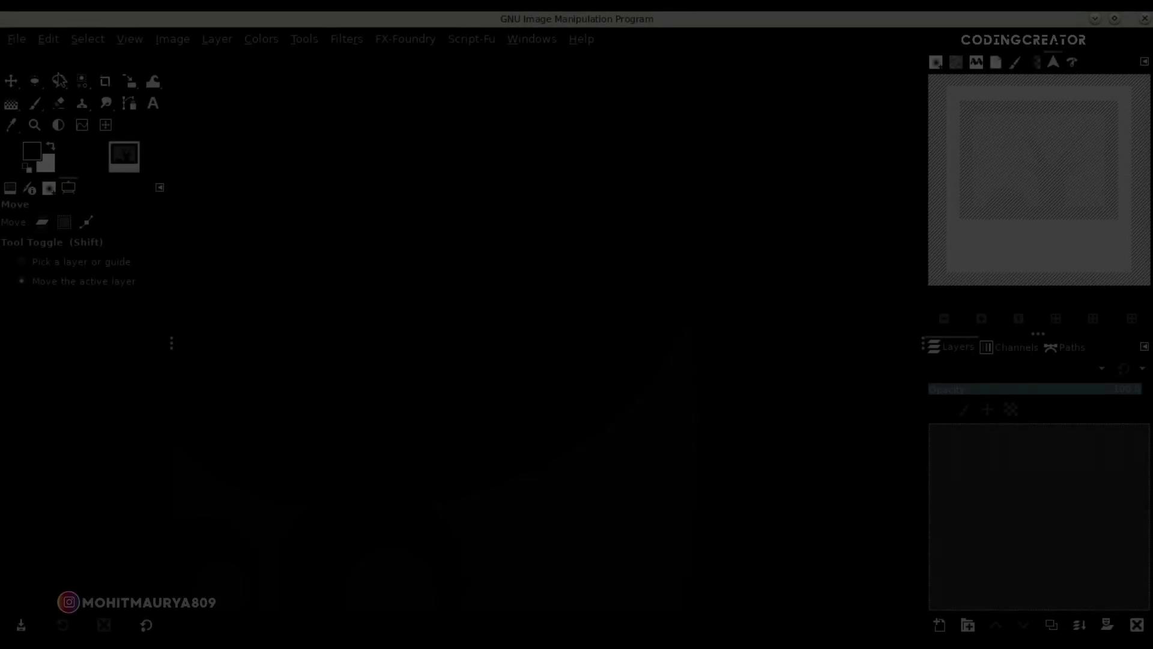
# Create a new 1920×1080 image with a transparent initial fill.
pyautogui.click(16, 40)
pyautogui.click(190, 56)
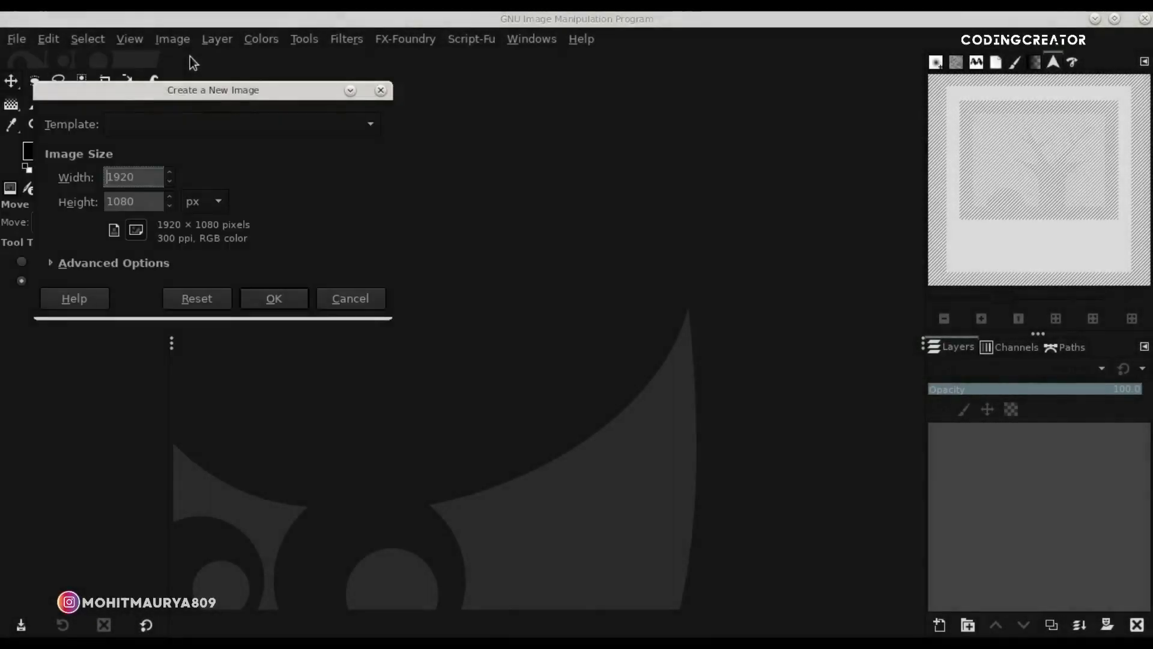
pyautogui.moveTo(137, 176); pyautogui.dragTo(103, 179)
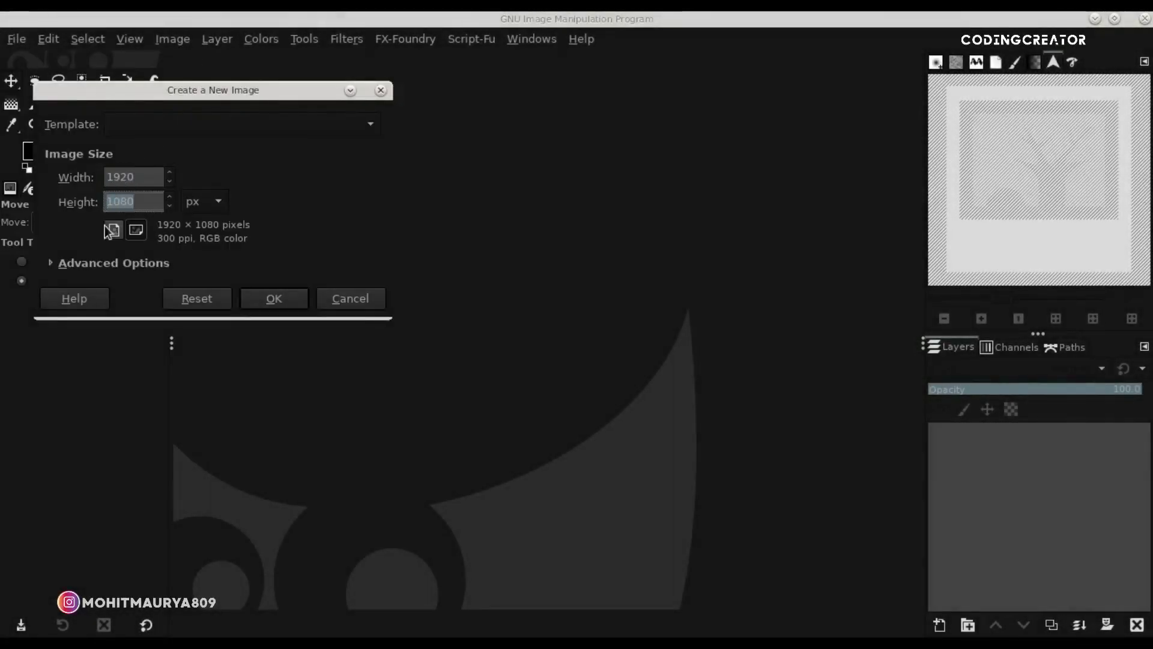
pyautogui.click(113, 262)
pyautogui.moveTo(186, 288); pyautogui.dragTo(146, 286)
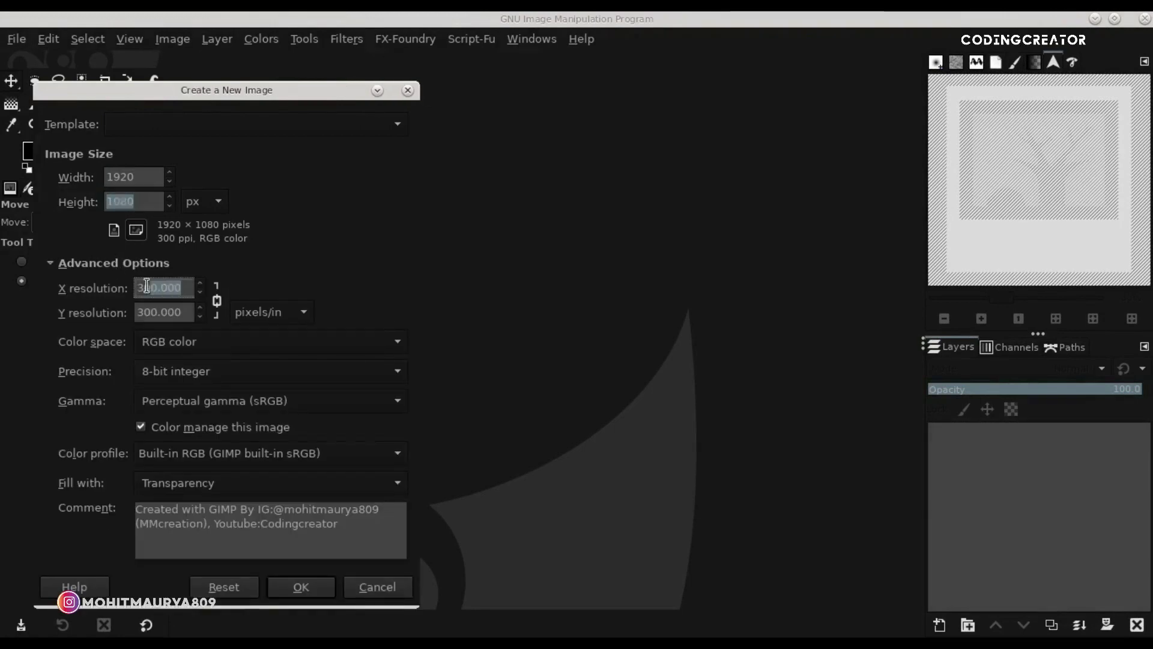
pyautogui.click(329, 488)
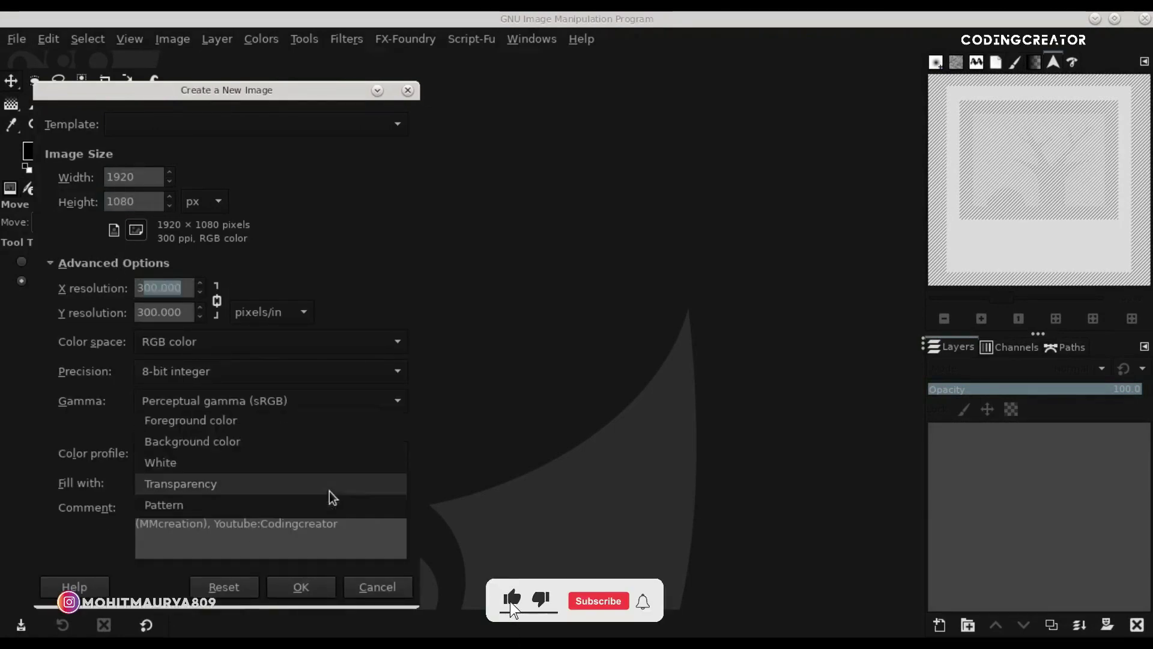
pyautogui.click(336, 484)
pyautogui.click(312, 586)
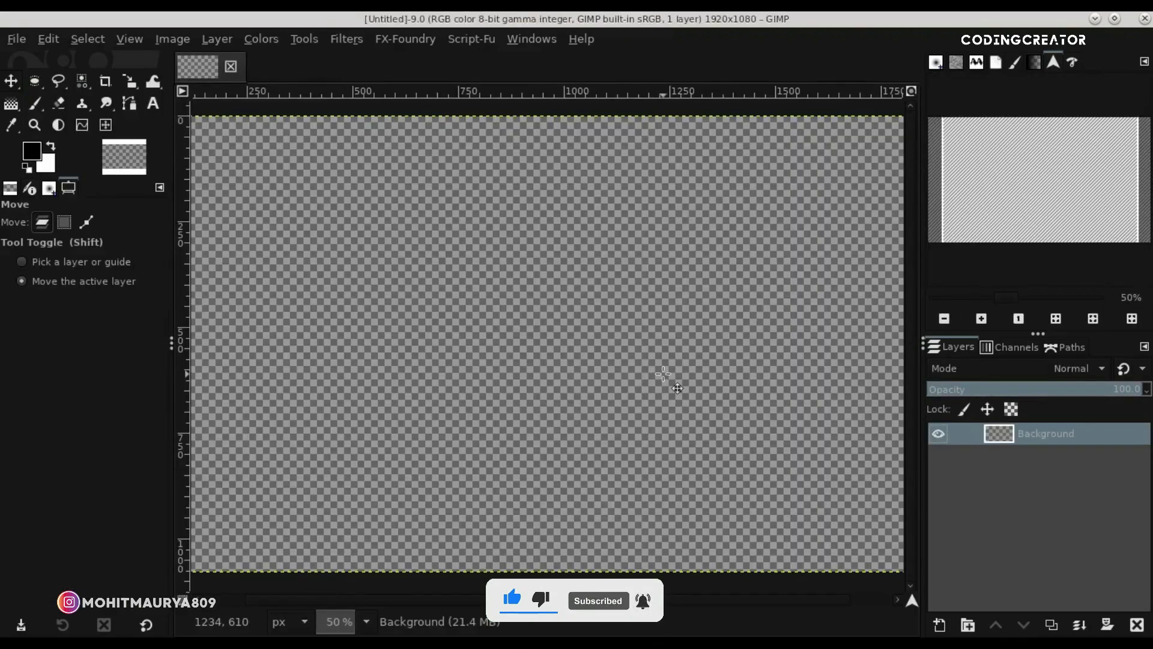
# Fill the canvas with the white background colour and fit it to the window.
pyautogui.scroll(-1, 663, 374)
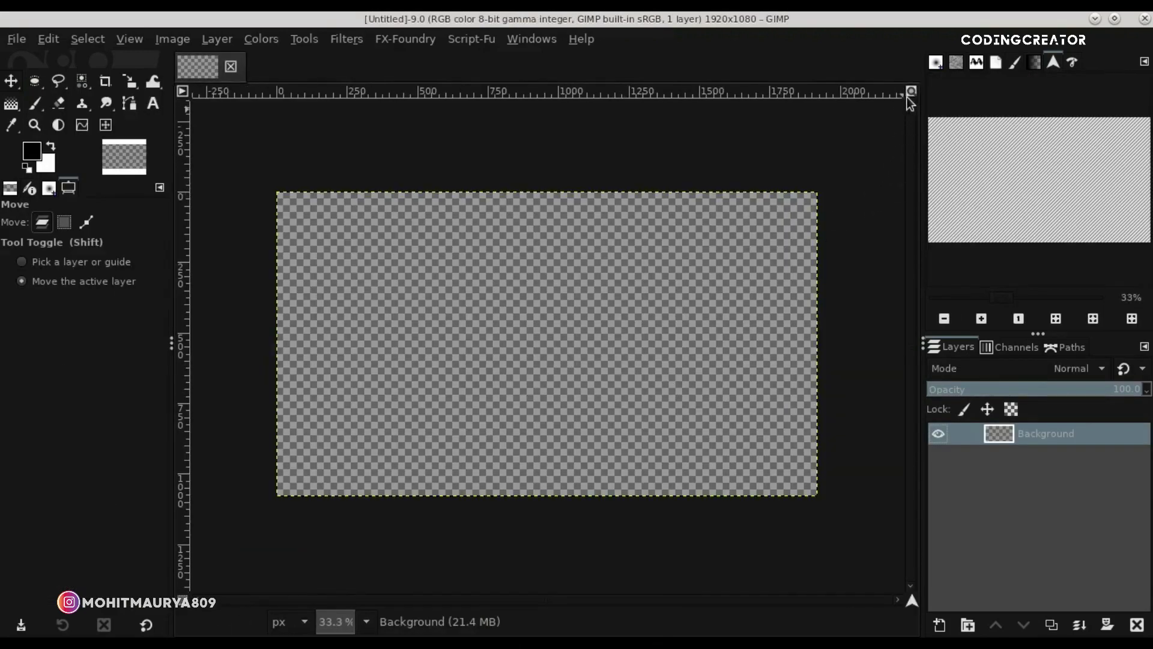
pyautogui.click(910, 96)
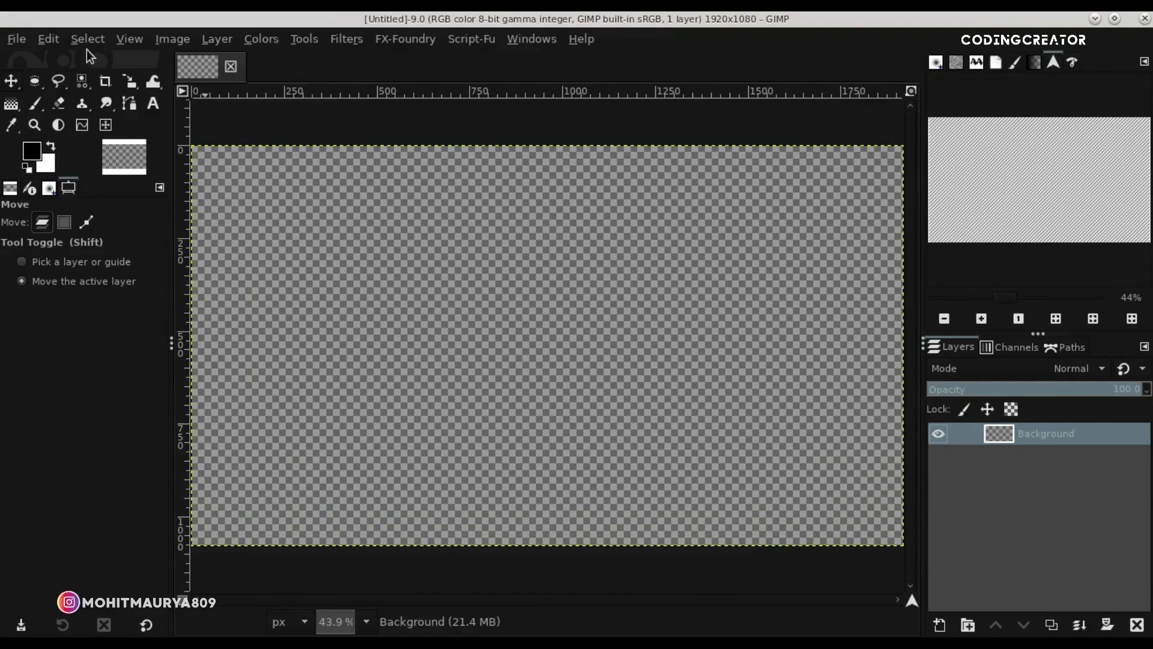
pyautogui.click(48, 38)
pyautogui.click(90, 340)
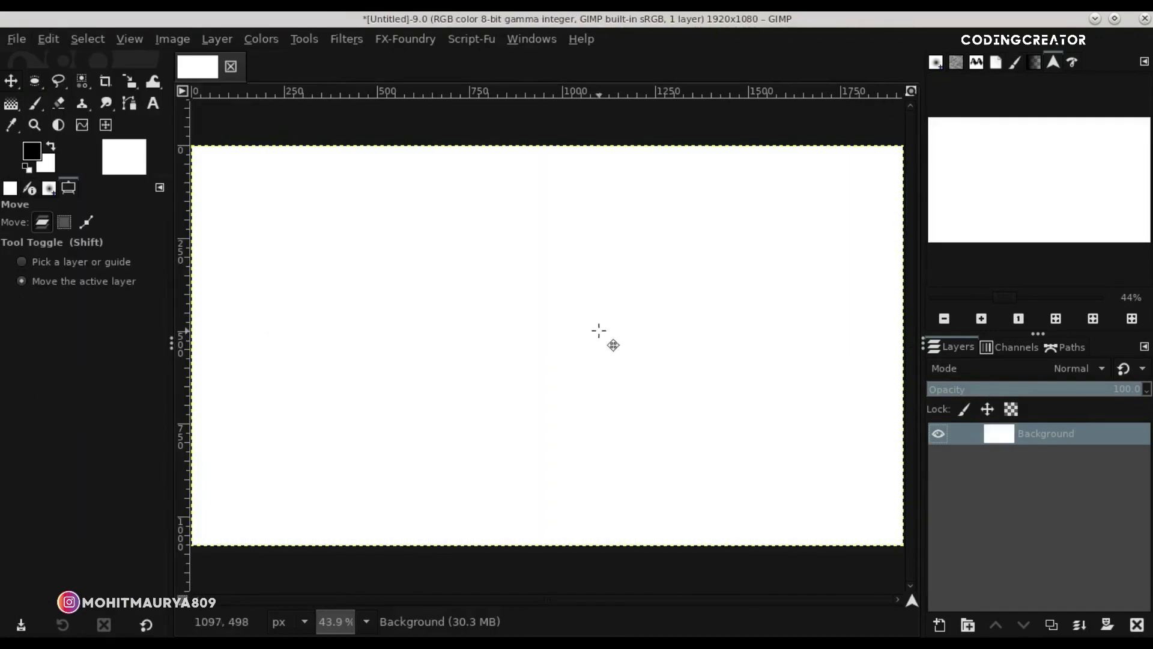
pyautogui.scroll(-1, 650, 353)
pyautogui.scroll(1, 651, 353)
pyautogui.scroll(-1, 651, 353)
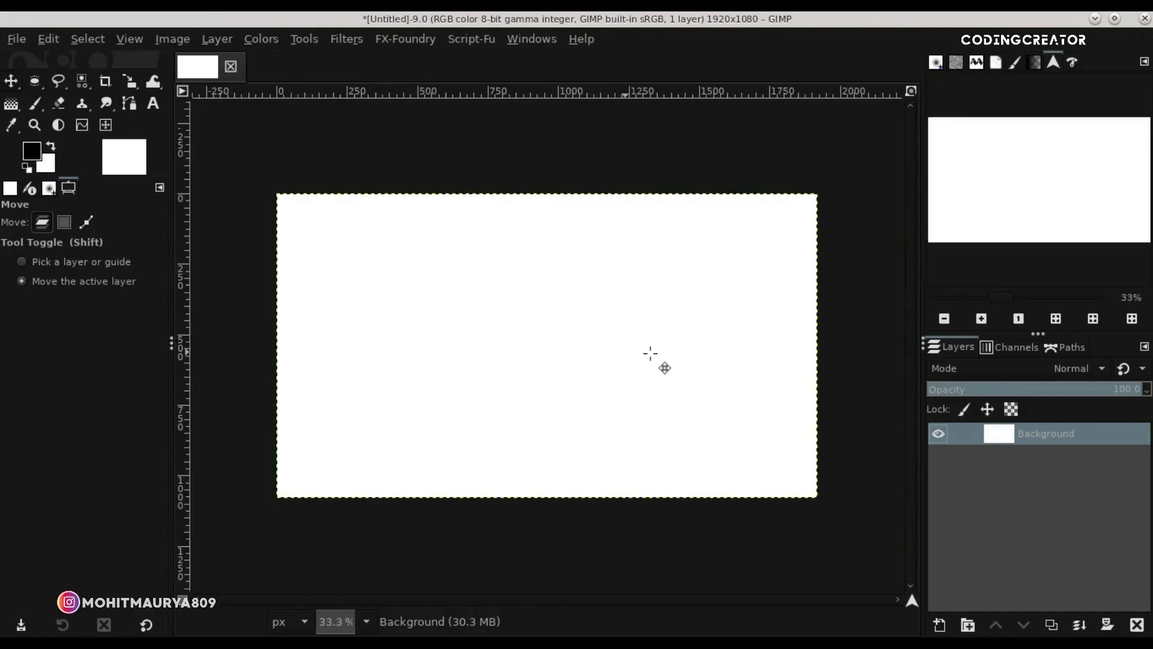
pyautogui.click(911, 94)
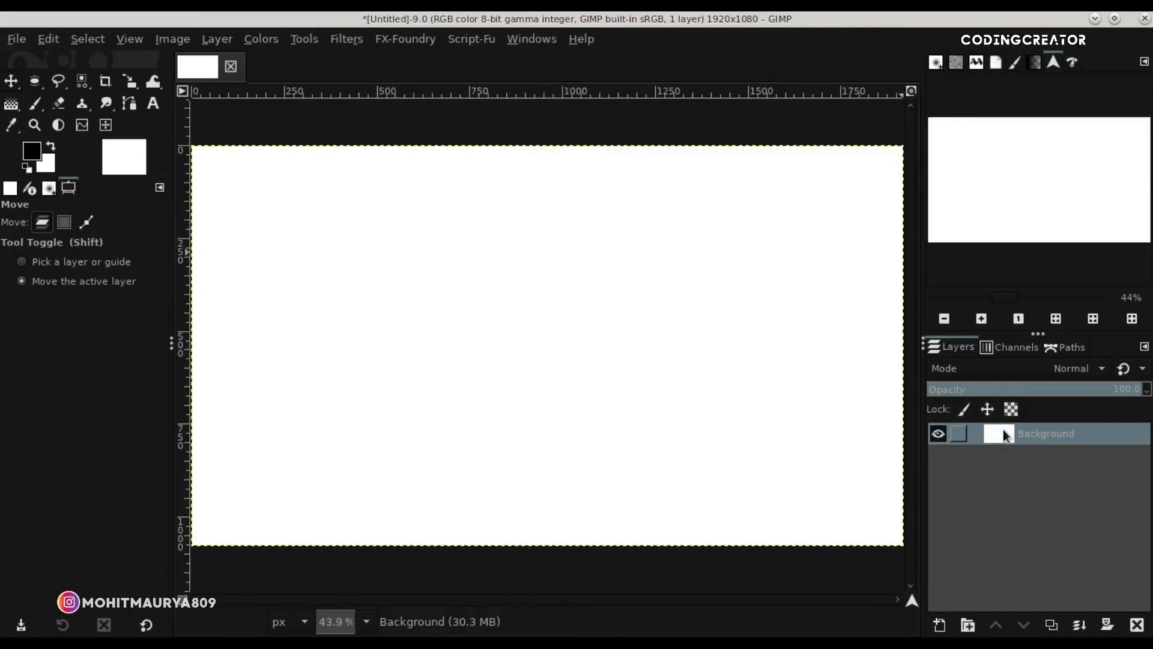
# Open waterfall-5312692_1920.jpg as a new layer.
pyautogui.click(16, 39)
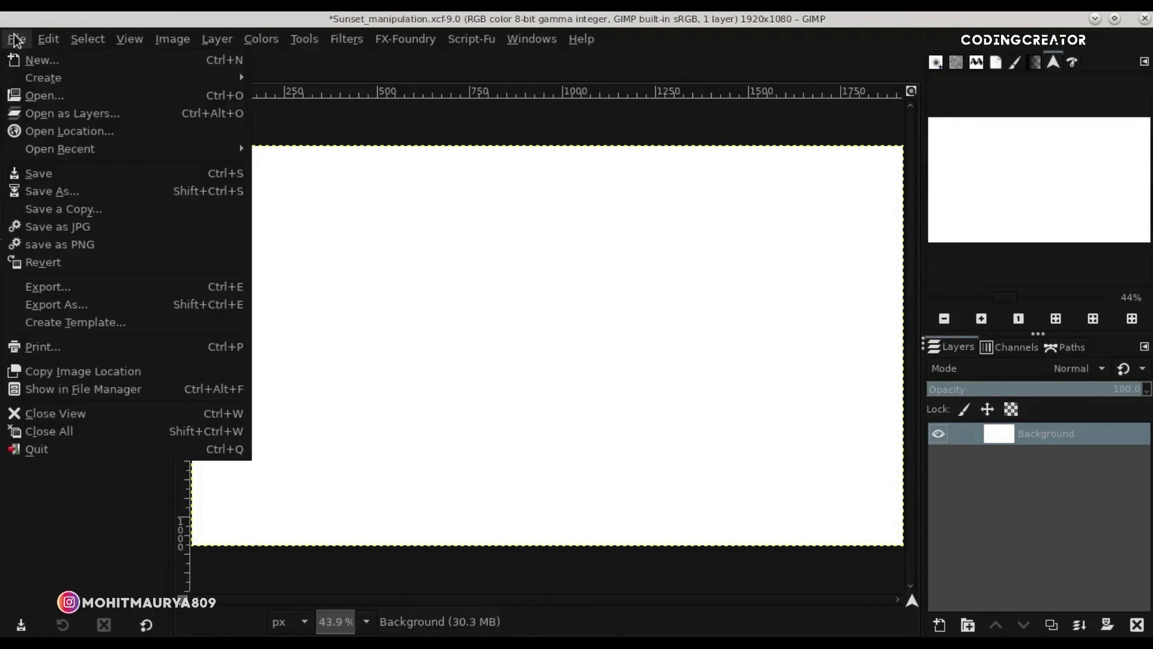
pyautogui.click(197, 114)
pyautogui.click(458, 493)
pyautogui.click(627, 608)
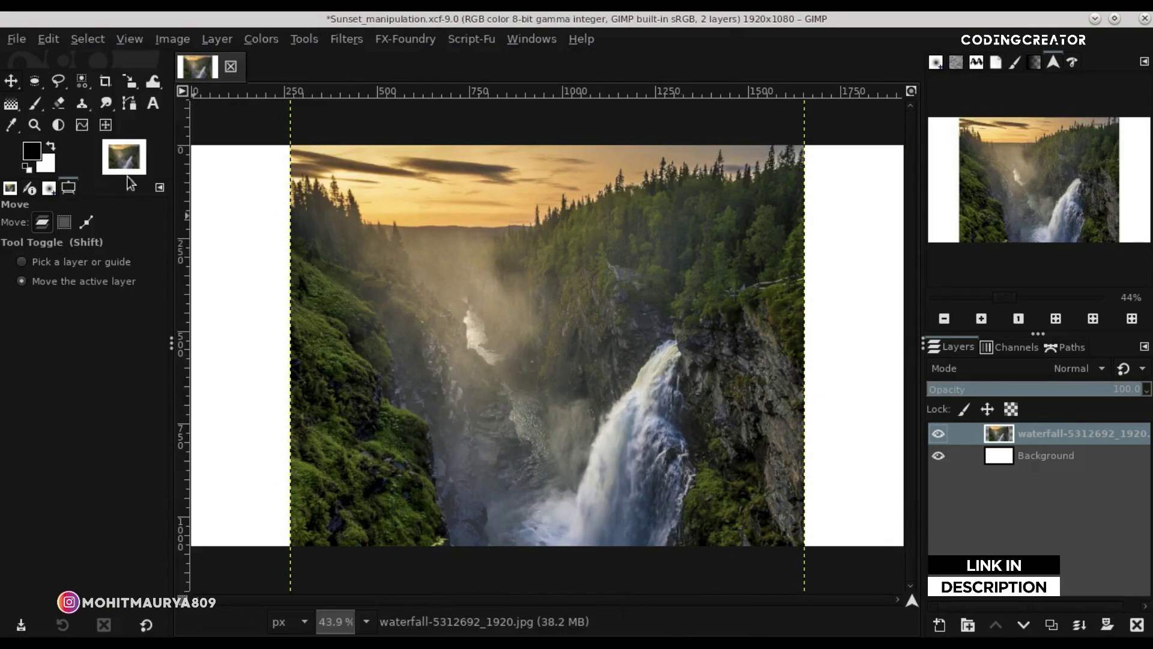
# Zoom out and move the waterfall layer right and down on the canvas.
pyautogui.click(30, 123)
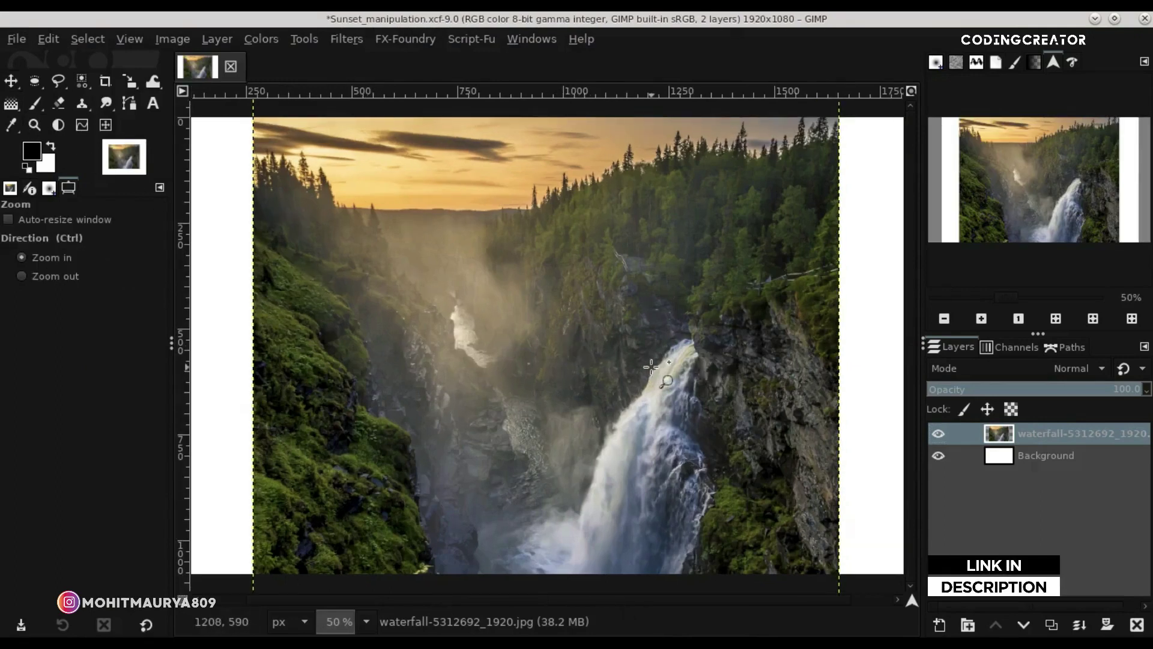
pyautogui.keyDown('ctrl'); pyautogui.click(560, 366); pyautogui.keyUp('ctrl')
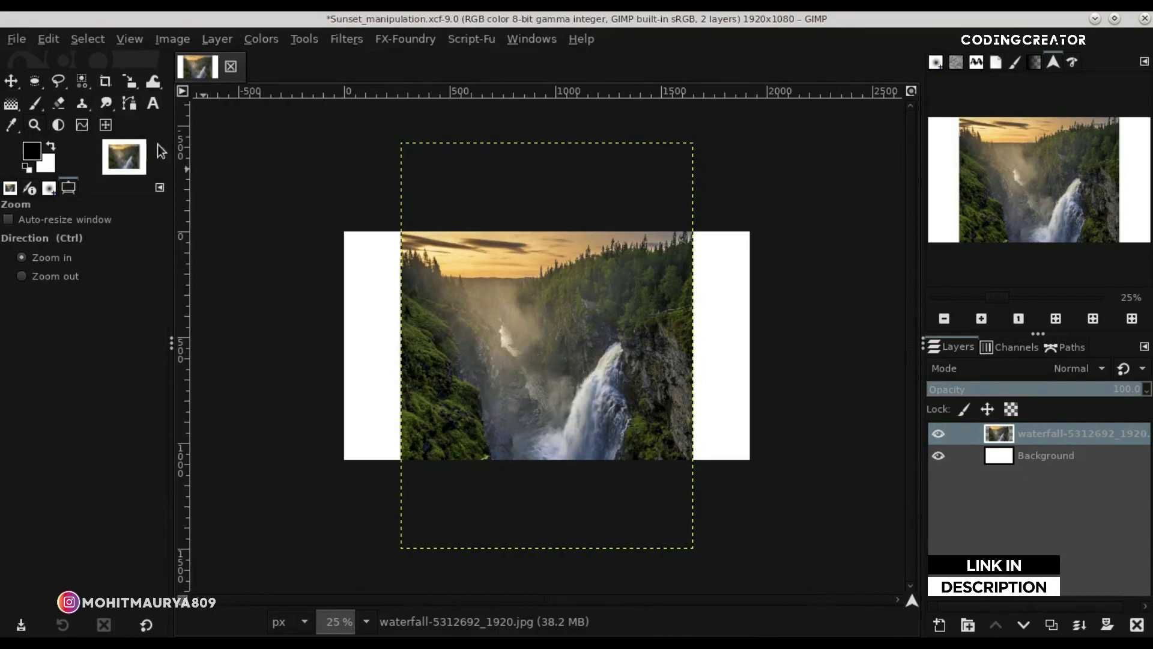
pyautogui.click(2, 89)
pyautogui.moveTo(471, 342); pyautogui.dragTo(564, 449)
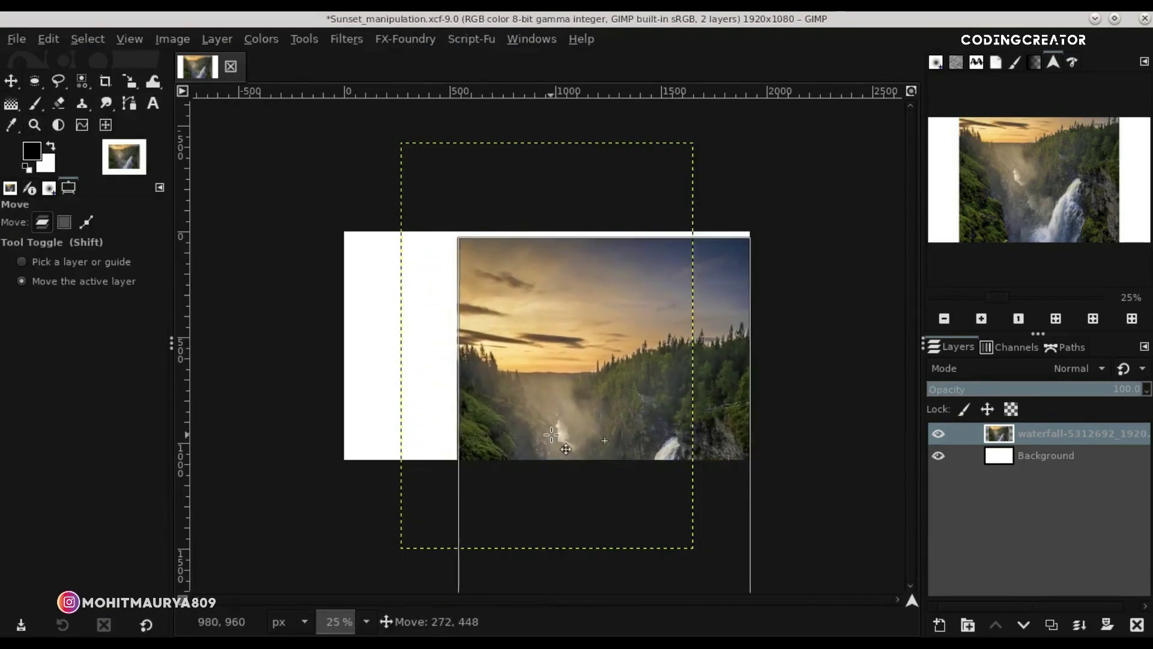
pyautogui.moveTo(564, 449); pyautogui.dragTo(566, 450)
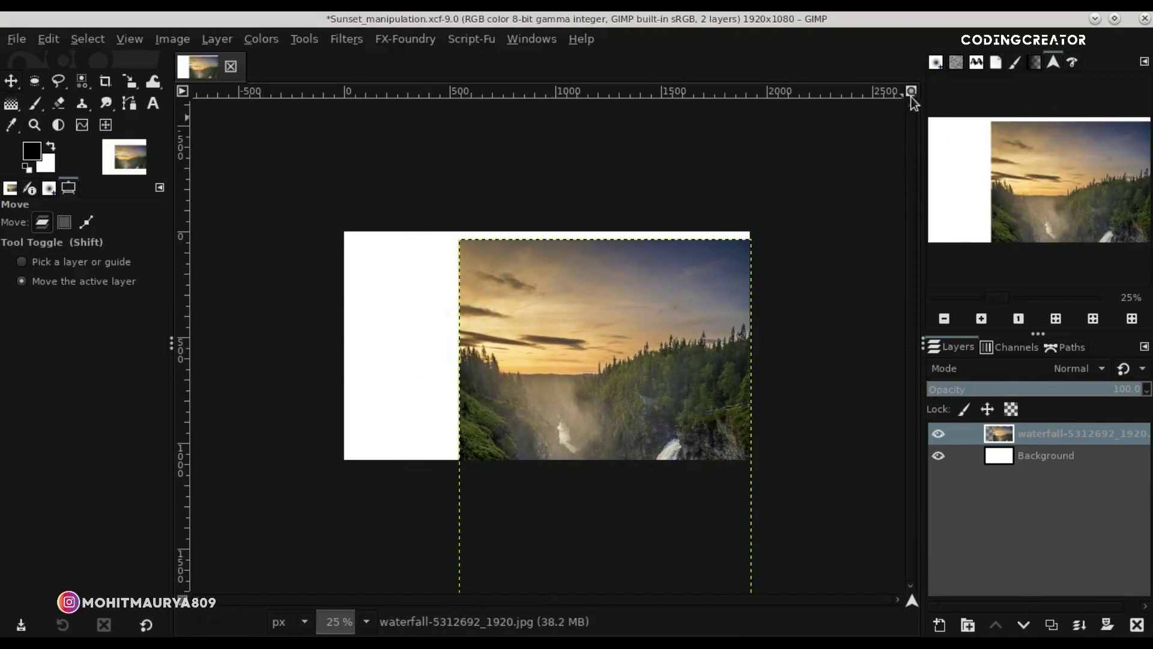
pyautogui.click(911, 92)
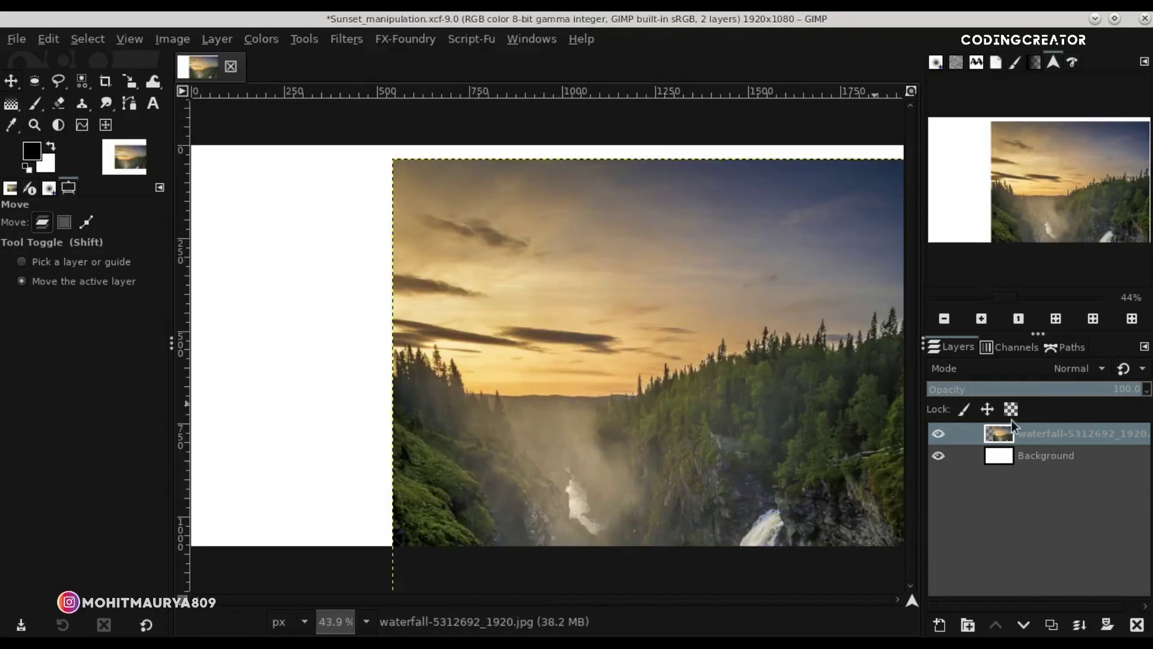
# Add an alpha channel to the waterfall layer and save the file.
pyautogui.rightClick(1015, 437)
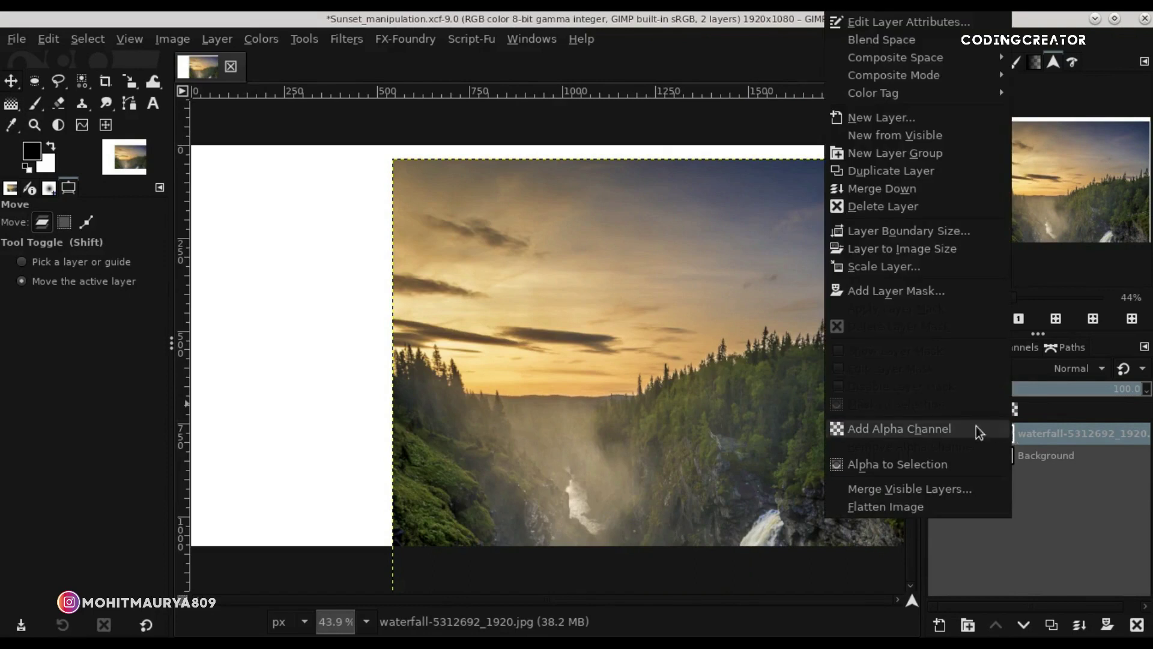
pyautogui.click(978, 430)
pyautogui.press('pagedown')
pyautogui.click(990, 436)
pyautogui.hotkey('ctrl', 's')
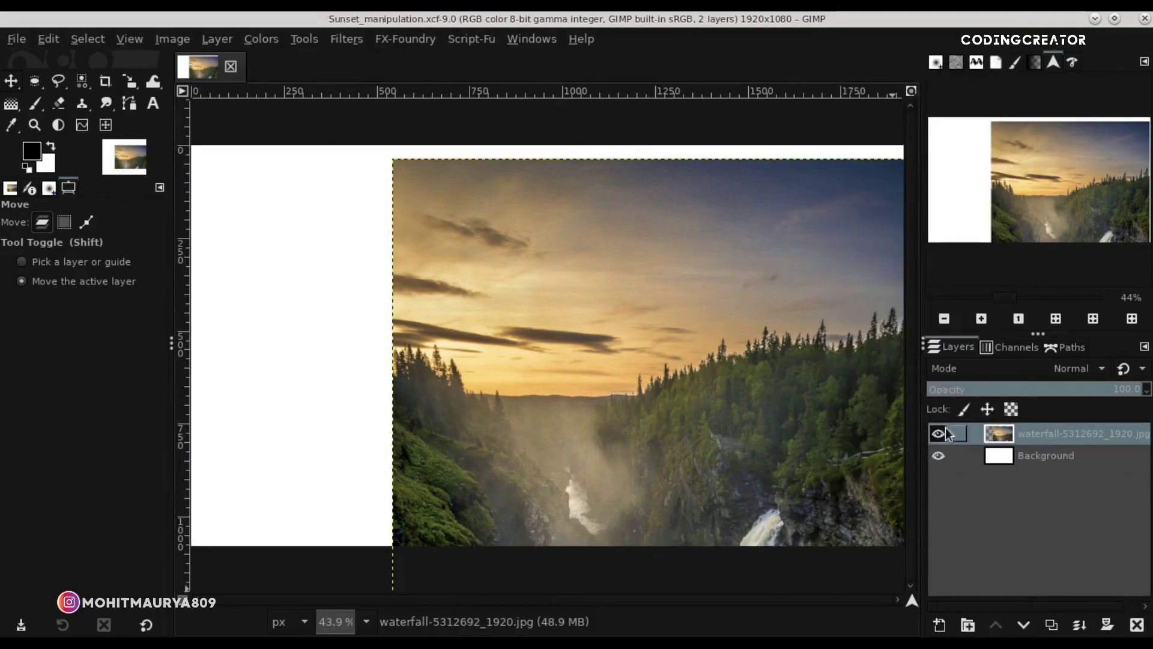
# Nudge the waterfall layer slightly and give it a white, fully opaque layer mask.
pyautogui.click(942, 320)
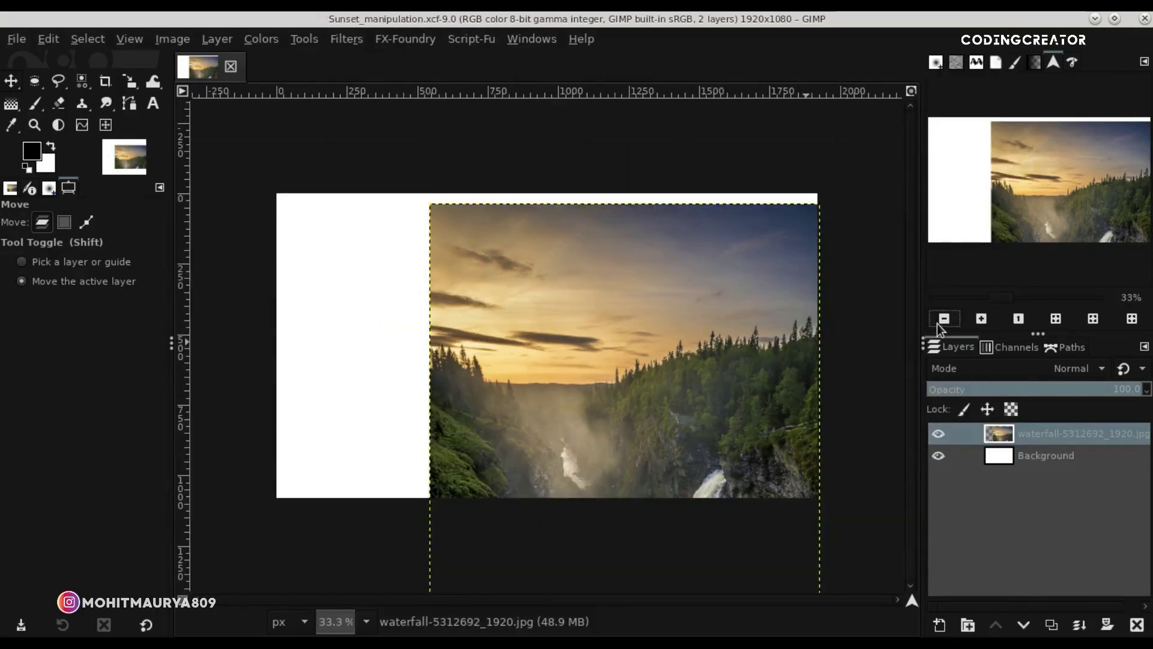
pyautogui.moveTo(769, 334); pyautogui.dragTo(769, 335)
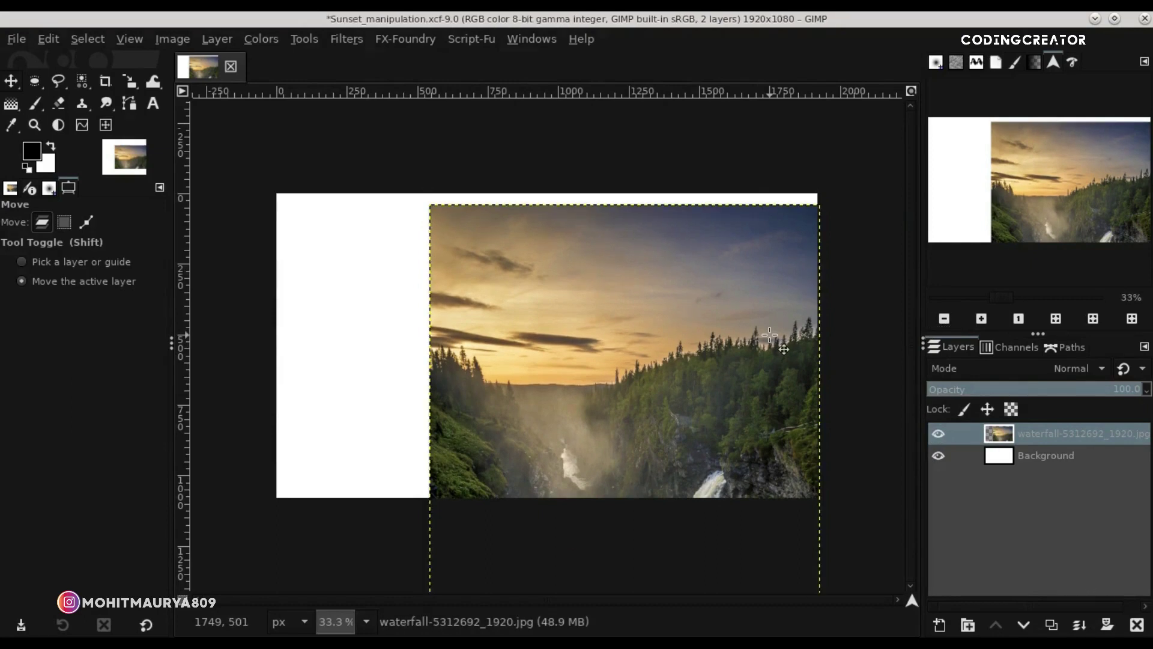
pyautogui.click(1022, 460)
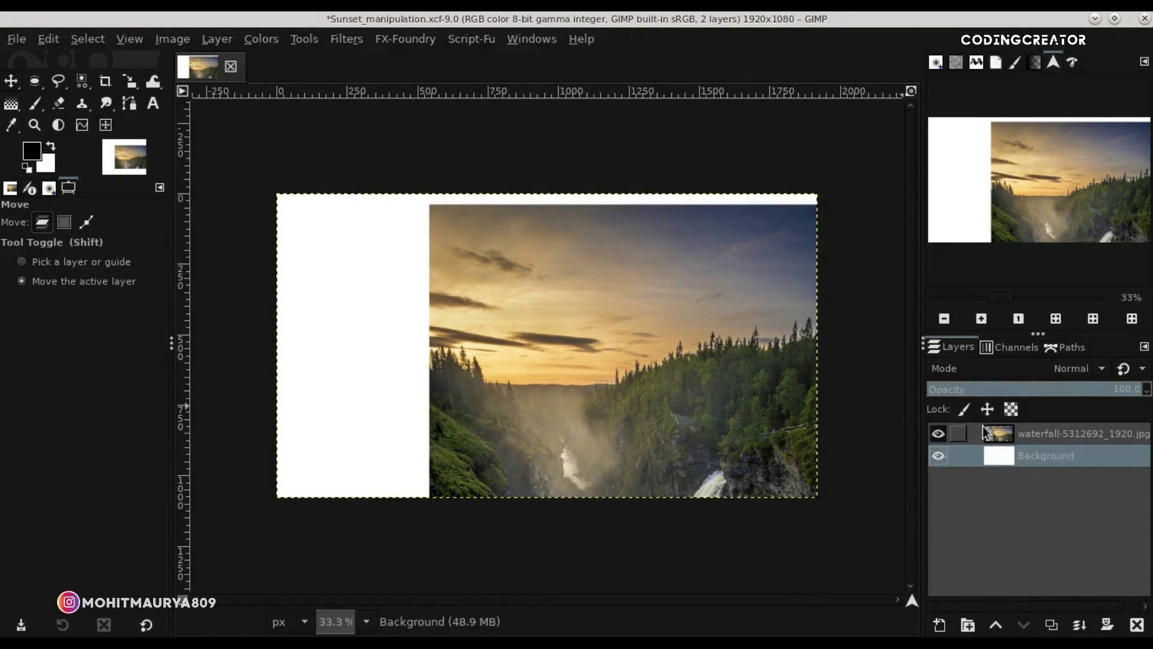
pyautogui.click(1021, 433)
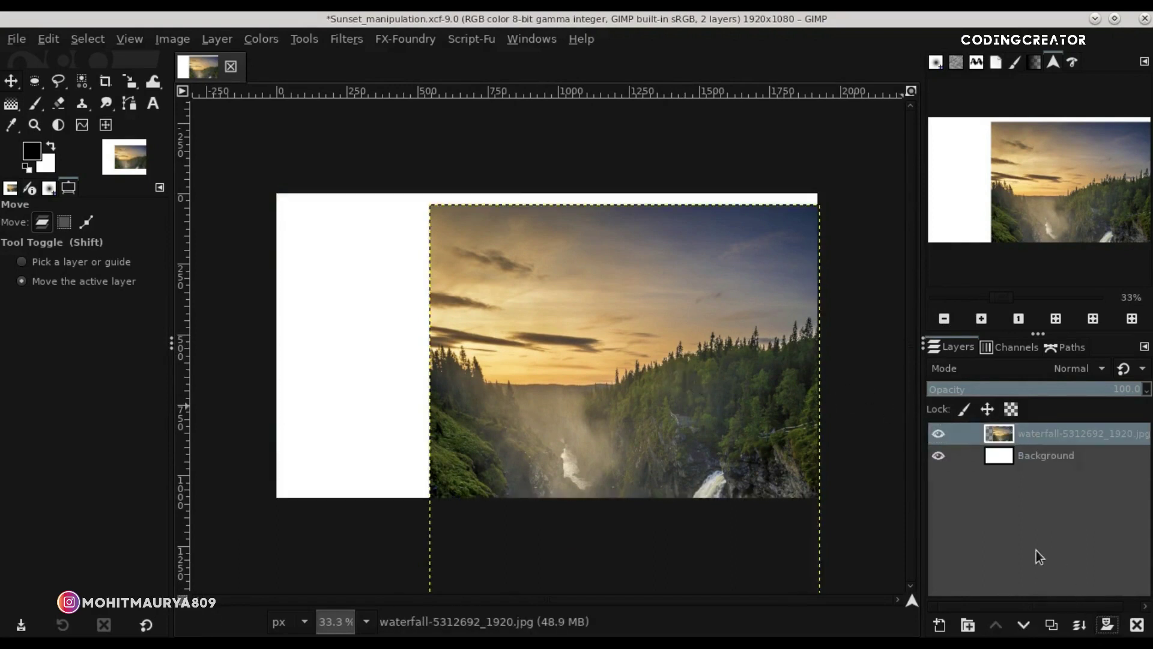
pyautogui.click(1020, 615)
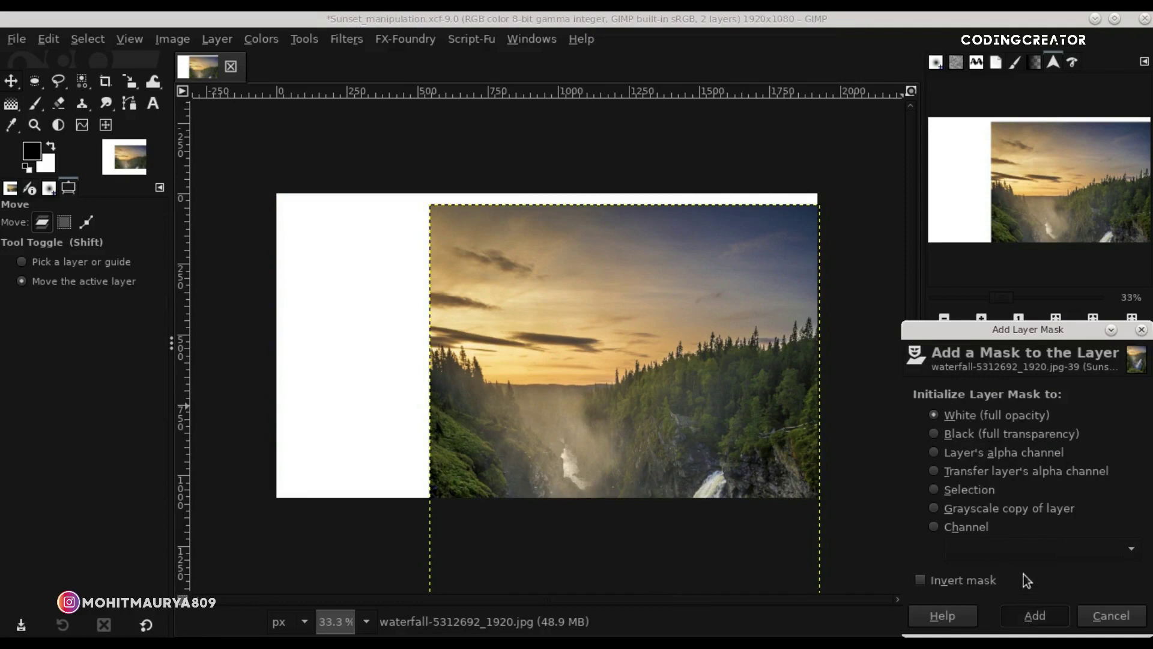
pyautogui.click(36, 107)
# Set brush opacity to full and paint white over the top and top-right sky on the mask.
pyautogui.moveTo(49, 246); pyautogui.dragTo(178, 252)
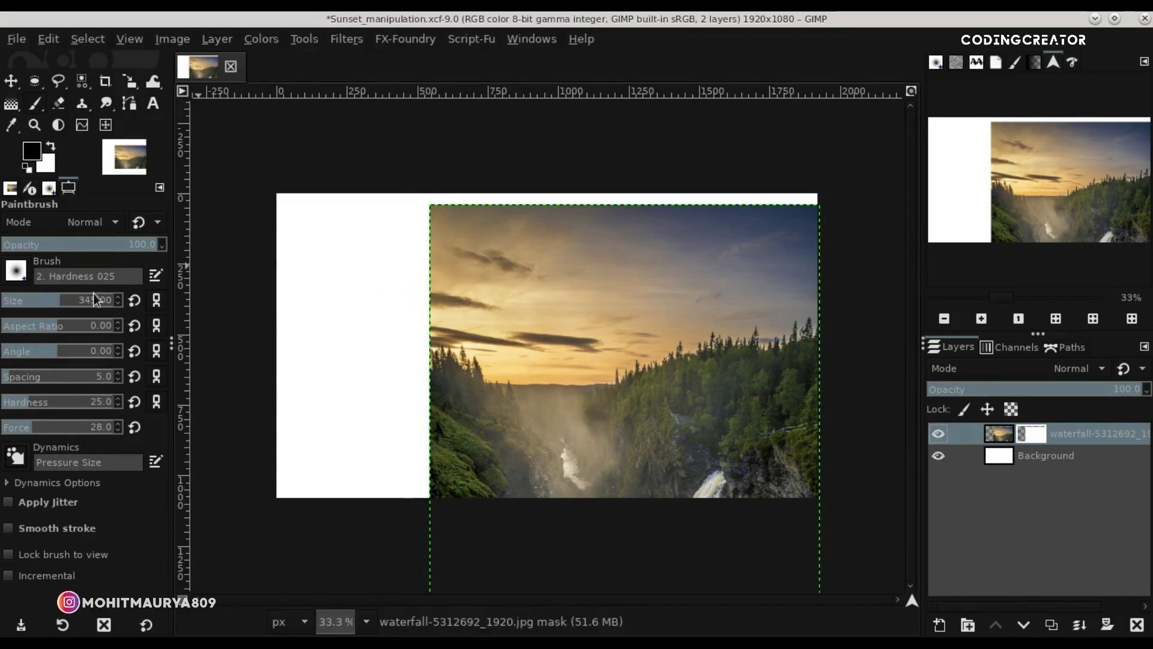
pyautogui.moveTo(425, 188)
pyautogui.mouseDown()
pyautogui.moveTo(805, 174)
pyautogui.moveTo(625, 193)
pyautogui.mouseUp()
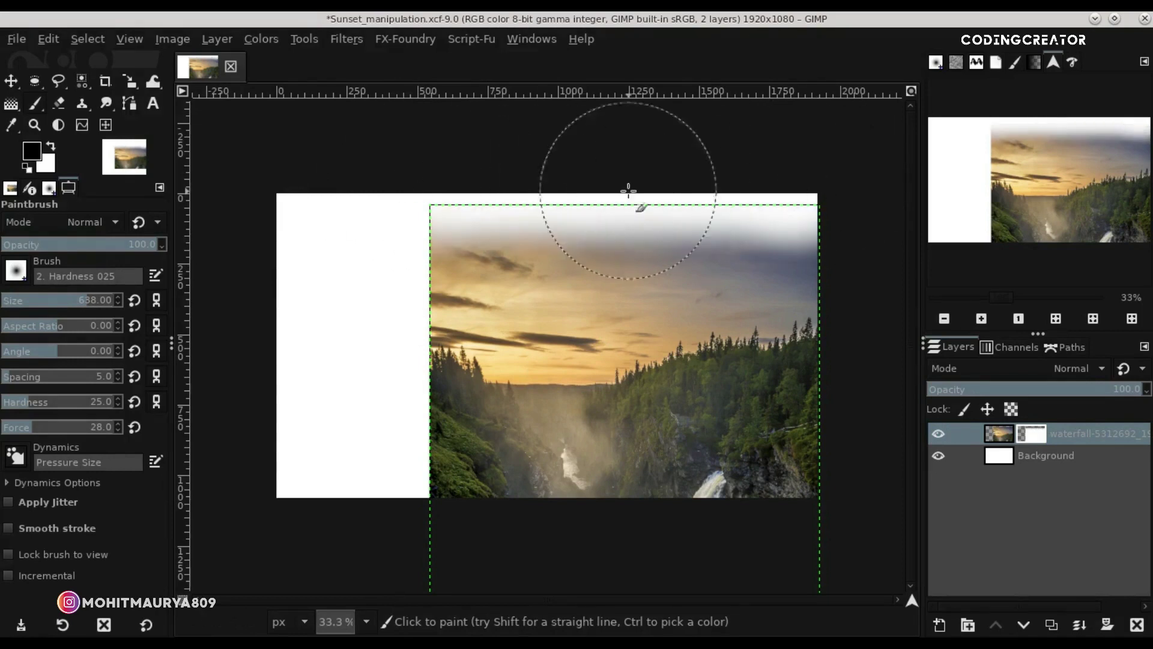
pyautogui.moveTo(438, 219); pyautogui.dragTo(868, 188)
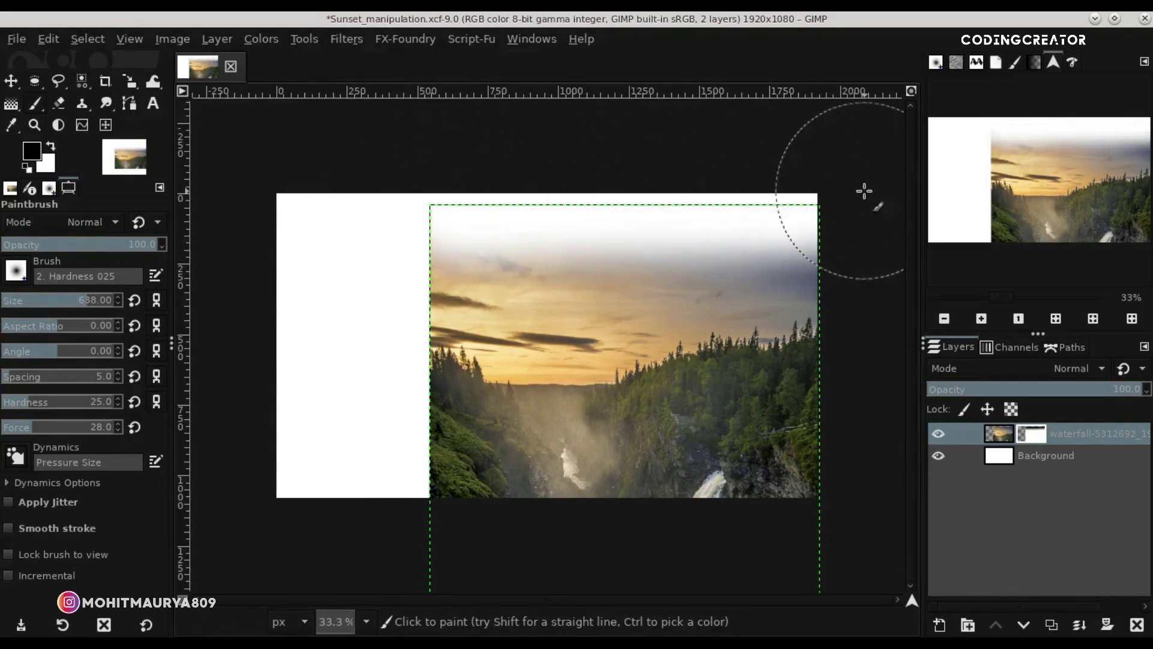
# With a smaller brush, fade the layer's left edge and the clouds above the treeline.
pyautogui.click(30, 300)
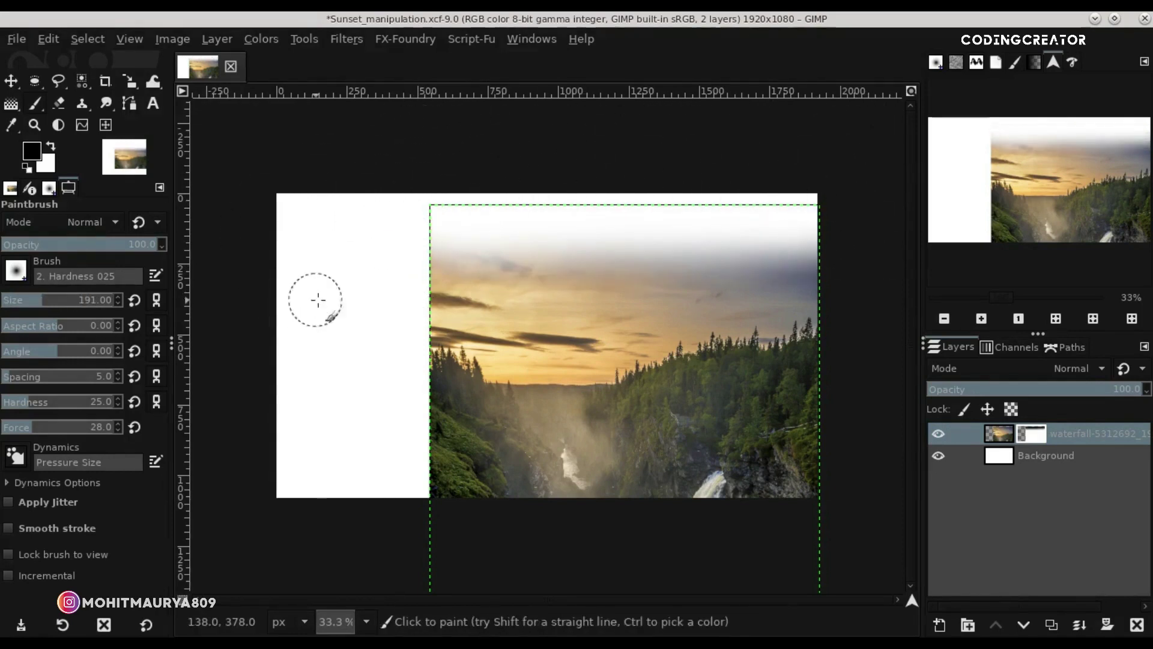
pyautogui.click(78, 299)
pyautogui.moveTo(390, 349)
pyautogui.mouseDown()
pyautogui.moveTo(384, 481)
pyautogui.moveTo(420, 250)
pyautogui.moveTo(399, 347)
pyautogui.moveTo(467, 270)
pyautogui.moveTo(510, 250)
pyautogui.moveTo(459, 276)
pyautogui.moveTo(521, 292)
pyautogui.mouseUp()
pyautogui.click(44, 299)
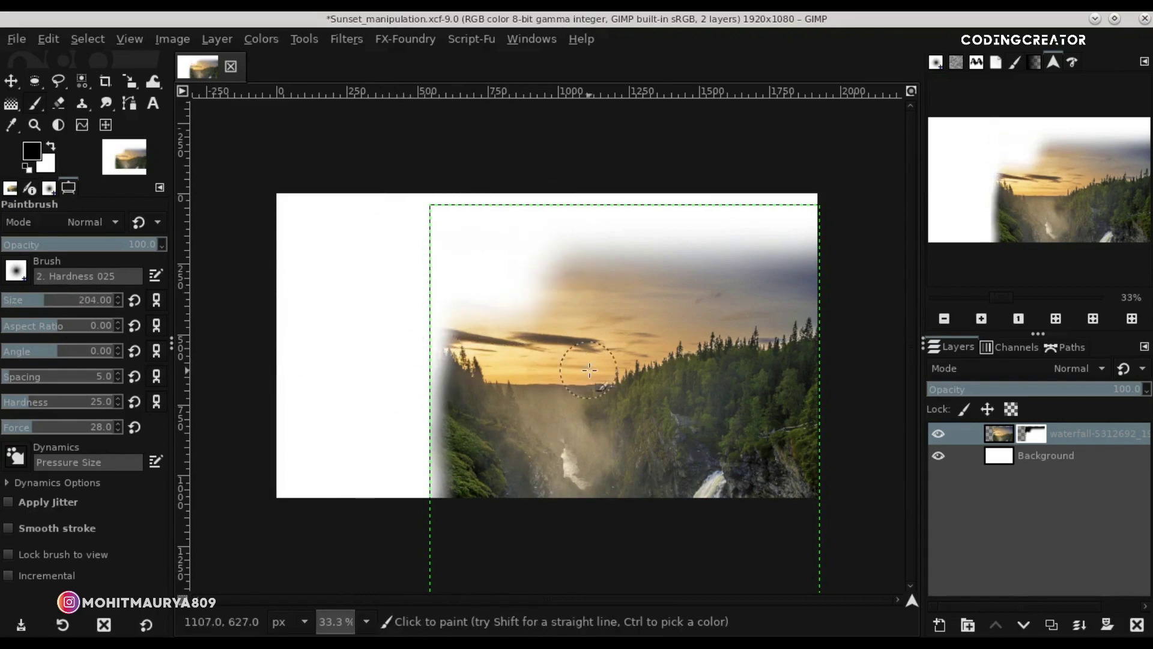
pyautogui.moveTo(492, 364)
pyautogui.mouseDown()
pyautogui.moveTo(611, 360)
pyautogui.moveTo(523, 363)
pyautogui.moveTo(573, 372)
pyautogui.mouseUp()
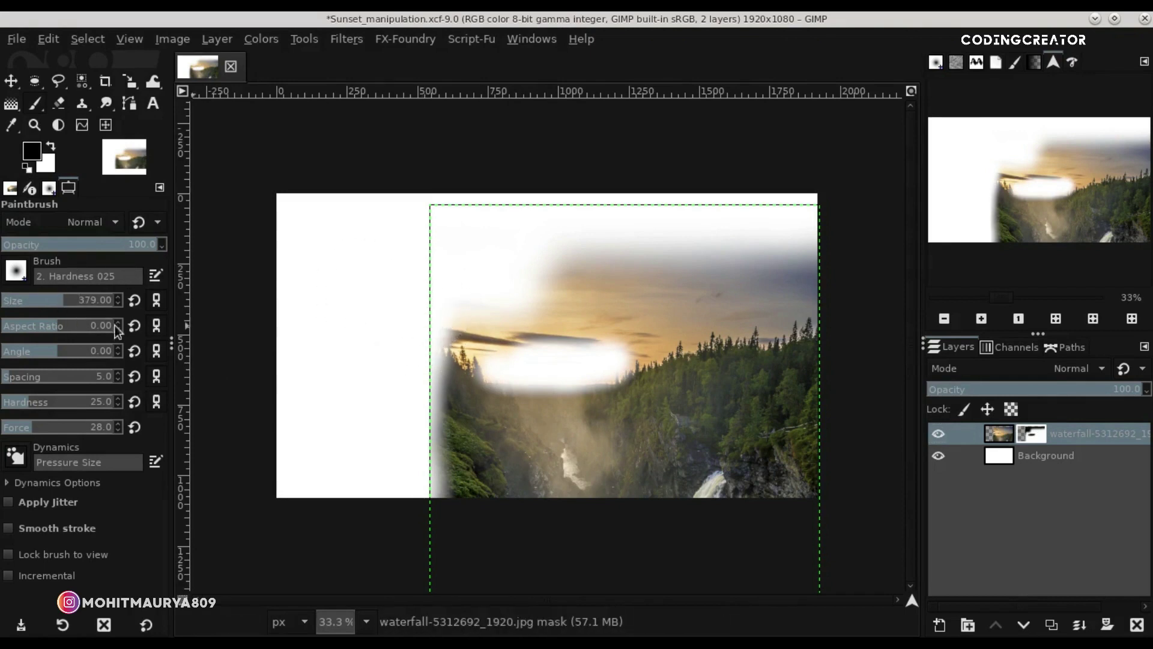
pyautogui.moveTo(412, 352)
pyautogui.mouseDown()
pyautogui.moveTo(390, 414)
pyautogui.moveTo(572, 231)
pyautogui.moveTo(817, 219)
pyautogui.mouseUp()
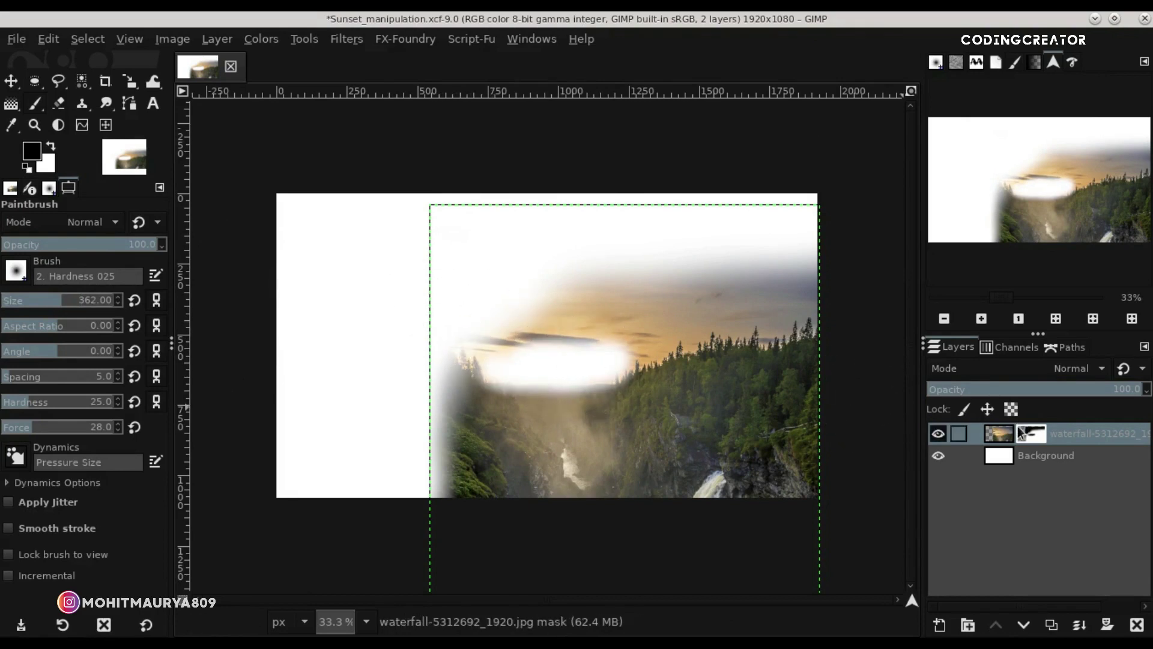
# Extend the bright sky patch near the horizon using an even smaller brush.
pyautogui.click(992, 433)
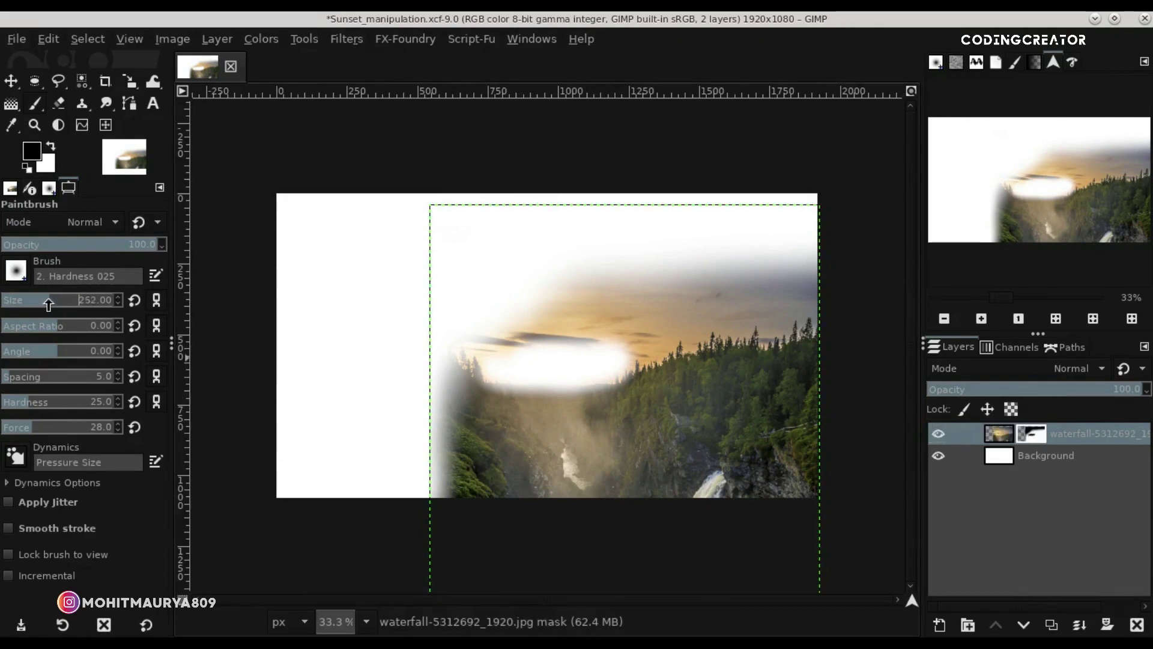
pyautogui.moveTo(48, 305); pyautogui.dragTo(44, 304)
pyautogui.moveTo(534, 335)
pyautogui.mouseDown()
pyautogui.moveTo(597, 360)
pyautogui.moveTo(624, 344)
pyautogui.moveTo(548, 353)
pyautogui.moveTo(605, 360)
pyautogui.moveTo(561, 380)
pyautogui.moveTo(520, 376)
pyautogui.moveTo(543, 384)
pyautogui.mouseUp()
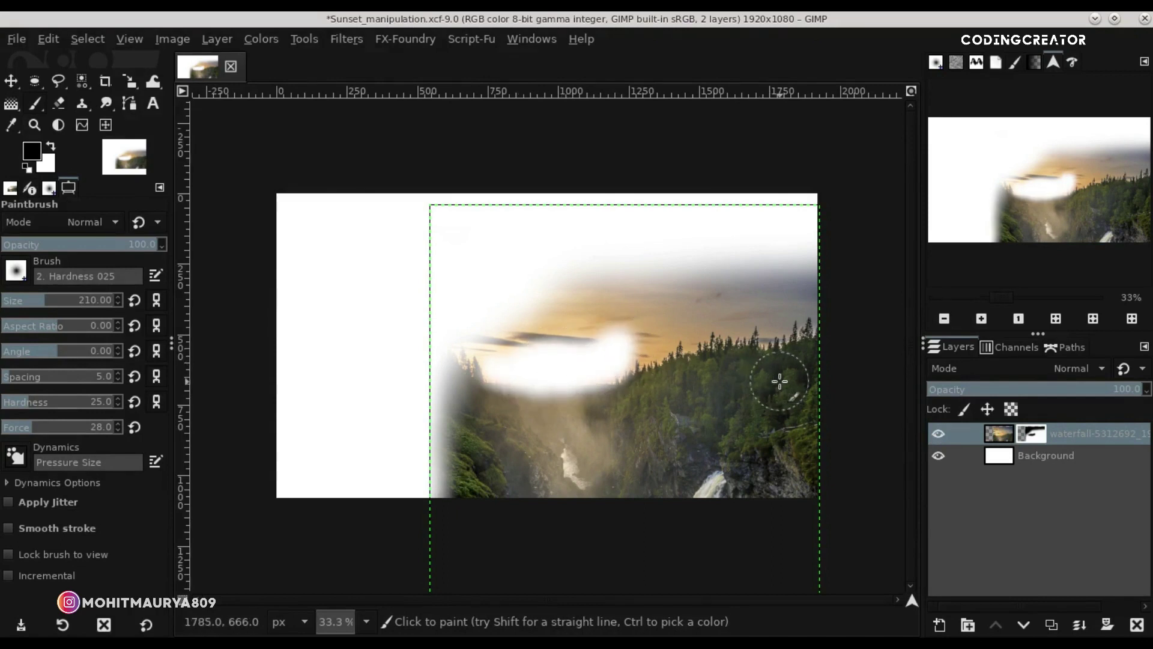
pyautogui.click(11, 81)
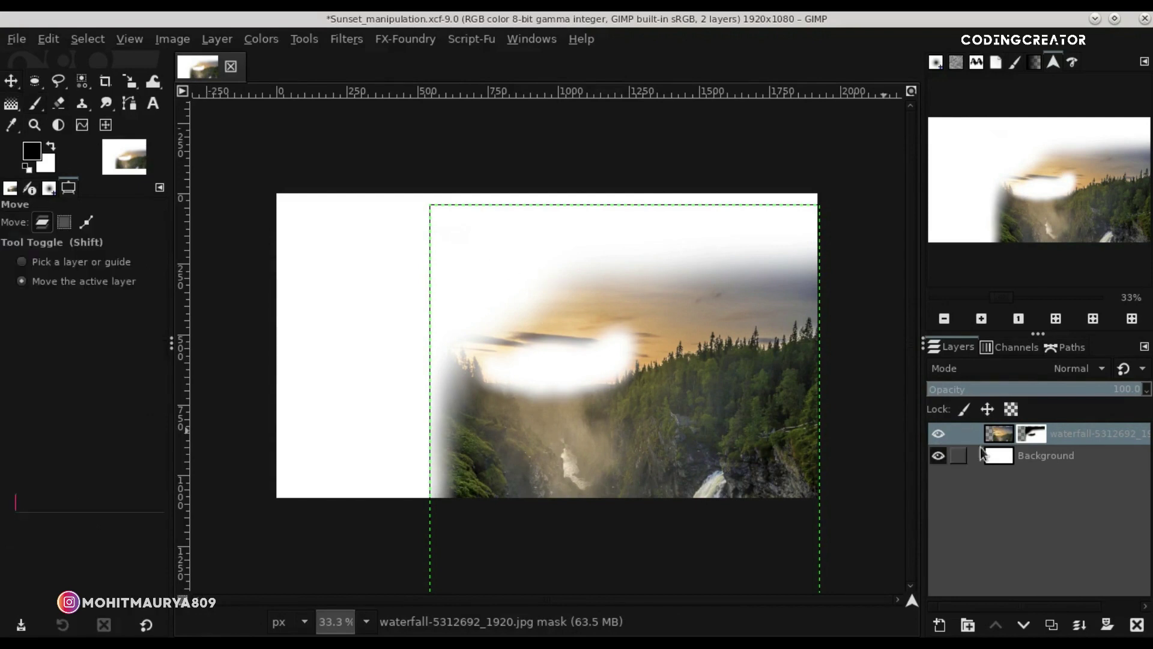
# Reselect the waterfall layer's image rather than its mask and save the file.
pyautogui.click(999, 455)
pyautogui.click(981, 318)
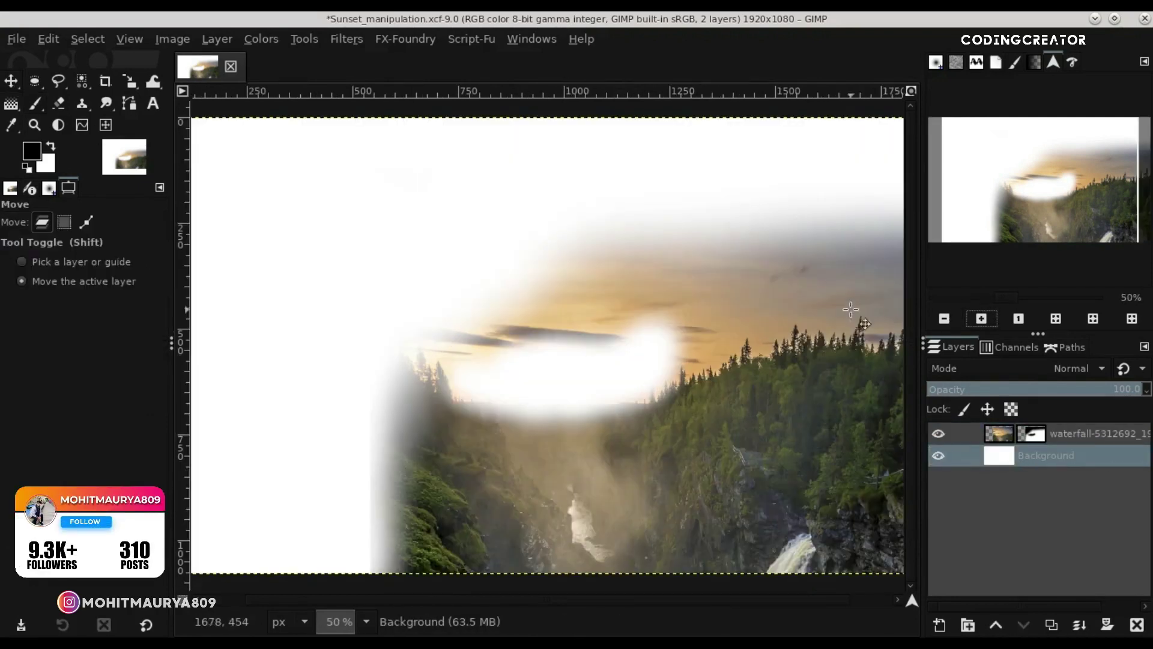
pyautogui.click(944, 318)
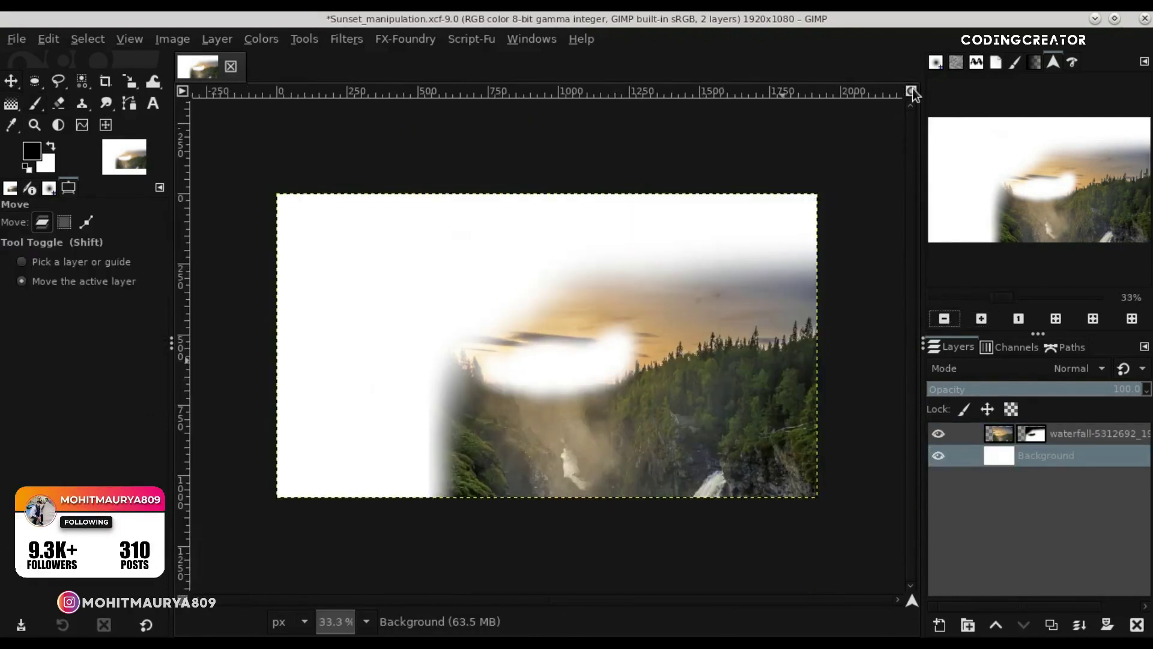
pyautogui.click(911, 91)
pyautogui.click(1030, 433)
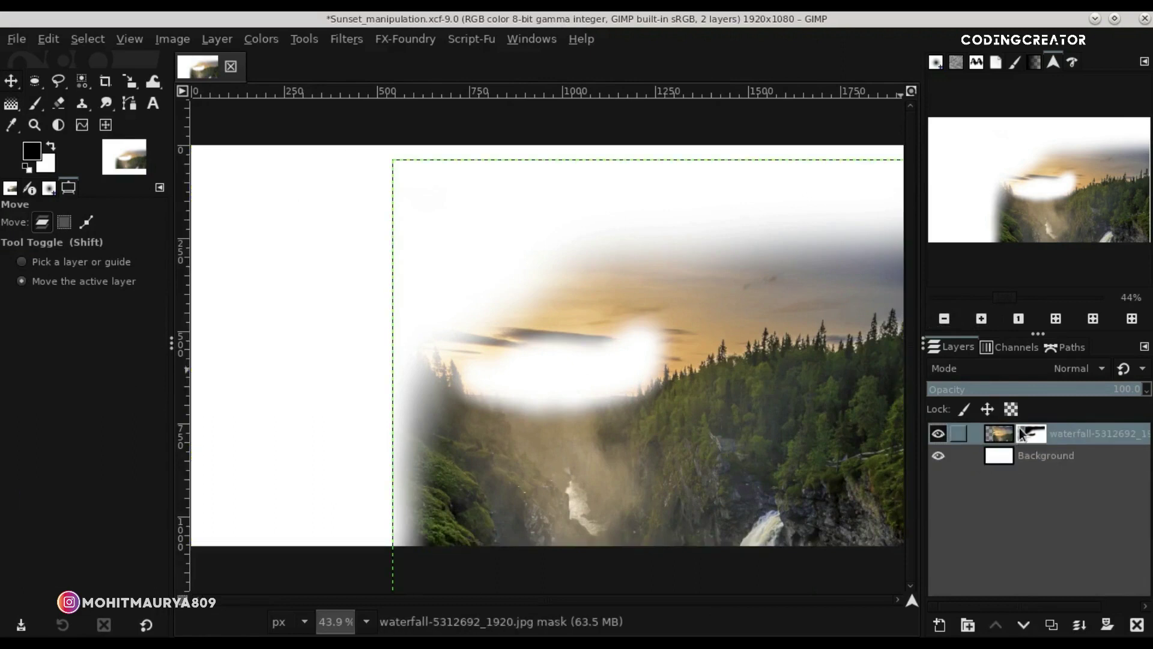
pyautogui.click(990, 436)
pyautogui.hotkey('ctrl', 's')
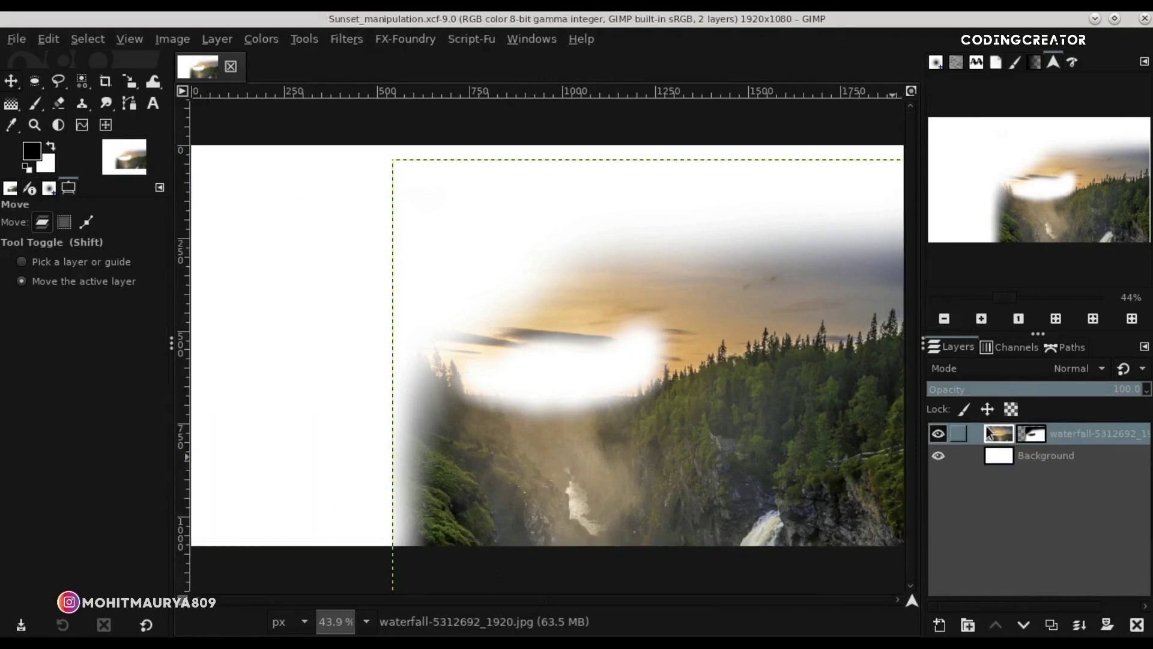
# Duplicate the waterfall layer, hide the original and move it below Background.
pyautogui.click(1051, 626)
pyautogui.click(938, 455)
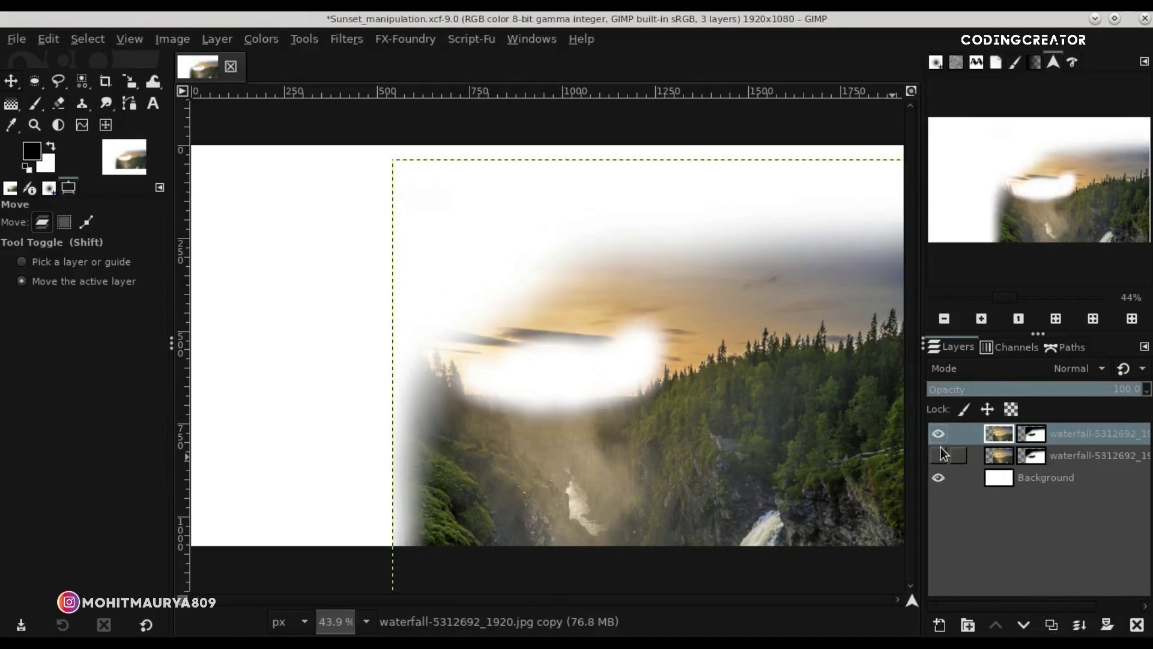
pyautogui.moveTo(988, 456); pyautogui.dragTo(993, 492)
pyautogui.click(1002, 435)
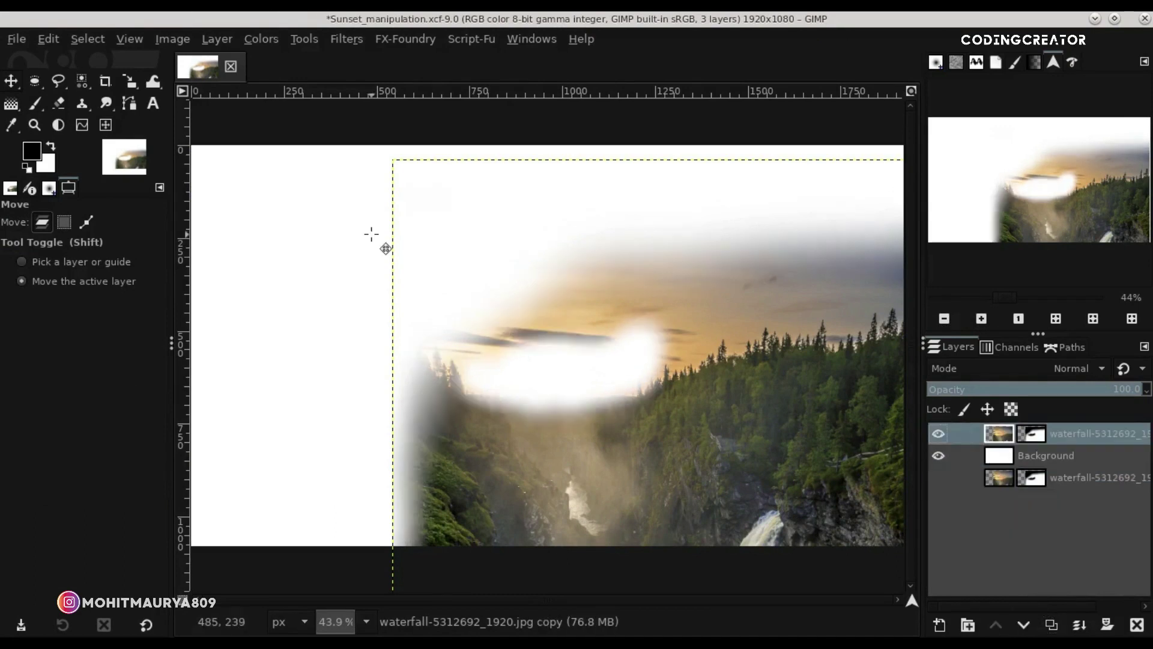
# Lower the waterfall copy's saturation to about −21.6 with Hue-Saturation.
pyautogui.click(263, 39)
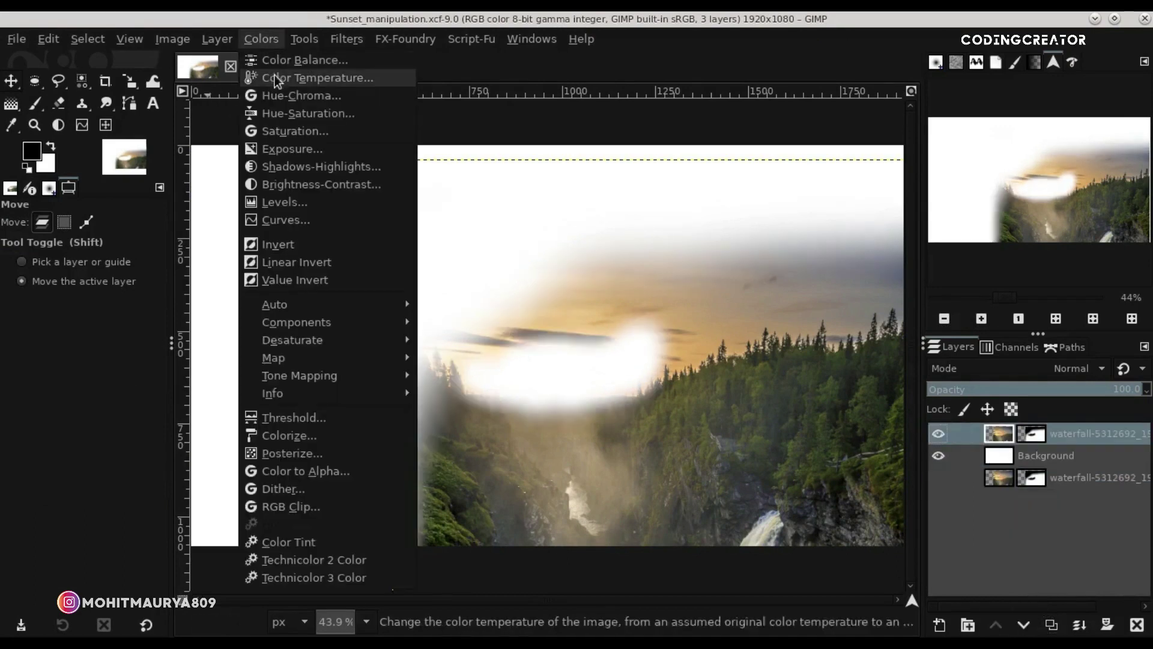
pyautogui.click(313, 113)
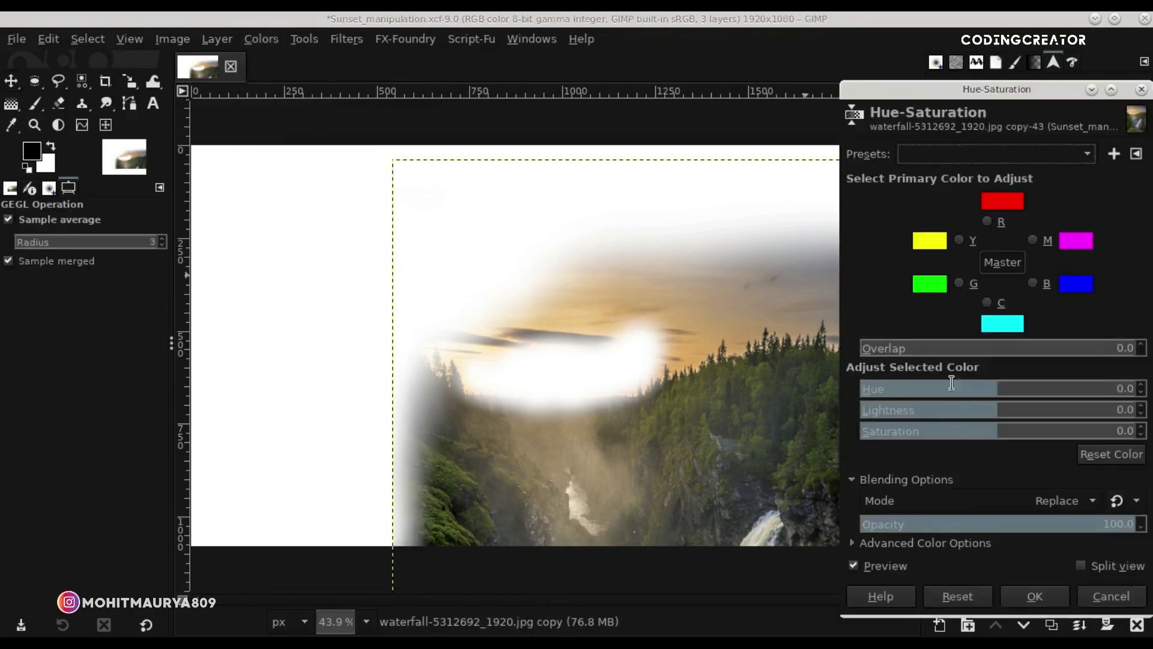
pyautogui.moveTo(977, 437); pyautogui.dragTo(959, 436)
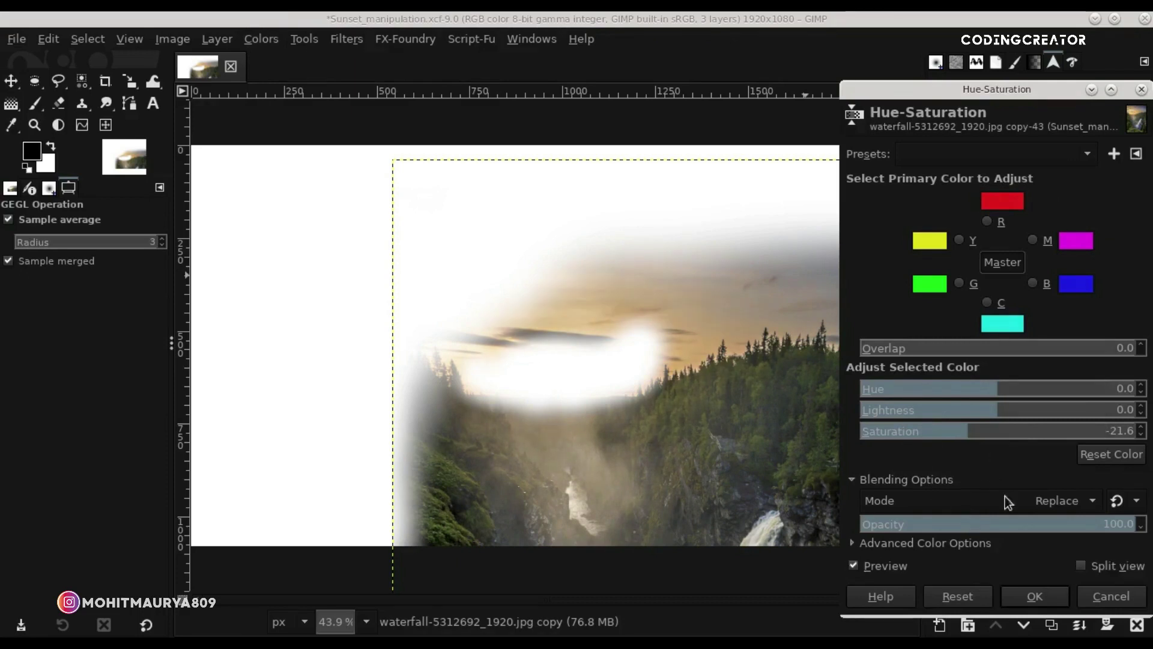
pyautogui.click(1036, 596)
pyautogui.click(991, 433)
# Open the sunset photo as a new top layer and set its opacity to 79.8.
pyautogui.click(34, 39)
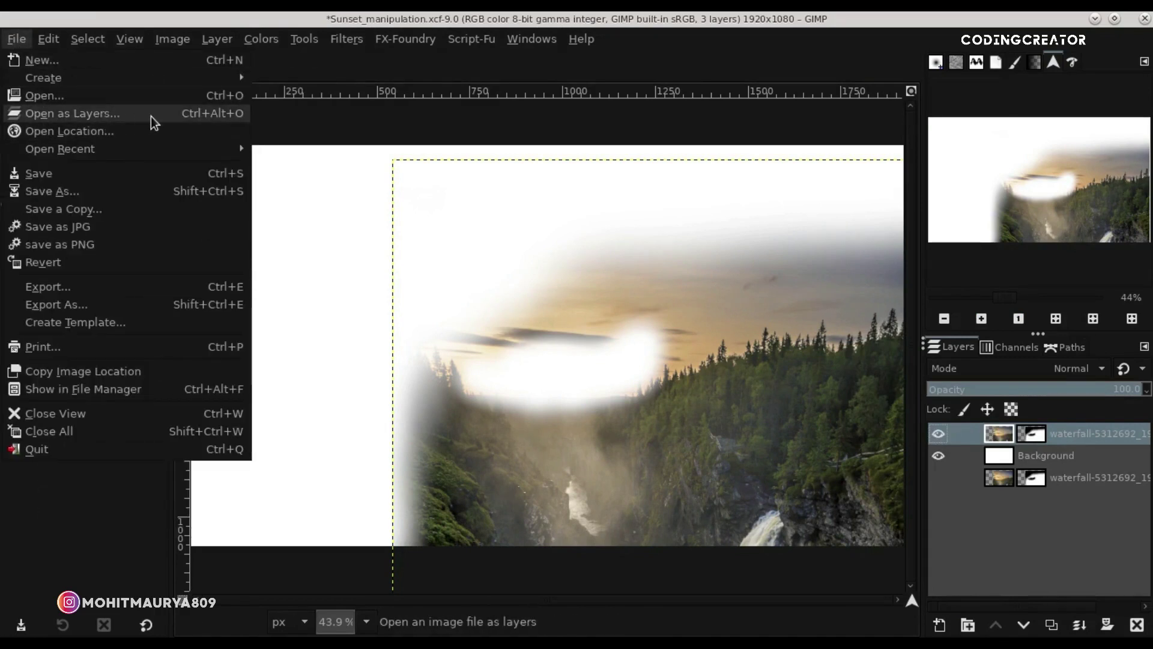
pyautogui.click(151, 116)
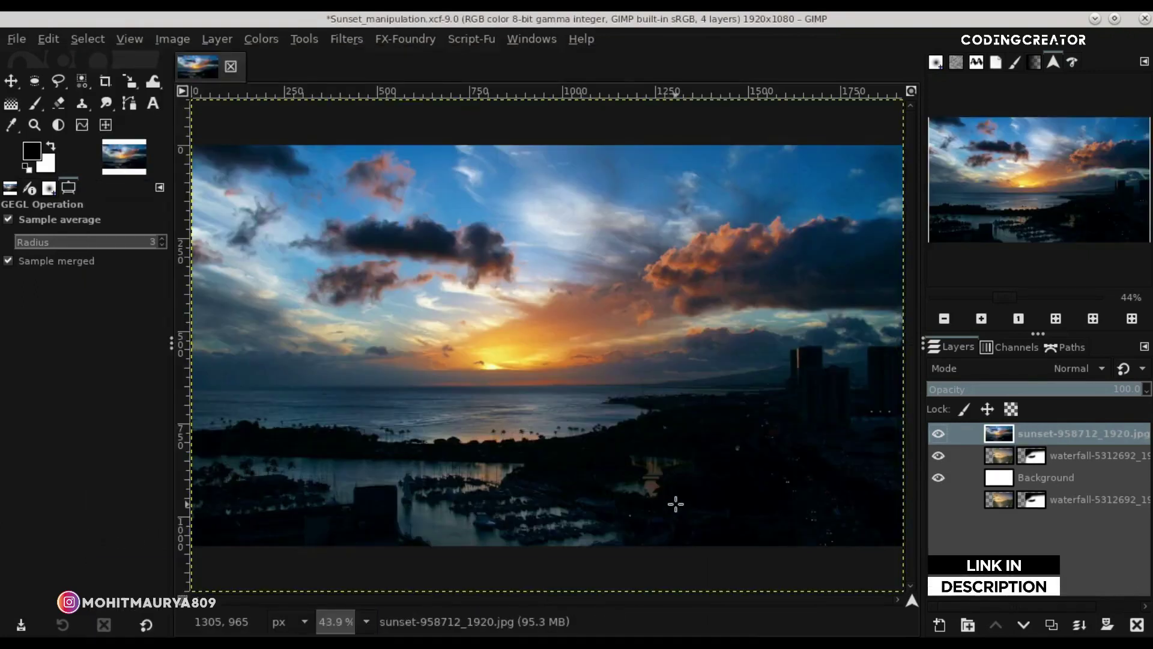
pyautogui.press('-')
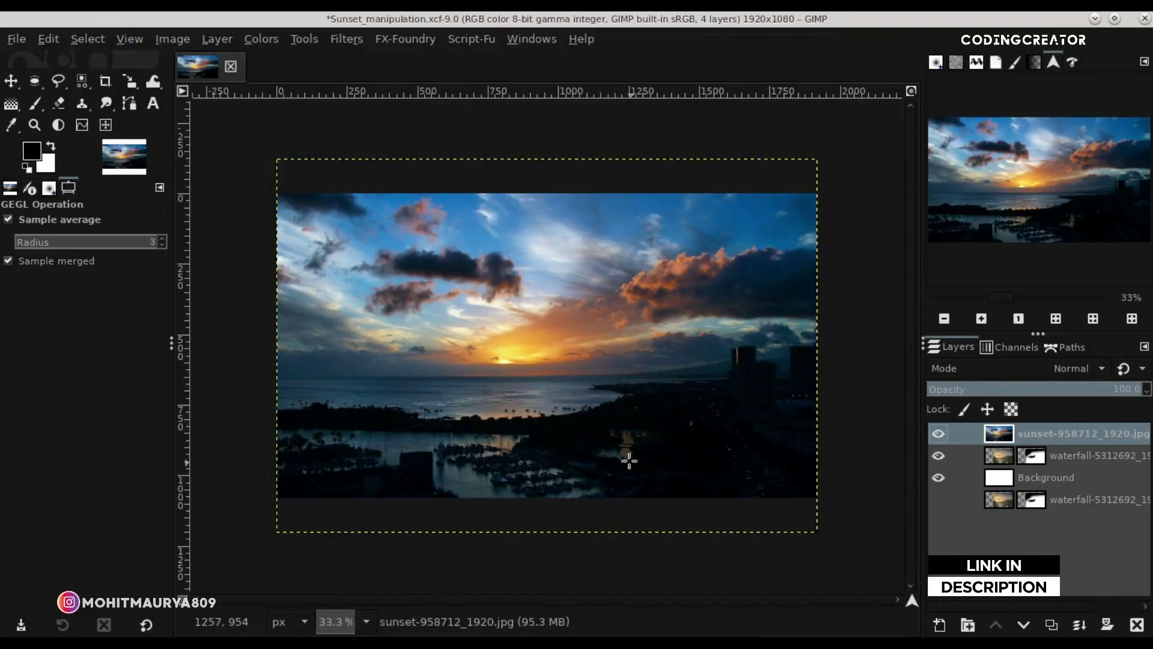
pyautogui.press('-')
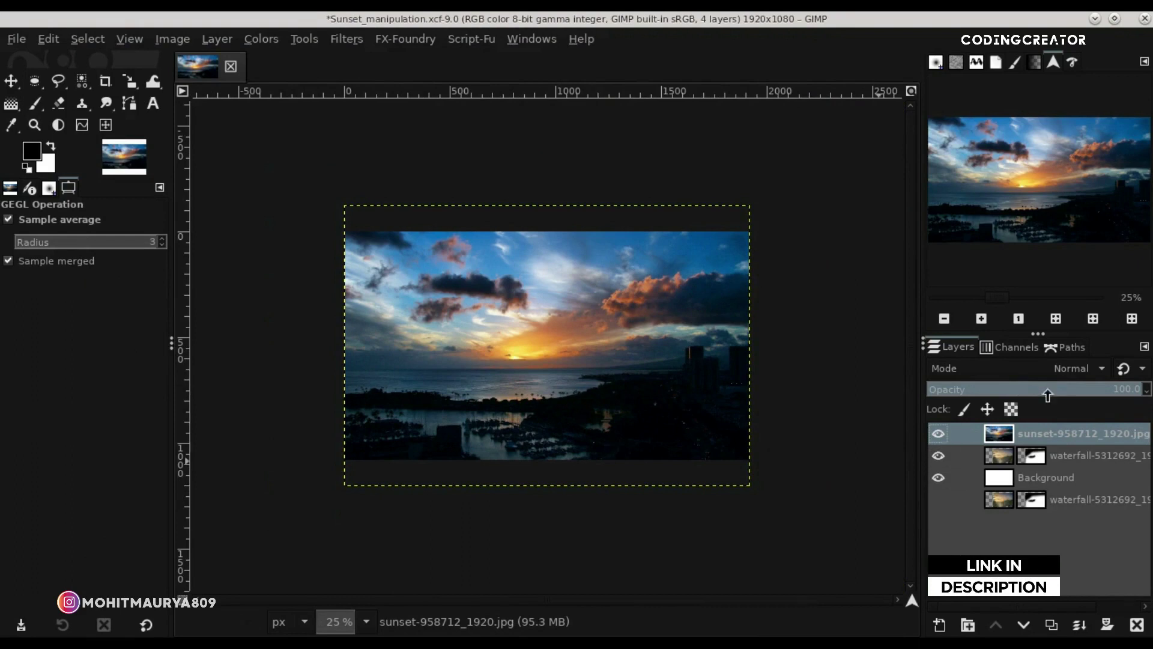
pyautogui.click(1046, 389)
pyautogui.moveTo(1045, 389); pyautogui.dragTo(1097, 391)
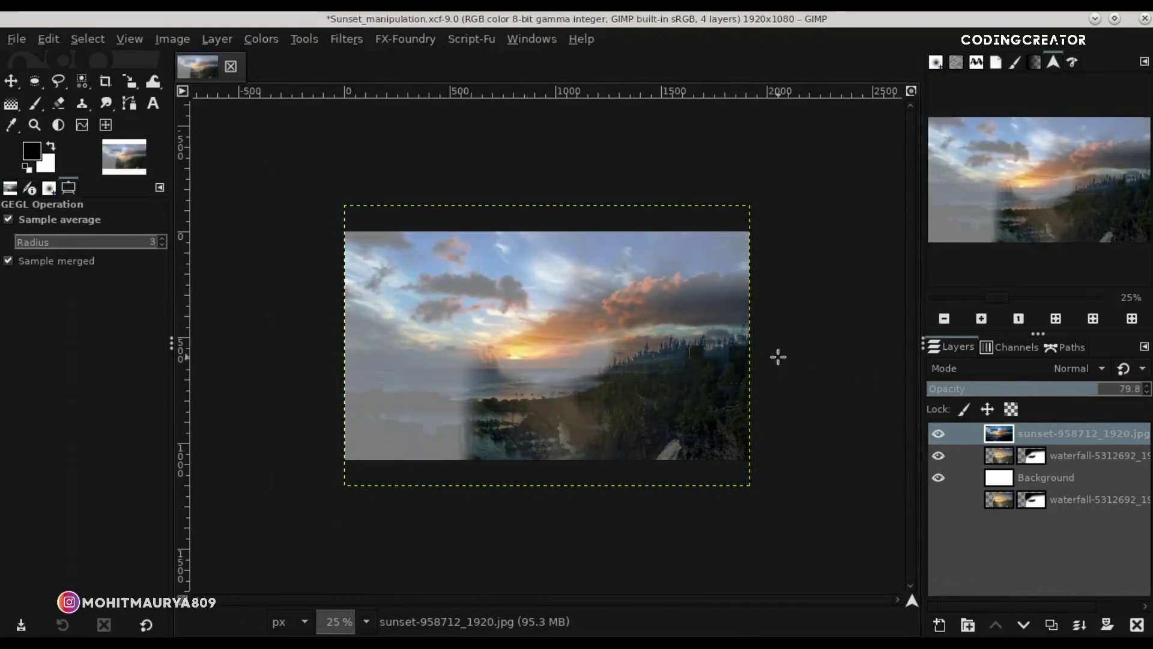
pyautogui.click(130, 83)
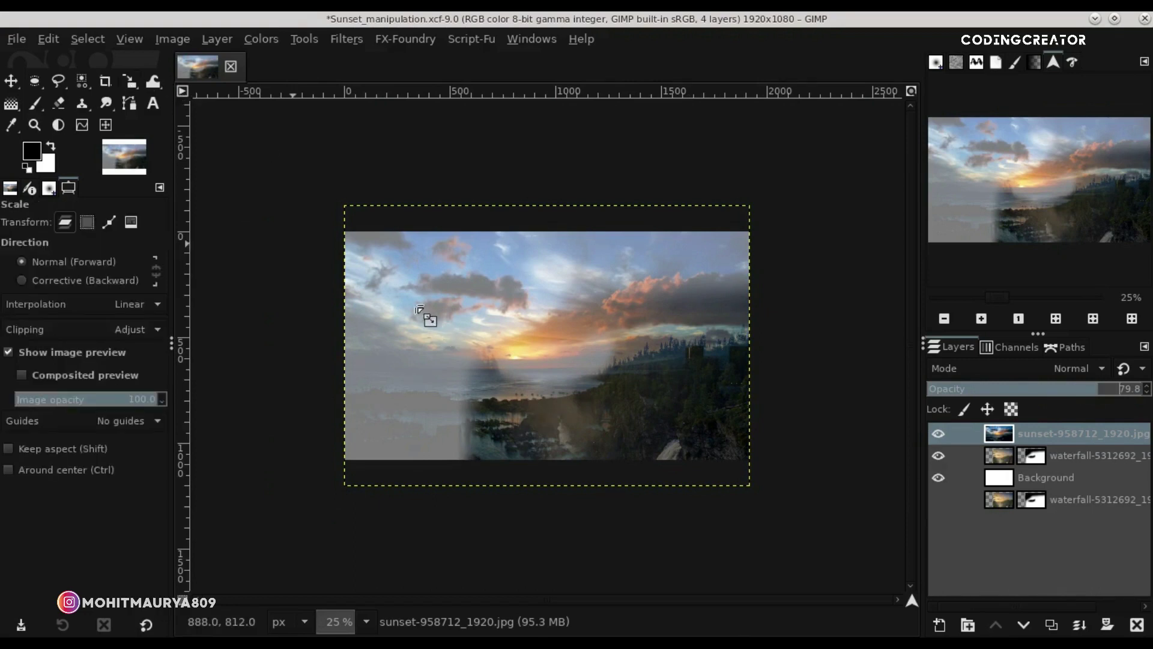
# Scale the sunset layer proportionally to about 3017×2085 pixels.
pyautogui.click(419, 309)
pyautogui.moveTo(405, 292); pyautogui.dragTo(347, 251)
pyautogui.click(783, 166)
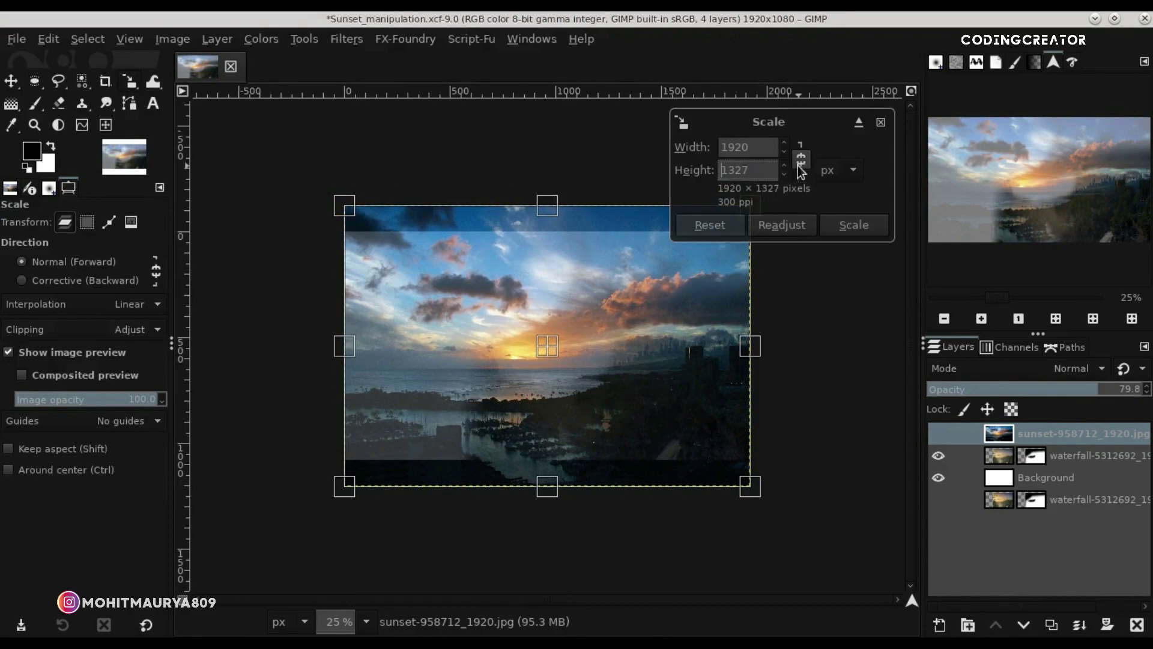
pyautogui.moveTo(447, 242); pyautogui.dragTo(389, 217)
pyautogui.moveTo(672, 404); pyautogui.dragTo(739, 471)
pyautogui.moveTo(571, 386)
pyautogui.mouseDown()
pyautogui.moveTo(528, 363)
pyautogui.moveTo(537, 341)
pyautogui.mouseUp()
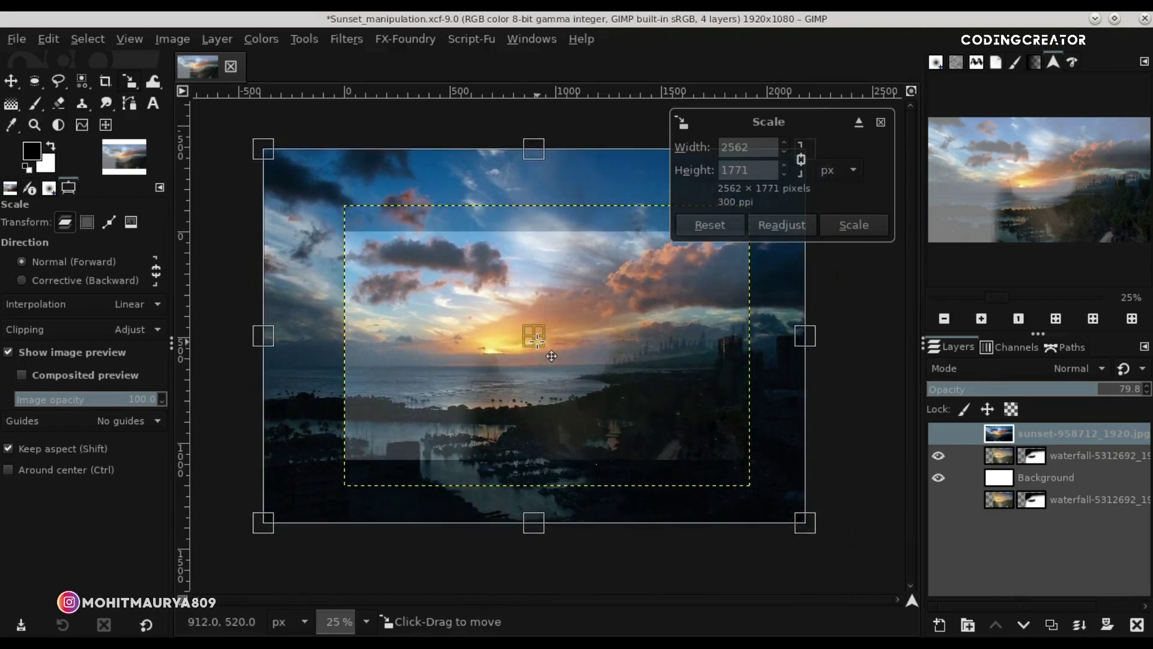
pyautogui.moveTo(636, 409); pyautogui.dragTo(711, 474)
pyautogui.moveTo(586, 375)
pyautogui.mouseDown()
pyautogui.moveTo(586, 361)
pyautogui.moveTo(619, 387)
pyautogui.moveTo(590, 367)
pyautogui.mouseUp()
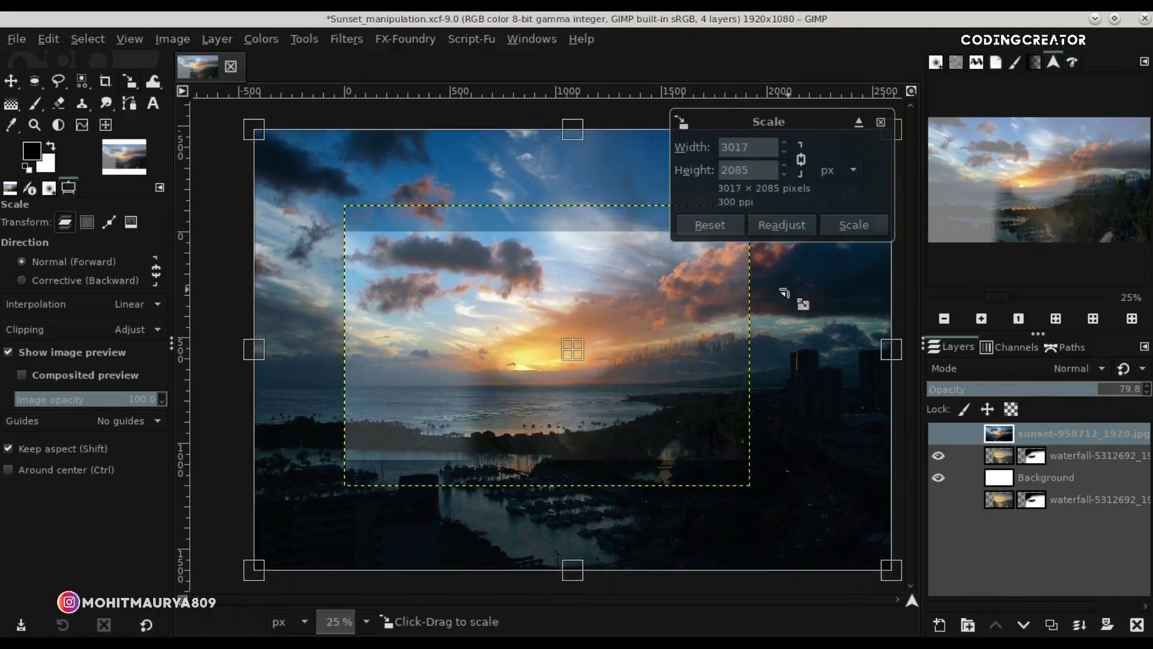
pyautogui.click(863, 229)
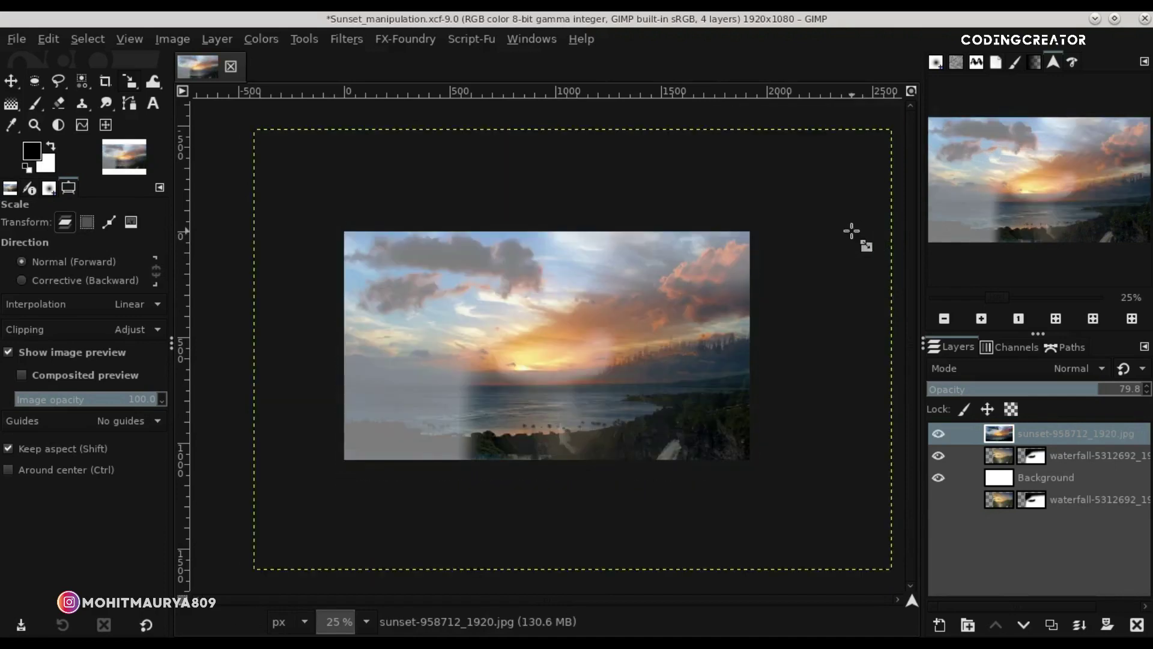
# Move the sunset layer right and down over the scene and raise its opacity to about 91.
pyautogui.click(8, 88)
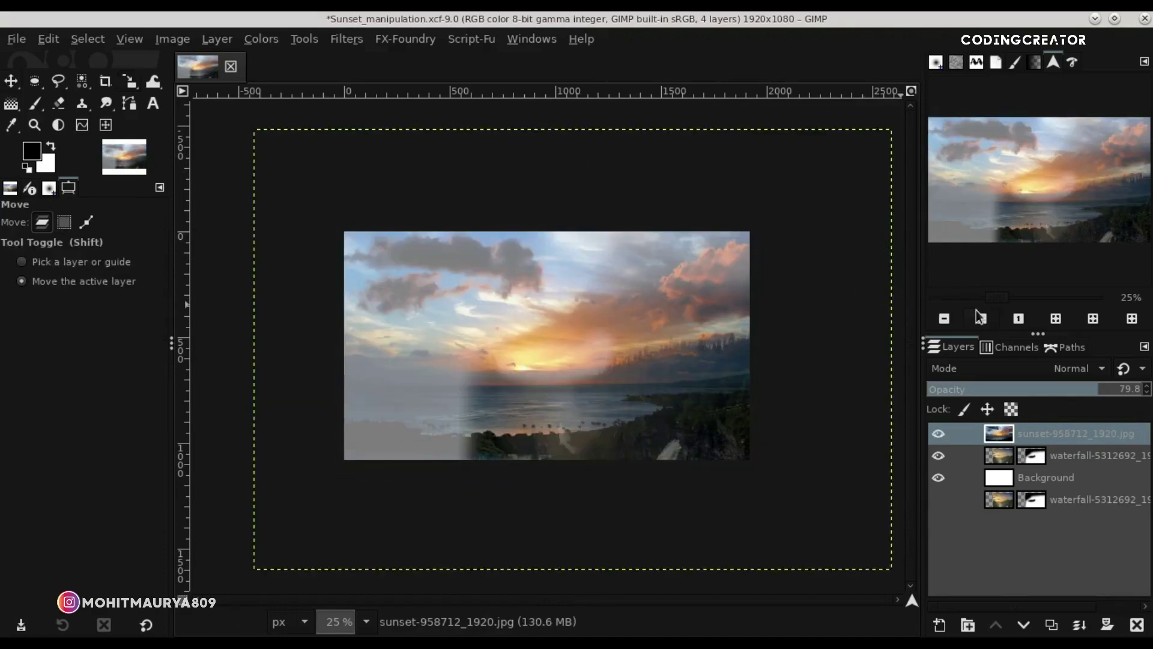
pyautogui.click(1016, 320)
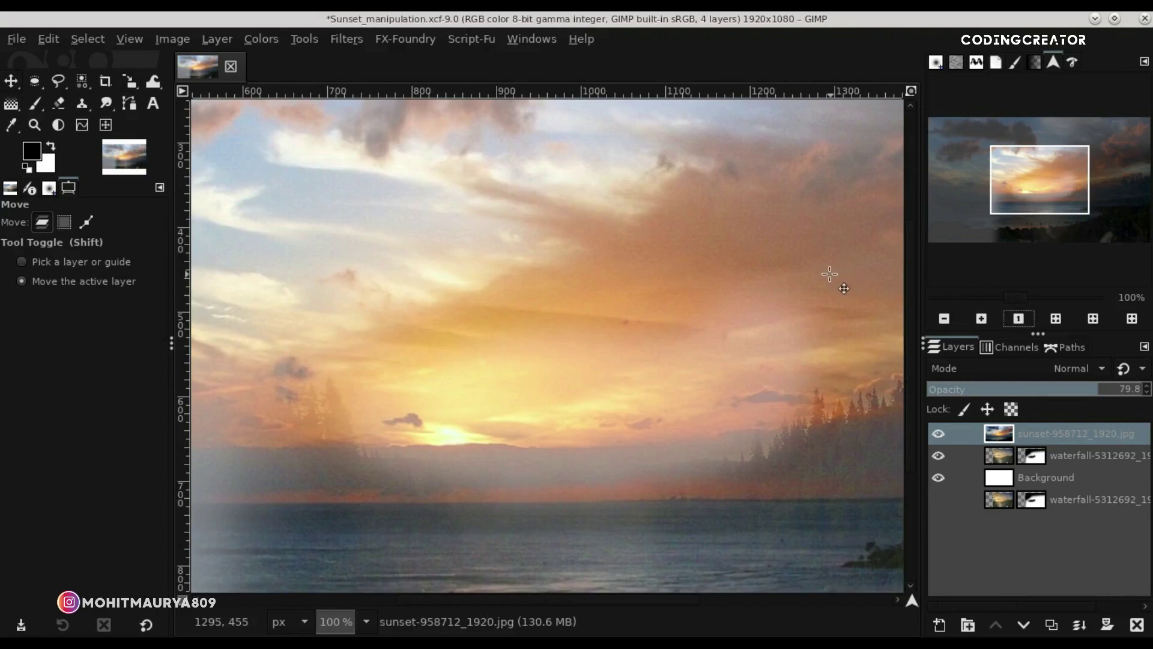
pyautogui.click(935, 322)
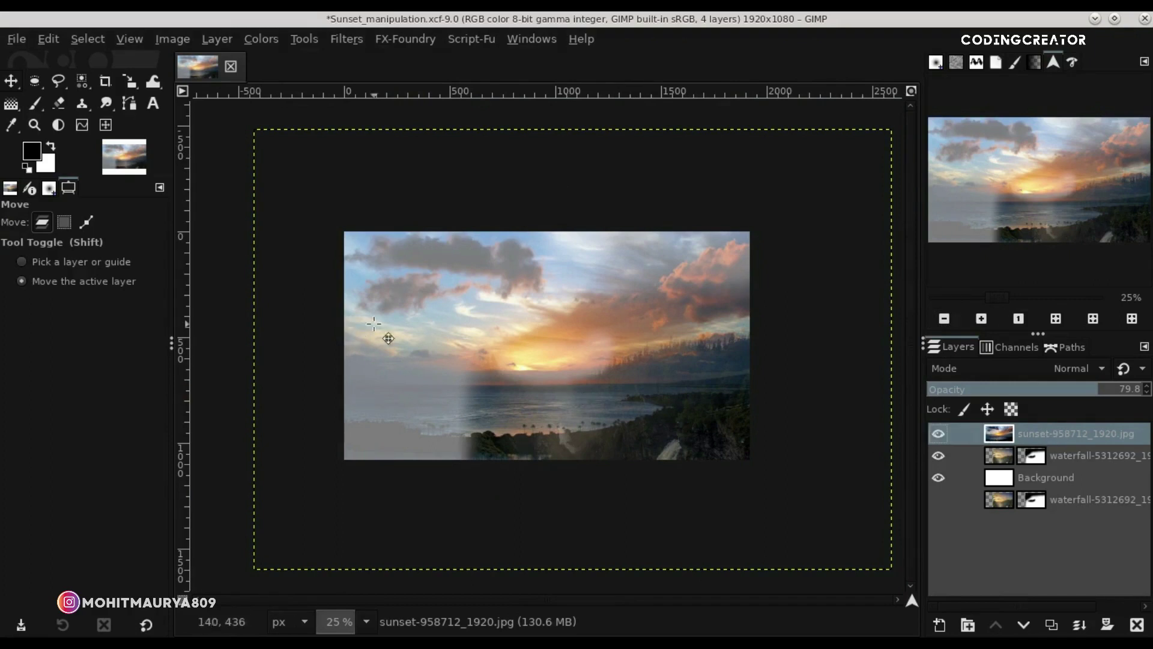
pyautogui.moveTo(373, 323); pyautogui.dragTo(535, 351)
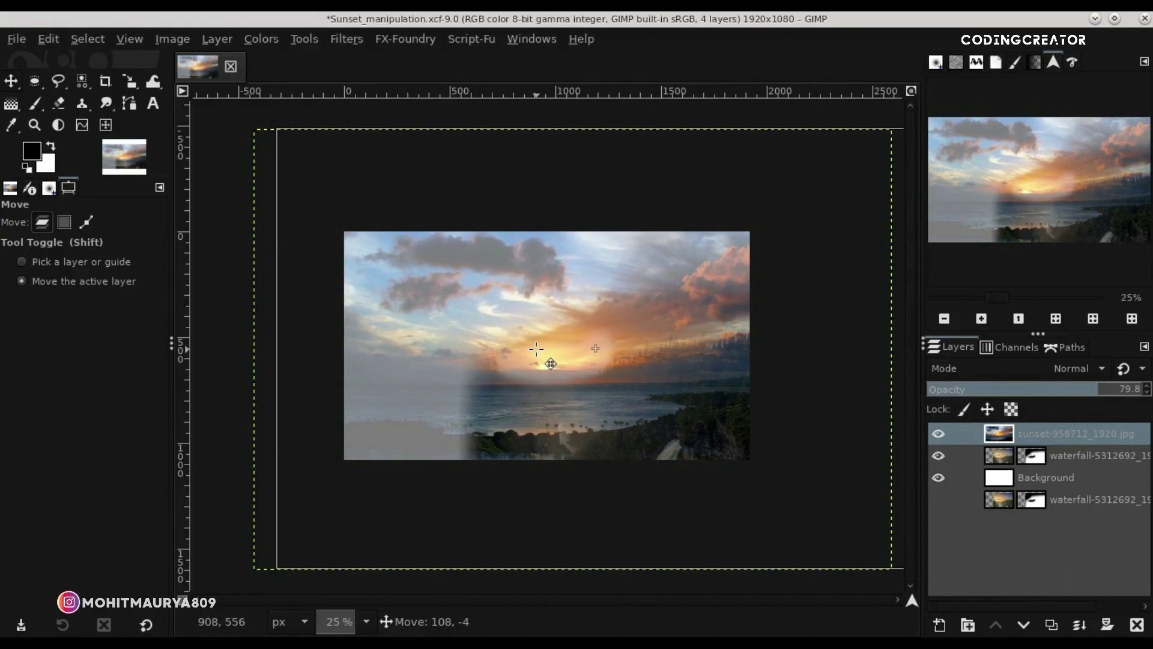
pyautogui.moveTo(536, 351); pyautogui.dragTo(552, 377)
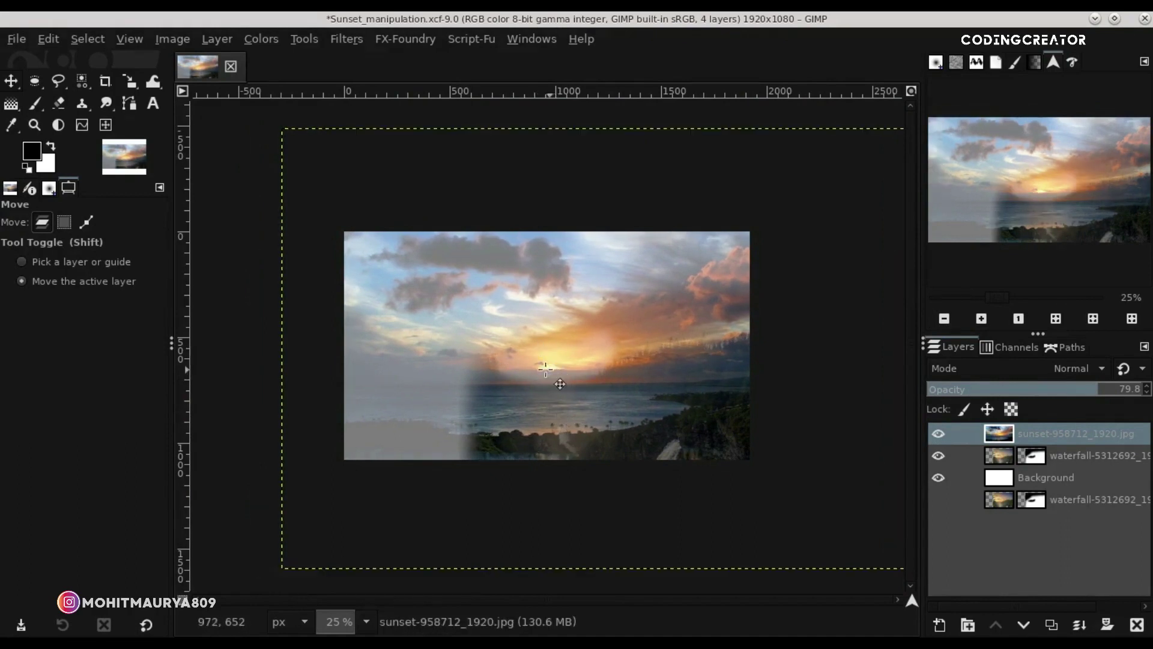
pyautogui.click(1056, 319)
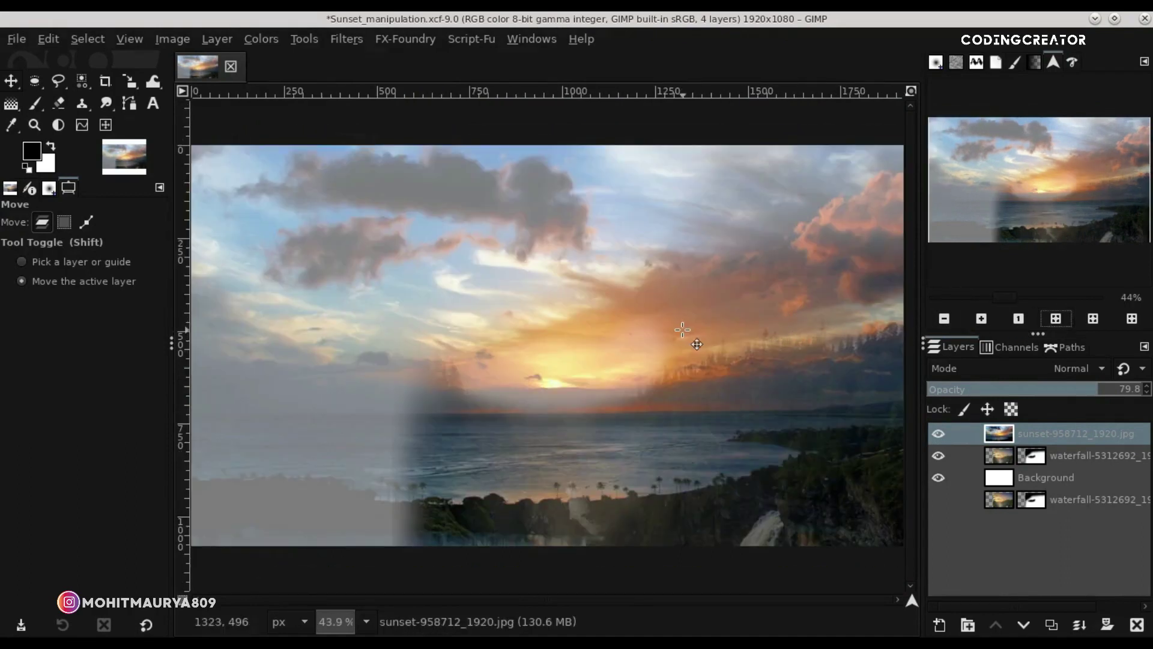
pyautogui.moveTo(618, 358); pyautogui.dragTo(632, 356)
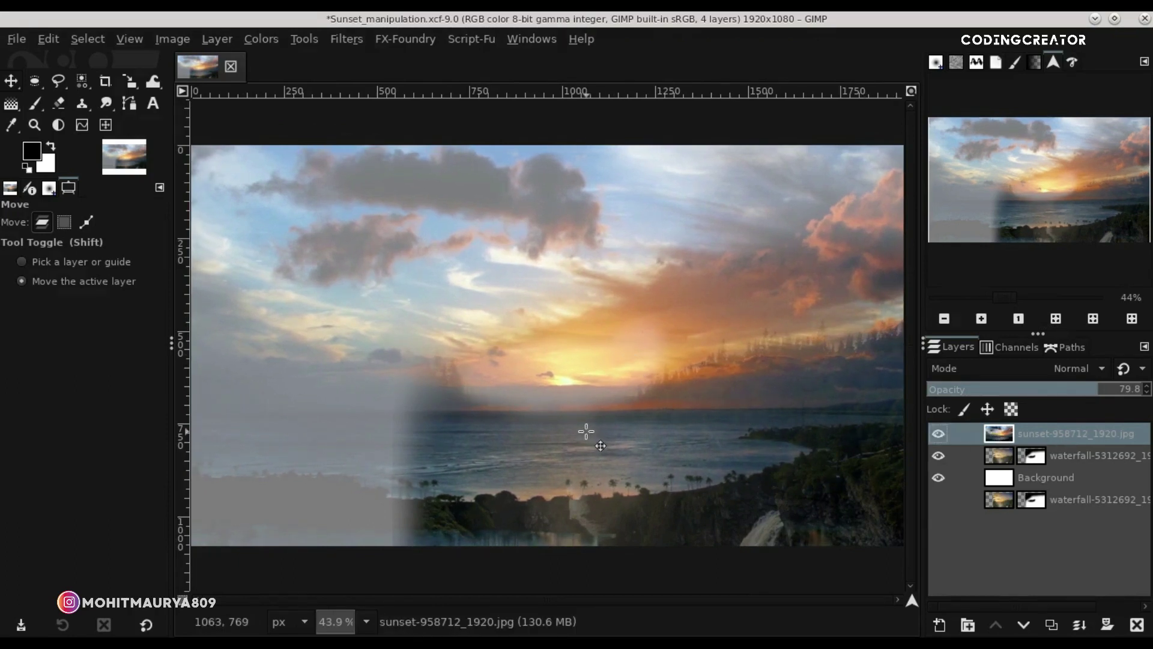
pyautogui.click(946, 325)
pyautogui.click(947, 325)
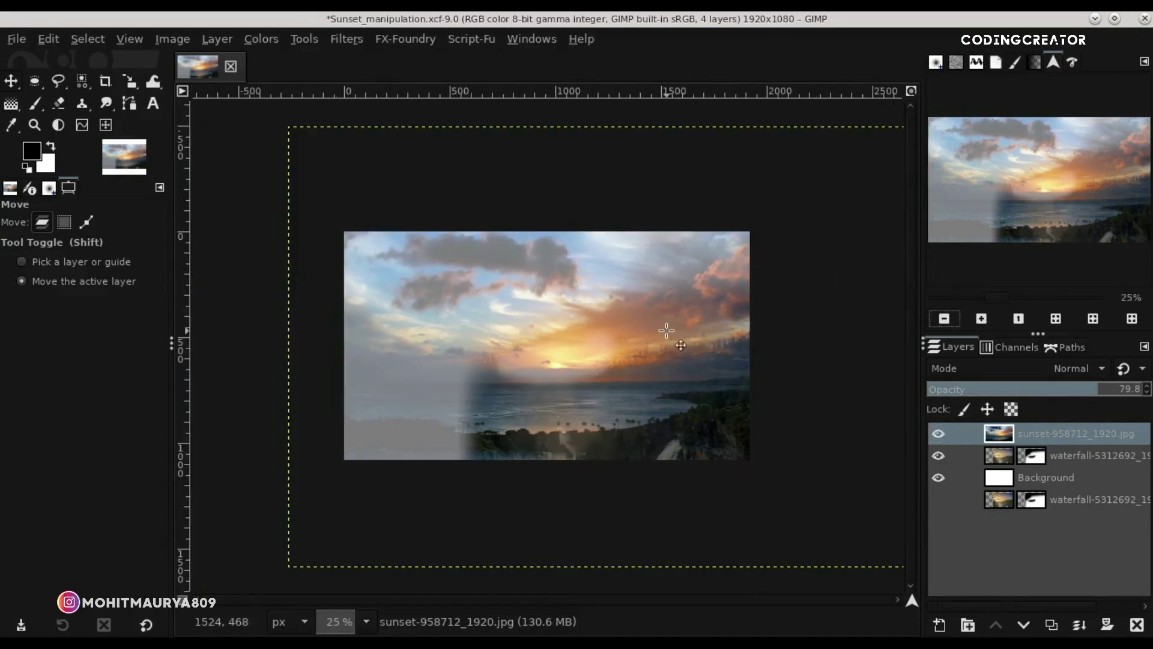
pyautogui.moveTo(1103, 392); pyautogui.dragTo(1118, 391)
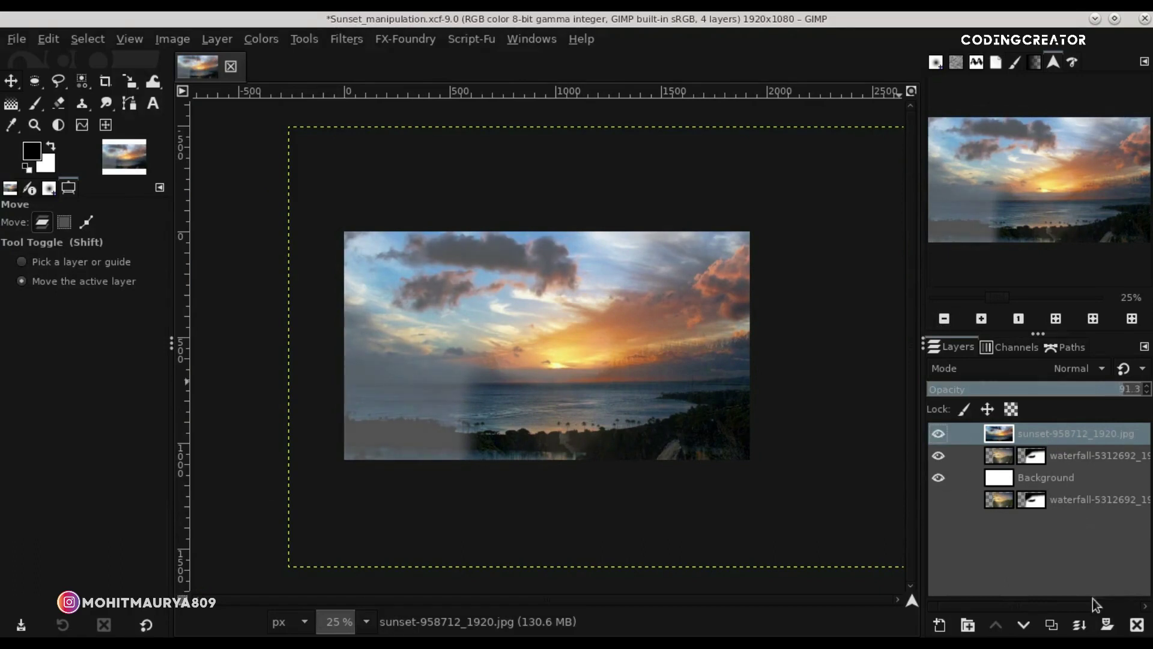
# Add a white, fully opaque mask to the sunset layer and enlarge the soft brush.
pyautogui.click(1105, 625)
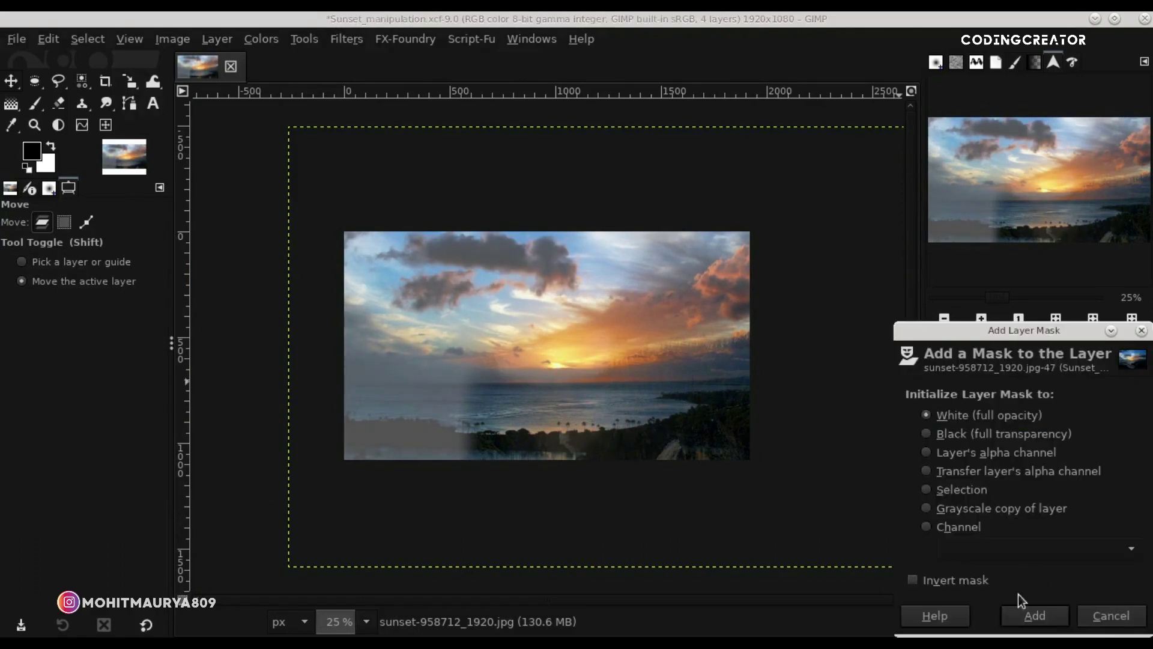
pyautogui.click(1041, 627)
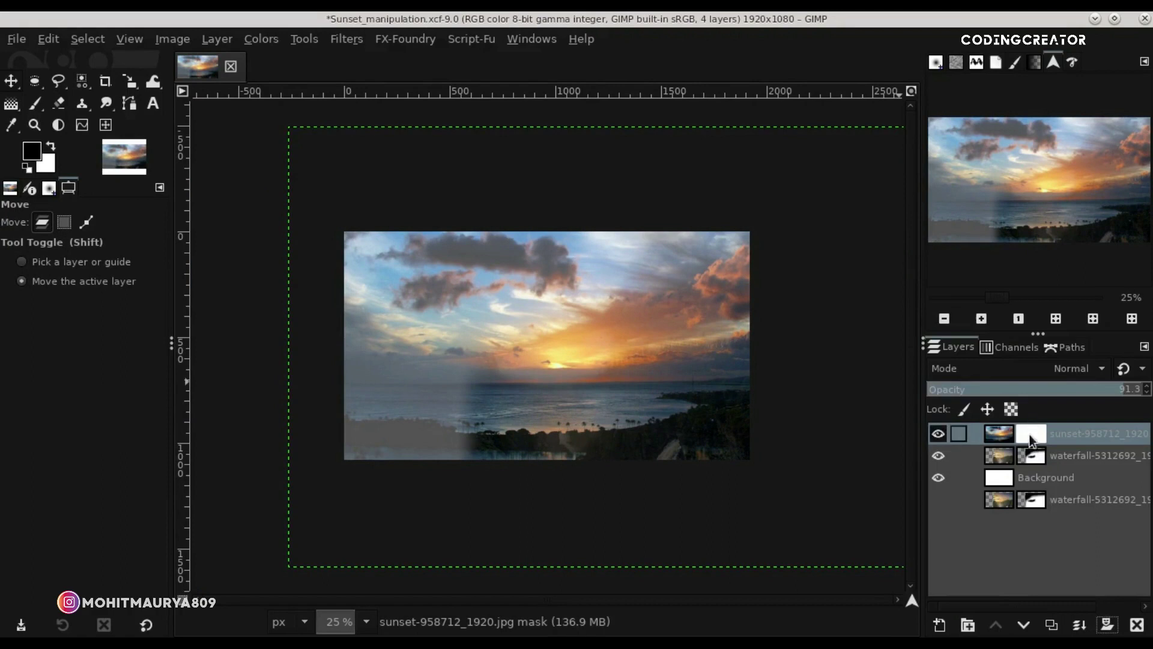
pyautogui.click(45, 107)
pyautogui.moveTo(64, 308); pyautogui.dragTo(89, 308)
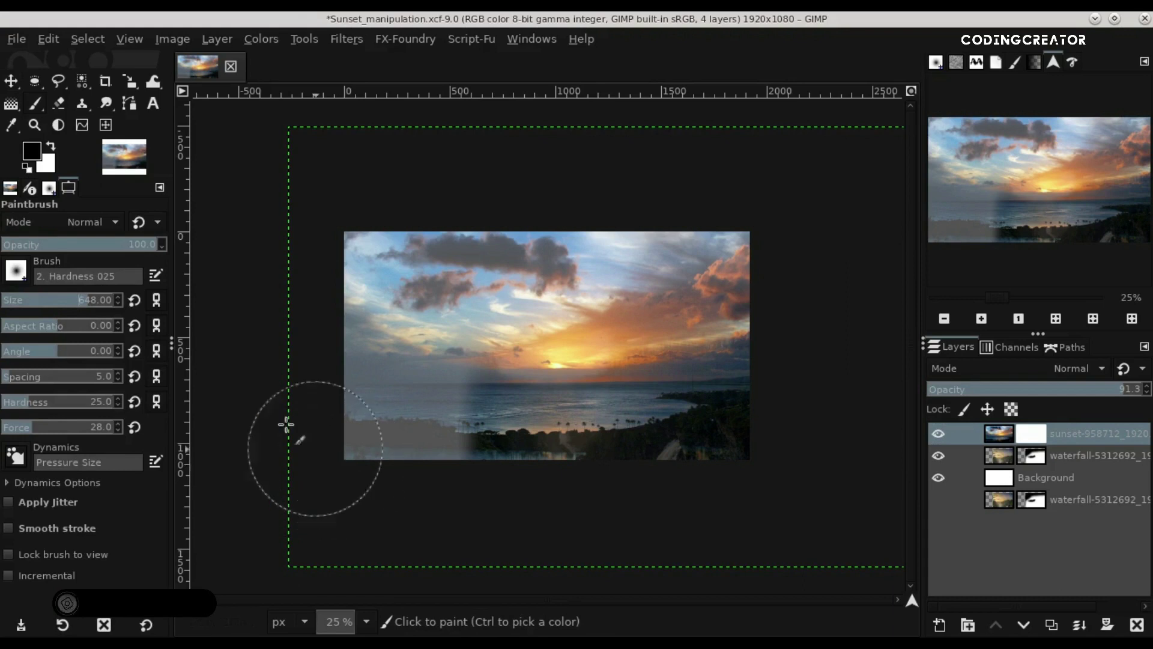
# Paint out the sunset's lower part to reveal the waterfall and horizon.
pyautogui.moveTo(374, 484)
pyautogui.mouseDown()
pyautogui.moveTo(587, 489)
pyautogui.moveTo(768, 523)
pyautogui.mouseUp()
pyautogui.moveTo(449, 451)
pyautogui.mouseDown()
pyautogui.moveTo(332, 458)
pyautogui.moveTo(535, 476)
pyautogui.moveTo(585, 459)
pyautogui.moveTo(674, 458)
pyautogui.moveTo(733, 399)
pyautogui.moveTo(683, 393)
pyautogui.mouseUp()
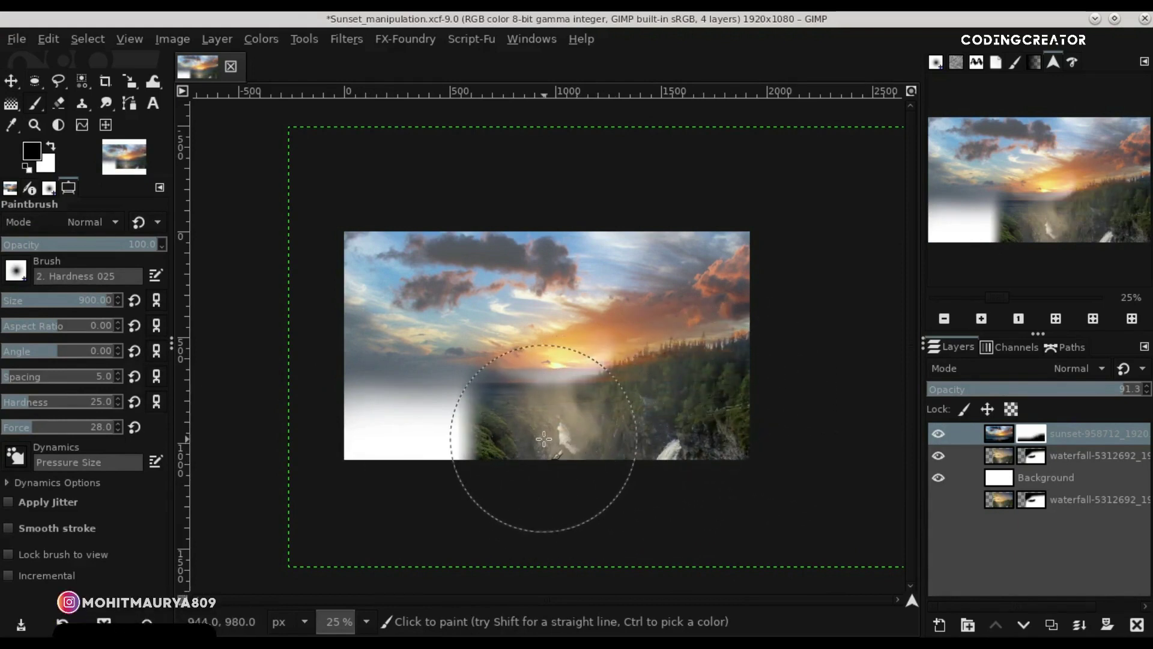
pyautogui.click(90, 299)
pyautogui.moveTo(544, 425)
pyautogui.mouseDown()
pyautogui.moveTo(529, 420)
pyautogui.moveTo(556, 427)
pyautogui.moveTo(535, 426)
pyautogui.mouseUp()
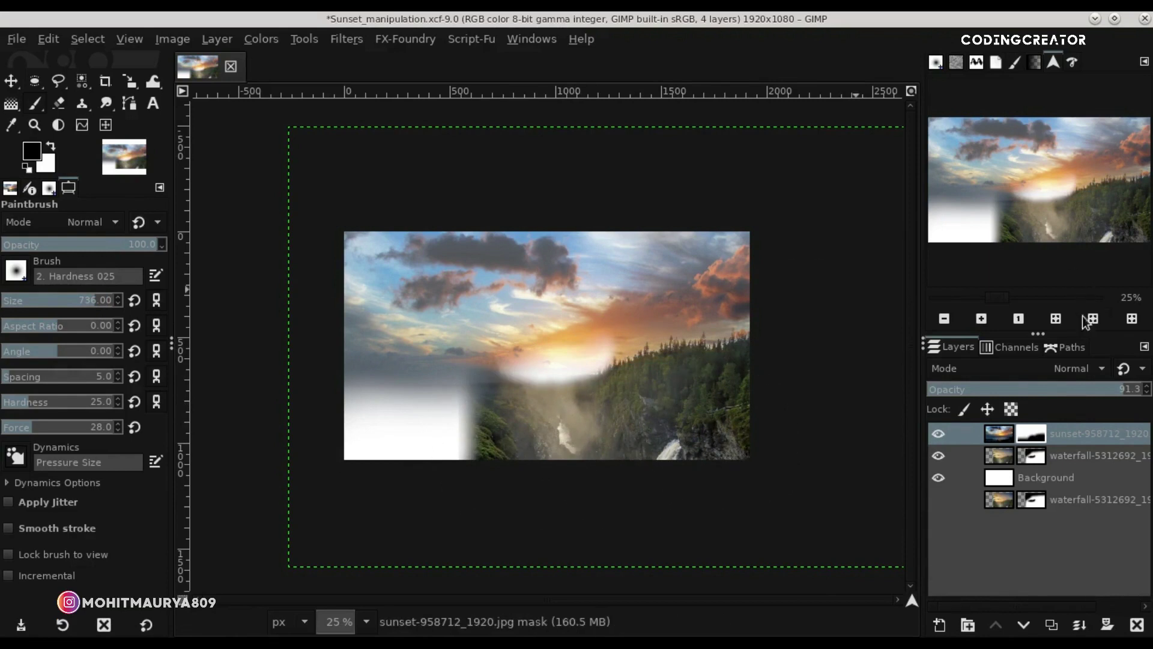
pyautogui.click(1056, 318)
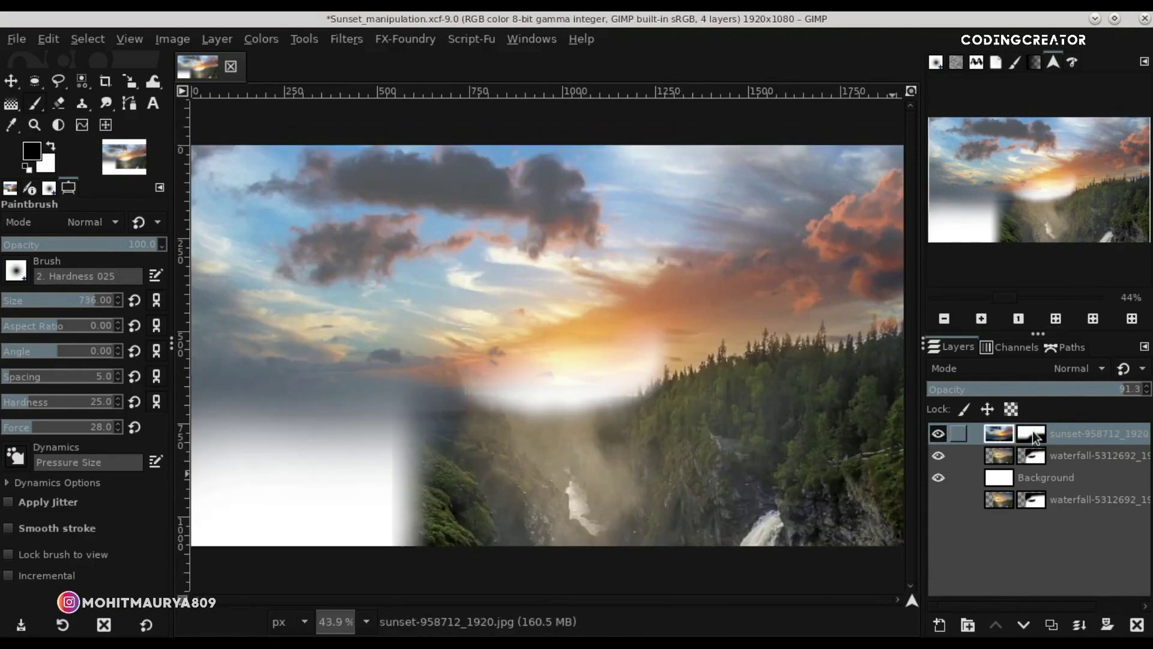
pyautogui.click(11, 81)
# Open sky-1246033_1920.jpg as a new top layer.
pyautogui.click(18, 38)
pyautogui.click(72, 113)
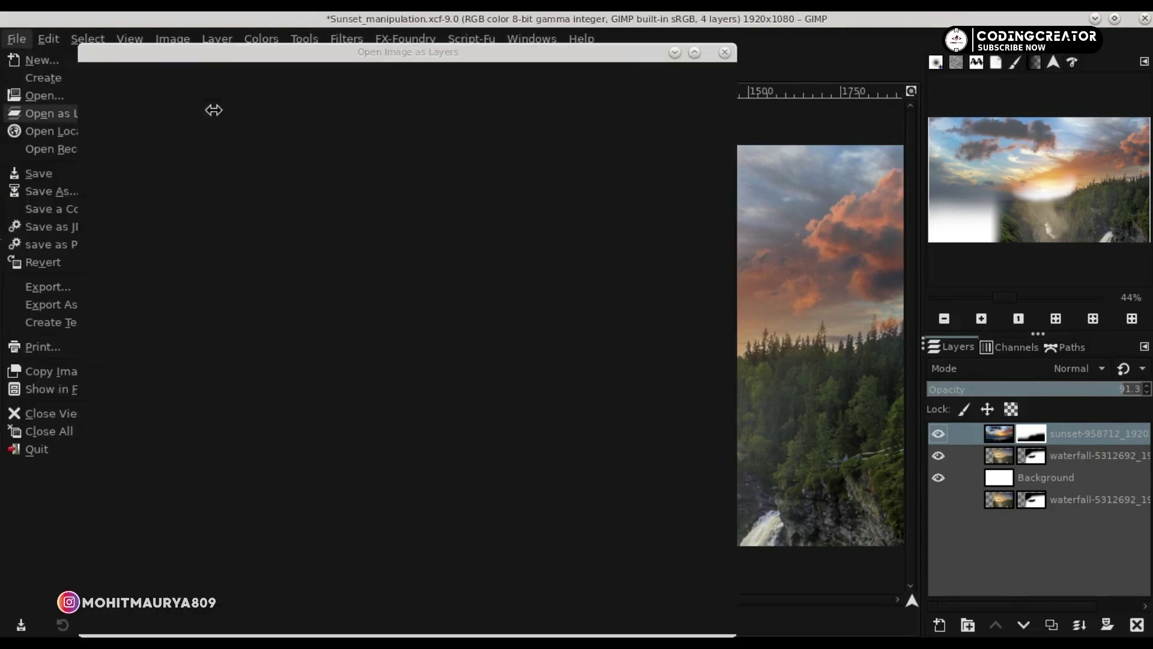
pyautogui.click(299, 366)
pyautogui.click(605, 607)
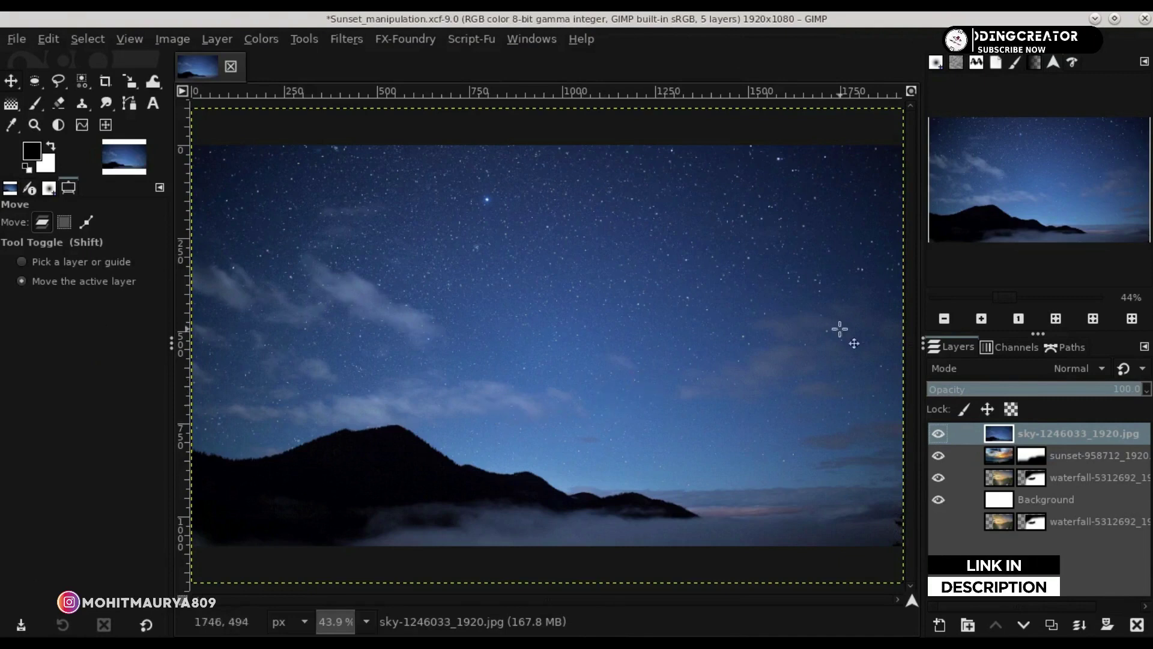
# Scale the starry sky layer up around its centre to extend beyond the canvas.
pyautogui.click(944, 319)
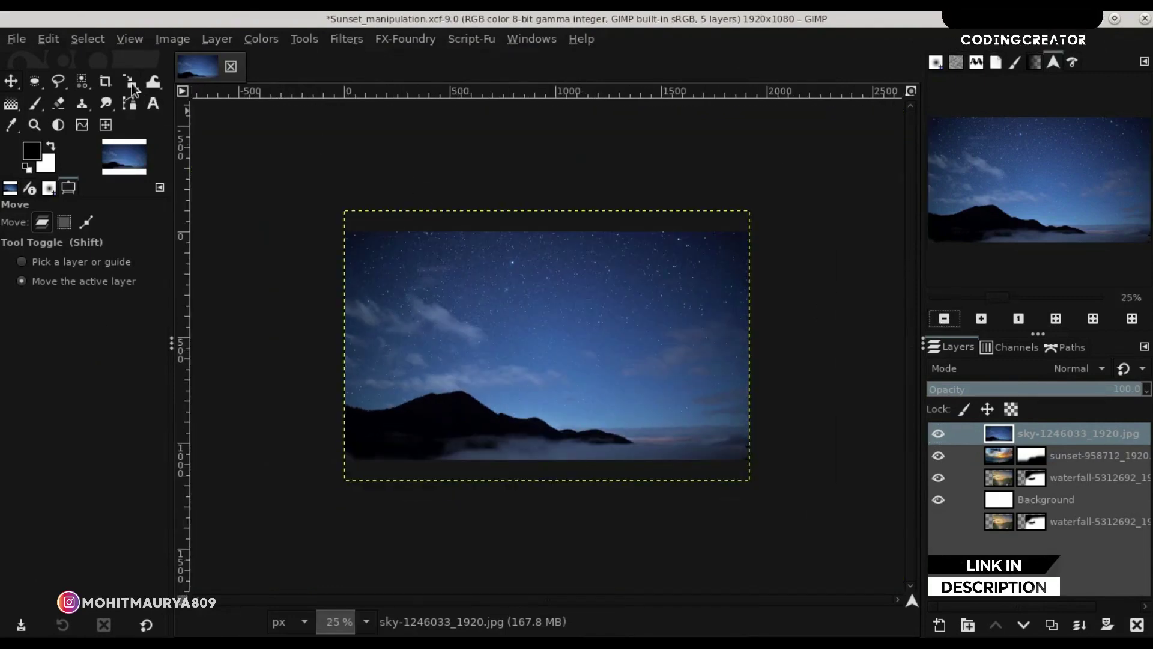
pyautogui.click(130, 81)
pyautogui.click(544, 357)
pyautogui.moveTo(348, 480); pyautogui.dragTo(284, 565)
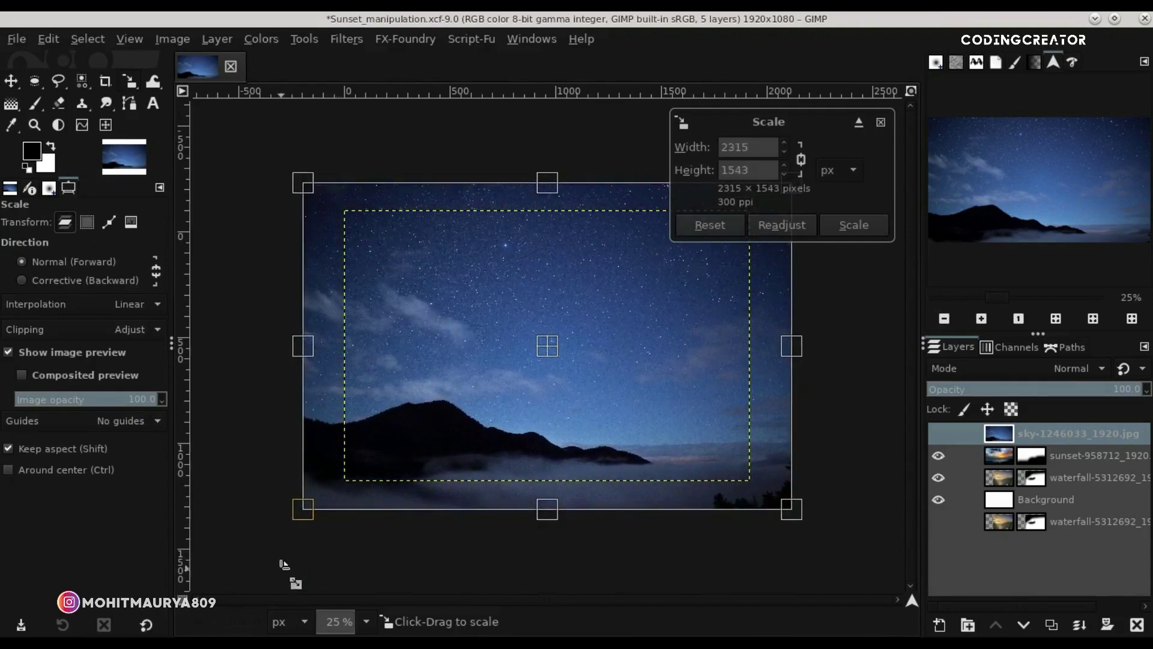
pyautogui.click(841, 225)
# Flip the starry sky layer horizontally so its mountain sits on the right.
pyautogui.click(126, 82)
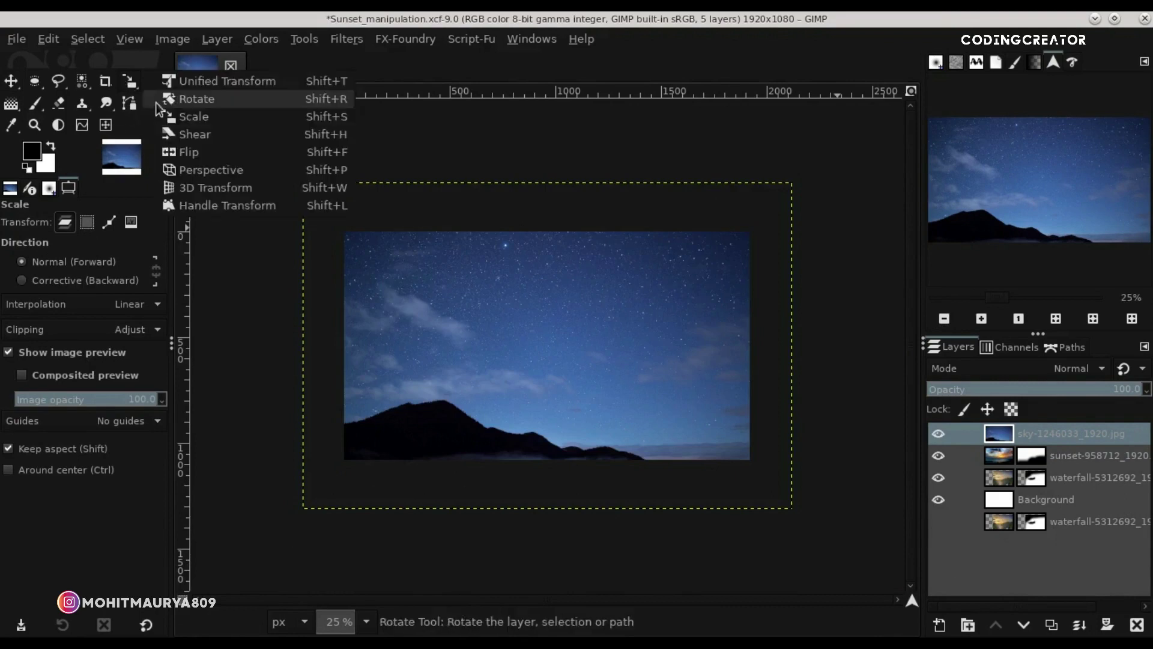
pyautogui.click(186, 152)
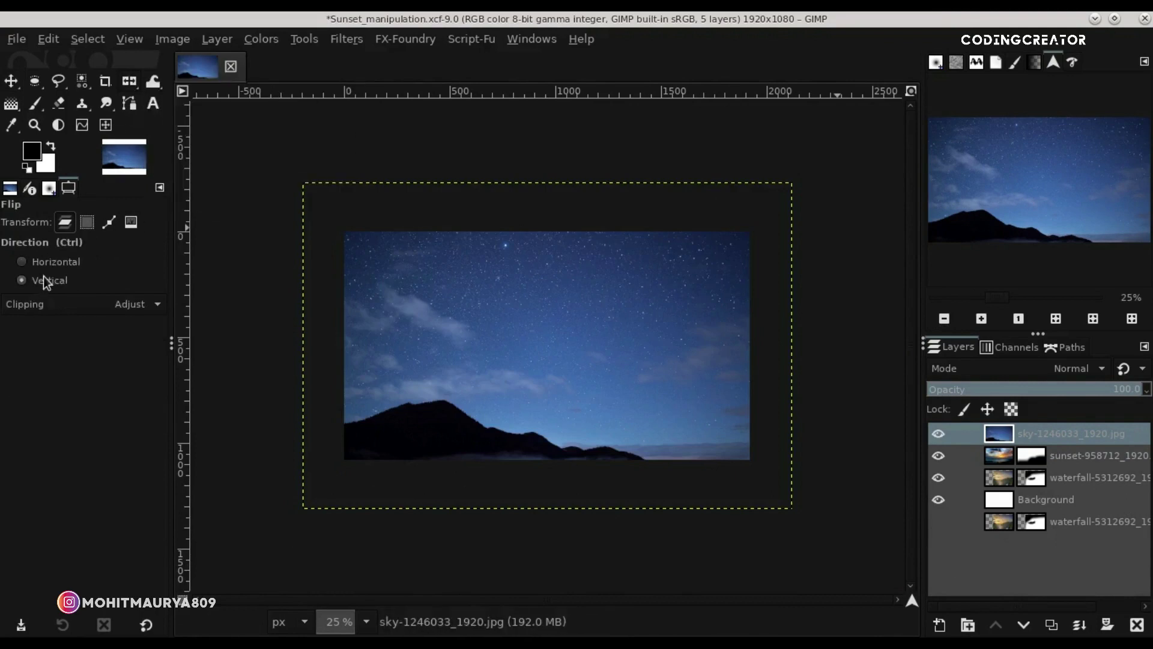
pyautogui.click(577, 369)
# Shift the sky layer down-left, then nudge it up slightly into position.
pyautogui.click(7, 82)
pyautogui.moveTo(693, 369); pyautogui.dragTo(686, 391)
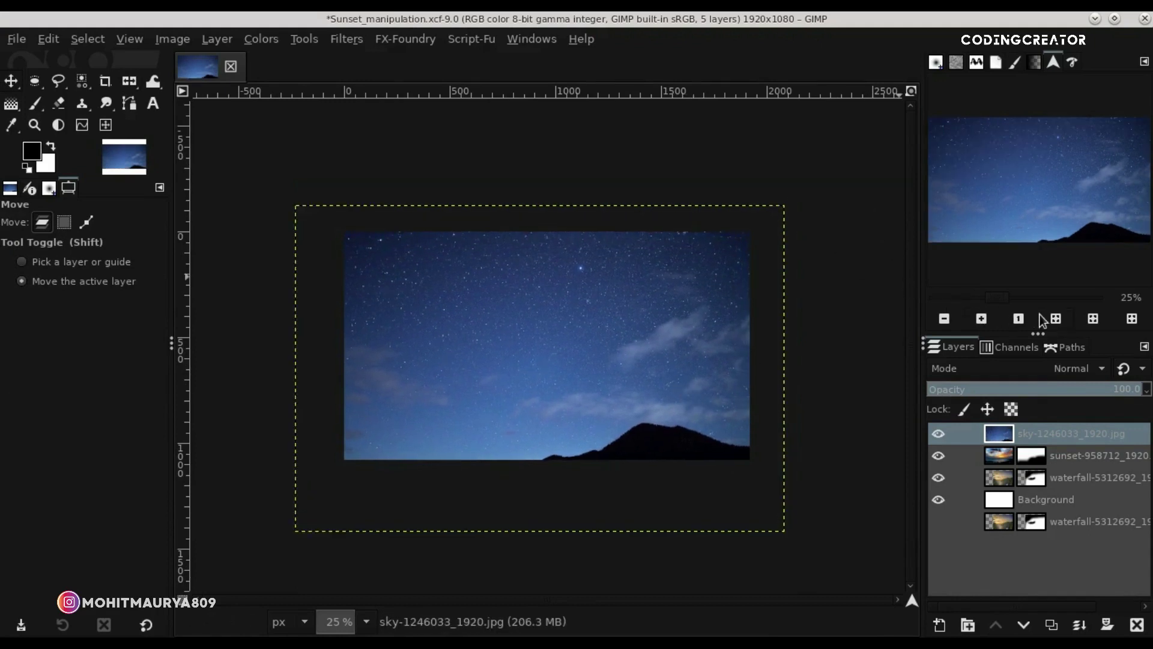
pyautogui.click(1056, 318)
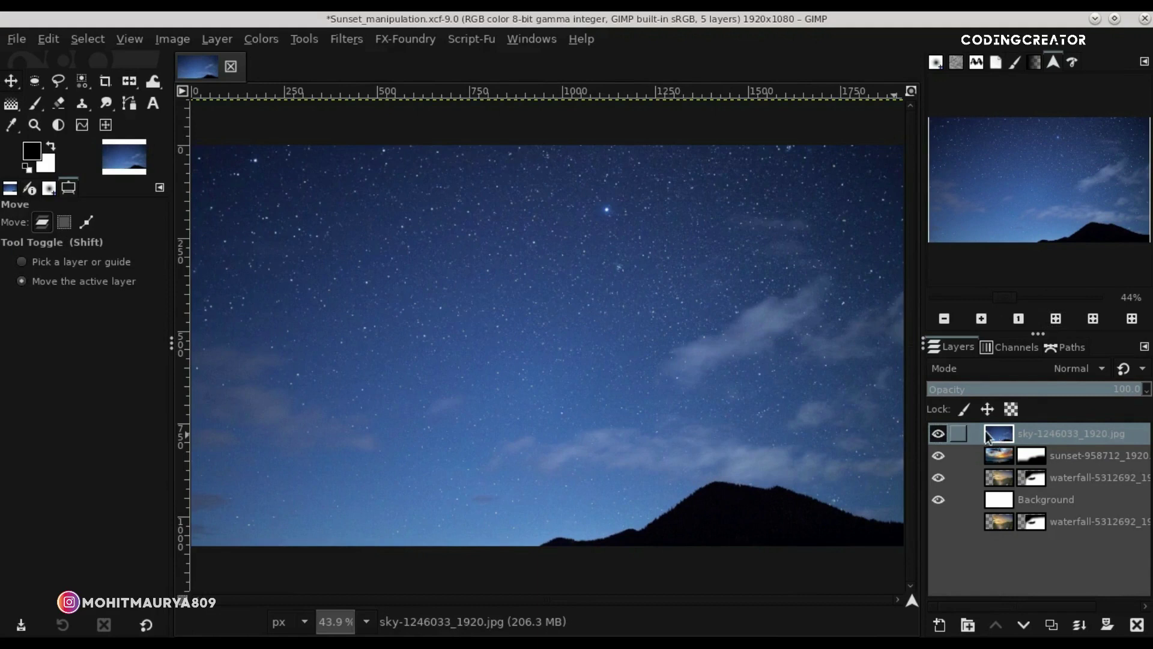
pyautogui.moveTo(768, 441); pyautogui.dragTo(768, 434)
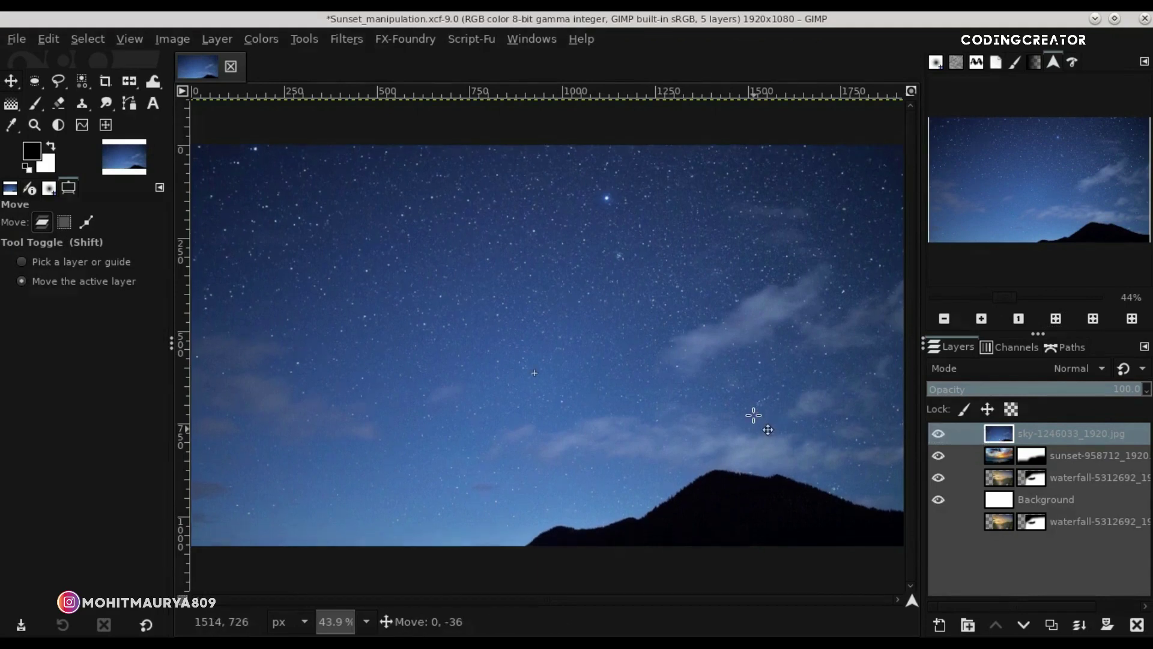
pyautogui.click(944, 318)
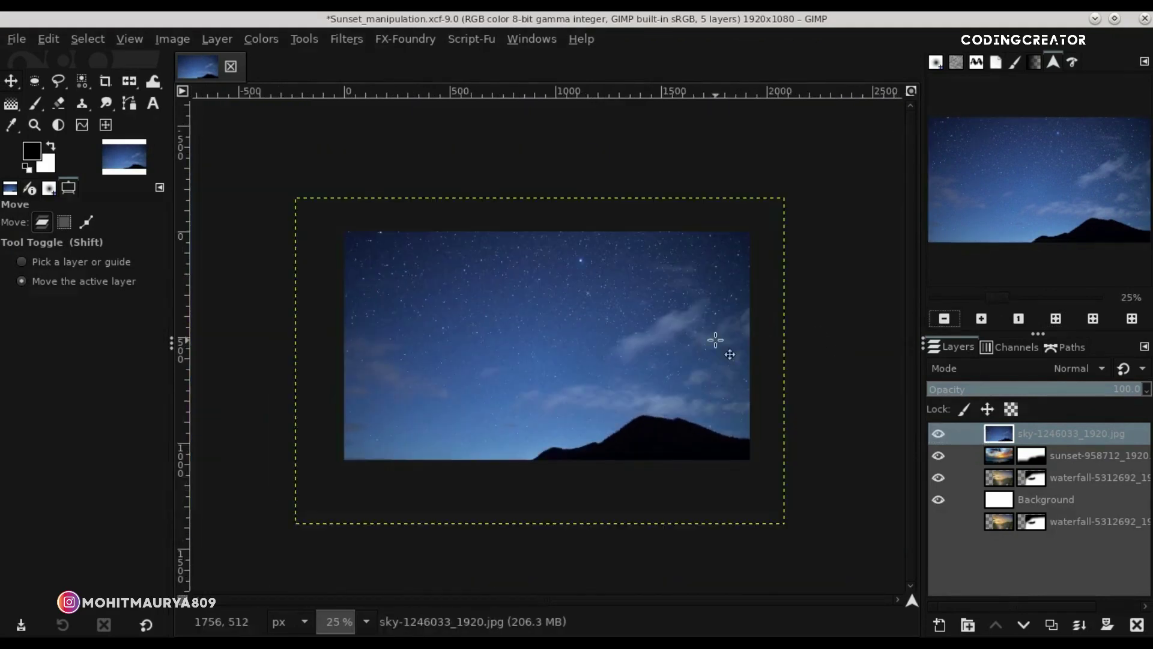
pyautogui.click(140, 86)
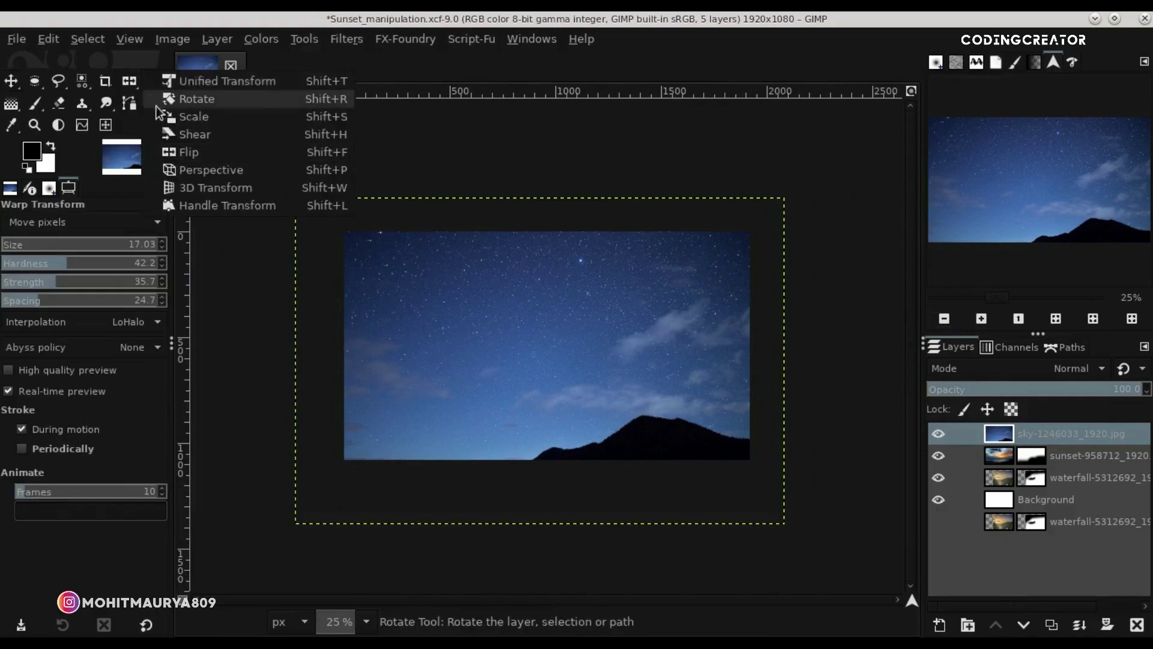
# Scale the sky layer down slightly and shift it a little sideways.
pyautogui.click(193, 115)
pyautogui.click(479, 449)
pyautogui.moveTo(302, 523); pyautogui.dragTo(318, 518)
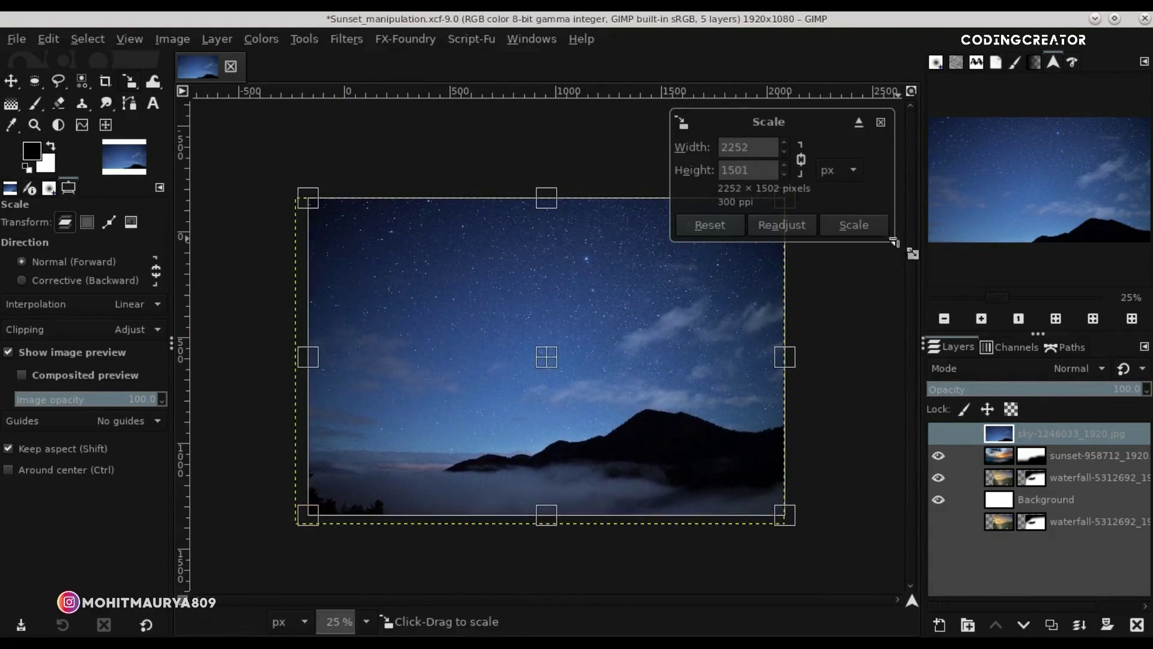
pyautogui.click(877, 226)
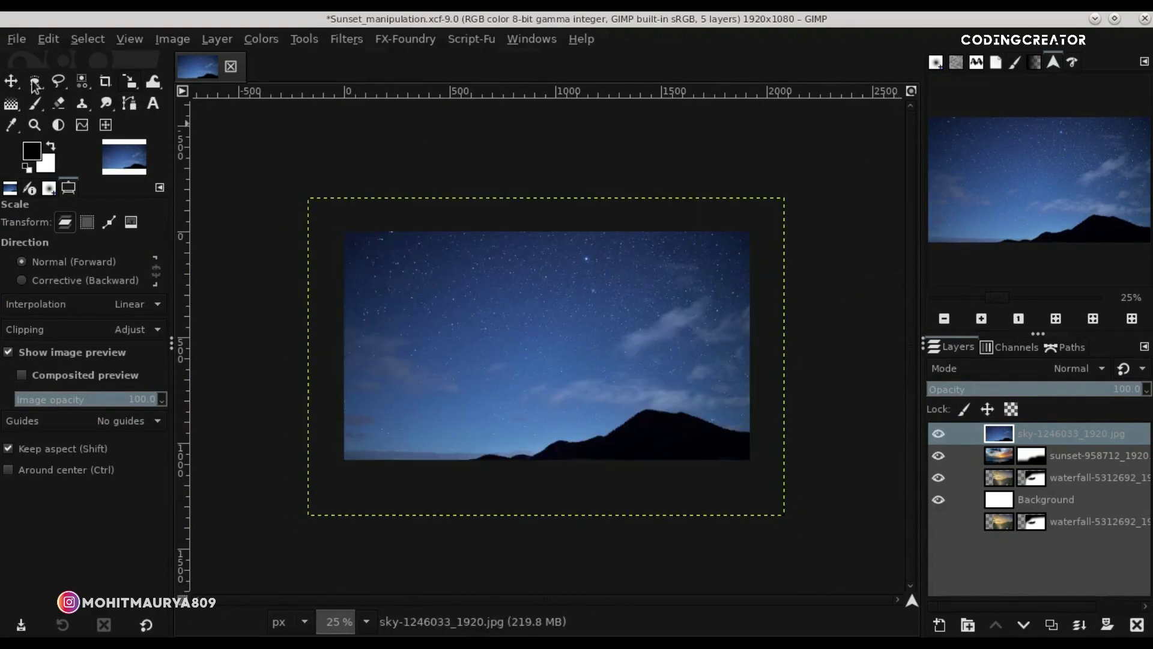
pyautogui.click(12, 83)
pyautogui.moveTo(569, 390); pyautogui.dragTo(567, 390)
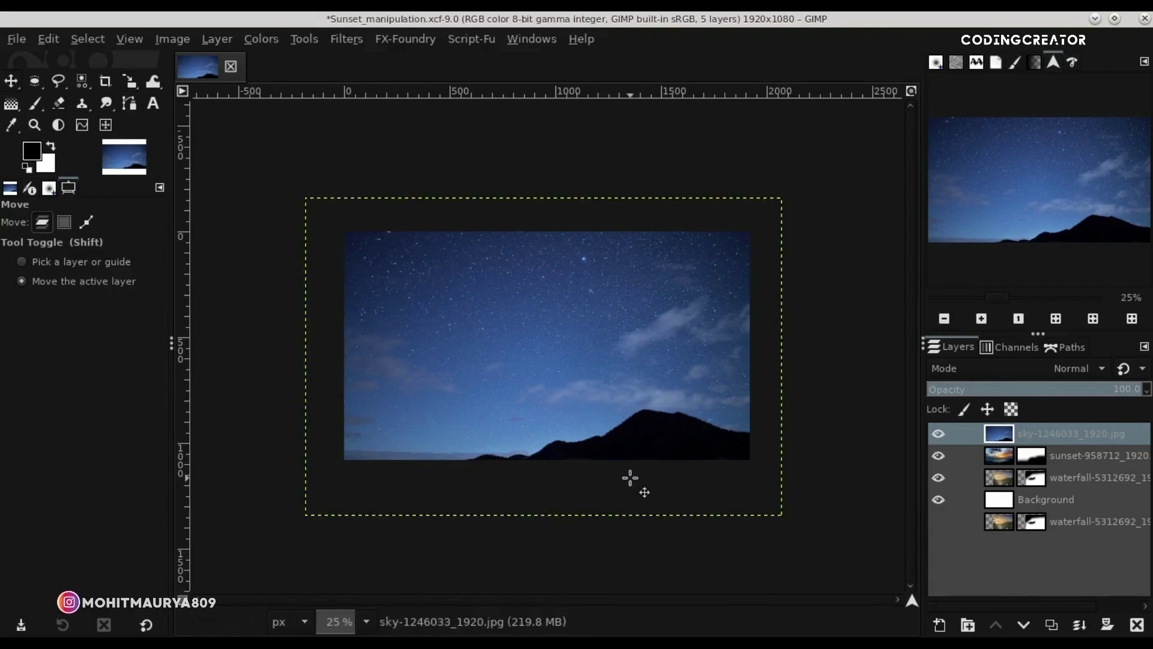
# Shrink the sky layer further to about 2203×1469 px and fit the image in the window.
pyautogui.click(132, 81)
pyautogui.click(367, 390)
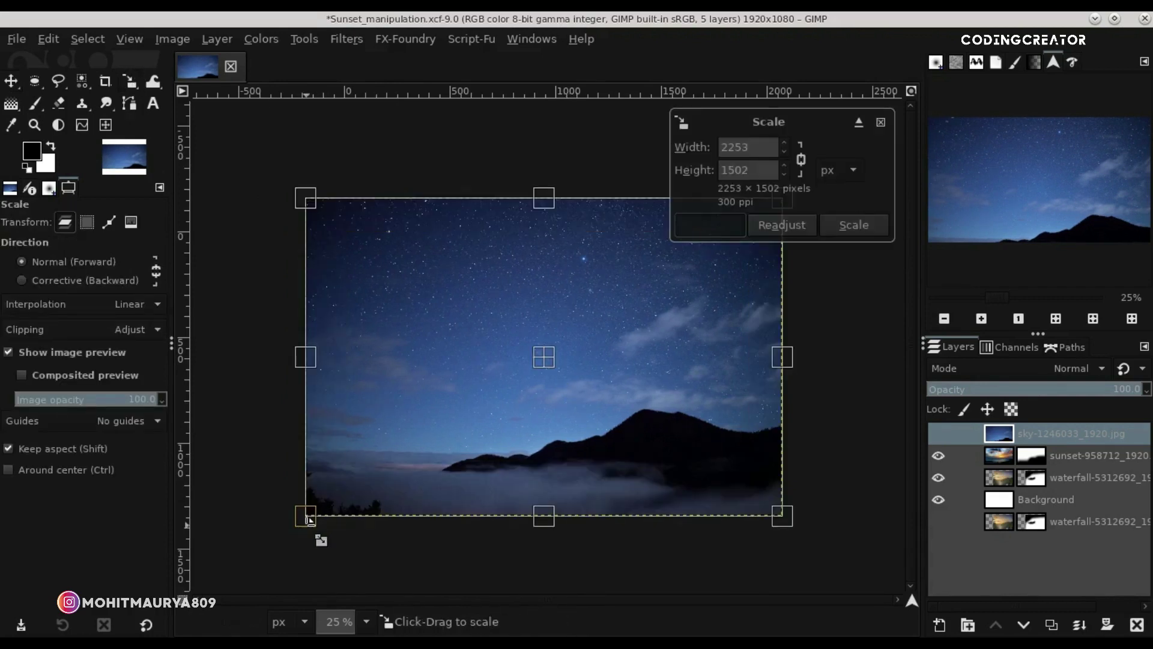
pyautogui.moveTo(308, 519); pyautogui.dragTo(316, 514)
pyautogui.click(854, 225)
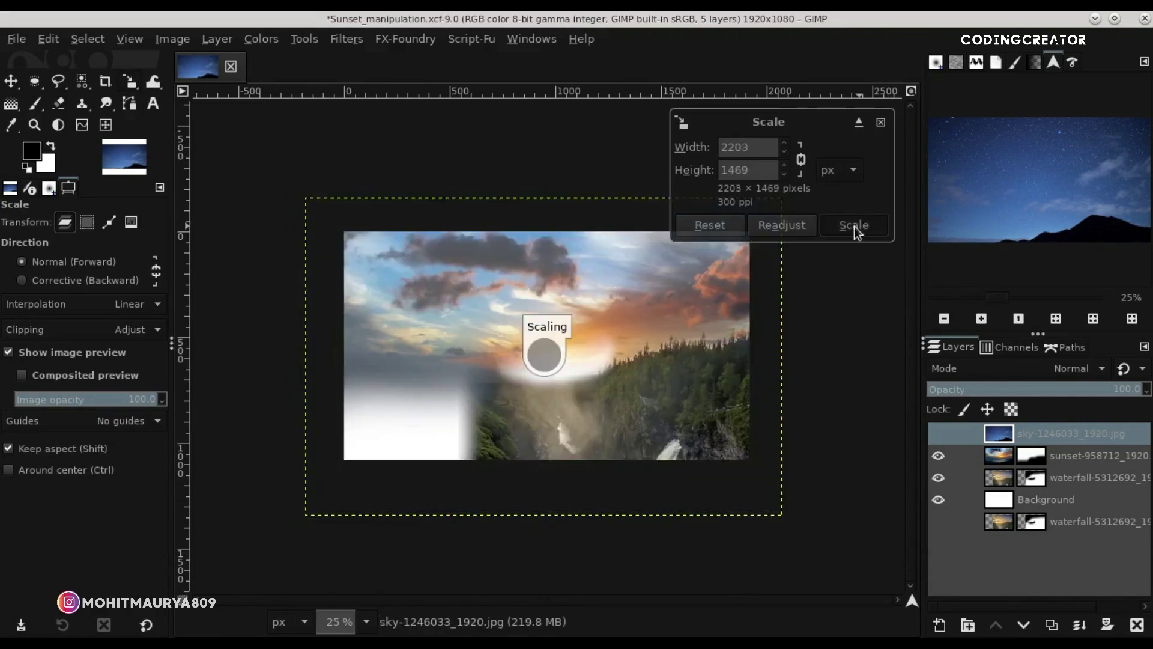
pyautogui.press('m')
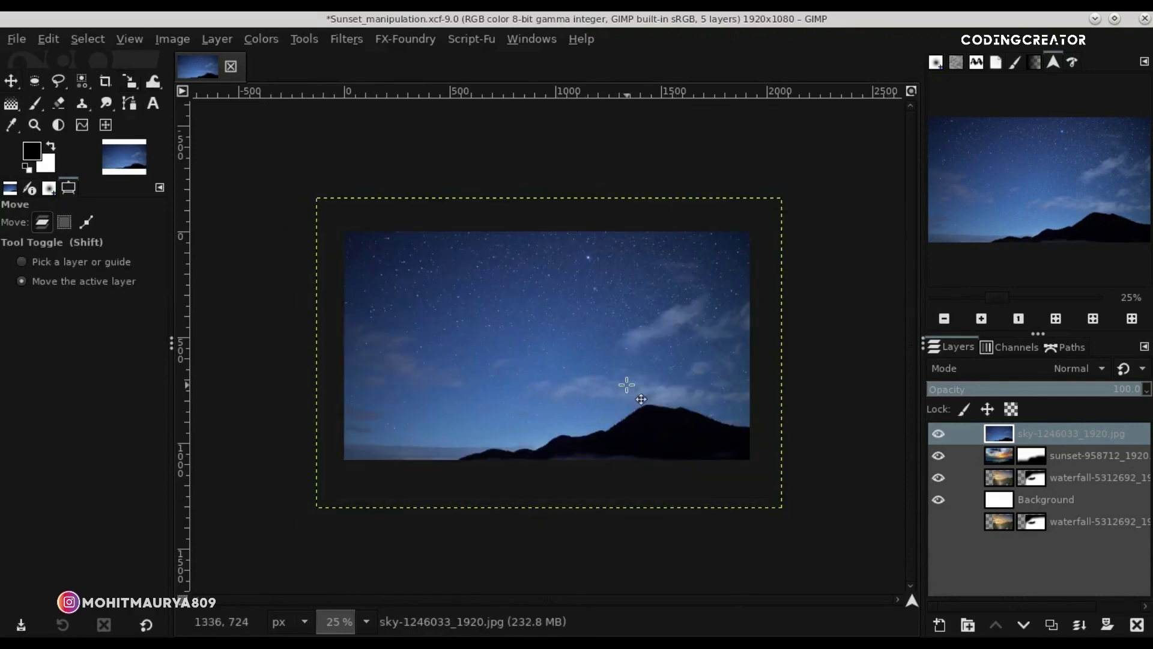
pyautogui.click(1049, 321)
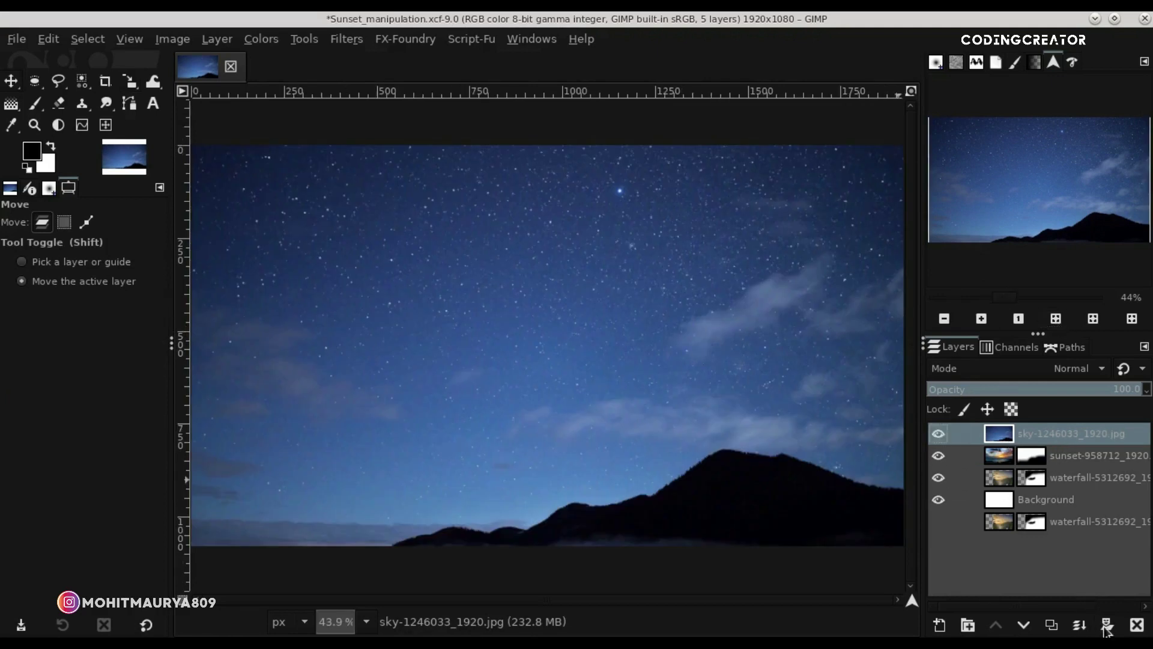
# Add a white mask to the sky layer and lower its opacity to preview beneath.
pyautogui.click(1107, 626)
pyautogui.click(1036, 617)
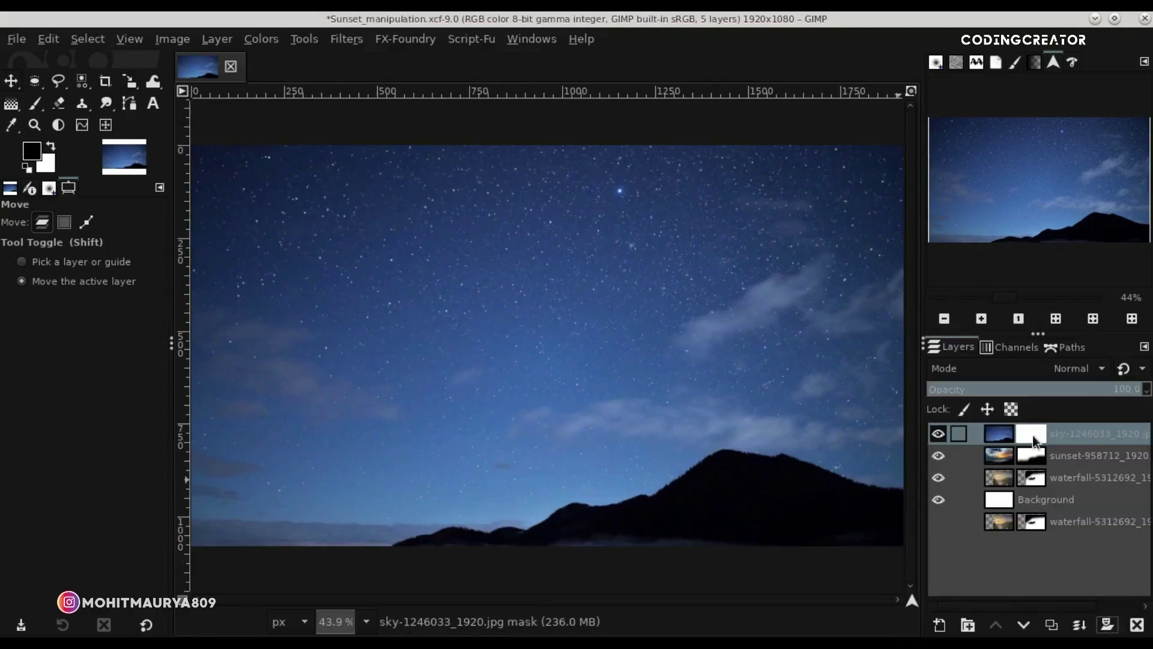
pyautogui.click(35, 103)
pyautogui.click(953, 320)
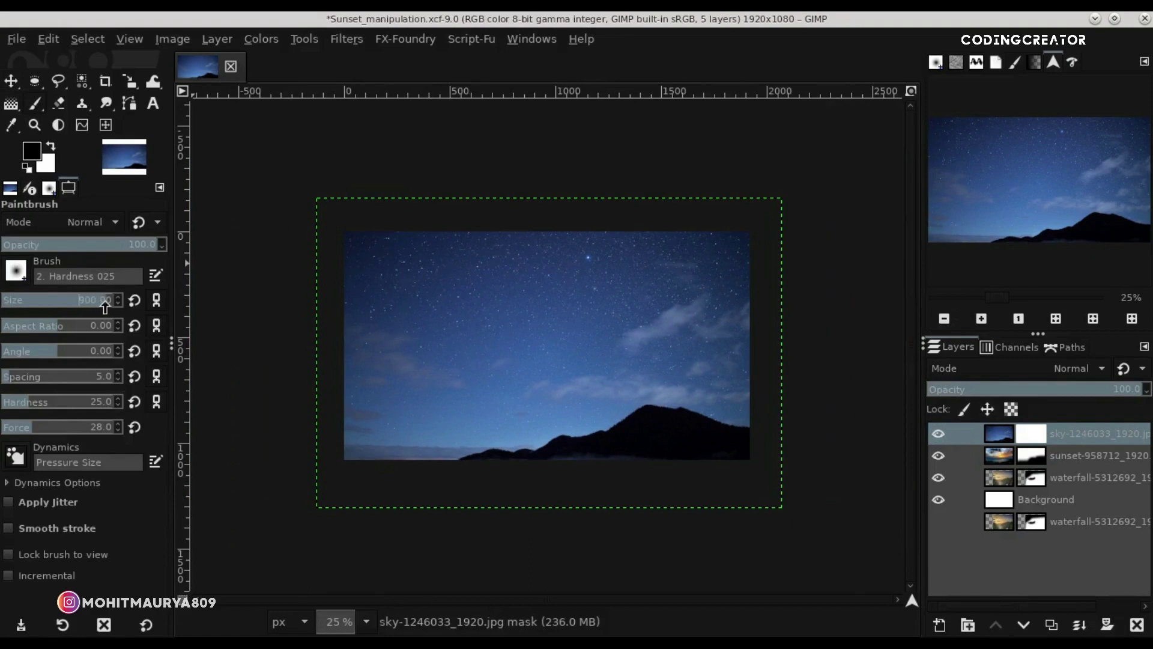
pyautogui.moveTo(1036, 397); pyautogui.dragTo(1066, 394)
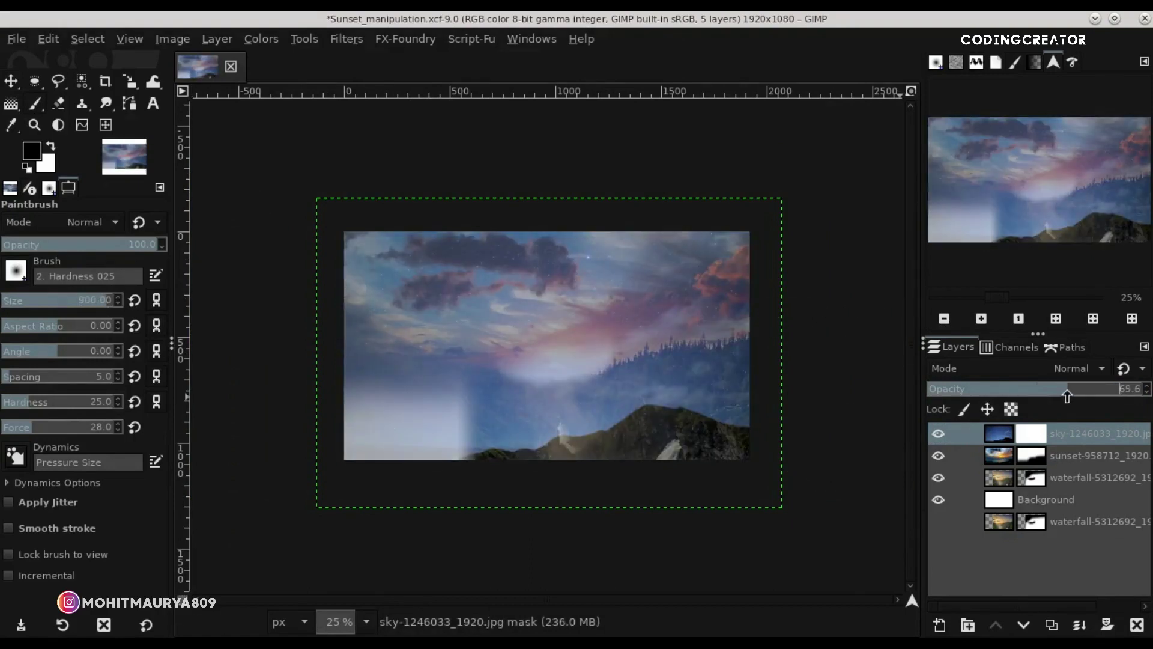
# Paint the sky mask black over the forest, waterfall and sunset haze, with opacity back at 100.
pyautogui.moveTo(373, 445)
pyautogui.mouseDown()
pyautogui.moveTo(774, 450)
pyautogui.moveTo(597, 443)
pyautogui.moveTo(682, 410)
pyautogui.moveTo(701, 381)
pyautogui.moveTo(618, 424)
pyautogui.moveTo(467, 446)
pyautogui.mouseUp()
pyautogui.moveTo(1073, 390); pyautogui.dragTo(1147, 390)
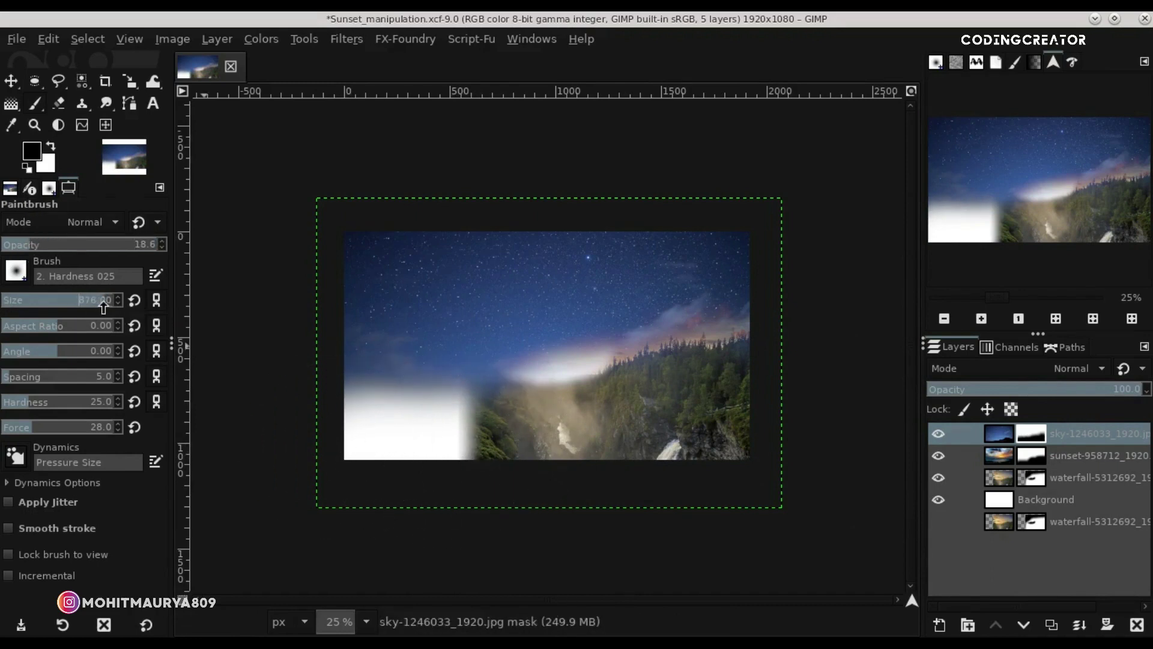
pyautogui.moveTo(412, 400)
pyautogui.mouseDown()
pyautogui.moveTo(725, 349)
pyautogui.moveTo(366, 343)
pyautogui.mouseUp()
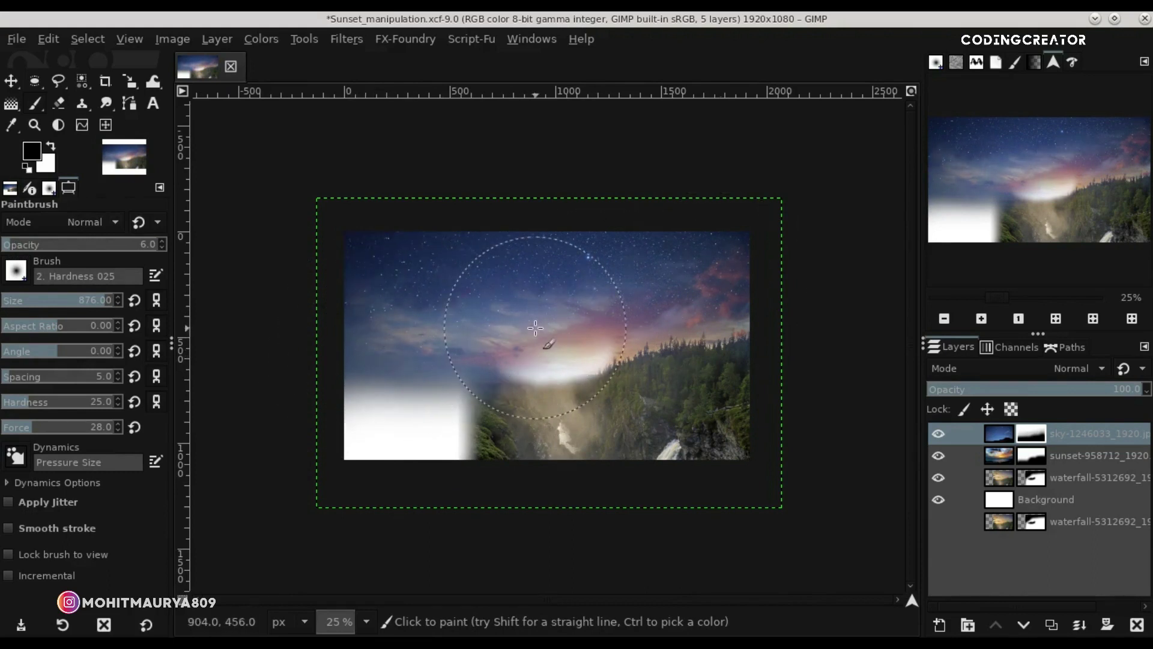
pyautogui.moveTo(385, 429); pyautogui.dragTo(412, 438)
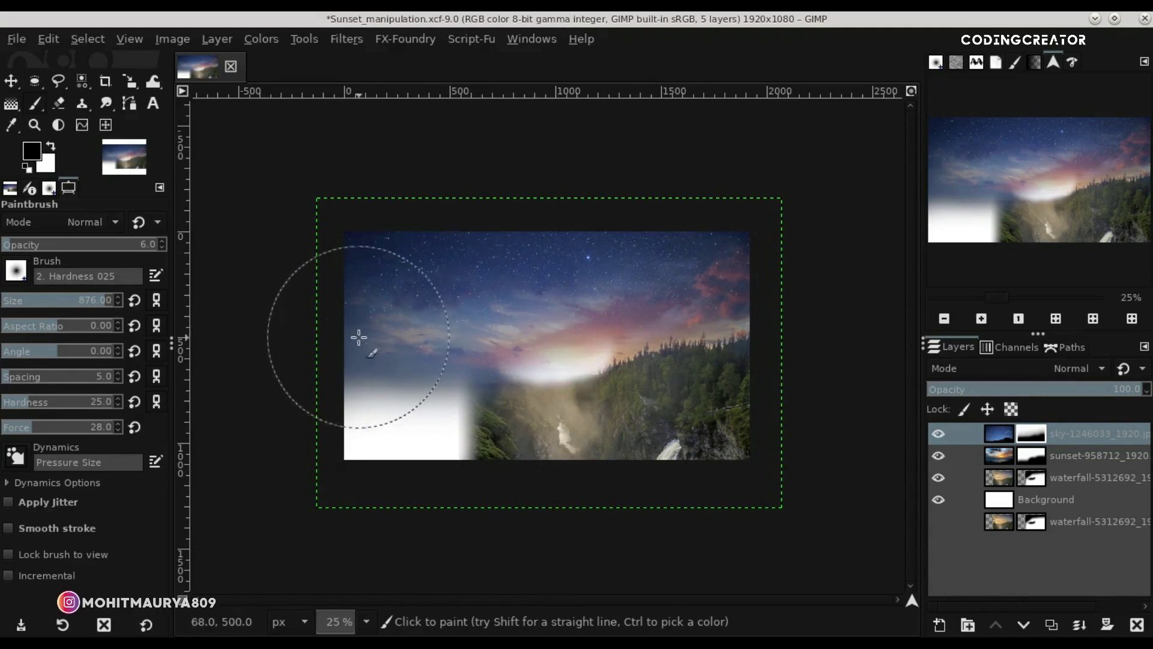
# Softly paint the sky mask over the misty waterfall, then set a larger, lower-opacity brush.
pyautogui.click(939, 435)
pyautogui.click(940, 435)
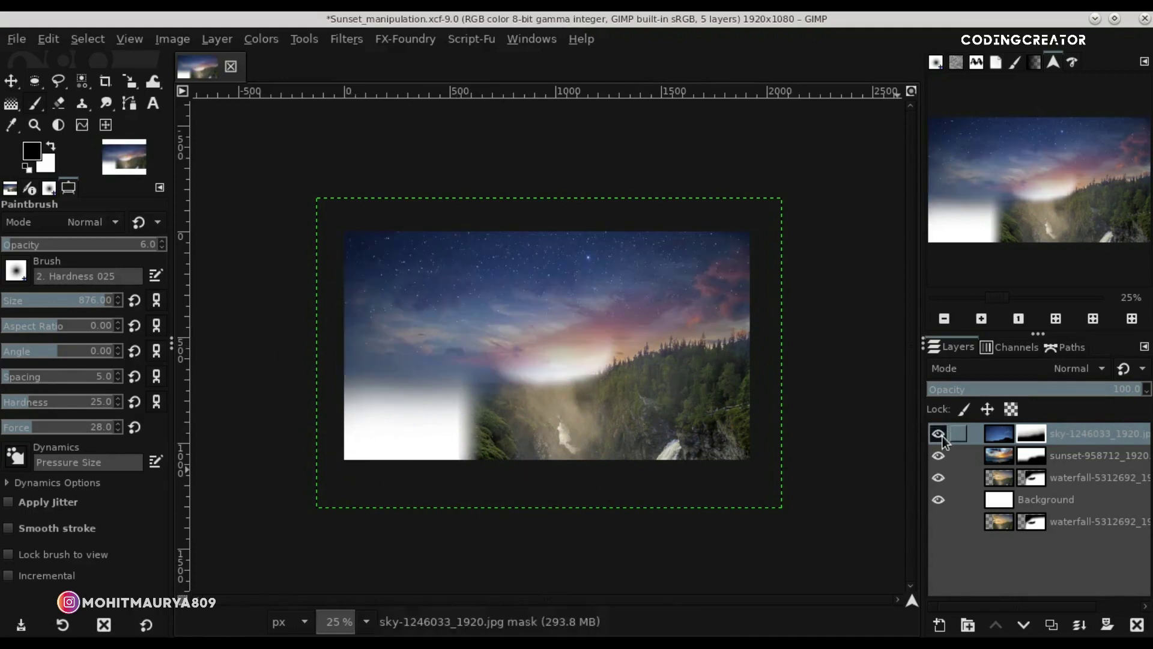
pyautogui.moveTo(549, 407); pyautogui.dragTo(547, 411)
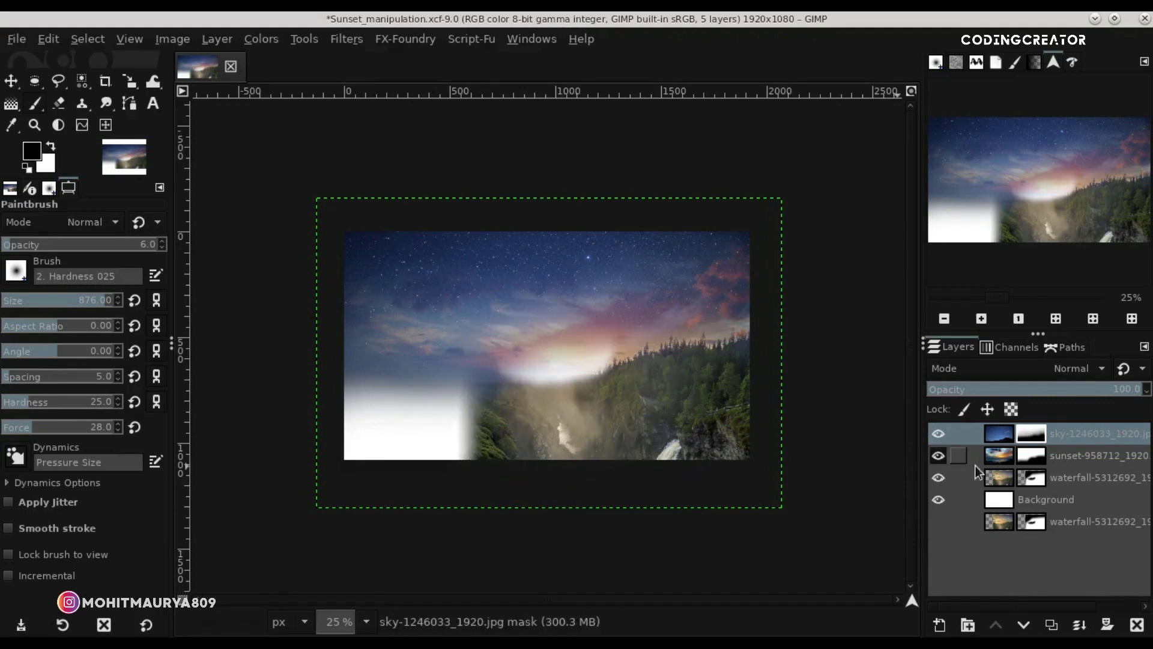
pyautogui.click(938, 434)
pyautogui.click(938, 434)
pyautogui.scroll(1, 610, 451)
pyautogui.scroll(1, 618, 477)
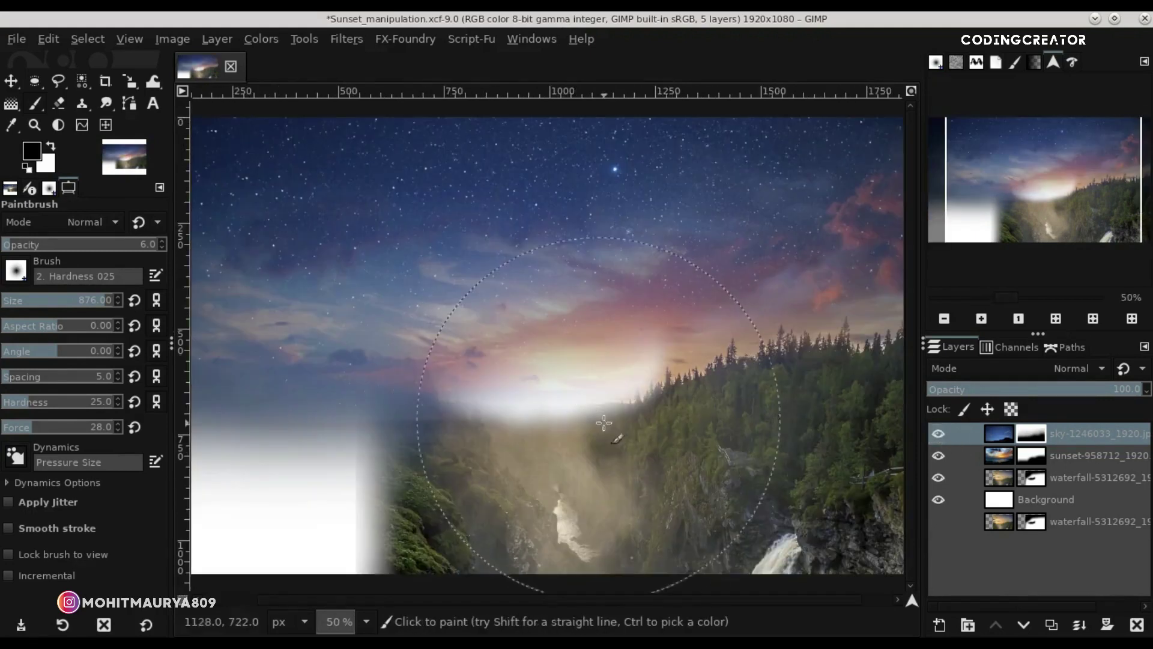
pyautogui.click(98, 306)
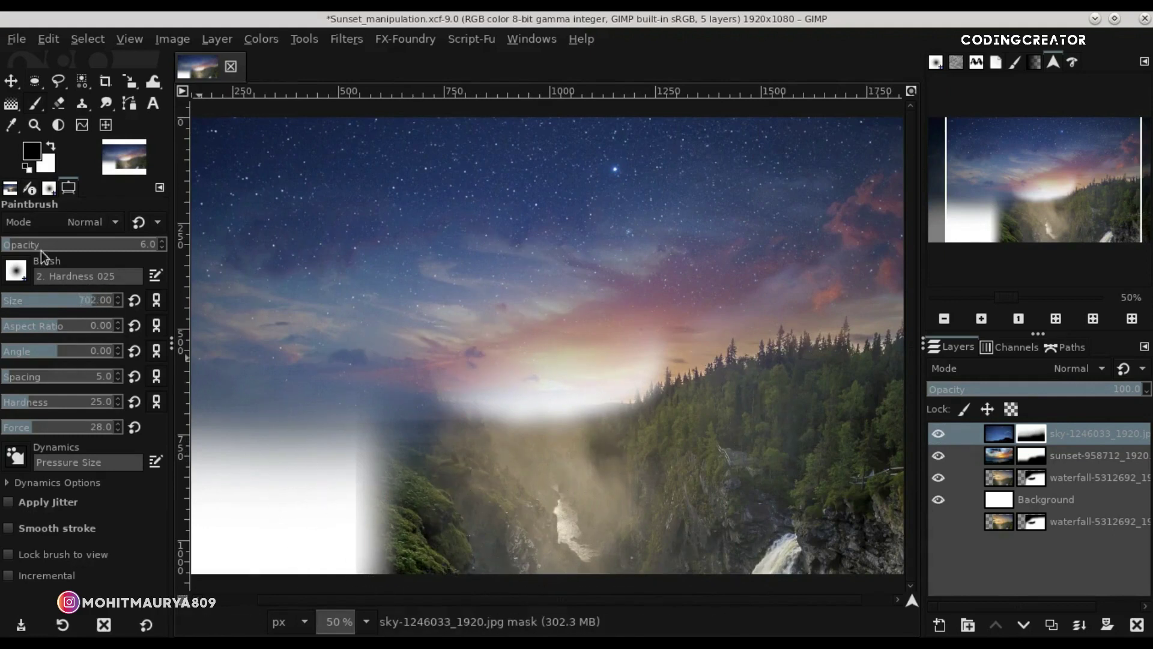
pyautogui.moveTo(22, 255); pyautogui.dragTo(19, 256)
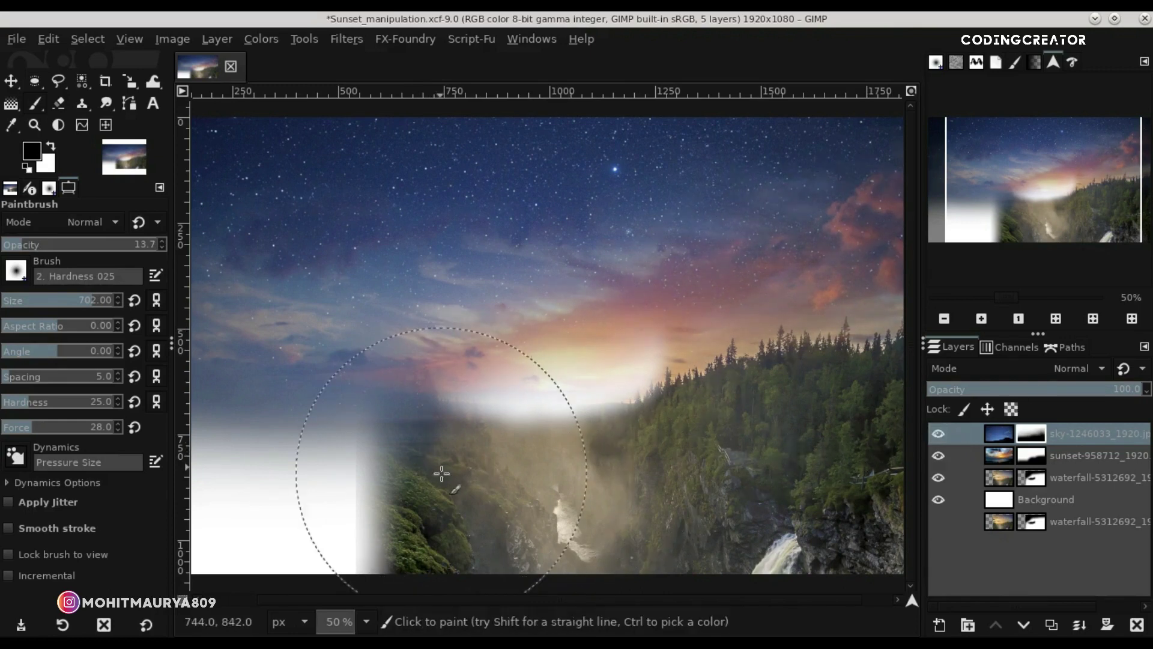
pyautogui.hscroll(-2, 496, 603)
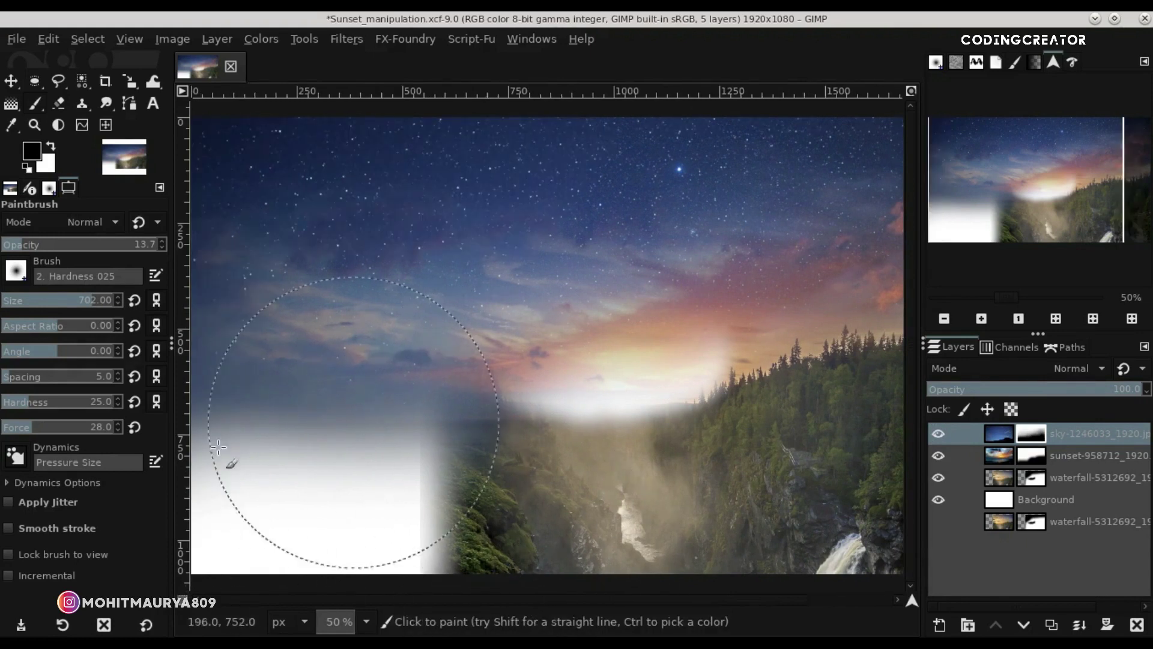
# Paint the sunset layer's mask at full brush opacity over the lower-left soft edge.
pyautogui.click(939, 456)
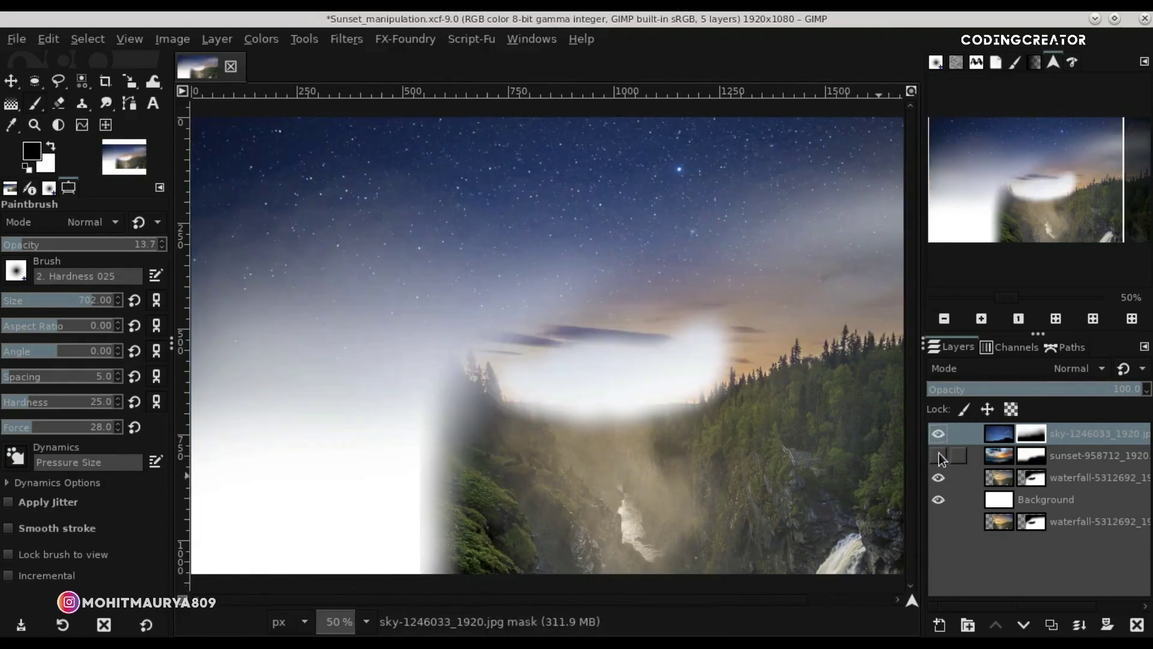
pyautogui.click(939, 455)
pyautogui.click(999, 455)
pyautogui.click(162, 244)
pyautogui.moveTo(161, 249); pyautogui.dragTo(503, 549)
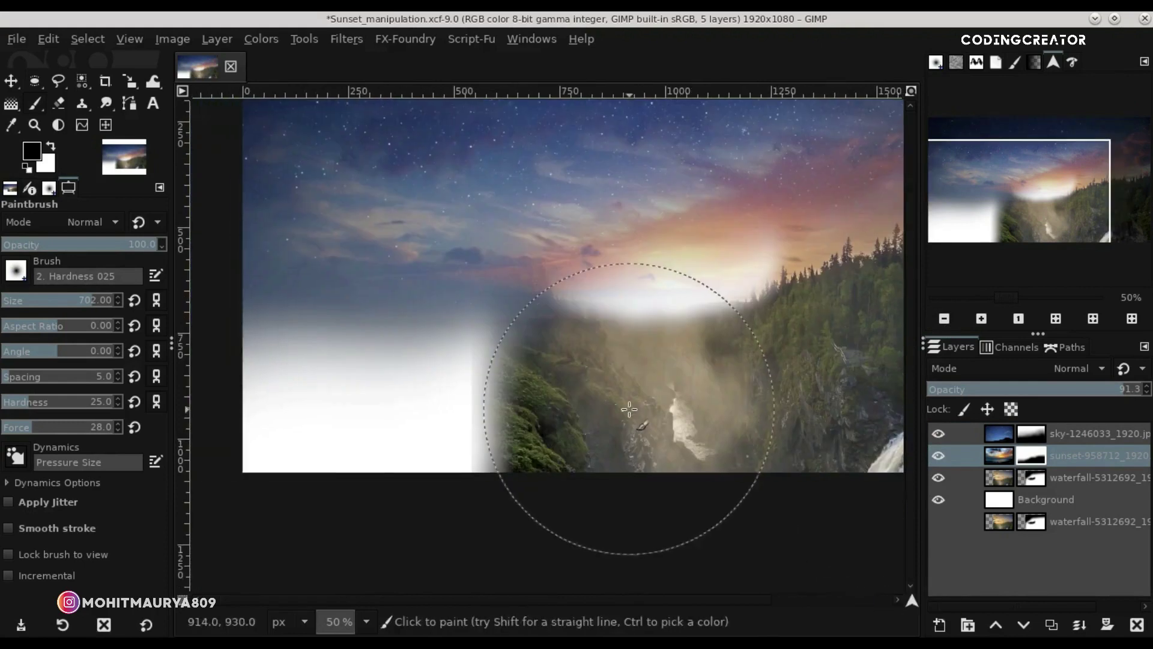
pyautogui.click(346, 434)
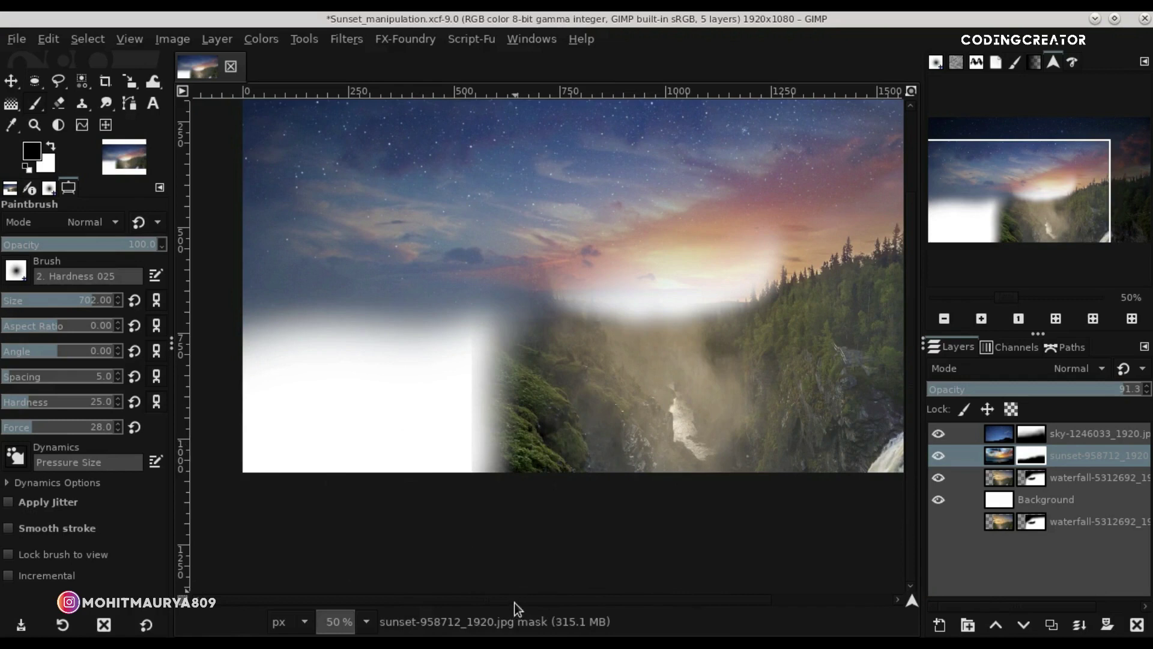
pyautogui.moveTo(514, 603); pyautogui.dragTo(589, 604)
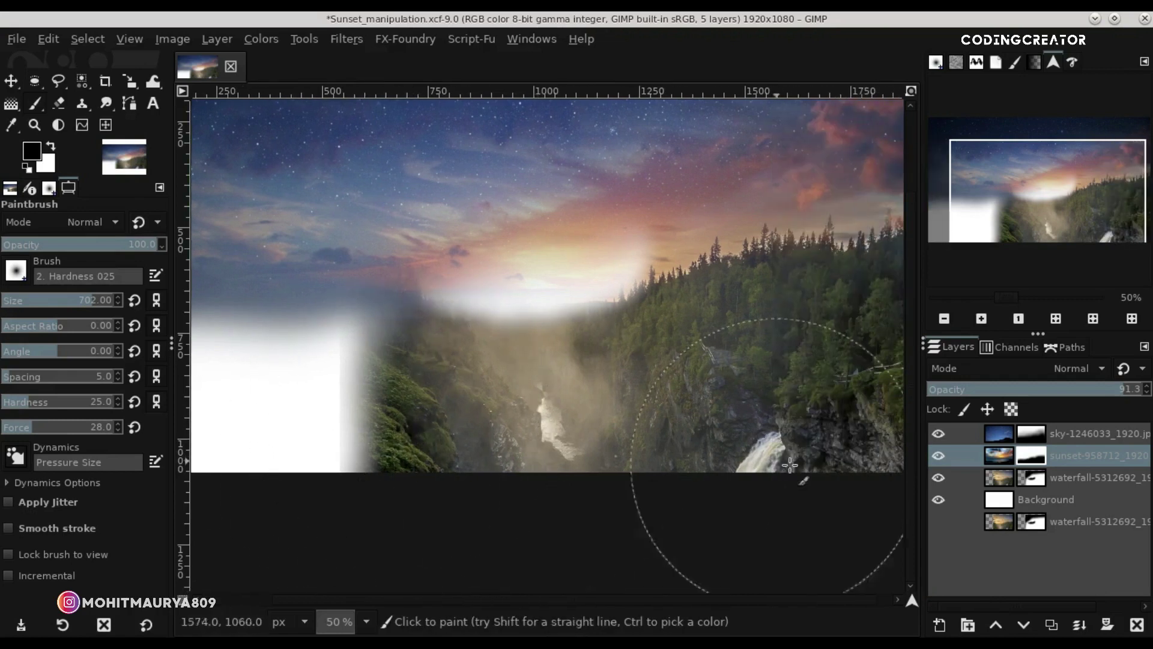
# Paint black on the waterfall copy's mask to hide waterfall beside the white lower-left area.
pyautogui.click(1034, 435)
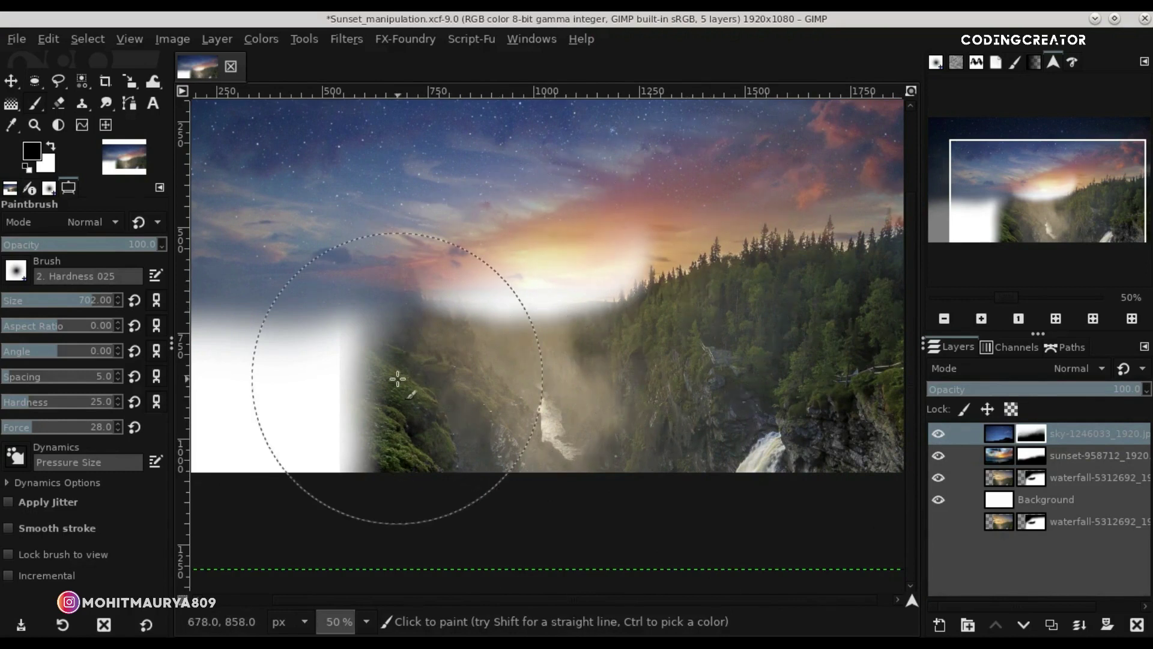
pyautogui.click(1031, 478)
pyautogui.click(66, 303)
pyautogui.moveTo(330, 340)
pyautogui.mouseDown()
pyautogui.moveTo(309, 390)
pyautogui.moveTo(420, 471)
pyautogui.moveTo(307, 458)
pyautogui.mouseUp()
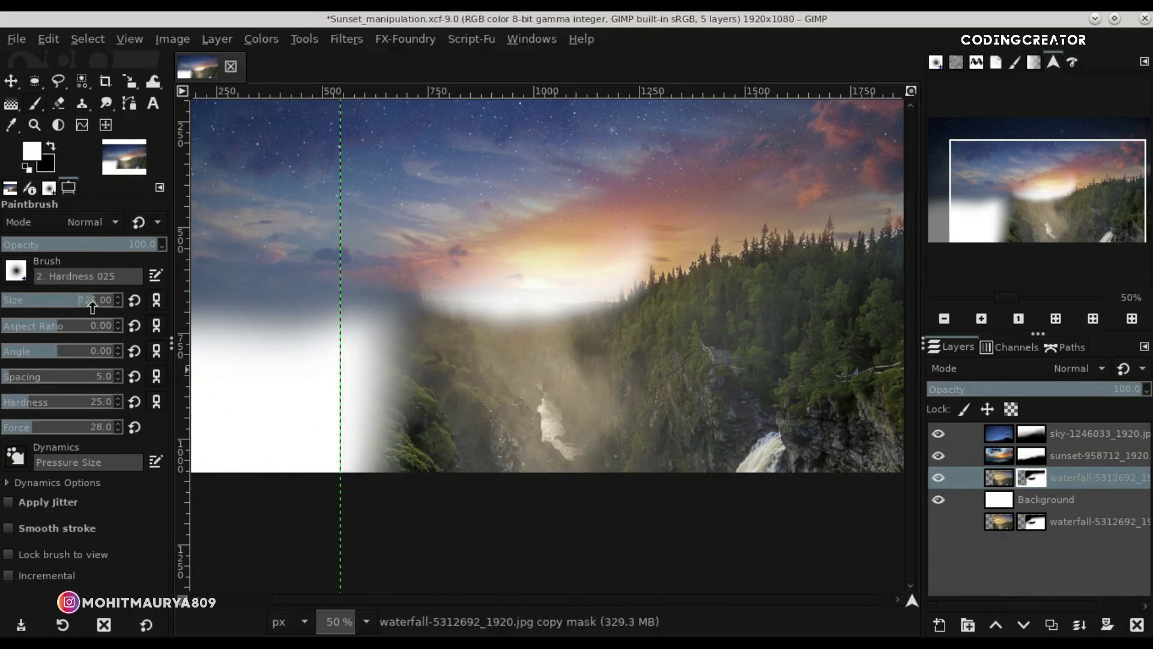
# Paint the waterfall mask with smaller brushes to reveal cliff and extend fog below the glow.
pyautogui.click(71, 301)
pyautogui.moveTo(443, 352)
pyautogui.mouseDown()
pyautogui.moveTo(424, 443)
pyautogui.moveTo(438, 322)
pyautogui.moveTo(463, 270)
pyautogui.mouseUp()
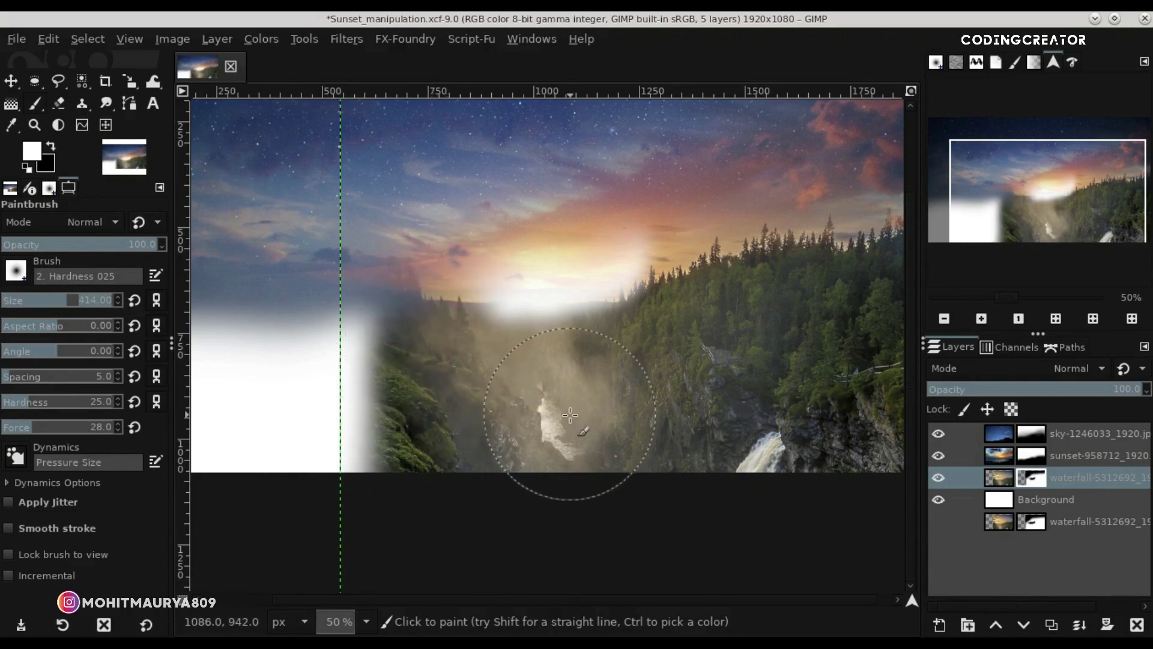
pyautogui.click(48, 300)
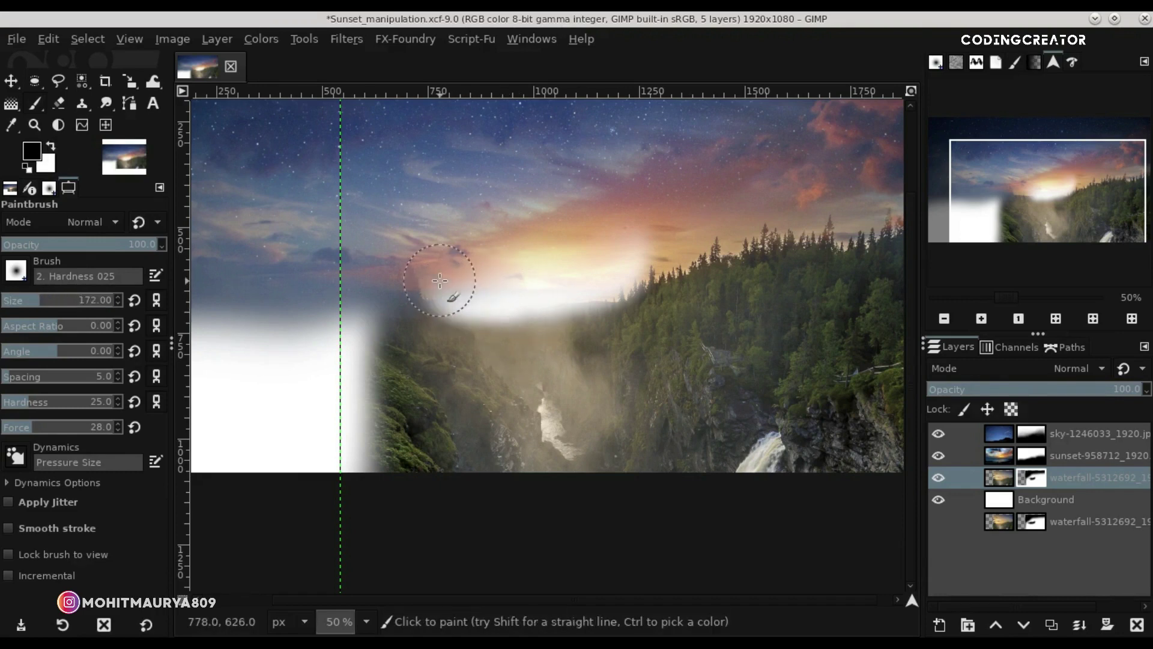
pyautogui.moveTo(485, 288); pyautogui.dragTo(460, 287)
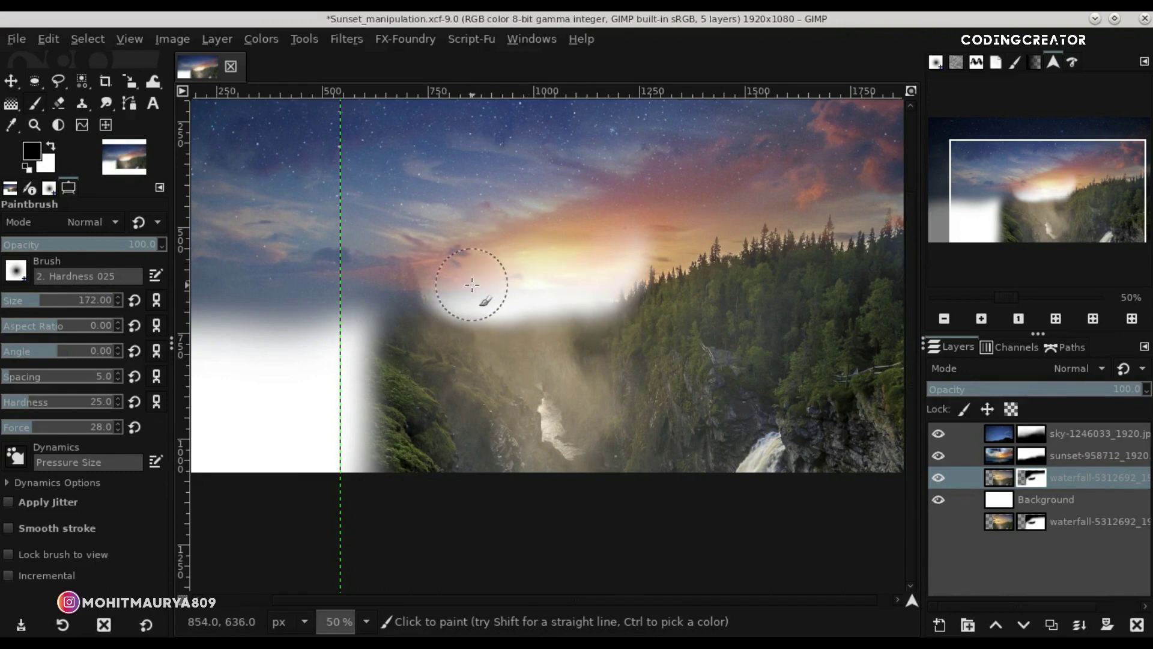
# Swap the painting colours, fit the image in view and make the sky layer active.
pyautogui.press('x')
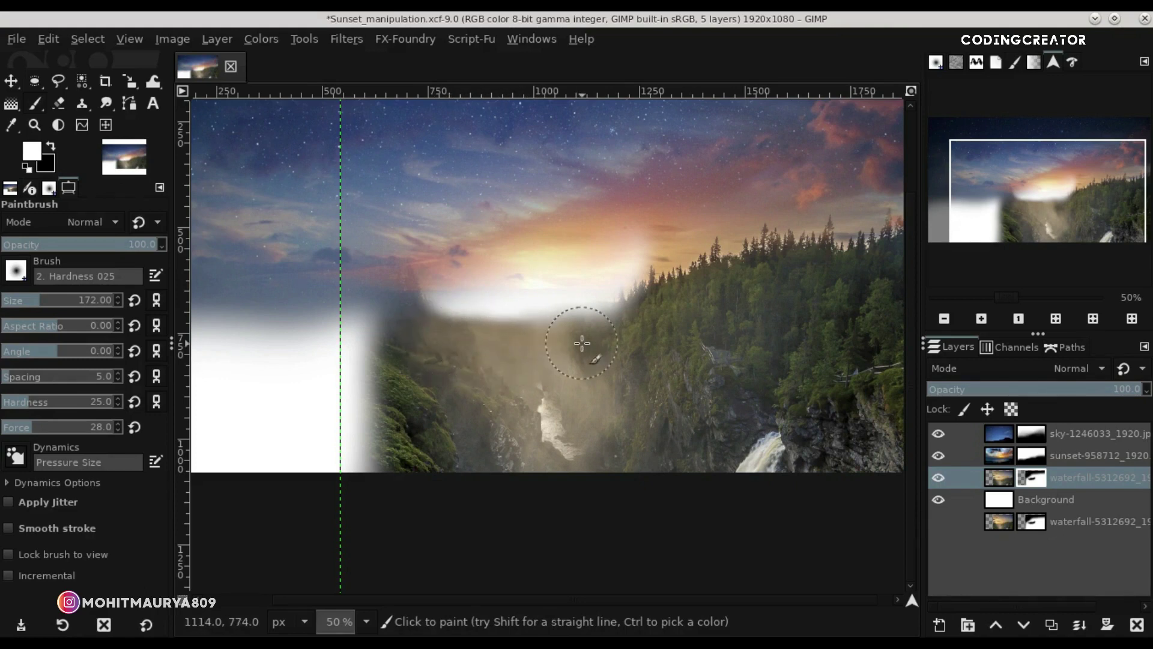
pyautogui.click(11, 82)
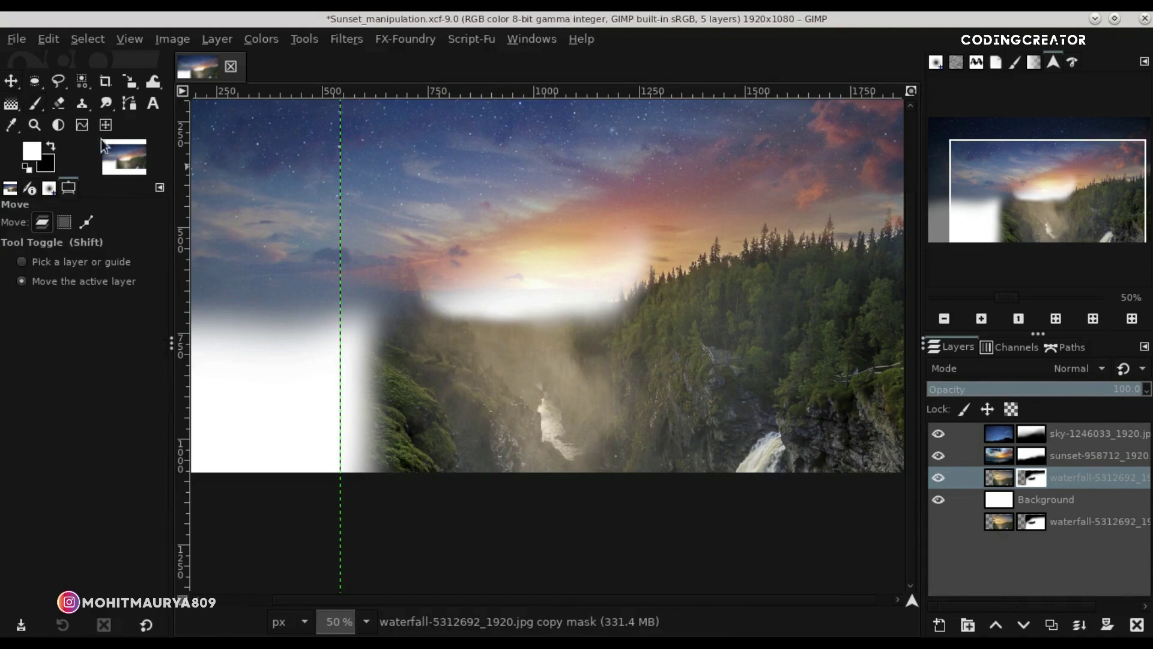
pyautogui.scroll(-2, 623, 396)
pyautogui.scroll(-1, 623, 397)
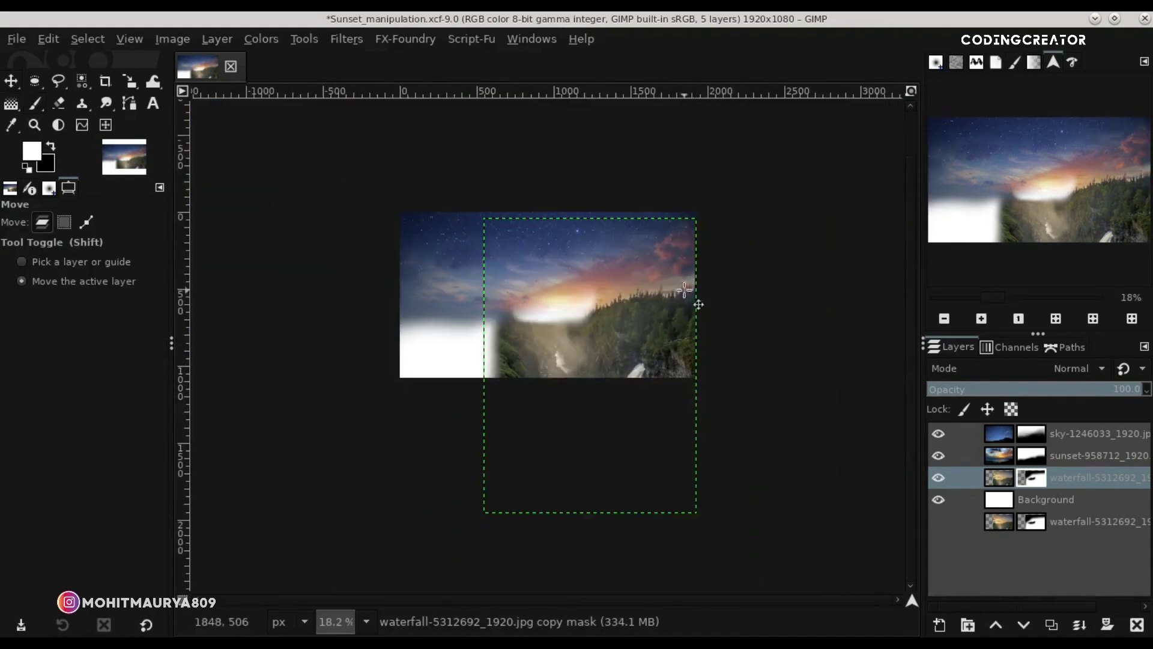
pyautogui.click(917, 94)
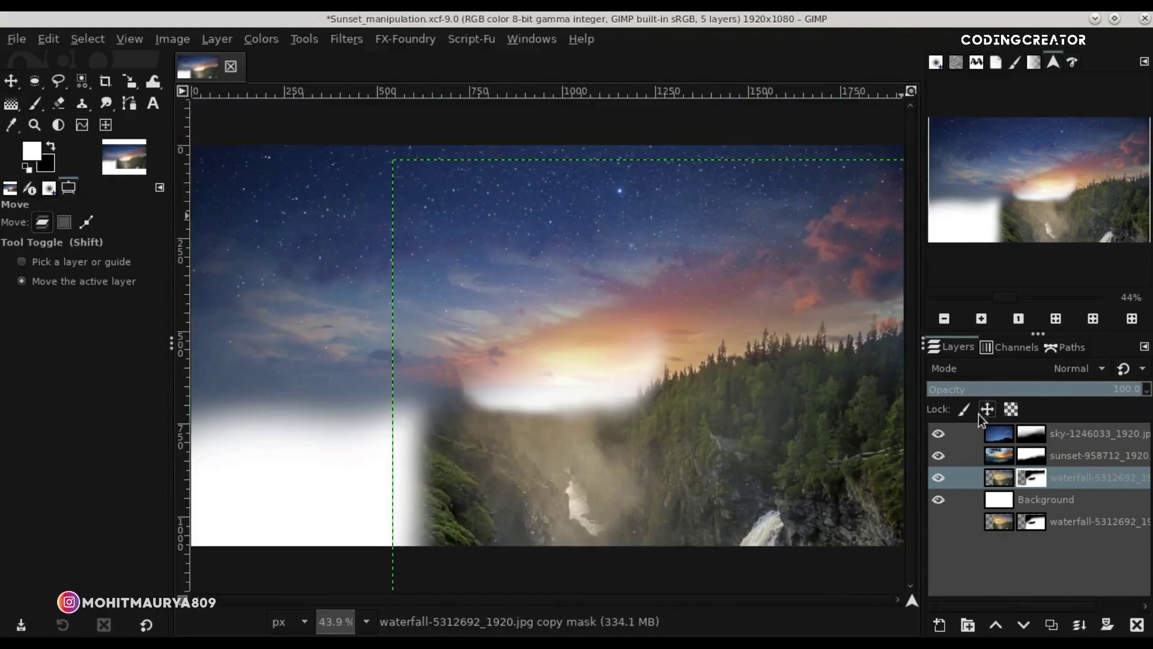
pyautogui.click(995, 433)
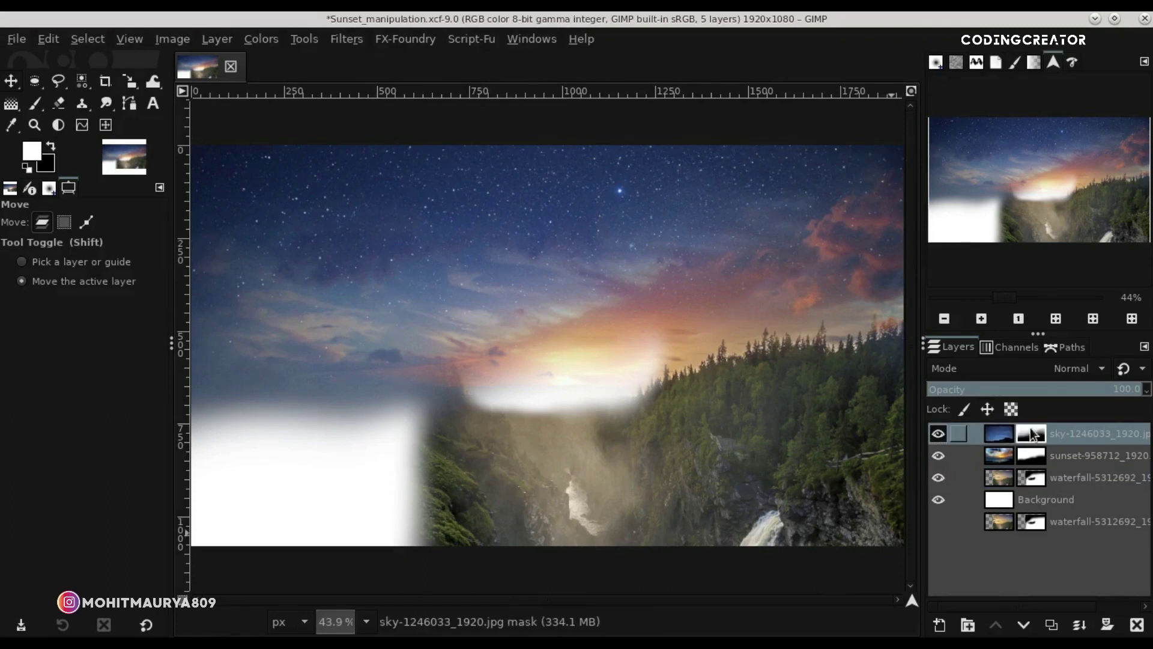
pyautogui.press('-')
pyautogui.press('-')
# Spread soft white haze along the horizon on the waterfall copy's mask using a larger brush.
pyautogui.click(34, 101)
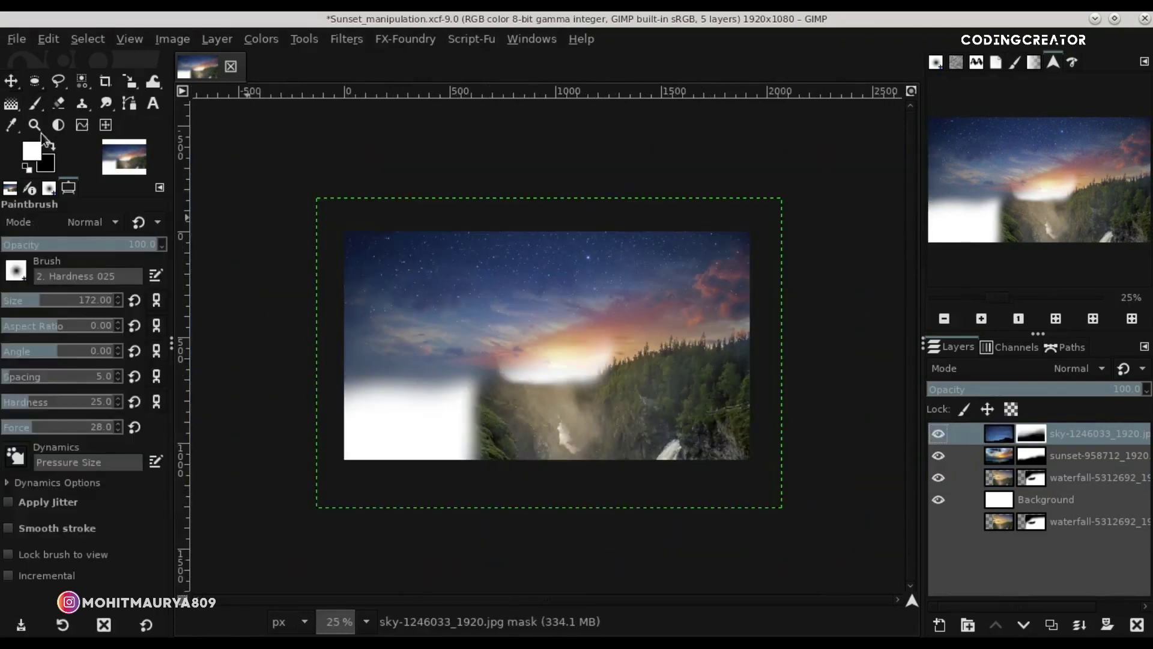
pyautogui.moveTo(72, 302); pyautogui.dragTo(79, 302)
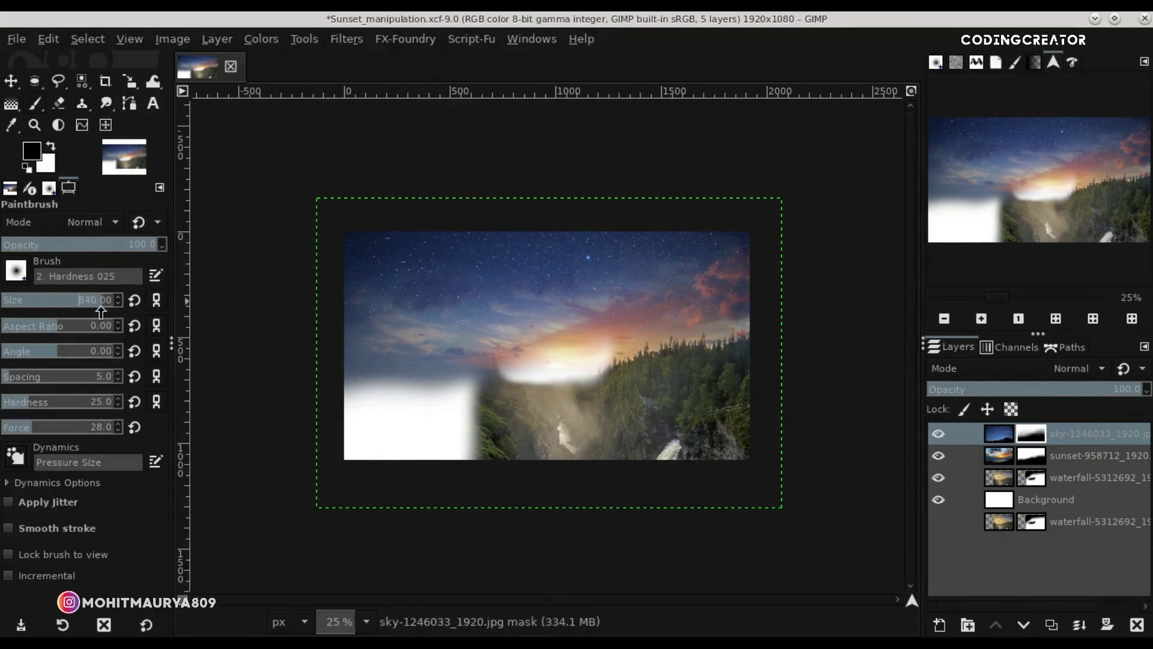
pyautogui.click(939, 432)
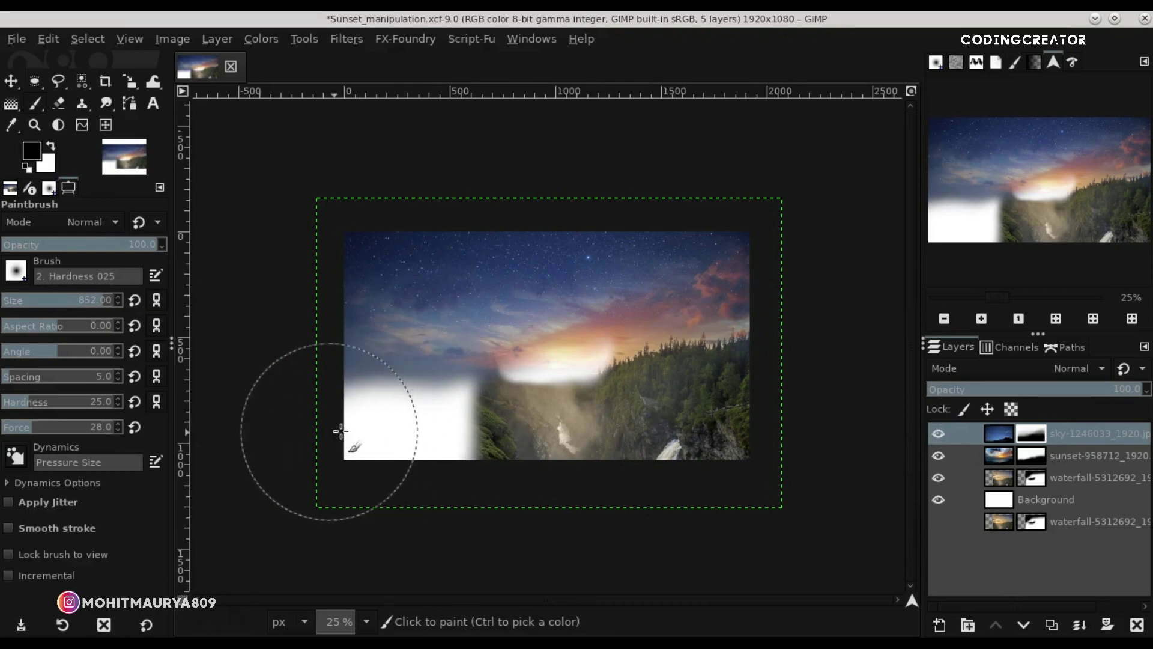
pyautogui.click(961, 455)
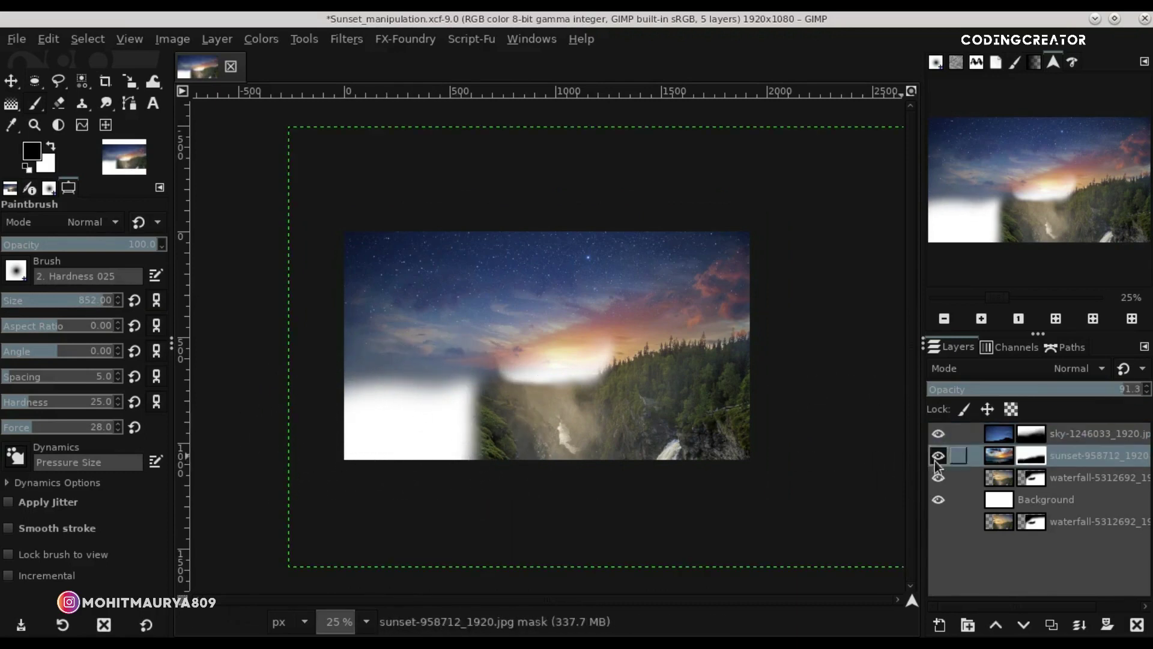
pyautogui.click(1024, 478)
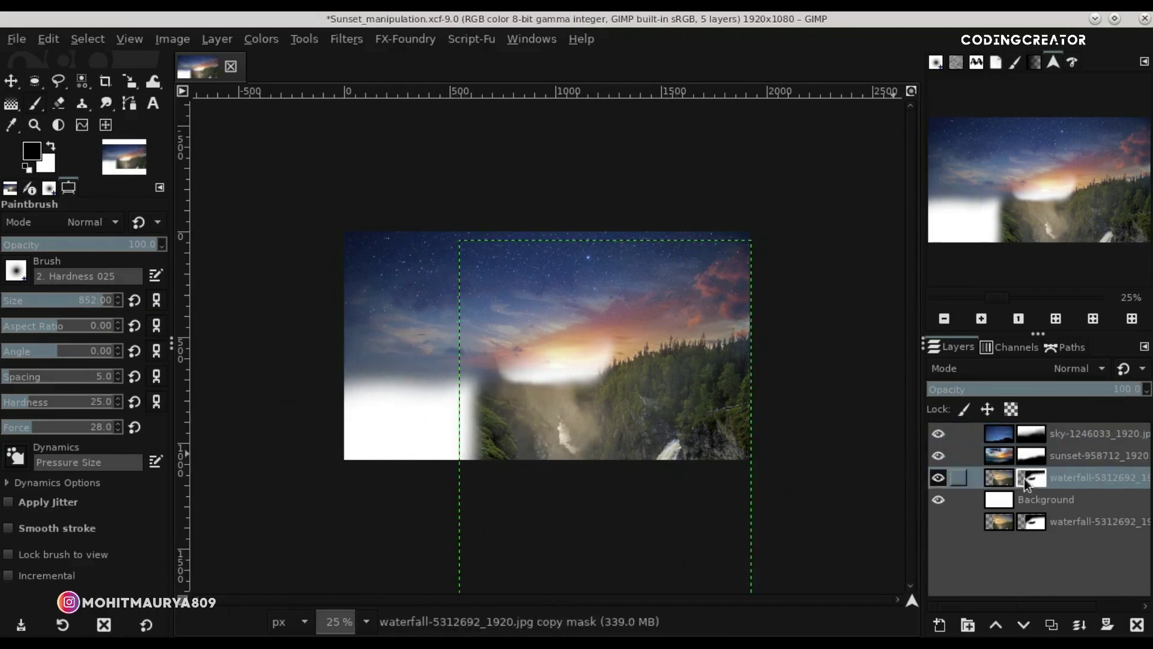
pyautogui.scroll(1, 548, 502)
pyautogui.scroll(2, 567, 399)
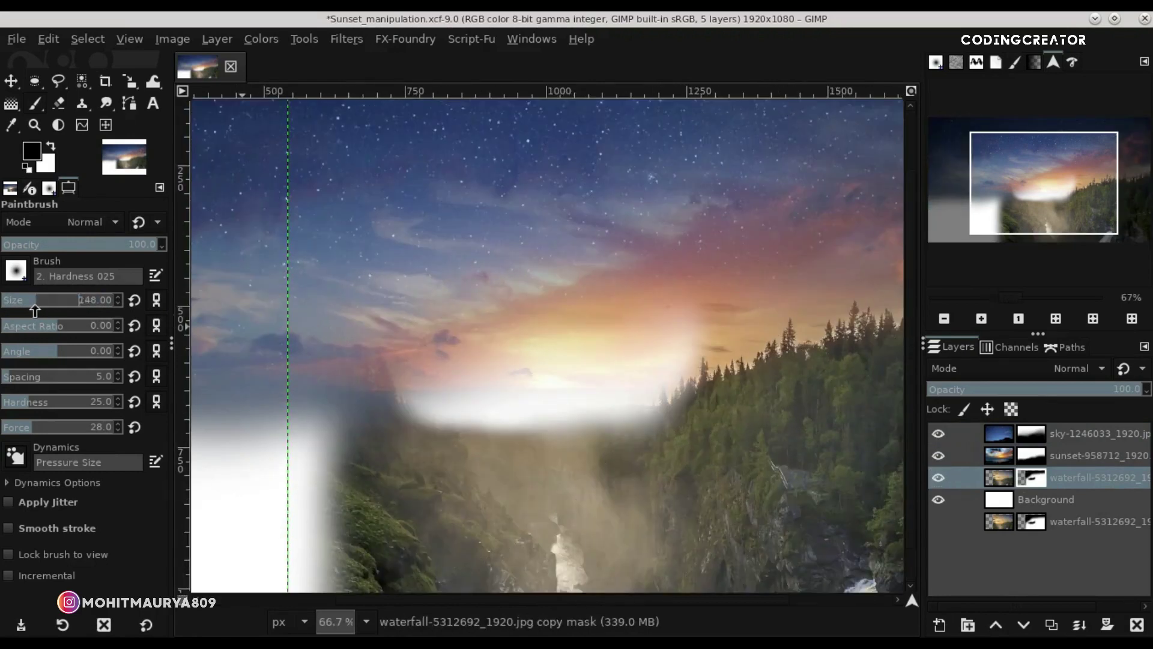
pyautogui.moveTo(35, 310); pyautogui.dragTo(47, 310)
pyautogui.moveTo(477, 406)
pyautogui.mouseDown()
pyautogui.moveTo(541, 412)
pyautogui.moveTo(453, 408)
pyautogui.moveTo(527, 391)
pyautogui.mouseUp()
# Fit the whole image in view, make the sky layer active and save the file.
pyautogui.scroll(-3, 528, 391)
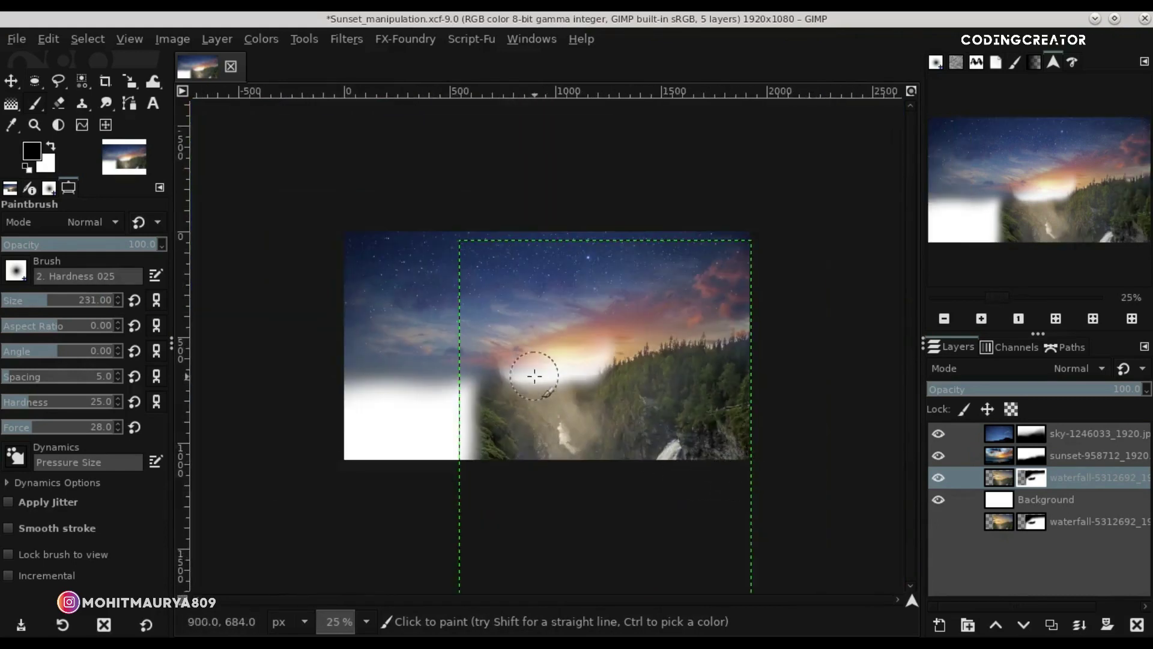
pyautogui.scroll(2, 535, 376)
pyautogui.scroll(3, 516, 386)
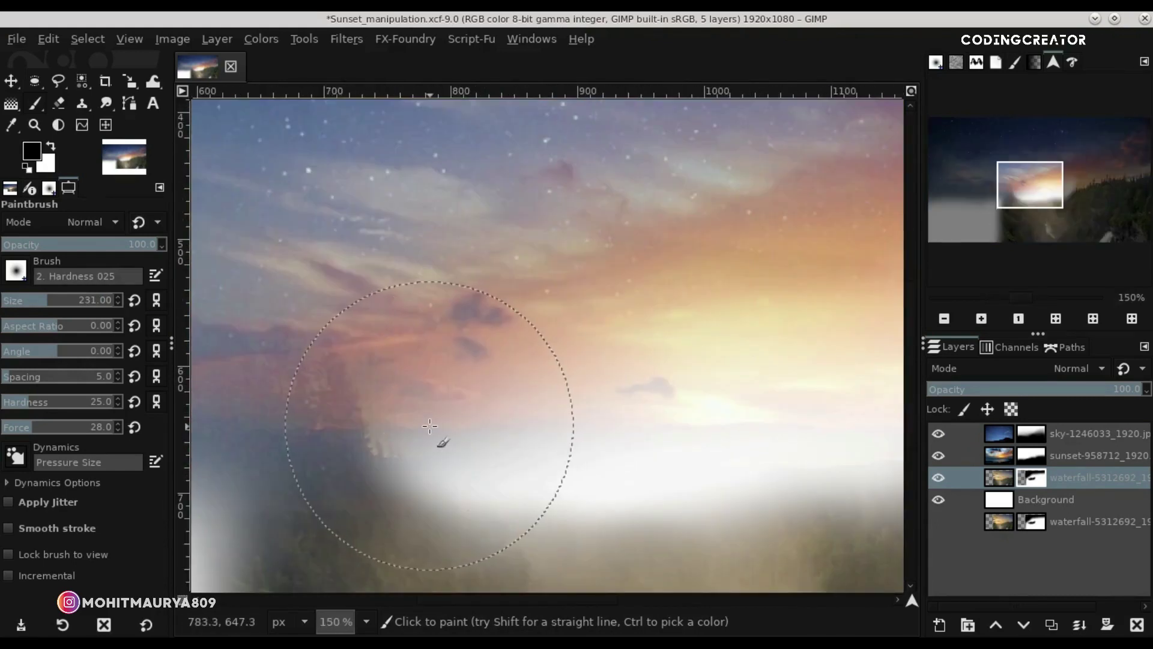
pyautogui.scroll(-3, 514, 408)
pyautogui.scroll(-1, 514, 404)
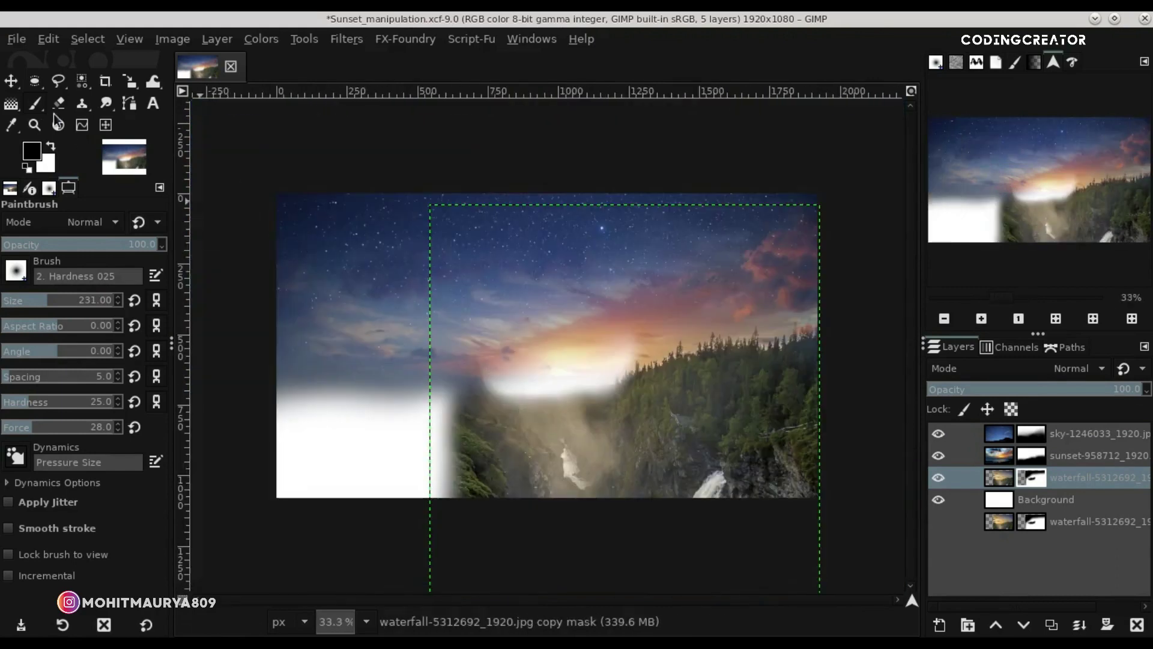
pyautogui.click(12, 81)
pyautogui.click(911, 91)
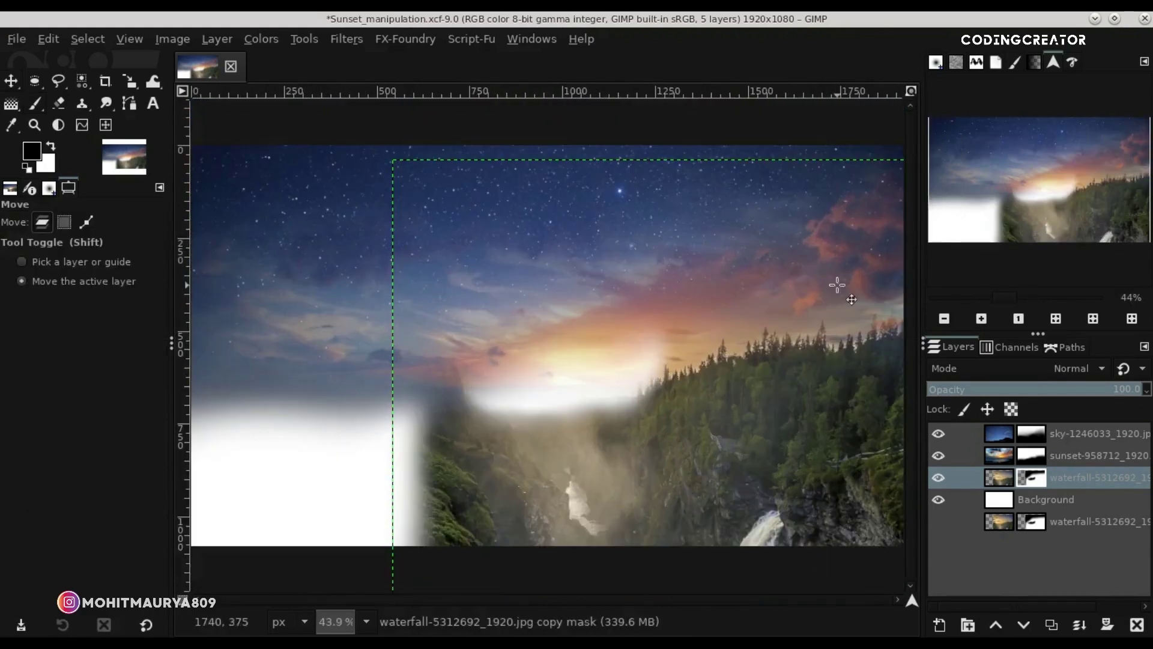
pyautogui.click(985, 437)
pyautogui.hotkey('ctrl', 's')
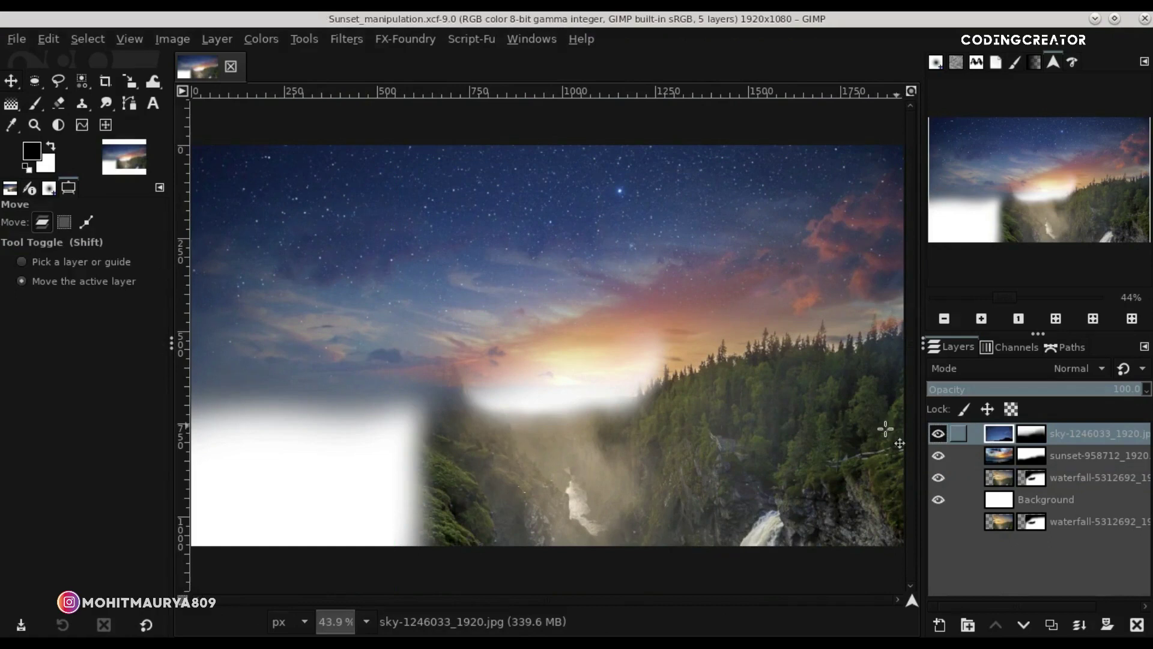
# Open the bastei image as a new layer and flip it horizontally.
pyautogui.click(18, 40)
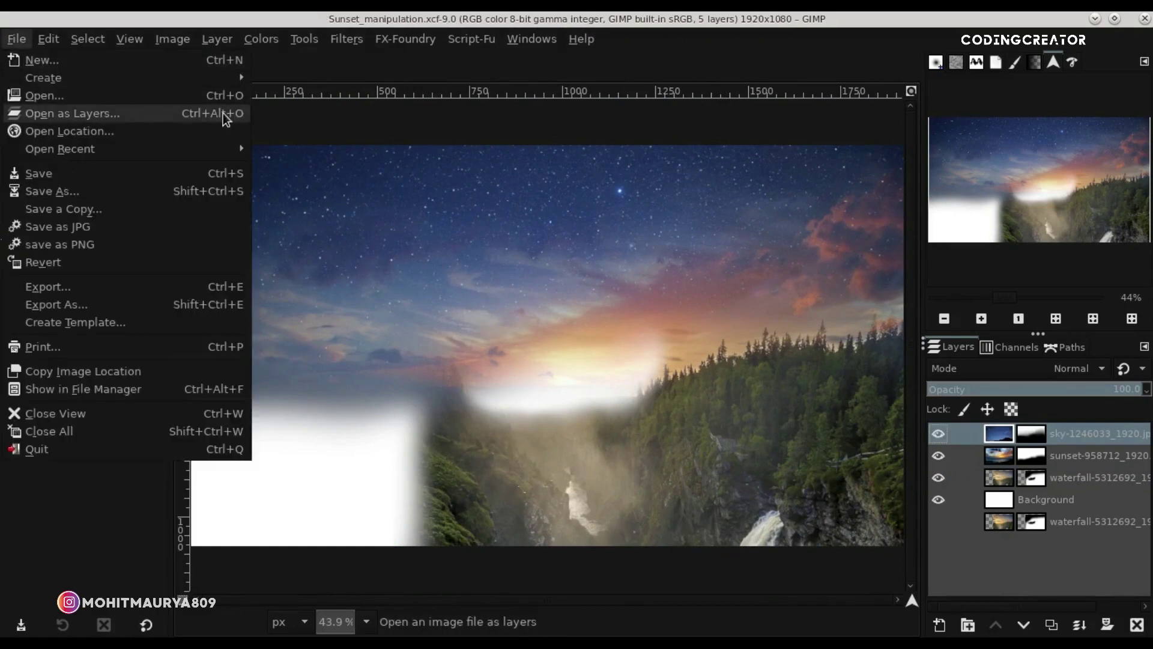
pyautogui.click(225, 112)
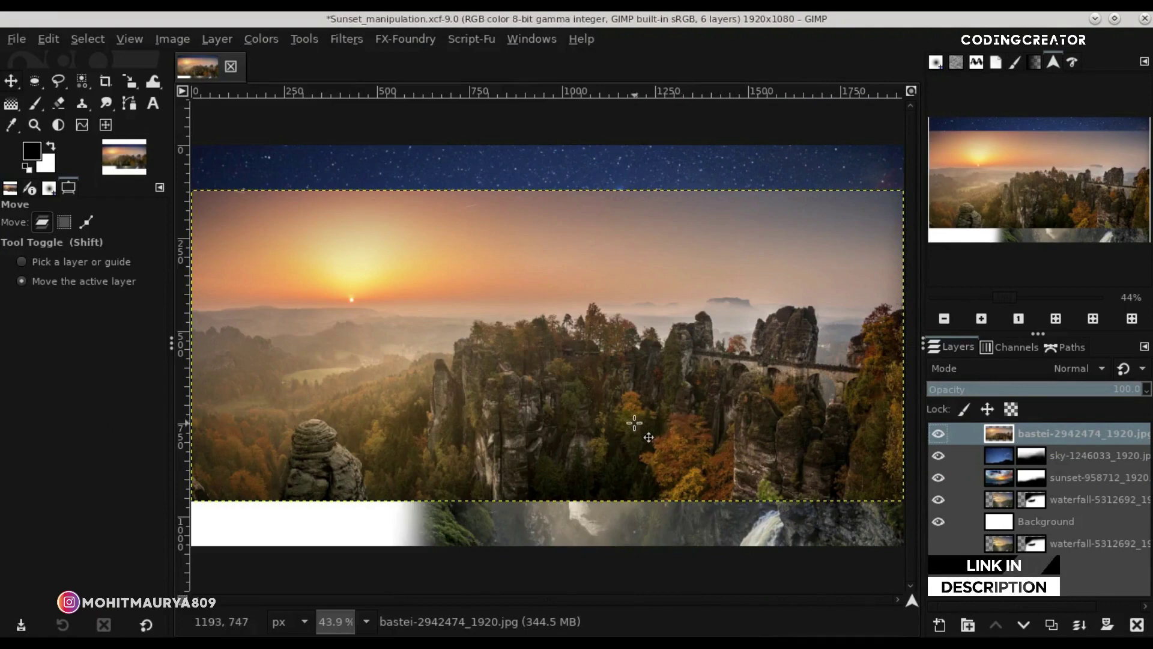
pyautogui.click(944, 318)
pyautogui.click(944, 319)
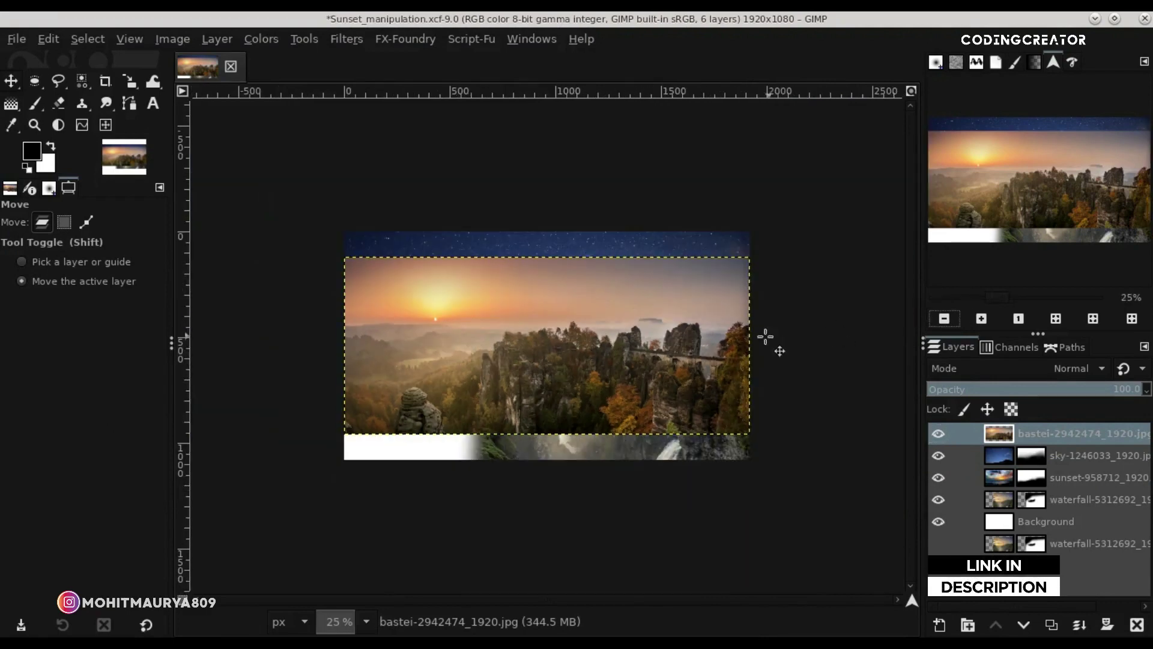
pyautogui.click(982, 318)
pyautogui.moveTo(129, 85)
pyautogui.mouseDown()
pyautogui.moveTo(233, 117)
pyautogui.moveTo(192, 152)
pyautogui.mouseUp()
pyautogui.click(327, 289)
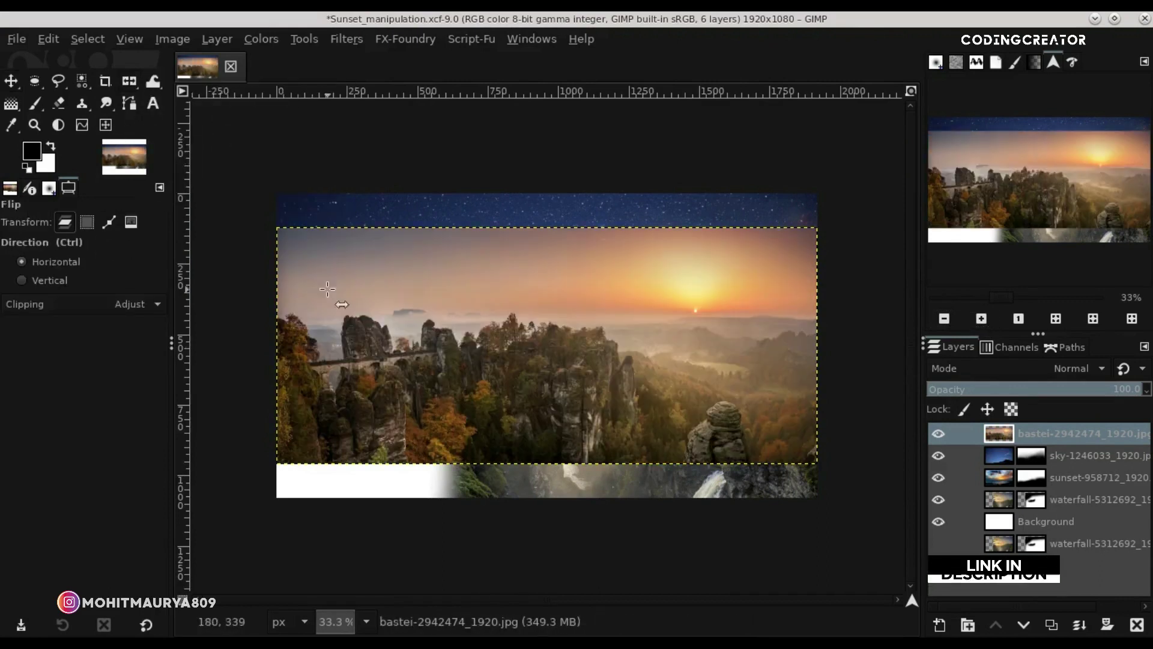
# Move the bastei layer far to the left and settle it into place.
pyautogui.click(11, 82)
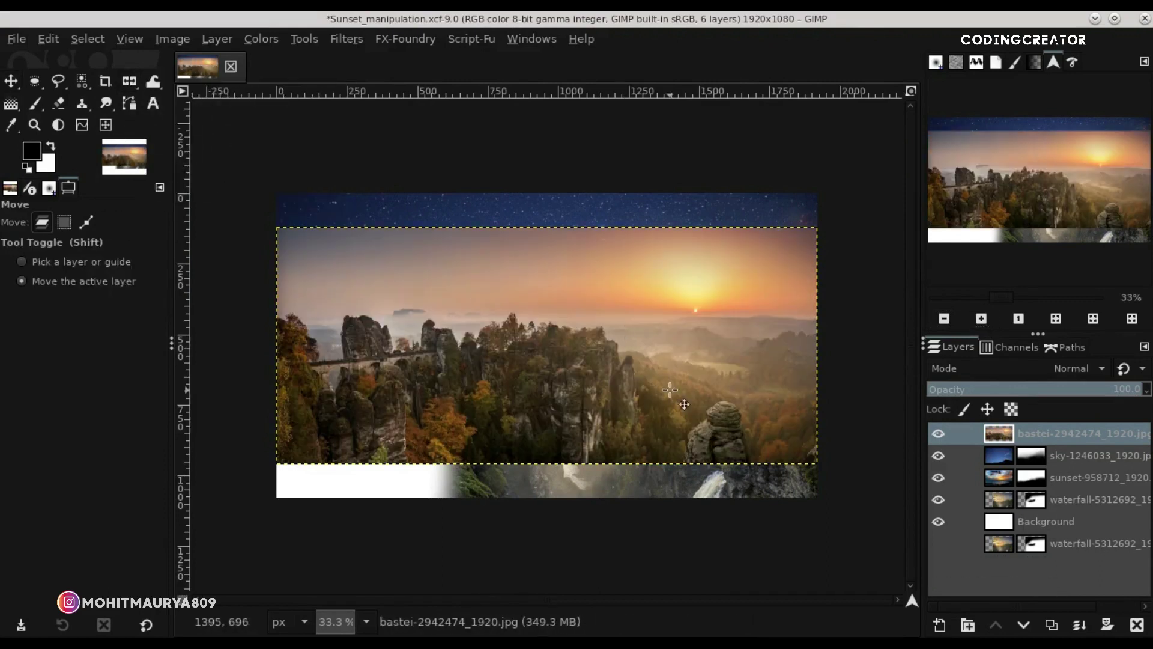
pyautogui.moveTo(670, 390); pyautogui.dragTo(483, 383)
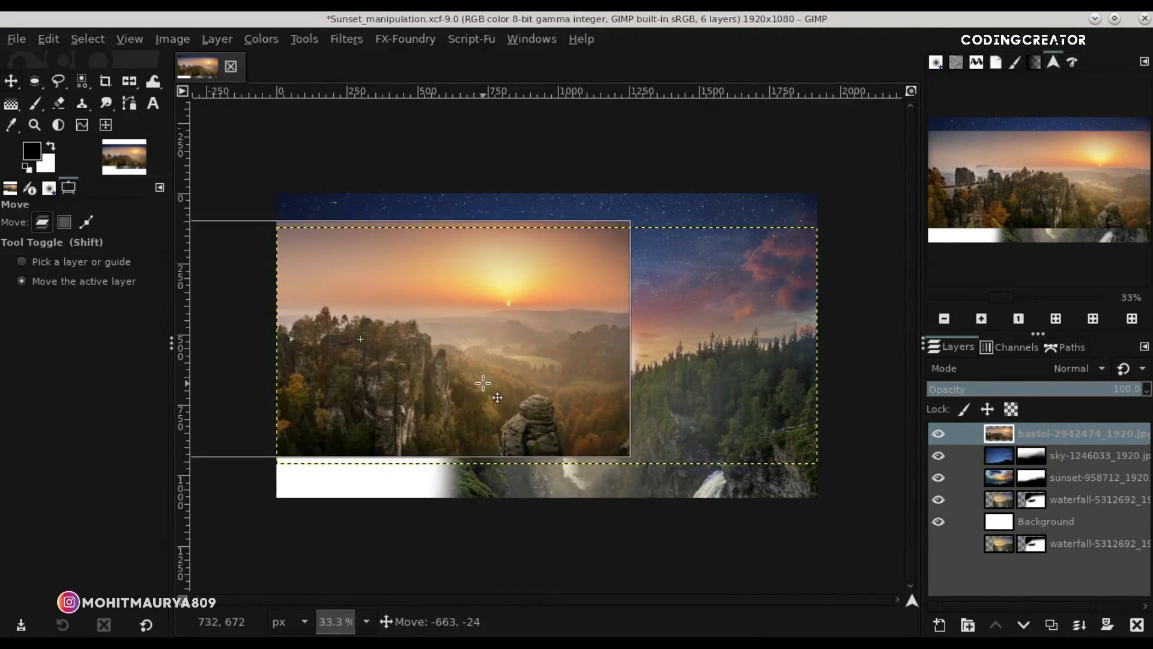
pyautogui.moveTo(483, 383); pyautogui.dragTo(499, 376)
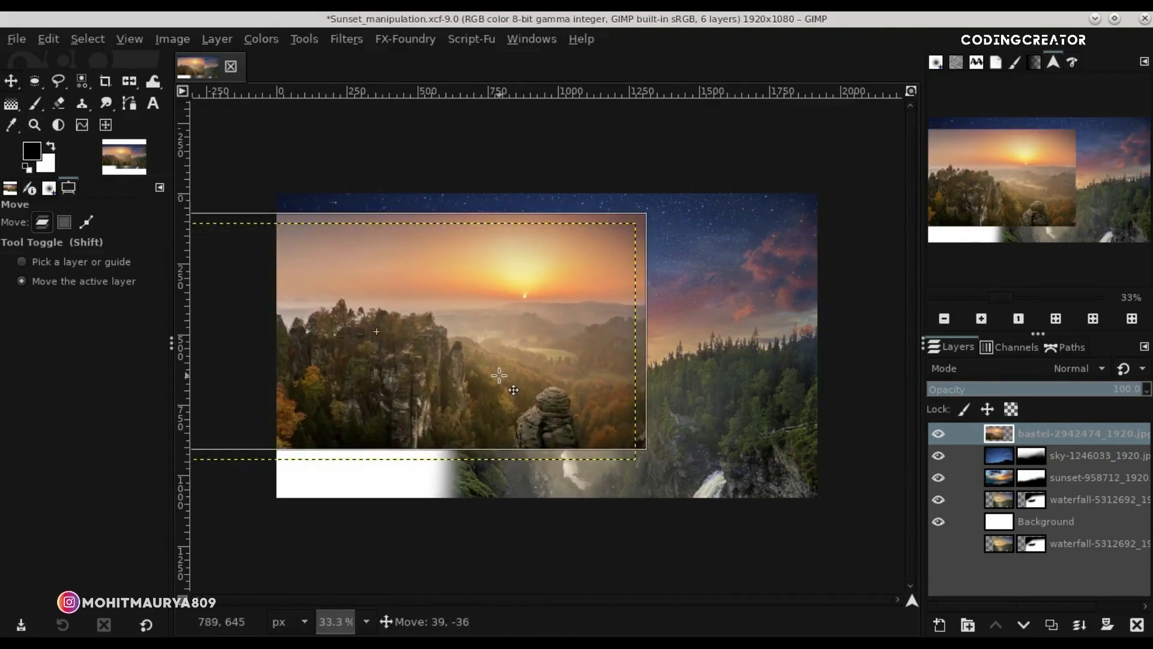
pyautogui.moveTo(499, 375); pyautogui.dragTo(500, 377)
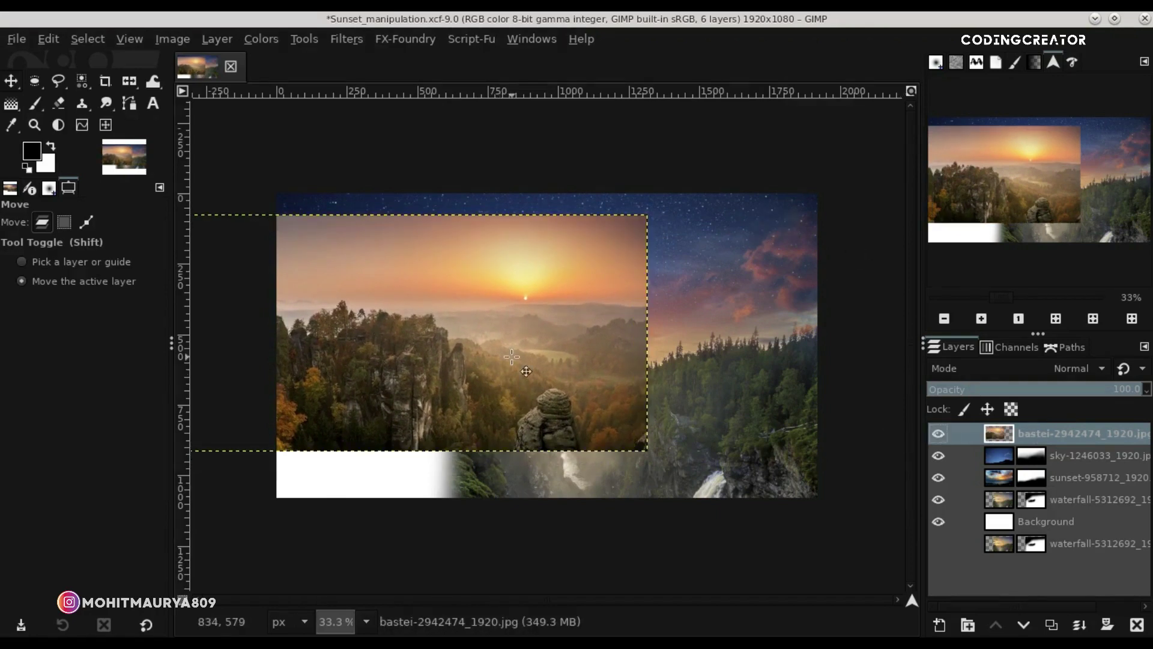
# Scale the bastei layer down to 1756×767 and nudge its position.
pyautogui.click(127, 90)
pyautogui.click(198, 125)
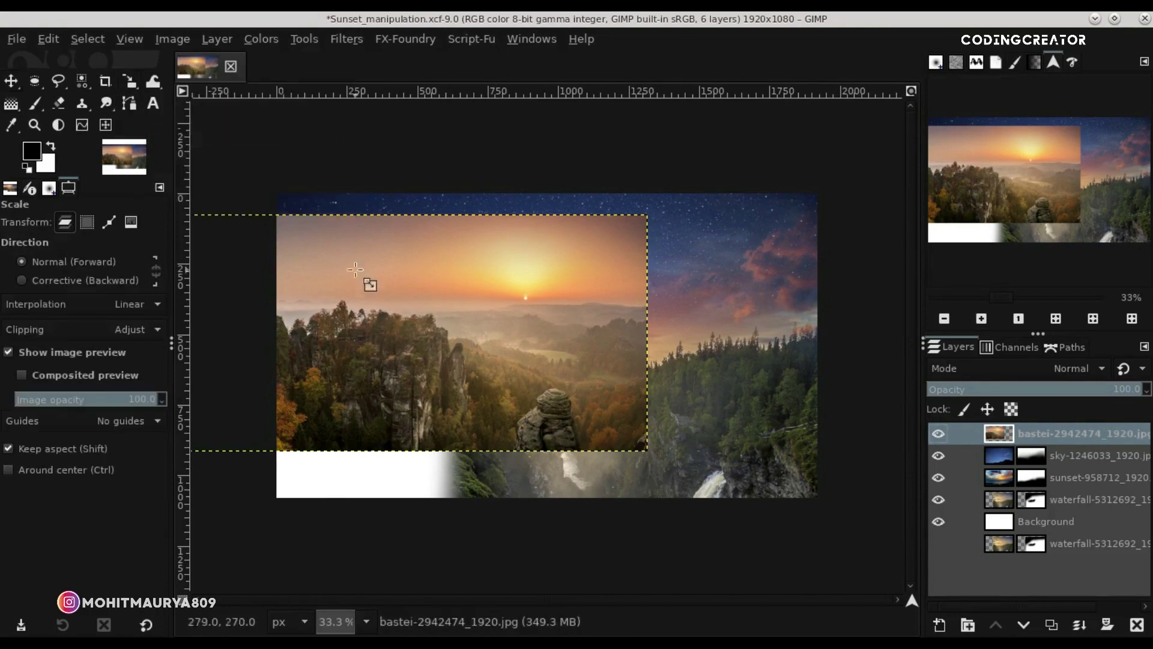
pyautogui.click(317, 285)
pyautogui.moveTo(210, 235); pyautogui.dragTo(257, 273)
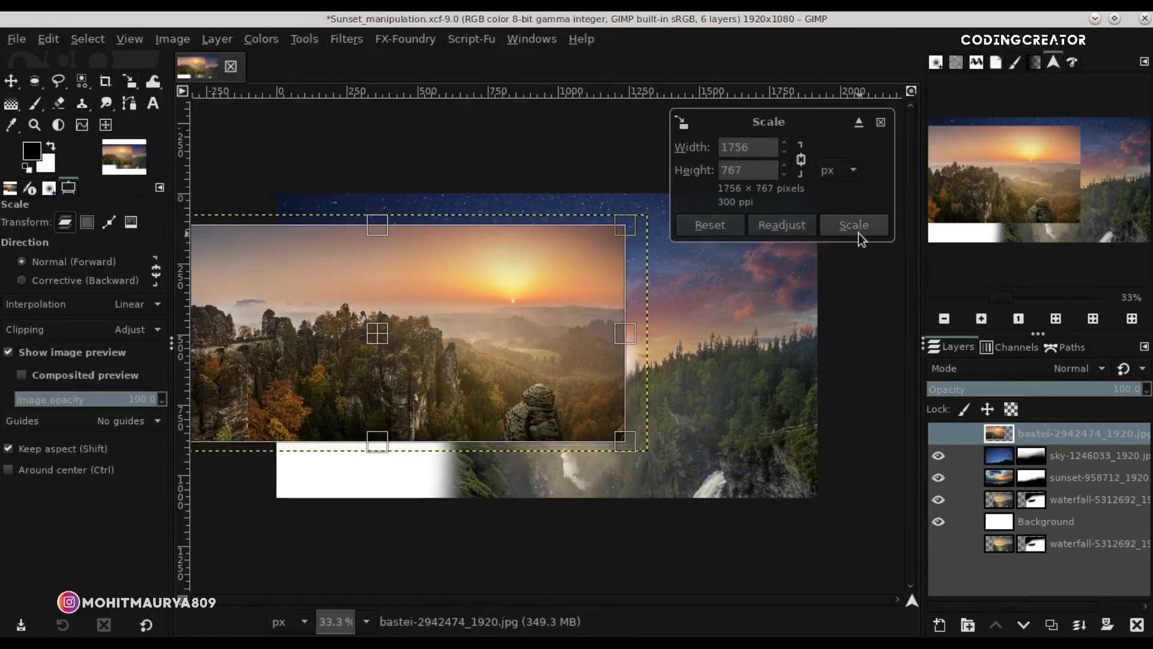
pyautogui.click(859, 233)
pyautogui.click(11, 82)
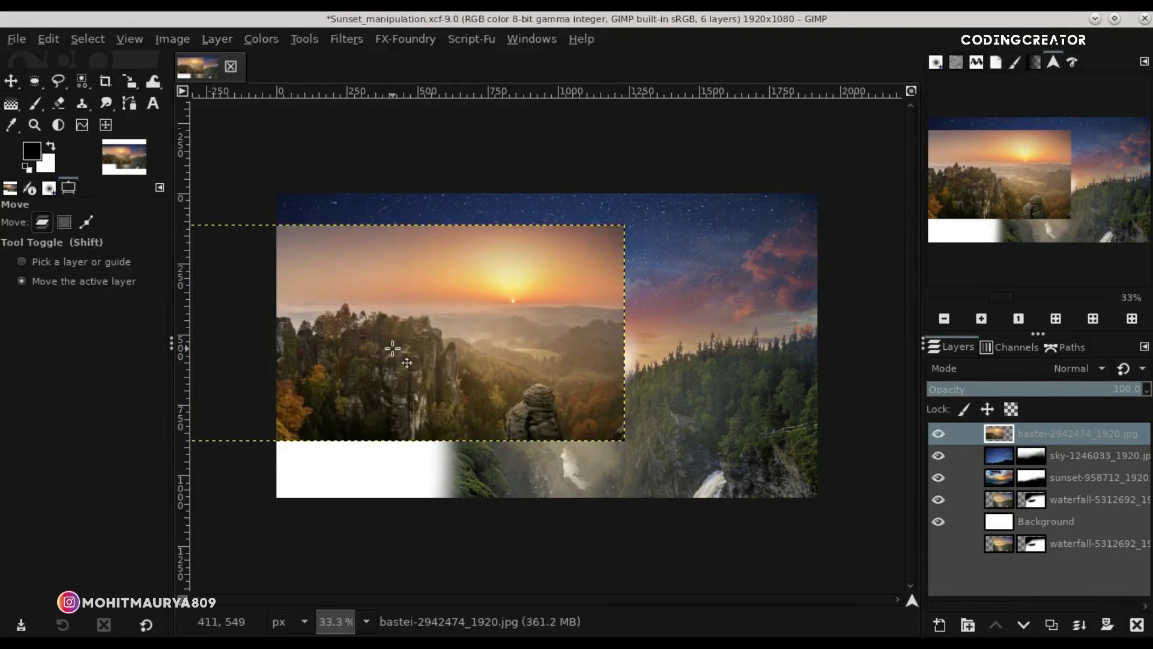
pyautogui.moveTo(391, 346); pyautogui.dragTo(390, 353)
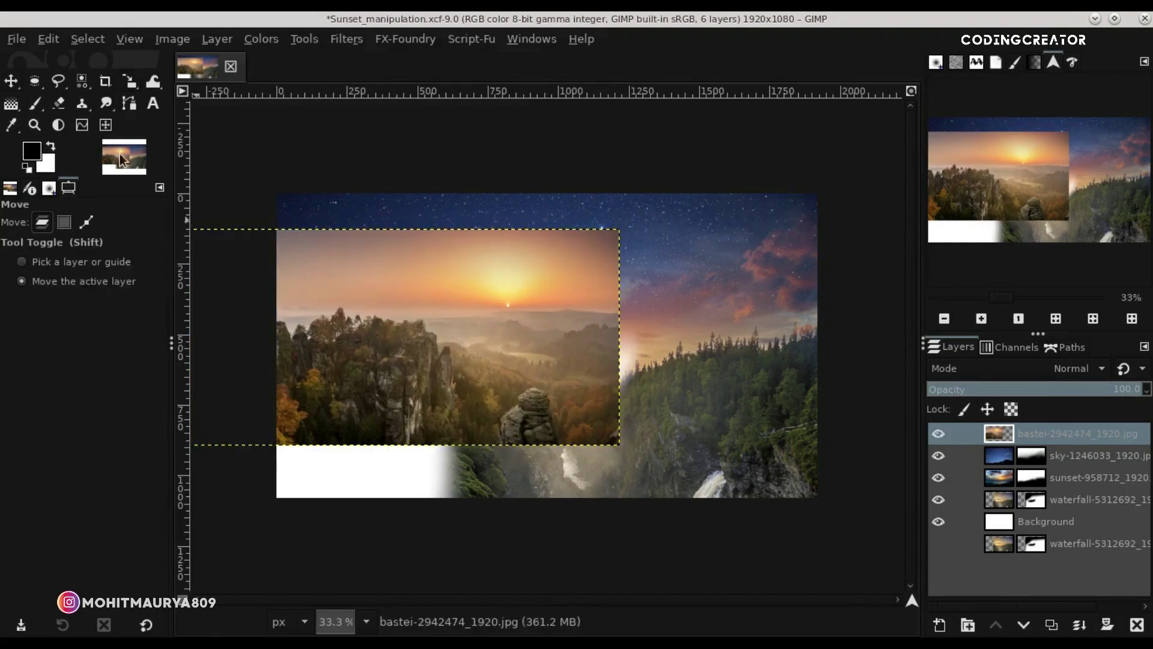
# Shrink the bastei layer further to about 1697×742, shift it left and fit the view.
pyautogui.click(129, 81)
pyautogui.click(391, 306)
pyautogui.moveTo(252, 261); pyautogui.dragTo(274, 275)
pyautogui.click(829, 228)
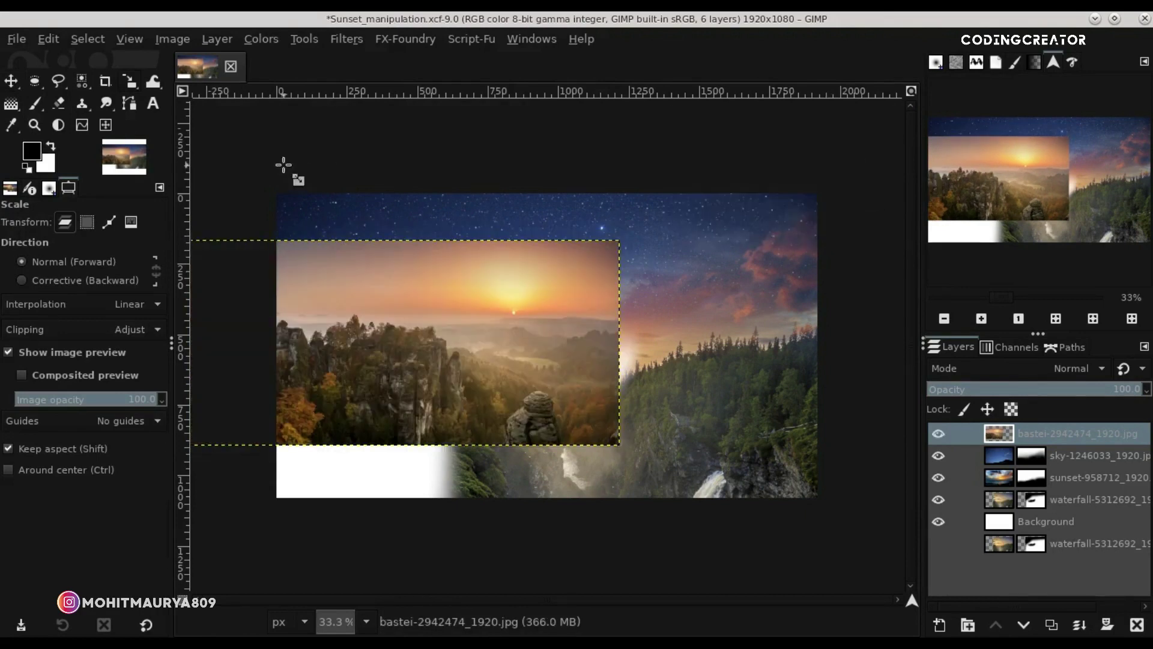
pyautogui.click(13, 82)
pyautogui.moveTo(471, 385); pyautogui.dragTo(456, 384)
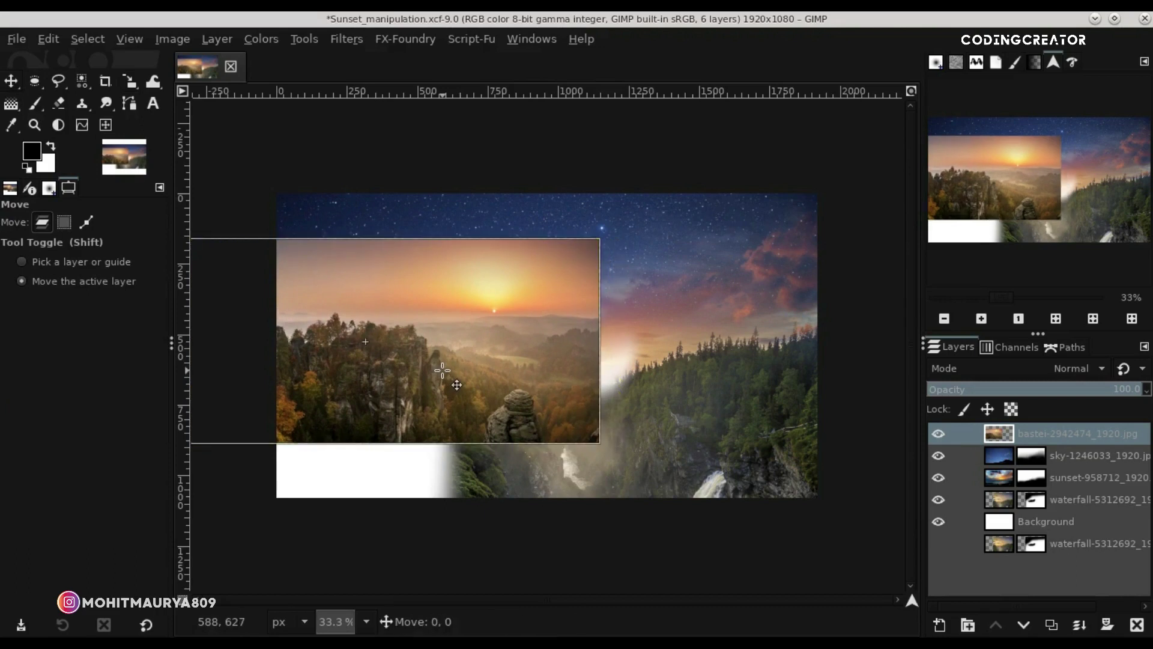
pyautogui.click(911, 92)
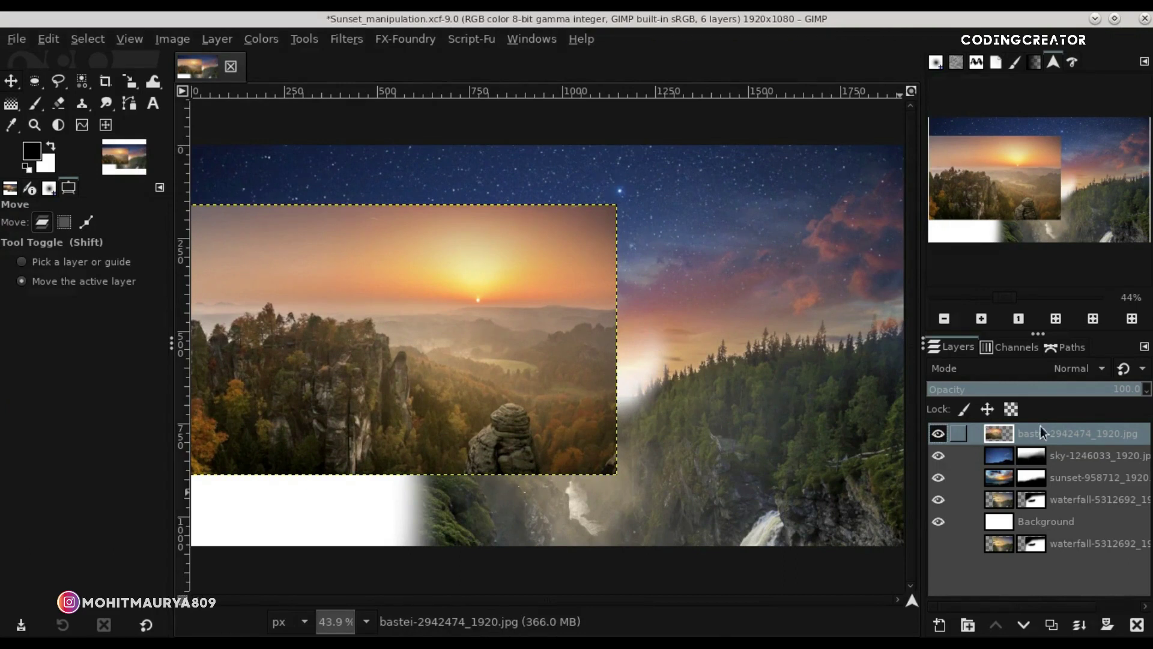
# Add a white mask to the bastei layer and paint out its top-left sky into the stars.
pyautogui.click(1108, 626)
pyautogui.click(1030, 614)
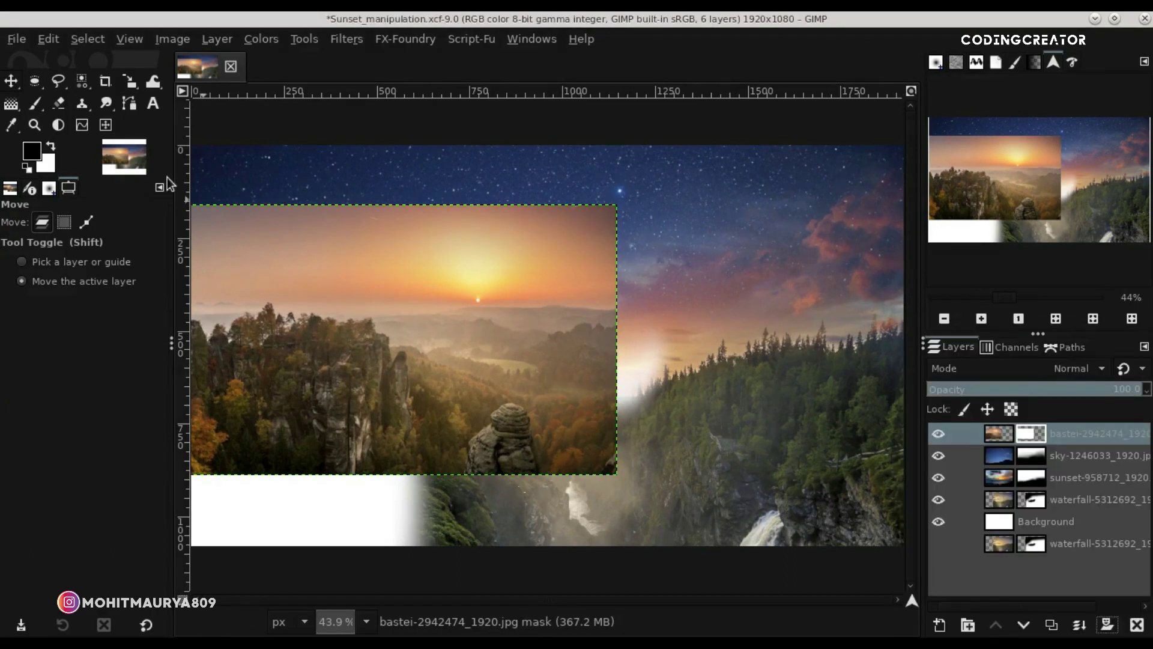
pyautogui.click(36, 102)
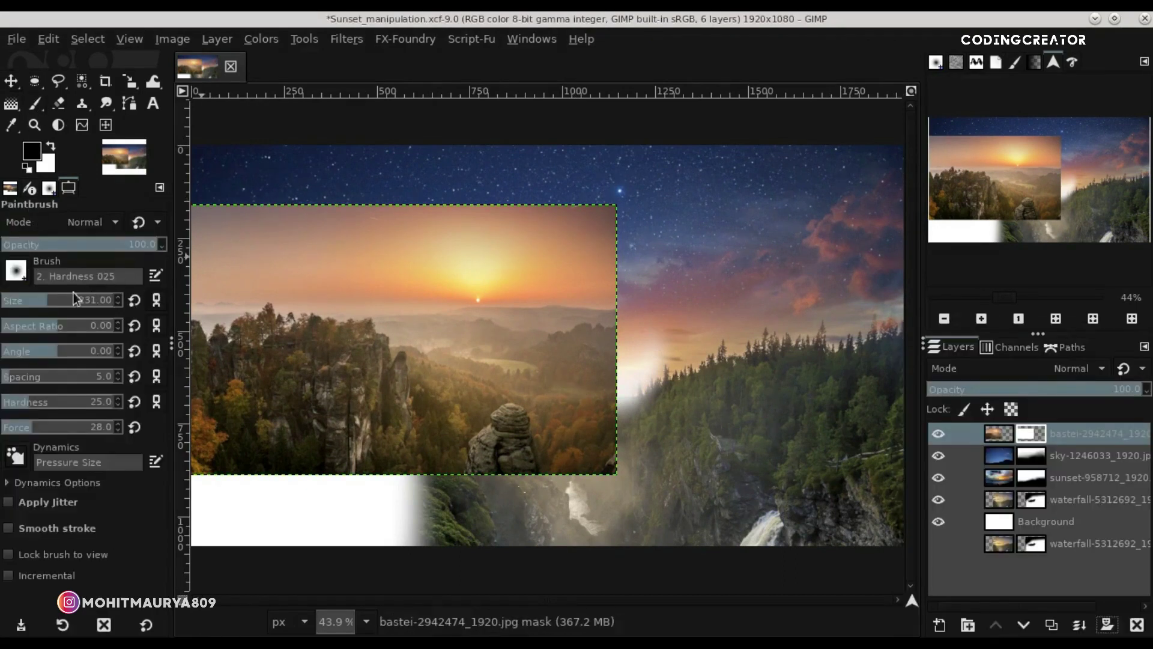
pyautogui.moveTo(232, 223)
pyautogui.mouseDown()
pyautogui.moveTo(253, 243)
pyautogui.moveTo(507, 214)
pyautogui.moveTo(386, 252)
pyautogui.moveTo(605, 290)
pyautogui.moveTo(570, 404)
pyautogui.moveTo(611, 484)
pyautogui.moveTo(624, 462)
pyautogui.moveTo(615, 369)
pyautogui.moveTo(562, 329)
pyautogui.moveTo(579, 335)
pyautogui.moveTo(515, 317)
pyautogui.moveTo(399, 257)
pyautogui.mouseUp()
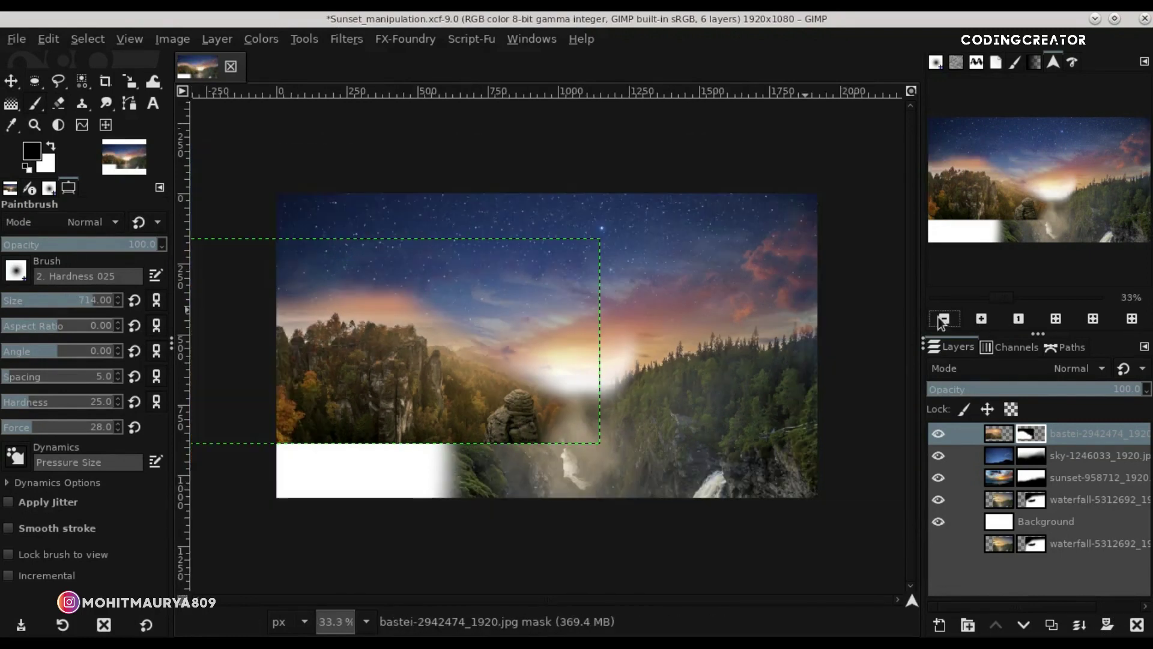
pyautogui.press('-')
pyautogui.moveTo(425, 269)
pyautogui.mouseDown()
pyautogui.moveTo(290, 264)
pyautogui.moveTo(464, 283)
pyautogui.moveTo(529, 309)
pyautogui.mouseUp()
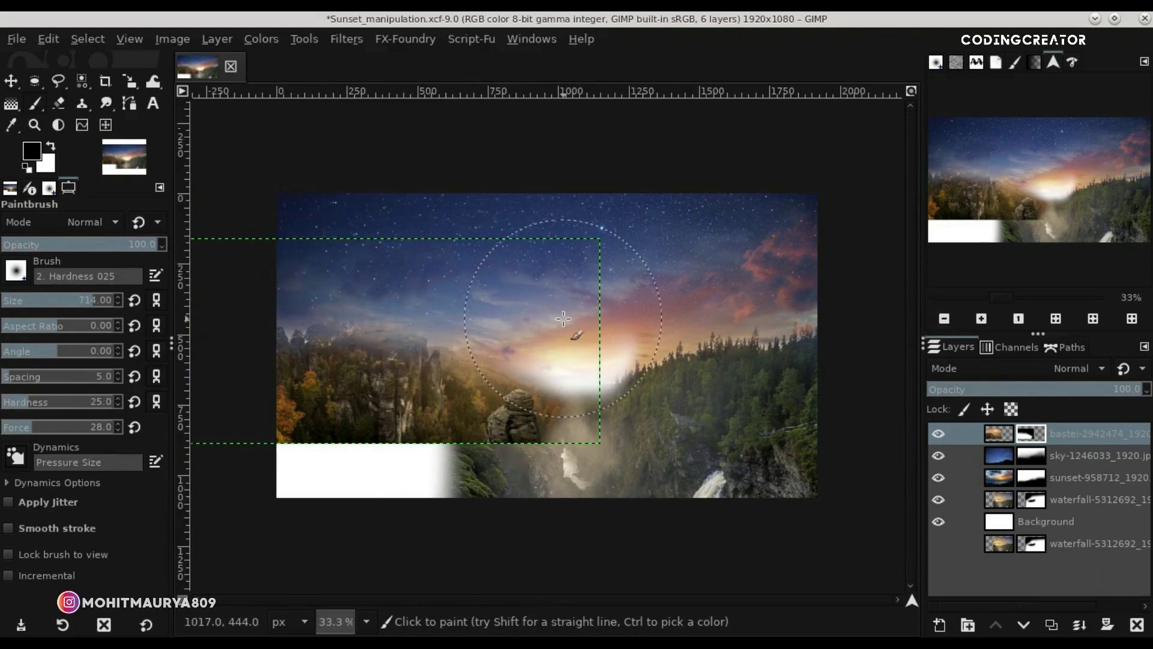
# Paint white on the bastei mask with a 450 brush over the hazy upper-left treetops.
pyautogui.click(78, 300)
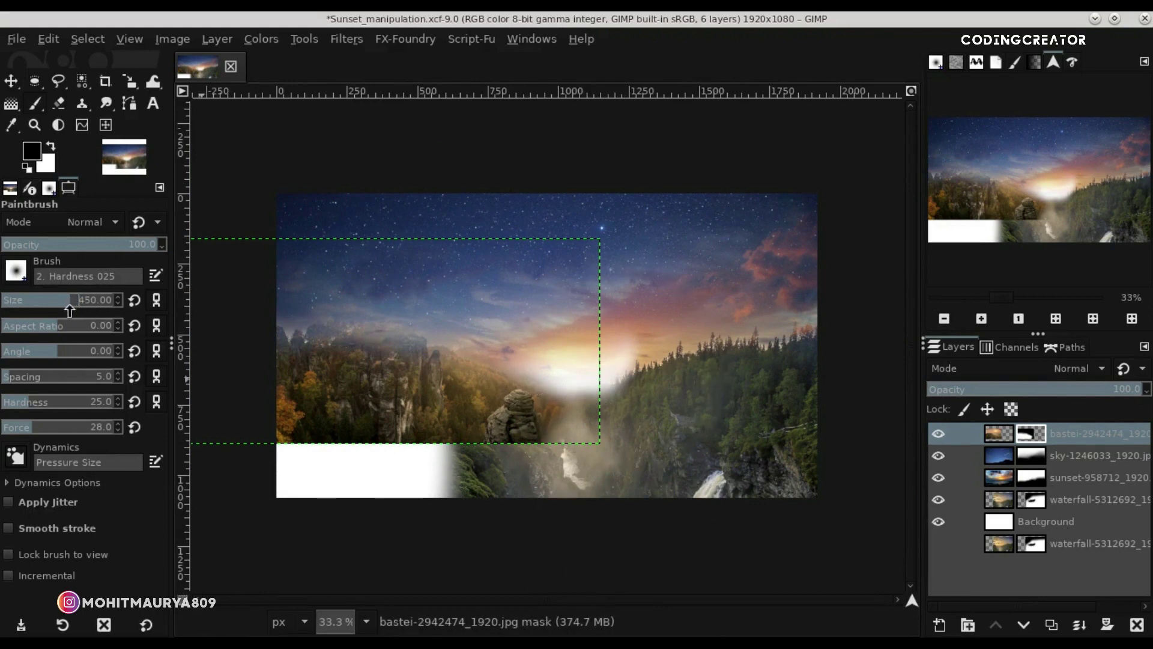
pyautogui.click(981, 318)
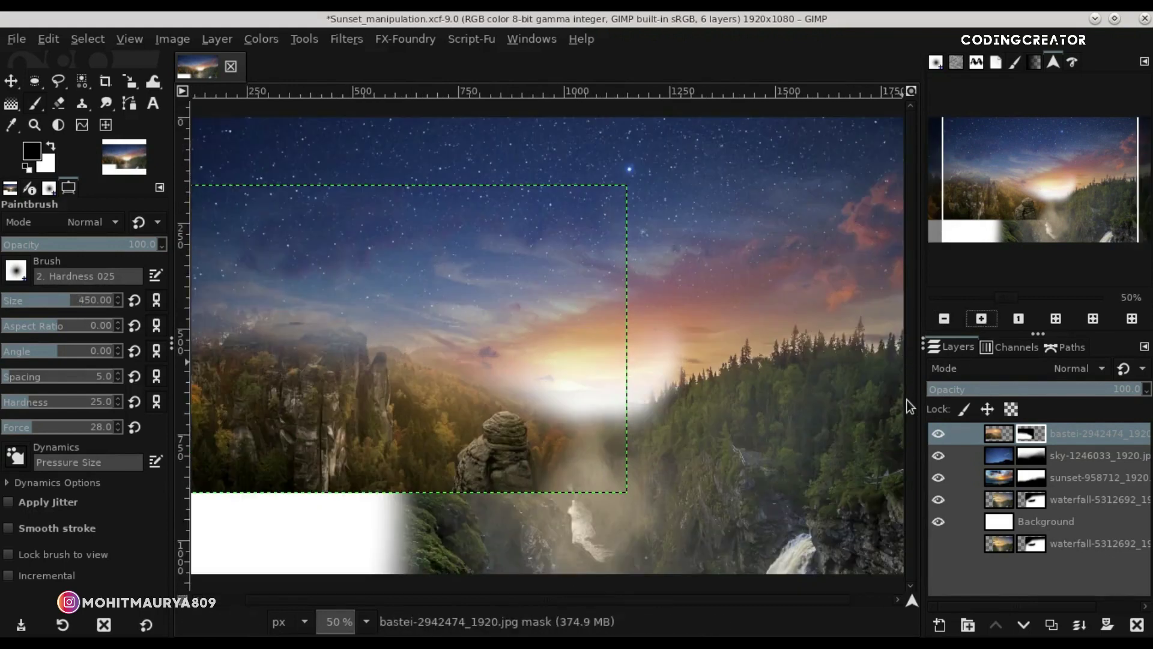
pyautogui.moveTo(912, 602); pyautogui.dragTo(905, 608)
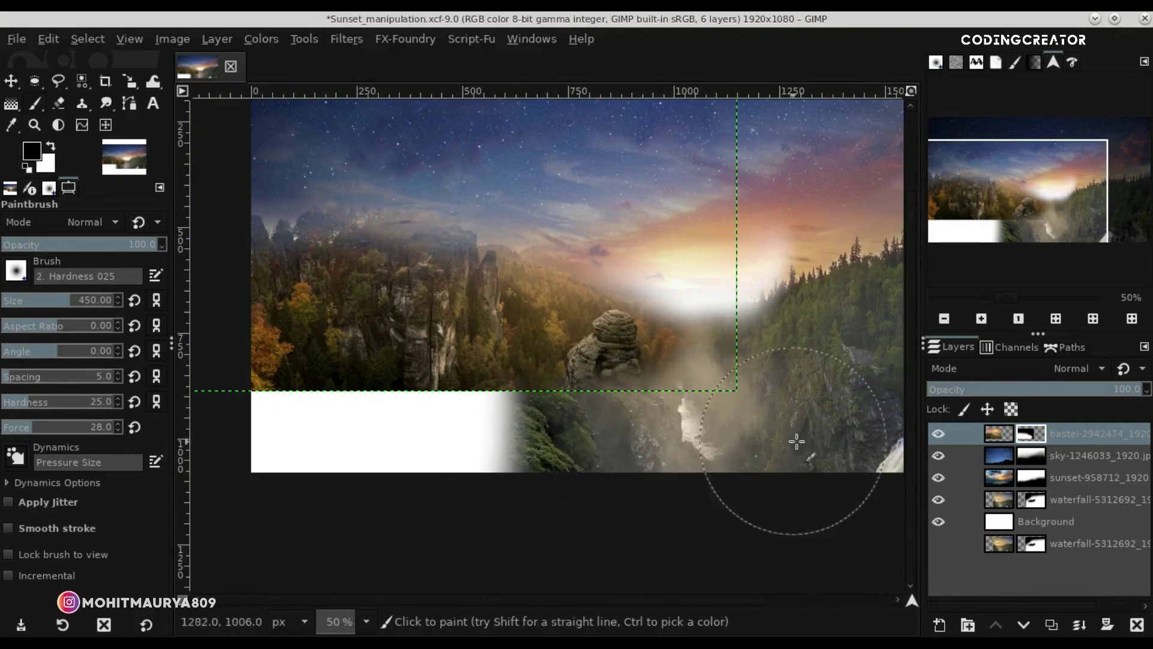
pyautogui.click(52, 148)
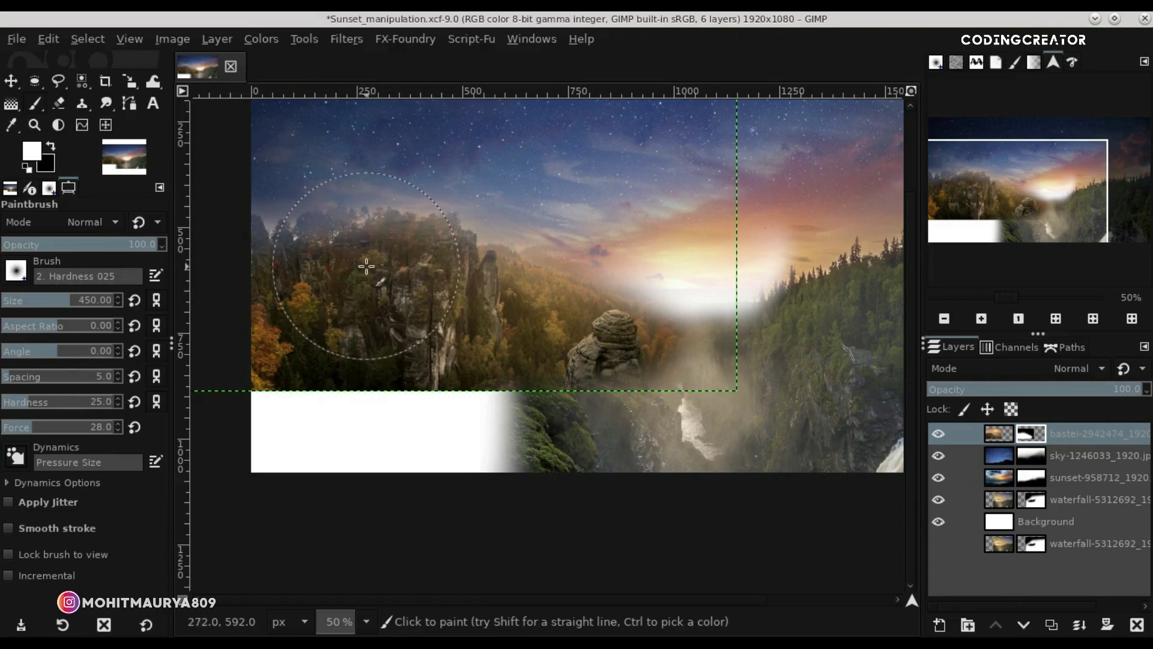
pyautogui.moveTo(429, 307)
pyautogui.mouseDown()
pyautogui.moveTo(330, 243)
pyautogui.moveTo(343, 272)
pyautogui.moveTo(371, 265)
pyautogui.moveTo(282, 287)
pyautogui.moveTo(411, 282)
pyautogui.moveTo(441, 266)
pyautogui.moveTo(391, 317)
pyautogui.mouseUp()
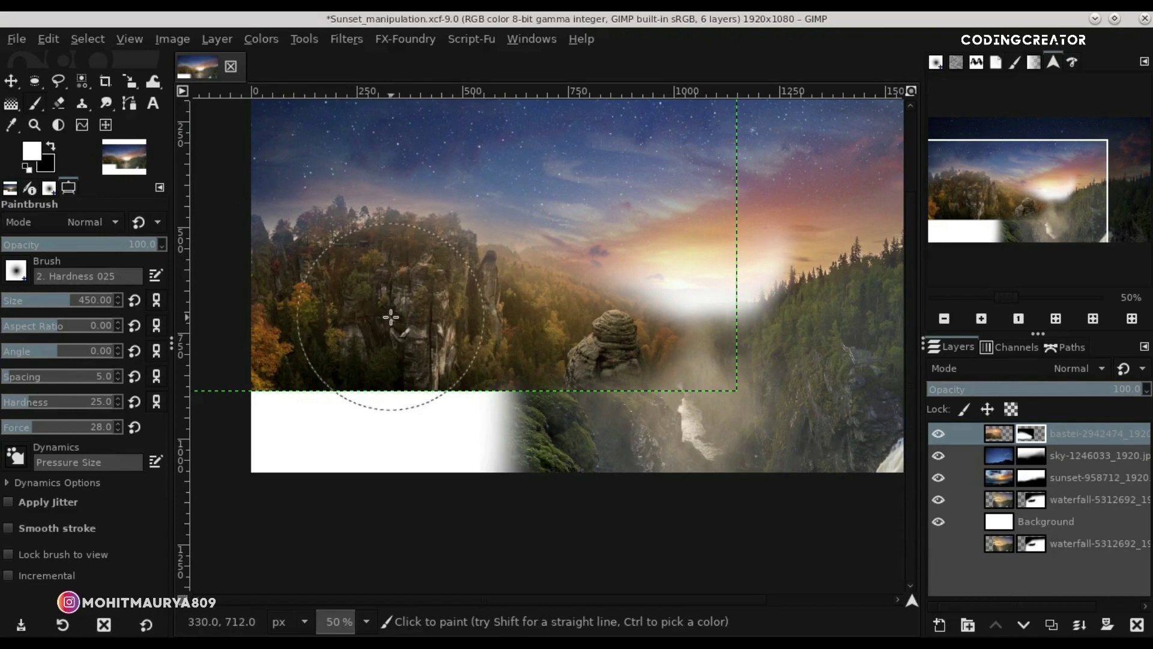
pyautogui.click(11, 81)
pyautogui.click(945, 322)
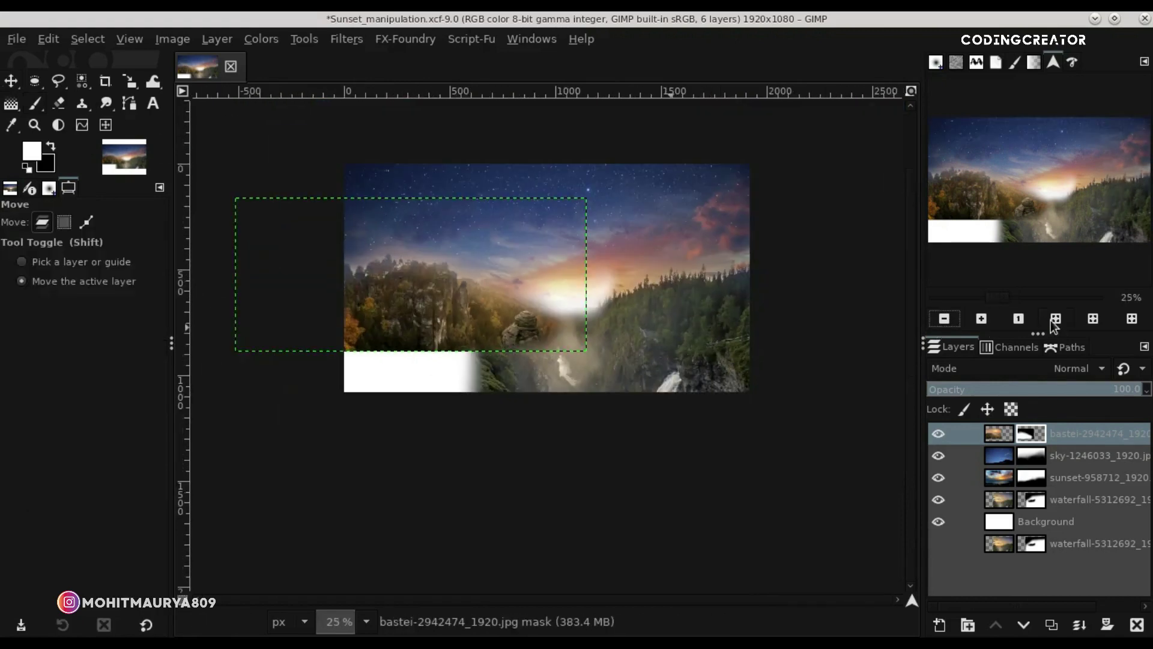
# Add a transparent layer above the bastei layer and name it 'empty layer'.
pyautogui.click(1055, 321)
pyautogui.click(974, 459)
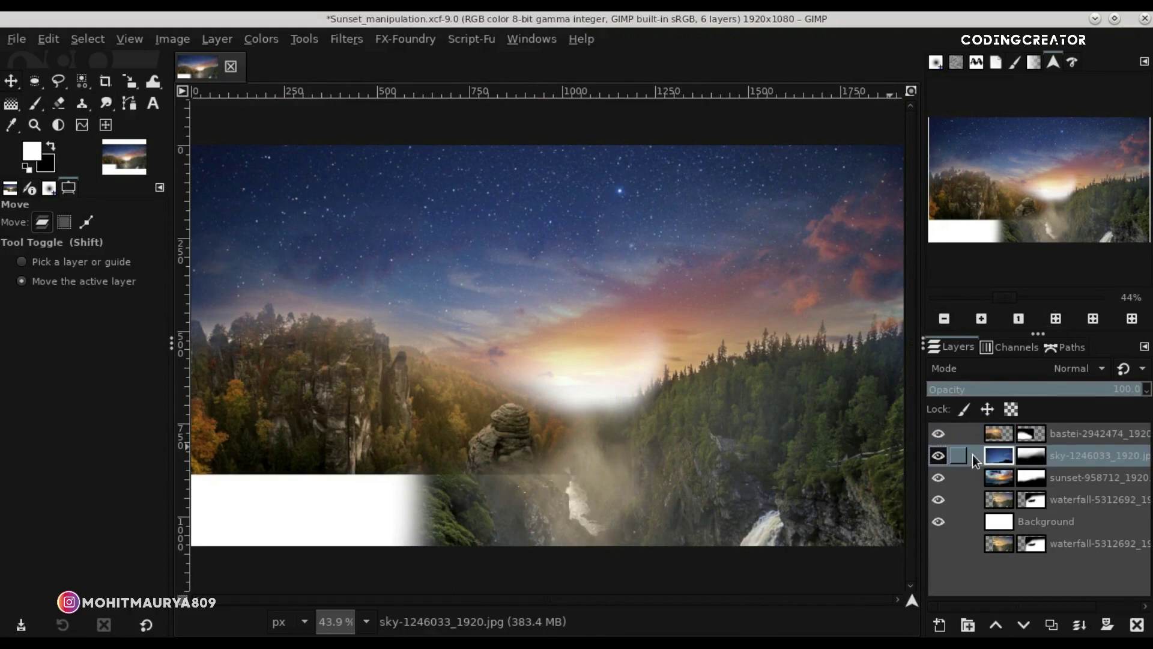
pyautogui.click(1003, 440)
pyautogui.hotkey('shift', 'ctrl', 'n')
pyautogui.click(1029, 619)
pyautogui.doubleClick(1045, 441)
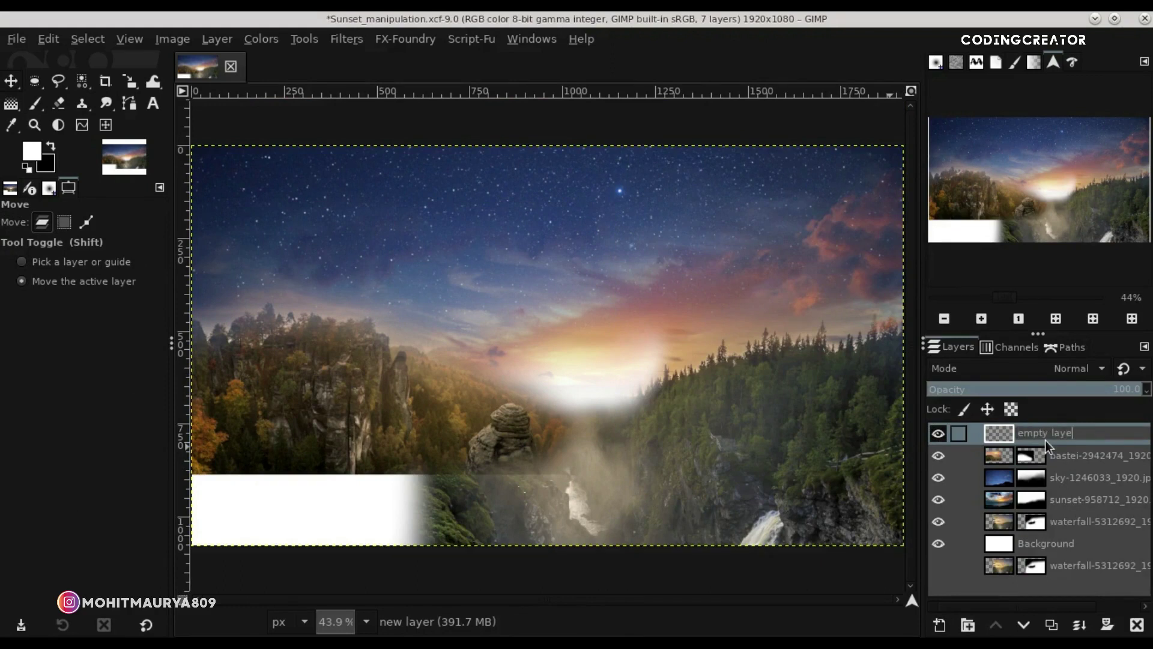
pyautogui.write('r')
pyautogui.press('Return')
# Rename the cliff and starry layers to 'bastei' and 'sky'.
pyautogui.doubleClick(1103, 456)
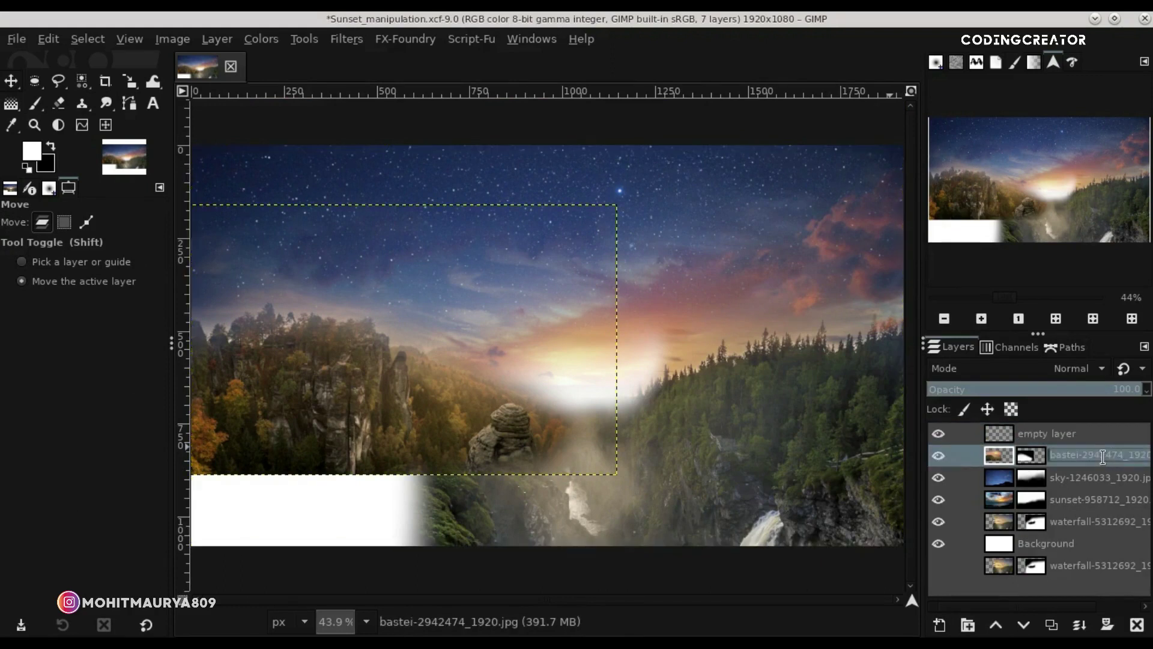
pyautogui.click(1102, 457)
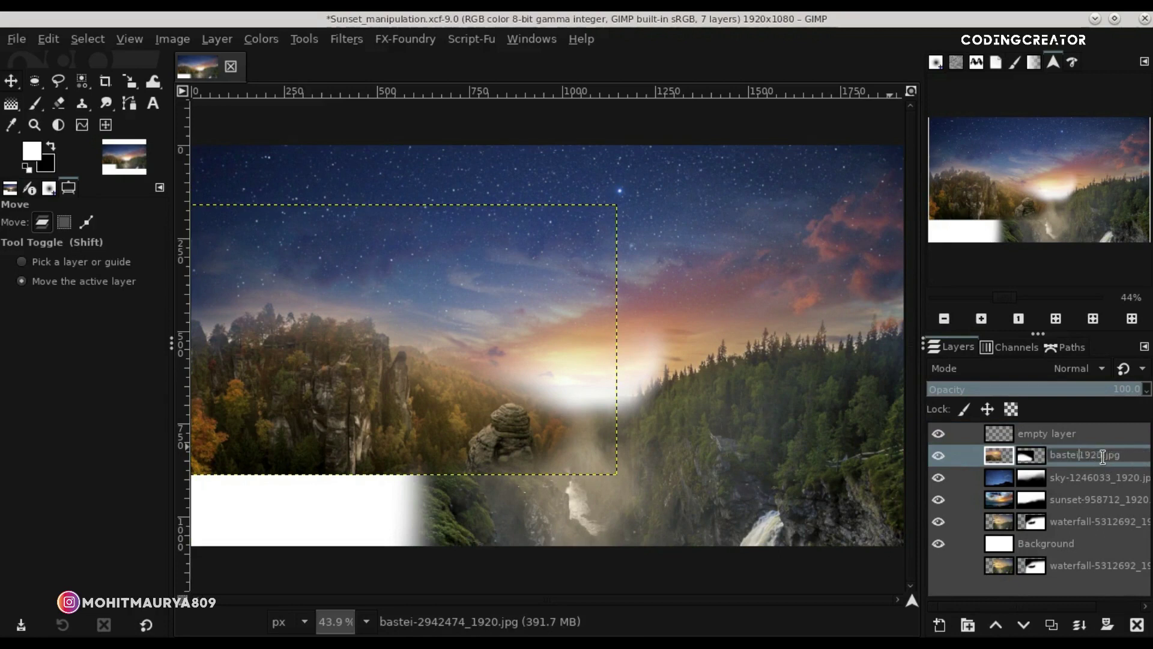
pyautogui.click(1099, 478)
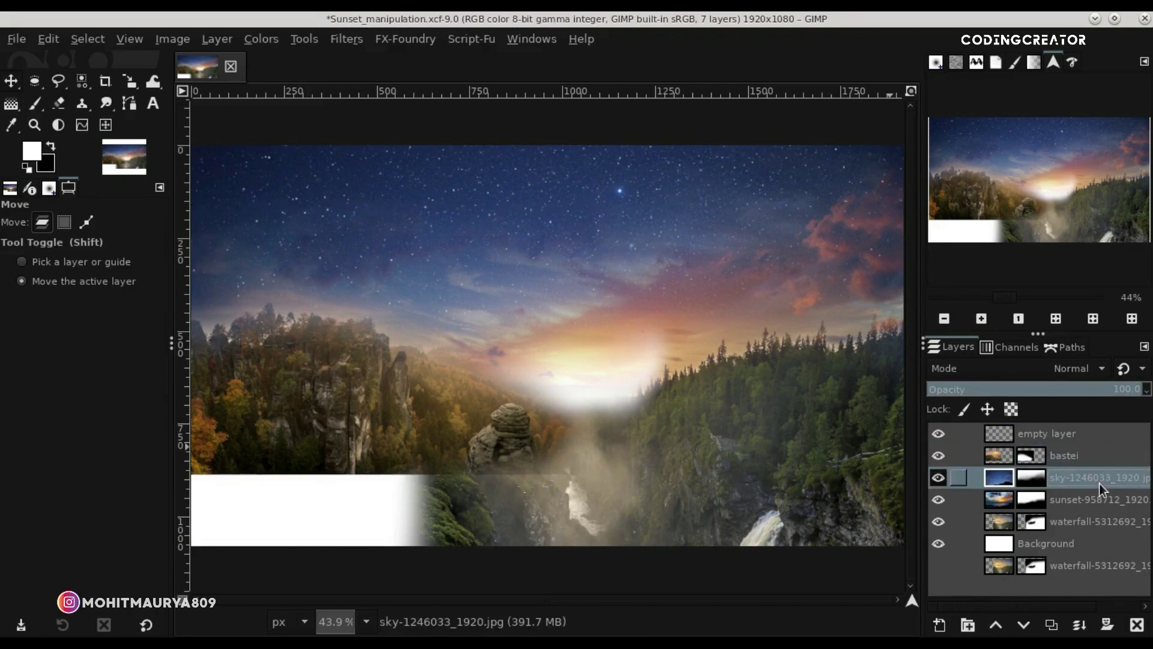
pyautogui.press('Home')
pyautogui.click(1069, 477)
pyautogui.click(1069, 477)
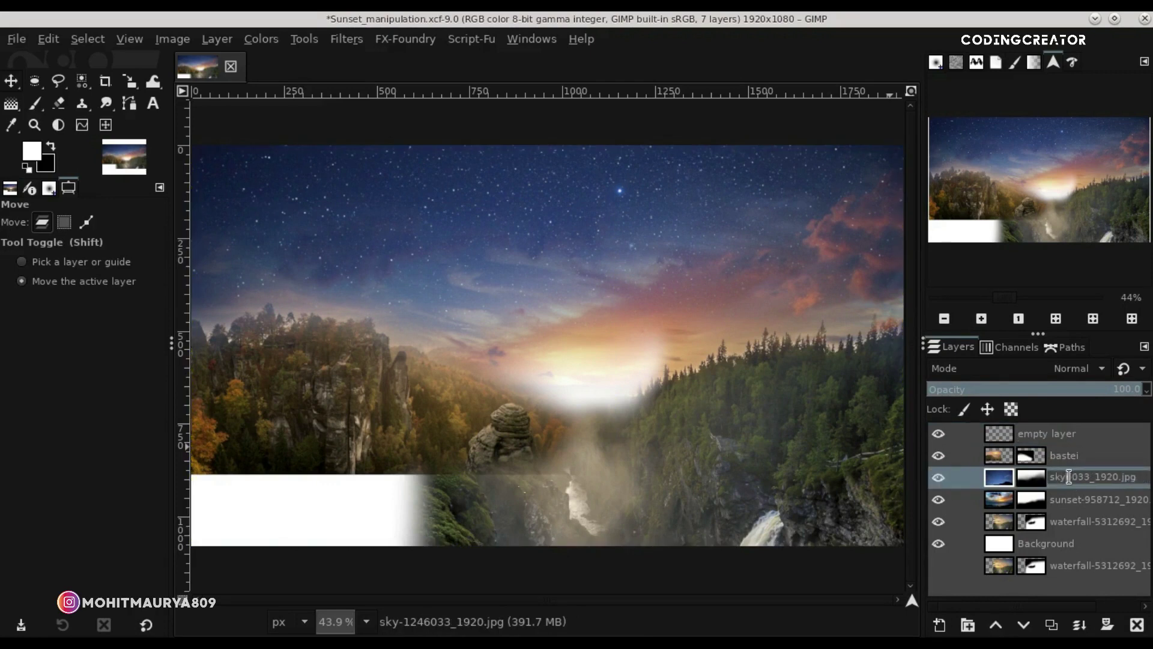
pyautogui.click(1069, 499)
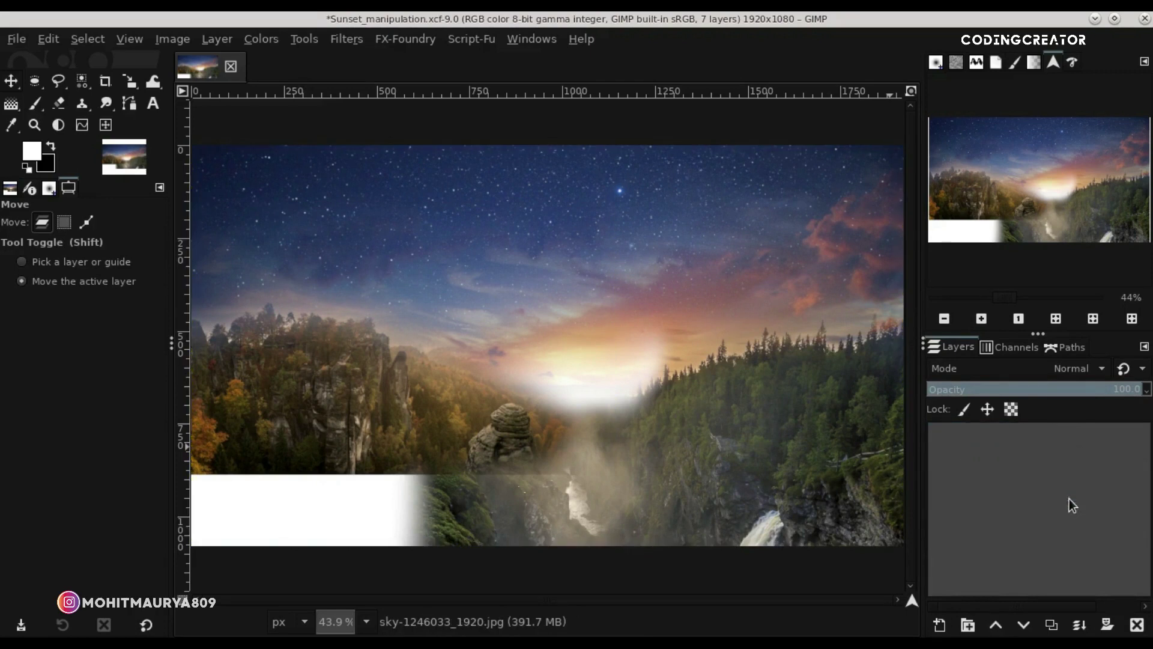
# Rename the remaining layers 'sunset' and 'waterfall', select 'empty layer' and save.
pyautogui.click(1084, 499)
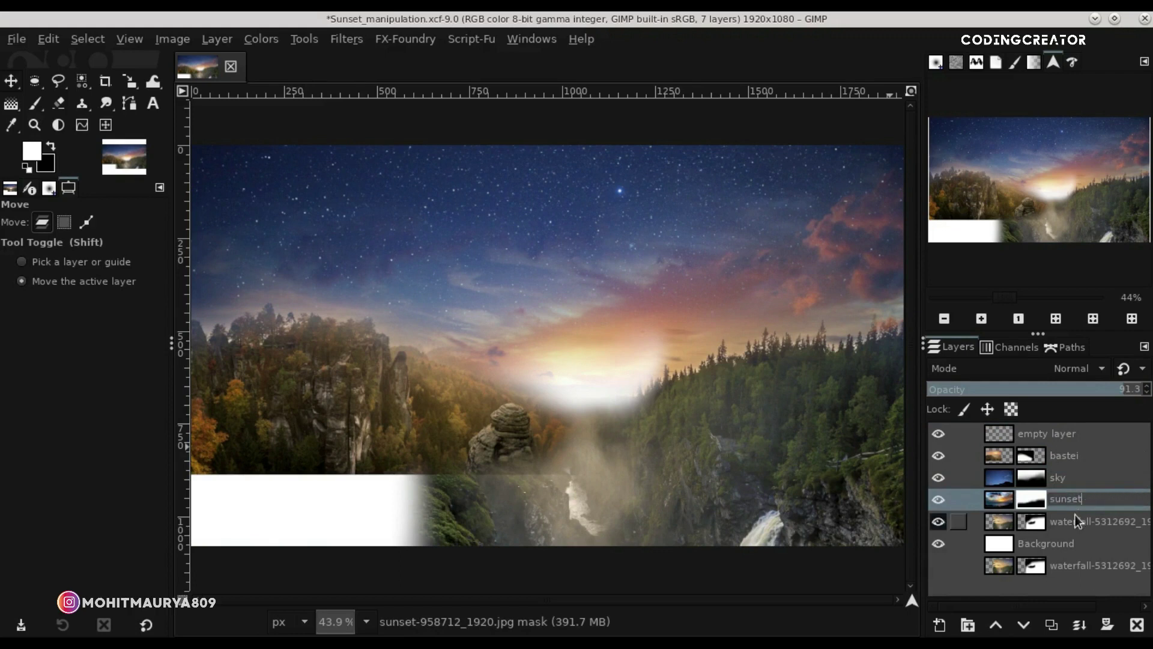
pyautogui.click(1075, 520)
pyautogui.click(1094, 520)
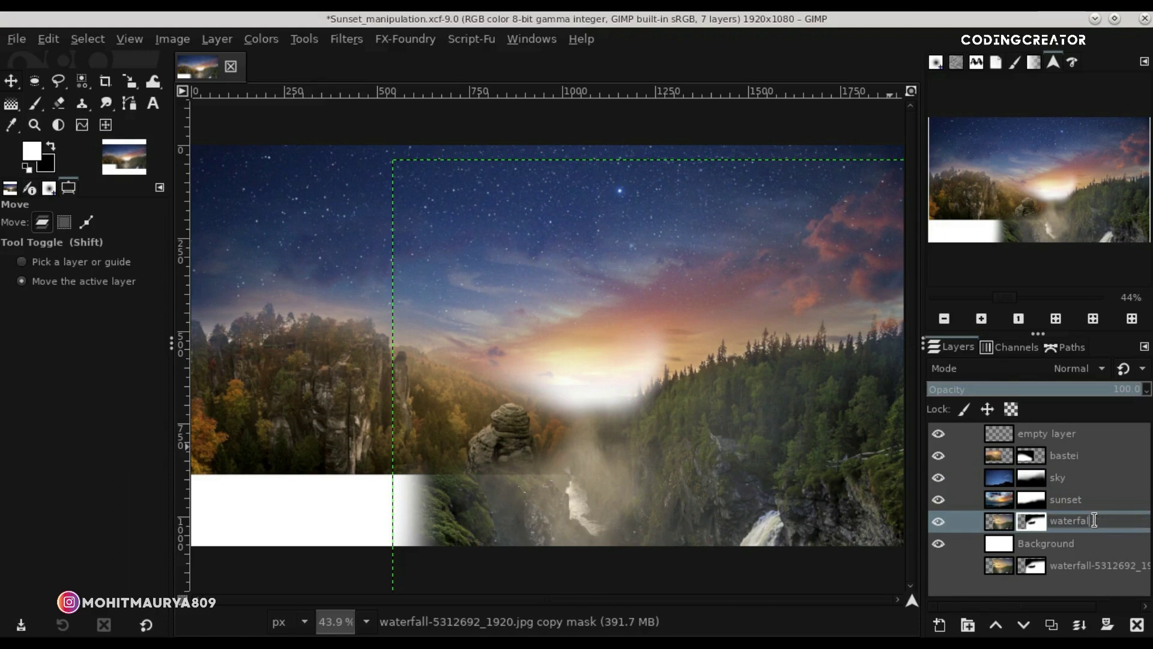
pyautogui.press('Return')
pyautogui.click(994, 443)
pyautogui.hotkey('ctrl', 's')
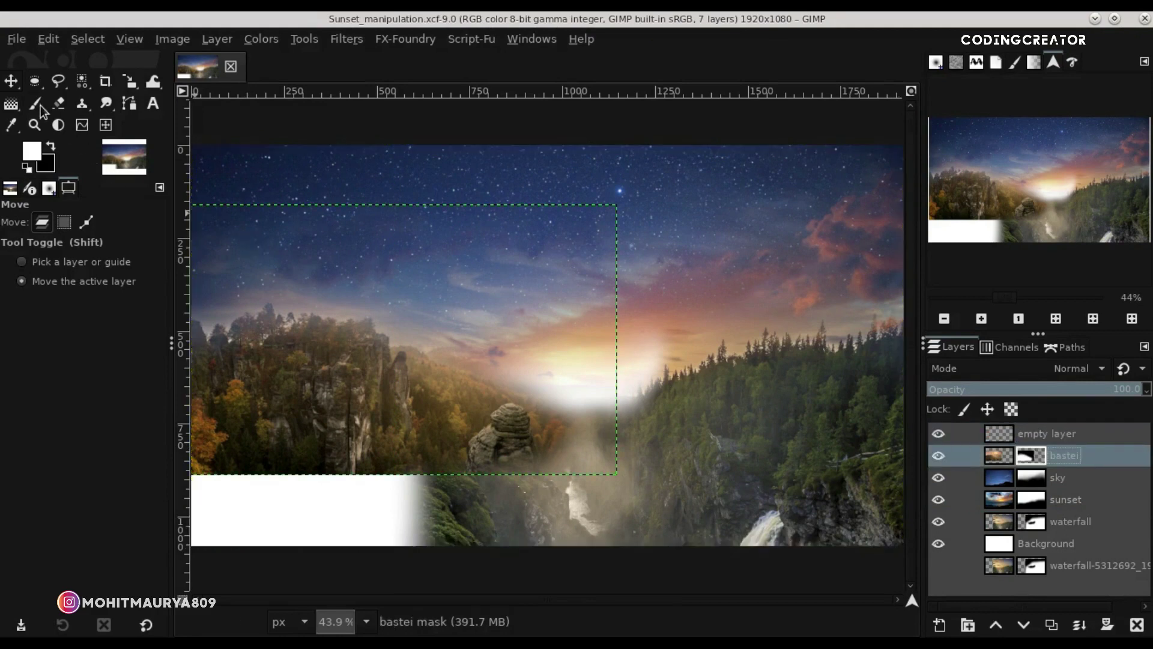
# Paint soft strokes over the left cliffs on the bastei mask, then drop brush opacity to about 22 with black.
pyautogui.click(40, 105)
pyautogui.moveTo(86, 310); pyautogui.dragTo(91, 310)
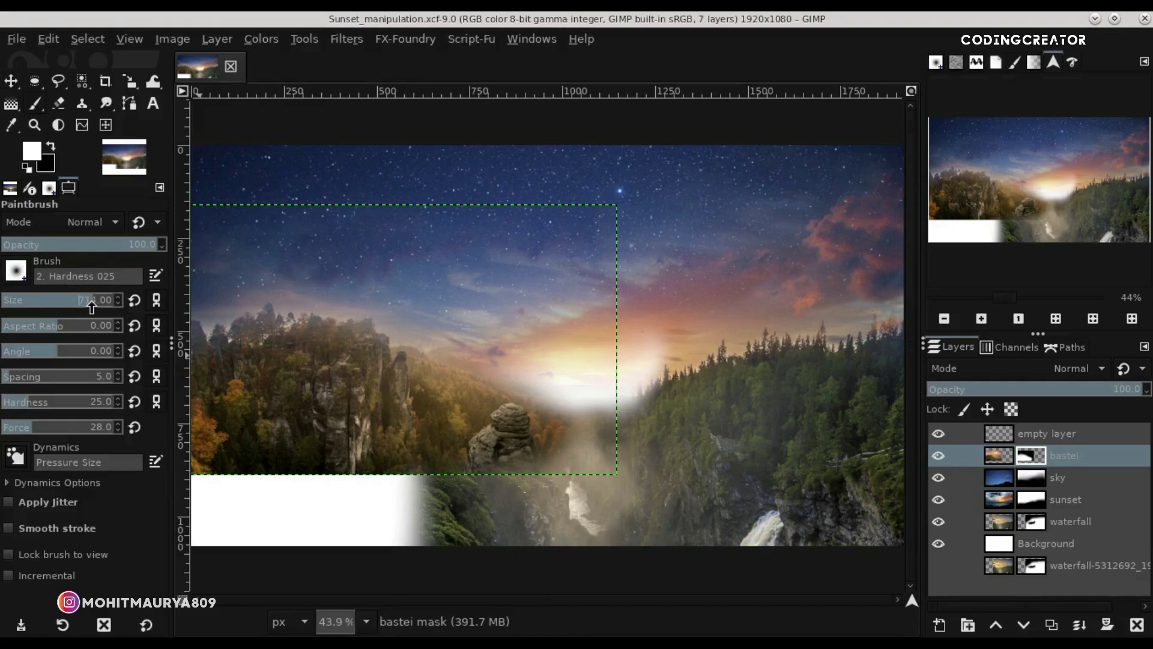
pyautogui.moveTo(222, 359); pyautogui.dragTo(243, 357)
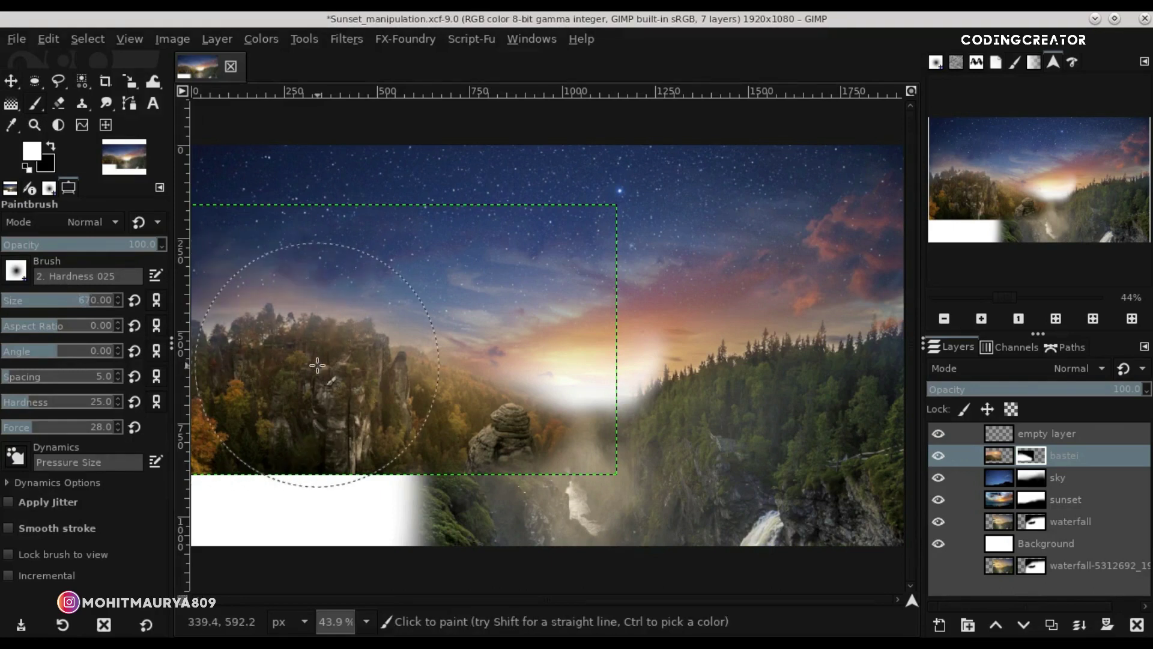
pyautogui.click(40, 244)
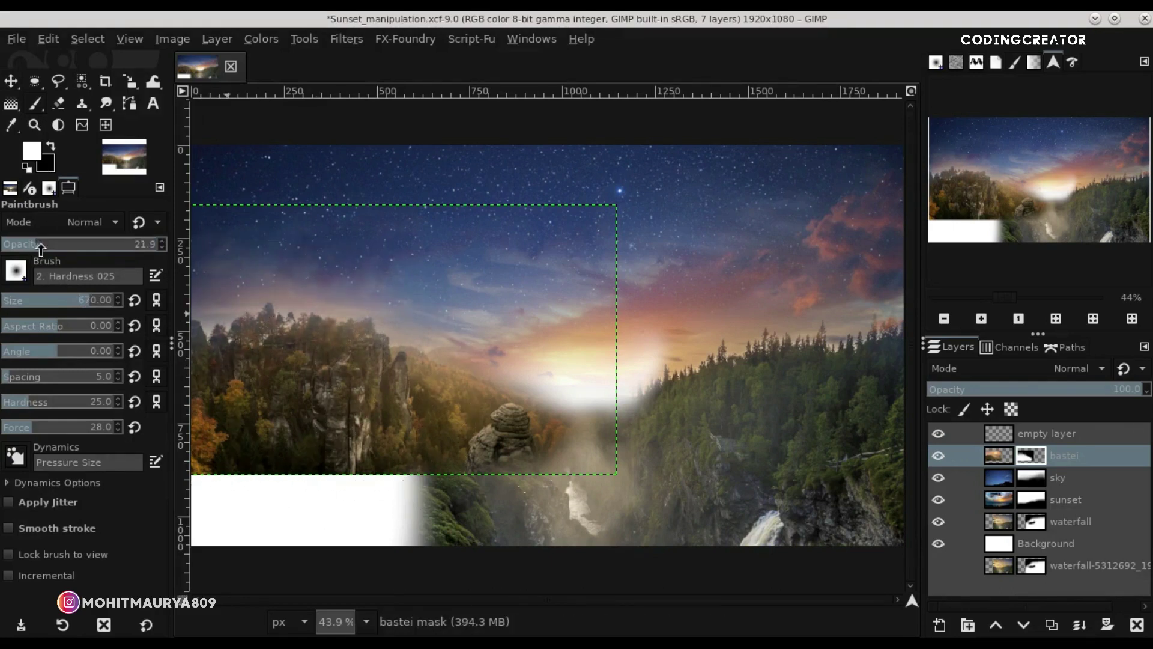
pyautogui.moveTo(90, 306); pyautogui.dragTo(77, 307)
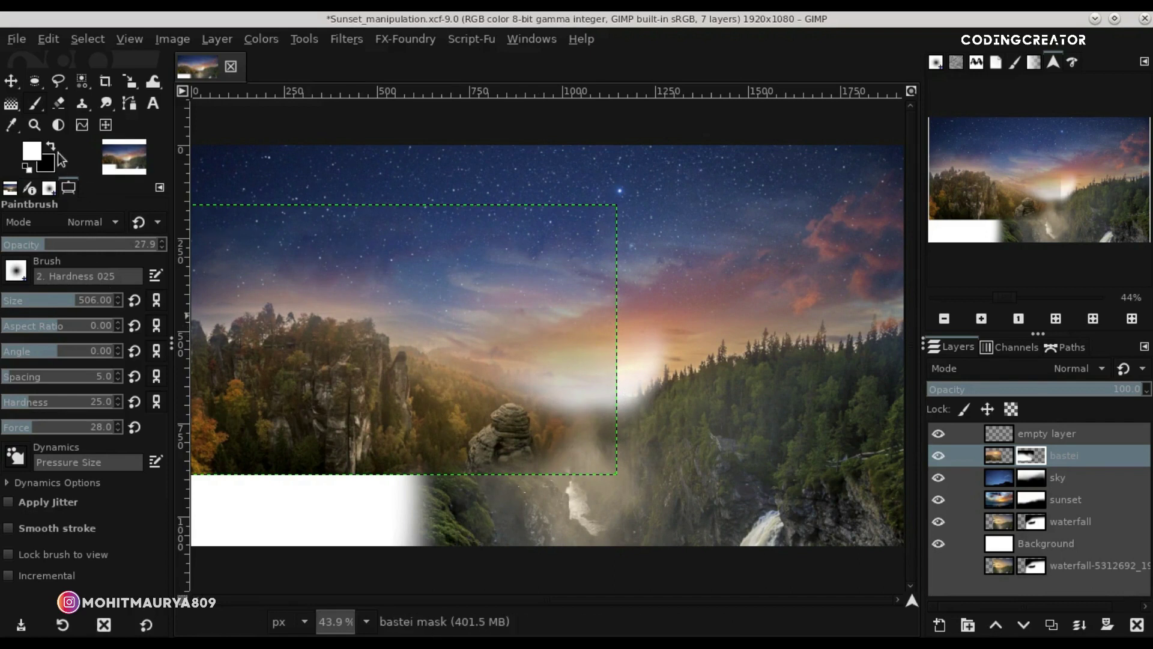
pyautogui.press('x')
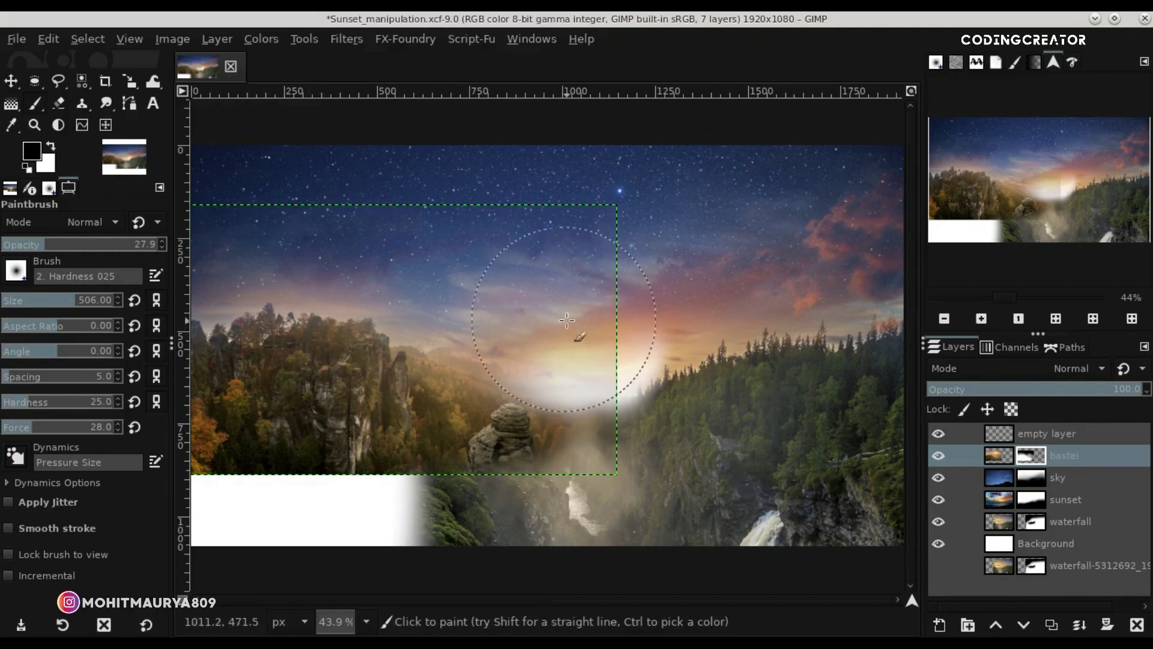
# With brush size 329, blend the lower valley rocks on the bastei mask and toggle bastei to compare.
pyautogui.click(956, 438)
pyautogui.click(1030, 455)
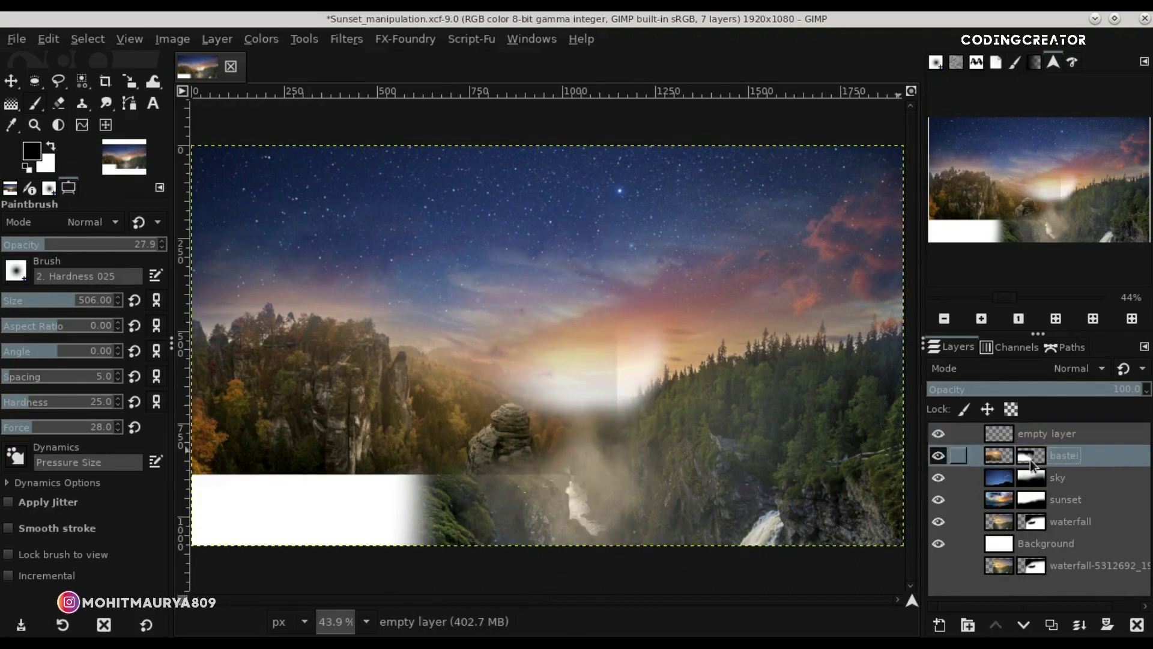
pyautogui.click(58, 301)
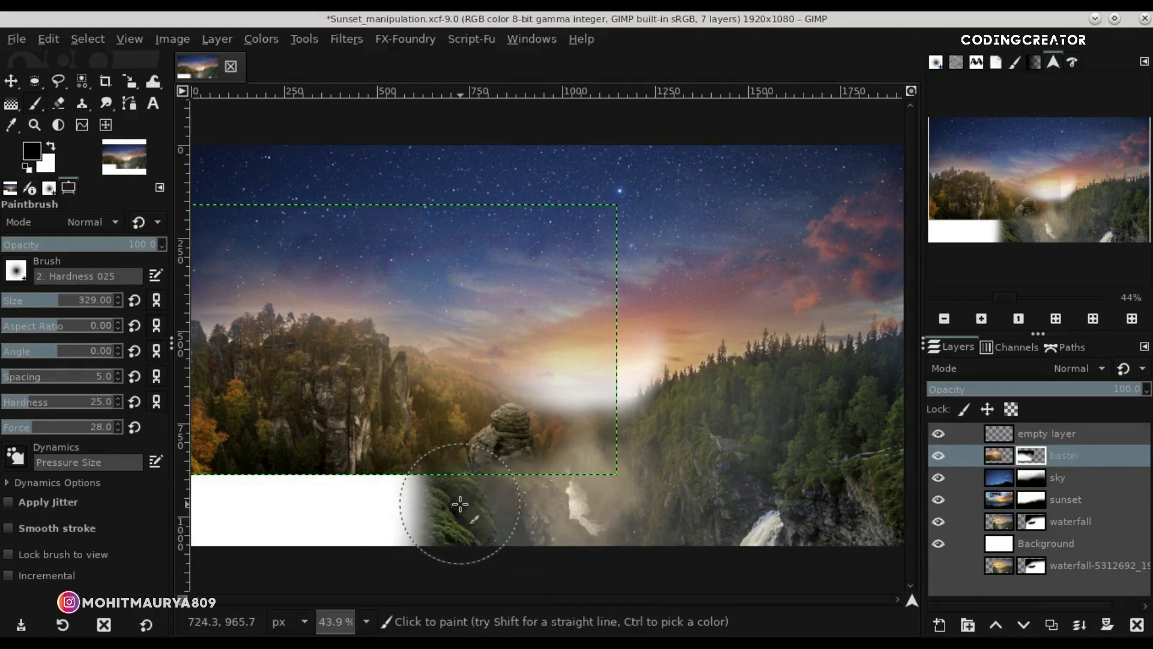
pyautogui.moveTo(475, 503); pyautogui.dragTo(535, 490)
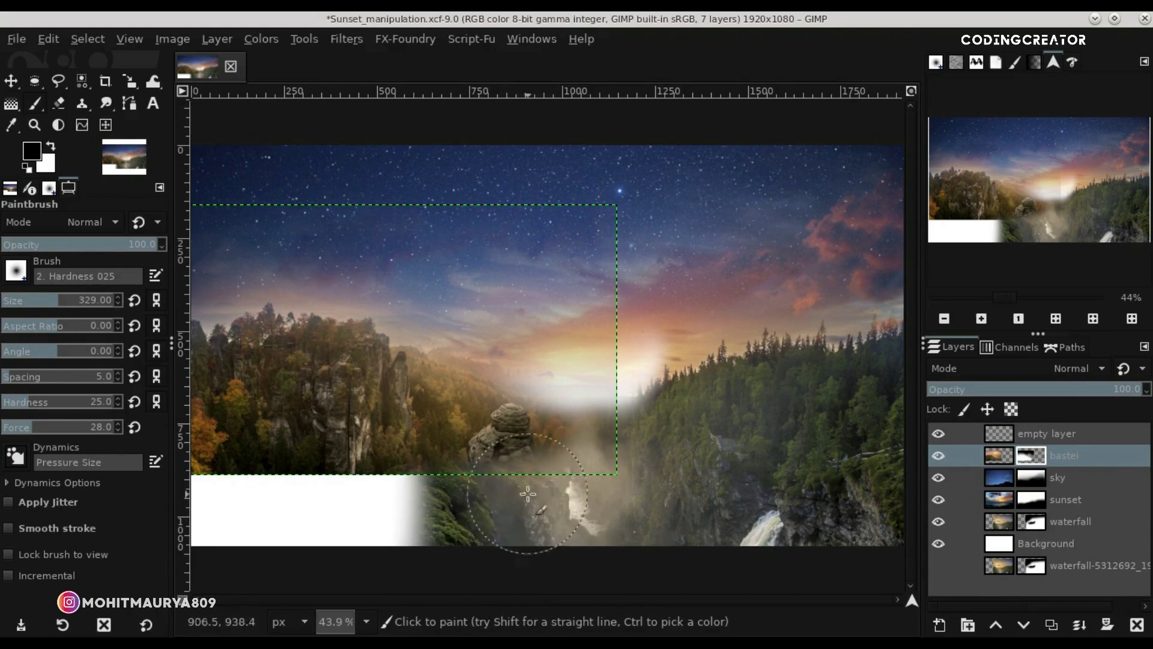
pyautogui.click(1021, 433)
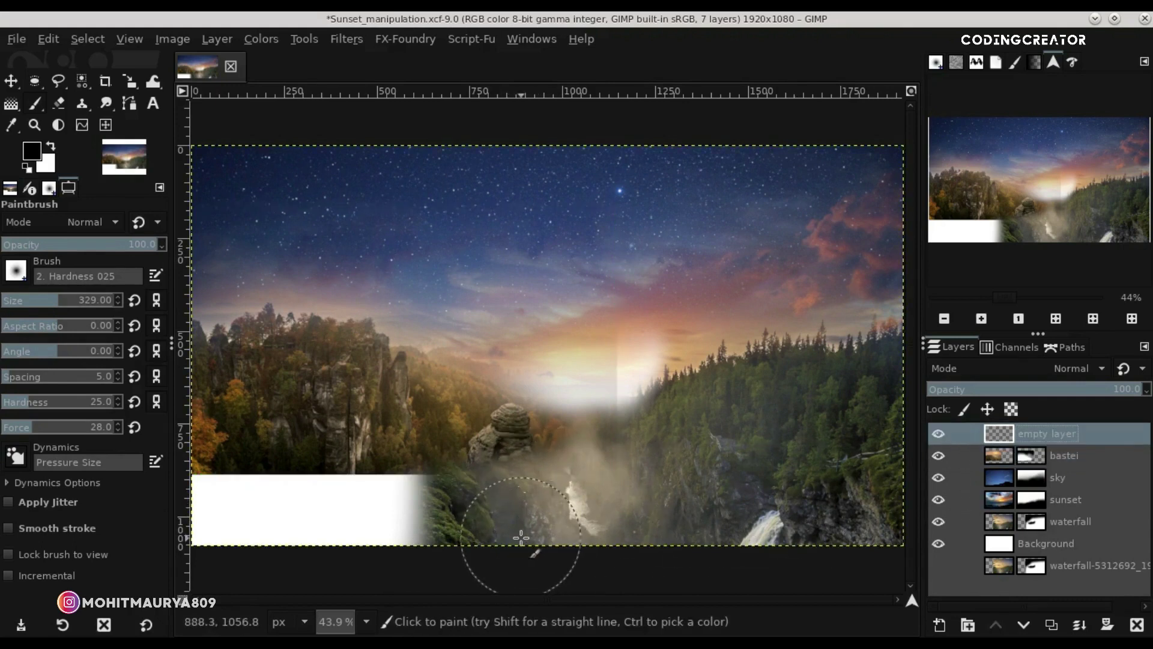
pyautogui.click(937, 455)
pyautogui.click(940, 455)
# Soften the bastei cliffs around the sunset glow, compare with bastei hidden, and leave the empty layer active.
pyautogui.click(1045, 455)
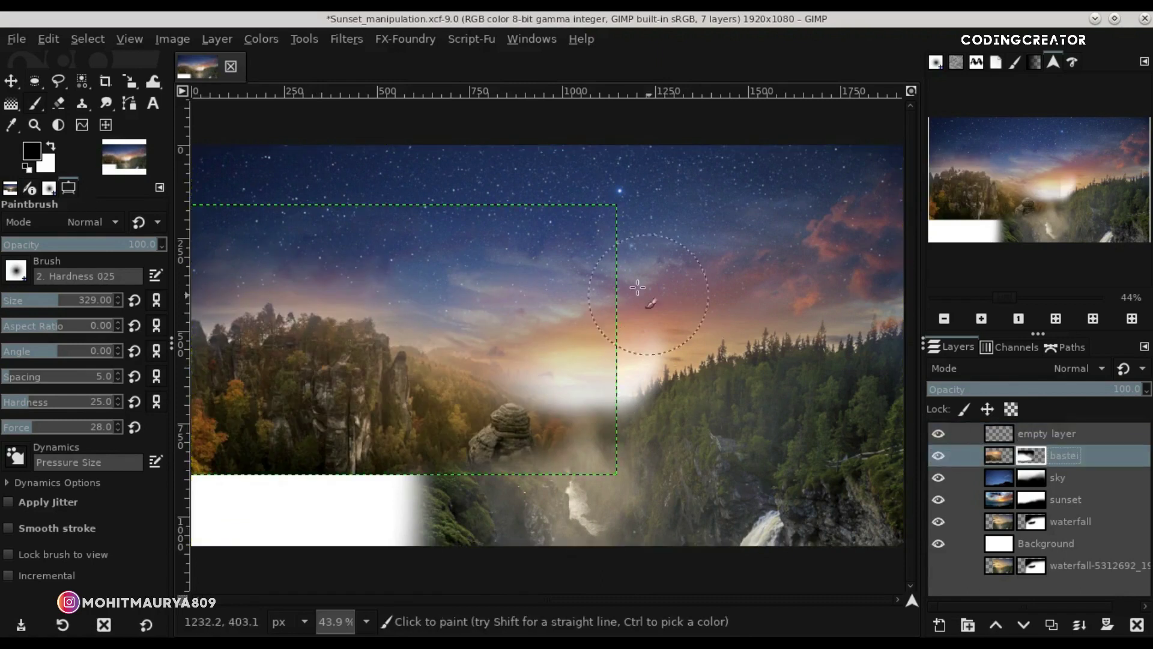
pyautogui.moveTo(578, 359); pyautogui.dragTo(579, 373)
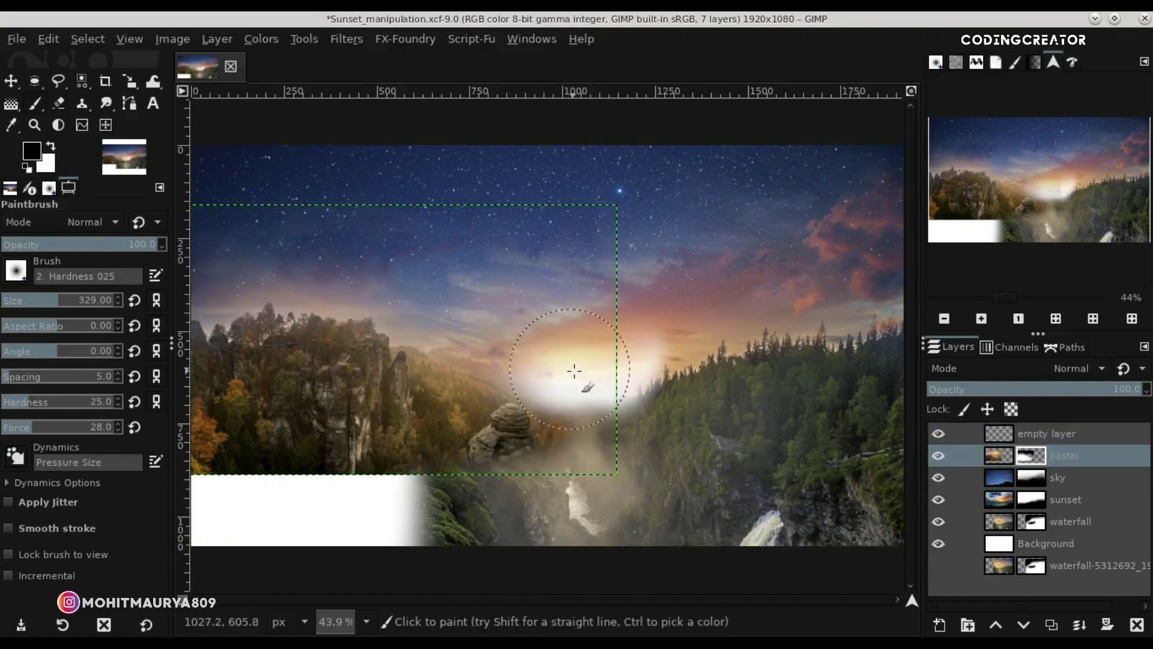
pyautogui.click(997, 480)
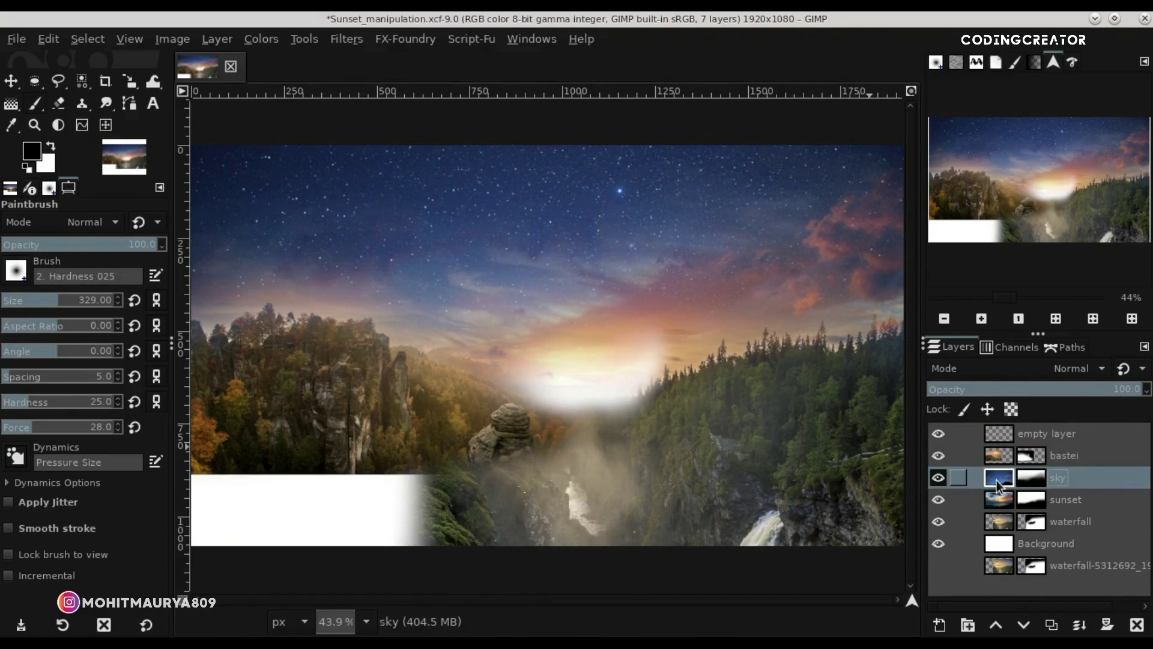
pyautogui.click(938, 455)
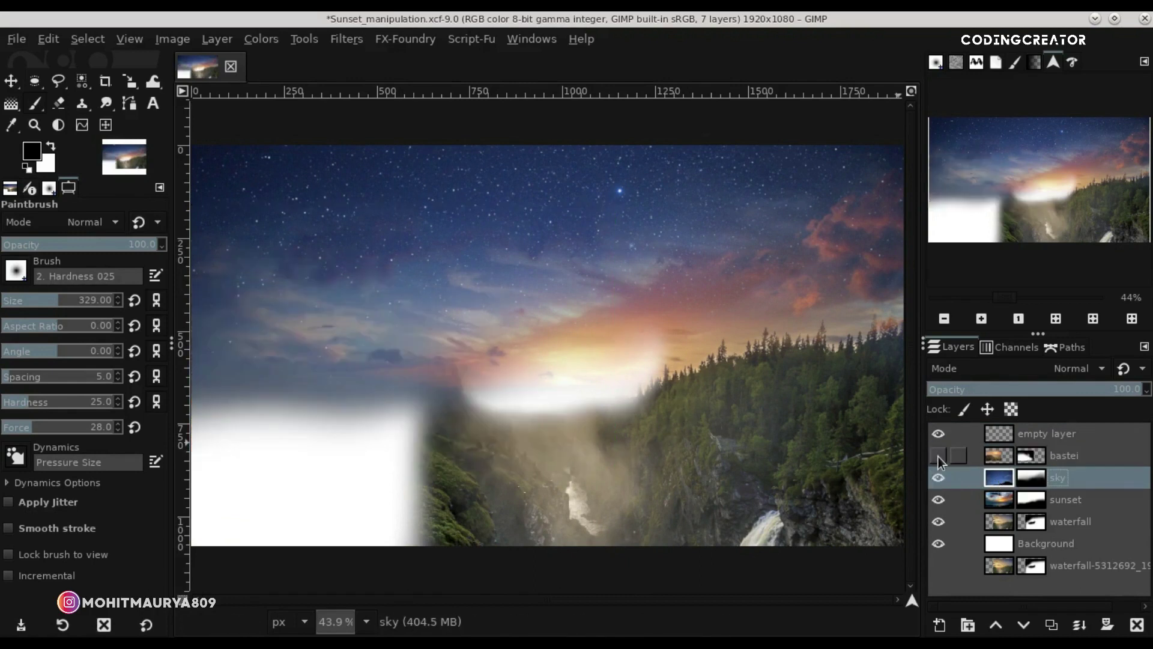
pyautogui.click(939, 456)
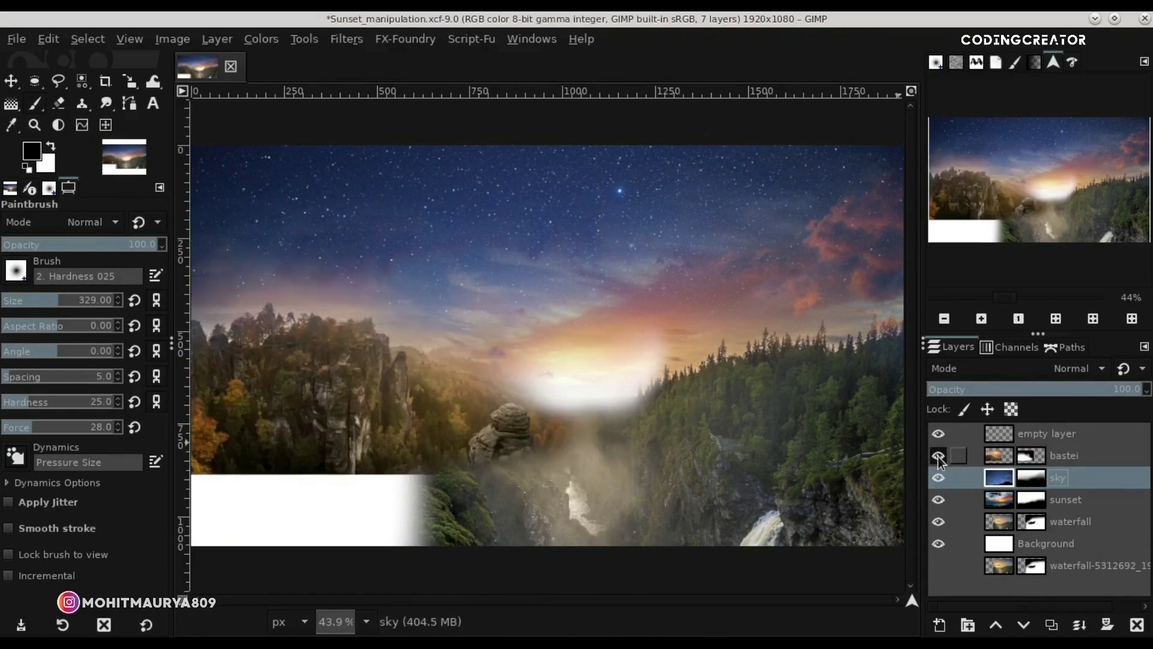
pyautogui.click(938, 456)
pyautogui.click(986, 437)
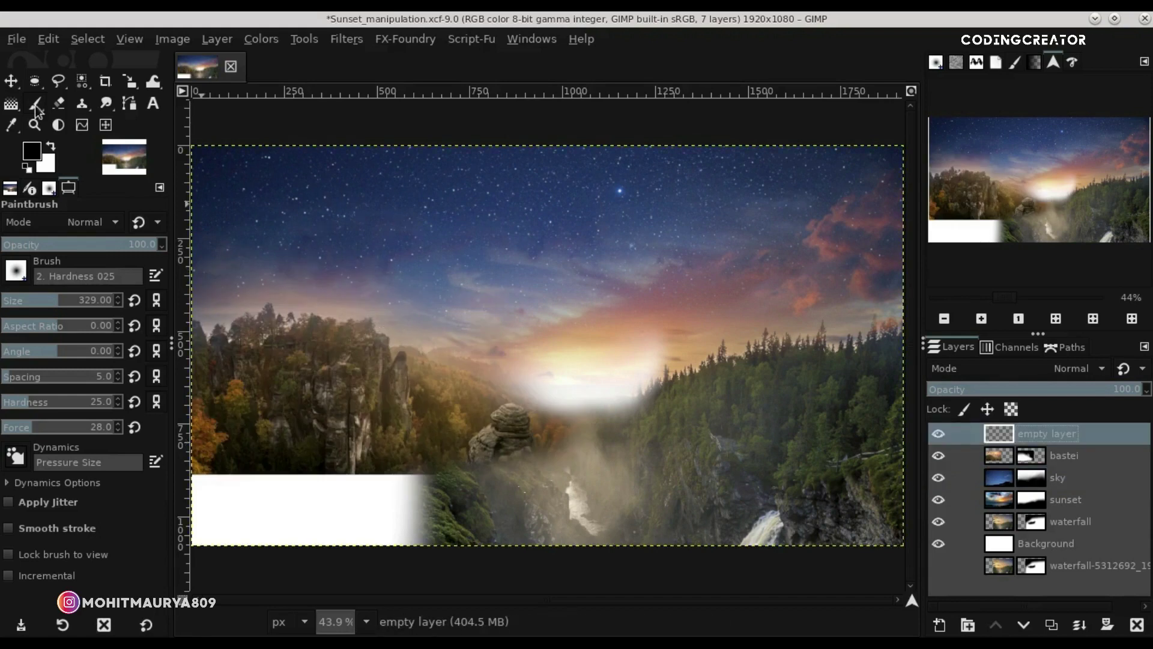
pyautogui.click(10, 83)
# Save the composition and import huangshan-4345385_1920.jpg as a new top layer.
pyautogui.hotkey('ctrl', 's')
pyautogui.click(18, 39)
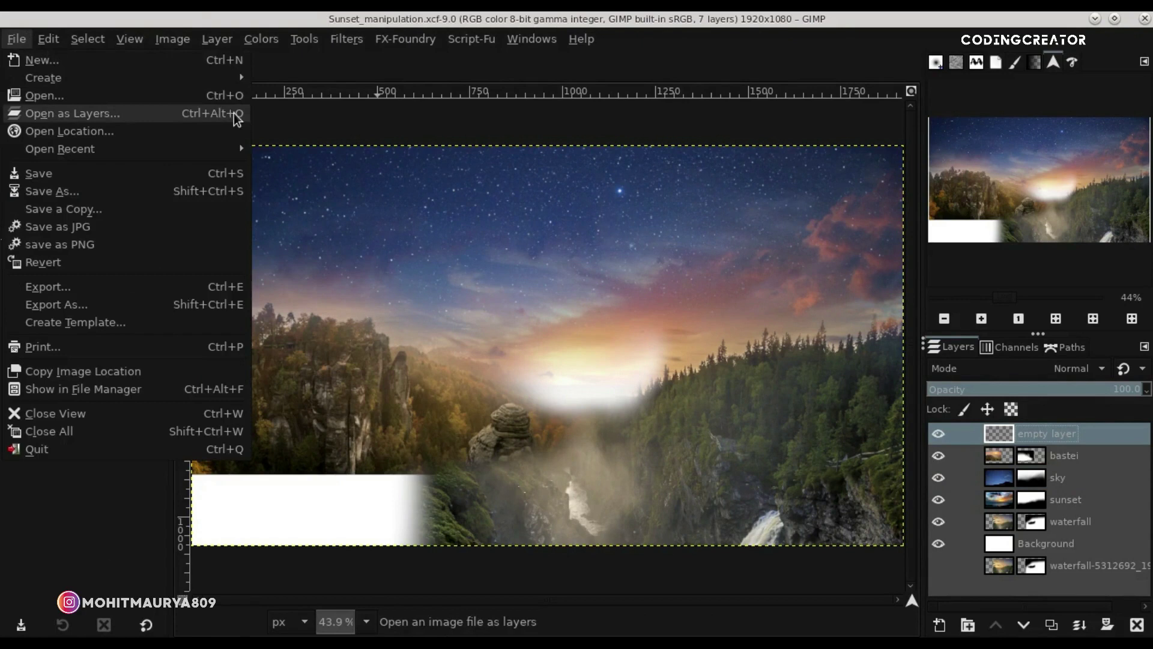
pyautogui.click(236, 118)
pyautogui.click(282, 307)
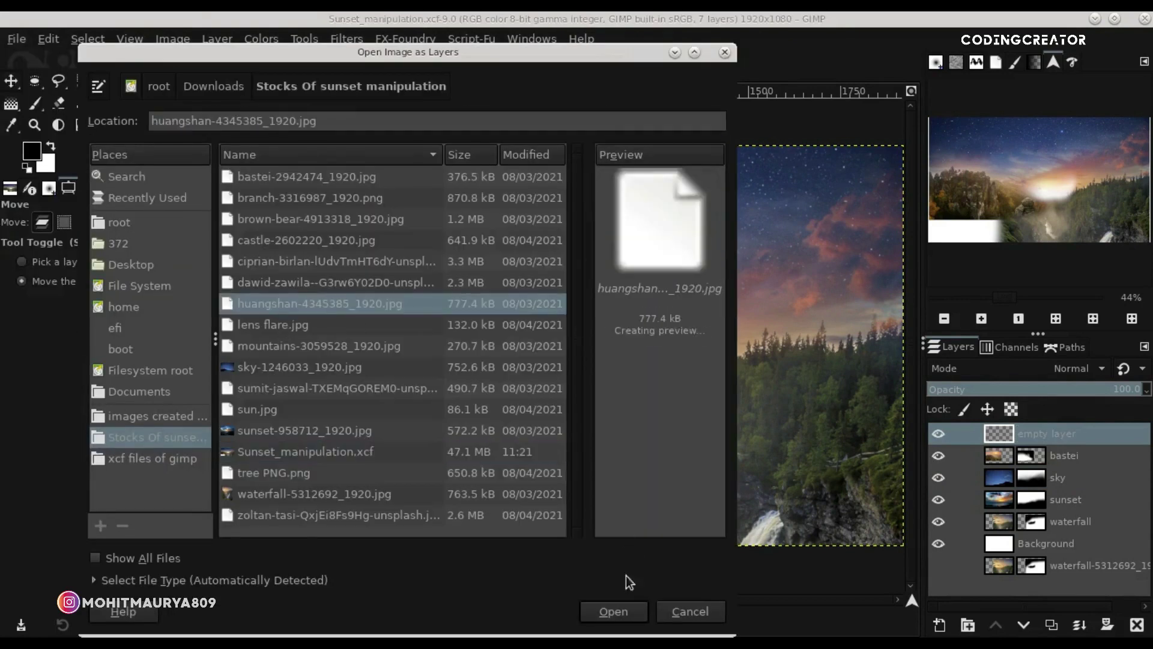
pyautogui.click(626, 603)
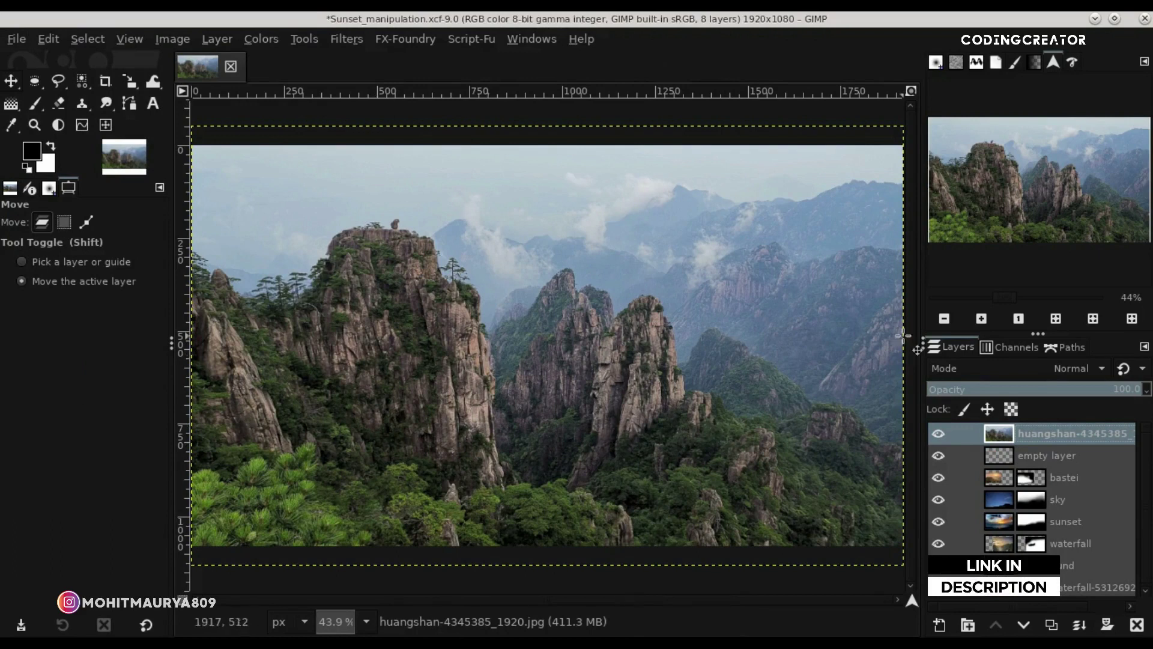
pyautogui.click(945, 319)
pyautogui.click(945, 319)
# Scale the huangshan layer down to about 1523 pixels wide.
pyautogui.click(144, 84)
pyautogui.hotkey('shift', 's')
pyautogui.click(487, 339)
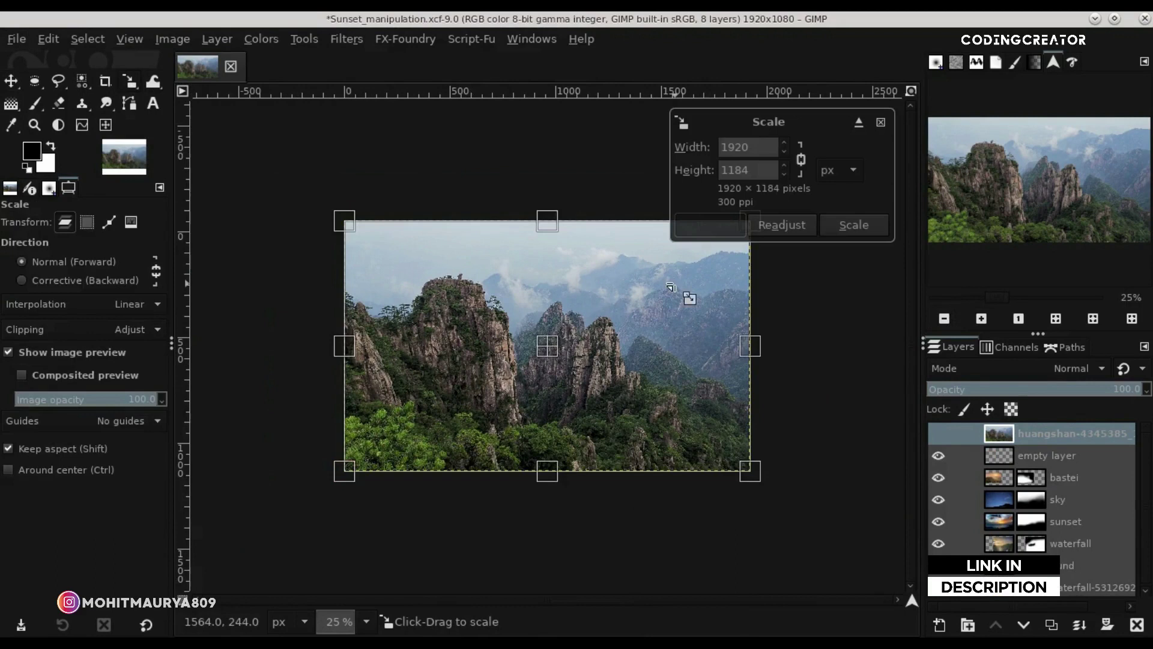
pyautogui.moveTo(671, 287); pyautogui.dragTo(586, 340)
pyautogui.moveTo(511, 398); pyautogui.dragTo(507, 390)
pyautogui.click(848, 233)
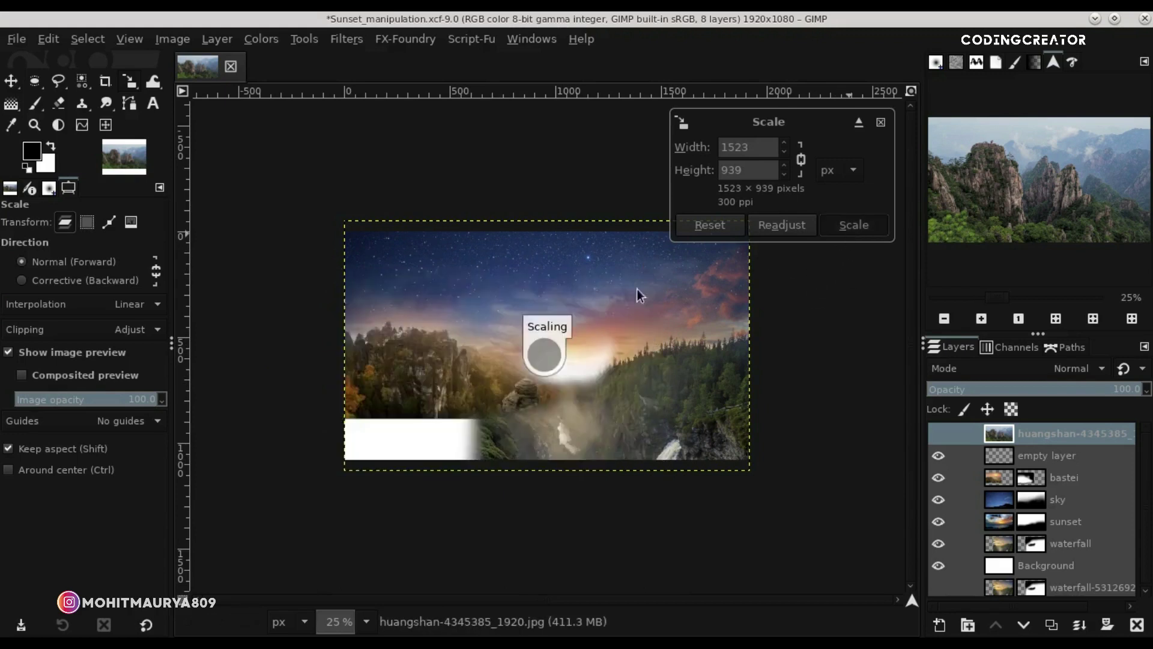
# Move the mountain layer to the left edge and shrink it further to about 1493×921.
pyautogui.click(6, 85)
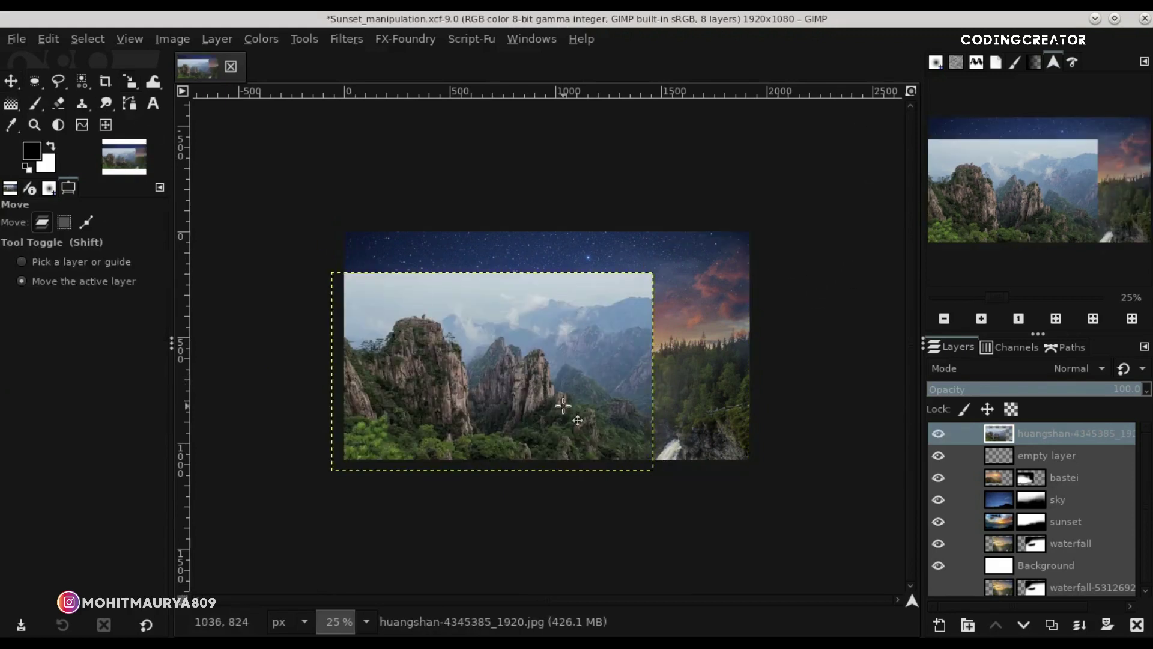
pyautogui.click(911, 92)
pyautogui.moveTo(492, 451); pyautogui.dragTo(442, 451)
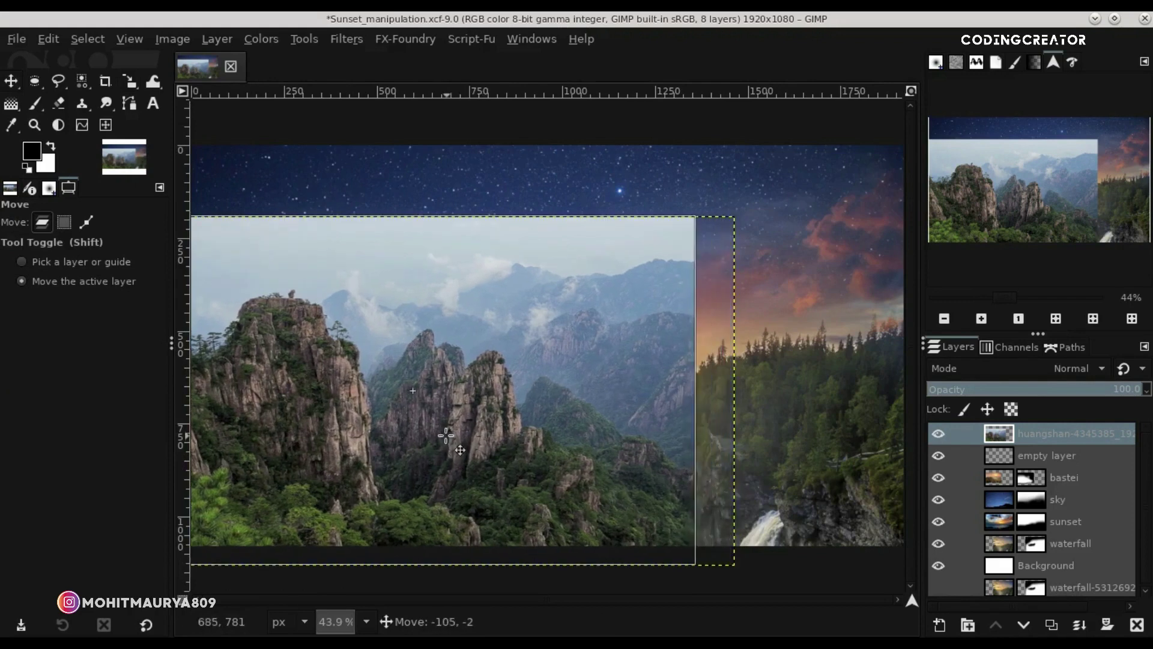
pyautogui.click(942, 320)
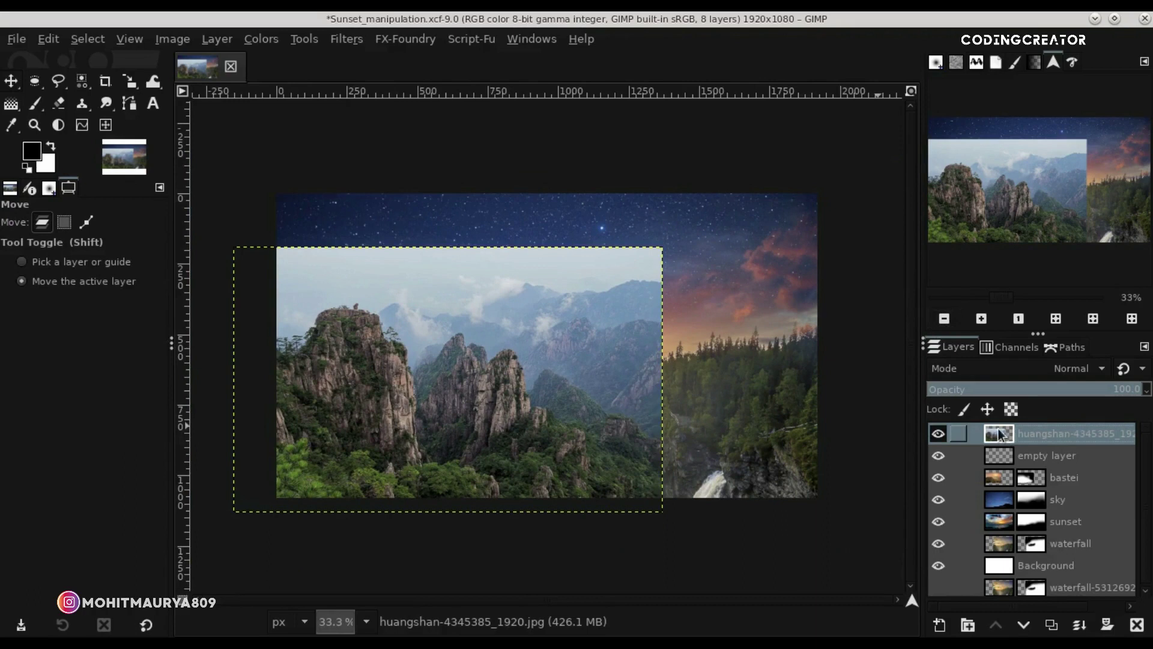
pyautogui.click(136, 86)
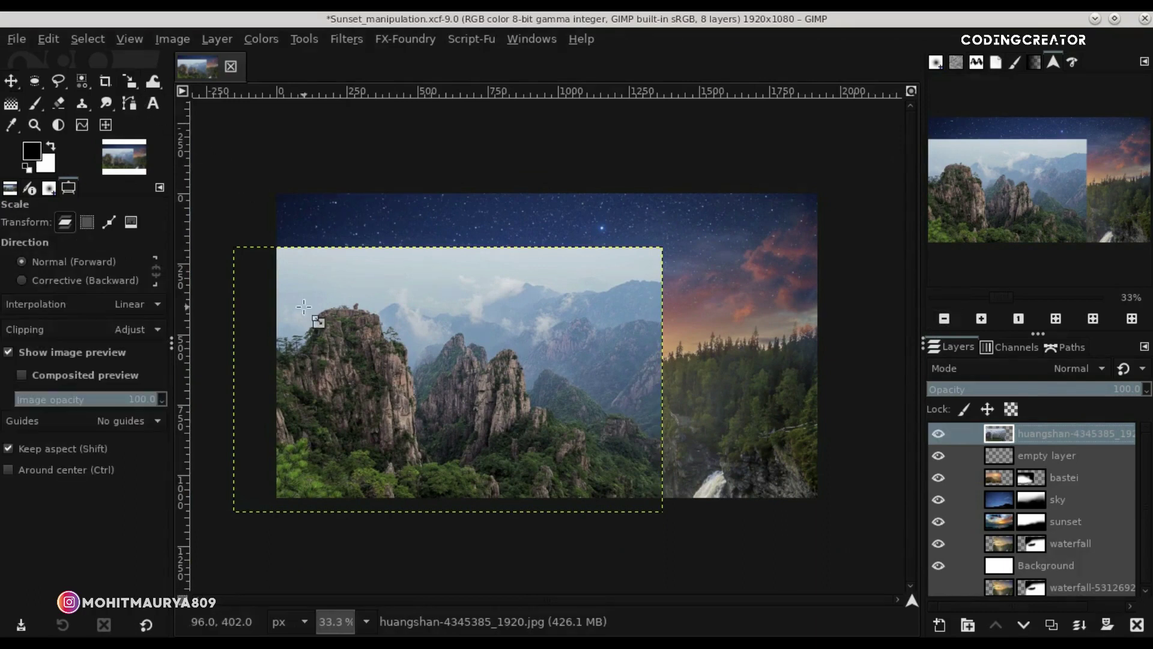
pyautogui.click(409, 373)
pyautogui.moveTo(605, 297); pyautogui.dragTo(600, 296)
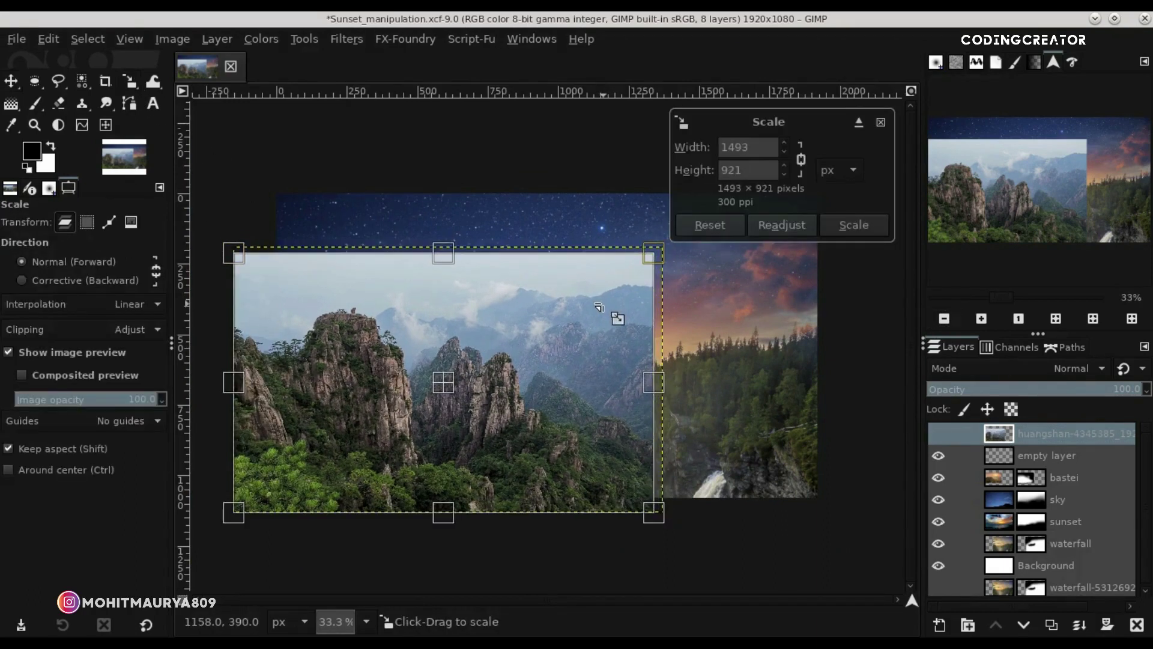
pyautogui.click(856, 226)
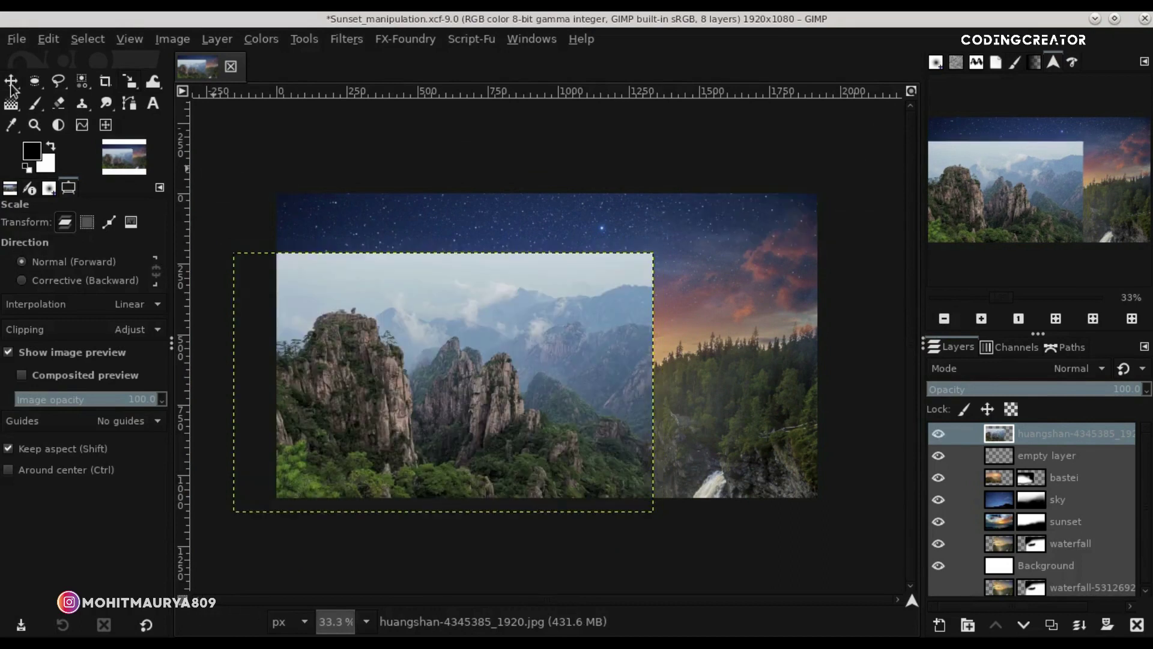
pyautogui.click(11, 81)
pyautogui.moveTo(424, 407); pyautogui.dragTo(417, 408)
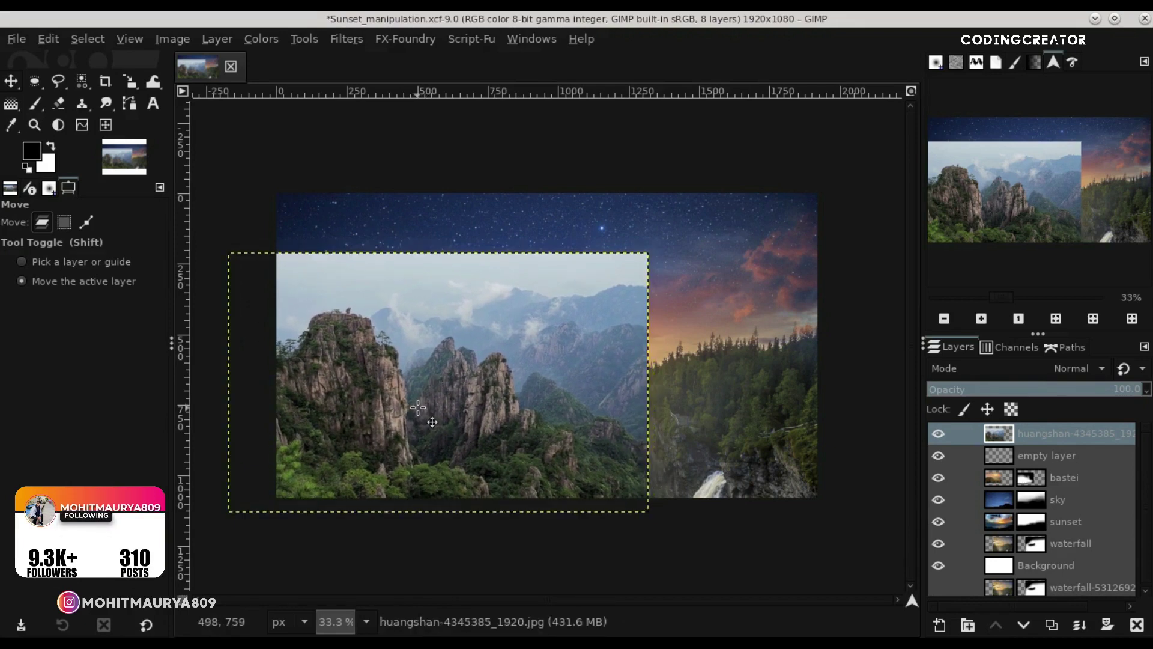
# Put the empty layer above the mountain layer, rename it 'rock', and undo an accidental merge down.
pyautogui.moveTo(1014, 458); pyautogui.dragTo(1010, 432)
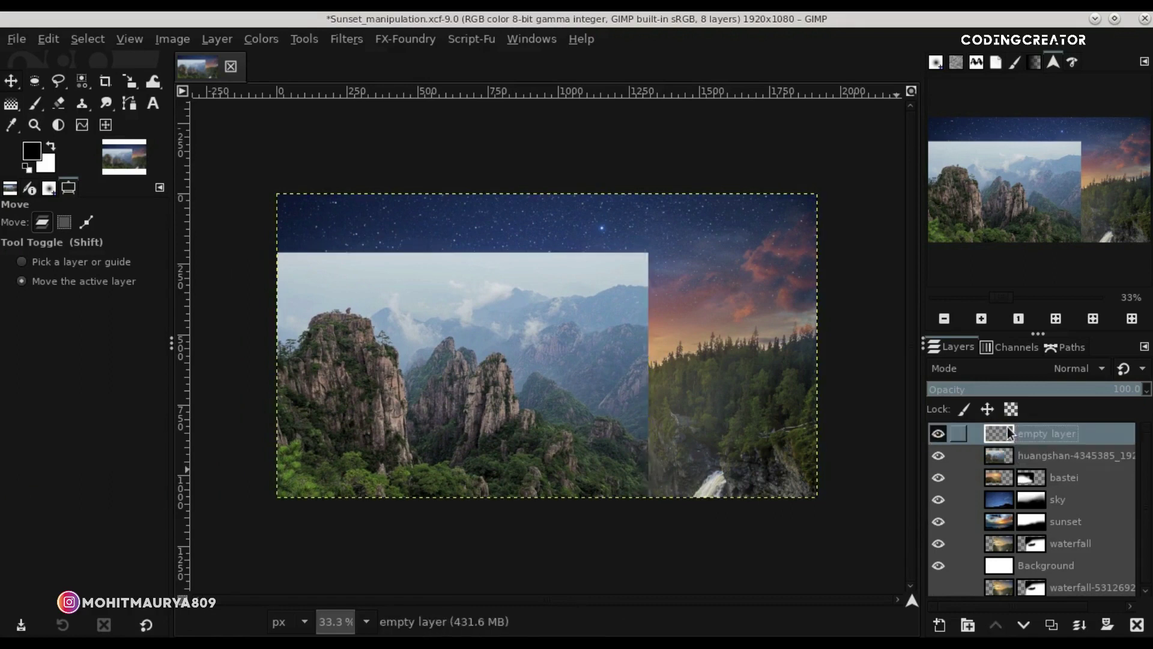
pyautogui.click(1035, 460)
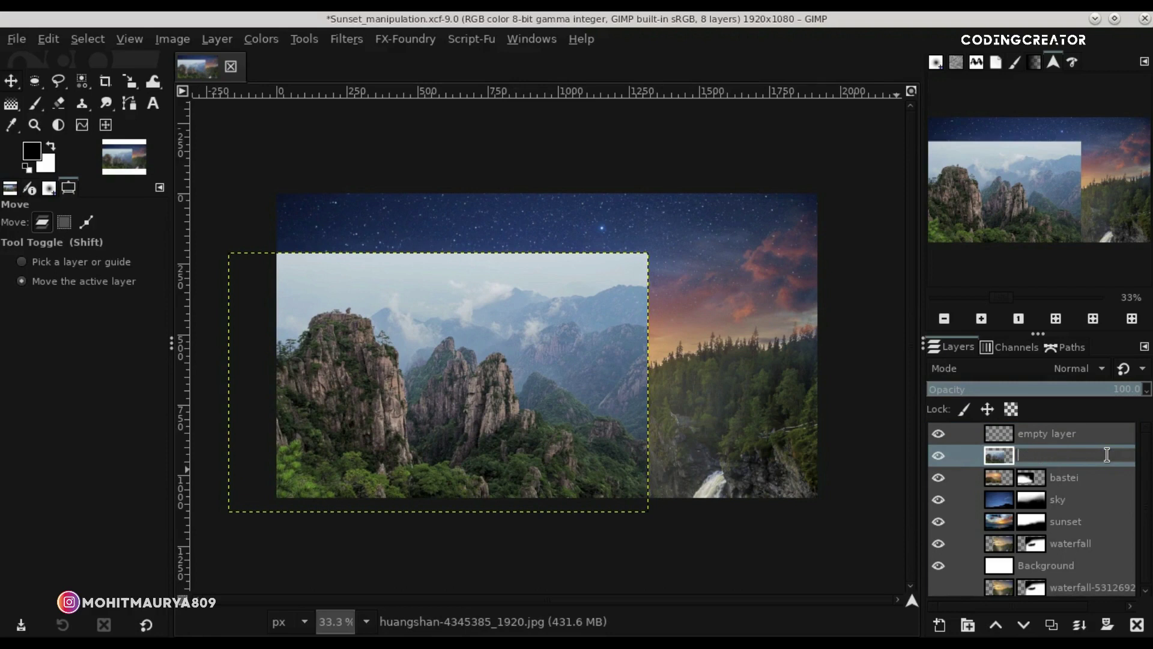
pyautogui.write('rock')
pyautogui.press('Return')
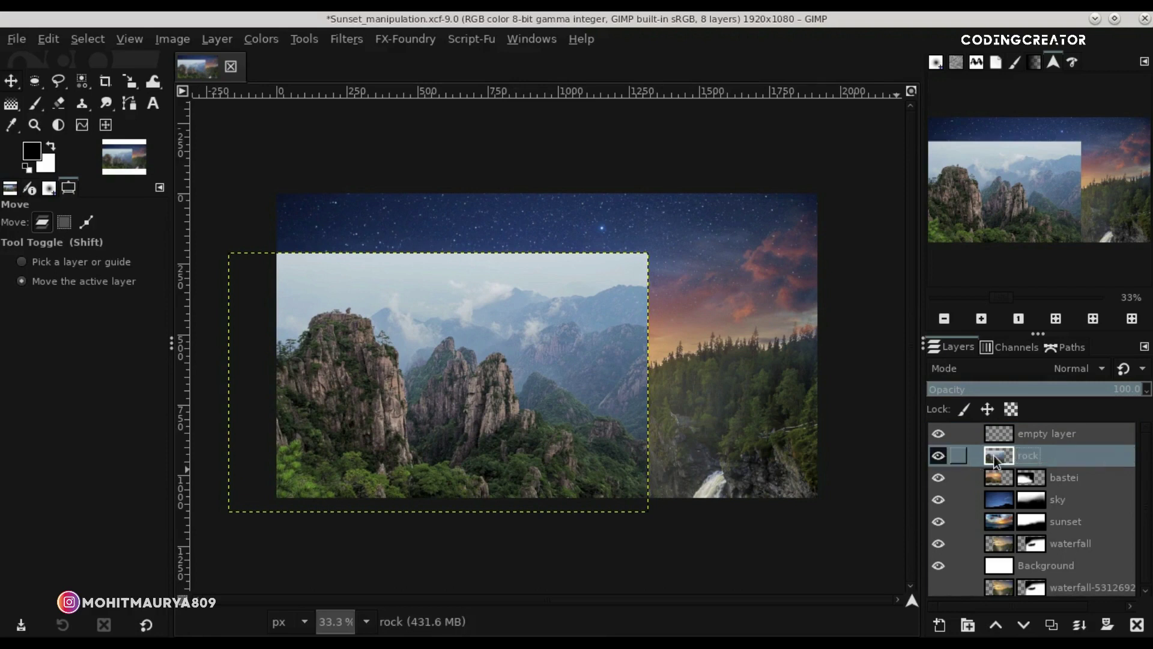
pyautogui.click(1107, 627)
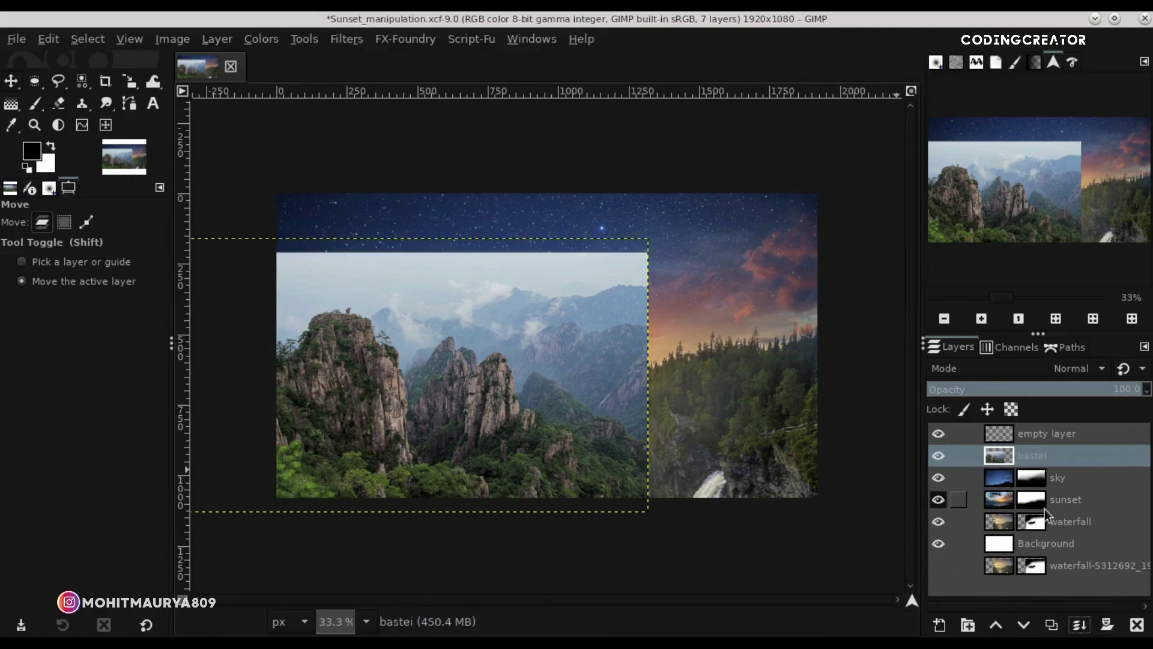
pyautogui.press('z')
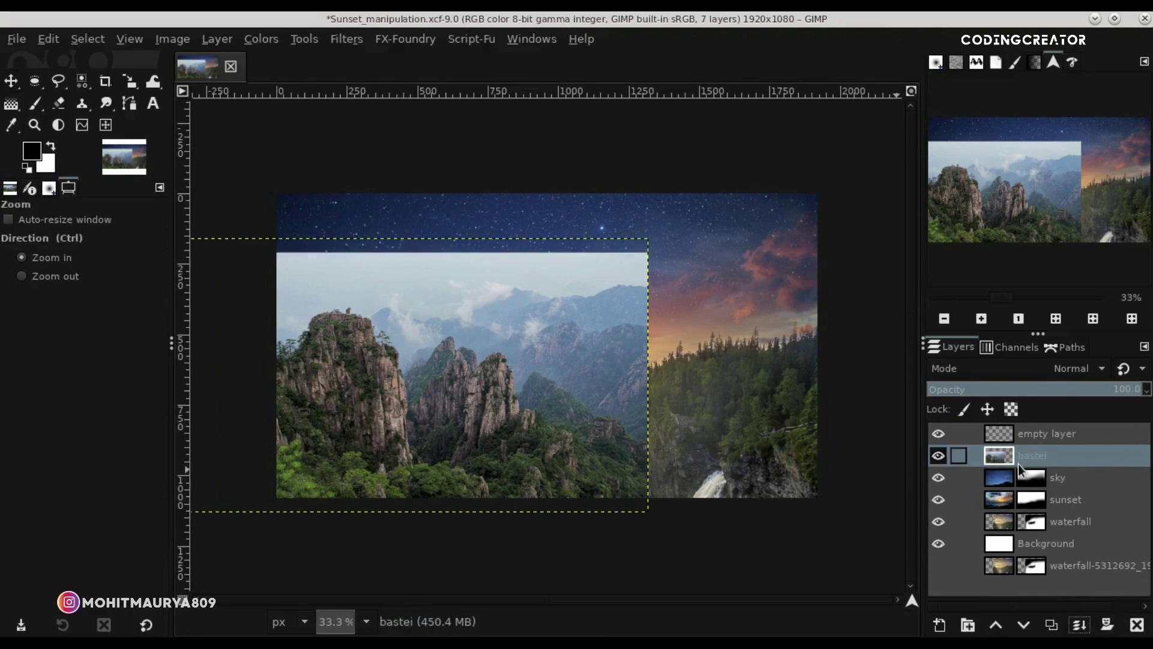
pyautogui.hotkey('ctrl', 'z')
# Give rock a white full-opacity mask and paint away its top in black.
pyautogui.click(1107, 625)
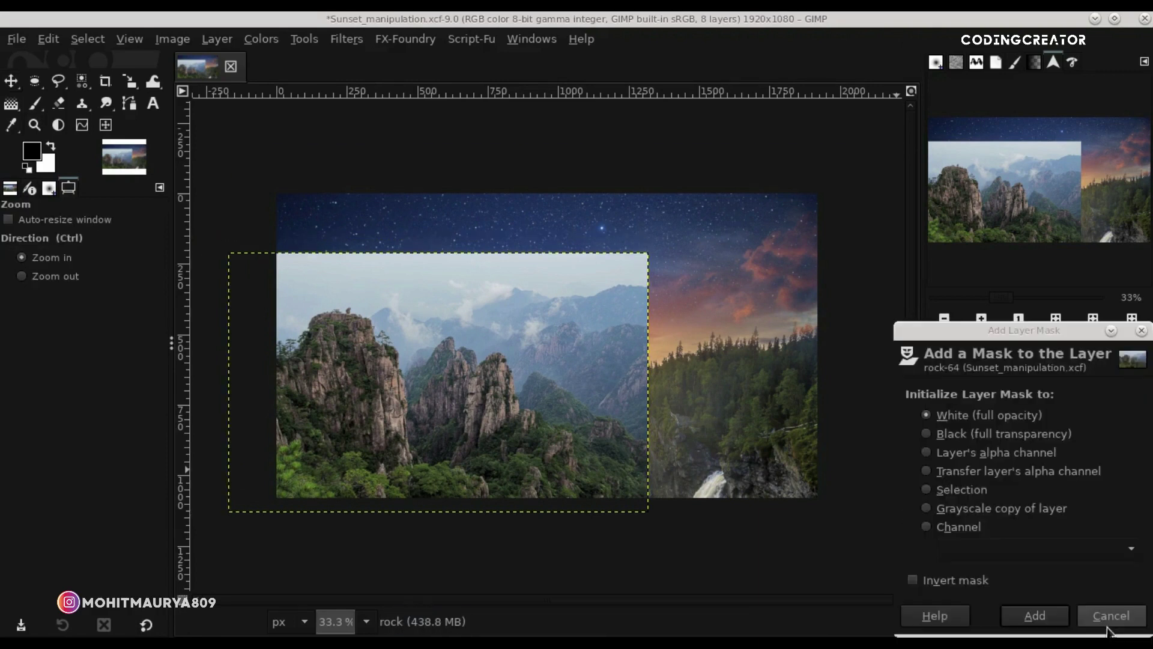
pyautogui.click(1034, 618)
pyautogui.click(1053, 471)
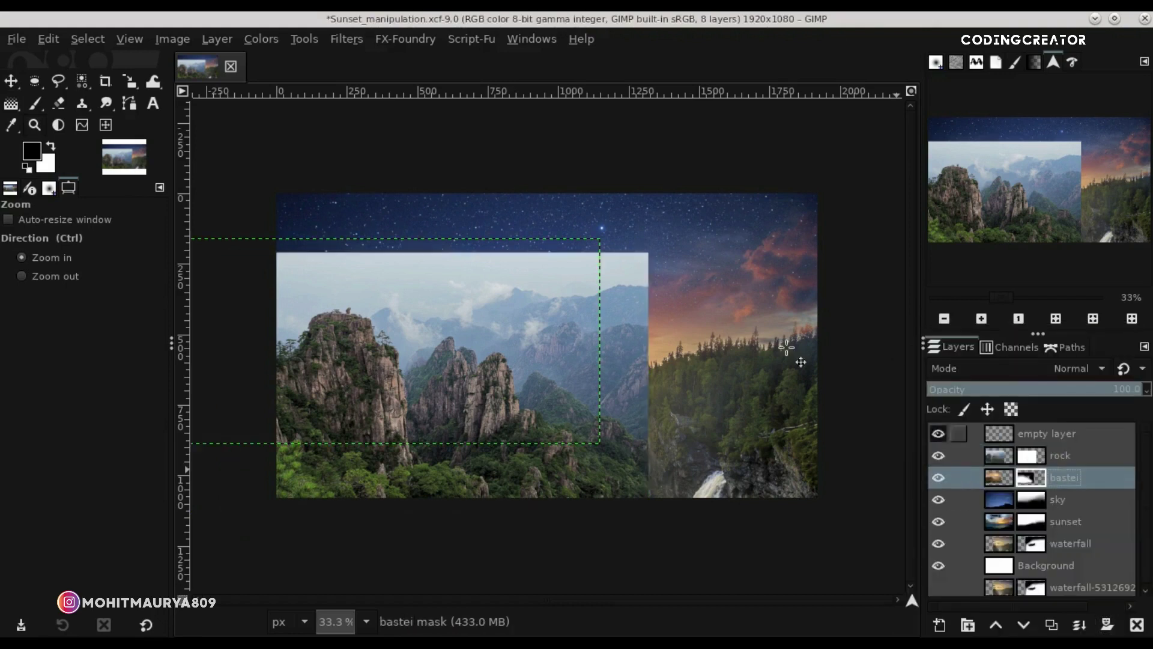
pyautogui.click(5, 80)
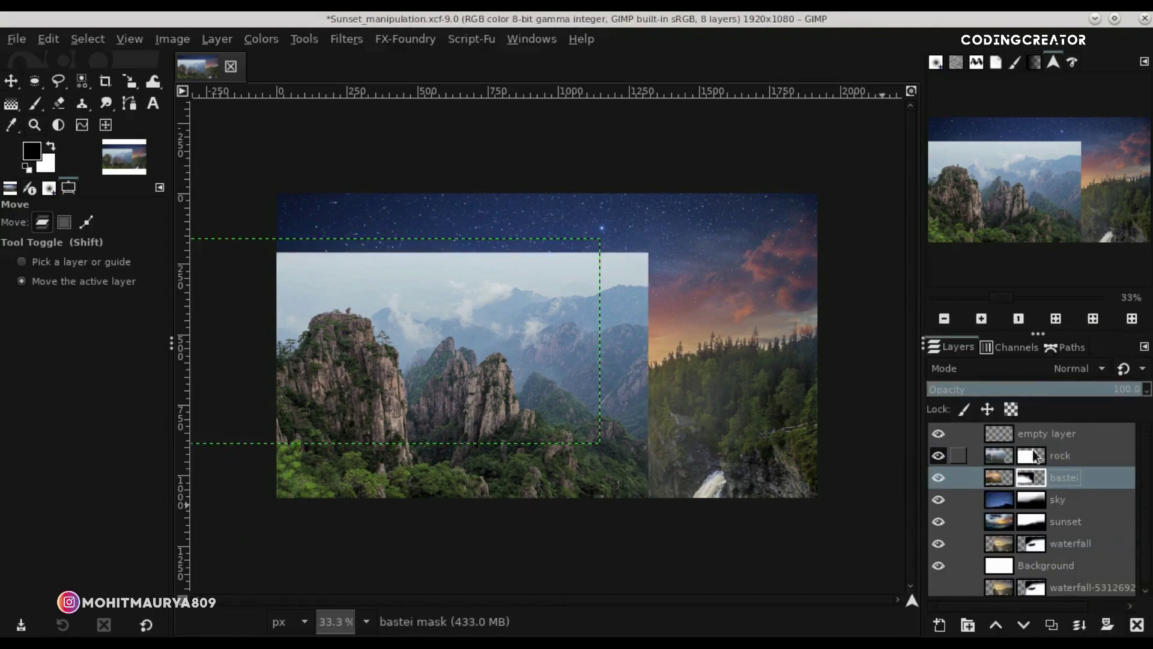
pyautogui.click(1034, 457)
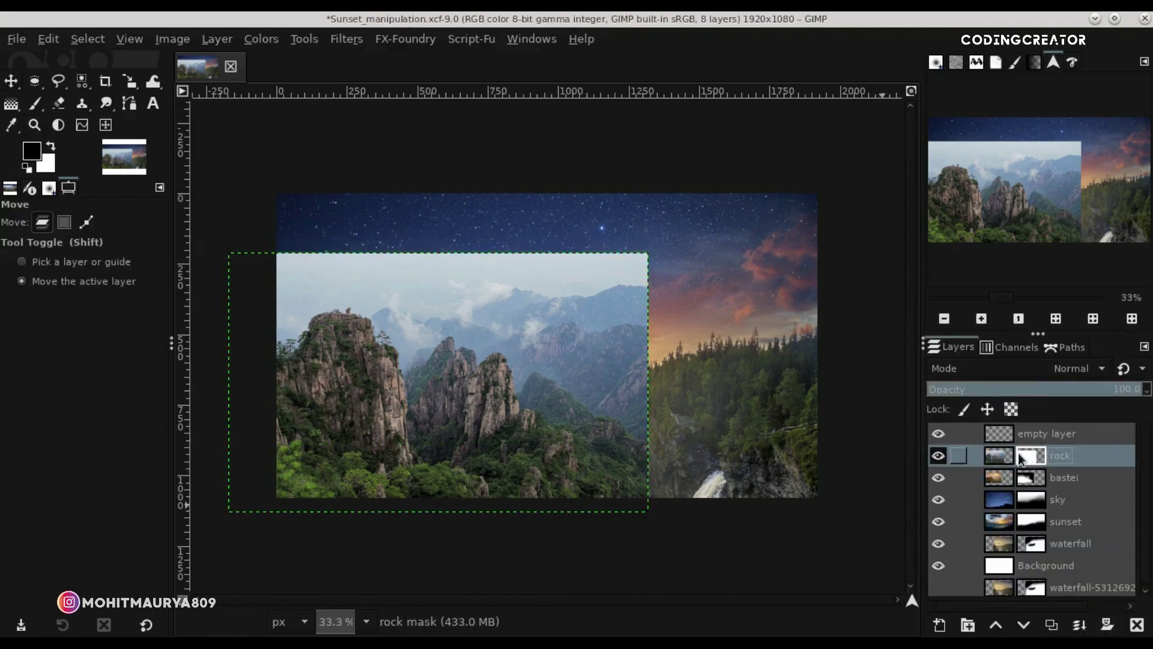
pyautogui.click(40, 103)
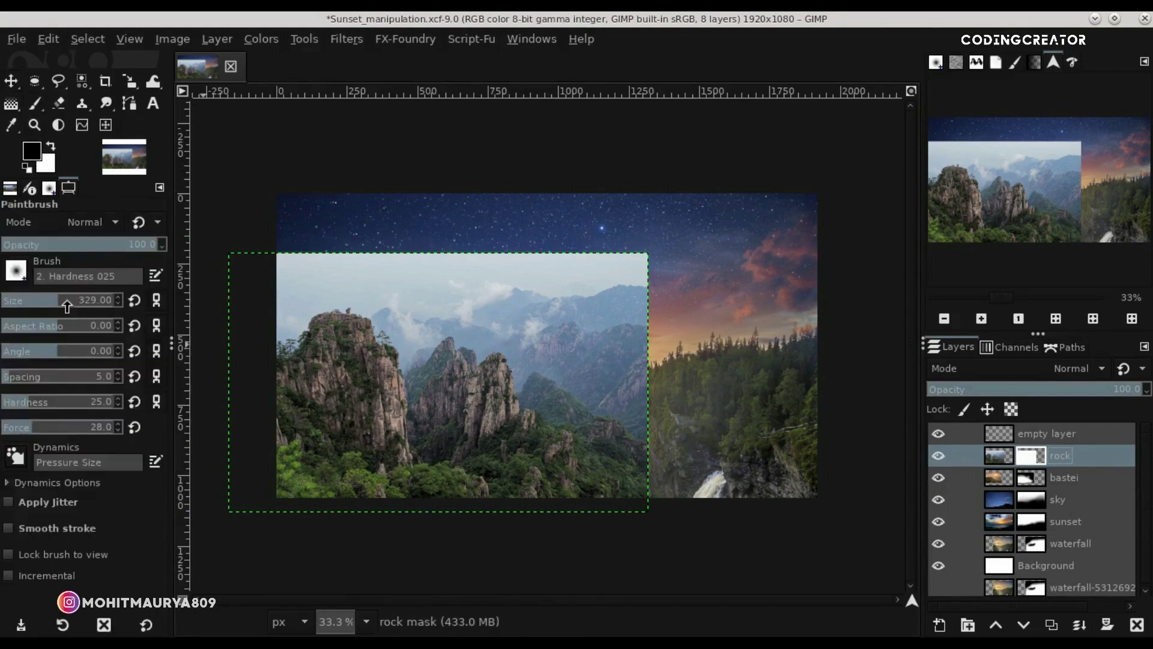
pyautogui.moveTo(309, 273)
pyautogui.mouseDown()
pyautogui.moveTo(580, 285)
pyautogui.moveTo(303, 296)
pyautogui.moveTo(492, 353)
pyautogui.moveTo(574, 395)
pyautogui.moveTo(504, 348)
pyautogui.moveTo(473, 356)
pyautogui.moveTo(566, 412)
pyautogui.moveTo(625, 497)
pyautogui.moveTo(587, 540)
pyautogui.mouseUp()
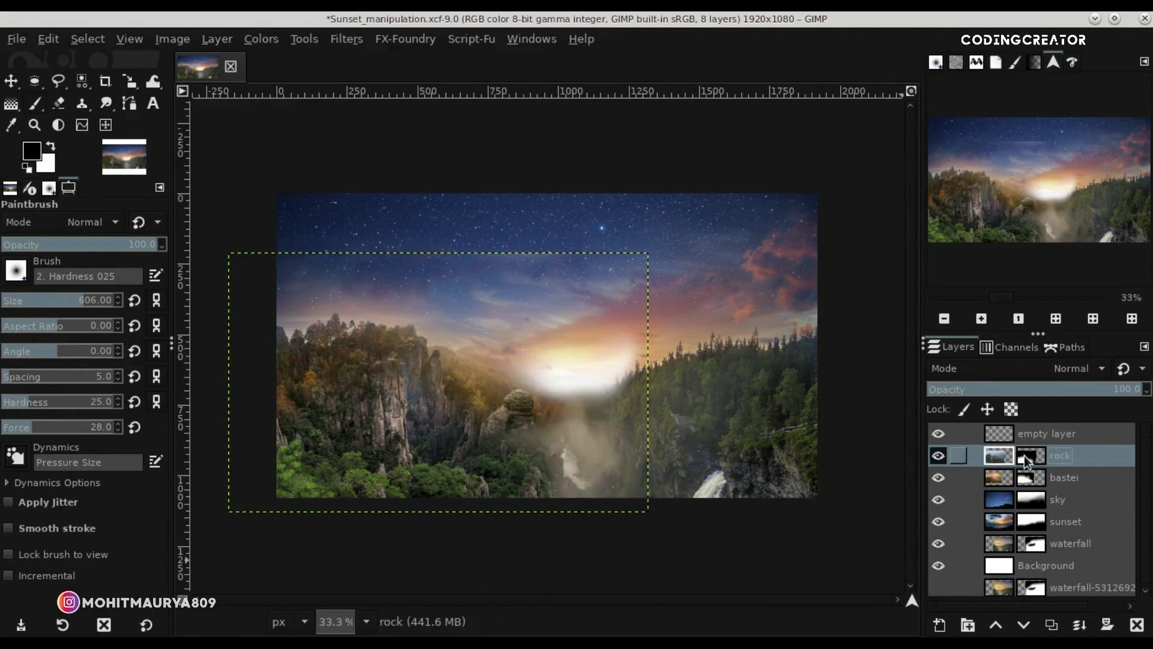
# At brush size 450, paint the rock mask over the centre gorge to reveal the waterfall.
pyautogui.click(1000, 437)
pyautogui.click(1031, 456)
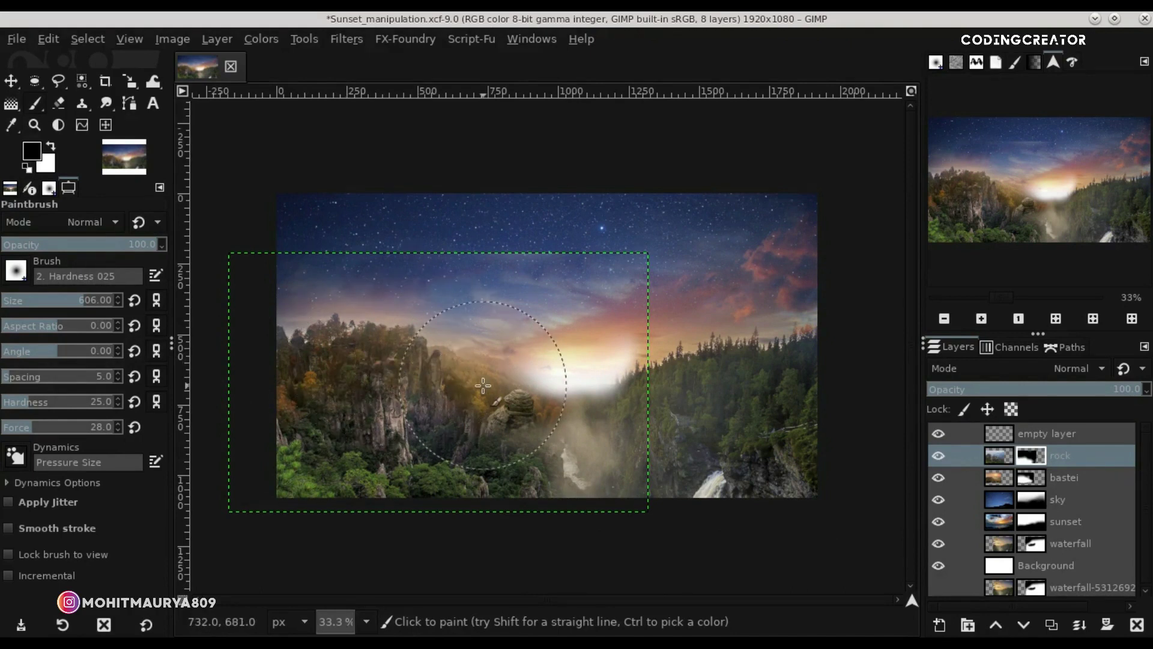
pyautogui.click(64, 300)
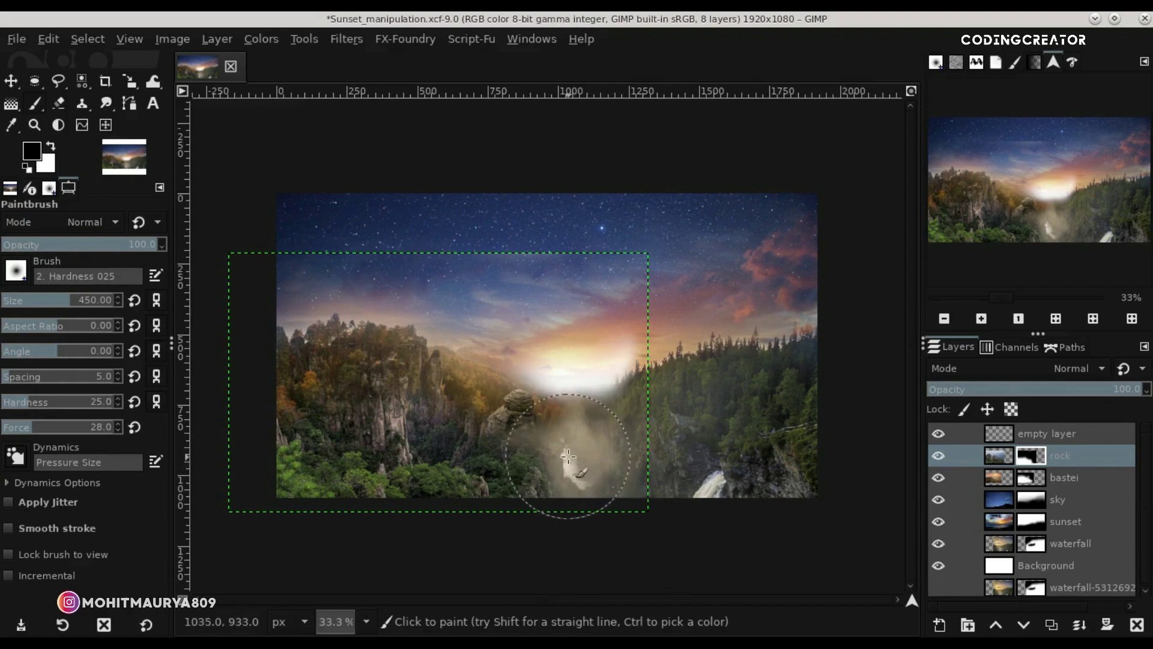
pyautogui.moveTo(568, 457); pyautogui.dragTo(555, 475)
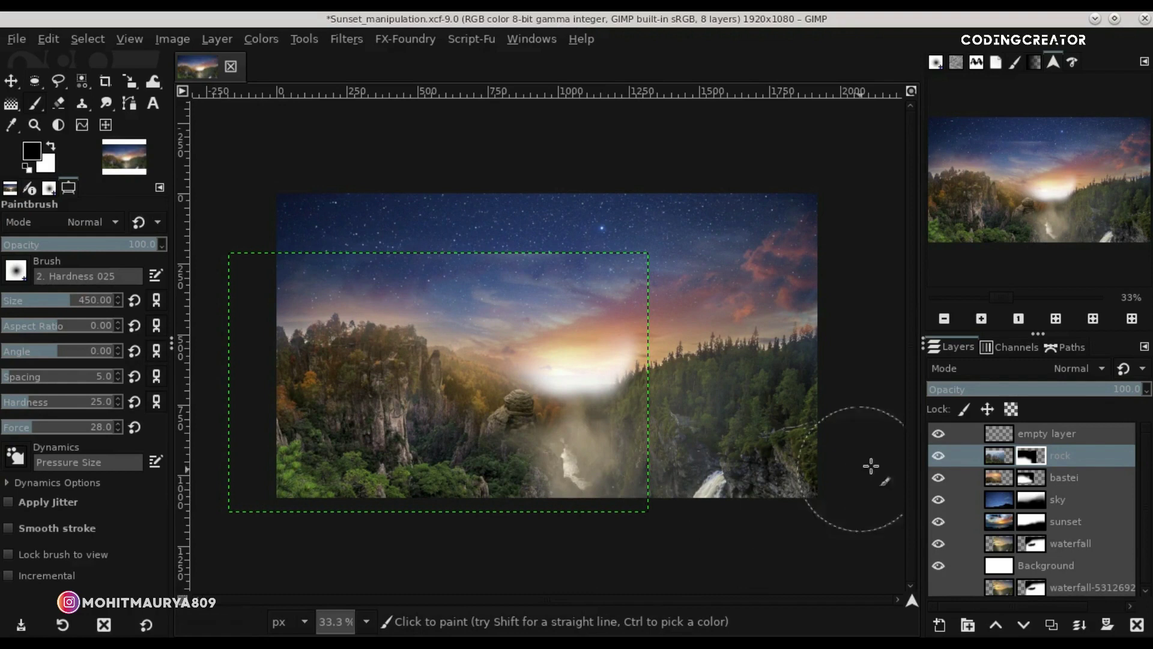
pyautogui.click(989, 436)
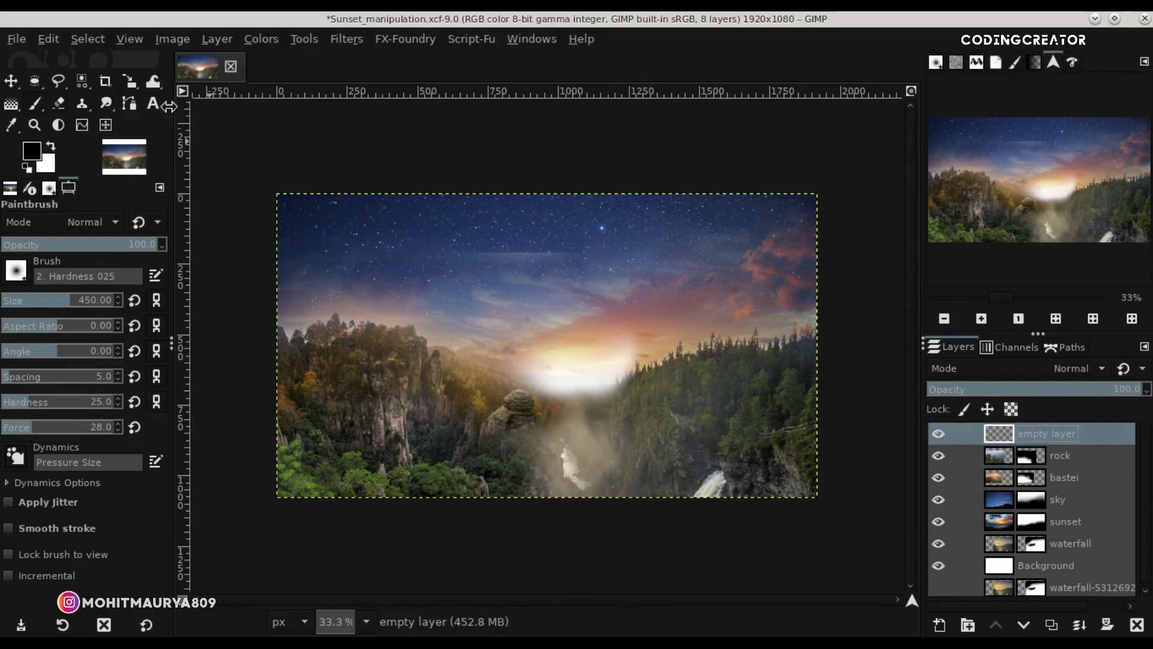
# Nudge the rock layer up by several pixels.
pyautogui.click(16, 85)
pyautogui.click(961, 455)
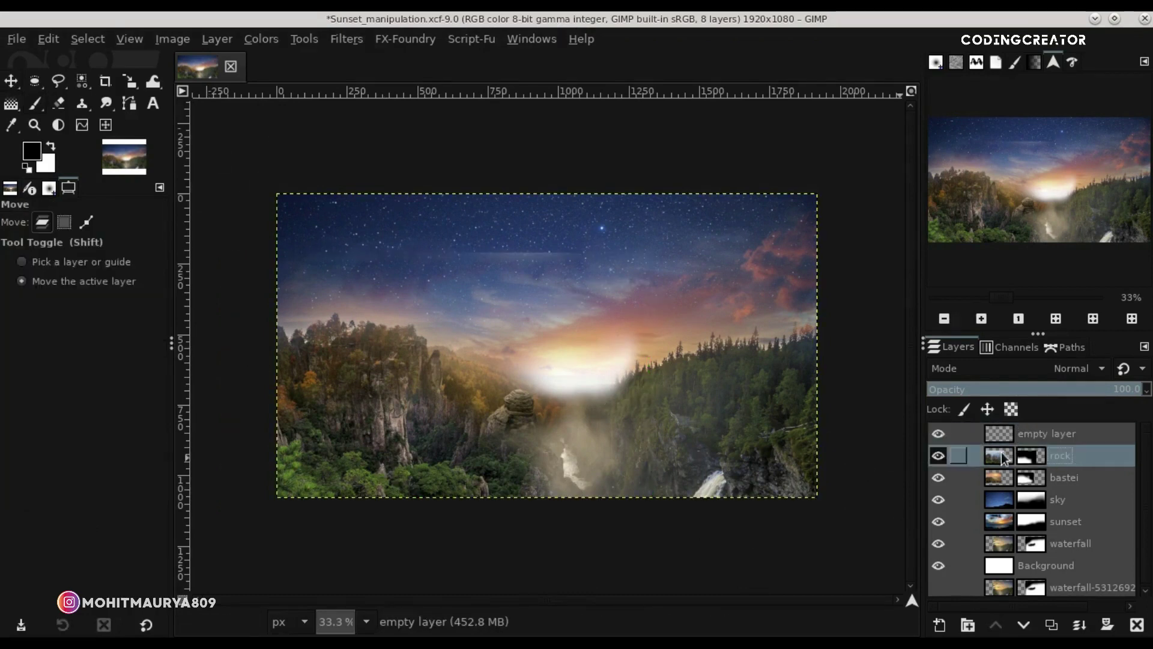
pyautogui.moveTo(360, 439); pyautogui.dragTo(359, 435)
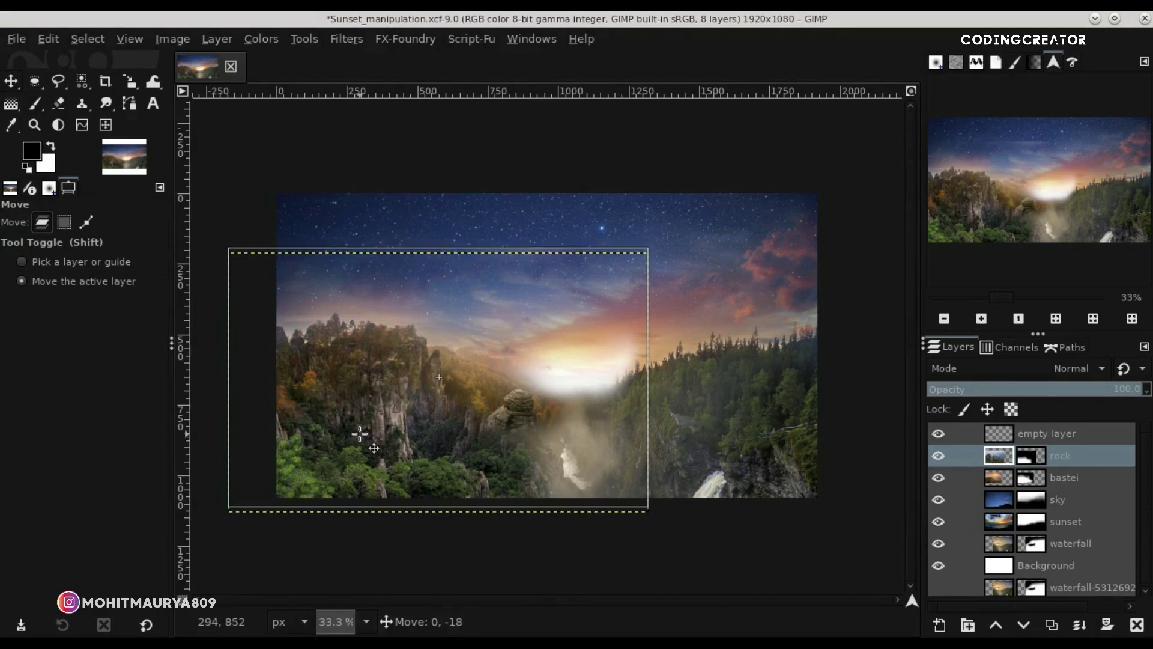
pyautogui.moveTo(360, 433); pyautogui.dragTo(360, 427)
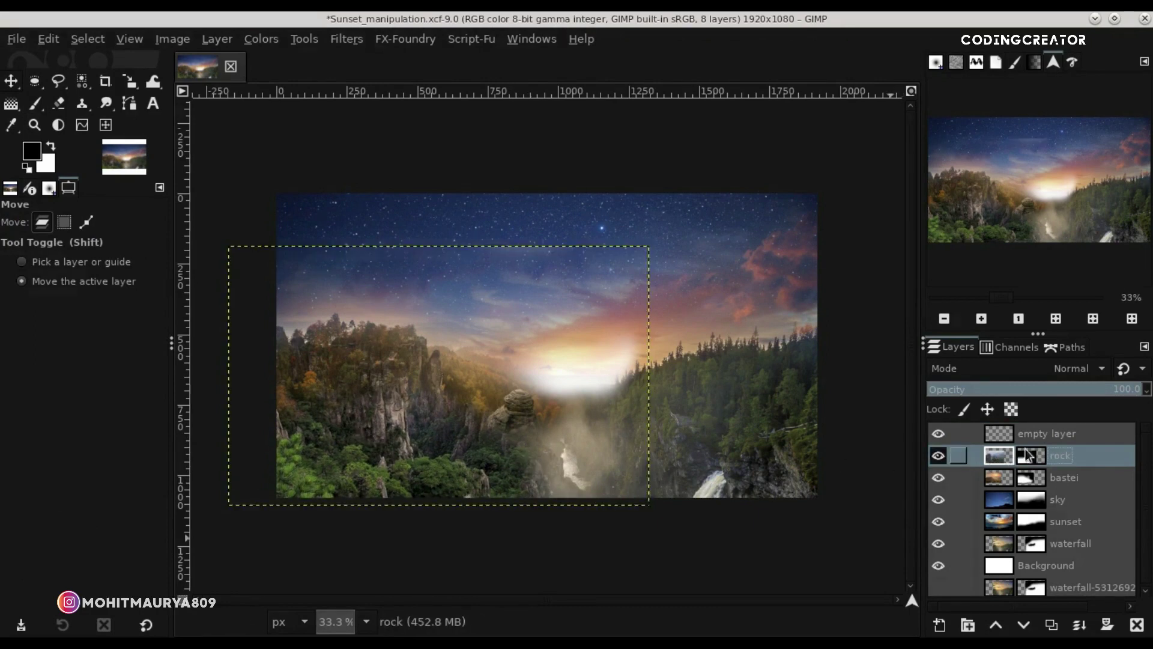
# Enlarge the paintbrush to about 600 and briefly hide the rock layer to compare.
pyautogui.click(33, 101)
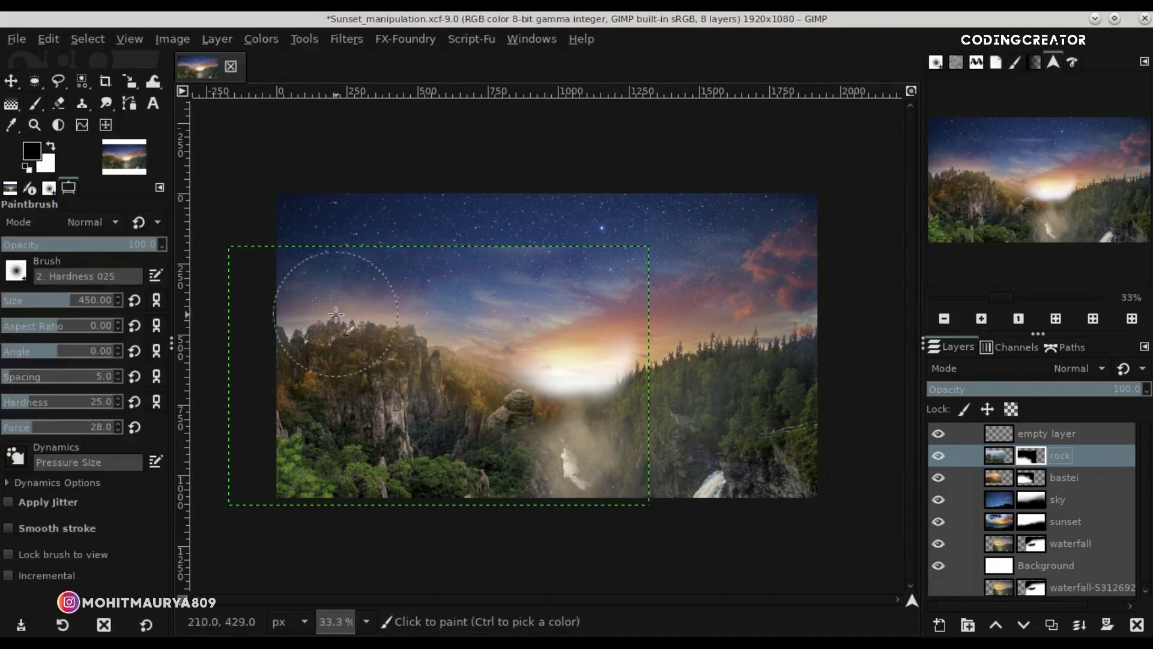
pyautogui.moveTo(77, 309); pyautogui.dragTo(87, 309)
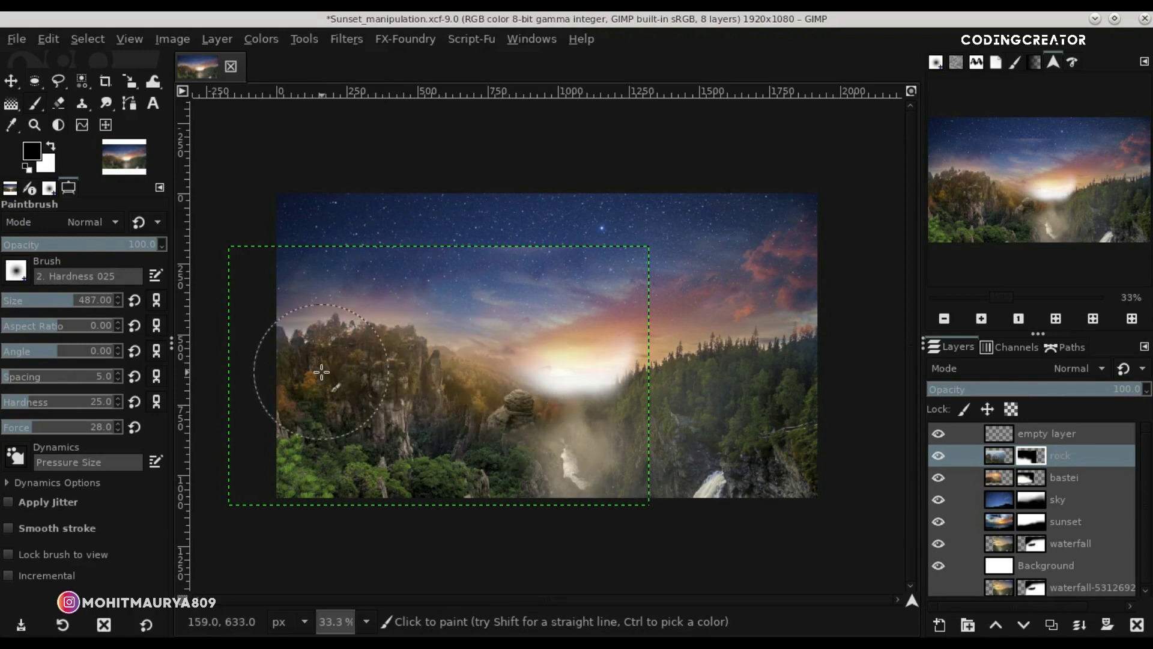
pyautogui.click(938, 455)
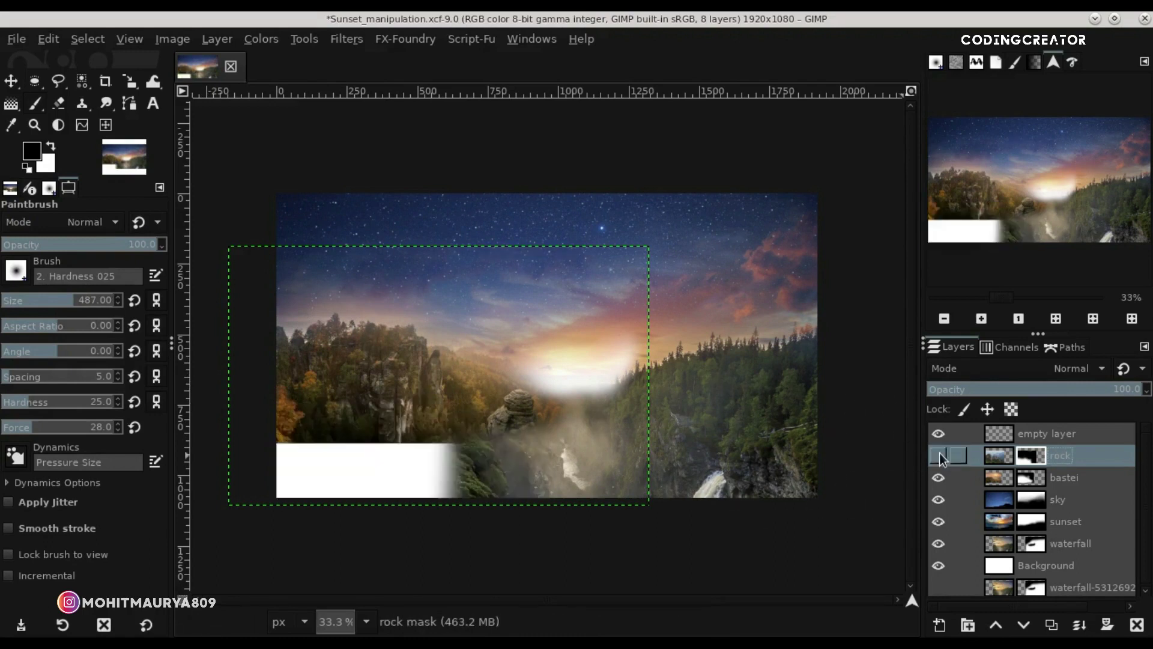
pyautogui.click(941, 625)
# Add an empty layer above rock and set the brush to about 15 opacity and size 468.
pyautogui.click(1037, 621)
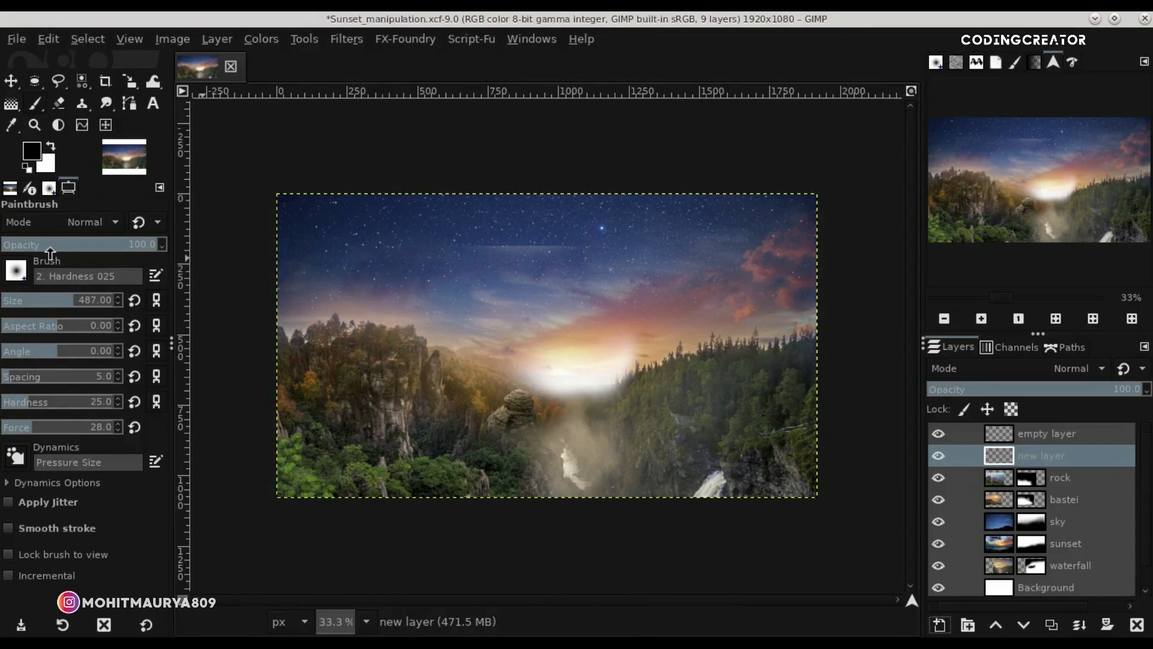
pyautogui.moveTo(50, 248); pyautogui.dragTo(25, 254)
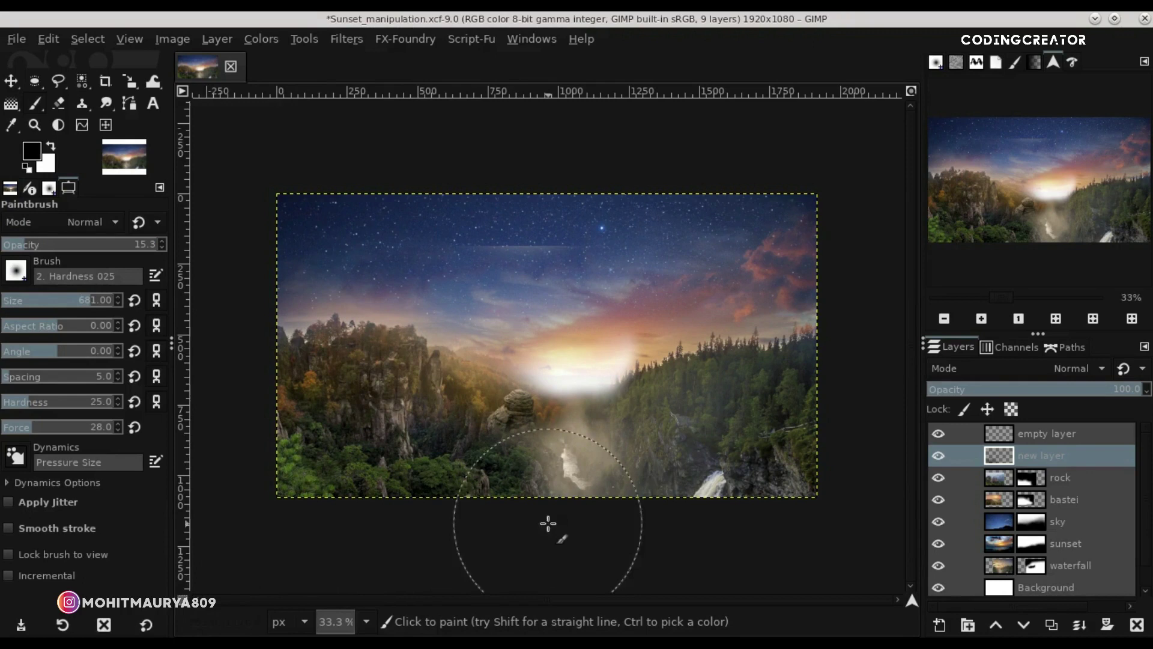
pyautogui.click(65, 299)
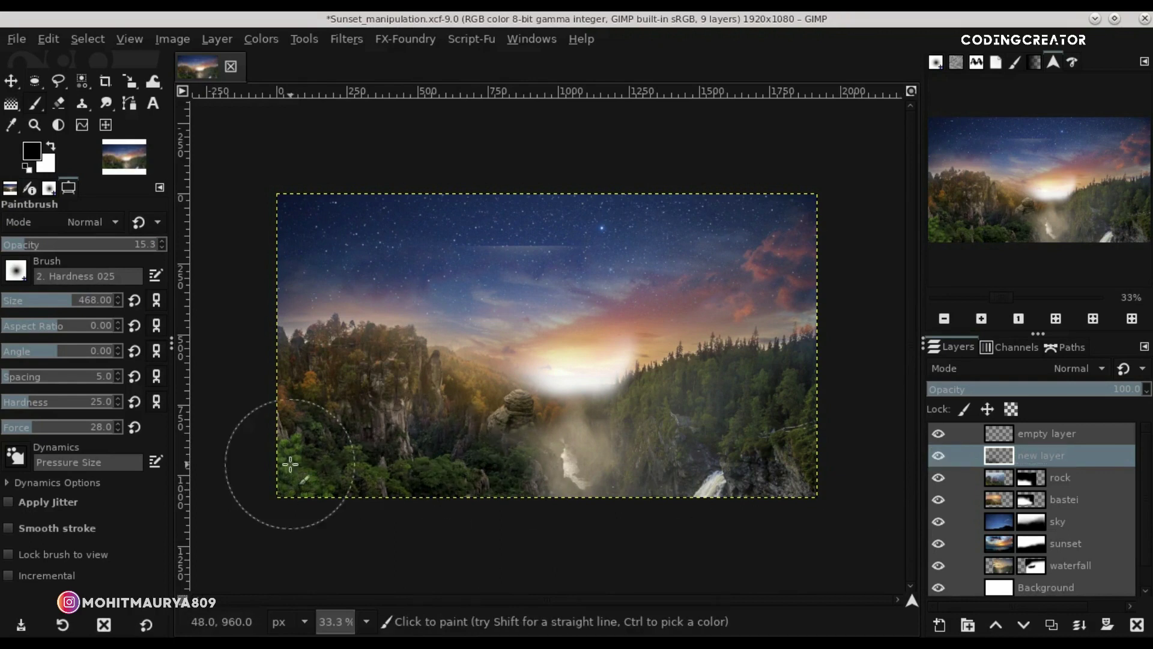
# Create a visible new layer #1 above bastei.
pyautogui.doubleClick(999, 499)
pyautogui.click(1023, 613)
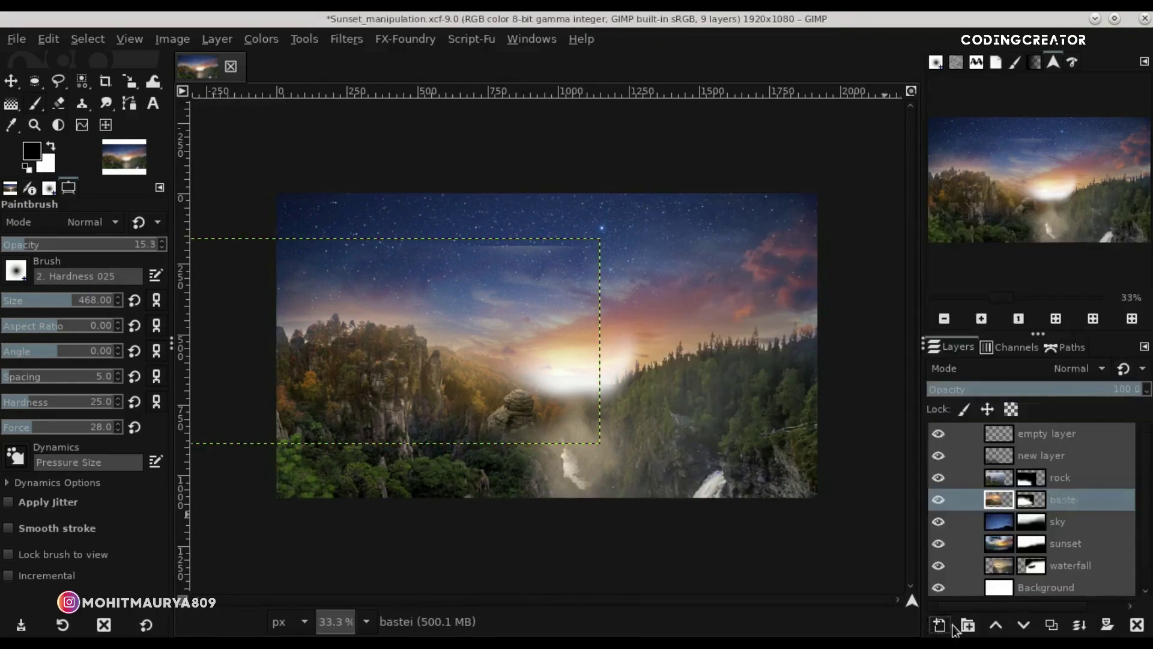
pyautogui.click(939, 625)
pyautogui.press('Return')
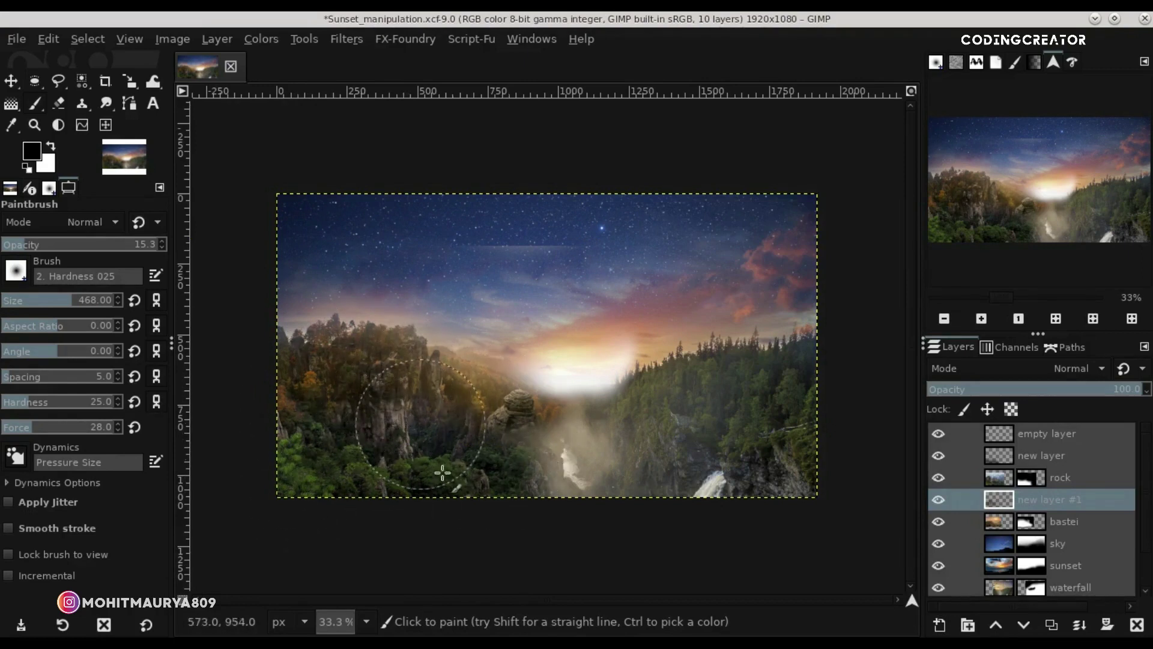
pyautogui.click(940, 500)
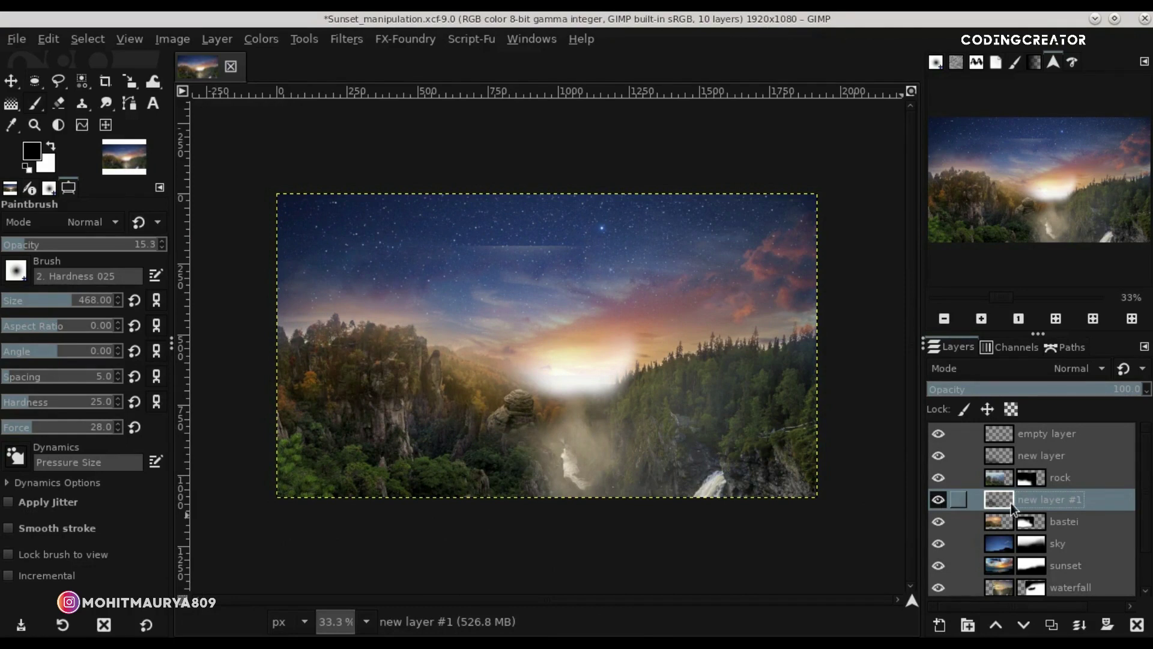
pyautogui.click(14, 83)
# Target the rock layer's mask with the paintbrush at full opacity.
pyautogui.click(1057, 320)
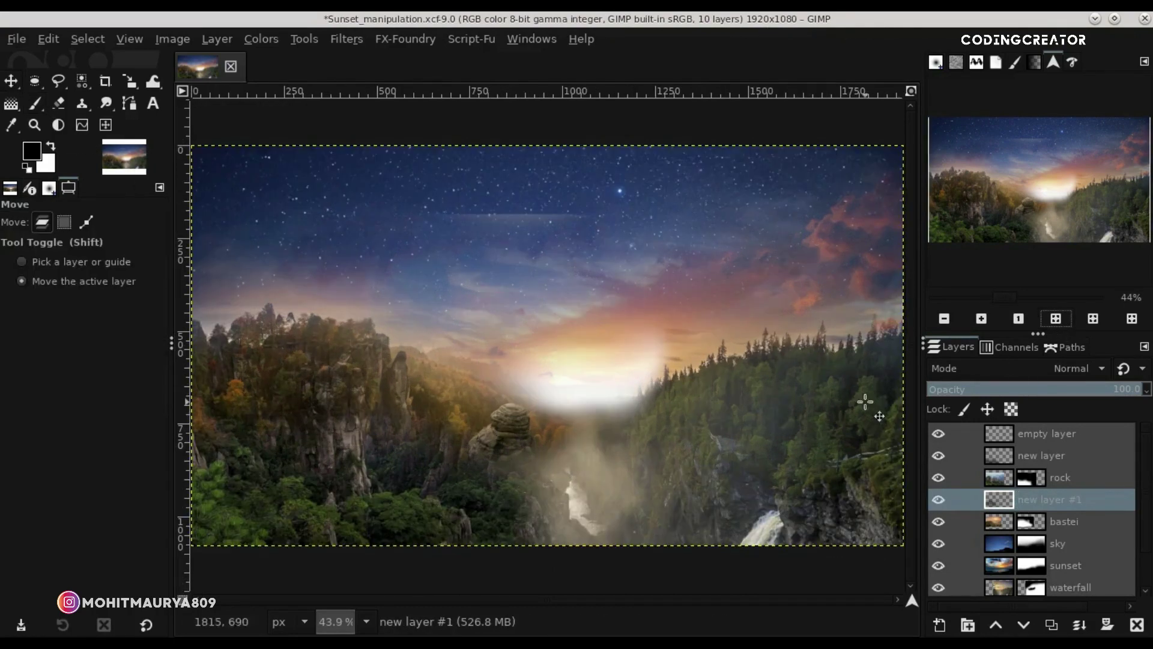
pyautogui.click(997, 478)
pyautogui.click(938, 479)
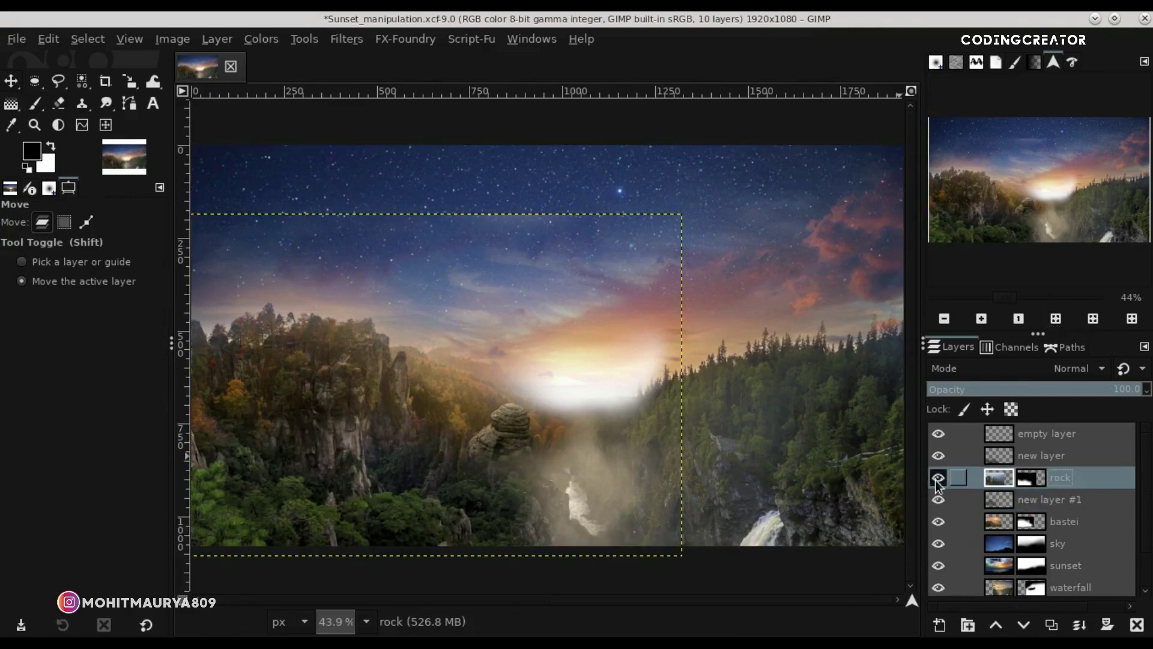
pyautogui.click(1031, 477)
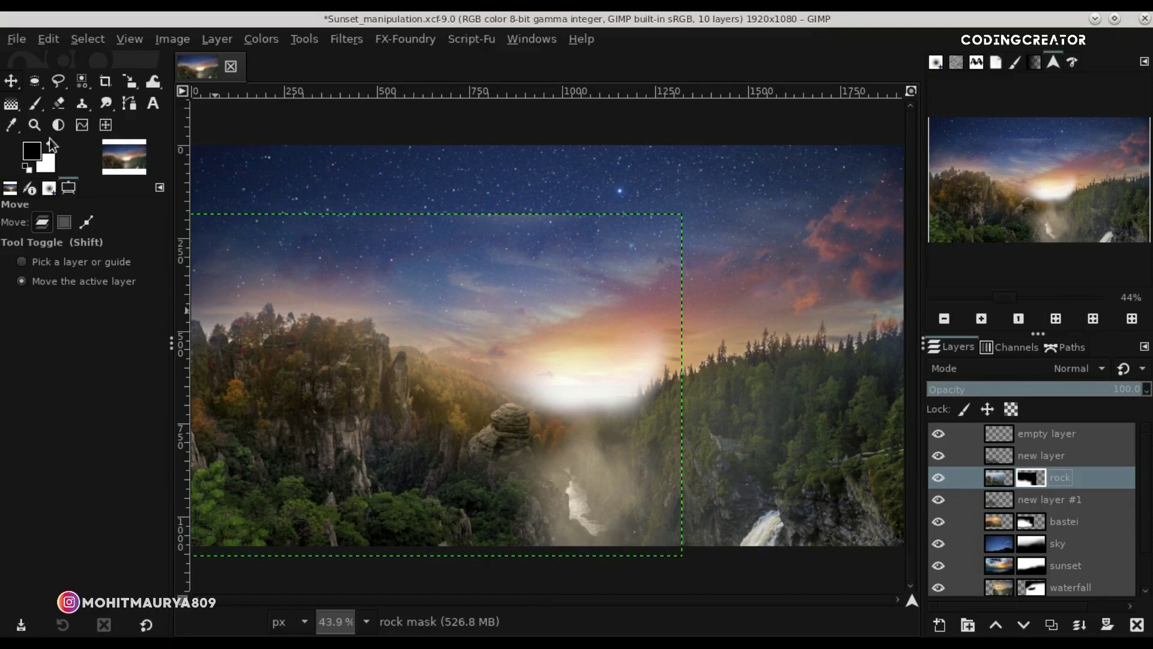
pyautogui.click(35, 103)
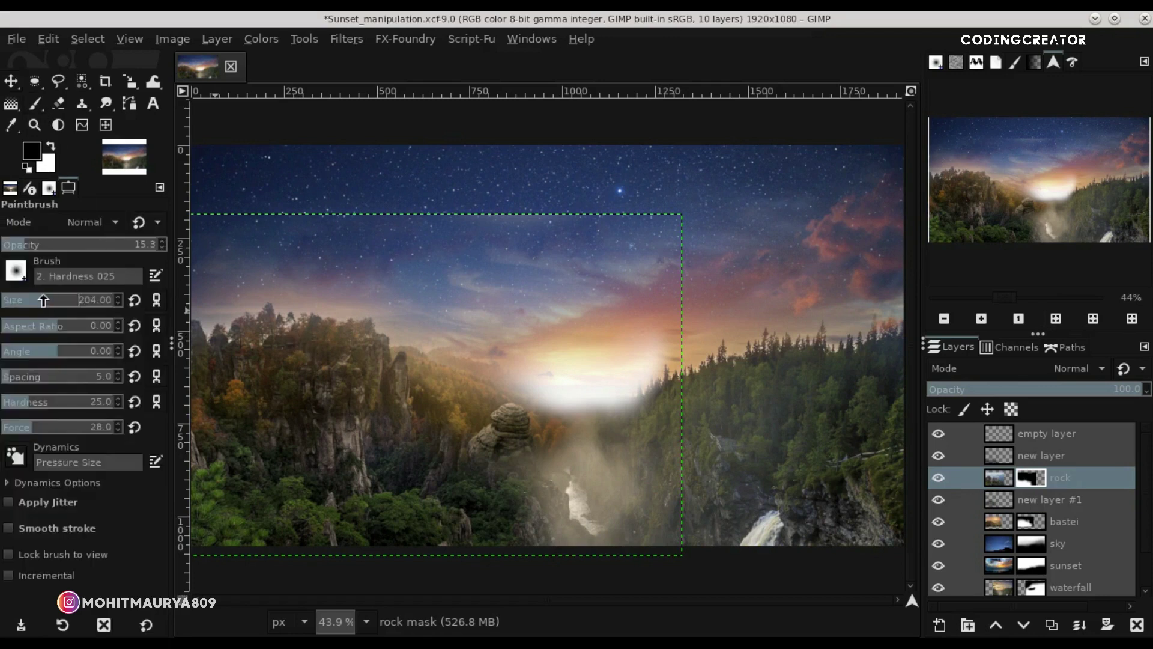
pyautogui.moveTo(54, 242); pyautogui.dragTo(196, 246)
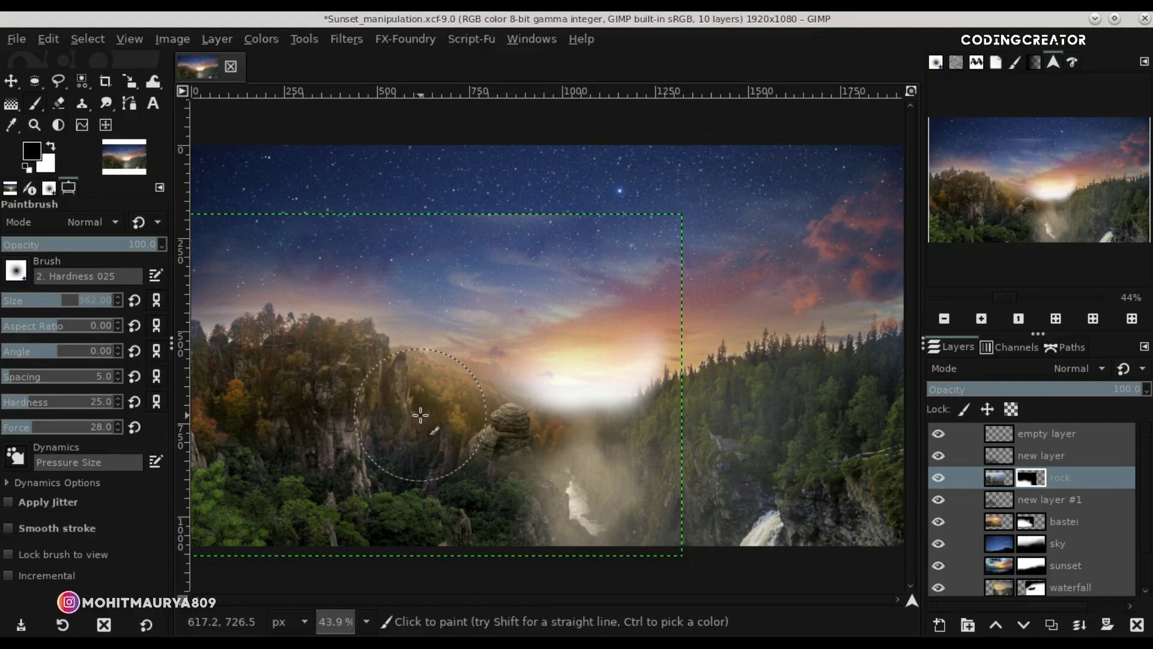
# Compare the composite with new layer #1 and the Background layer hidden.
pyautogui.click(13, 84)
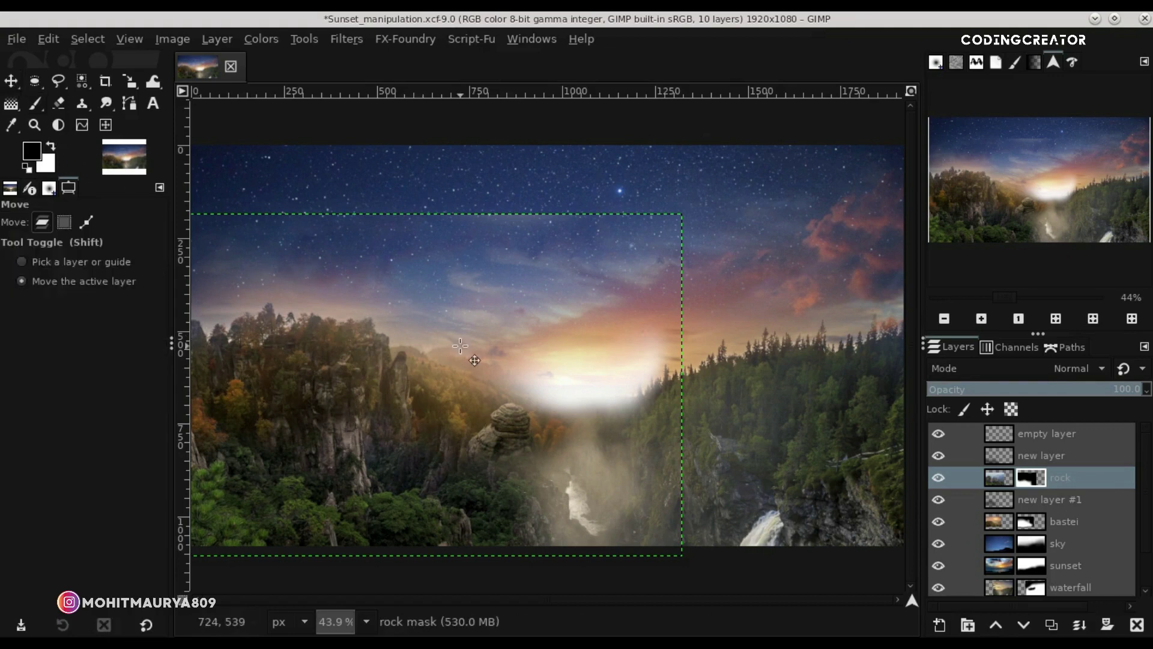
pyautogui.click(1007, 432)
pyautogui.click(938, 455)
pyautogui.click(938, 499)
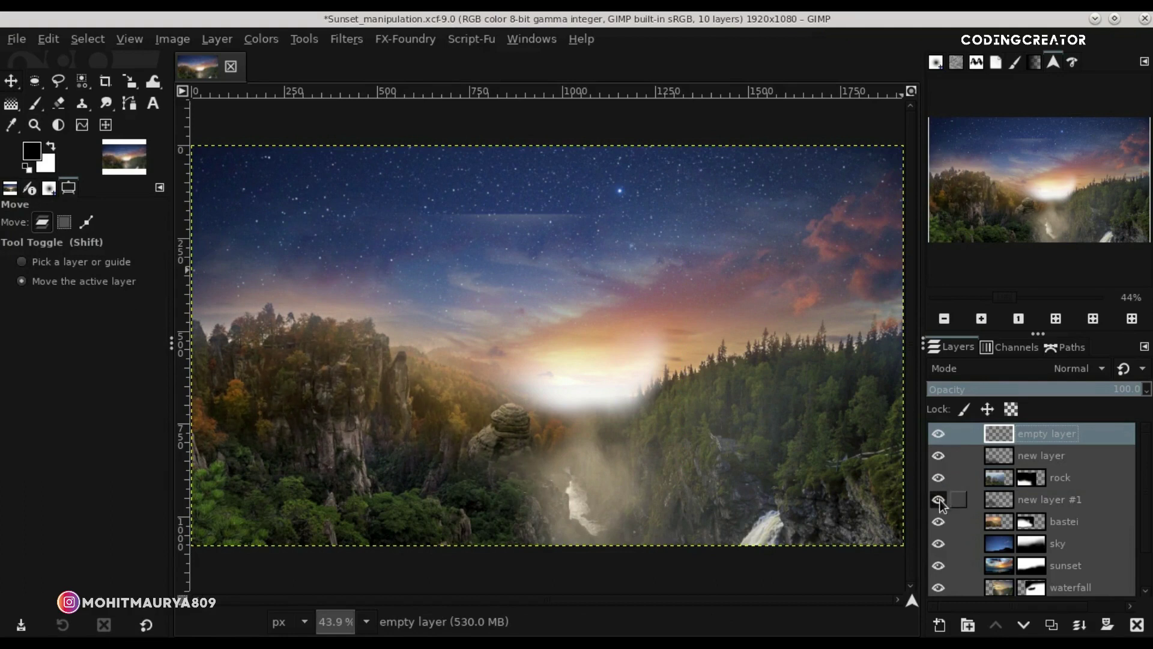
pyautogui.moveTo(1143, 489); pyautogui.dragTo(1148, 580)
pyautogui.click(938, 563)
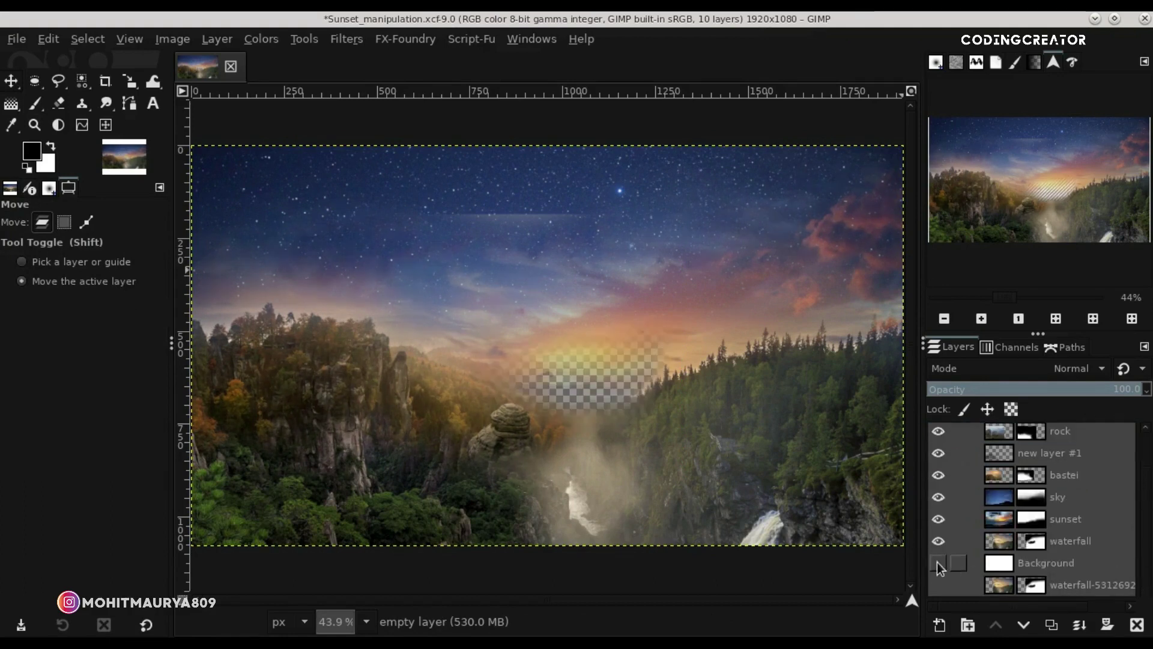
pyautogui.moveTo(1146, 544); pyautogui.dragTo(1142, 483)
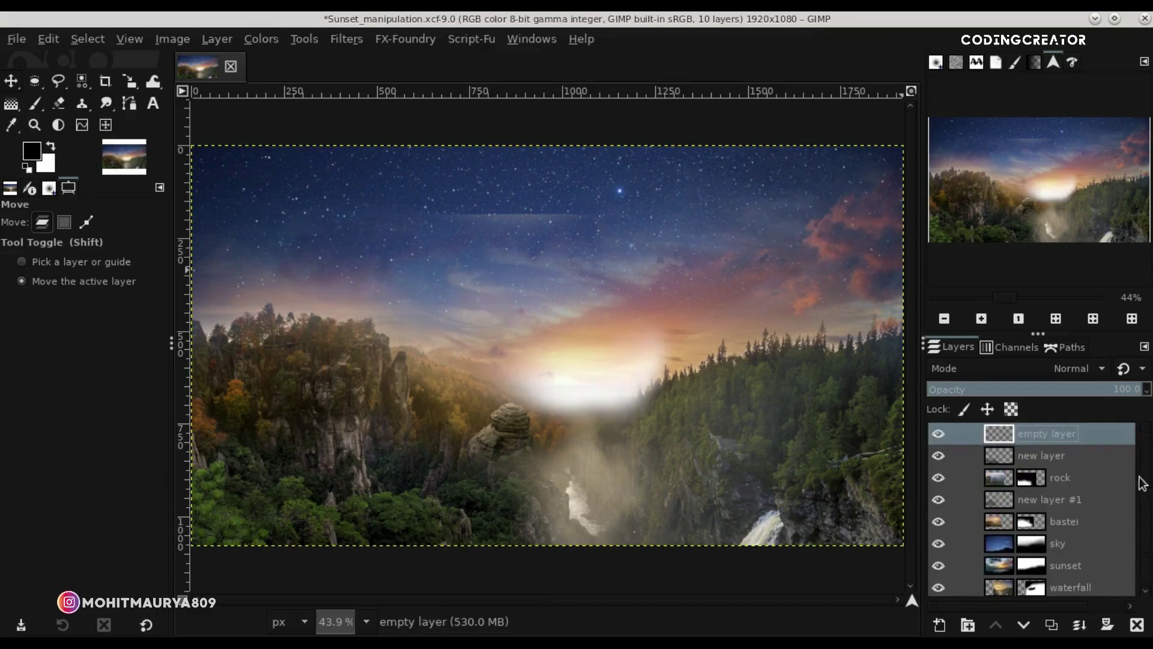
# Paint the rock mask at 100% zoom around the left cliffs and central river, then refit the view.
pyautogui.click(993, 477)
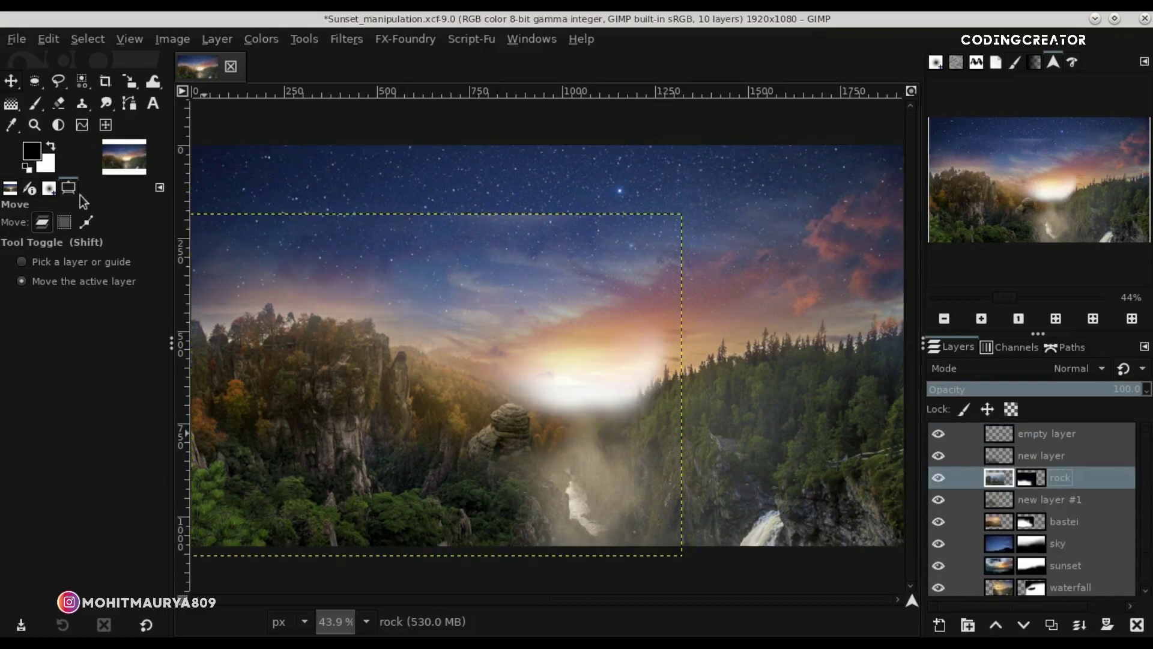
pyautogui.click(38, 103)
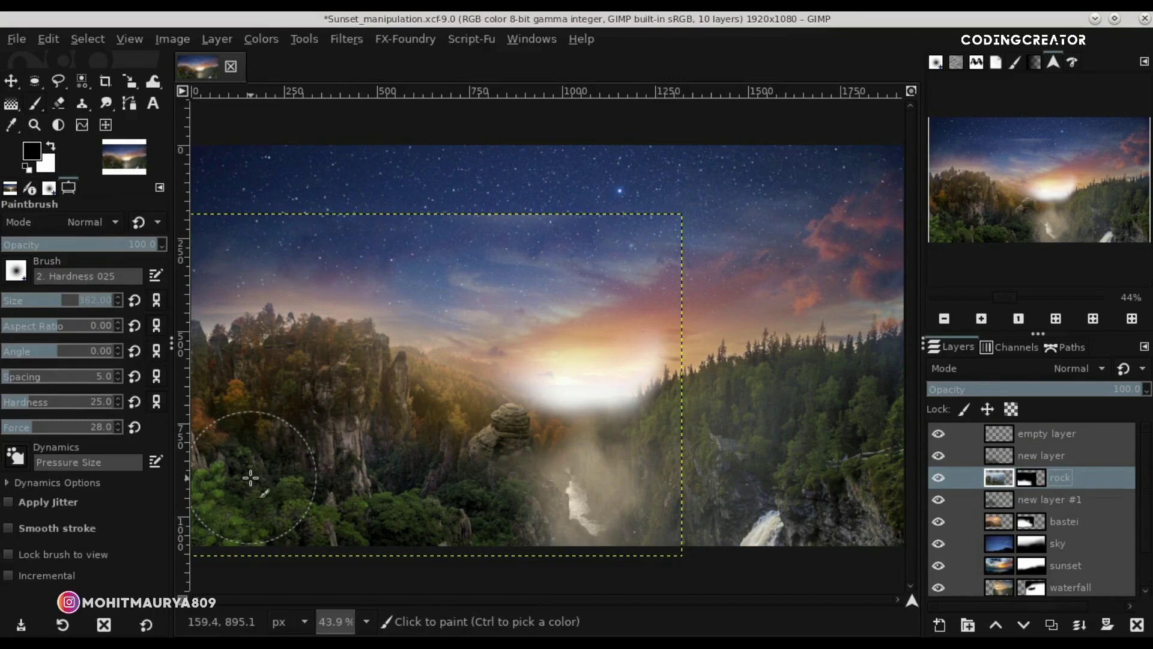
pyautogui.scroll(3, 250, 478)
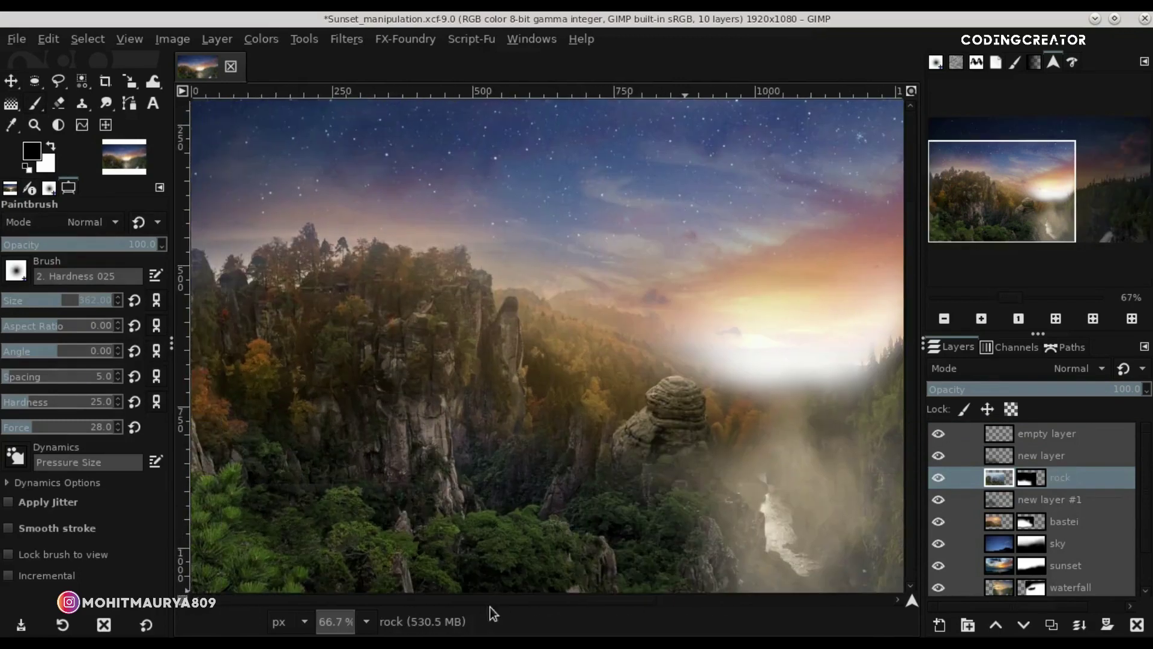
pyautogui.press('1')
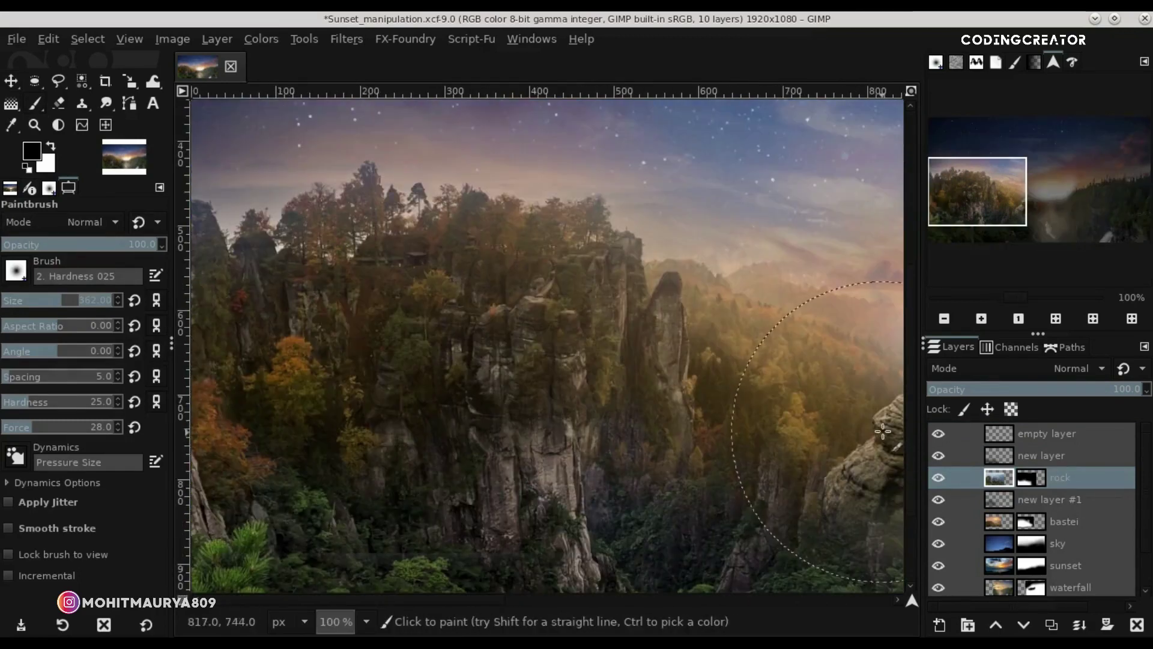
pyautogui.scroll(-3, 906, 526)
pyautogui.click(1019, 478)
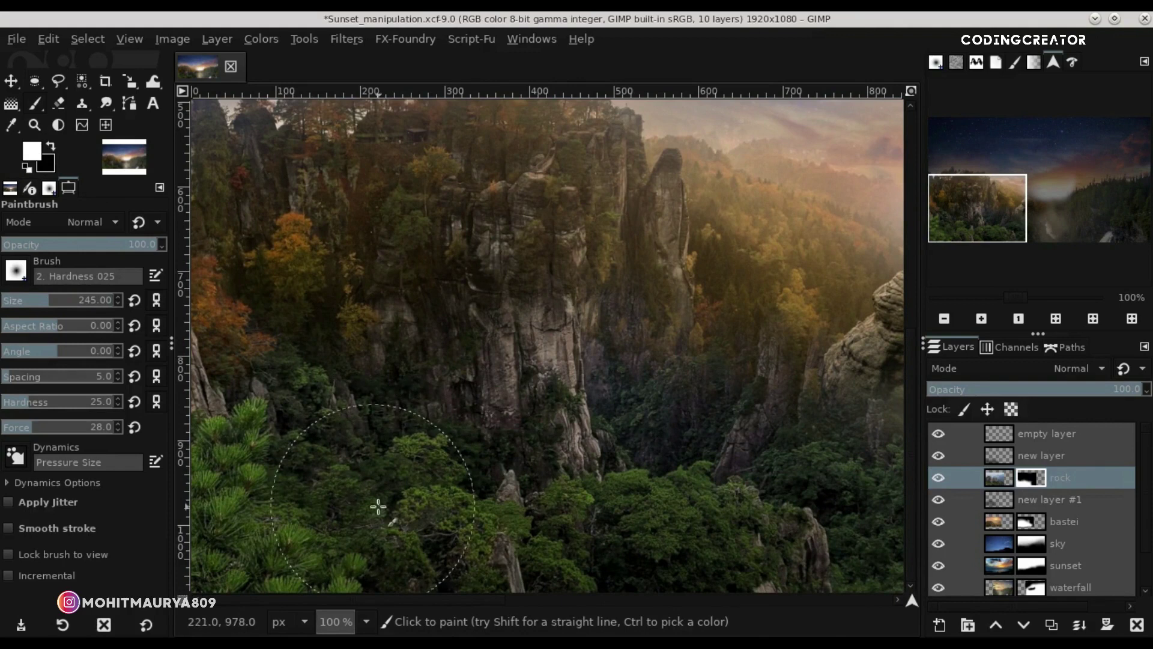
pyautogui.moveTo(424, 599); pyautogui.dragTo(574, 613)
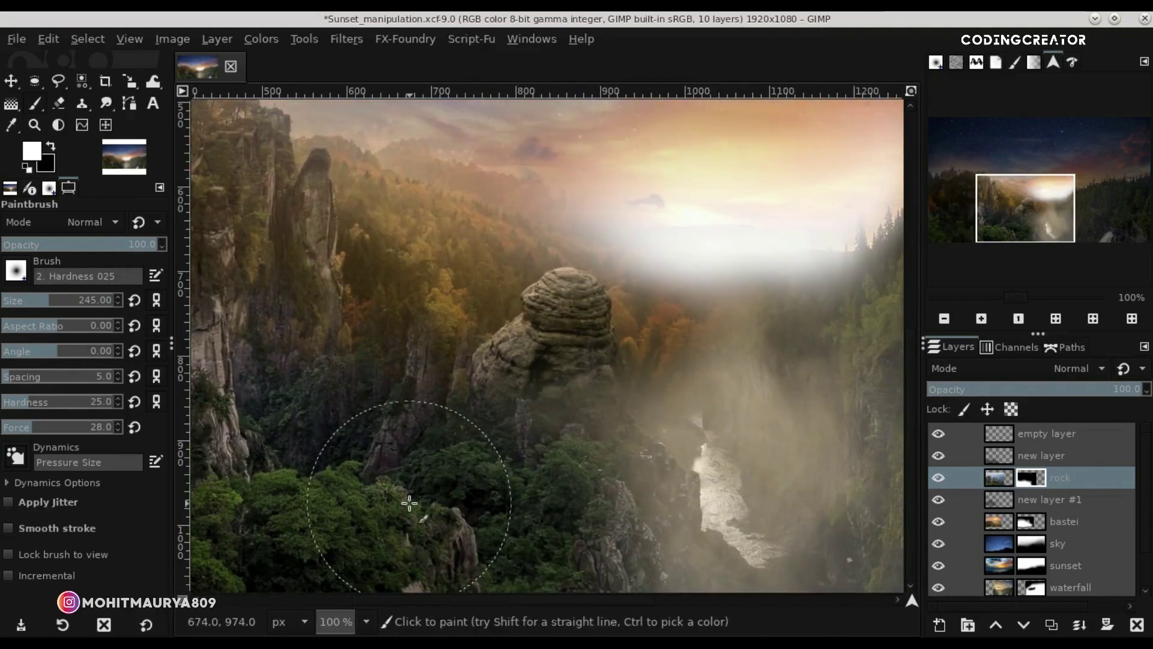
pyautogui.press('m')
pyautogui.scroll(1, 417, 404)
pyautogui.scroll(1, 417, 404)
pyautogui.scroll(-2, 418, 404)
pyautogui.scroll(-3, 417, 404)
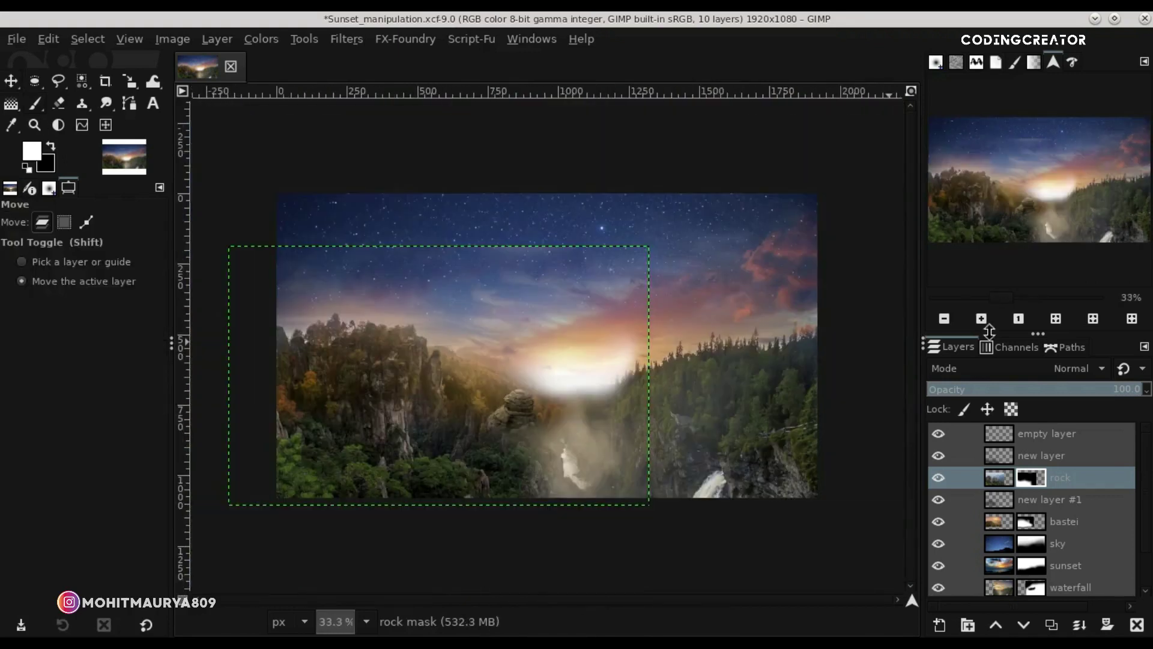
pyautogui.click(1057, 318)
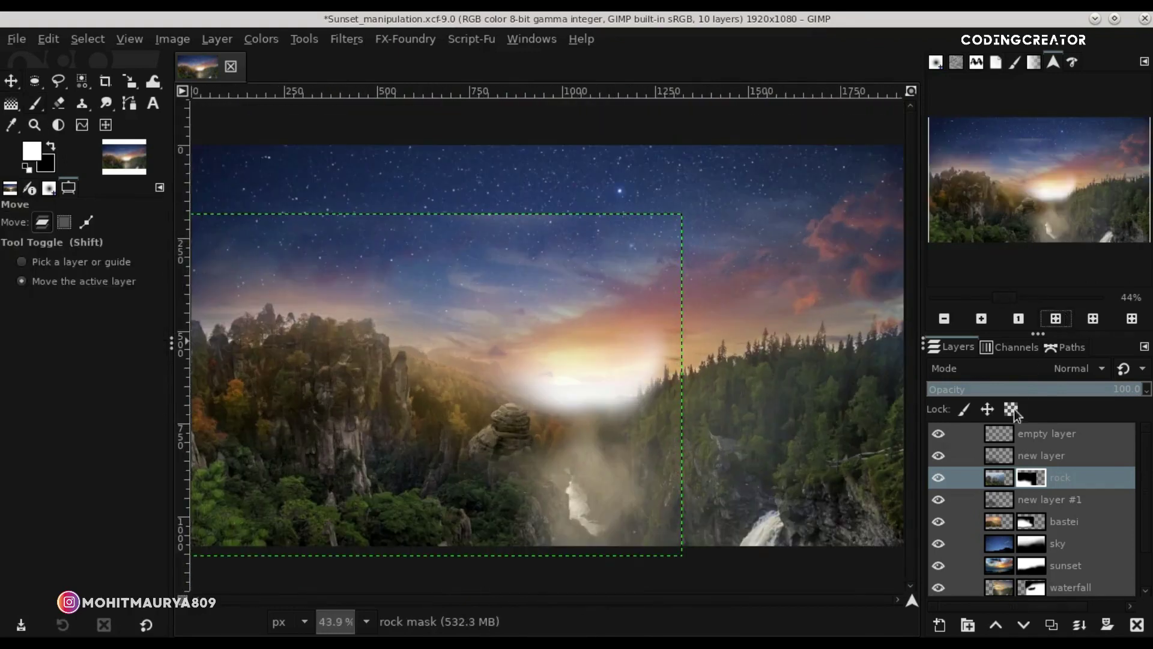
pyautogui.click(989, 438)
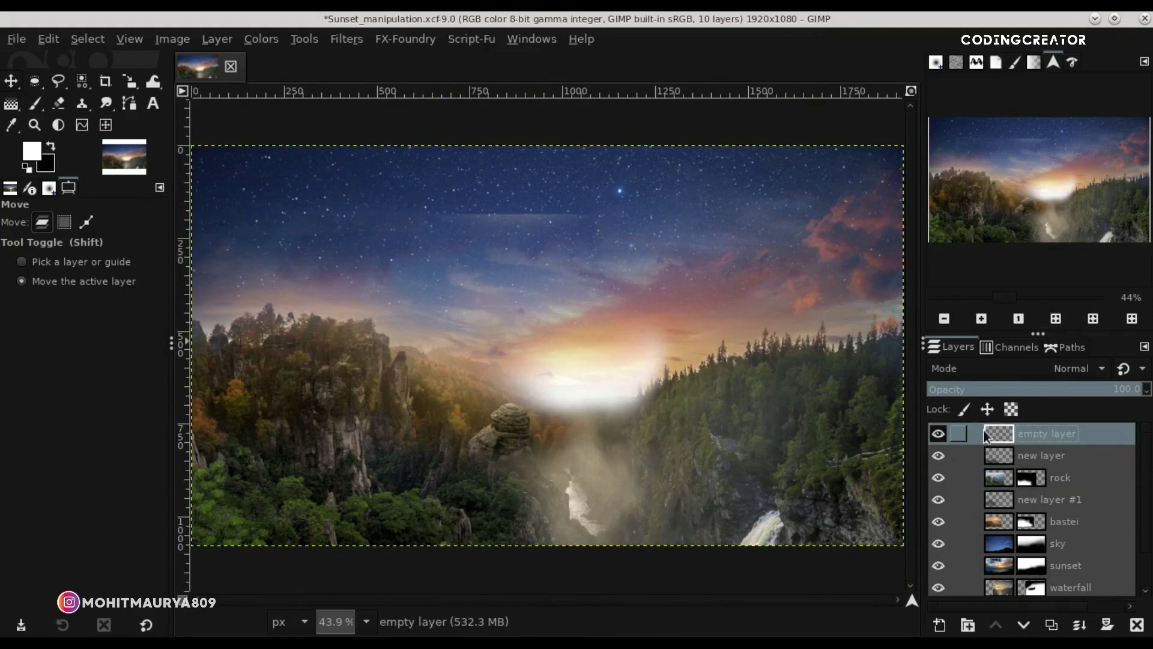
# Import the sunrise meadow photo as a new layer, keeping its colour profile, and shift it right.
pyautogui.click(16, 39)
pyautogui.click(213, 113)
pyautogui.click(335, 398)
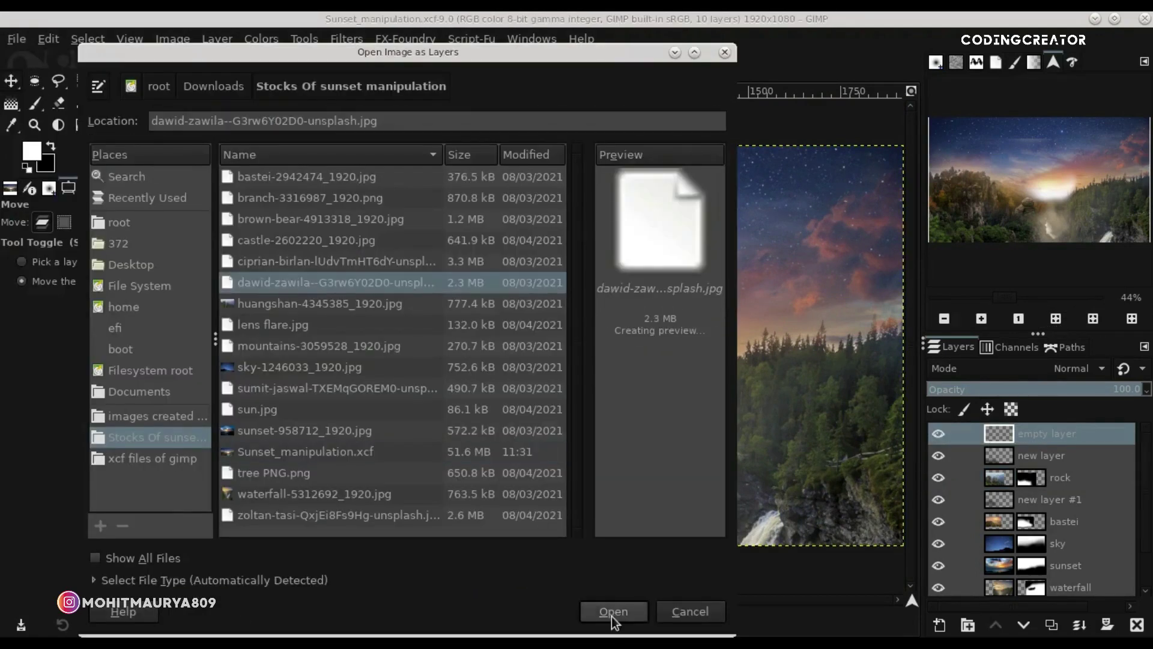
pyautogui.click(610, 610)
pyautogui.click(730, 443)
pyautogui.moveTo(546, 352); pyautogui.dragTo(616, 353)
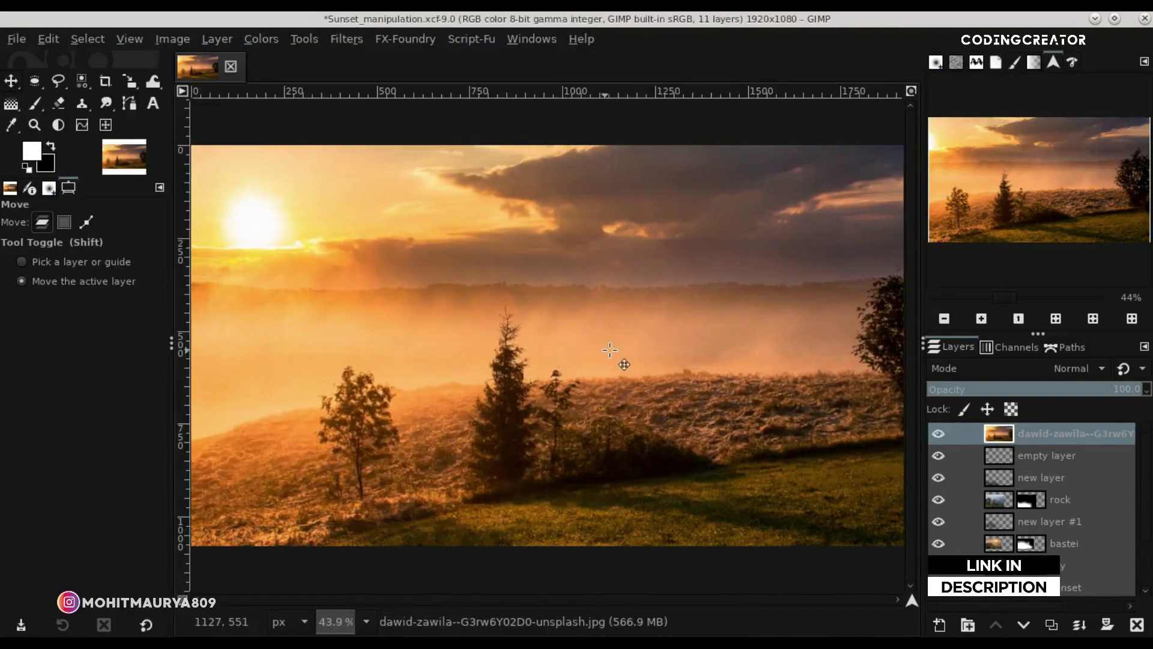
pyautogui.click(945, 318)
# Scale the meadow layer down to about 1901 × 1267 pixels.
pyautogui.click(130, 82)
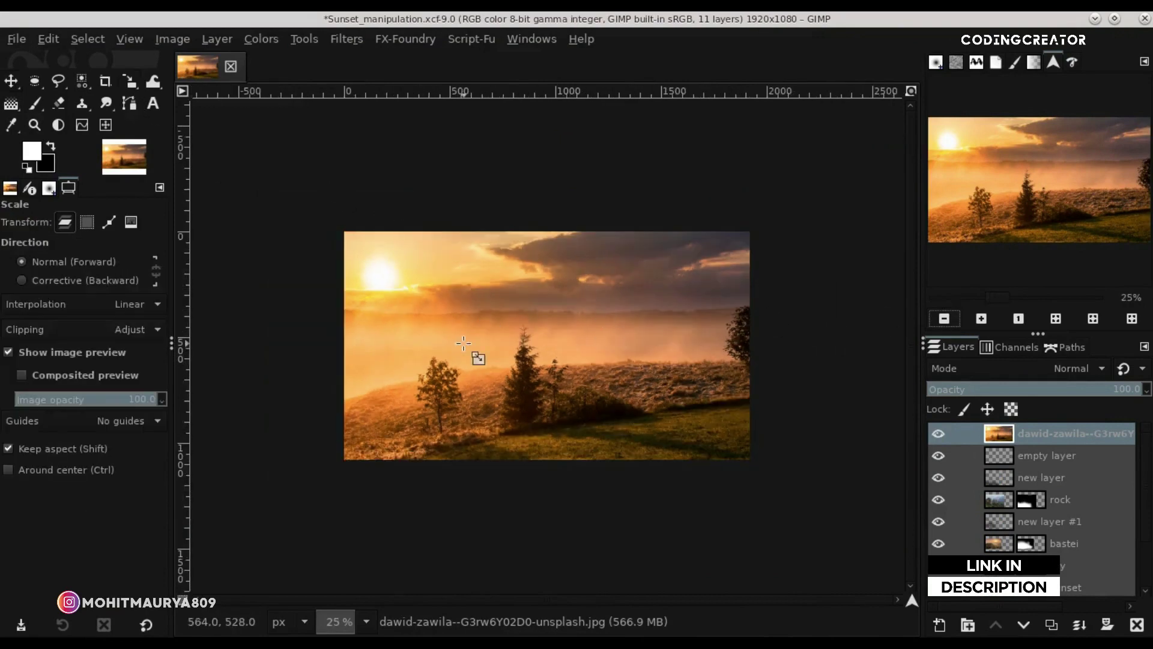
pyautogui.click(399, 299)
pyautogui.moveTo(294, 196)
pyautogui.mouseDown()
pyautogui.moveTo(615, 408)
pyautogui.moveTo(533, 334)
pyautogui.moveTo(588, 431)
pyautogui.moveTo(663, 410)
pyautogui.mouseUp()
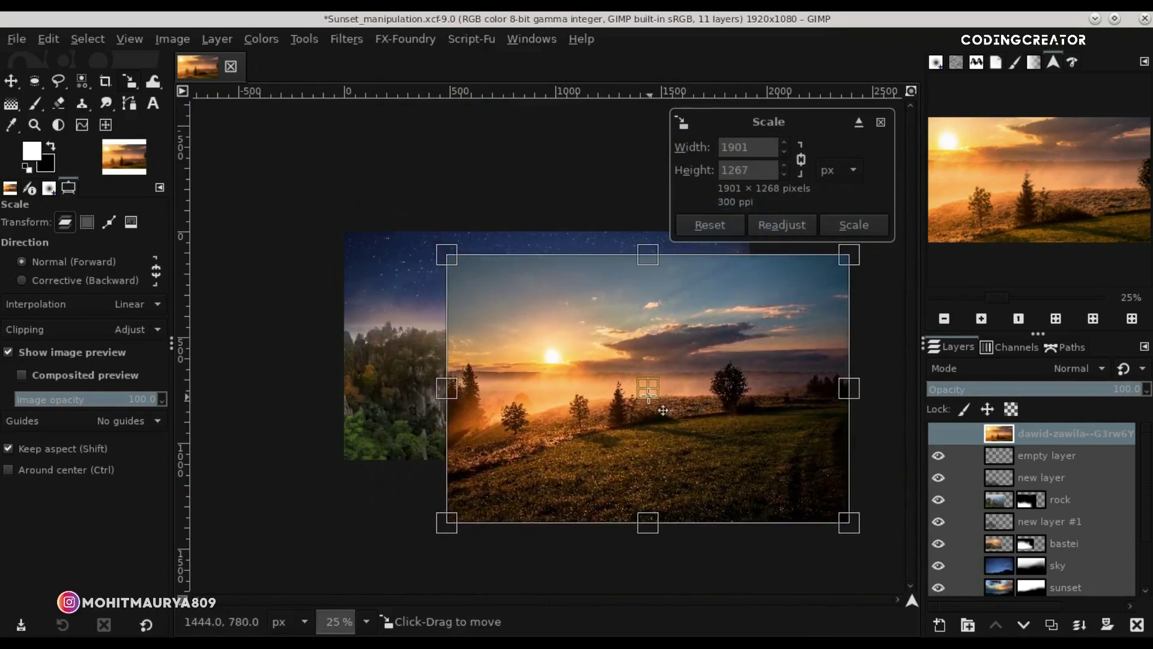
pyautogui.click(847, 226)
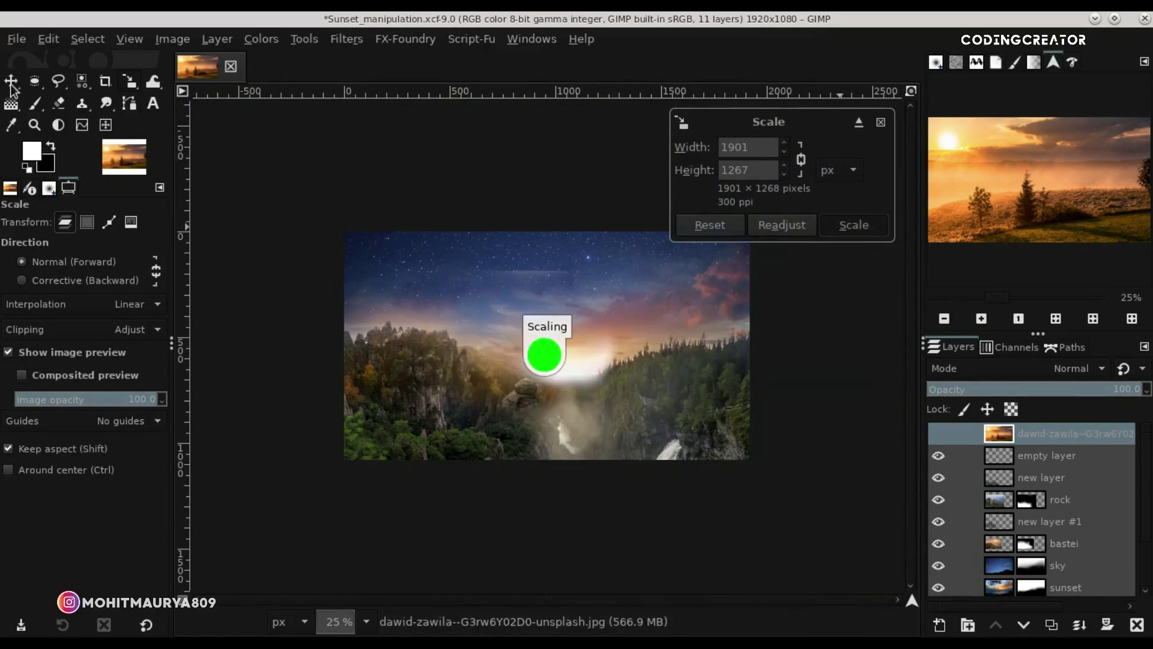
pyautogui.click(10, 85)
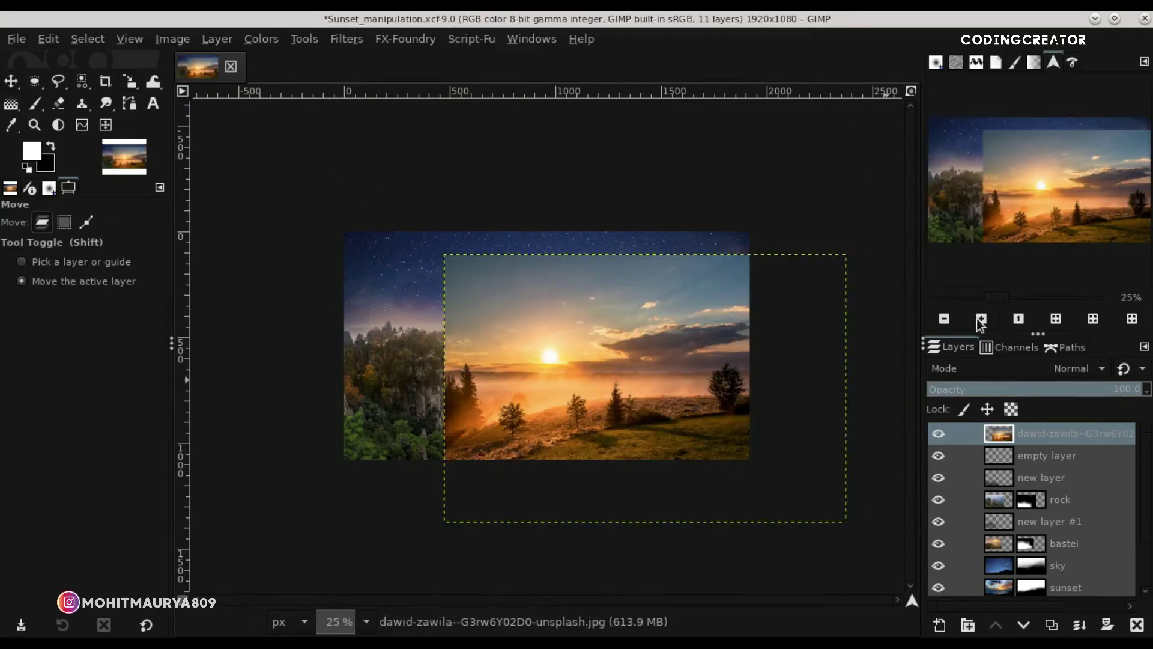
# Lower the meadow layer's opacity to 48.2, then shrink it slightly and shift it right.
pyautogui.click(980, 319)
pyautogui.click(1035, 396)
pyautogui.moveTo(1047, 401); pyautogui.dragTo(1030, 401)
pyautogui.moveTo(762, 443); pyautogui.dragTo(778, 438)
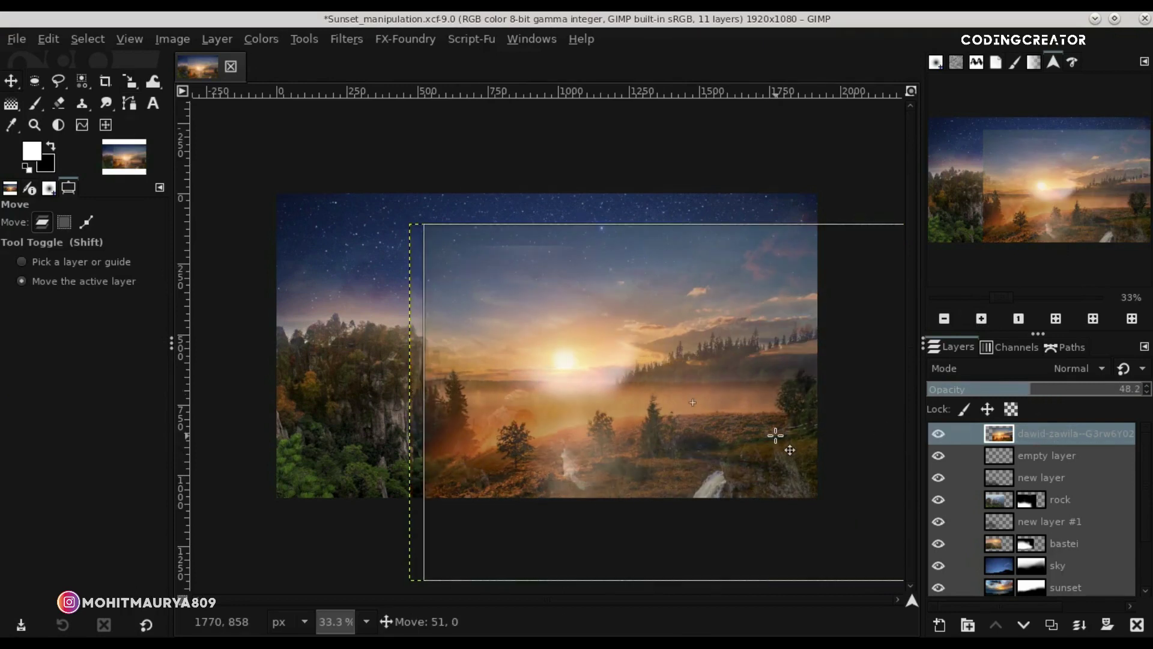
pyautogui.click(130, 81)
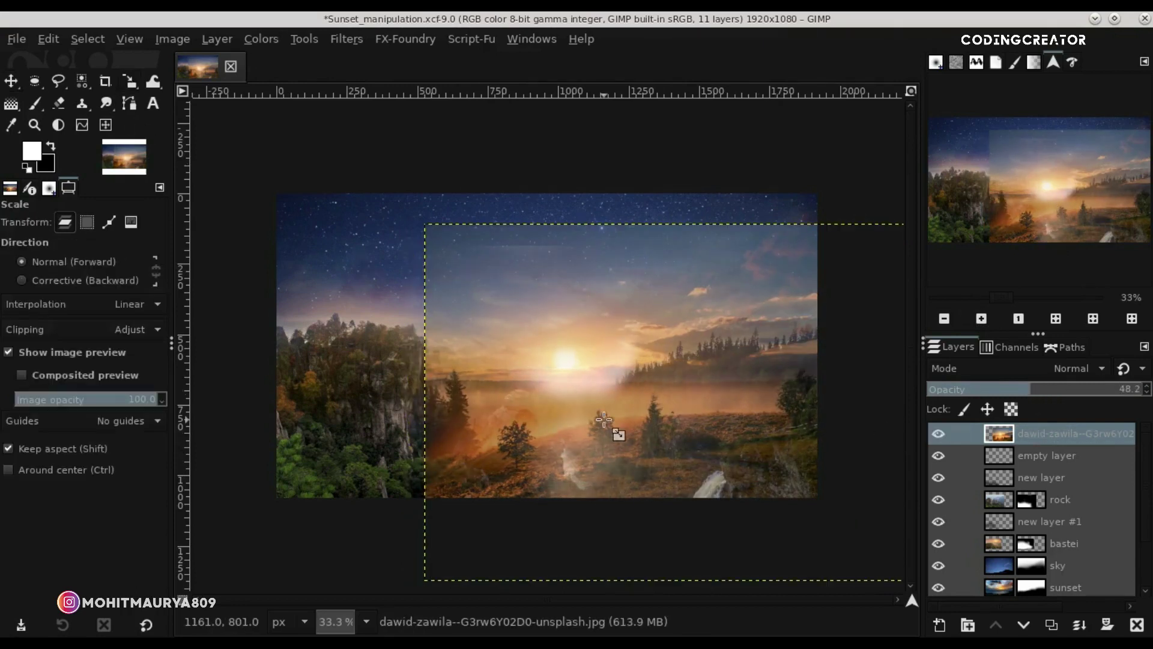
pyautogui.moveTo(818, 532); pyautogui.dragTo(794, 504)
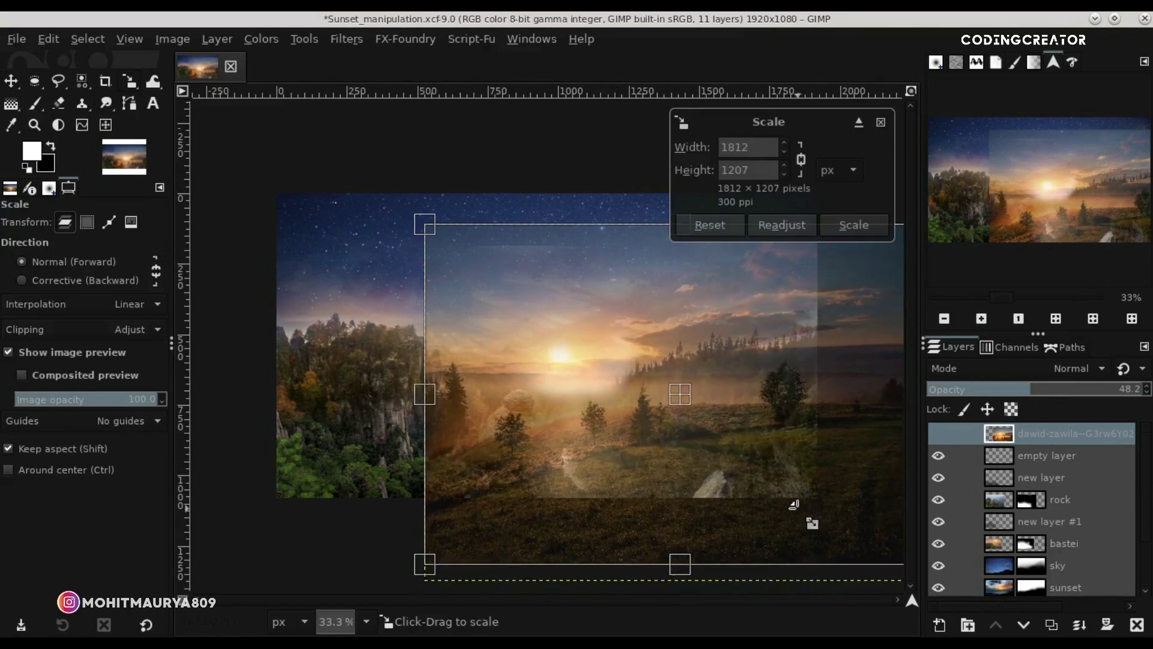
pyautogui.click(854, 225)
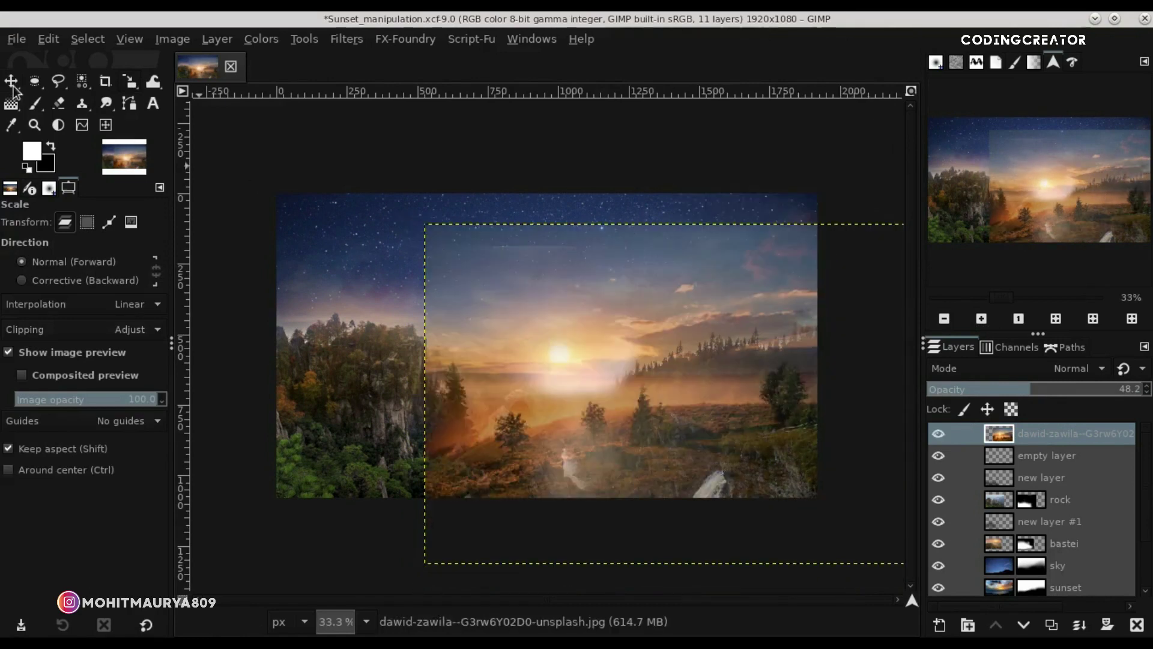
pyautogui.click(11, 81)
pyautogui.moveTo(588, 391); pyautogui.dragTo(593, 395)
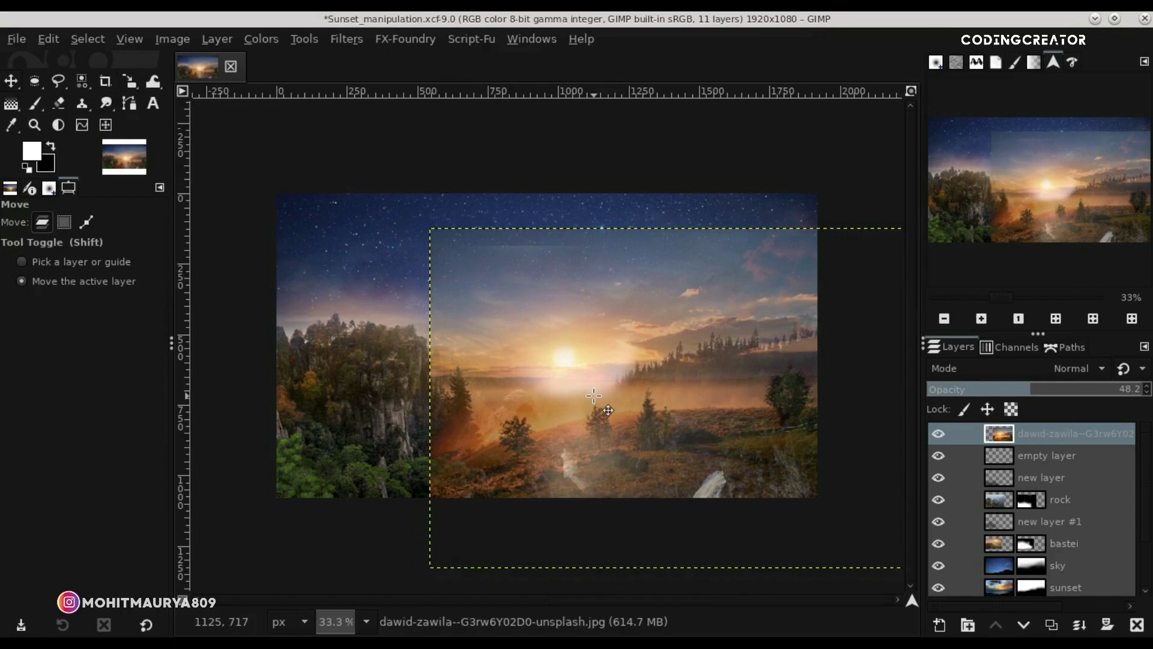
pyautogui.click(912, 92)
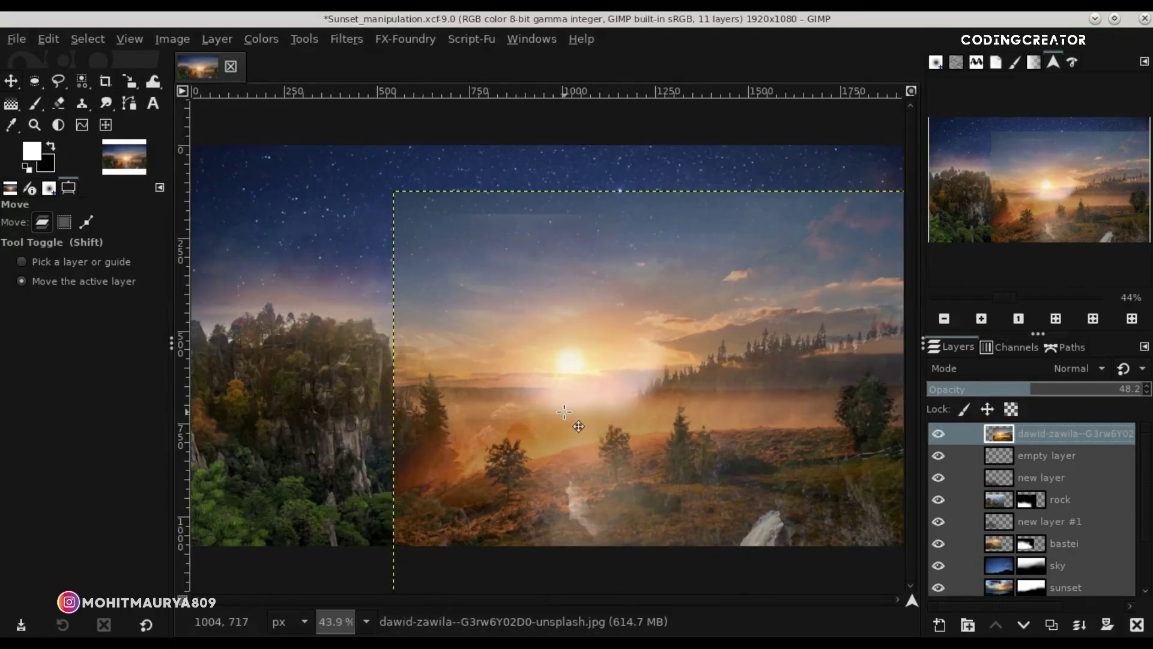
# Enlarge the meadow layer to 1981×1321 and position it over the valley.
pyautogui.click(132, 85)
pyautogui.click(535, 366)
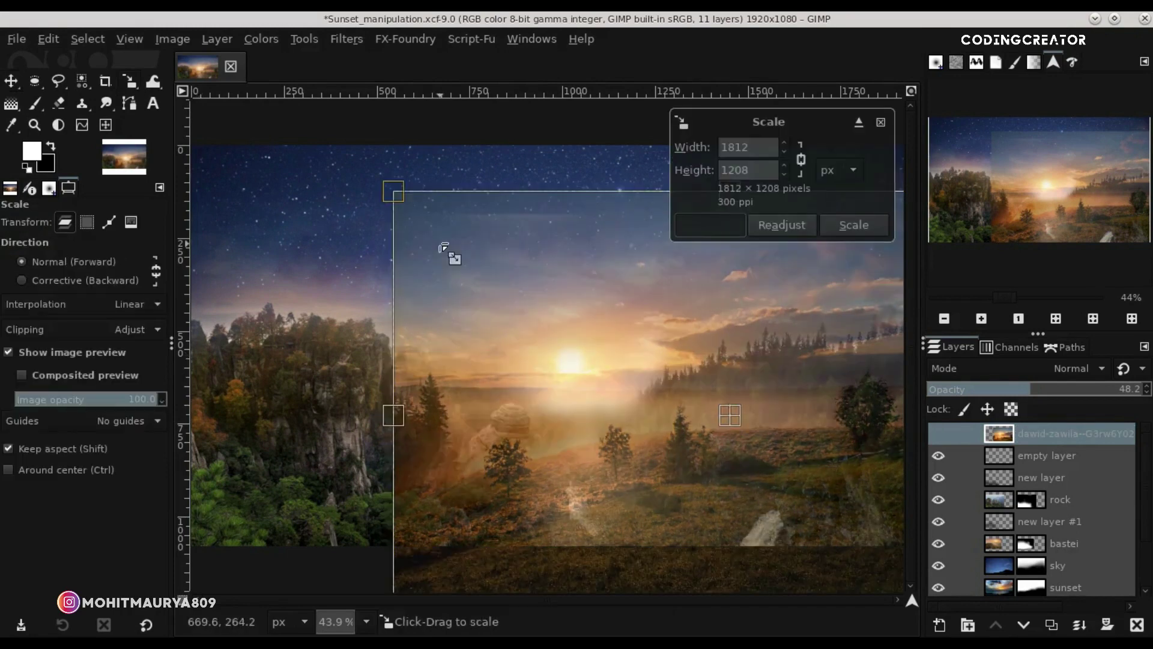
pyautogui.moveTo(450, 250); pyautogui.dragTo(437, 233)
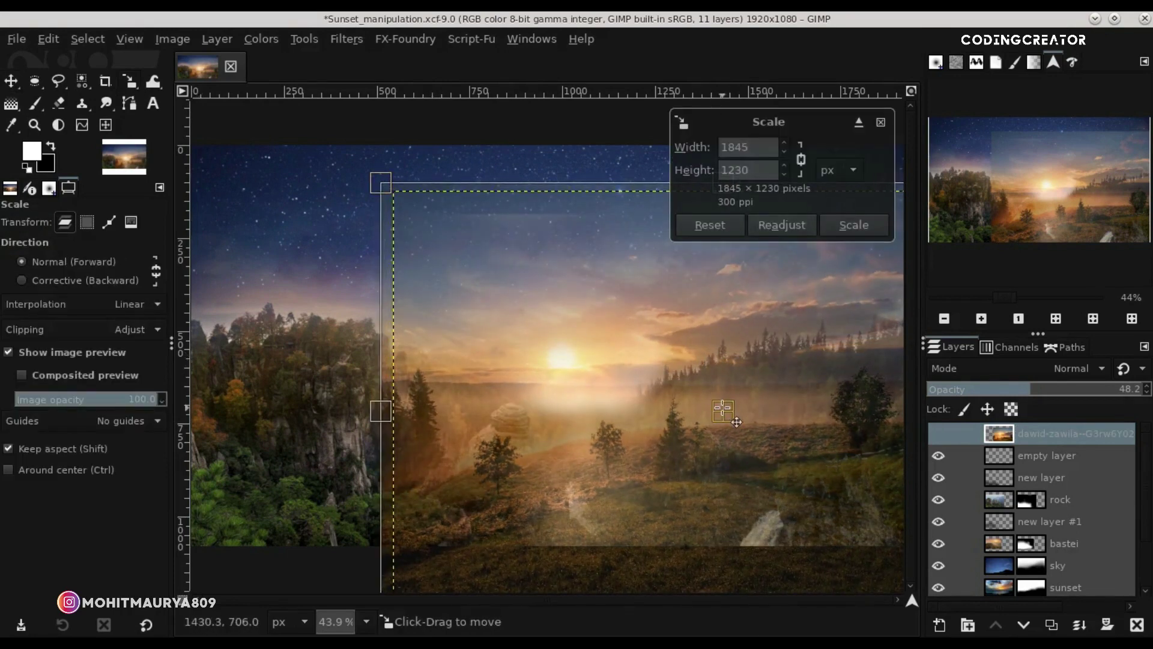
pyautogui.moveTo(717, 406); pyautogui.dragTo(728, 408)
pyautogui.moveTo(502, 250); pyautogui.dragTo(484, 228)
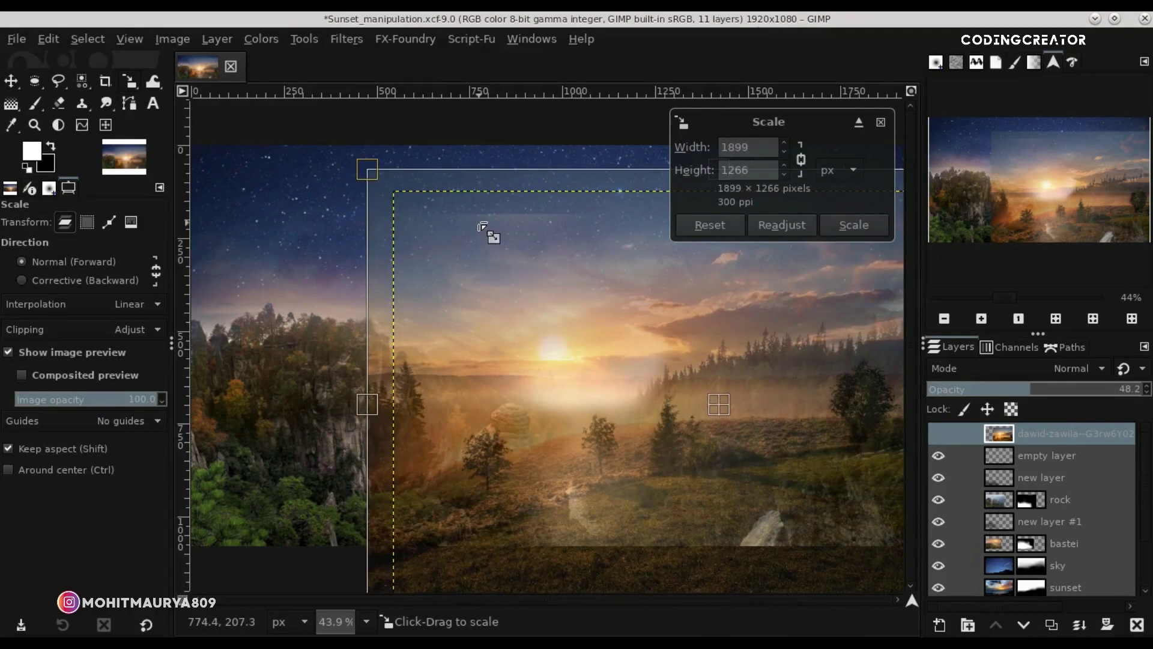
pyautogui.moveTo(737, 416); pyautogui.dragTo(761, 424)
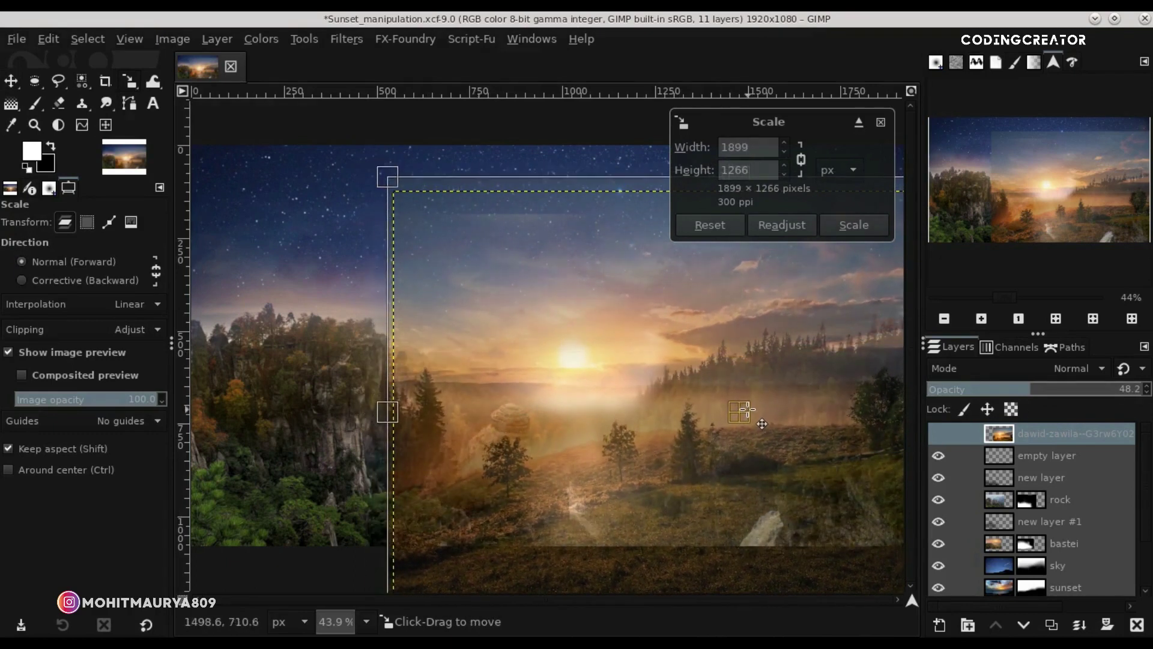
pyautogui.moveTo(554, 260); pyautogui.dragTo(527, 245)
pyautogui.moveTo(728, 399)
pyautogui.mouseDown()
pyautogui.moveTo(781, 418)
pyautogui.moveTo(787, 568)
pyautogui.moveTo(774, 415)
pyautogui.mouseUp()
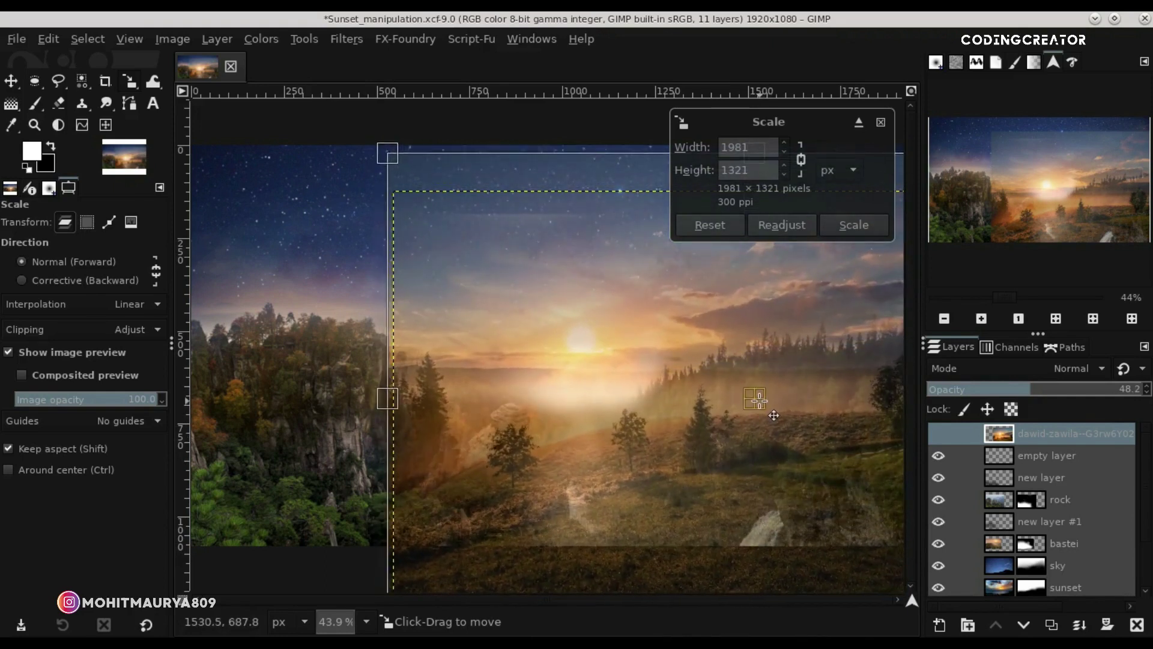
pyautogui.click(841, 225)
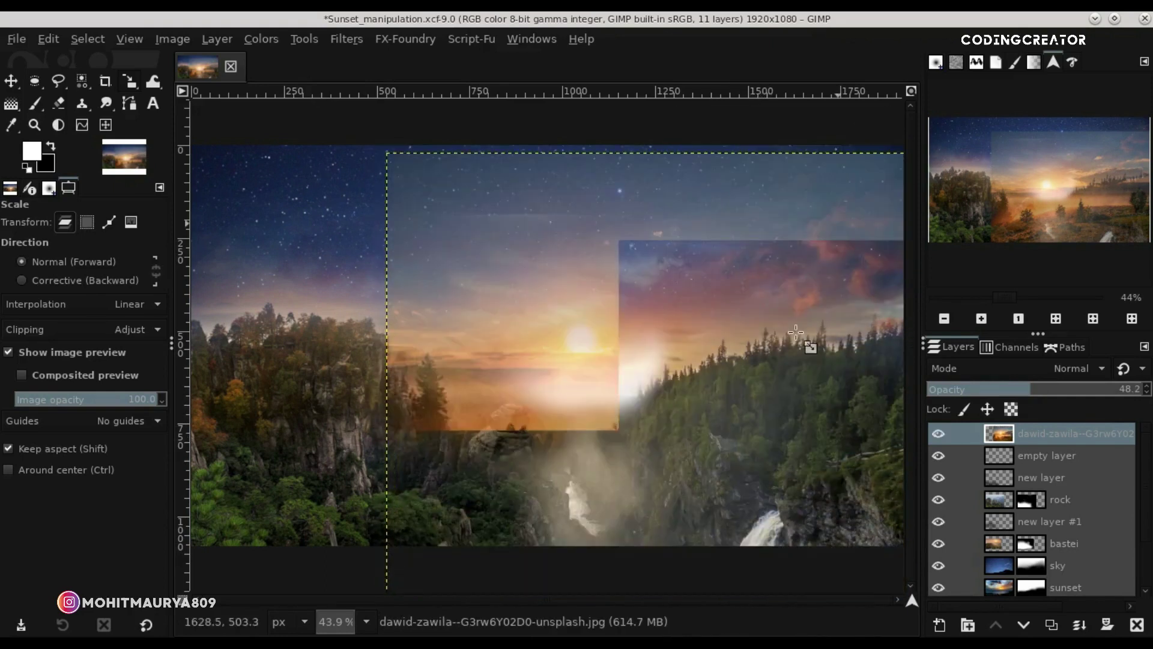
pyautogui.click(11, 82)
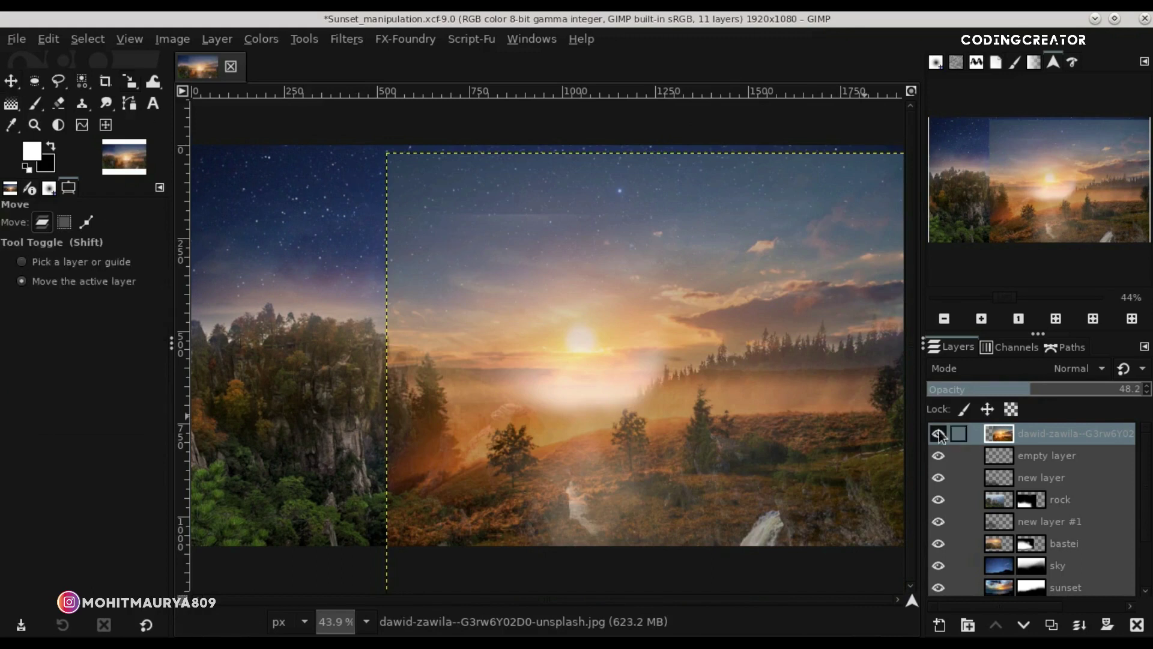
# Toggle meadow and rock layer visibility to compare, then activate the rock mask with a black paintbrush.
pyautogui.click(938, 433)
pyautogui.click(939, 500)
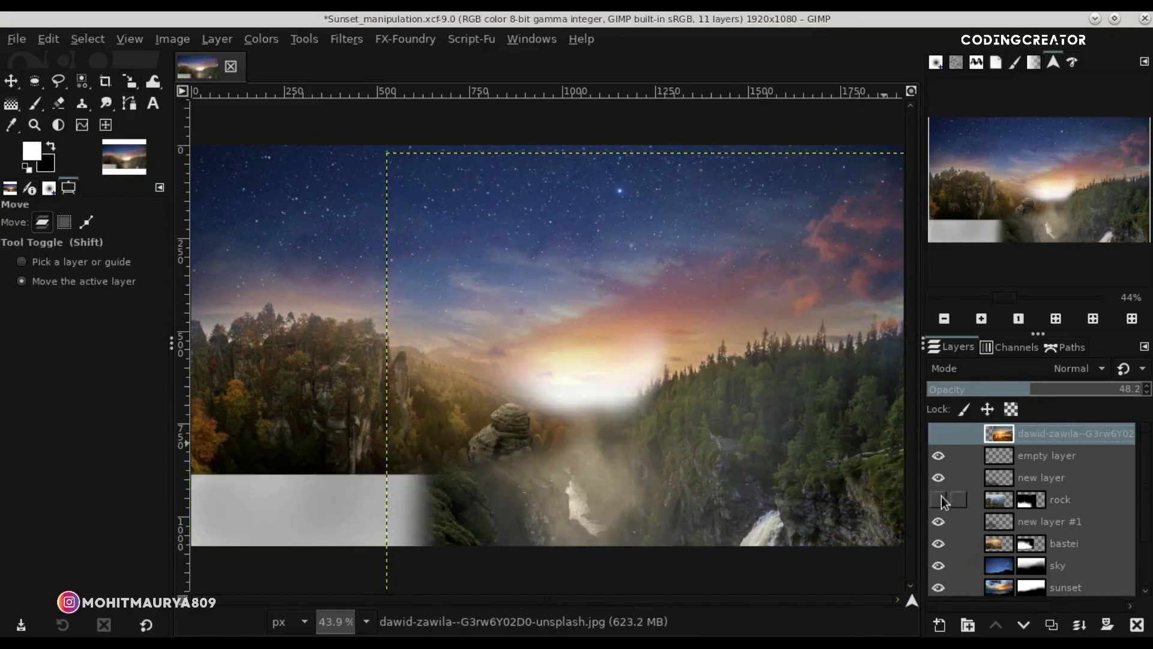
pyautogui.click(1004, 503)
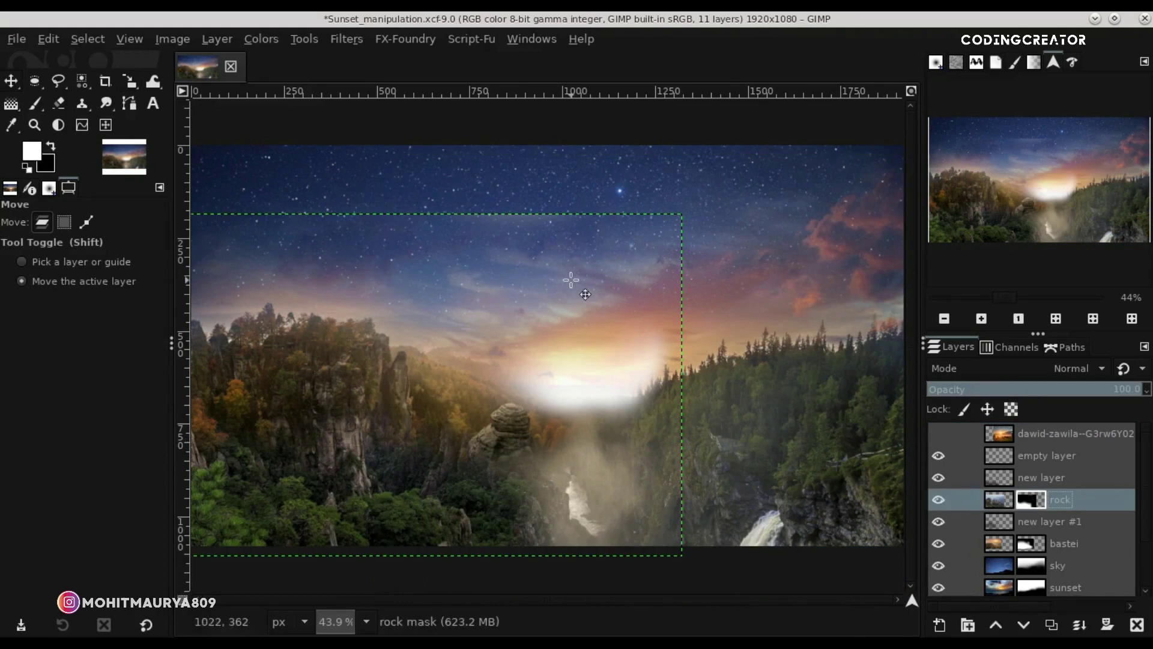
pyautogui.click(36, 102)
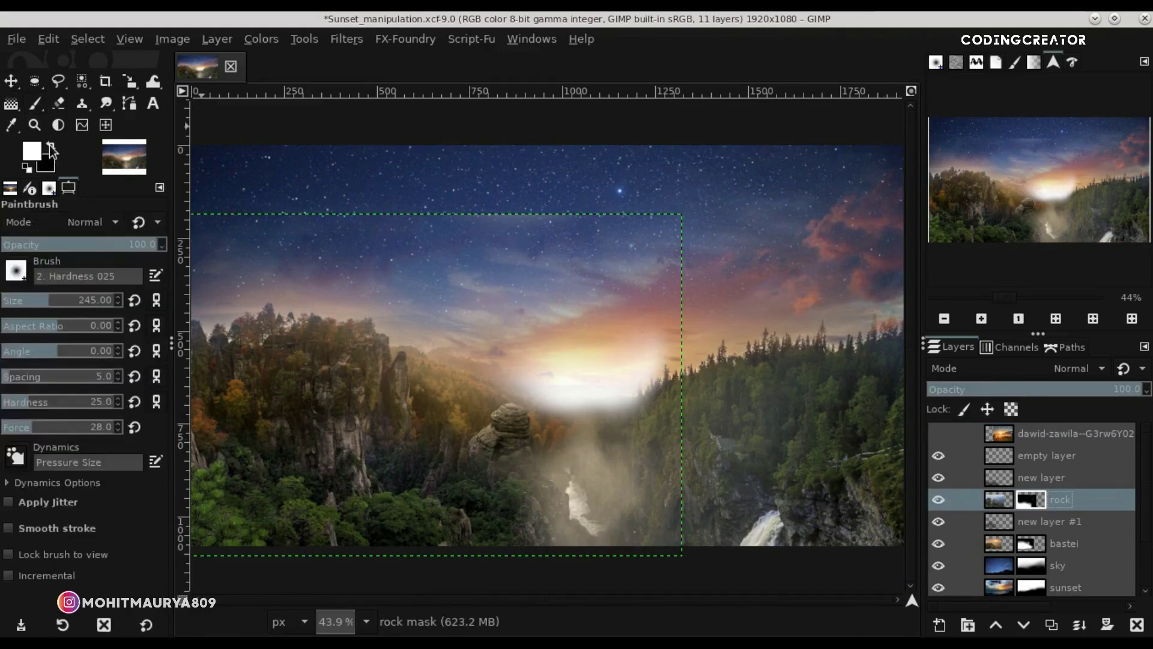
pyautogui.click(52, 148)
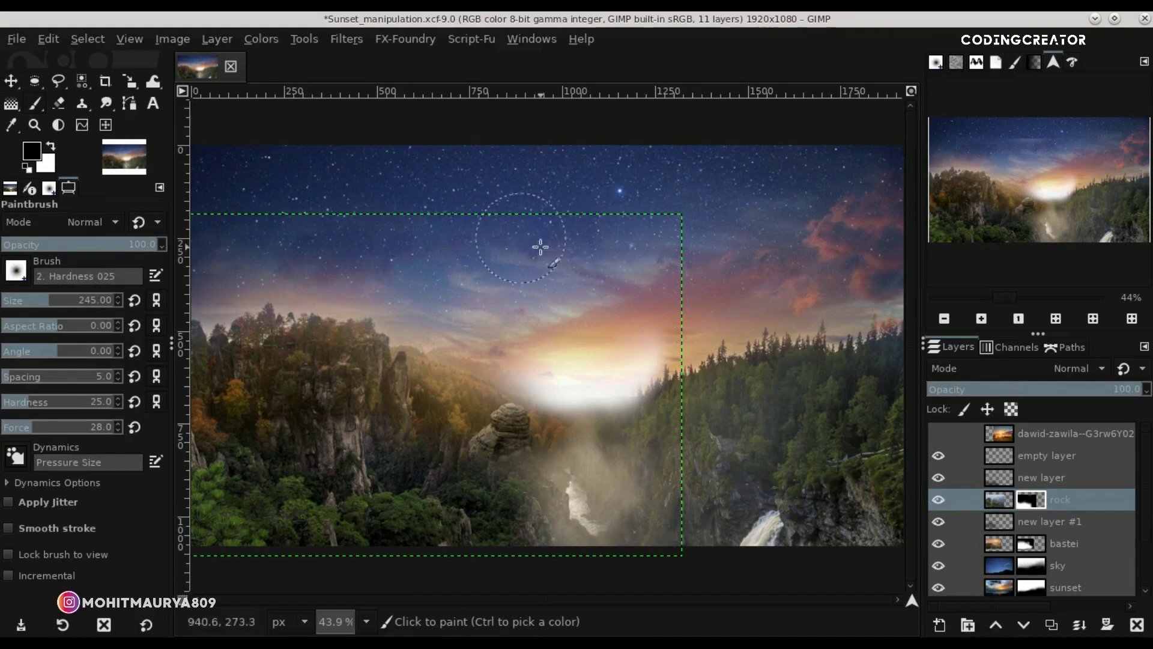
# Reselect and reshow the meadow layer, then nudge it slightly down and right.
pyautogui.click(1001, 456)
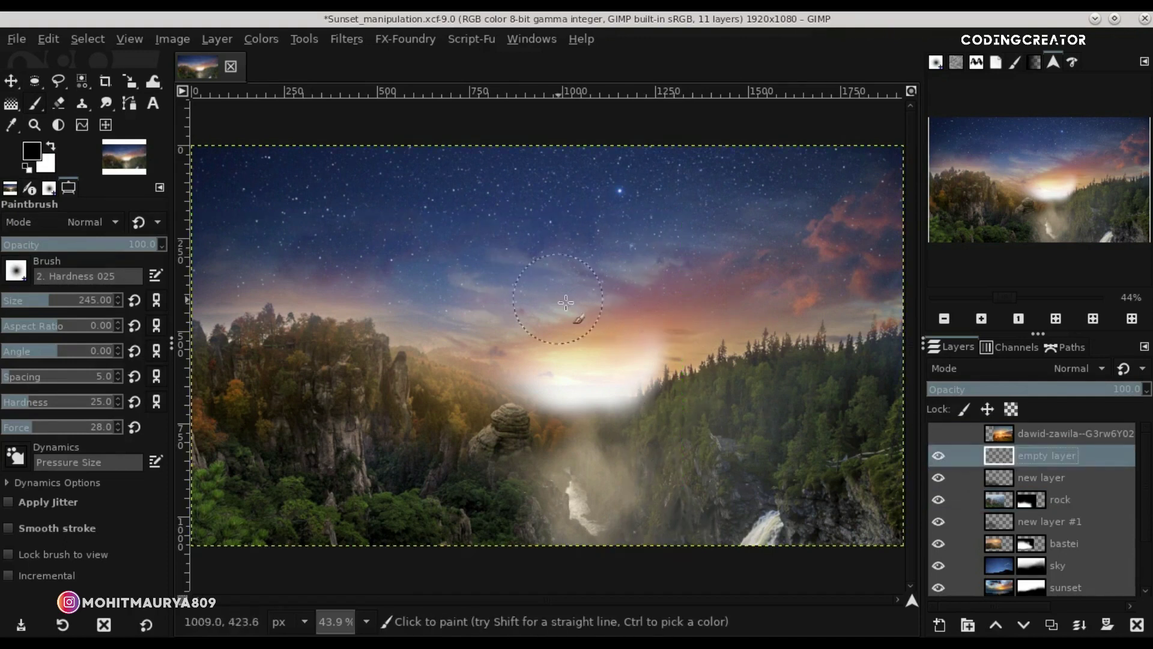
pyautogui.click(1018, 431)
pyautogui.click(939, 432)
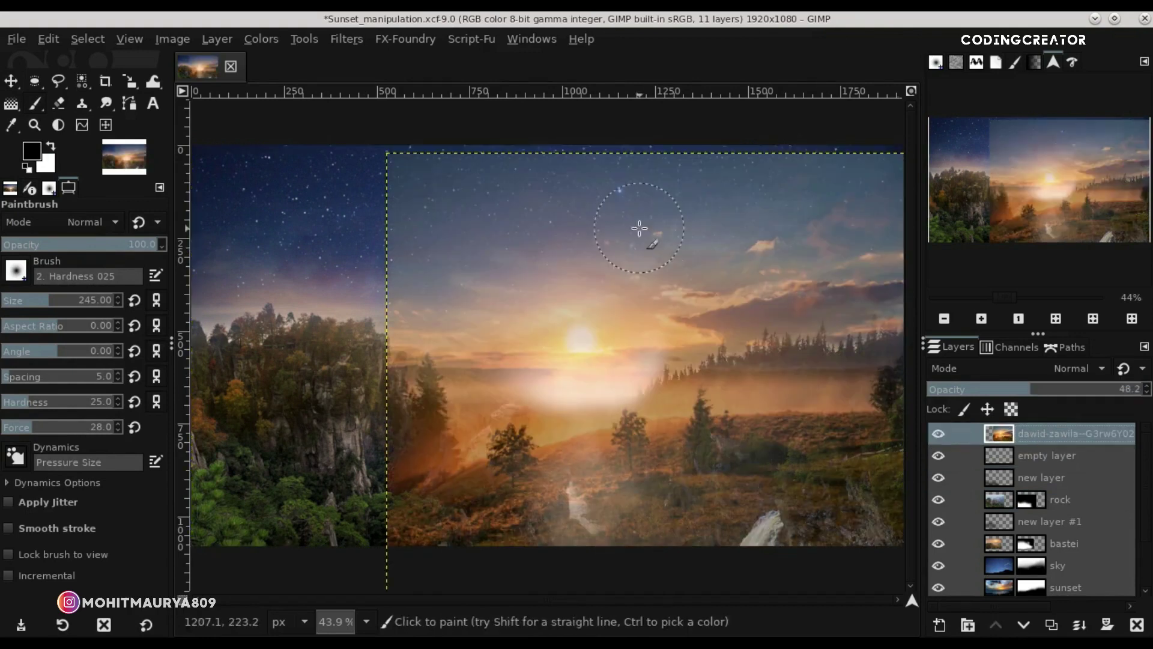
pyautogui.click(12, 82)
pyautogui.moveTo(755, 442); pyautogui.dragTo(753, 455)
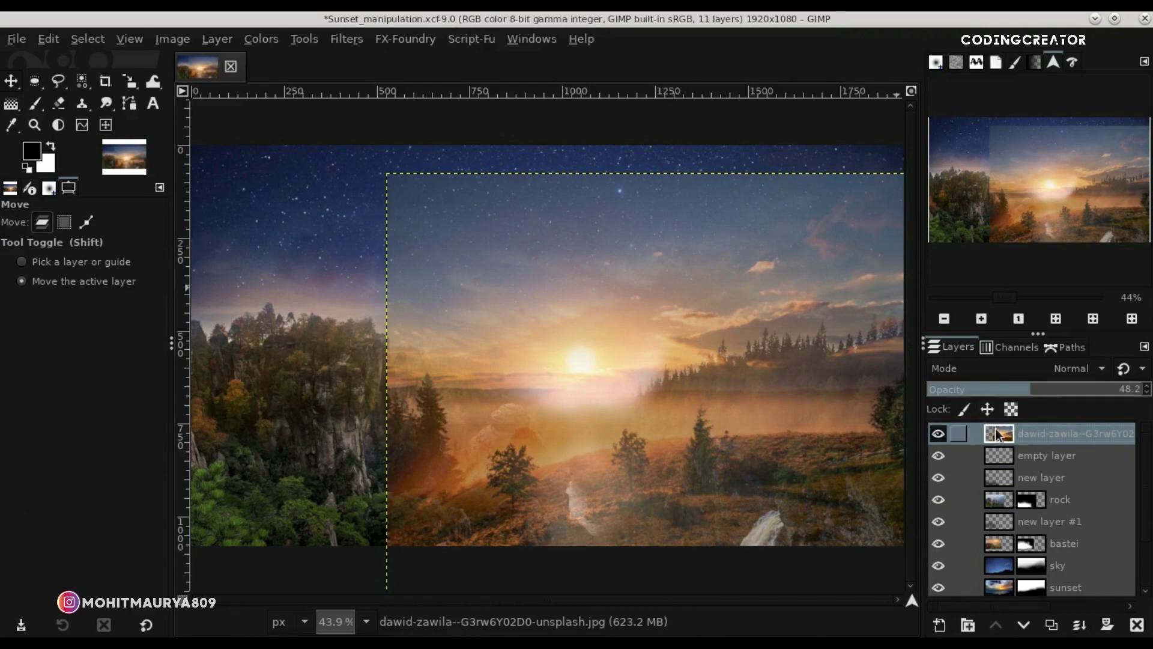
# Set the meadow layer to Screen mode and give it a white, fully opaque layer mask.
pyautogui.click(994, 366)
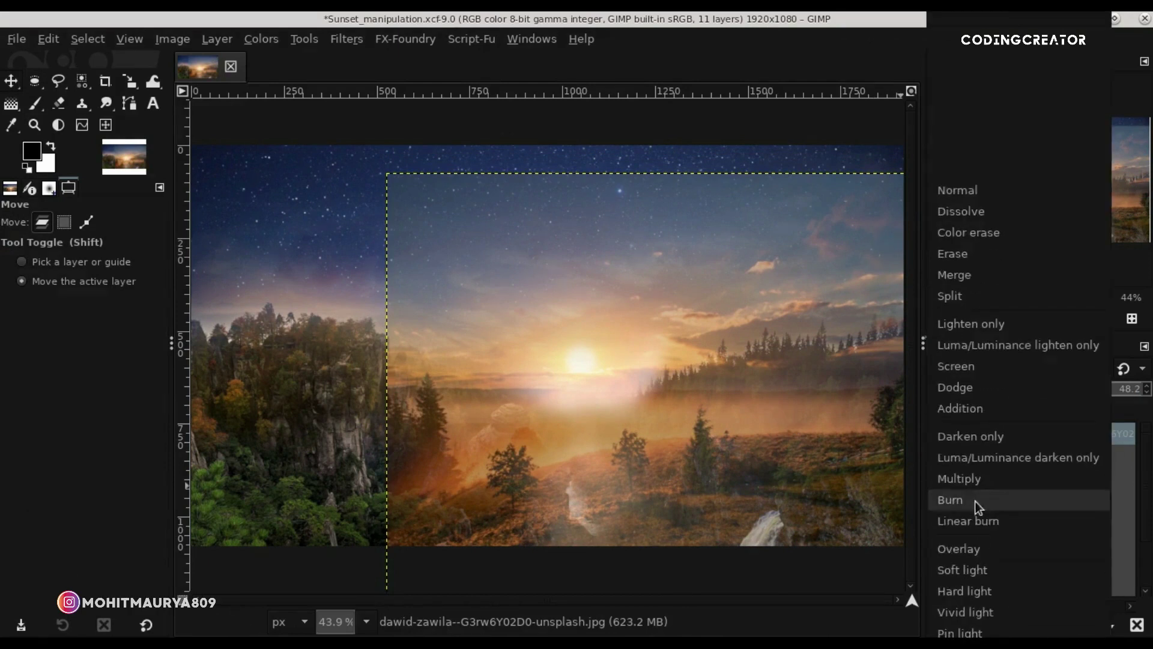
pyautogui.click(976, 373)
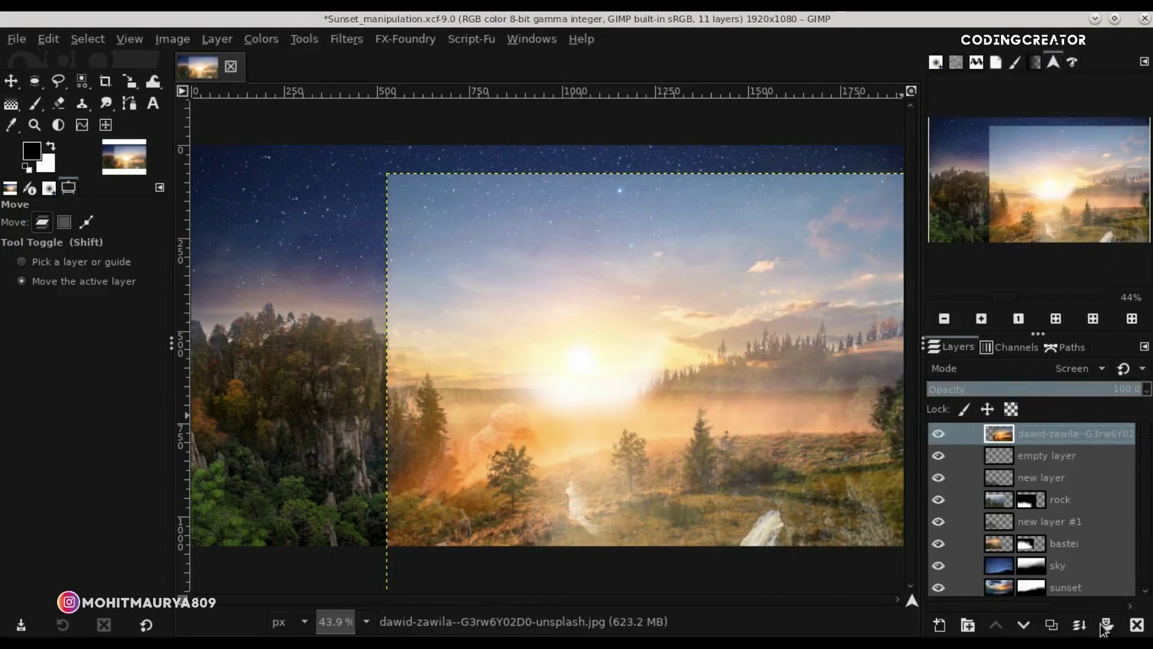
pyautogui.click(1107, 624)
pyautogui.click(1044, 608)
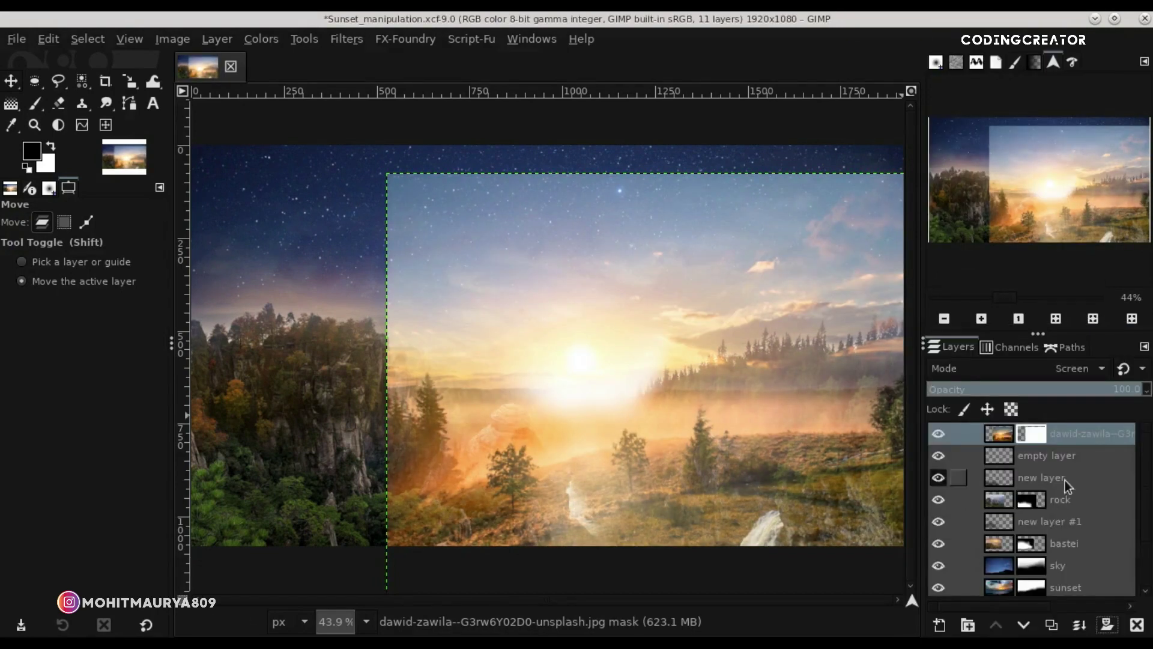
pyautogui.click(36, 103)
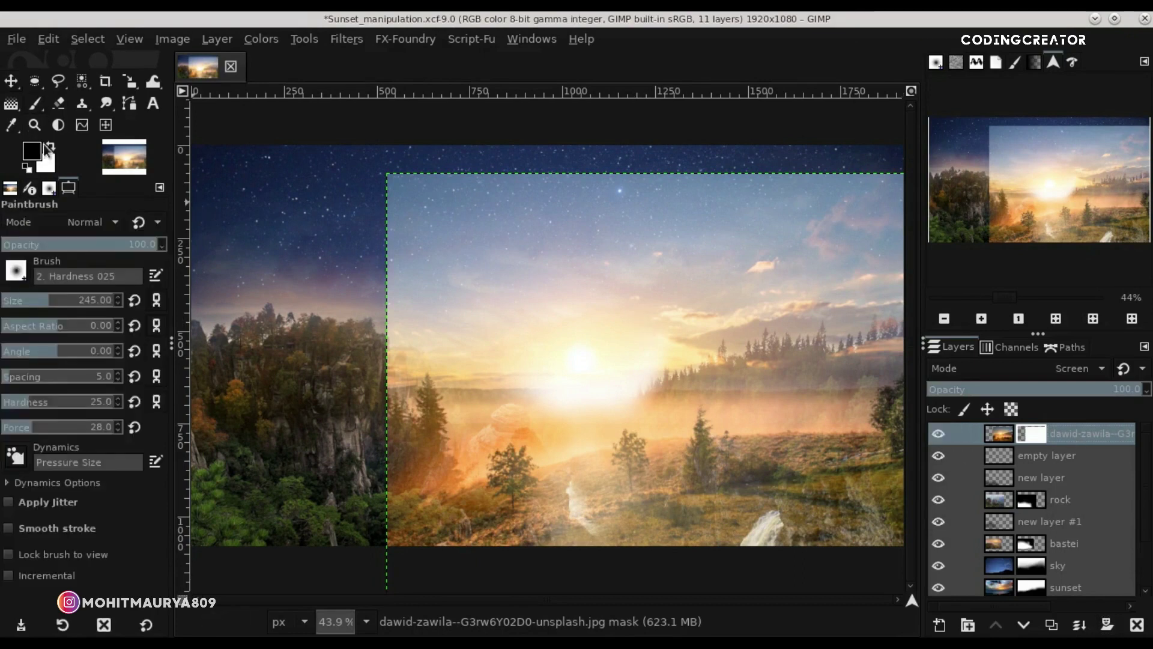
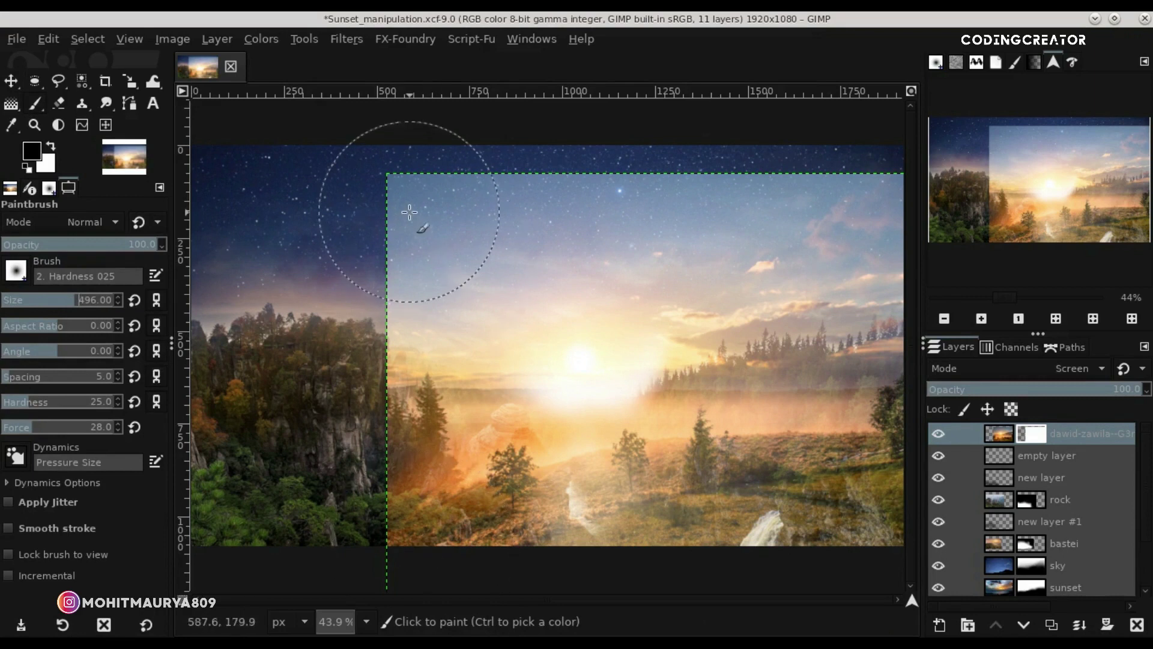
# Paint black on the sunset mask over the left cliffs, central rocks and right forest with a smaller brush.
pyautogui.moveTo(314, 296)
pyautogui.mouseDown()
pyautogui.moveTo(310, 476)
pyautogui.moveTo(509, 563)
pyautogui.moveTo(811, 561)
pyautogui.moveTo(729, 515)
pyautogui.moveTo(823, 511)
pyautogui.moveTo(804, 439)
pyautogui.moveTo(763, 421)
pyautogui.moveTo(697, 435)
pyautogui.moveTo(595, 510)
pyautogui.moveTo(406, 341)
pyautogui.moveTo(556, 178)
pyautogui.moveTo(587, 185)
pyautogui.moveTo(828, 138)
pyautogui.moveTo(655, 230)
pyautogui.moveTo(489, 270)
pyautogui.moveTo(430, 420)
pyautogui.moveTo(596, 512)
pyautogui.moveTo(813, 435)
pyautogui.moveTo(762, 442)
pyautogui.mouseUp()
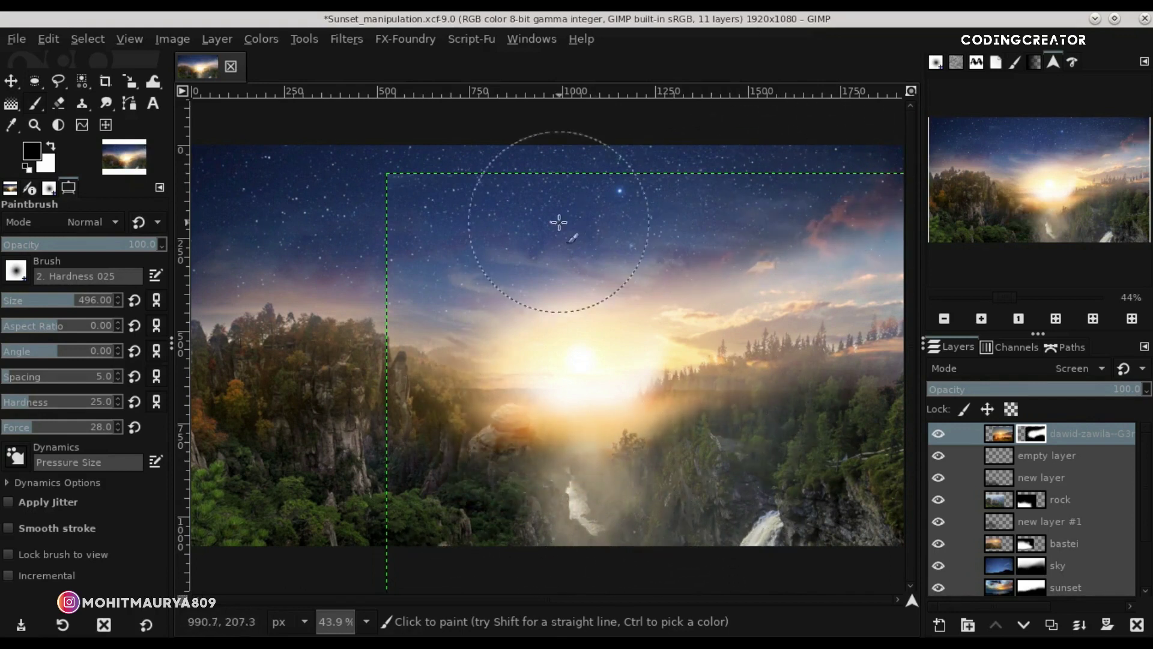
pyautogui.moveTo(90, 295); pyautogui.dragTo(63, 295)
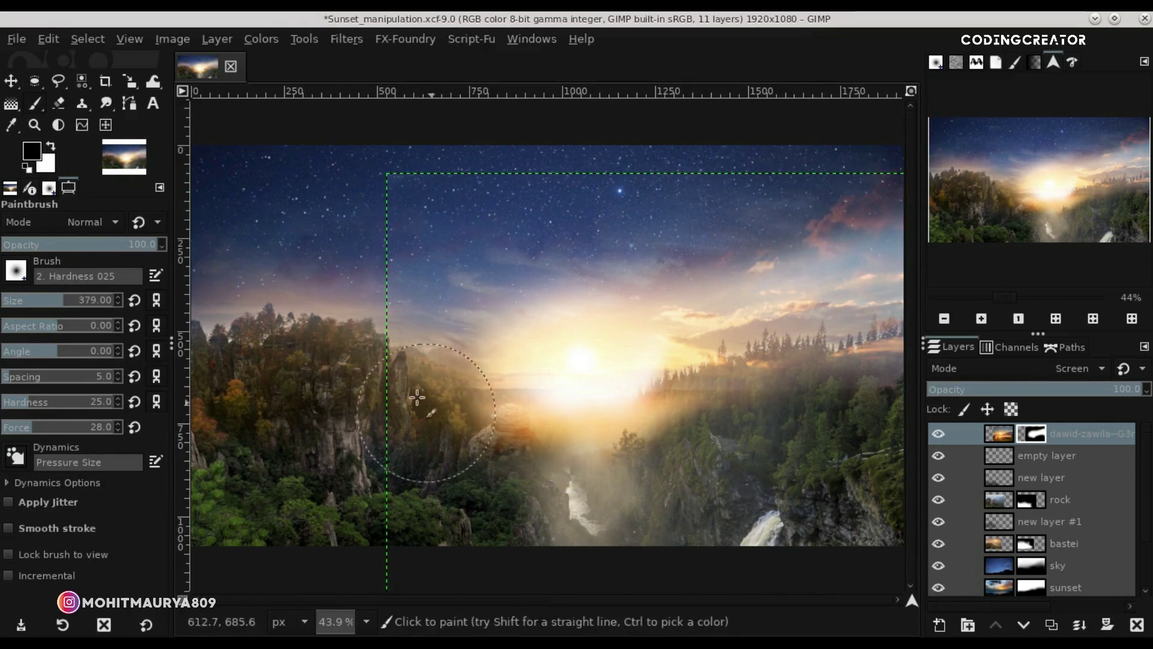
pyautogui.moveTo(490, 274)
pyautogui.mouseDown()
pyautogui.moveTo(605, 245)
pyautogui.moveTo(702, 196)
pyautogui.mouseUp()
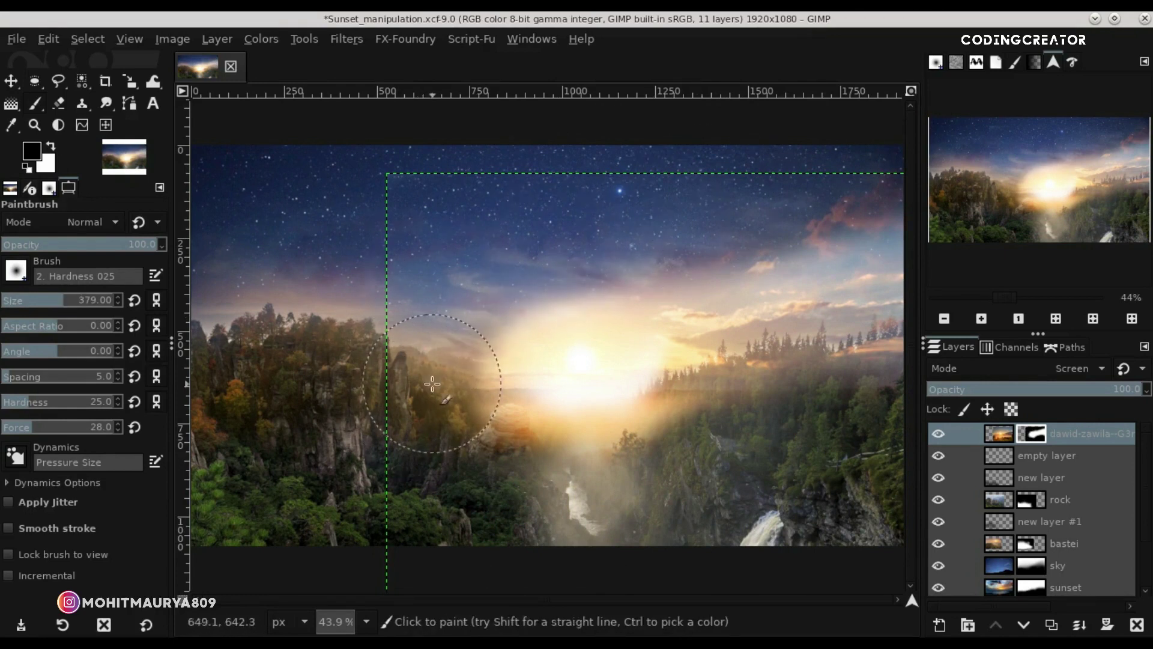
pyautogui.moveTo(463, 440)
pyautogui.mouseDown()
pyautogui.moveTo(522, 430)
pyautogui.moveTo(493, 451)
pyautogui.moveTo(637, 444)
pyautogui.moveTo(887, 387)
pyautogui.moveTo(876, 389)
pyautogui.mouseUp()
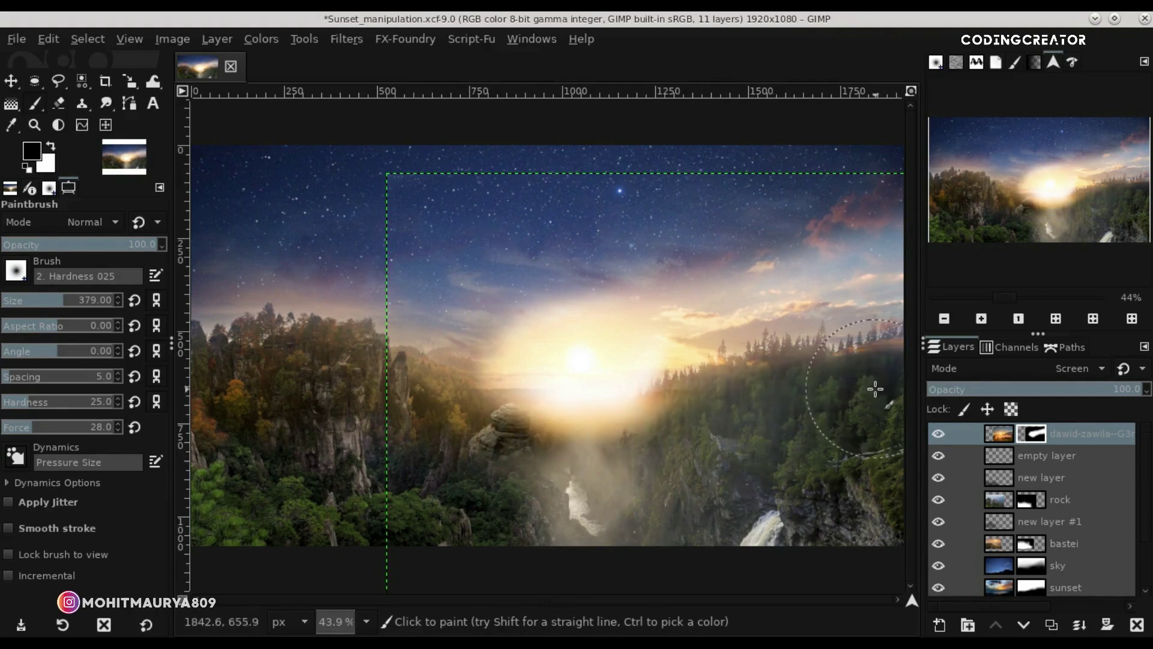
pyautogui.moveTo(768, 406)
pyautogui.mouseDown()
pyautogui.moveTo(731, 412)
pyautogui.moveTo(793, 381)
pyautogui.mouseUp()
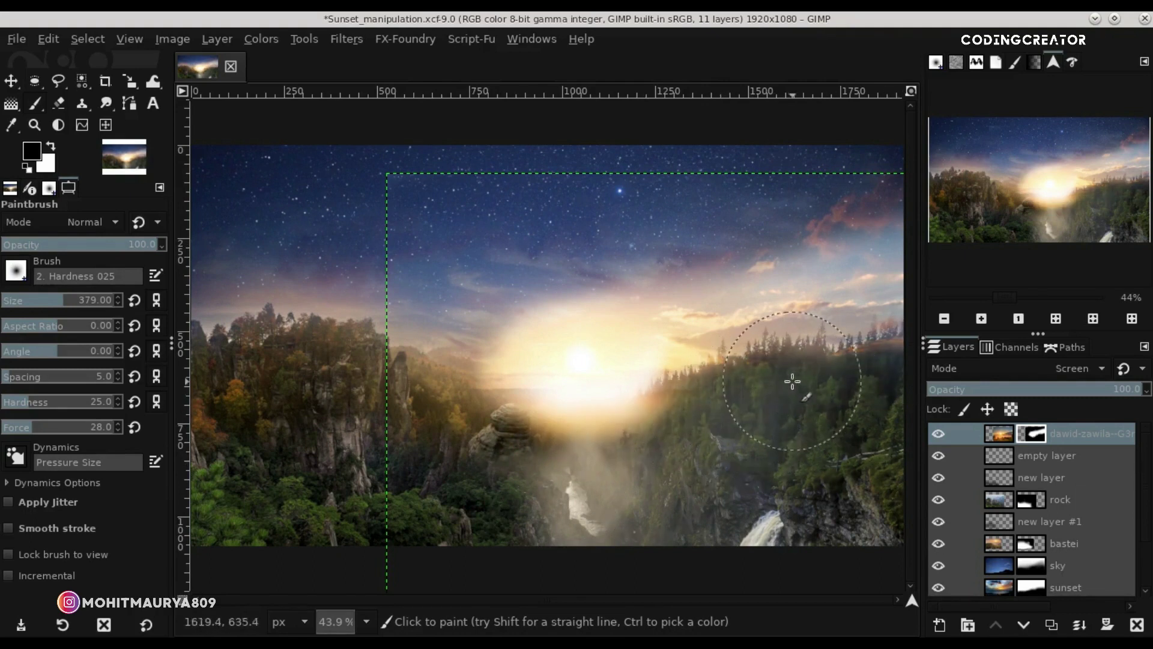
# Preview the sunset glow layer at lower opacity, then restore it to 100.
pyautogui.click(1069, 389)
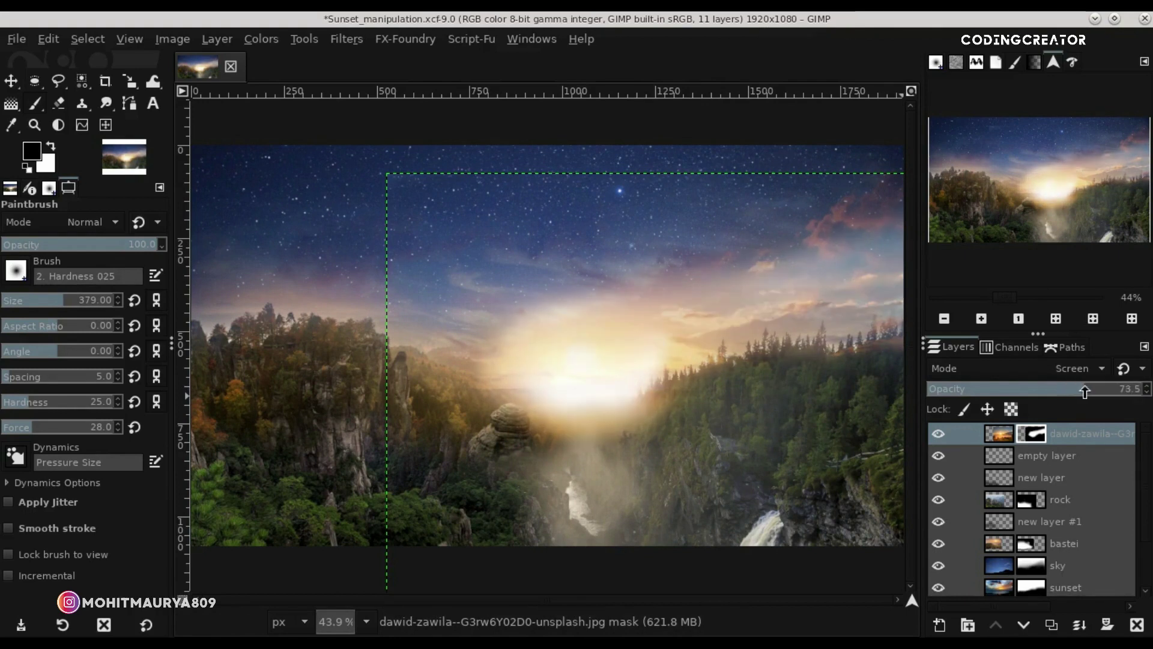
pyautogui.moveTo(1085, 391); pyautogui.dragTo(1148, 390)
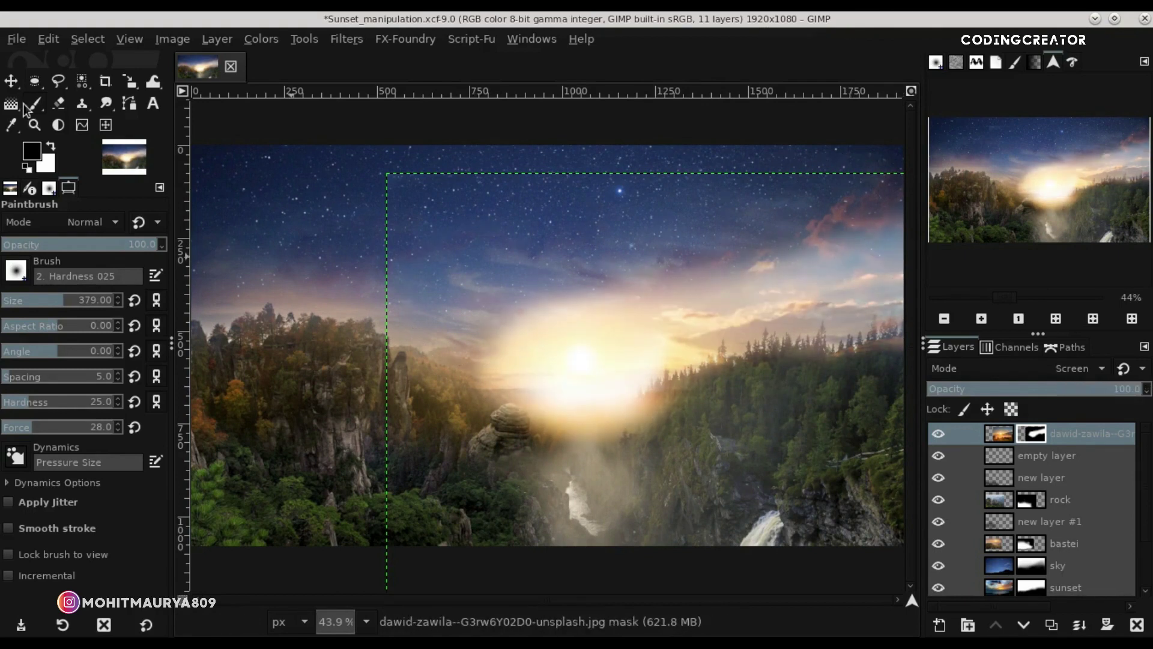
pyautogui.click(10, 81)
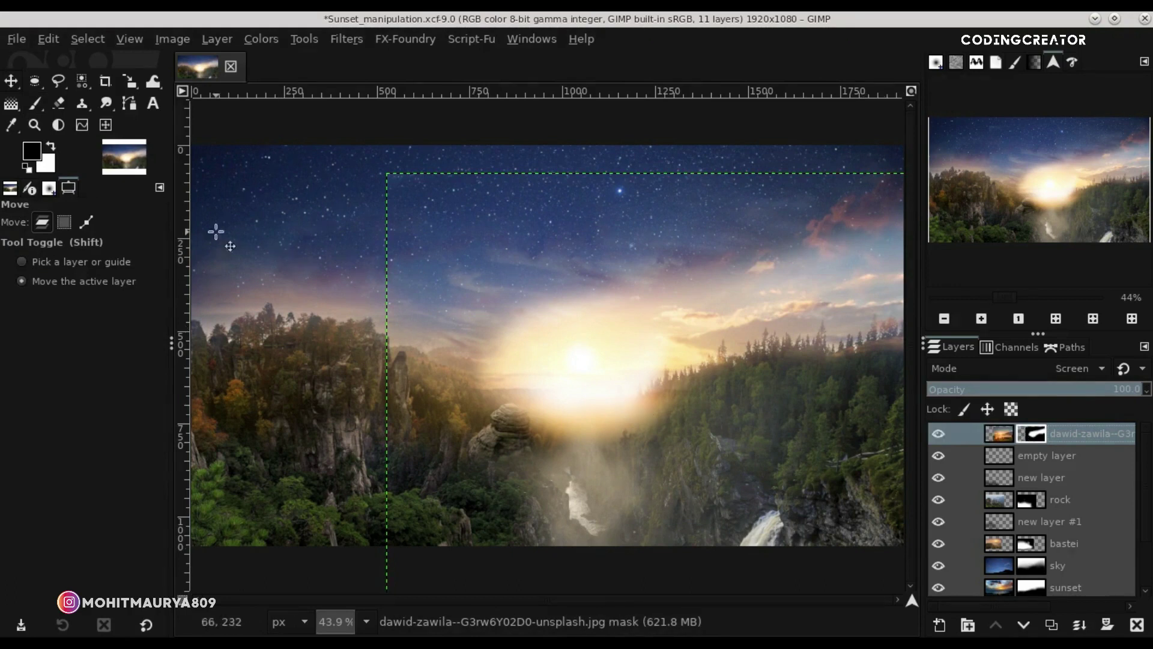
pyautogui.click(36, 106)
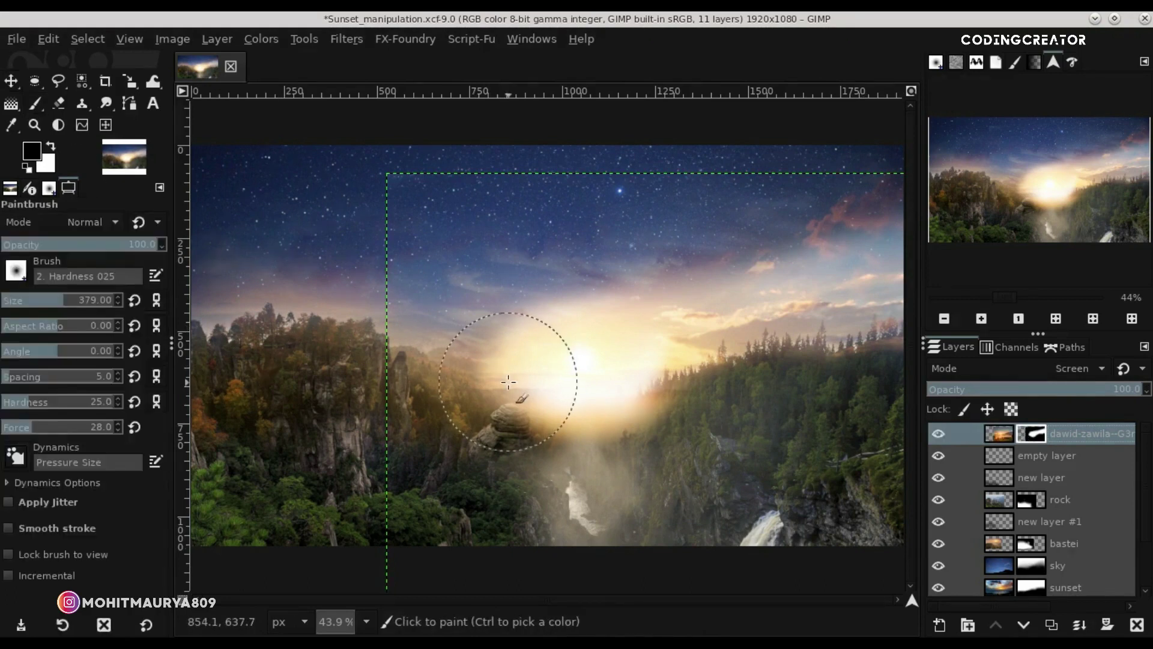
# Softly paint black at low brush opacity on the mask to reduce the glow beside the sun.
pyautogui.moveTo(476, 360)
pyautogui.mouseDown()
pyautogui.moveTo(532, 260)
pyautogui.moveTo(672, 437)
pyautogui.mouseUp()
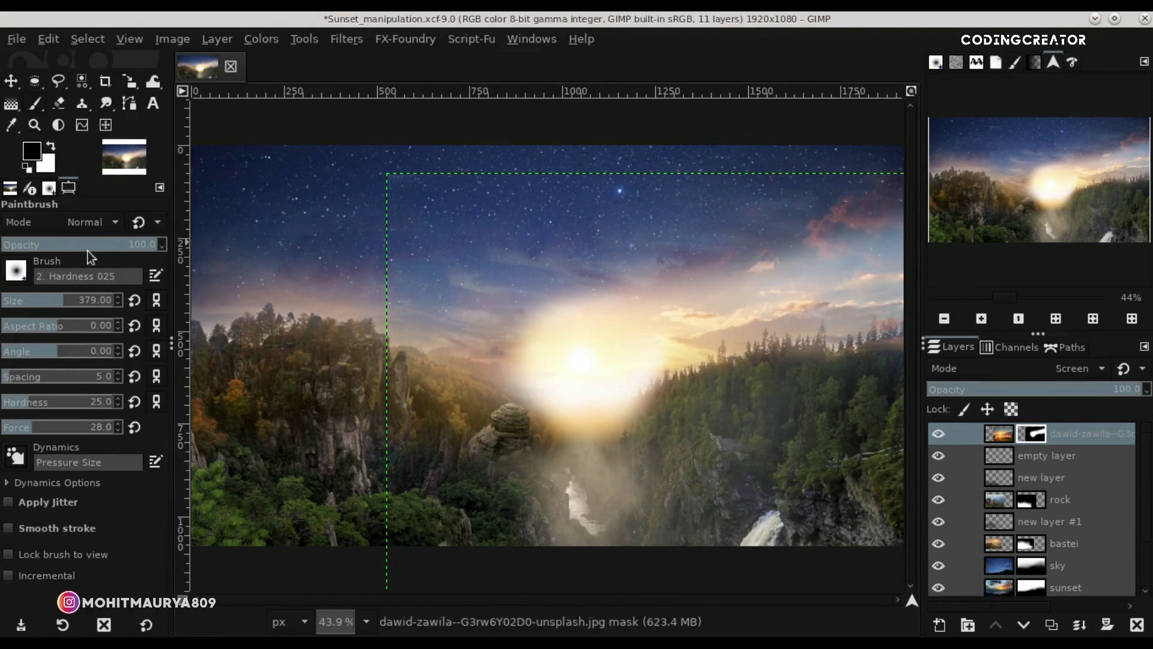
pyautogui.moveTo(54, 245); pyautogui.dragTo(42, 246)
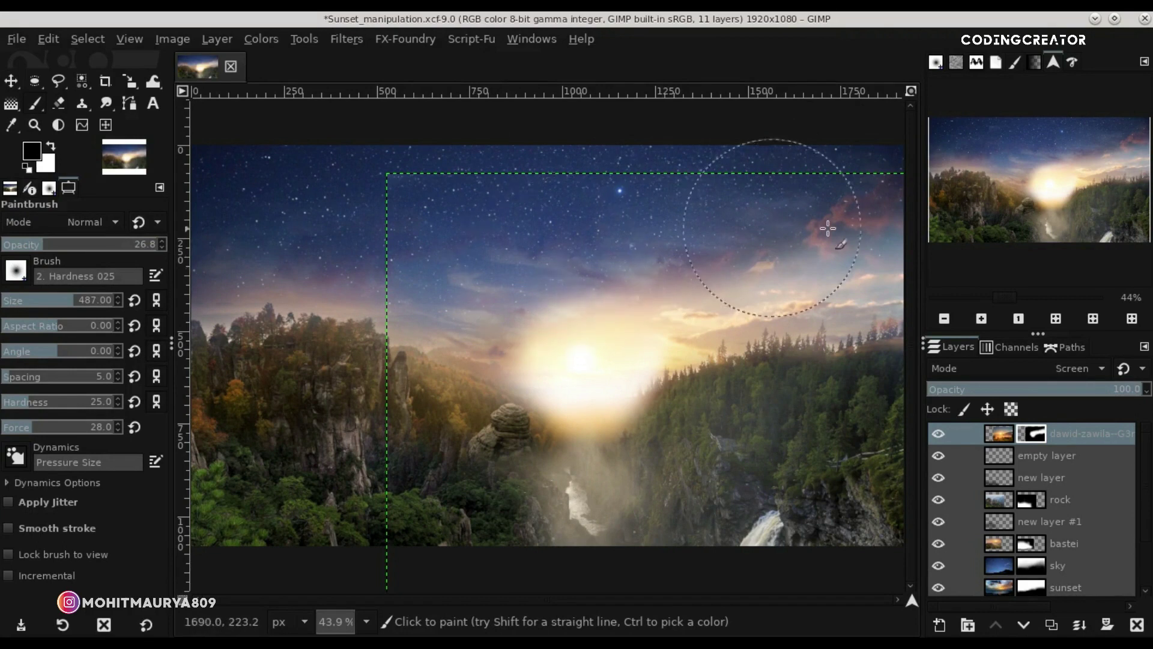
pyautogui.moveTo(495, 319)
pyautogui.mouseDown()
pyautogui.moveTo(622, 441)
pyautogui.moveTo(657, 401)
pyautogui.mouseUp()
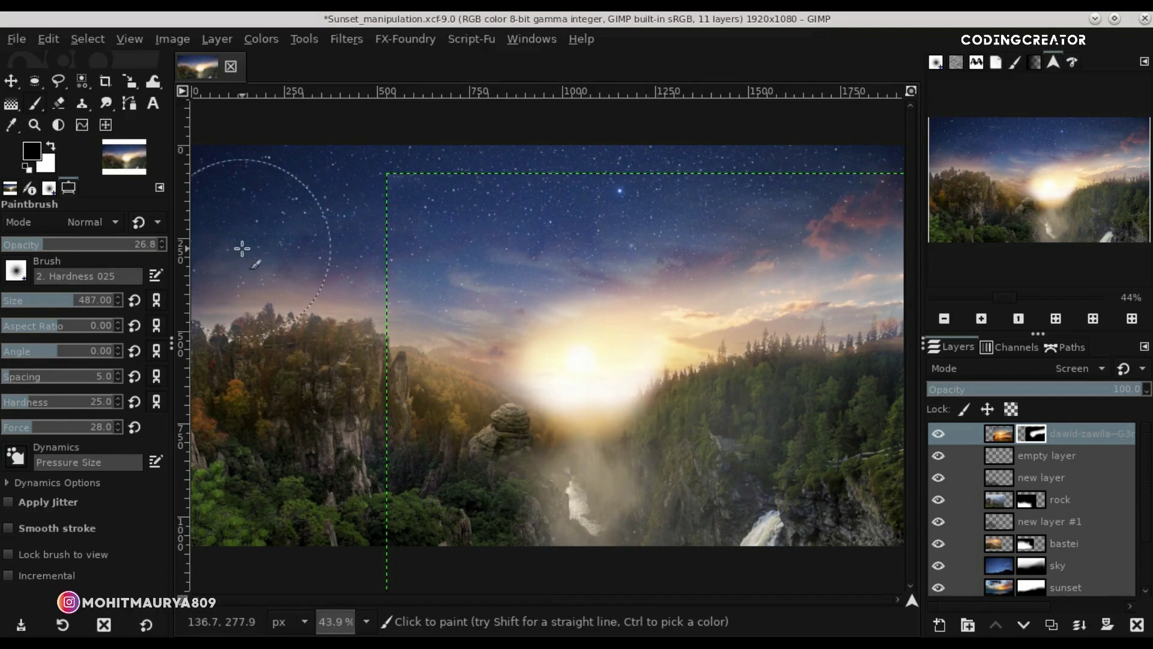
# Paint white with a larger full-strength brush to restore warm hazy glow over the waterfall valley.
pyautogui.click(52, 149)
pyautogui.moveTo(120, 245); pyautogui.dragTo(200, 250)
pyautogui.moveTo(54, 307); pyautogui.dragTo(69, 306)
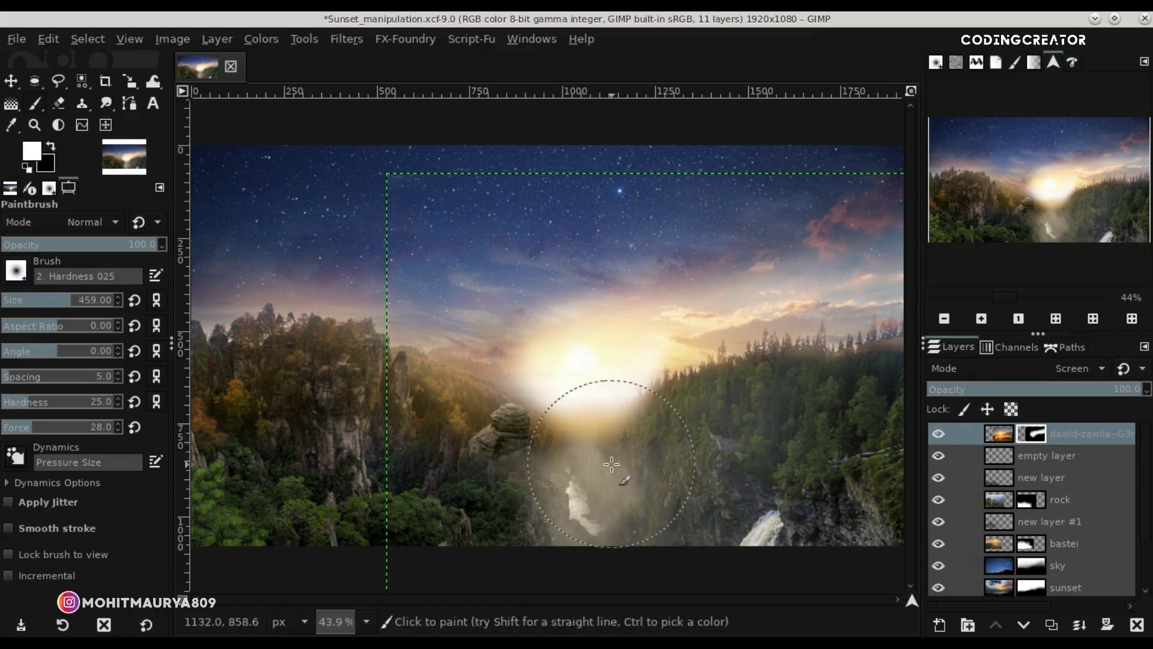
pyautogui.moveTo(562, 462); pyautogui.dragTo(579, 492)
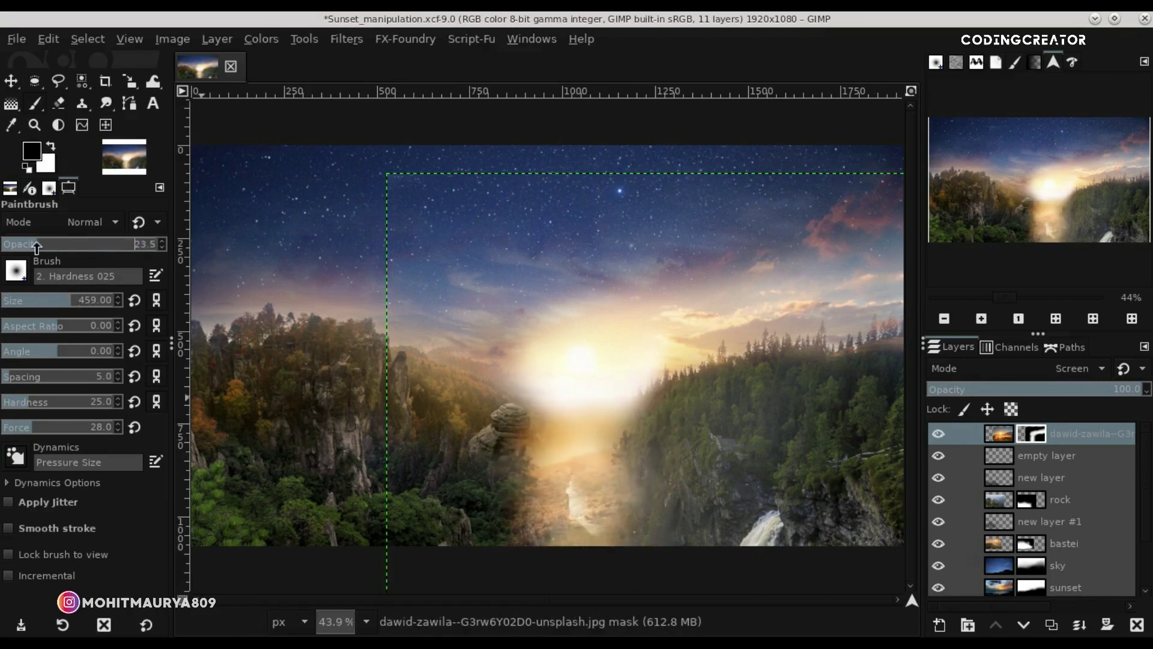
pyautogui.moveTo(618, 467); pyautogui.dragTo(559, 516)
pyautogui.moveTo(42, 244); pyautogui.dragTo(168, 245)
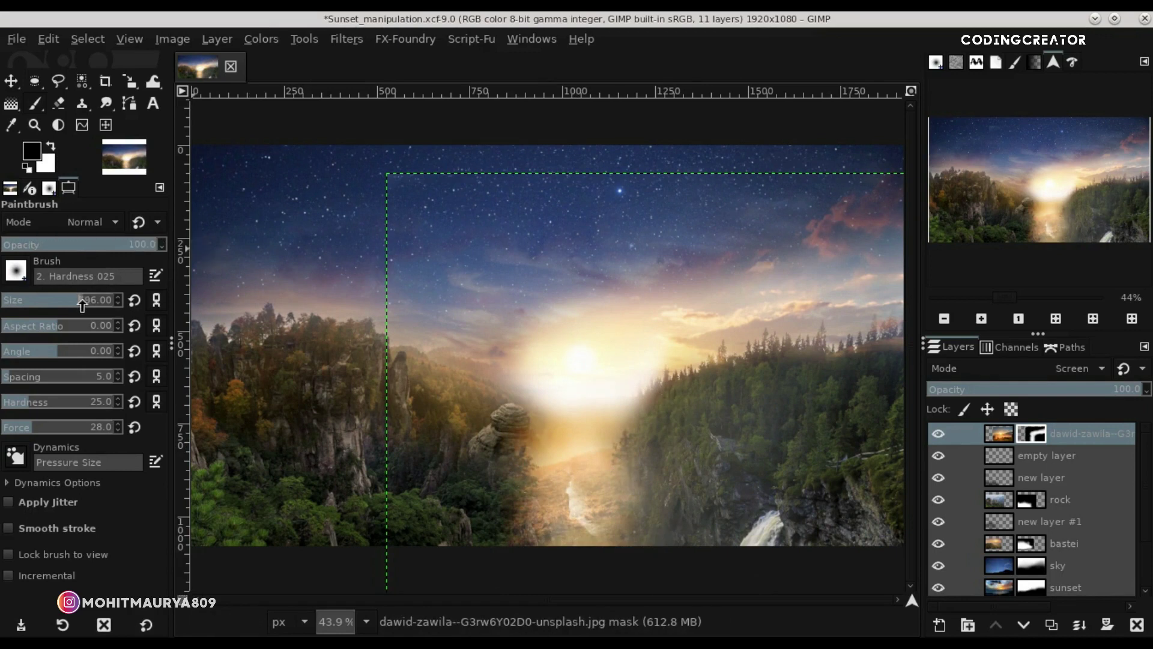
pyautogui.moveTo(82, 305); pyautogui.dragTo(78, 305)
pyautogui.moveTo(638, 515)
pyautogui.mouseDown()
pyautogui.moveTo(542, 525)
pyautogui.moveTo(524, 481)
pyautogui.moveTo(586, 494)
pyautogui.moveTo(484, 477)
pyautogui.moveTo(522, 463)
pyautogui.mouseUp()
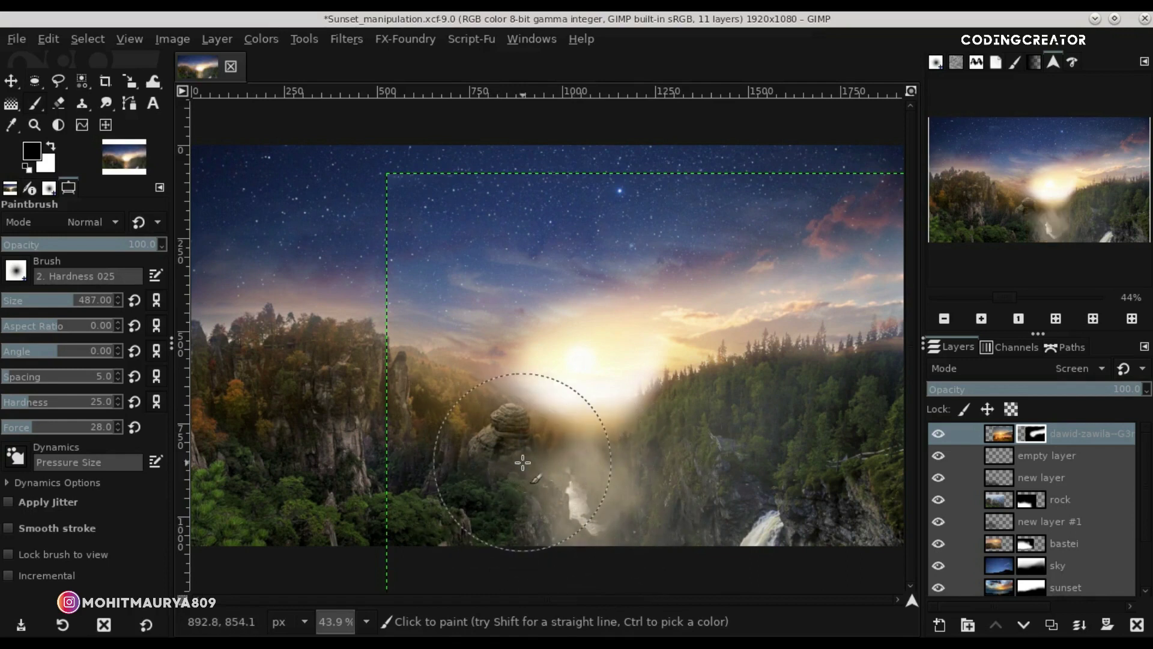
pyautogui.press('m')
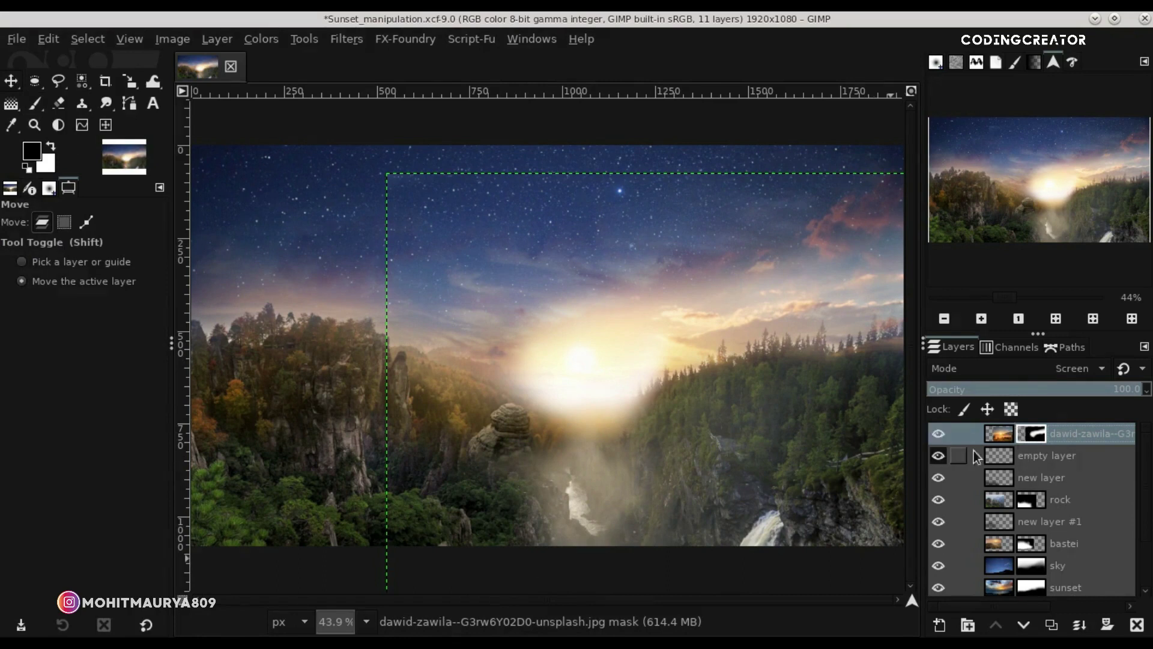
# Toggle the glow layer's visibility to compare before and after, then reactivate its mask.
pyautogui.click(939, 435)
pyautogui.click(938, 434)
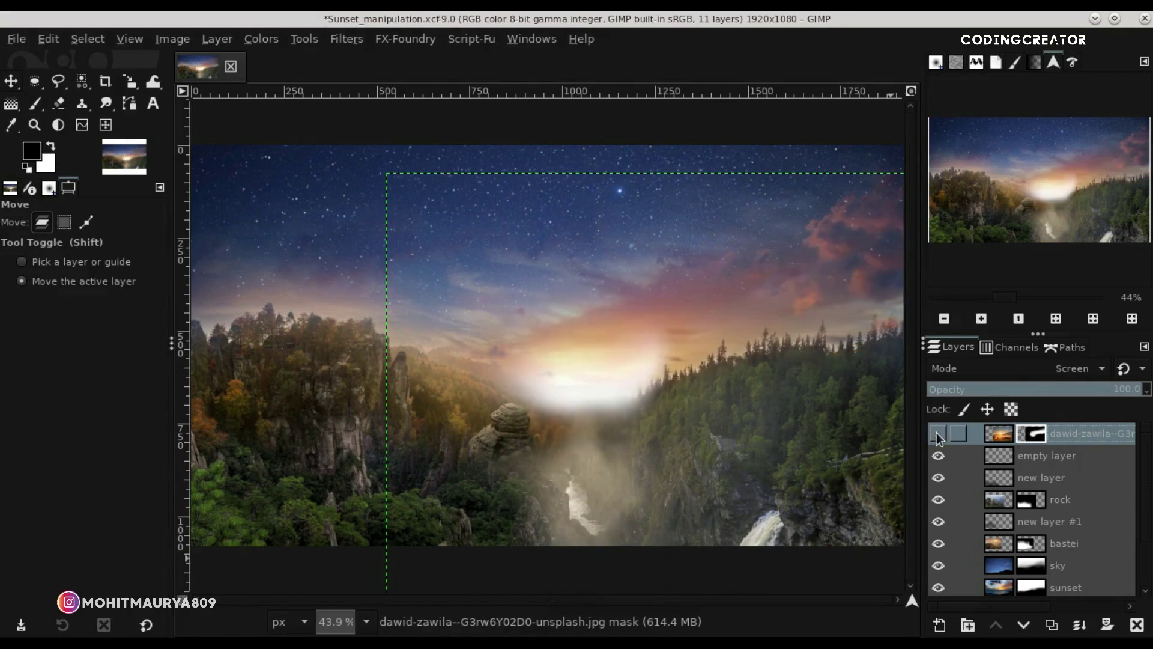
pyautogui.click(938, 434)
pyautogui.click(1001, 462)
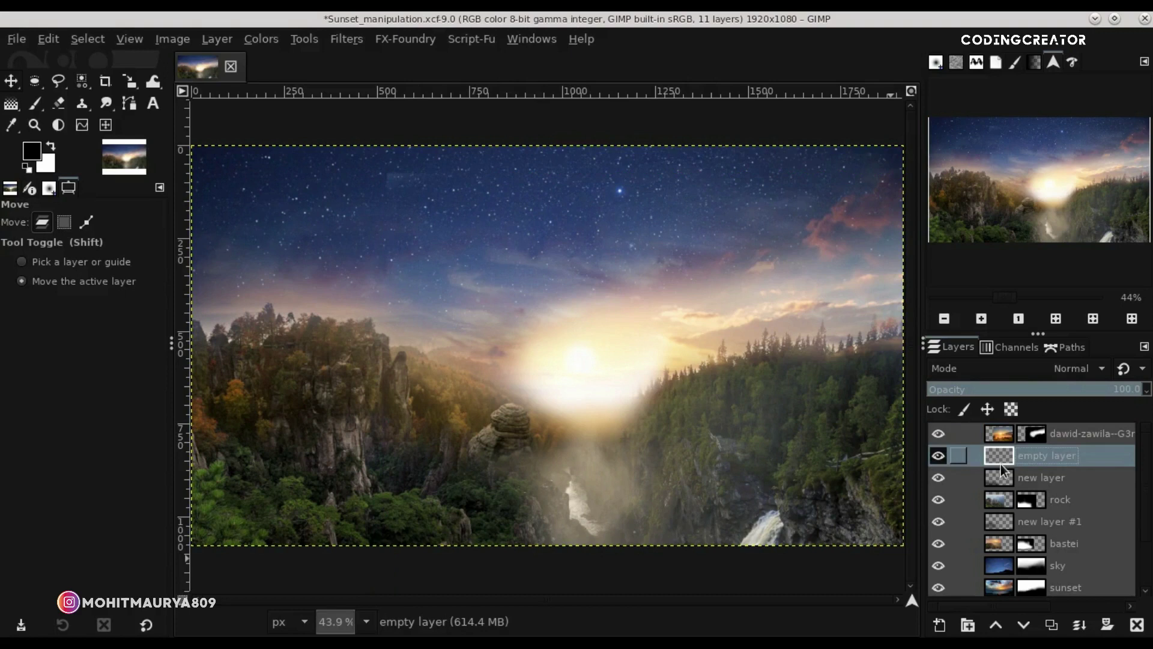
pyautogui.click(1043, 441)
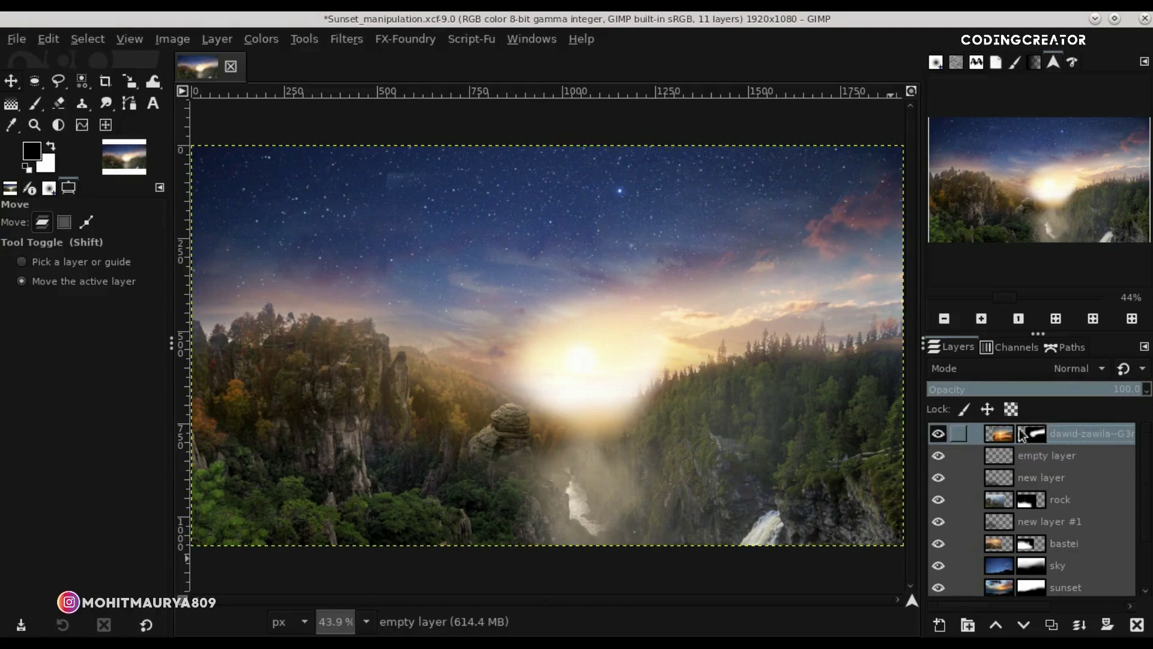
pyautogui.click(40, 103)
pyautogui.click(1051, 456)
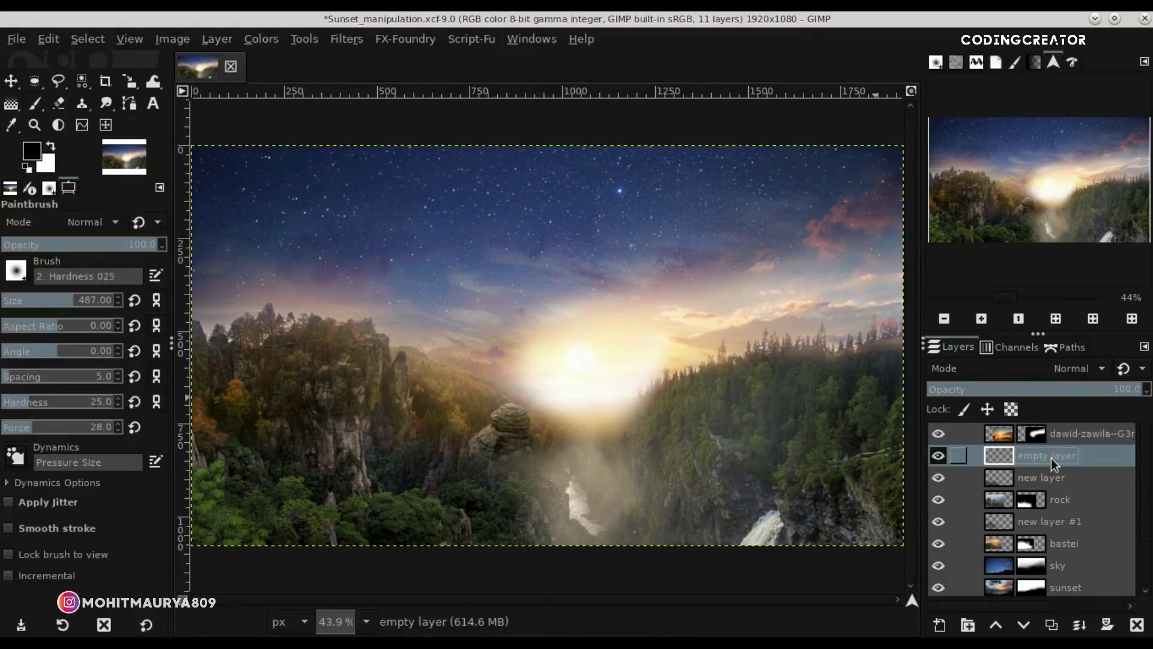
pyautogui.click(938, 433)
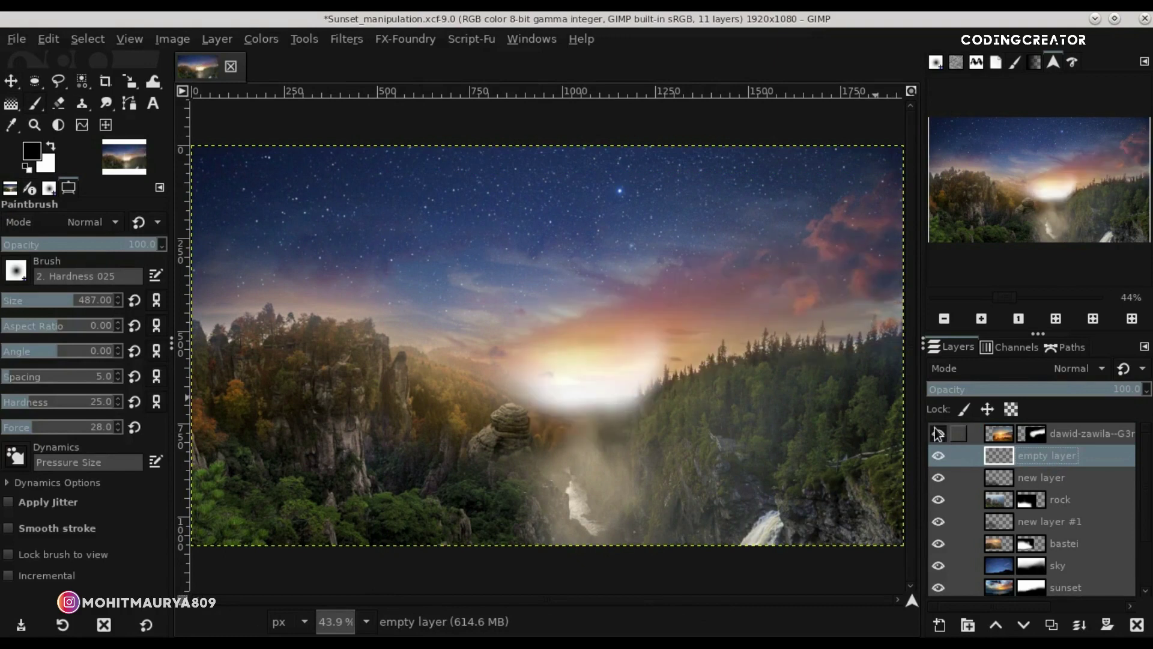
pyautogui.click(1031, 433)
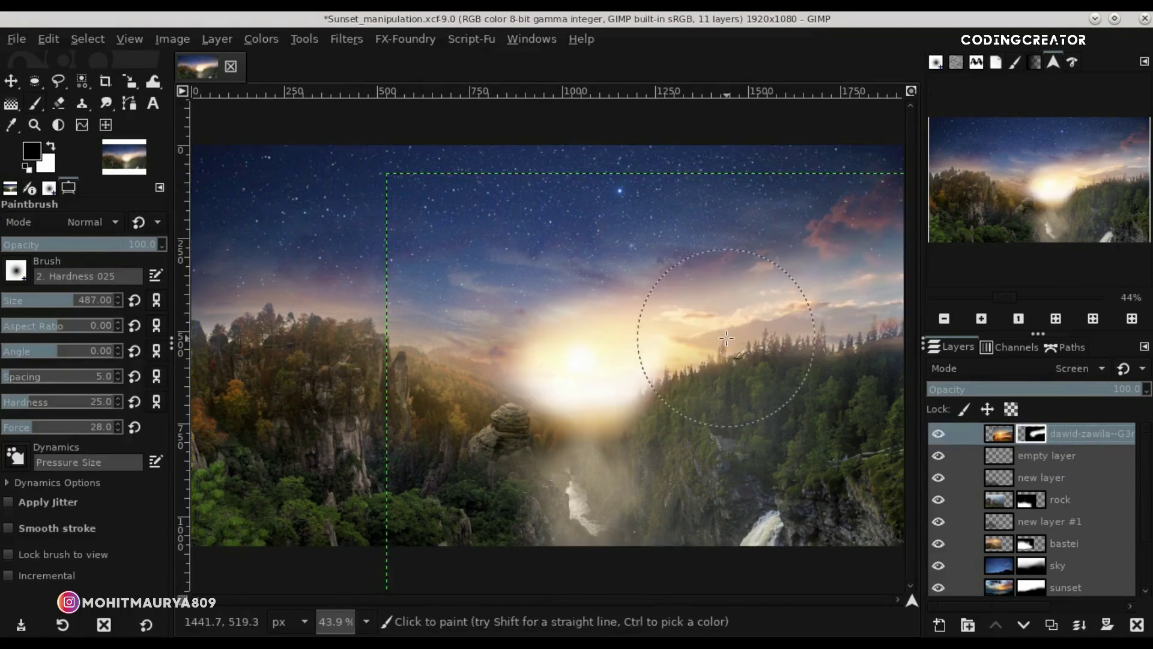
# Tone down and reshape the glow around the sun on the mask, then select the glow layer itself.
pyautogui.moveTo(82, 251); pyautogui.dragTo(36, 246)
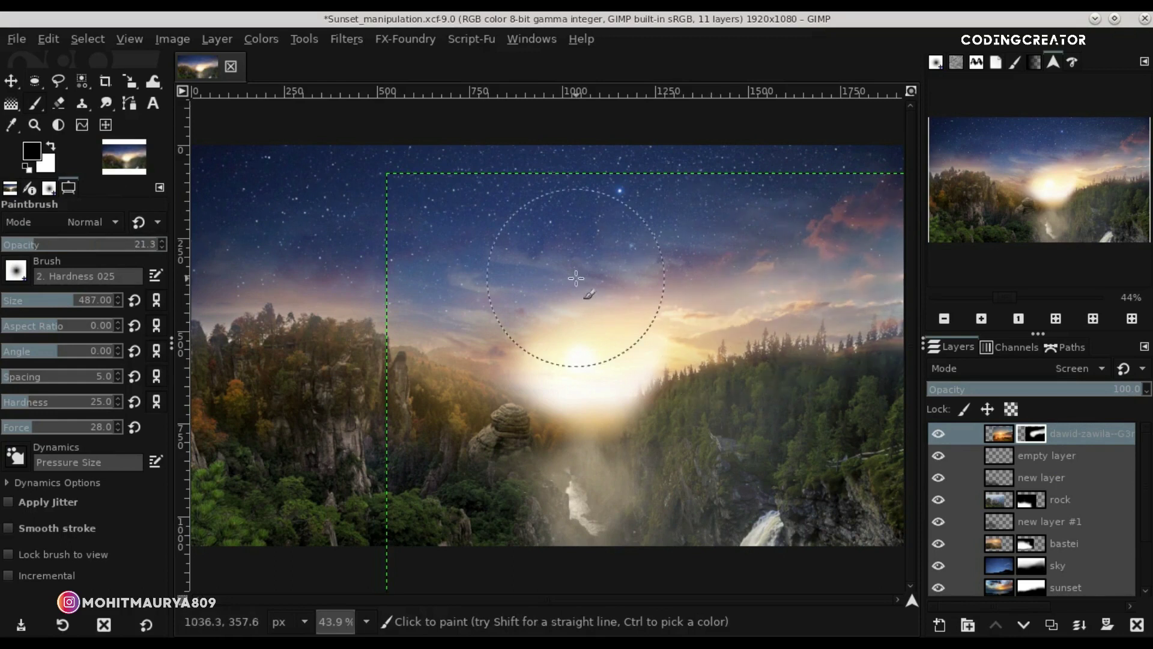
pyautogui.moveTo(631, 324); pyautogui.dragTo(682, 433)
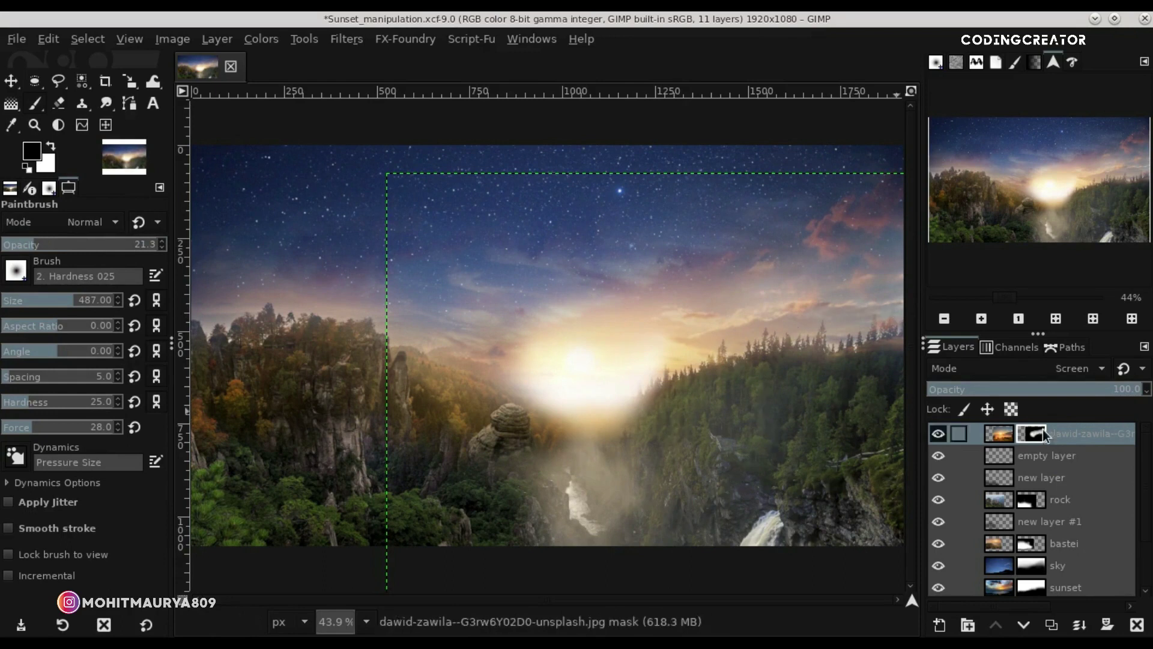
pyautogui.click(108, 241)
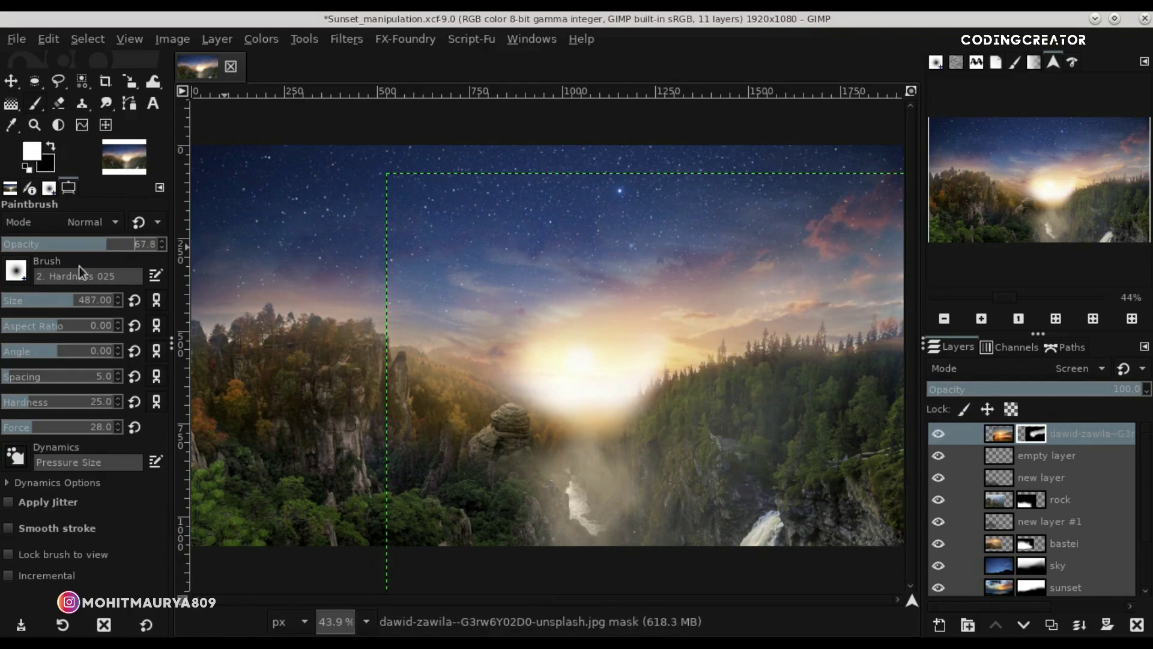
pyautogui.moveTo(593, 339); pyautogui.dragTo(559, 351)
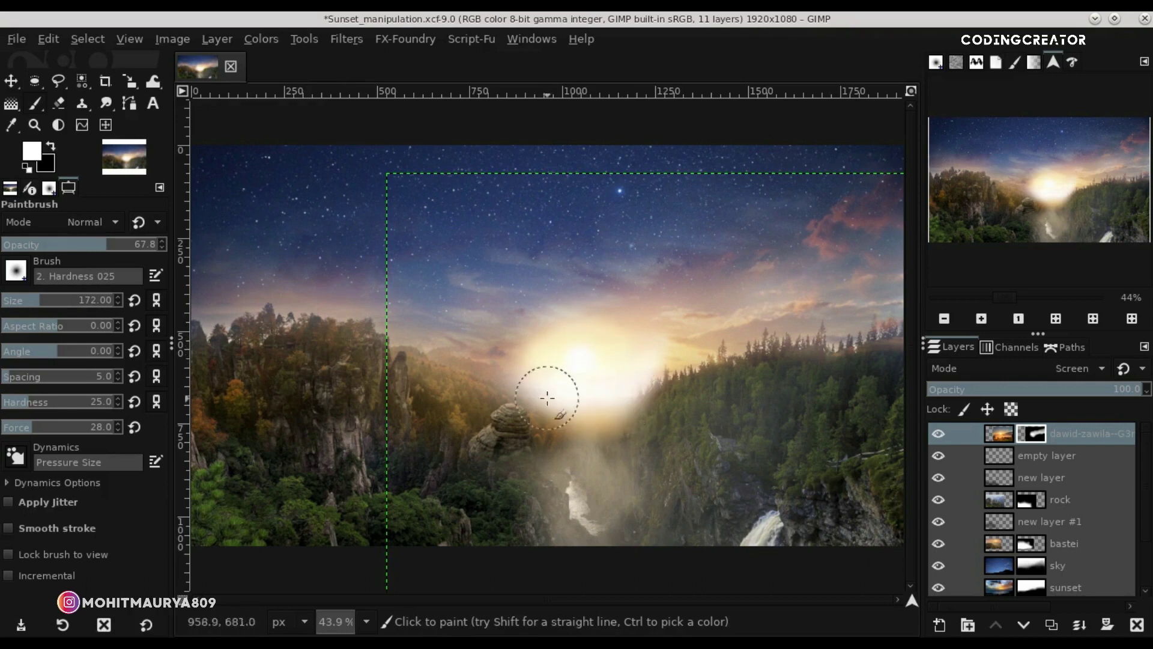
pyautogui.click(938, 433)
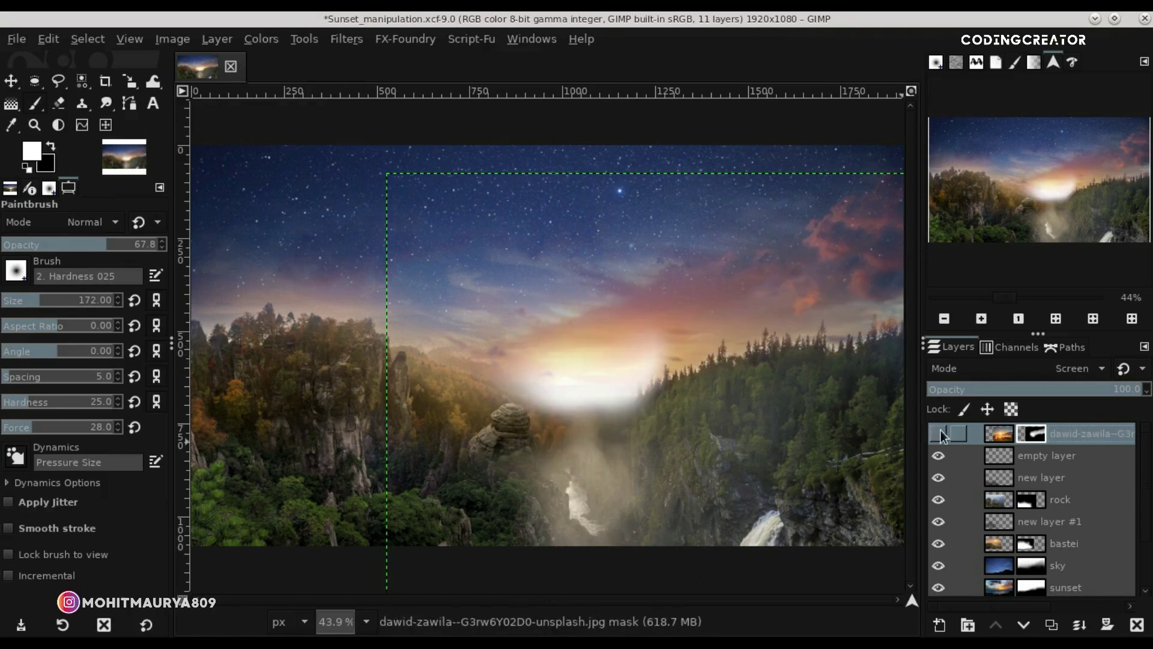
pyautogui.click(939, 434)
pyautogui.moveTo(594, 385)
pyautogui.mouseDown()
pyautogui.moveTo(529, 381)
pyautogui.moveTo(634, 395)
pyautogui.mouseUp()
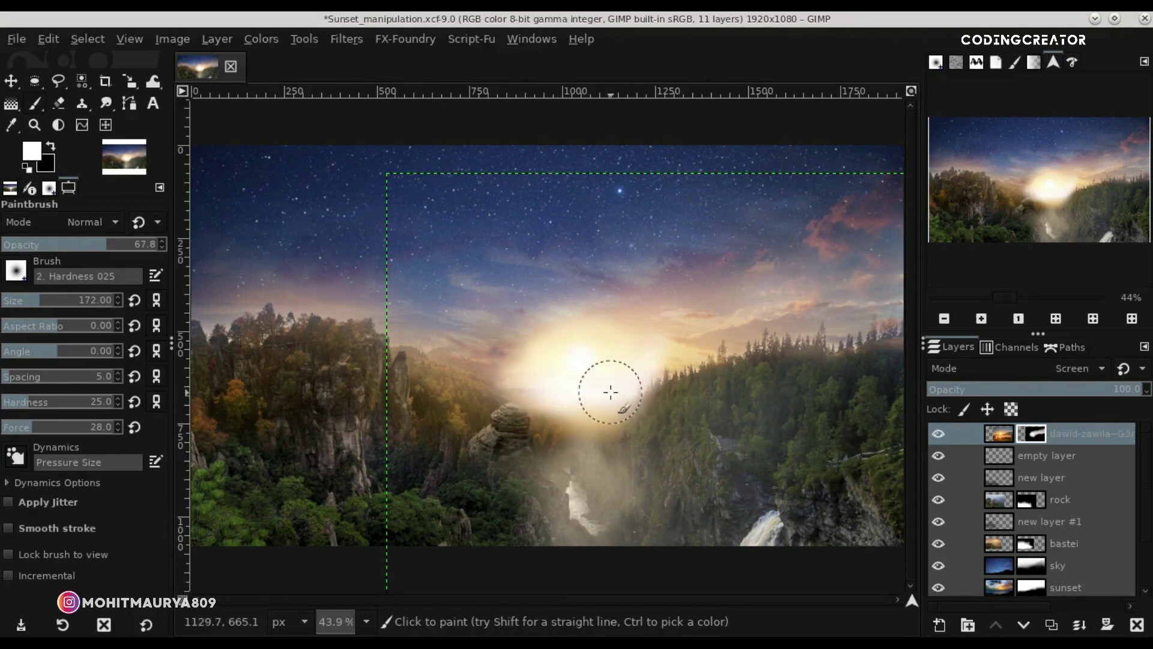
pyautogui.click(11, 82)
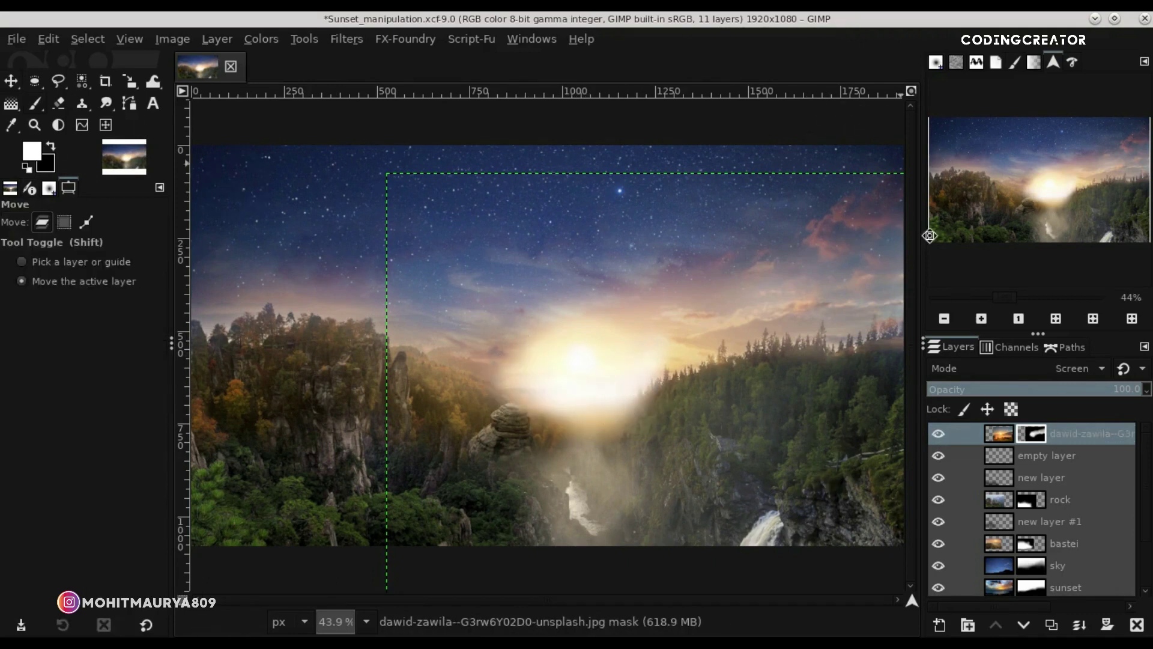
pyautogui.click(997, 430)
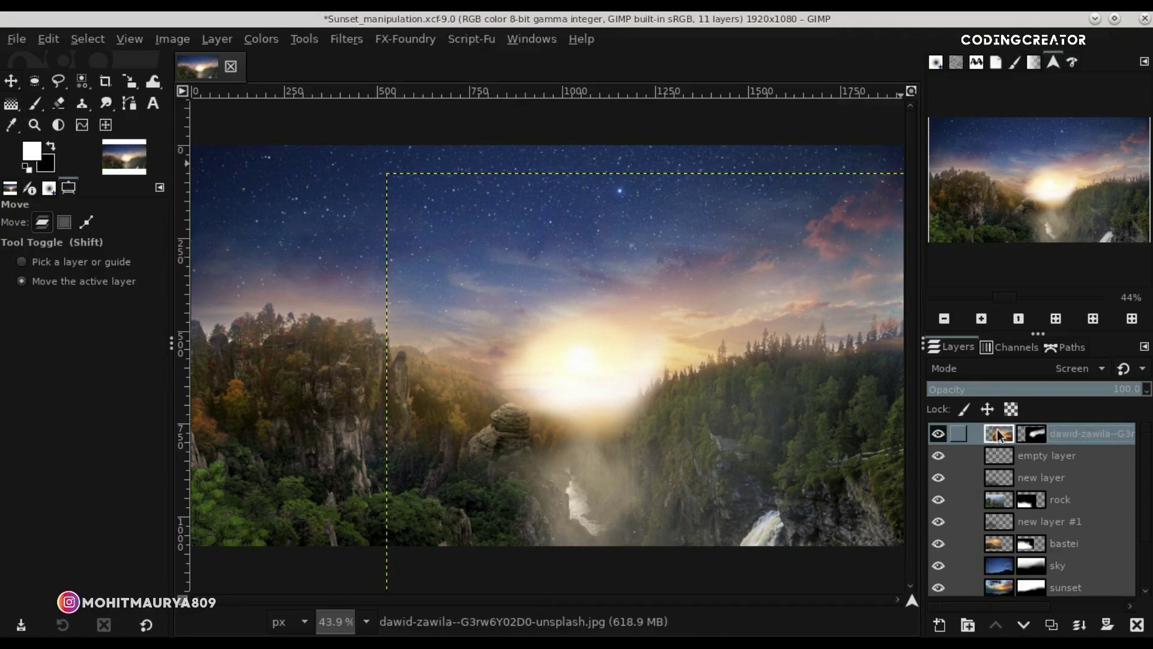
# Duplicate the sunset glow layer and select the top copy.
pyautogui.click(1051, 625)
pyautogui.click(938, 456)
pyautogui.moveTo(999, 455); pyautogui.dragTo(991, 594)
pyautogui.moveTo(1146, 569); pyautogui.dragTo(1146, 485)
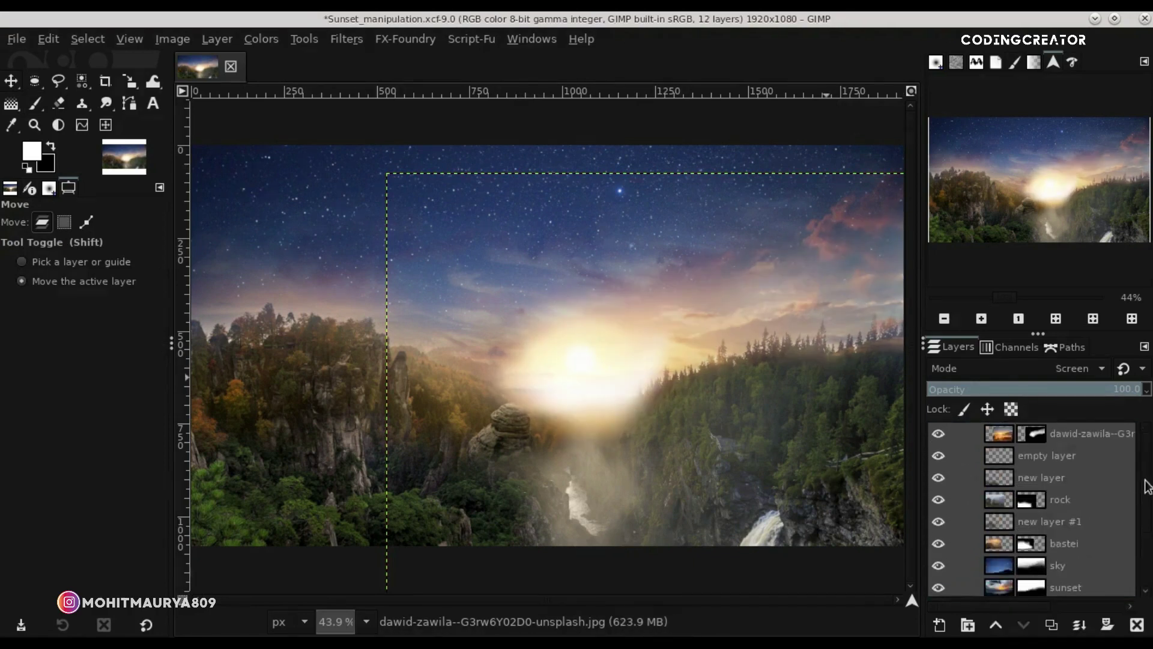
pyautogui.click(993, 428)
# Darken the glow copy with Curves, pulling the midpoint down to about 170/72.
pyautogui.click(261, 40)
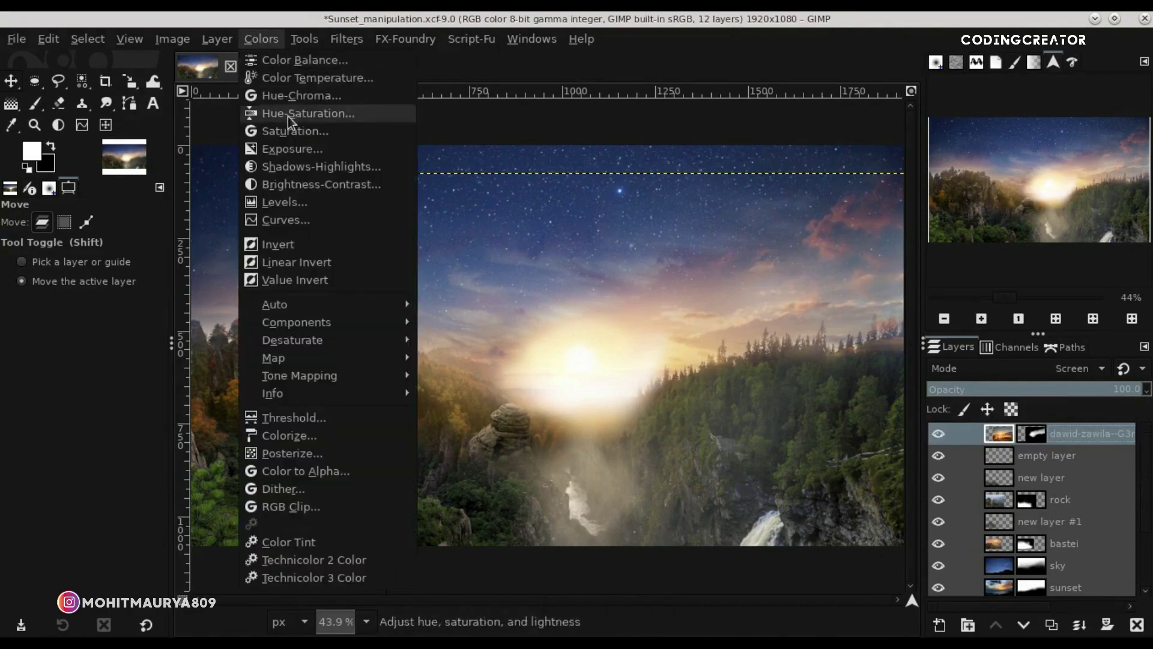
pyautogui.click(307, 222)
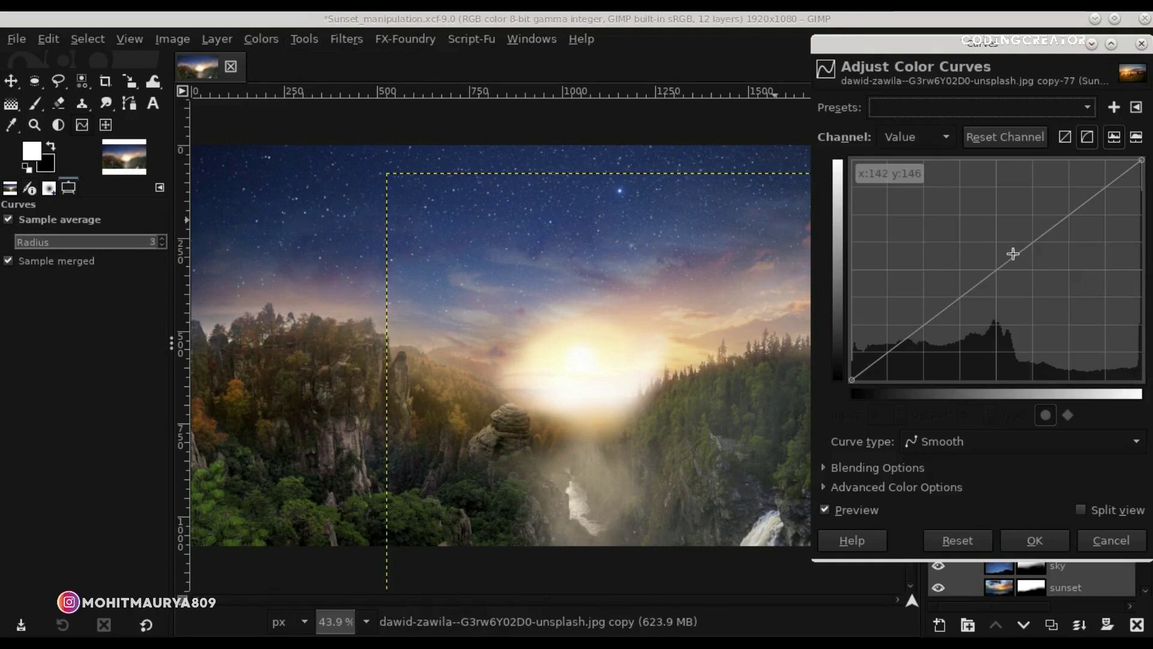
pyautogui.moveTo(1013, 254); pyautogui.dragTo(1044, 300)
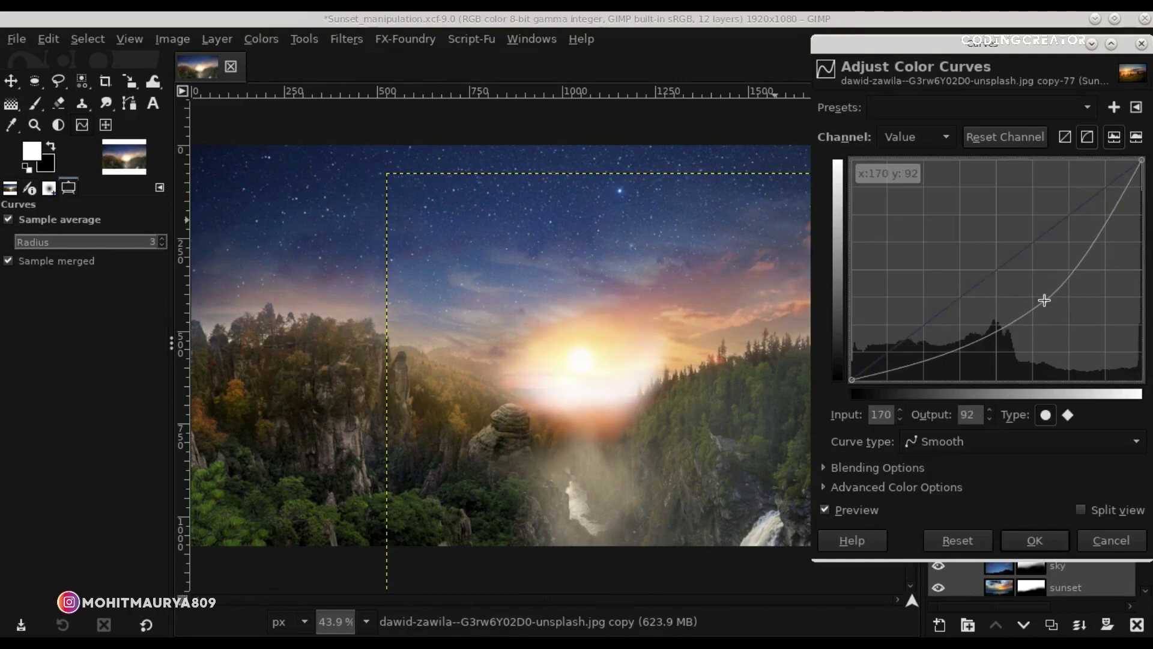
pyautogui.moveTo(1045, 300); pyautogui.dragTo(1045, 313)
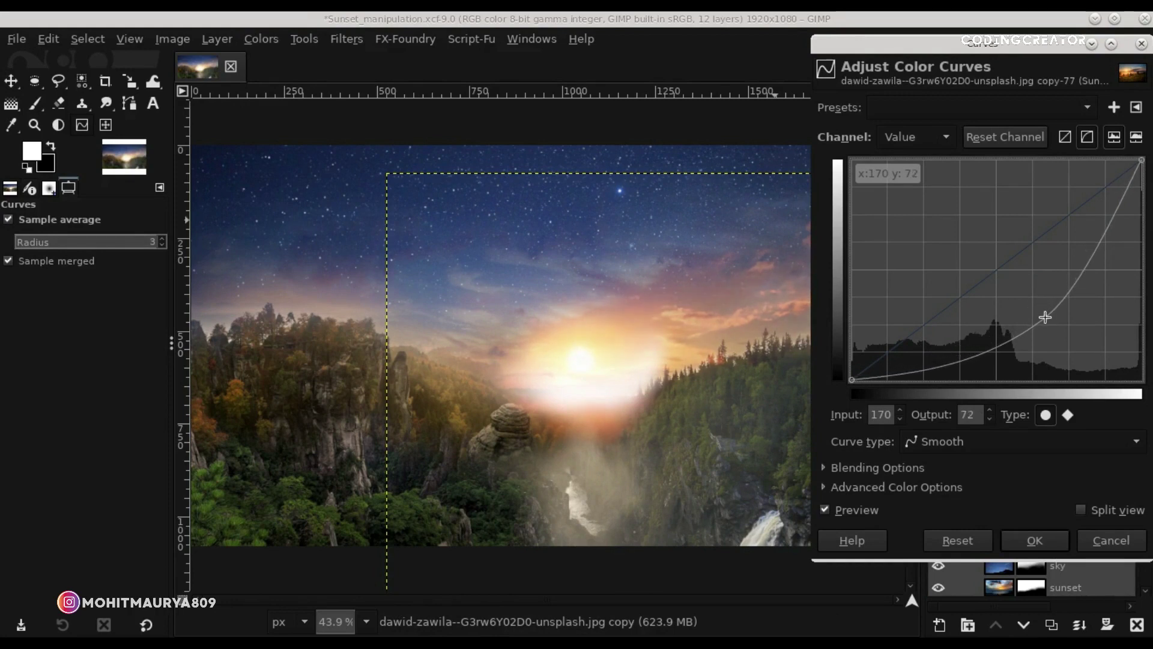
pyautogui.click(859, 509)
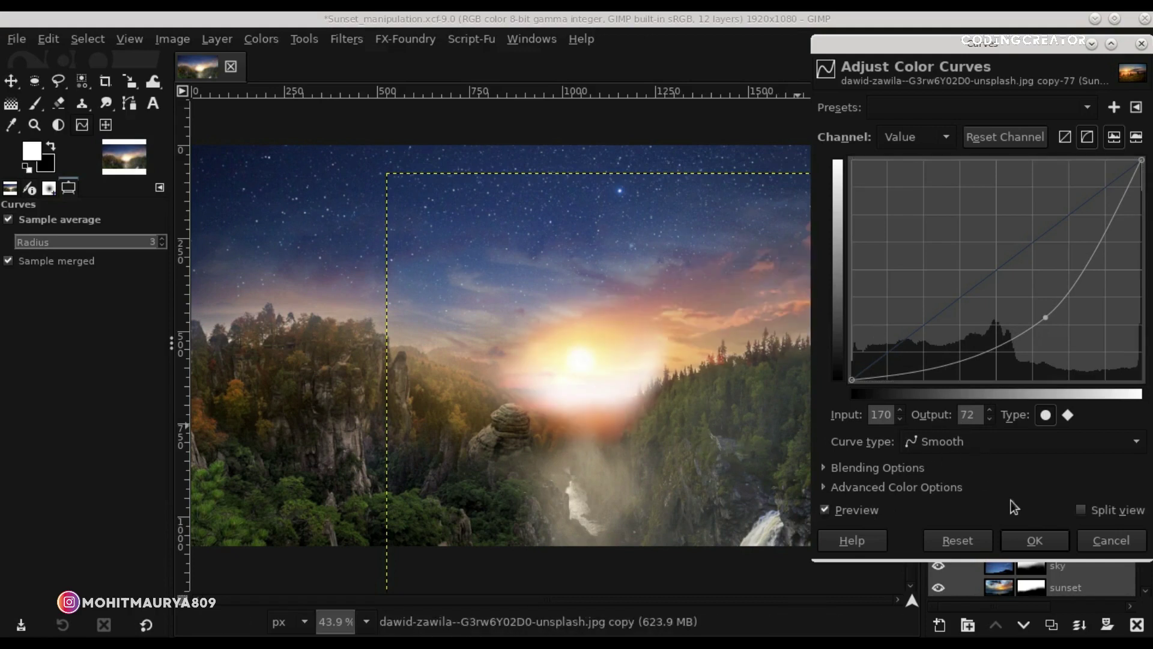
pyautogui.click(1022, 539)
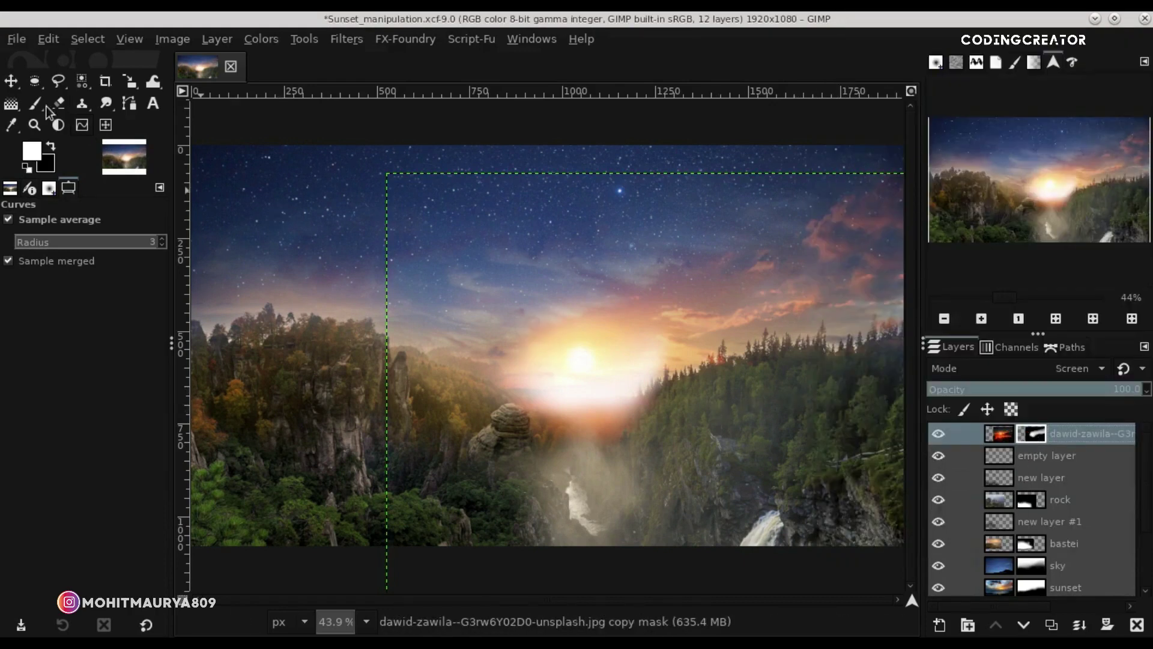
# Set the Paintbrush opacity and toggle the glow copy to compare before and after.
pyautogui.press('p')
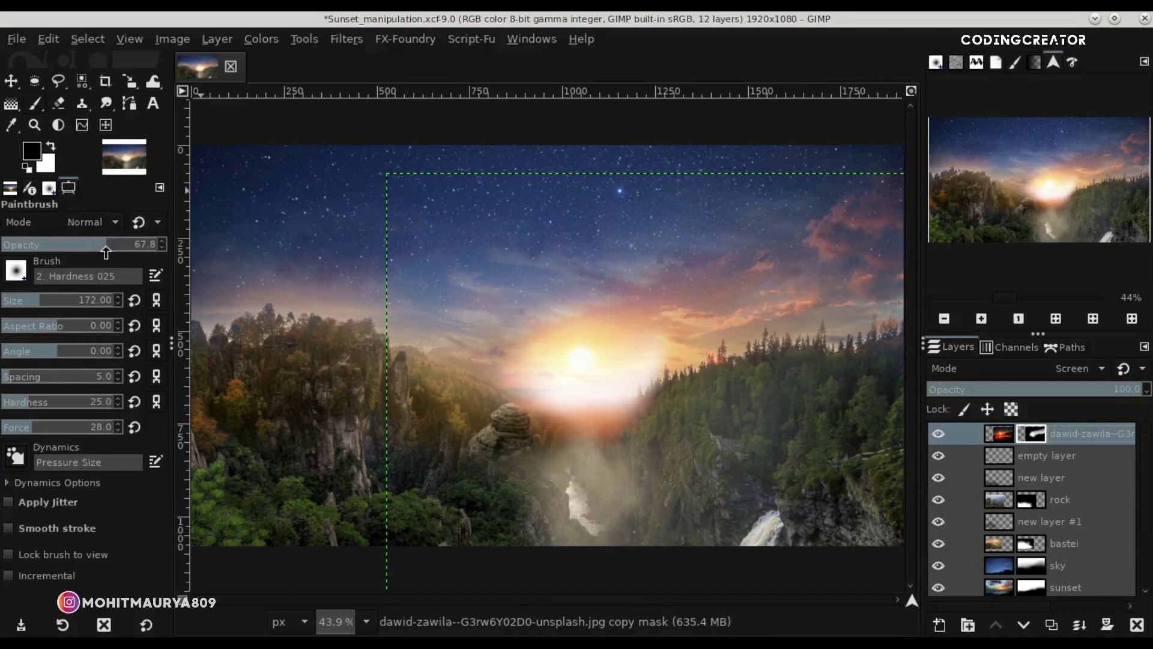
pyautogui.click(105, 251)
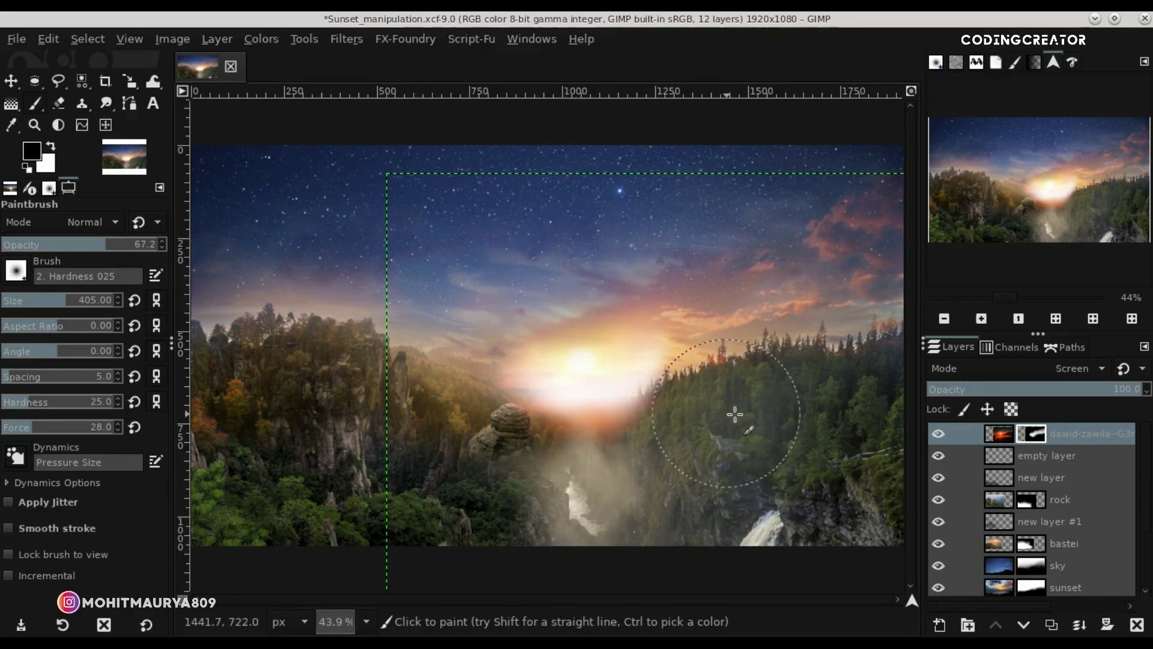
pyautogui.click(937, 433)
pyautogui.click(938, 434)
pyautogui.click(937, 433)
pyautogui.click(935, 434)
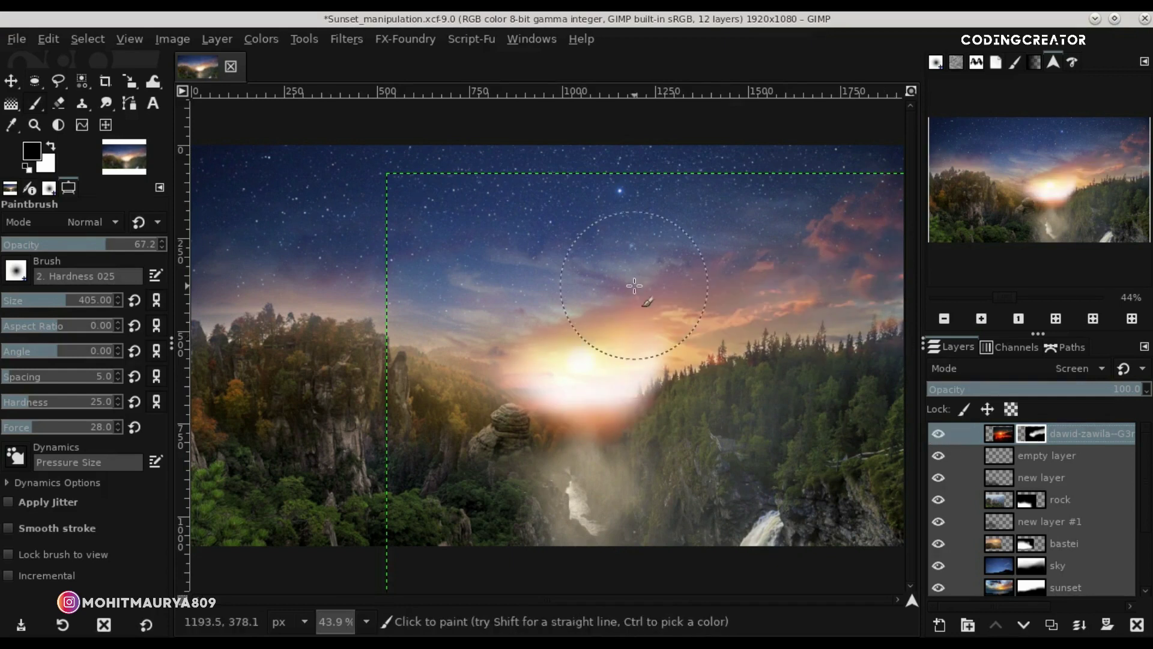
# Move the empty layer to the top of the layer stack.
pyautogui.click(9, 82)
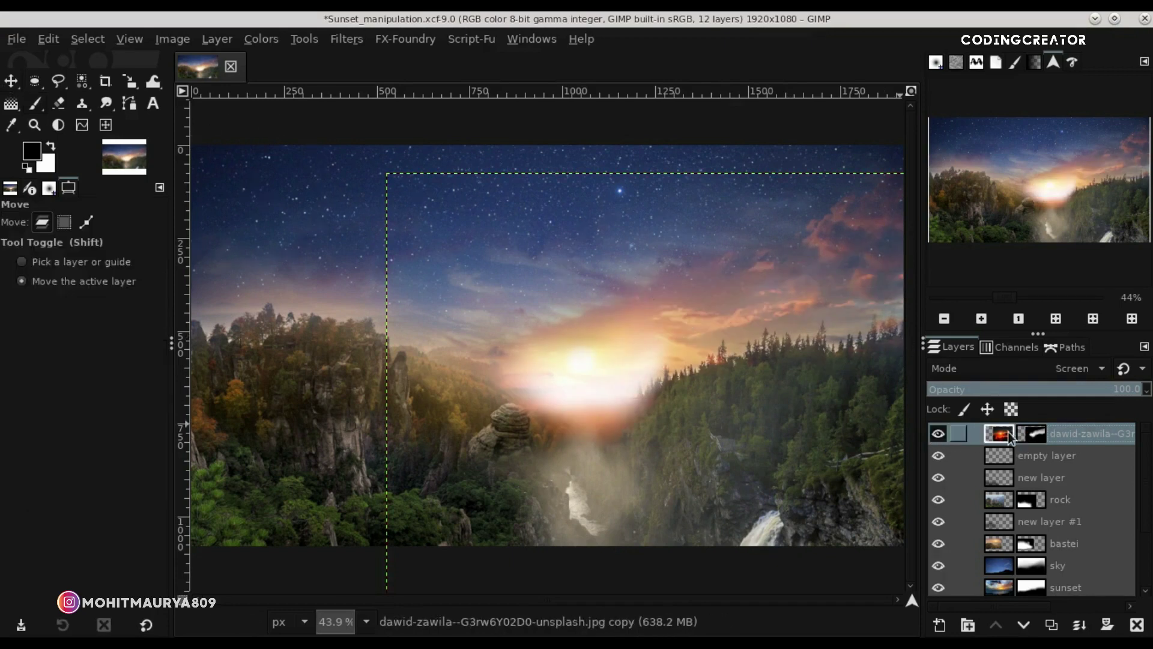
pyautogui.moveTo(997, 453); pyautogui.dragTo(996, 435)
pyautogui.hotkey('ctrl', 'z')
# Softly paint white at very low opacity on the copy's mask to brighten the sun centre.
pyautogui.click(41, 110)
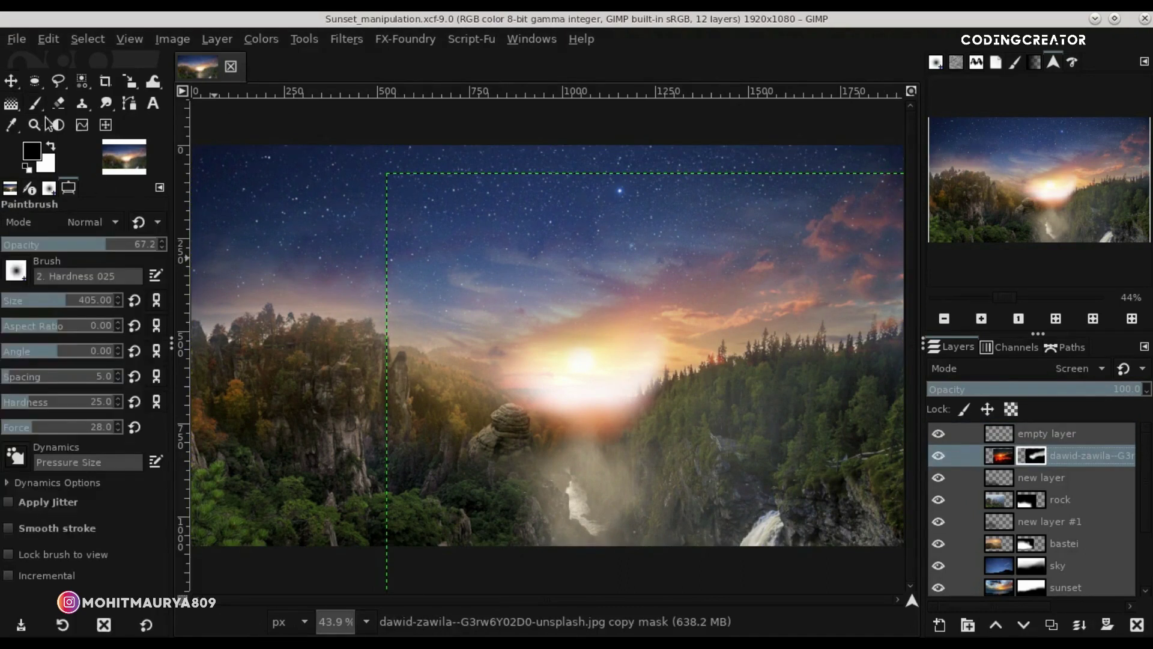
pyautogui.click(4, 245)
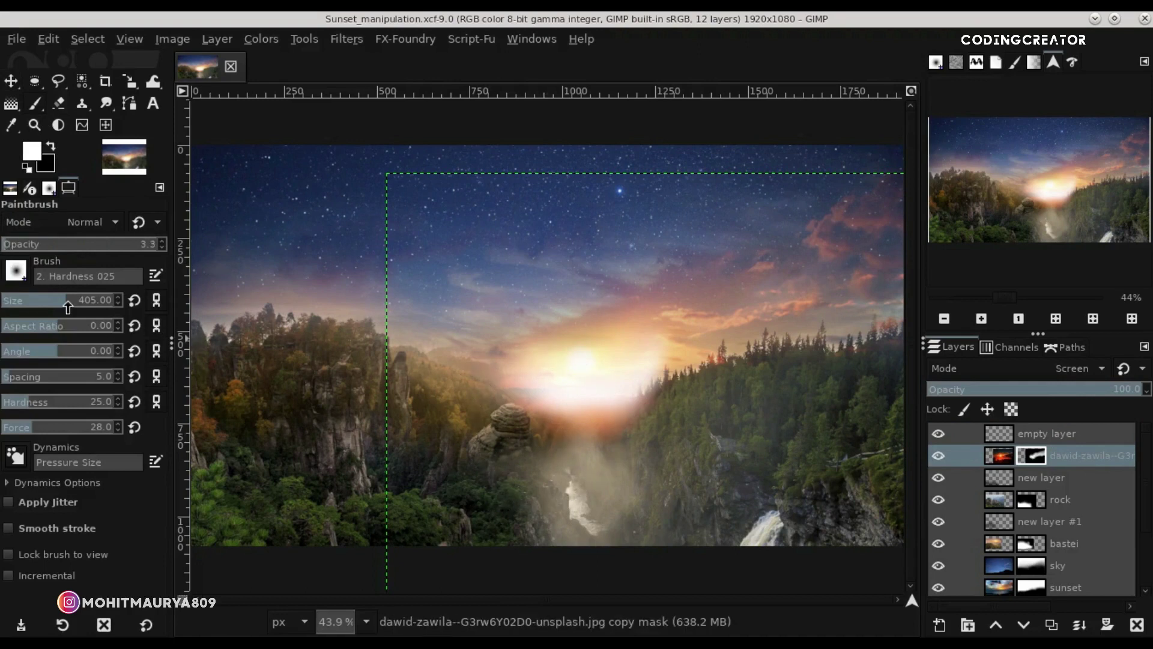
pyautogui.moveTo(571, 366)
pyautogui.mouseDown()
pyautogui.moveTo(587, 342)
pyautogui.moveTo(575, 417)
pyautogui.moveTo(586, 420)
pyautogui.moveTo(528, 388)
pyautogui.moveTo(597, 430)
pyautogui.moveTo(600, 398)
pyautogui.mouseUp()
pyautogui.click(943, 459)
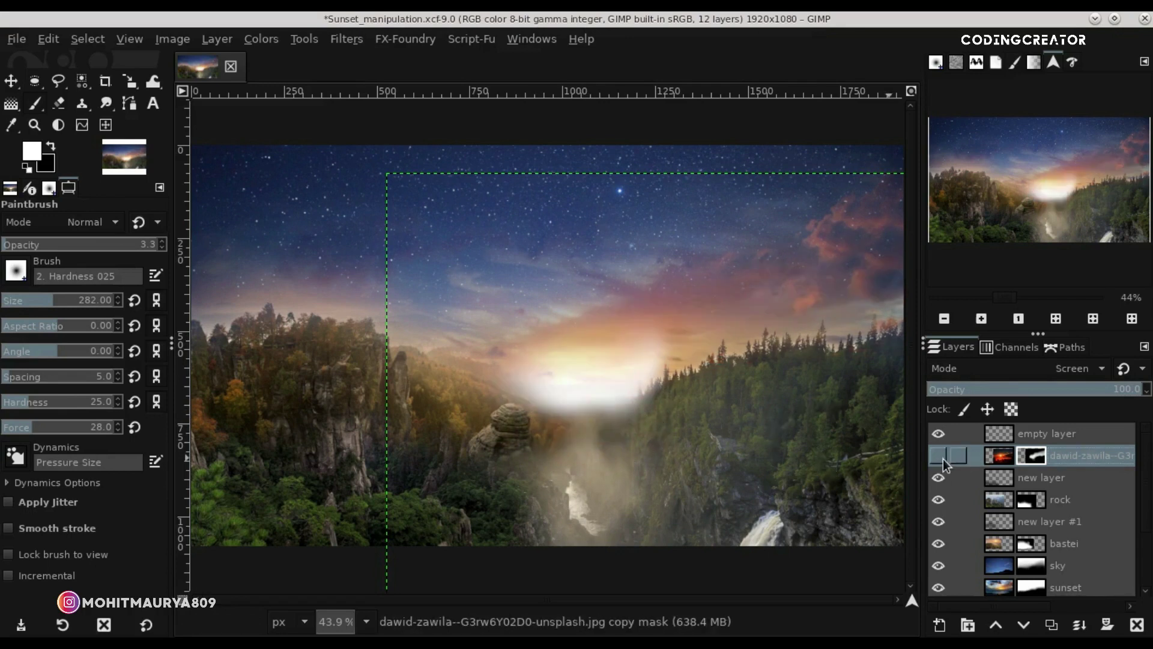
pyautogui.scroll(3, 161, 241)
pyautogui.scroll(2, 161, 242)
pyautogui.scroll(2, 161, 241)
pyautogui.moveTo(590, 353)
pyautogui.mouseDown()
pyautogui.moveTo(561, 360)
pyautogui.moveTo(572, 343)
pyautogui.moveTo(602, 354)
pyautogui.mouseUp()
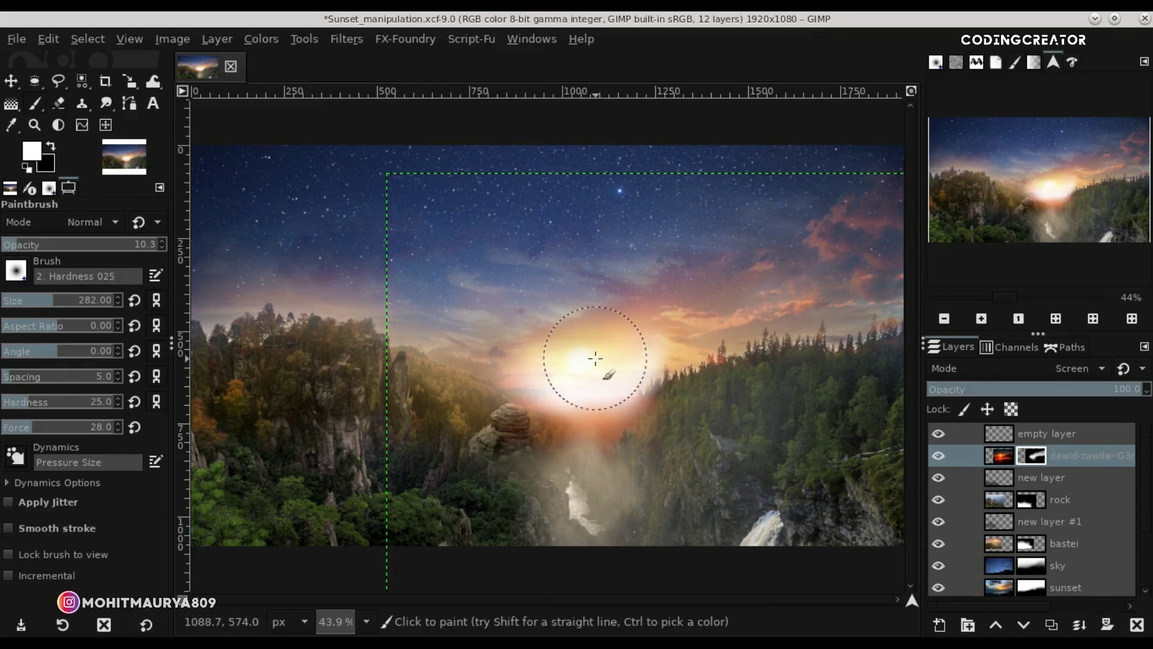
pyautogui.click(988, 433)
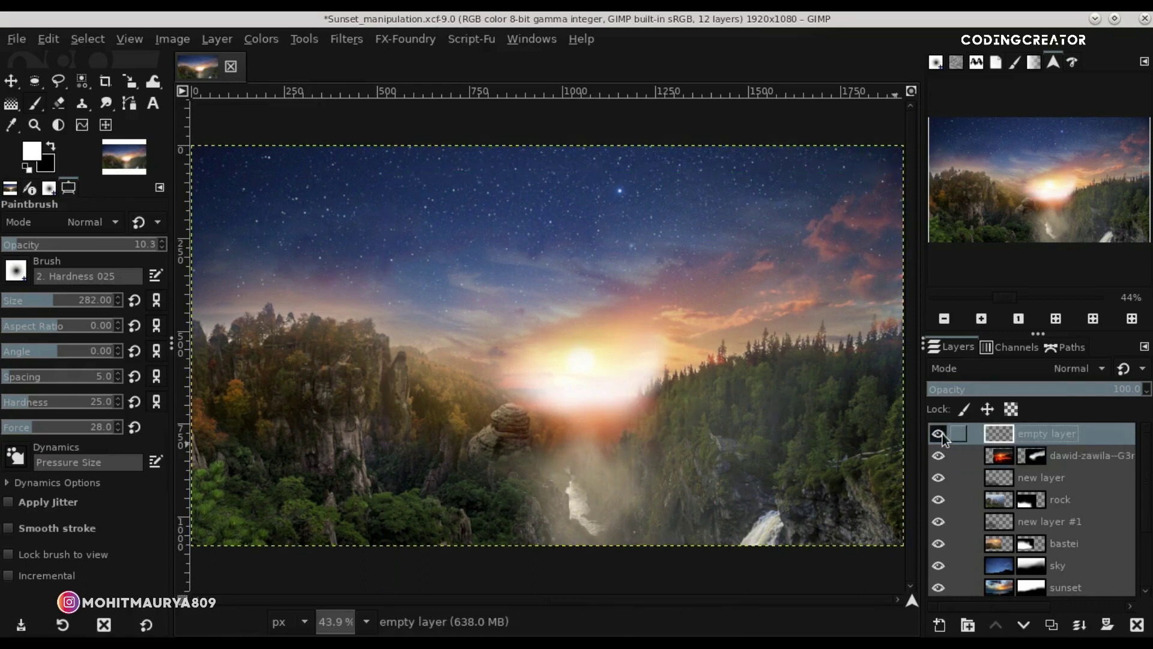
# Open the misty mountains photo as a new layer and zoom out to see it.
pyautogui.click(11, 81)
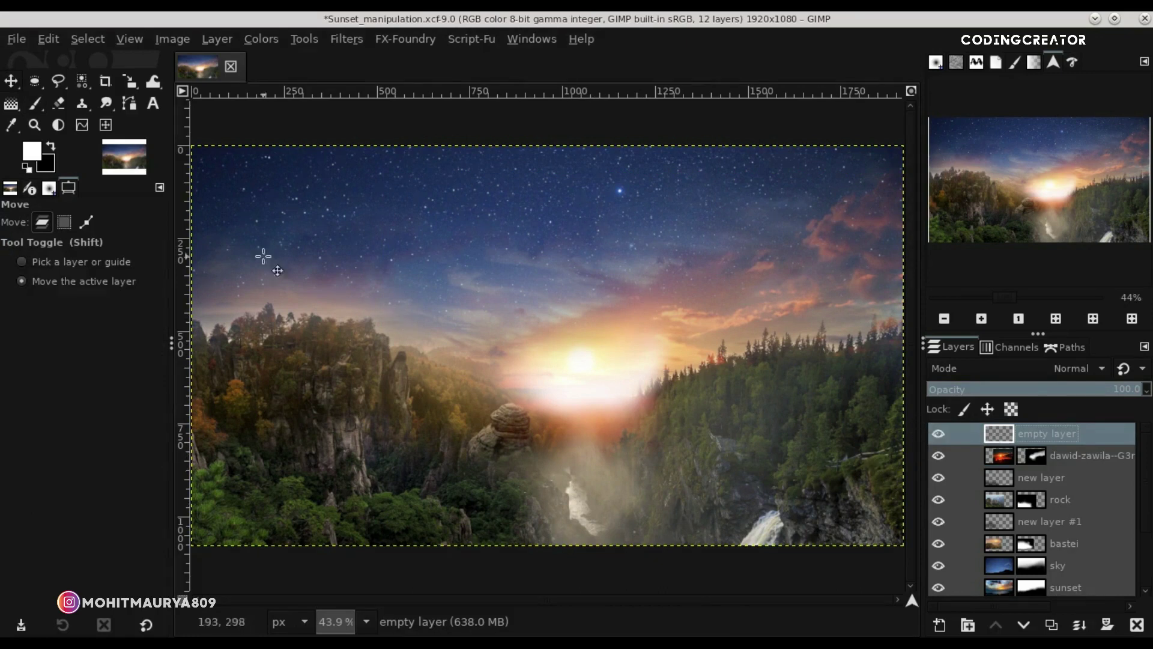
pyautogui.click(16, 42)
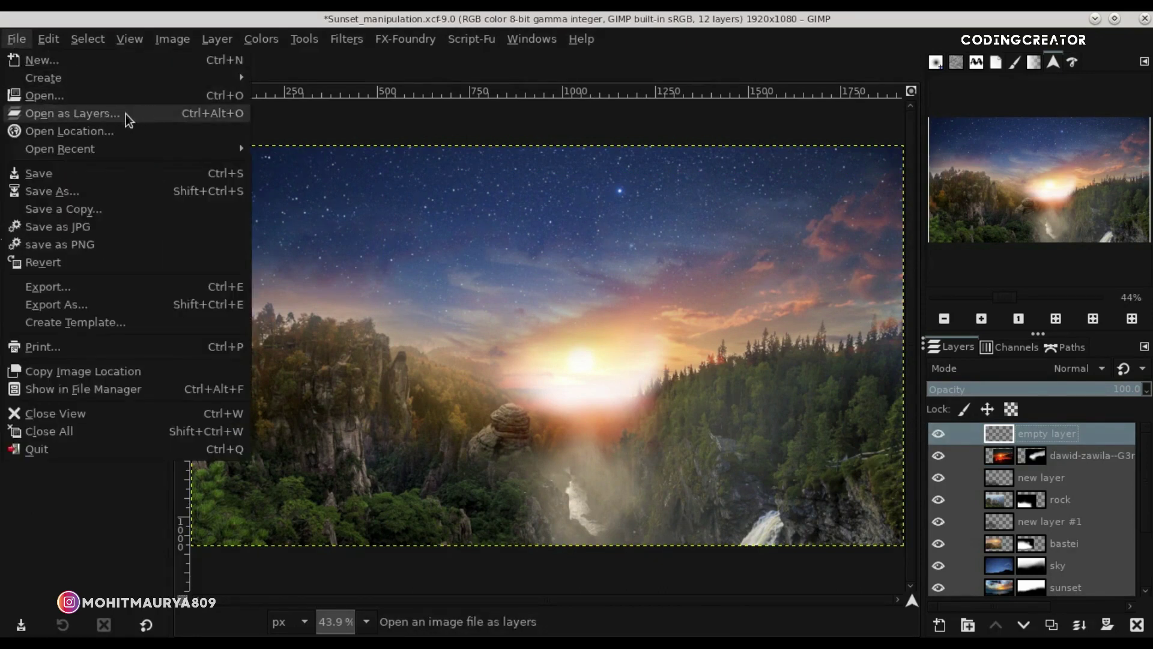
pyautogui.click(223, 120)
pyautogui.click(610, 610)
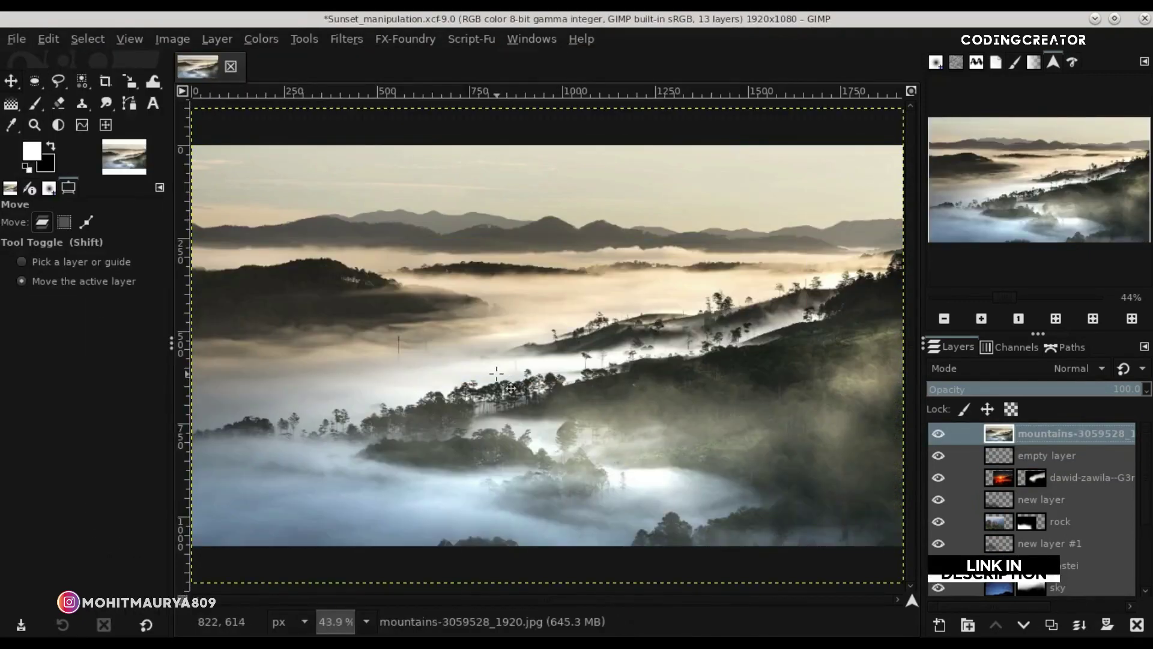
pyautogui.click(944, 320)
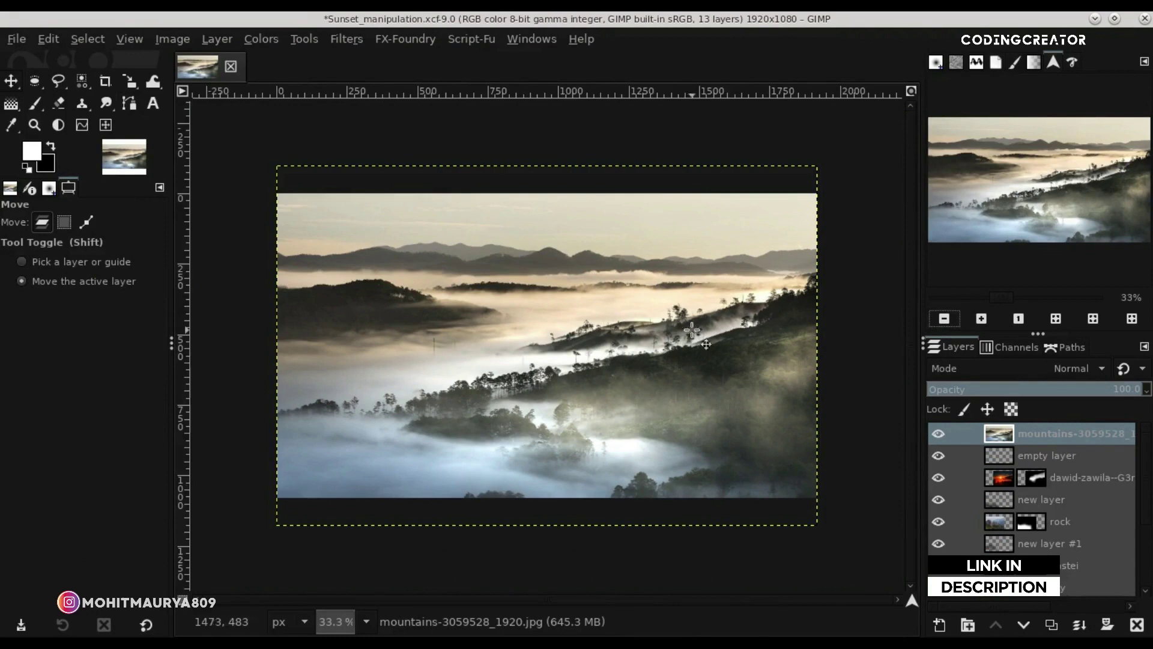
# Add an alpha channel to the mountains layer and scale it to about 1271×847.
pyautogui.rightClick(1018, 437)
pyautogui.click(943, 428)
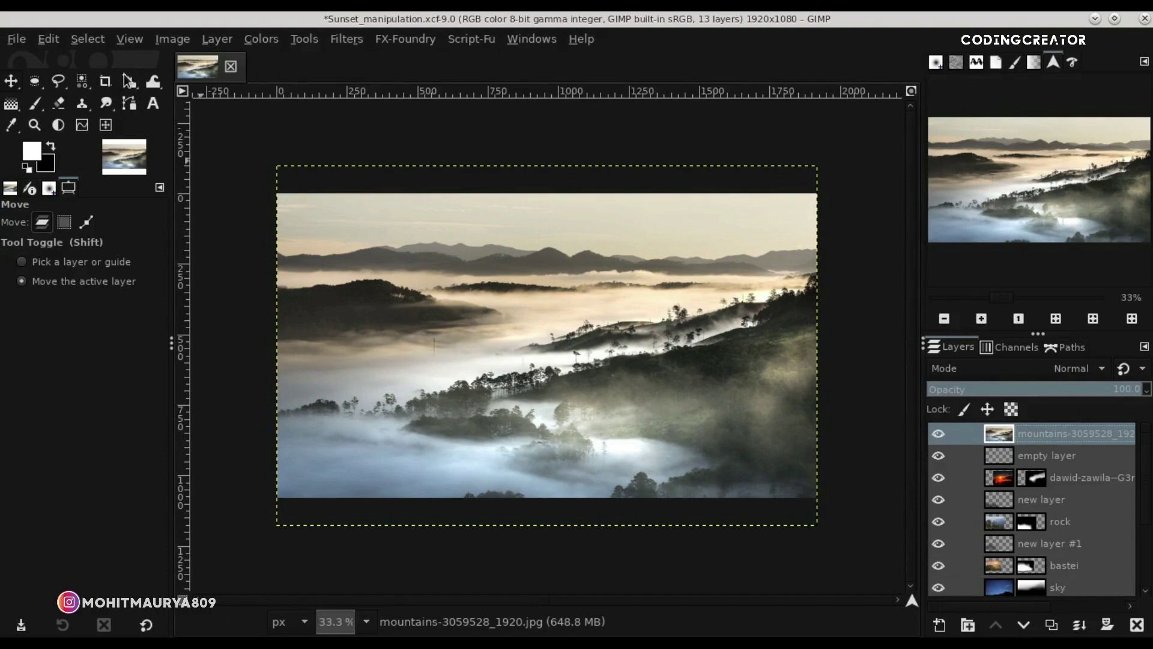
pyautogui.hotkey('shift', 's')
pyautogui.click(317, 223)
pyautogui.moveTo(280, 179); pyautogui.dragTo(458, 290)
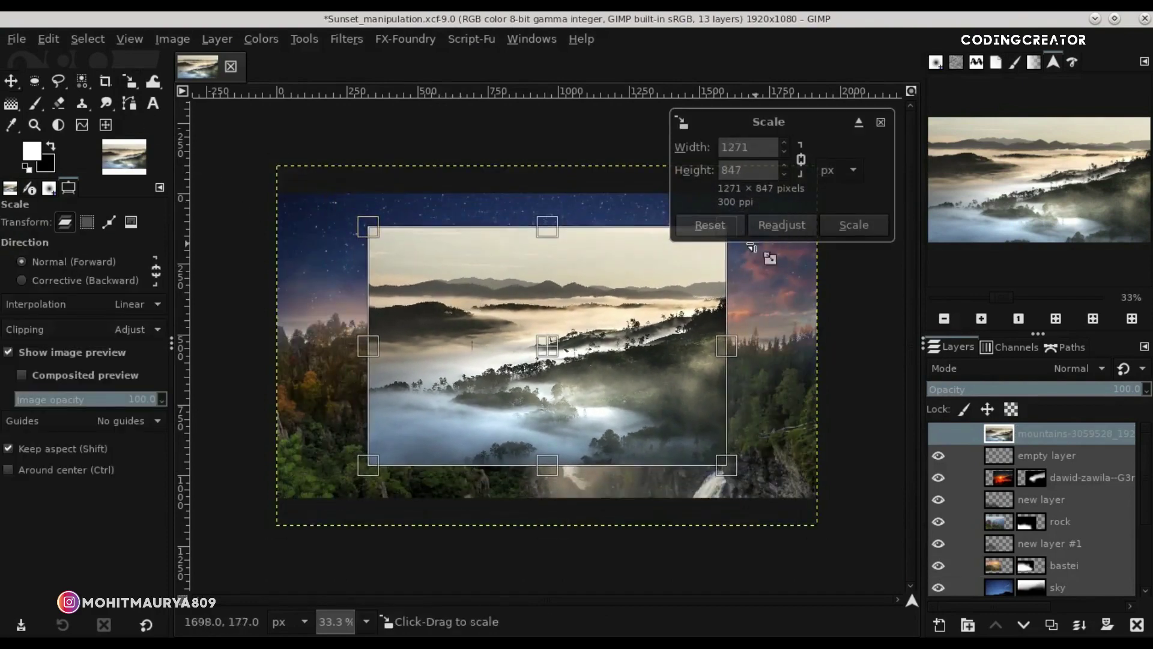
pyautogui.click(865, 226)
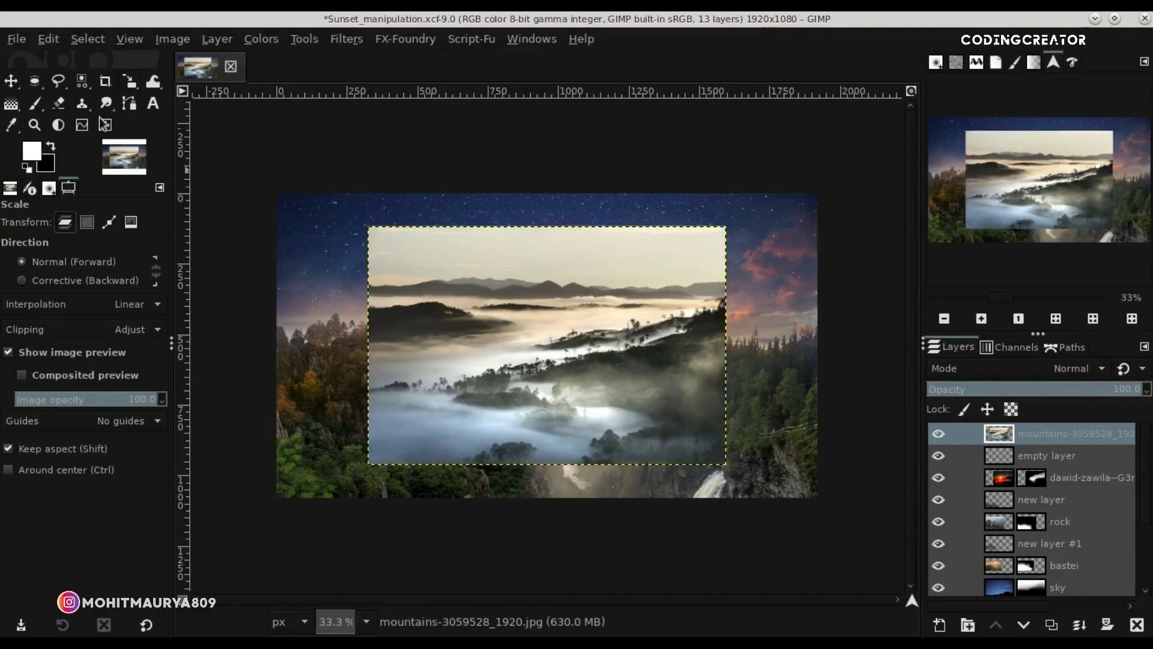
# Add a white mask to the mountains layer and hide everything outside a band across the ridges.
pyautogui.click(34, 83)
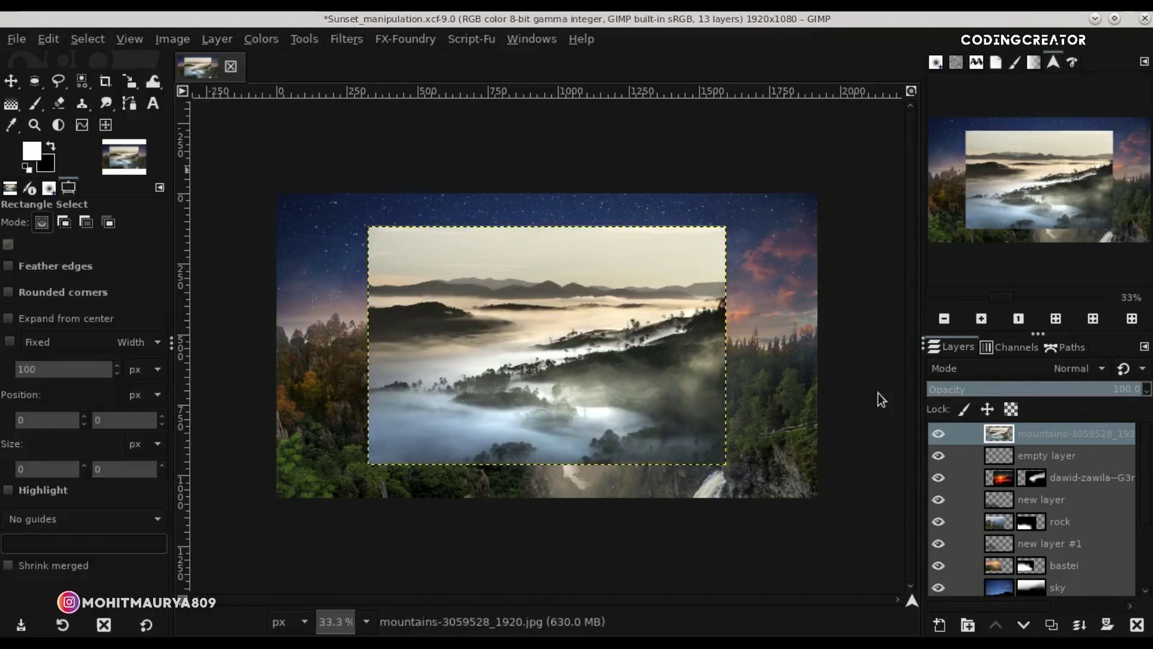
pyautogui.click(1105, 623)
pyautogui.click(1050, 617)
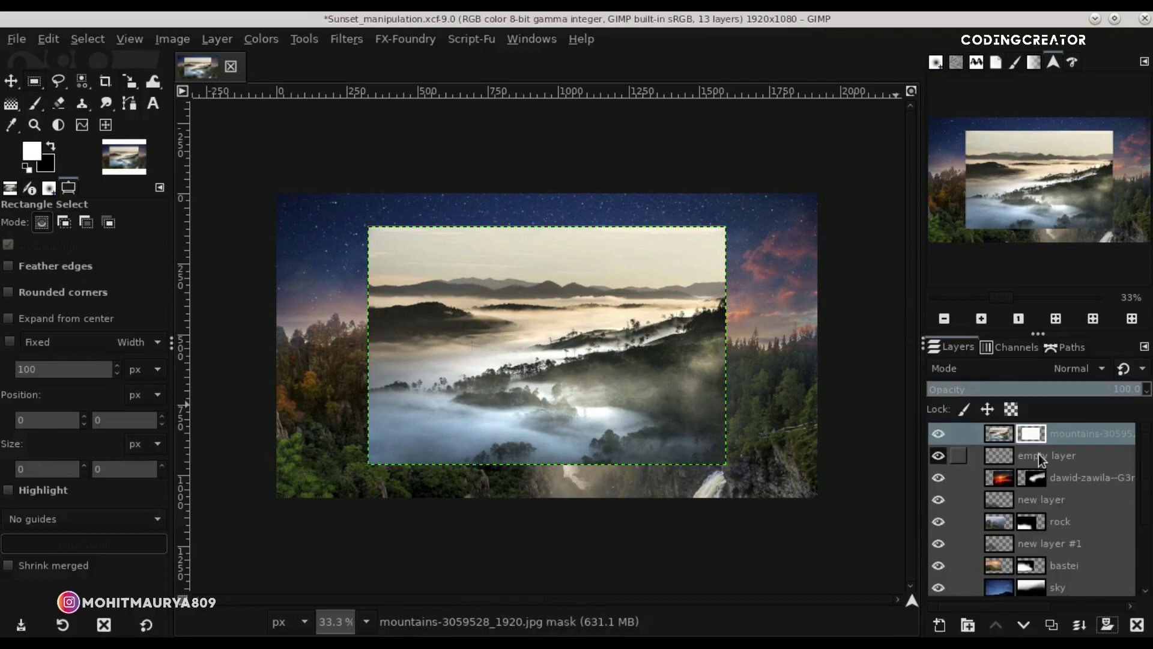
pyautogui.moveTo(361, 255); pyautogui.dragTo(753, 341)
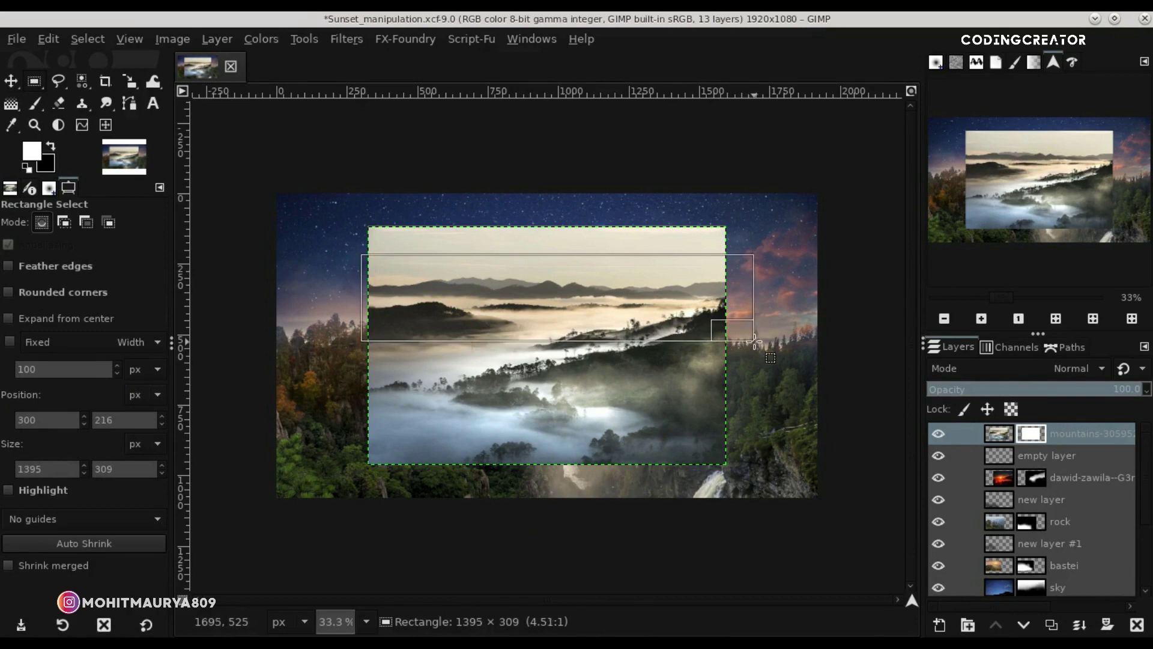
pyautogui.click(584, 305)
pyautogui.click(89, 41)
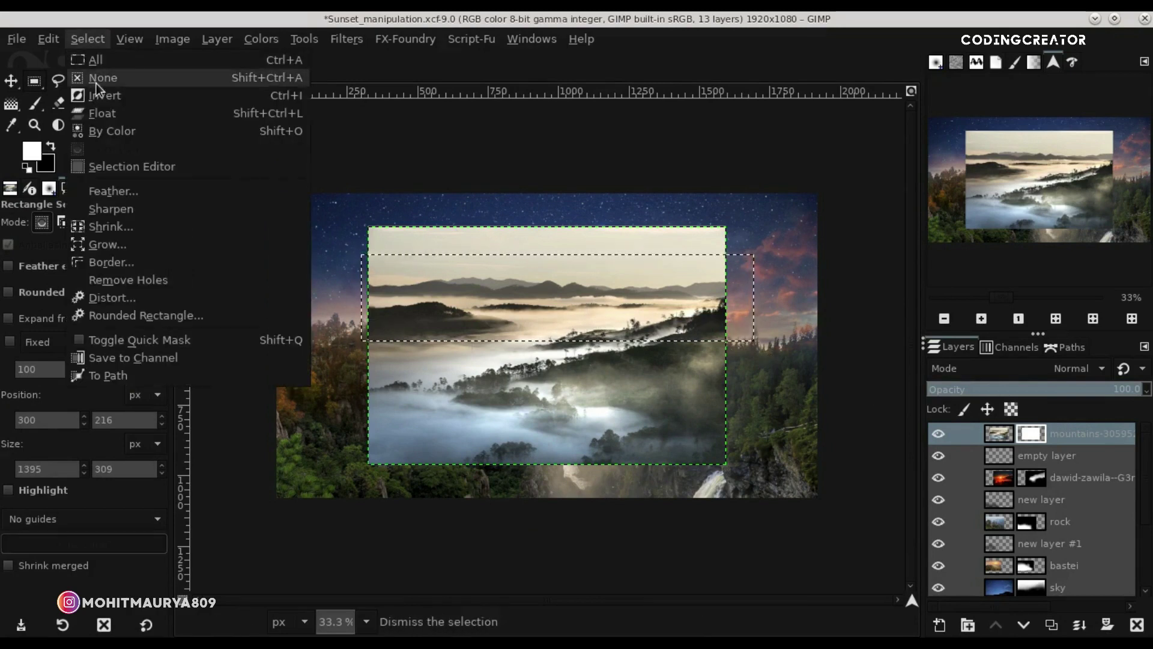
pyautogui.click(113, 95)
pyautogui.click(47, 40)
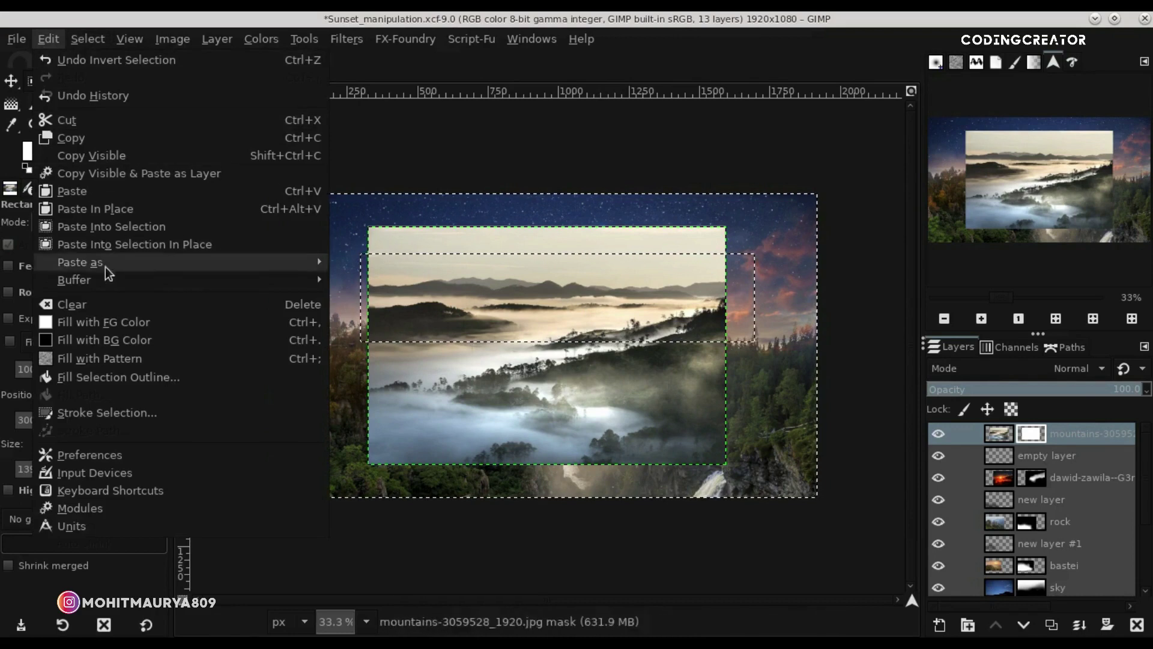
# Clear the selection, try moving the mountains strip lower, then undo the move.
pyautogui.click(88, 39)
pyautogui.click(100, 82)
pyautogui.click(11, 81)
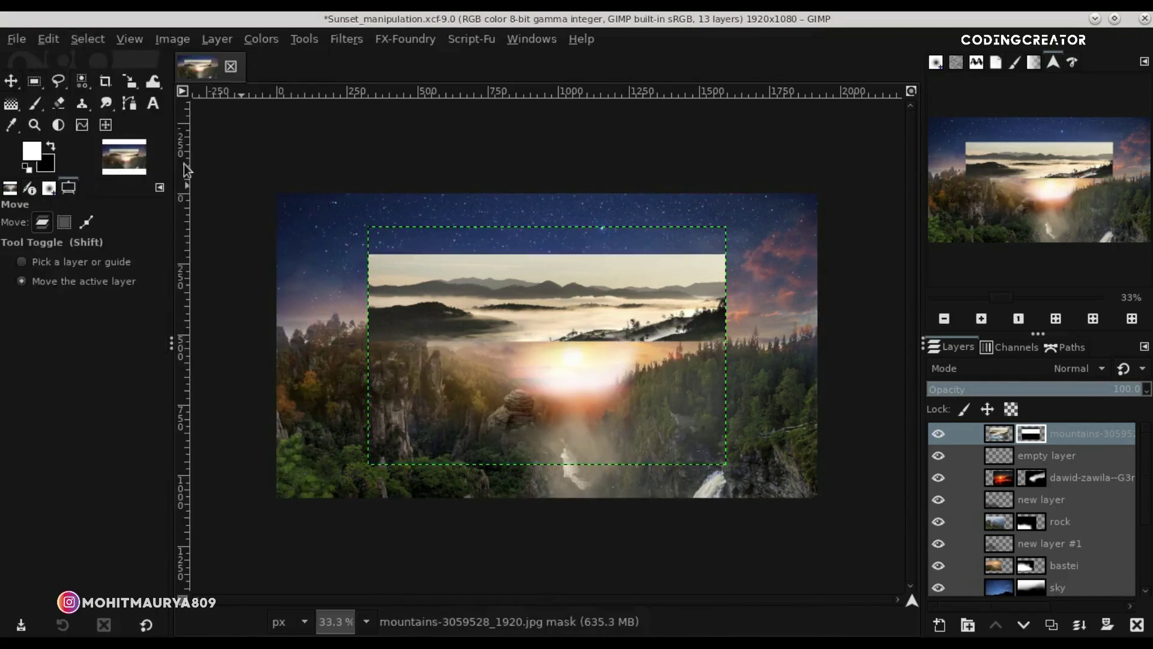
pyautogui.moveTo(596, 332); pyautogui.dragTo(599, 353)
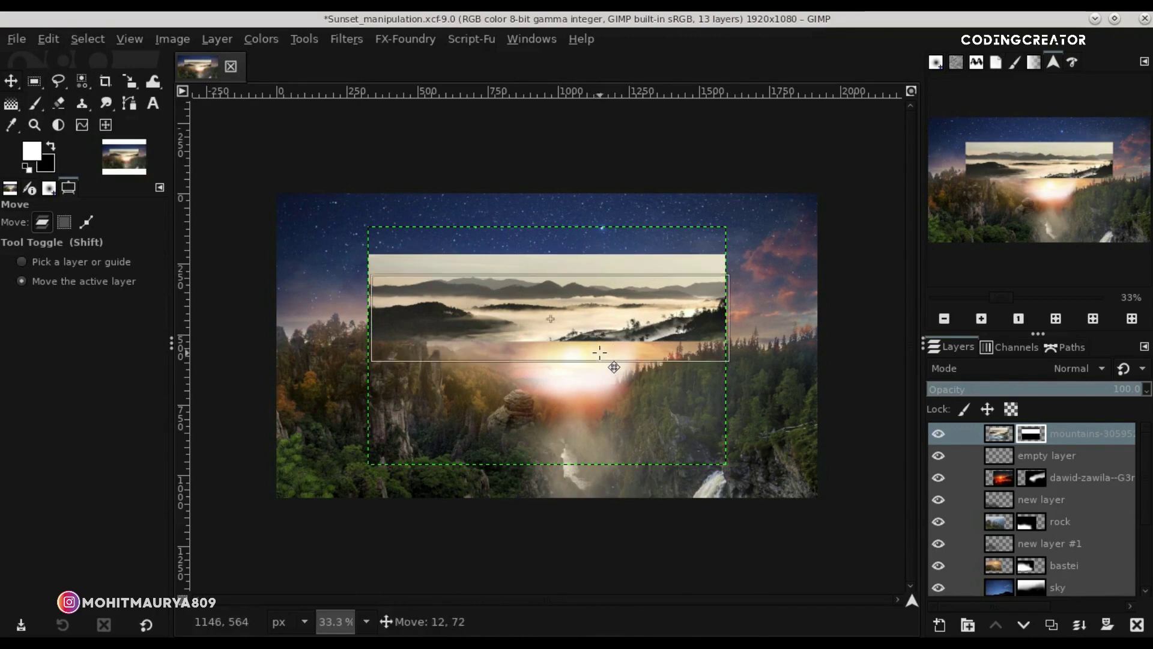
pyautogui.press('z')
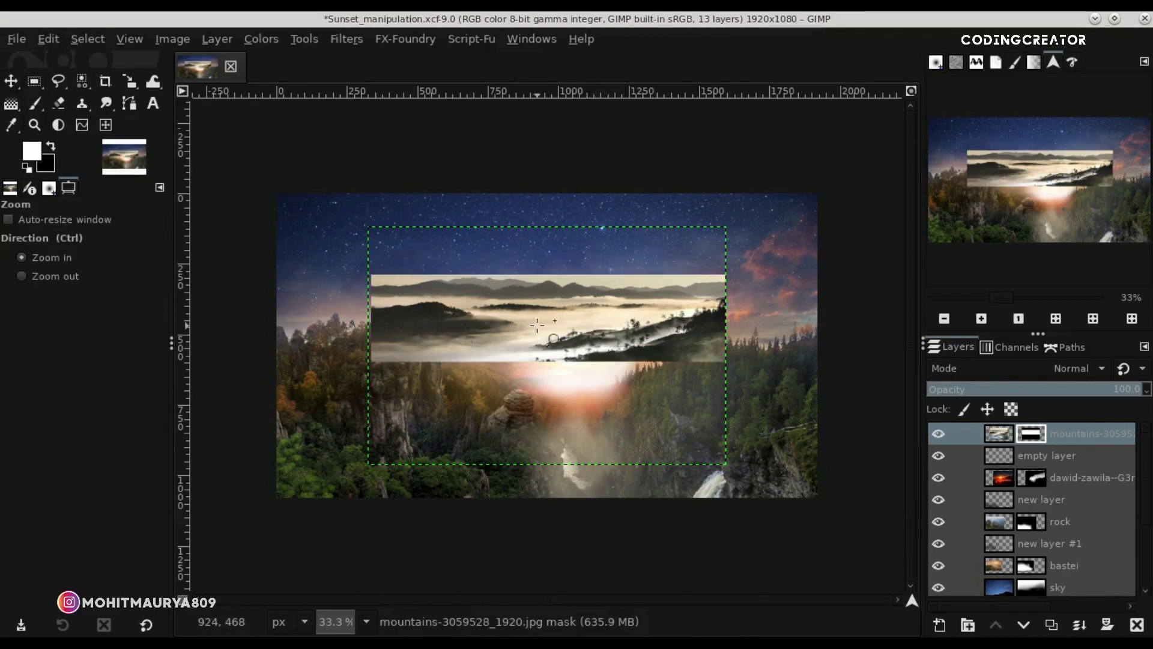
pyautogui.hotkey('ctrl', 'z')
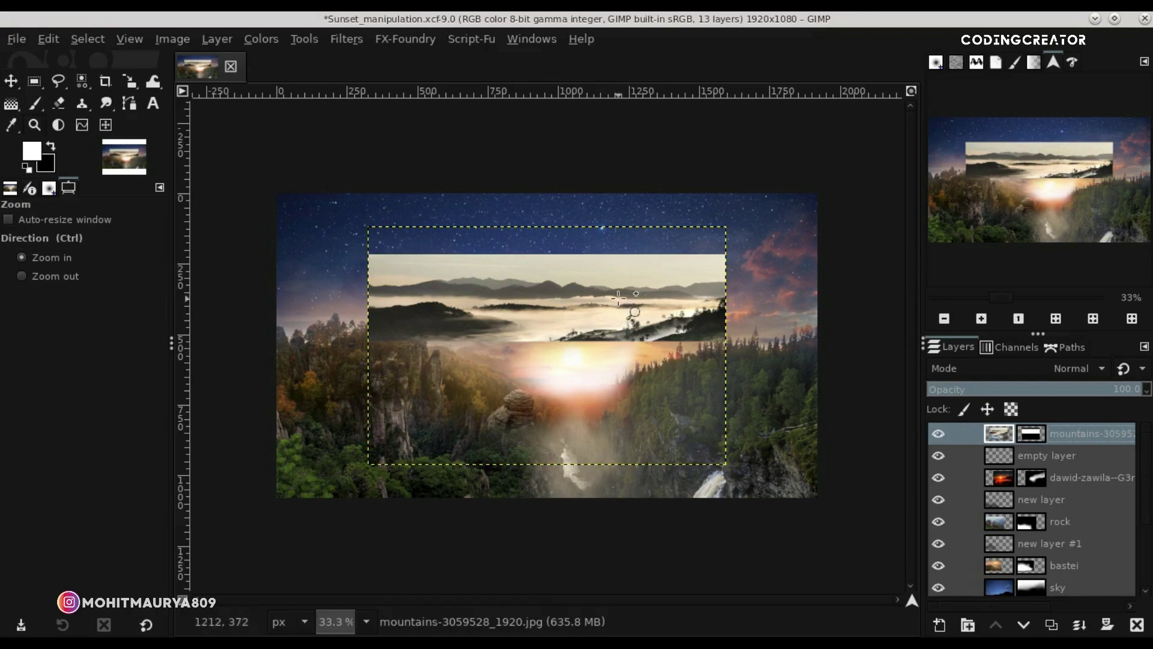
# Scale the mountains strip to 1177x785 and reposition it lower over the valley horizon.
pyautogui.click(13, 85)
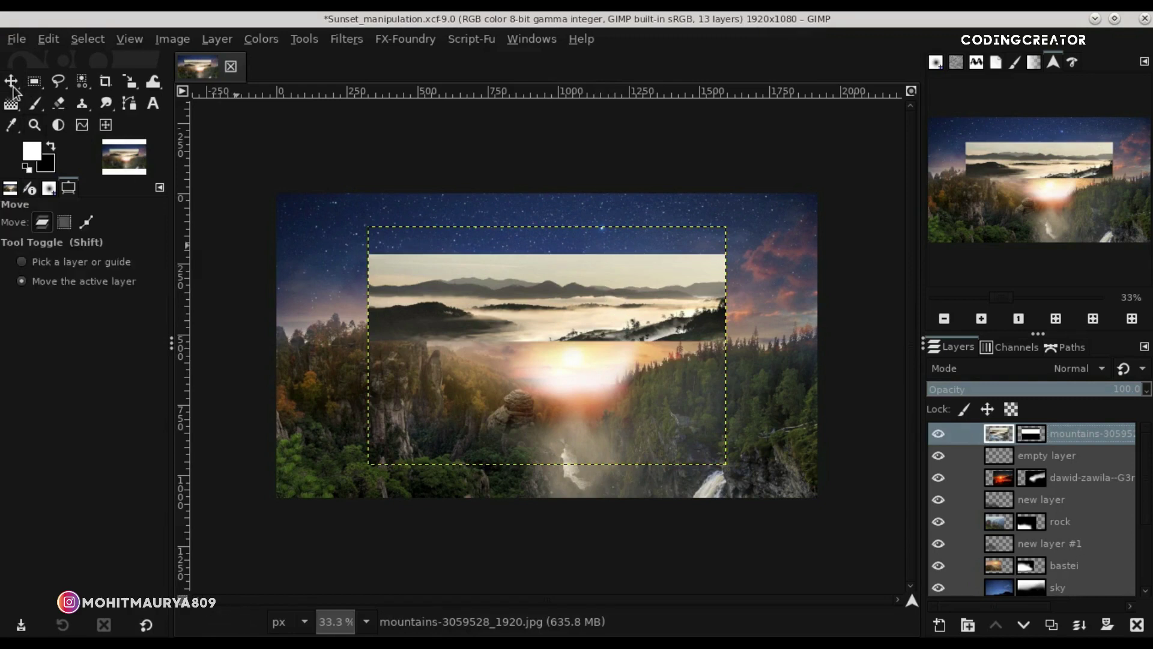
pyautogui.moveTo(612, 334); pyautogui.dragTo(619, 382)
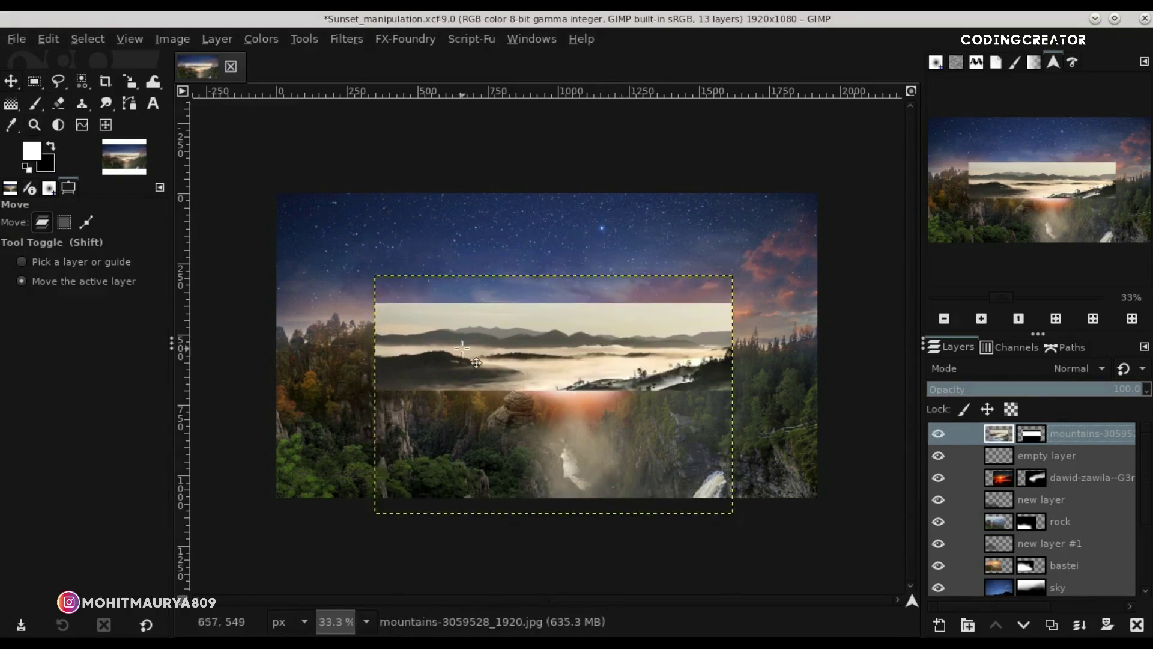
pyautogui.click(129, 82)
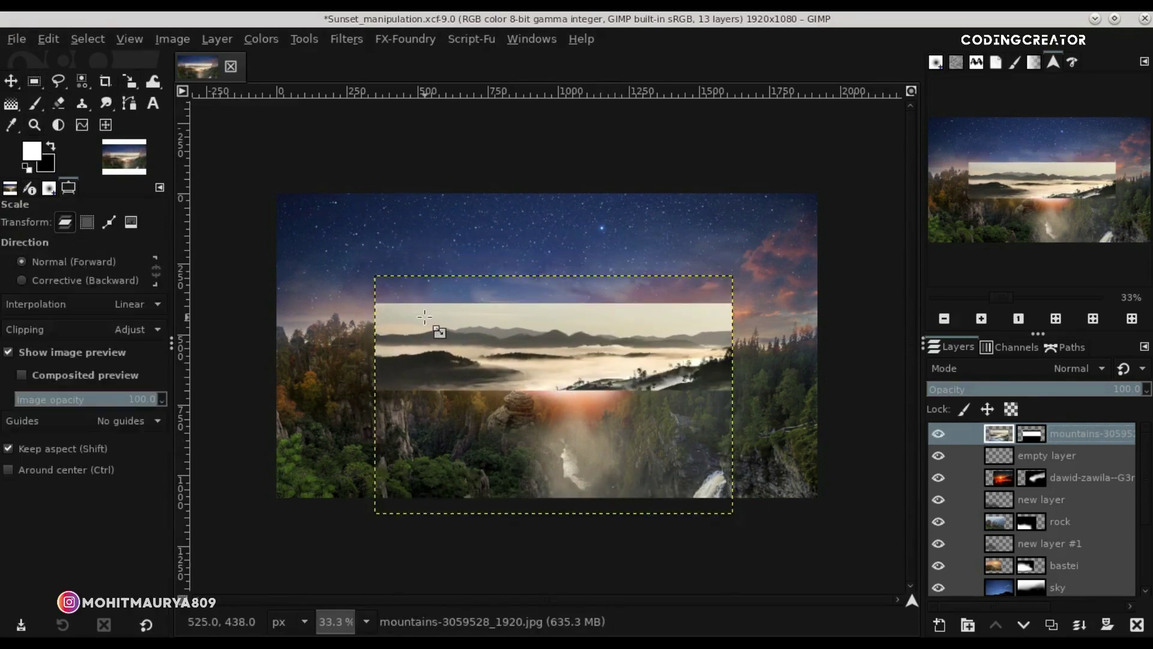
pyautogui.moveTo(378, 282); pyautogui.dragTo(396, 303)
pyautogui.press('Return')
pyautogui.click(11, 83)
pyautogui.moveTo(548, 360); pyautogui.dragTo(550, 363)
# Set the mountains layer to about half opacity and nudge the strip slightly left and down.
pyautogui.click(1006, 389)
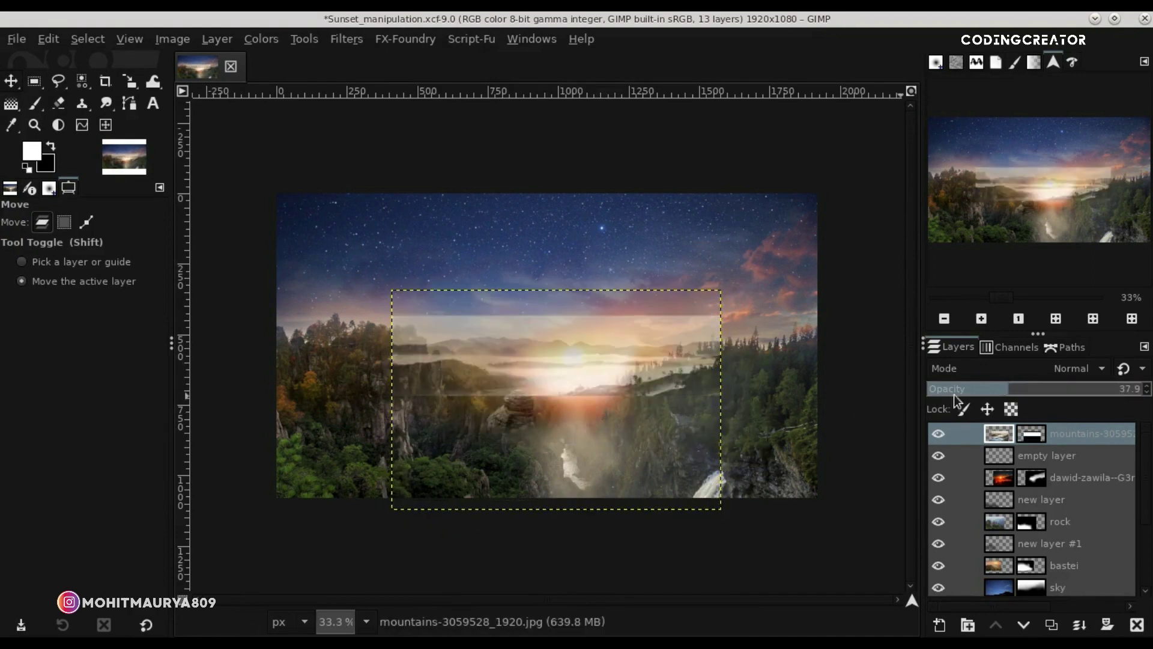
pyautogui.moveTo(1036, 392); pyautogui.dragTo(1088, 389)
pyautogui.moveTo(617, 392)
pyautogui.mouseDown()
pyautogui.moveTo(621, 425)
pyautogui.moveTo(620, 382)
pyautogui.moveTo(651, 414)
pyautogui.mouseUp()
pyautogui.click(1056, 391)
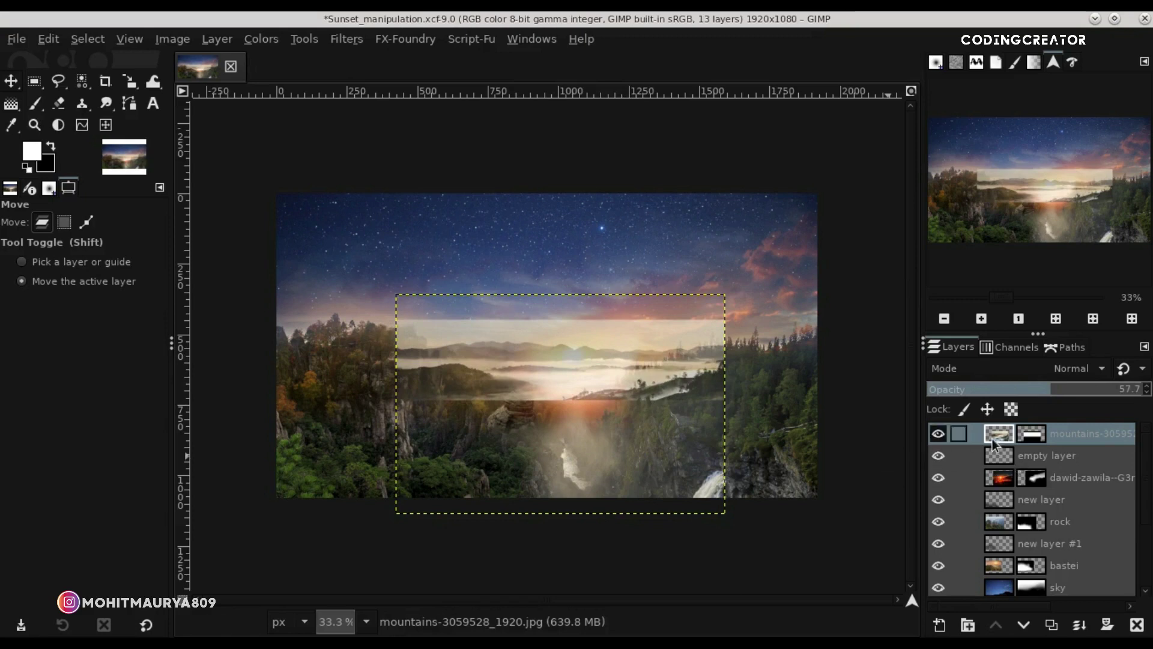
pyautogui.moveTo(1056, 393); pyautogui.dragTo(1148, 373)
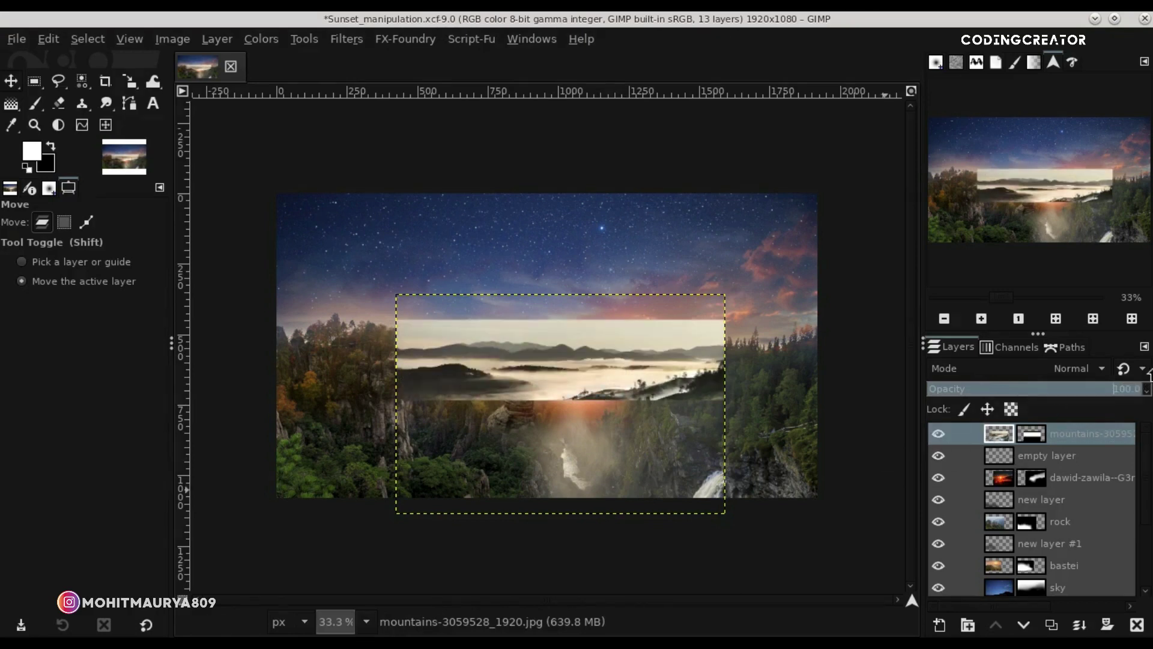
pyautogui.moveTo(581, 382); pyautogui.dragTo(574, 385)
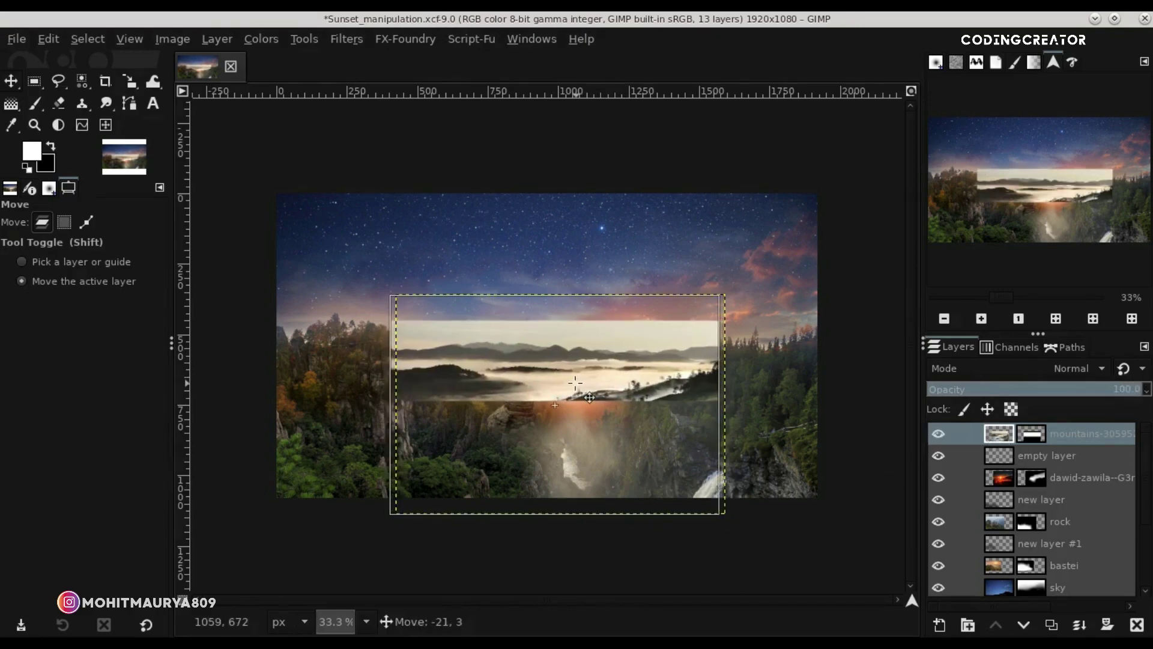
pyautogui.click(975, 322)
pyautogui.hscroll(1, 674, 600)
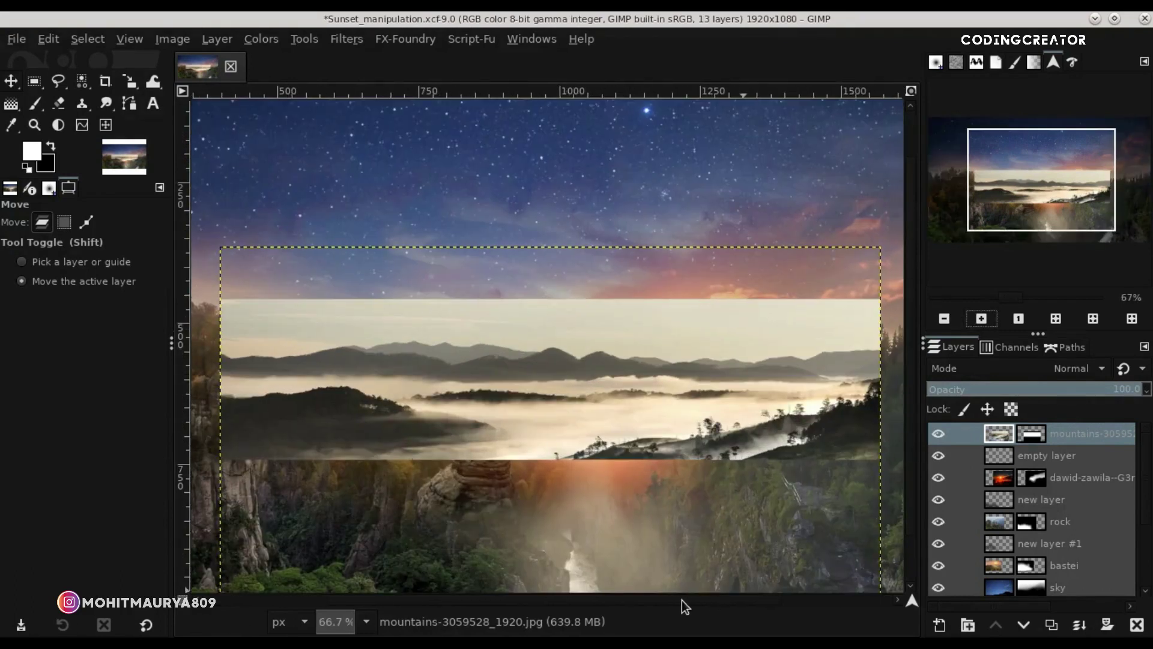
pyautogui.moveTo(1041, 397); pyautogui.dragTo(897, 402)
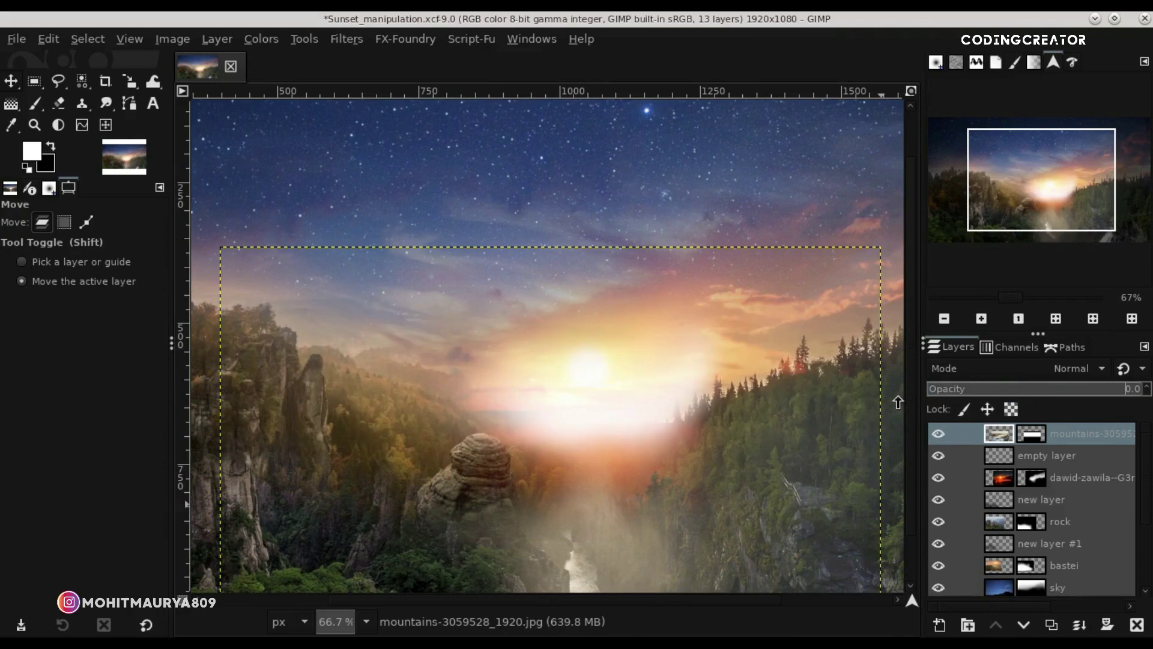
pyautogui.moveTo(989, 401); pyautogui.dragTo(1034, 405)
pyautogui.moveTo(748, 403); pyautogui.dragTo(749, 410)
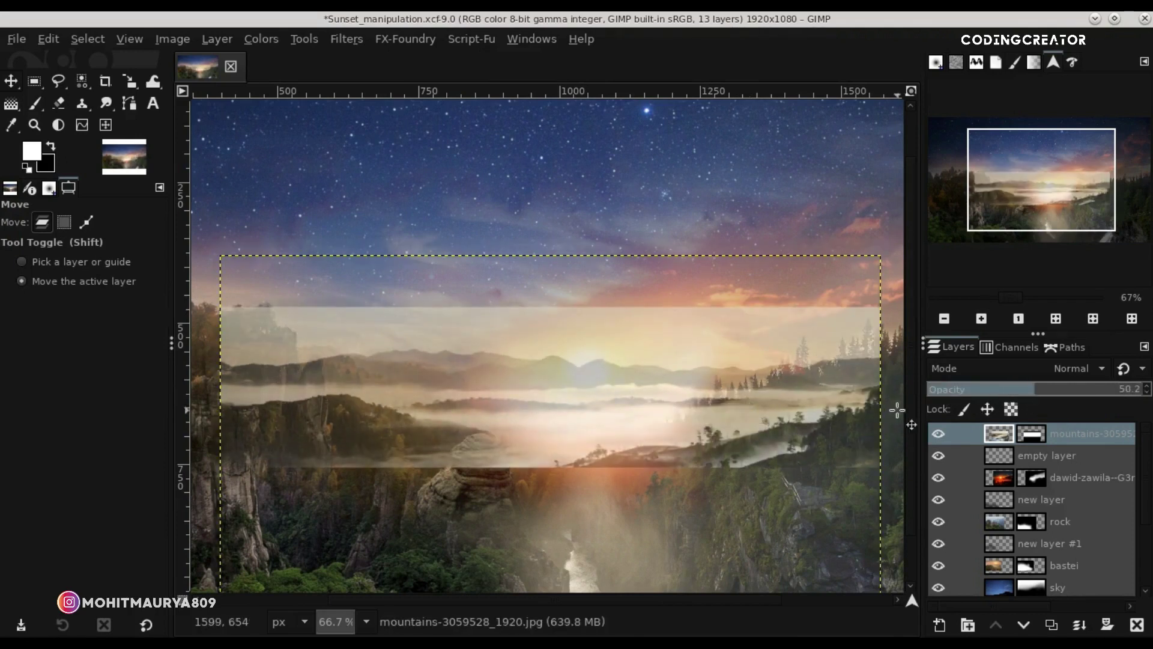
# Paint black at full brush opacity on the mountains mask to hide the strip's lower band.
pyautogui.click(1029, 437)
pyautogui.click(28, 103)
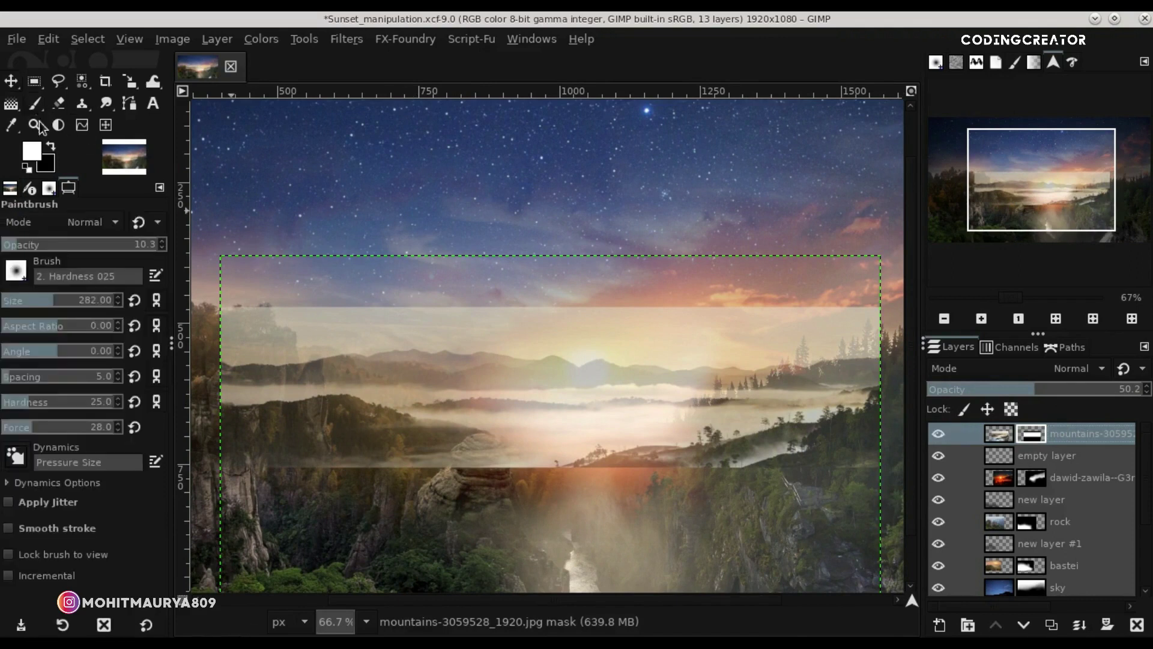
pyautogui.moveTo(53, 244); pyautogui.dragTo(166, 245)
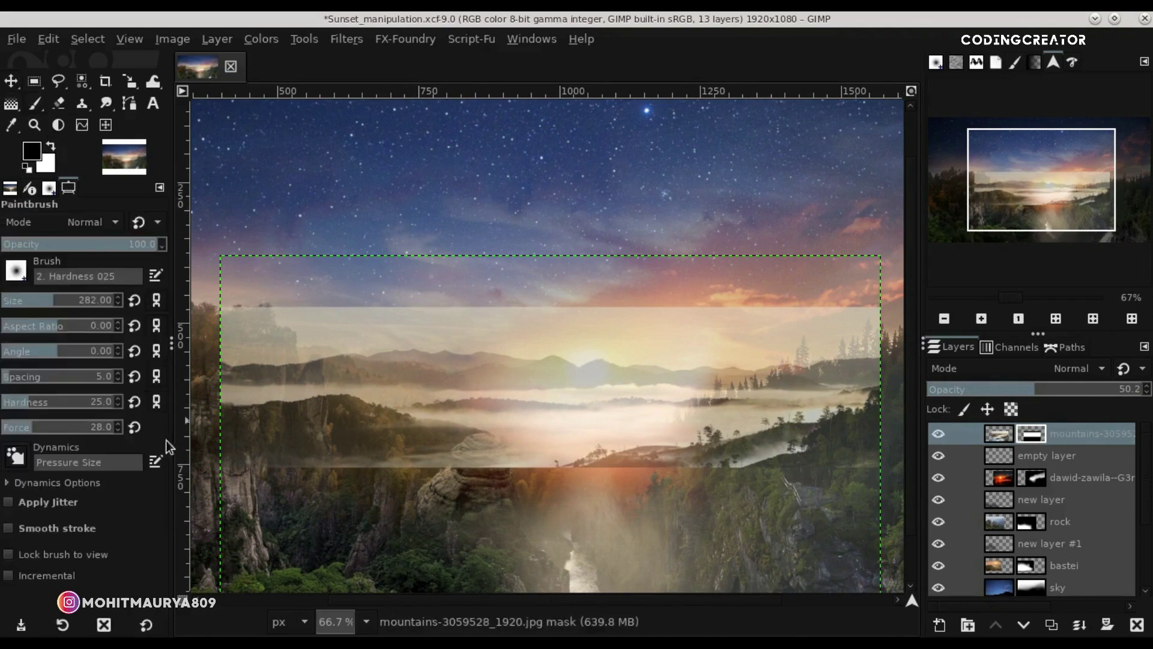
pyautogui.moveTo(217, 489)
pyautogui.mouseDown()
pyautogui.moveTo(888, 476)
pyautogui.moveTo(762, 458)
pyautogui.moveTo(608, 412)
pyautogui.moveTo(401, 463)
pyautogui.moveTo(270, 415)
pyautogui.moveTo(348, 424)
pyautogui.moveTo(244, 386)
pyautogui.moveTo(302, 314)
pyautogui.moveTo(480, 346)
pyautogui.moveTo(623, 325)
pyautogui.moveTo(873, 325)
pyautogui.moveTo(764, 438)
pyautogui.moveTo(817, 424)
pyautogui.mouseUp()
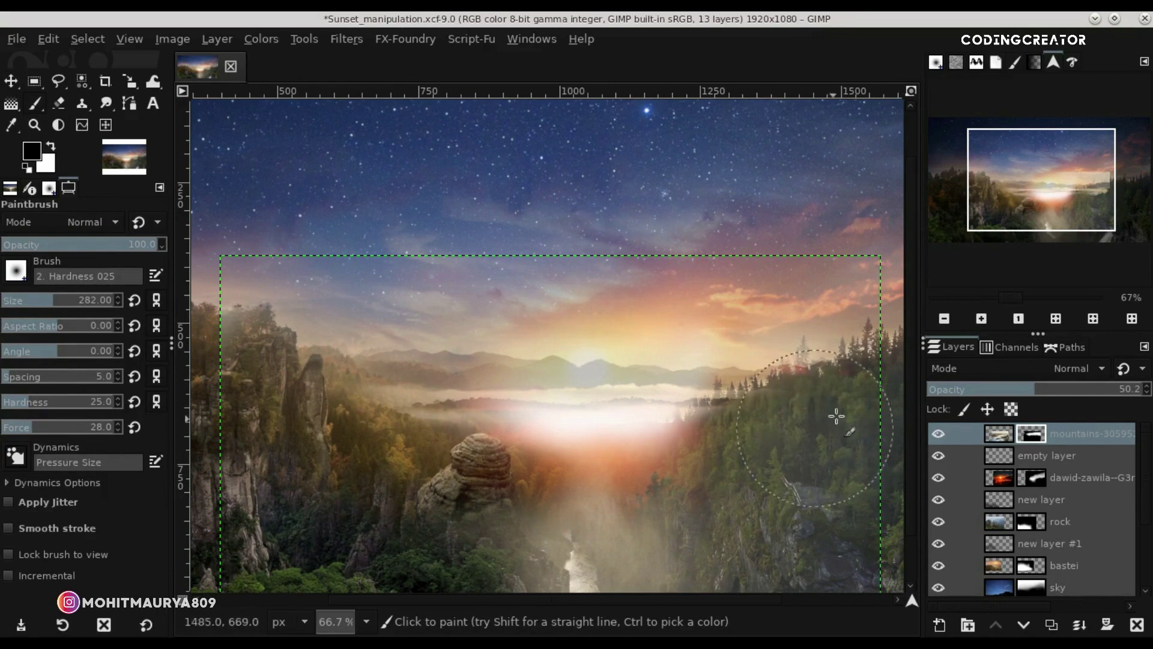
# Make the mountains layer fully opaque and mask out the bright fog band and right-side haze.
pyautogui.moveTo(1072, 389); pyautogui.dragTo(1144, 389)
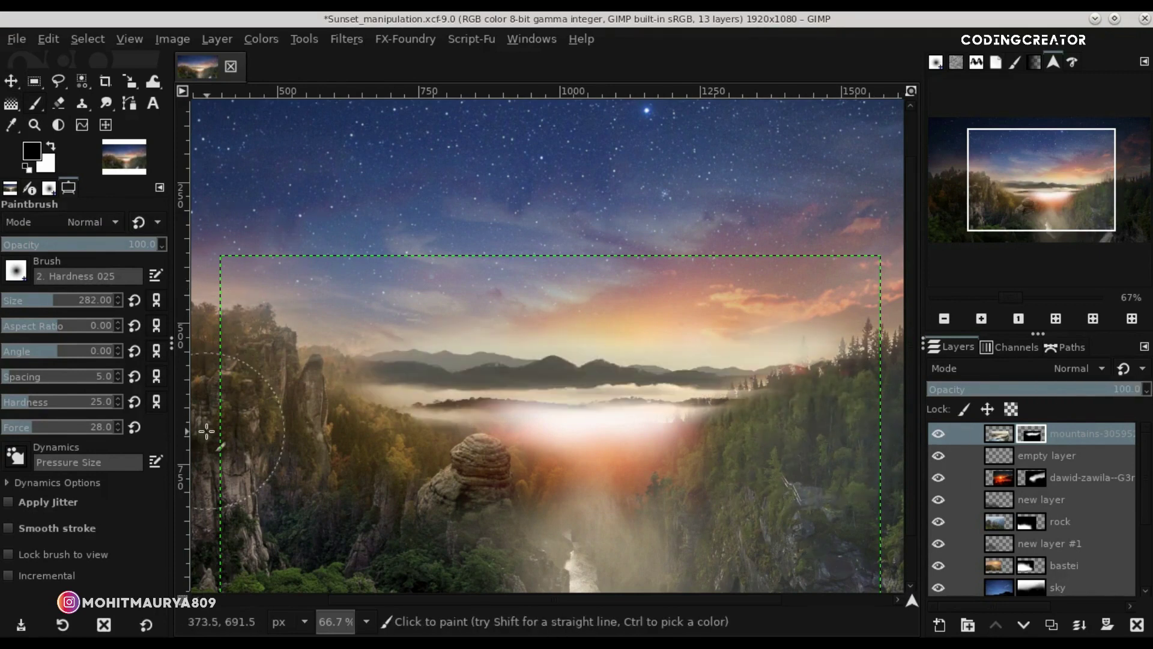
pyautogui.moveTo(385, 436)
pyautogui.mouseDown()
pyautogui.moveTo(427, 460)
pyautogui.moveTo(601, 463)
pyautogui.mouseUp()
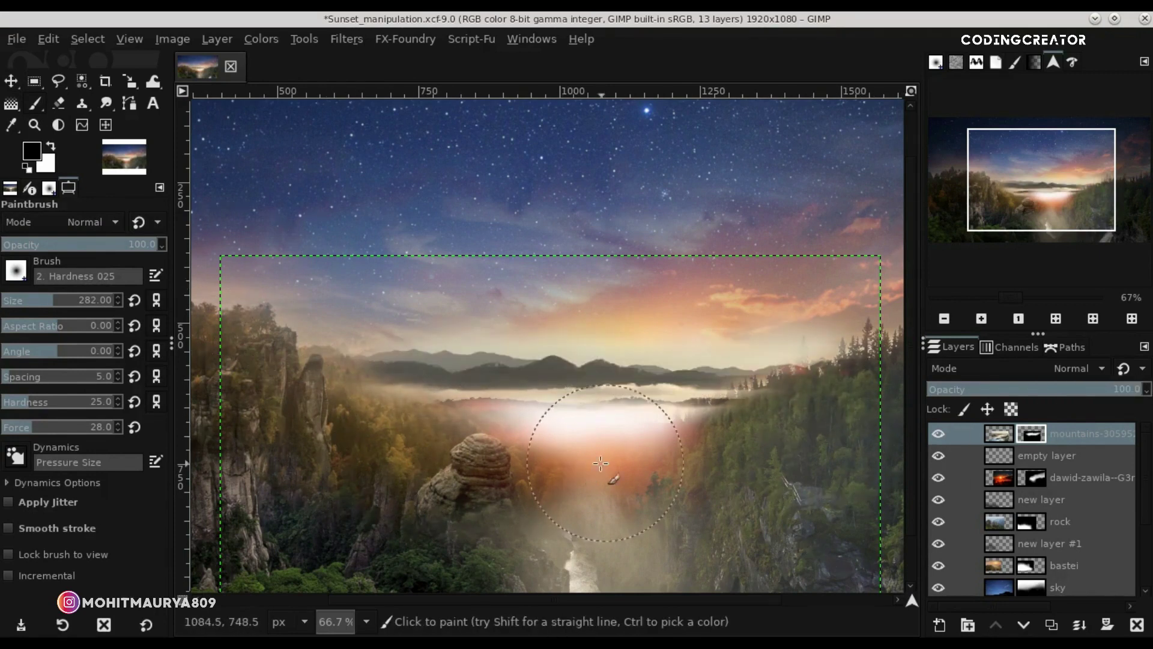
pyautogui.moveTo(334, 425); pyautogui.dragTo(310, 423)
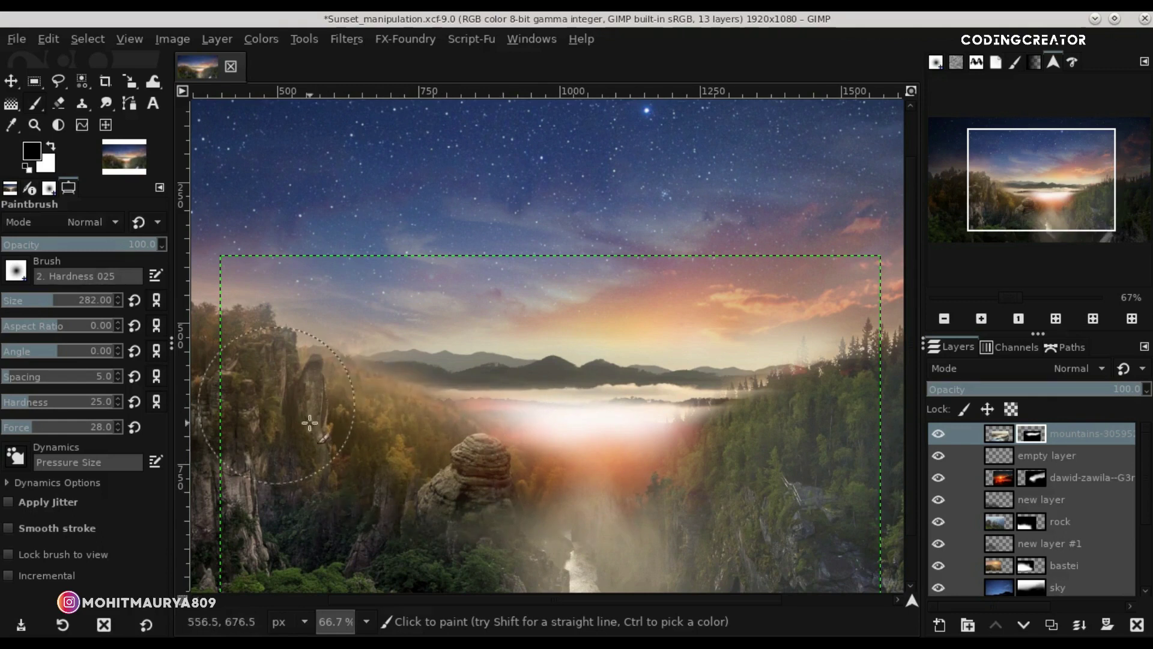
pyautogui.click(934, 436)
pyautogui.click(934, 436)
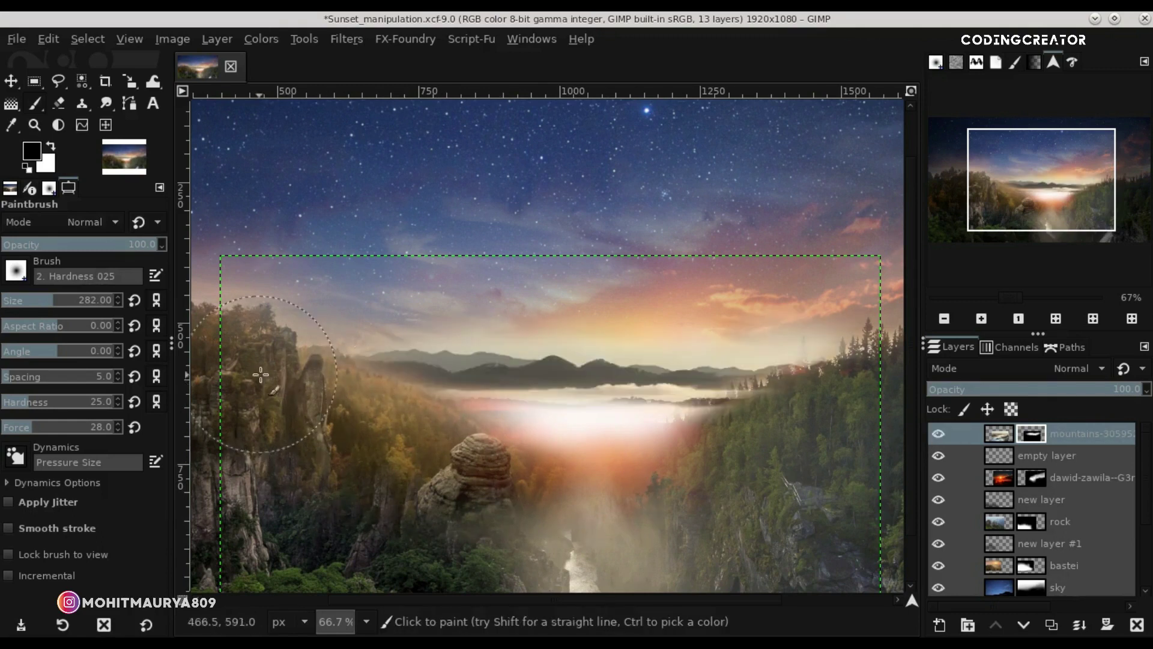
pyautogui.moveTo(653, 455); pyautogui.dragTo(757, 455)
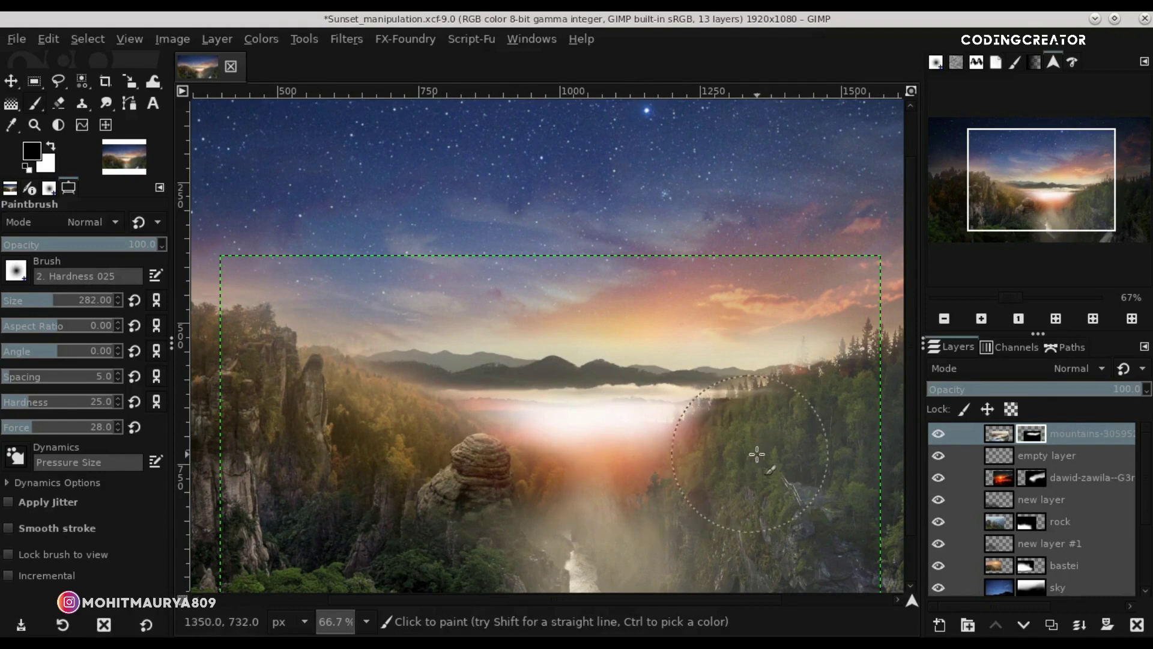
pyautogui.moveTo(866, 422)
pyautogui.mouseDown()
pyautogui.moveTo(701, 306)
pyautogui.moveTo(602, 298)
pyautogui.mouseUp()
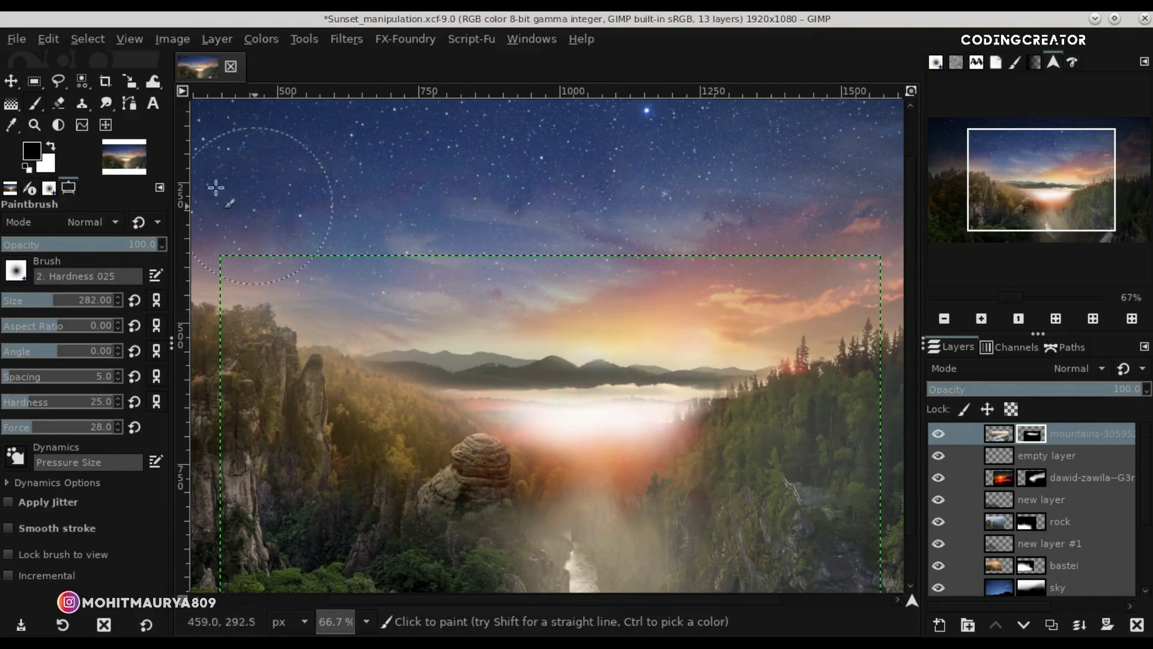
# Lower the mountains layer opacity and move the mountains strip up and to the left.
pyautogui.press('m')
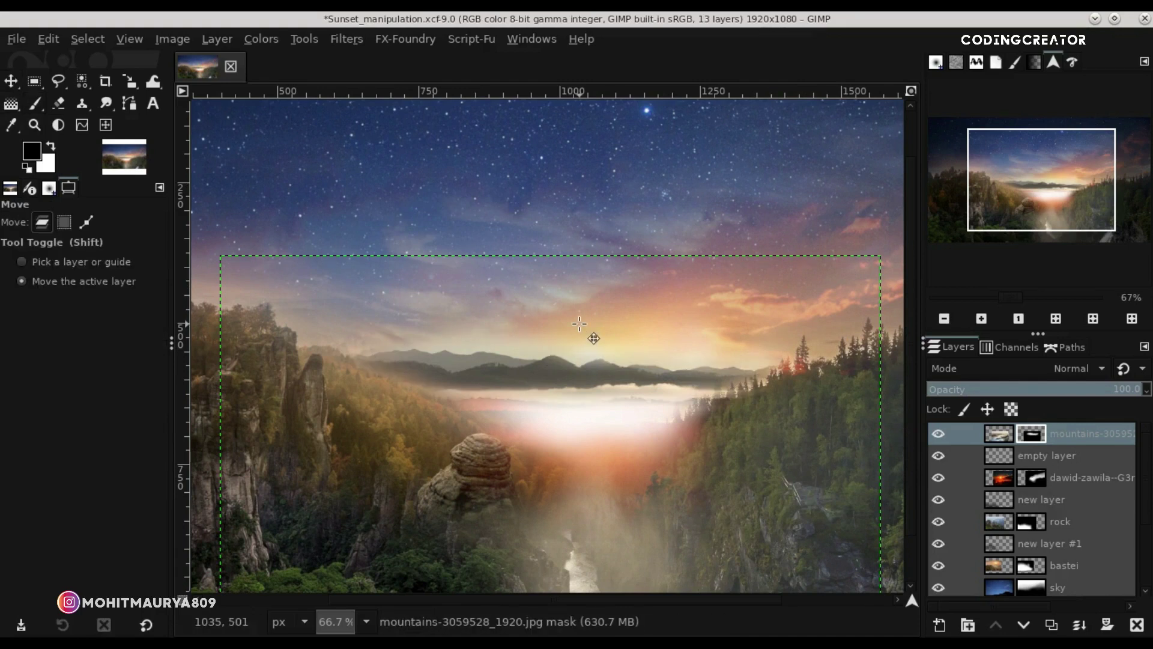
pyautogui.scroll(-2, 580, 324)
pyautogui.scroll(-1, 579, 324)
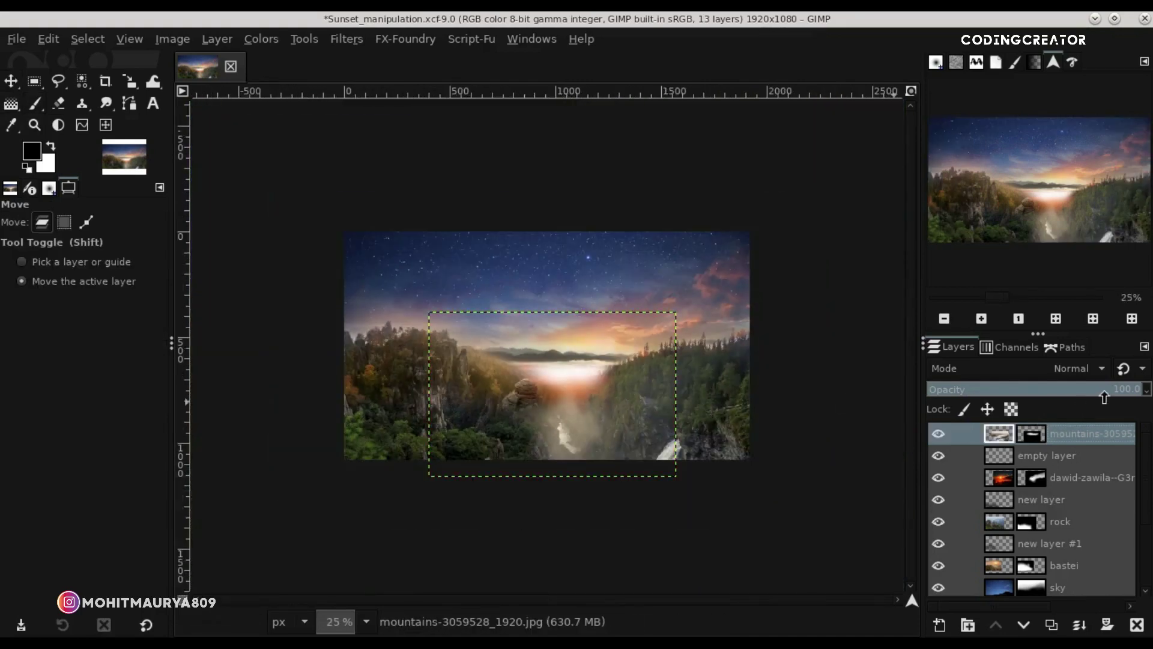
pyautogui.moveTo(1104, 397); pyautogui.dragTo(1092, 397)
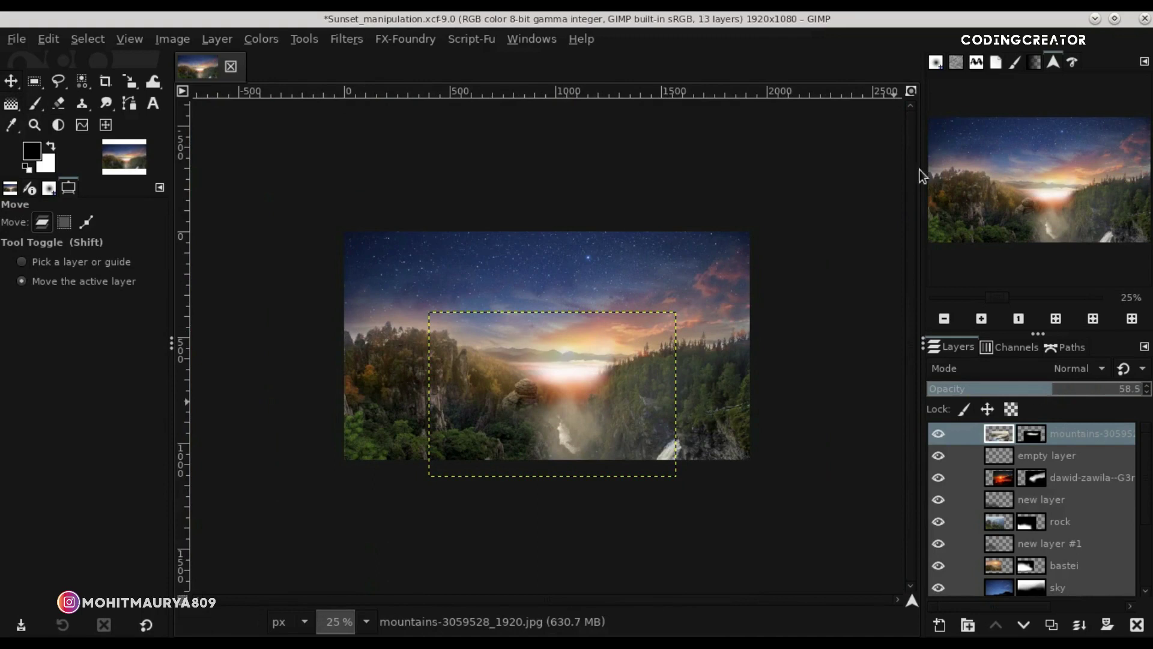
pyautogui.click(983, 317)
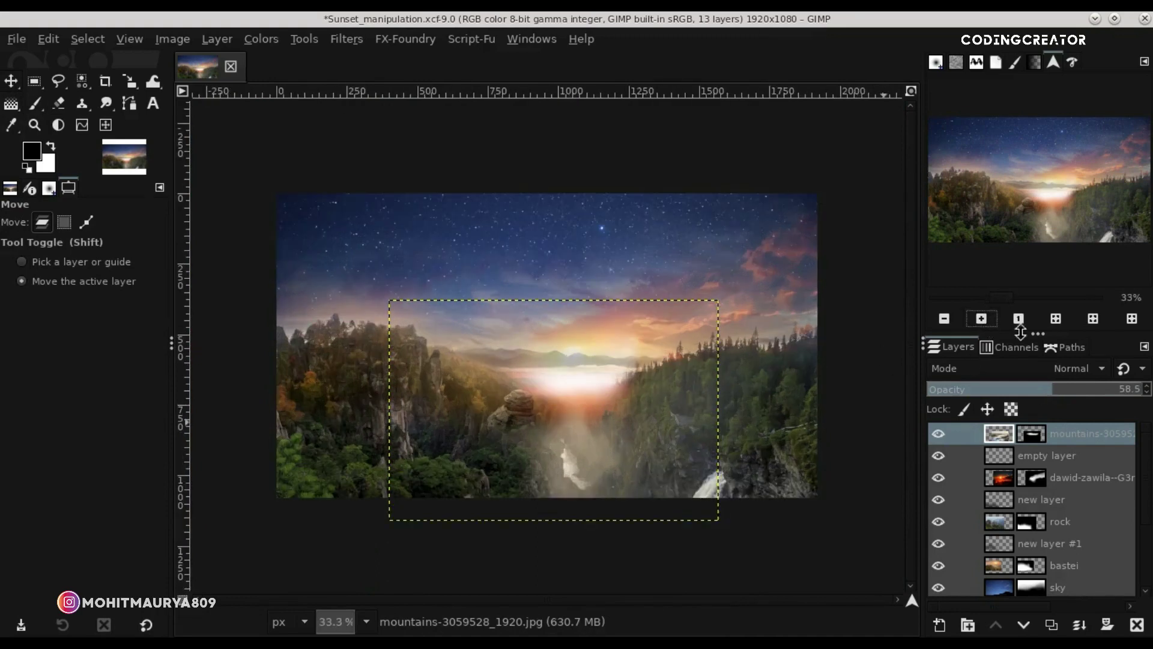
pyautogui.click(1059, 326)
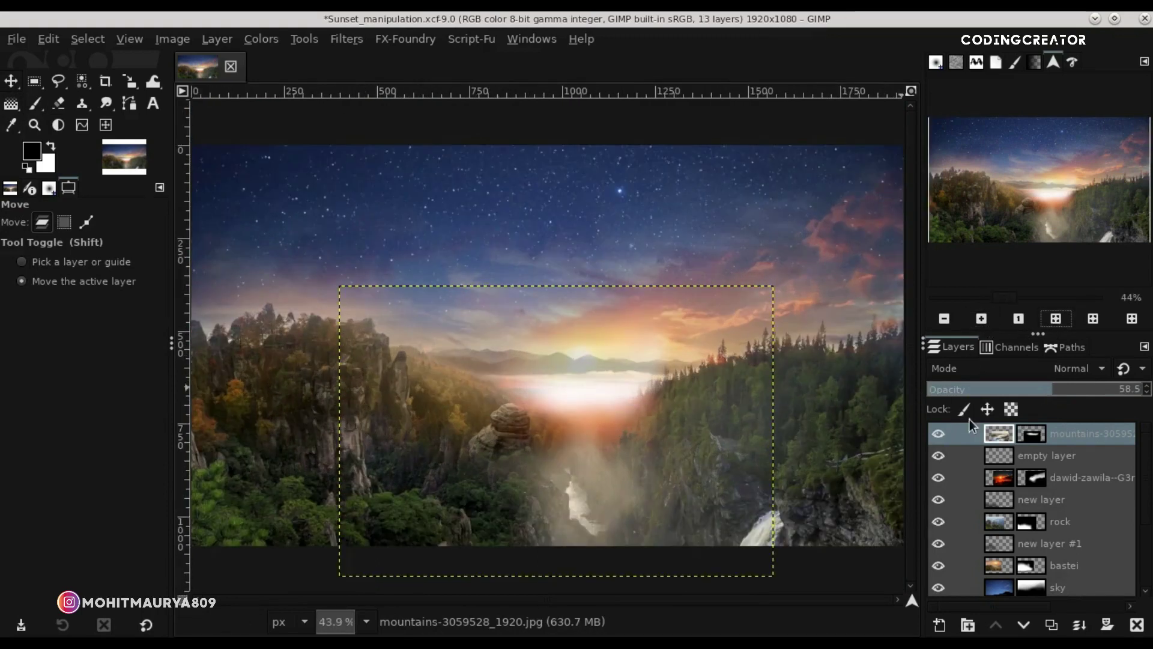
pyautogui.click(994, 432)
pyautogui.moveTo(599, 395); pyautogui.dragTo(581, 368)
# Return mountains opacity to 100 and mask the hazy left band with a larger black brush.
pyautogui.click(33, 105)
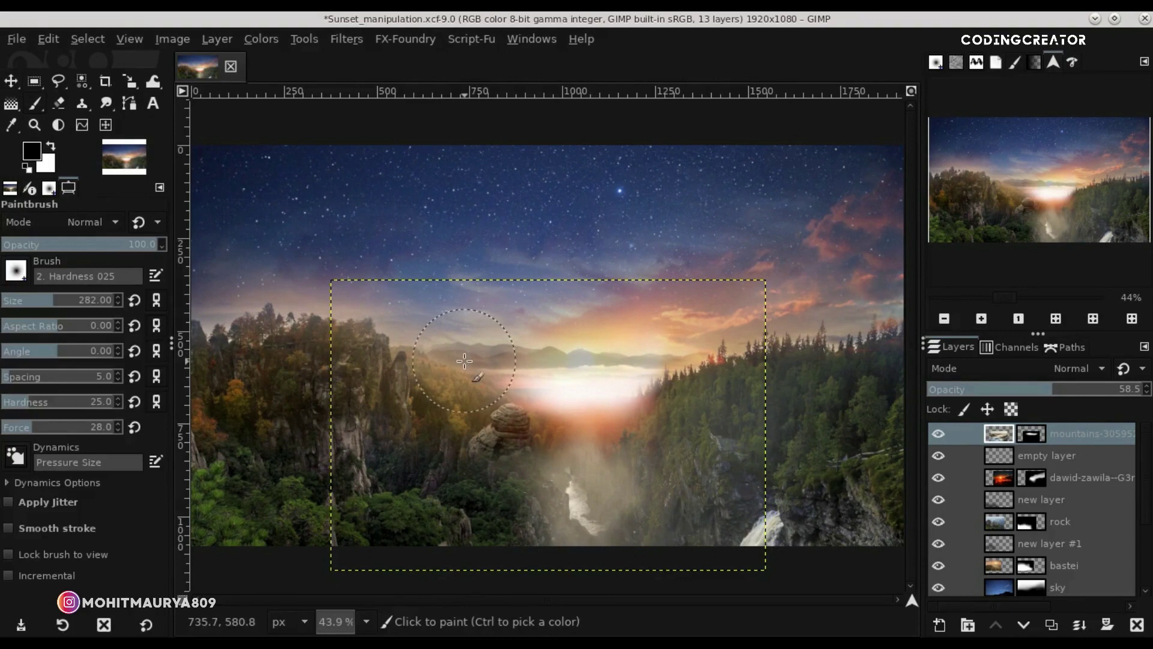
pyautogui.click(1031, 434)
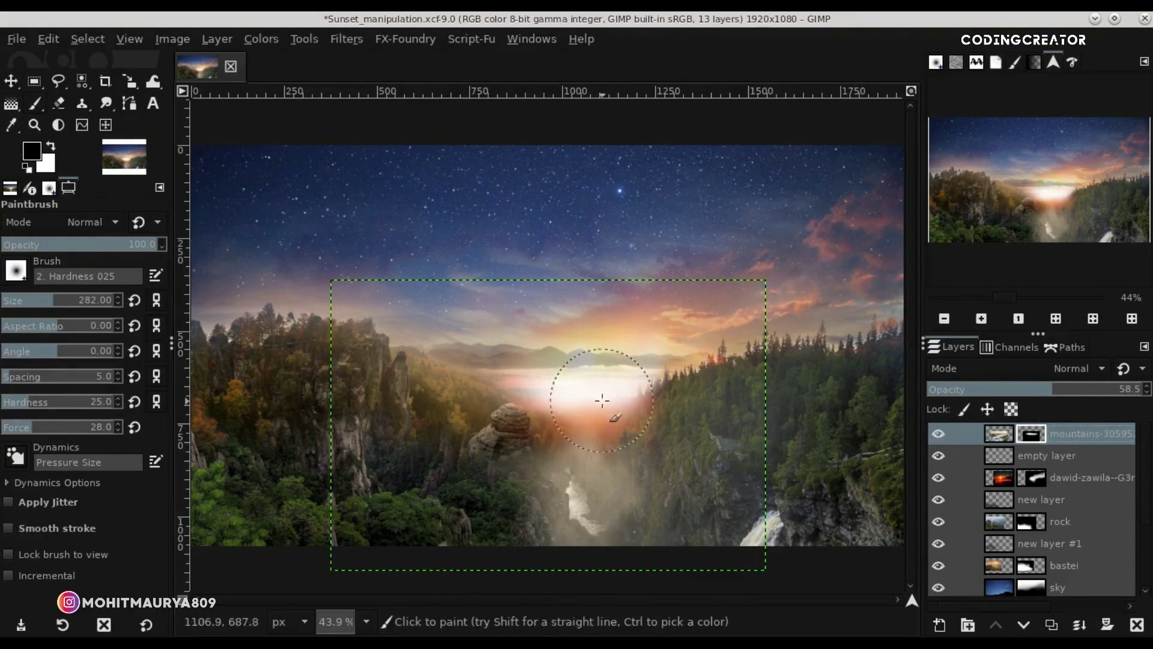
pyautogui.scroll(2, 367, 422)
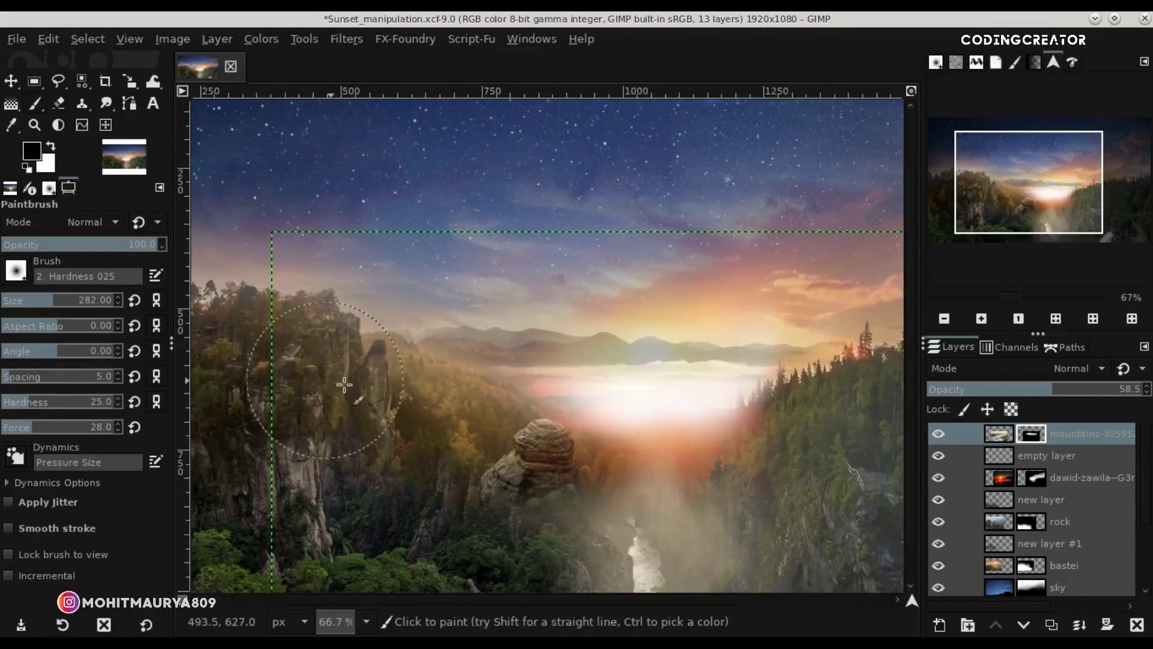
pyautogui.moveTo(1063, 391); pyautogui.dragTo(1147, 390)
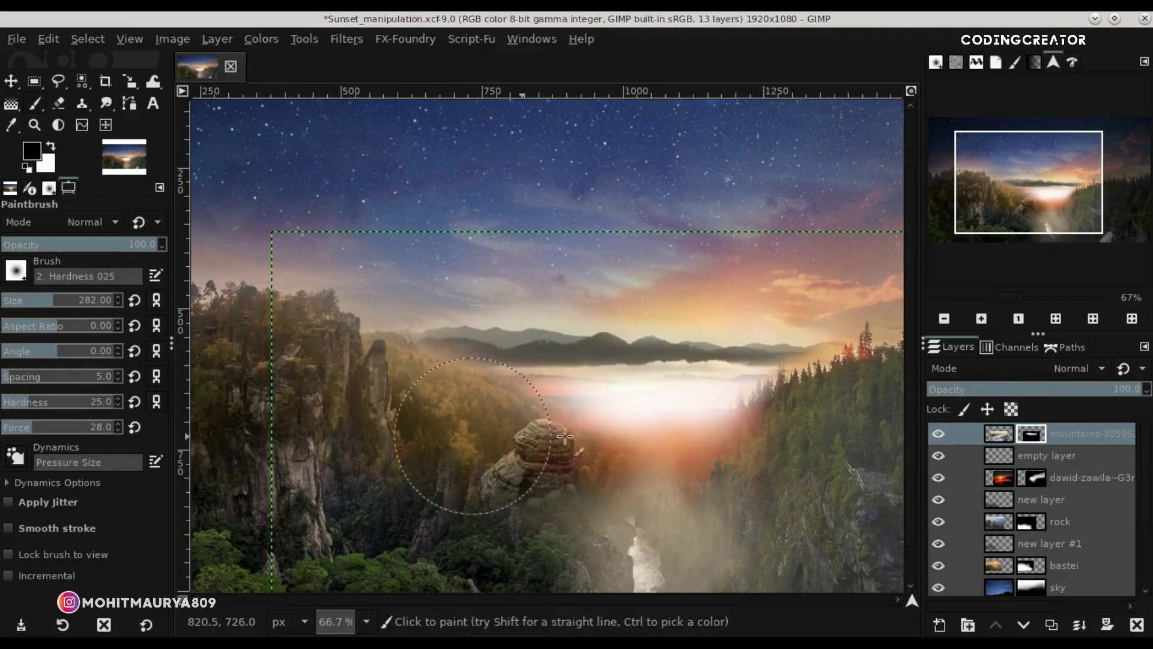
pyautogui.hscroll(5, 627, 583)
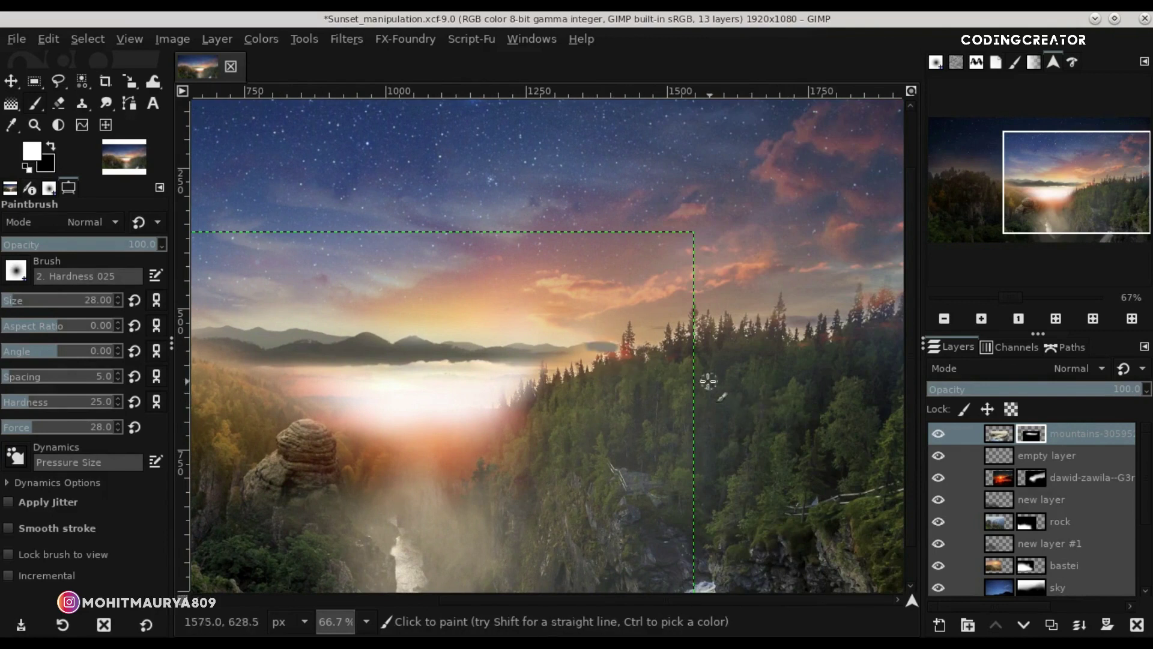
pyautogui.click(938, 433)
pyautogui.click(938, 433)
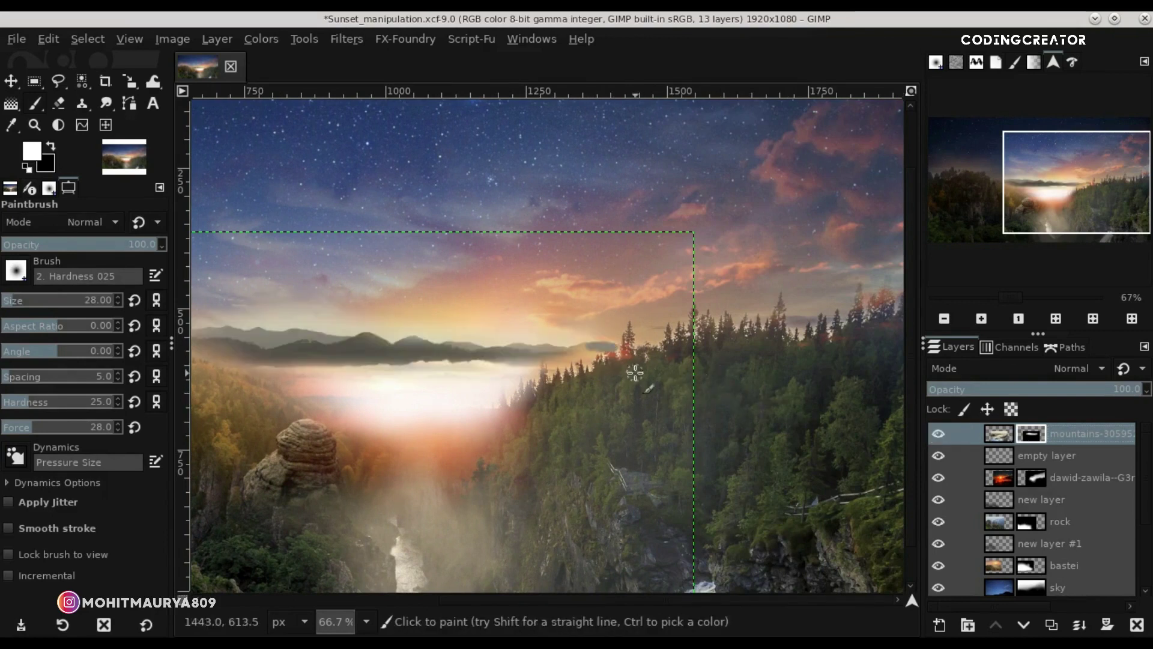
pyautogui.click(52, 147)
pyautogui.press(']')
pyautogui.press(']')
pyautogui.press(']')
pyautogui.press(']')
pyautogui.press(']')
pyautogui.press(']')
pyautogui.press(']')
pyautogui.press(']')
pyautogui.press(']')
pyautogui.moveTo(598, 356); pyautogui.dragTo(645, 383)
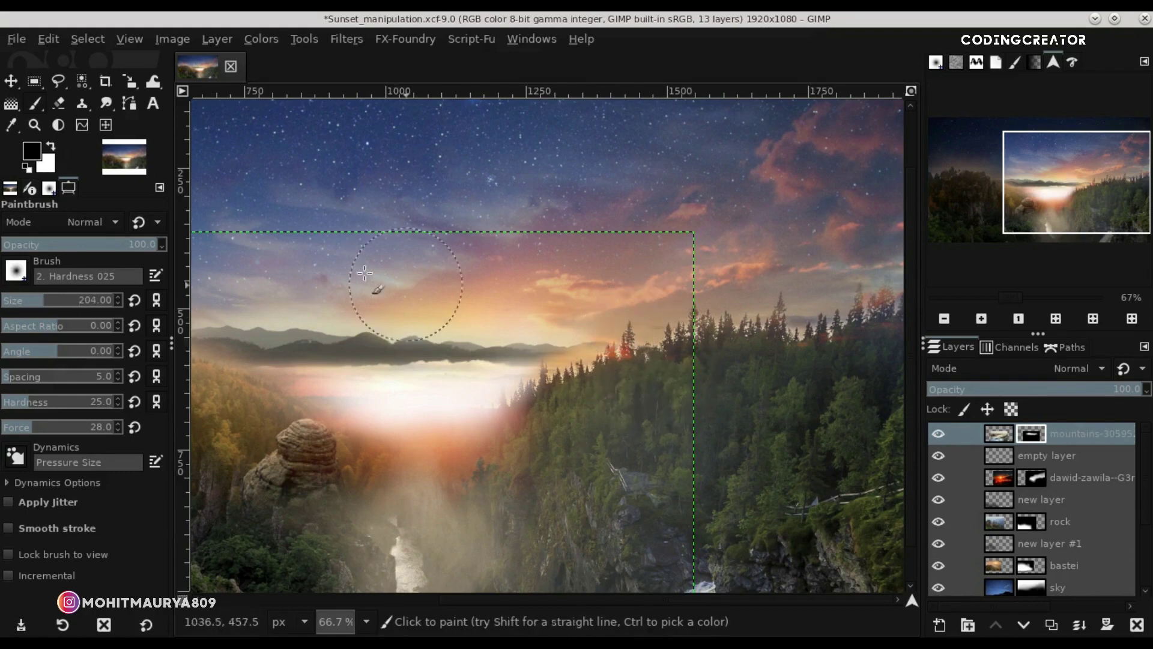
# Softly fade the mountains around the centre glow with a low-opacity black brush.
pyautogui.click(41, 244)
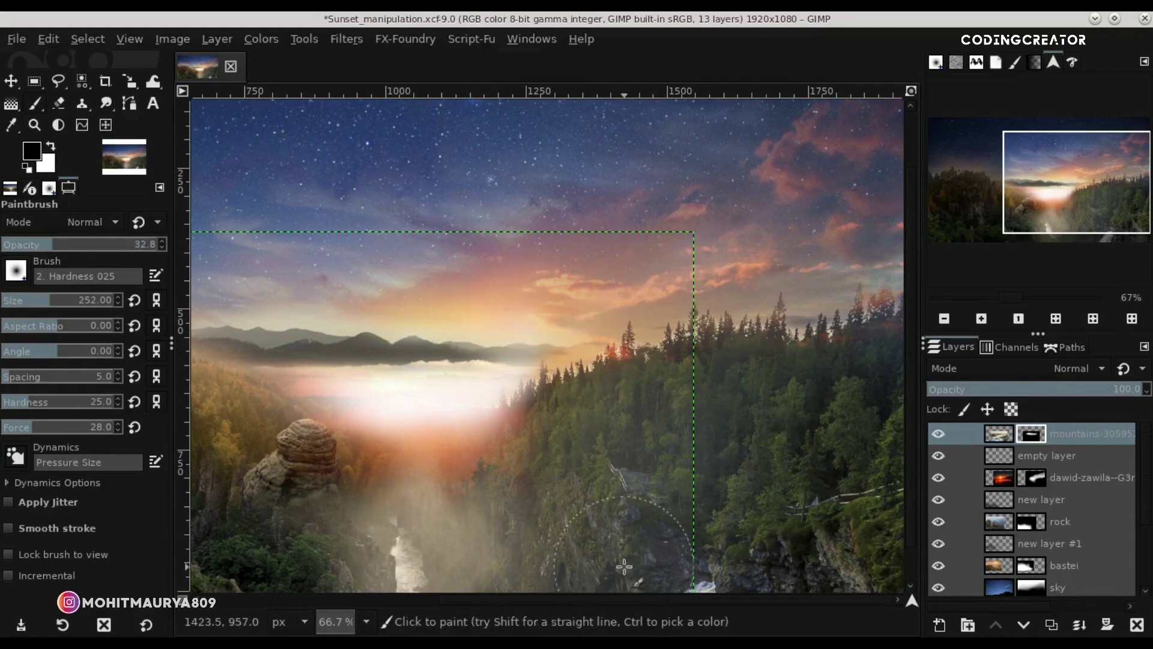
pyautogui.hscroll(-5, 600, 541)
pyautogui.click(23, 244)
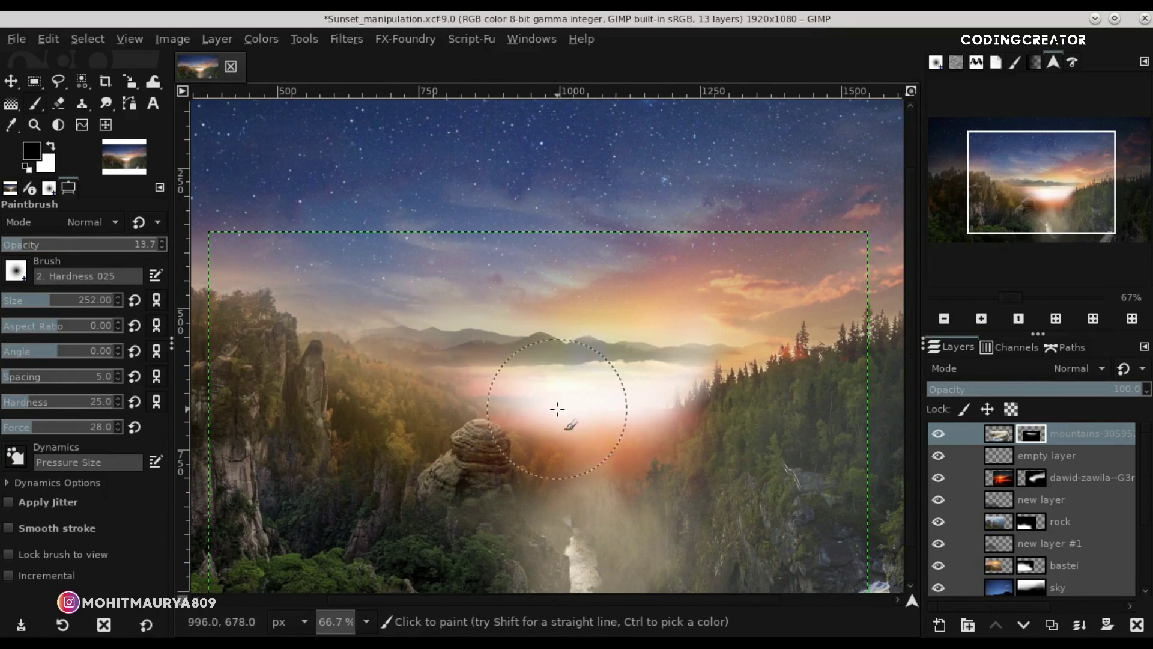
pyautogui.moveTo(776, 351); pyautogui.dragTo(556, 395)
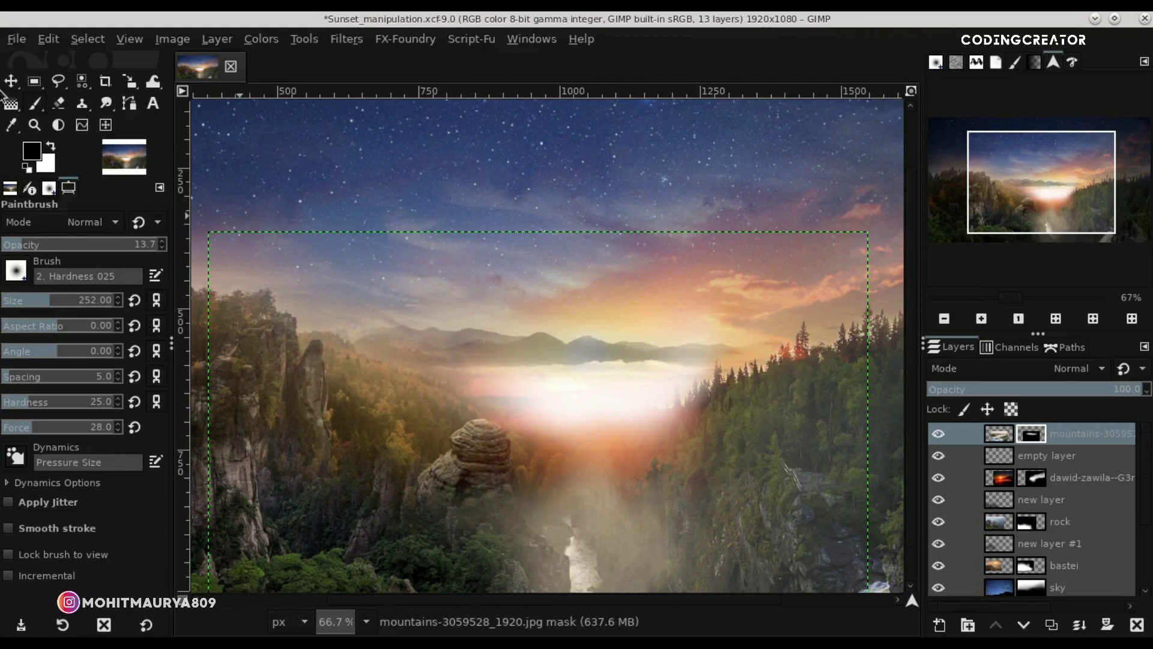
pyautogui.press('m')
pyautogui.press('-')
# Paint white at full opacity on the mountains mask to bring back the centre ridges.
pyautogui.press('1')
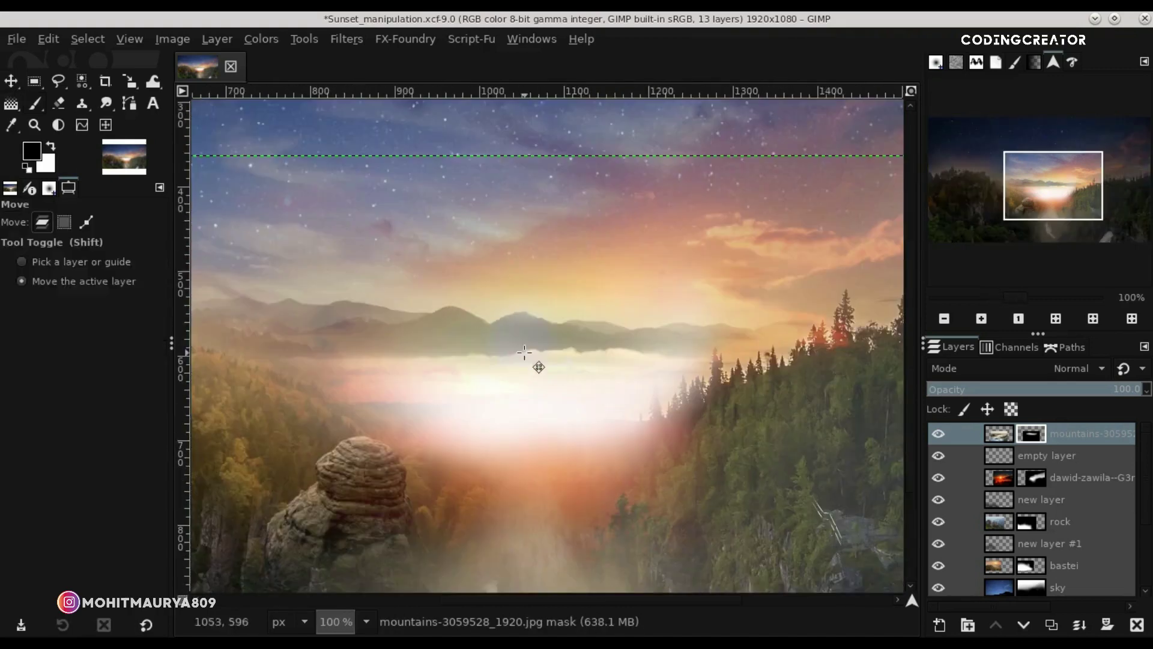
pyautogui.click(999, 436)
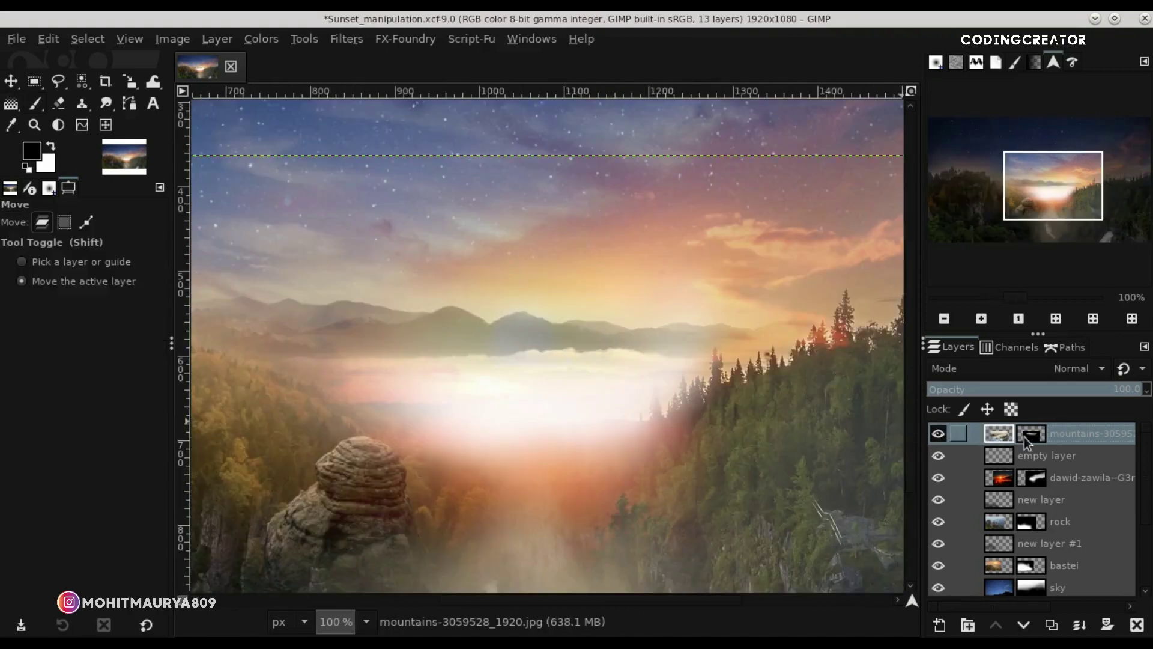
pyautogui.click(938, 434)
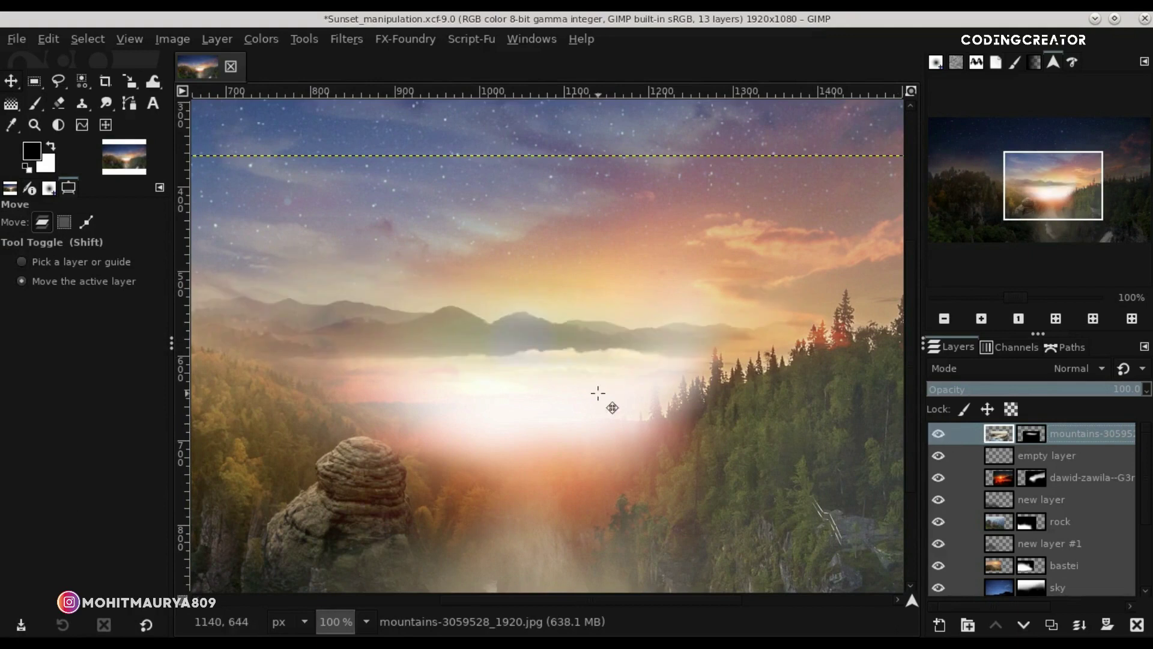
pyautogui.click(1030, 441)
pyautogui.press('p')
pyautogui.press('x')
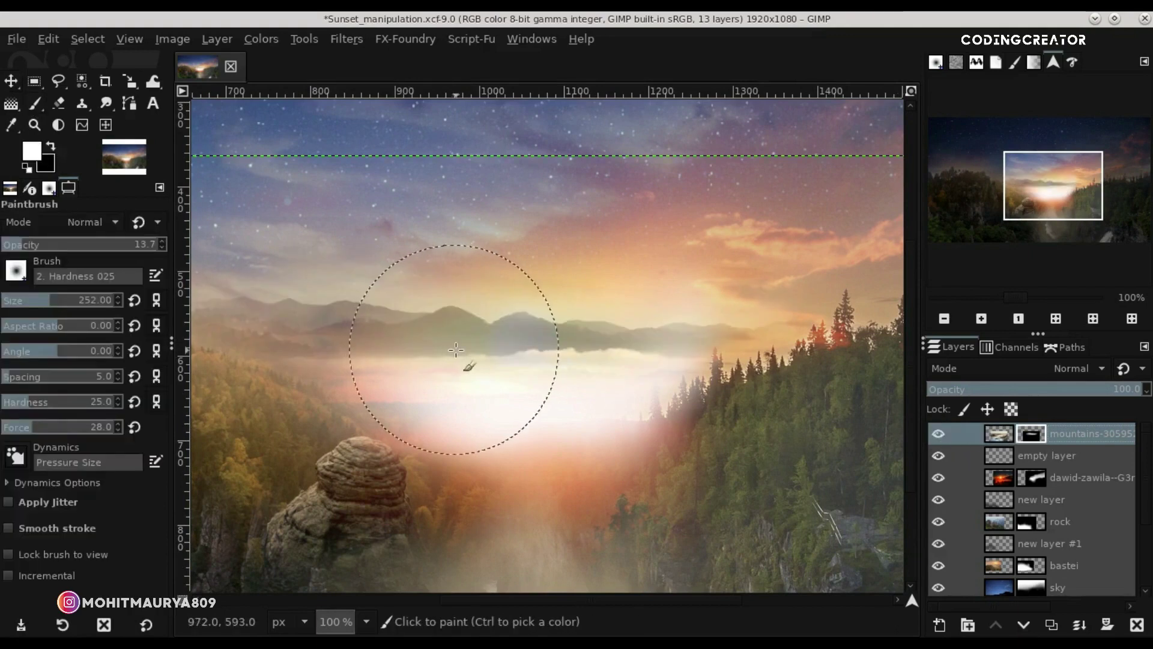
pyautogui.moveTo(78, 244); pyautogui.dragTo(162, 245)
pyautogui.moveTo(516, 340); pyautogui.dragTo(391, 337)
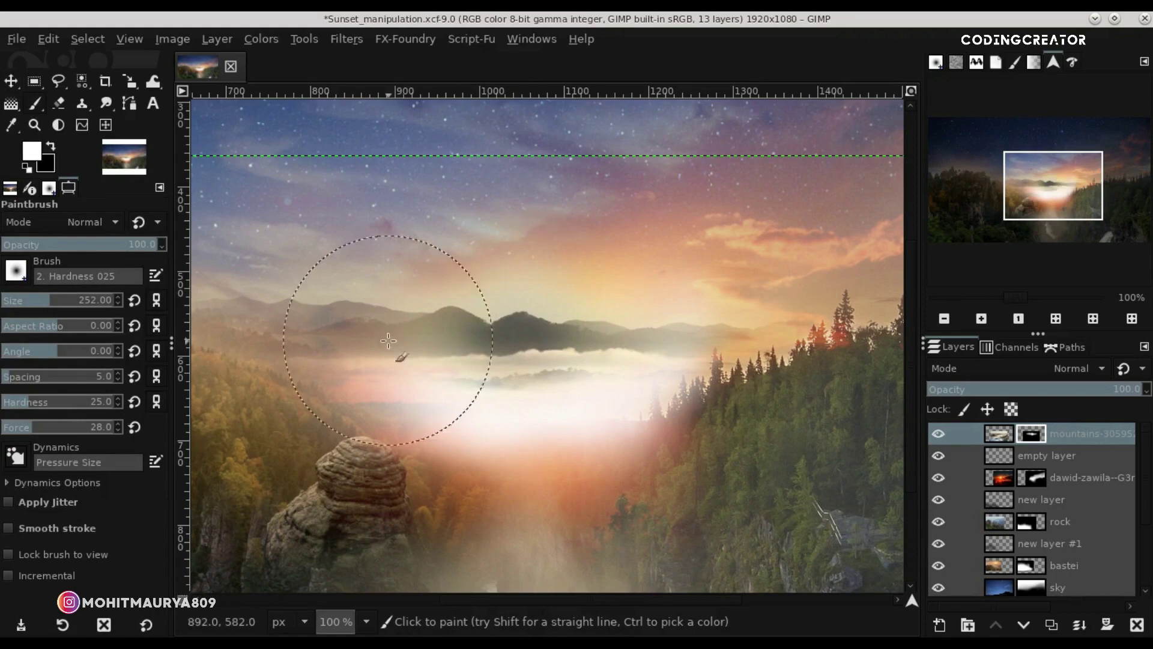
# Reset the brush to low-opacity black and nudge the mountains layer down into position.
pyautogui.press('x')
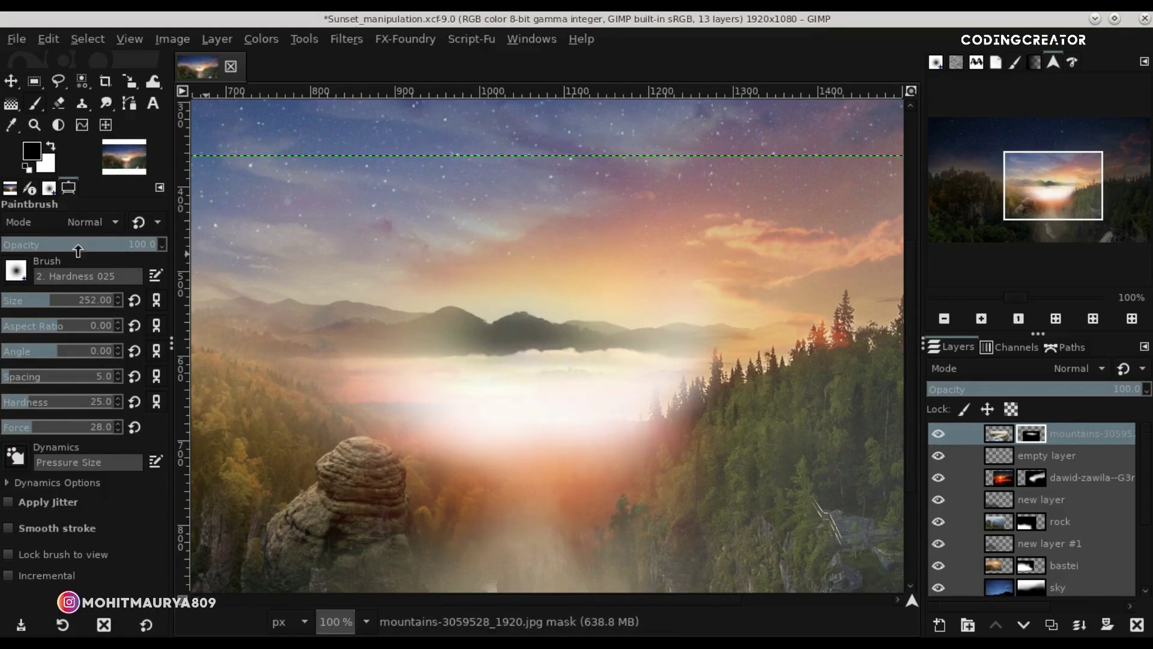
pyautogui.moveTo(72, 246); pyautogui.dragTo(5, 244)
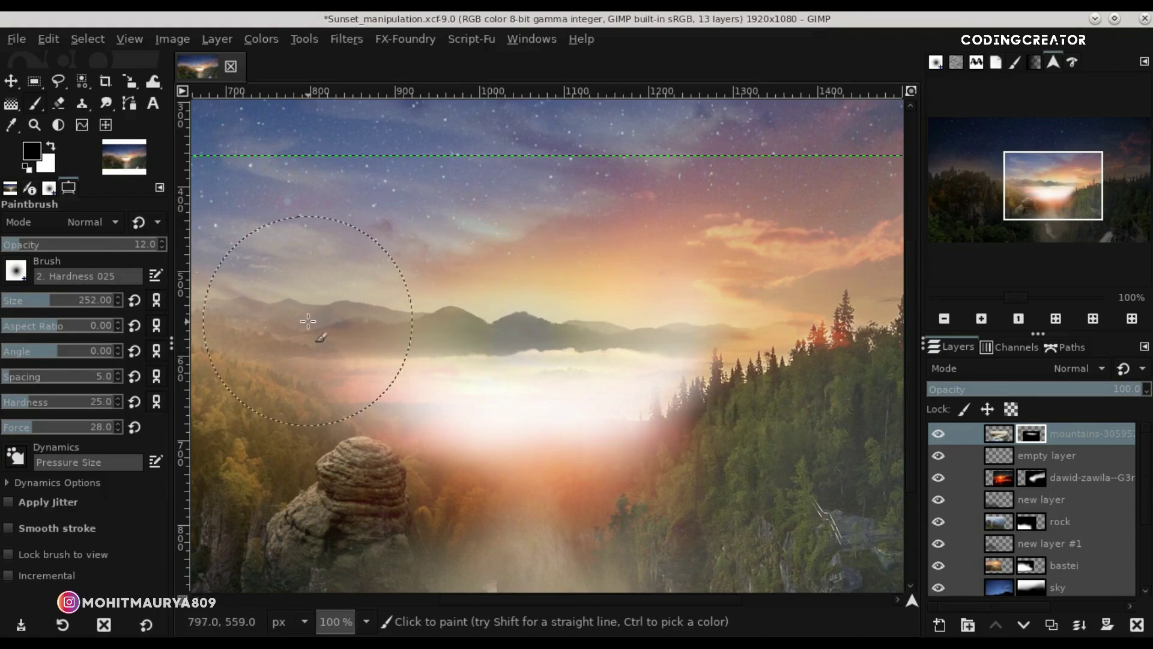
pyautogui.press('m')
pyautogui.hotkey('shift', '3')
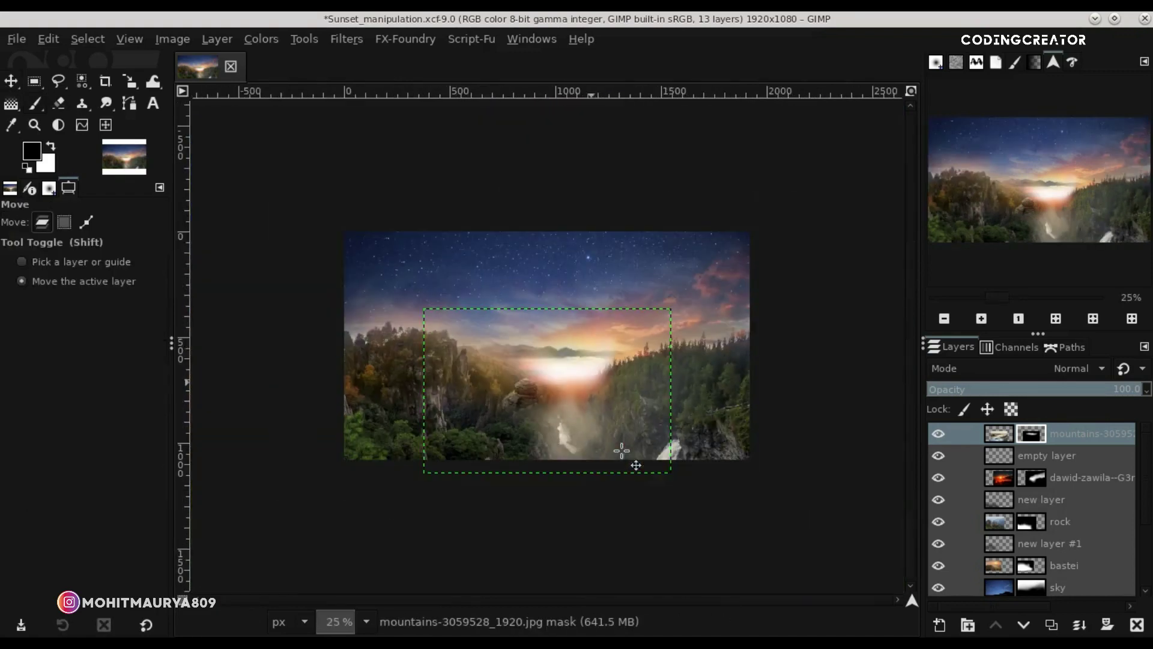
pyautogui.click(991, 431)
pyautogui.hotkey('shift', '2')
pyautogui.moveTo(593, 397); pyautogui.dragTo(594, 410)
# Save the image and nudge the mountains layer slightly upward.
pyautogui.press('-')
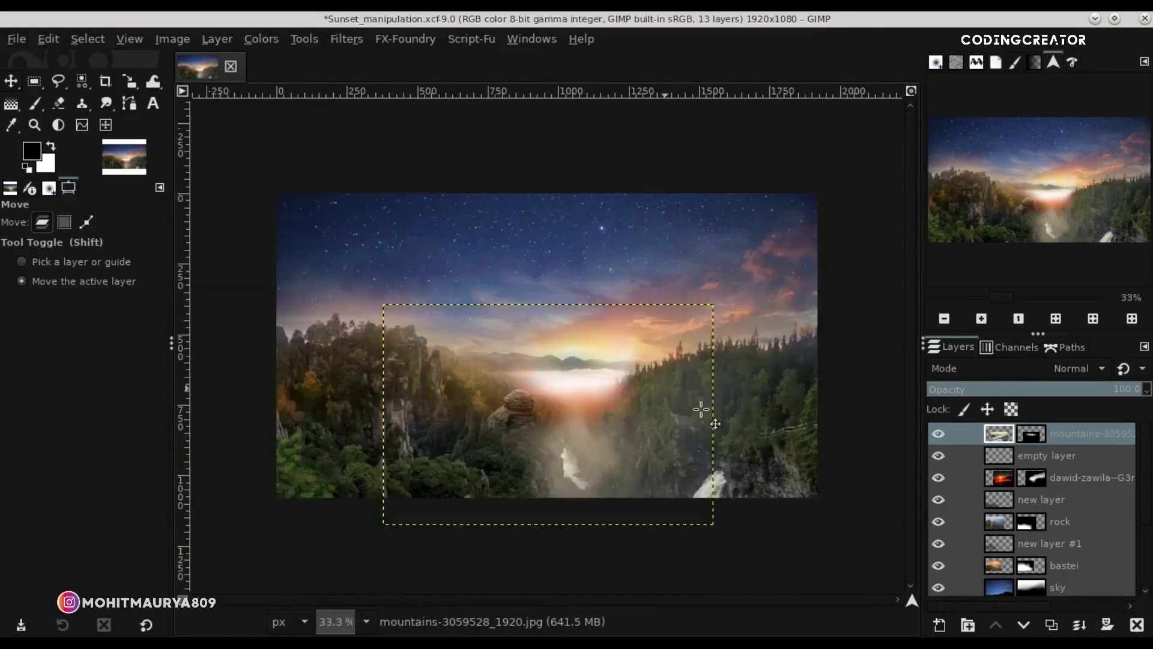
pyautogui.press('-')
pyautogui.click(912, 91)
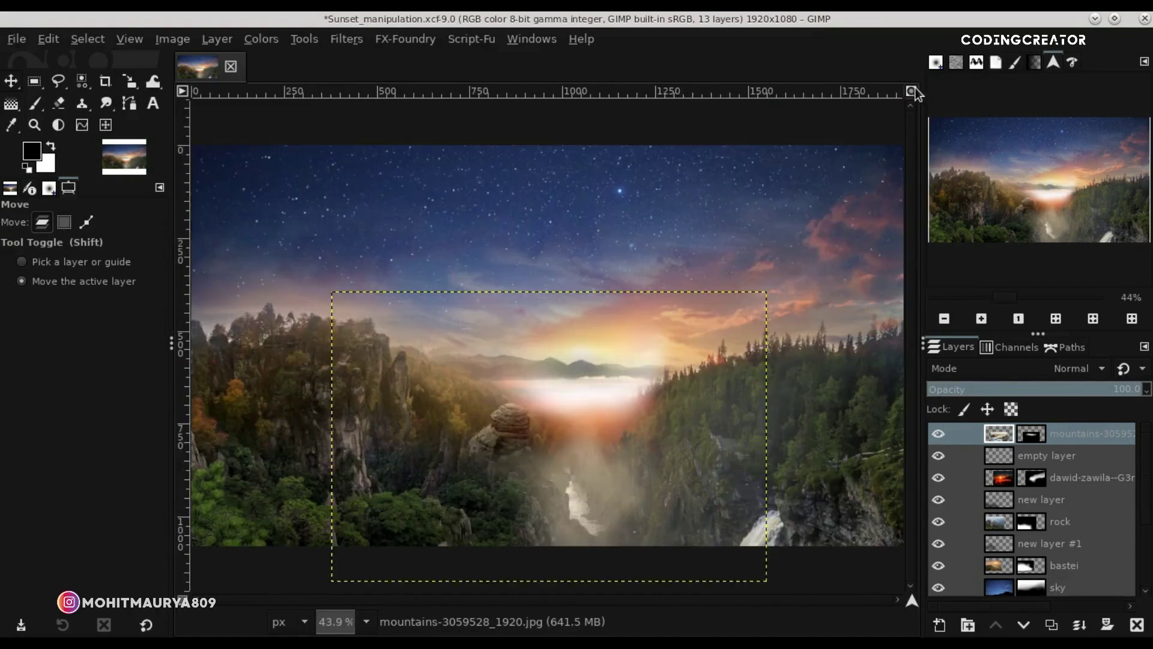
pyautogui.hotkey('ctrl', 's')
pyautogui.moveTo(665, 435); pyautogui.dragTo(663, 432)
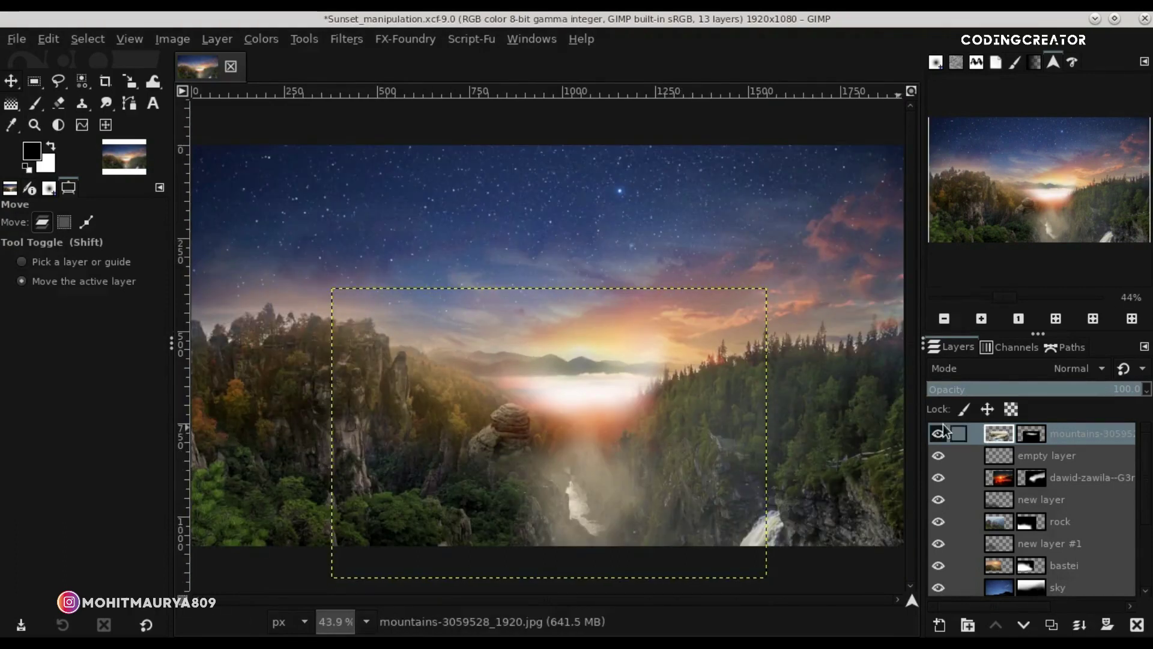
# Move mountains below the empty layer and add a new layer named 'fog' above it.
pyautogui.moveTo(1007, 440); pyautogui.dragTo(991, 490)
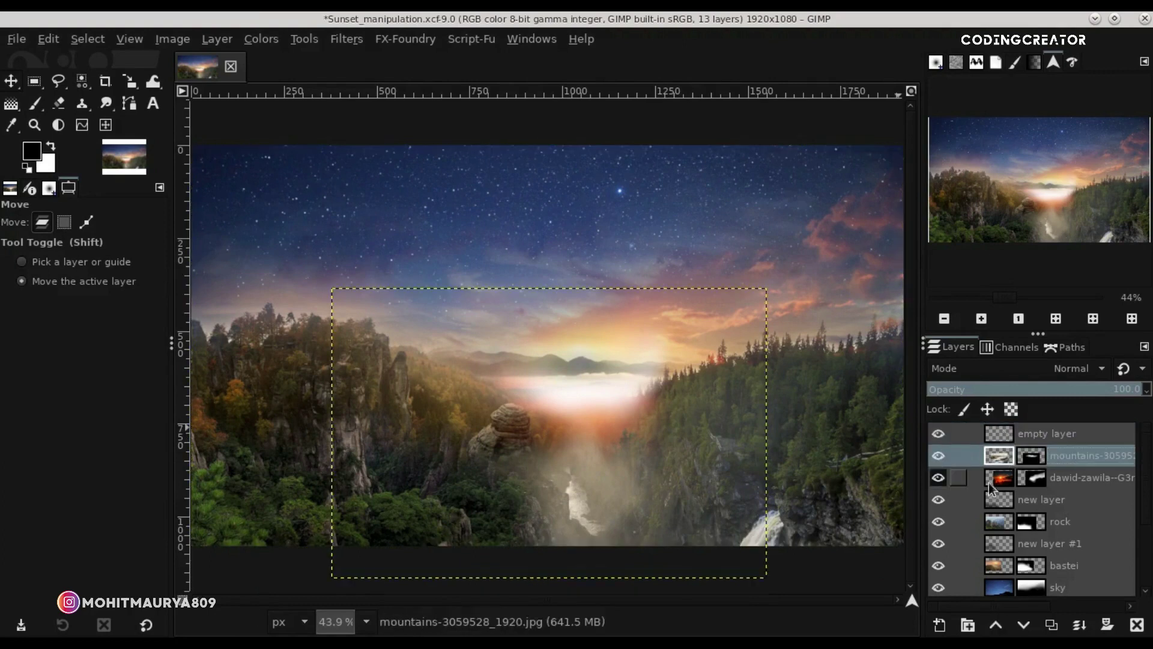
pyautogui.click(939, 625)
pyautogui.click(1049, 619)
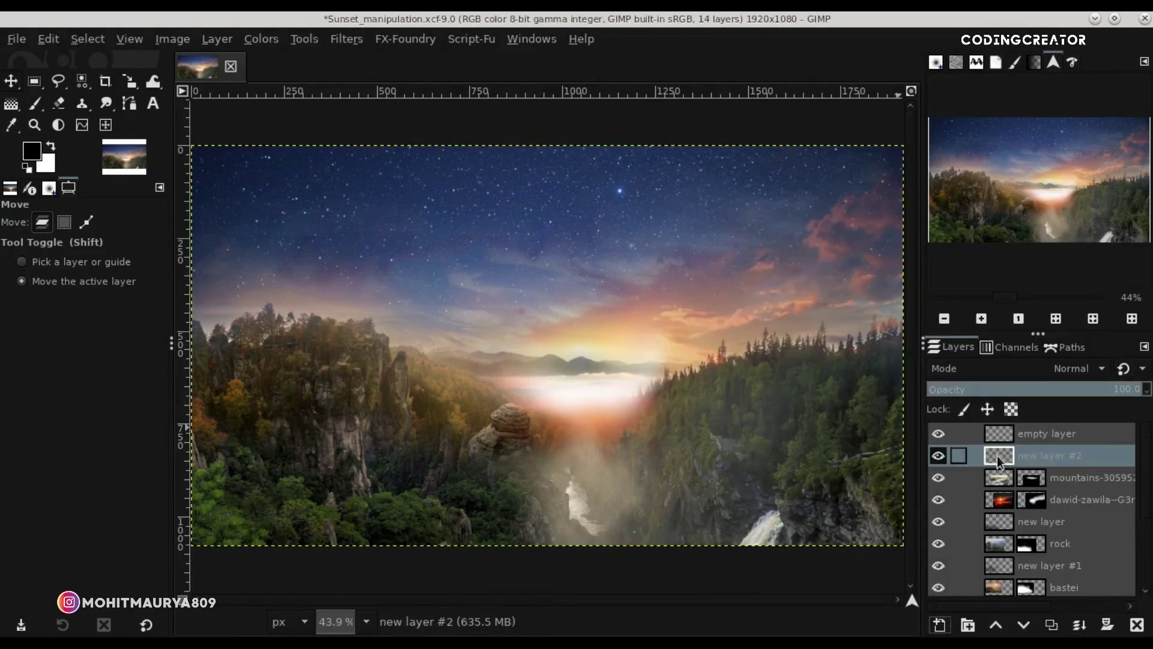
pyautogui.doubleClick(1067, 451)
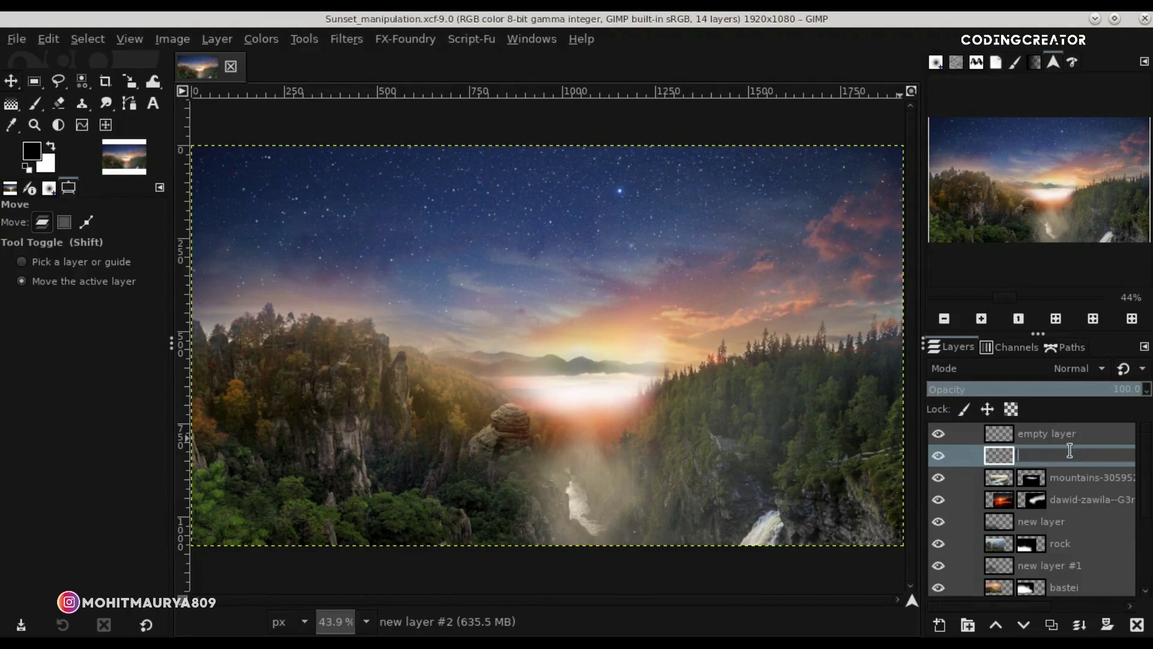
pyautogui.write('fog')
pyautogui.press('Return')
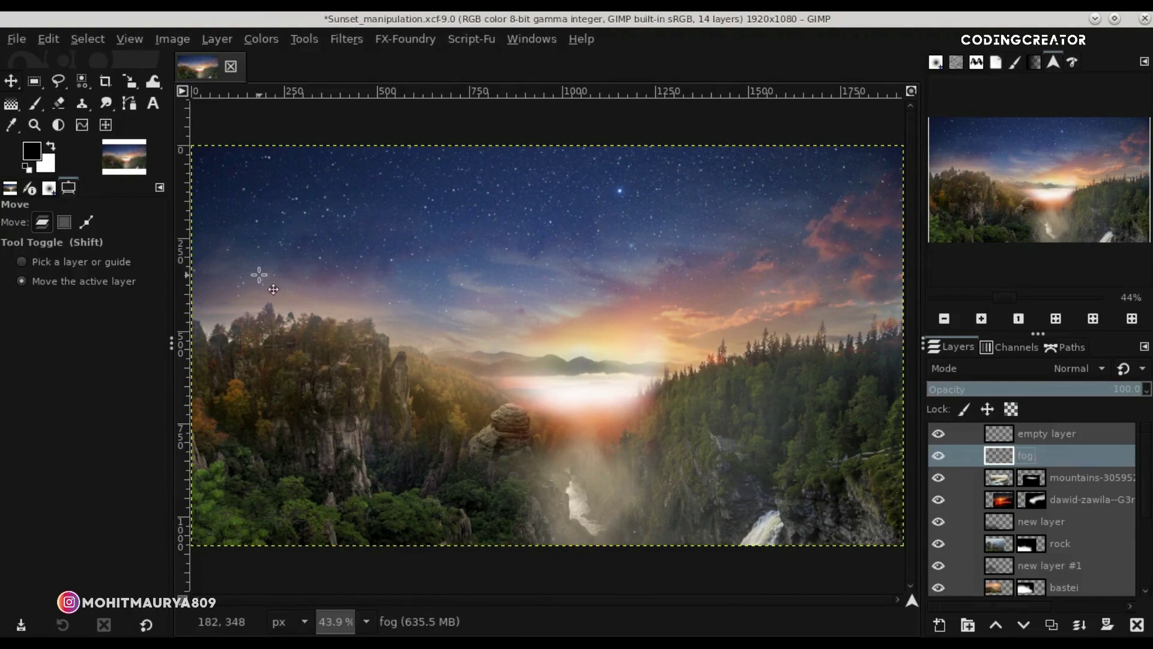
# Paint soft white mist along the valley bottom and lower the fog layer opacity.
pyautogui.click(36, 104)
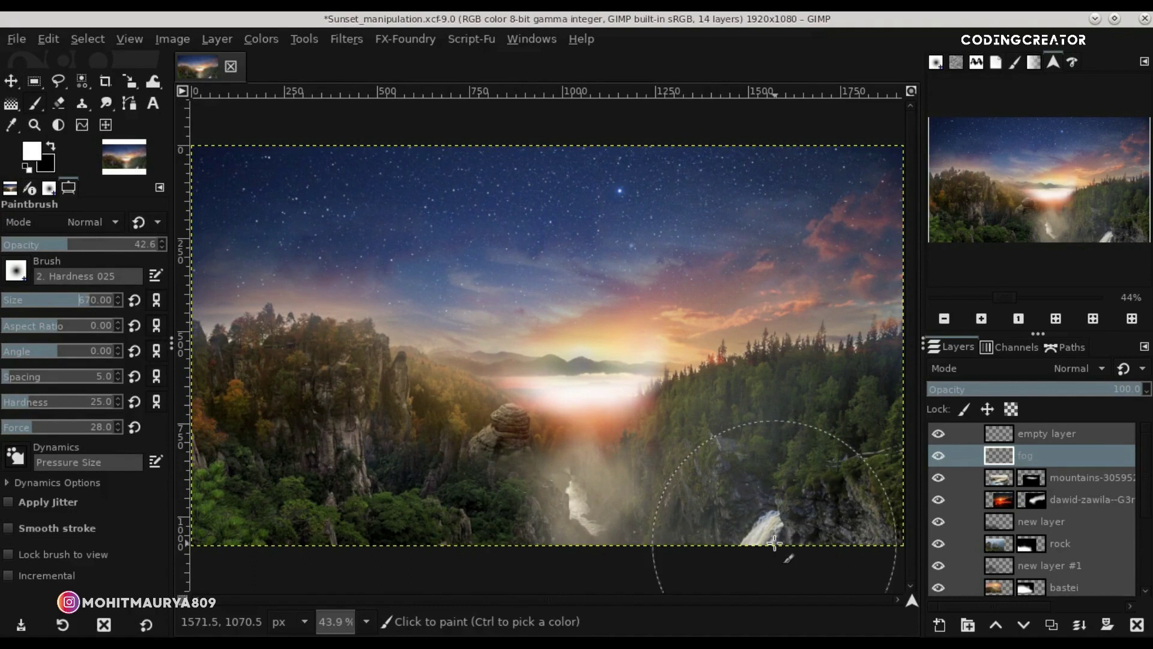
pyautogui.click(944, 319)
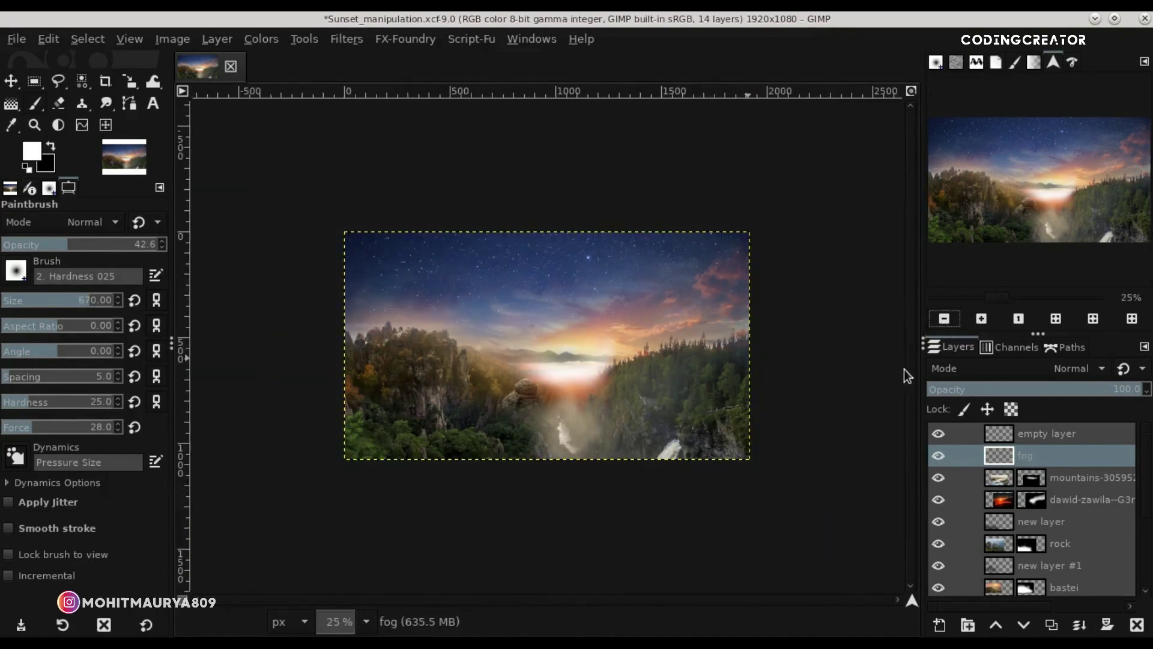
pyautogui.moveTo(510, 488)
pyautogui.mouseDown()
pyautogui.moveTo(647, 496)
pyautogui.moveTo(626, 472)
pyautogui.moveTo(515, 501)
pyautogui.mouseUp()
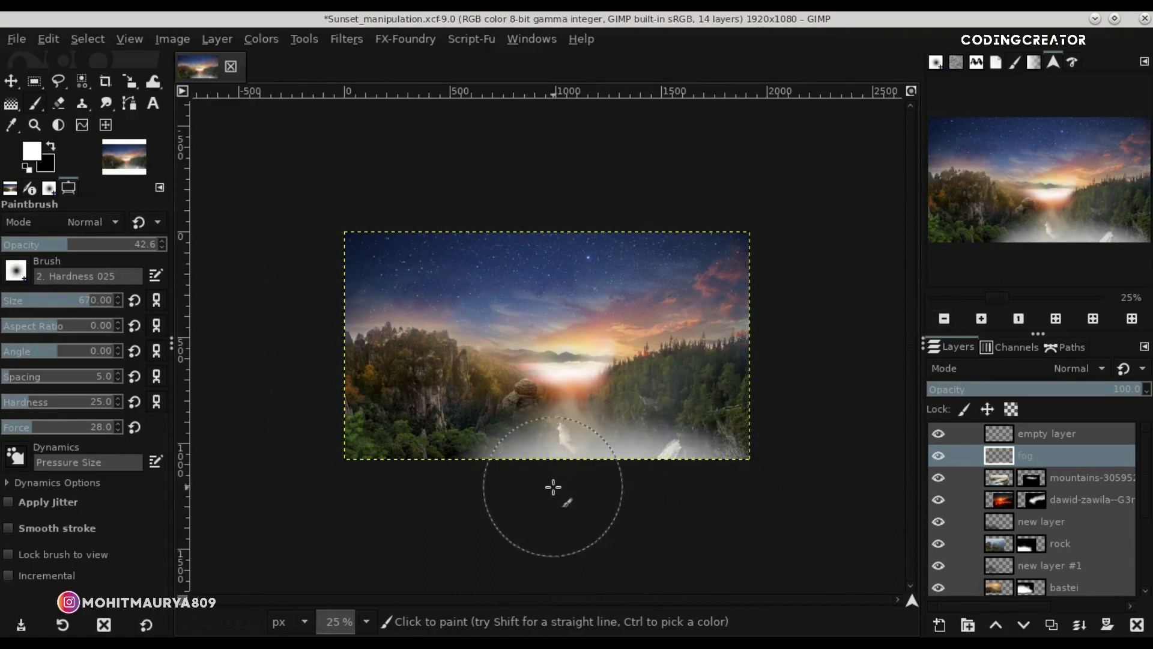
pyautogui.click(11, 82)
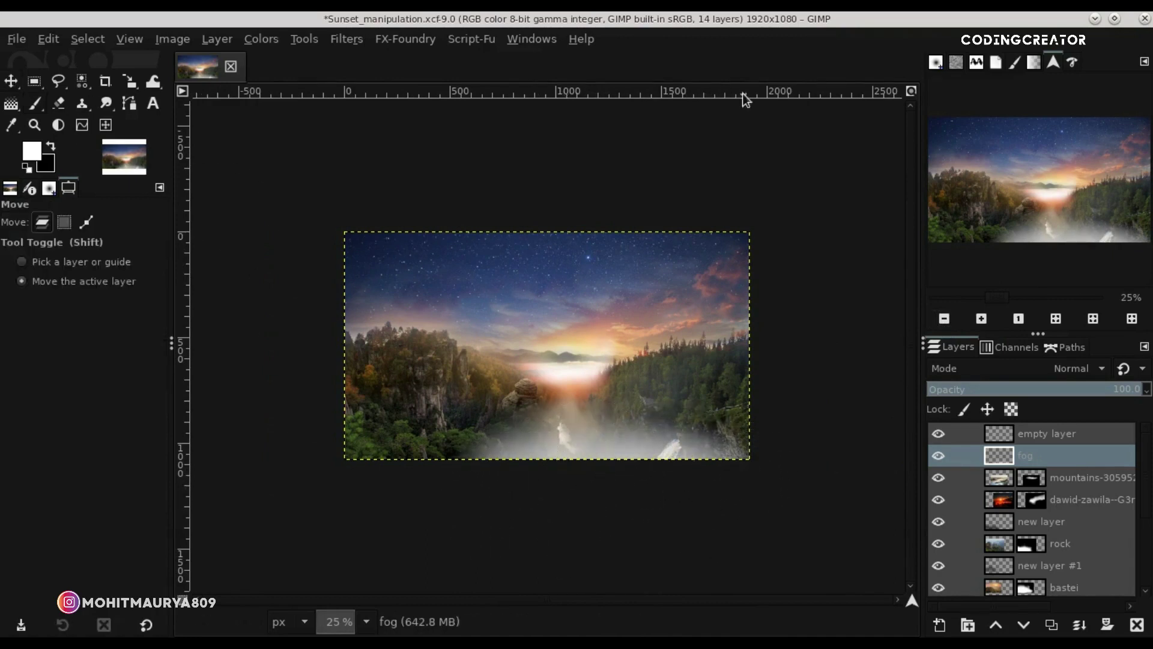
pyautogui.click(910, 92)
pyautogui.moveTo(1070, 397); pyautogui.dragTo(960, 400)
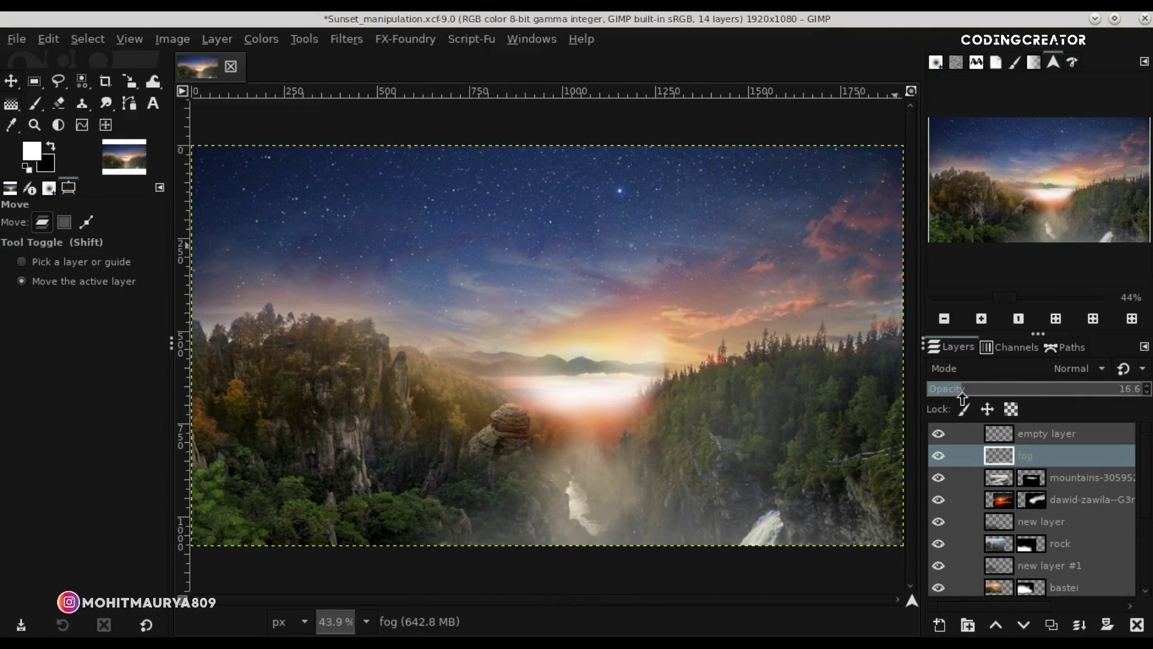
# Add more soft white fog over the canyon on the fog layer.
pyautogui.click(997, 432)
pyautogui.click(989, 455)
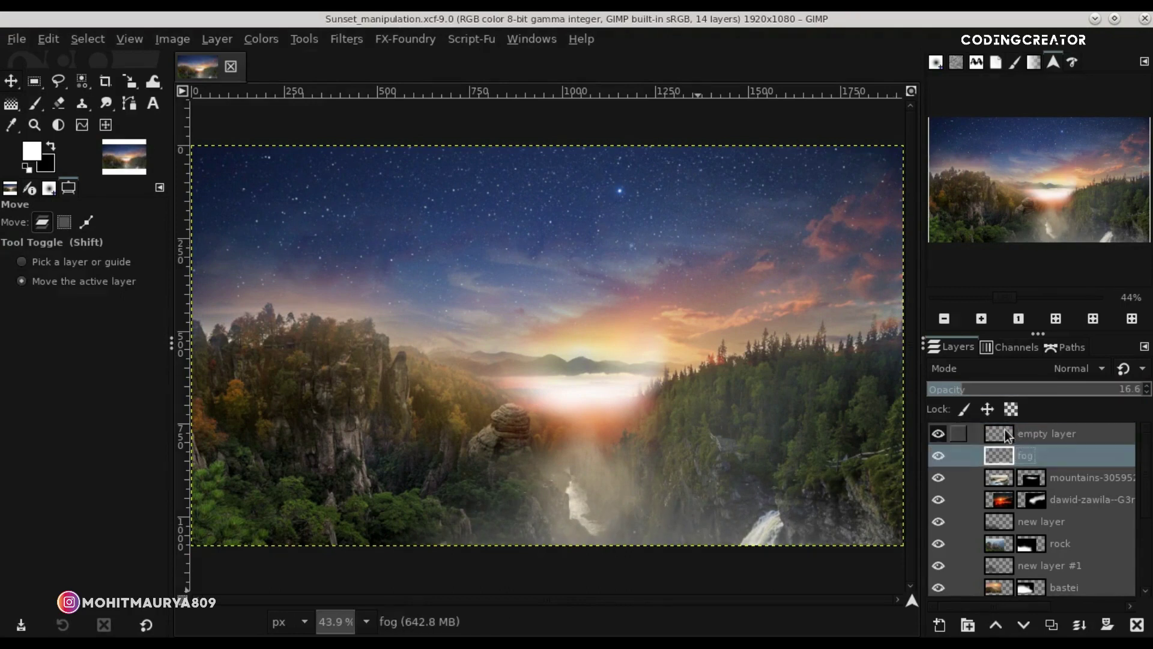
pyautogui.click(34, 103)
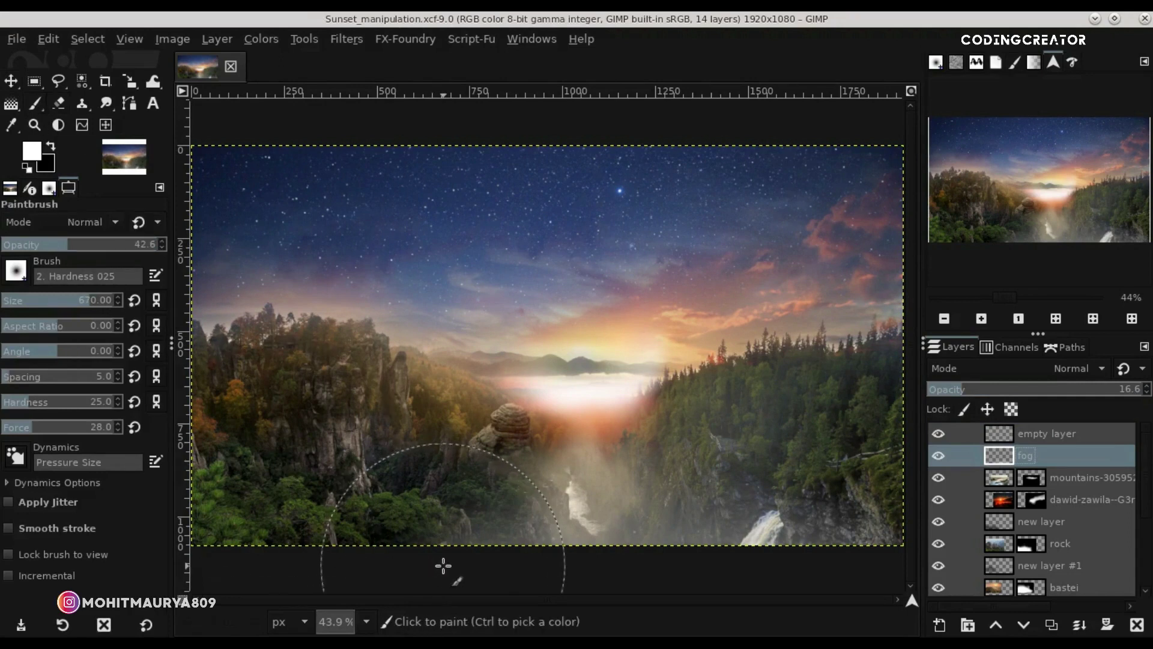
pyautogui.moveTo(479, 548); pyautogui.dragTo(467, 558)
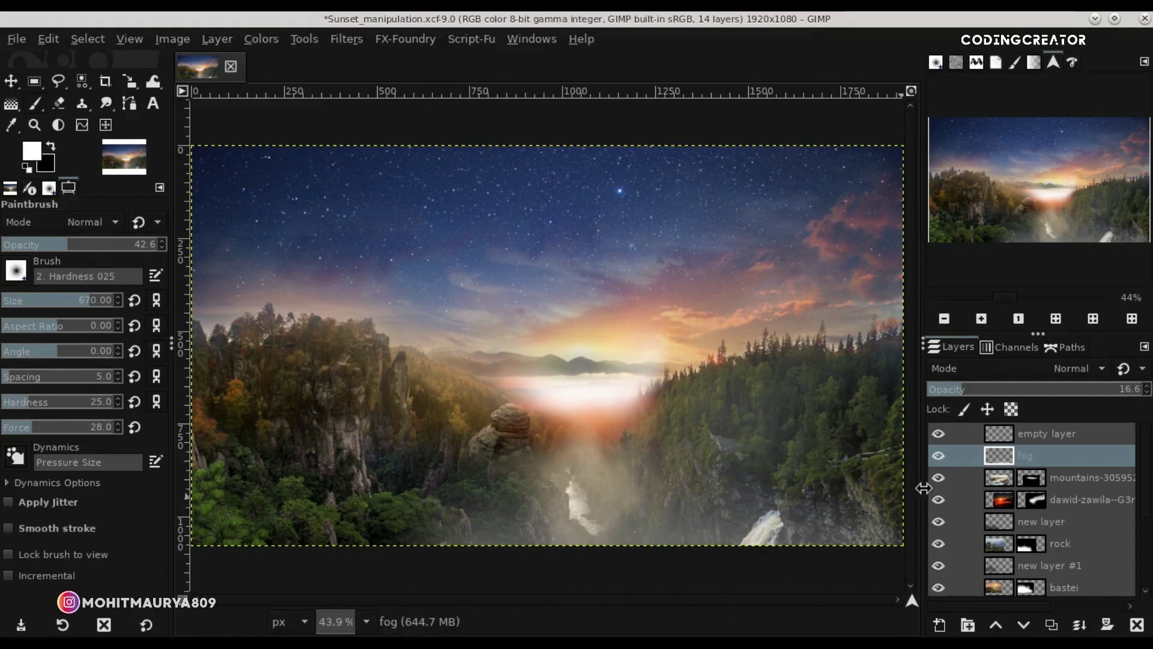
# Nudge the mountains layer slightly down and save the composition with the empty layer active.
pyautogui.click(11, 84)
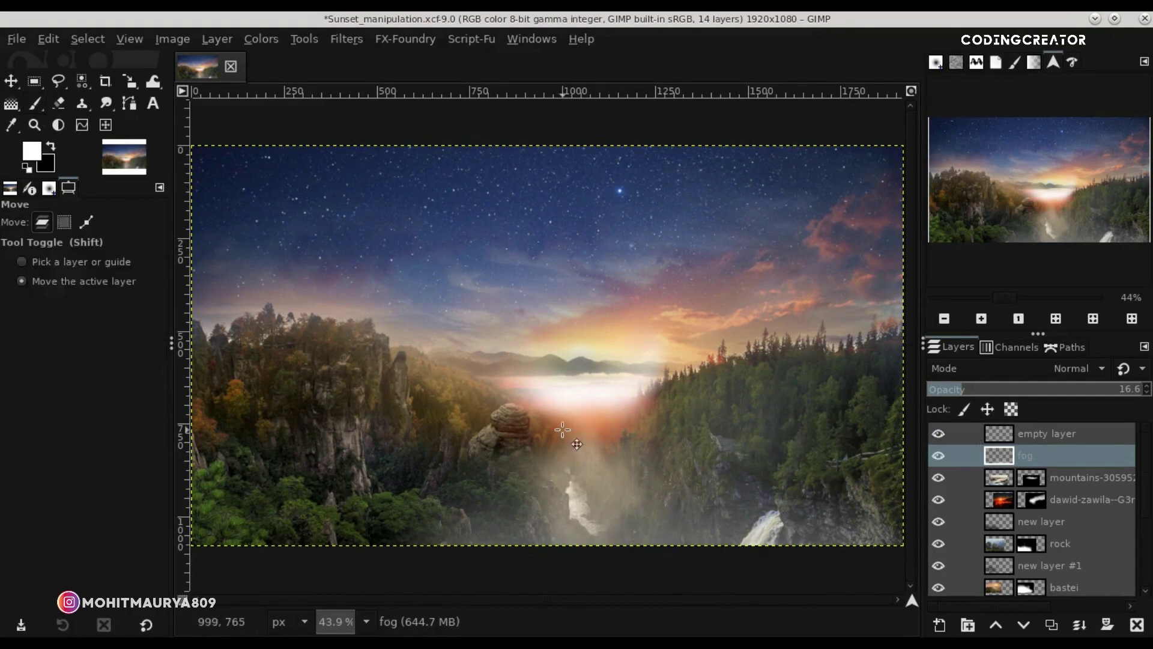
pyautogui.click(996, 478)
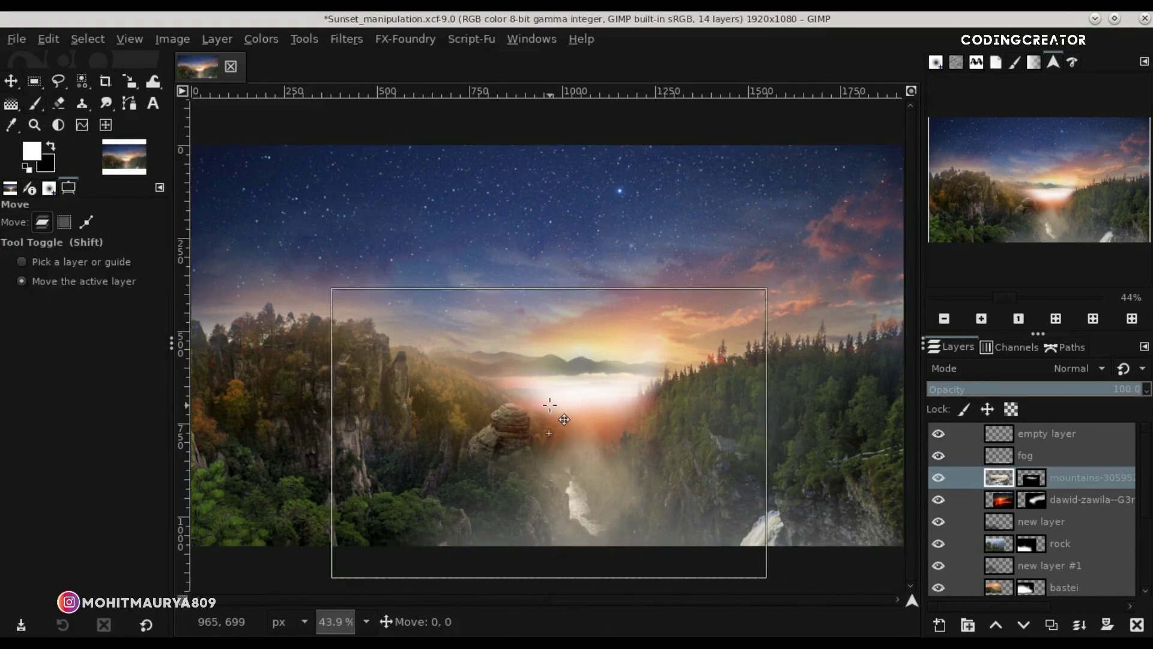
pyautogui.moveTo(564, 419); pyautogui.dragTo(565, 420)
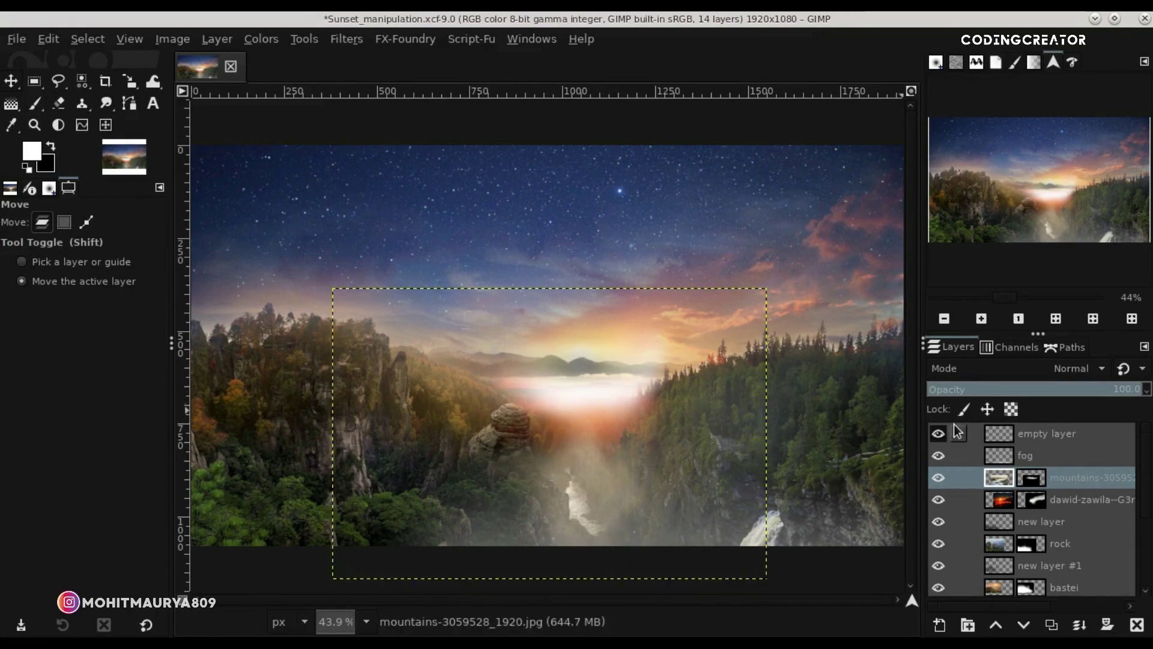
pyautogui.click(996, 435)
pyautogui.hotkey('ctrl', 's')
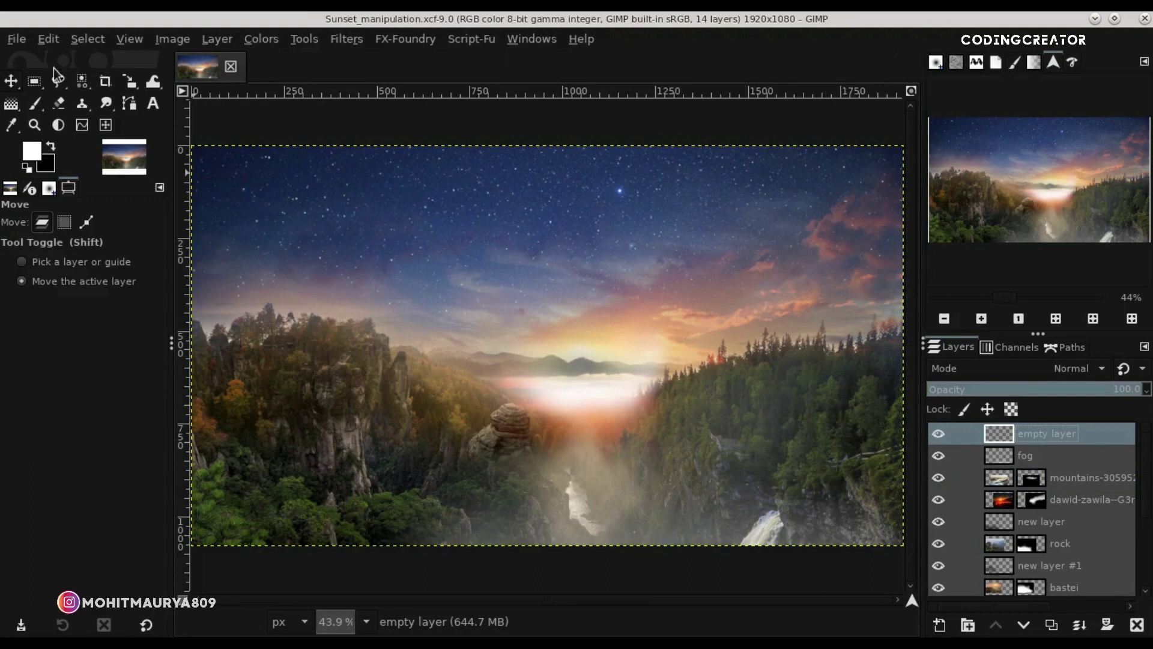
# Open the zoltan-tasi rock photo from the stock folder, dismissing the colour profile prompt.
pyautogui.click(13, 40)
pyautogui.click(152, 101)
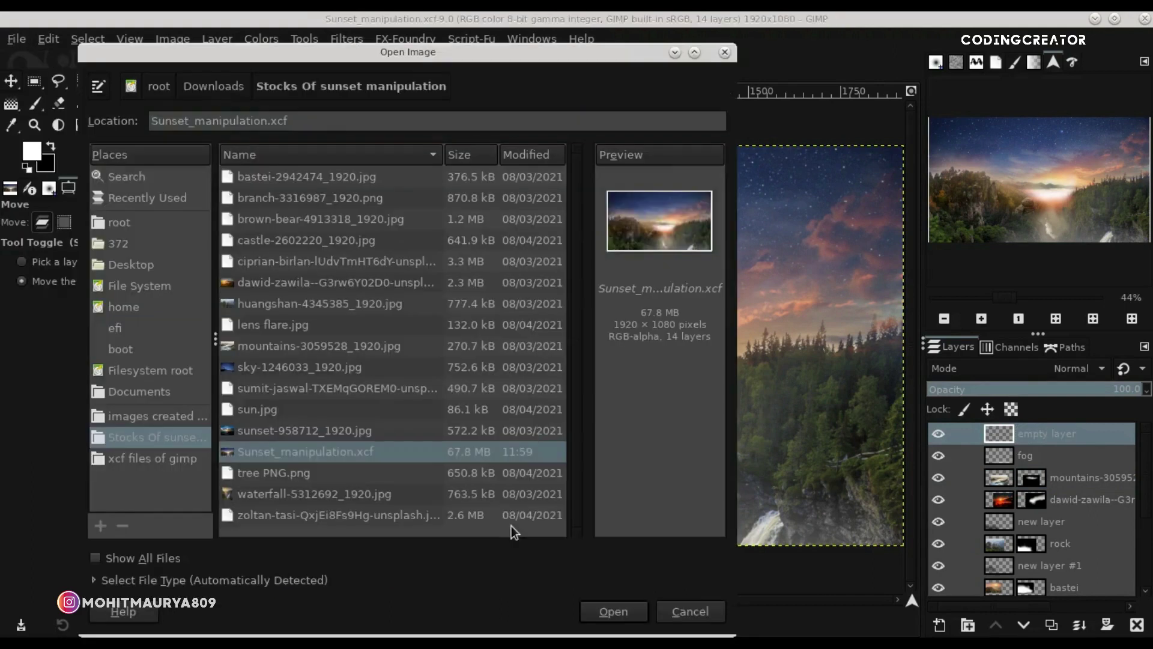
pyautogui.click(627, 608)
pyautogui.click(730, 448)
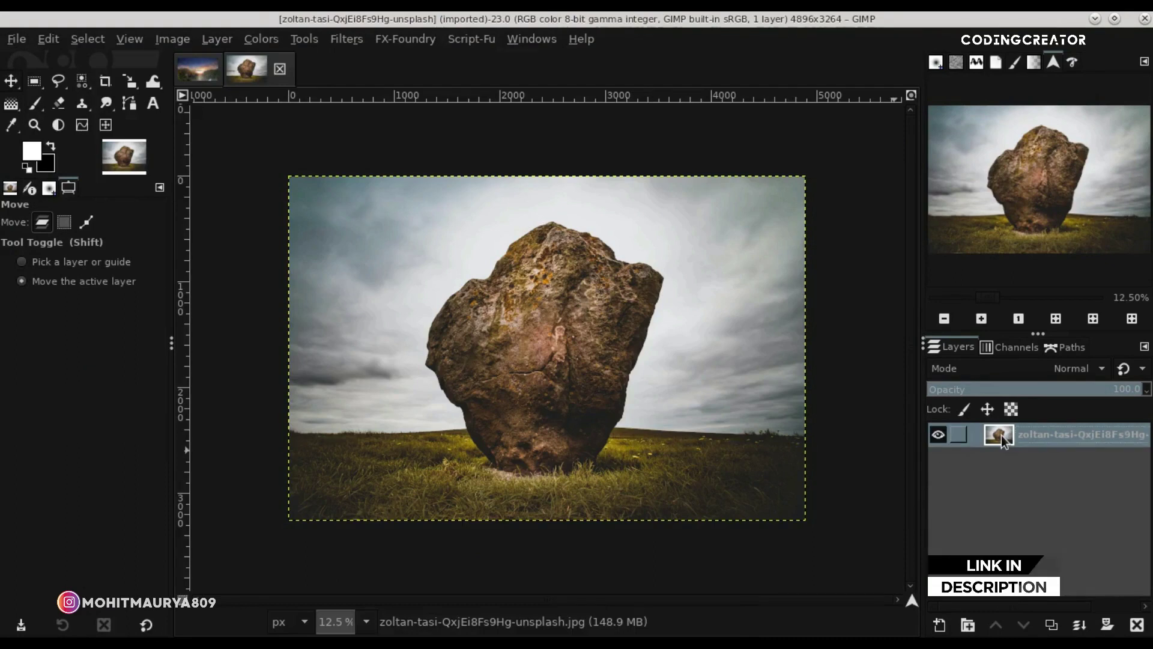
# Add an alpha channel to the rock photo layer and duplicate it.
pyautogui.rightClick(1001, 434)
pyautogui.click(963, 431)
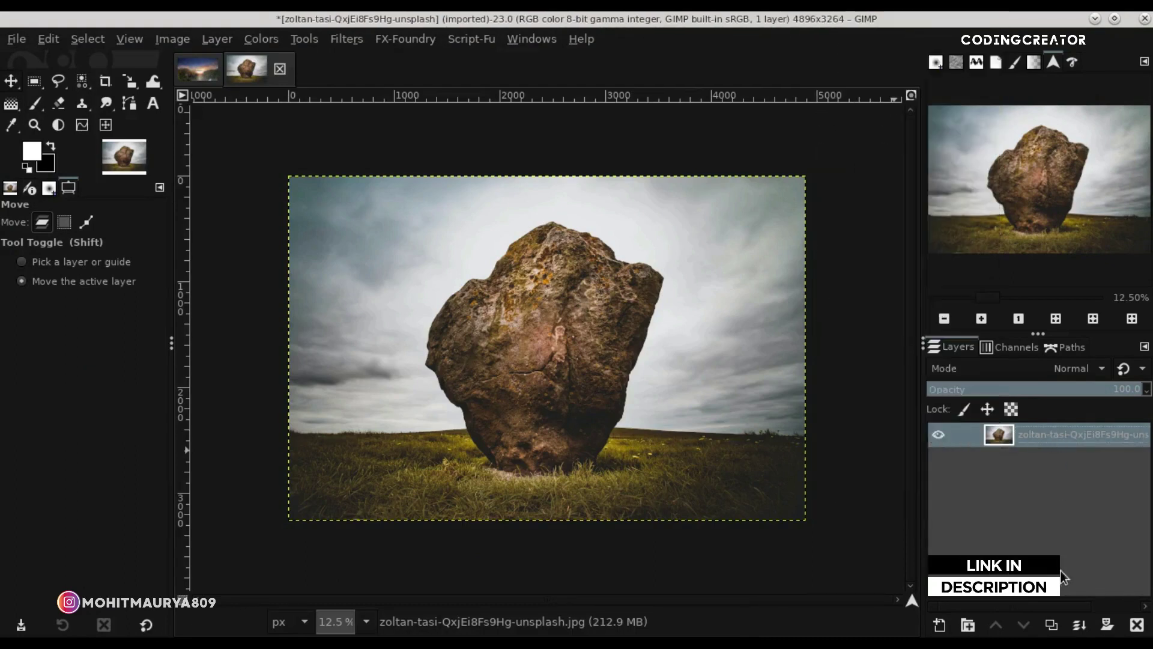
pyautogui.click(1052, 625)
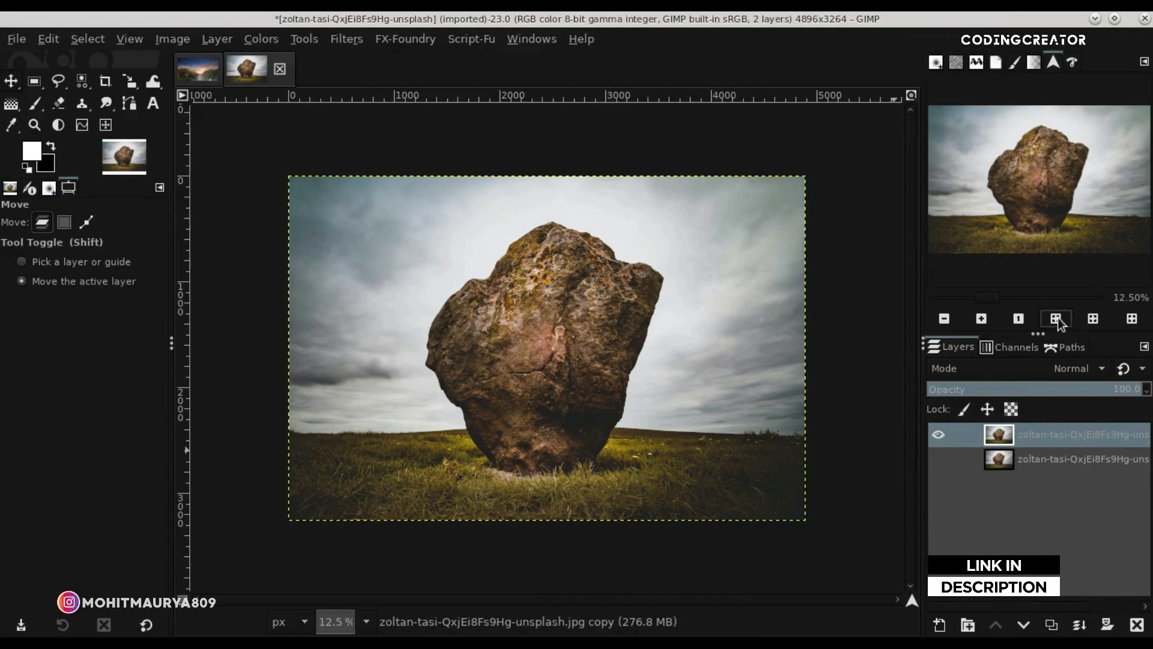
pyautogui.click(1055, 319)
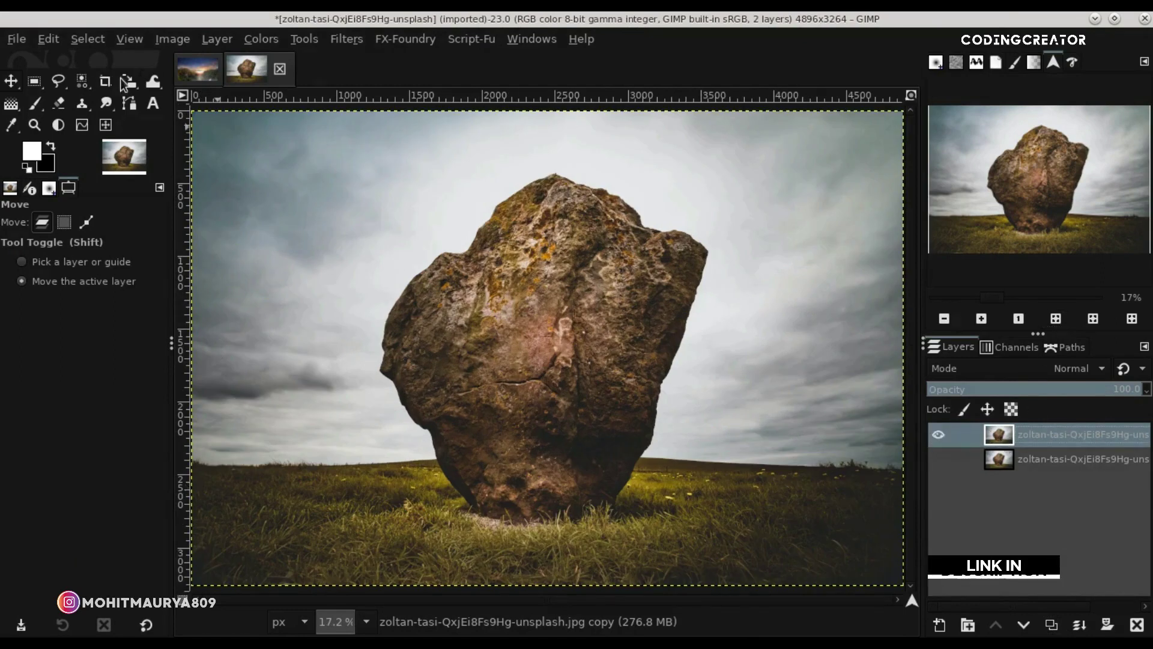
# Trace the rock's base and left edge with Free Select.
pyautogui.click(58, 82)
pyautogui.scroll(3, 441, 460)
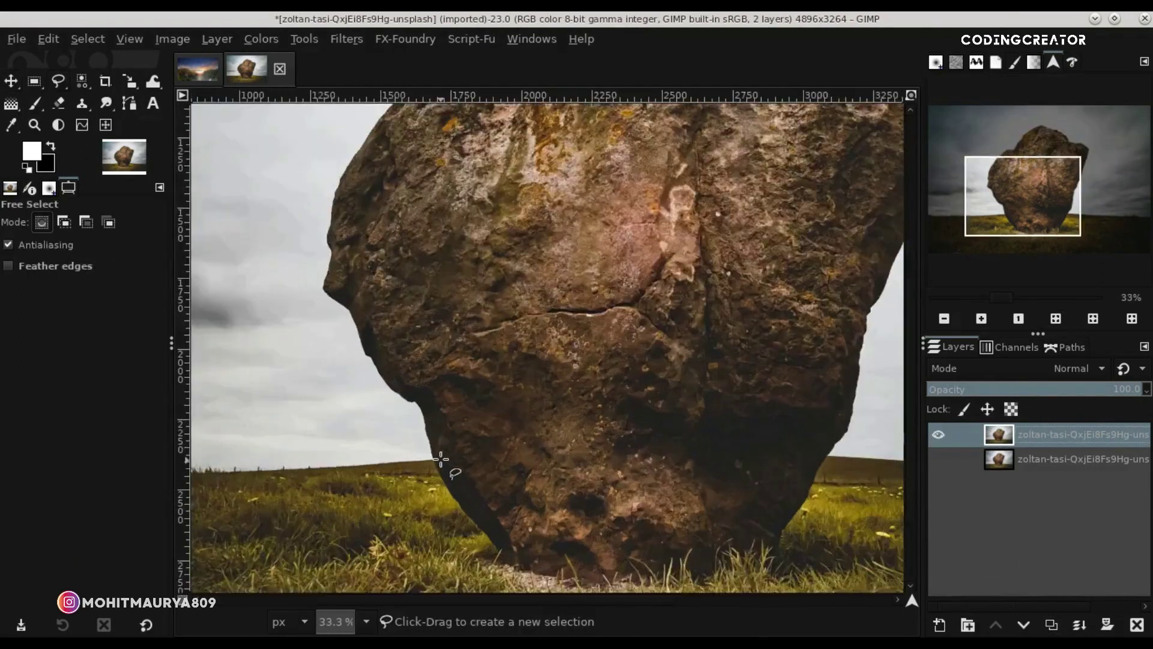
pyautogui.scroll(2, 441, 459)
pyautogui.scroll(3, 417, 459)
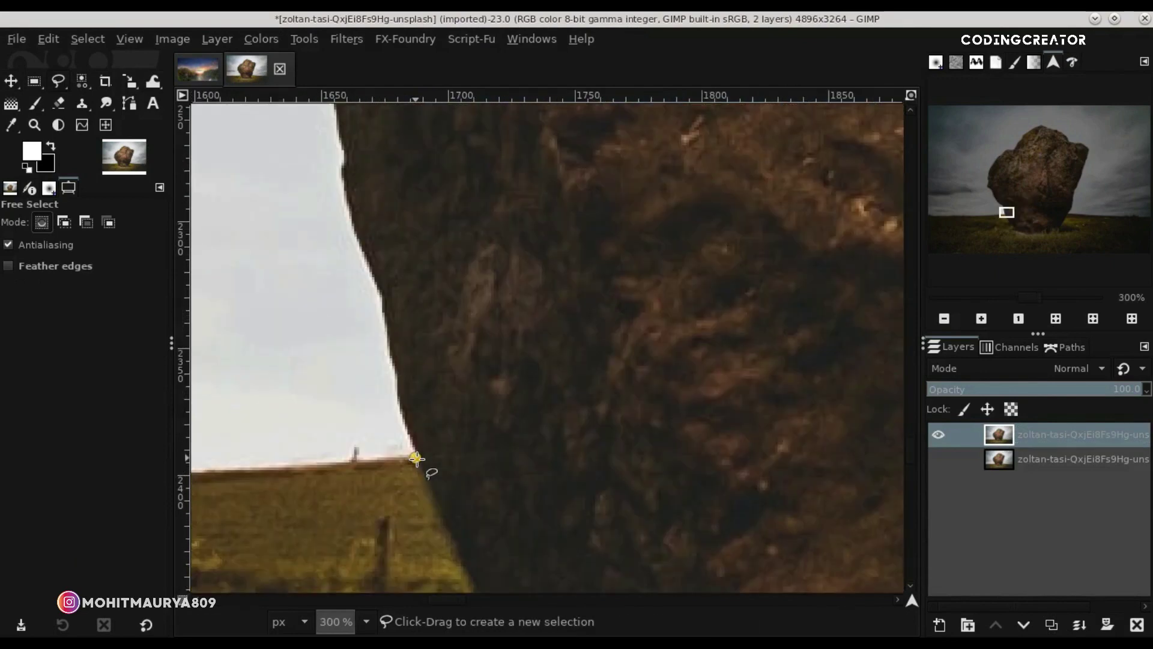
pyautogui.click(399, 395)
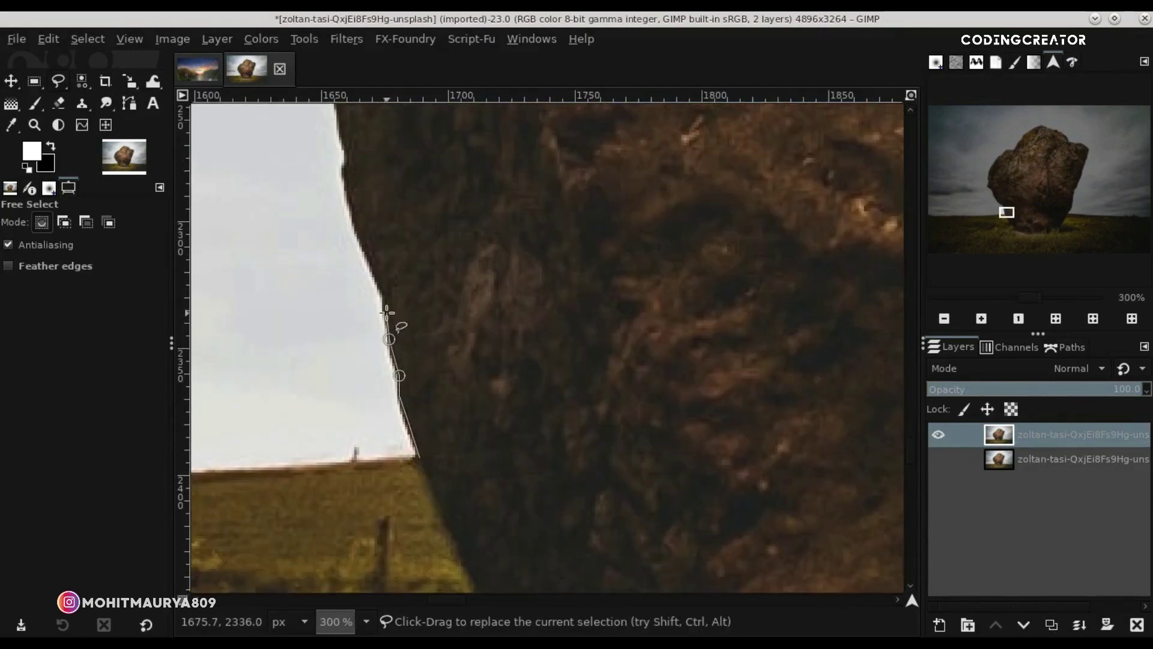
pyautogui.click(344, 159)
pyautogui.click(337, 103)
pyautogui.scroll(5, 913, 455)
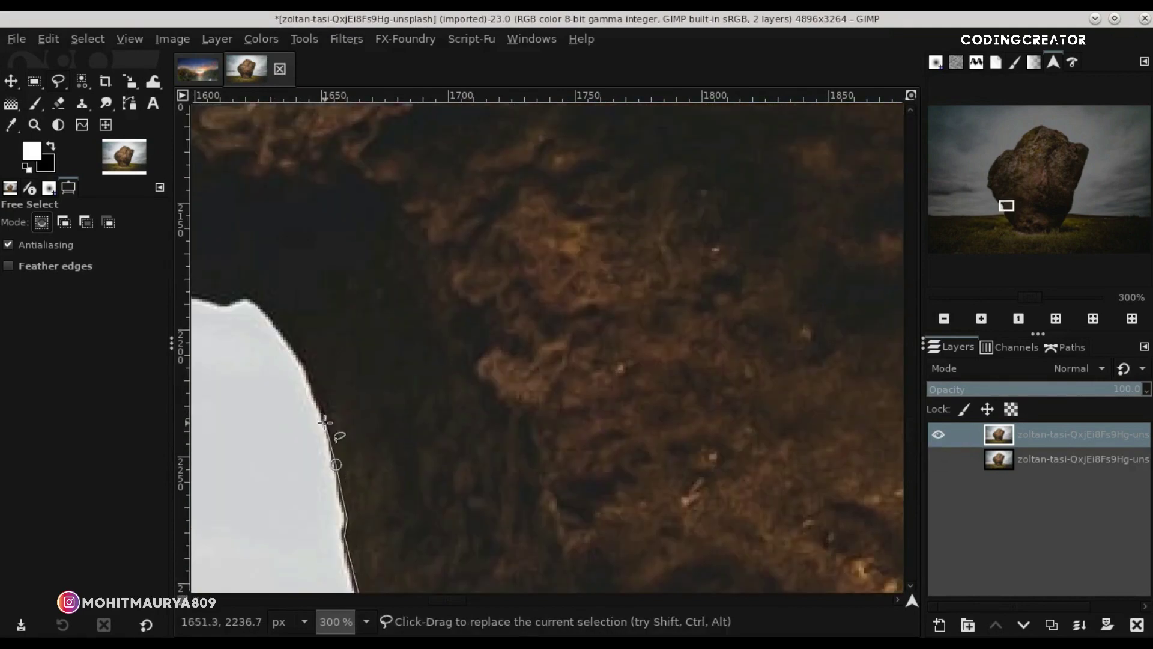
pyautogui.hscroll(-10, 244, 296)
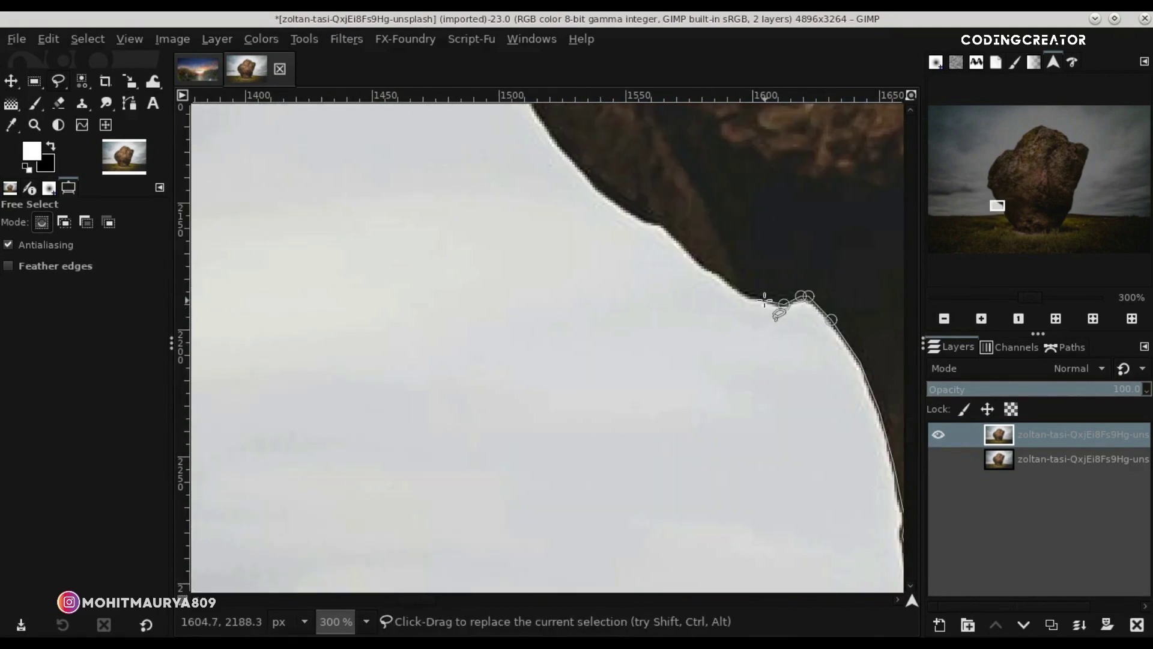
# Finish tracing the rock's outline, then clear the selection with Select > None.
pyautogui.click(654, 226)
pyautogui.click(593, 185)
pyautogui.click(549, 130)
pyautogui.scroll(7, 558, 452)
pyautogui.click(525, 545)
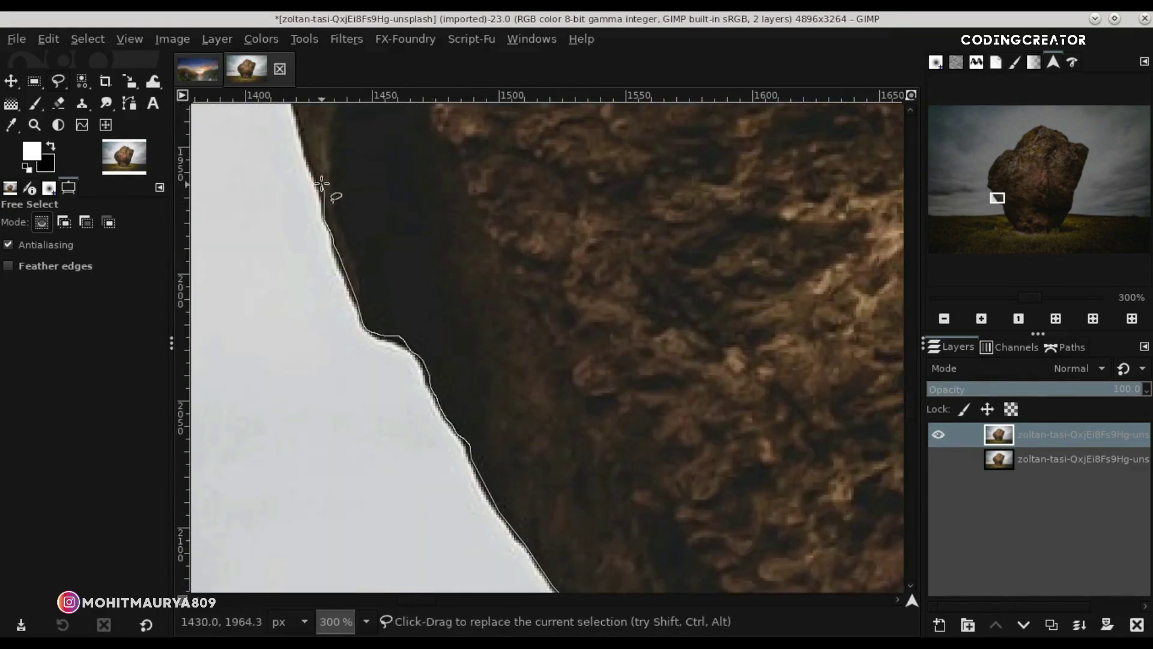
pyautogui.scroll(6, 322, 184)
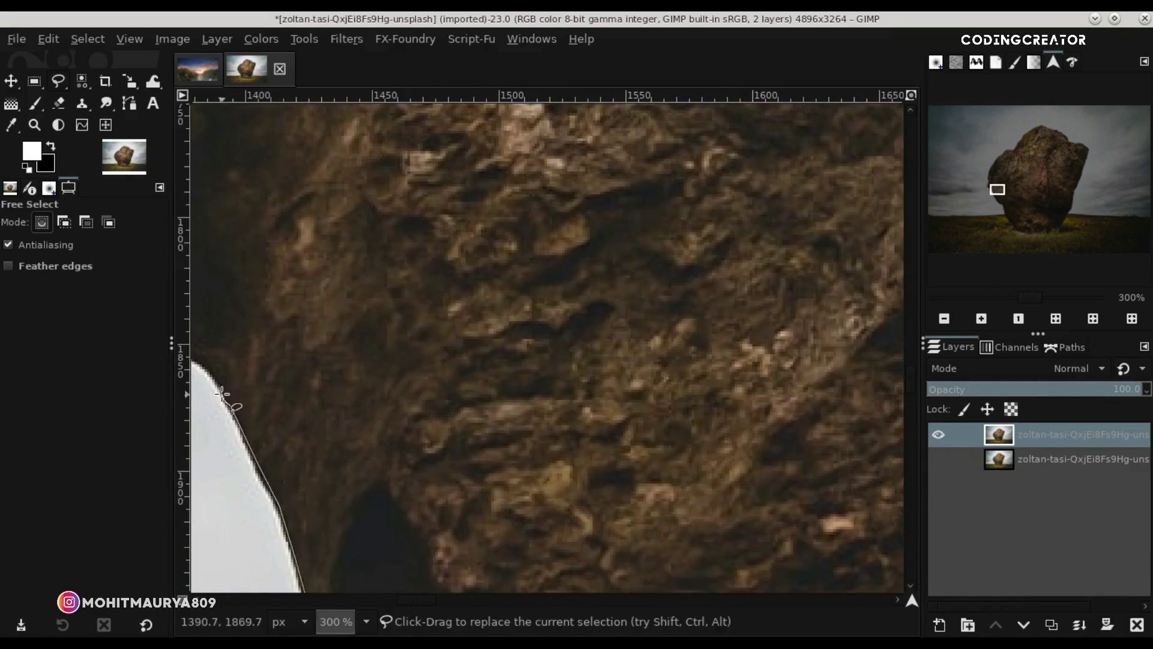
pyautogui.hscroll(-7, 425, 599)
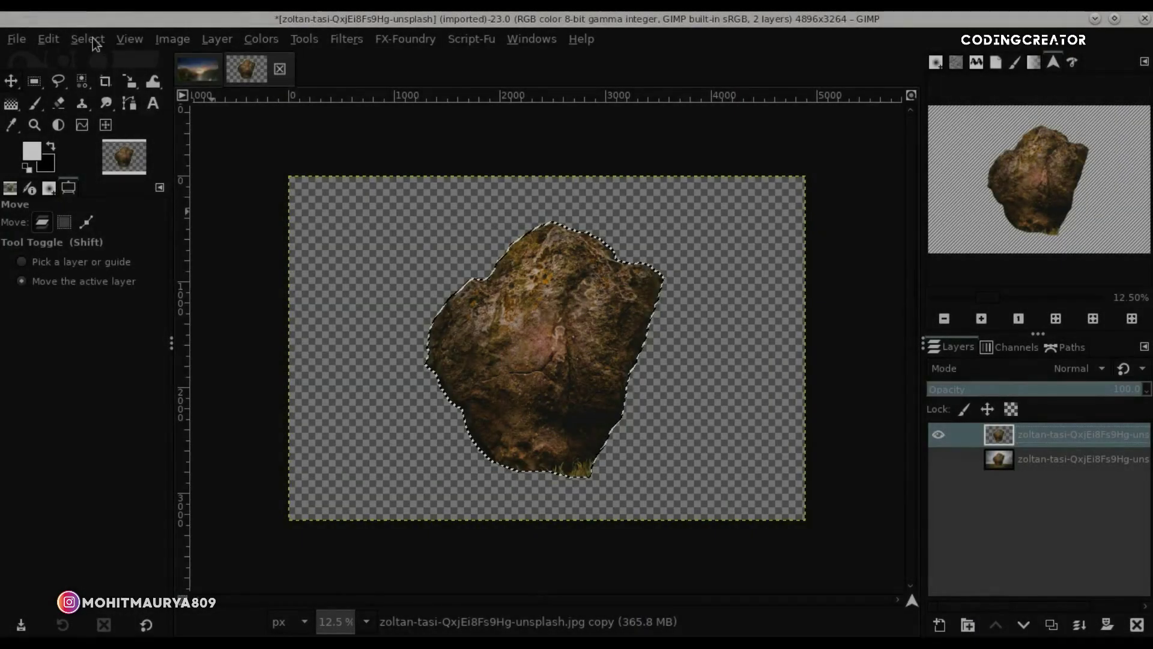
pyautogui.click(93, 38)
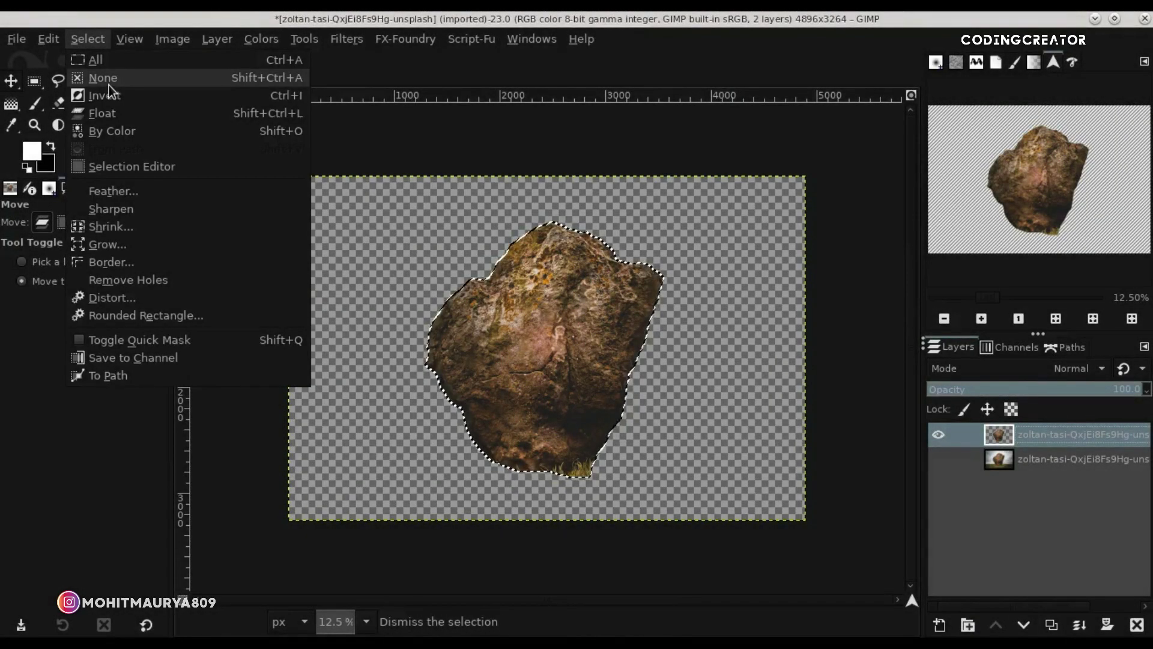
pyautogui.click(110, 85)
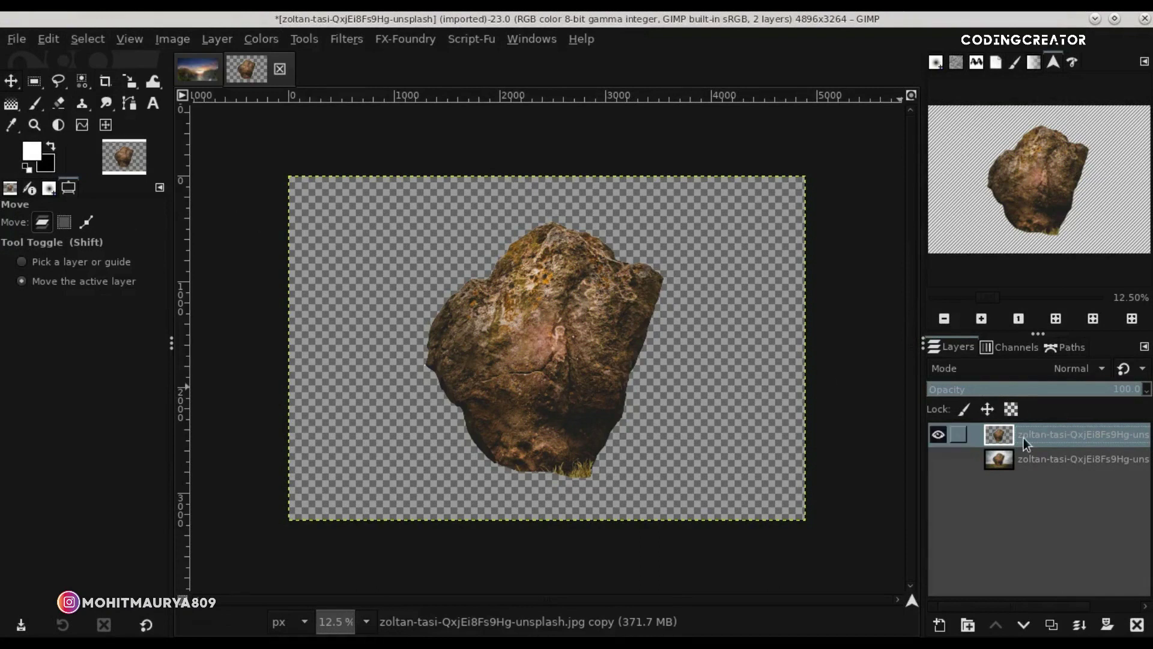
# Bring the cut-out rock into the sunset composition and scale it down.
pyautogui.moveTo(1001, 441); pyautogui.dragTo(467, 322)
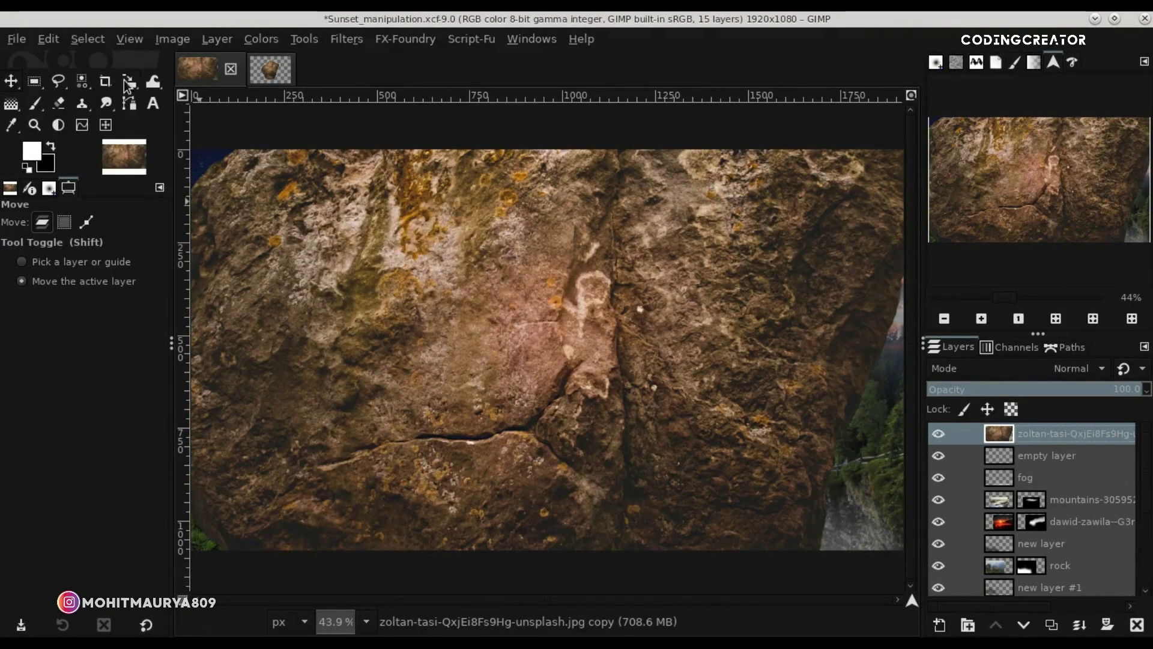
pyautogui.click(126, 81)
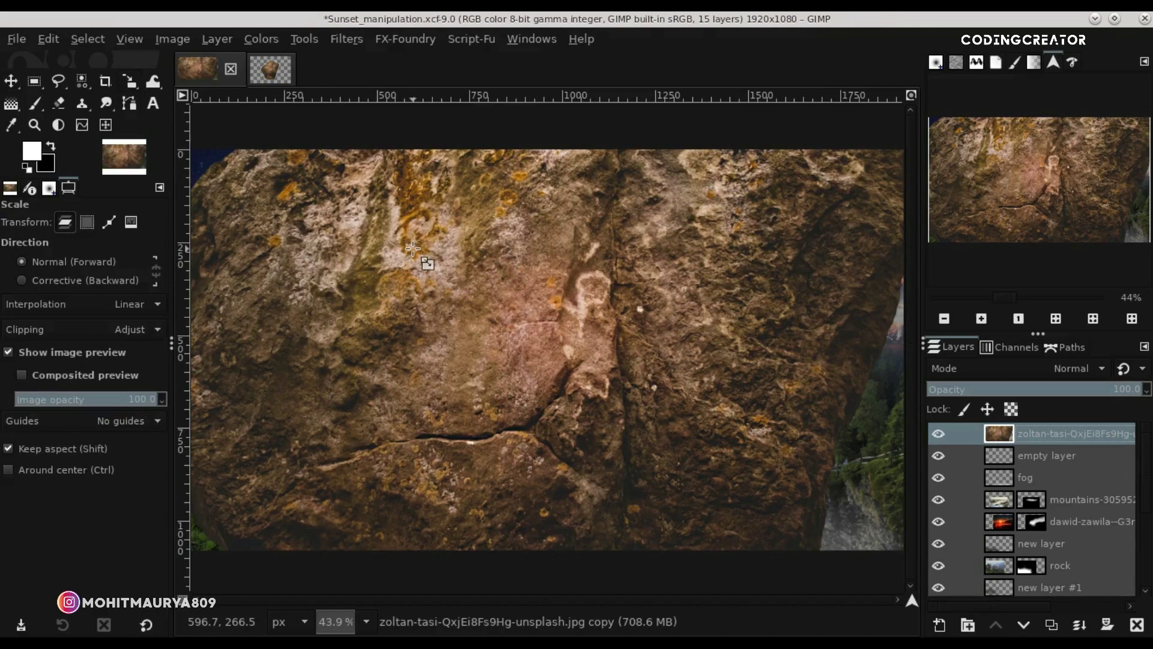
pyautogui.click(334, 226)
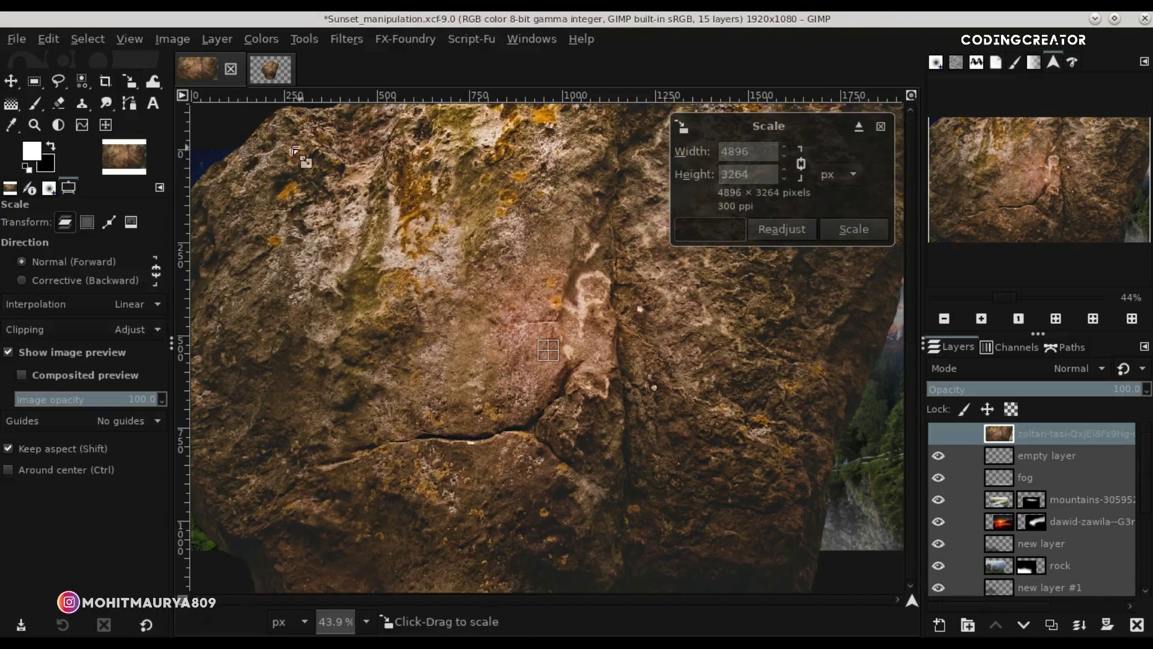
pyautogui.moveTo(294, 150); pyautogui.dragTo(605, 413)
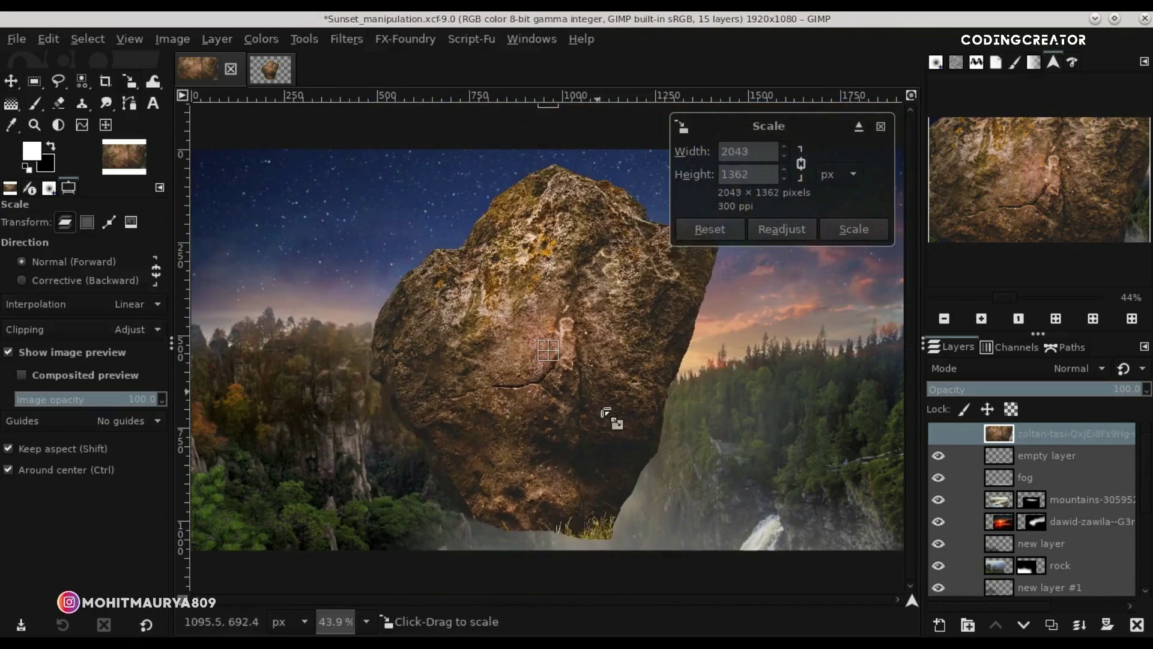
pyautogui.moveTo(609, 418); pyautogui.dragTo(420, 326)
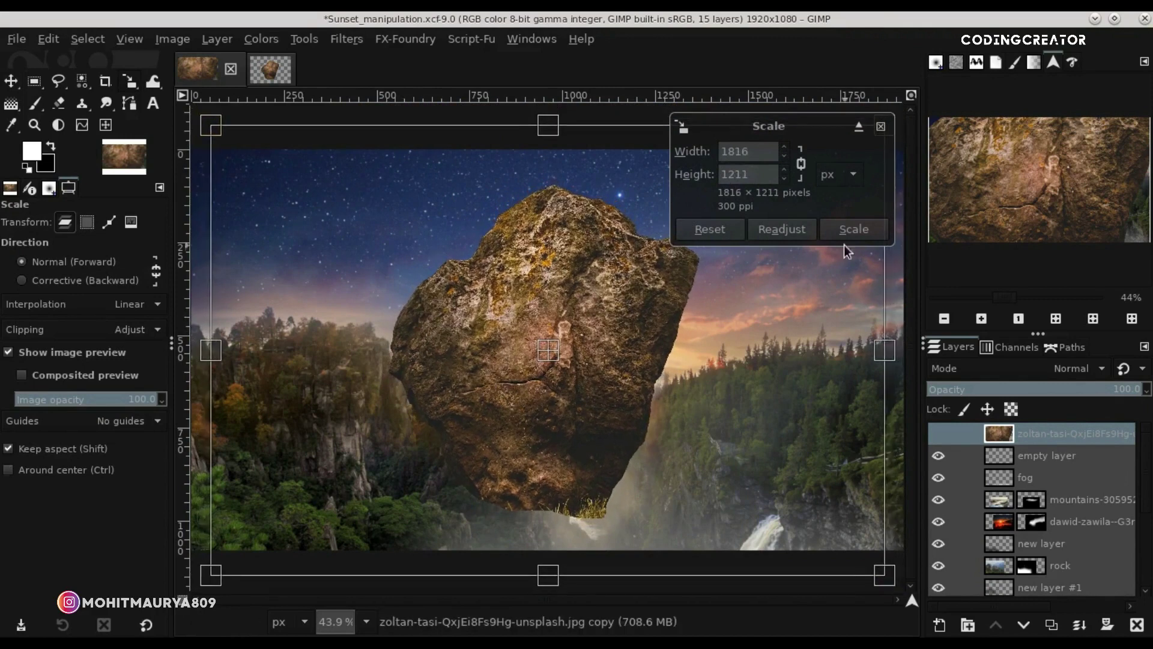
pyautogui.click(878, 236)
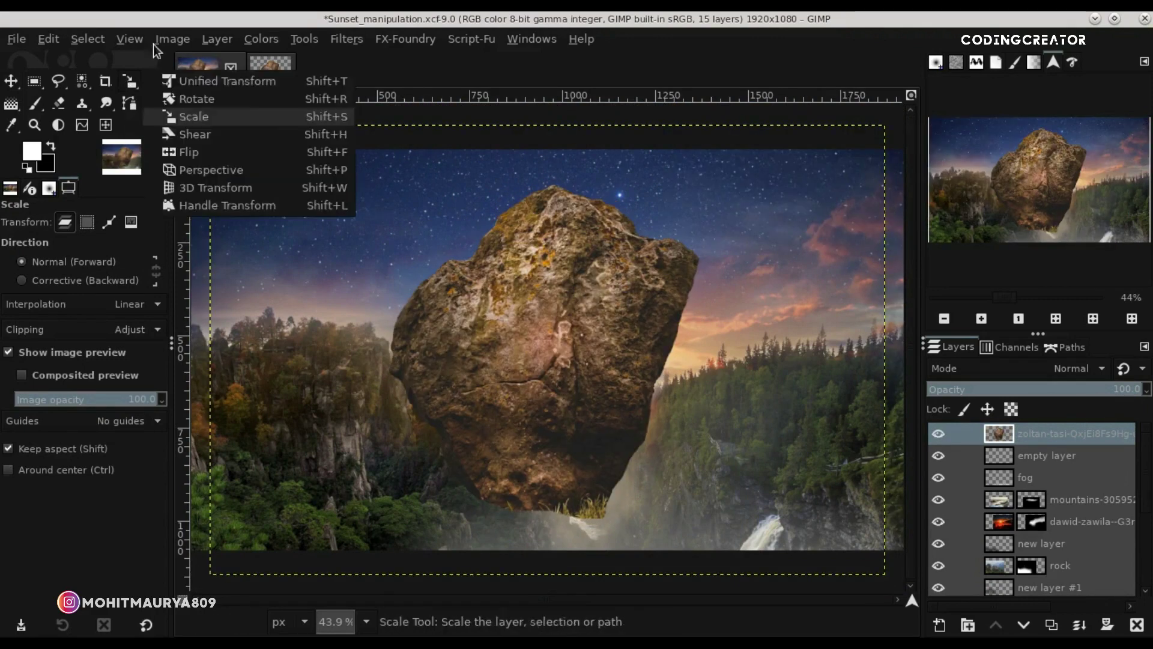
# Mirror the rock horizontally and move it to the lower right.
pyautogui.moveTo(128, 84); pyautogui.dragTo(217, 152)
pyautogui.click(431, 354)
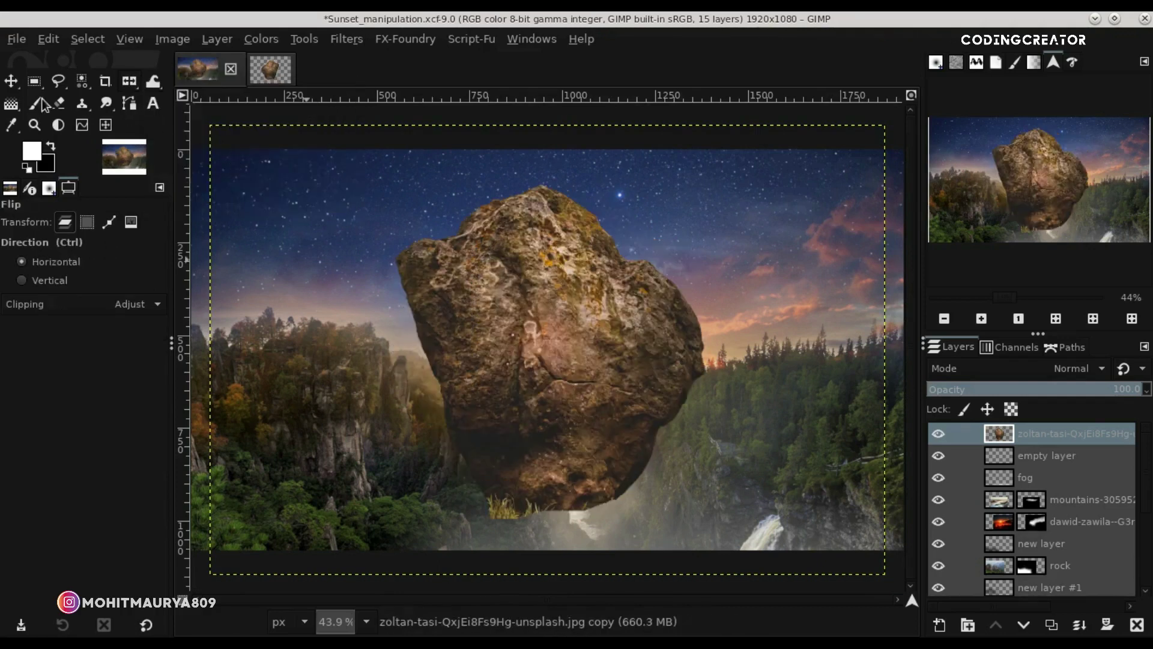
pyautogui.click(10, 81)
pyautogui.moveTo(615, 444)
pyautogui.mouseDown()
pyautogui.moveTo(726, 547)
pyautogui.moveTo(638, 528)
pyautogui.mouseUp()
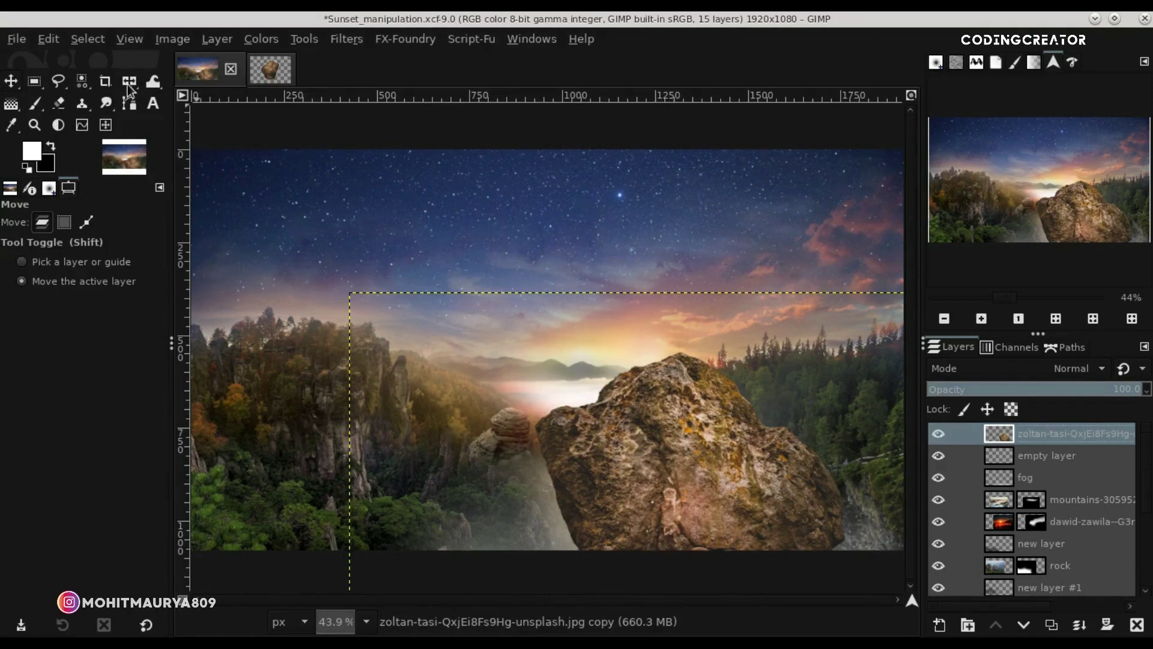
# Rotate the rock to about -16° and move it further down into the foreground.
pyautogui.moveTo(128, 84); pyautogui.dragTo(192, 101)
pyautogui.moveTo(504, 426)
pyautogui.mouseDown()
pyautogui.moveTo(465, 419)
pyautogui.moveTo(450, 545)
pyautogui.mouseUp()
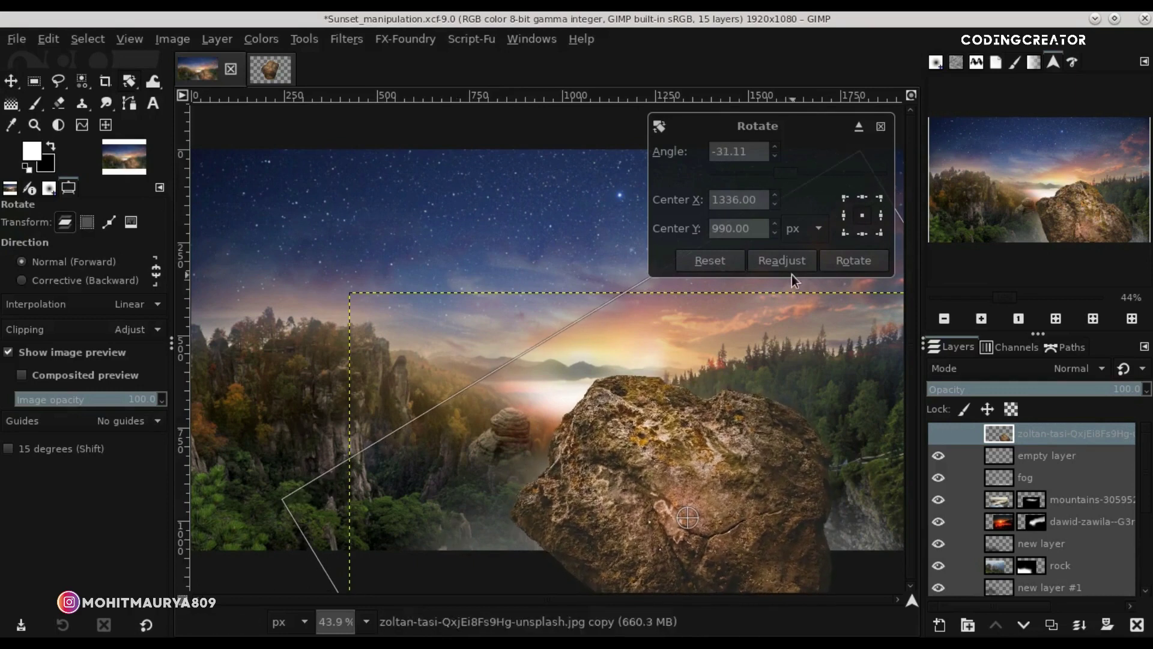
pyautogui.moveTo(847, 489); pyautogui.dragTo(847, 532)
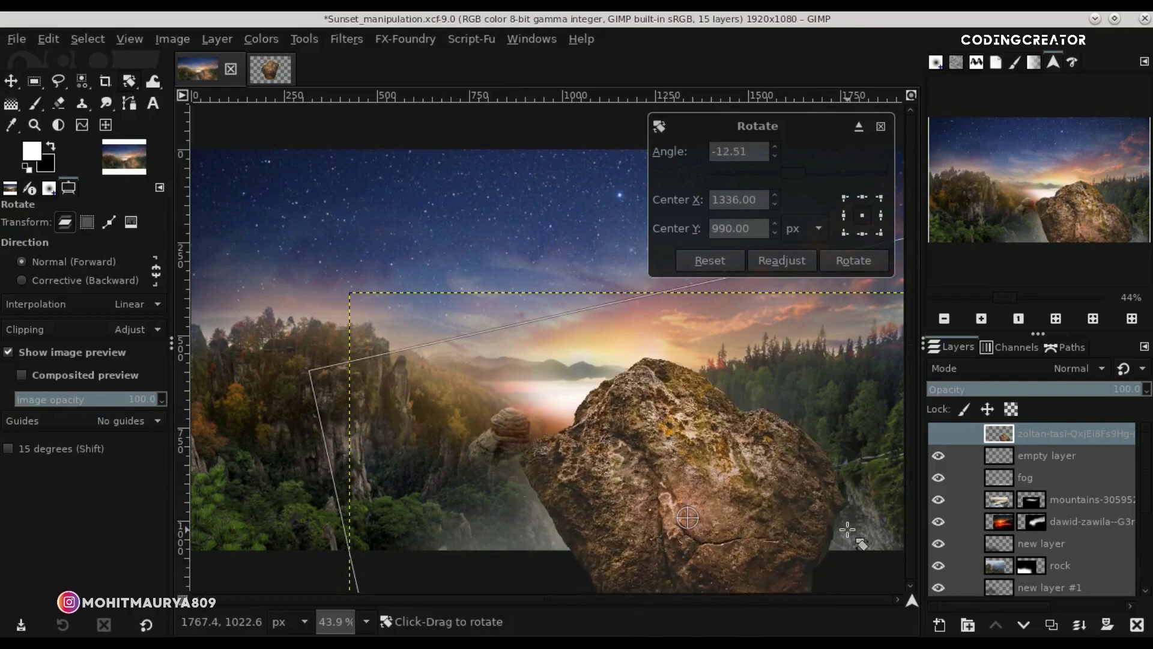
pyautogui.click(856, 266)
pyautogui.press('m')
pyautogui.moveTo(618, 509); pyautogui.dragTo(647, 582)
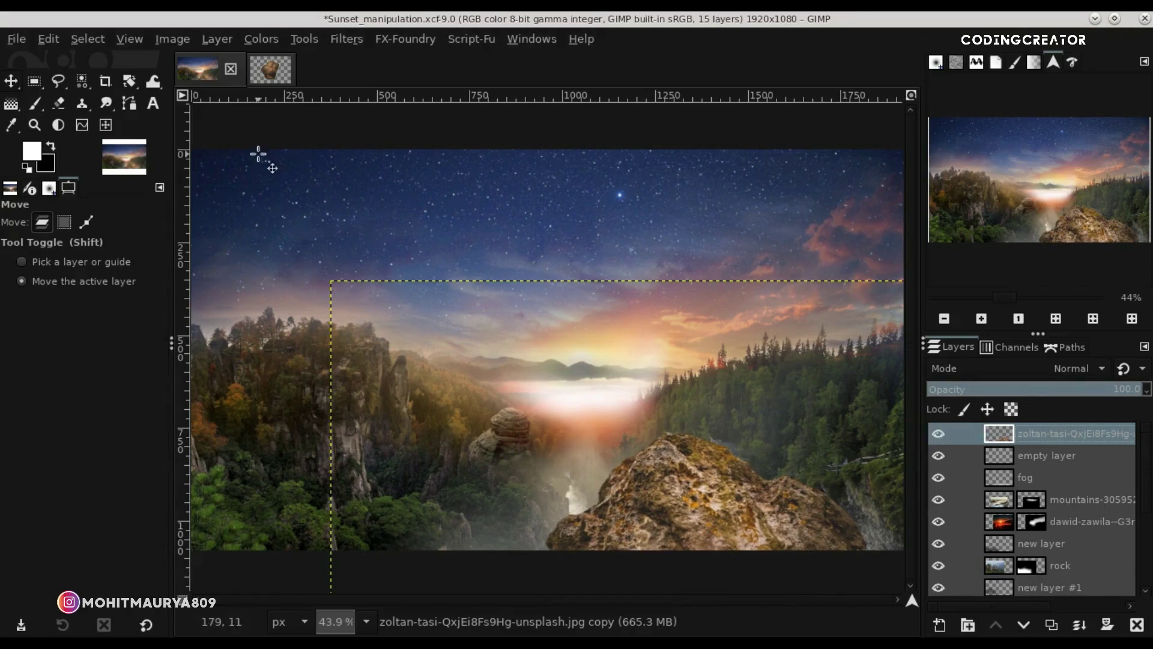
# Tilt the rock layer by about two degrees.
pyautogui.click(129, 81)
pyautogui.moveTo(499, 444); pyautogui.dragTo(429, 482)
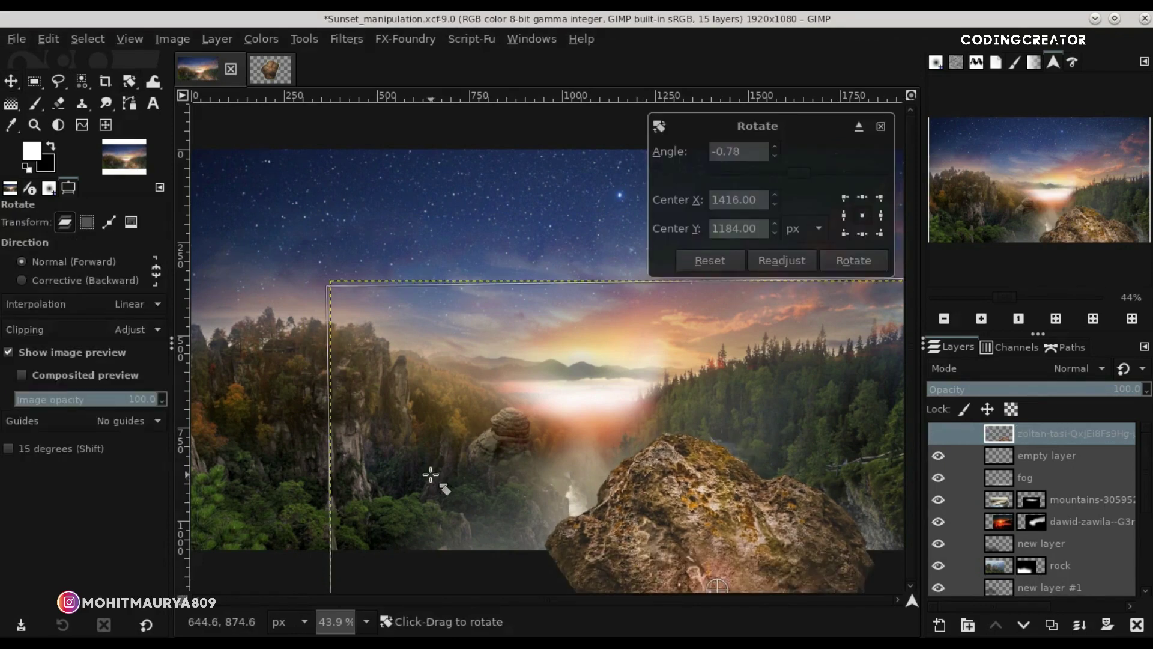
pyautogui.click(869, 261)
pyautogui.moveTo(129, 81)
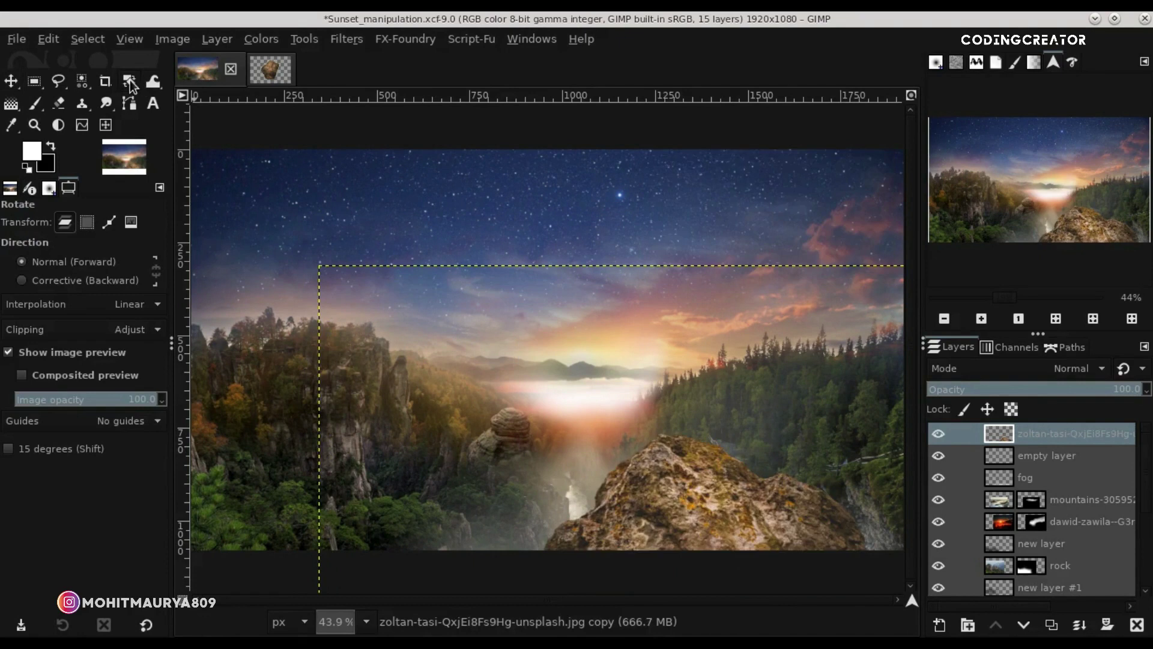
pyautogui.click(227, 133)
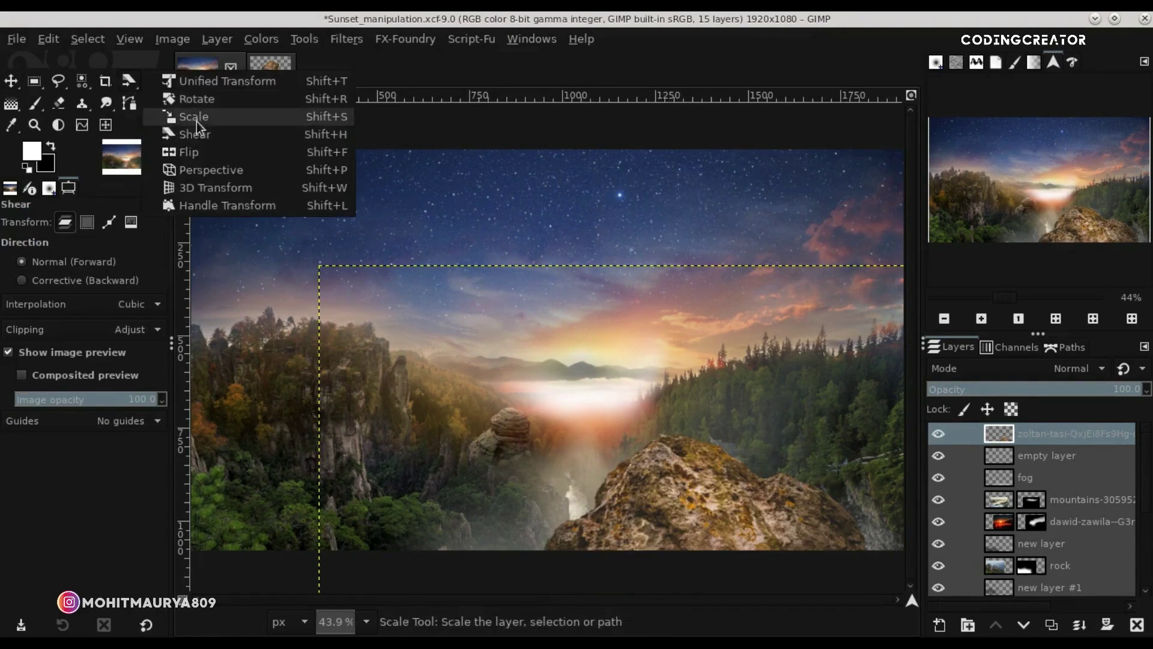
# Shrink the rock layer slightly and move it a little lower and left.
pyautogui.click(196, 122)
pyautogui.click(594, 413)
pyautogui.moveTo(845, 401); pyautogui.dragTo(799, 469)
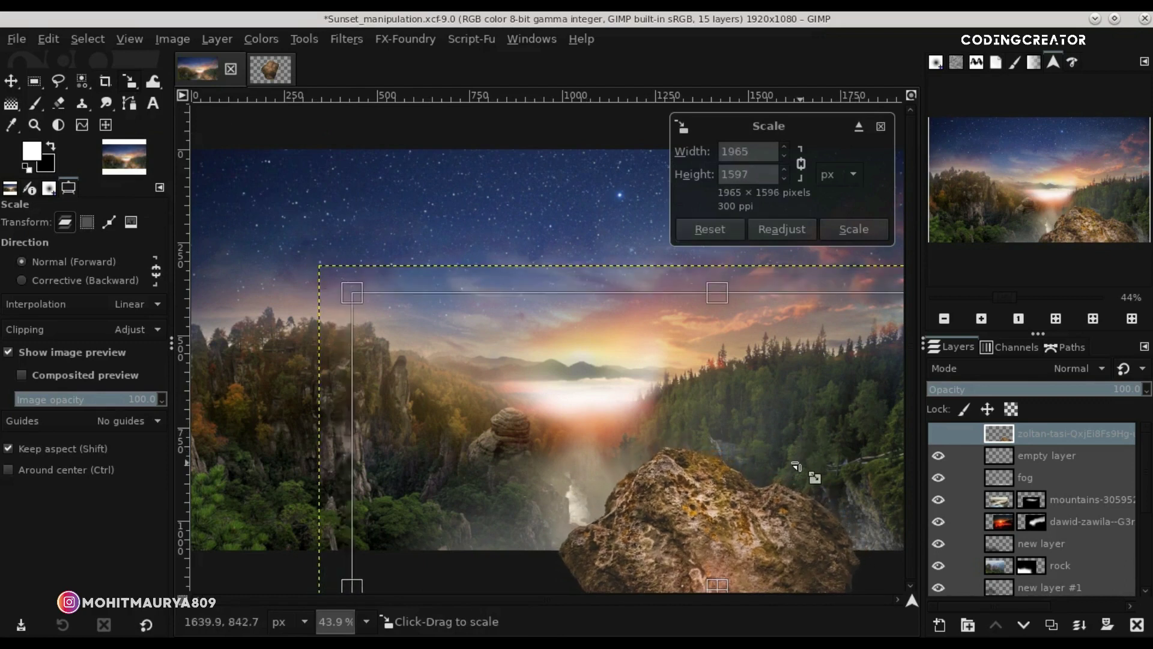
pyautogui.click(857, 232)
pyautogui.press('m')
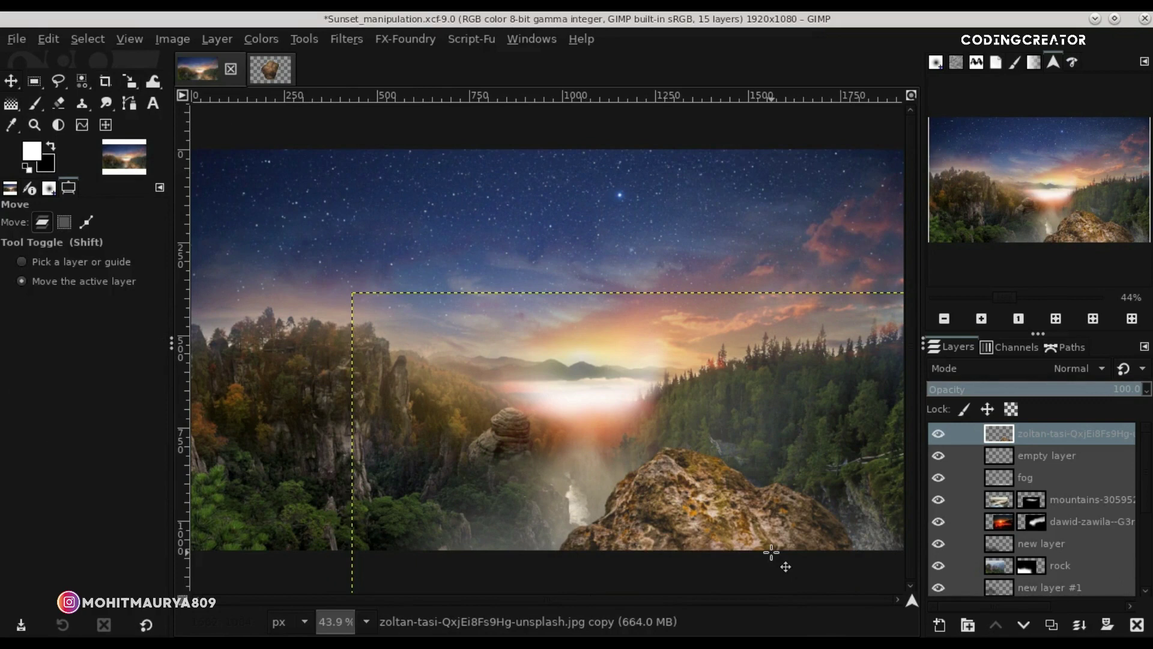
pyautogui.moveTo(771, 551); pyautogui.dragTo(757, 570)
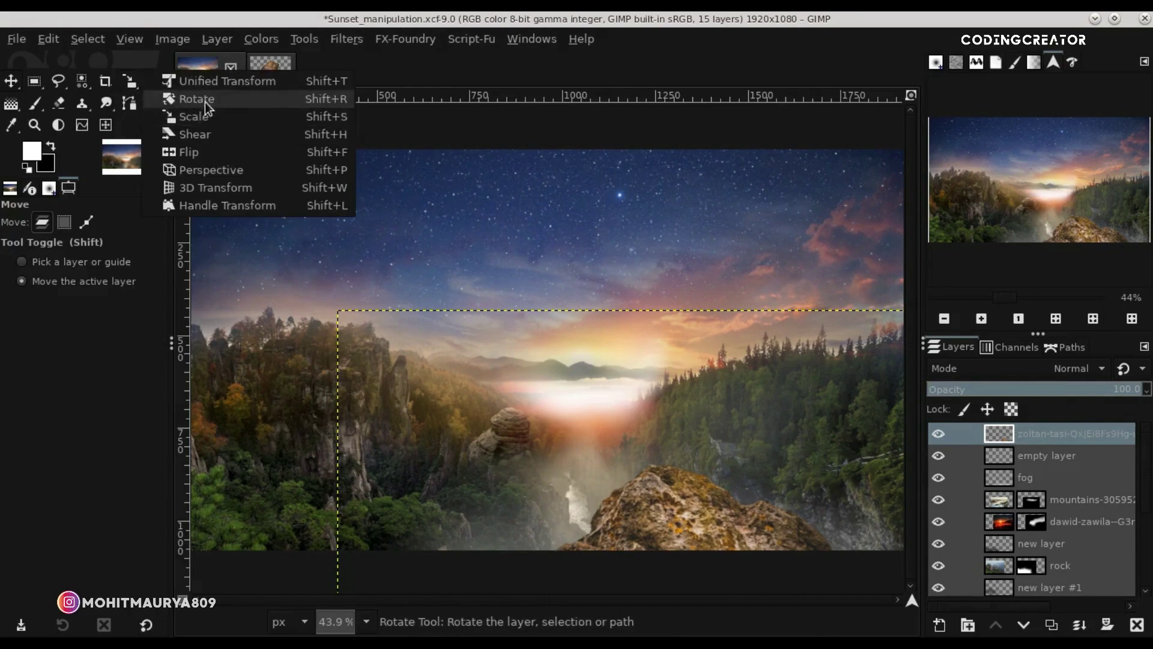
# Tilt the rock by about four more degrees.
pyautogui.moveTo(132, 87); pyautogui.dragTo(204, 102)
pyautogui.click(700, 506)
pyautogui.moveTo(742, 520); pyautogui.dragTo(741, 505)
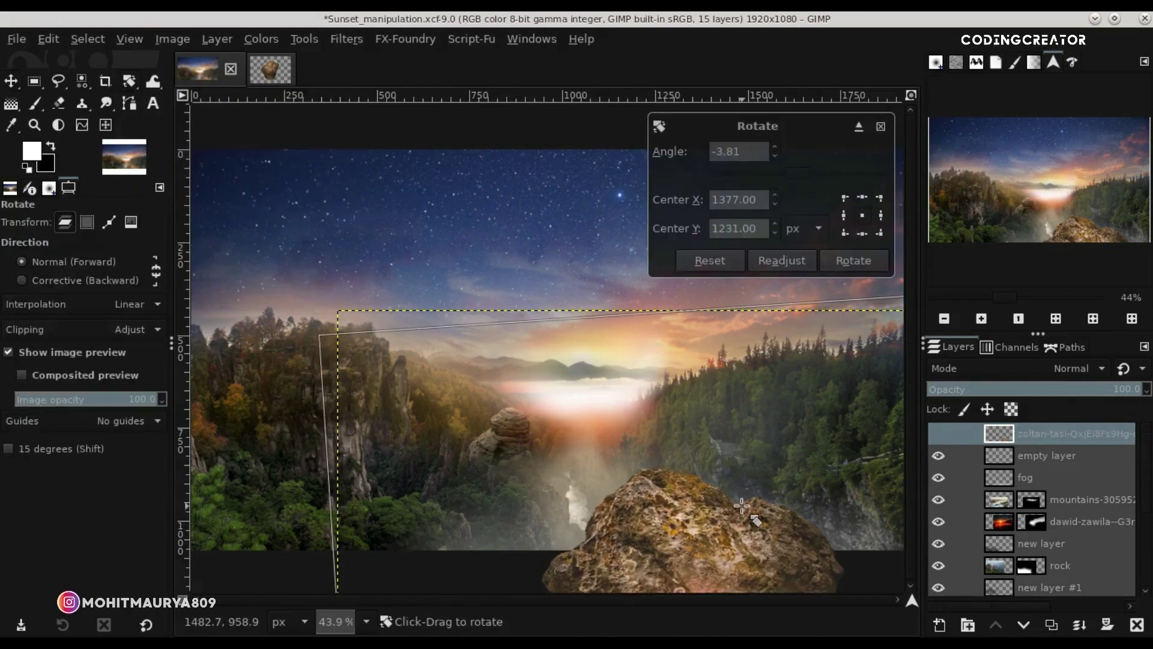
pyautogui.click(845, 264)
pyautogui.click(11, 81)
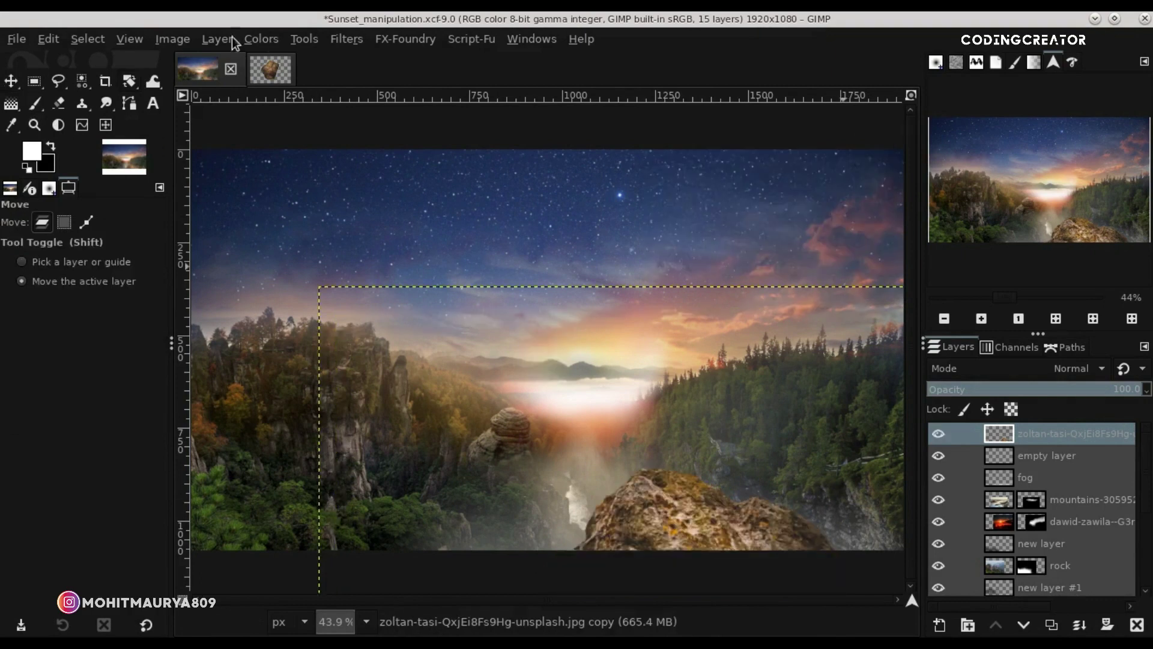
# Crop the rock layer to content, nudge it up-left, and move the empty layer above it.
pyautogui.click(217, 38)
pyautogui.click(279, 324)
pyautogui.moveTo(676, 493); pyautogui.dragTo(760, 490)
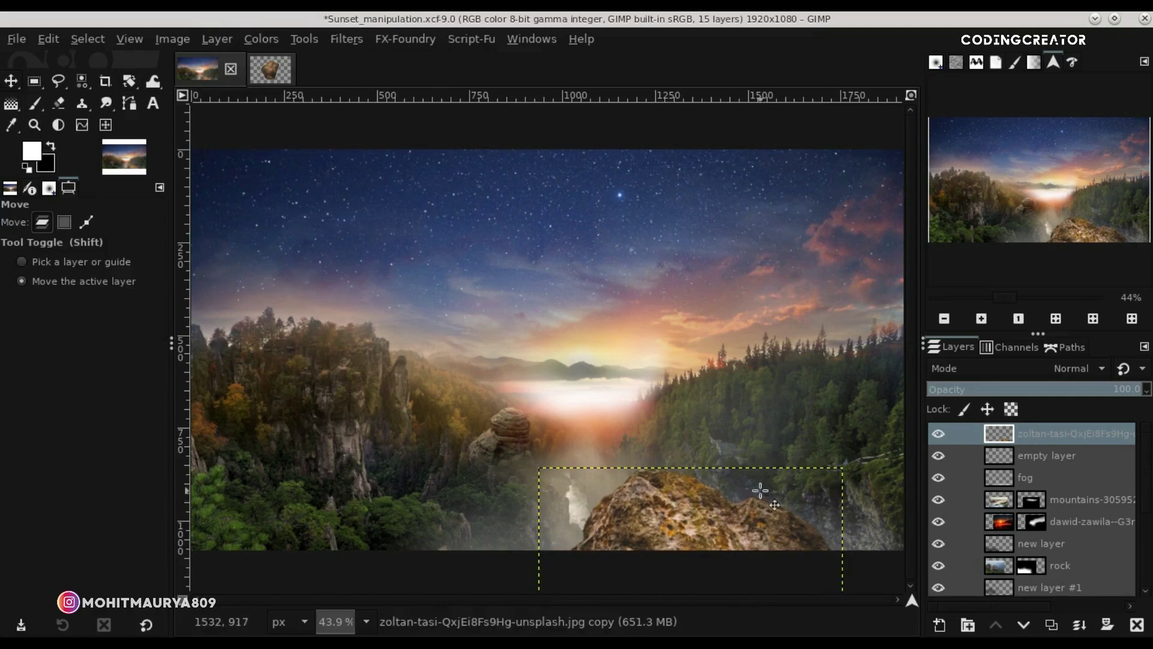
pyautogui.moveTo(1030, 457); pyautogui.dragTo(1021, 431)
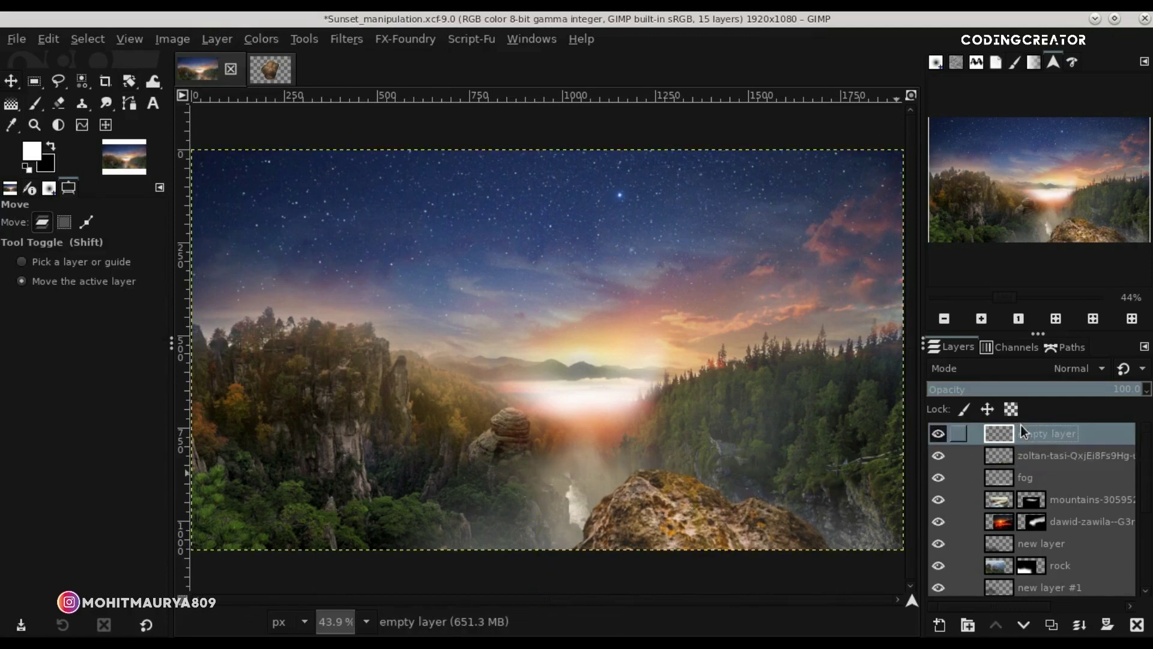
# Rename the rock layer to 'rock #1' and nudge it slightly downward.
pyautogui.doubleClick(1092, 457)
pyautogui.write('rock')
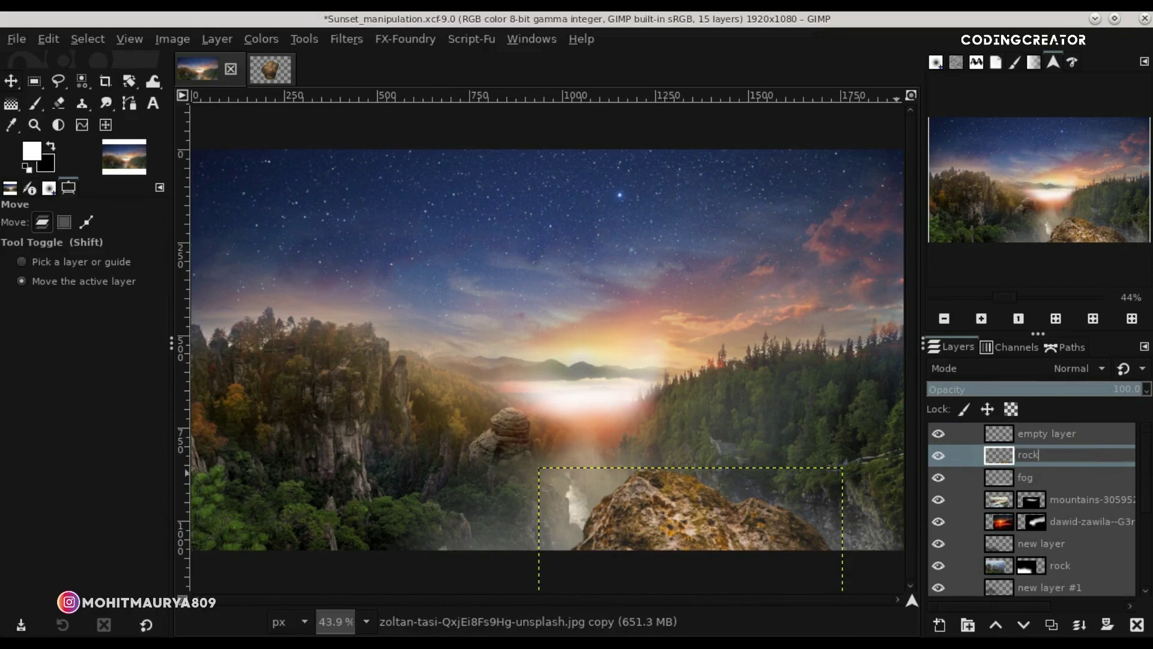
pyautogui.press('Return')
pyautogui.click(1000, 434)
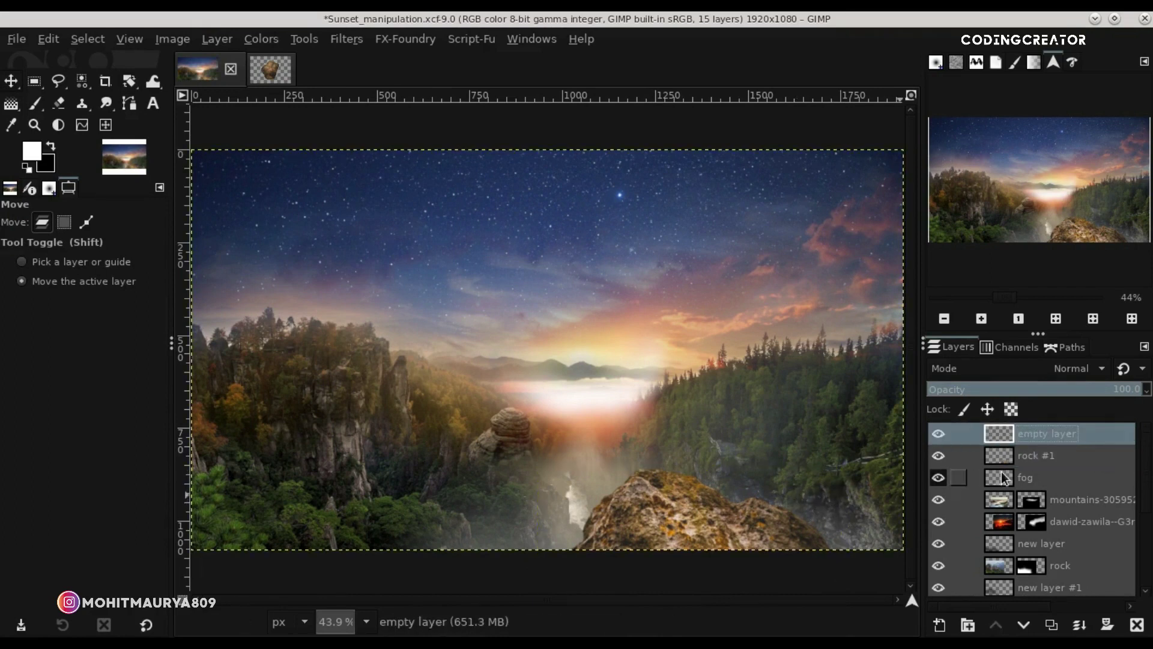
pyautogui.click(1015, 455)
pyautogui.moveTo(812, 513); pyautogui.dragTo(810, 519)
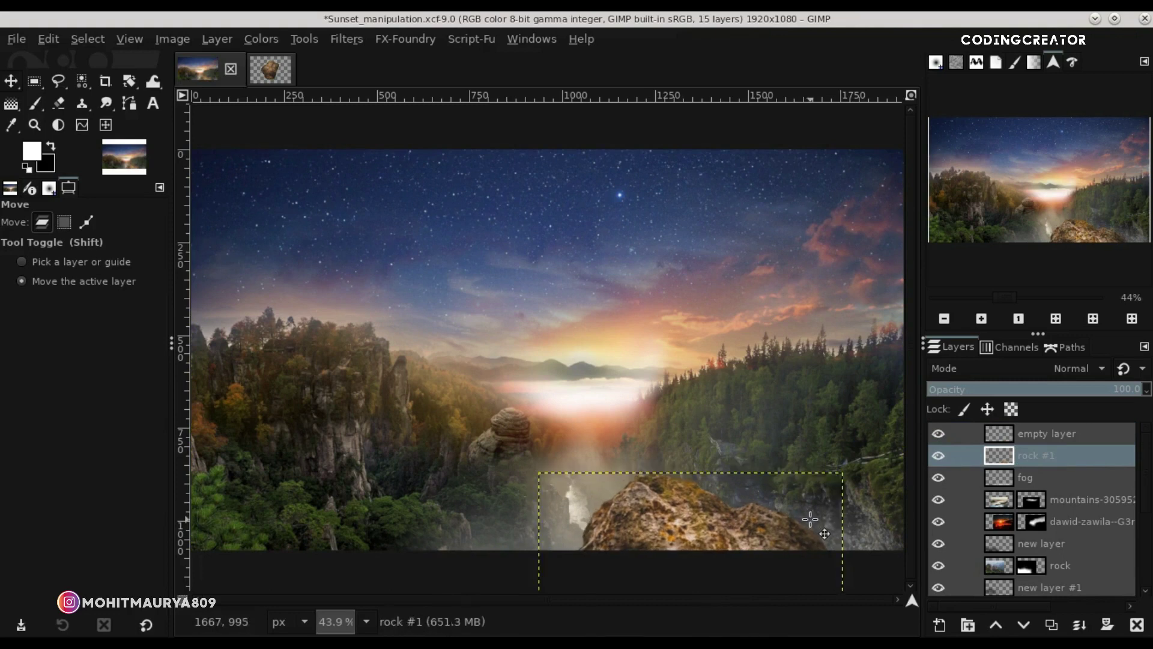
# Shrink rock #1 slightly from its top-left corner, then raise it a little.
pyautogui.click(994, 431)
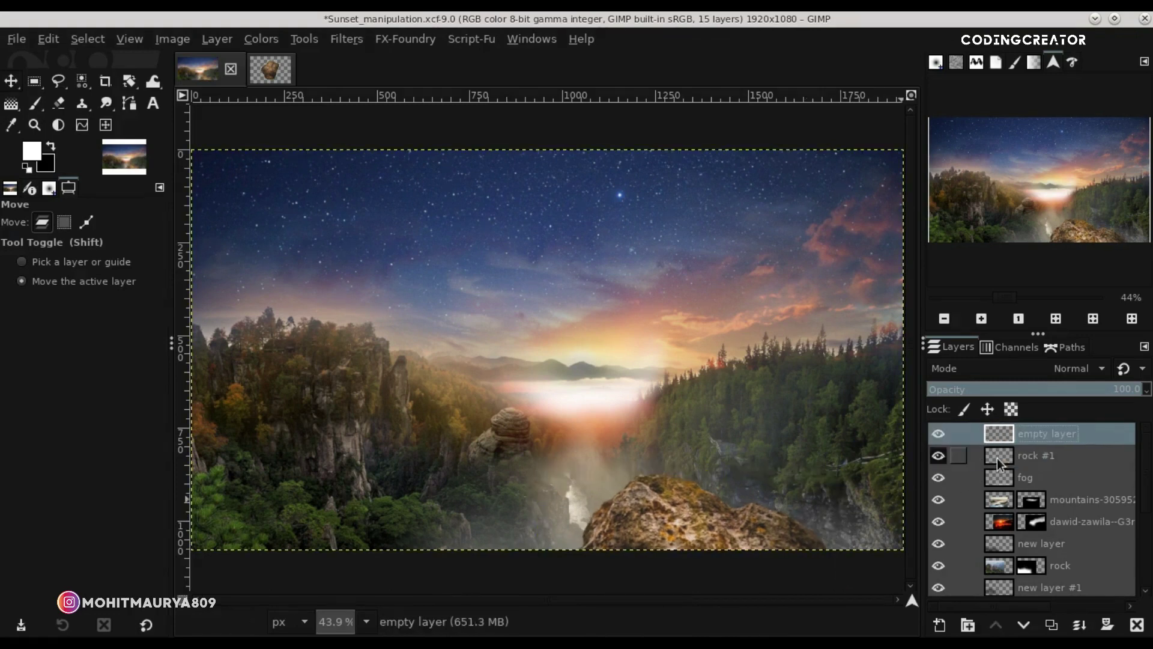
pyautogui.click(997, 458)
pyautogui.click(138, 78)
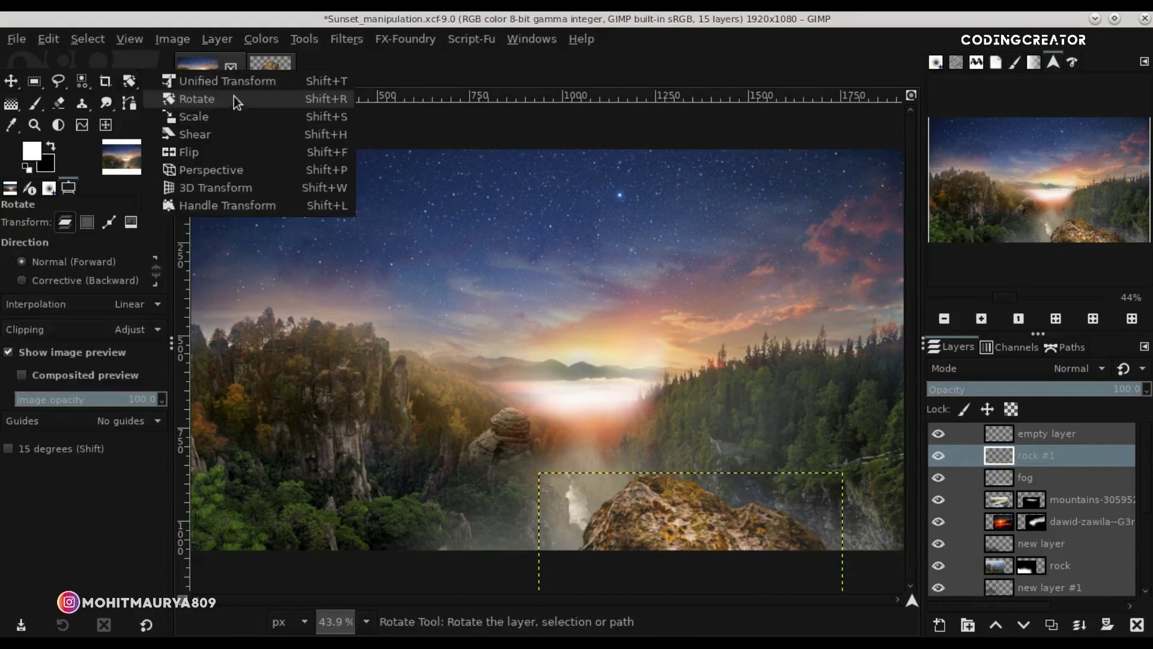
pyautogui.click(207, 118)
pyautogui.moveTo(605, 505); pyautogui.dragTo(575, 504)
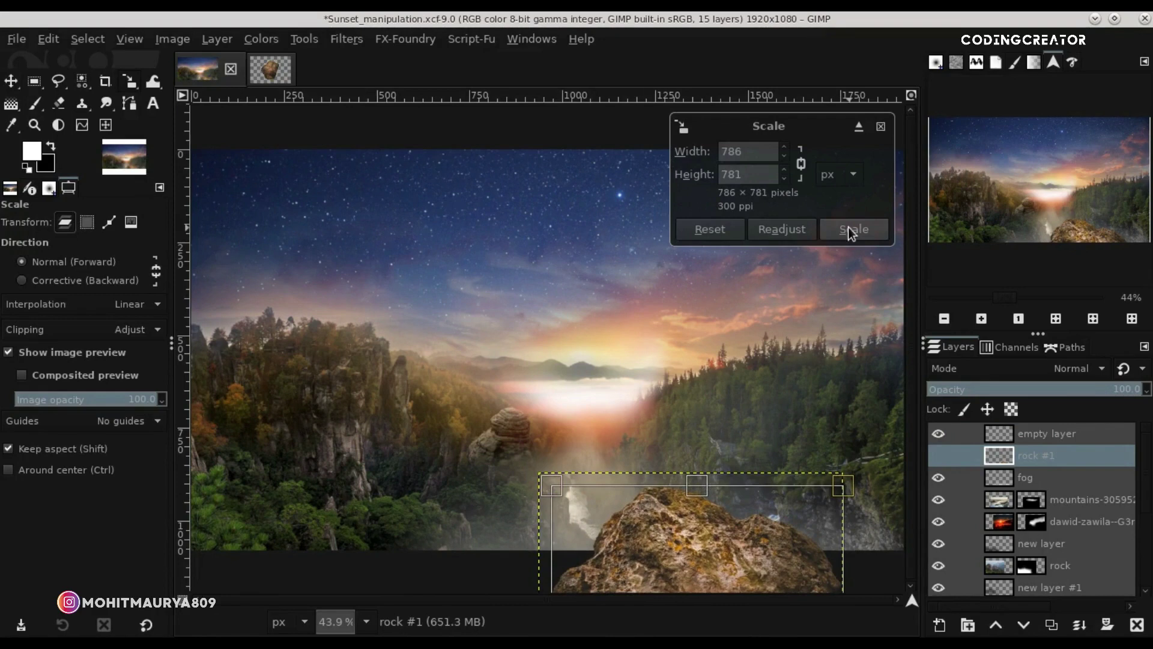
pyautogui.click(854, 229)
pyautogui.click(33, 82)
pyautogui.press('m')
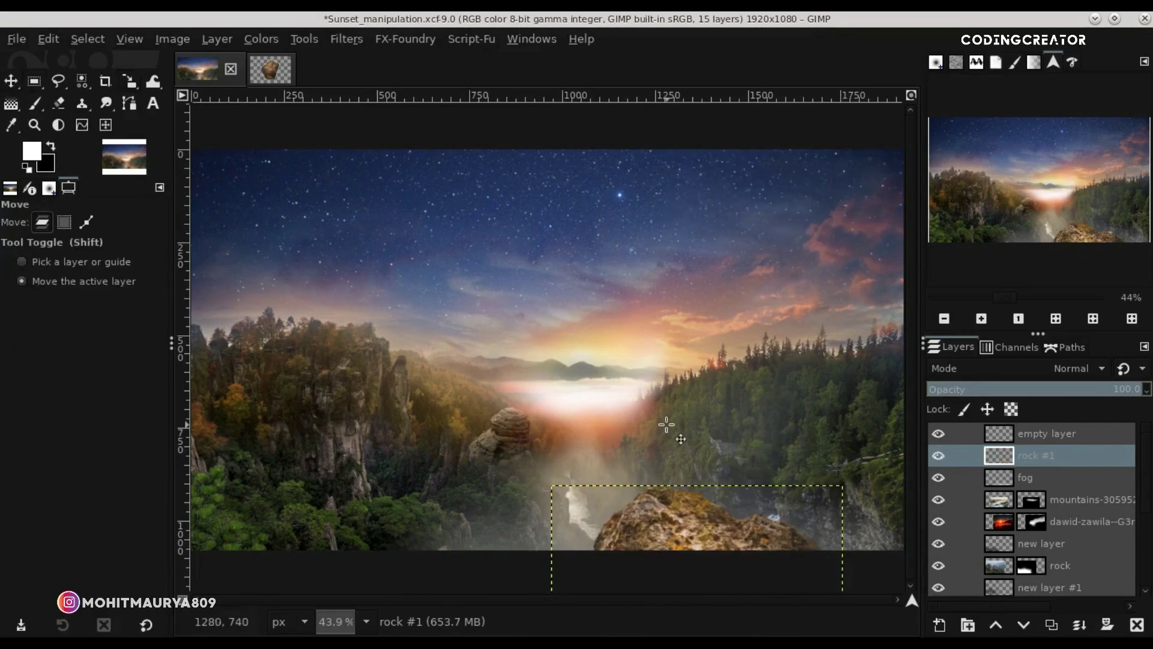
pyautogui.moveTo(713, 562); pyautogui.dragTo(712, 553)
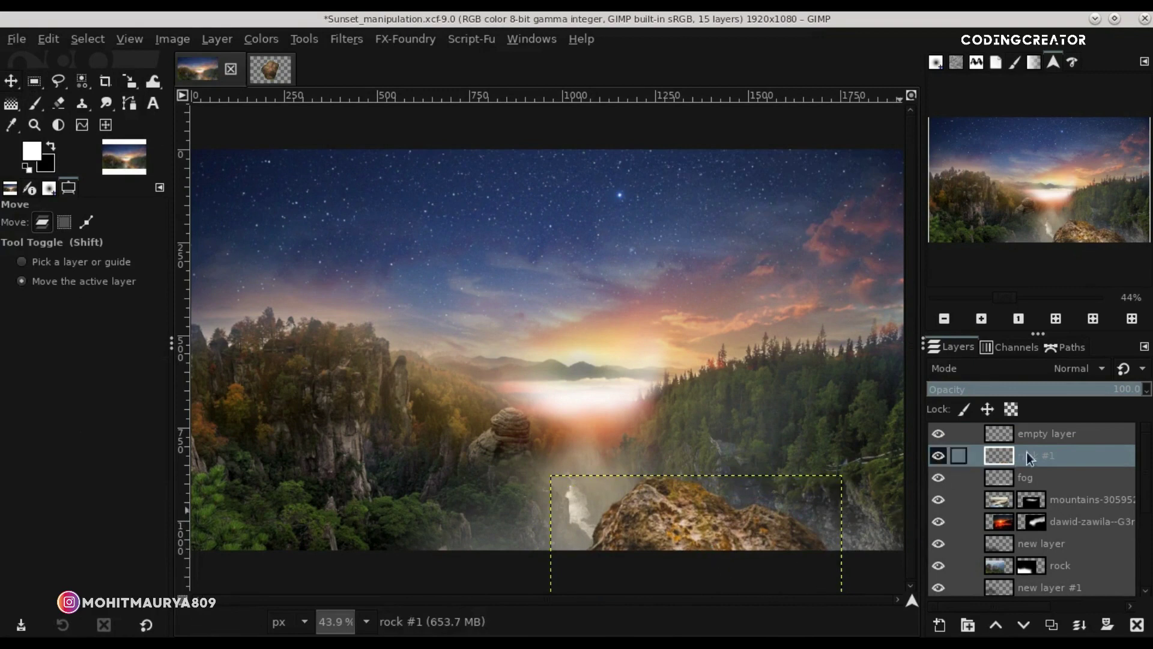
# Rescale rock #1 to about 761×756 pixels and settle it in the lower-right foreground.
pyautogui.click(1048, 435)
pyautogui.click(991, 456)
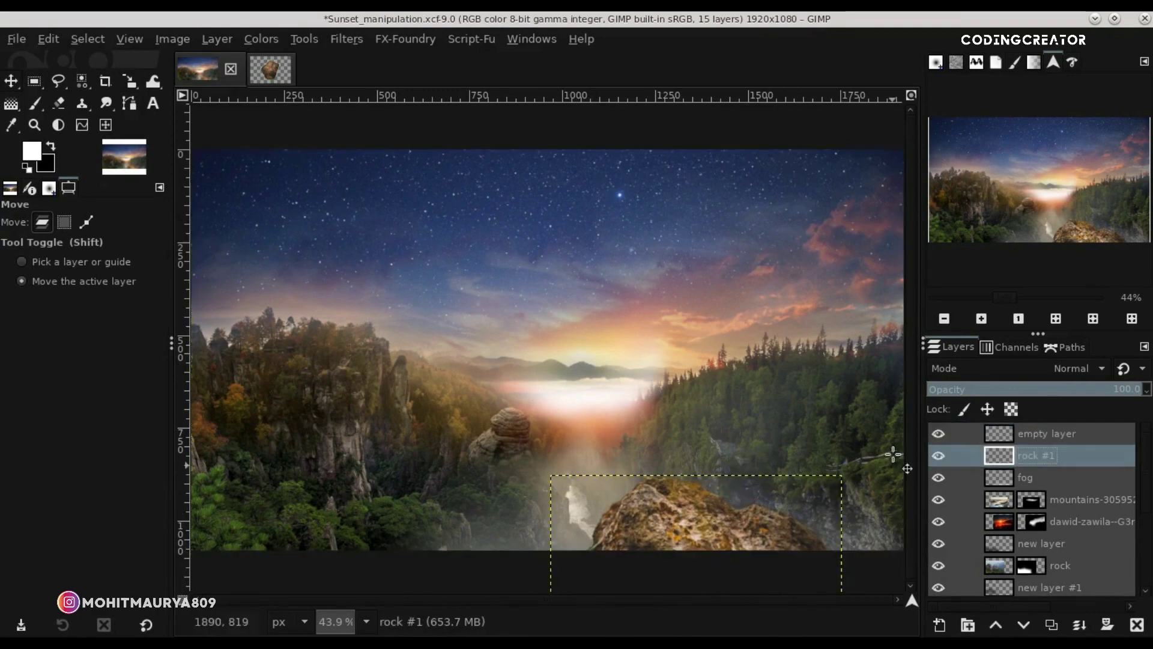
pyautogui.click(129, 81)
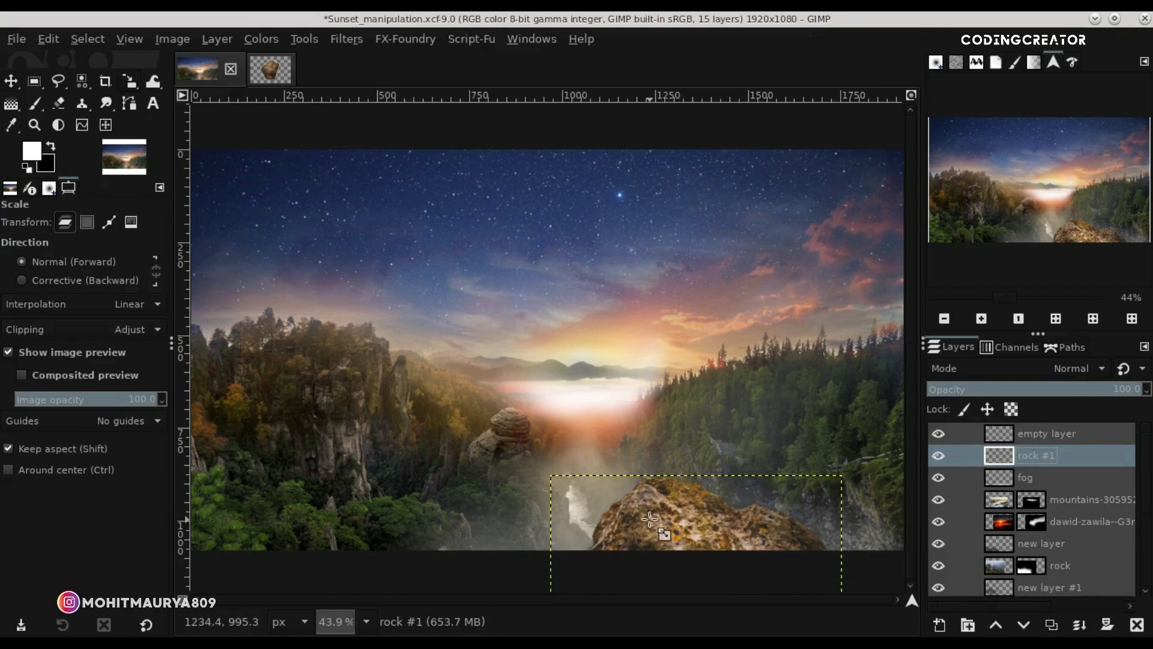
pyautogui.click(608, 527)
pyautogui.moveTo(608, 527); pyautogui.dragTo(607, 526)
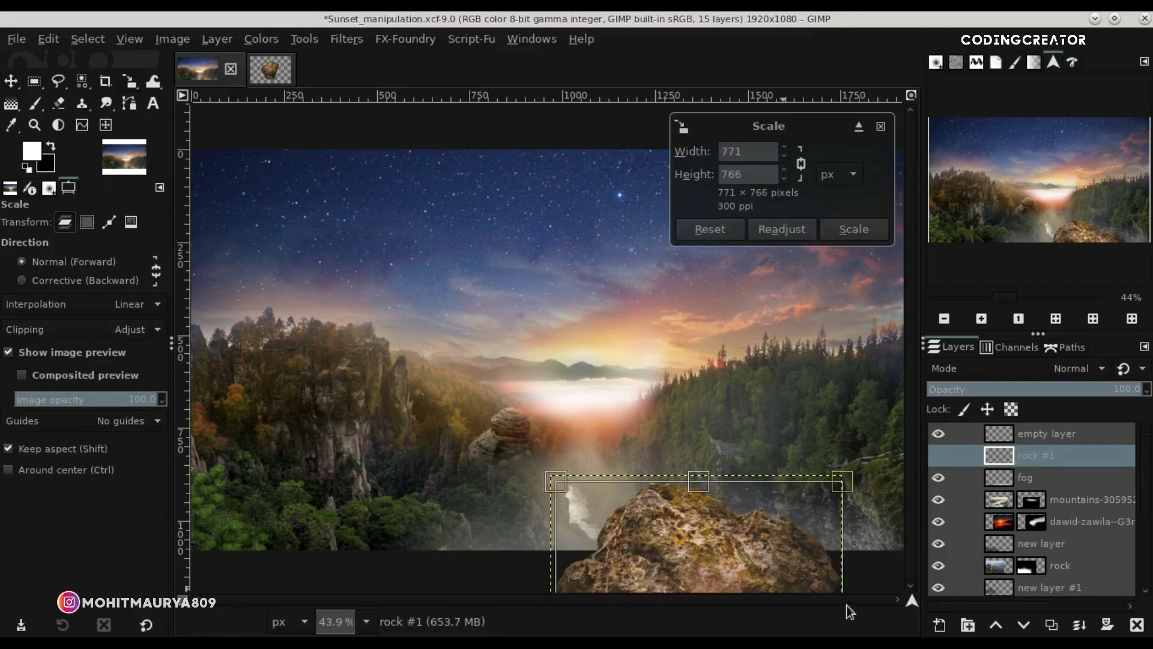
pyautogui.moveTo(911, 602); pyautogui.dragTo(908, 613)
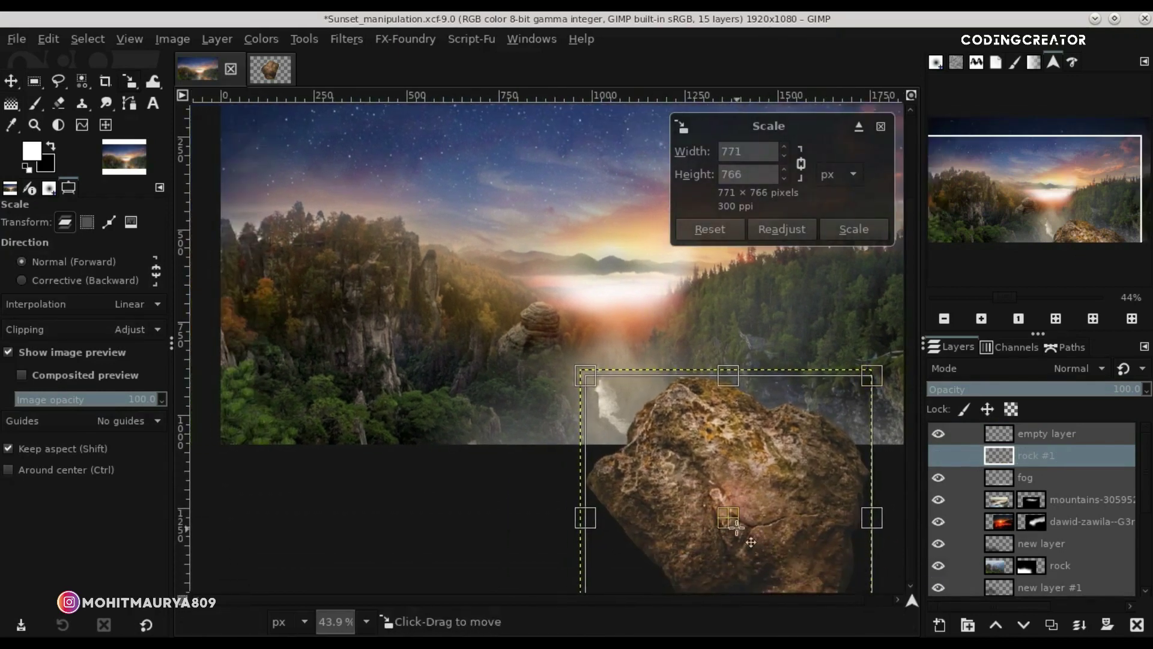
pyautogui.moveTo(652, 441); pyautogui.dragTo(655, 443)
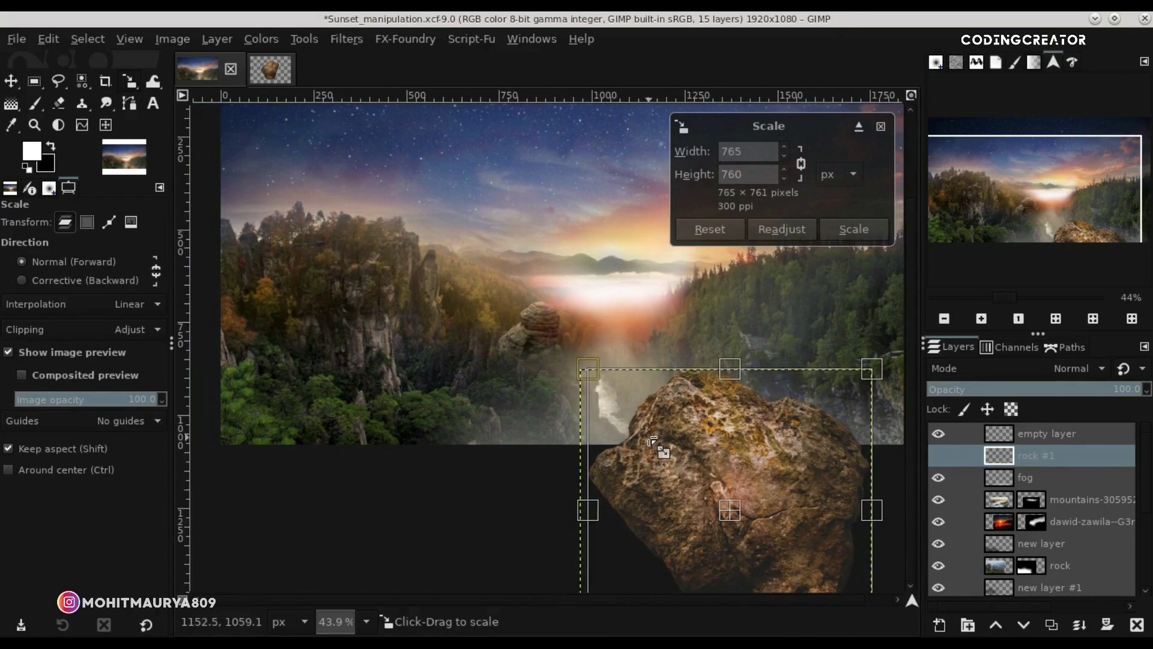
pyautogui.moveTo(732, 510); pyautogui.dragTo(740, 525)
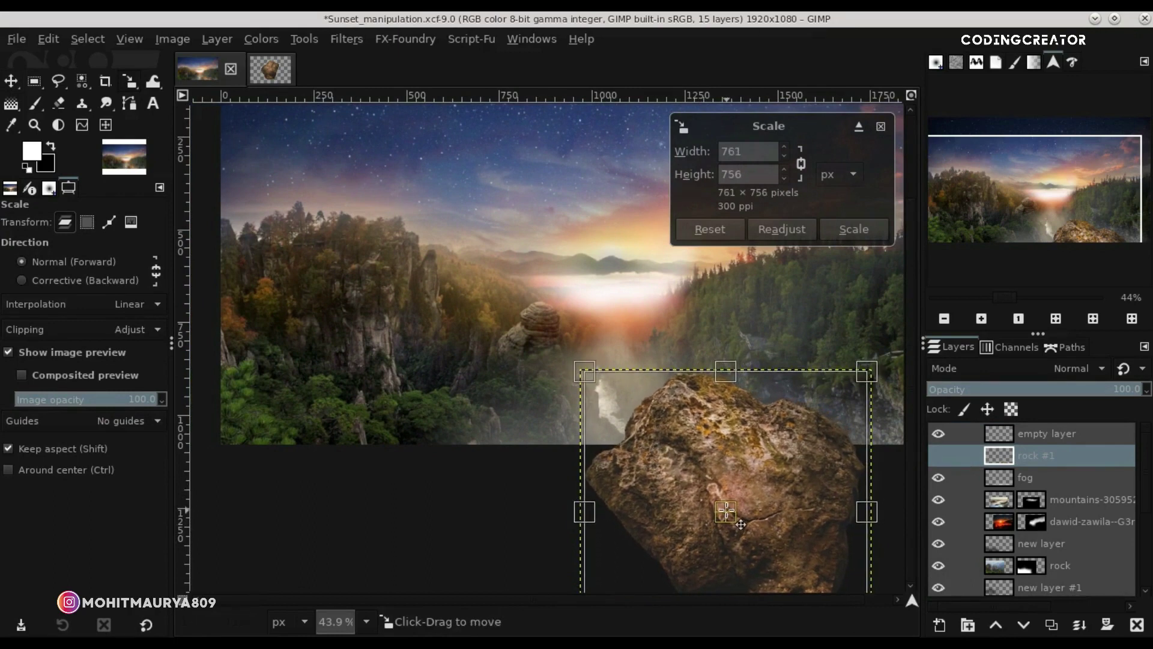
pyautogui.click(853, 229)
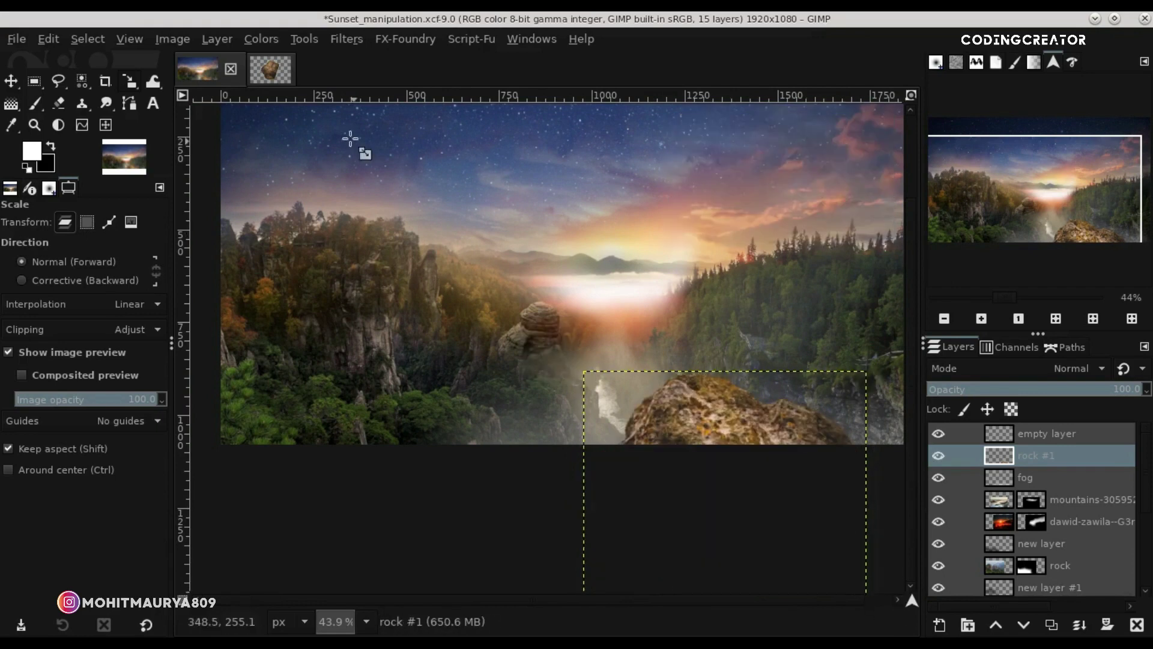
pyautogui.click(11, 84)
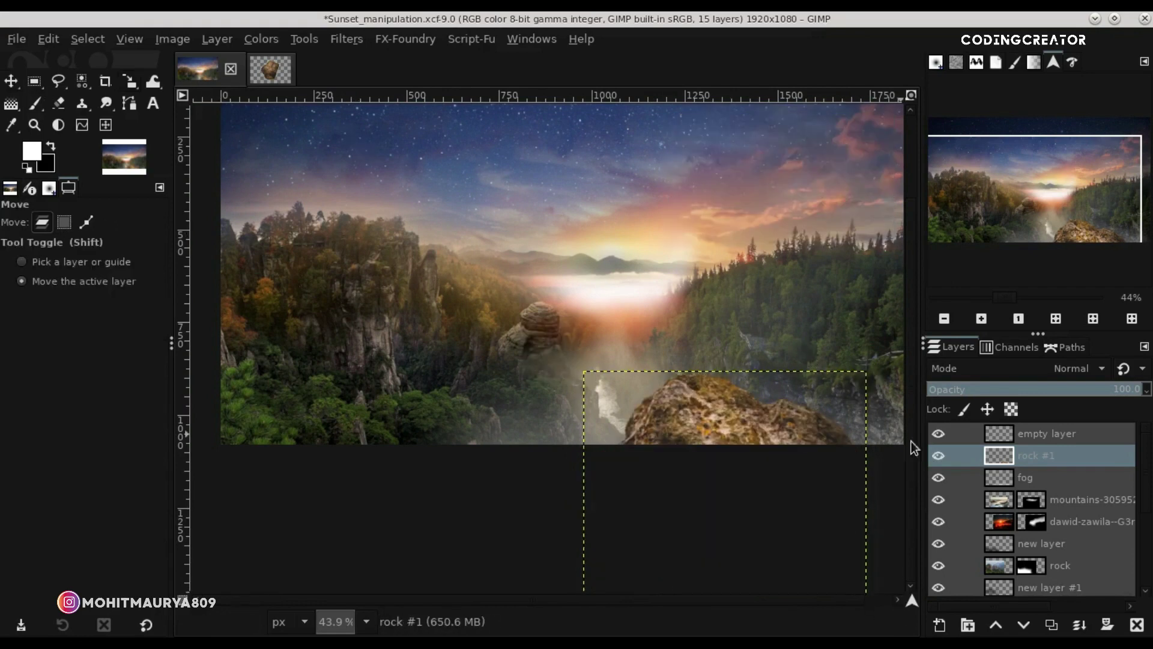
# Duplicate rock #1 and drag the original to the bottom of the layer stack.
pyautogui.click(996, 436)
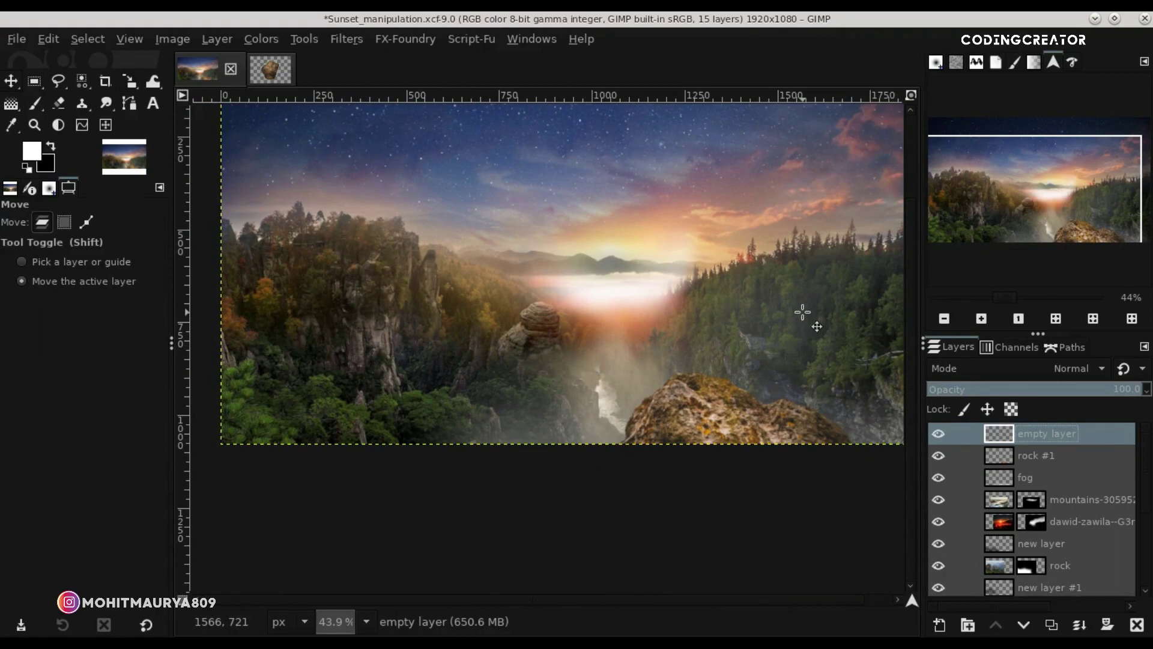
pyautogui.click(944, 320)
pyautogui.click(944, 320)
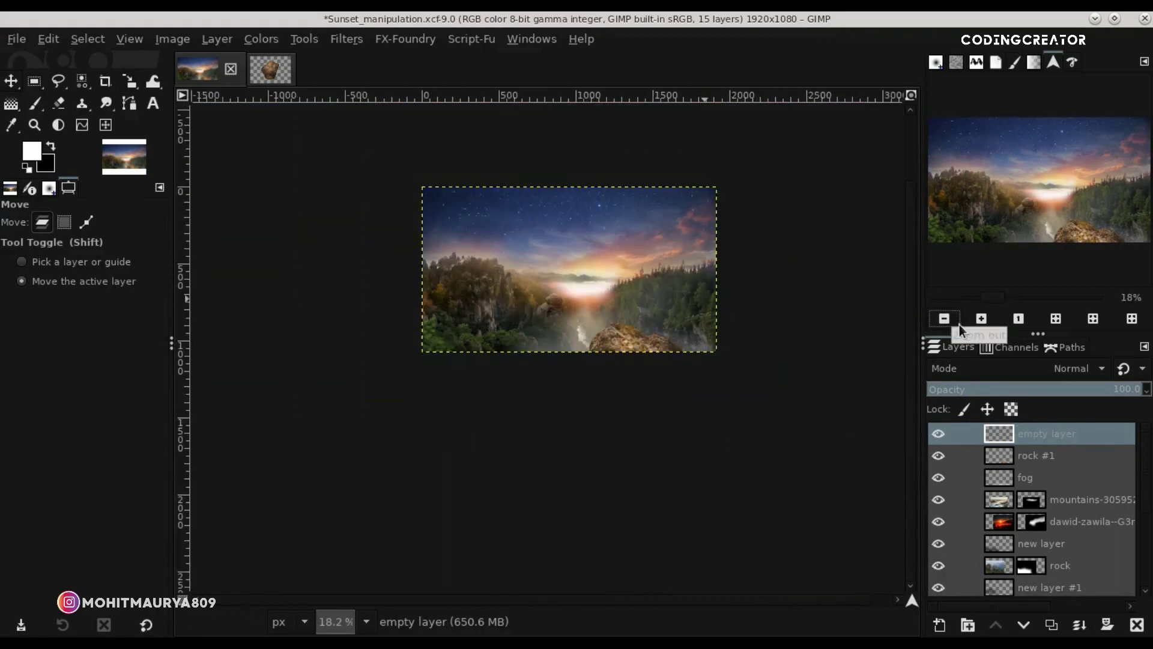
pyautogui.click(1058, 320)
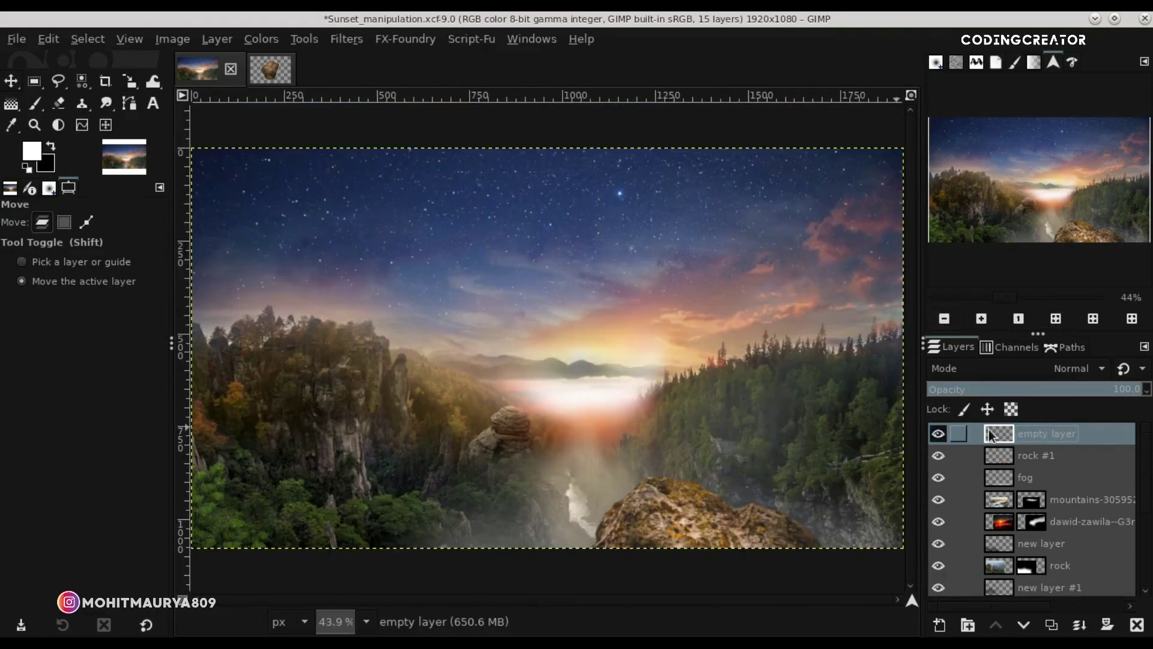
pyautogui.click(994, 459)
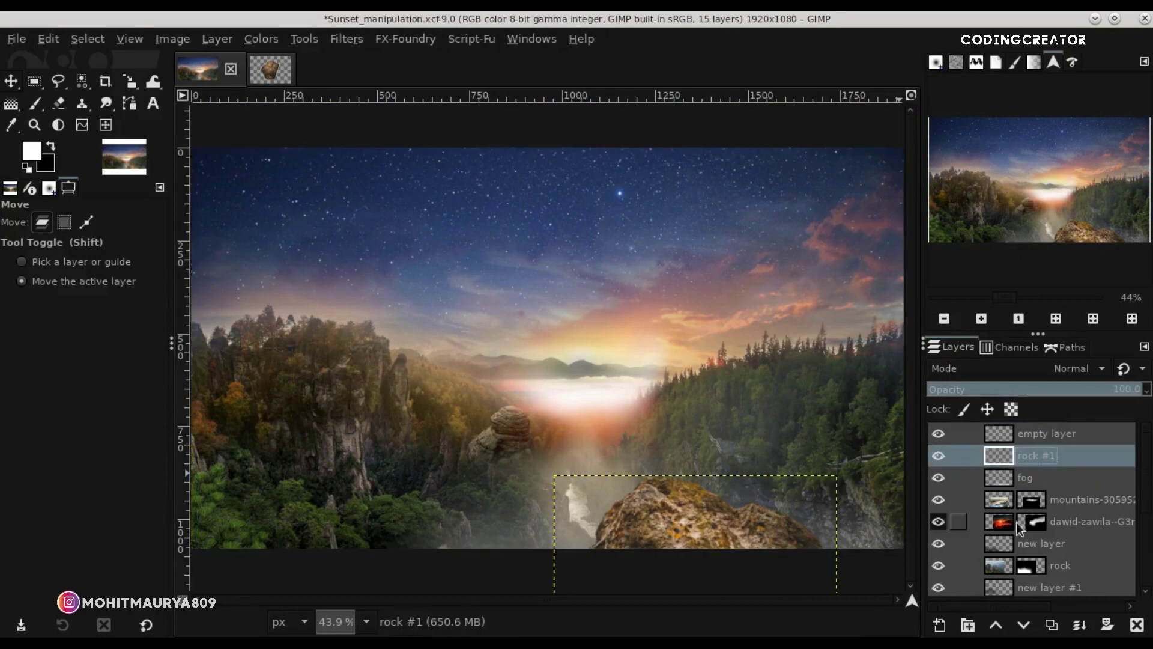
pyautogui.click(1052, 624)
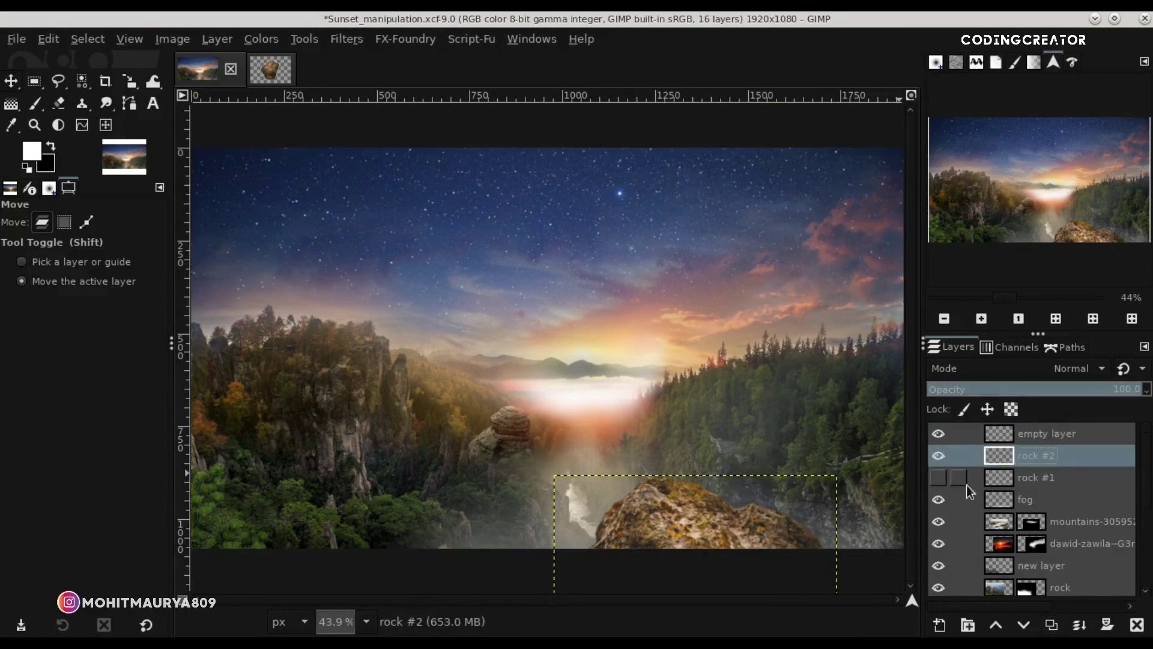
pyautogui.moveTo(999, 477); pyautogui.dragTo(1021, 591)
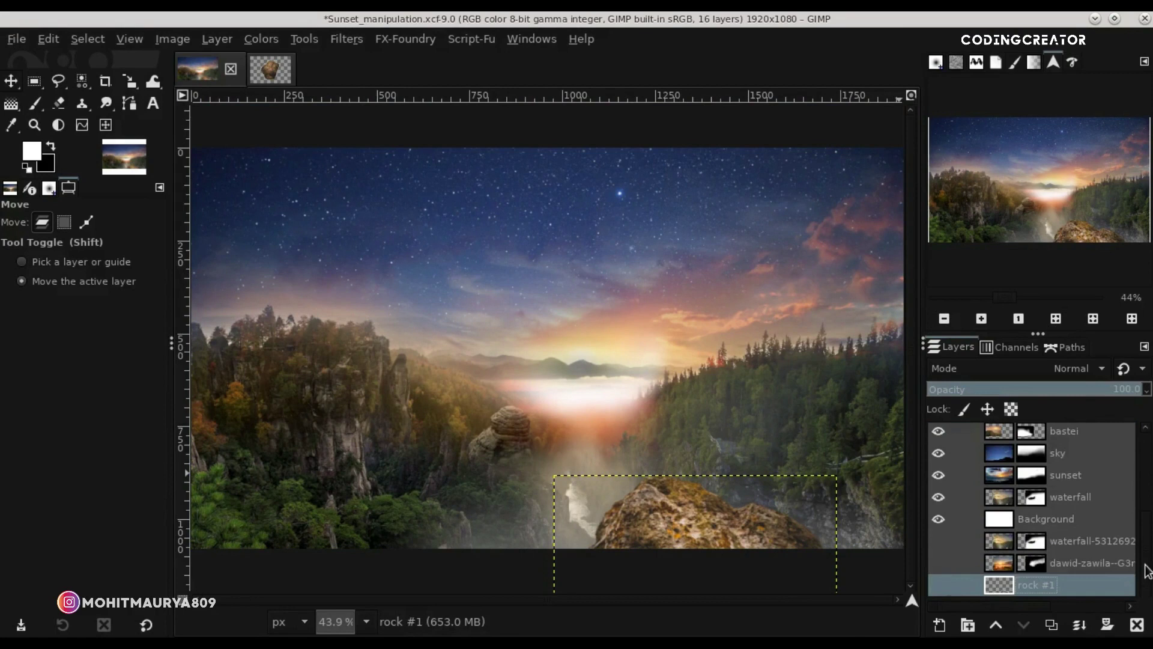
# Create a new layer group, move rock #2 into it, and duplicate rock #2 there.
pyautogui.scroll(5, 1023, 451)
pyautogui.click(1021, 452)
pyautogui.click(968, 625)
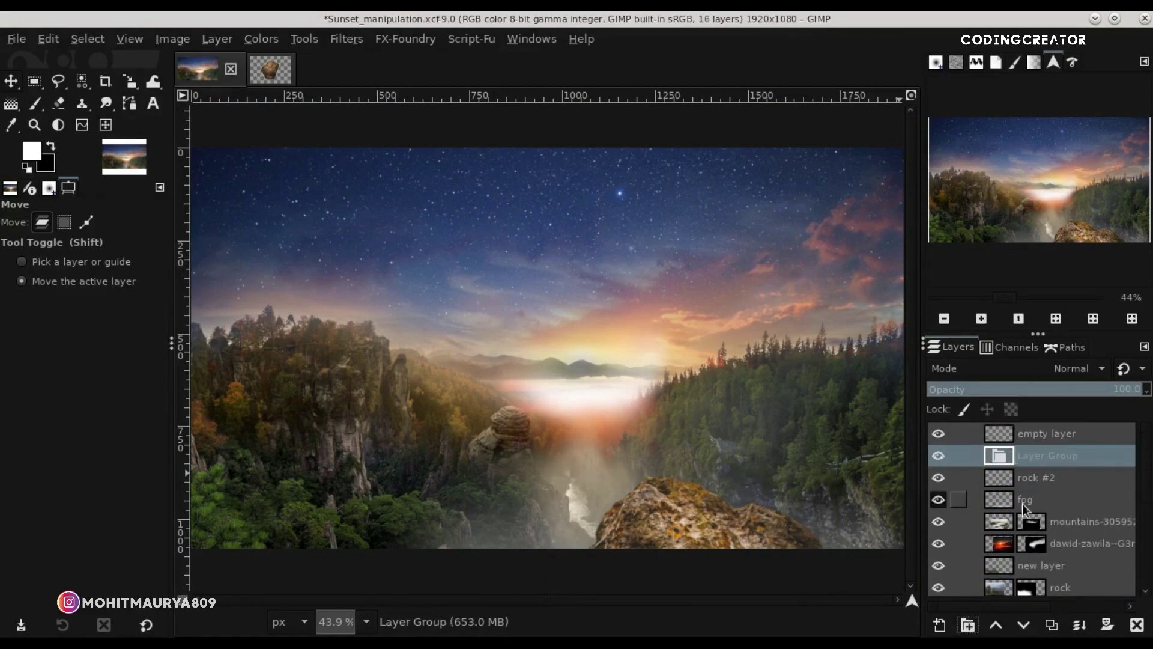
pyautogui.moveTo(1021, 476); pyautogui.dragTo(1022, 455)
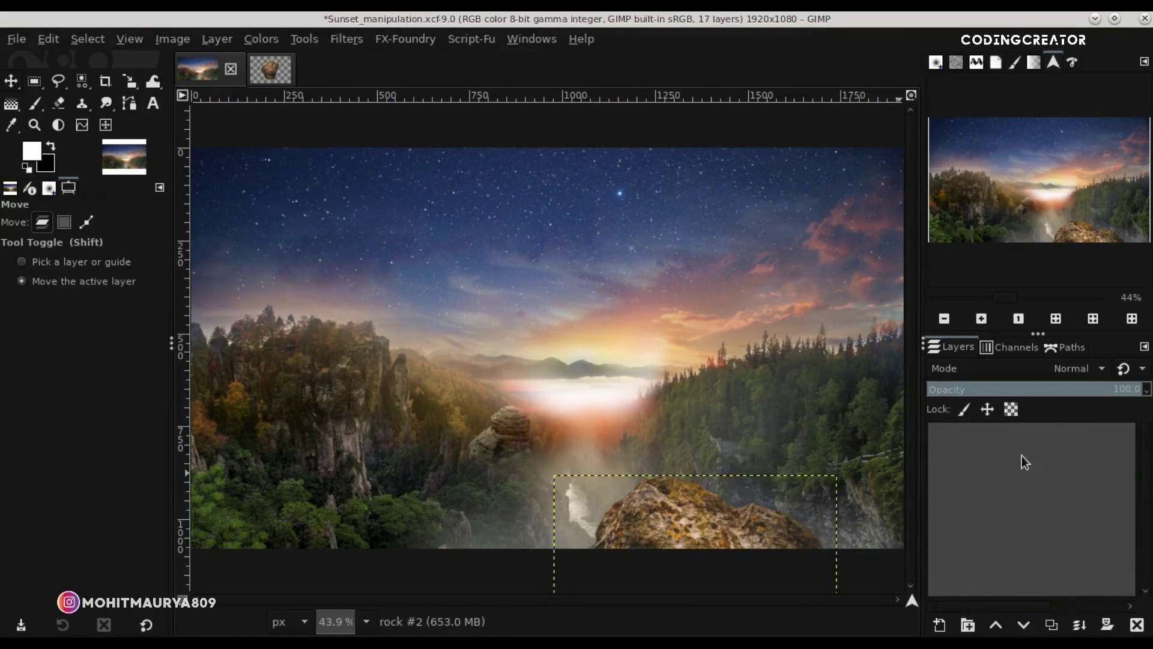
pyautogui.click(1052, 626)
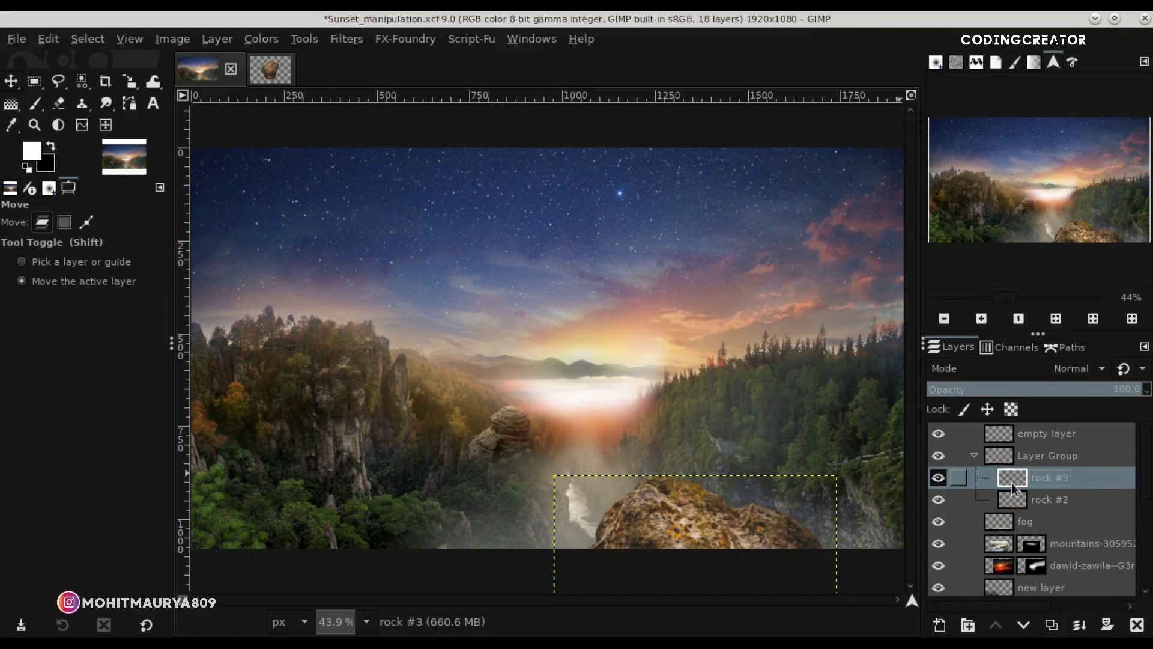
# Apply Curves to rock #3, raising the black point to about 34 and lowering the white to about 114.
pyautogui.click(262, 40)
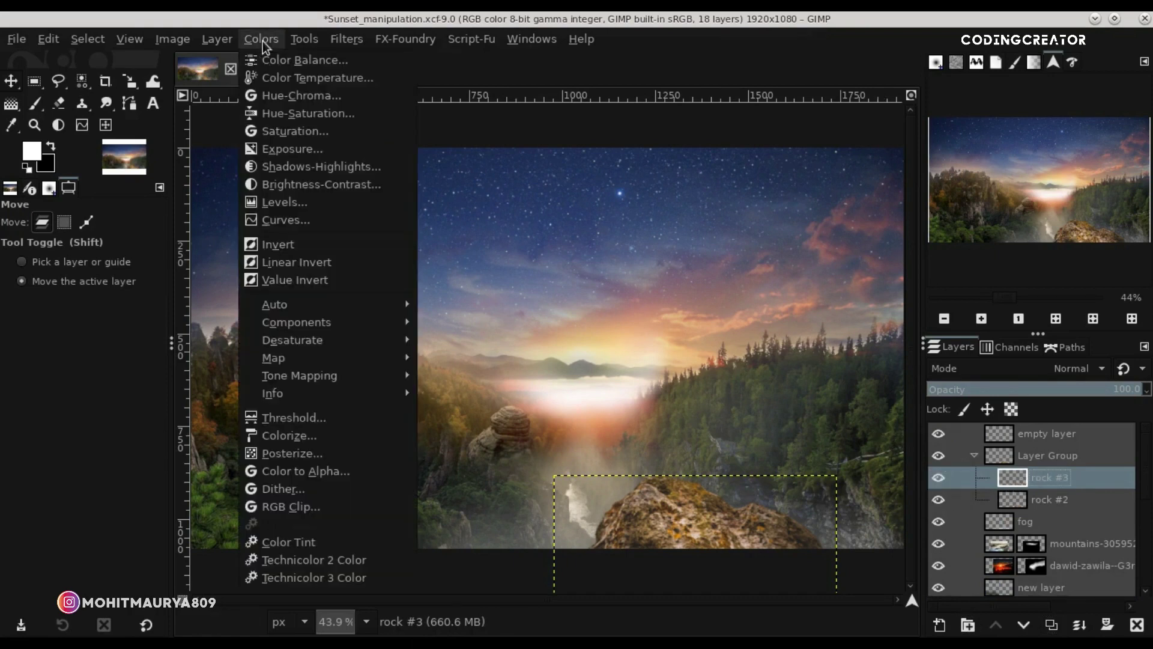
pyautogui.click(351, 221)
pyautogui.moveTo(851, 378); pyautogui.dragTo(840, 345)
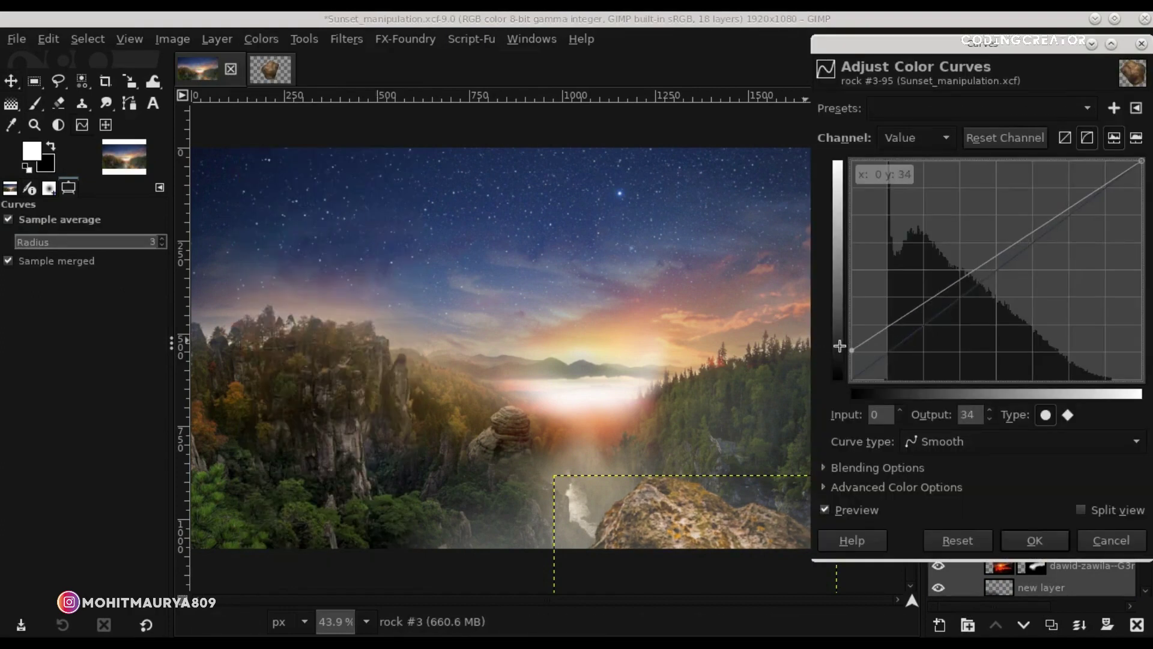
pyautogui.moveTo(1143, 161); pyautogui.dragTo(1148, 280)
pyautogui.moveTo(1148, 290); pyautogui.dragTo(1149, 281)
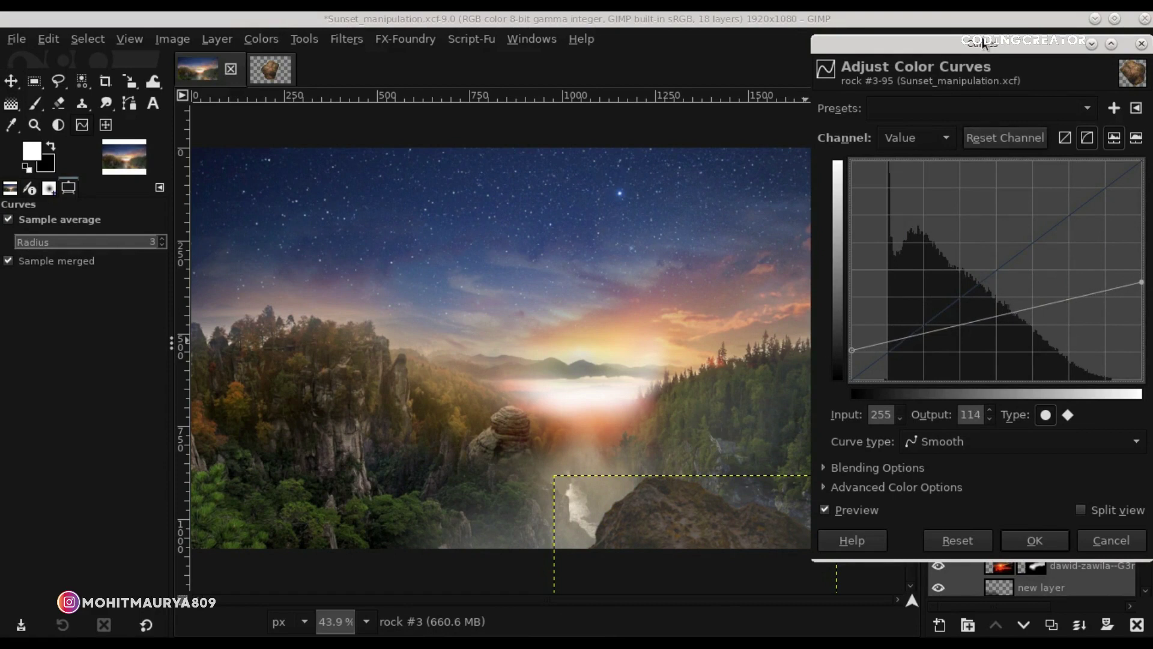
pyautogui.moveTo(986, 44); pyautogui.dragTo(367, 97)
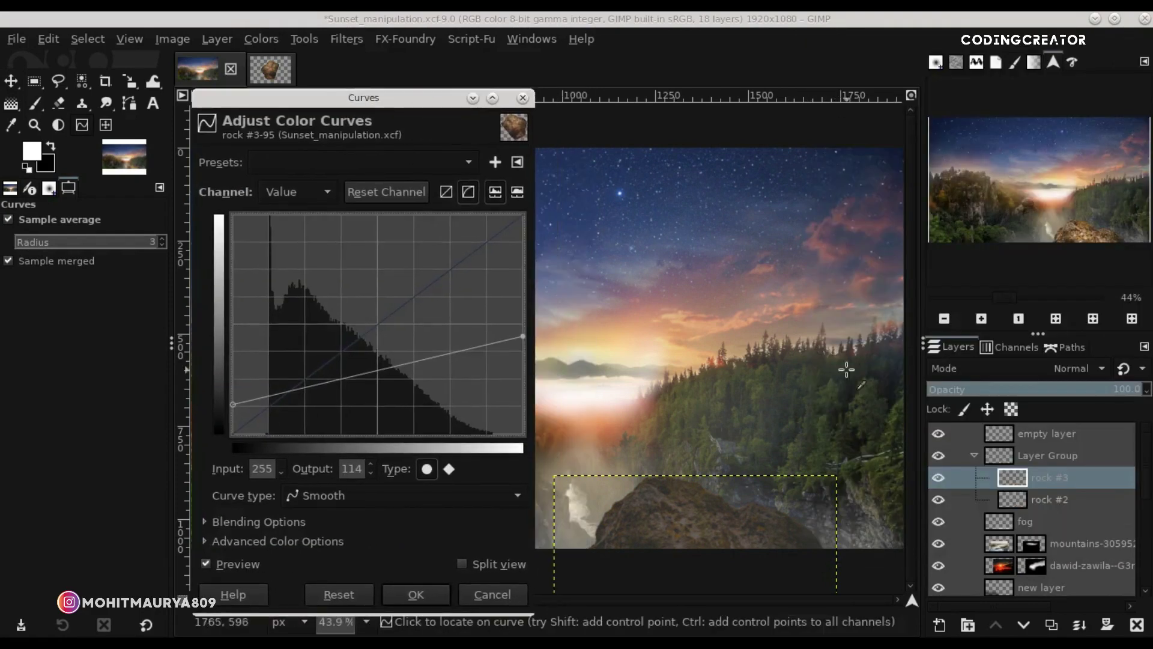
pyautogui.click(206, 563)
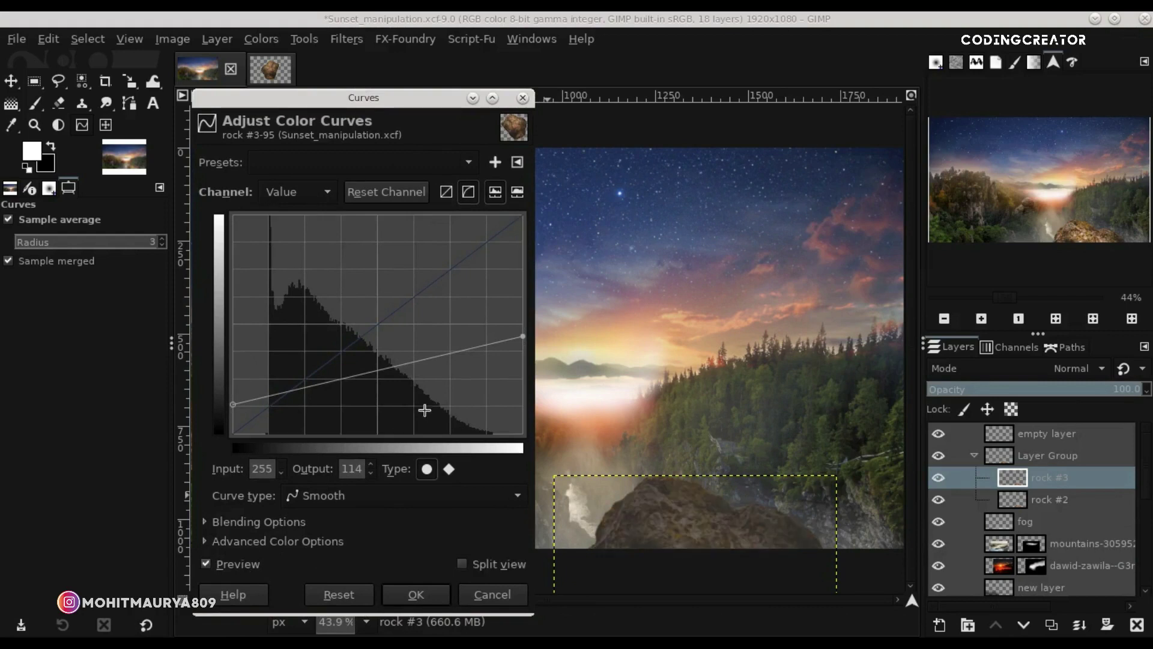
pyautogui.moveTo(522, 336)
pyautogui.mouseDown()
pyautogui.moveTo(534, 349)
pyautogui.moveTo(534, 336)
pyautogui.mouseUp()
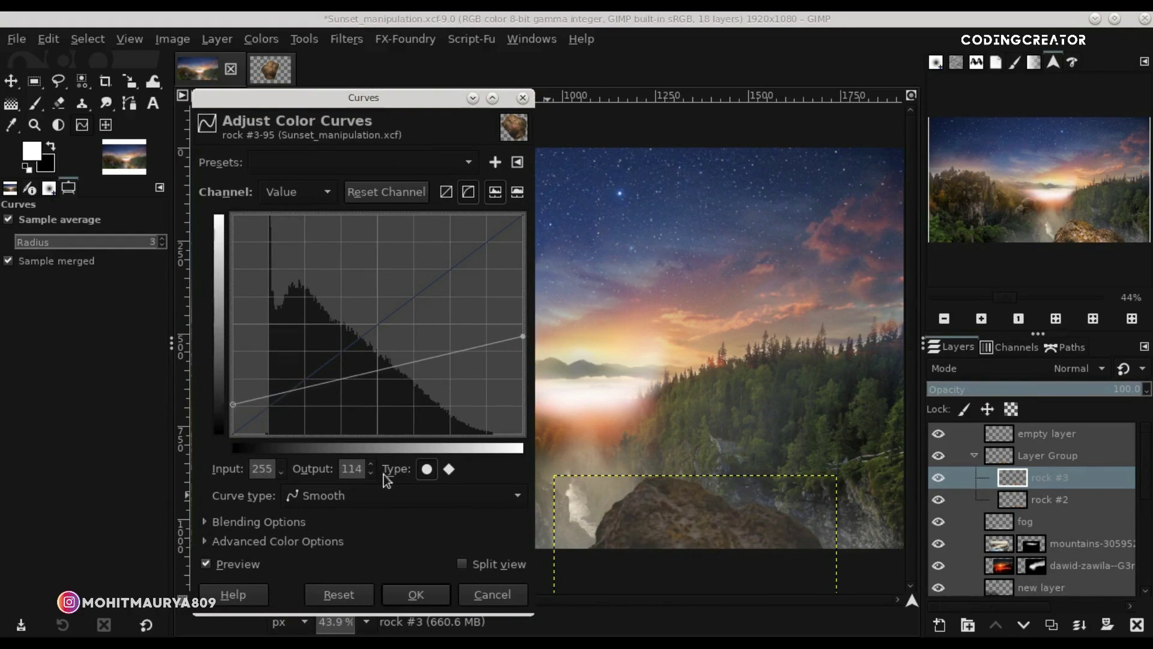
pyautogui.click(414, 595)
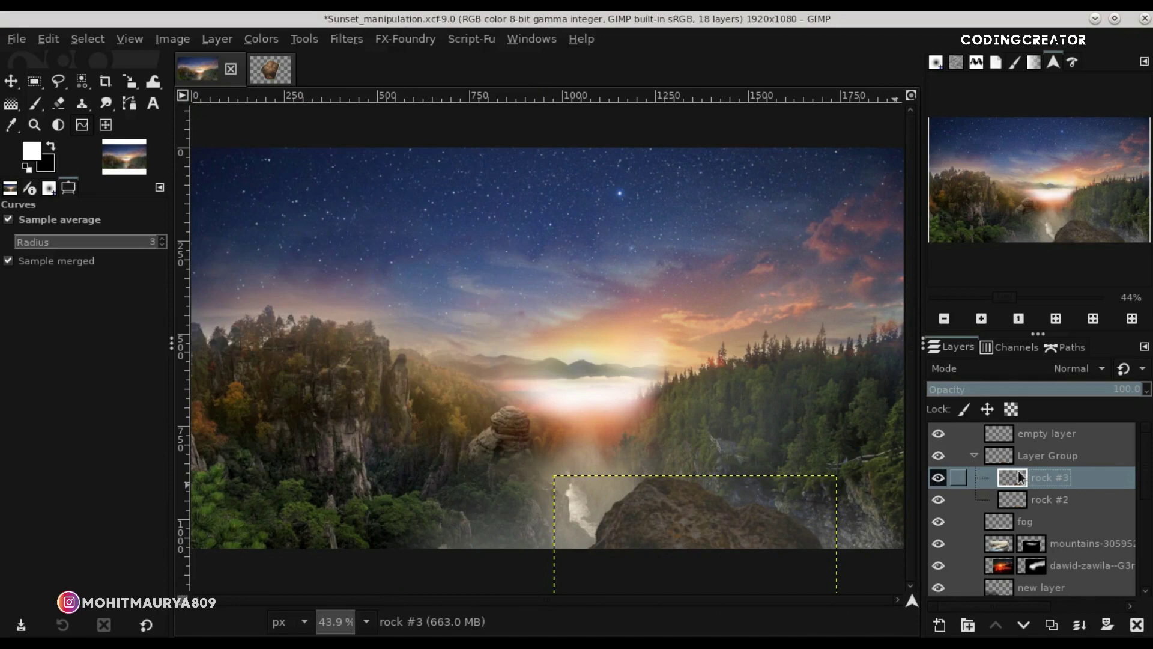
# Add a white layer mask to rock #3 and set up a soft black paintbrush.
pyautogui.click(1107, 624)
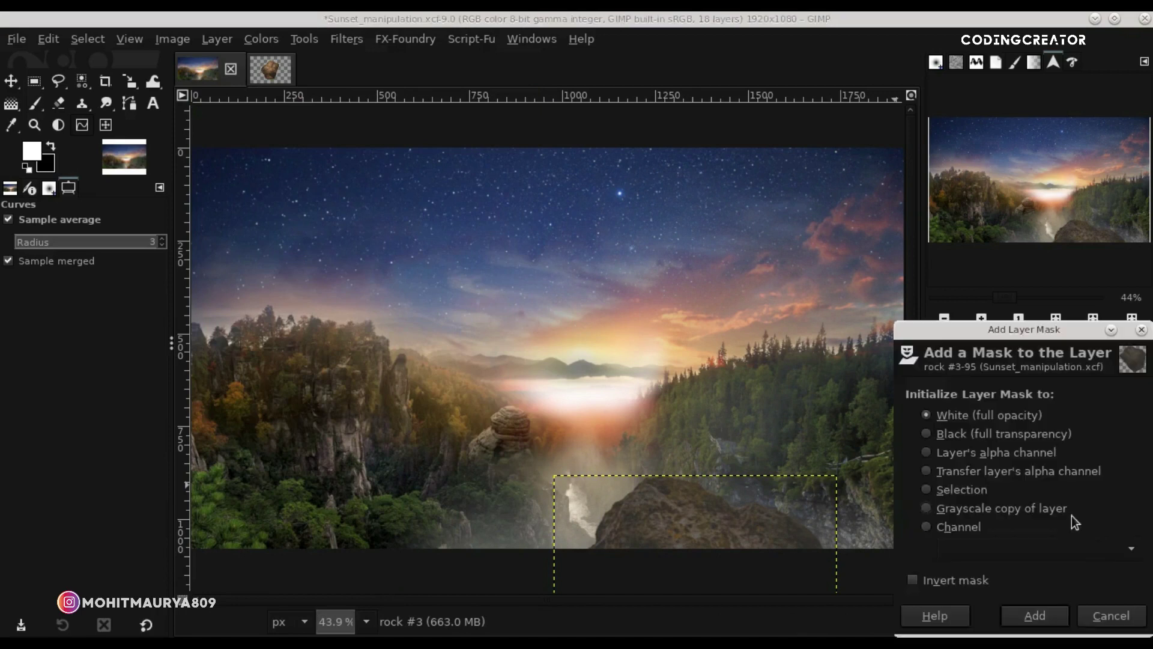
pyautogui.click(1035, 615)
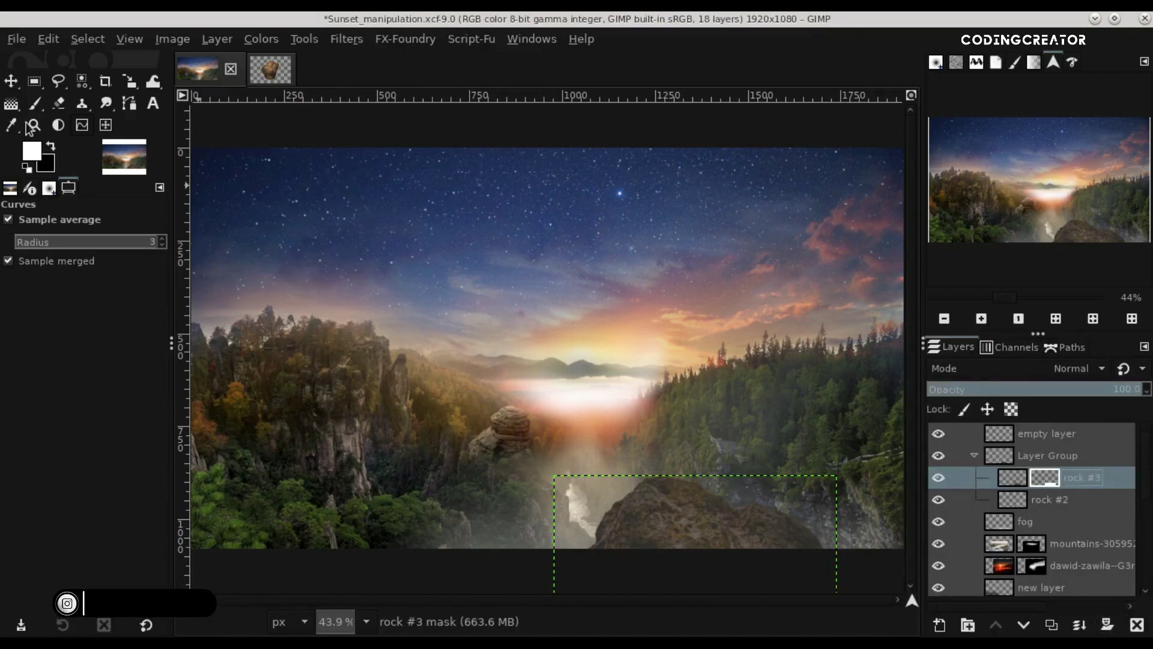
pyautogui.click(34, 102)
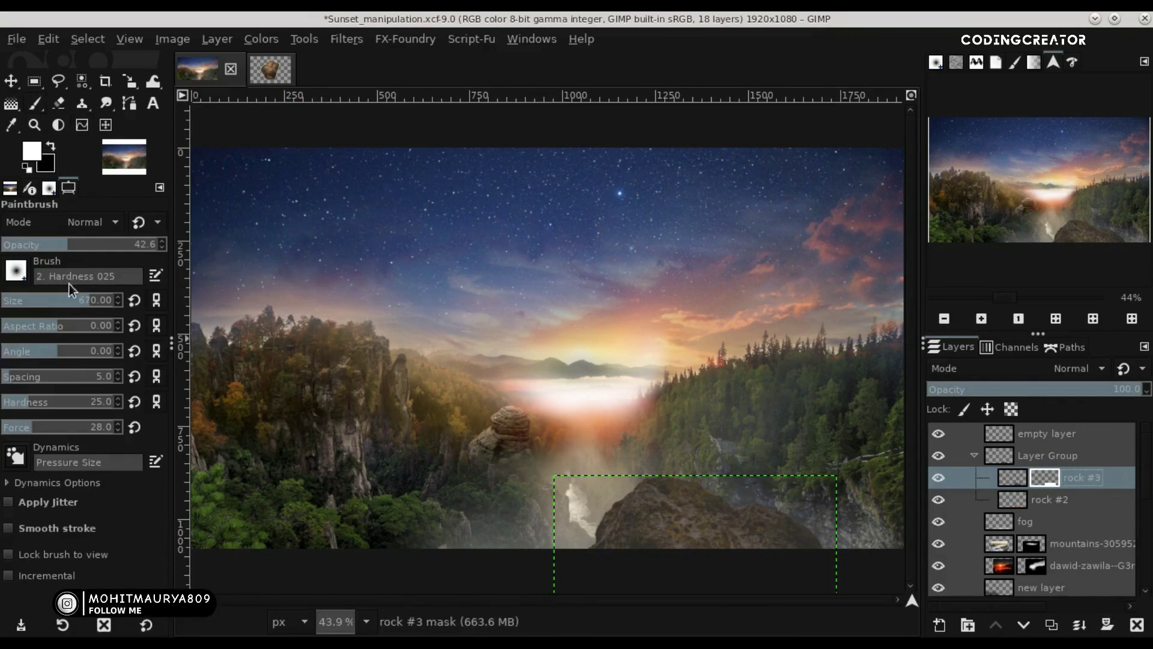
pyautogui.click(54, 300)
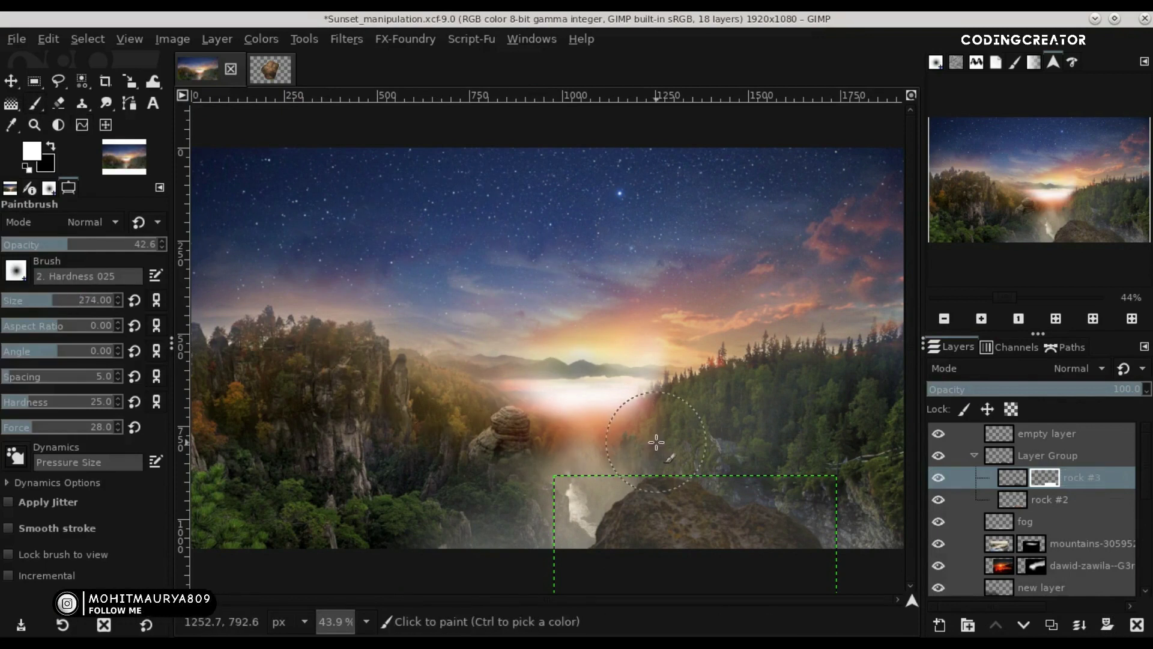
pyautogui.press('x')
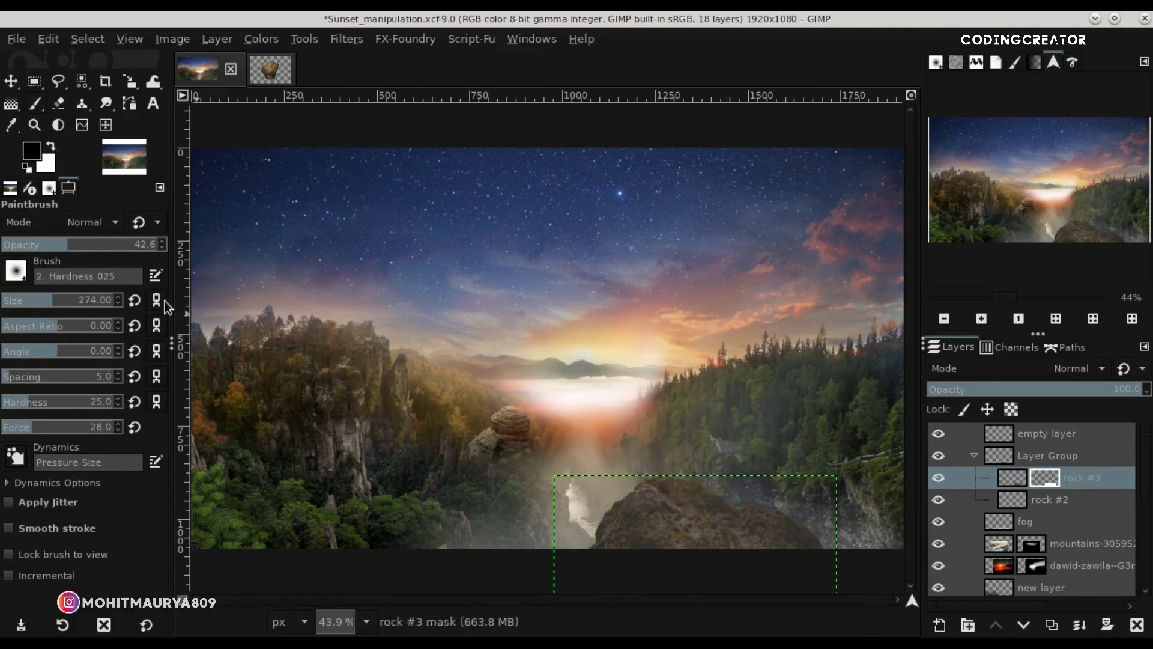
# Paint soft black strokes on the mask so rock #3 fades into the waterfall mist.
pyautogui.click(73, 300)
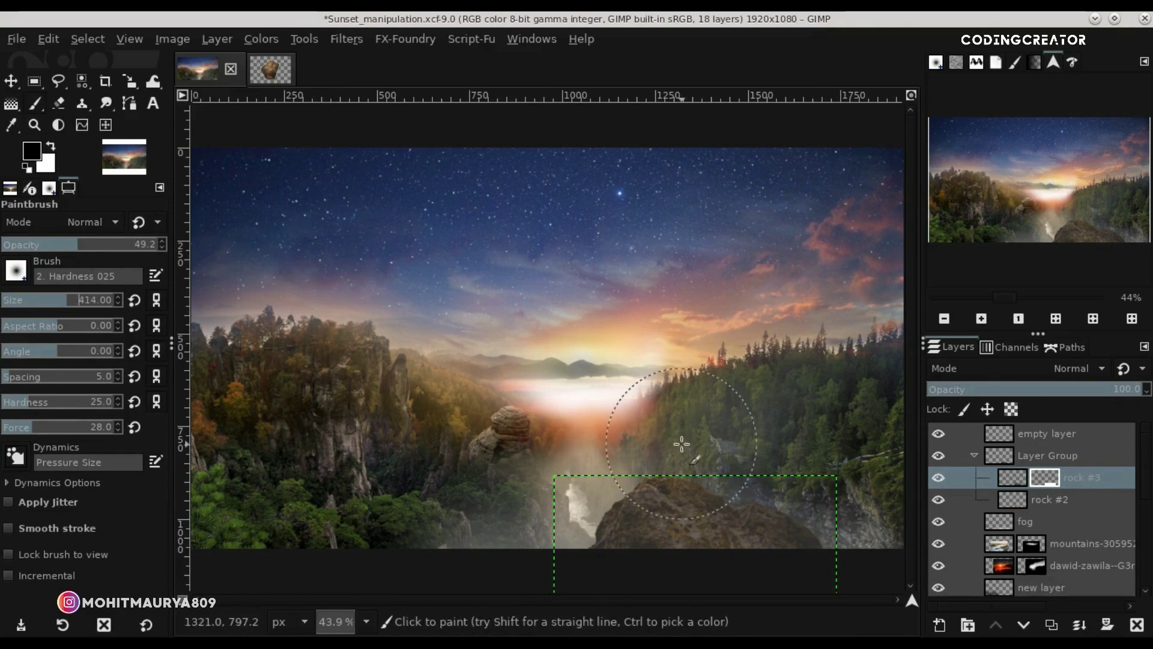
pyautogui.moveTo(631, 447); pyautogui.dragTo(603, 478)
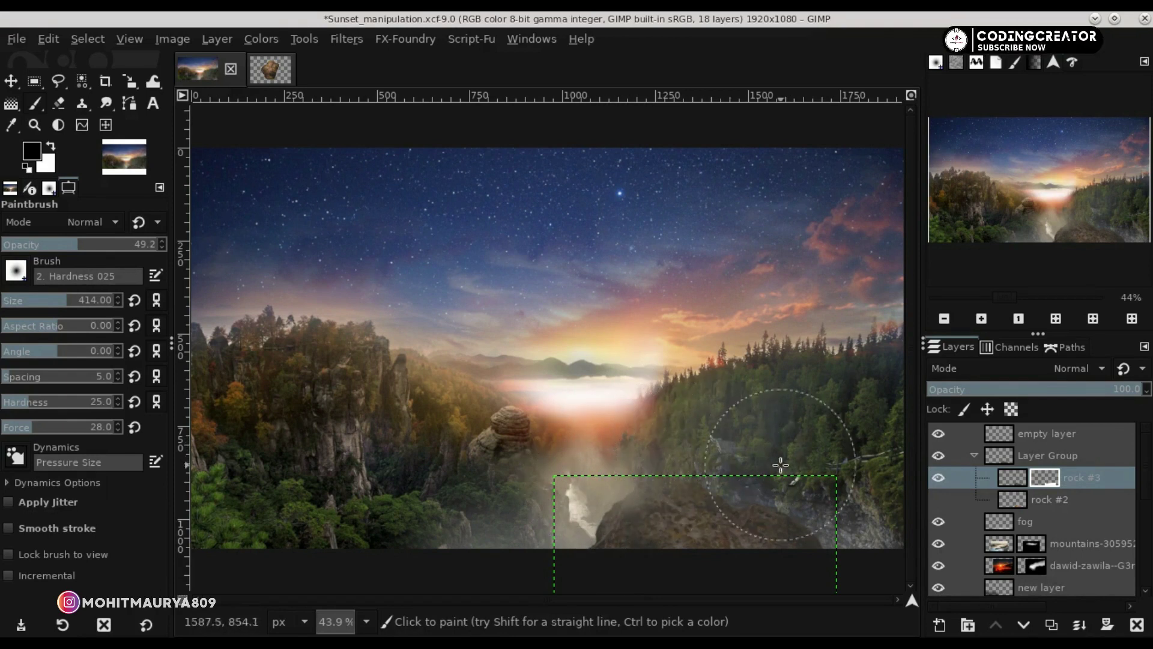
pyautogui.click(937, 499)
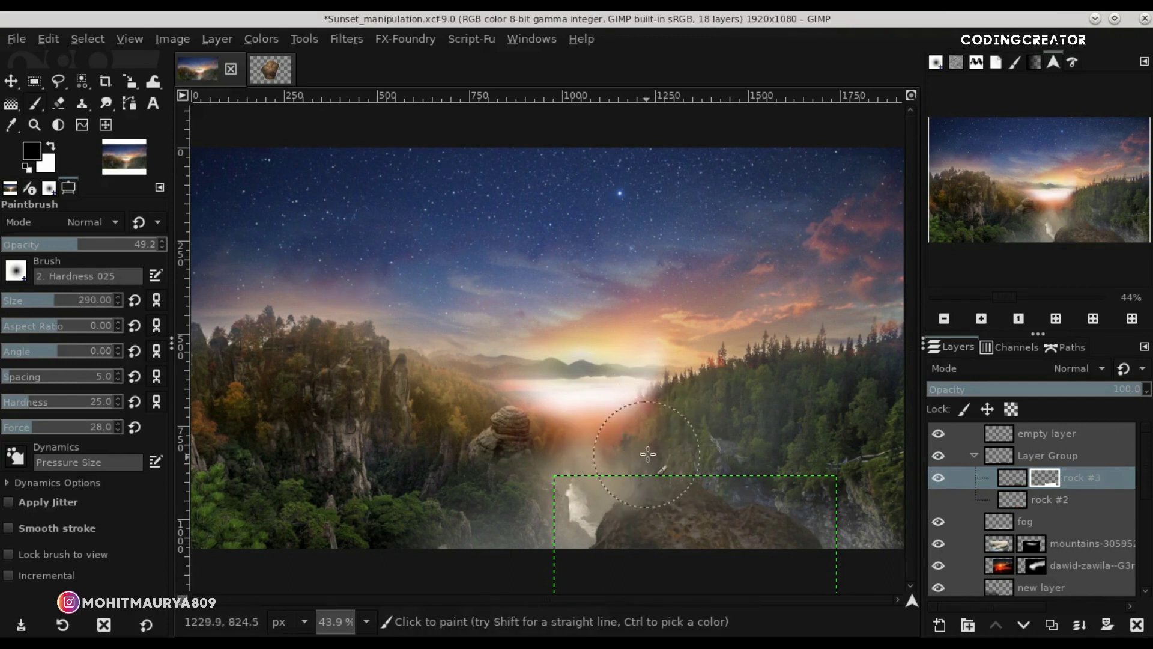
pyautogui.moveTo(667, 440); pyautogui.dragTo(613, 467)
# Add new layer #2 above rock #3 with Clip to Backdrop composite mode.
pyautogui.click(938, 499)
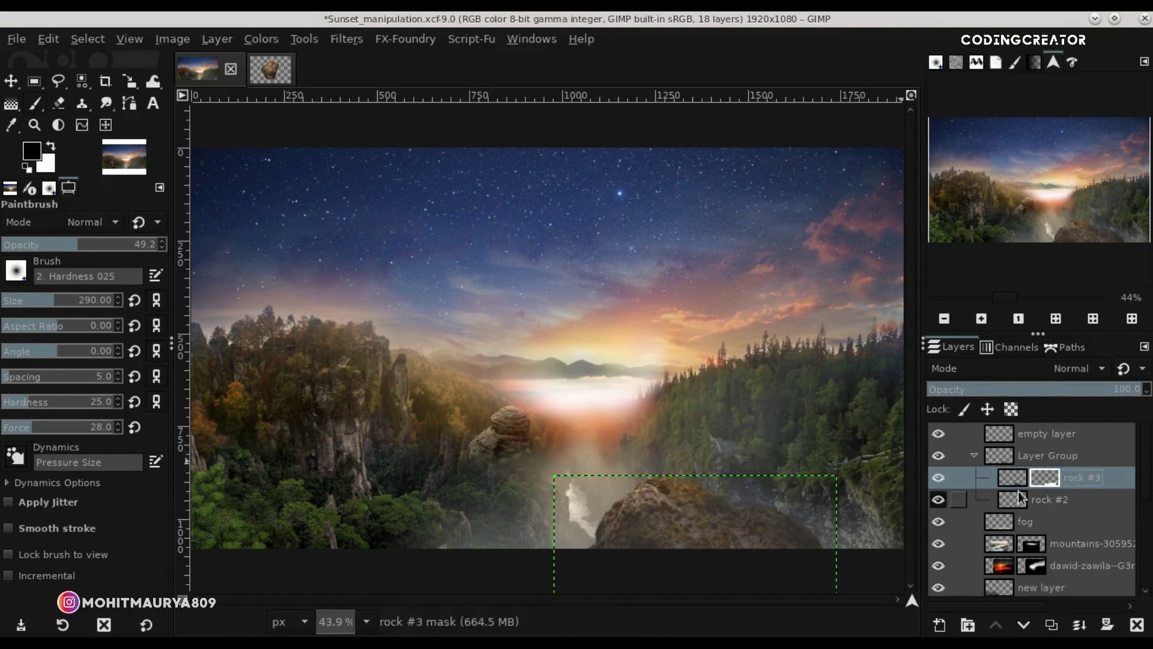
pyautogui.click(1045, 433)
pyautogui.click(1013, 478)
pyautogui.click(940, 624)
pyautogui.click(1021, 616)
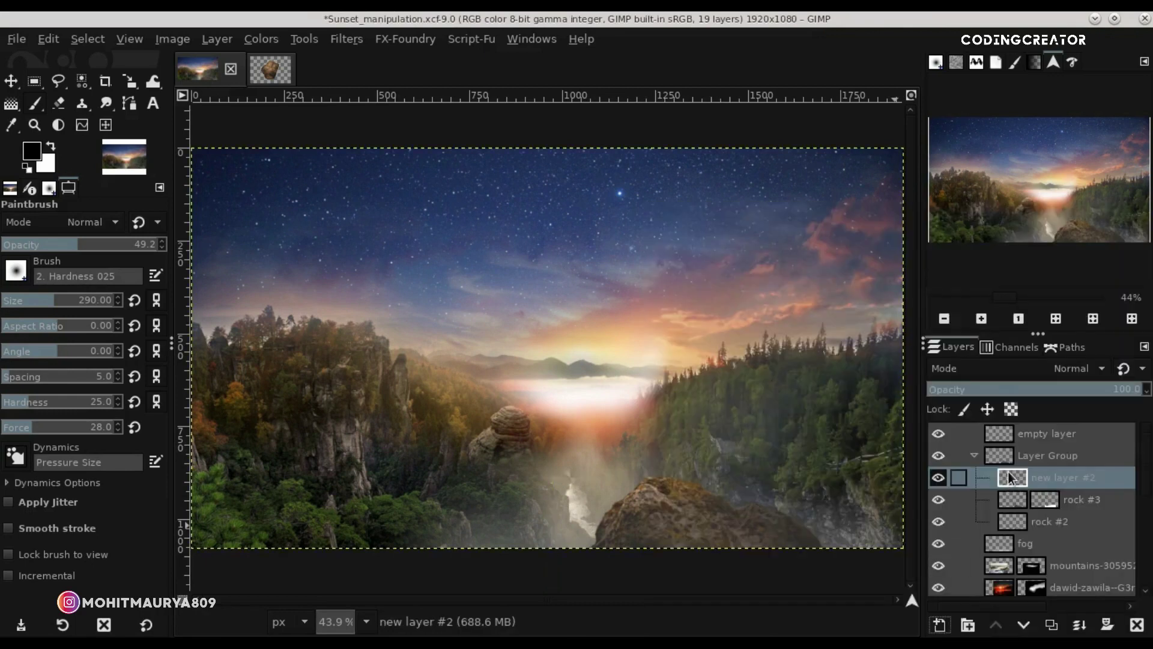
pyautogui.rightClick(1008, 470)
pyautogui.click(1067, 111)
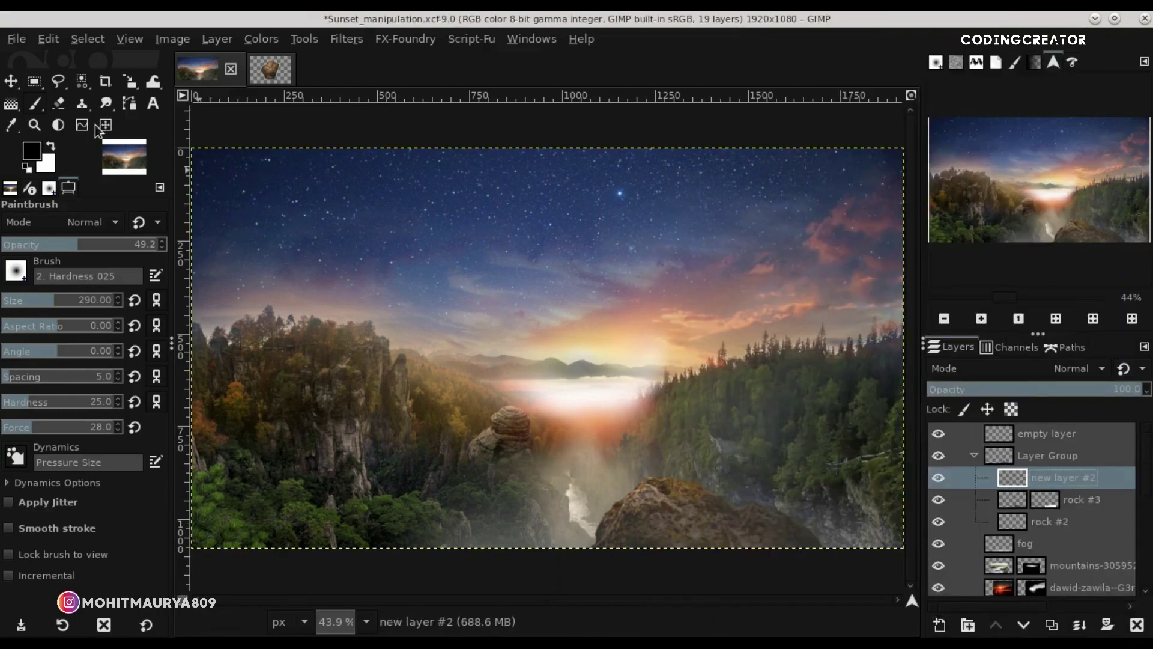
# Lower brush opacity and size, then faintly brush rock #3's mask along its top.
pyautogui.moveTo(81, 244); pyautogui.dragTo(26, 248)
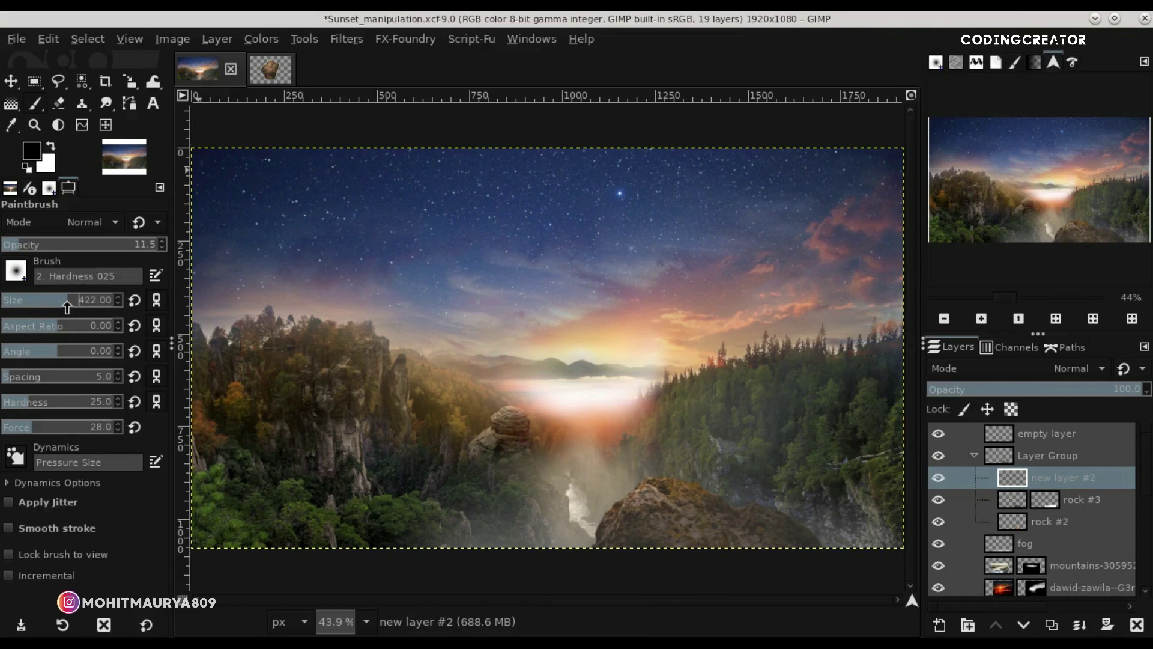
pyautogui.moveTo(76, 299); pyautogui.dragTo(56, 299)
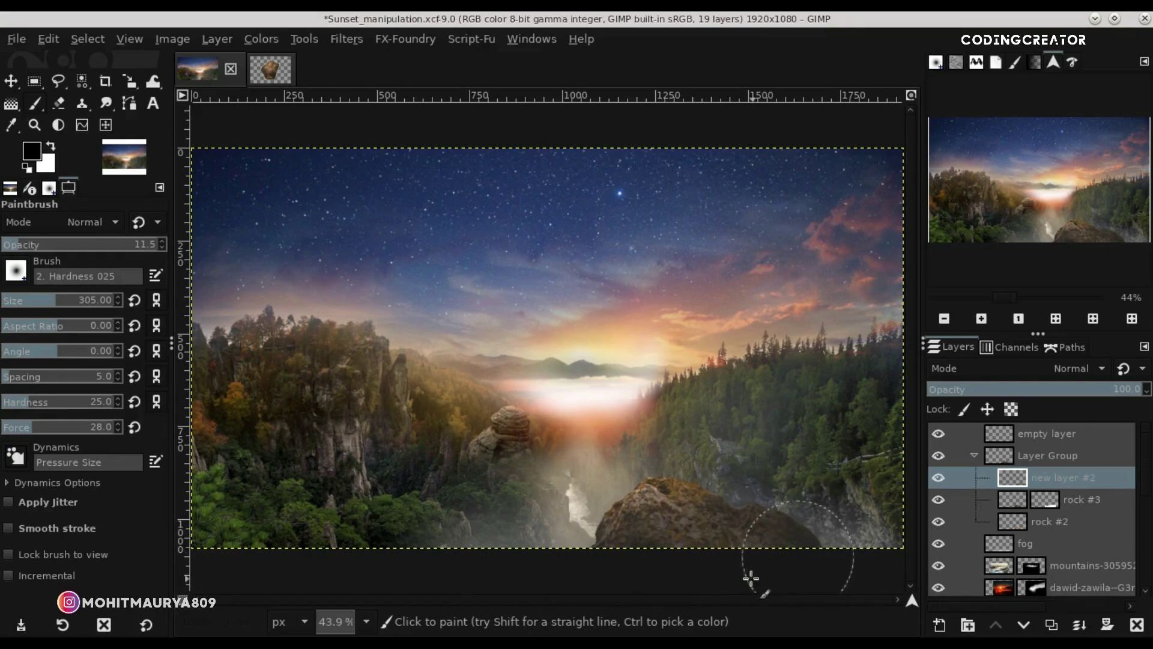
pyautogui.click(938, 478)
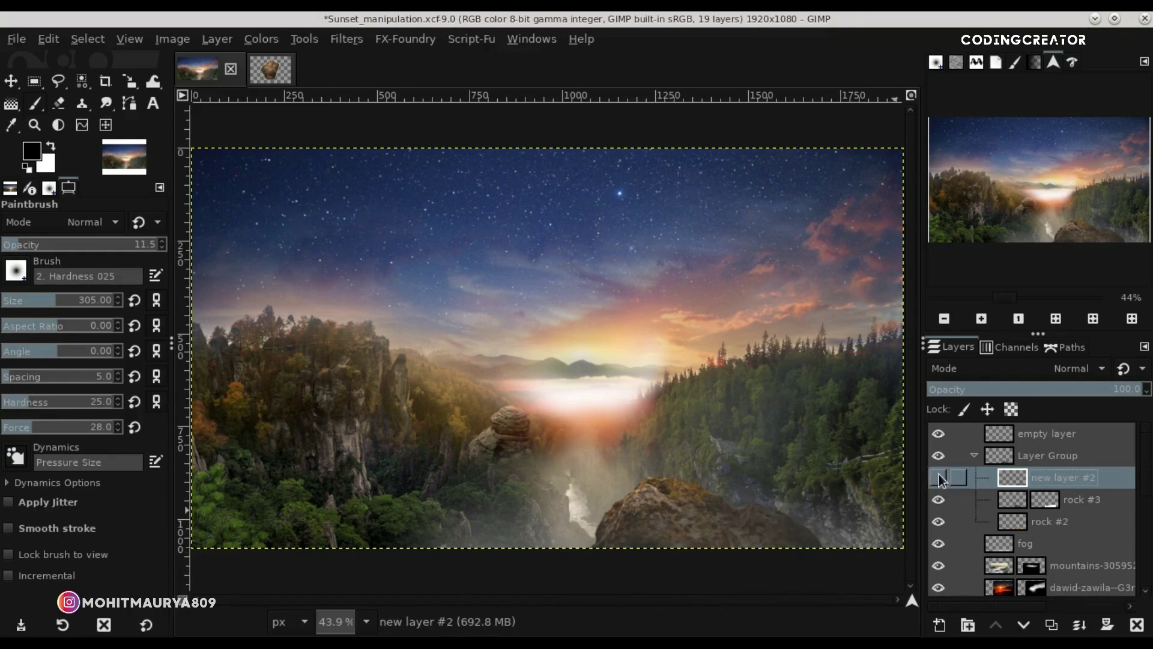
pyautogui.click(938, 477)
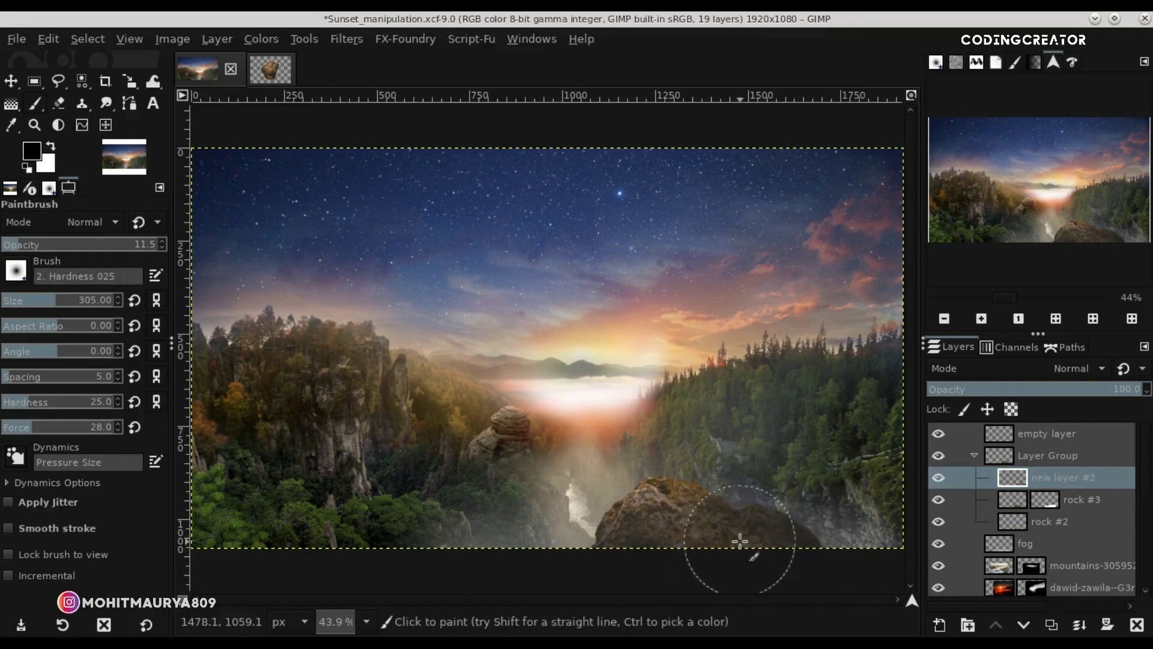
pyautogui.click(1046, 498)
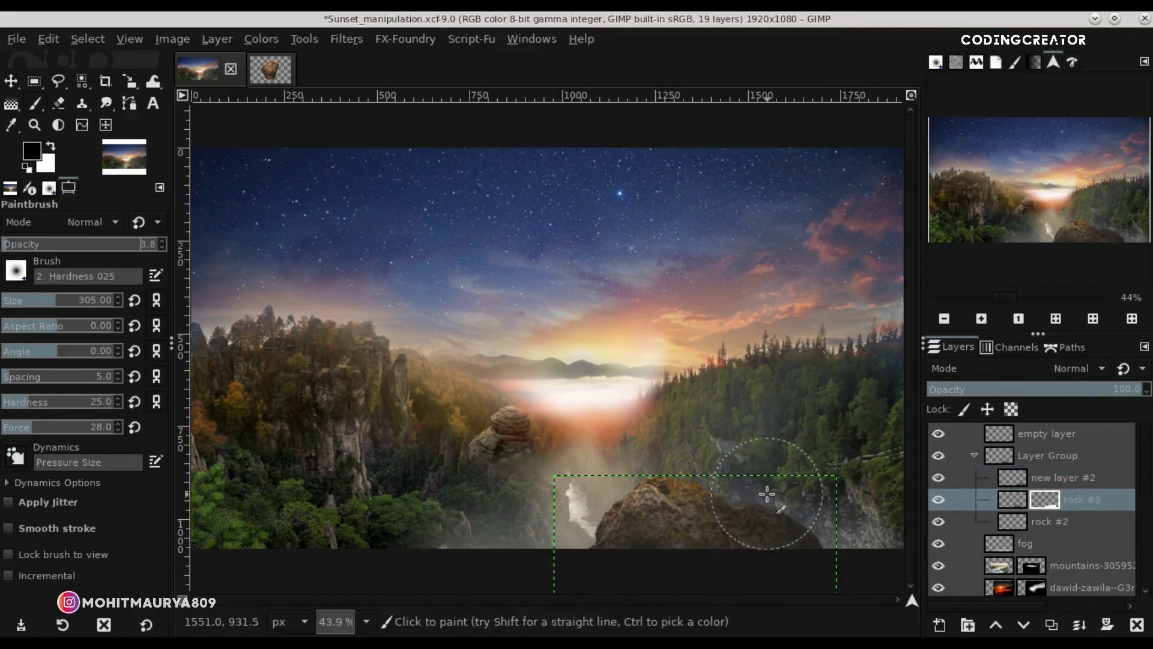
pyautogui.moveTo(582, 516); pyautogui.dragTo(780, 516)
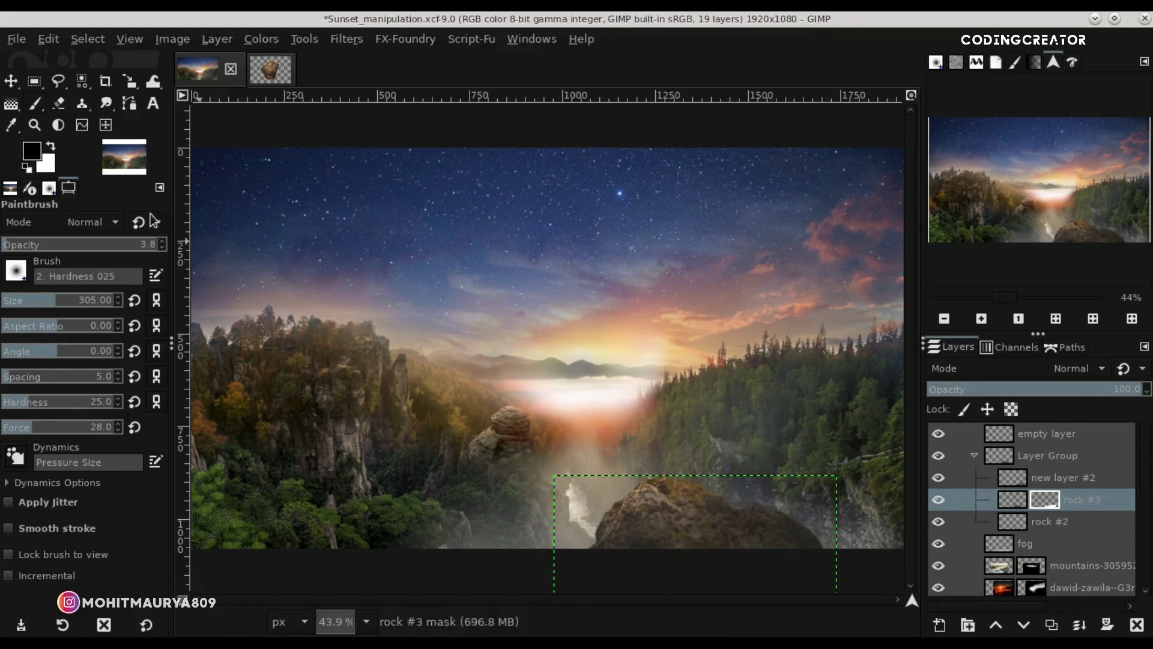
pyautogui.click(11, 82)
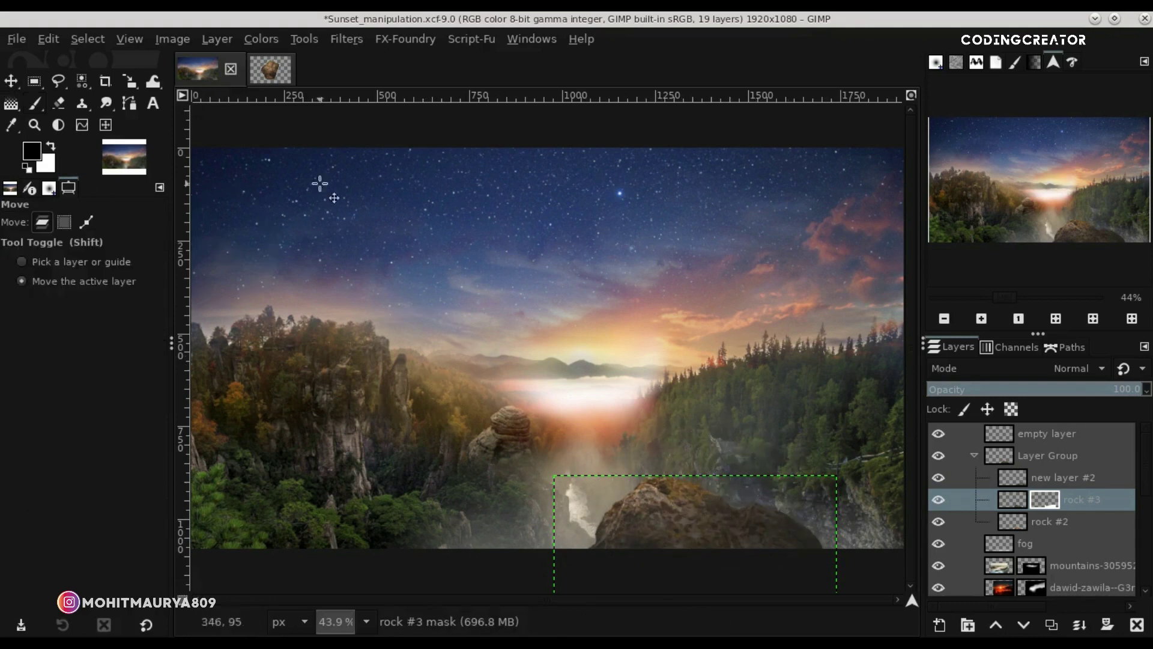
# Select rock #2's outline with Alpha to Selection, then invert the selection.
pyautogui.click(974, 455)
pyautogui.click(1075, 459)
pyautogui.click(1009, 442)
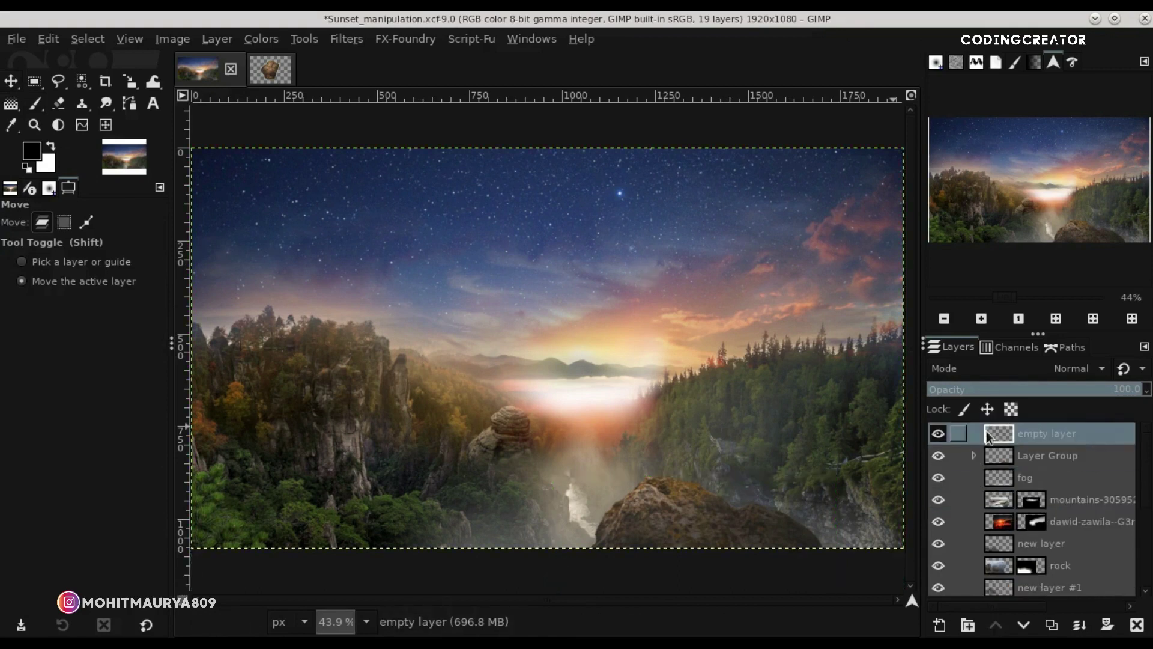
pyautogui.click(991, 457)
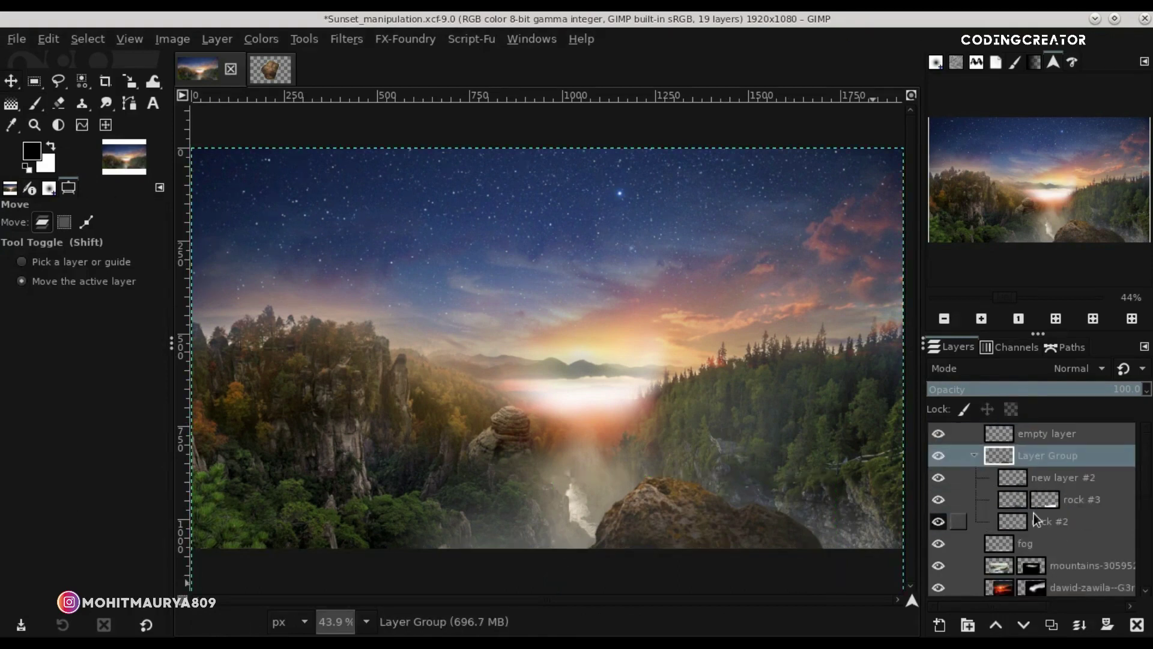
pyautogui.click(1022, 523)
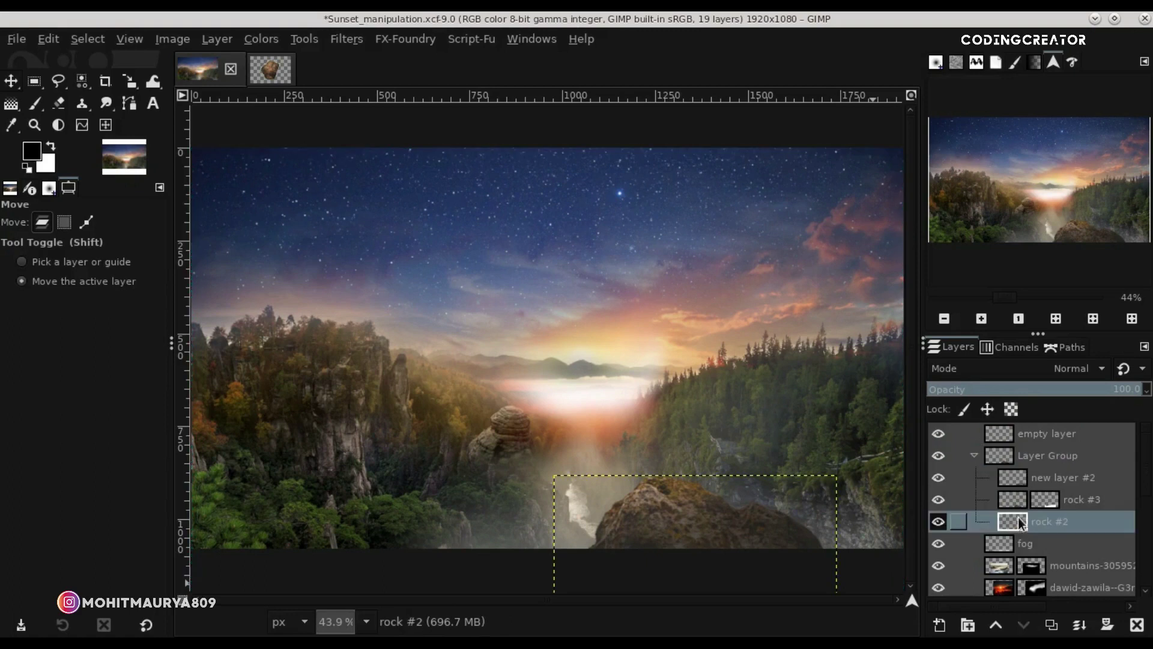
pyautogui.rightClick(1051, 525)
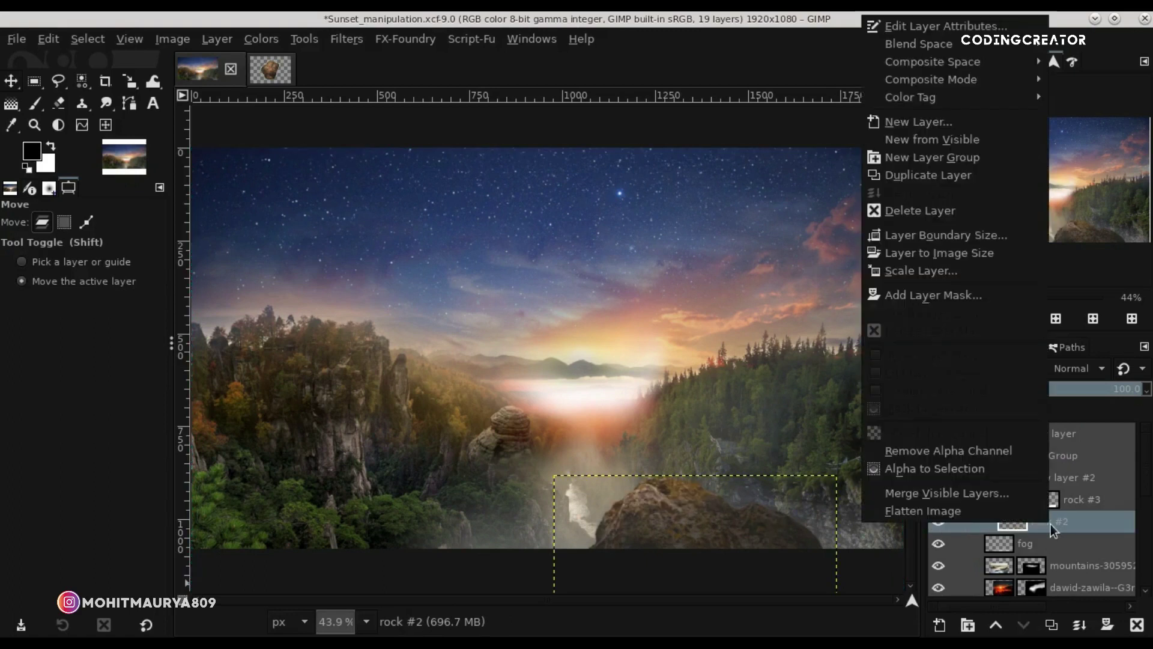
pyautogui.click(971, 473)
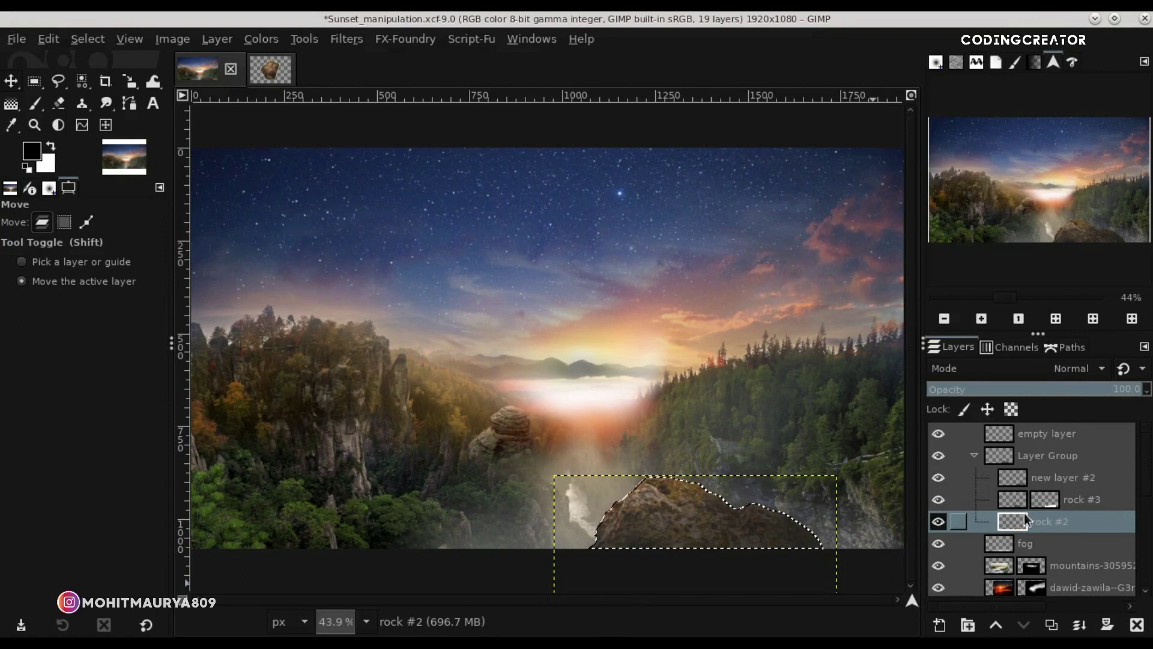
pyautogui.click(87, 39)
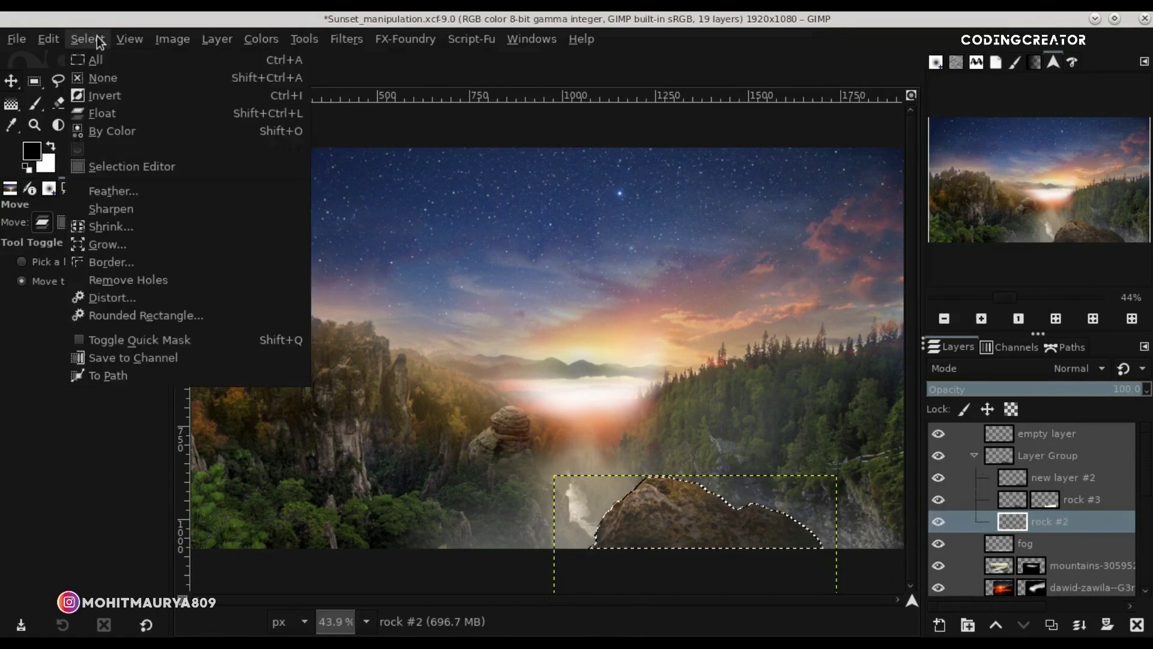
pyautogui.click(123, 96)
# Apply a yellow legacy Drop Shadow around the rock, then clear the selection.
pyautogui.click(347, 39)
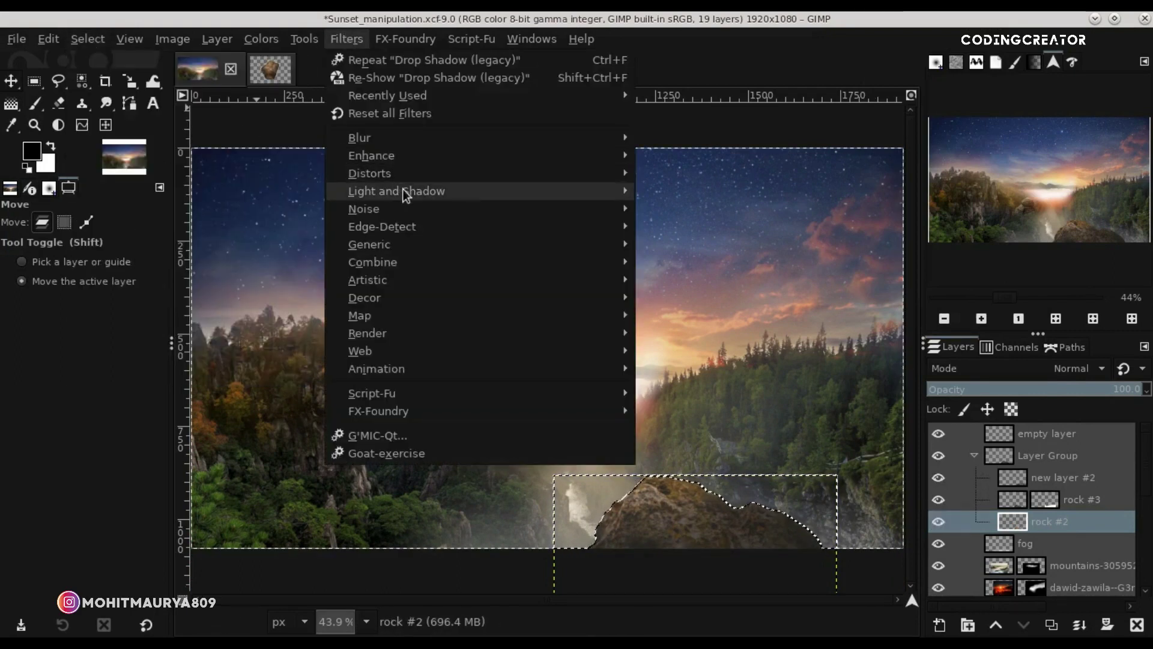
pyautogui.moveTo(396, 191)
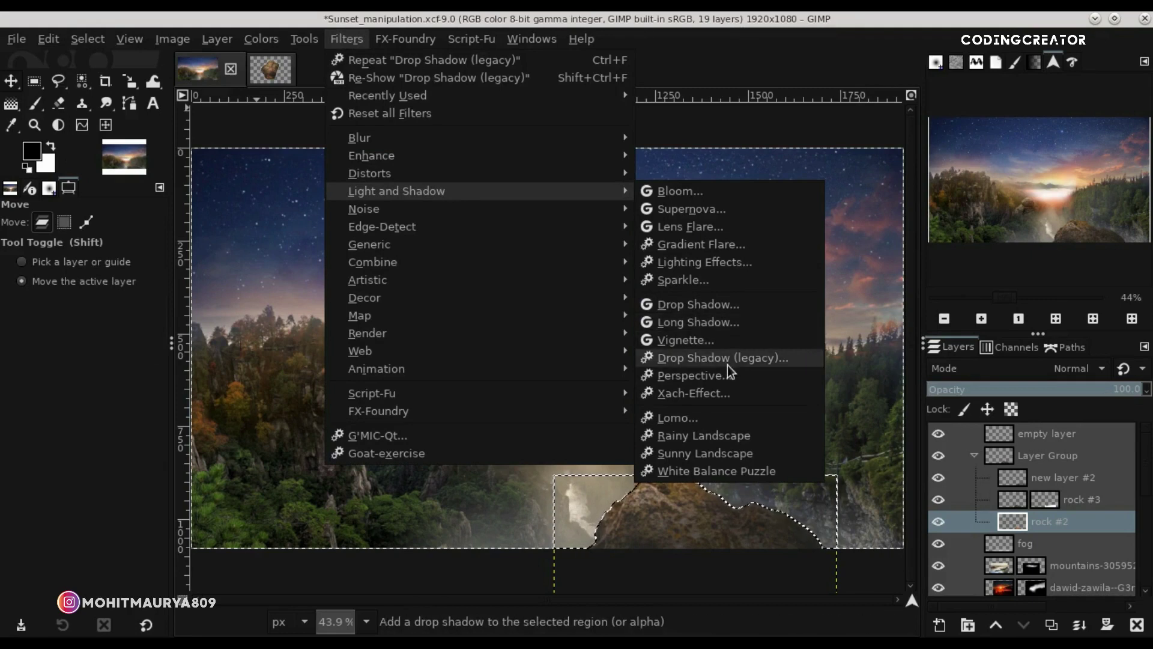
pyautogui.click(727, 360)
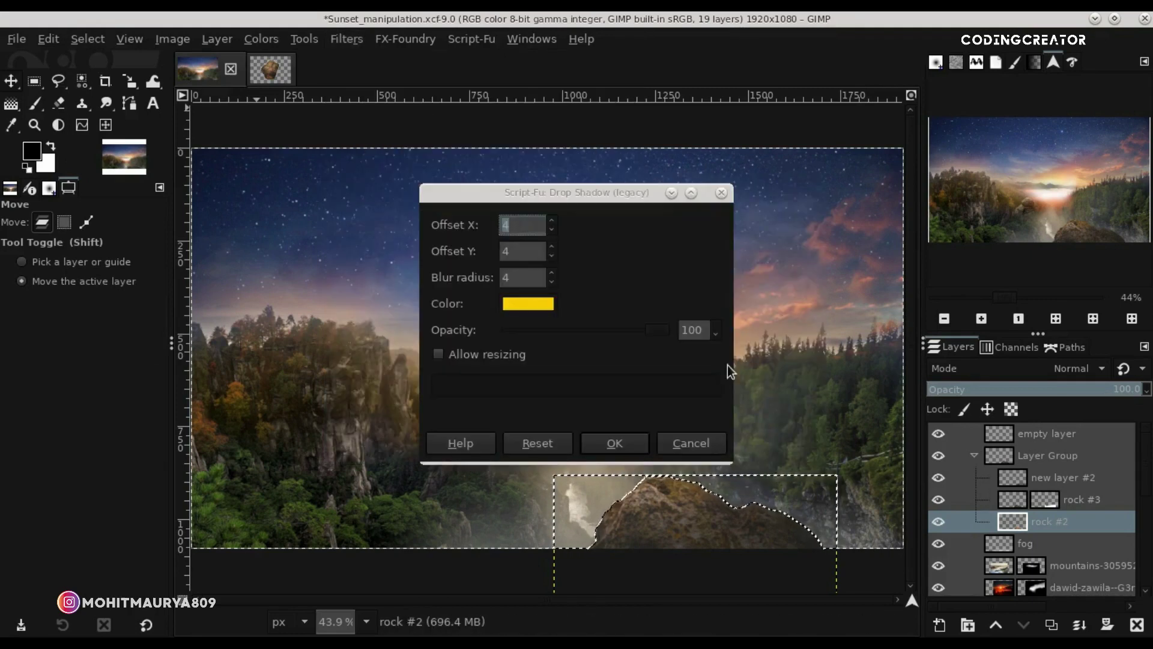
pyautogui.click(515, 276)
pyautogui.click(503, 224)
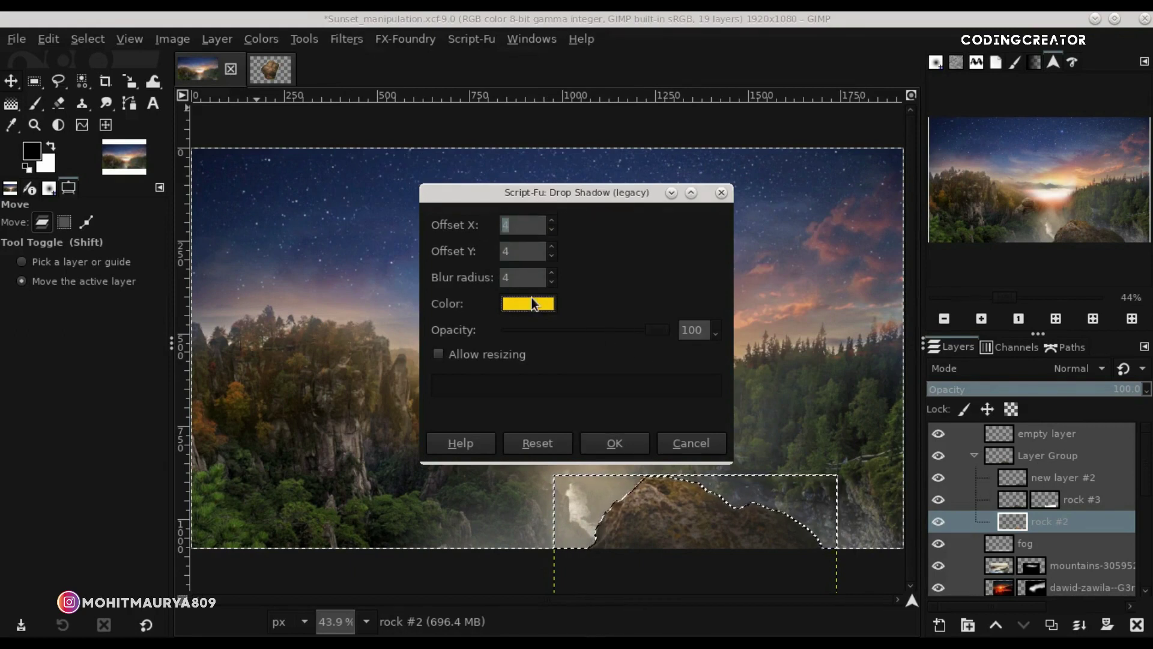
pyautogui.click(531, 303)
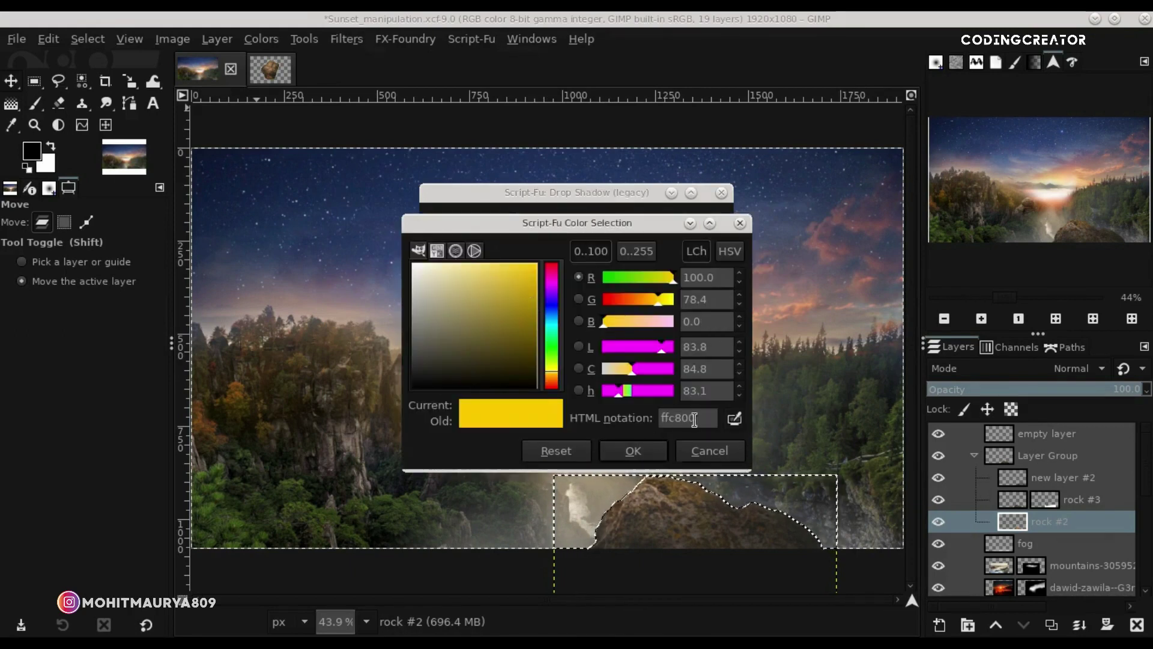
pyautogui.click(628, 451)
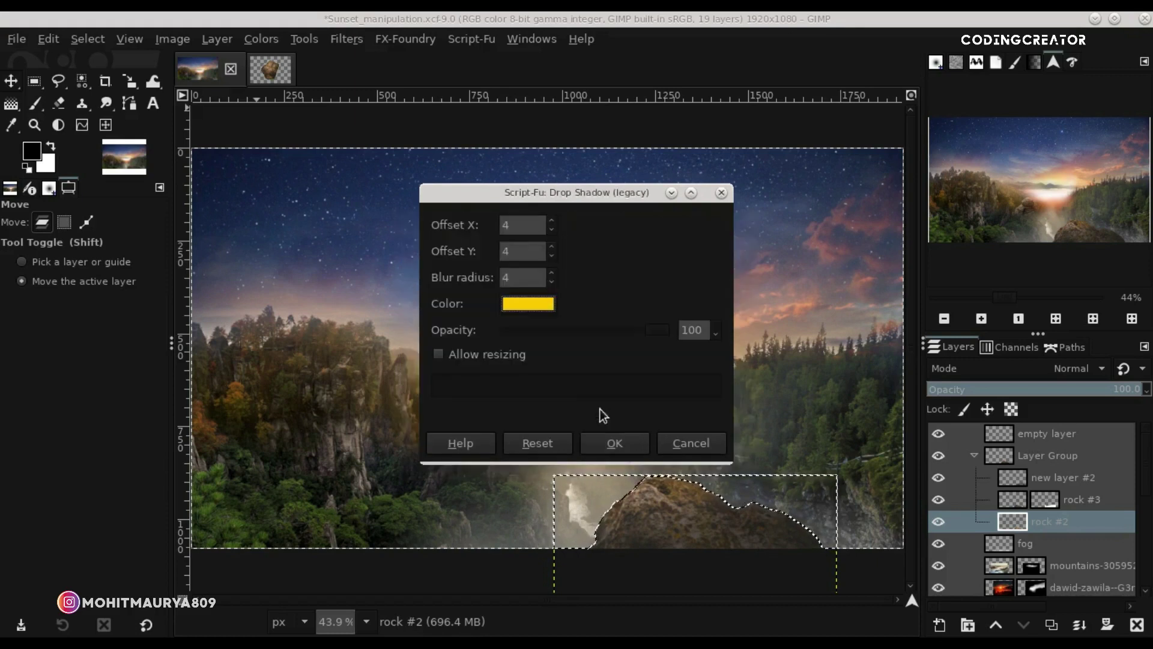
pyautogui.click(612, 443)
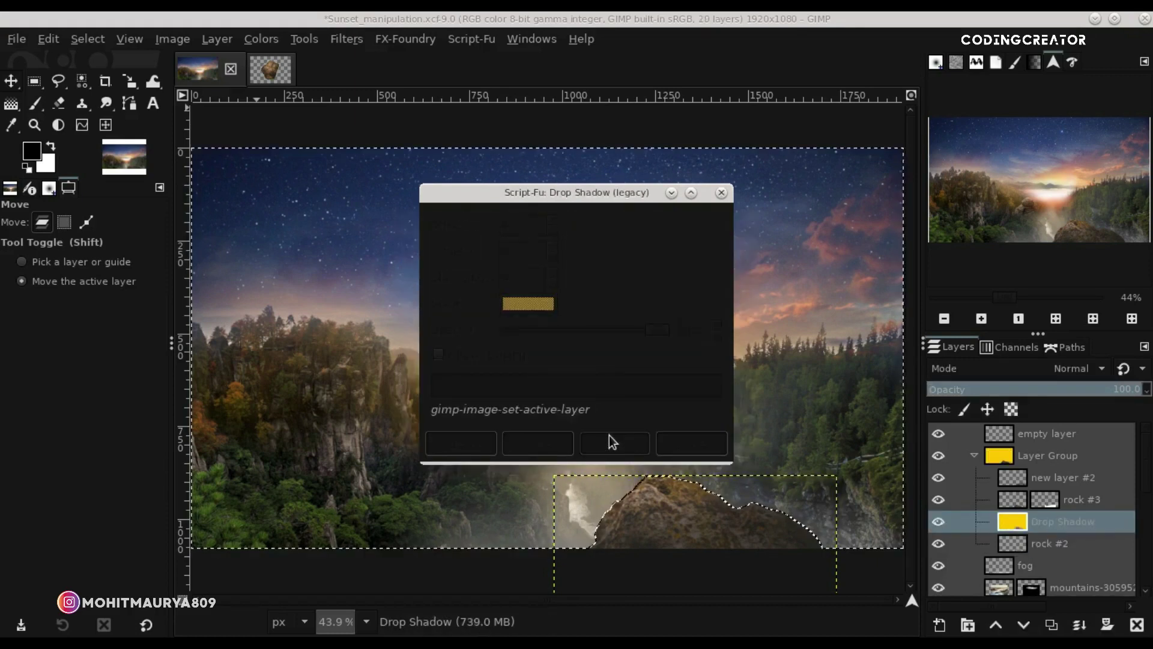
pyautogui.click(84, 39)
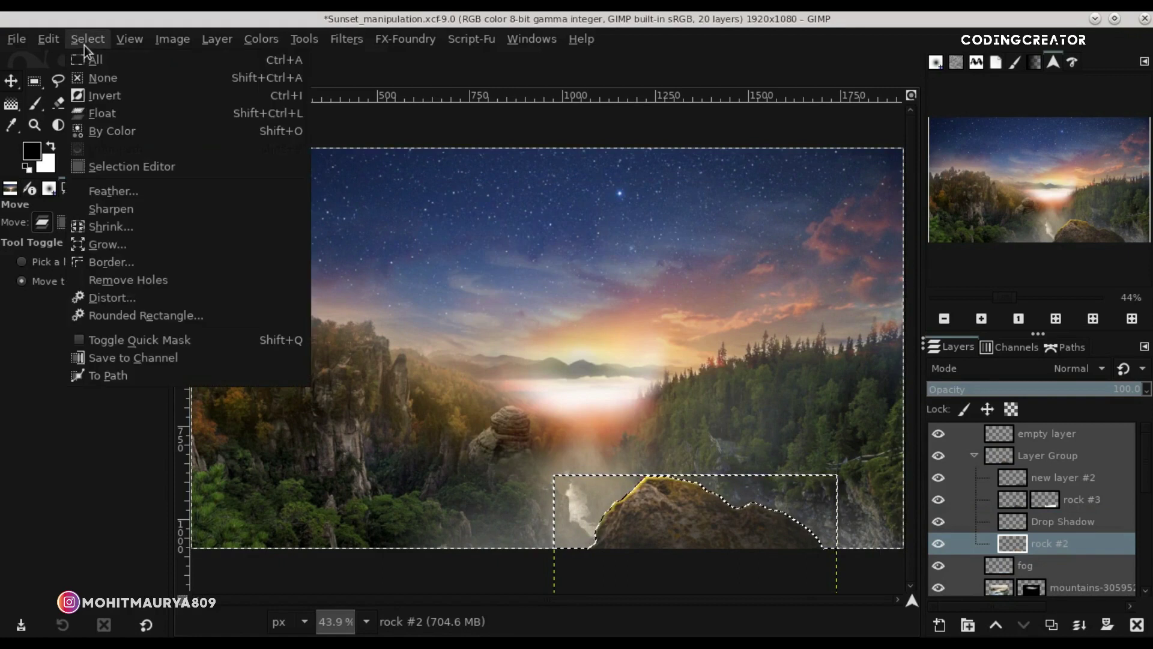
pyautogui.click(101, 80)
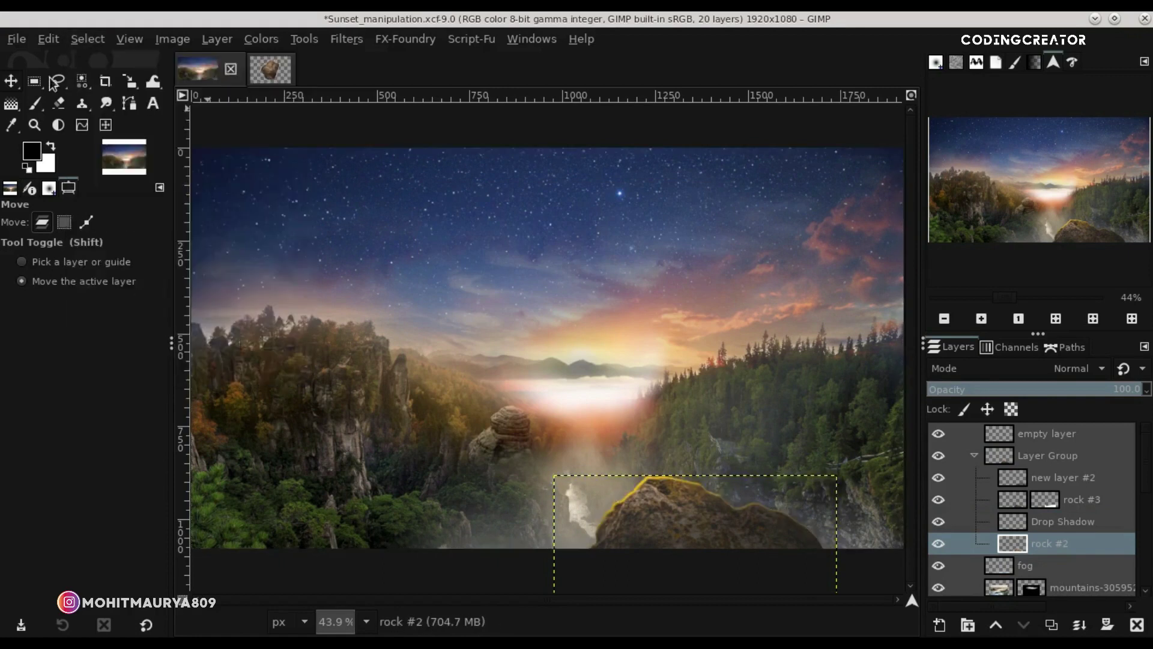
# Move the Drop Shadow layer to the top of Layer Group and try Overlay blending.
pyautogui.click(953, 523)
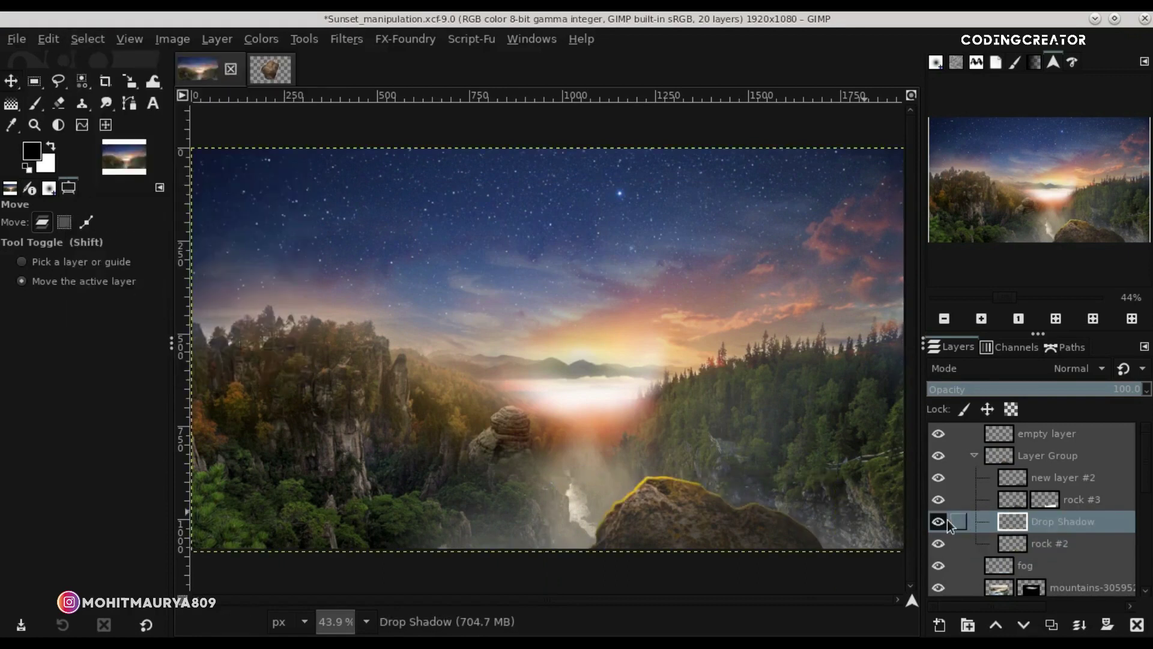
pyautogui.moveTo(1025, 525); pyautogui.dragTo(1020, 472)
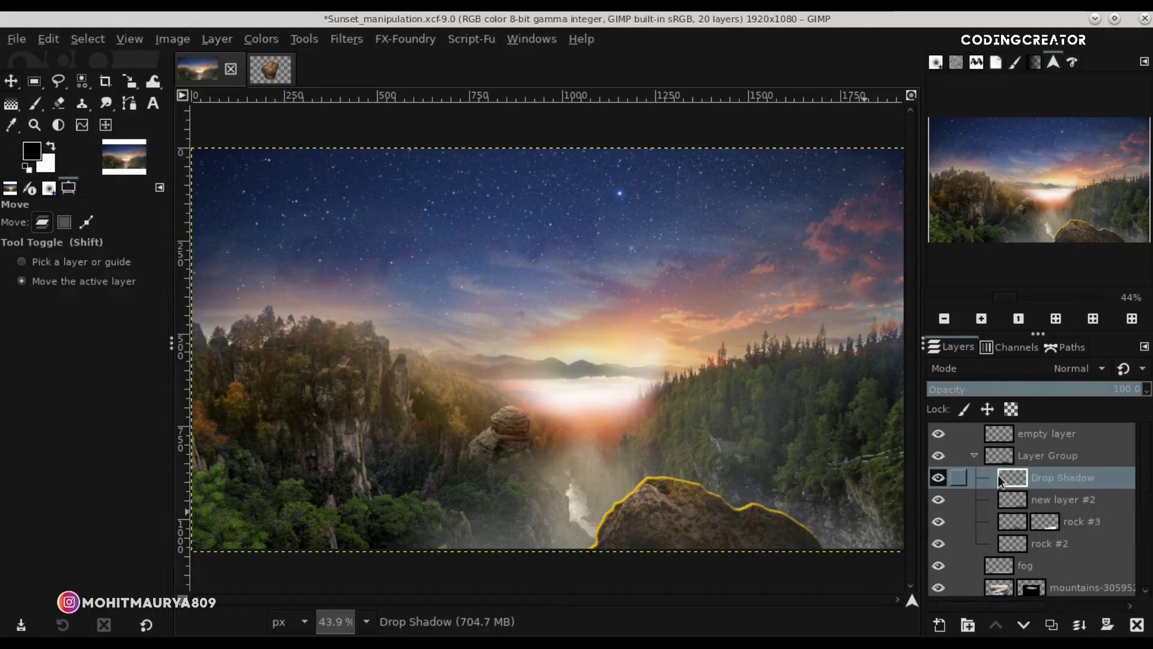
pyautogui.click(1024, 369)
pyautogui.scroll(-2, 1019, 548)
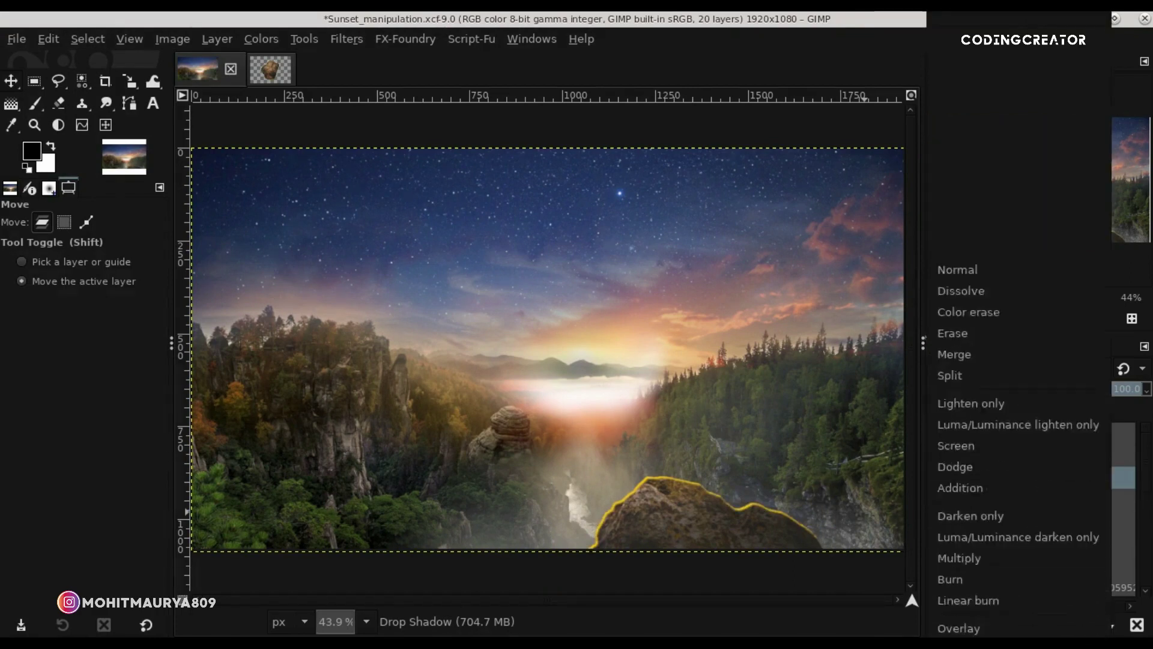
pyautogui.scroll(-4, 1009, 510)
pyautogui.click(1000, 352)
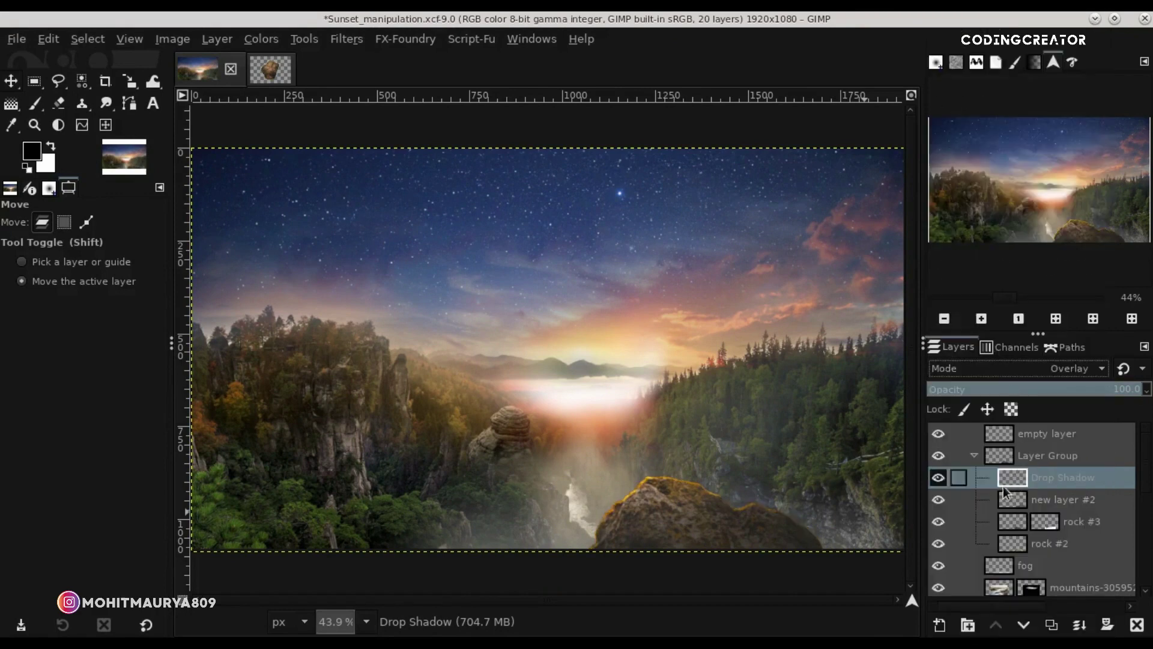
# Switch the Drop Shadow layer to Soft light mode and bring the foreground rock into view.
pyautogui.click(1022, 369)
pyautogui.click(1008, 390)
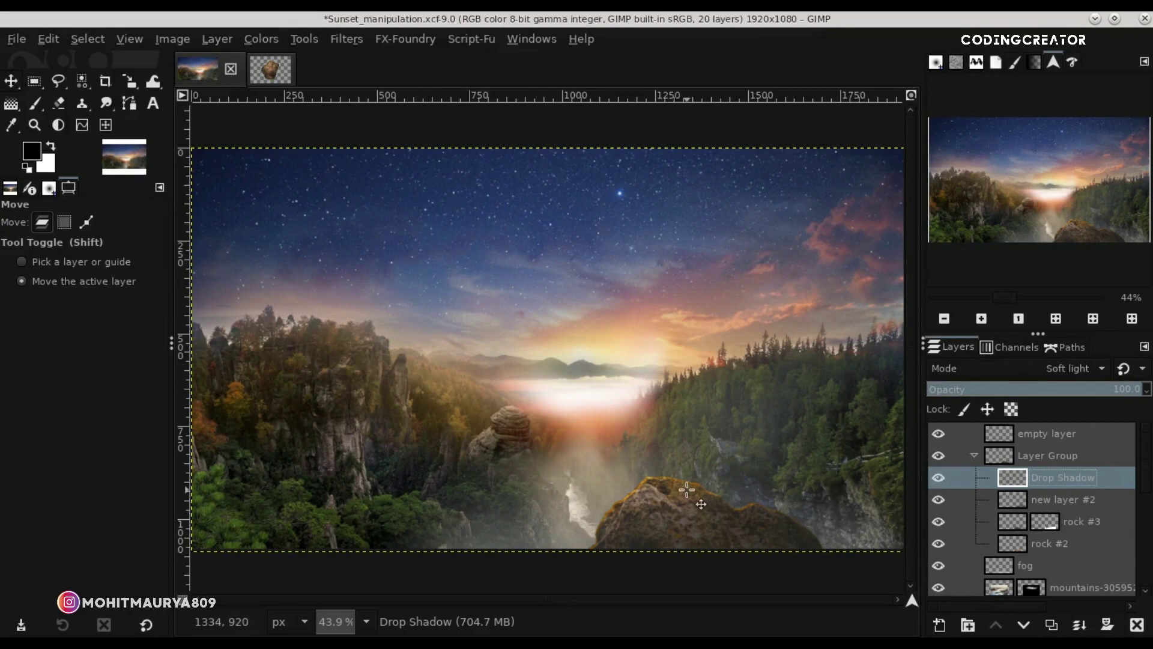
pyautogui.keyDown('ctrl'); pyautogui.scroll(2, 686, 489); pyautogui.keyUp('ctrl')
pyautogui.keyDown('ctrl'); pyautogui.scroll(1, 686, 489); pyautogui.keyUp('ctrl')
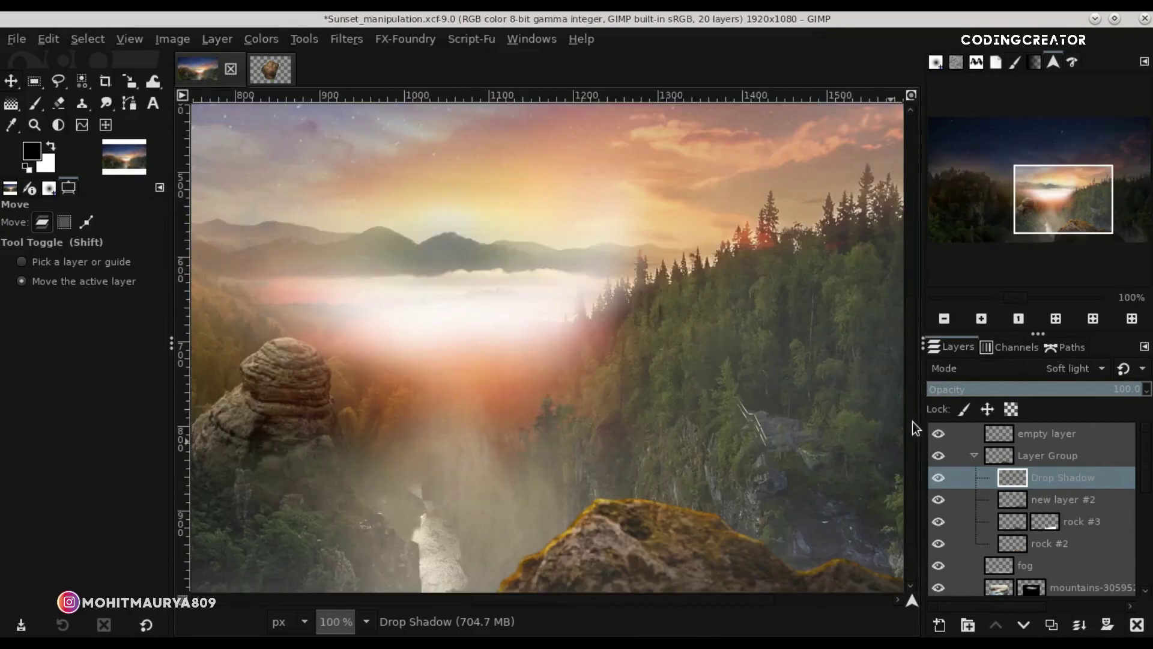
pyautogui.scroll(-2, 908, 475)
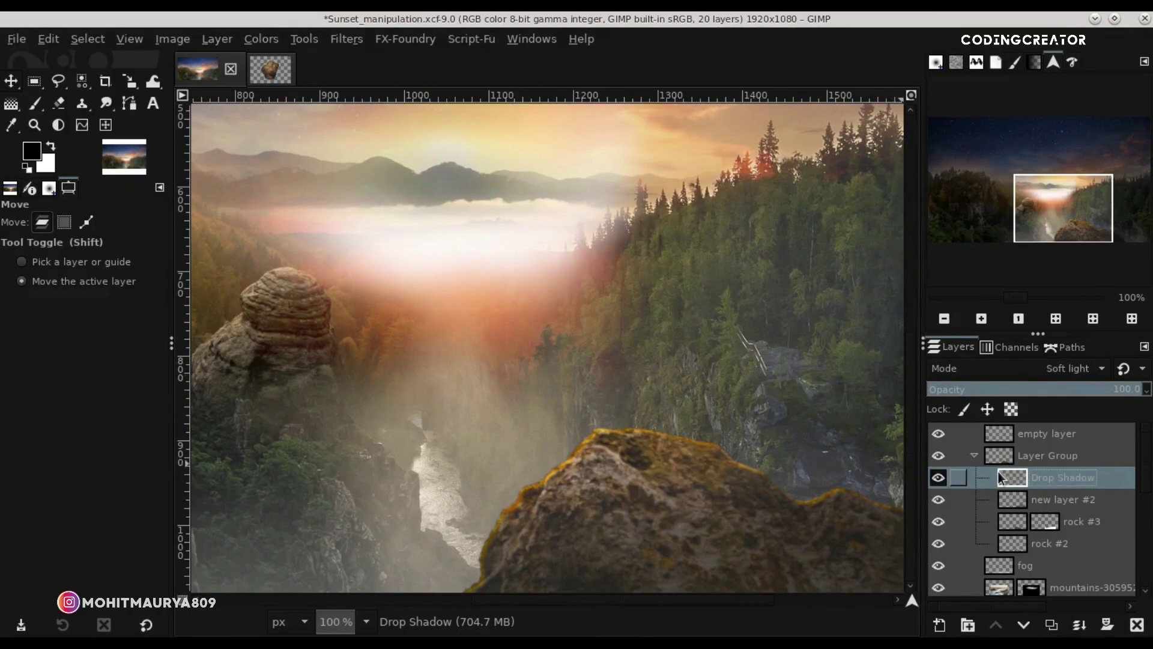
pyautogui.rightClick(1059, 484)
pyautogui.moveTo(937, 75)
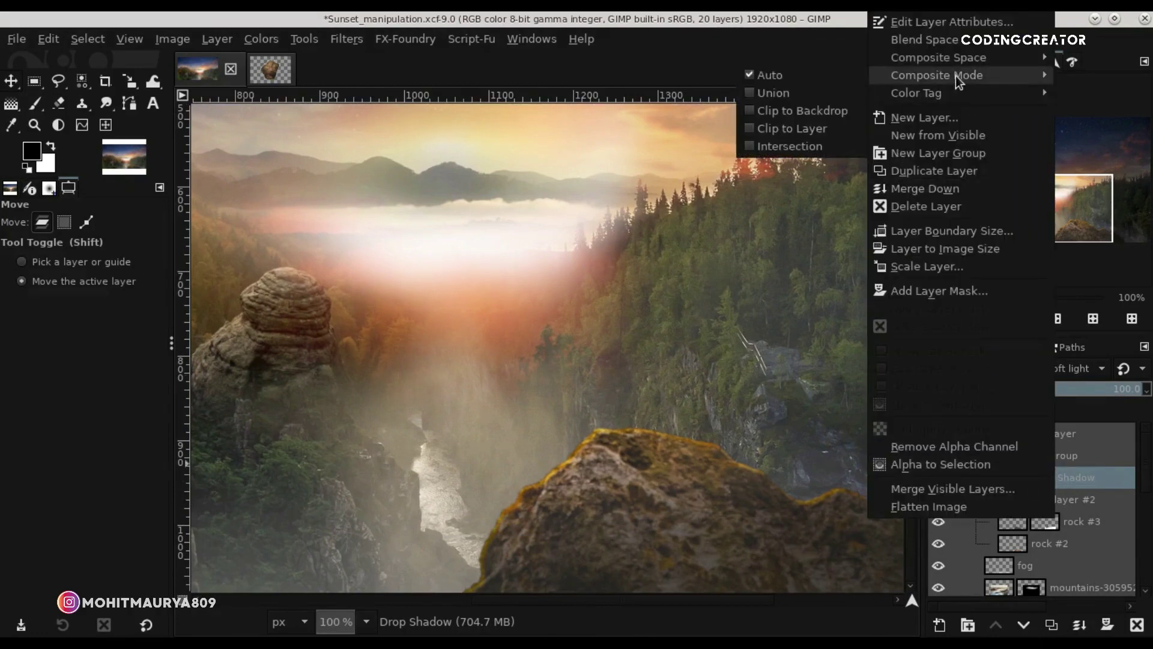
pyautogui.click(850, 114)
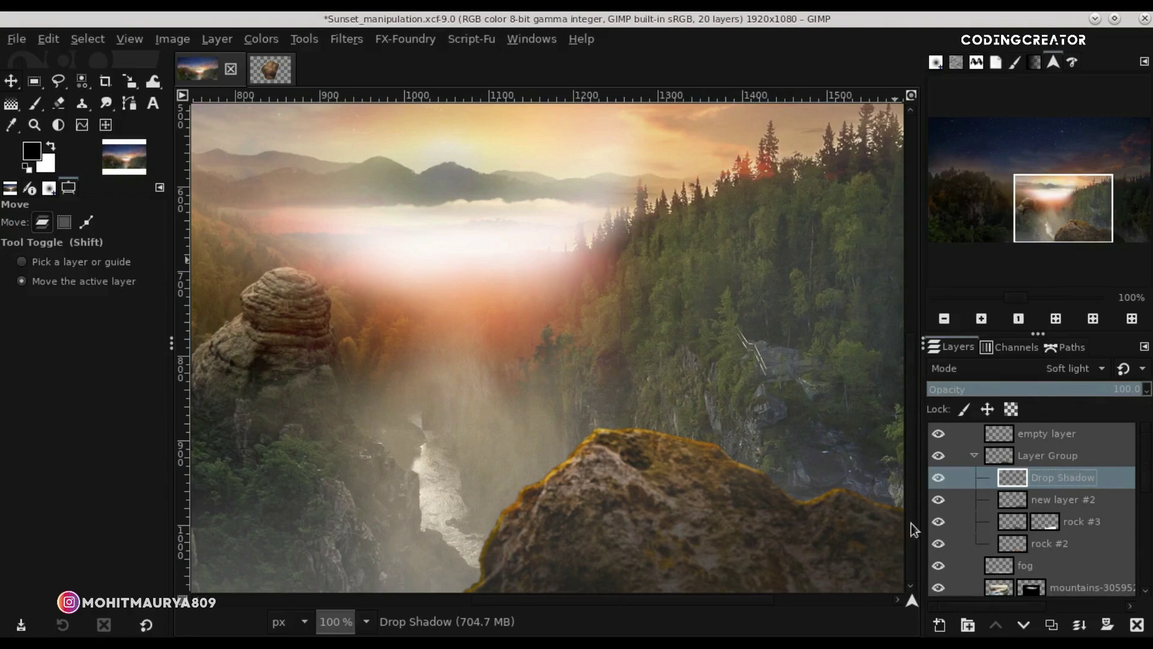
pyautogui.moveTo(907, 606); pyautogui.dragTo(916, 609)
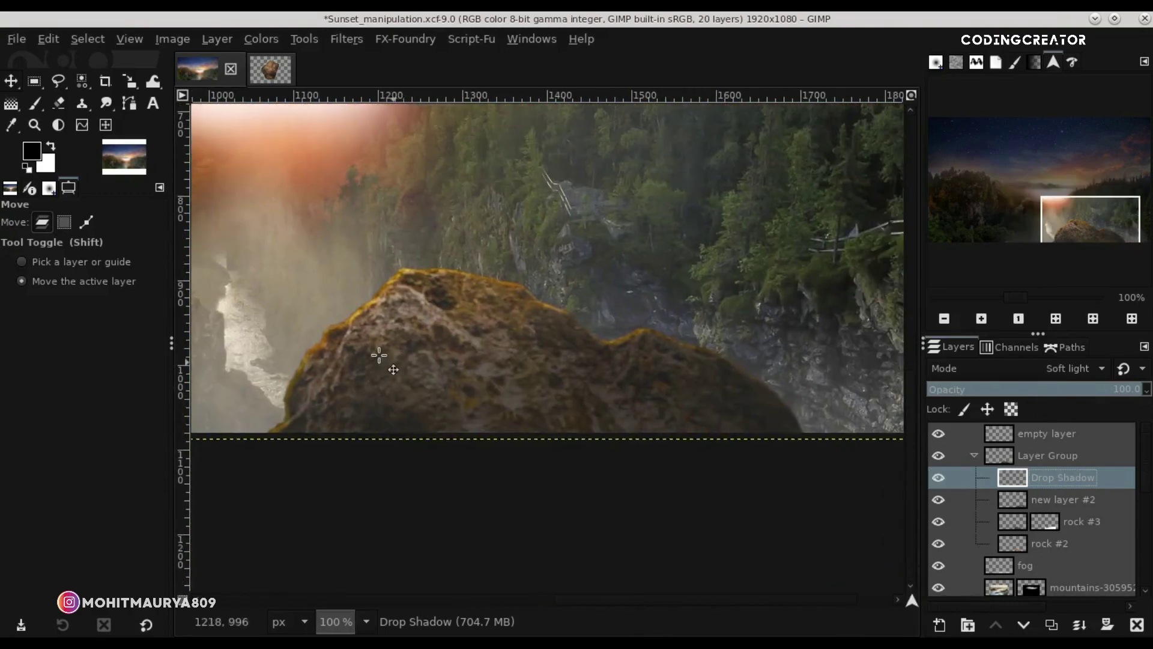
pyautogui.moveTo(105, 102)
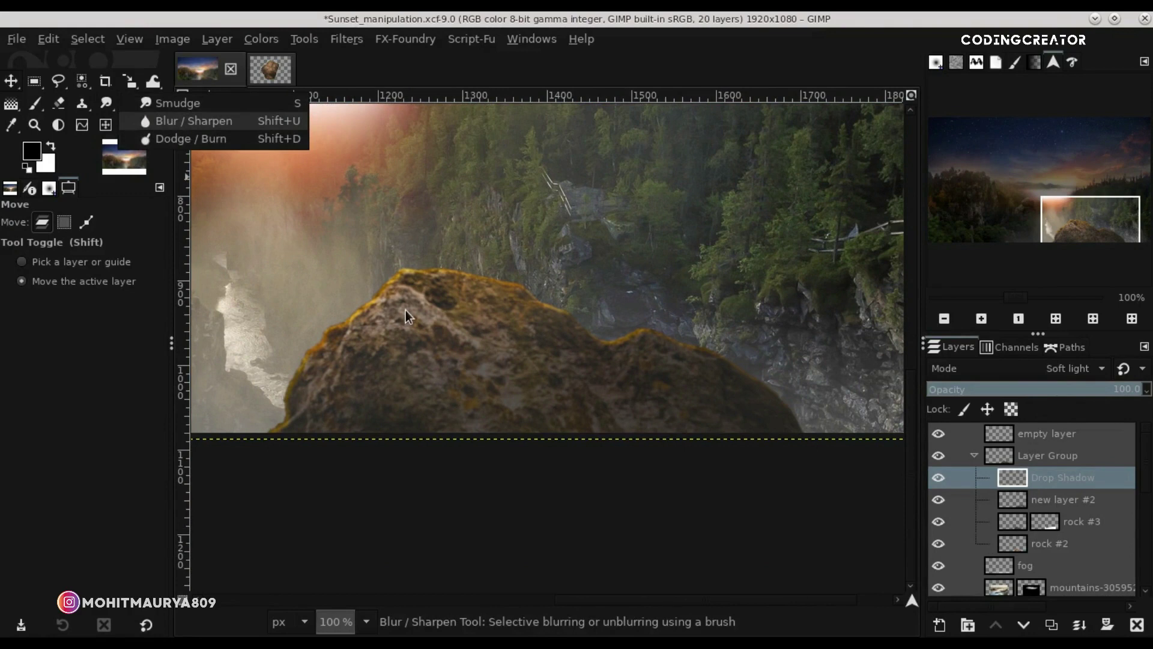
# Duplicate Drop Shadow, hide the copy, and blur the glow along the rock's right edge.
pyautogui.click(193, 120)
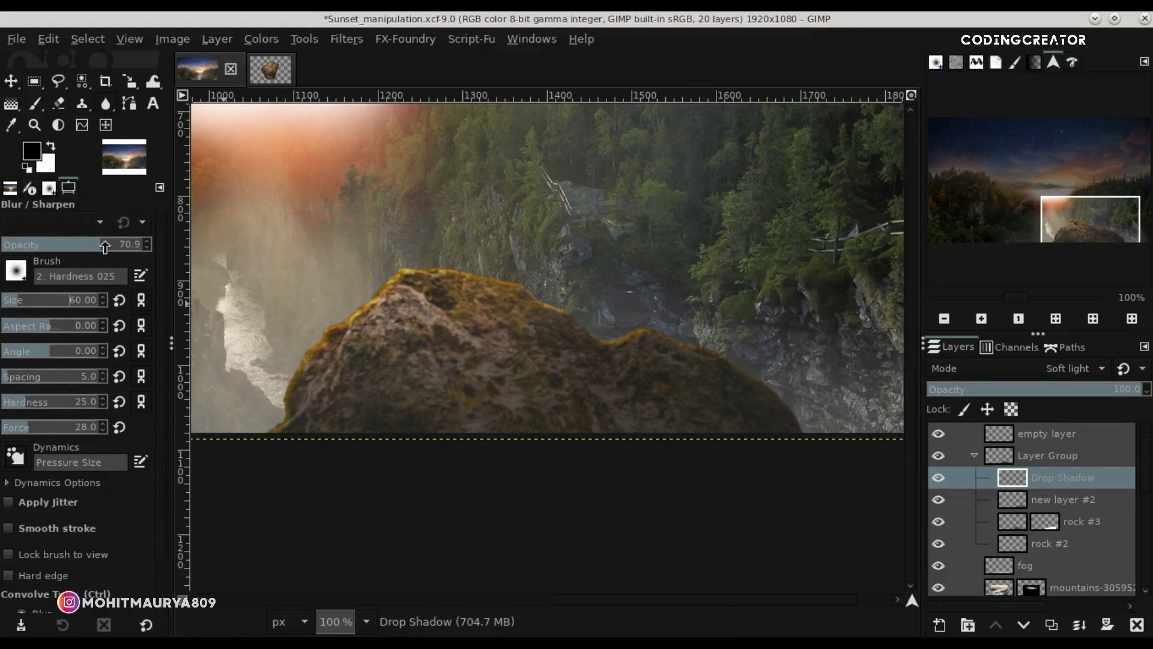
pyautogui.moveTo(36, 252); pyautogui.dragTo(31, 252)
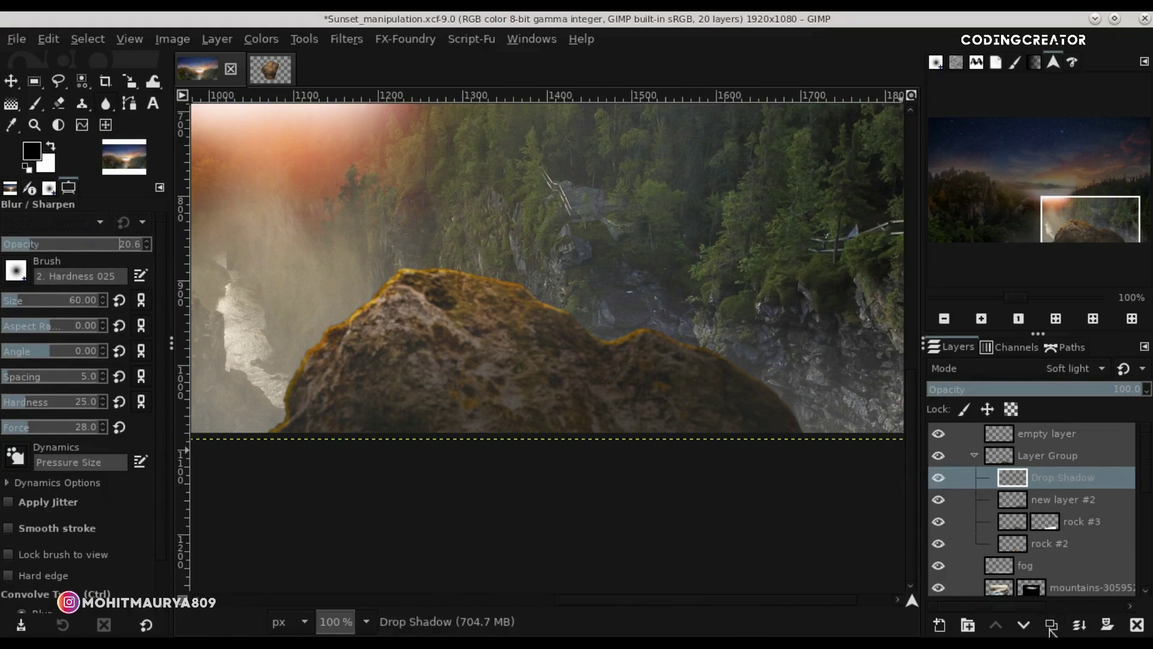
pyautogui.hotkey('shift', 'ctrl', 'd')
pyautogui.click(939, 478)
pyautogui.click(1050, 499)
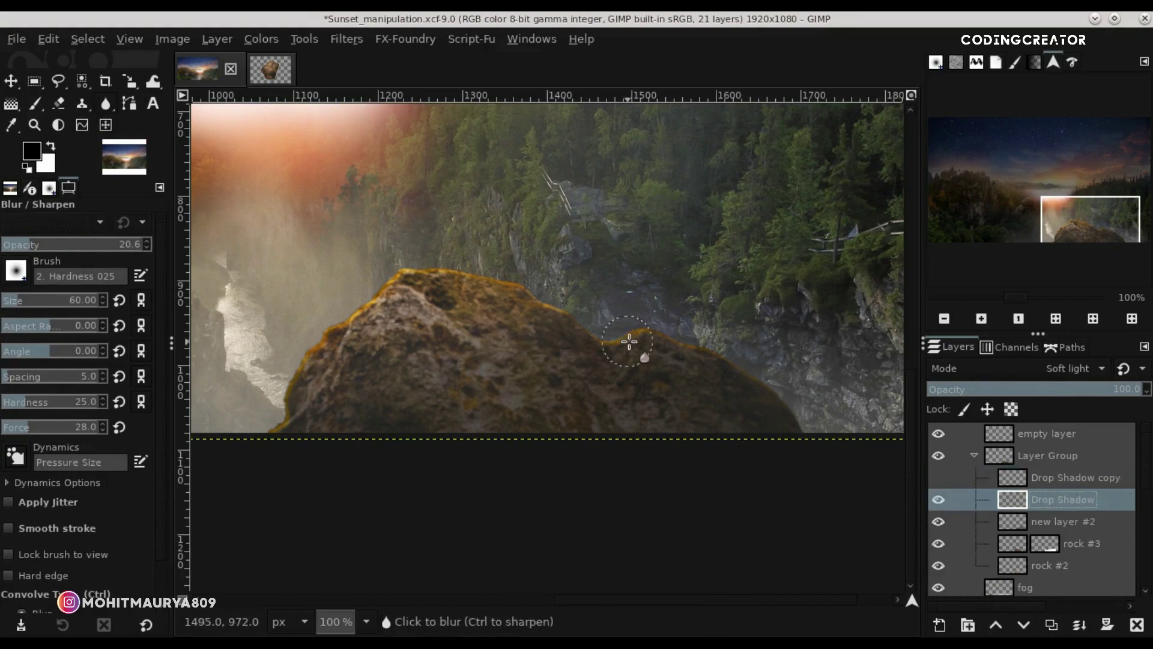
pyautogui.moveTo(767, 404)
pyautogui.mouseDown()
pyautogui.moveTo(653, 352)
pyautogui.moveTo(570, 336)
pyautogui.mouseUp()
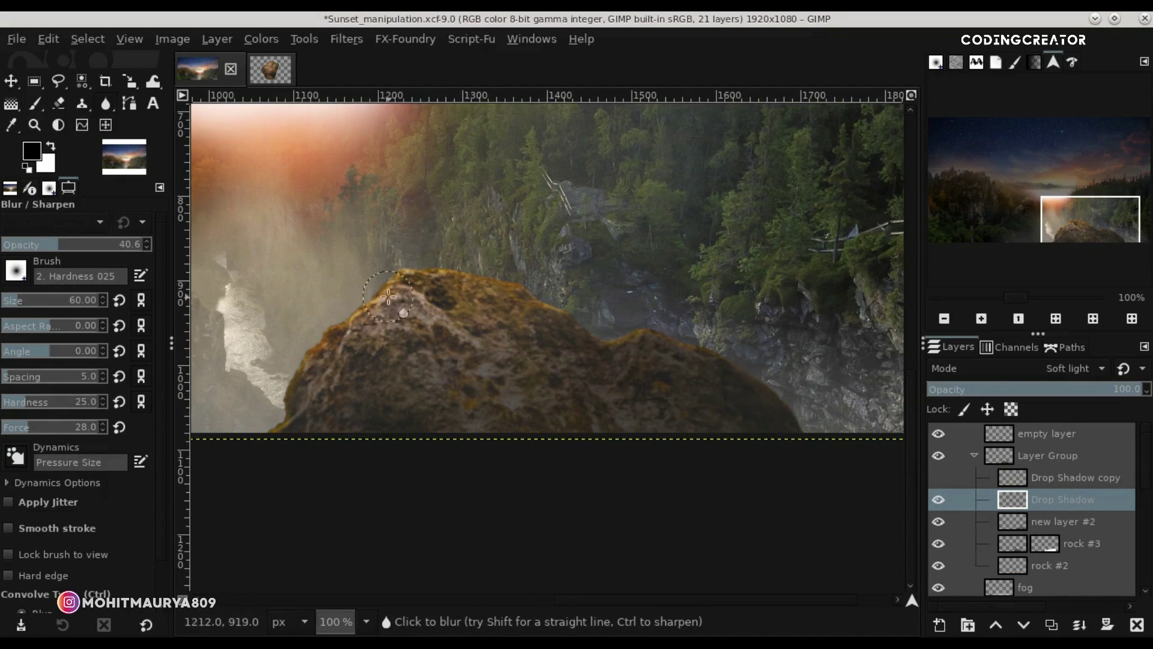
# Blur the glow along the rock's left and top edges at 65.5 opacity; set eraser opacity near 19.
pyautogui.moveTo(75, 244); pyautogui.dragTo(93, 243)
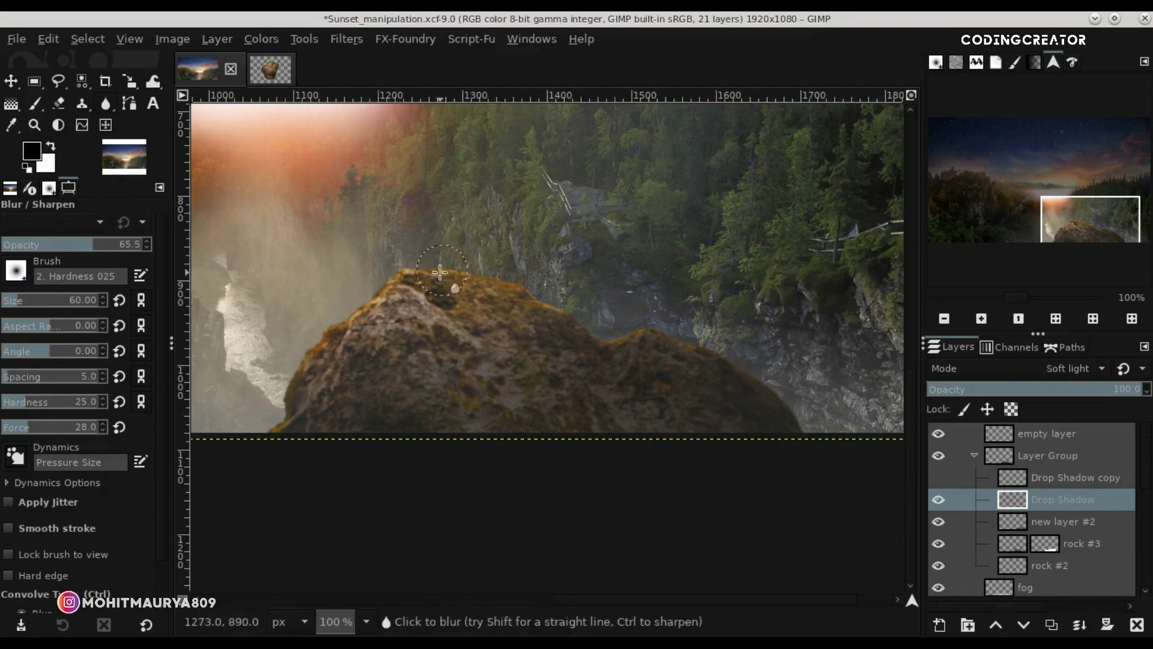
pyautogui.moveTo(400, 286); pyautogui.dragTo(272, 437)
pyautogui.moveTo(301, 388); pyautogui.dragTo(538, 310)
pyautogui.click(58, 103)
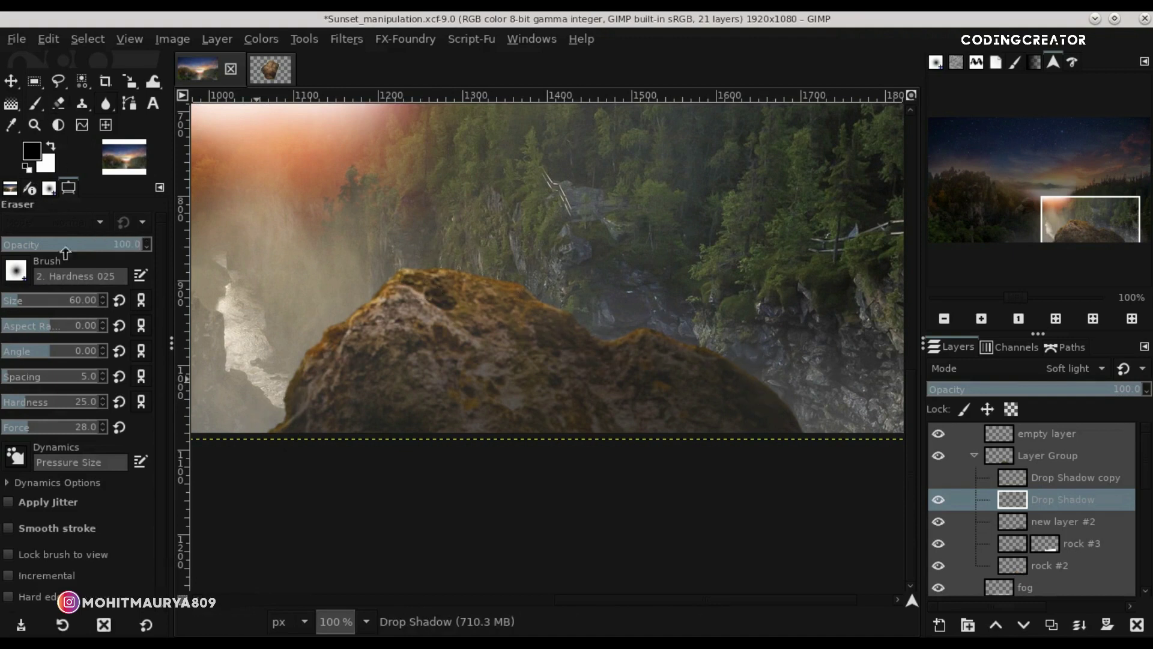
pyautogui.moveTo(54, 245); pyautogui.dragTo(30, 245)
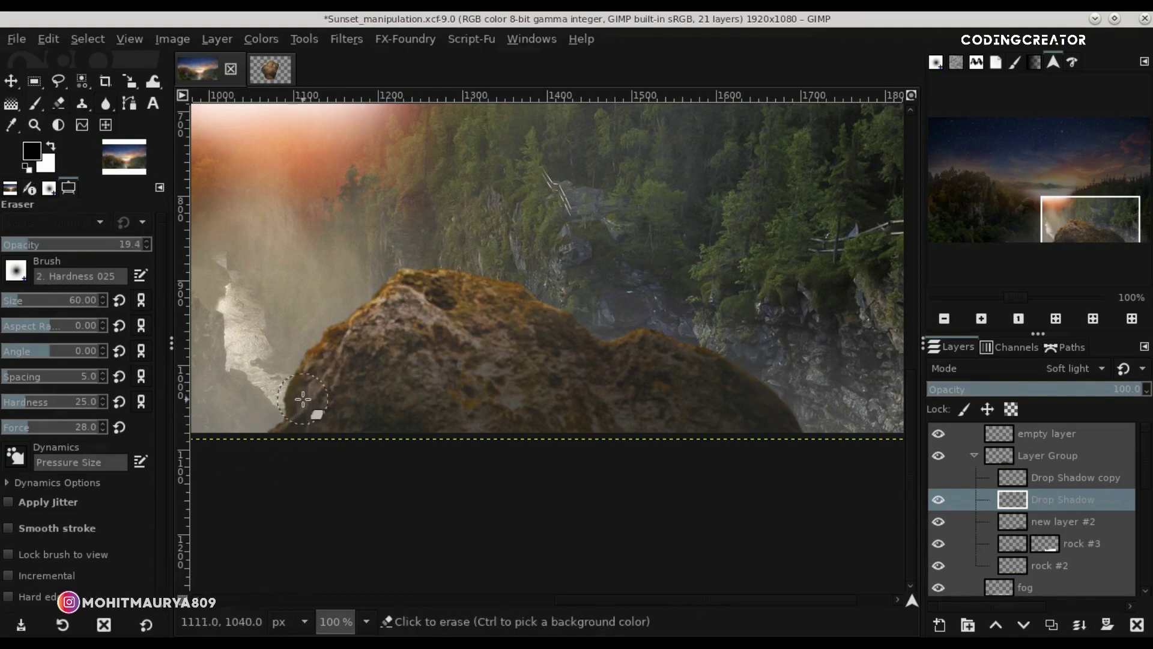
pyautogui.click(108, 105)
# Show the Drop Shadow copy at about 17.8 opacity and toggle Drop Shadow to compare.
pyautogui.click(939, 477)
pyautogui.click(1075, 478)
pyautogui.click(974, 391)
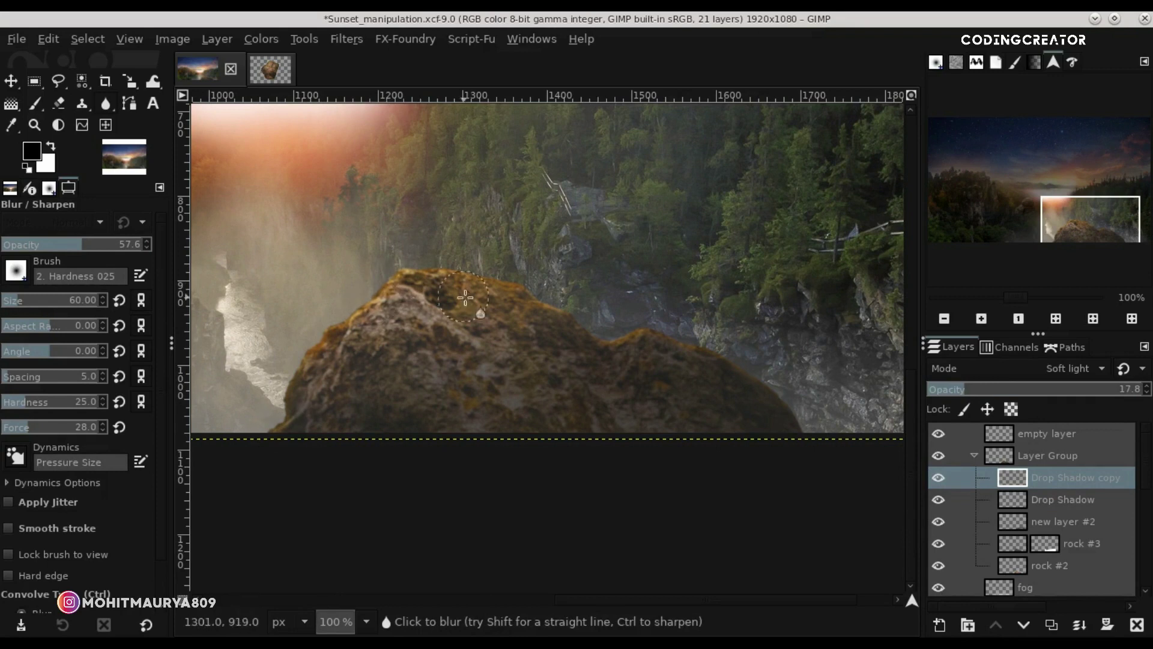
pyautogui.click(938, 497)
pyautogui.click(938, 499)
pyautogui.press('m')
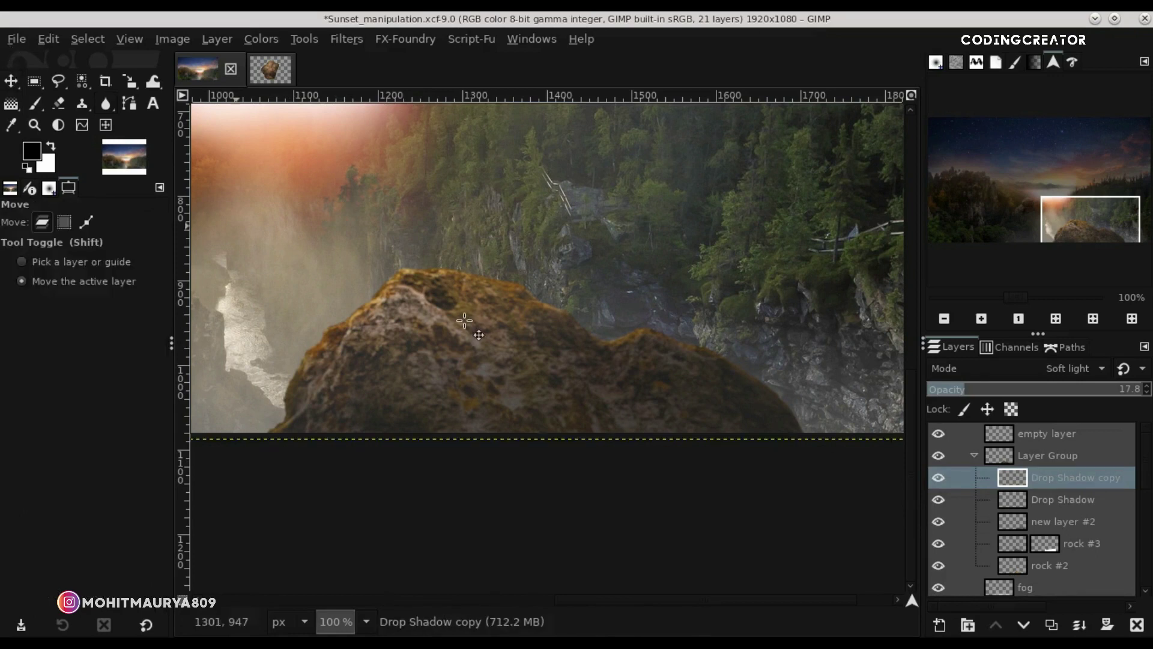
# Add Bear PNG.png as a new top layer using Open as Layers.
pyautogui.click(954, 326)
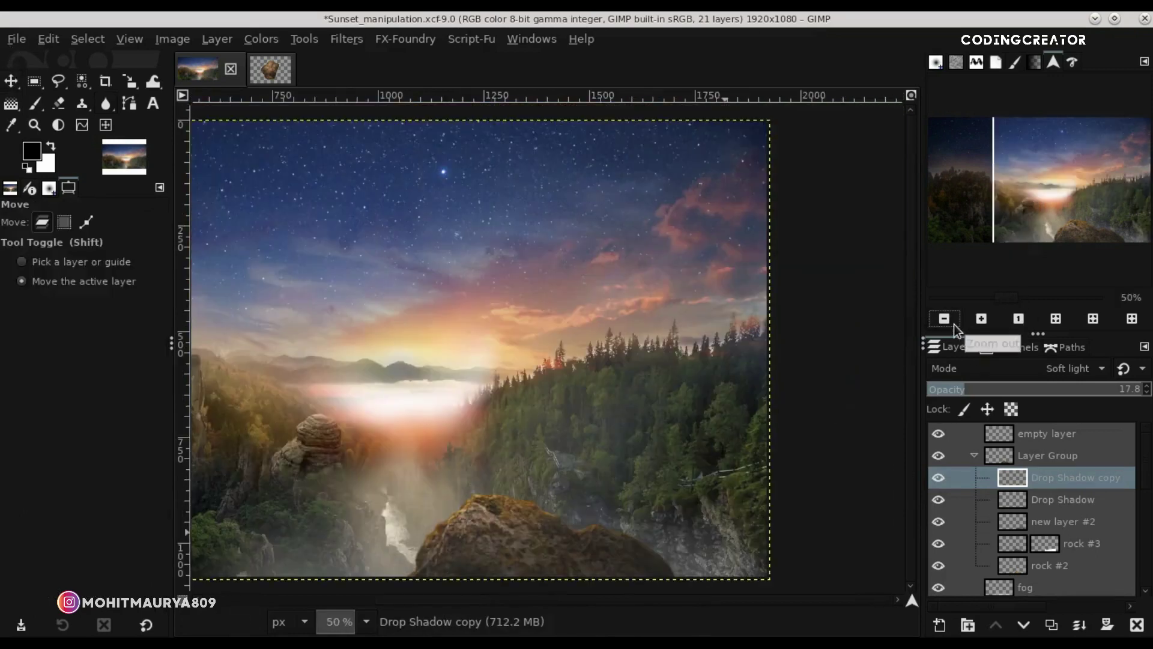
pyautogui.click(1054, 320)
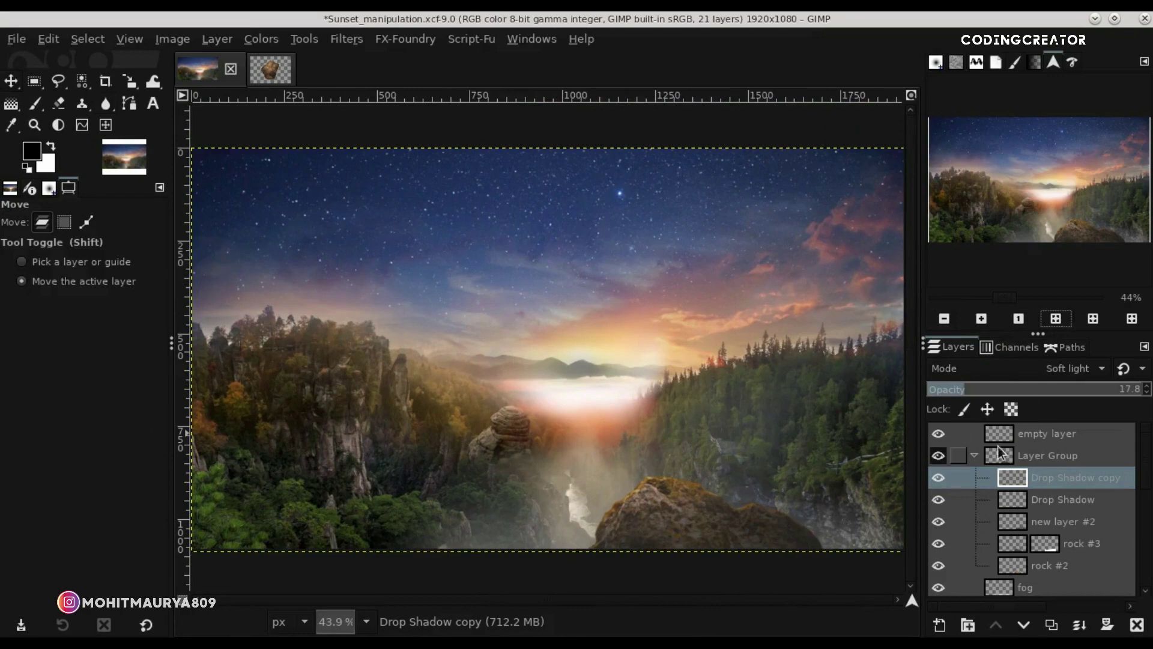
pyautogui.click(974, 455)
pyautogui.click(995, 433)
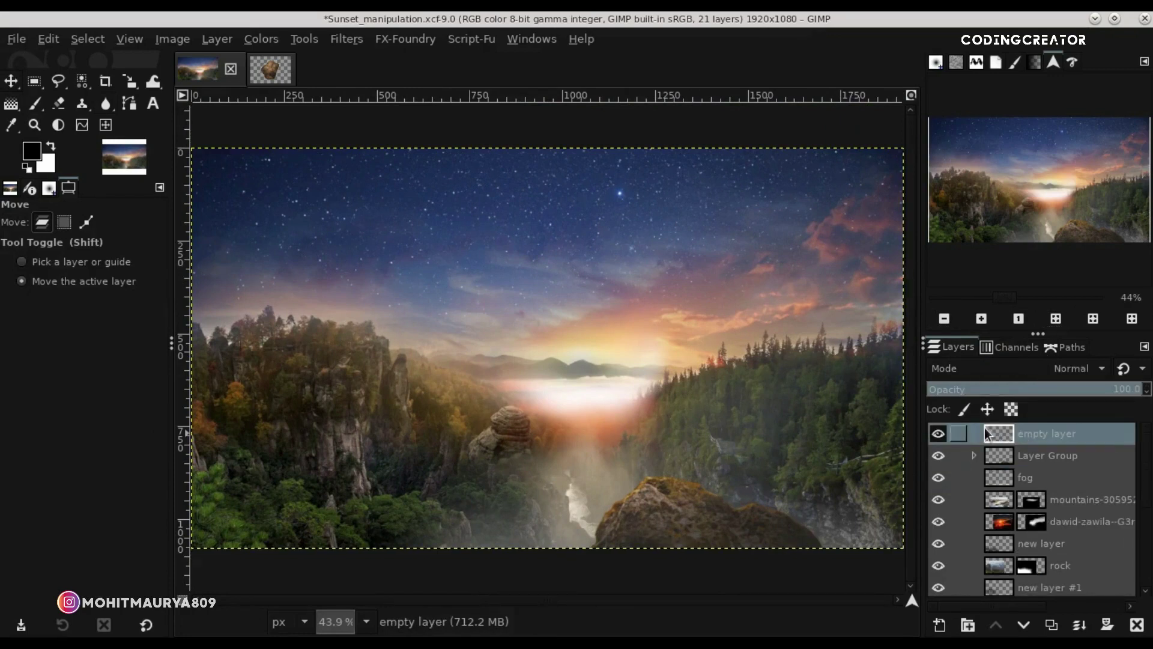
pyautogui.click(19, 45)
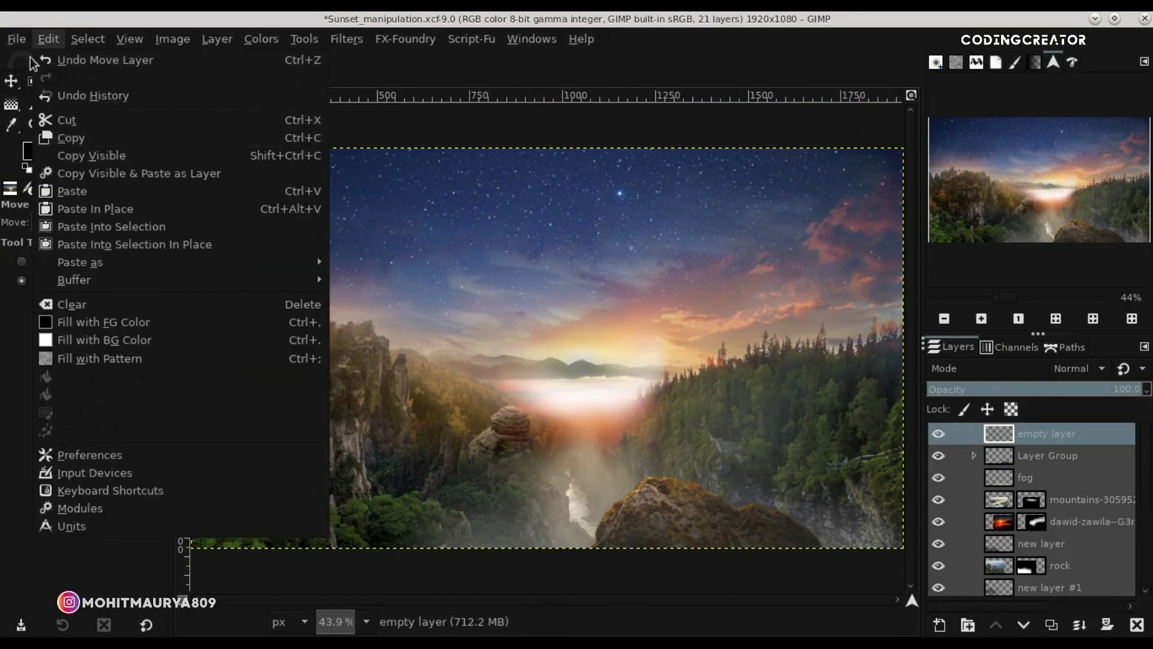
pyautogui.click(213, 112)
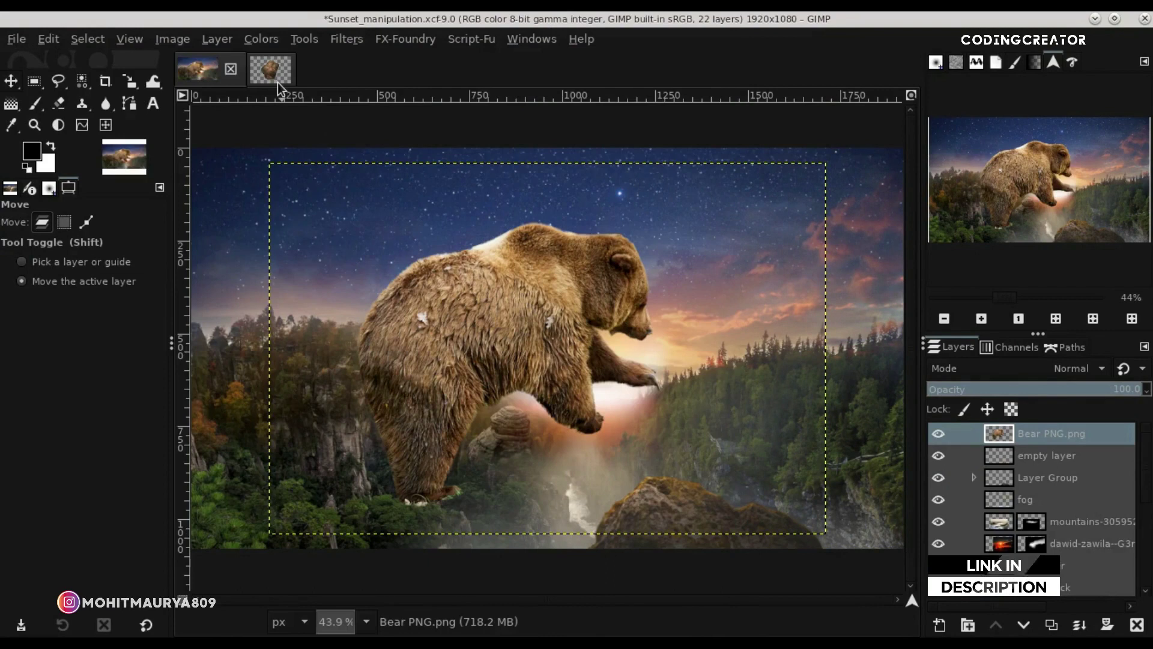
# Close the separate rock image discarding changes, and mirror the bear horizontally.
pyautogui.click(277, 80)
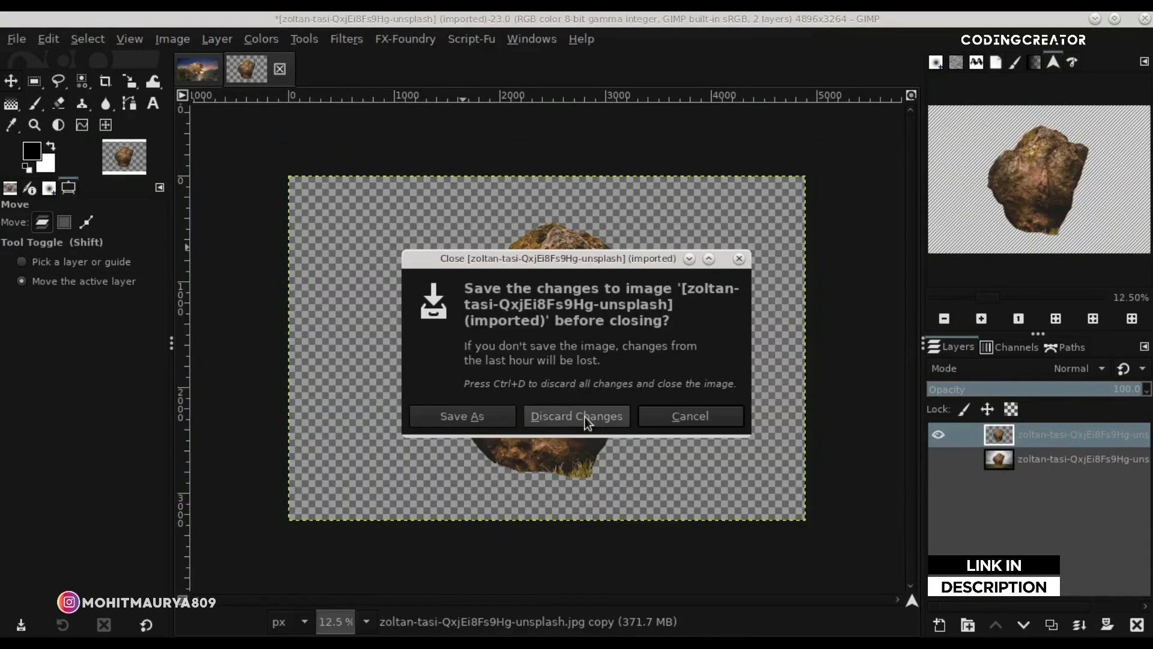
pyautogui.click(585, 416)
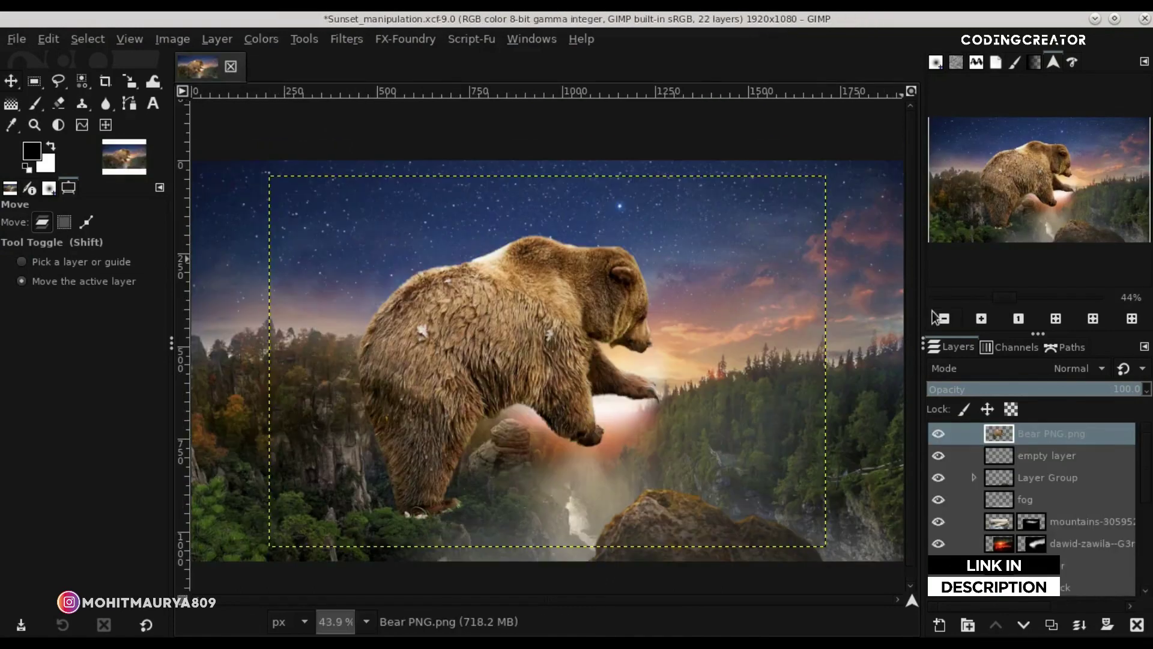
pyautogui.click(943, 318)
pyautogui.click(1055, 318)
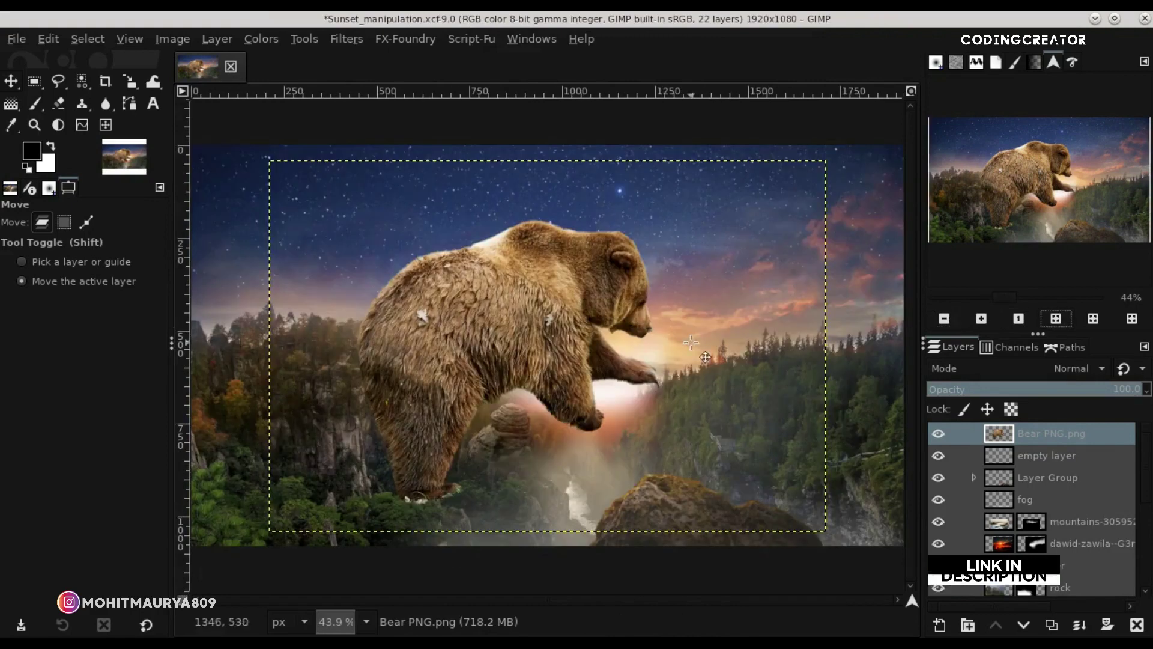
pyautogui.moveTo(132, 83)
pyautogui.mouseDown()
pyautogui.moveTo(244, 120)
pyautogui.moveTo(192, 152)
pyautogui.mouseUp()
pyautogui.click(310, 199)
# Scale the bear down to about 327×218 and move it onto the foreground rock.
pyautogui.moveTo(129, 81)
pyautogui.mouseDown()
pyautogui.moveTo(230, 140)
pyautogui.moveTo(222, 116)
pyautogui.mouseUp()
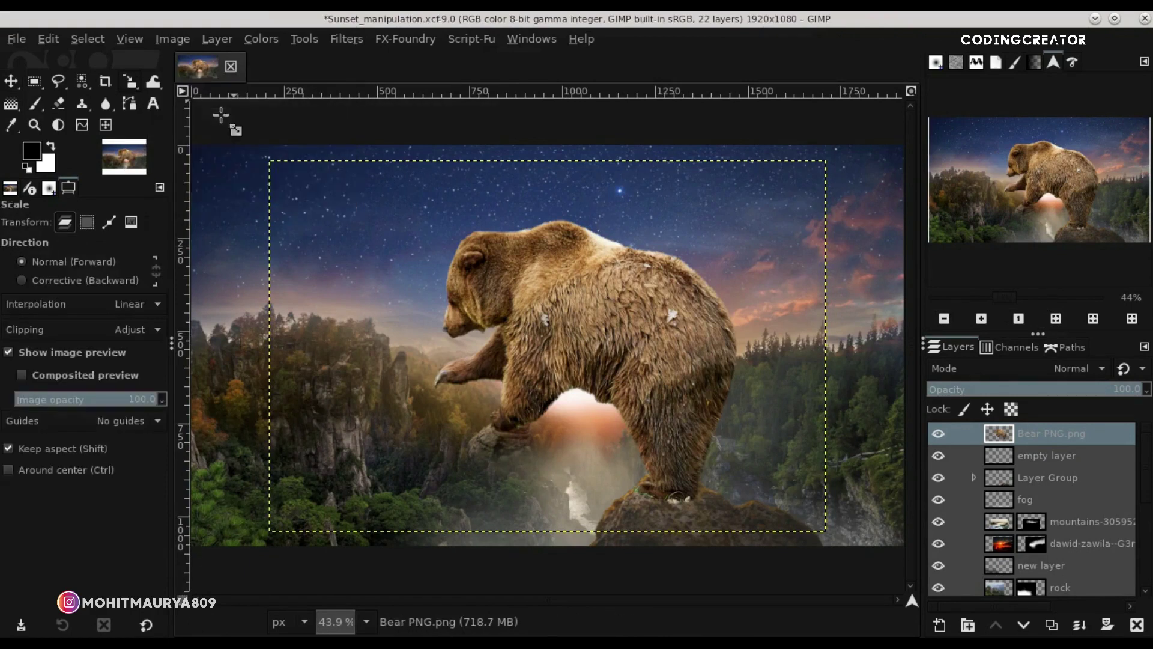
pyautogui.click(304, 172)
pyautogui.moveTo(272, 162); pyautogui.dragTo(455, 283)
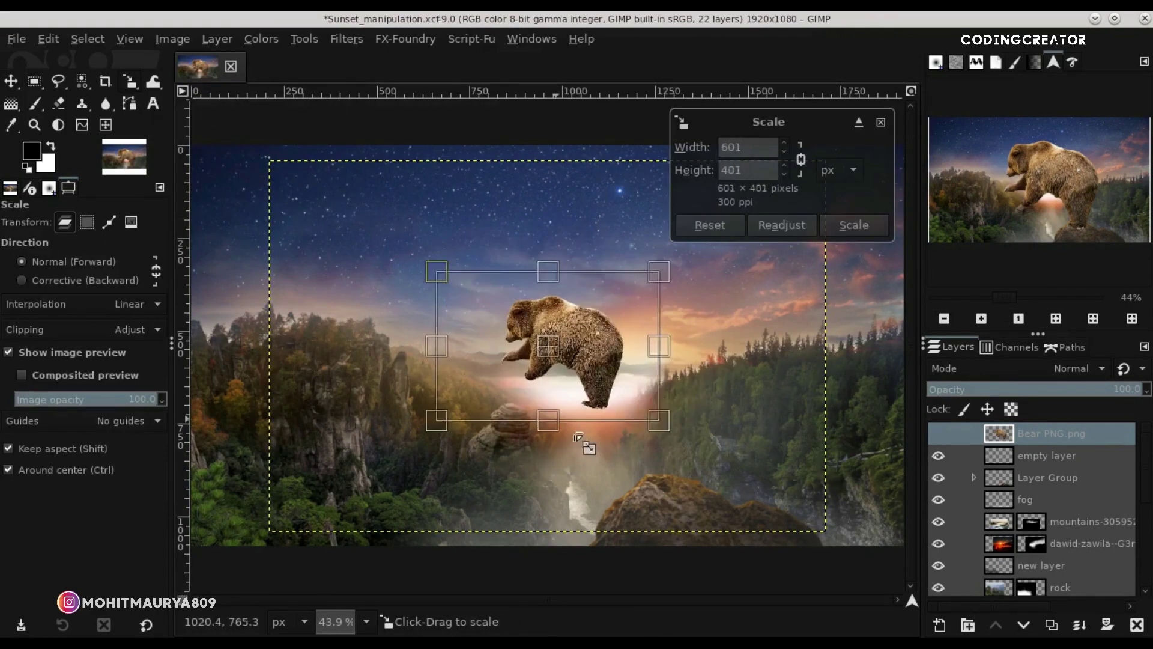
pyautogui.moveTo(565, 360); pyautogui.dragTo(699, 494)
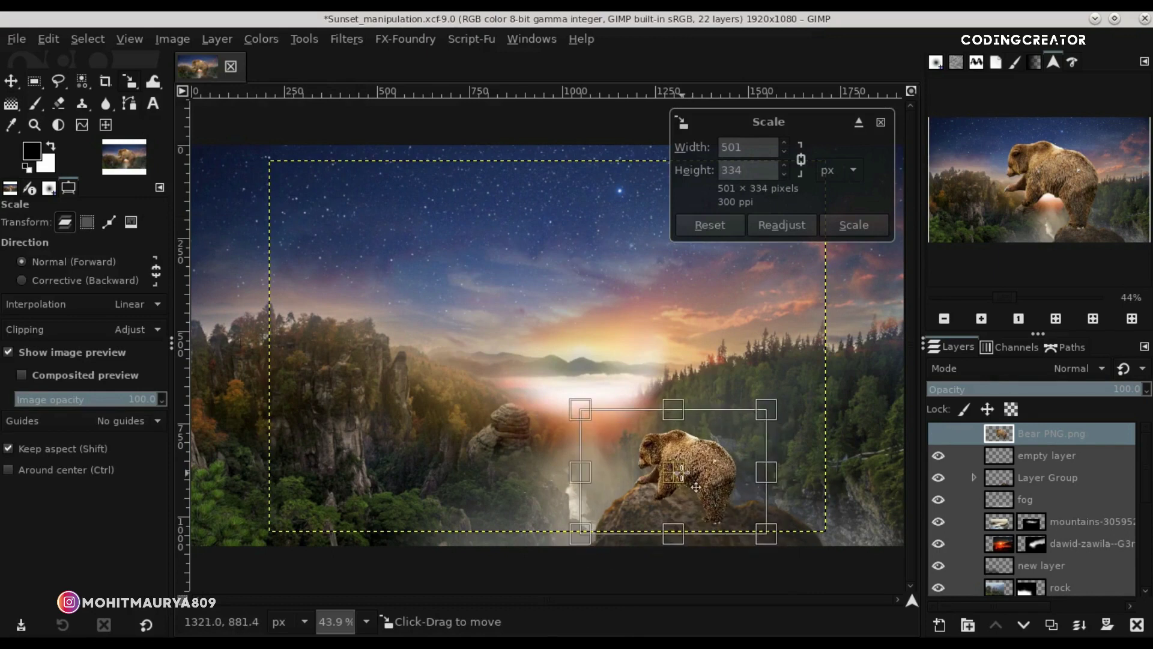
pyautogui.moveTo(591, 415); pyautogui.dragTo(640, 448)
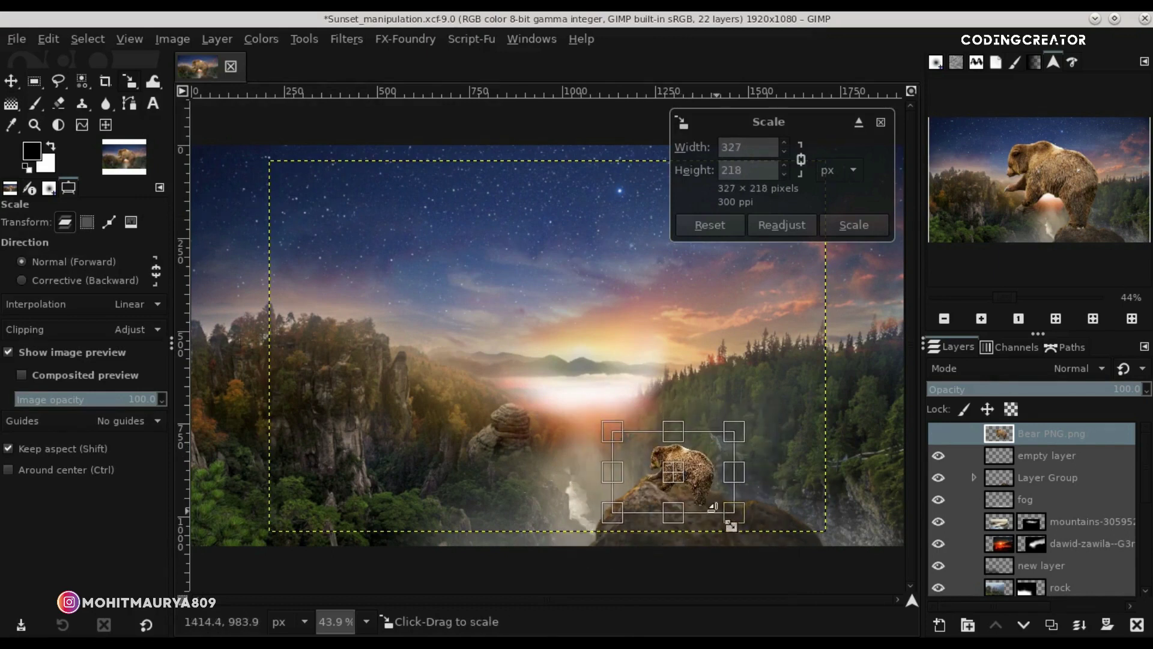
pyautogui.click(854, 225)
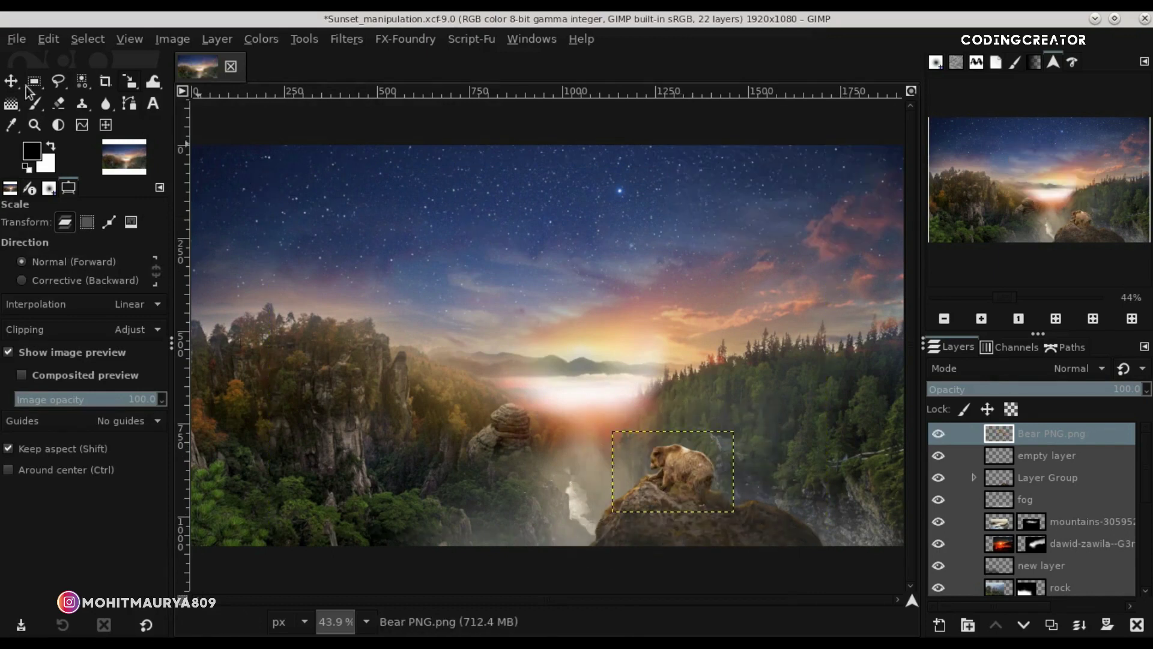
# Reposition the bear on the rock right of the waterfall.
pyautogui.click(11, 82)
pyautogui.moveTo(706, 501); pyautogui.dragTo(705, 499)
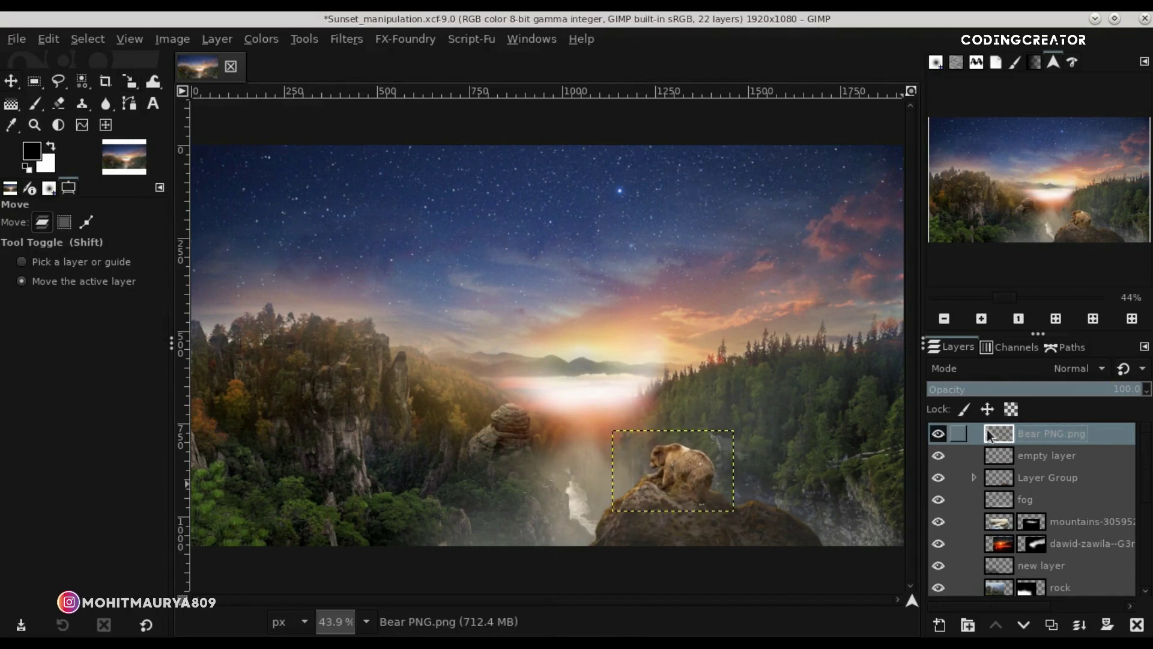
pyautogui.scroll(4, 704, 493)
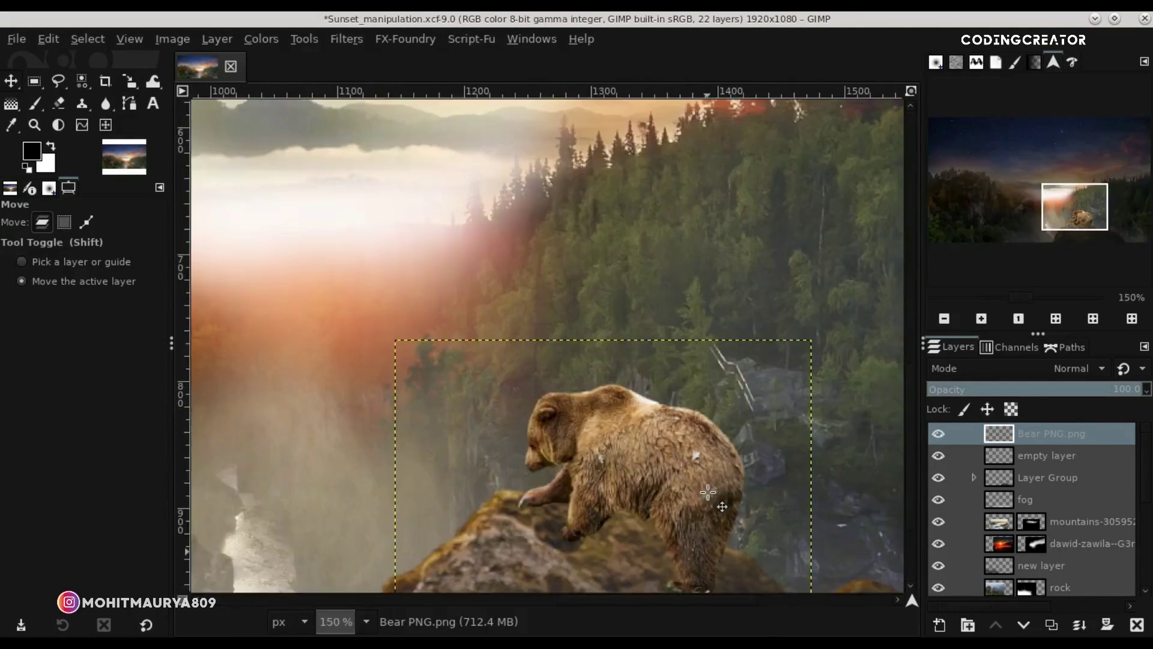
pyautogui.scroll(-3, 914, 456)
pyautogui.moveTo(657, 482); pyautogui.dragTo(624, 463)
# Shrink the bear slightly further to about 293×195 and fit the image in the window.
pyautogui.click(131, 84)
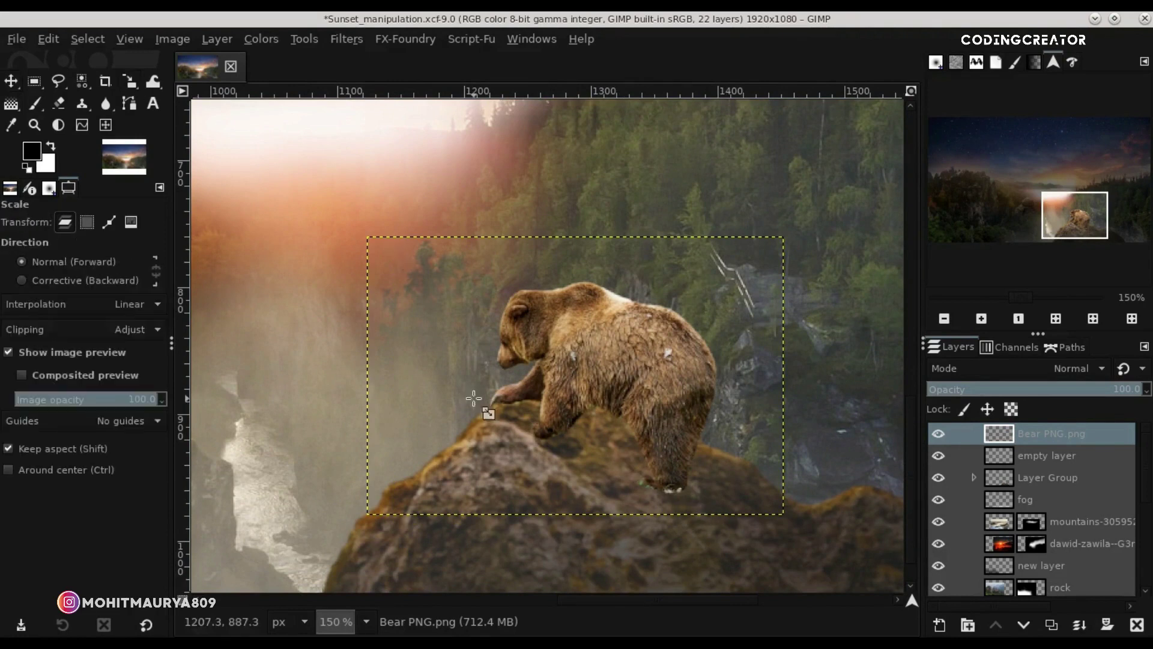
pyautogui.scroll(-4, 542, 439)
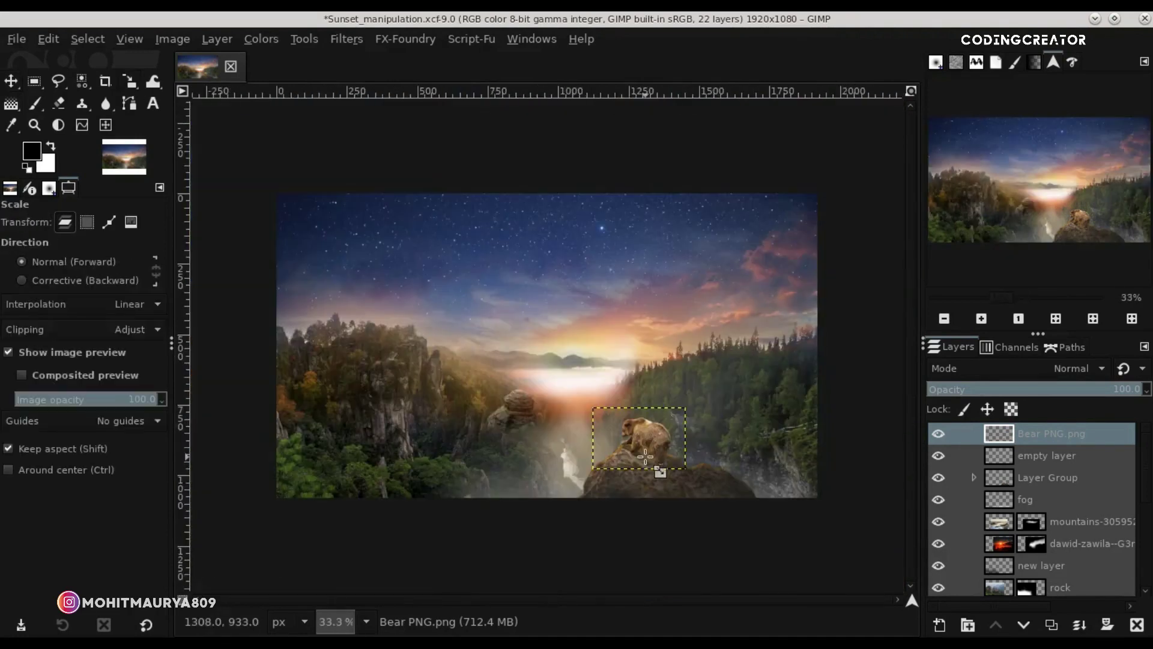
pyautogui.click(672, 468)
pyautogui.moveTo(698, 491); pyautogui.dragTo(695, 486)
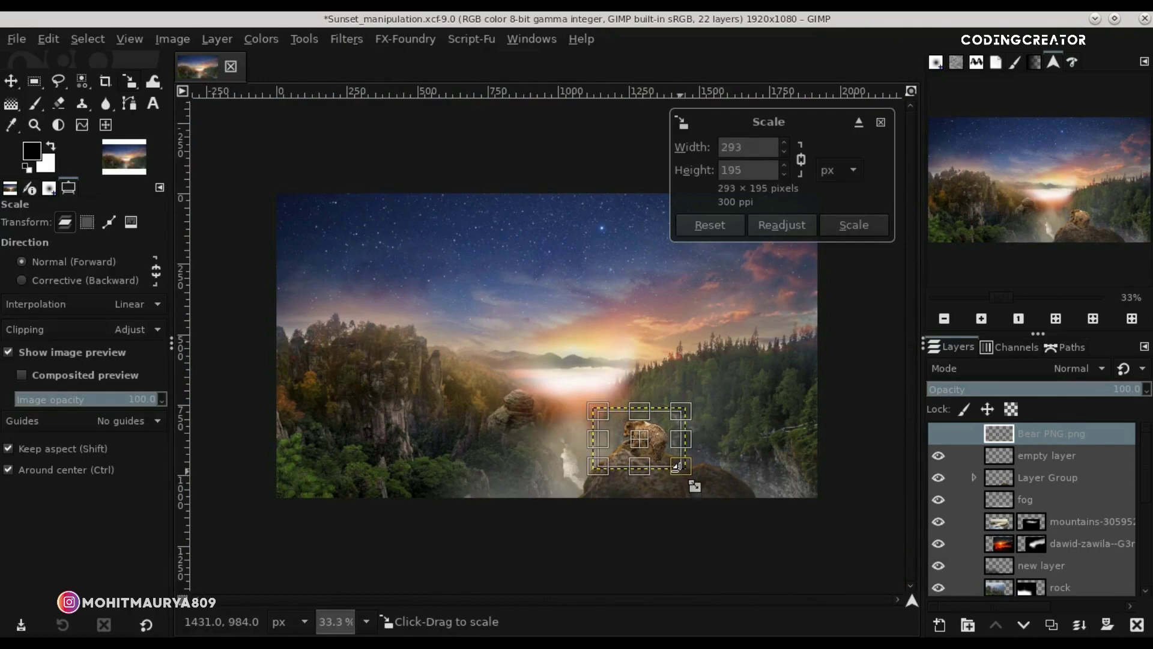
pyautogui.click(854, 224)
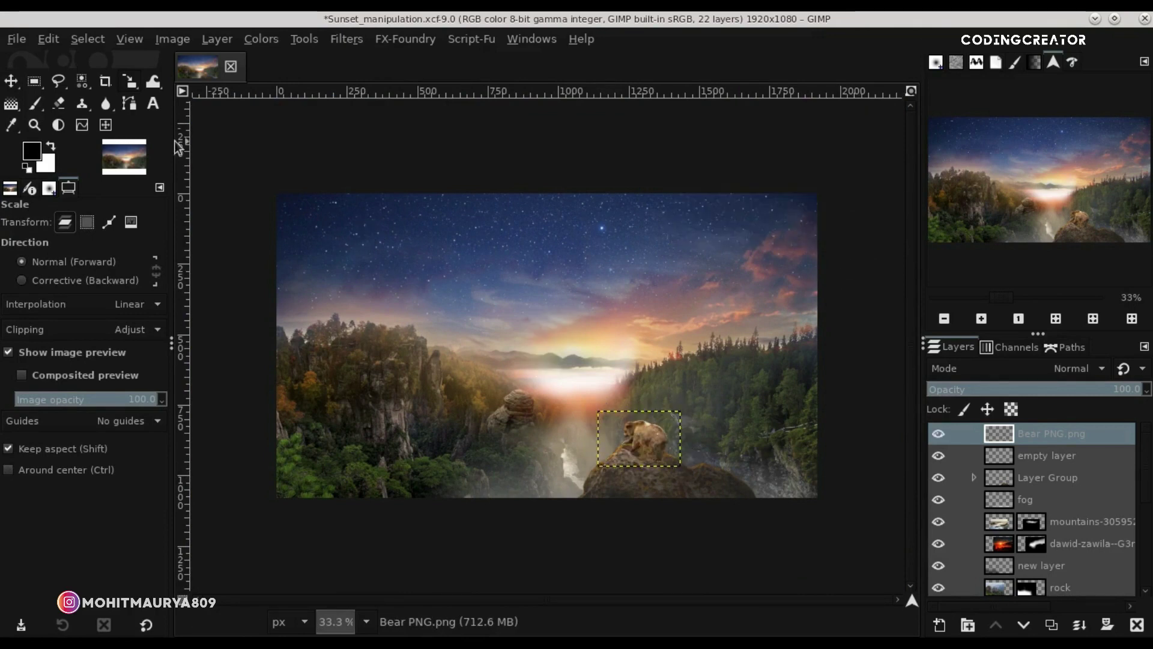
pyautogui.click(12, 82)
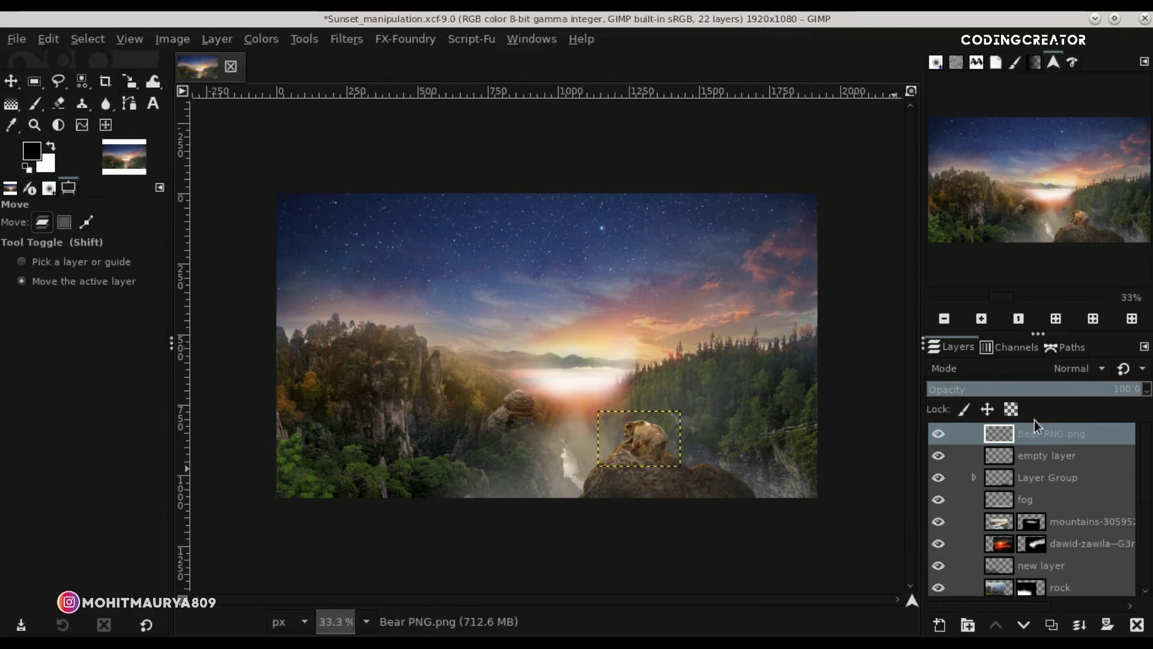
pyautogui.click(1062, 320)
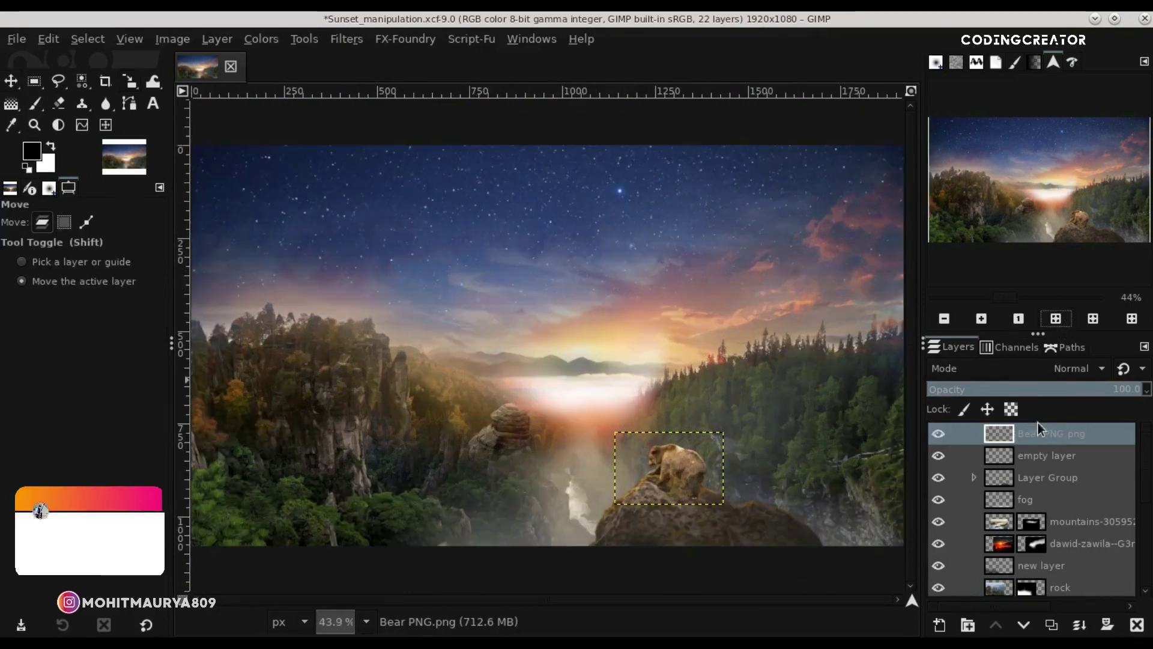
# Duplicate the bear layer, hide the original, and put the copy in a new layer group.
pyautogui.click(1051, 625)
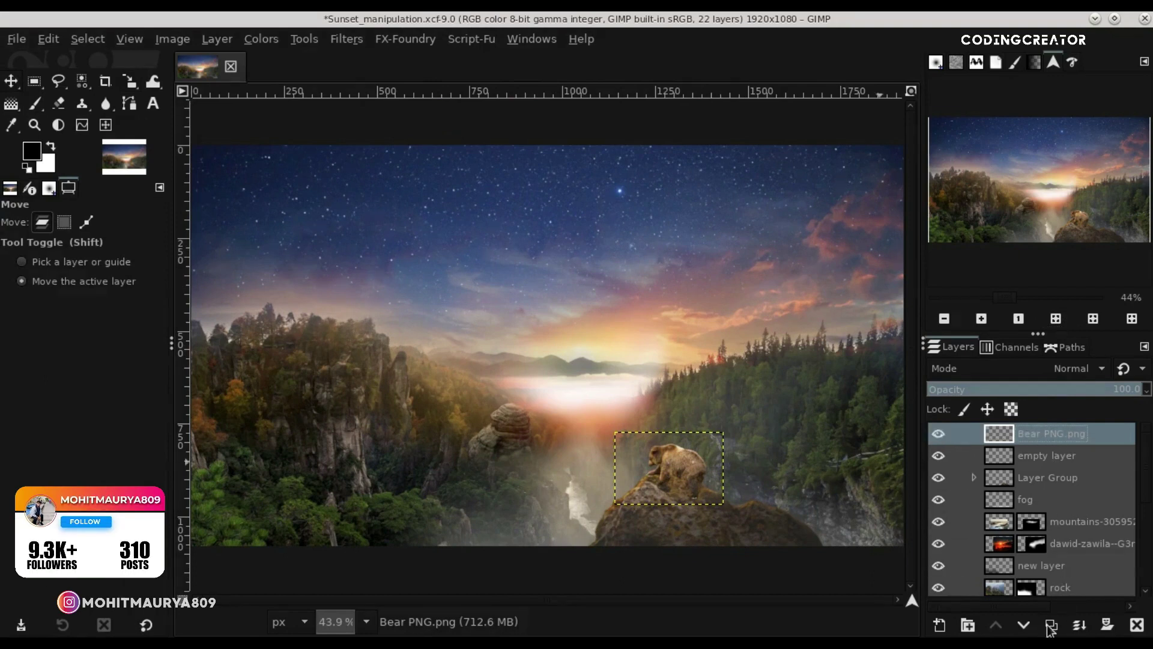
pyautogui.click(938, 455)
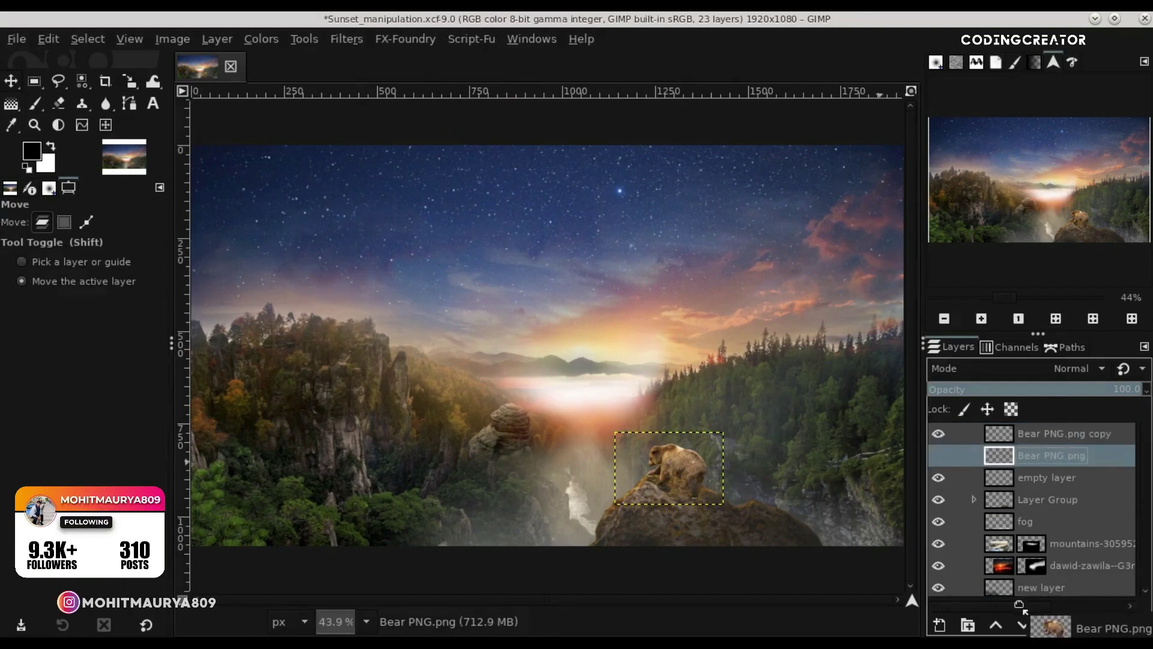
pyautogui.moveTo(1021, 457); pyautogui.dragTo(1019, 592)
pyautogui.moveTo(1147, 569); pyautogui.dragTo(1145, 404)
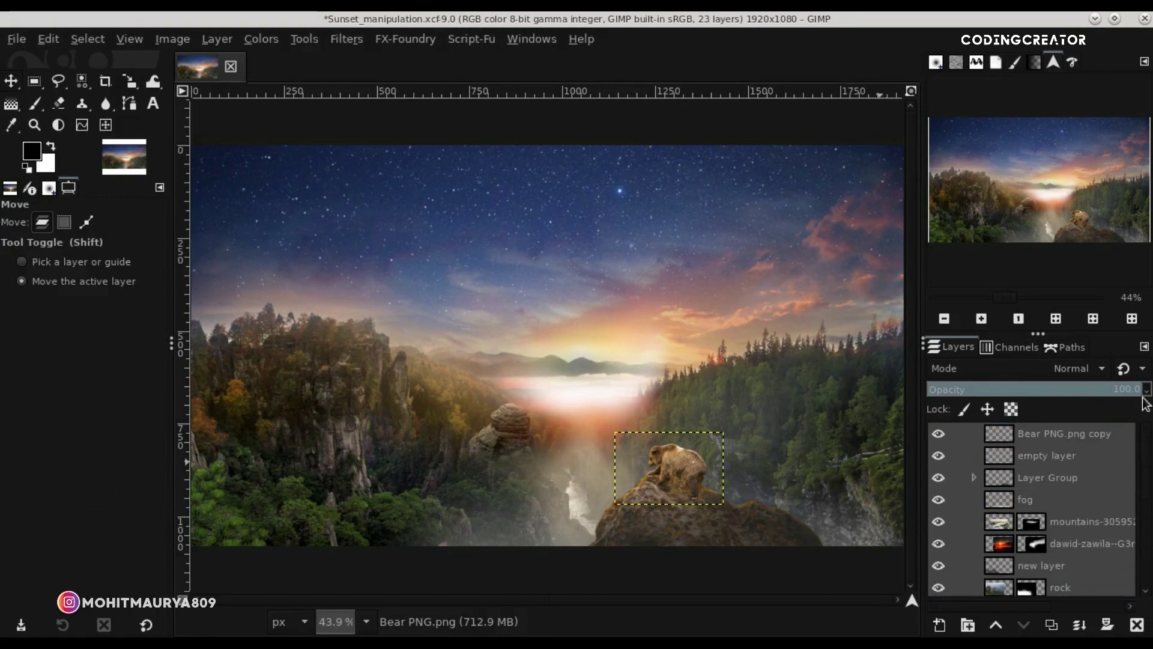
pyautogui.click(1058, 434)
pyautogui.click(967, 624)
pyautogui.moveTo(1032, 456); pyautogui.dragTo(1032, 437)
# Name the group 'bear' and duplicate the bear copy layer inside it.
pyautogui.doubleClick(1079, 434)
pyautogui.press('BackSpace')
pyautogui.write('bear')
pyautogui.press('Return')
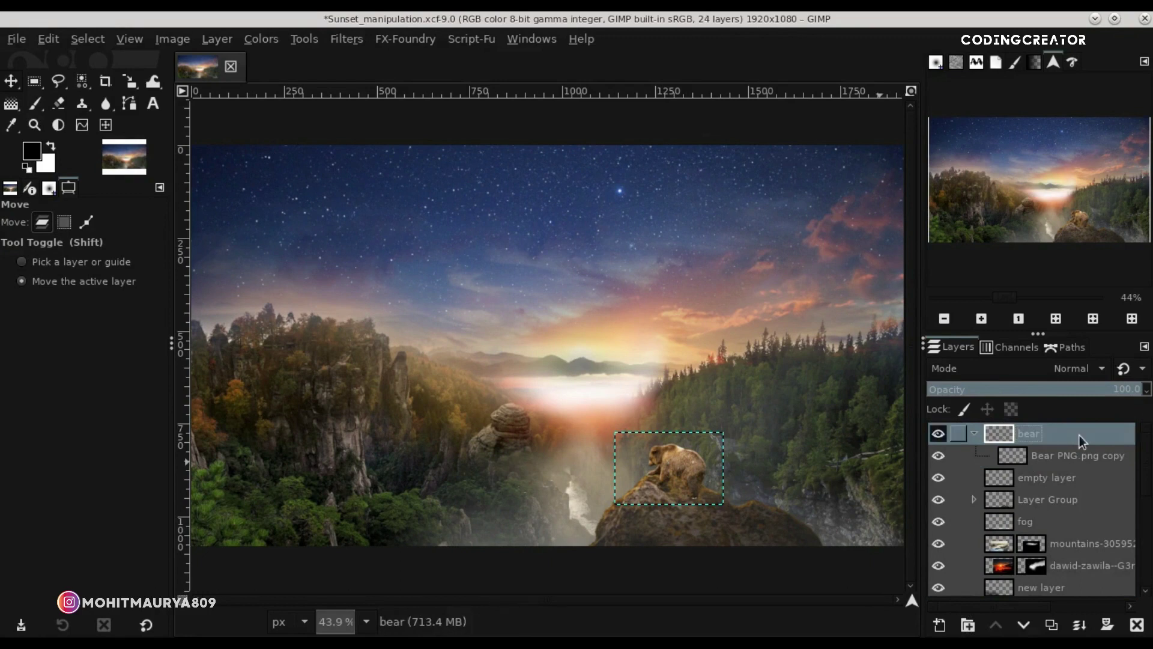
pyautogui.click(1075, 457)
pyautogui.click(1051, 624)
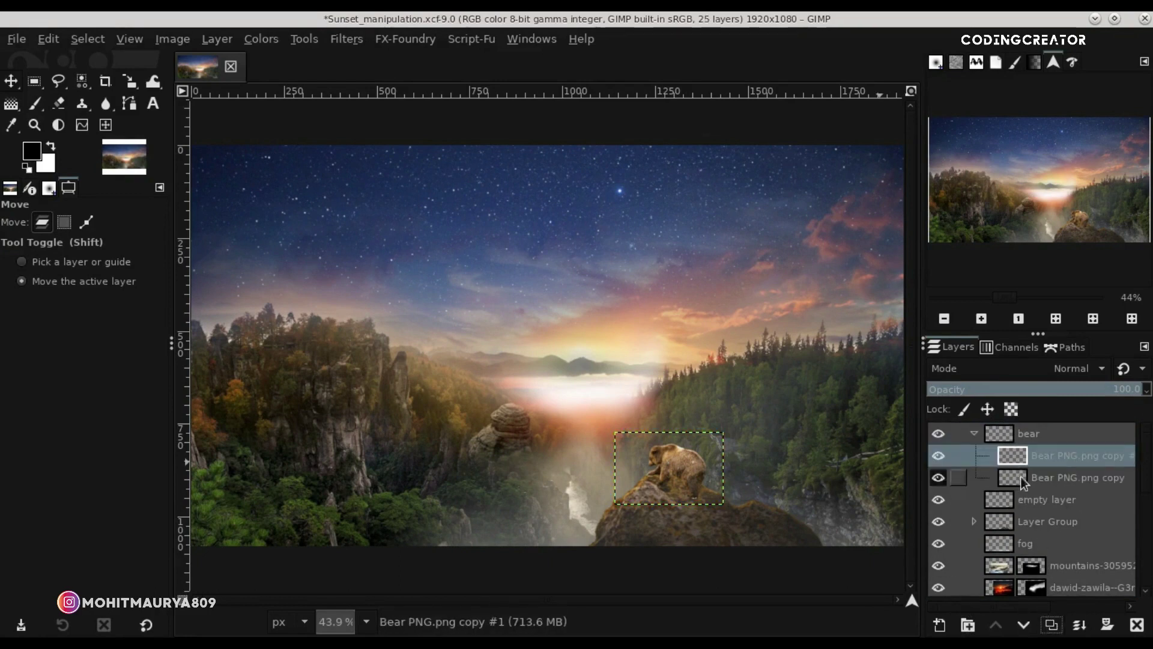
# Darken one bear copy with Curves (top endpoint ~118) and place the unadjusted copy above it.
pyautogui.click(261, 38)
pyautogui.click(311, 221)
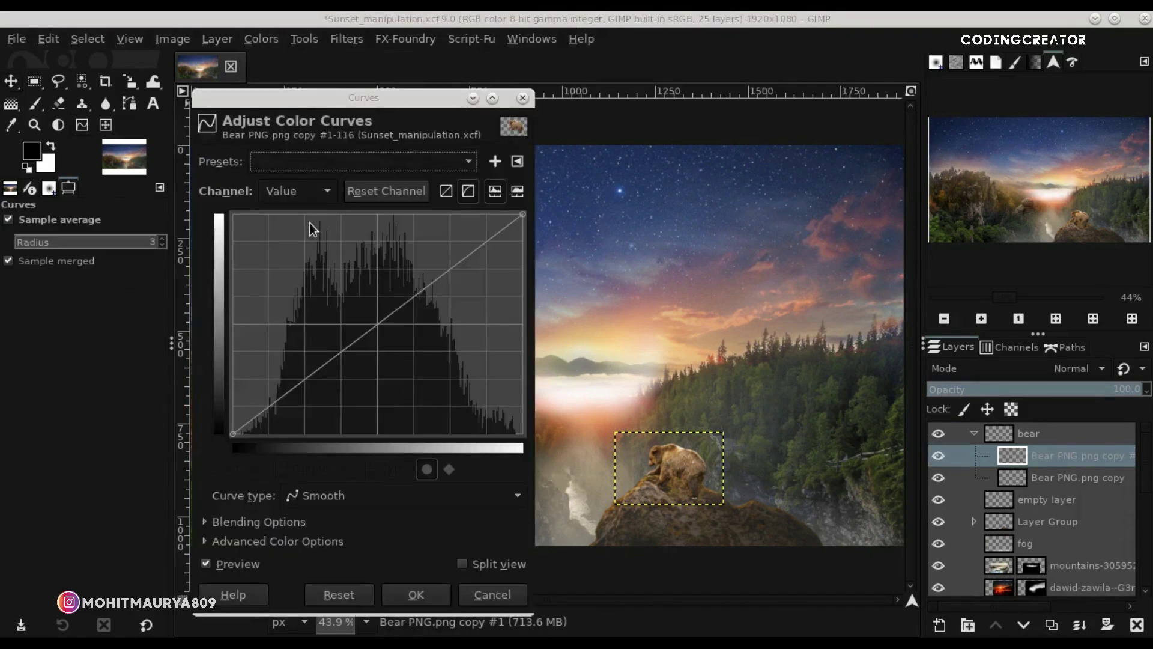
pyautogui.moveTo(361, 105); pyautogui.dragTo(320, 65)
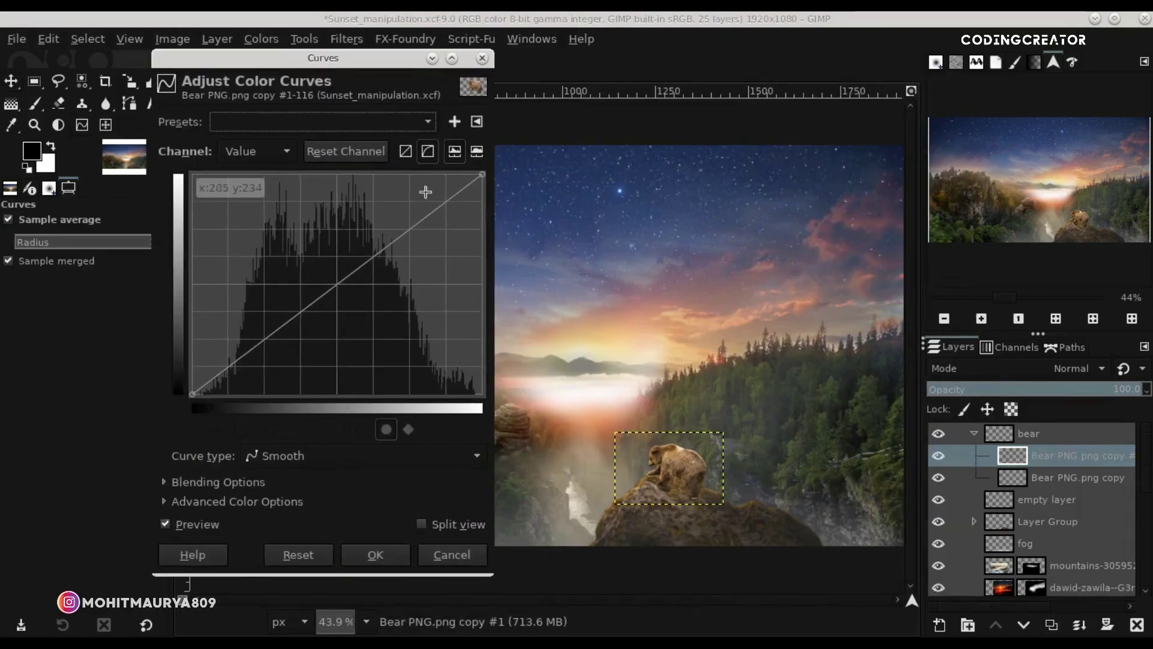
pyautogui.moveTo(478, 180)
pyautogui.mouseDown()
pyautogui.moveTo(513, 309)
pyautogui.moveTo(516, 287)
pyautogui.mouseUp()
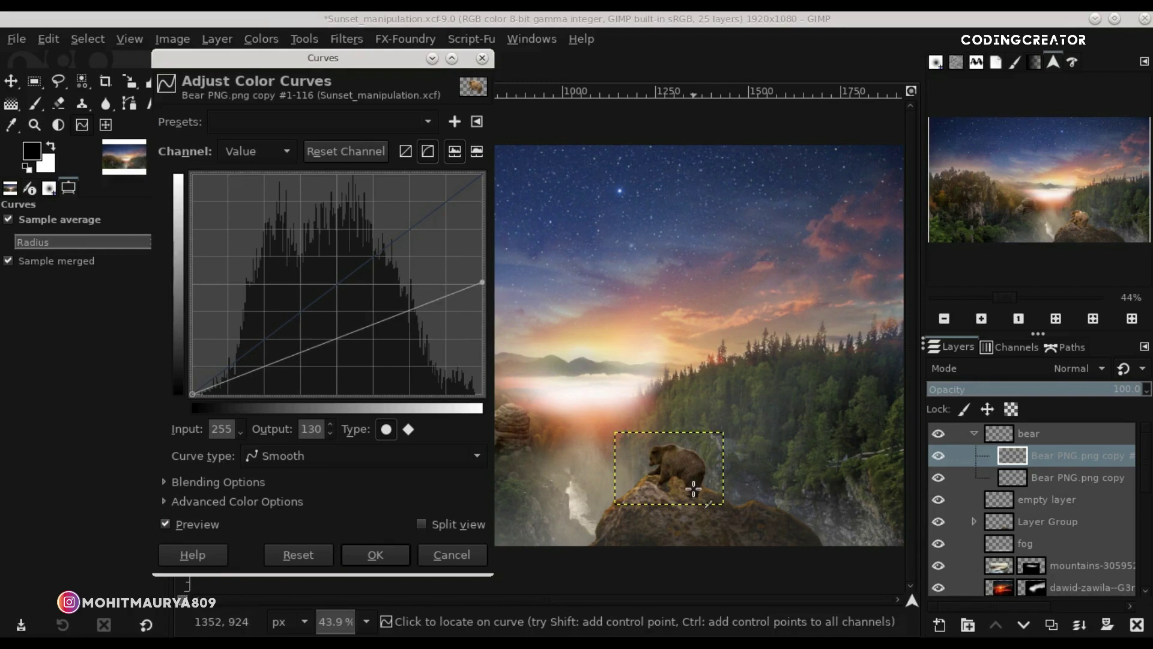
pyautogui.scroll(1, 694, 490)
pyautogui.scroll(3, 694, 490)
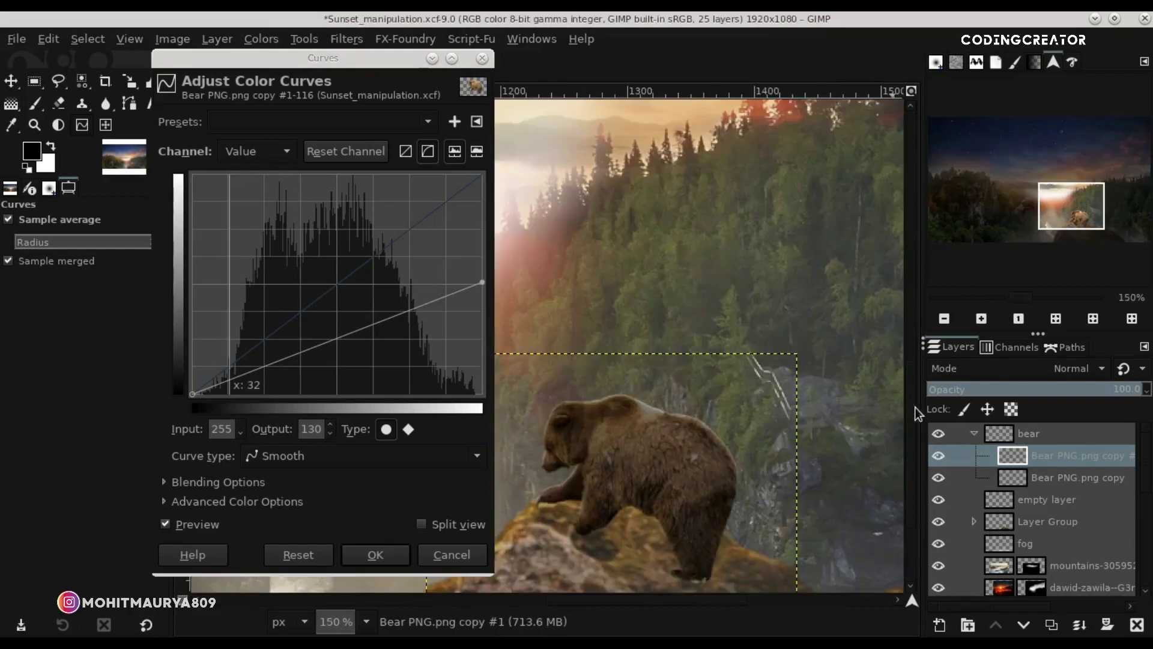
pyautogui.scroll(-2, 912, 420)
pyautogui.click(196, 522)
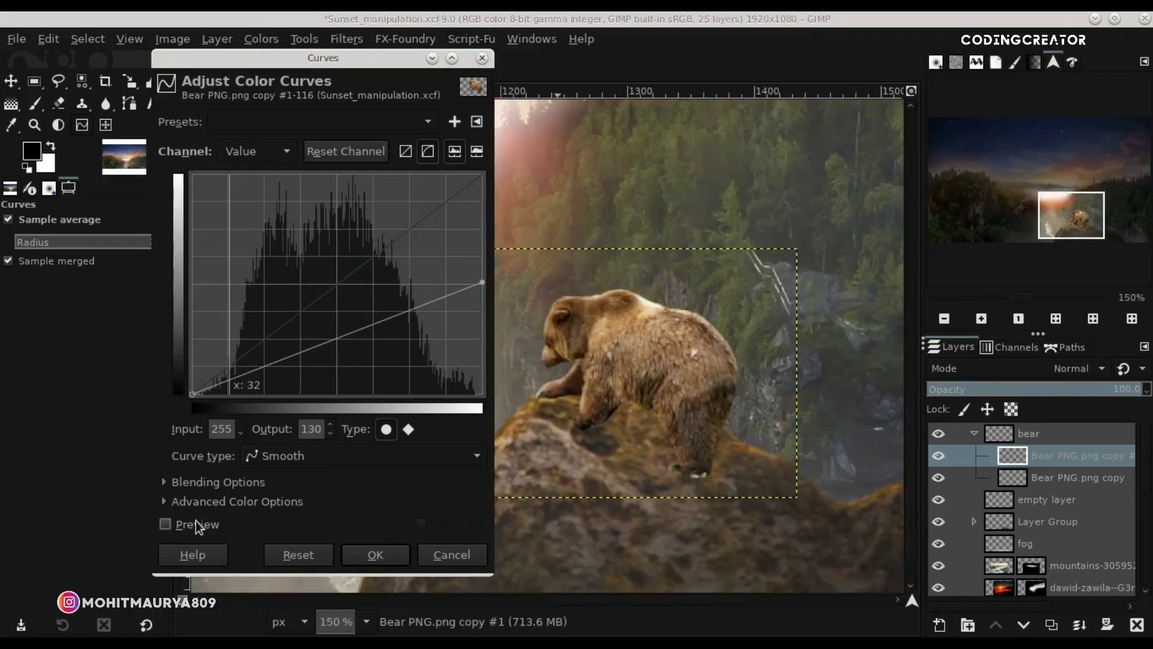
pyautogui.moveTo(481, 283); pyautogui.dragTo(492, 293)
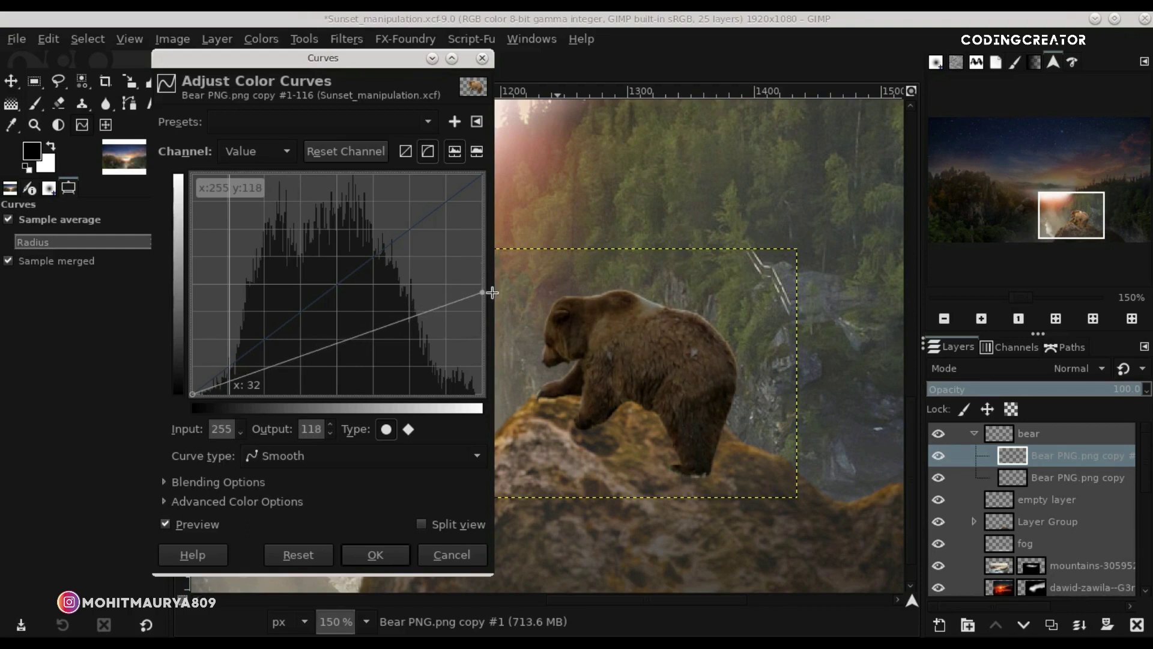
pyautogui.click(196, 523)
pyautogui.click(368, 563)
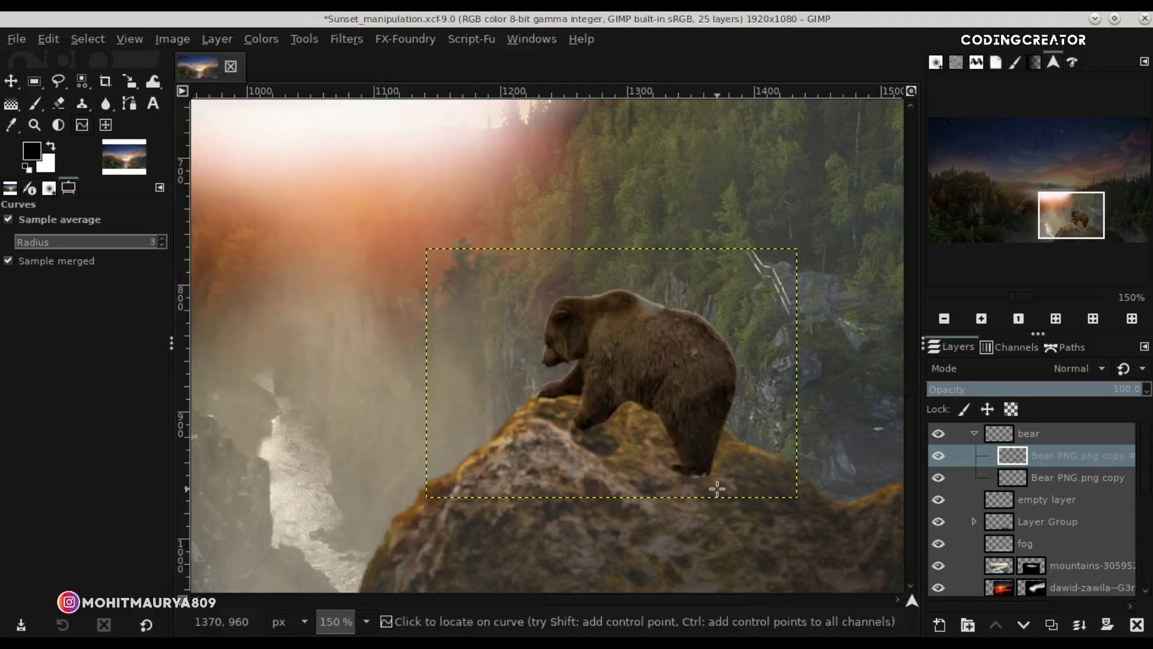
pyautogui.click(938, 455)
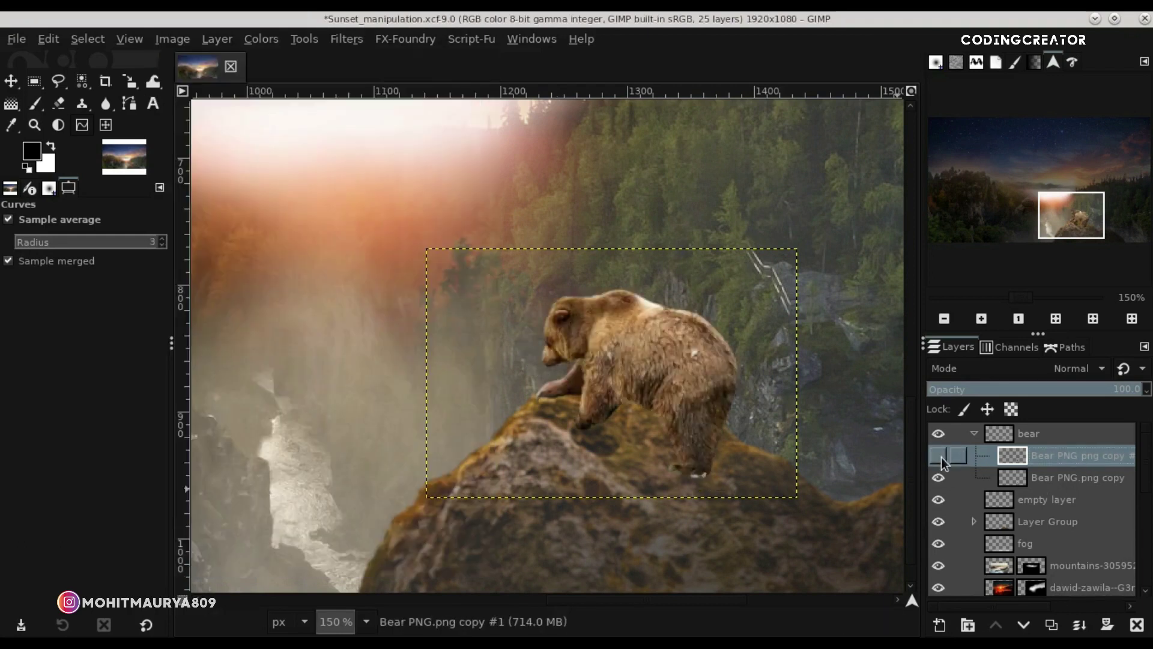
pyautogui.moveTo(1043, 475); pyautogui.dragTo(1040, 456)
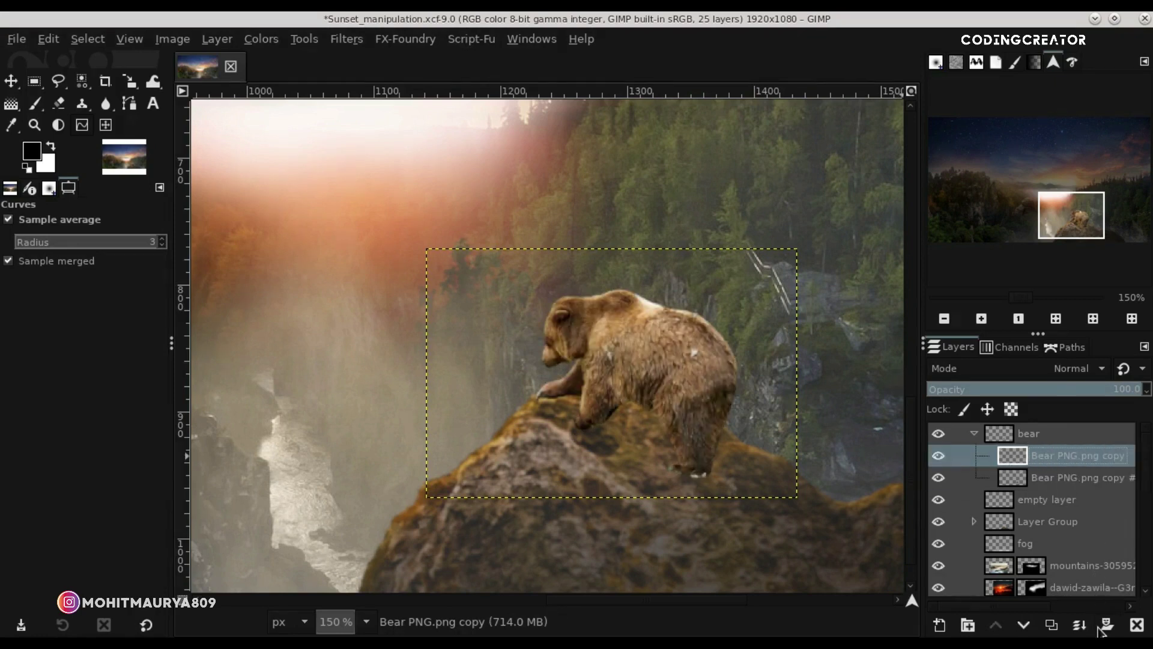
# Add a black, fully transparent layer mask to the top bear copy.
pyautogui.click(1107, 625)
pyautogui.click(999, 434)
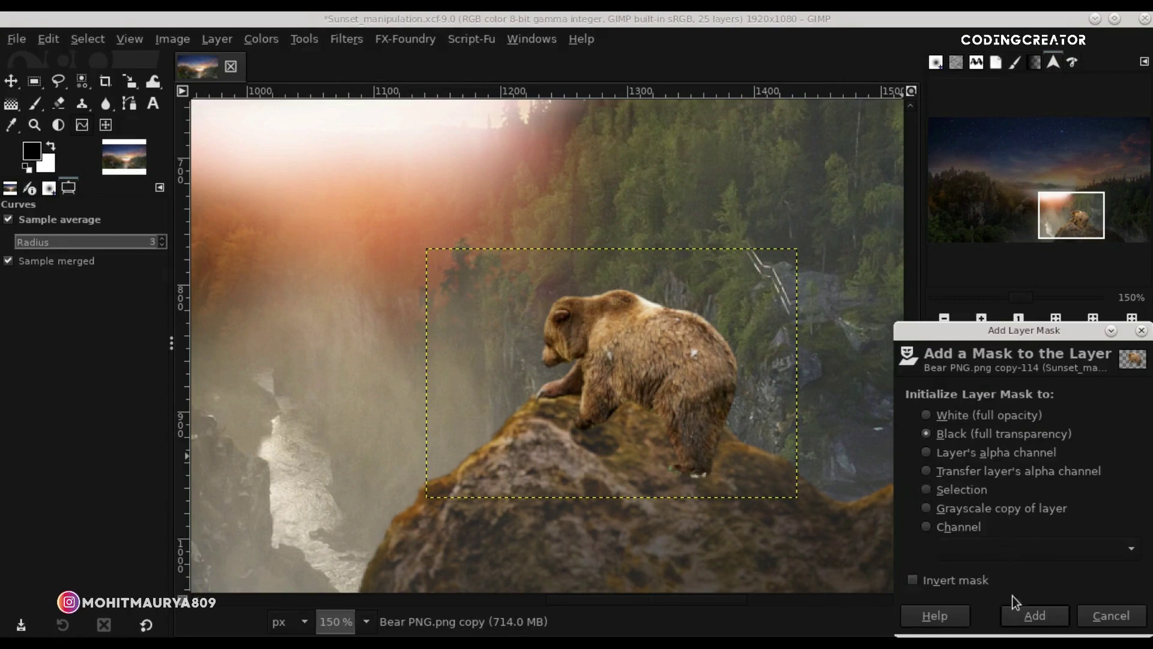
pyautogui.click(1021, 614)
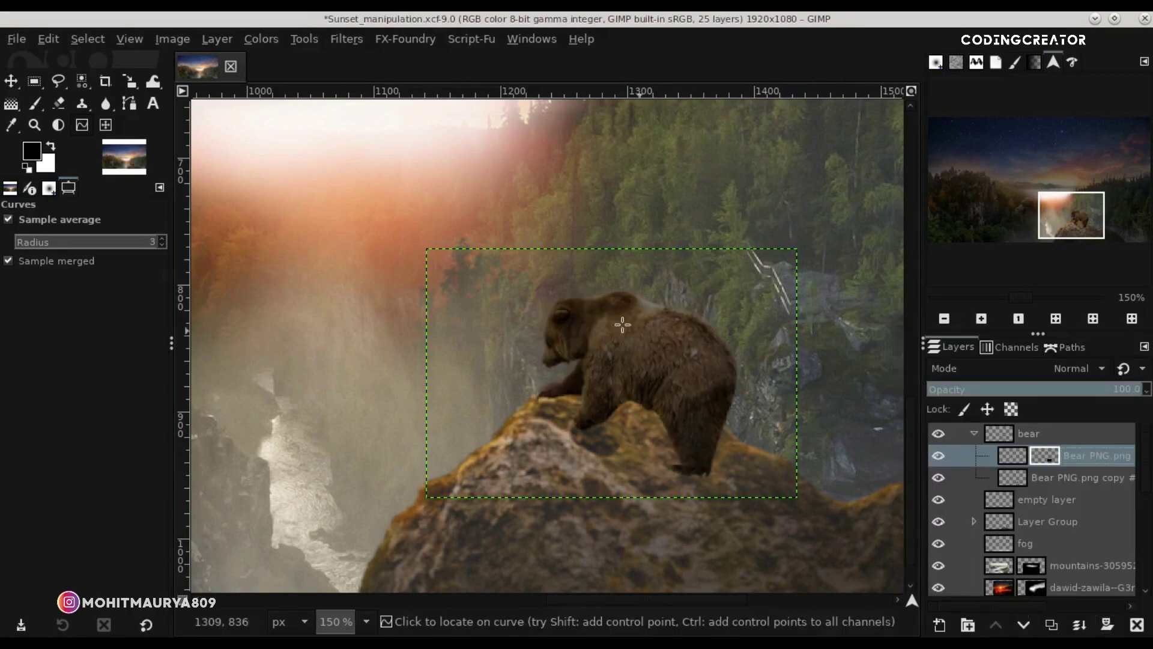
# Paint white on the mask with a soft paintbrush to reveal brighter fur on the bear's head and ear.
pyautogui.click(36, 105)
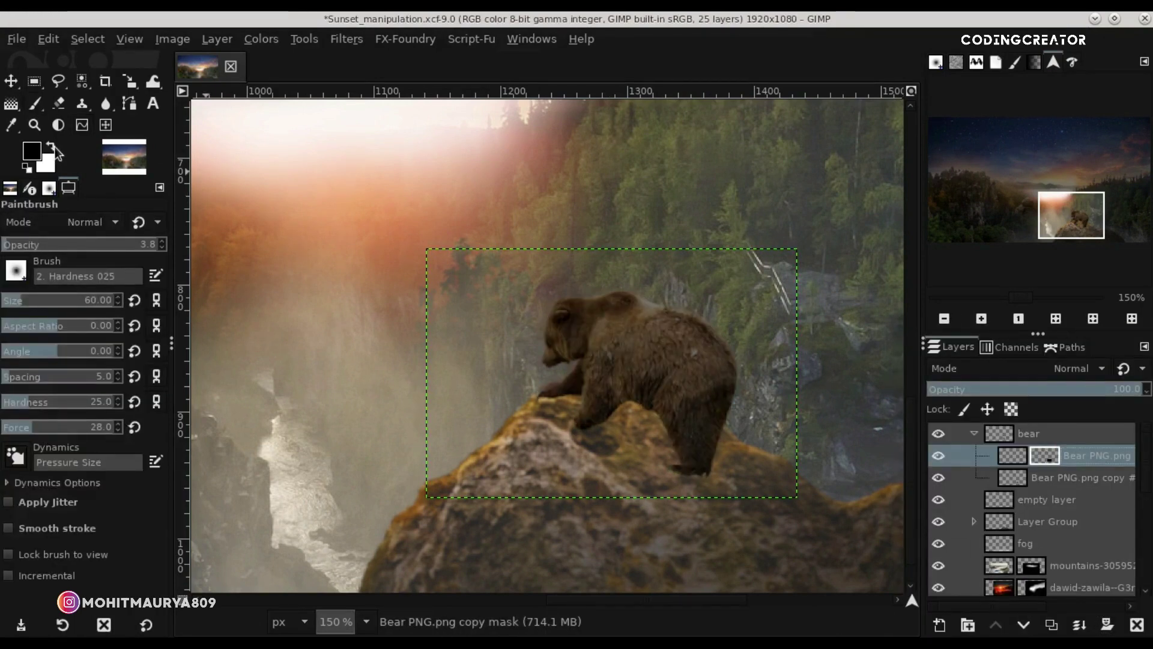
pyautogui.click(53, 147)
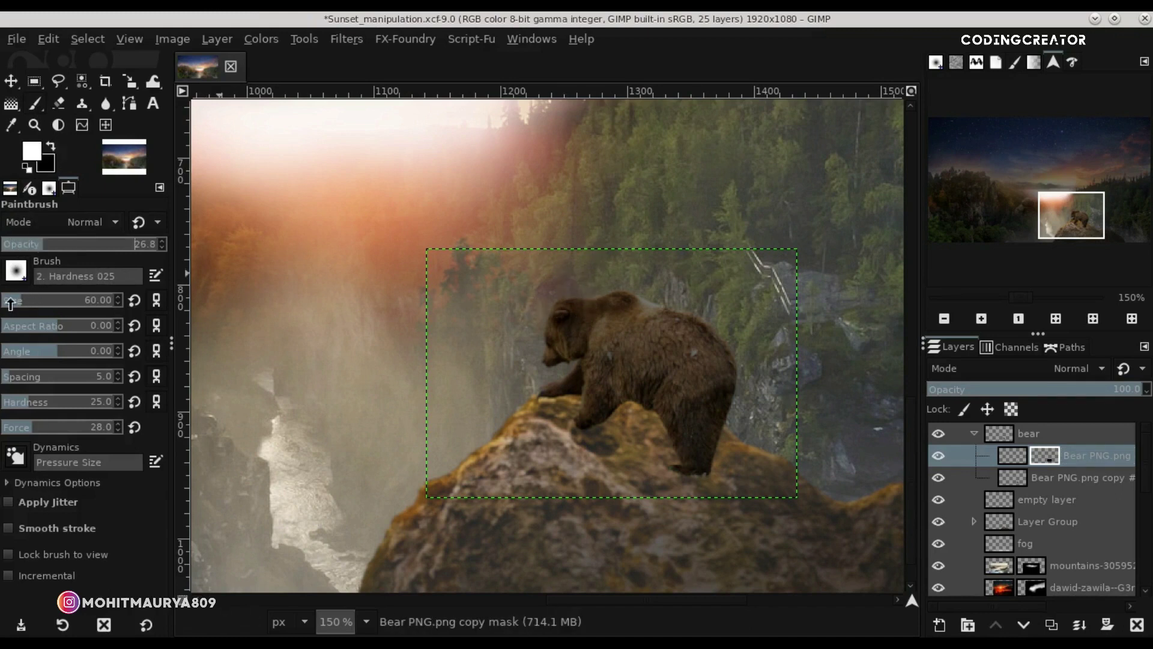
pyautogui.click(582, 285)
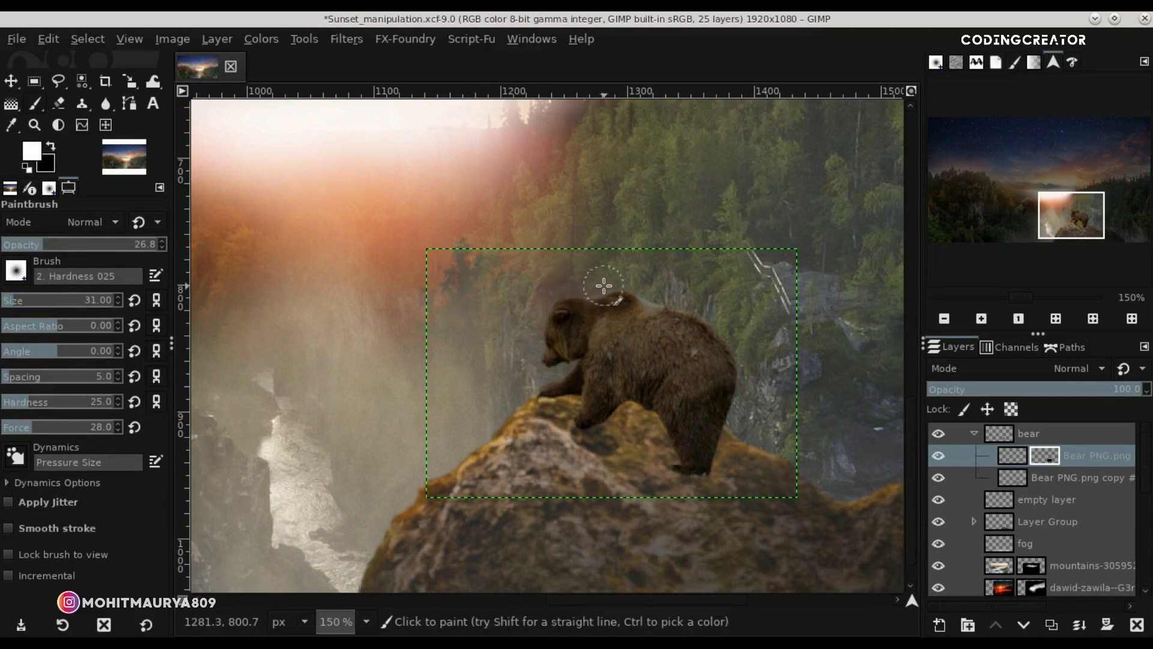
pyautogui.scroll(3, 604, 285)
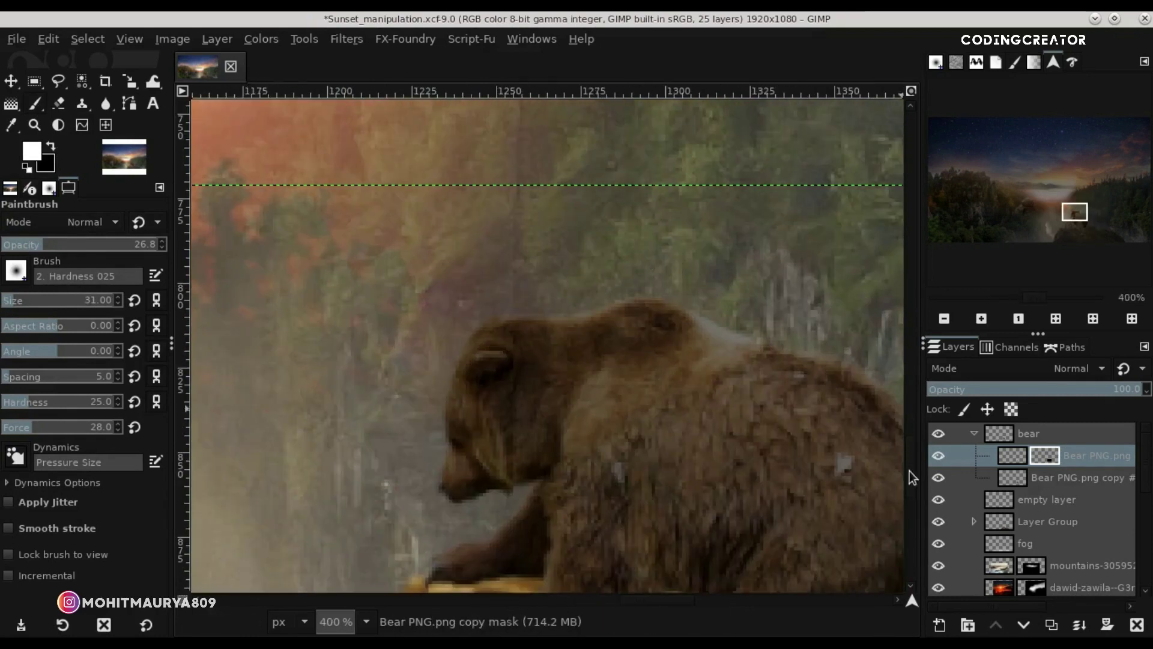
pyautogui.moveTo(909, 471); pyautogui.dragTo(909, 484)
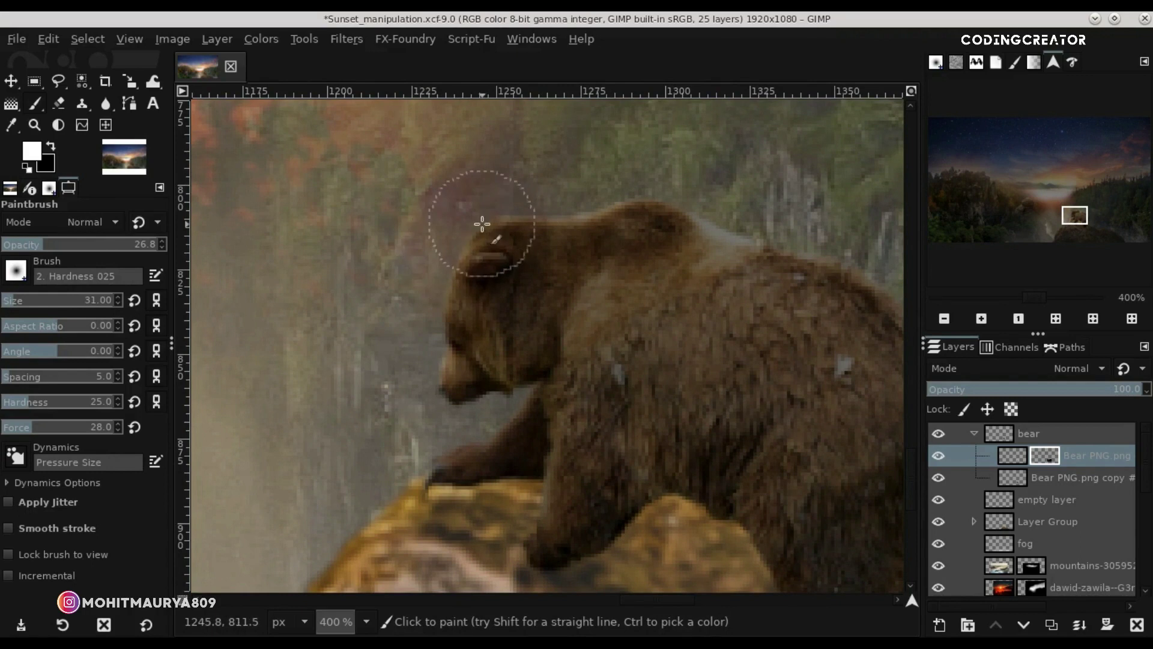
pyautogui.moveTo(502, 216)
pyautogui.mouseDown()
pyautogui.moveTo(525, 222)
pyautogui.moveTo(481, 257)
pyautogui.moveTo(544, 220)
pyautogui.mouseUp()
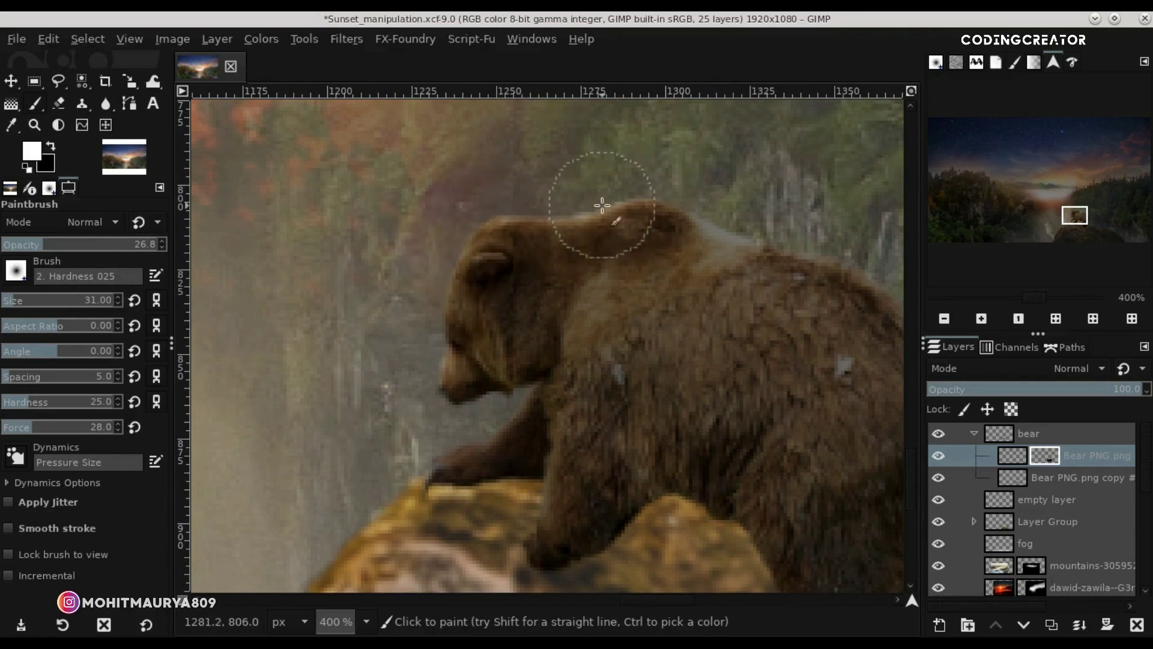
# Show the whole bear on the rock and adjust the brush size for further painting.
pyautogui.press('1')
pyautogui.scroll(3, 590, 220)
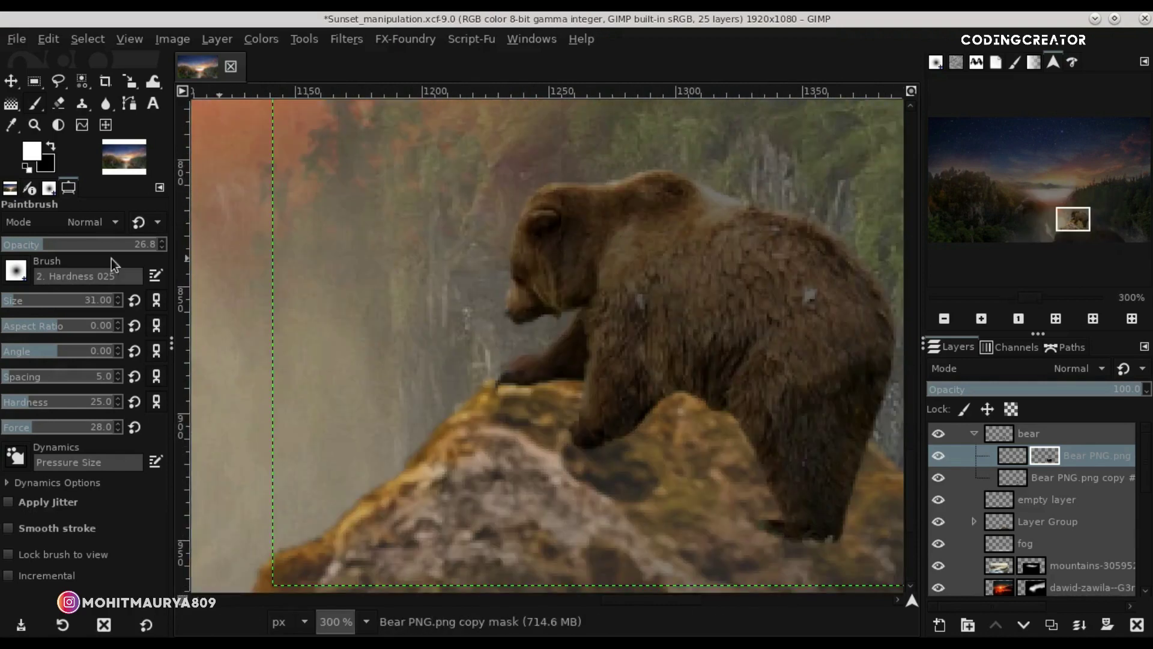
pyautogui.moveTo(14, 303); pyautogui.dragTo(24, 303)
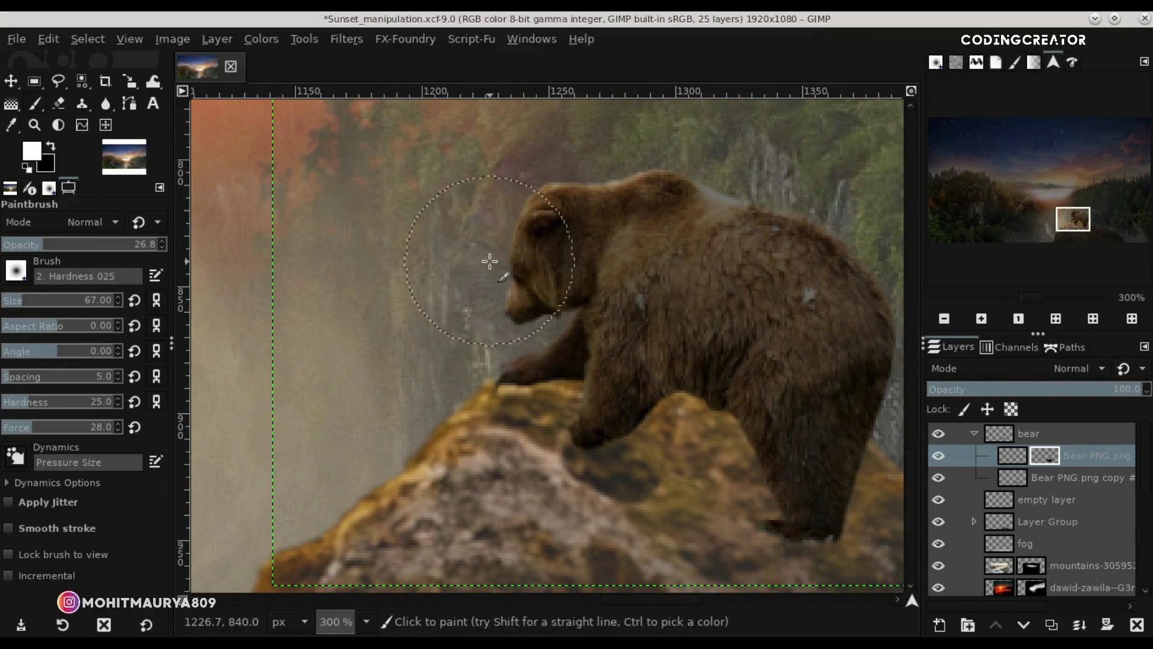
pyautogui.moveTo(13, 303); pyautogui.dragTo(8, 304)
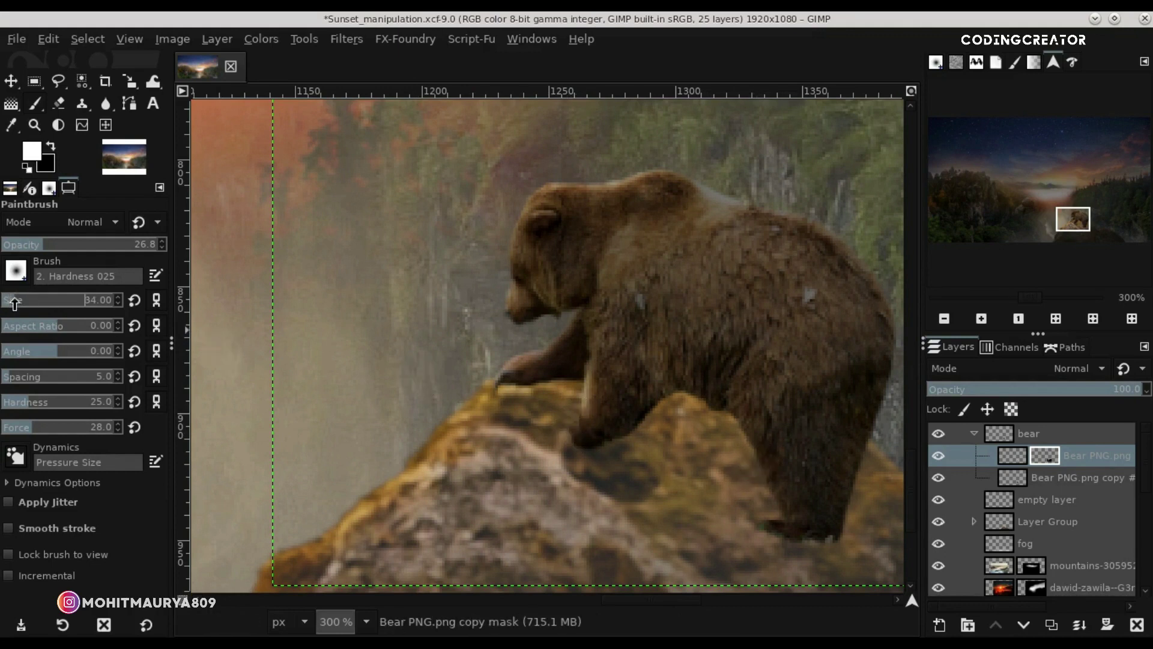
pyautogui.moveTo(14, 304); pyautogui.dragTo(13, 304)
pyautogui.keyDown('ctrl'); pyautogui.scroll(2, 565, 324); pyautogui.keyUp('ctrl')
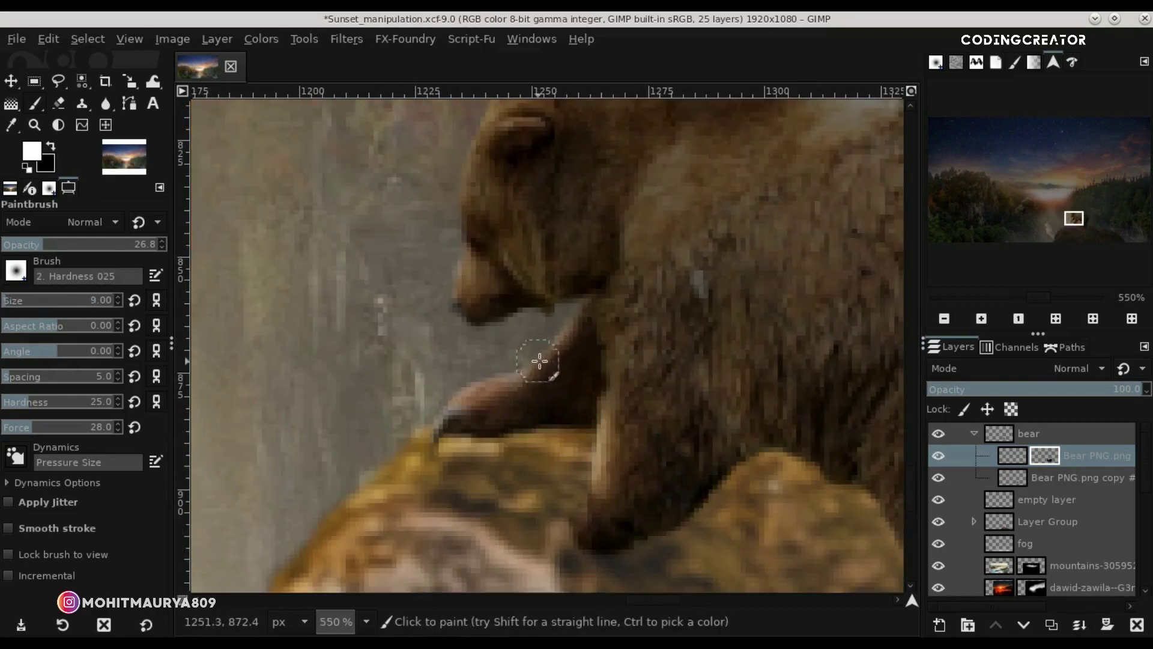
pyautogui.keyDown('ctrl'); pyautogui.scroll(-6, 508, 372); pyautogui.keyUp('ctrl')
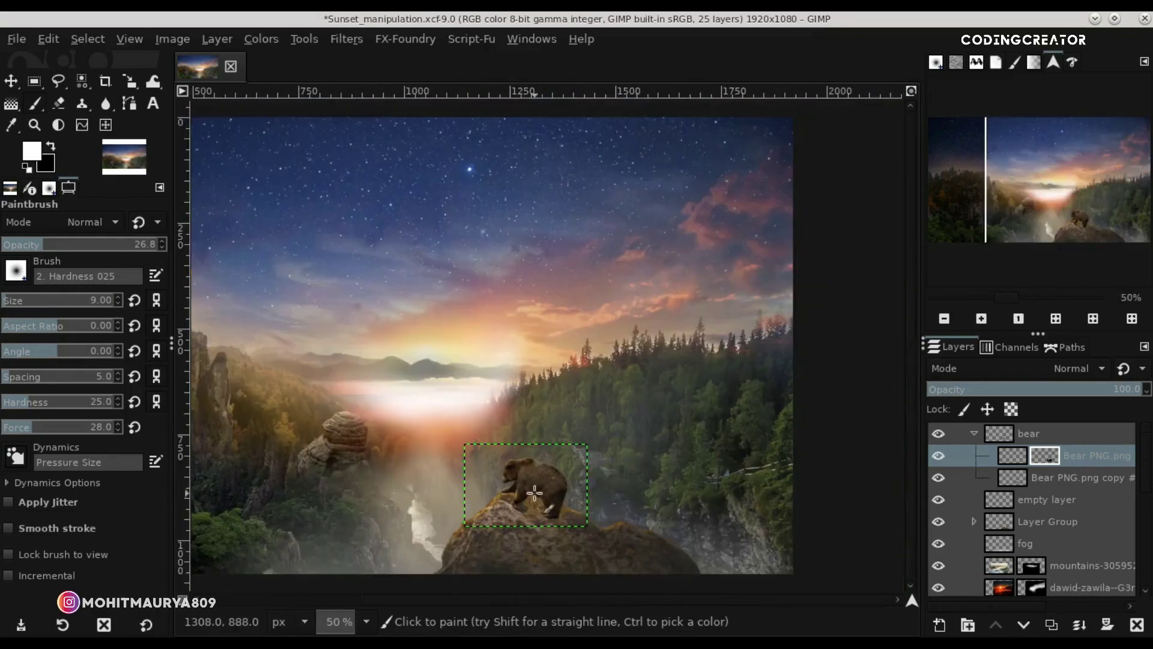
pyautogui.keyDown('ctrl'); pyautogui.scroll(4, 868, 412); pyautogui.keyUp('ctrl')
pyautogui.scroll(-3, 869, 412)
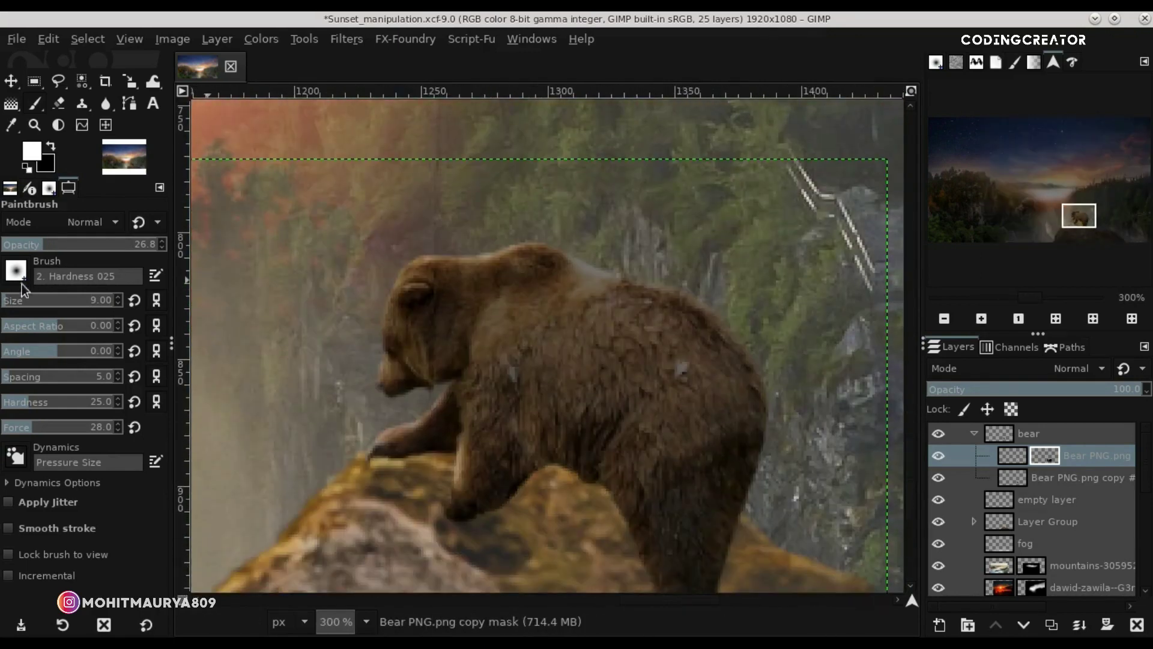
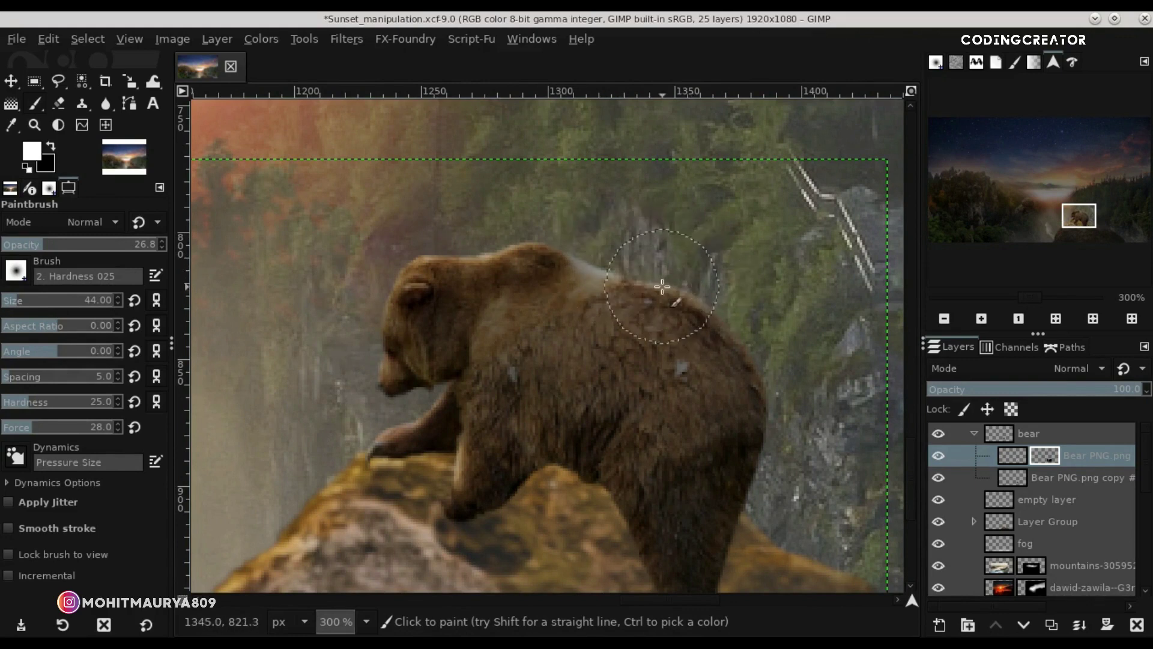
# Lower the Paintbrush opacity for gentle painting on the bear's layer mask.
pyautogui.moveTo(43, 244); pyautogui.dragTo(12, 244)
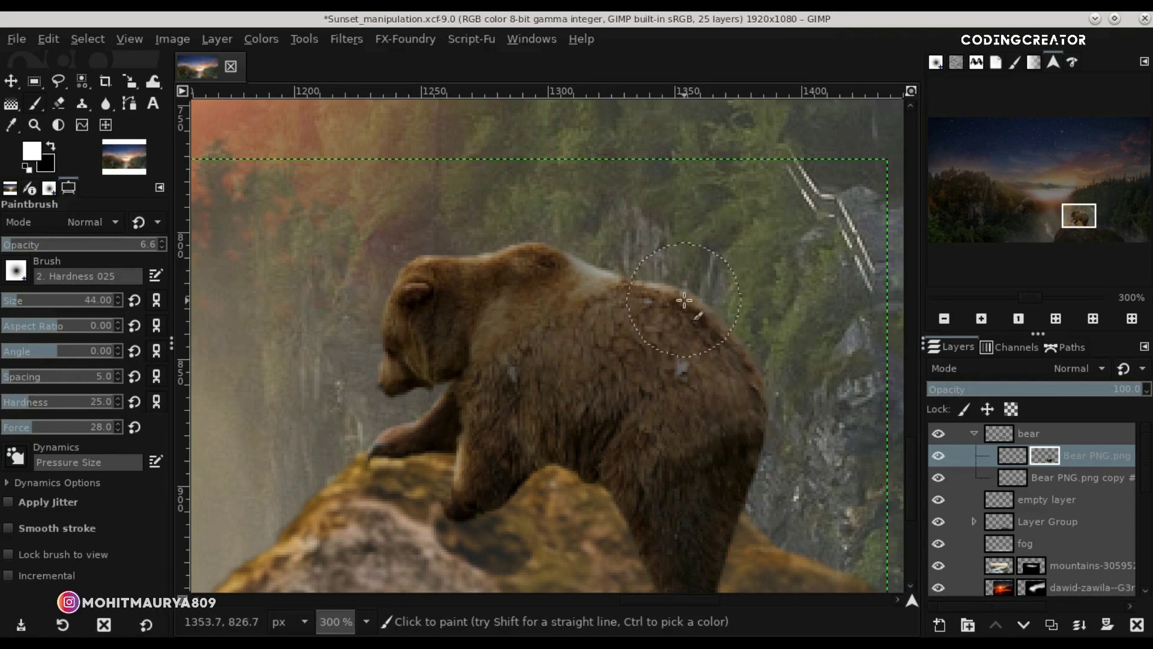
pyautogui.scroll(-4, 692, 291)
pyautogui.scroll(1, 719, 271)
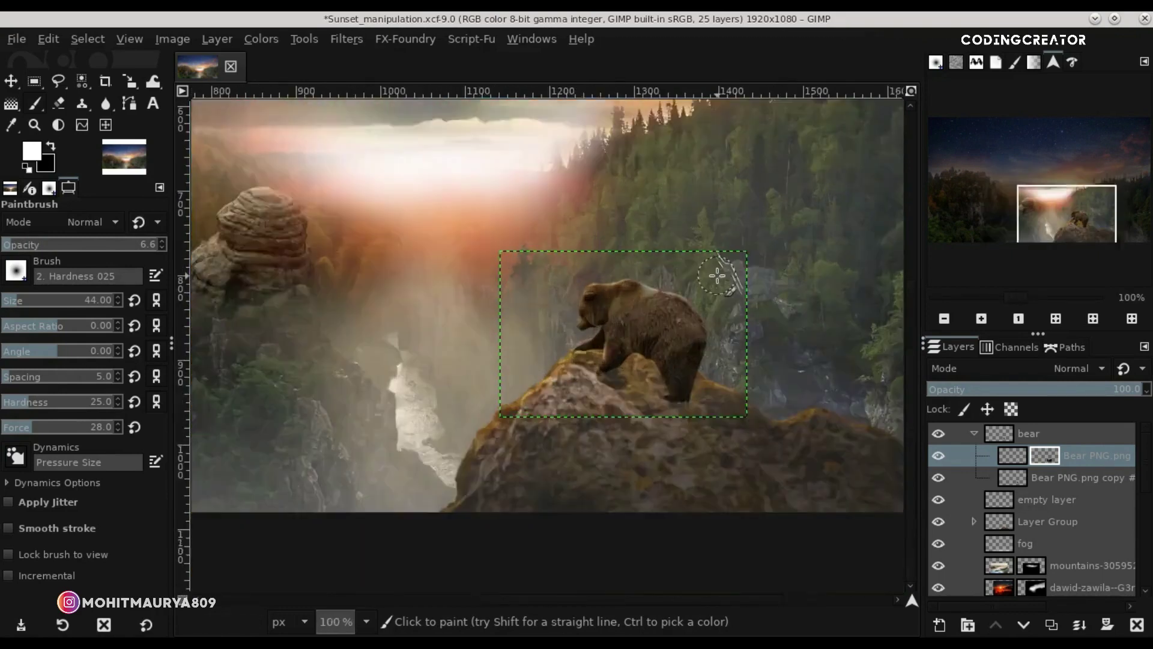
pyautogui.scroll(1, 727, 260)
pyautogui.scroll(-1, 720, 272)
pyautogui.scroll(-3, 717, 276)
pyautogui.press('m')
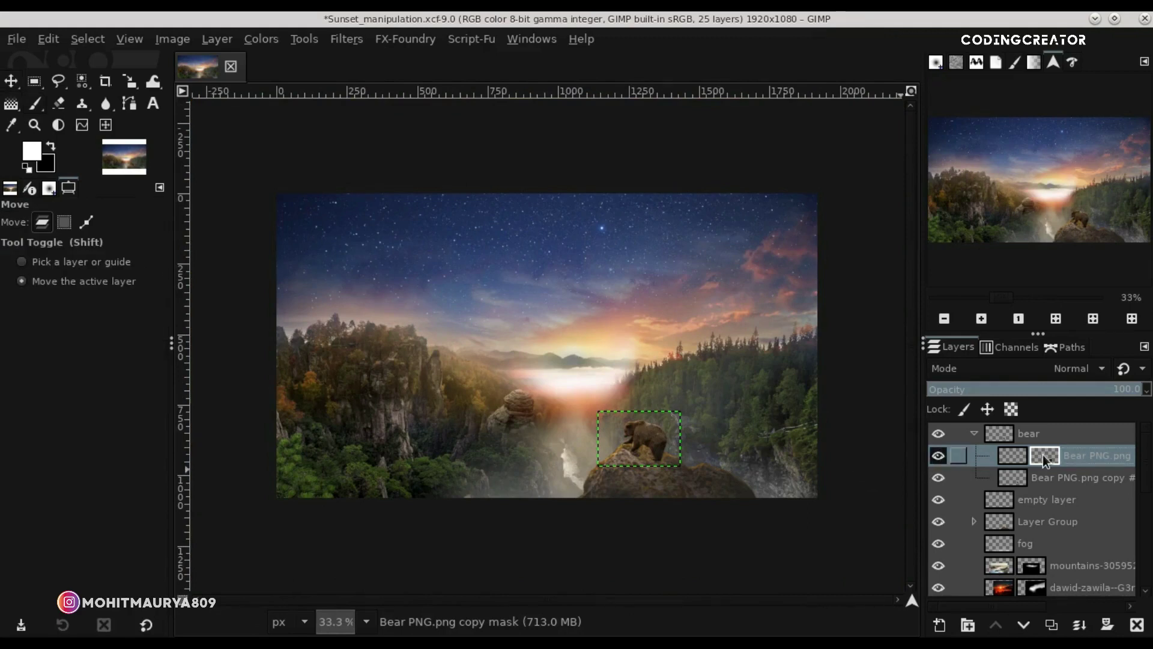
pyautogui.scroll(3, 670, 439)
pyautogui.scroll(1, 671, 451)
pyautogui.scroll(1, 674, 462)
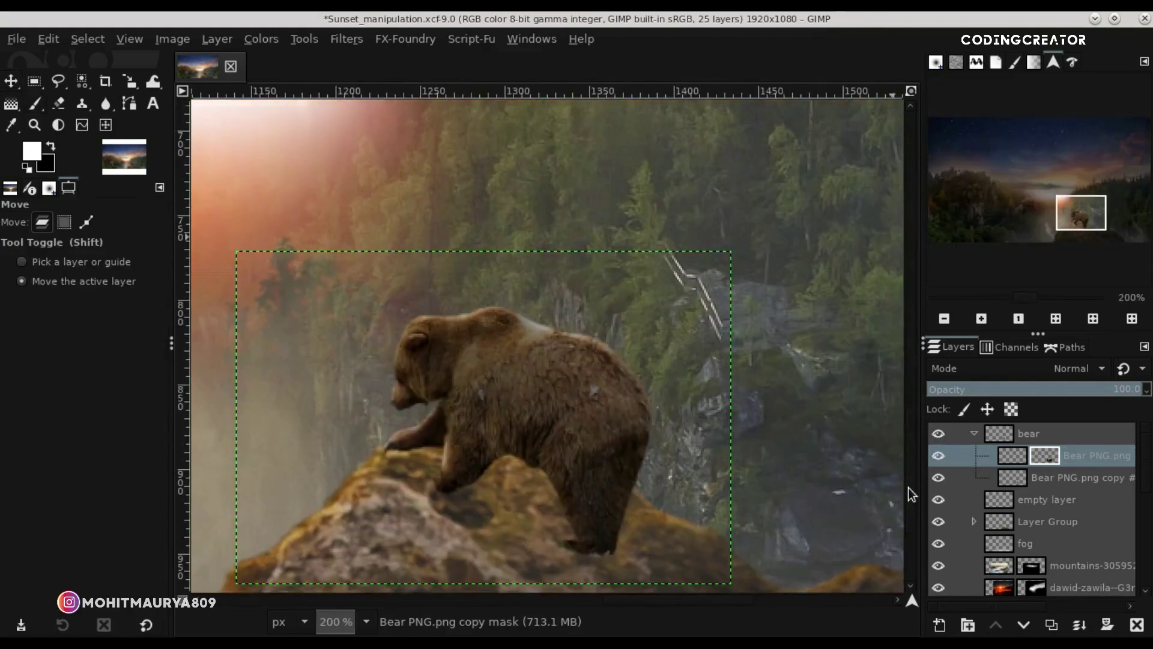
# Paint black over the bear's back on its mask, toggling the layer to compare.
pyautogui.click(35, 104)
pyautogui.press('x')
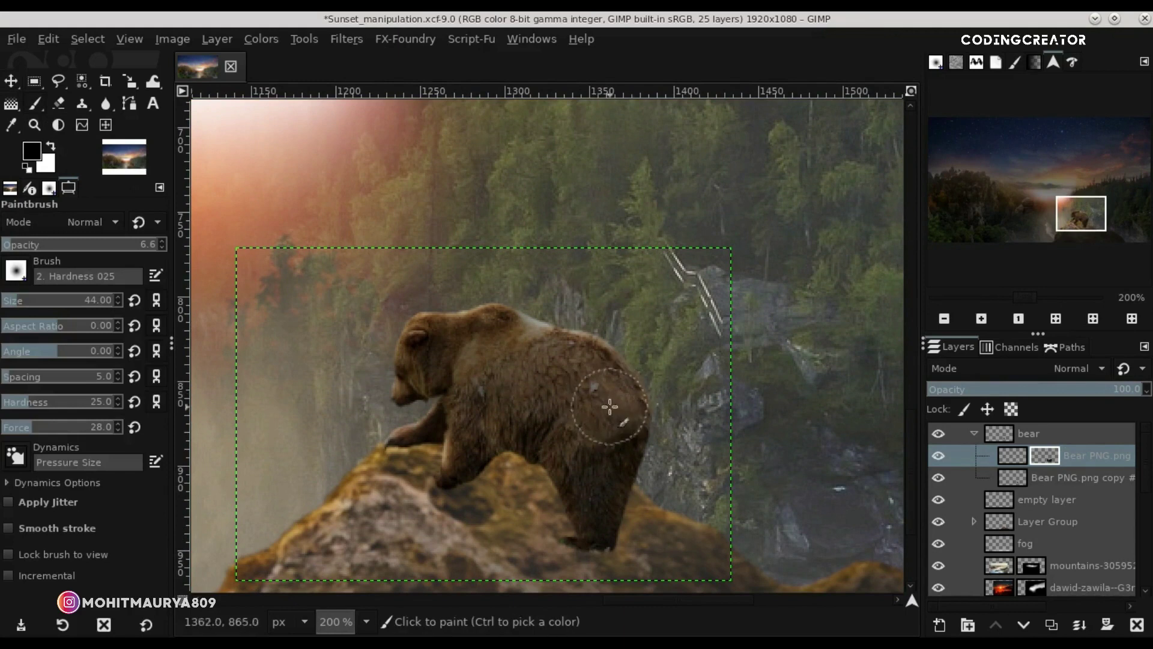
pyautogui.click(939, 455)
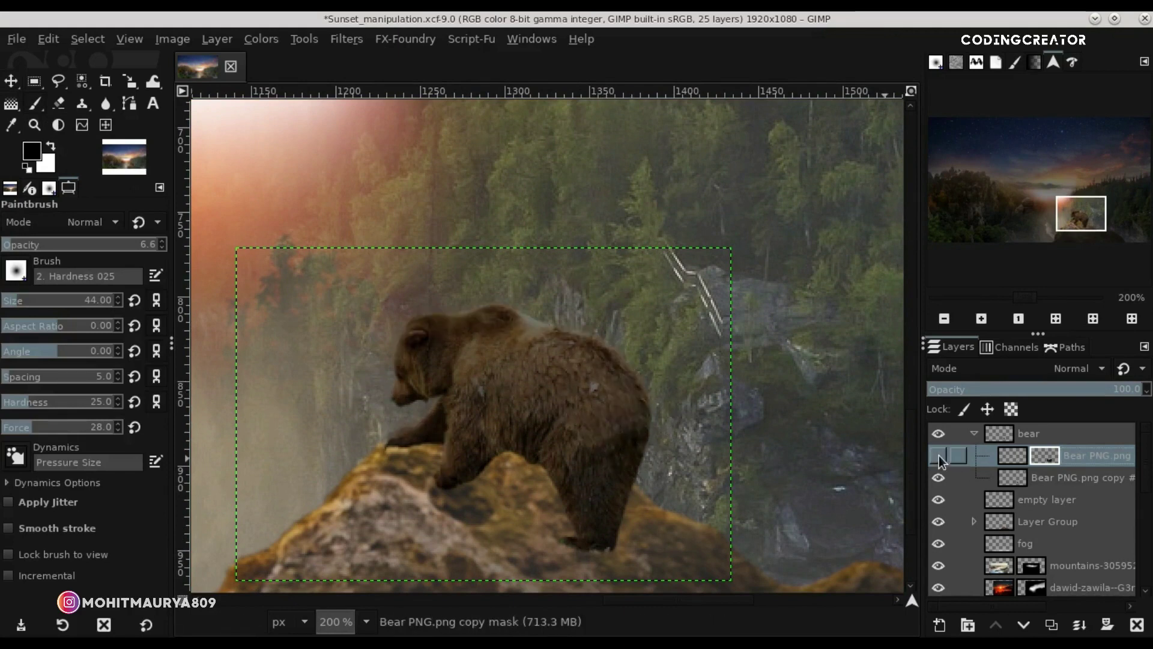
pyautogui.click(938, 455)
pyautogui.moveTo(18, 242); pyautogui.dragTo(39, 243)
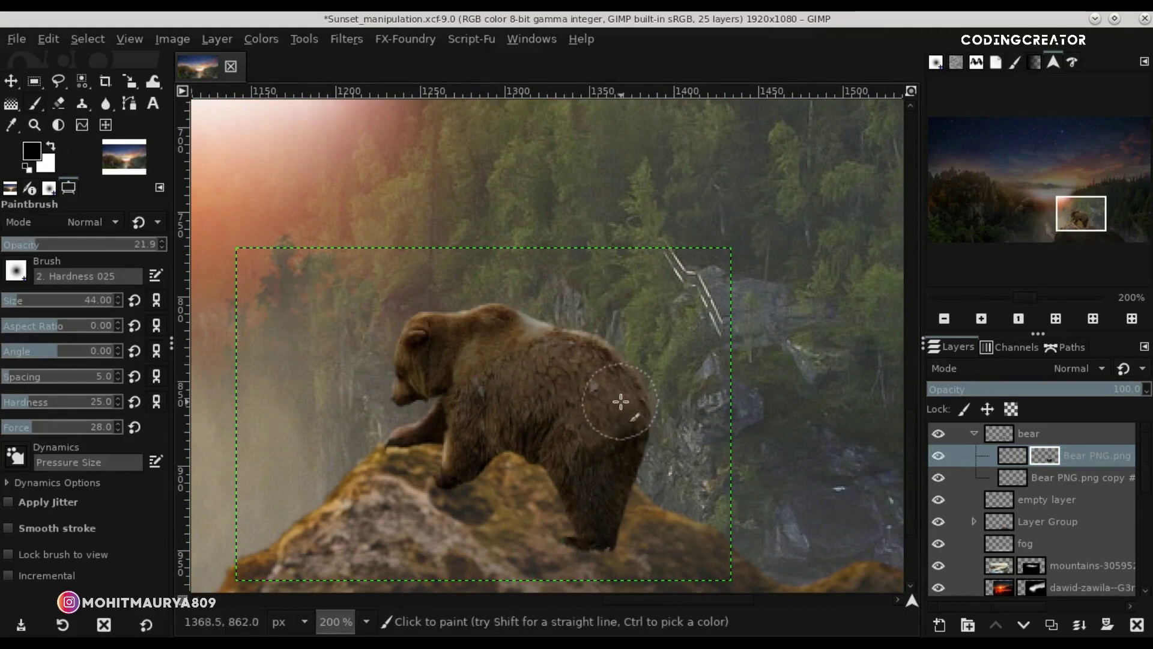
pyautogui.click(939, 477)
pyautogui.click(939, 477)
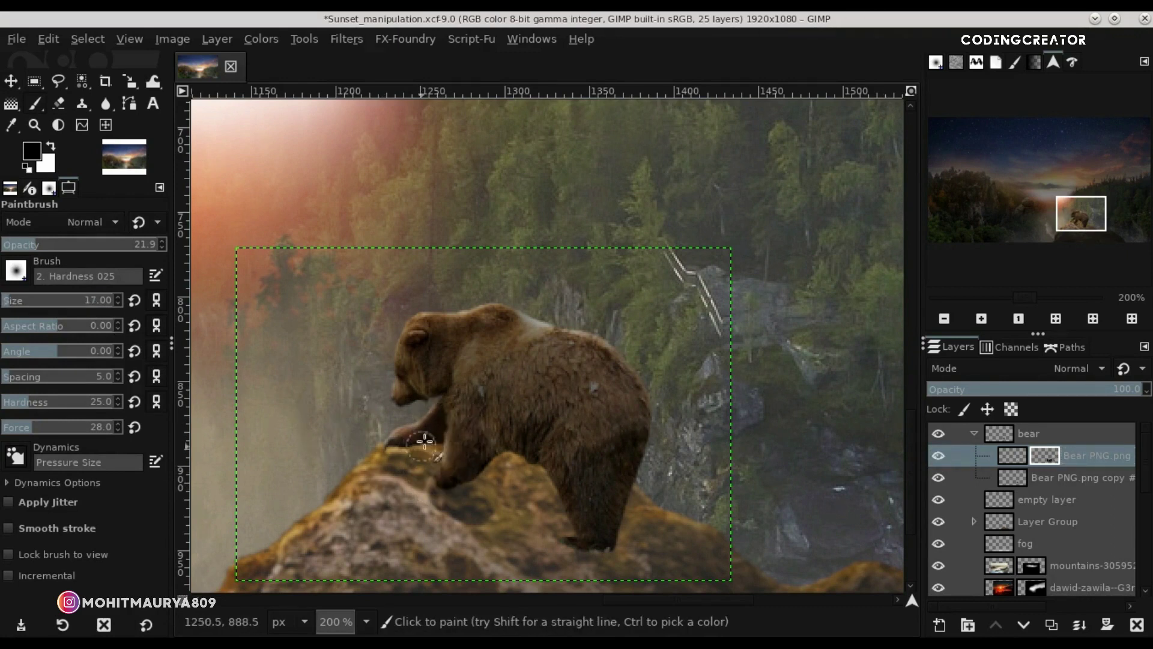
# Nudge the bear group slightly to the left on the rock.
pyautogui.click(10, 84)
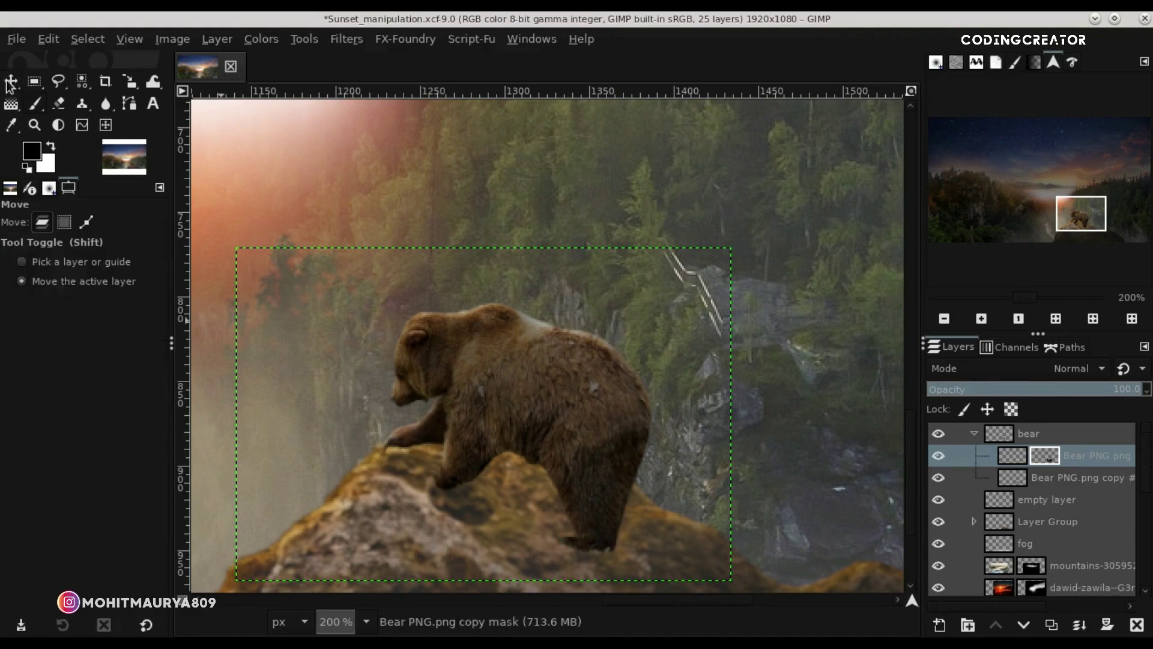
pyautogui.click(1007, 434)
pyautogui.moveTo(505, 429); pyautogui.dragTo(501, 429)
# Add a new transparent layer and place it beneath the Bear PNG.png copy layer.
pyautogui.click(1021, 475)
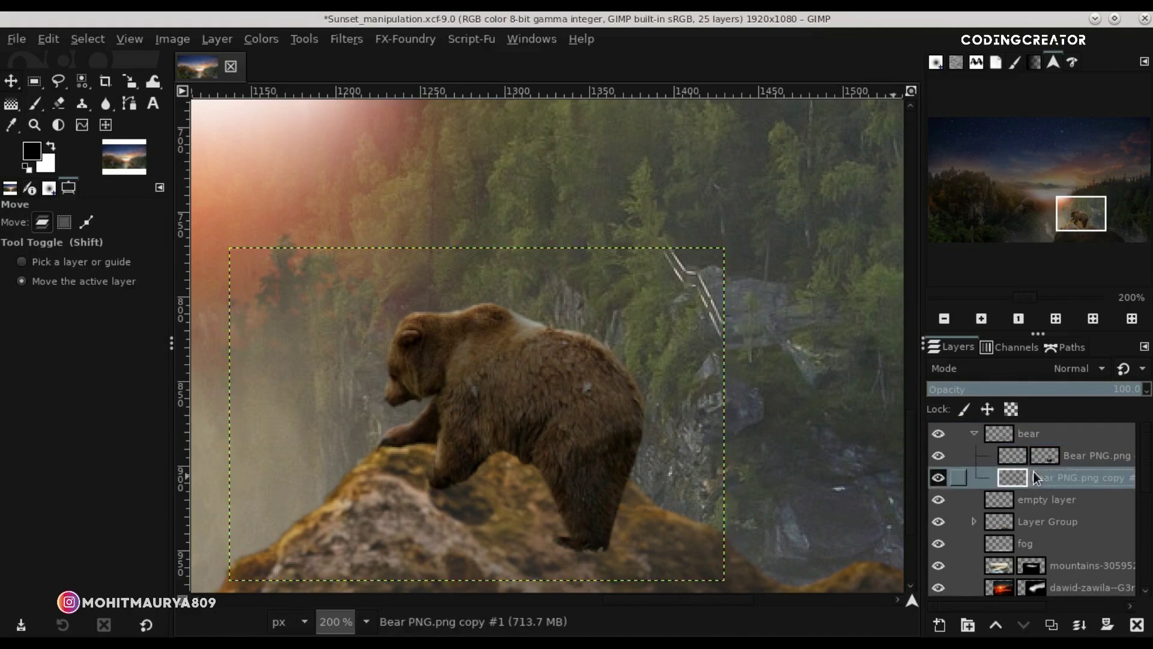
pyautogui.click(939, 624)
pyautogui.click(1034, 619)
pyautogui.moveTo(1019, 467); pyautogui.dragTo(1033, 511)
pyautogui.scroll(-2, 908, 461)
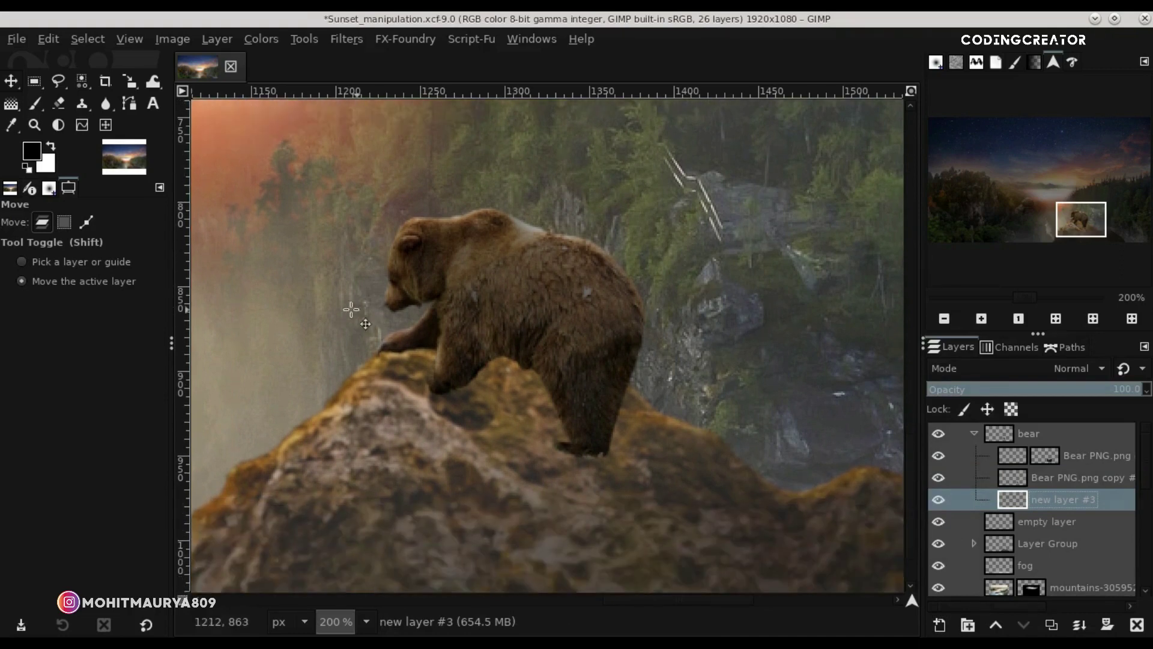
# Paint a soft black contact shadow under the bear's paw with brush sizes 34 and 15.
pyautogui.click(34, 106)
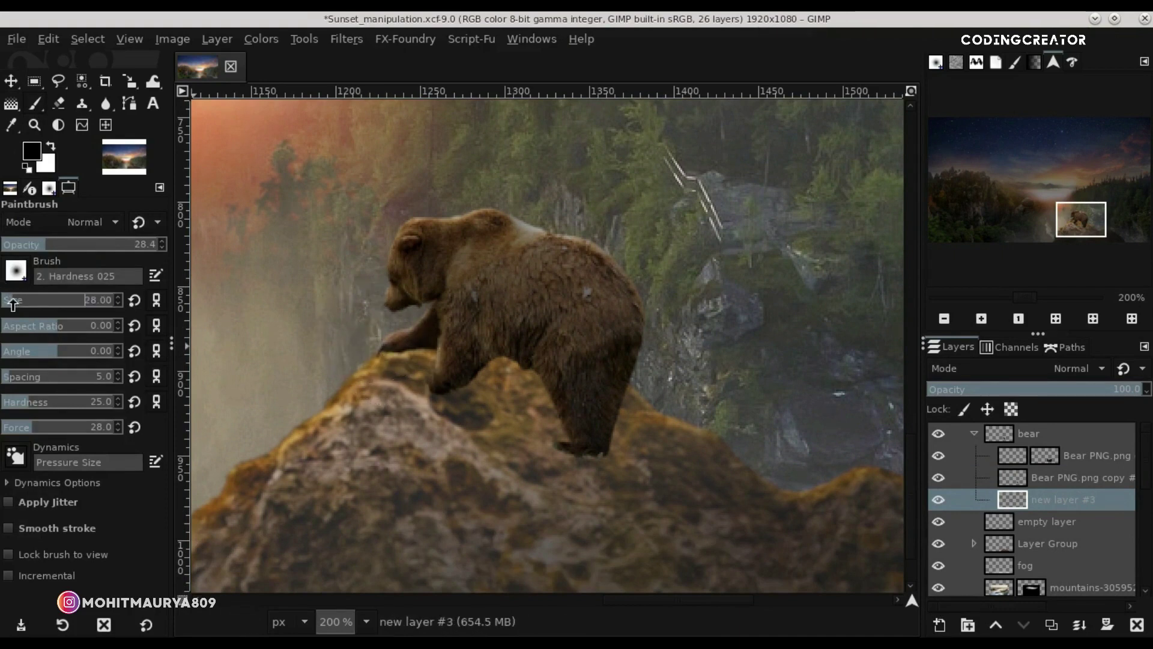
pyautogui.moveTo(12, 303); pyautogui.dragTo(15, 303)
pyautogui.moveTo(390, 354); pyautogui.dragTo(480, 397)
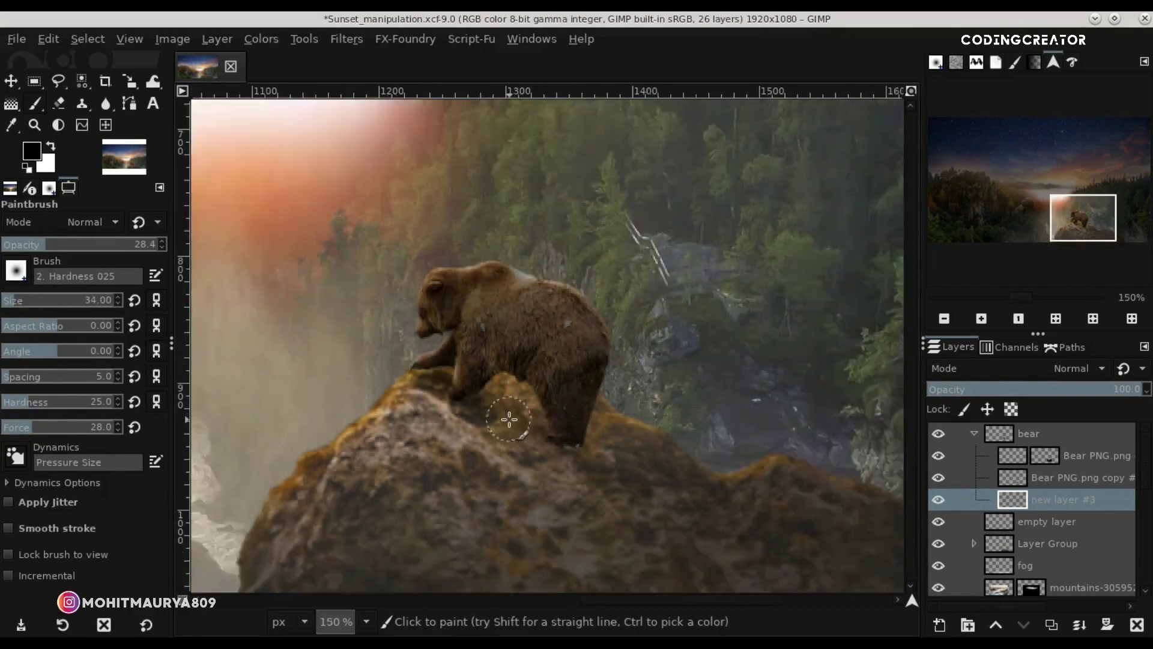
pyautogui.scroll(-4, 502, 404)
pyautogui.moveTo(7, 307); pyautogui.dragTo(5, 305)
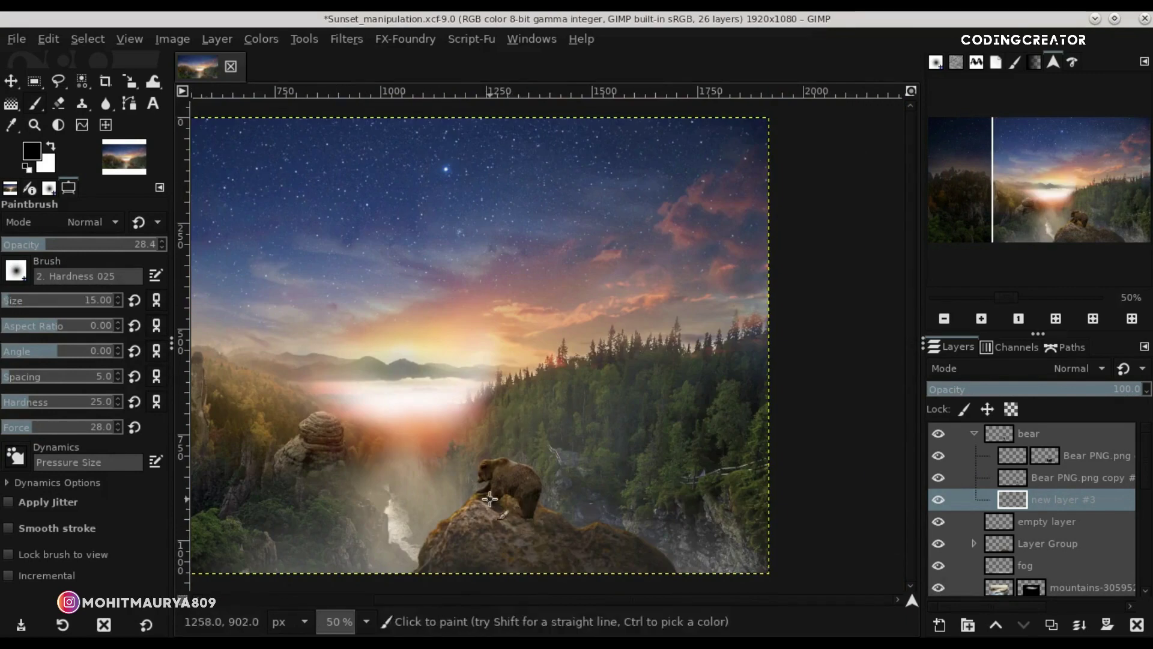
pyautogui.scroll(4, 490, 499)
pyautogui.scroll(-1, 437, 354)
pyautogui.scroll(-1, 437, 354)
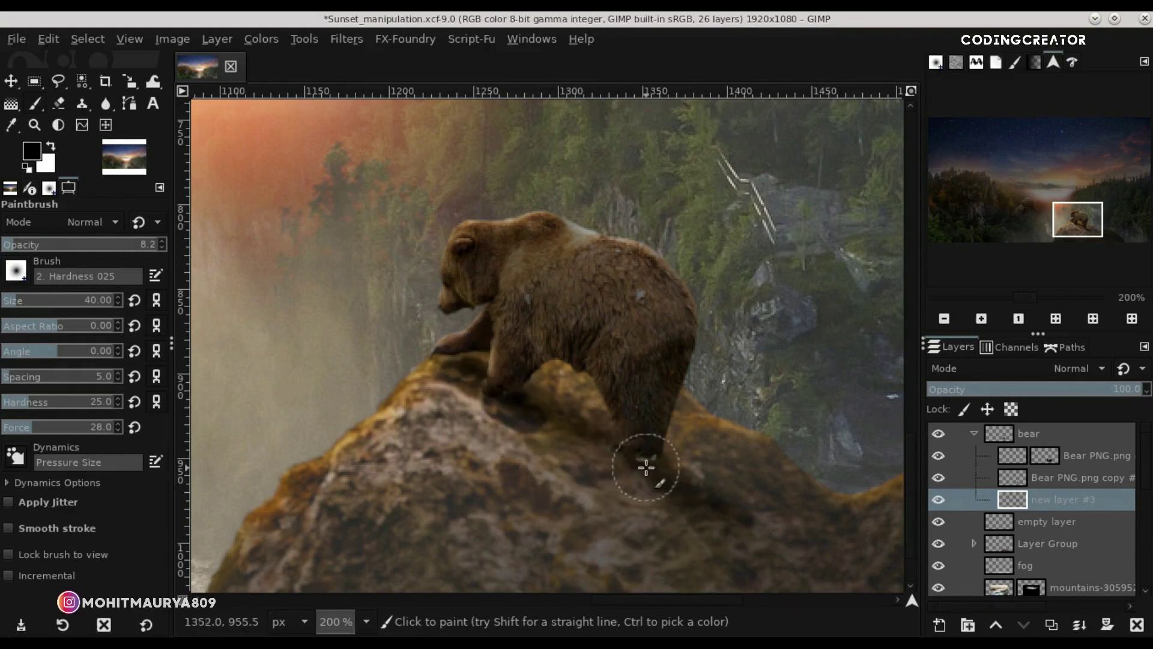
pyautogui.click(942, 499)
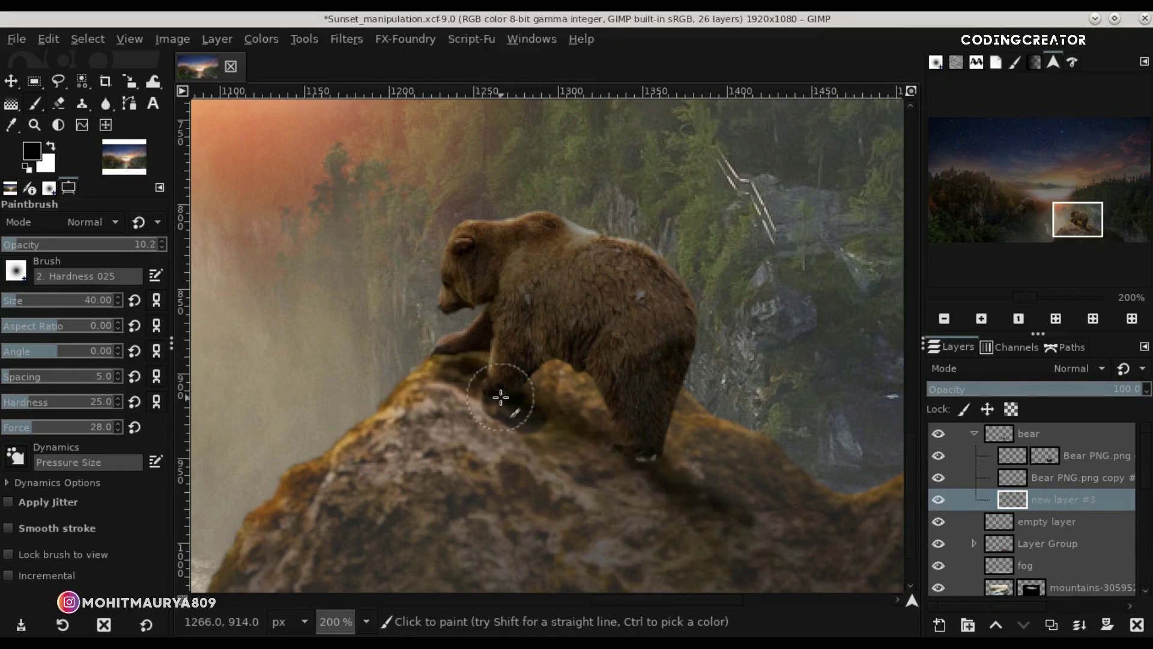
pyautogui.scroll(-4, 738, 561)
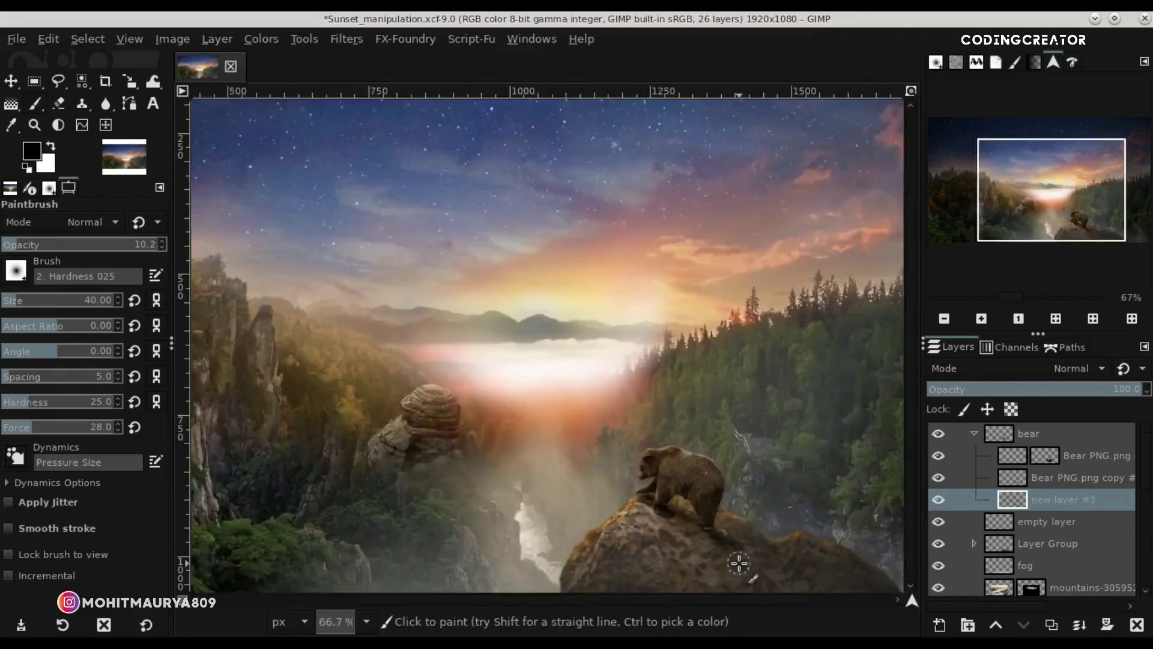
pyautogui.scroll(-1, 738, 561)
# Erase the excess shadow from the rock on new layer #3 at actual size.
pyautogui.click(942, 500)
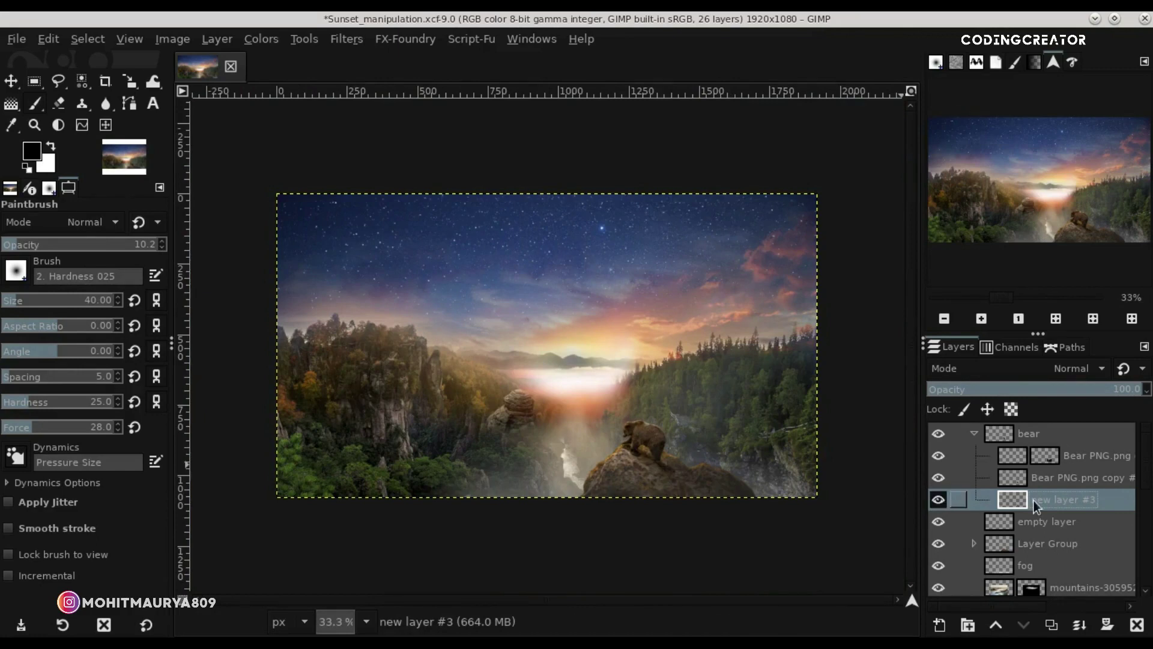
pyautogui.press('1')
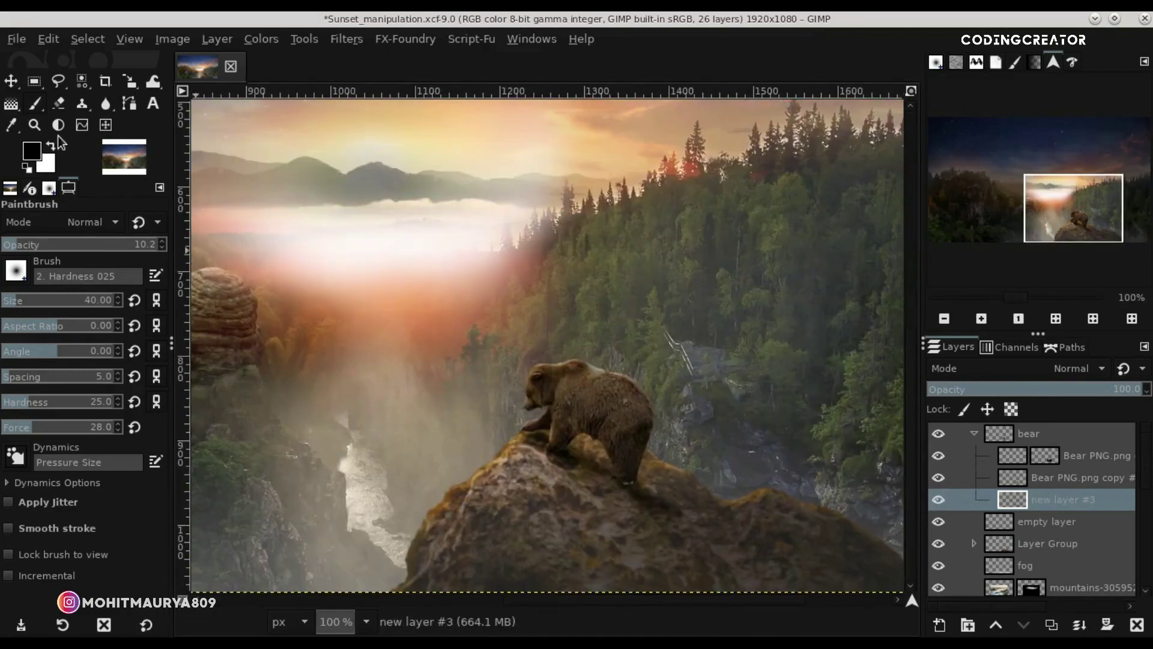
pyautogui.click(60, 104)
pyautogui.moveTo(717, 547); pyautogui.dragTo(654, 481)
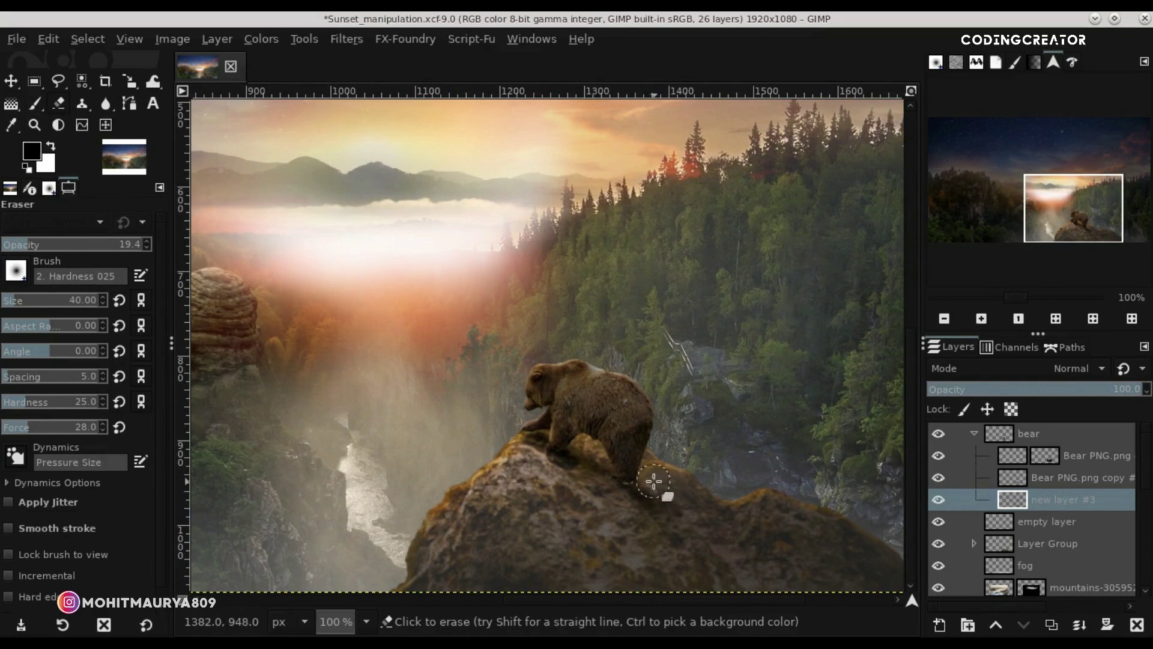
pyautogui.scroll(1, 663, 506)
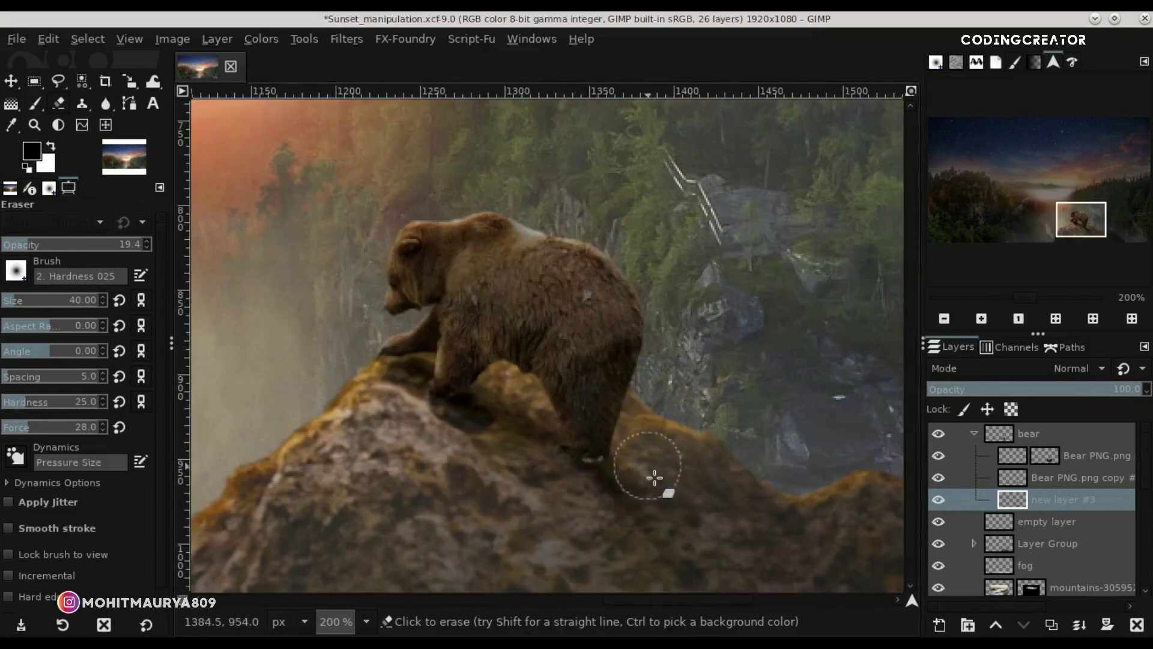
pyautogui.scroll(-4, 660, 506)
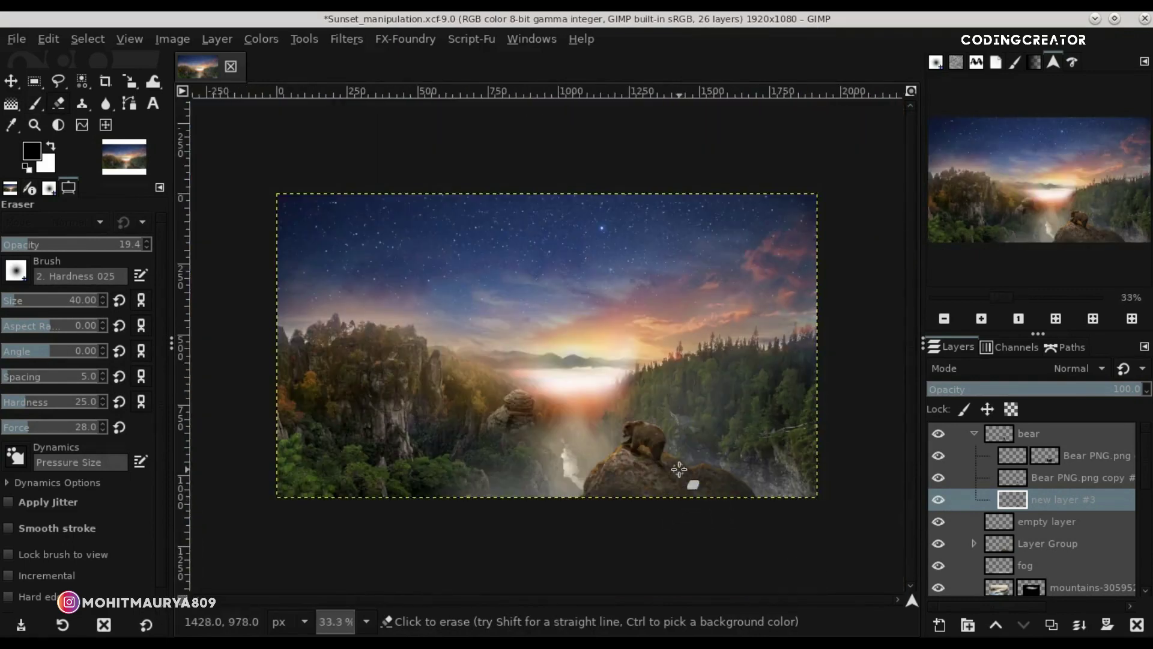
pyautogui.scroll(2, 678, 469)
pyautogui.scroll(1, 872, 471)
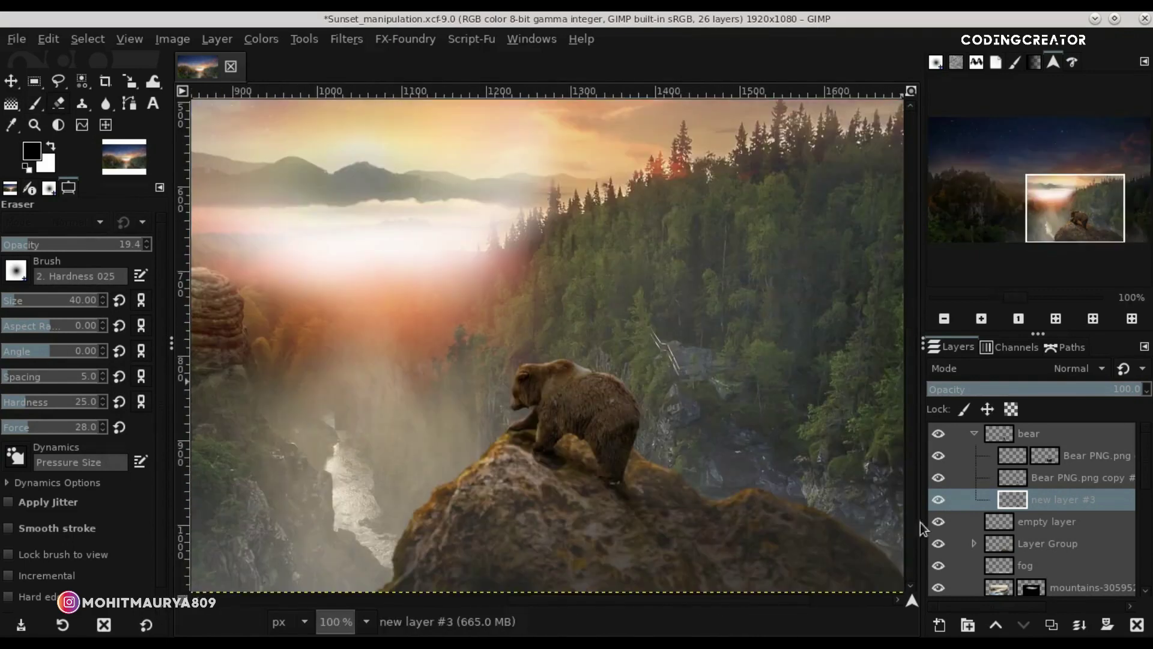
# Darken beneath the bear with a size 81 Paintbrush, comparing the shadow layer on and off.
pyautogui.click(38, 103)
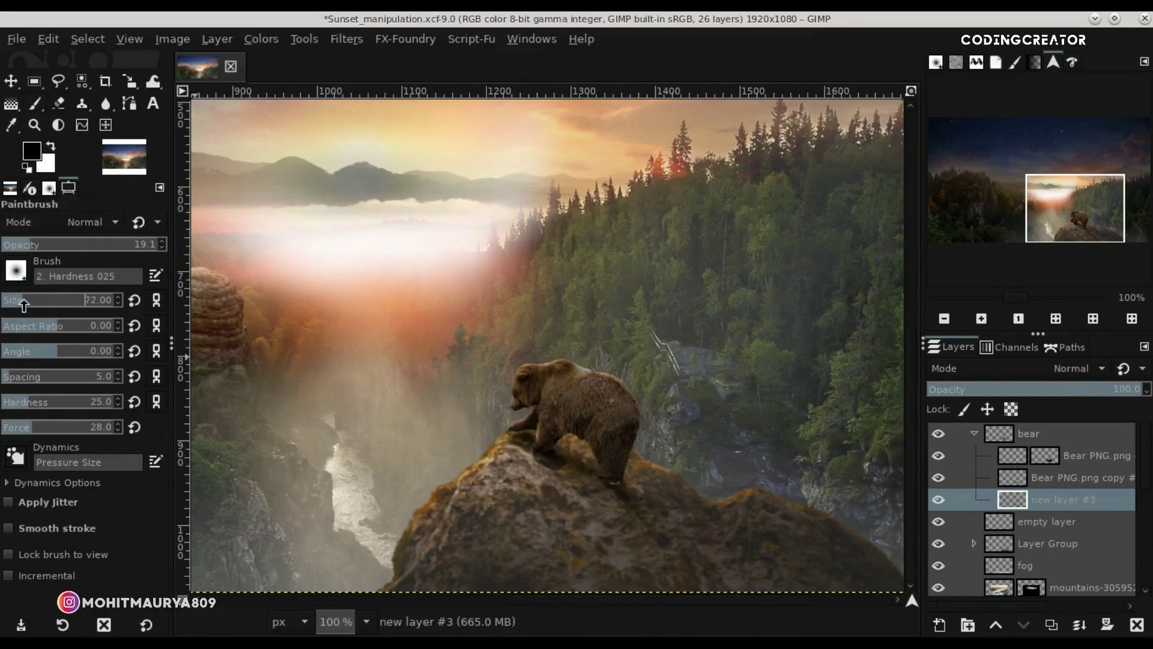
pyautogui.click(24, 300)
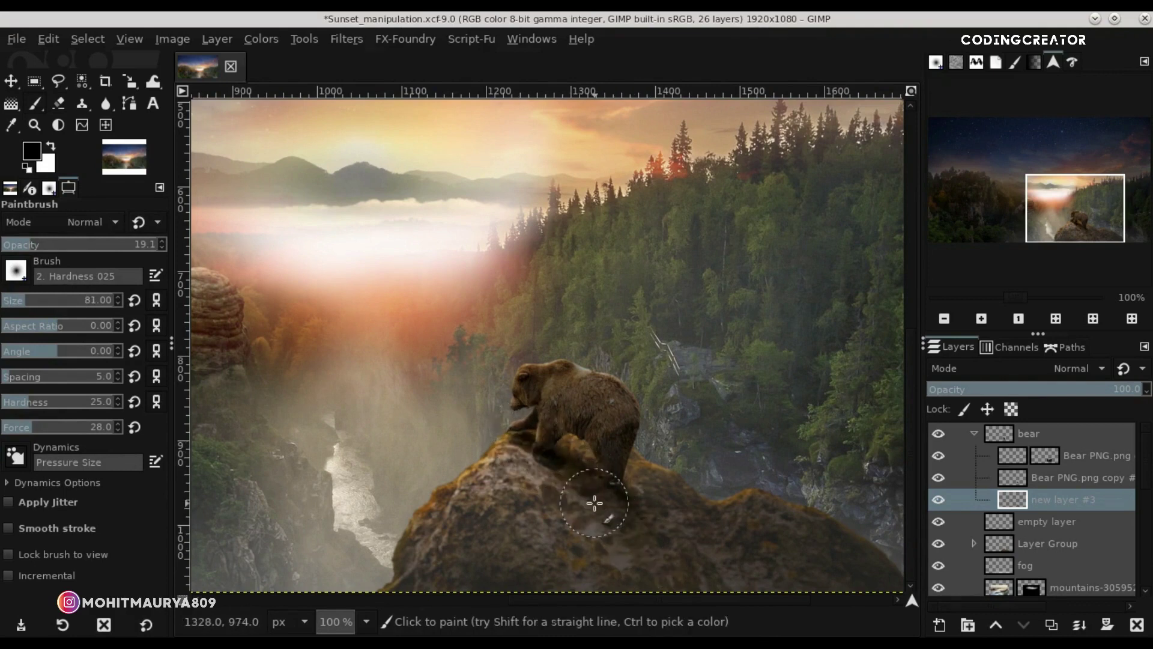
pyautogui.click(938, 499)
pyautogui.click(939, 499)
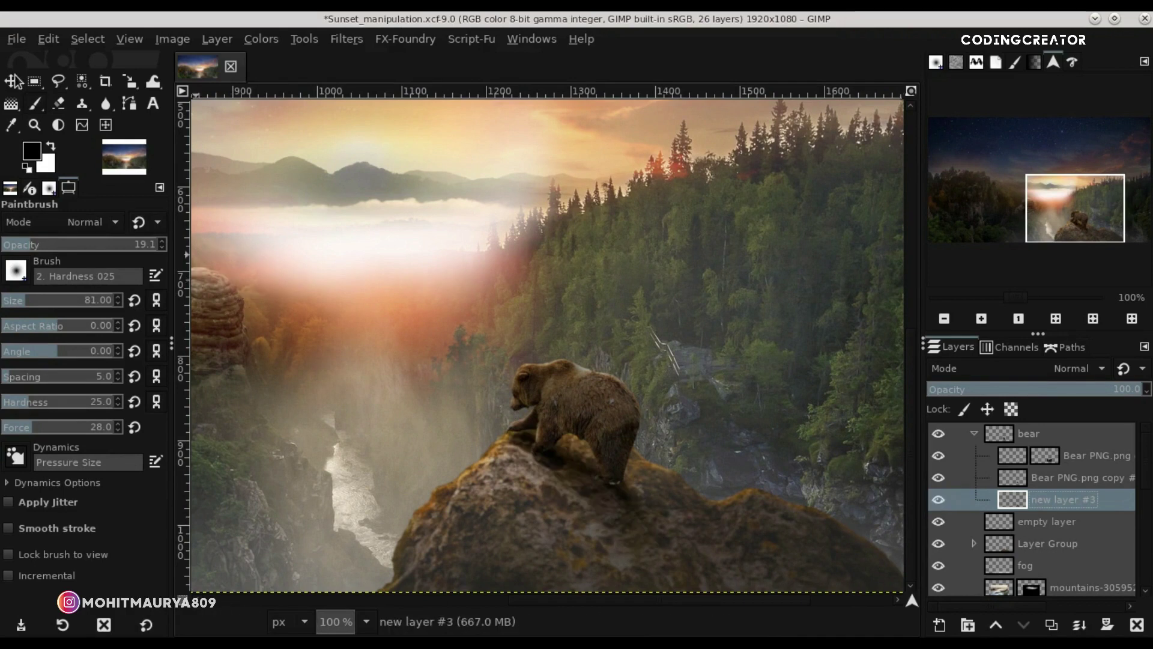
pyautogui.click(15, 81)
pyautogui.scroll(-2, 541, 429)
pyautogui.scroll(-1, 702, 511)
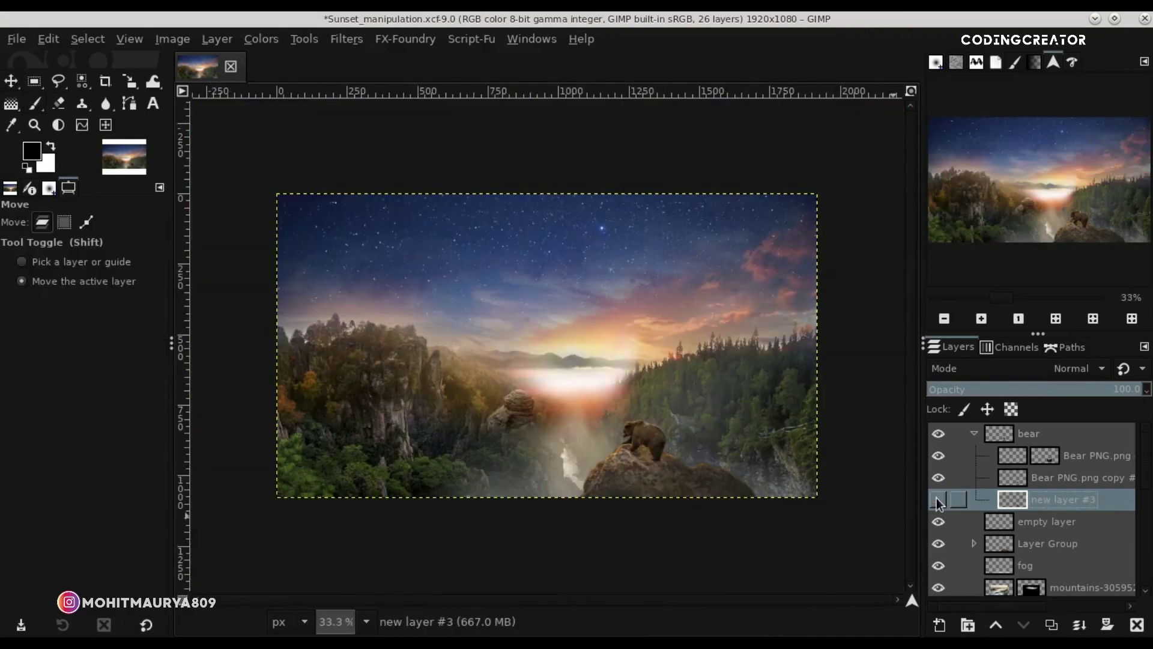
# Add new layer #4 above Bear PNG.png and change its composite mode.
pyautogui.click(1021, 478)
pyautogui.click(940, 625)
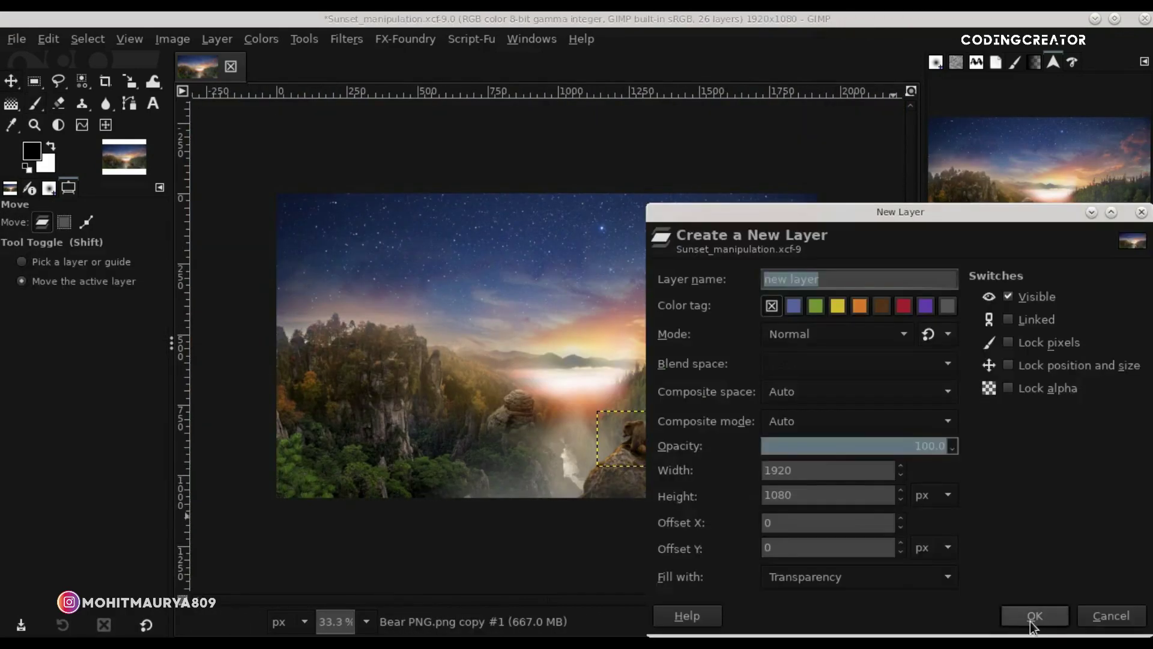
pyautogui.click(1029, 615)
pyautogui.moveTo(1011, 481); pyautogui.dragTo(1012, 454)
pyautogui.rightClick(1012, 455)
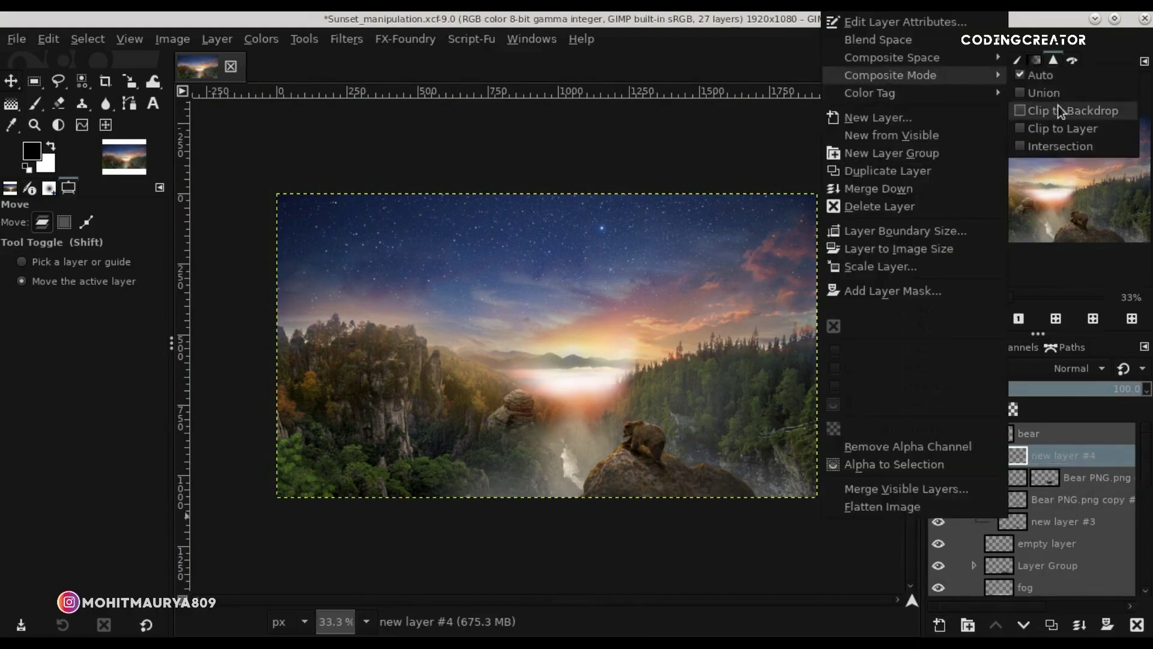
pyautogui.click(1057, 108)
pyautogui.scroll(2, 672, 465)
pyautogui.scroll(1, 672, 465)
pyautogui.scroll(1, 837, 438)
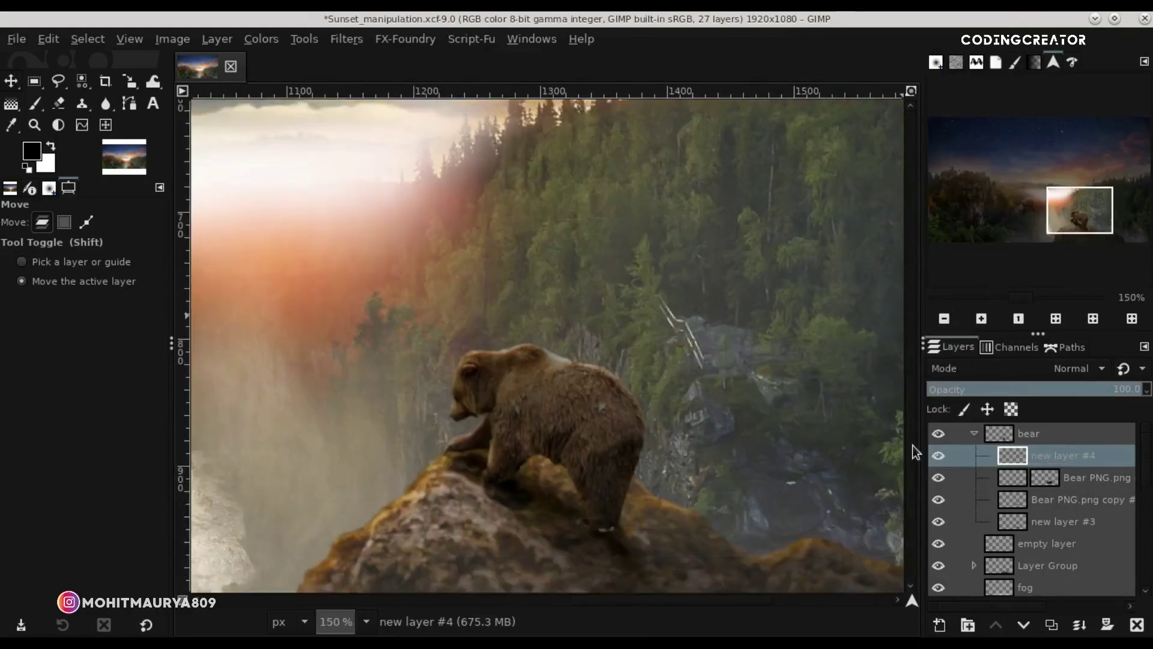
# Set up a smaller, low-opacity black Paintbrush for subtle shading.
pyautogui.click(938, 499)
pyautogui.click(939, 521)
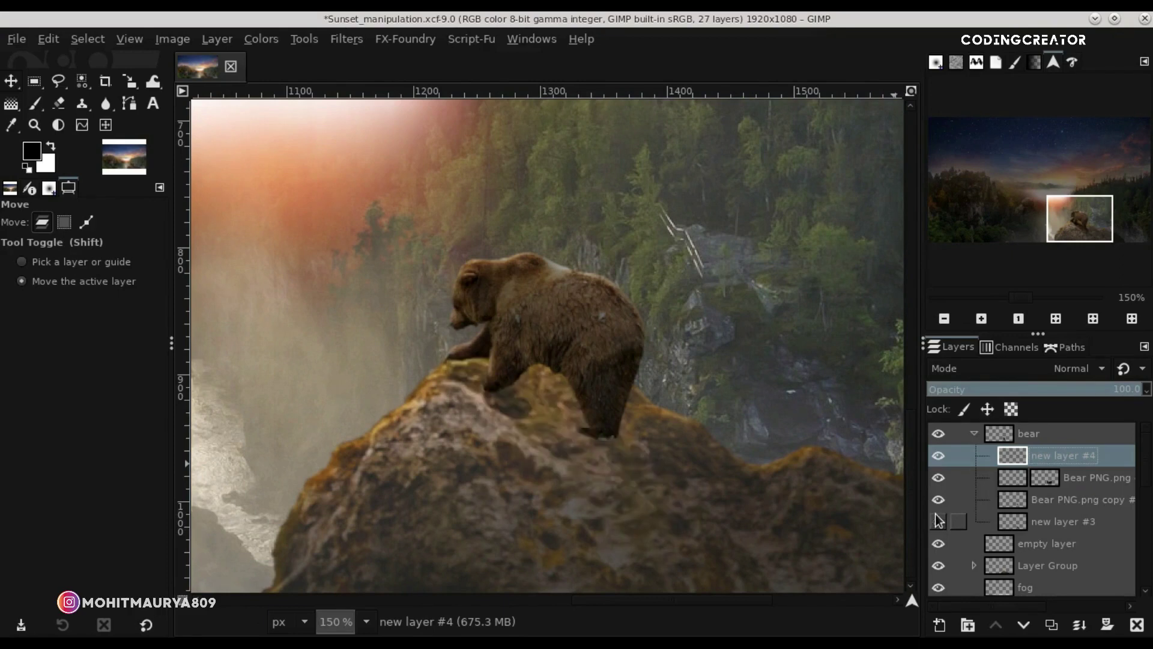
pyautogui.click(35, 104)
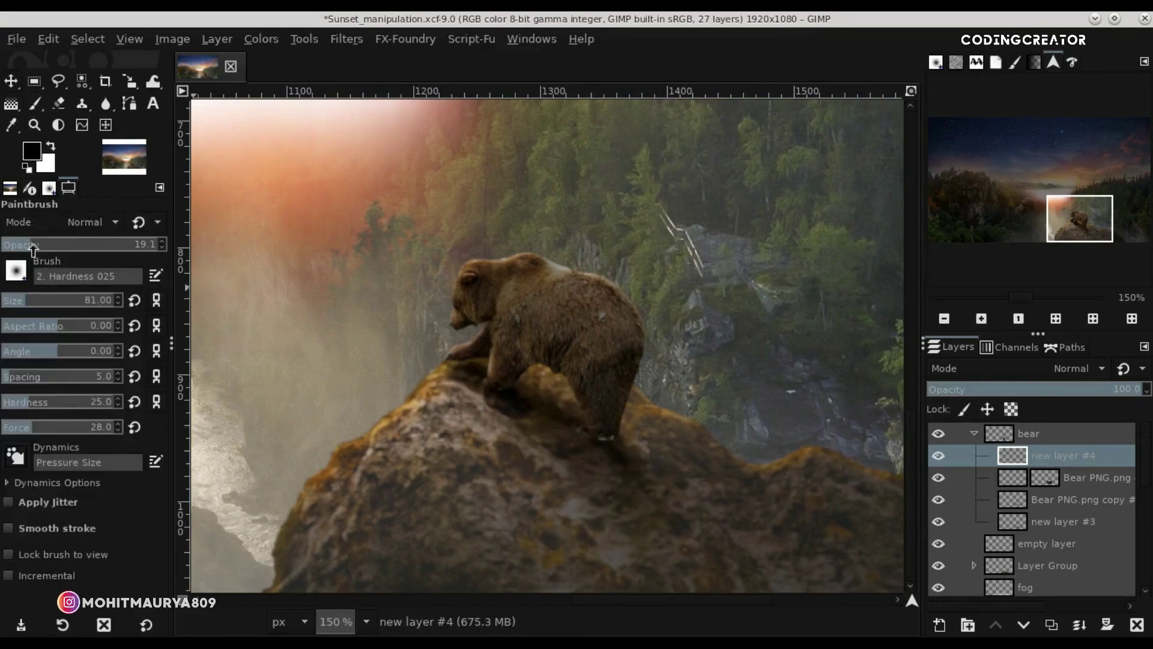
pyautogui.moveTo(12, 302); pyautogui.dragTo(9, 302)
pyautogui.scroll(3, 466, 352)
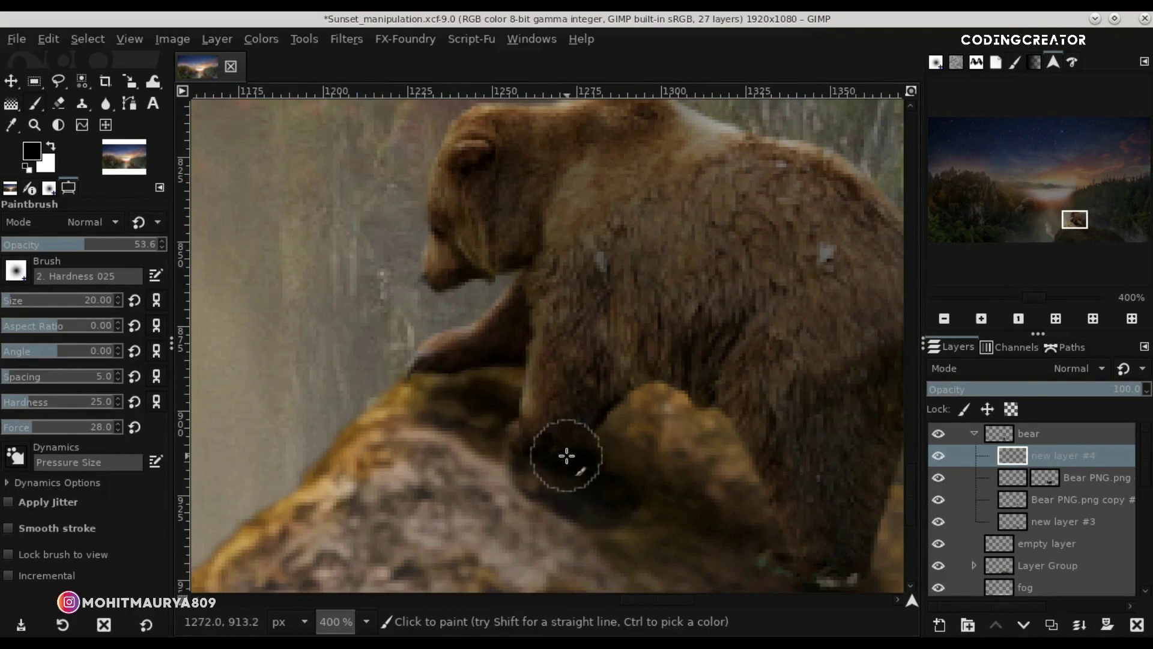
pyautogui.click(38, 244)
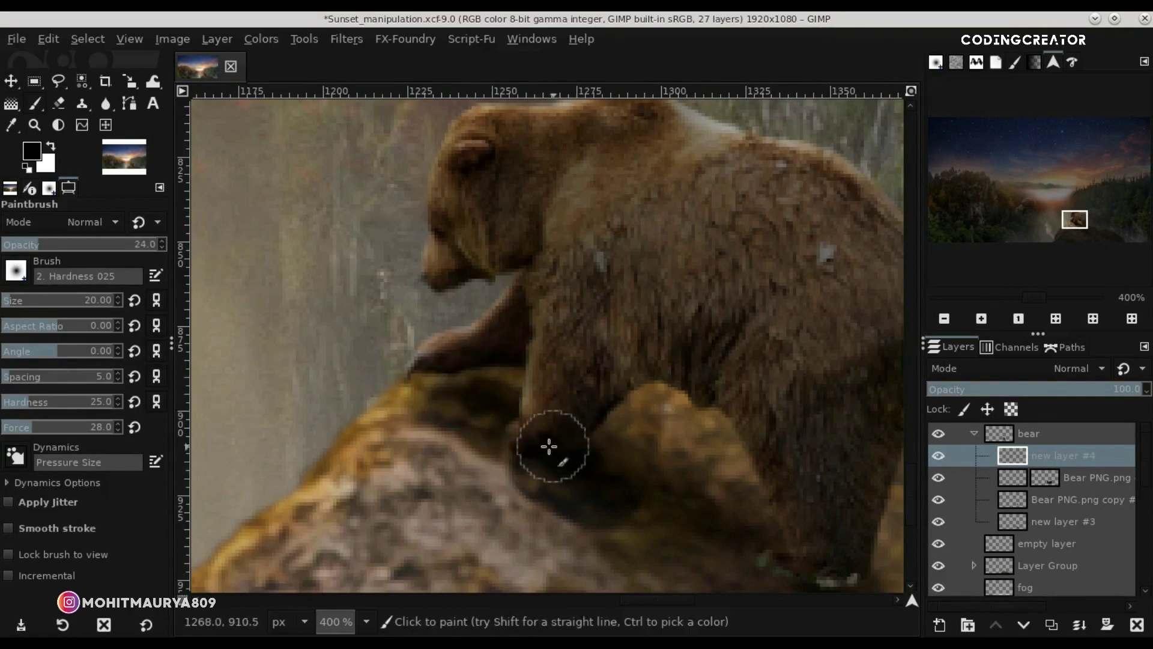
pyautogui.scroll(-2, 849, 566)
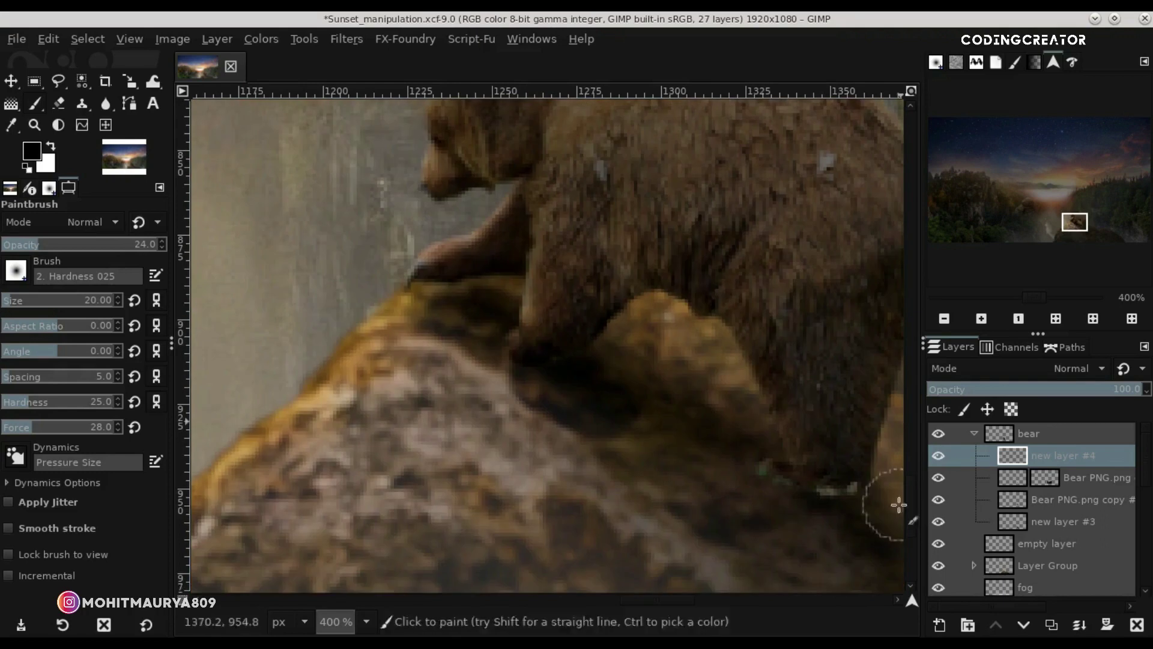
pyautogui.hscroll(4, 900, 502)
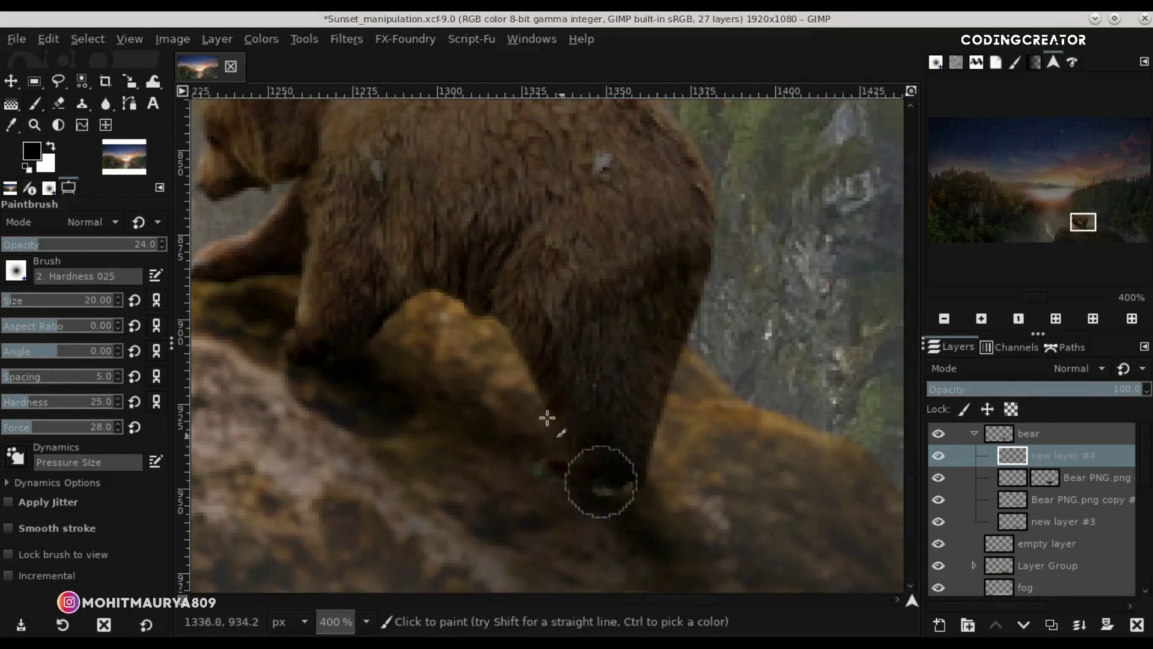
# Shade the bear's shoulder and front leg with a larger brush, then zoom out.
pyautogui.click(18, 301)
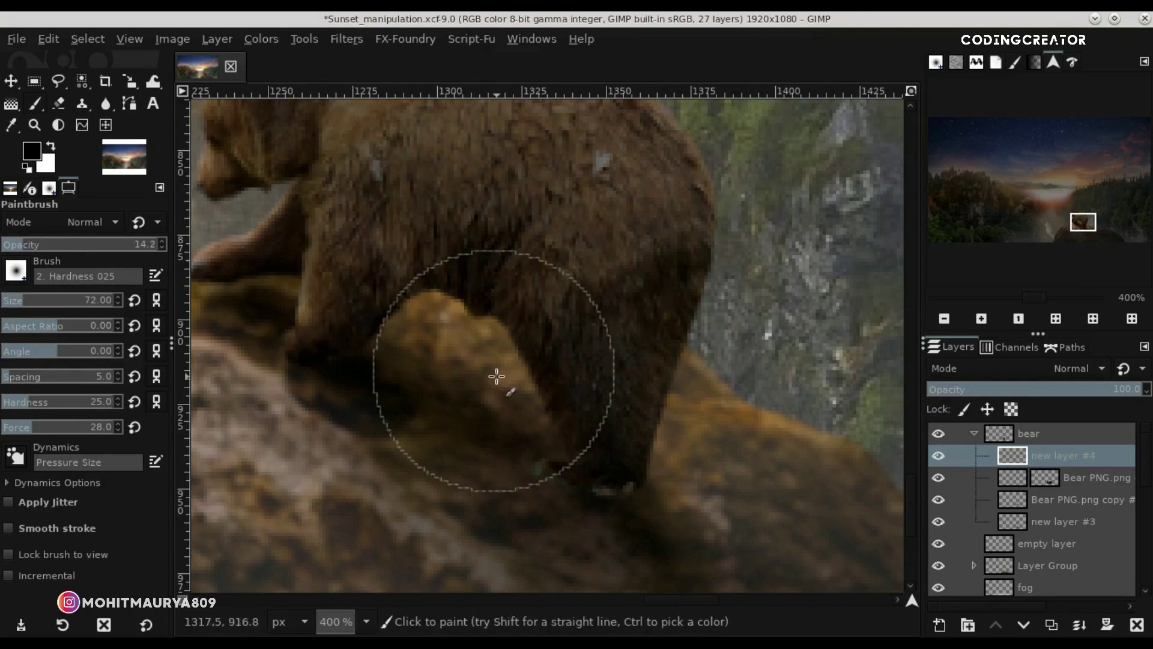
pyautogui.scroll(3, 913, 488)
pyautogui.keyDown('ctrl'); pyautogui.scroll(-1, 581, 410); pyautogui.keyUp('ctrl')
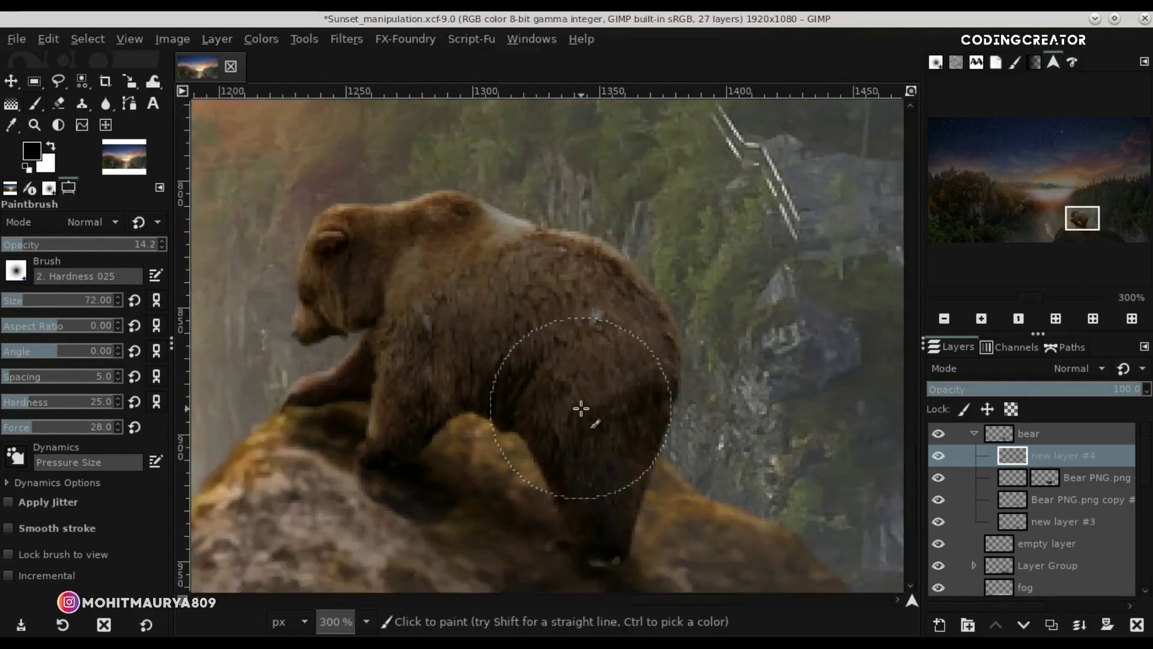
pyautogui.keyDown('ctrl'); pyautogui.scroll(-2, 567, 378); pyautogui.keyUp('ctrl')
pyautogui.moveTo(557, 351)
pyautogui.mouseDown()
pyautogui.moveTo(515, 368)
pyautogui.moveTo(504, 340)
pyautogui.moveTo(522, 386)
pyautogui.moveTo(515, 373)
pyautogui.mouseUp()
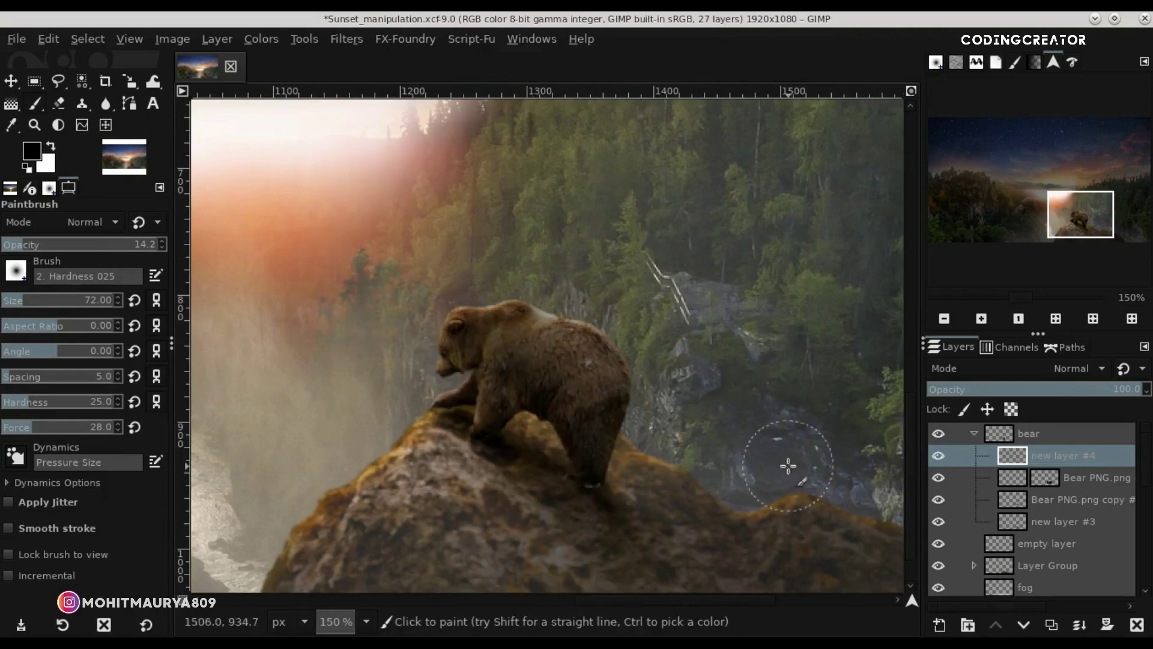
pyautogui.click(938, 455)
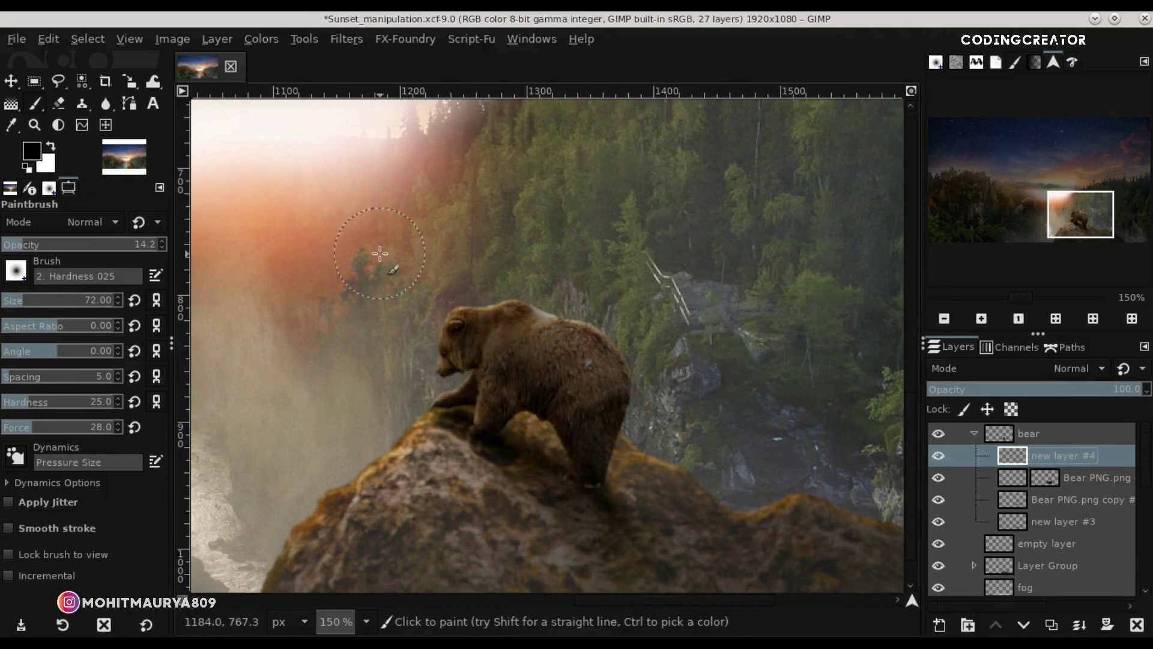
pyautogui.click(10, 81)
pyautogui.hotkey('shift', '2')
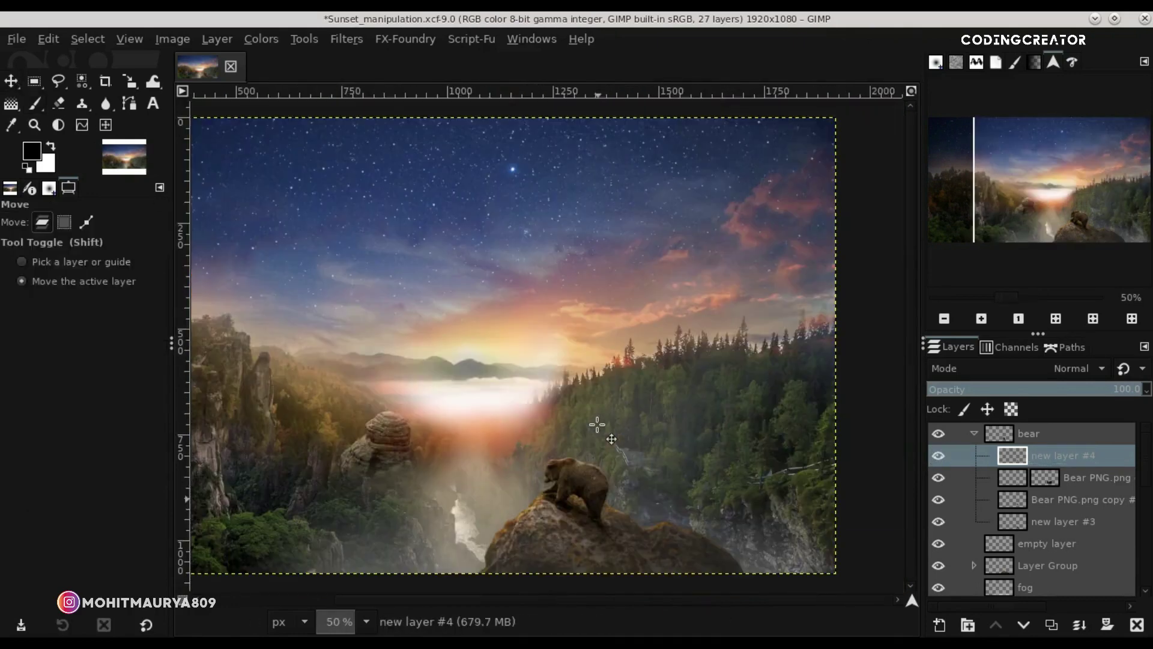
pyautogui.press('-')
pyautogui.press('-')
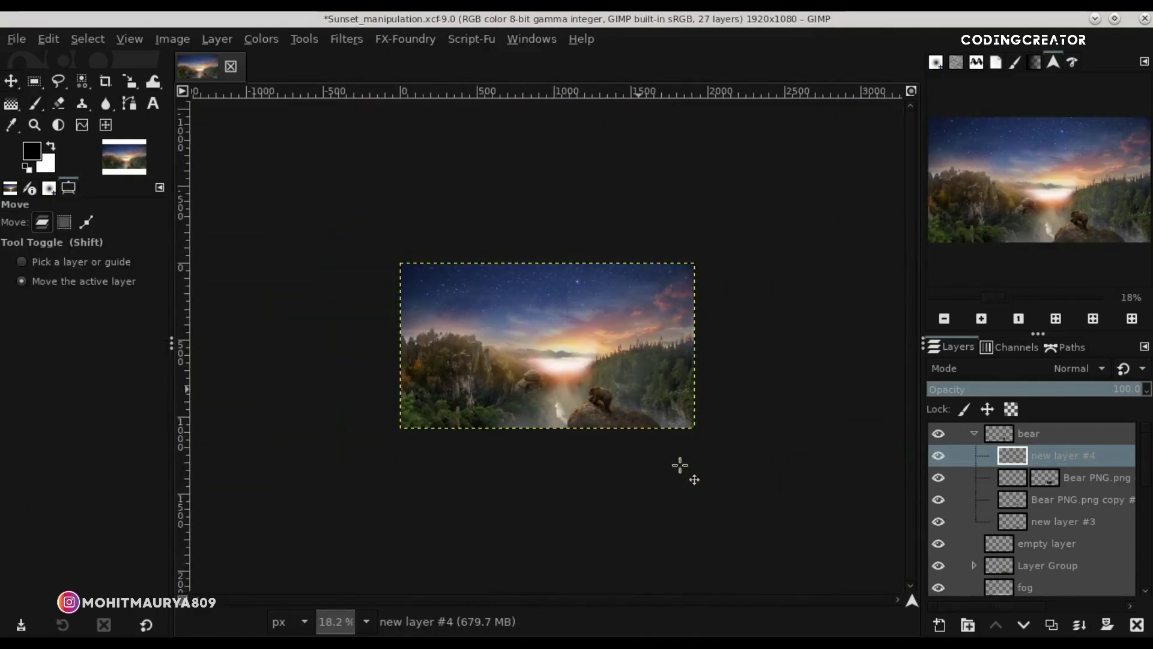
# Turn layer #4 shading back on and select new layer #3 for editing.
pyautogui.press('+')
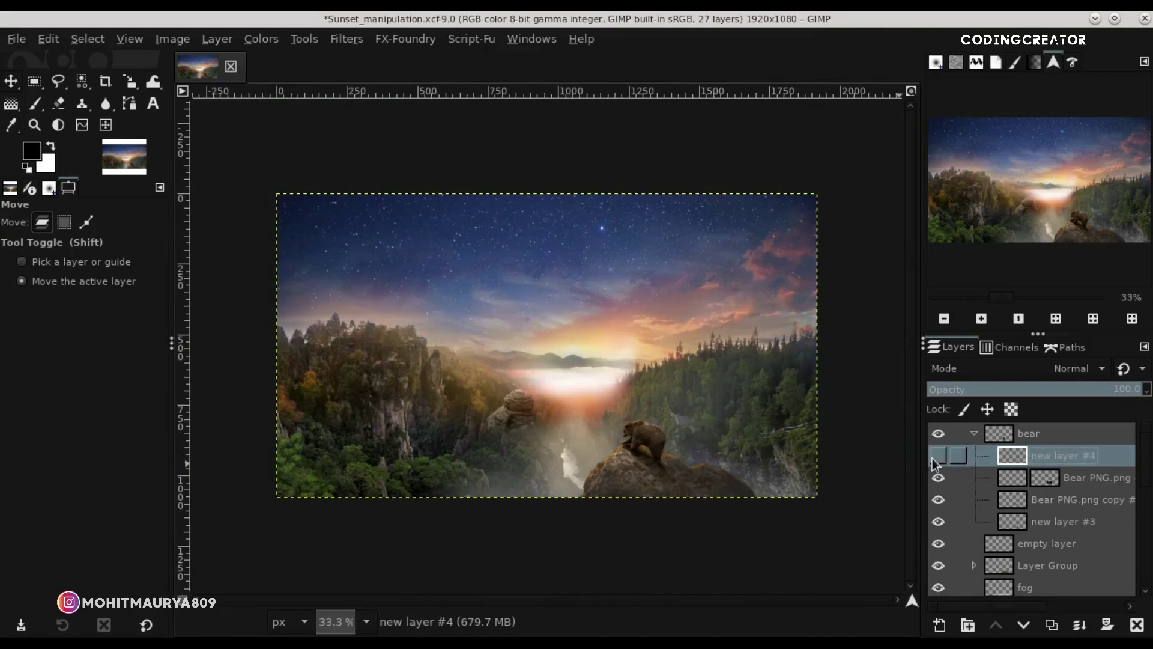
pyautogui.click(937, 457)
pyautogui.click(1021, 496)
pyautogui.click(979, 521)
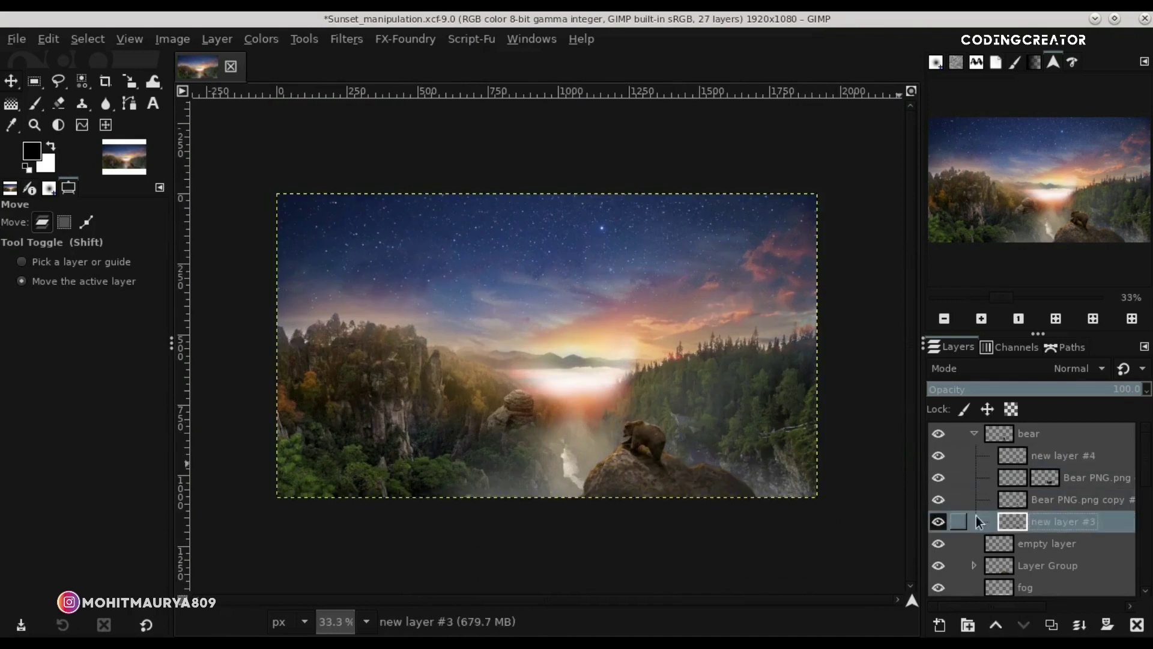
pyautogui.click(937, 521)
pyautogui.press('2')
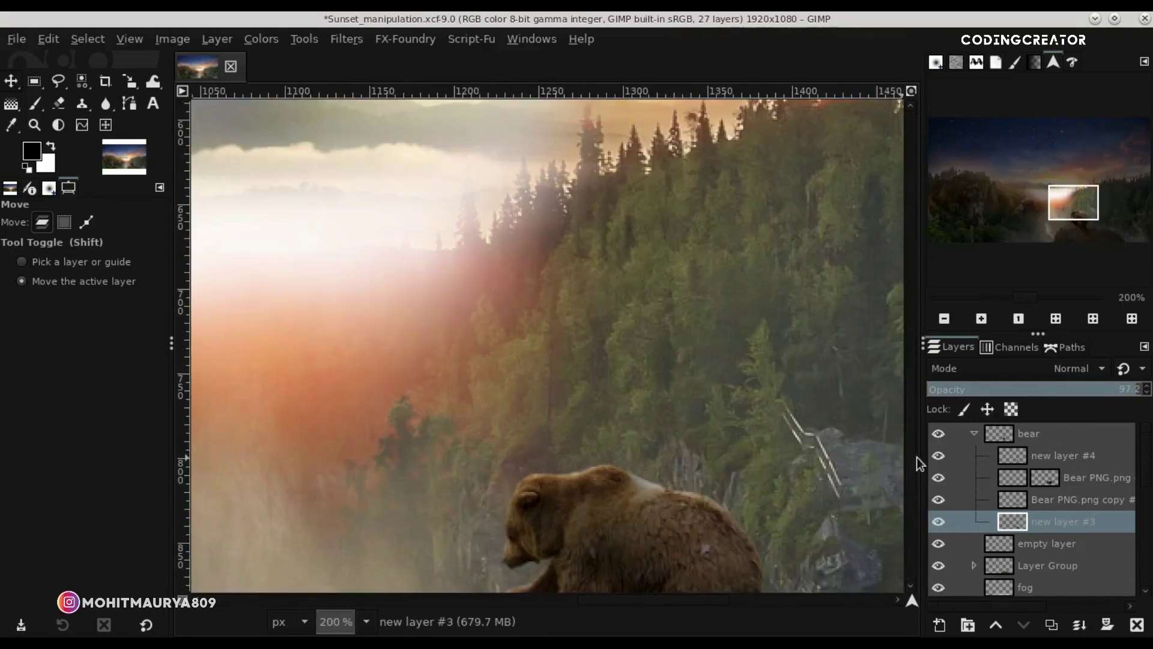
pyautogui.scroll(-5, 916, 480)
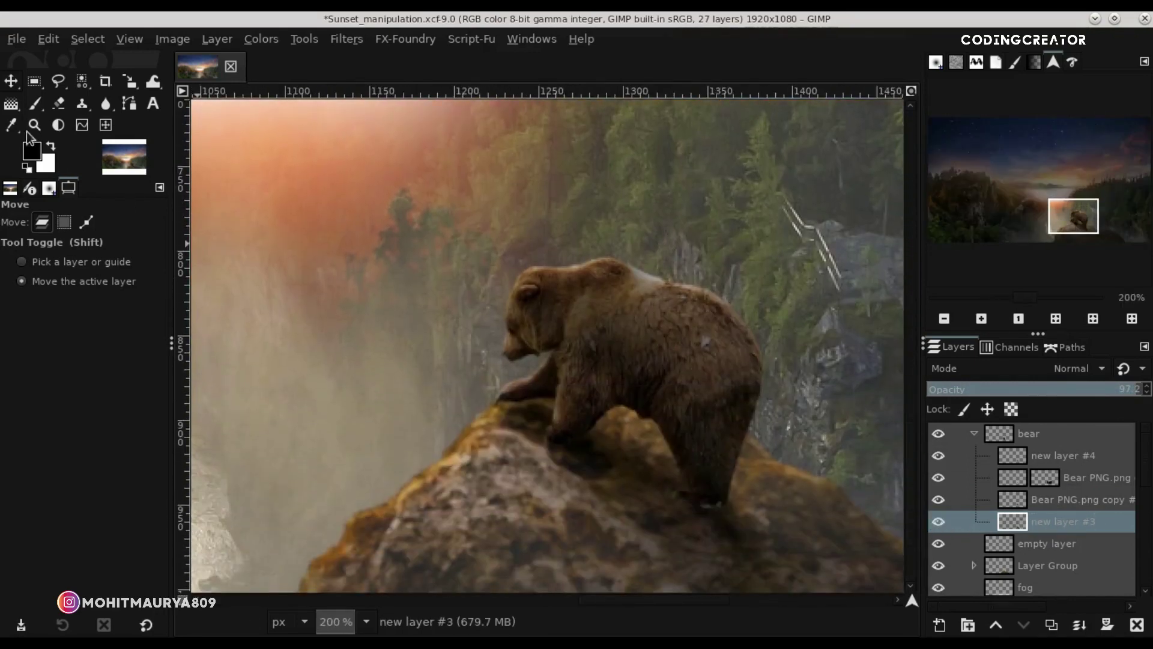
# Lightly erase the shadow around the bear's paws and rock with a smaller eraser.
pyautogui.click(59, 105)
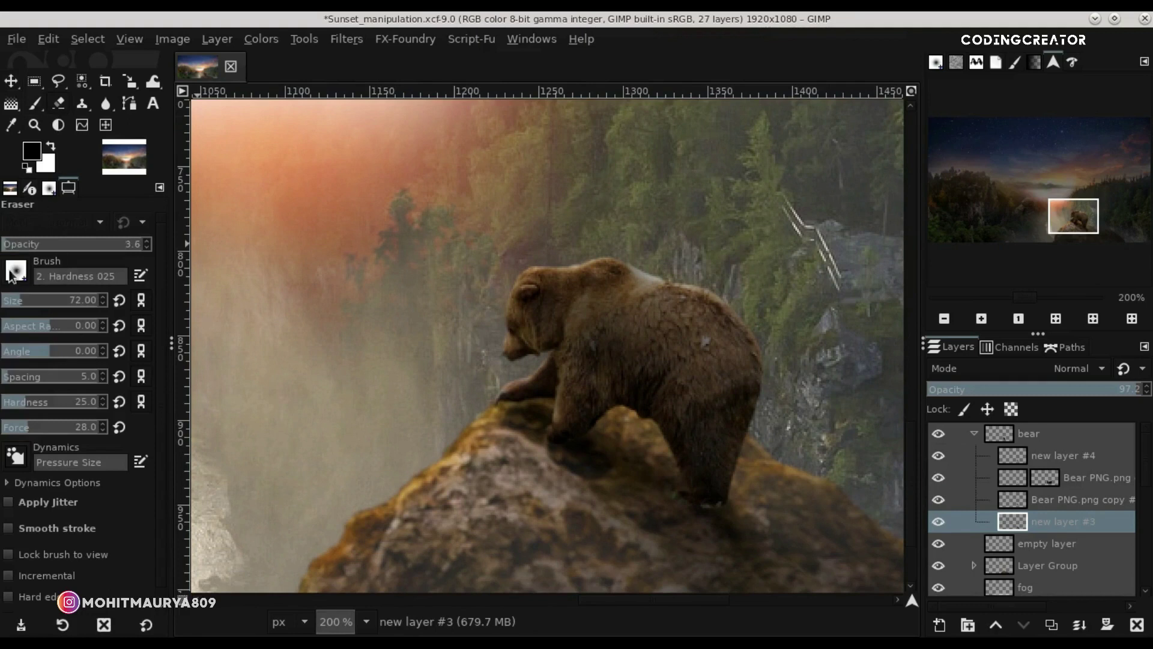
pyautogui.moveTo(11, 303); pyautogui.dragTo(5, 304)
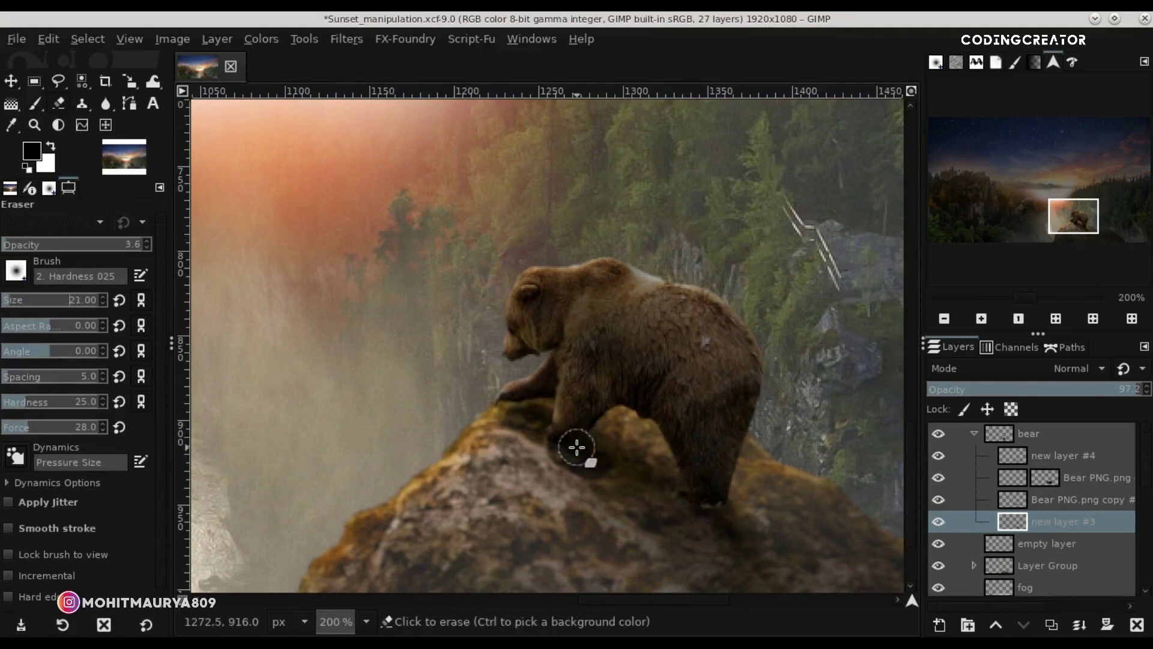
pyautogui.press('3')
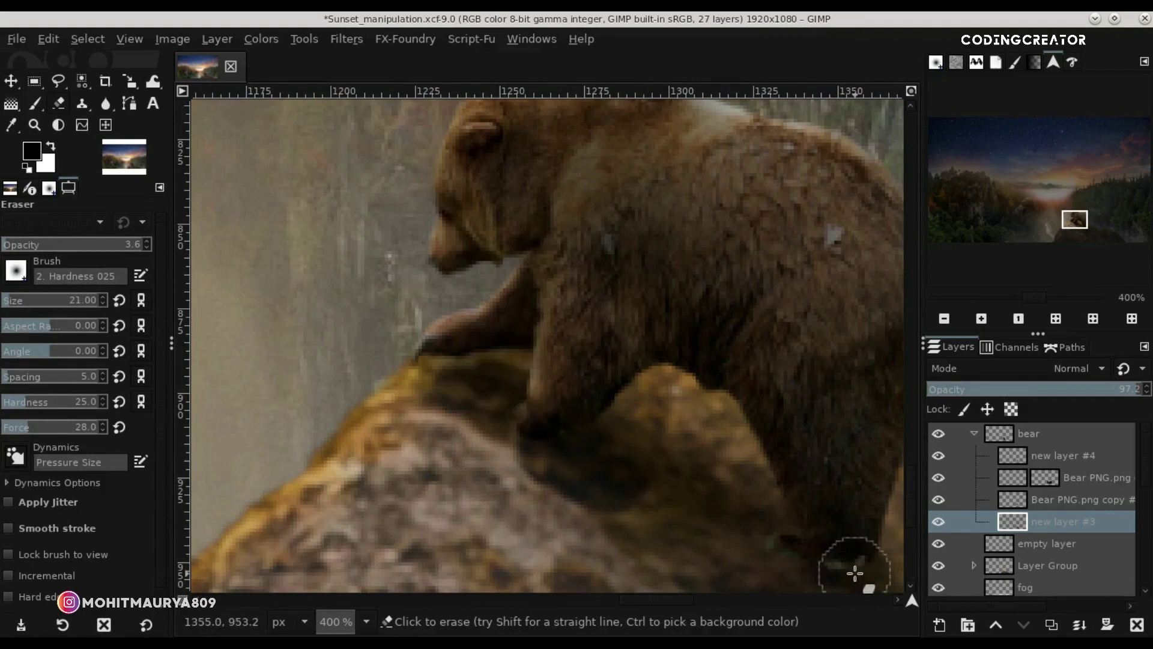
pyautogui.press('1')
pyautogui.press('-')
pyautogui.press('-')
pyautogui.press('-')
pyautogui.scroll(4, 667, 472)
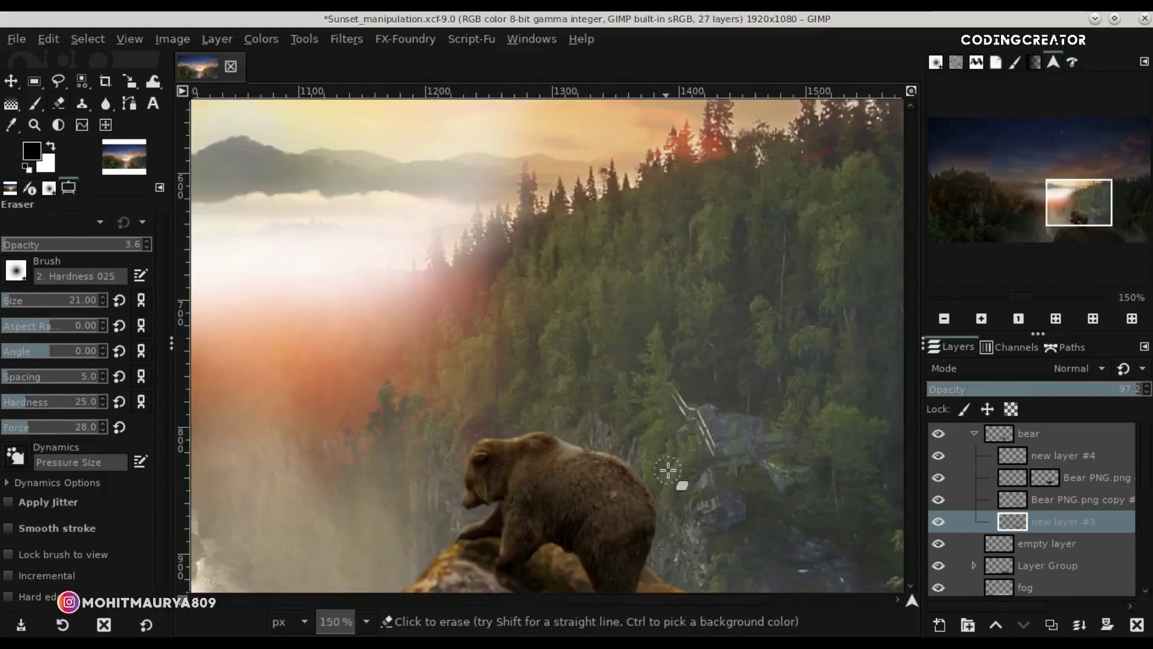
pyautogui.scroll(1, 669, 471)
pyautogui.scroll(1, 631, 439)
pyautogui.scroll(1, 618, 451)
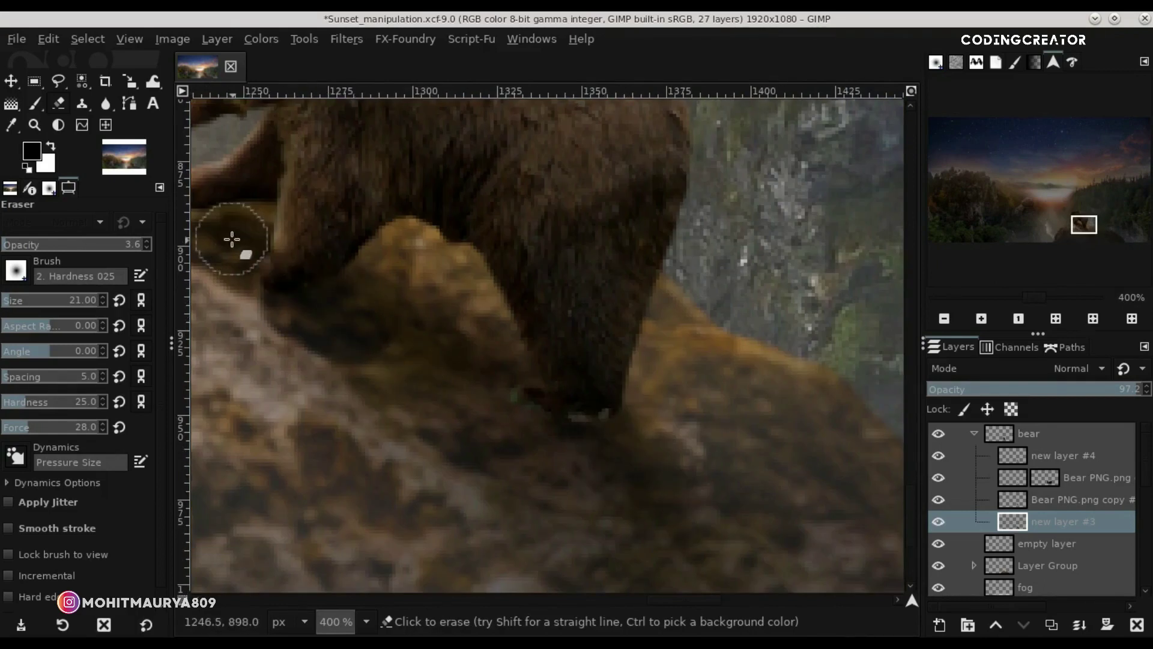
# Compare layers #3 and #4, collapse the bear group, and move the empty layer above it.
pyautogui.press('m')
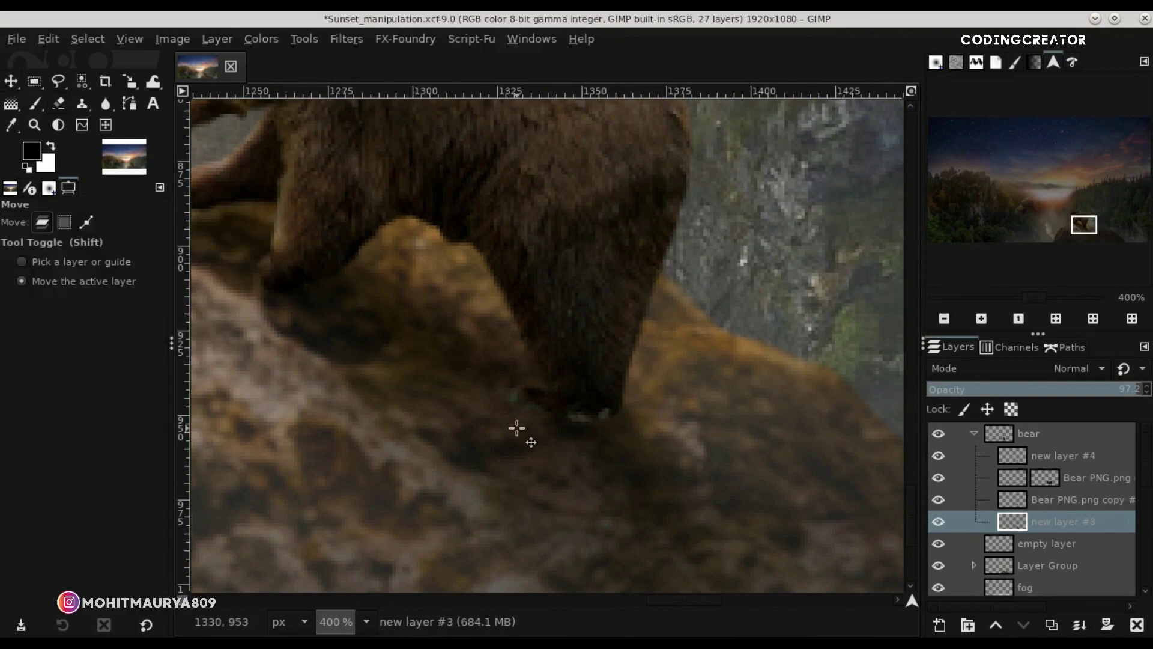
pyautogui.scroll(-4, 516, 428)
pyautogui.scroll(-2, 517, 427)
pyautogui.scroll(-1, 516, 427)
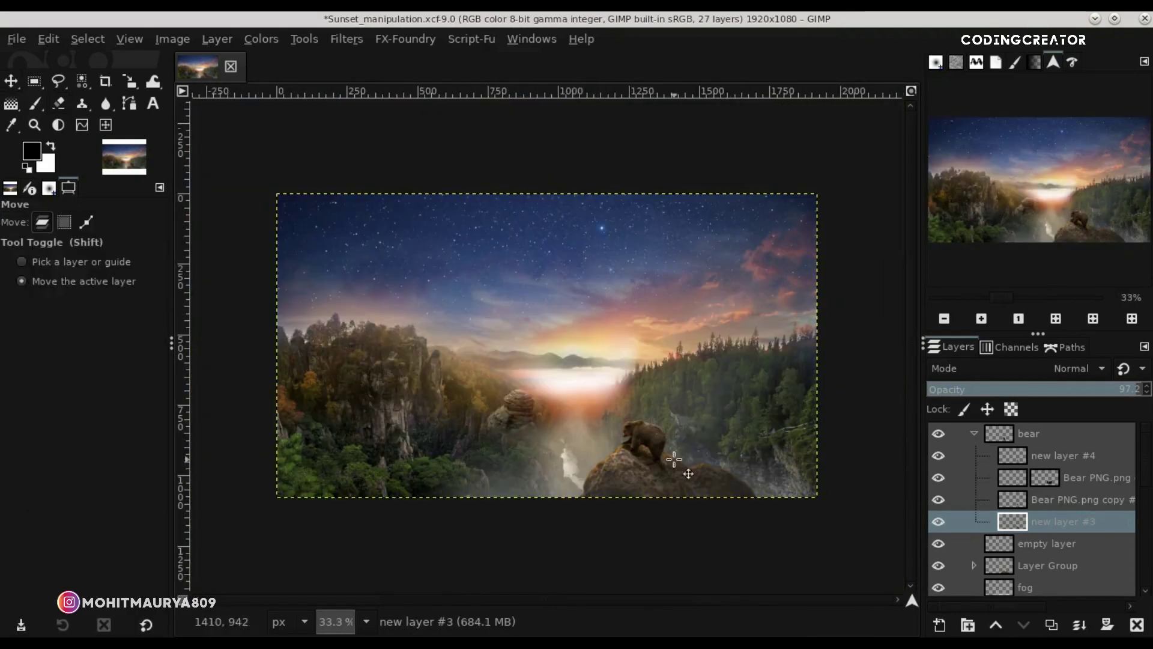
pyautogui.click(911, 91)
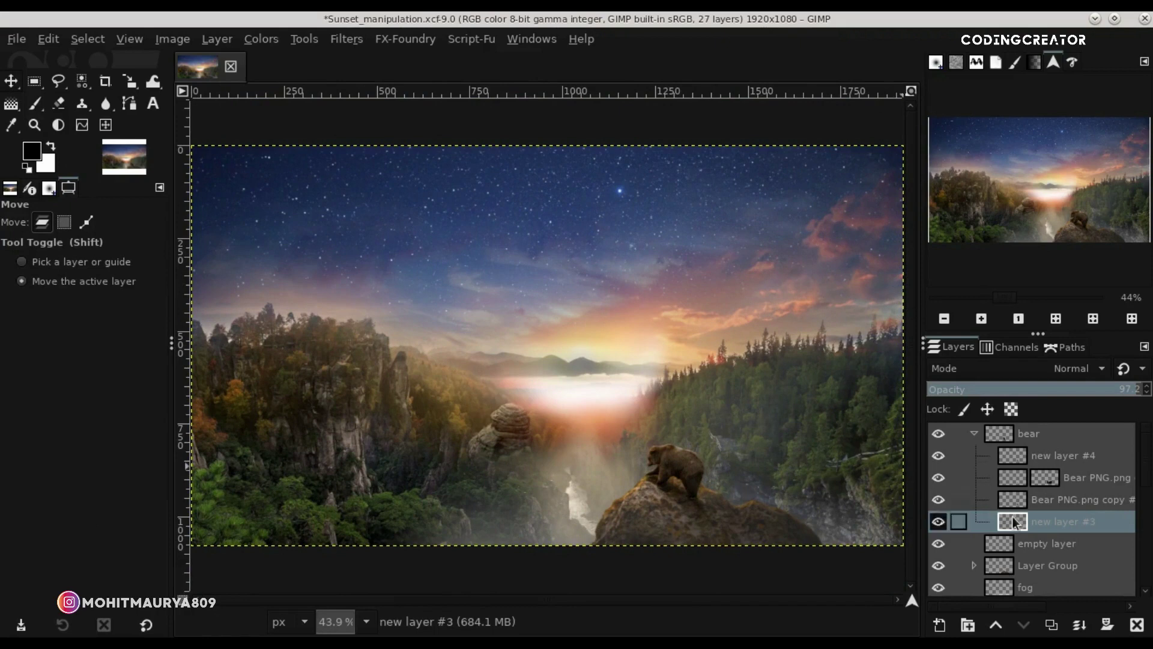
pyautogui.click(938, 522)
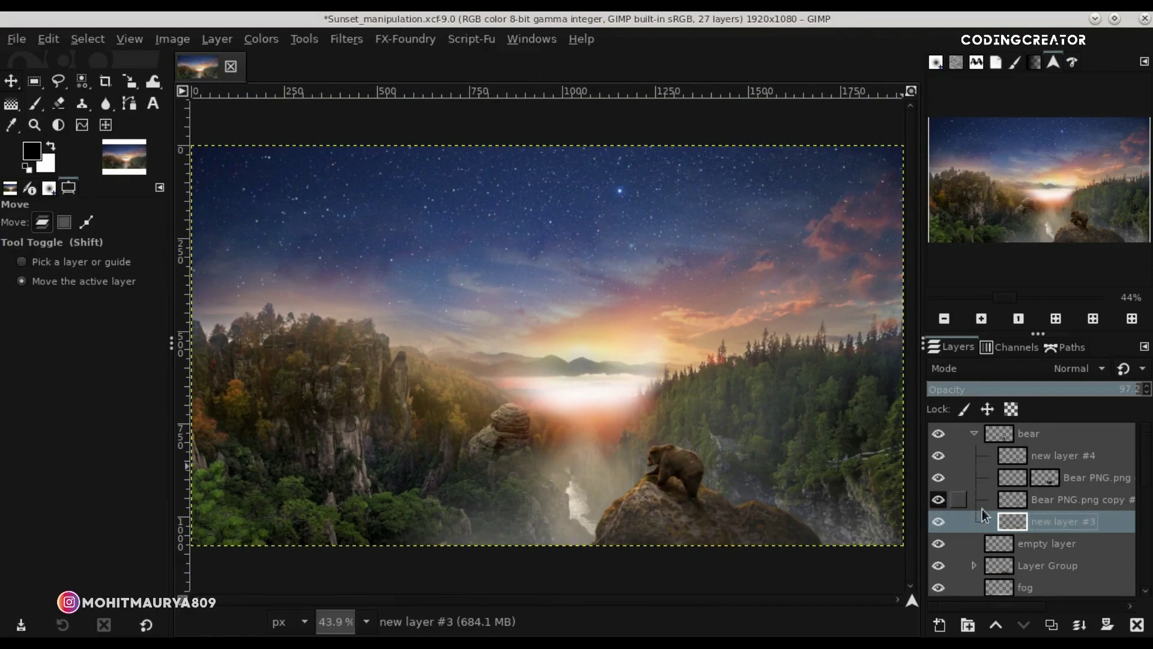
pyautogui.click(938, 456)
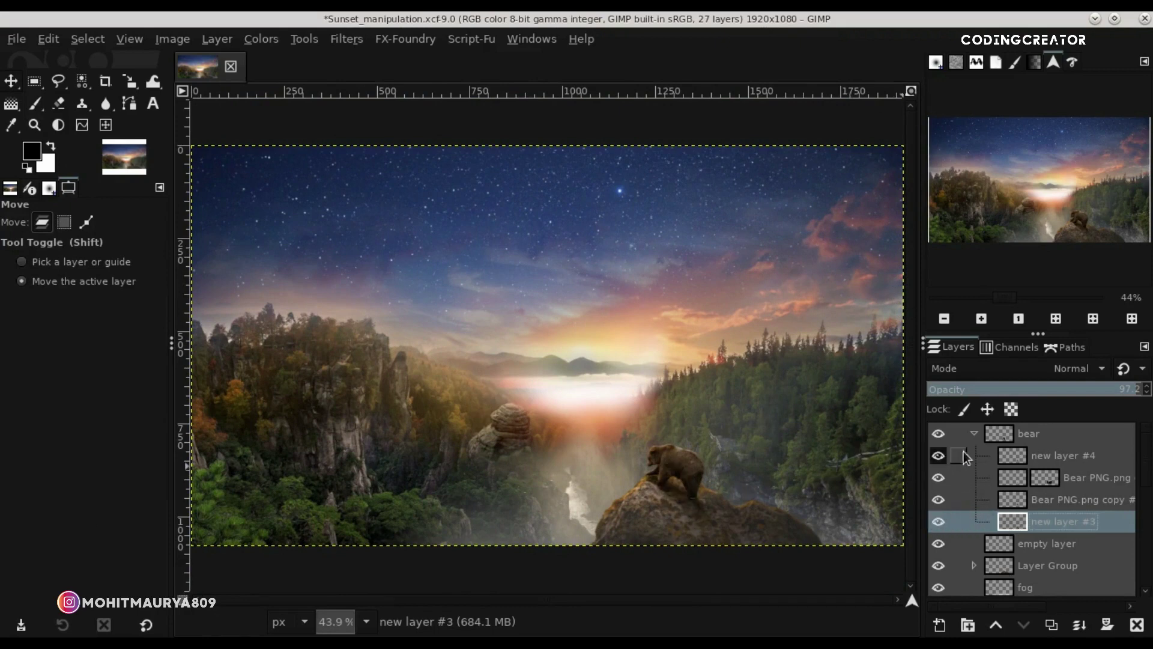
pyautogui.click(975, 433)
pyautogui.moveTo(1000, 455); pyautogui.dragTo(1000, 432)
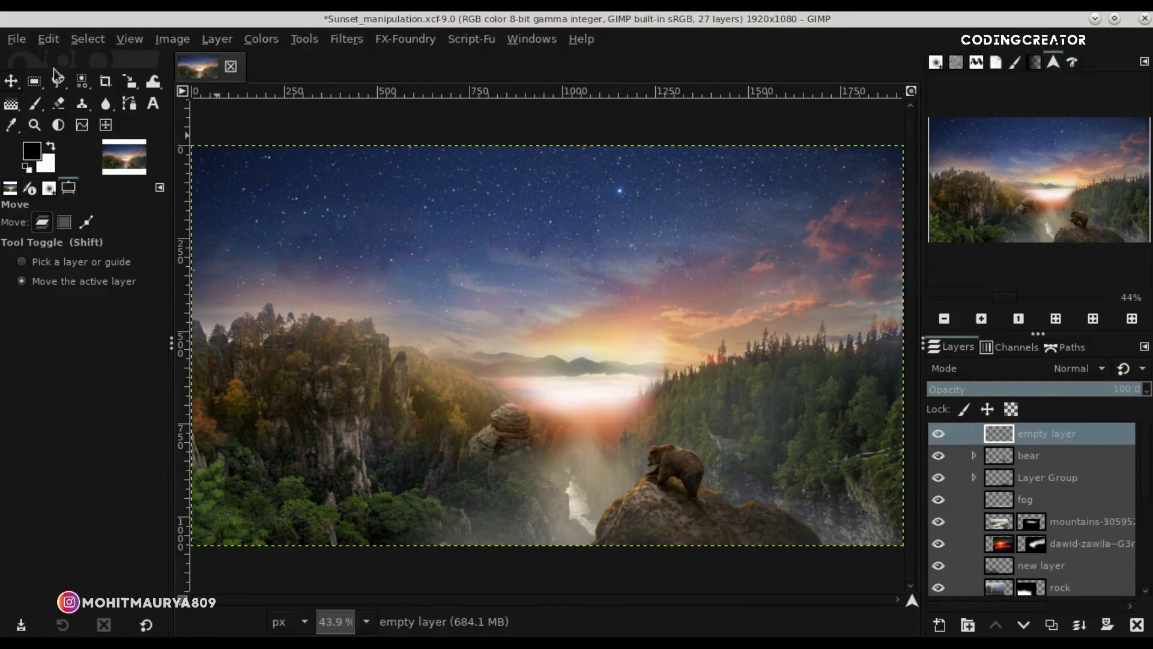
# Import the leafy branch image as a new layer and mirror it horizontally.
pyautogui.click(17, 39)
pyautogui.click(224, 114)
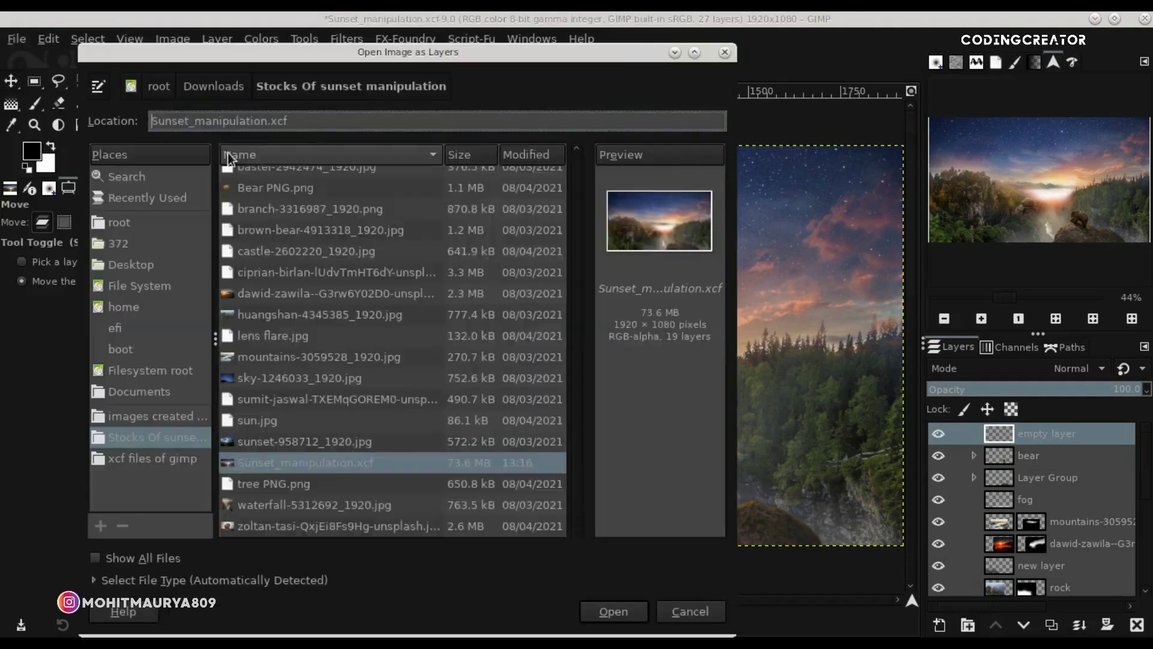
pyautogui.click(608, 611)
pyautogui.click(675, 446)
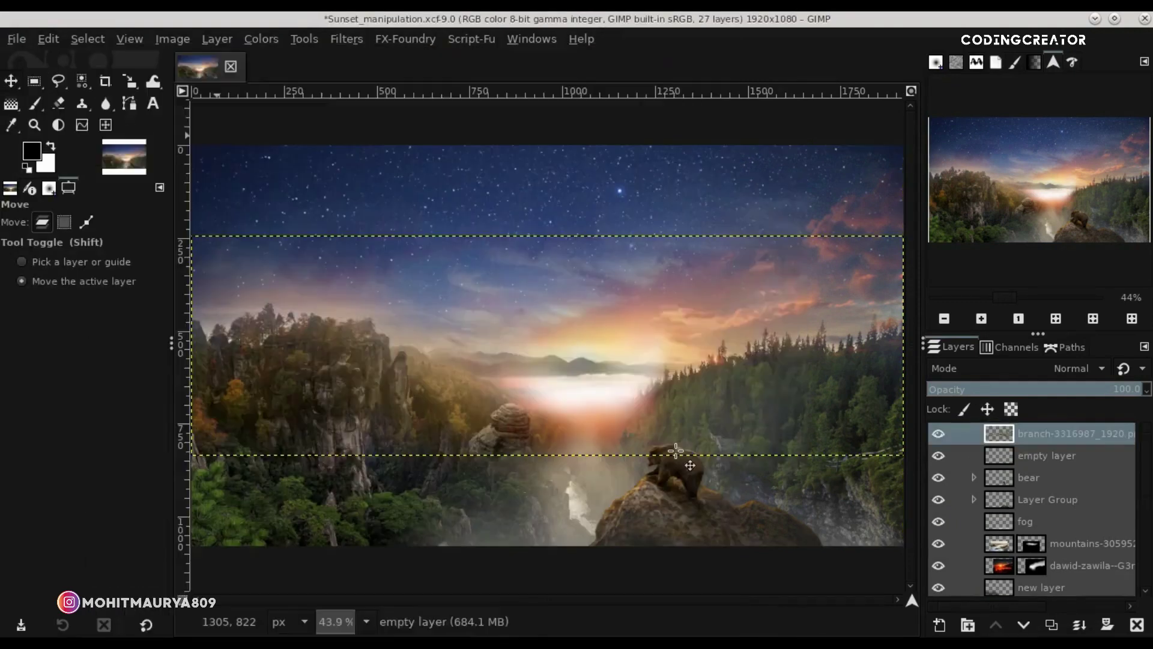
pyautogui.click(130, 81)
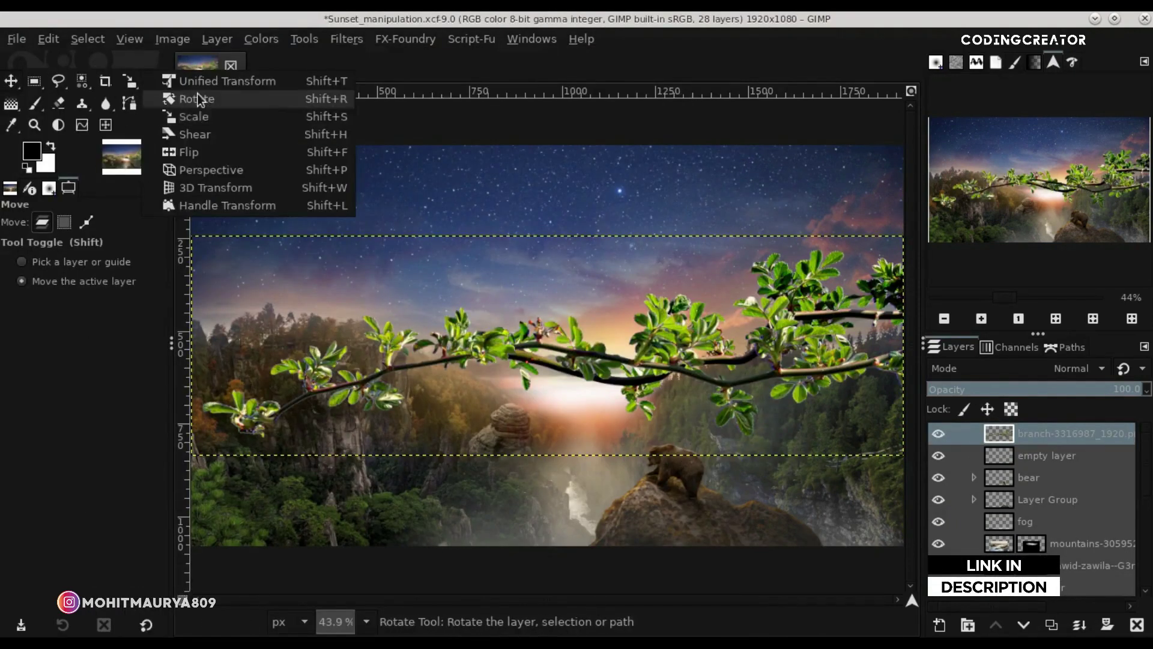
pyautogui.click(206, 155)
pyautogui.click(374, 251)
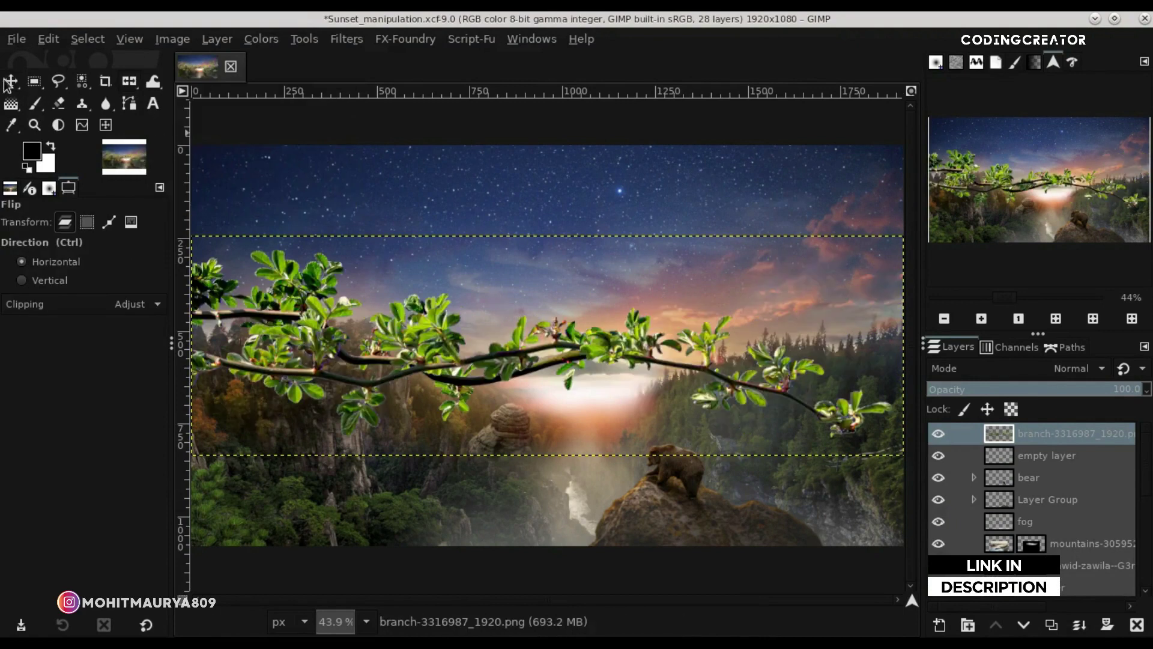
pyautogui.click(7, 83)
# Scale the branch down and move it toward the bottom-left.
pyautogui.click(130, 81)
pyautogui.click(218, 117)
pyautogui.moveTo(194, 238); pyautogui.dragTo(543, 379)
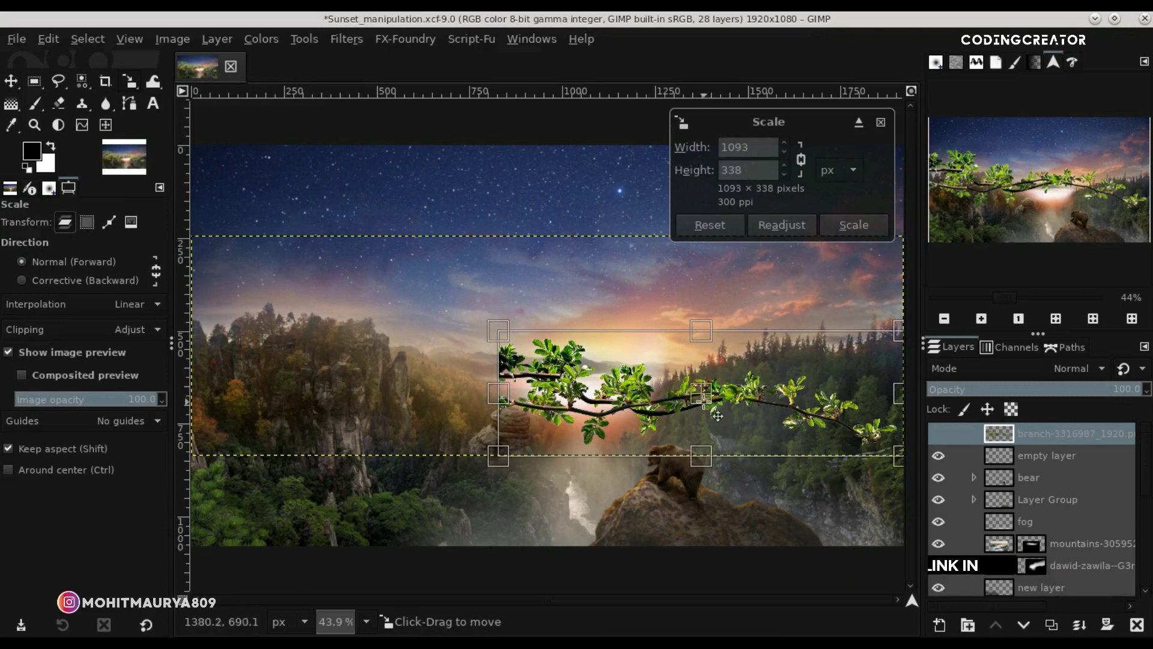
pyautogui.moveTo(695, 391); pyautogui.dragTo(383, 401)
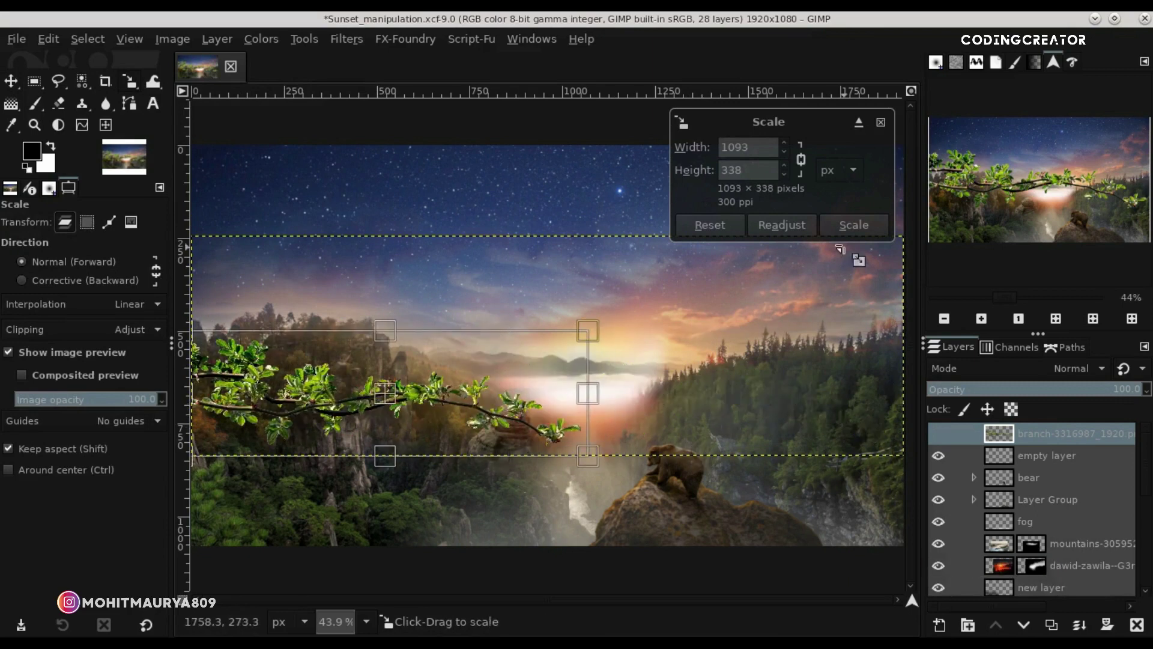
pyautogui.click(854, 224)
pyautogui.press('m')
pyautogui.moveTo(342, 357); pyautogui.dragTo(338, 508)
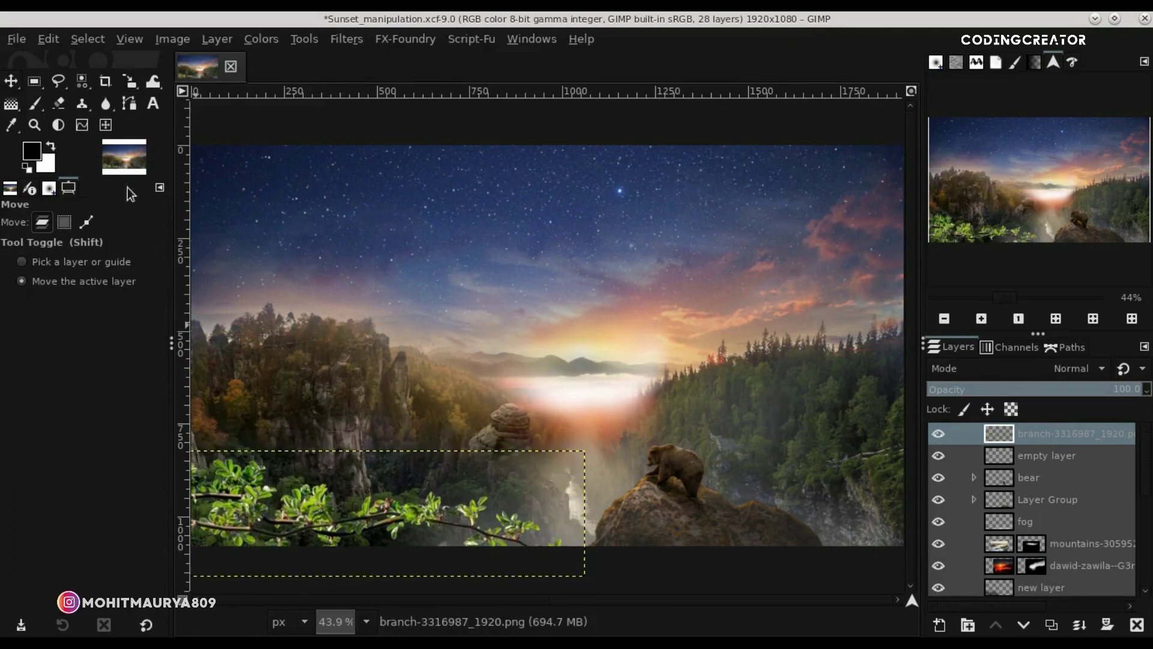
# Tilt the branch a few degrees and slide it to the left image edge.
pyautogui.moveTo(126, 90); pyautogui.dragTo(192, 100)
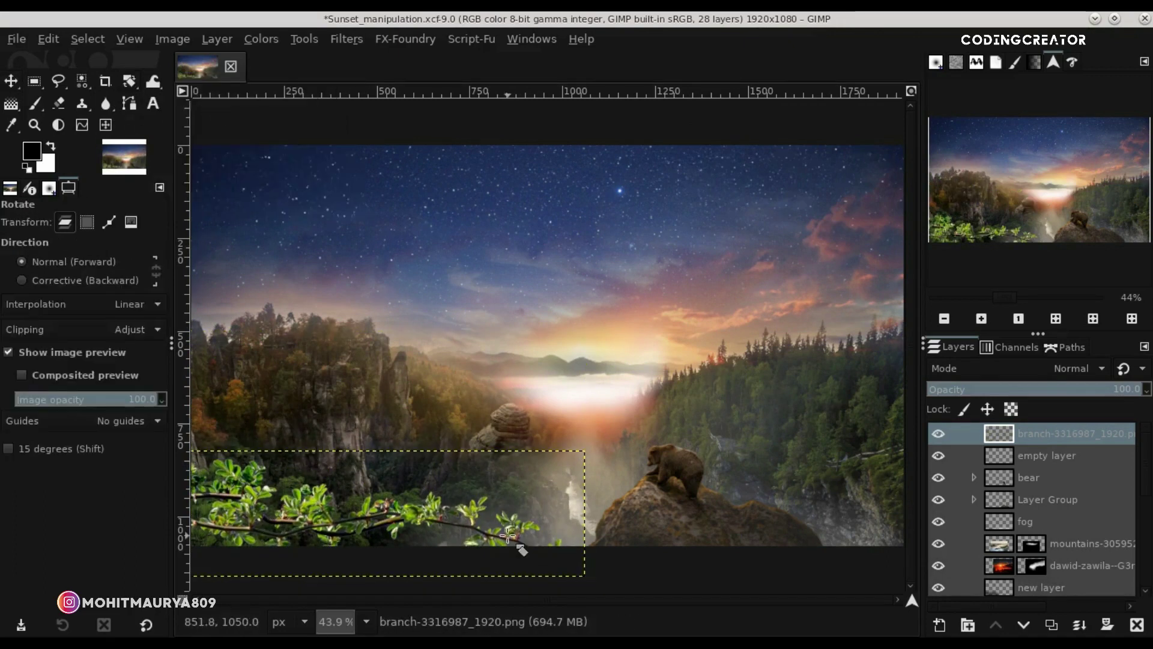
pyautogui.click(553, 554)
pyautogui.moveTo(552, 555); pyautogui.dragTo(549, 577)
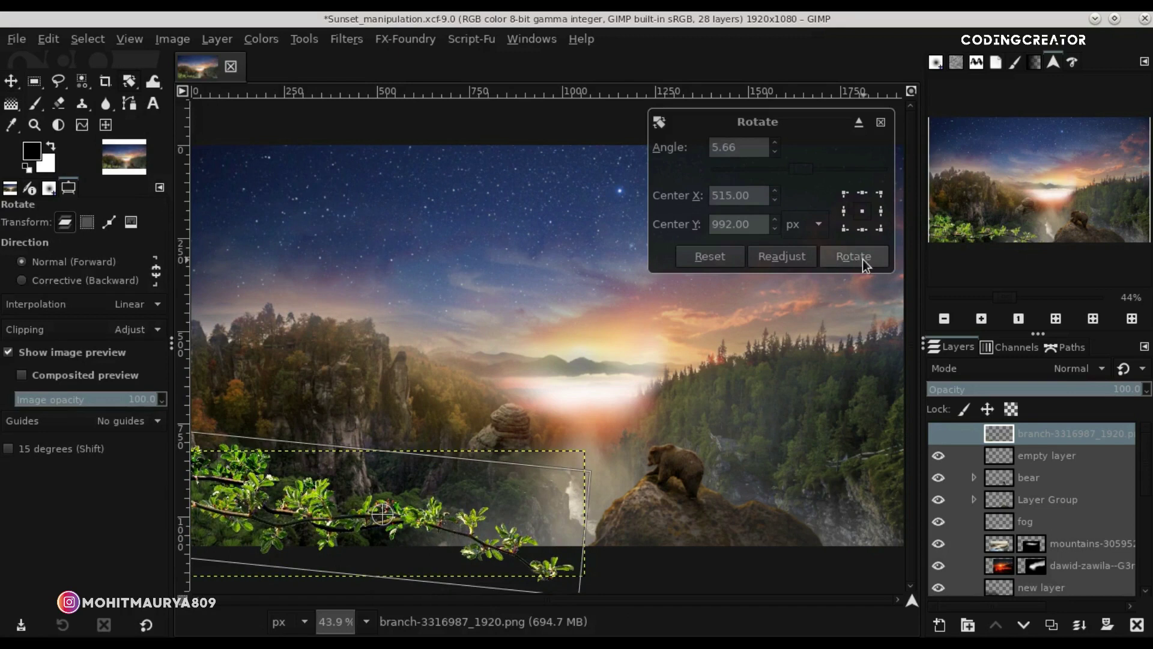
pyautogui.click(865, 257)
pyautogui.click(11, 81)
pyautogui.moveTo(402, 472); pyautogui.dragTo(396, 470)
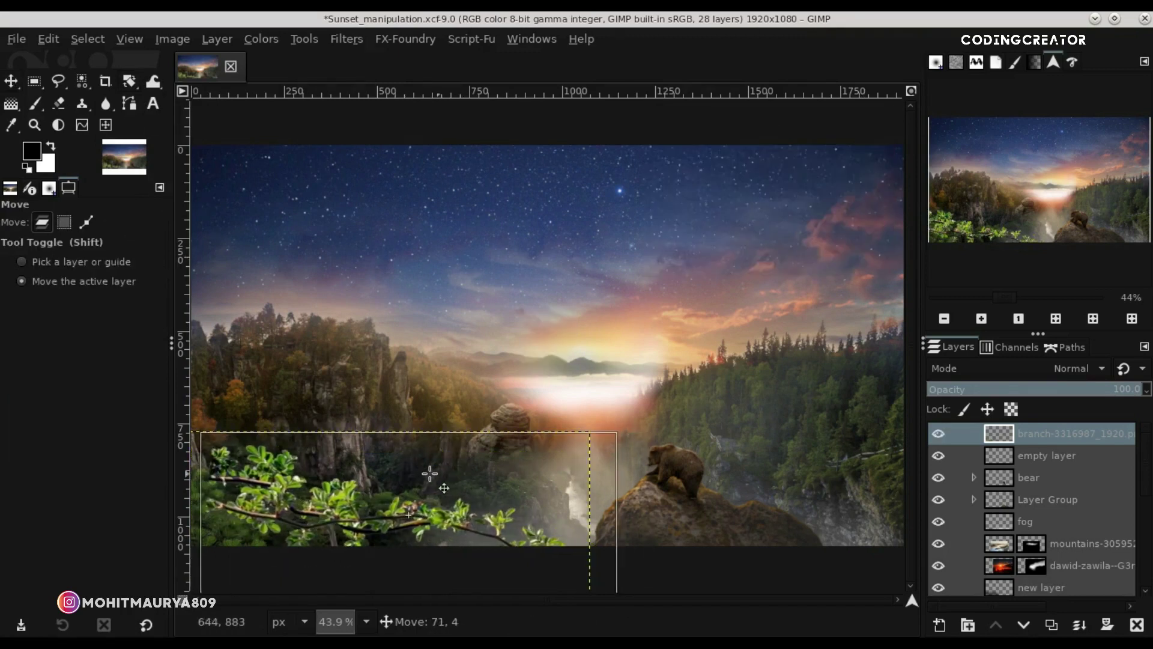
pyautogui.moveTo(461, 474); pyautogui.dragTo(427, 474)
pyautogui.click(945, 319)
pyautogui.moveTo(469, 512); pyautogui.dragTo(460, 511)
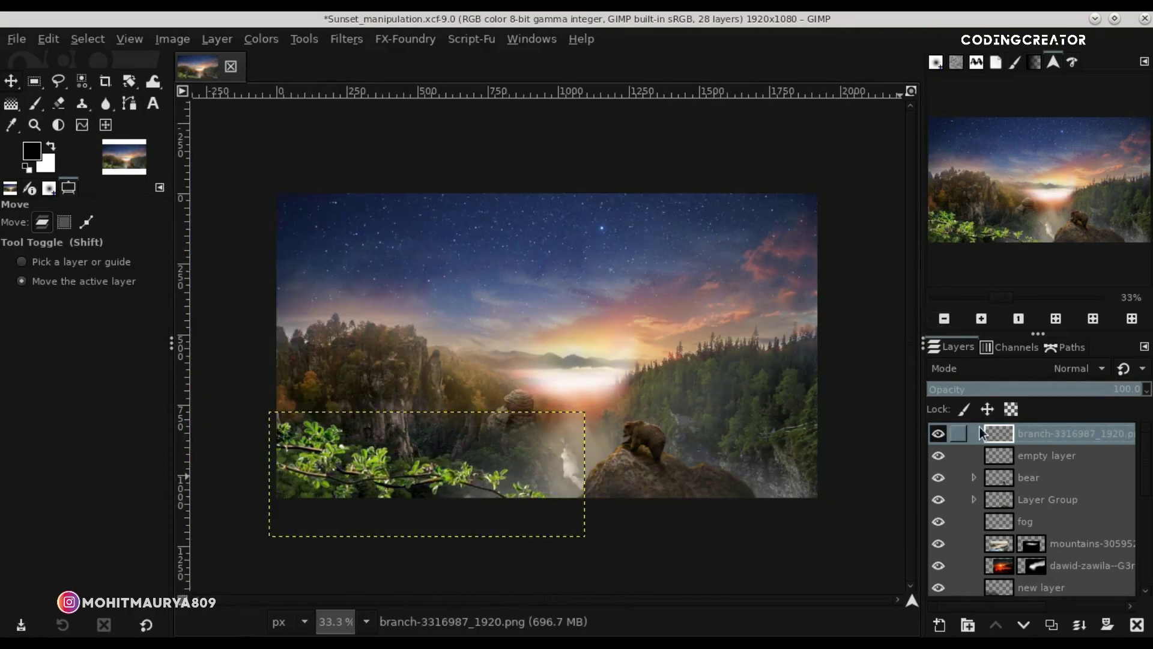
# Shrink the branch further to about 862×343 and lower it slightly into the corner.
pyautogui.click(133, 78)
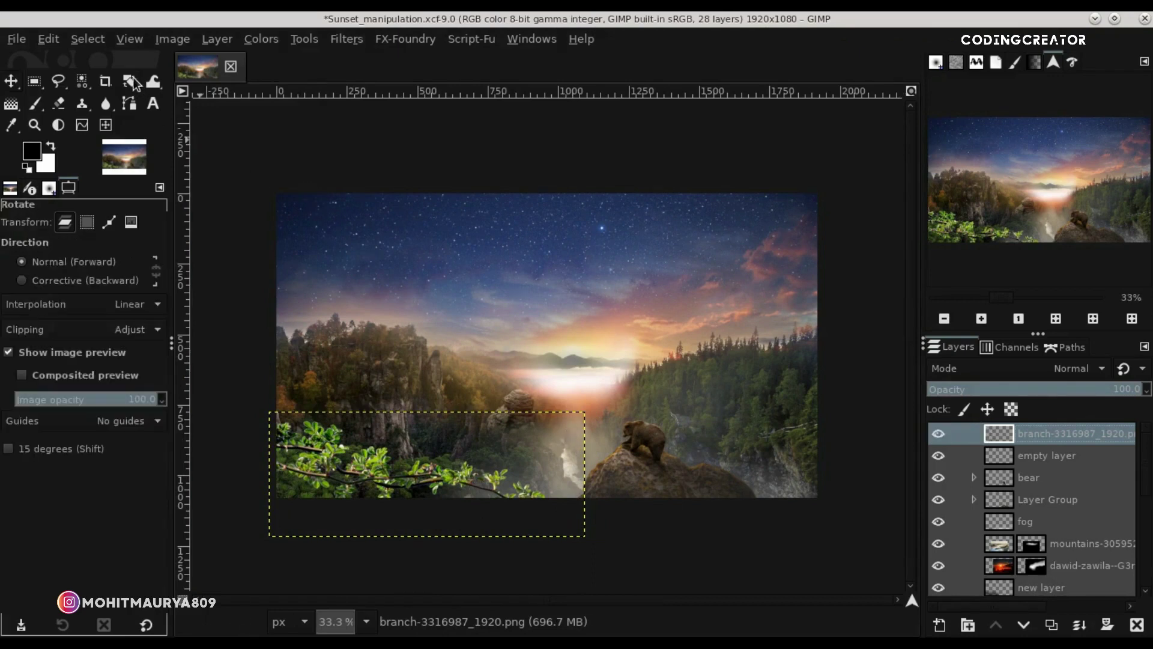
pyautogui.click(230, 116)
pyautogui.click(554, 501)
pyautogui.moveTo(554, 500); pyautogui.dragTo(478, 495)
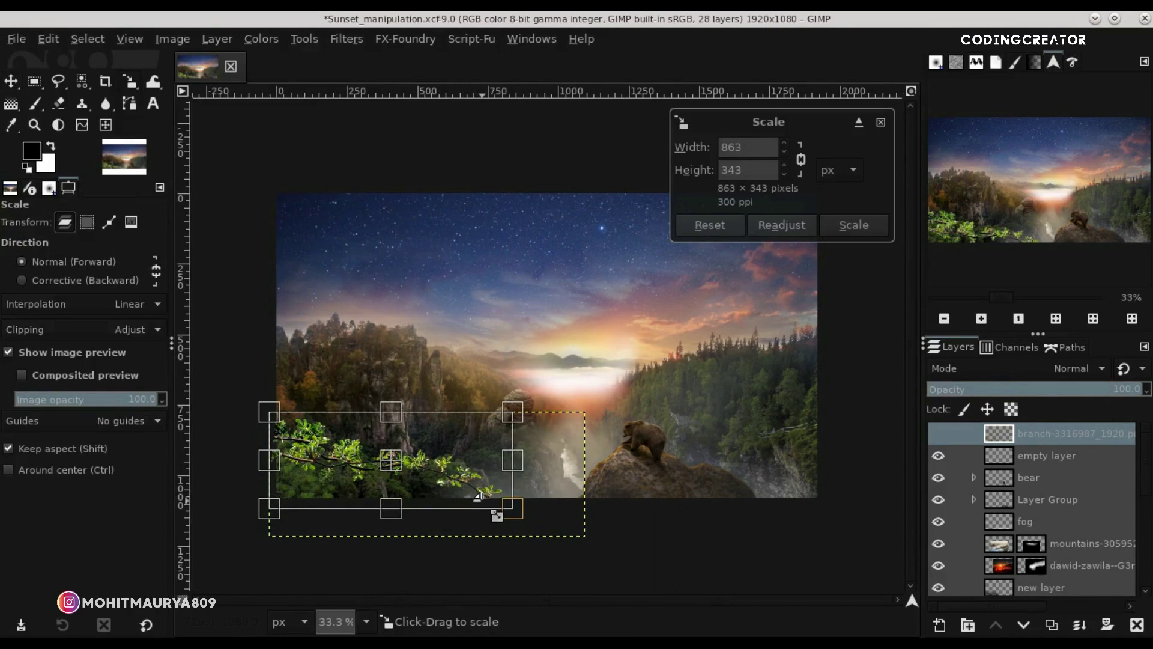
pyautogui.press('Return')
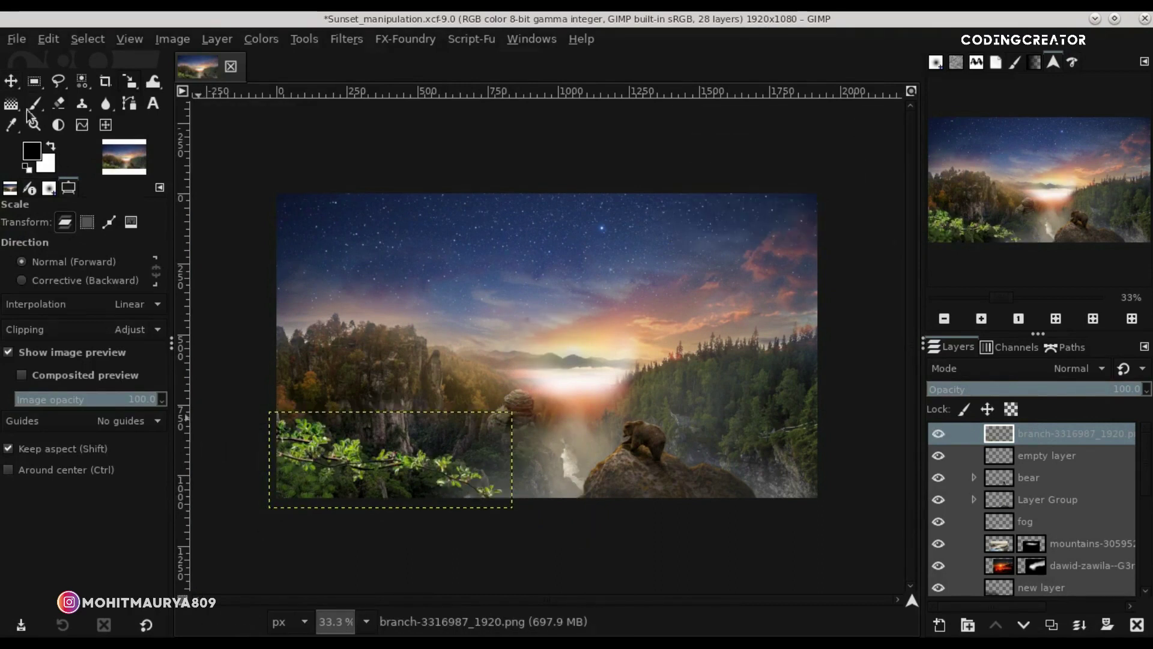
pyautogui.press('m')
pyautogui.moveTo(399, 487); pyautogui.dragTo(394, 501)
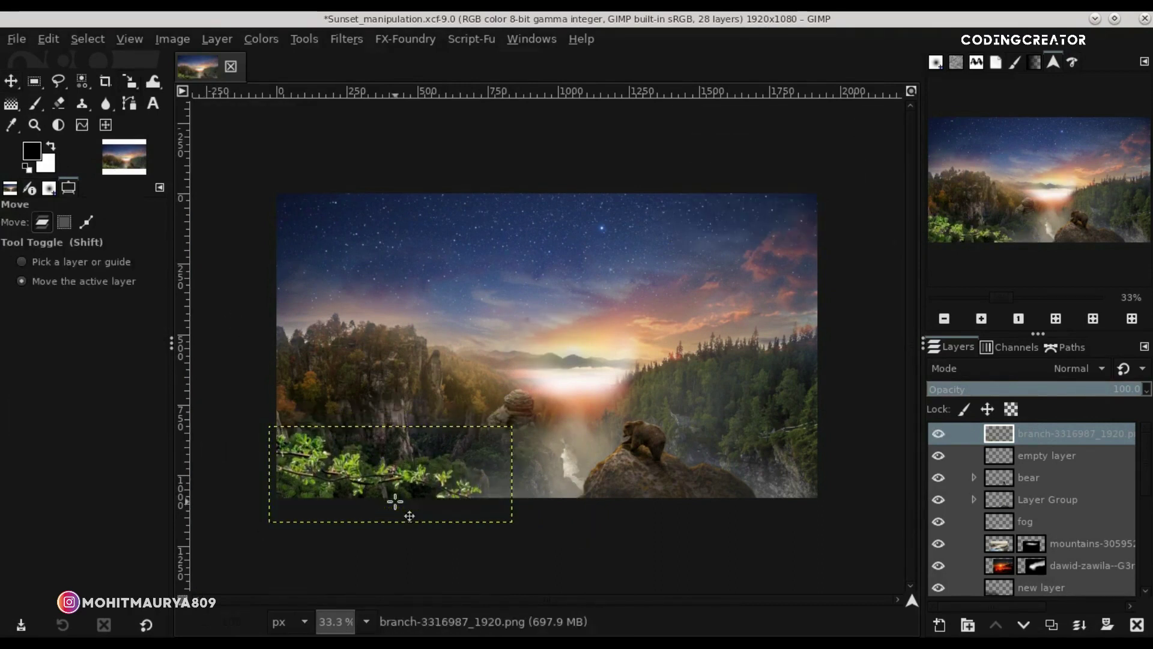
pyautogui.click(1027, 461)
pyautogui.click(973, 433)
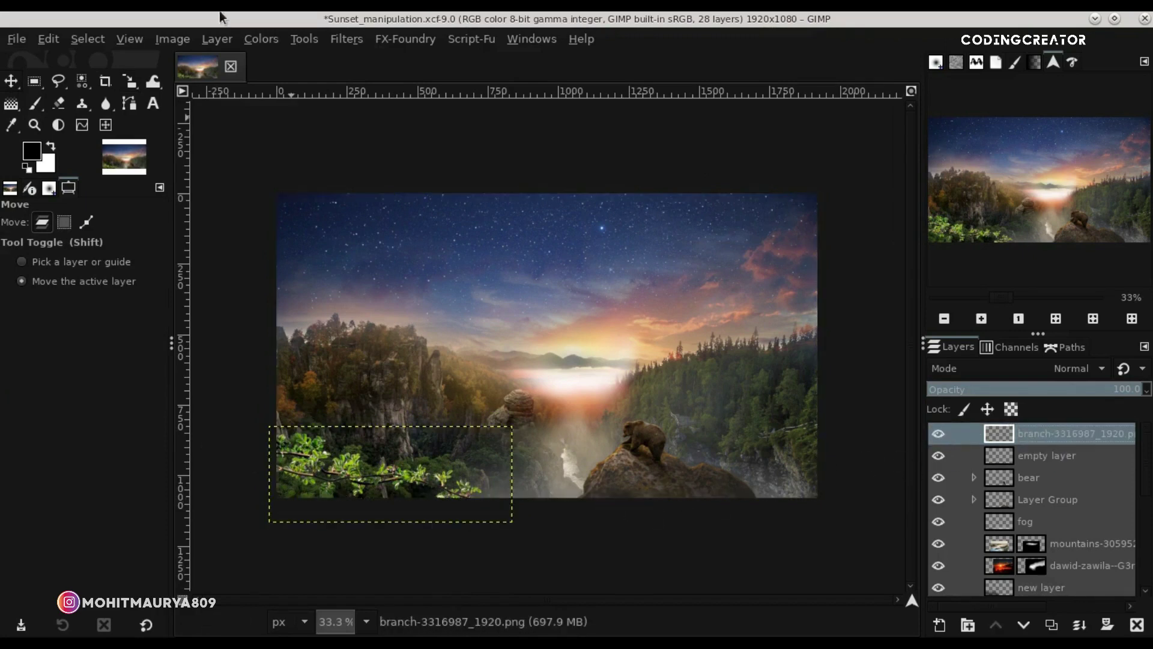
pyautogui.click(345, 39)
pyautogui.moveTo(359, 137)
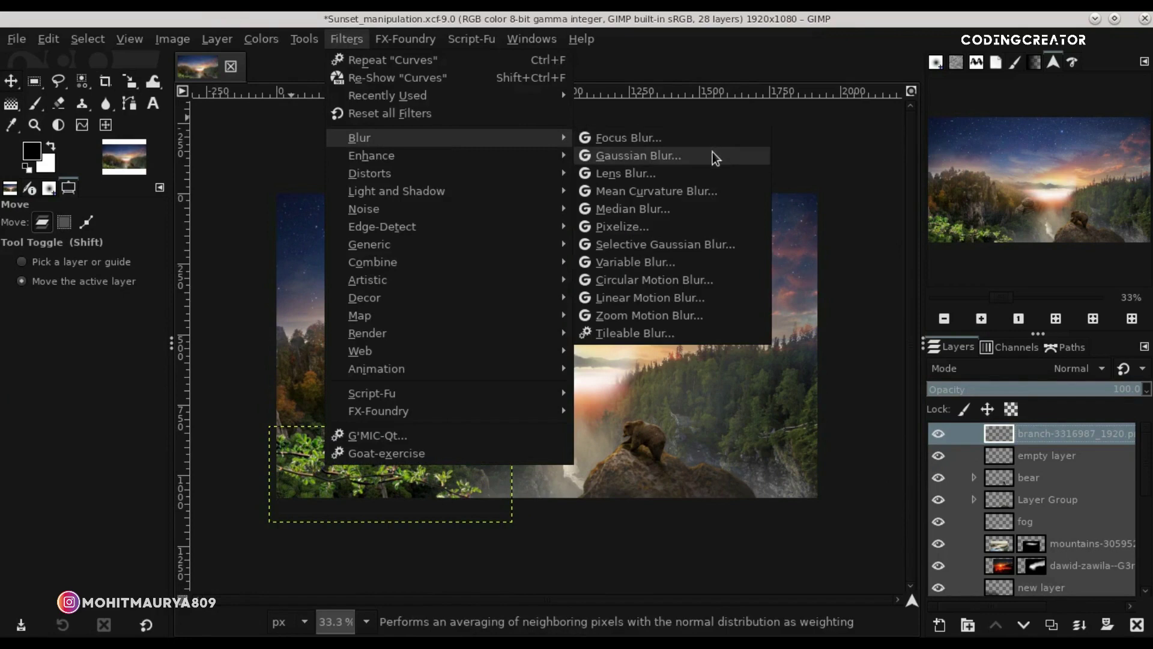
# Apply a Gaussian Blur to the branch layer so it looks out of focus.
pyautogui.click(712, 154)
pyautogui.moveTo(864, 189); pyautogui.dragTo(856, 188)
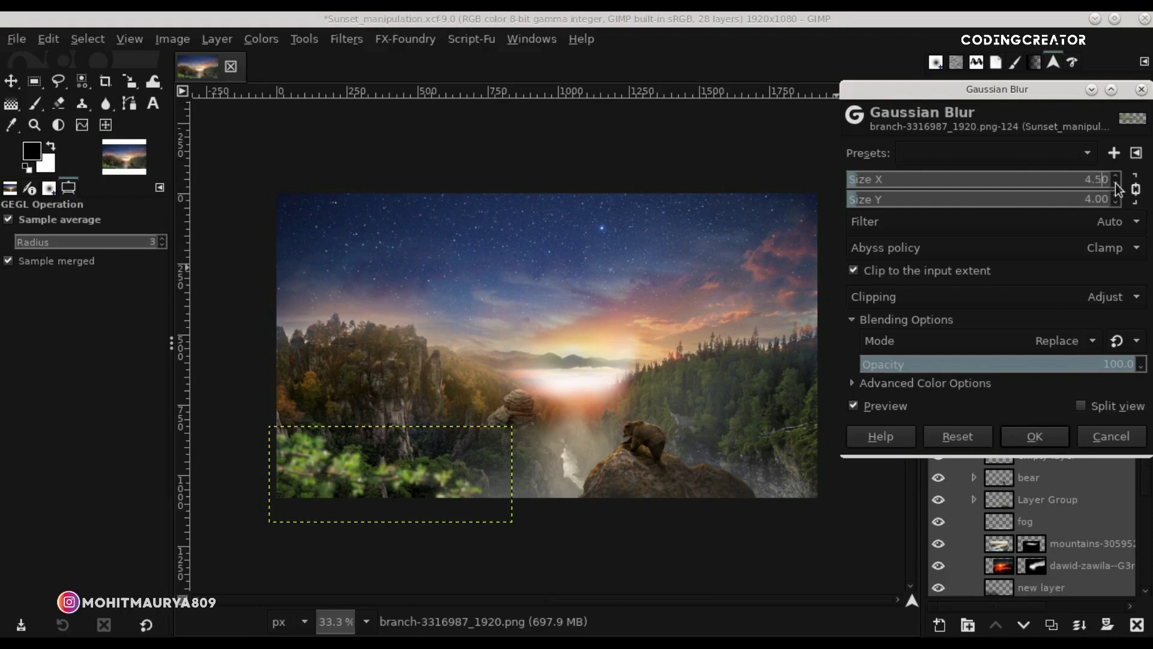
pyautogui.click(1027, 436)
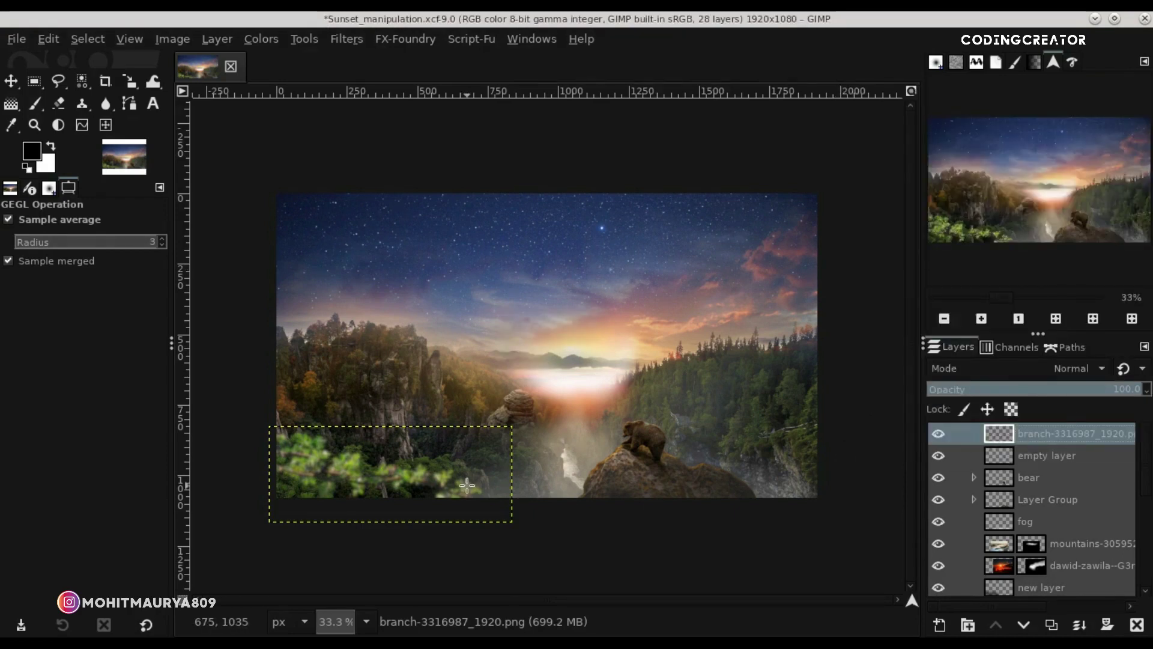
pyautogui.hotkey('ctrl', 'shift', 'f')
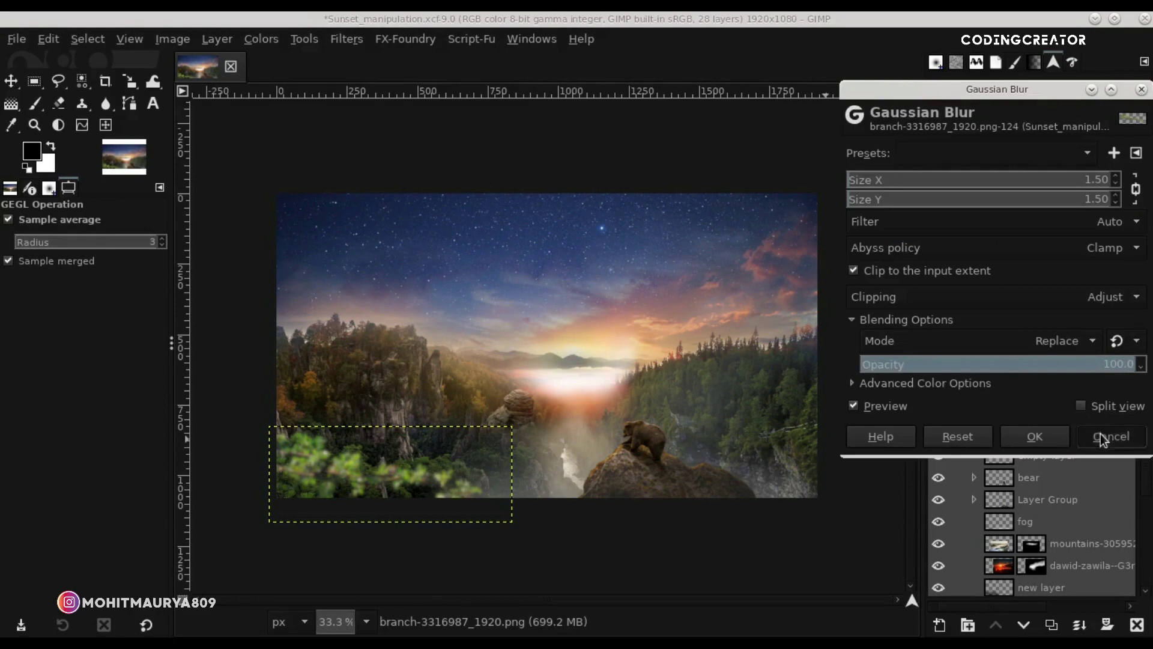
pyautogui.click(1103, 438)
# Reposition and re-tilt the blurred branch along the bottom-left corner.
pyautogui.click(11, 82)
pyautogui.moveTo(396, 501); pyautogui.dragTo(388, 506)
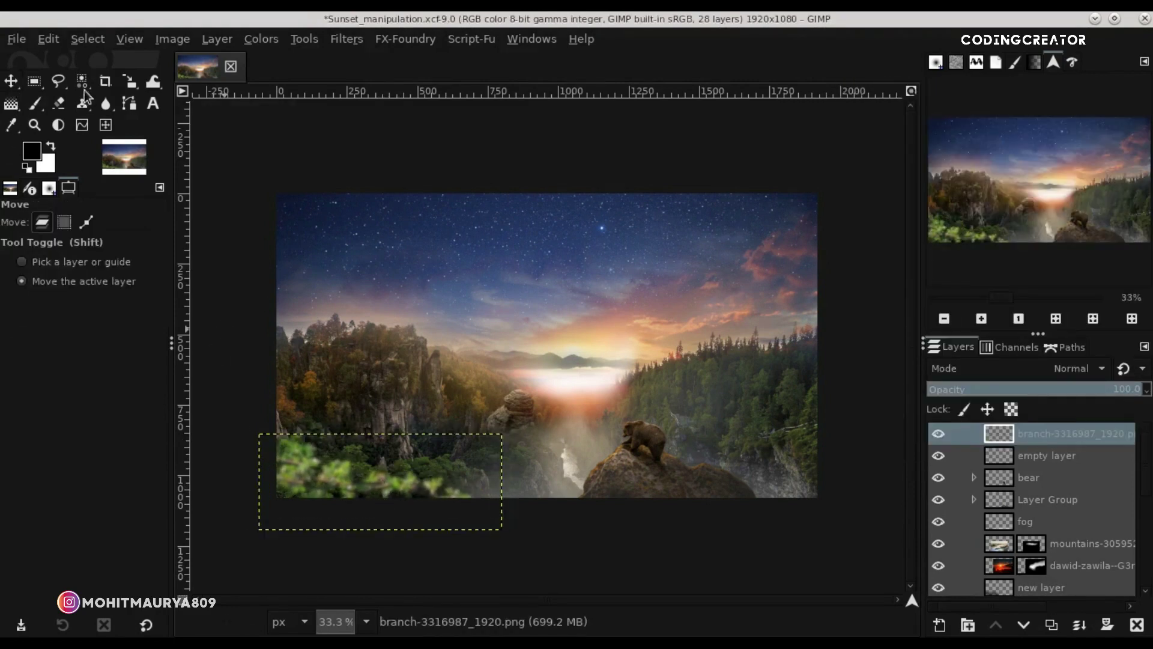
pyautogui.click(204, 96)
pyautogui.moveTo(499, 527); pyautogui.dragTo(501, 546)
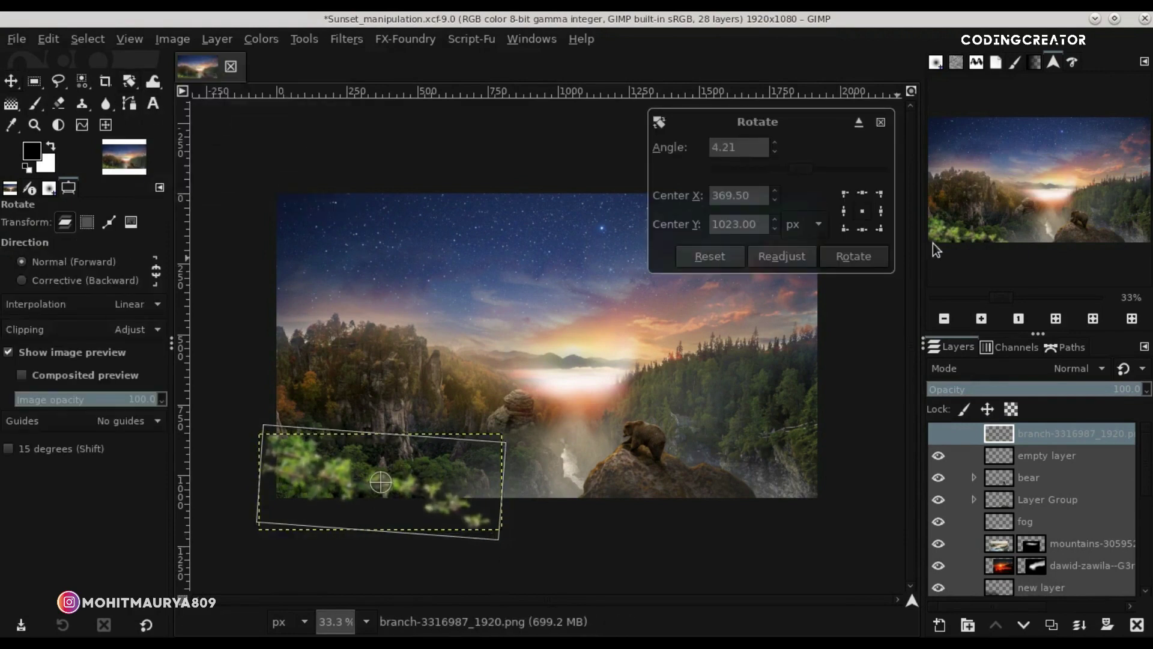
pyautogui.click(875, 256)
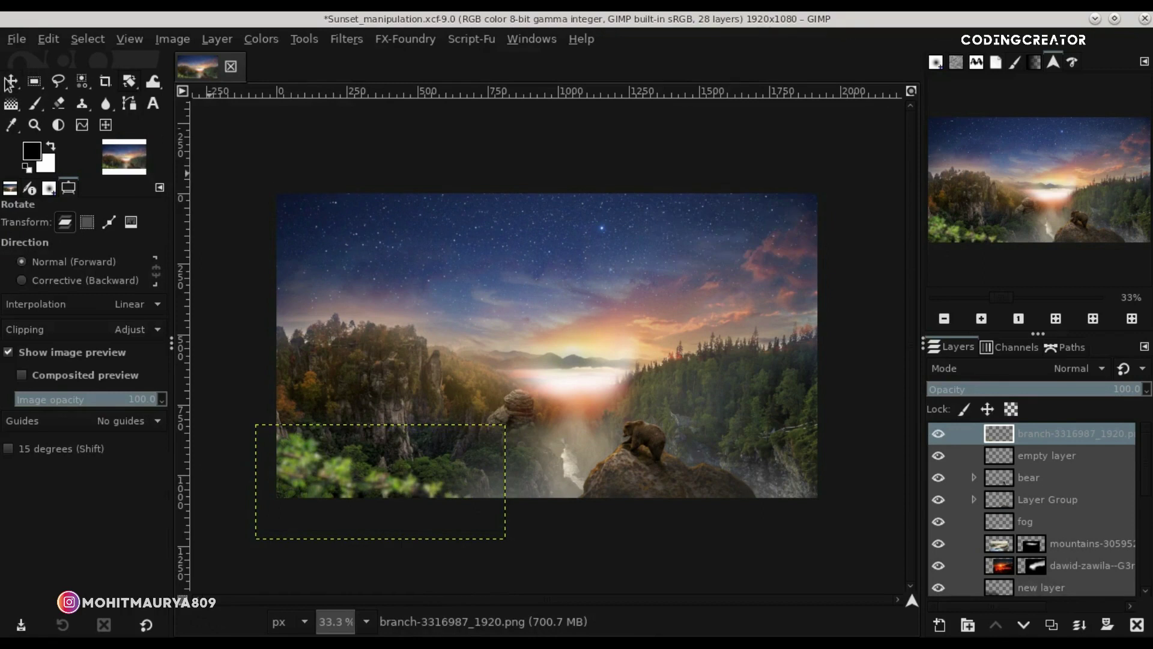
pyautogui.click(10, 82)
pyautogui.moveTo(294, 474); pyautogui.dragTo(303, 474)
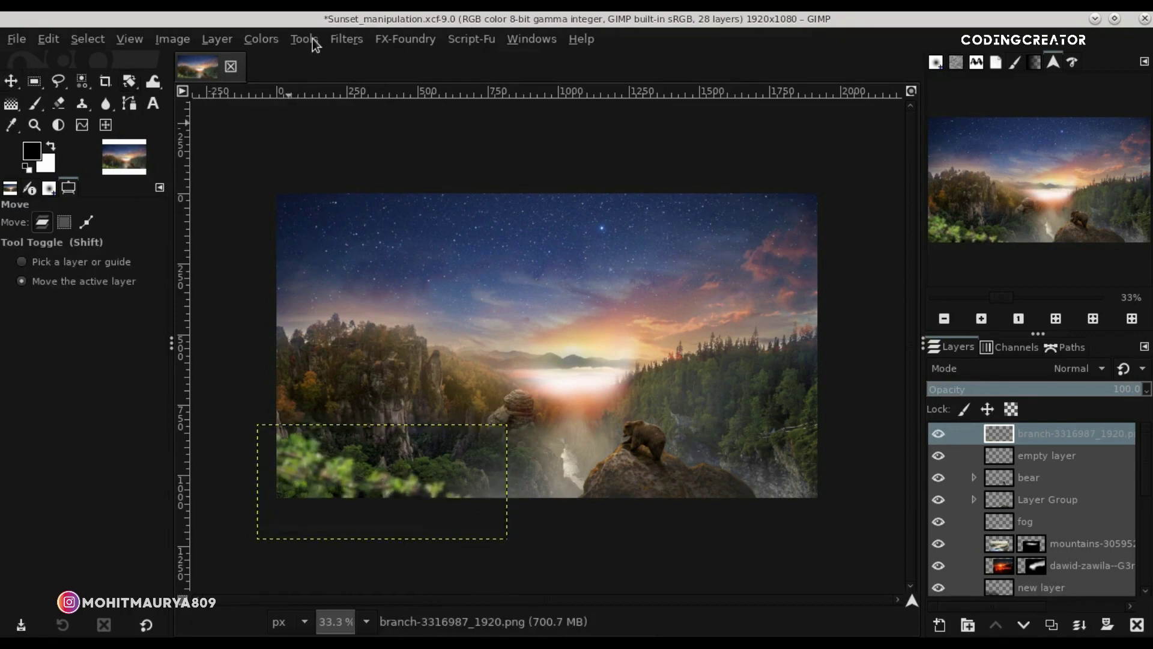
# Darken the branch with Brightness-Contrast: brightness about -89, contrast 5.
pyautogui.click(261, 39)
pyautogui.click(298, 183)
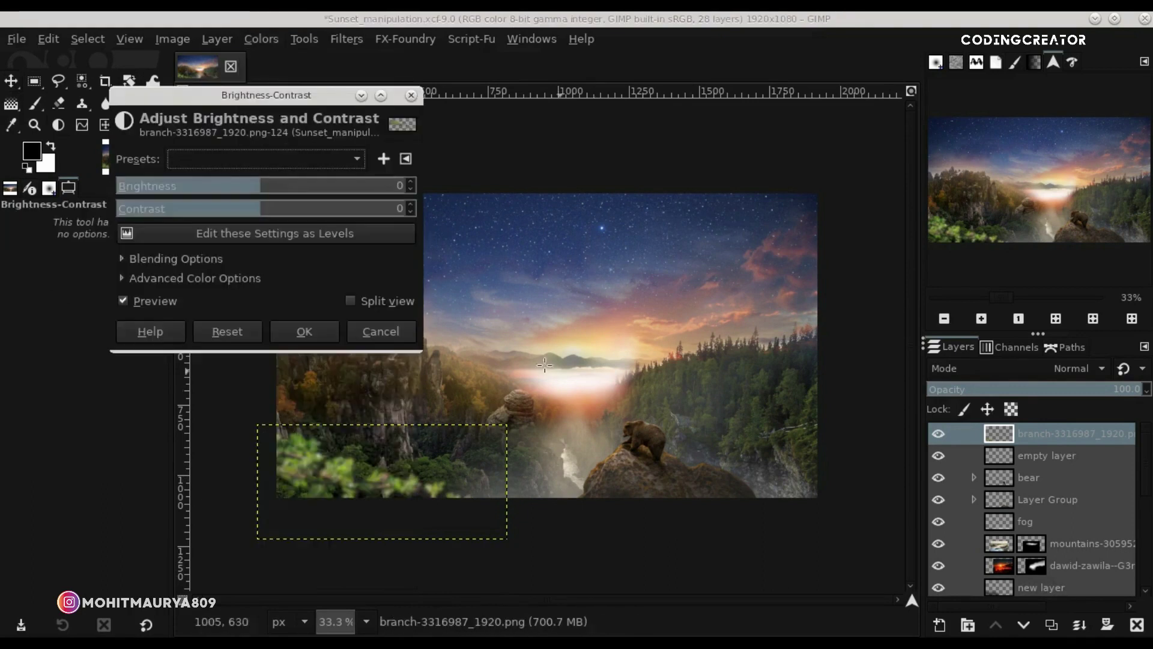
pyautogui.moveTo(281, 95); pyautogui.dragTo(887, 100)
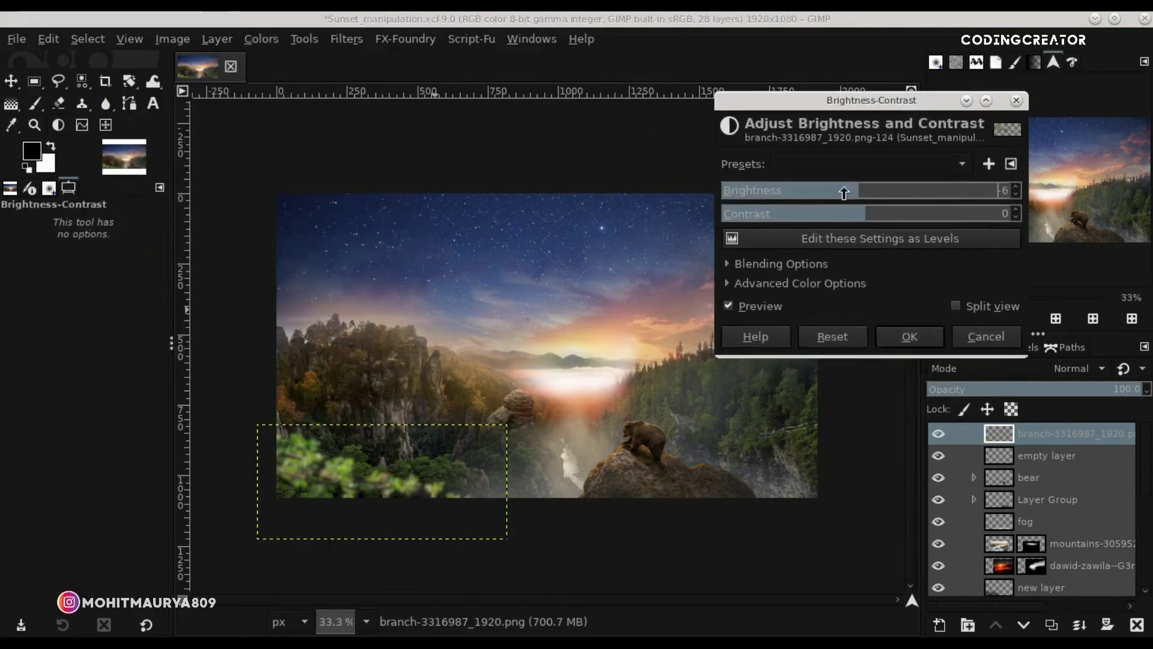
pyautogui.click(783, 191)
pyautogui.moveTo(783, 191); pyautogui.dragTo(767, 190)
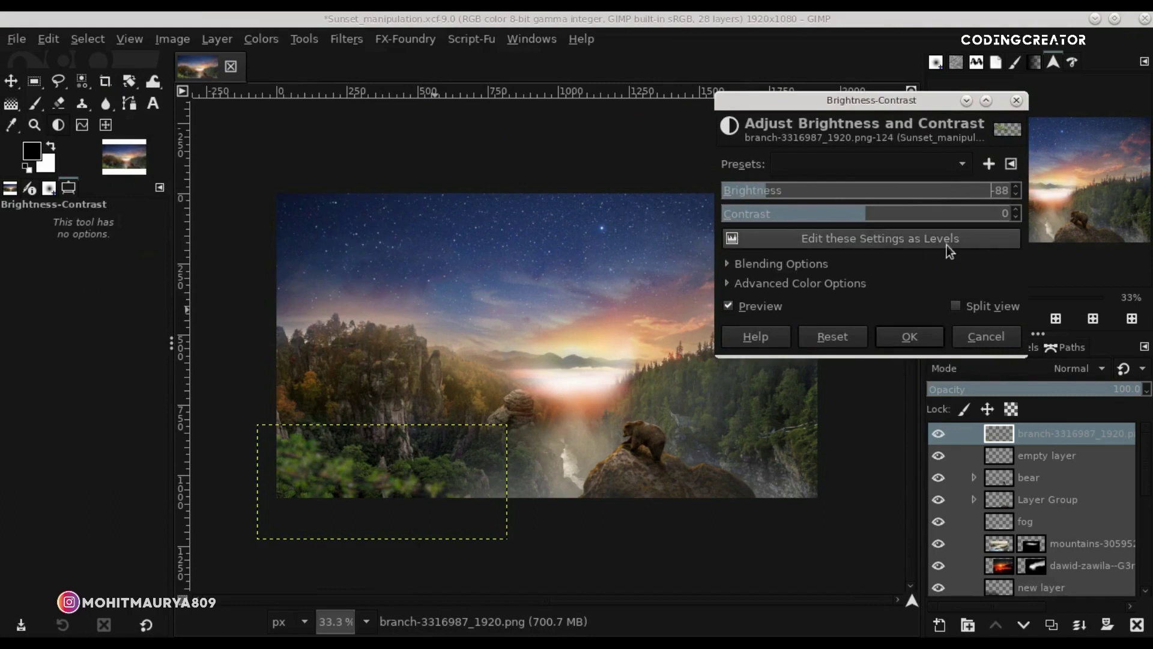
pyautogui.moveTo(880, 222); pyautogui.dragTo(871, 222)
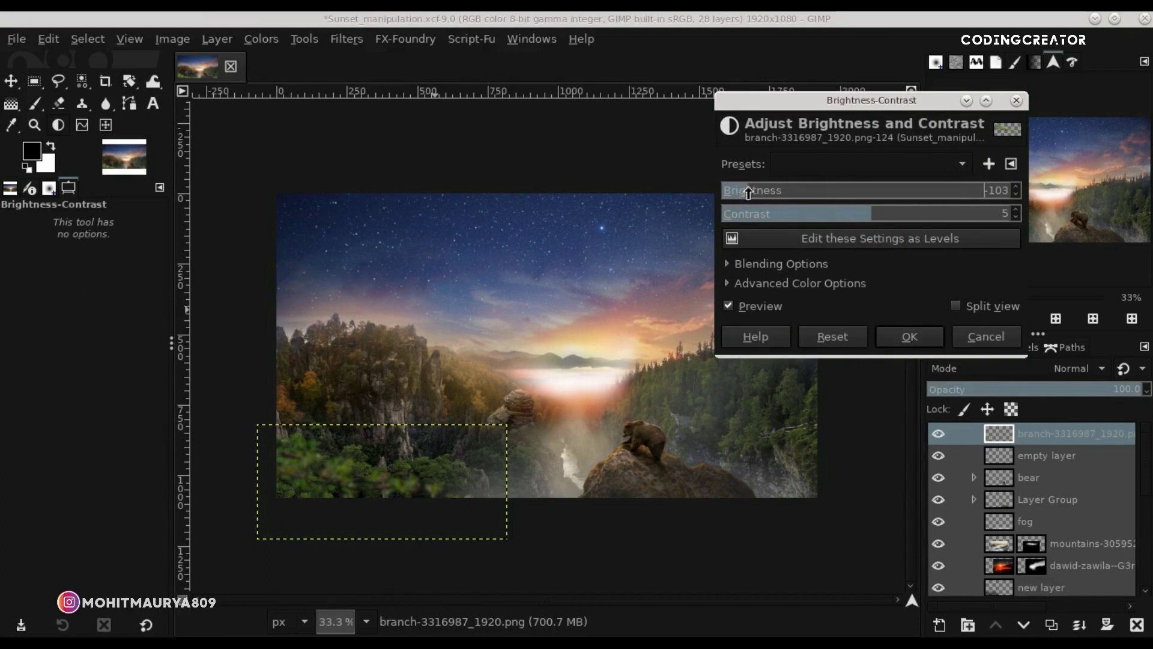
pyautogui.moveTo(751, 191); pyautogui.dragTo(761, 193)
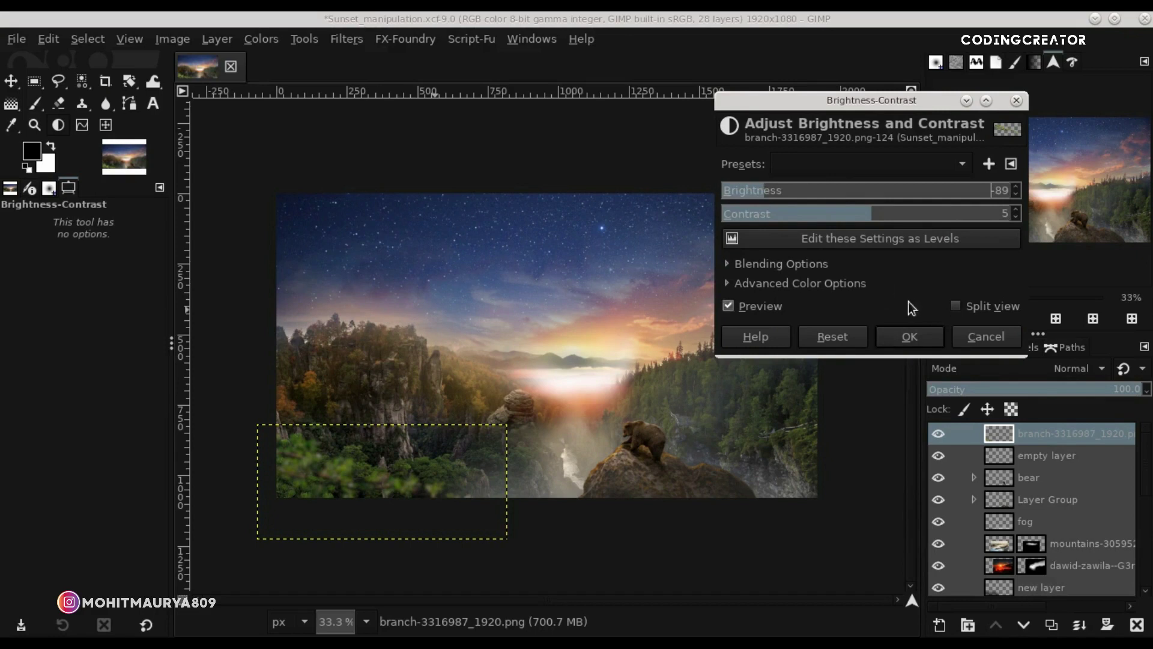
pyautogui.click(908, 335)
# Select the empty layer and save the composition.
pyautogui.click(911, 92)
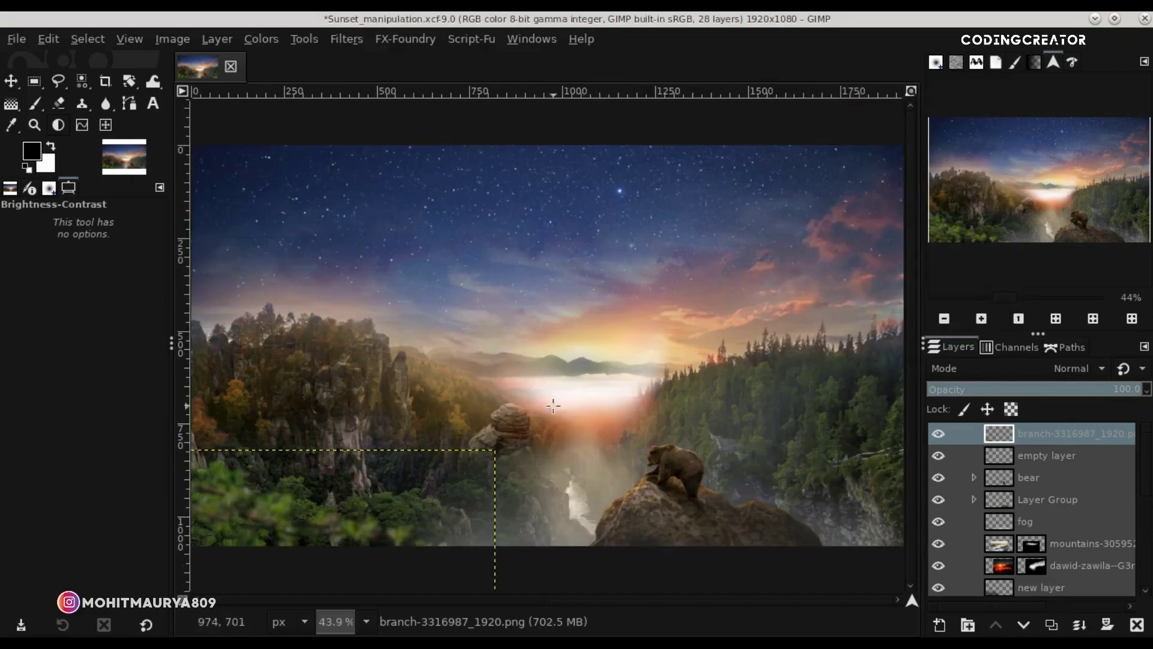
pyautogui.doubleClick(994, 456)
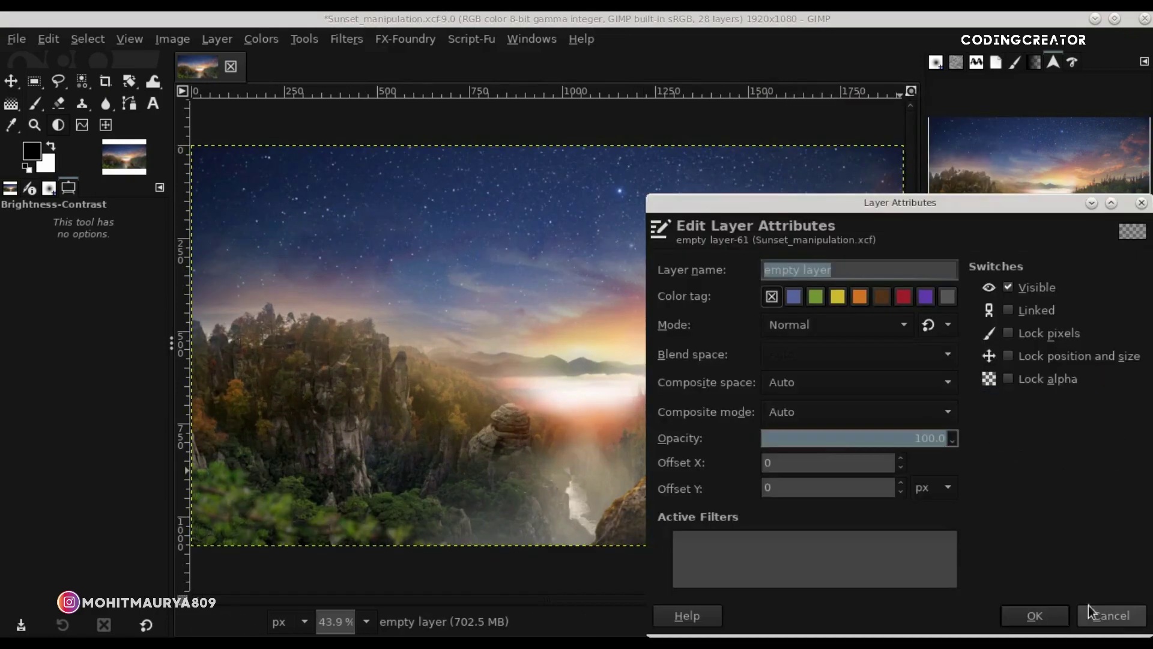
pyautogui.click(1093, 613)
pyautogui.hotkey('ctrl', 's')
# Open the pink cloudy sky photo as a new layer.
pyautogui.click(16, 40)
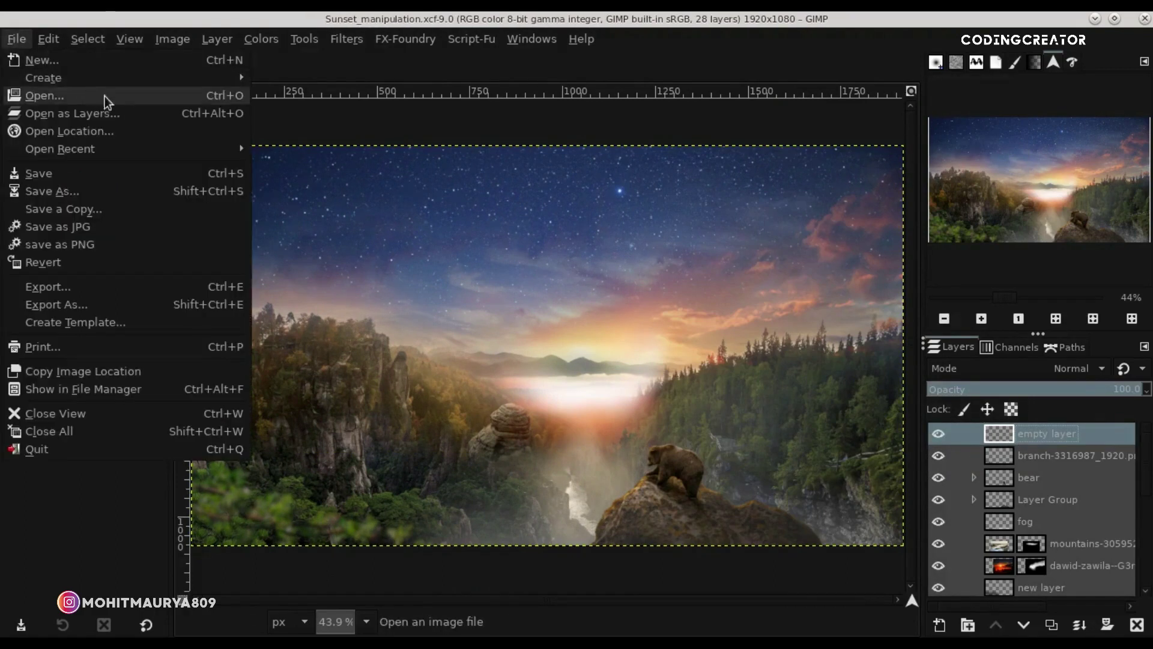
pyautogui.click(90, 110)
pyautogui.click(614, 611)
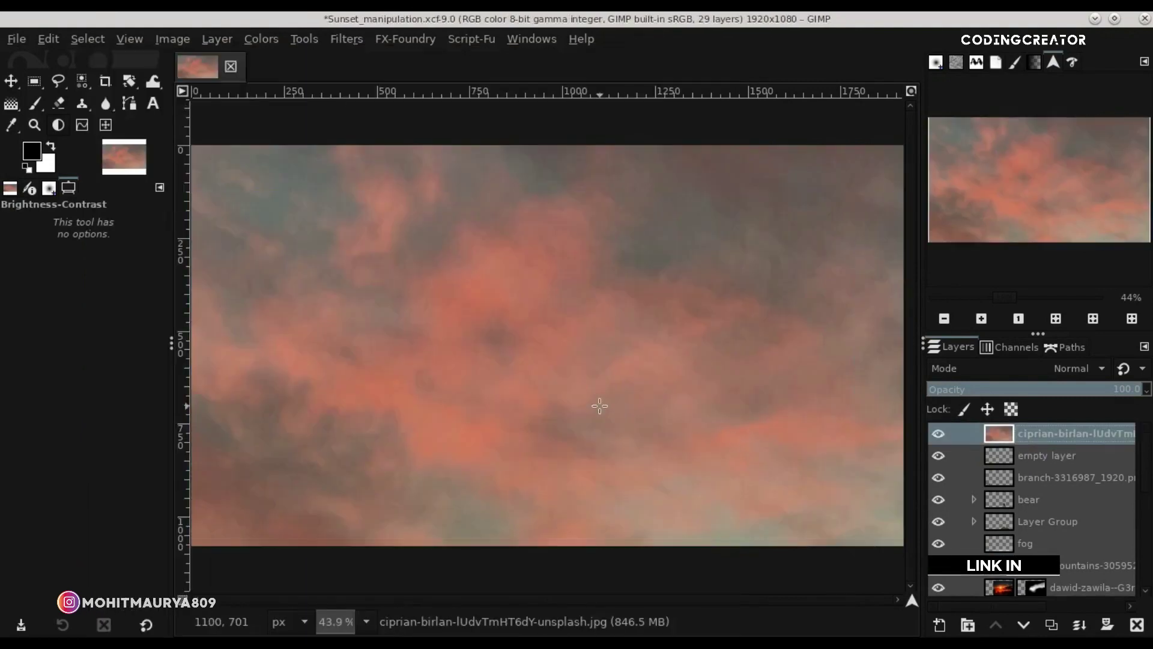
# Scale the sky photo down to about 1962×2616 px so it spans the canvas width.
pyautogui.click(944, 320)
pyautogui.click(944, 319)
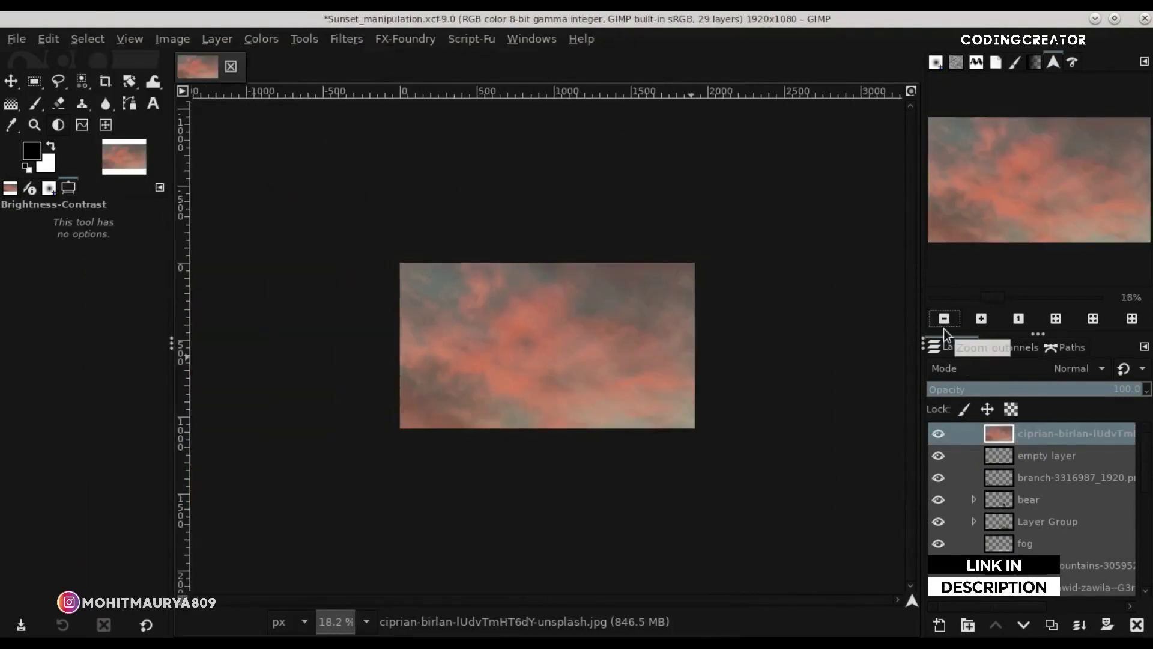
pyautogui.click(945, 319)
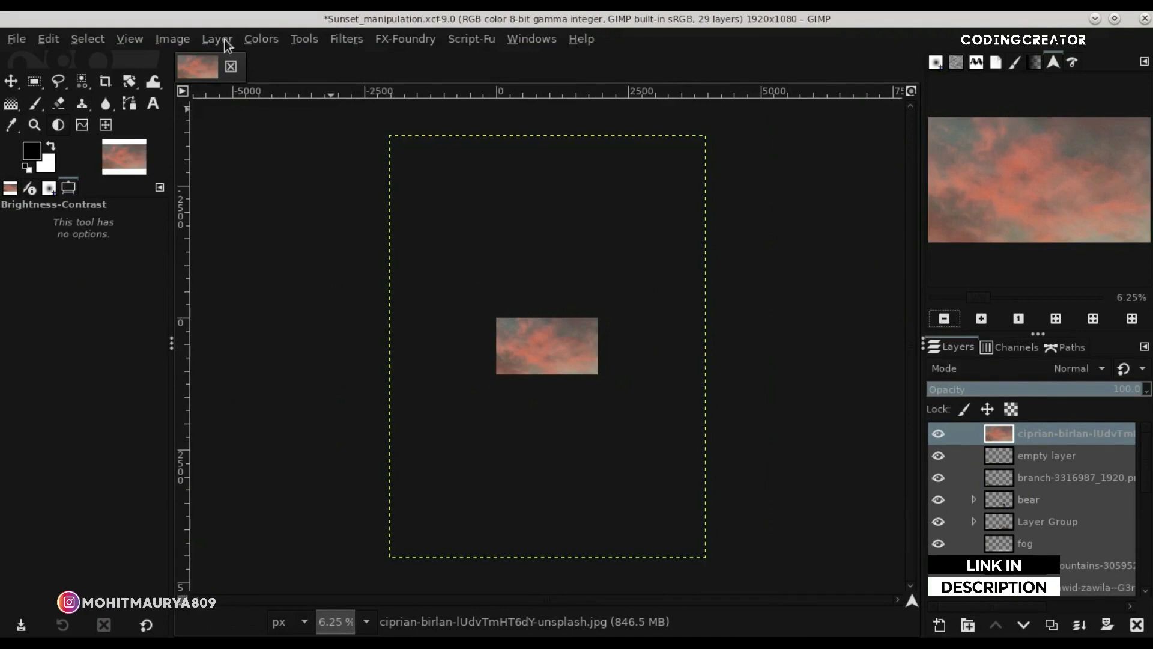
pyautogui.moveTo(128, 81); pyautogui.dragTo(206, 114)
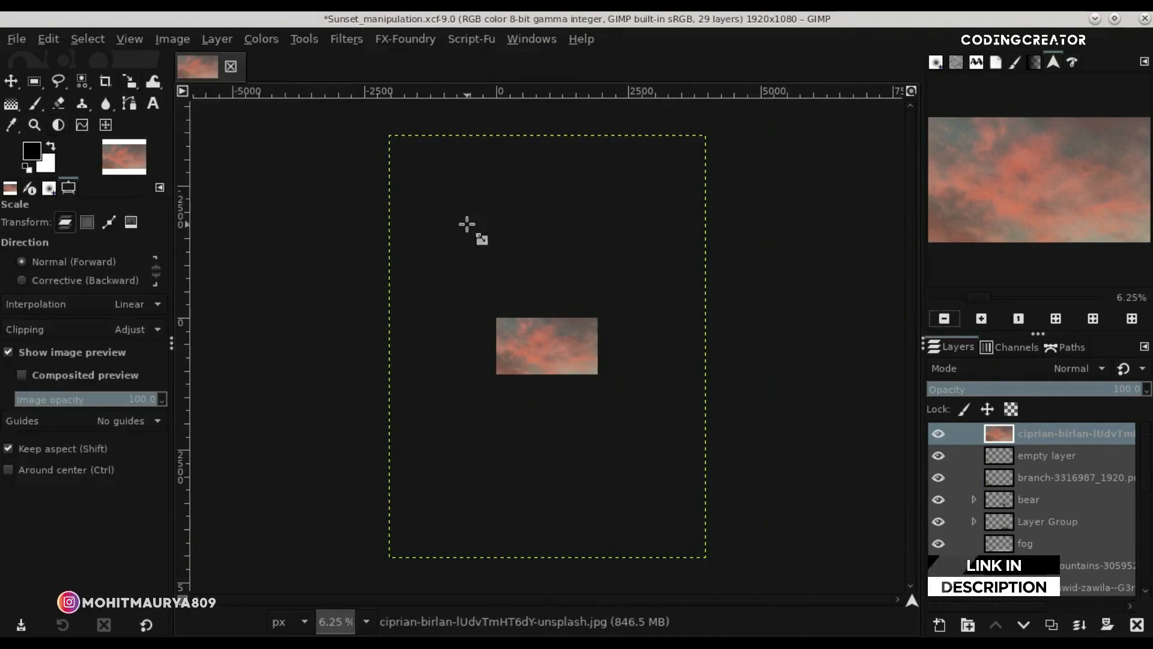
pyautogui.click(432, 195)
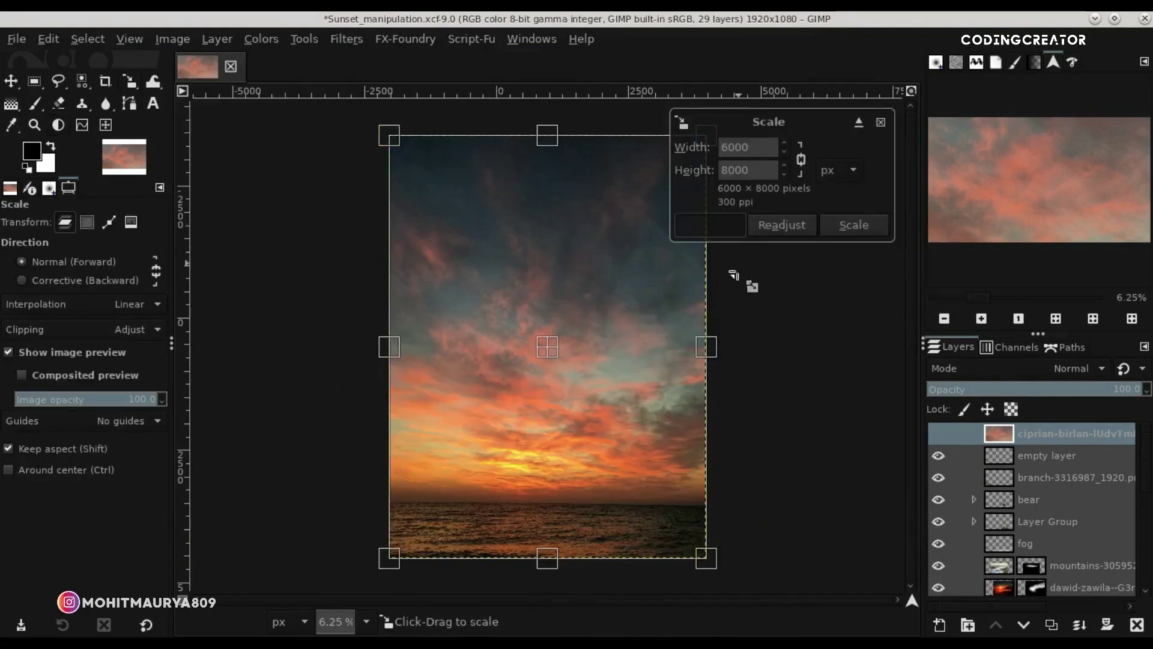
pyautogui.moveTo(706, 560); pyautogui.dragTo(570, 390)
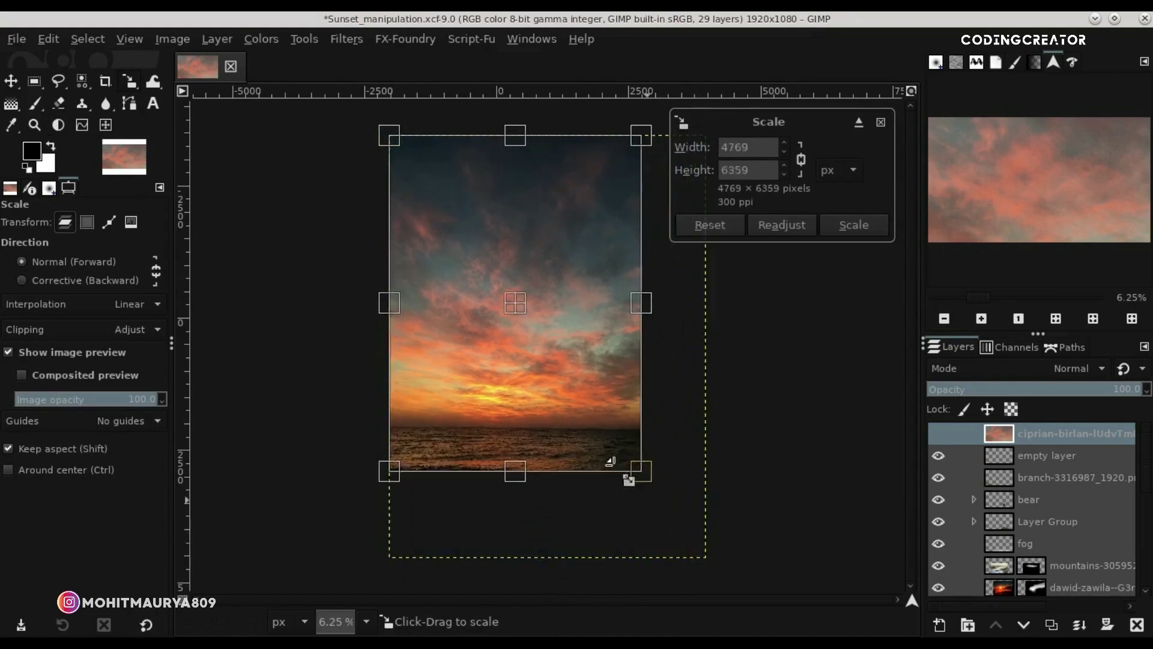
pyautogui.moveTo(413, 186)
pyautogui.mouseDown()
pyautogui.moveTo(511, 304)
pyautogui.moveTo(504, 295)
pyautogui.mouseUp()
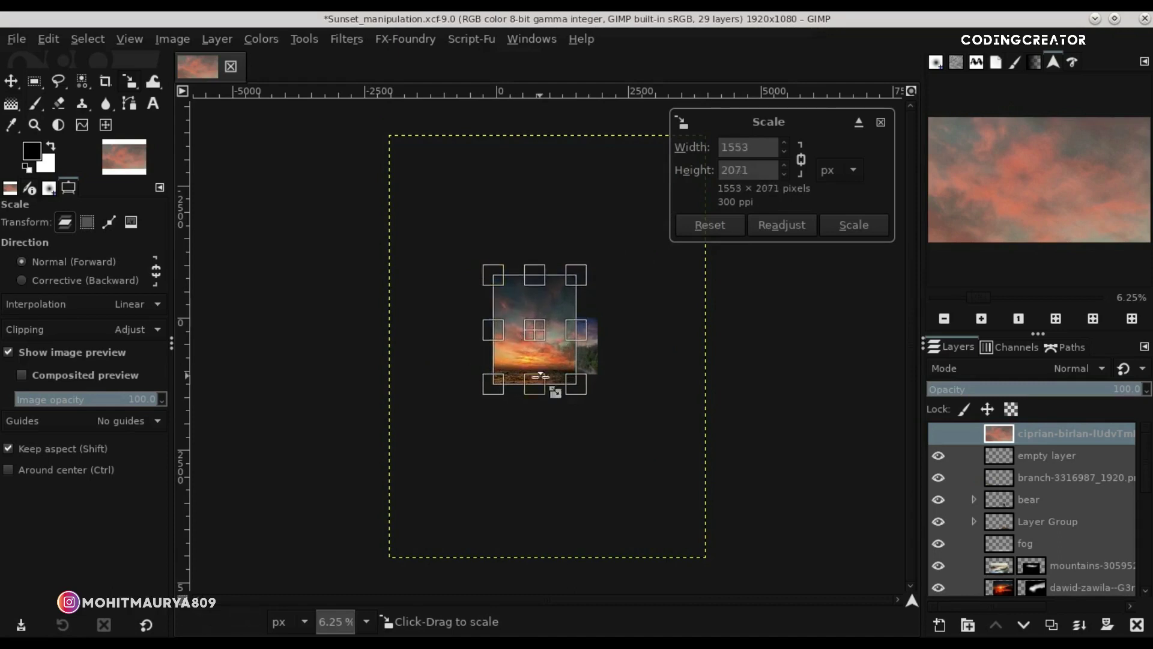
pyautogui.moveTo(569, 391); pyautogui.dragTo(597, 415)
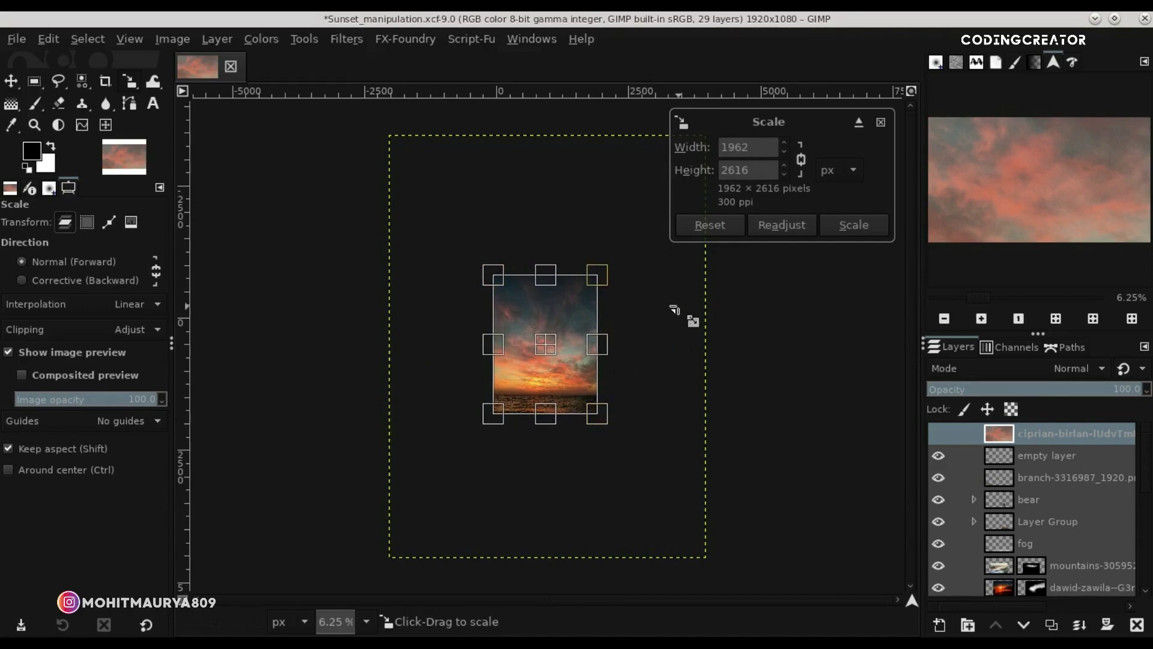
pyautogui.click(981, 318)
pyautogui.click(981, 318)
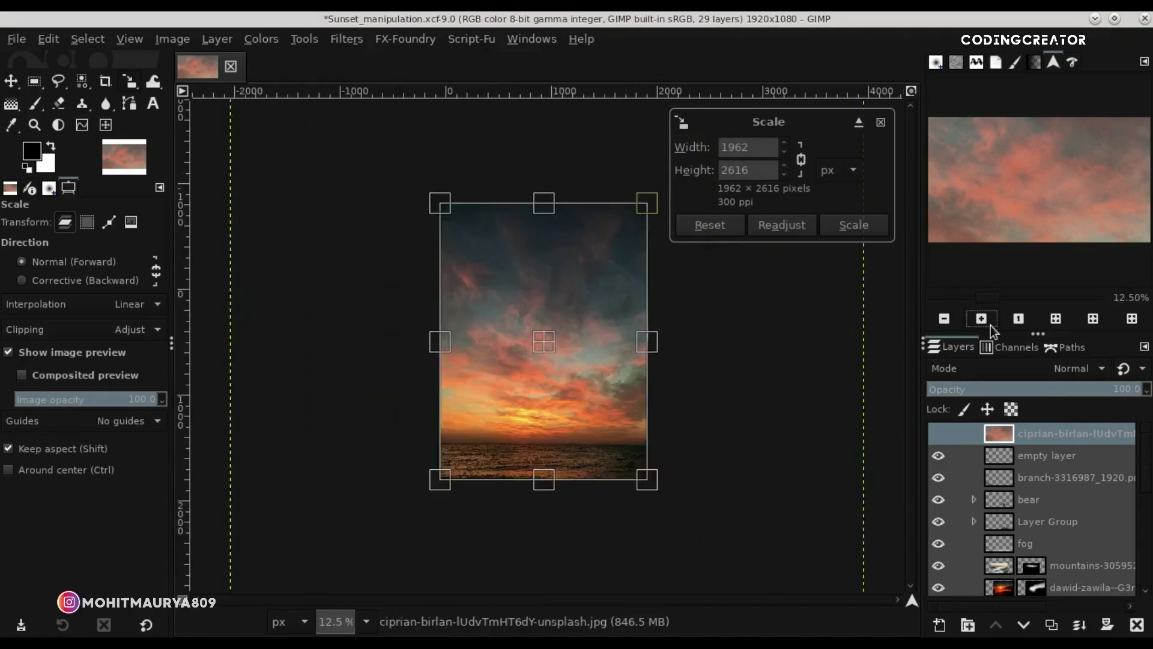
pyautogui.click(982, 318)
pyautogui.moveTo(539, 336); pyautogui.dragTo(573, 355)
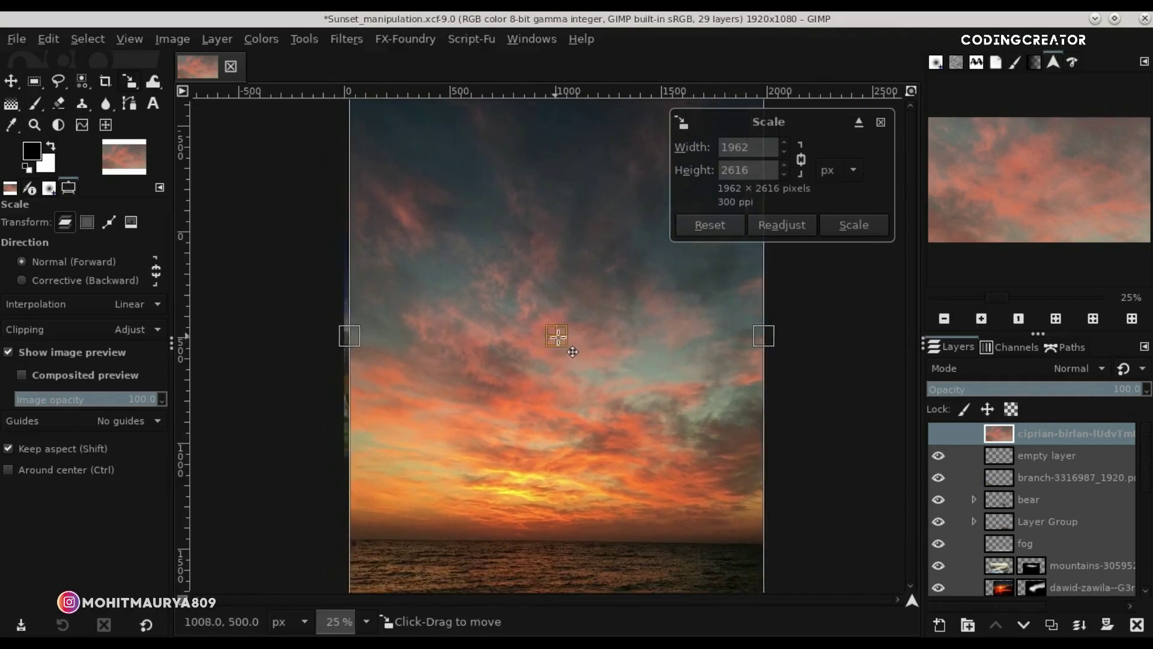
pyautogui.click(851, 227)
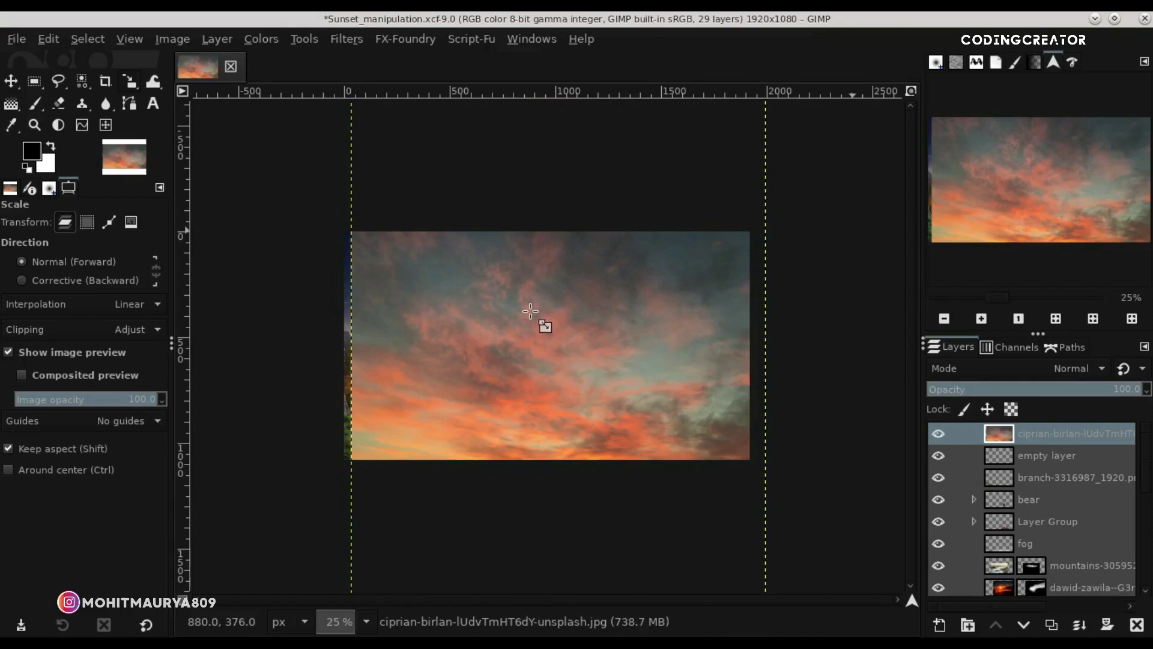
# Nudge the sky layer left and upward until the horizon and sea sit low in the frame.
pyautogui.click(16, 84)
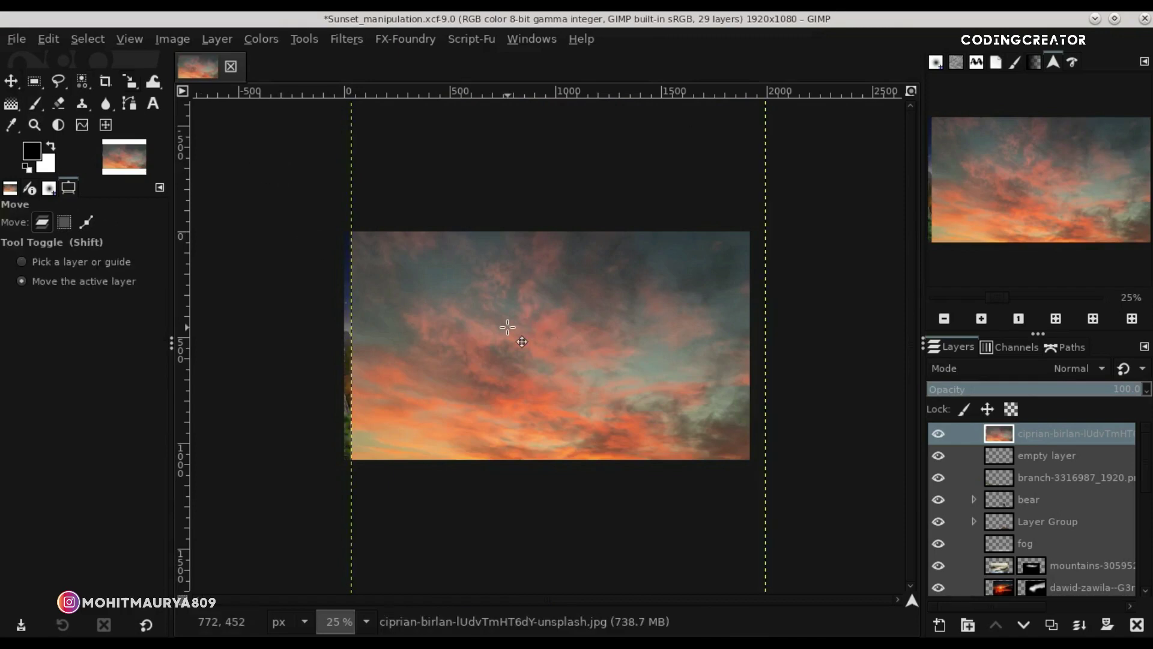
pyautogui.press('Left')
pyautogui.press('Left')
pyautogui.press('Left')
pyautogui.press('Left')
pyautogui.press('Left')
pyautogui.press('Left')
pyautogui.press('Left')
pyautogui.press('Left')
pyautogui.press('Left')
pyautogui.press('Left')
pyautogui.press('Left')
pyautogui.press('Left')
pyautogui.press('Left')
pyautogui.press('Left')
pyautogui.press('Left')
pyautogui.press('Left')
pyautogui.press('Left')
pyautogui.press('Left')
pyautogui.press('Left')
pyautogui.press('Left')
pyautogui.press('Left')
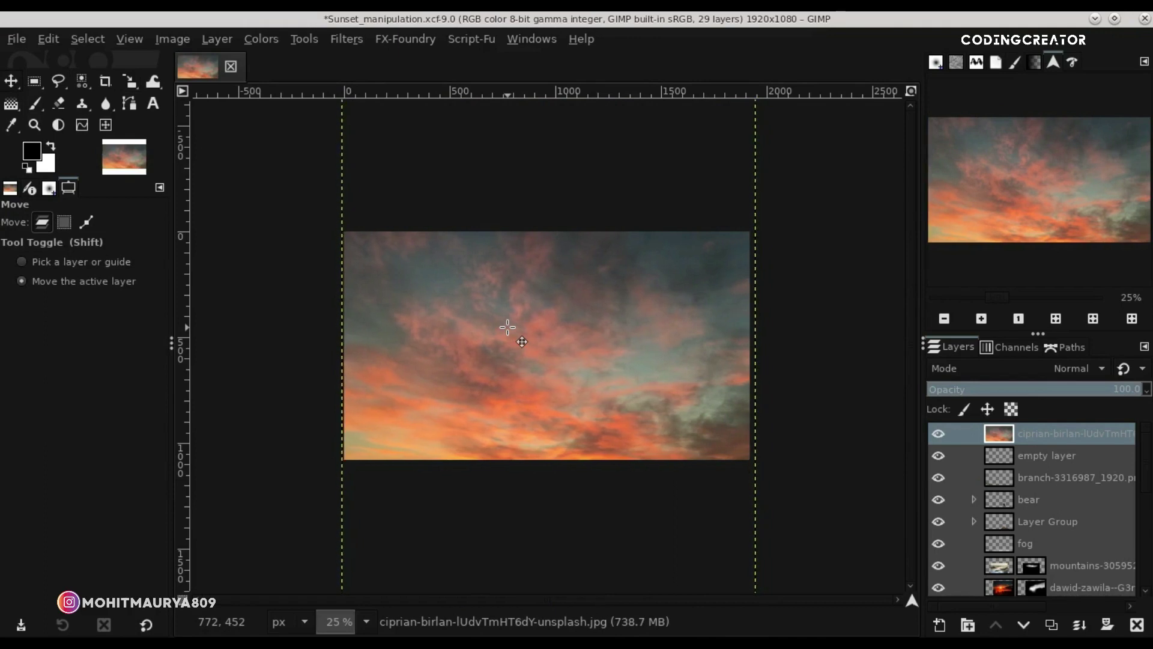
pyautogui.press('Left')
pyautogui.press('Left')
pyautogui.press('Left')
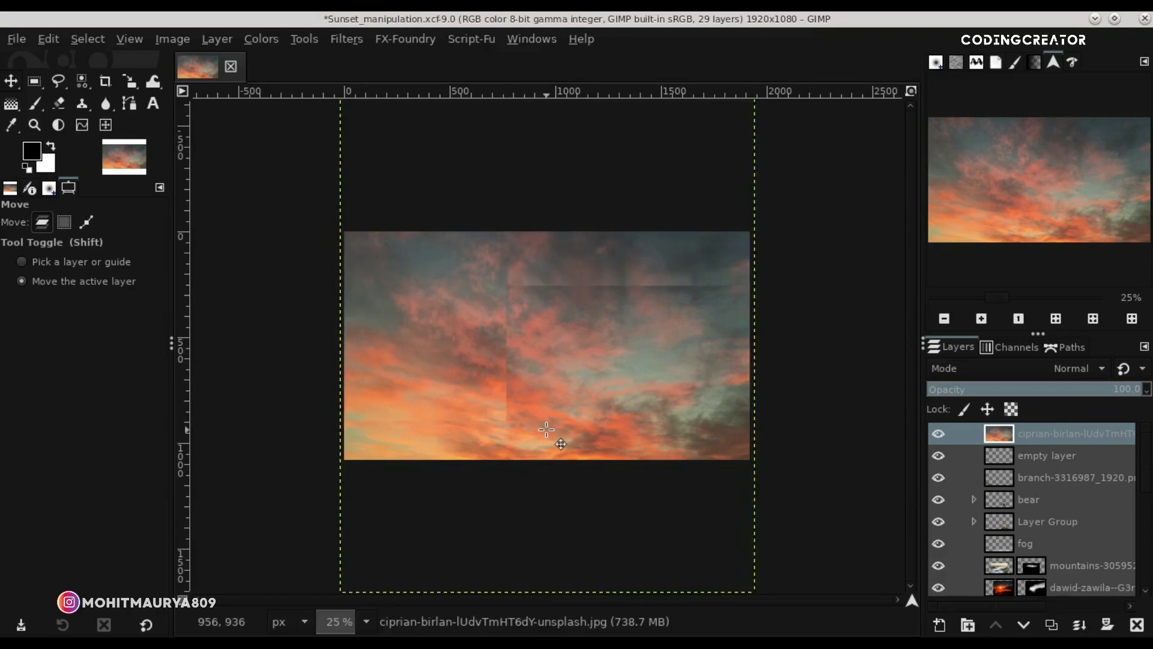
pyautogui.hotkey('shift', 'Up')
pyautogui.hotkey('shift', 'Up')
pyautogui.hotkey('shift', 'Up')
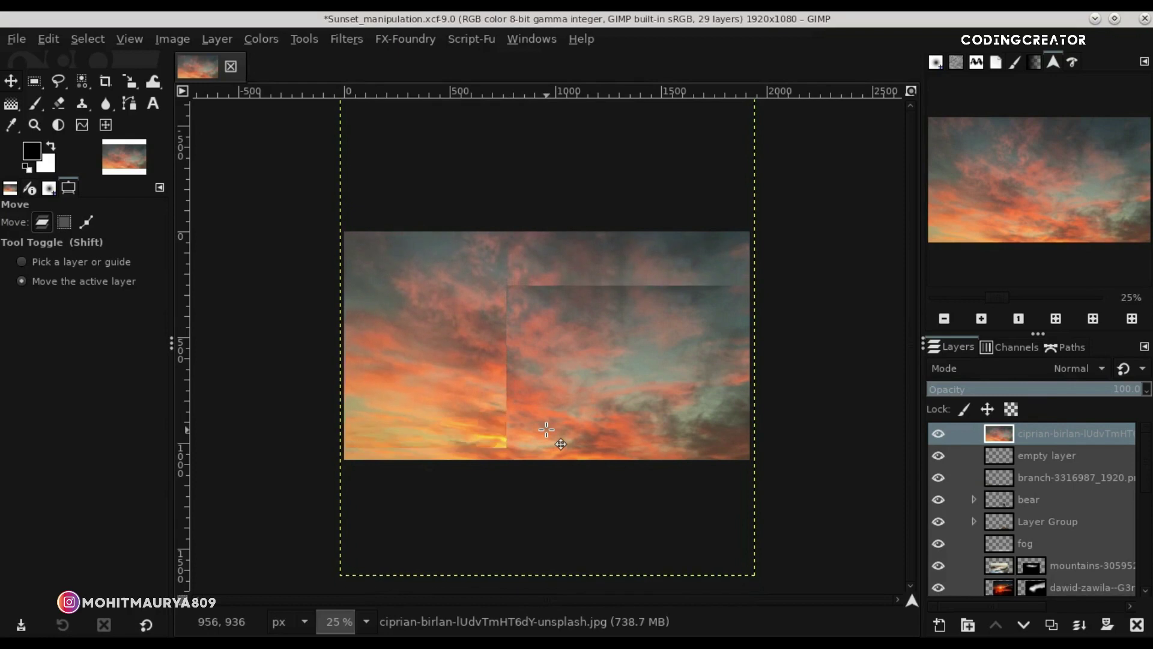
pyautogui.hotkey('shift', 'Up')
pyautogui.hotkey('shift', 'Up')
pyautogui.hotkey('shift', 'Up')
pyautogui.hotkey('shift', 'Up')
pyautogui.hotkey('shift', 'Up')
pyautogui.hotkey('shift', 'Up')
pyautogui.hotkey('shift', 'Up')
pyautogui.hotkey('shift', 'Up')
pyautogui.hotkey('shift', 'Up')
pyautogui.hotkey('shift', 'Up')
pyautogui.hotkey('shift', 'Up')
pyautogui.hotkey('shift', 'Up')
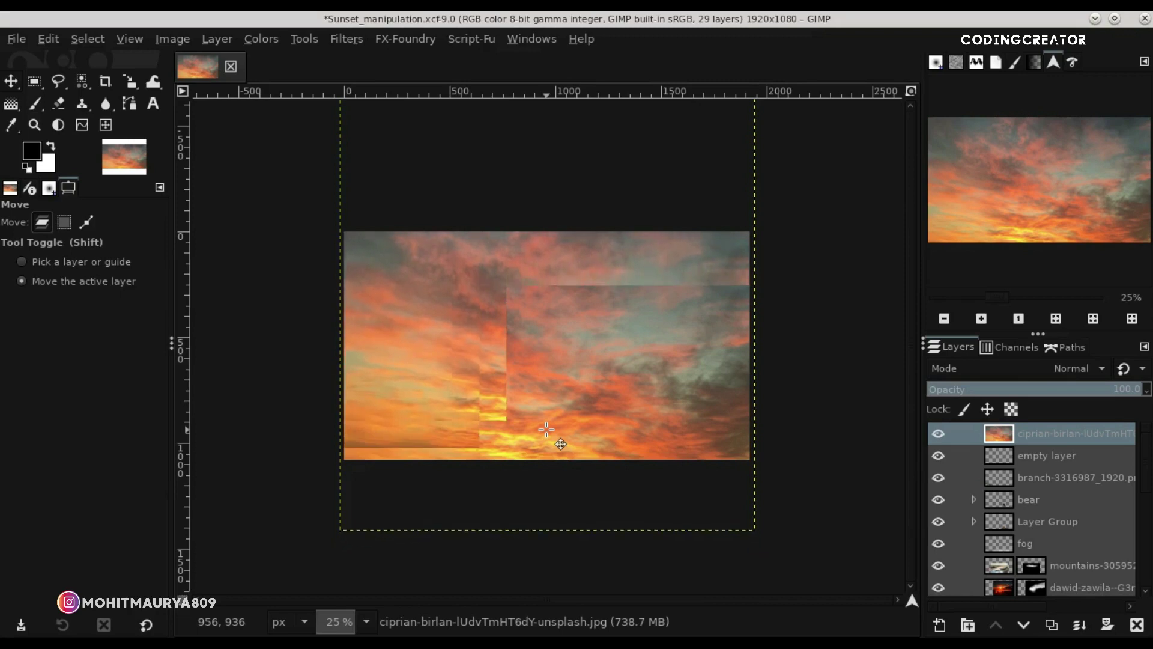
pyautogui.hotkey('shift', 'Up')
pyautogui.hotkey('shift', 'Up')
pyautogui.hotkey('shift', 'Up')
pyautogui.hotkey('shift', 'Up')
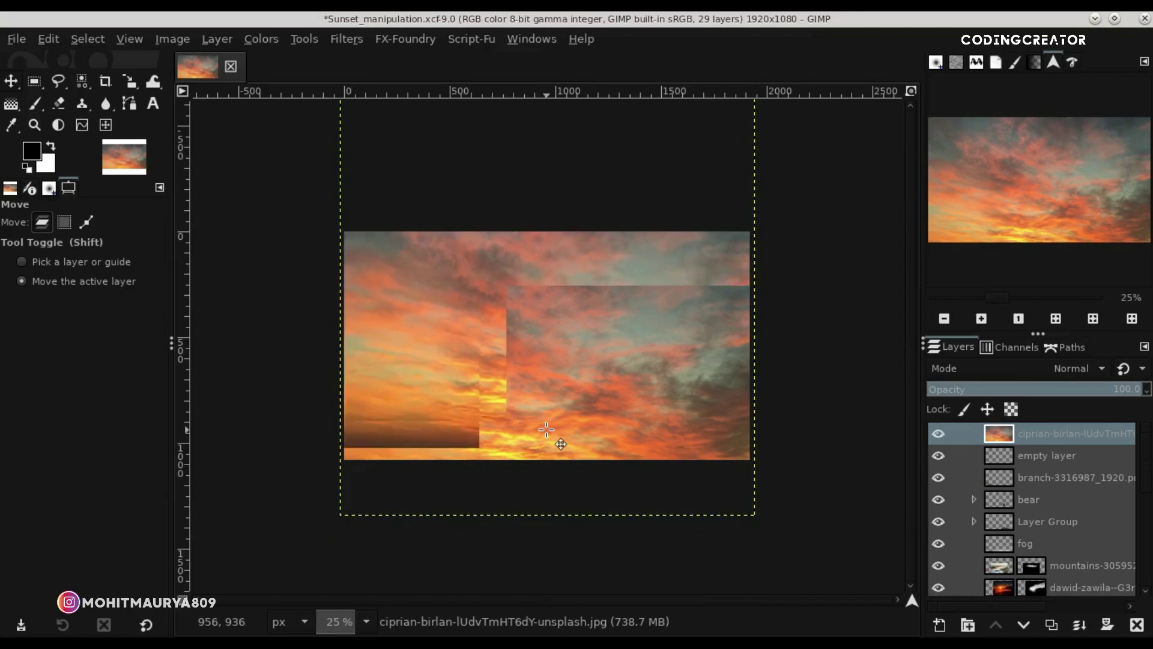
pyautogui.hotkey('shift', 'Up')
pyautogui.hotkey('shift', 'Up')
pyautogui.hotkey('shift', 'Up')
pyautogui.hotkey('shift', 'Up')
pyautogui.hotkey('shift', 'Up')
pyautogui.hotkey('shift', 'Up')
pyautogui.hotkey('shift', 'Up')
pyautogui.hotkey('shift', 'Up')
pyautogui.hotkey('shift', 'Up')
pyautogui.hotkey('shift', 'Up')
pyautogui.hotkey('shift', 'Up')
pyautogui.hotkey('shift', 'Up')
pyautogui.hotkey('shift', 'Up')
pyautogui.hotkey('shift', 'Up')
pyautogui.hotkey('shift', 'Up')
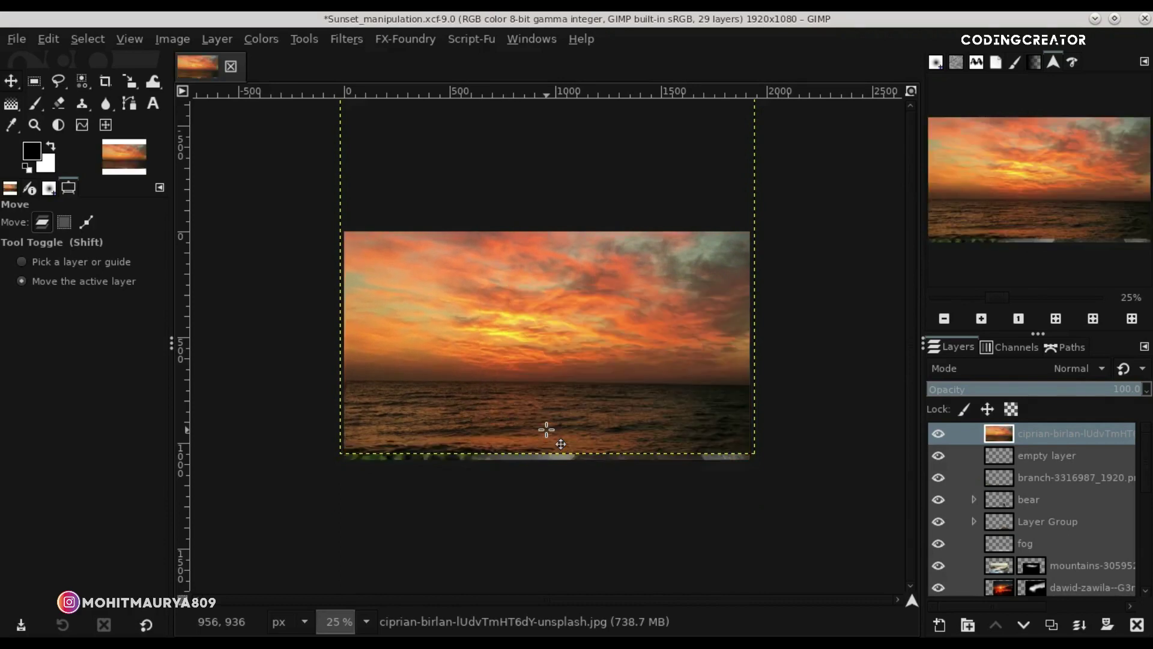
# Set the sky layer's opacity to 56.1.
pyautogui.click(1048, 389)
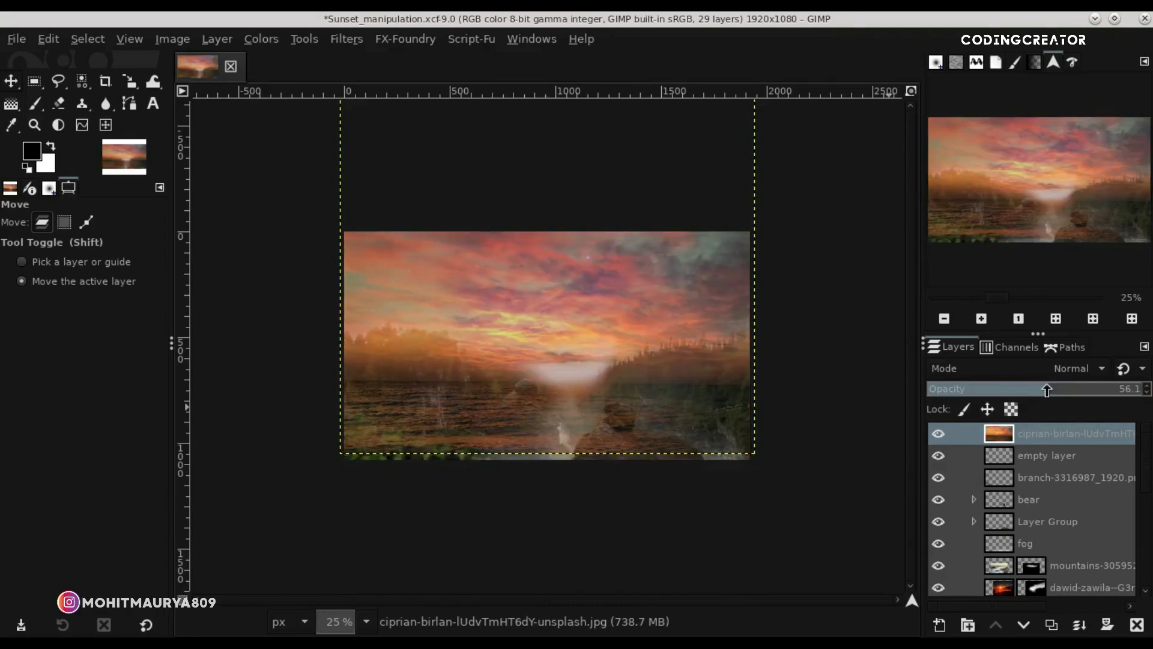
pyautogui.scroll(1, 532, 399)
pyautogui.scroll(1, 531, 399)
pyautogui.scroll(1, 532, 398)
pyautogui.scroll(-1, 532, 398)
pyautogui.scroll(-2, 532, 399)
# Add a white, full-opacity layer mask to the sky layer.
pyautogui.click(1099, 627)
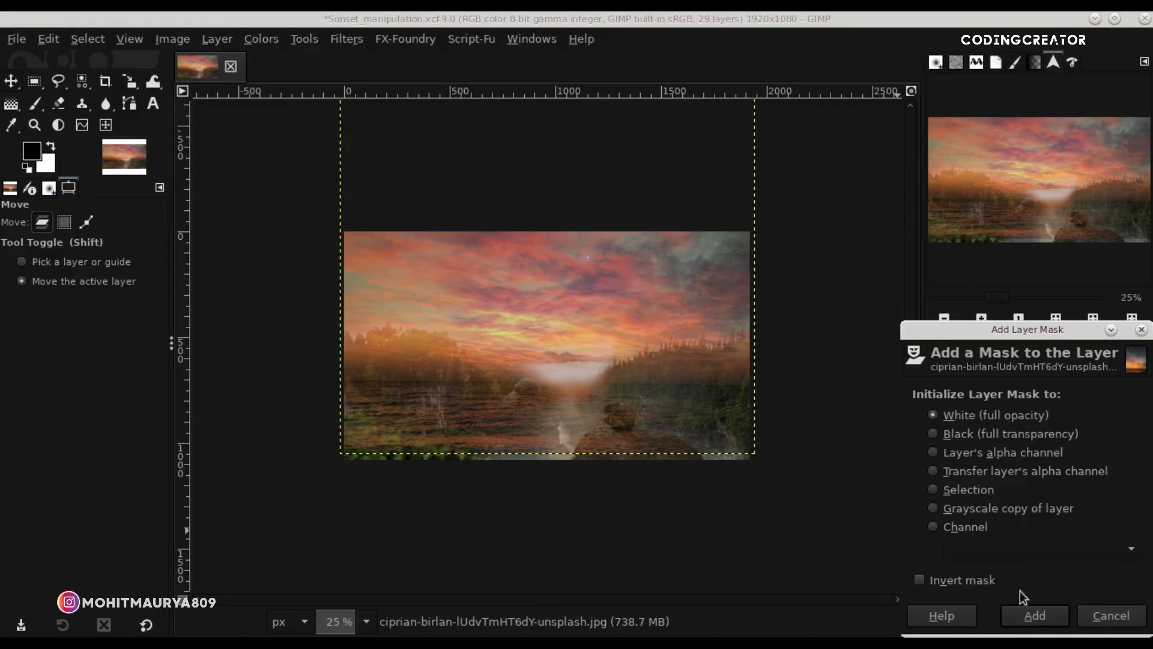
pyautogui.click(1028, 614)
pyautogui.click(32, 106)
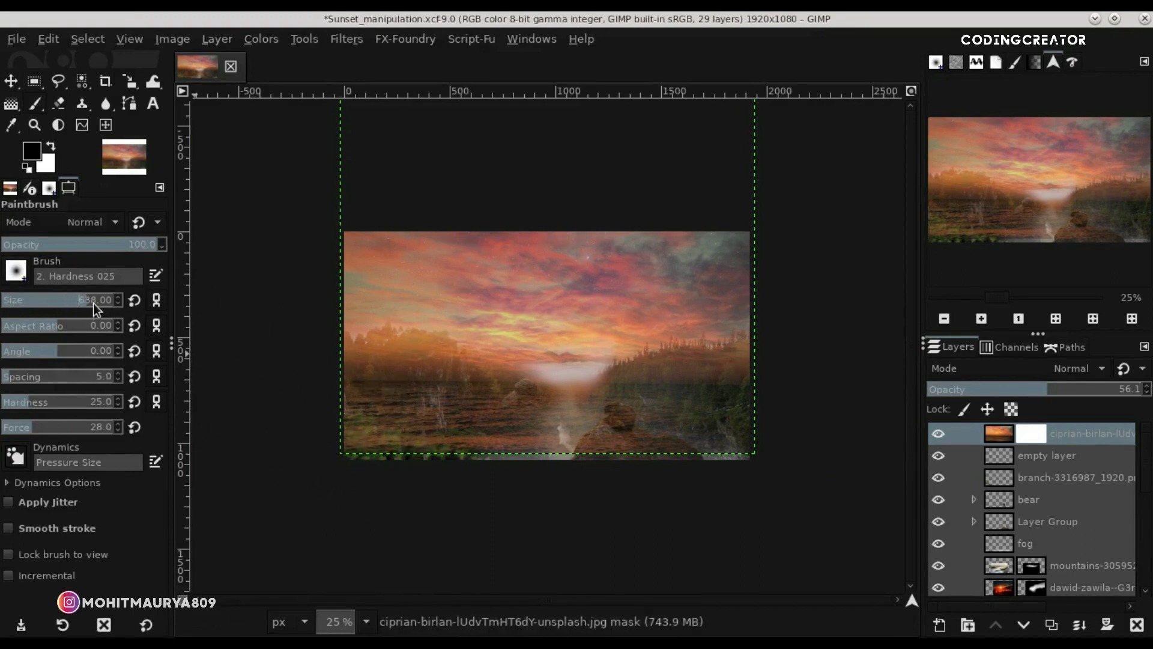
# Paint the mask with a brush size of about 816 to reveal the trees, cliffs, waterfall and bear.
pyautogui.moveTo(324, 457); pyautogui.dragTo(849, 442)
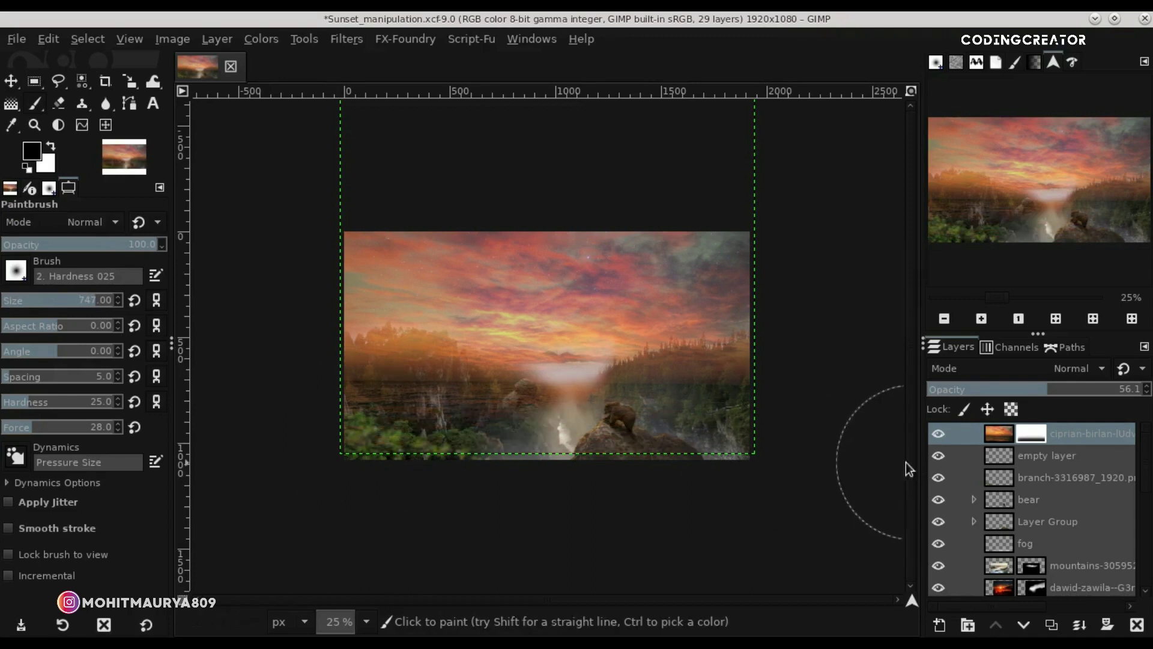
pyautogui.moveTo(471, 423); pyautogui.dragTo(364, 395)
pyautogui.press('+')
pyautogui.moveTo(85, 300); pyautogui.dragTo(91, 299)
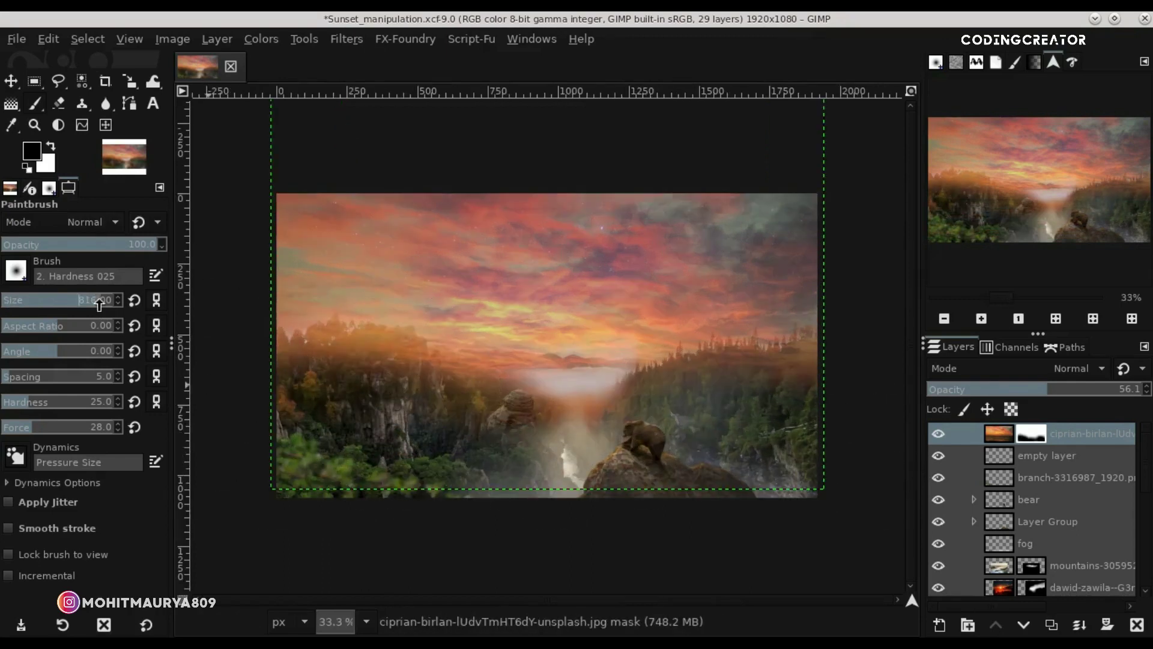
pyautogui.moveTo(347, 409)
pyautogui.mouseDown()
pyautogui.moveTo(375, 402)
pyautogui.moveTo(296, 403)
pyautogui.mouseUp()
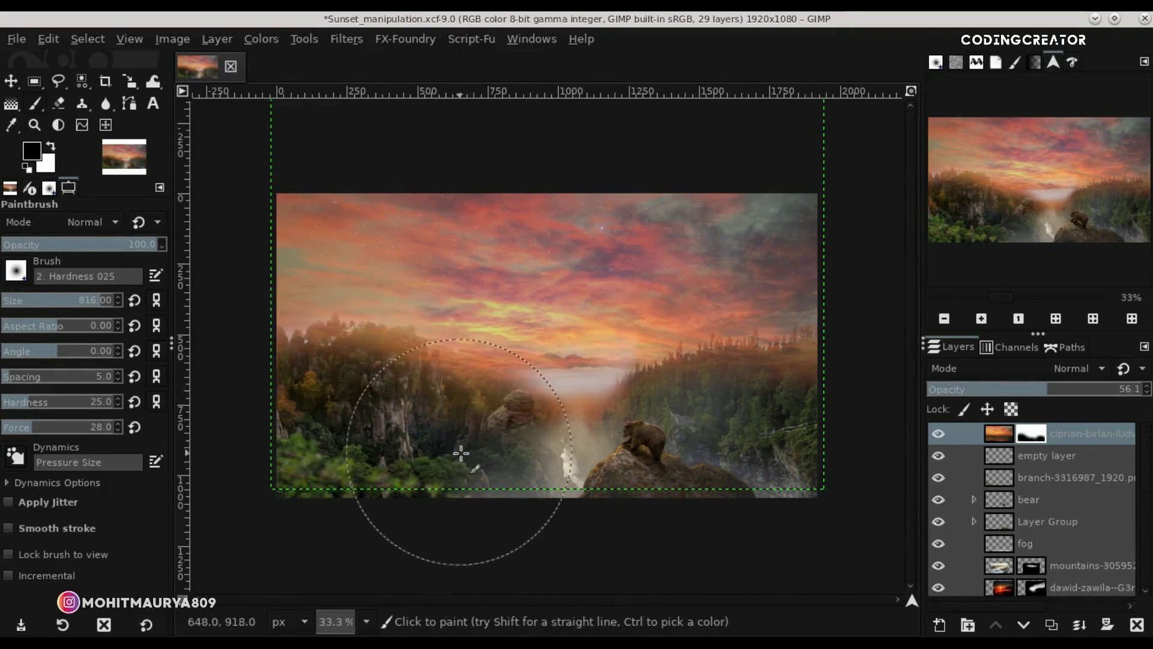
pyautogui.moveTo(803, 442)
pyautogui.mouseDown()
pyautogui.moveTo(791, 420)
pyautogui.moveTo(742, 427)
pyautogui.mouseUp()
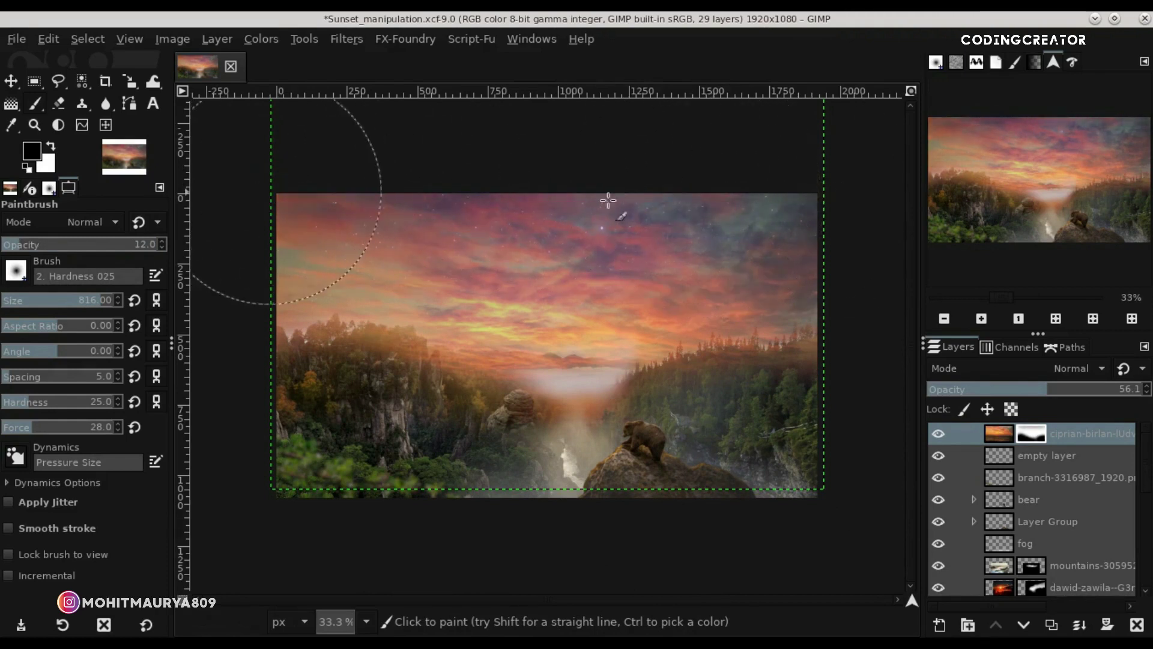
# At about 24.6 brush opacity, softly fade the upper and top-left sky to reveal stars.
pyautogui.moveTo(32, 245); pyautogui.dragTo(40, 245)
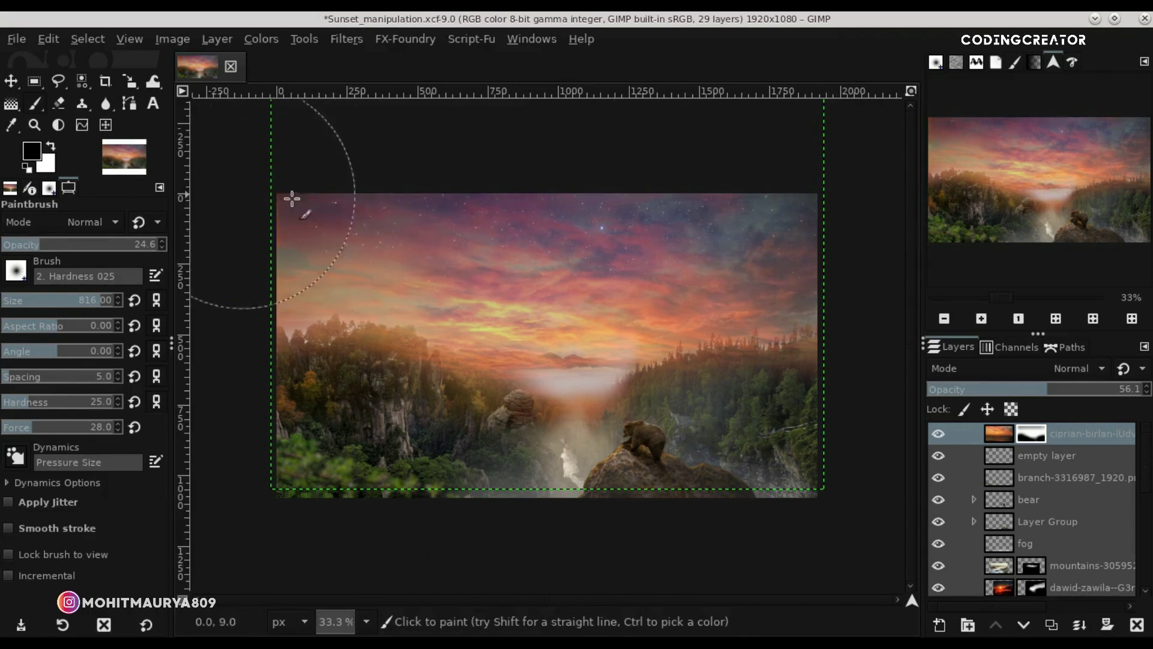
pyautogui.moveTo(288, 250); pyautogui.dragTo(784, 247)
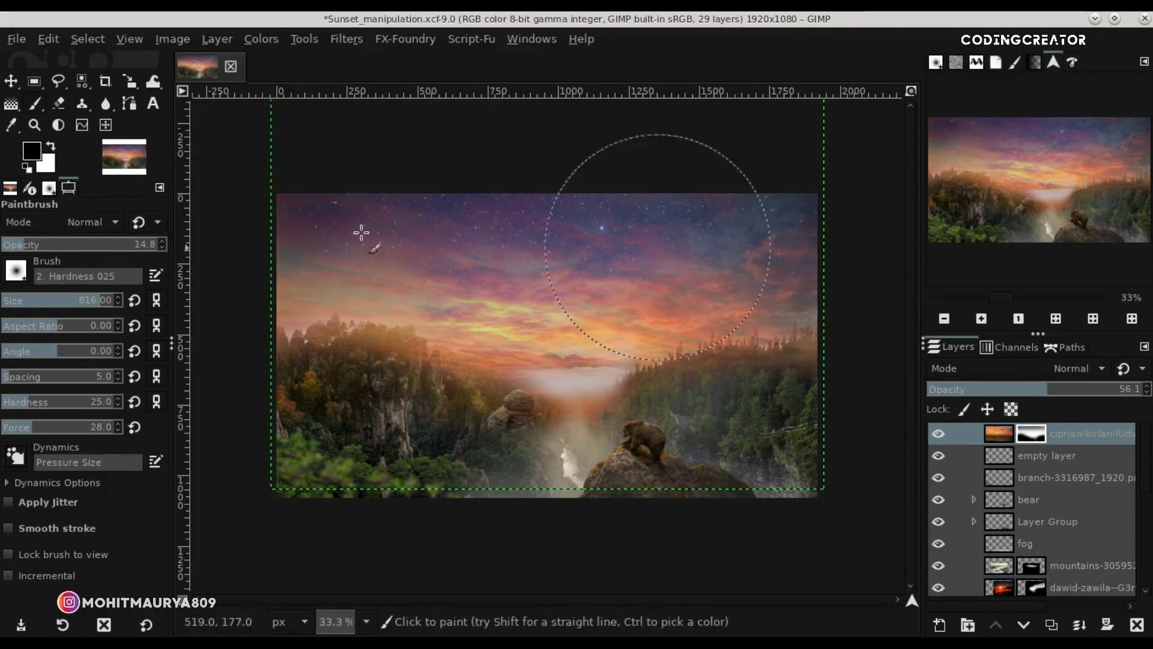
pyautogui.moveTo(284, 188); pyautogui.dragTo(479, 187)
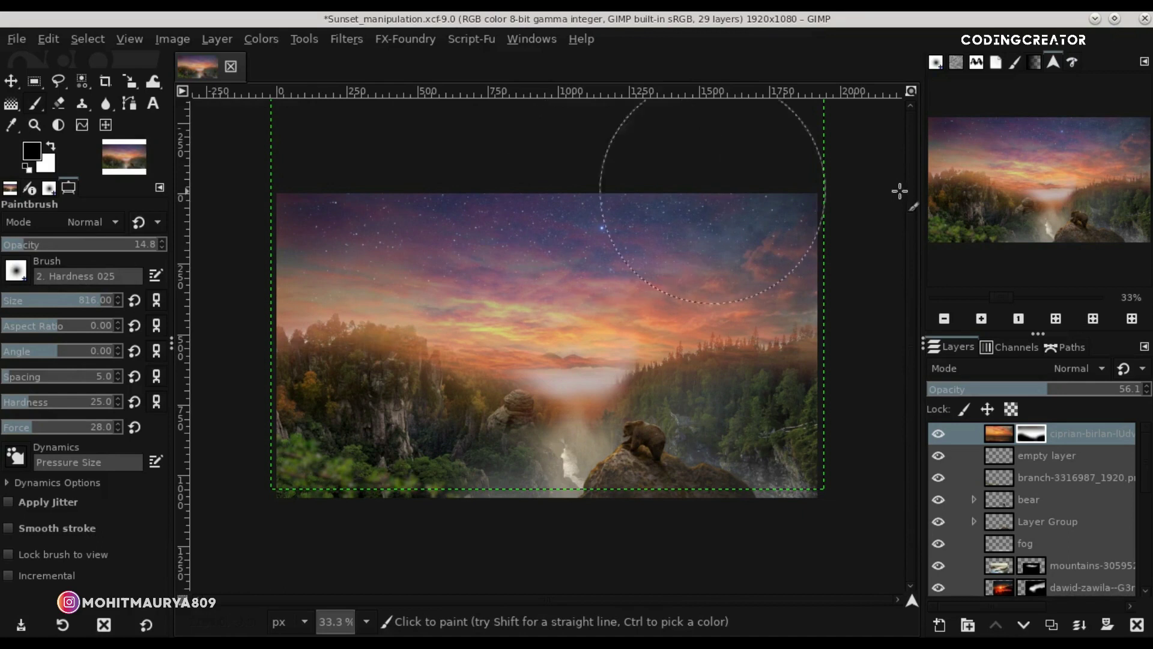
pyautogui.moveTo(268, 227); pyautogui.dragTo(384, 359)
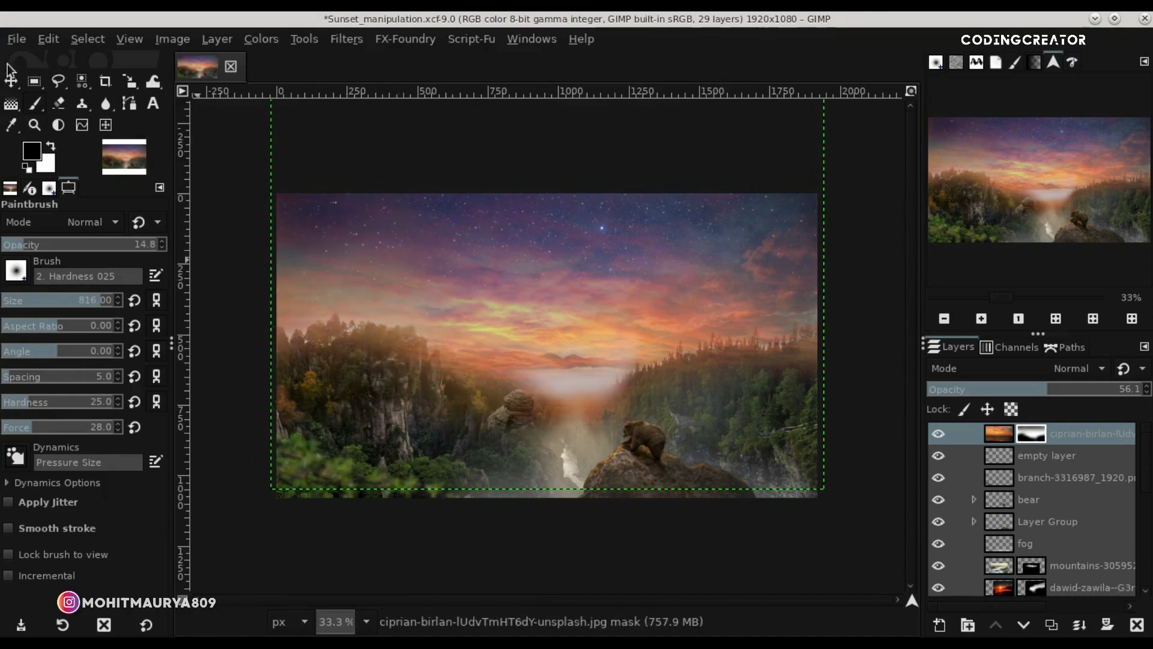
pyautogui.click(13, 83)
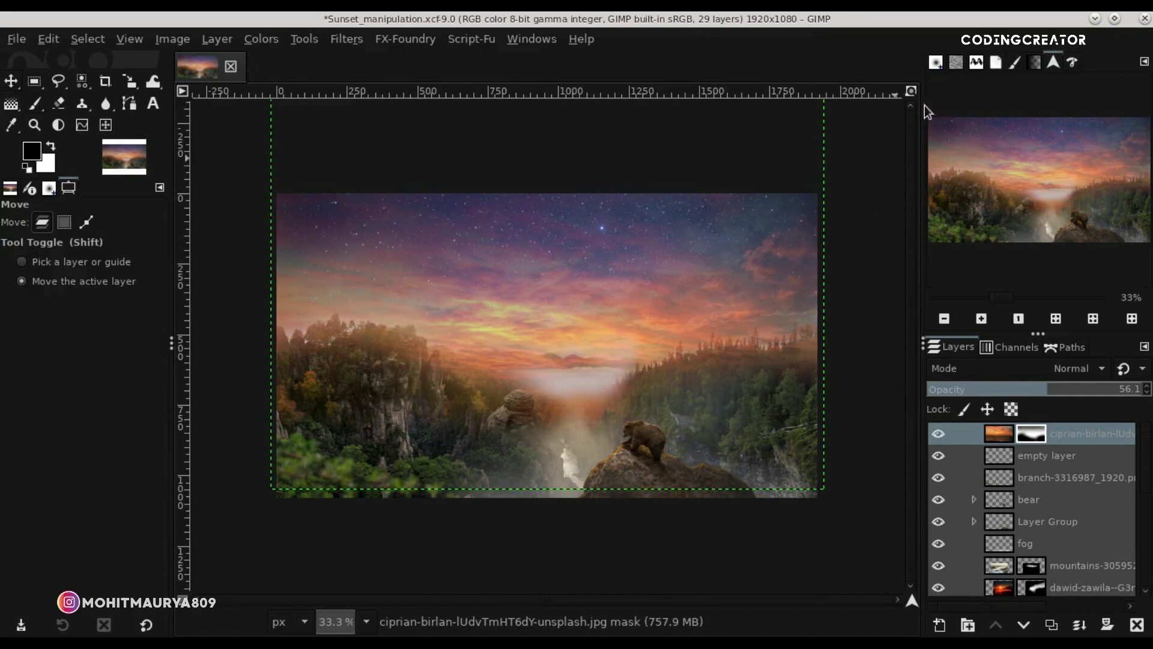
pyautogui.click(911, 91)
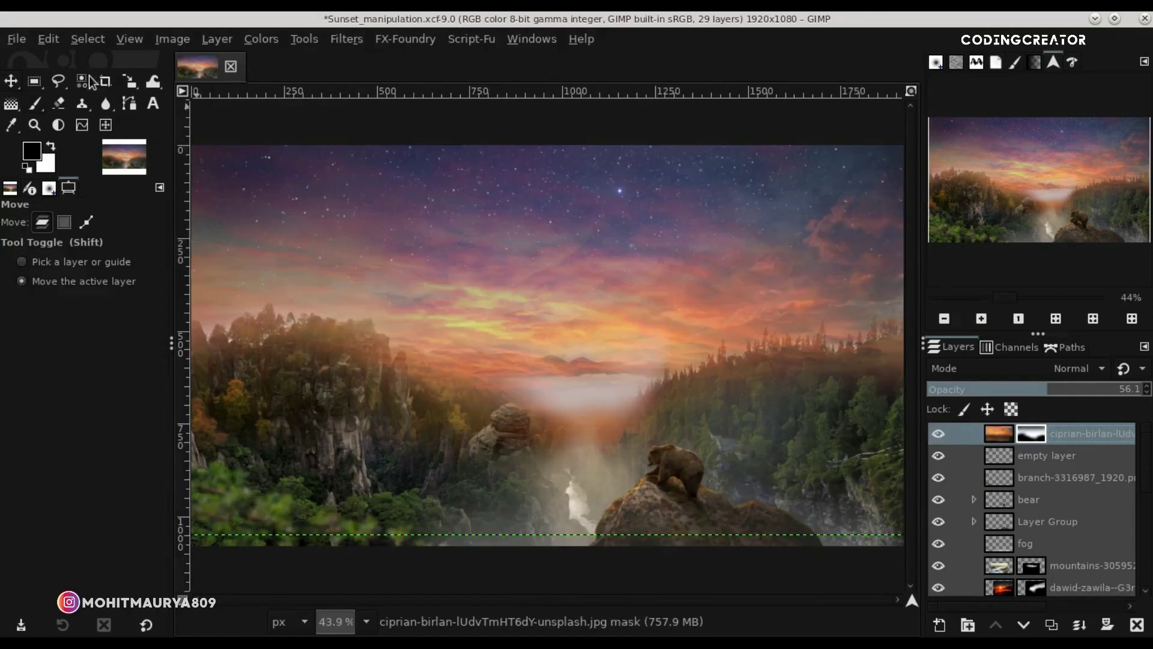
pyautogui.click(28, 104)
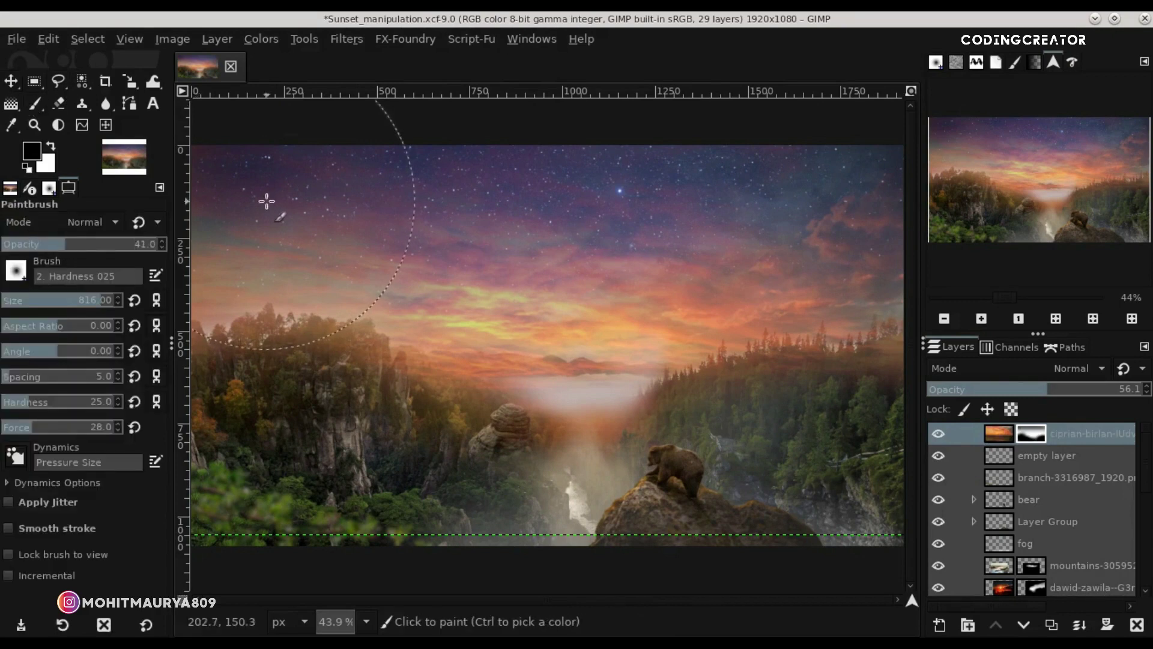
pyautogui.click(944, 318)
pyautogui.click(944, 318)
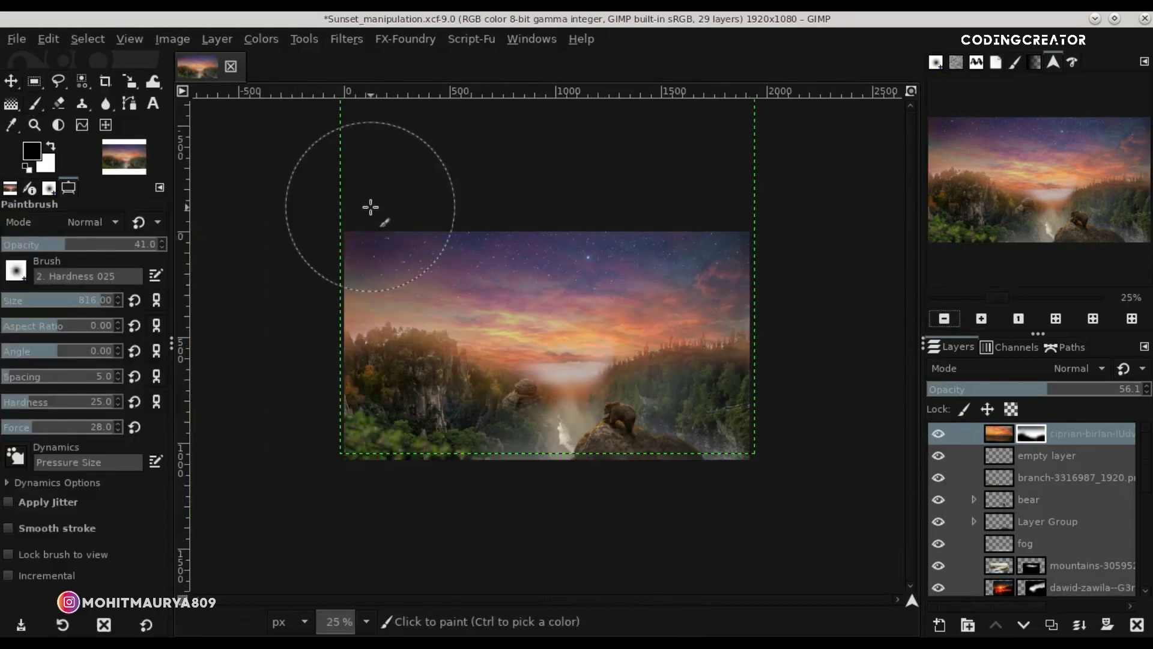
pyautogui.moveTo(382, 206); pyautogui.dragTo(482, 238)
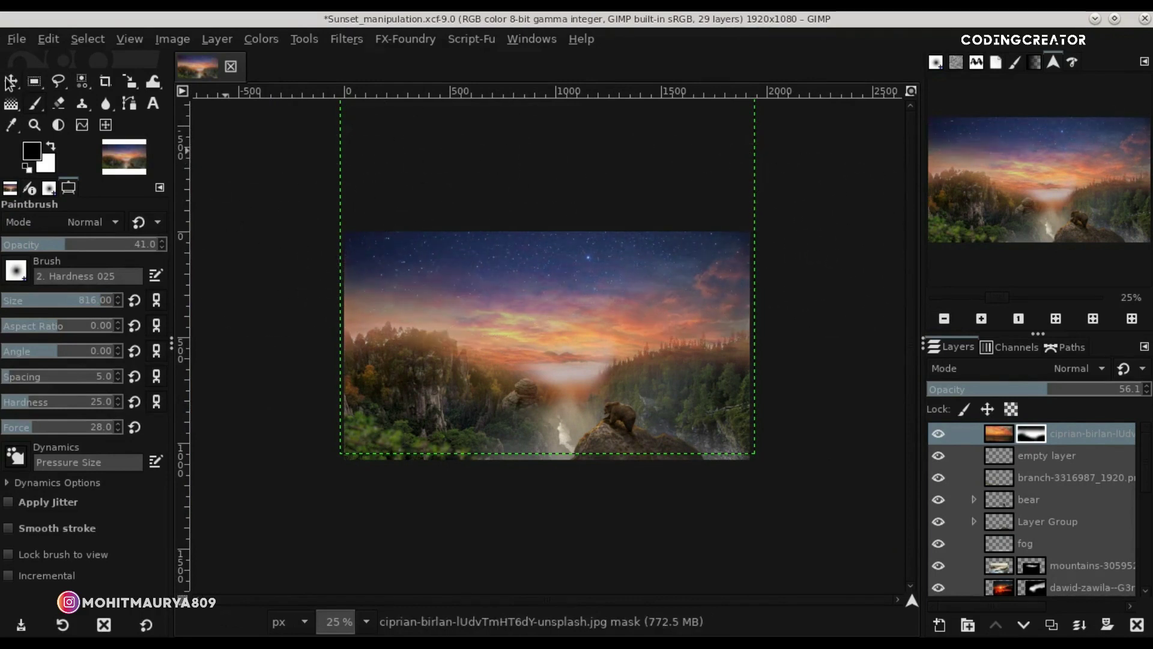
# Make the sunset layer's mask active again for painting.
pyautogui.click(11, 81)
pyautogui.click(911, 92)
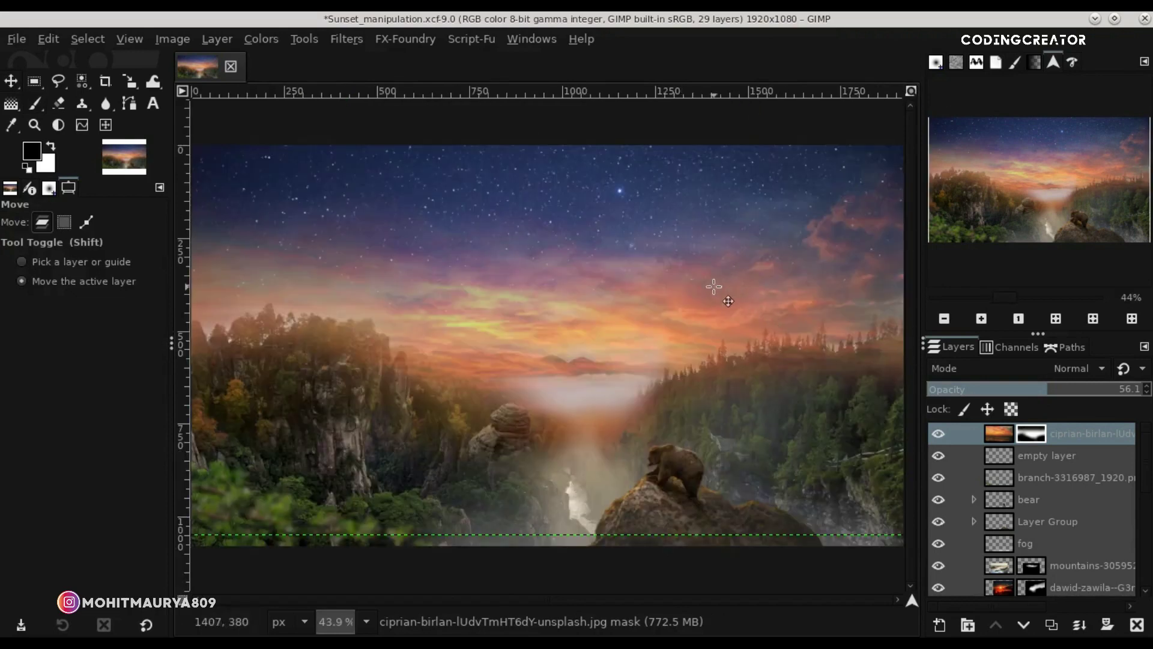
pyautogui.click(996, 433)
pyautogui.click(936, 432)
pyautogui.click(1028, 433)
pyautogui.click(37, 103)
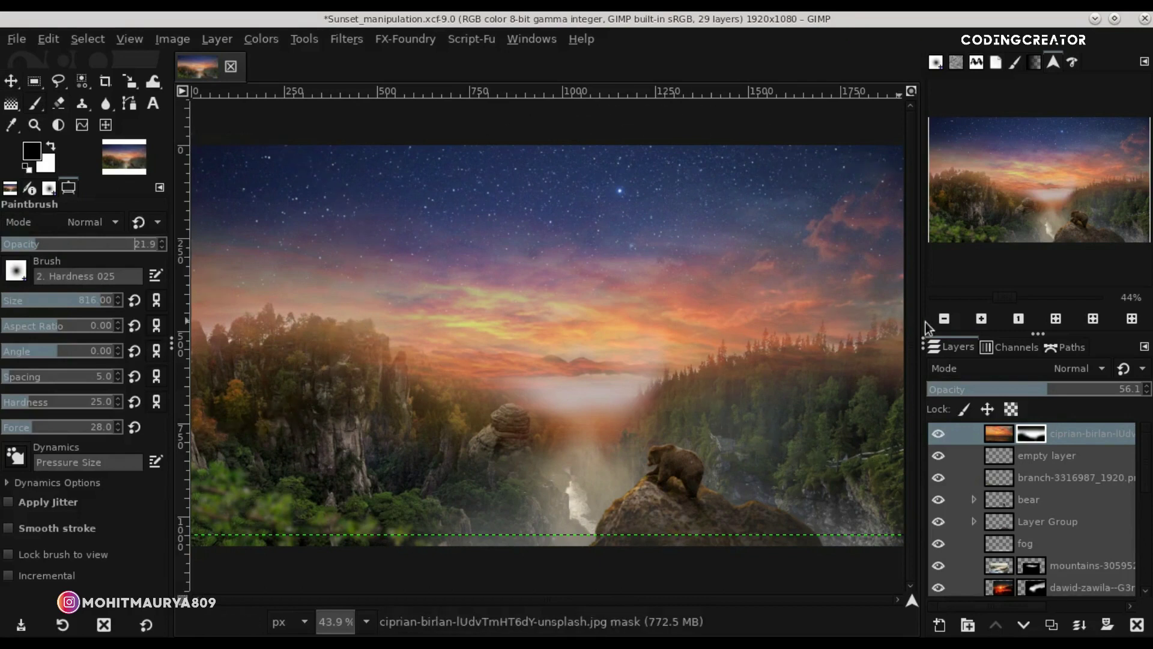
pyautogui.click(943, 319)
# Brush across the sky to reveal stars and deepen the purple, easing opacity to about 7.7.
pyautogui.click(365, 288)
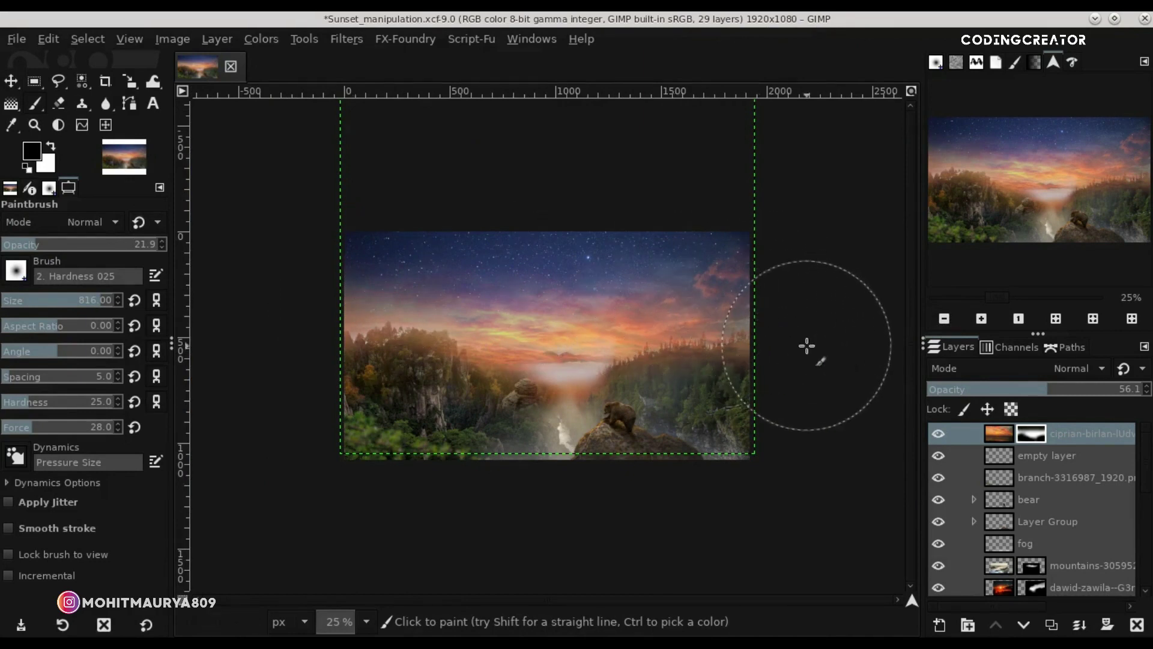
pyautogui.moveTo(505, 299); pyautogui.dragTo(666, 283)
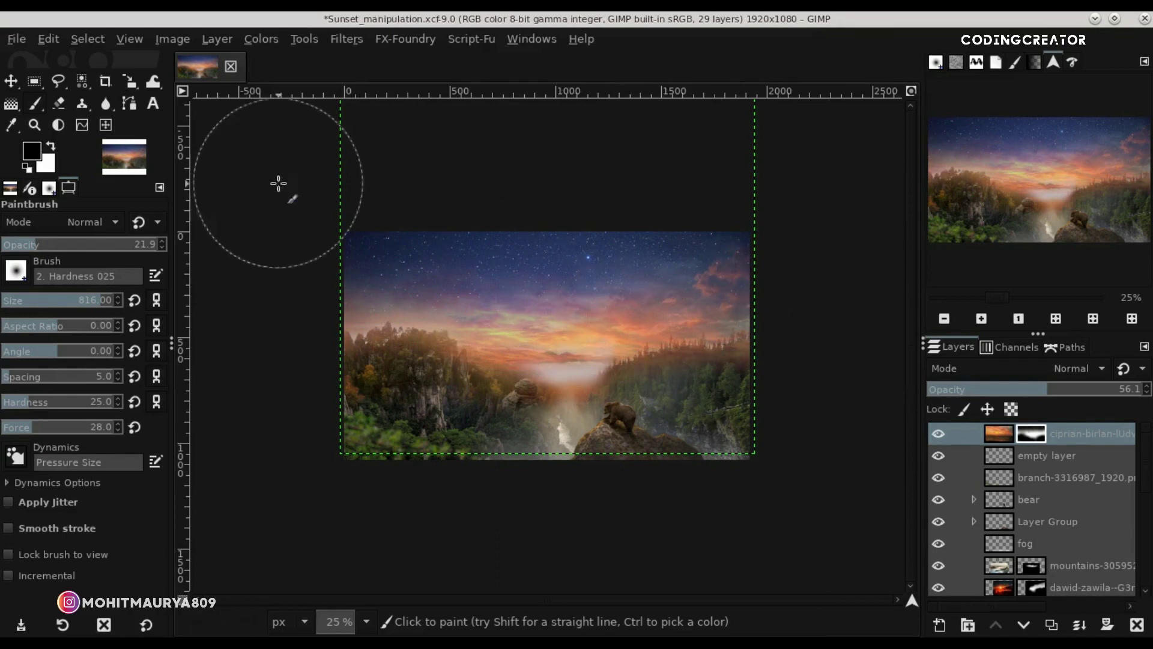
pyautogui.click(23, 246)
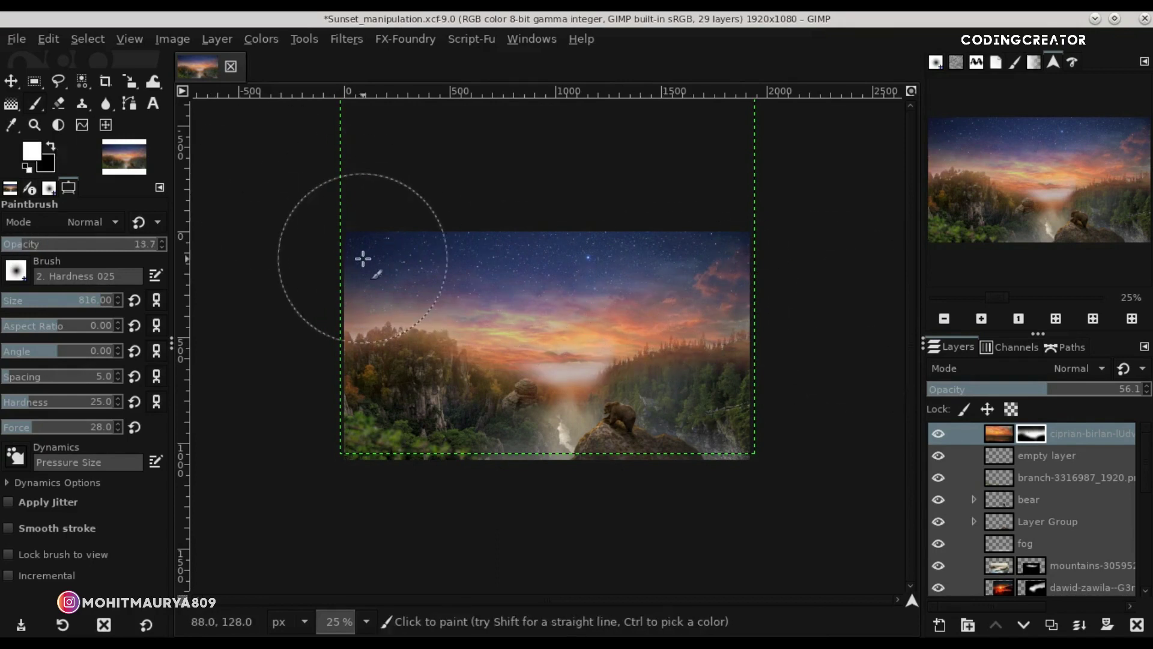
pyautogui.moveTo(363, 257); pyautogui.dragTo(802, 260)
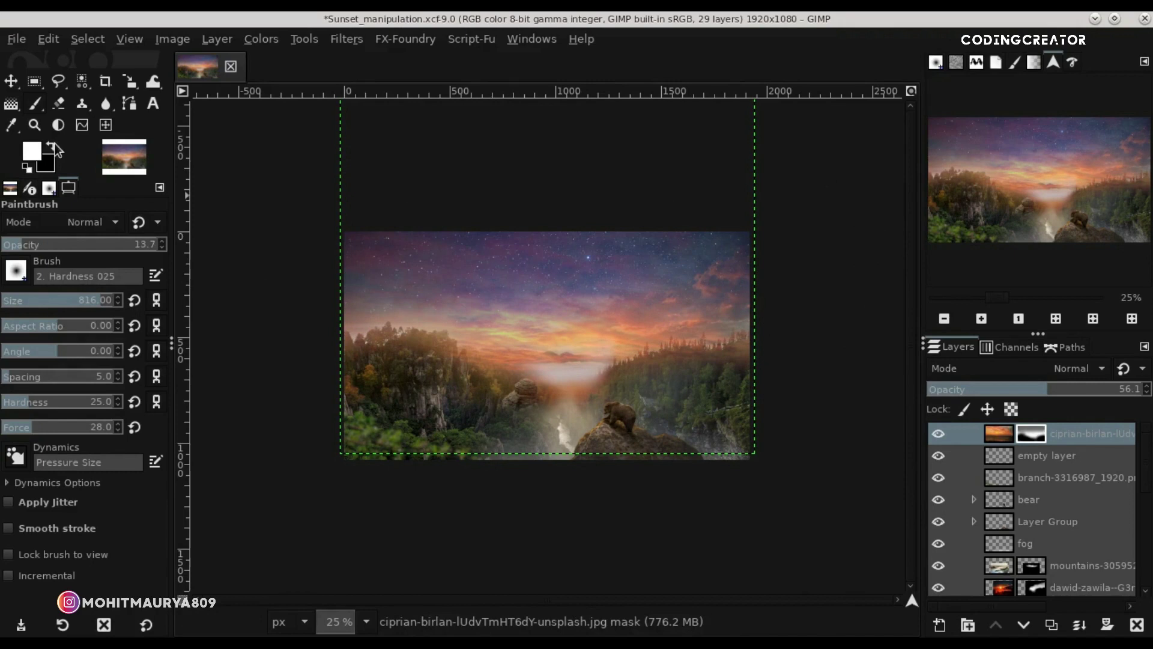
pyautogui.click(12, 247)
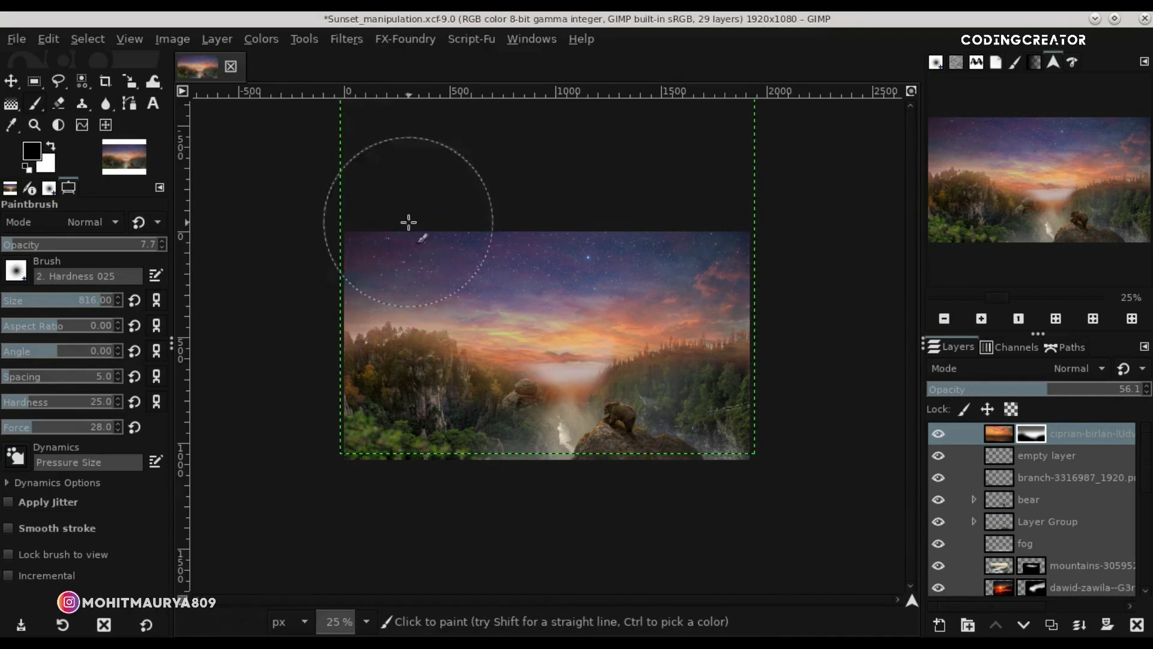
pyautogui.click(12, 83)
pyautogui.click(911, 90)
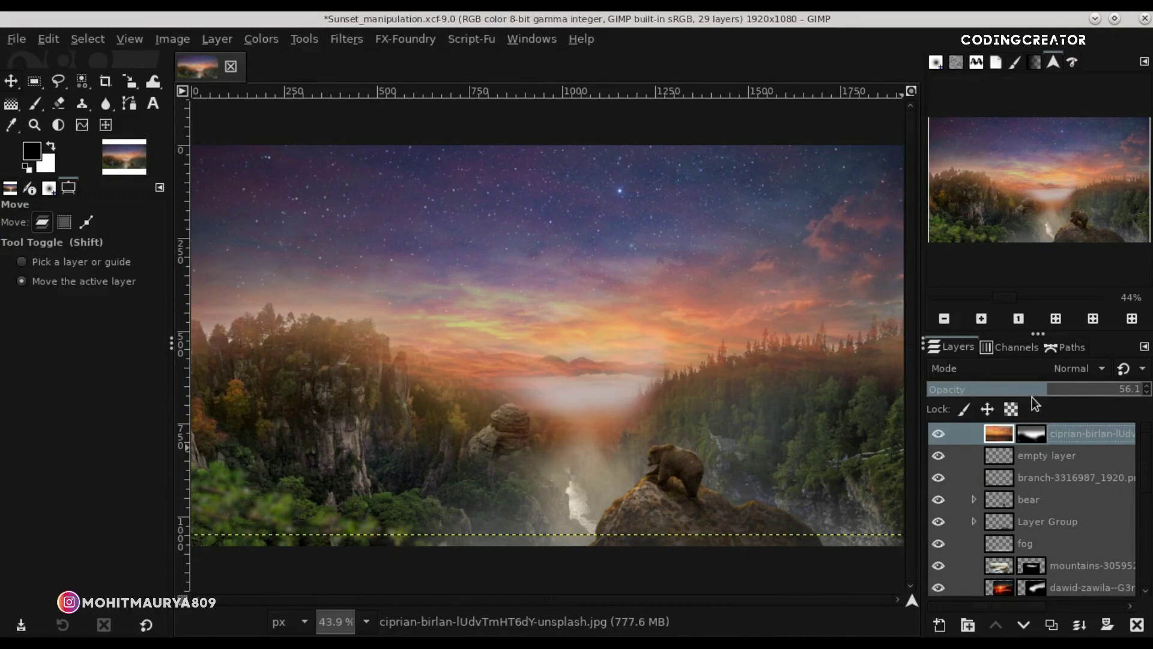
# Lower the sunset layer's opacity to about 49.8, then reselect its mask with black as paint colour.
pyautogui.moveTo(1042, 393); pyautogui.dragTo(1013, 398)
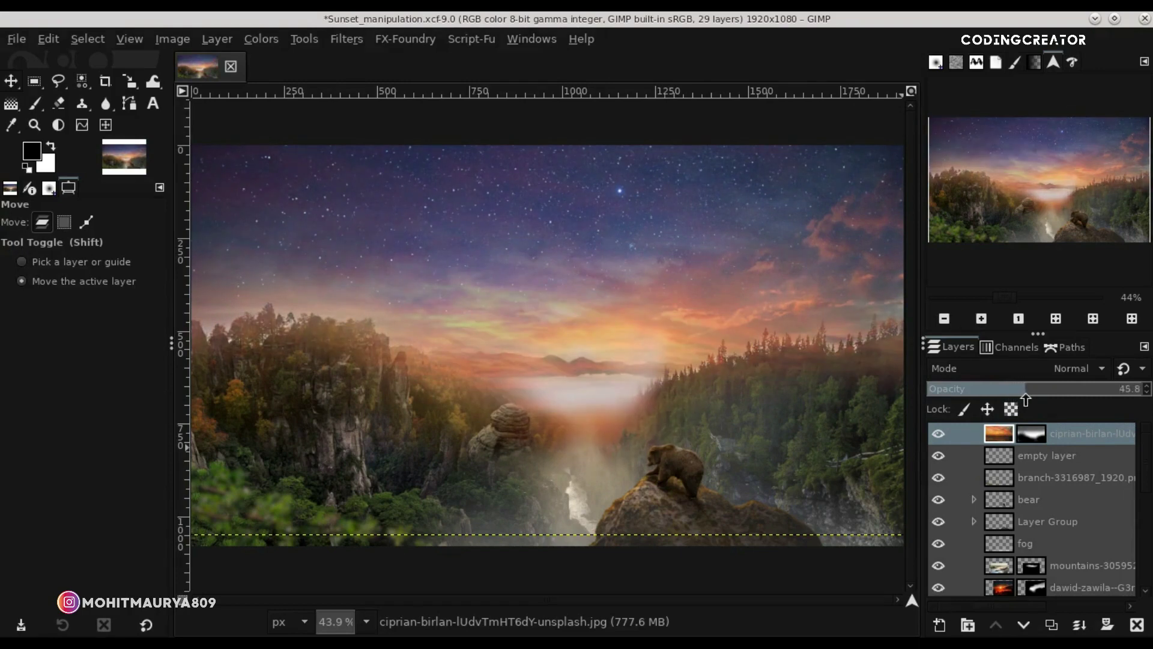
pyautogui.click(1031, 433)
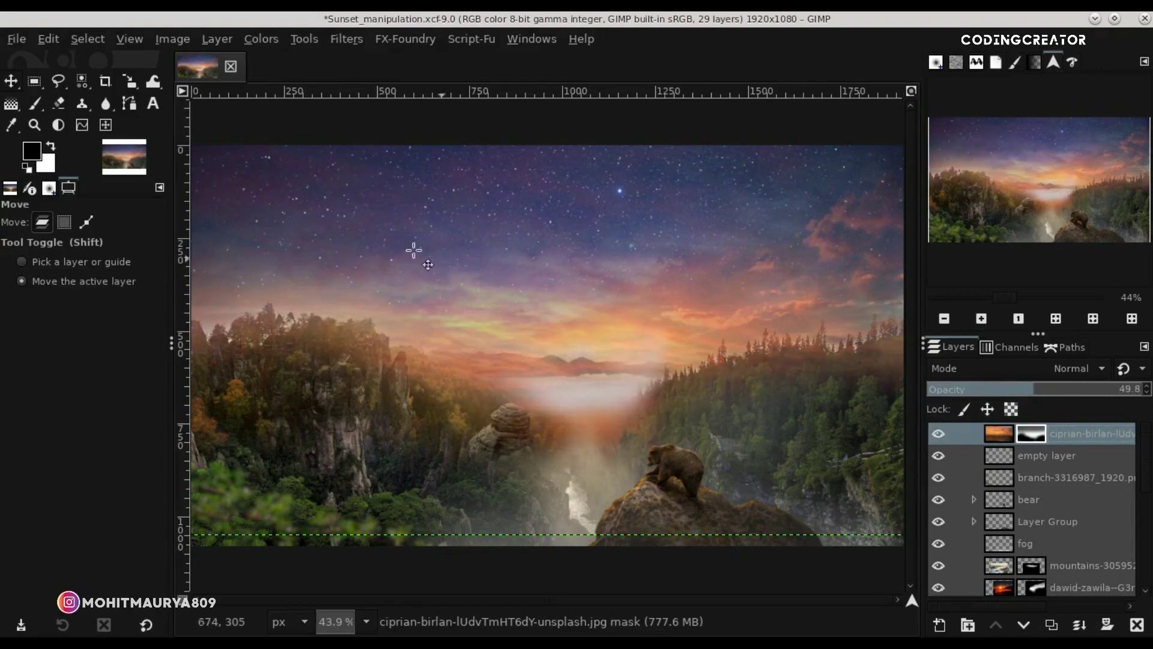
pyautogui.click(39, 103)
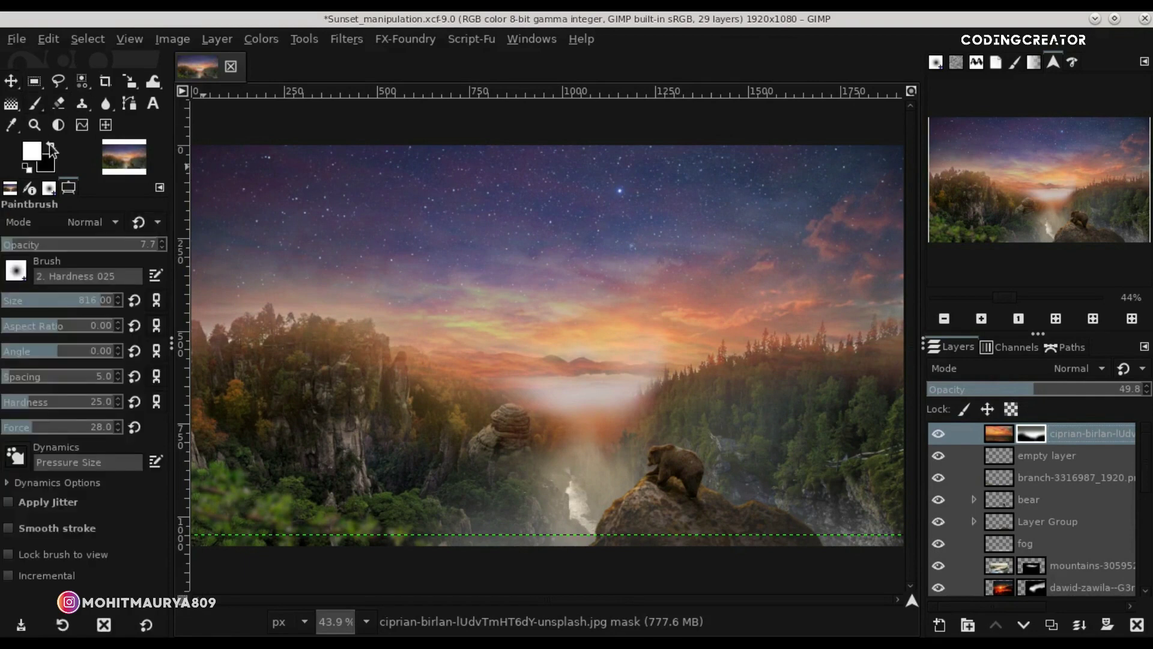
pyautogui.click(51, 148)
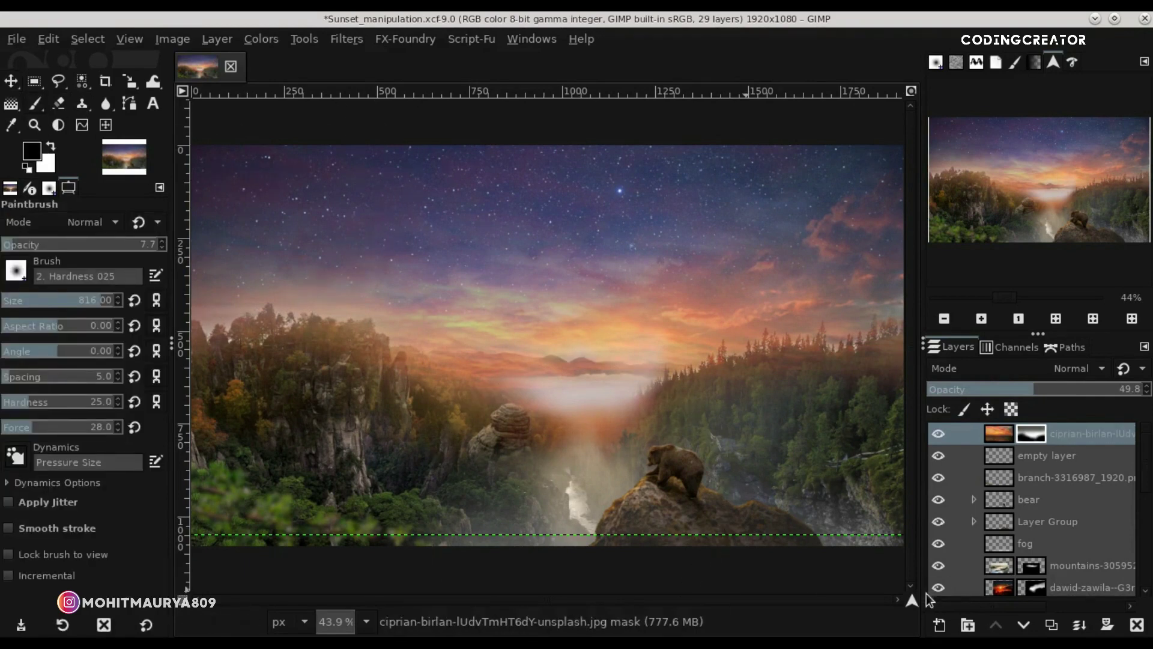
pyautogui.hscroll(-3, 288, 167)
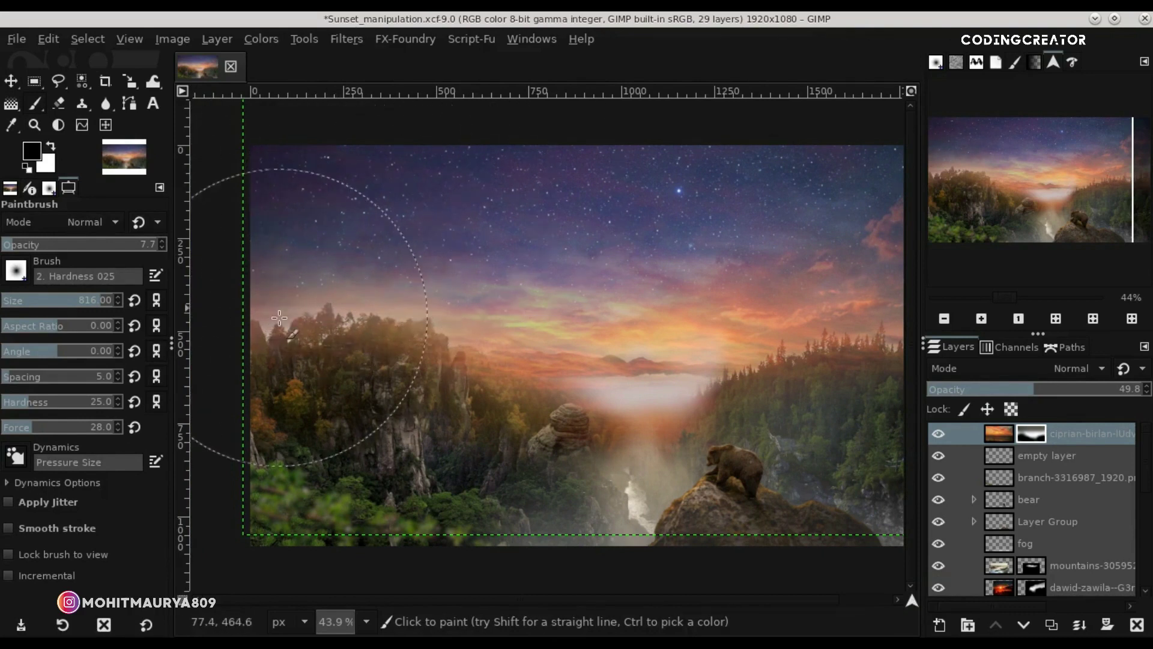
# Paint white on the mask over the upper sky haze, then over the left cliff trees at size 506.
pyautogui.press('m')
pyautogui.scroll(-1, 688, 333)
pyautogui.scroll(-1, 688, 334)
pyautogui.scroll(1, 688, 334)
pyautogui.click(38, 103)
pyautogui.click(52, 148)
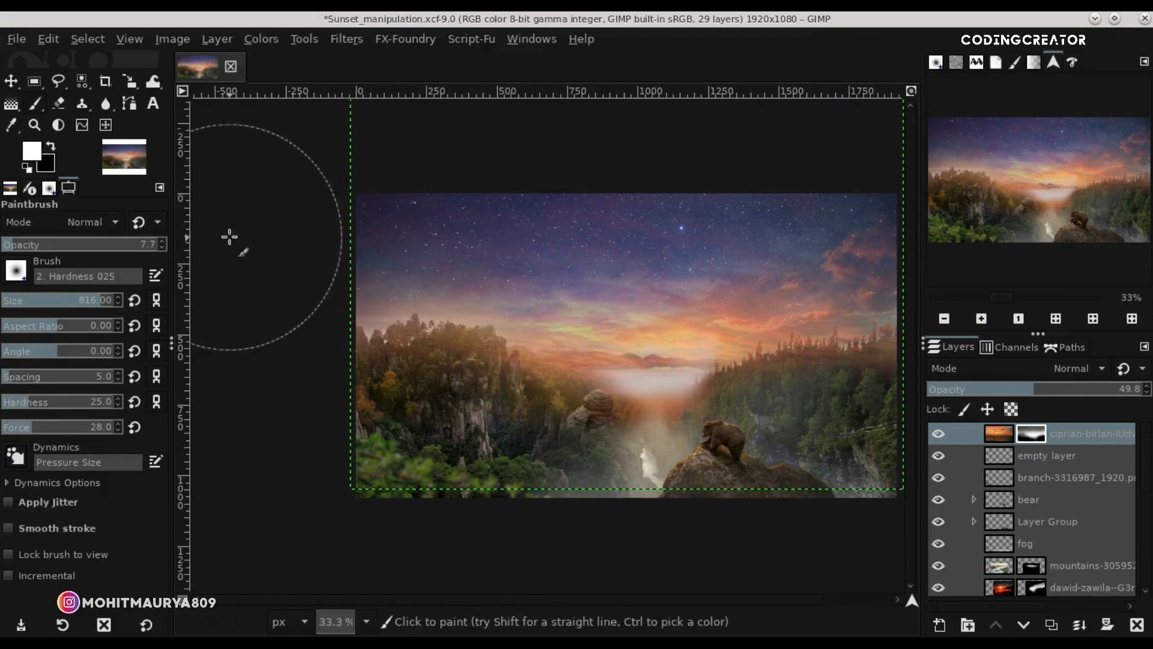
pyautogui.scroll(1, 397, 324)
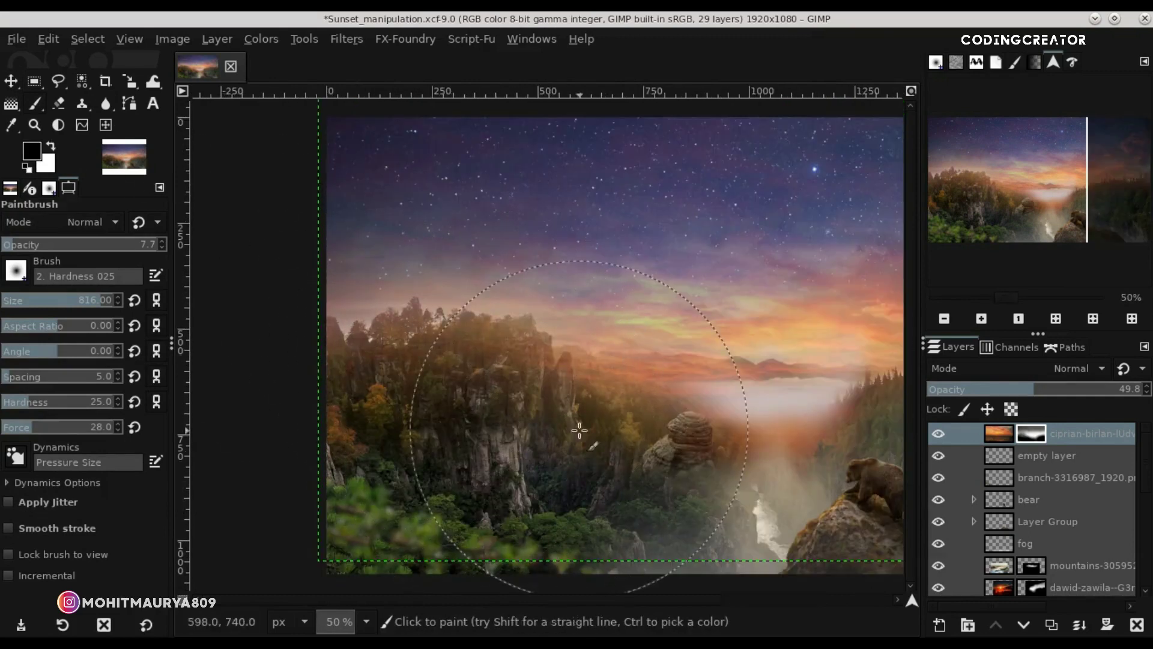
pyautogui.click(945, 438)
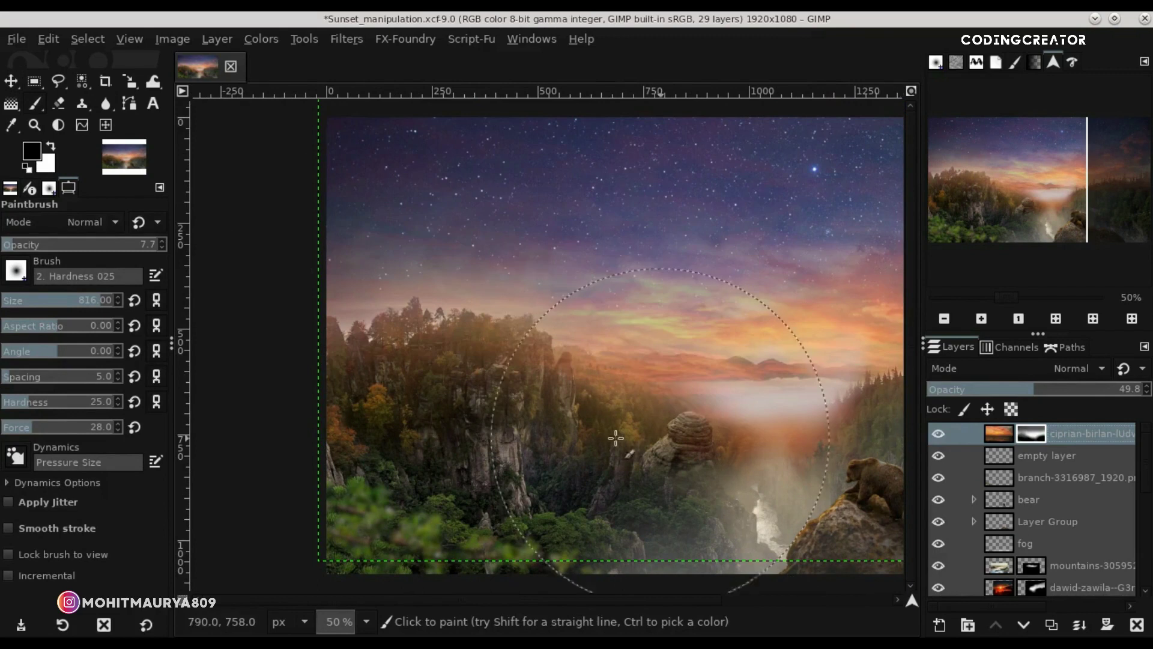
pyautogui.click(74, 302)
pyautogui.moveTo(474, 364); pyautogui.dragTo(449, 393)
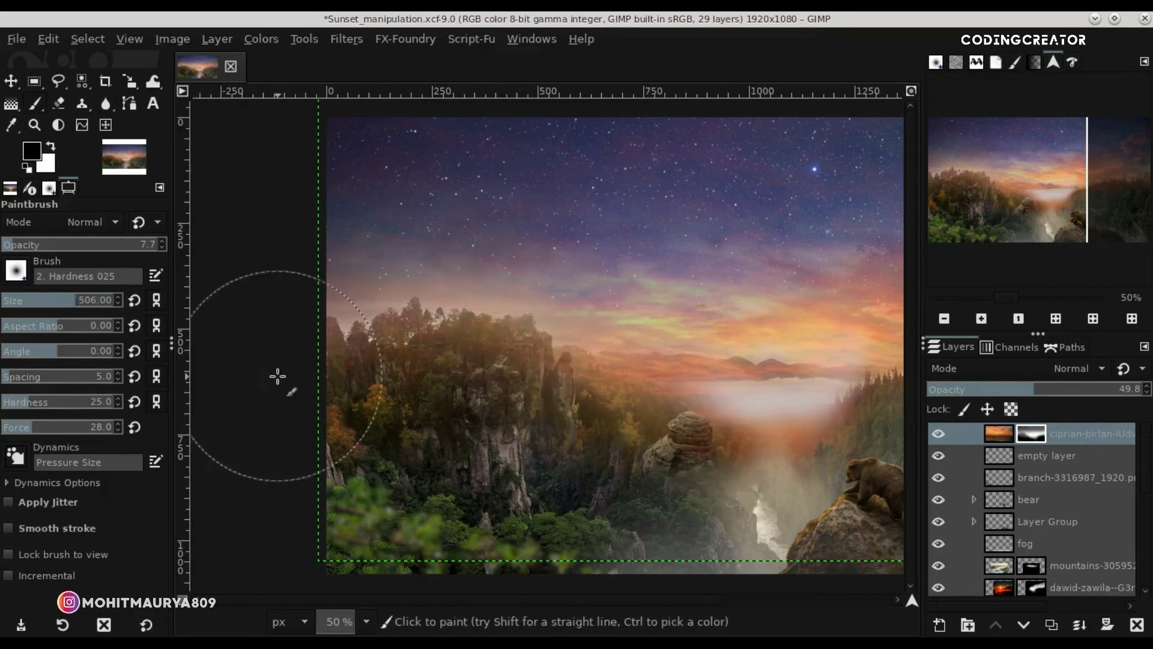
# Fit the image to the window and make the sunset layer itself active instead of its mask.
pyautogui.click(9, 82)
pyautogui.scroll(-2, 455, 361)
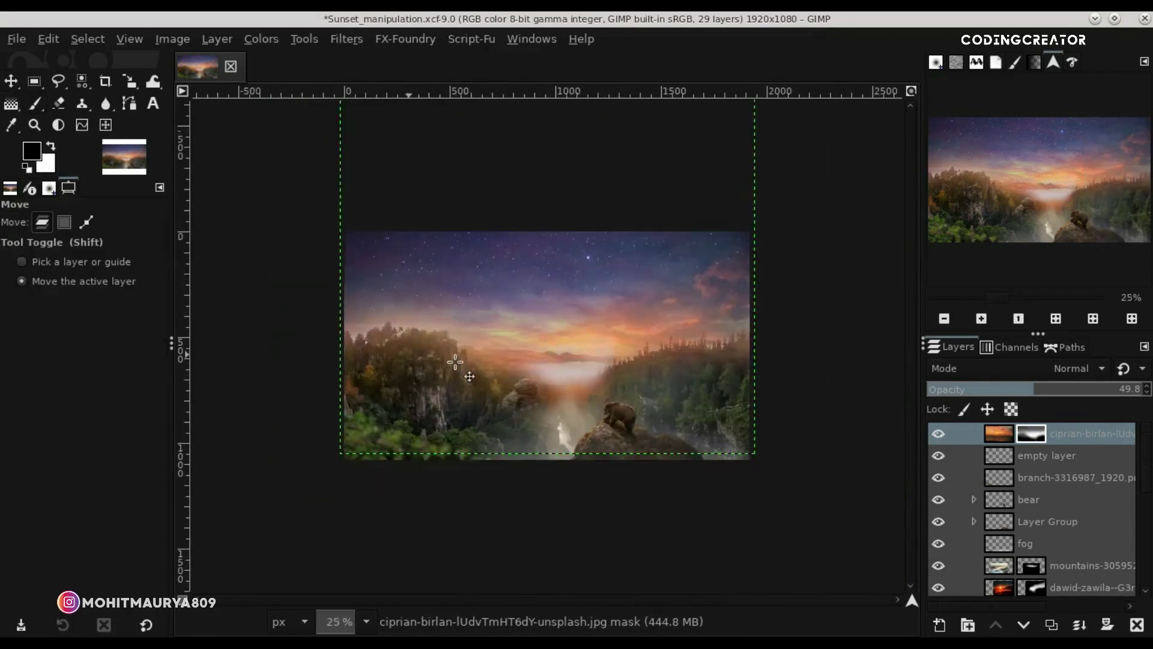
pyautogui.scroll(-2, 456, 361)
pyautogui.scroll(-2, 456, 362)
pyautogui.scroll(2, 455, 361)
pyautogui.scroll(2, 456, 361)
pyautogui.scroll(-2, 455, 361)
pyautogui.scroll(3, 455, 361)
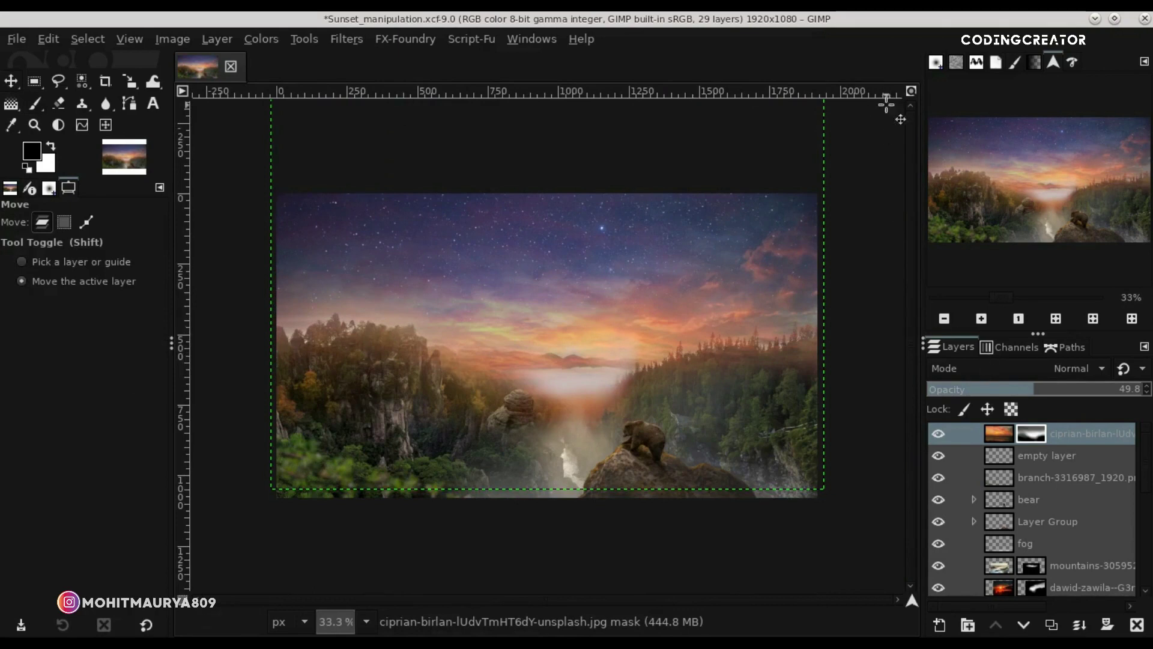
pyautogui.click(912, 91)
pyautogui.click(1003, 439)
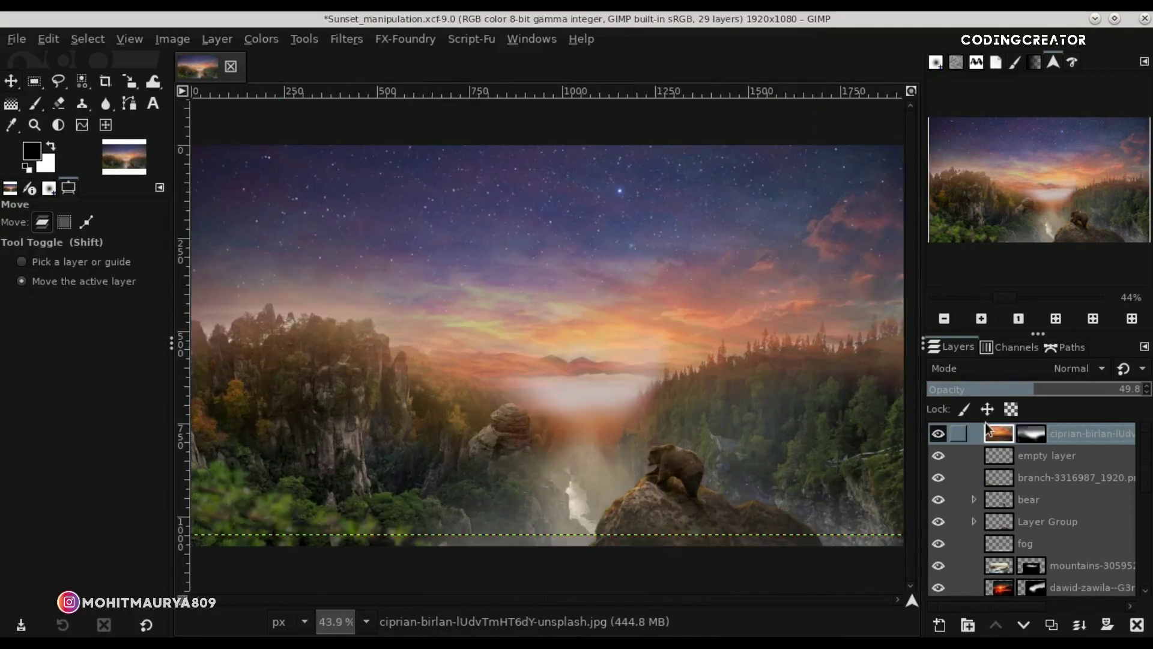
pyautogui.click(16, 38)
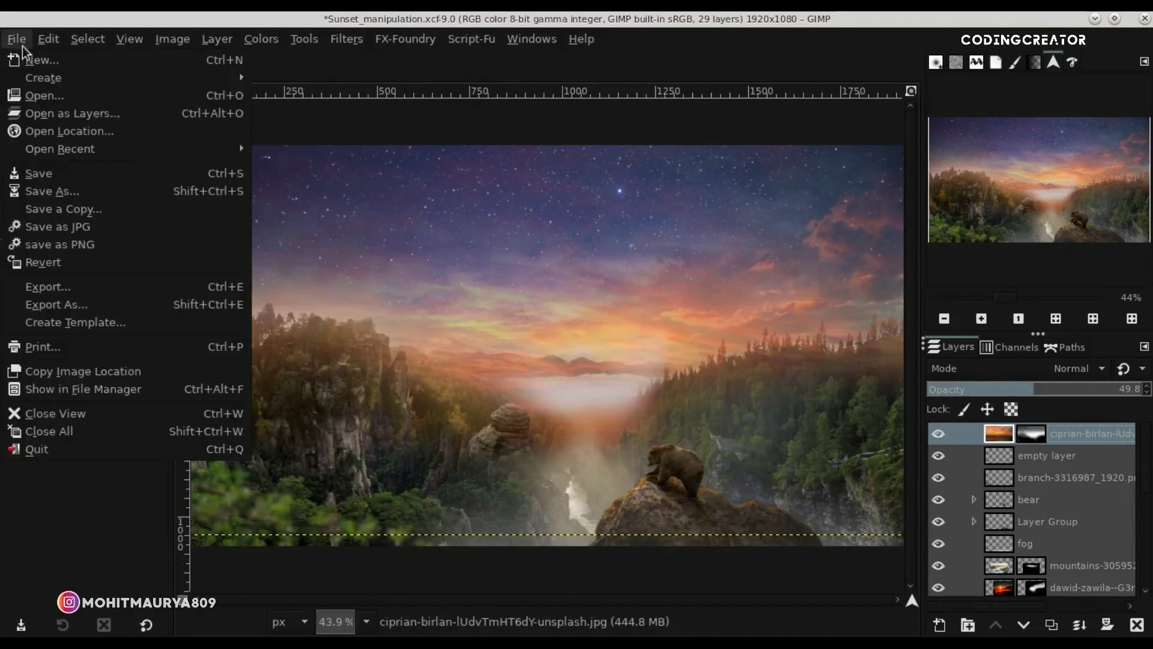
# Open castle-2602220_1920.jpg as a new image.
pyautogui.click(141, 103)
pyautogui.click(384, 257)
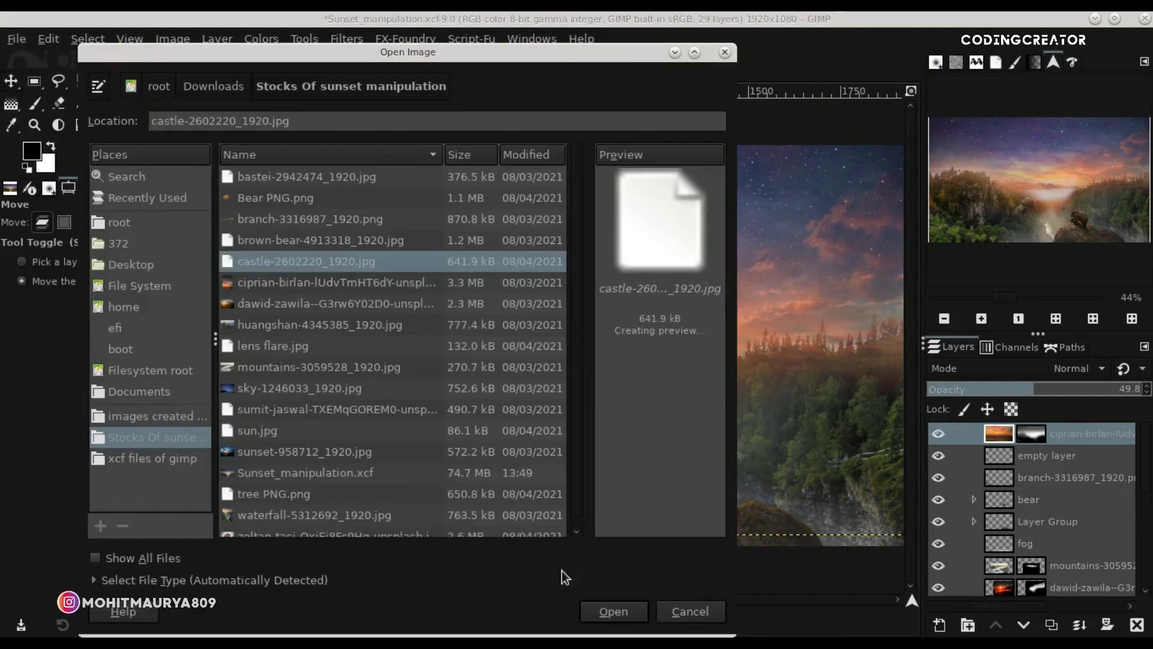
pyautogui.click(603, 610)
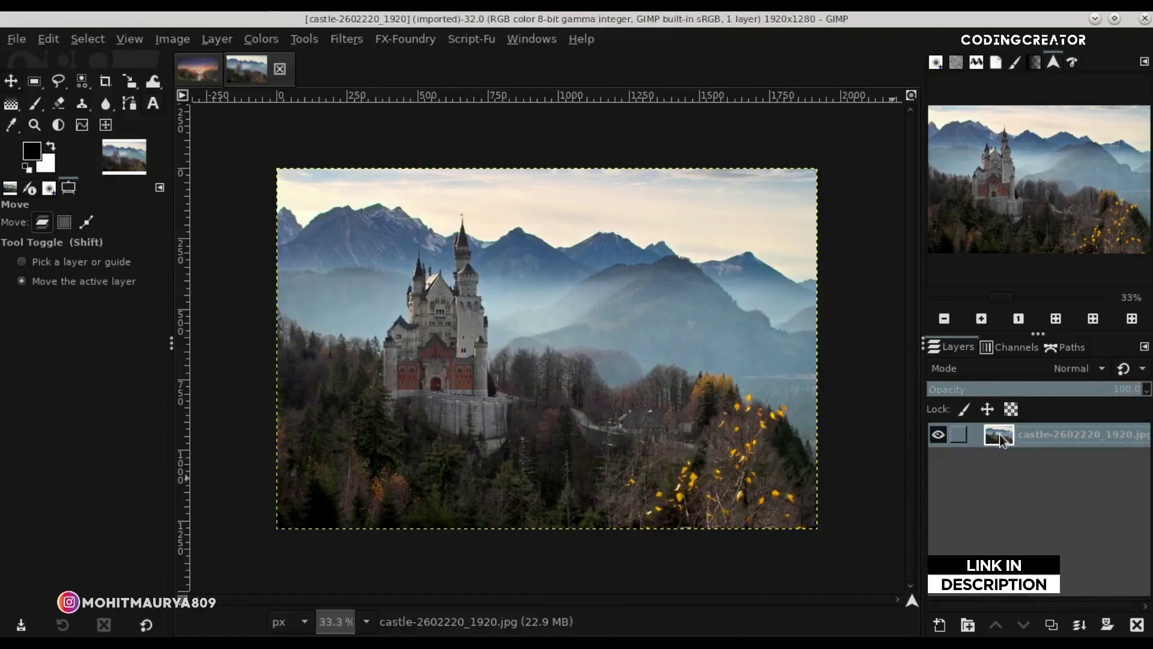
# Add an alpha channel to the castle layer and duplicate it.
pyautogui.rightClick(999, 434)
pyautogui.click(942, 430)
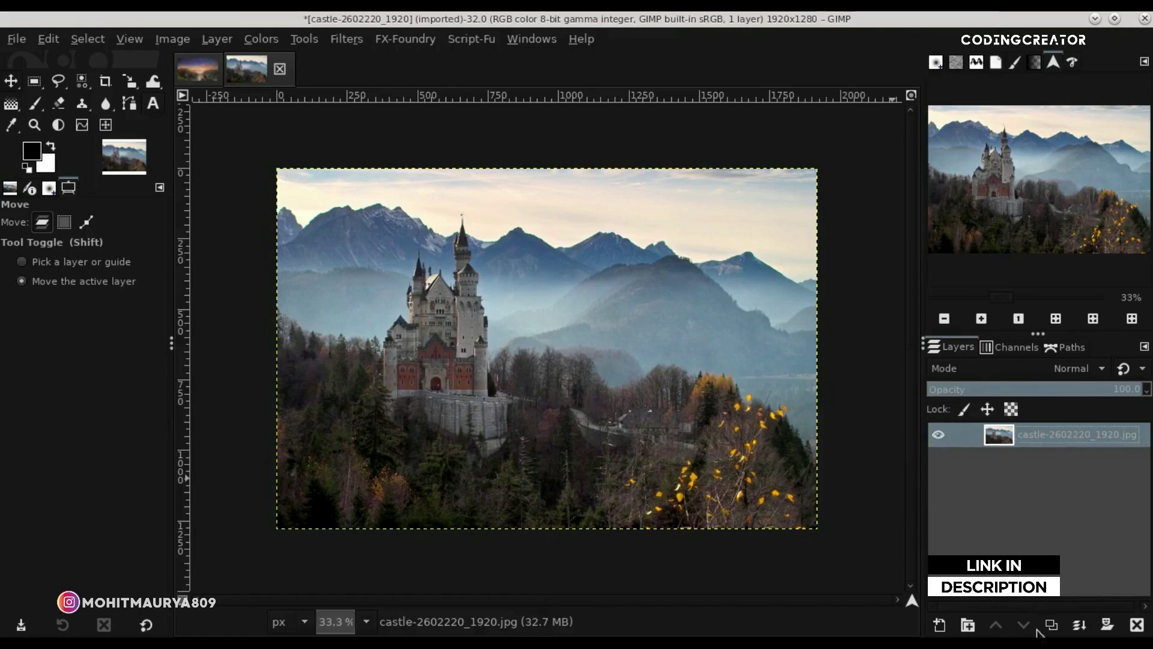
pyautogui.click(1051, 625)
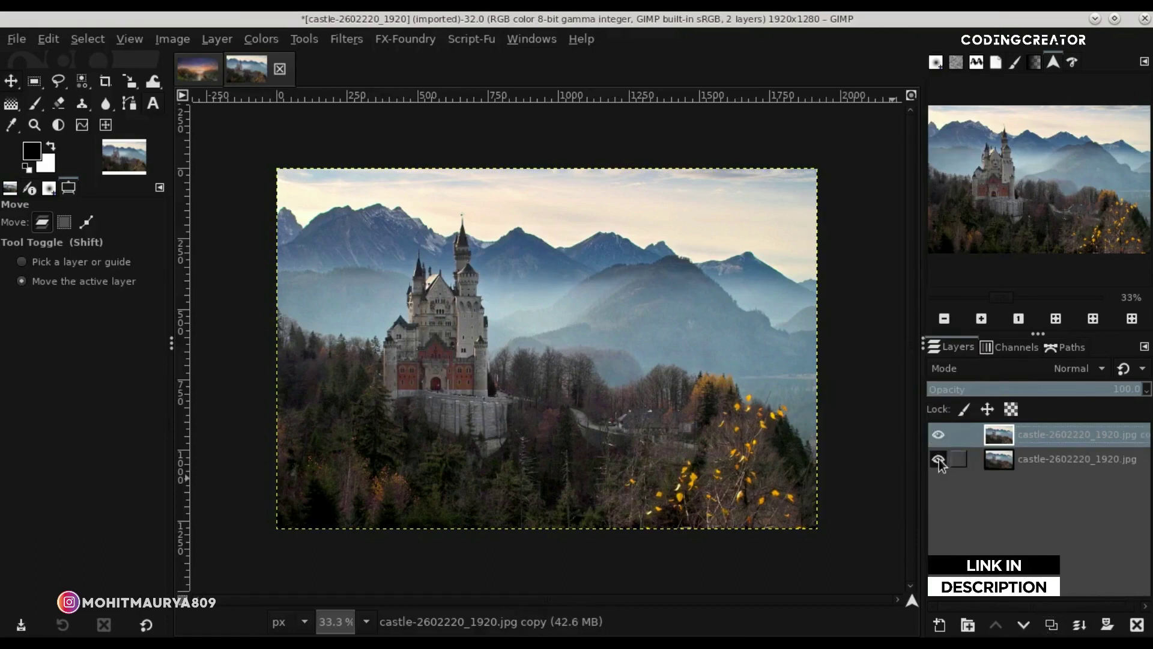
# Trace a Free Select outline from the castle's base up its left walls and roof edge.
pyautogui.click(59, 81)
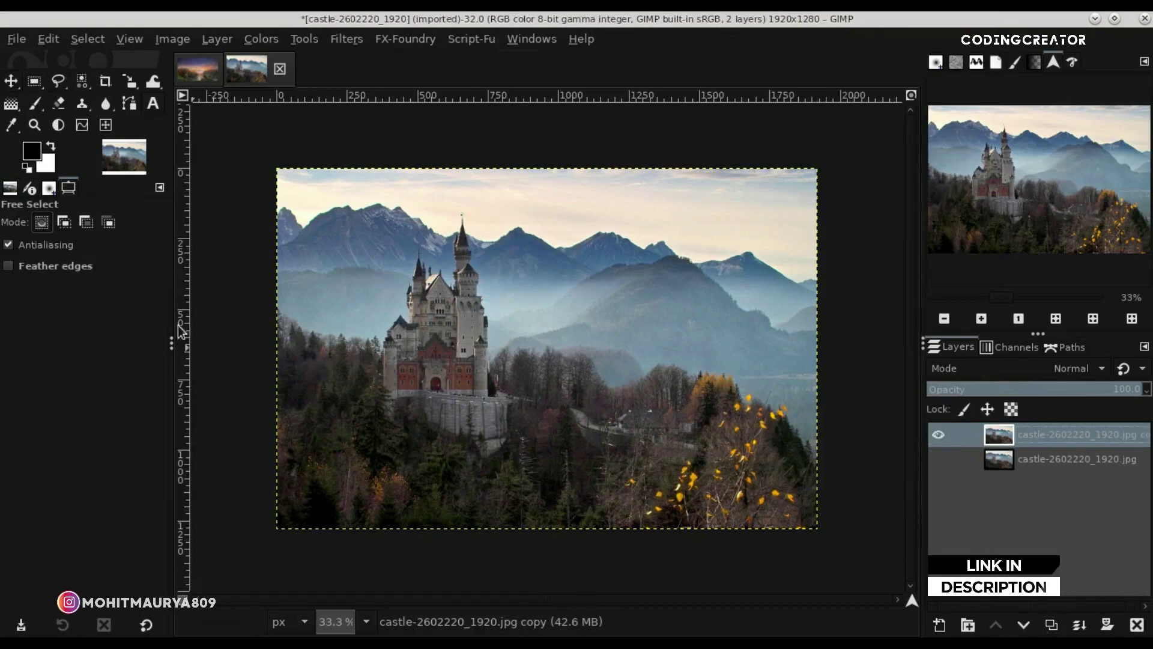
pyautogui.moveTo(236, 443); pyautogui.dragTo(384, 384)
pyautogui.scroll(2, 384, 385)
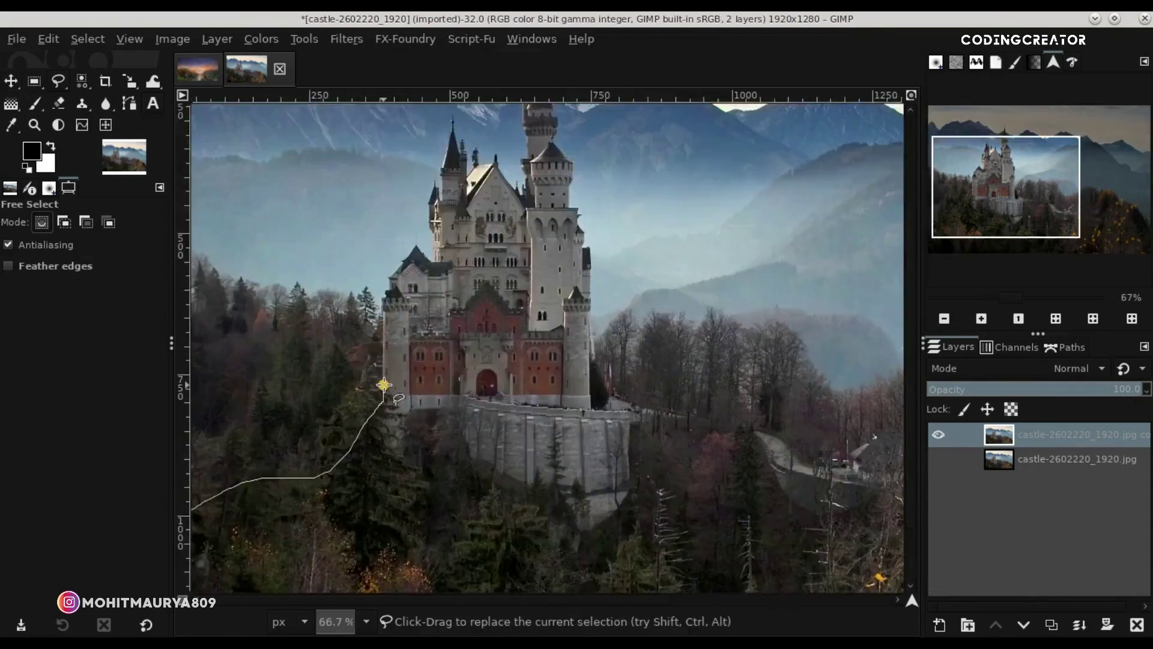
pyautogui.scroll(4, 384, 384)
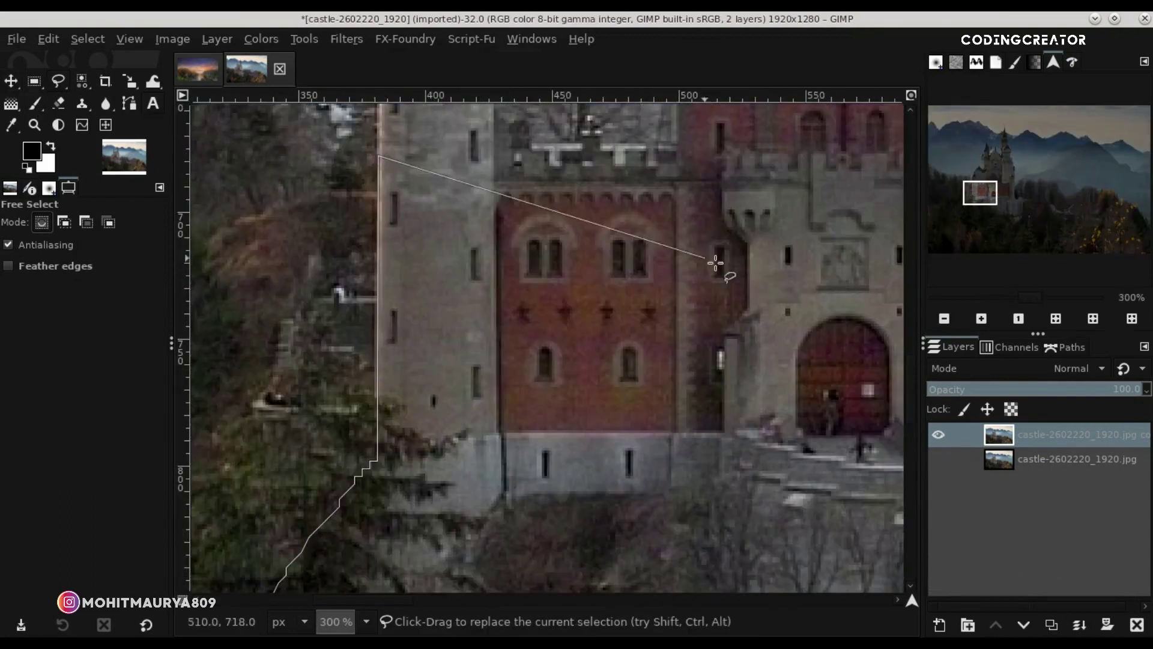
pyautogui.scroll(5, 406, 340)
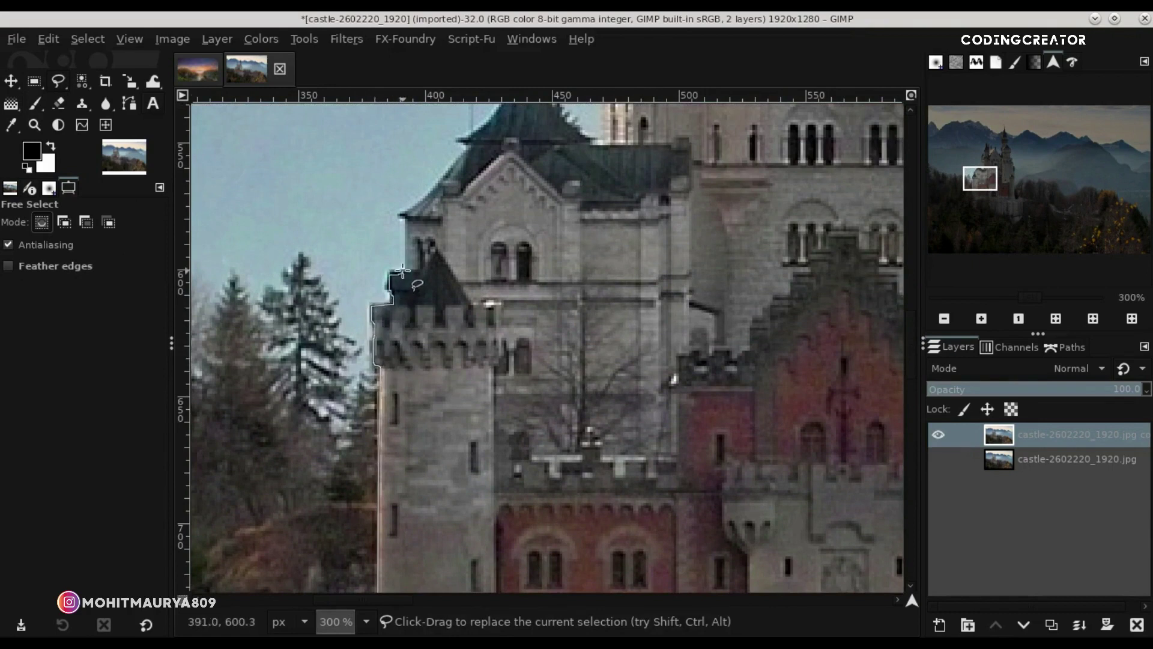
pyautogui.click(467, 150)
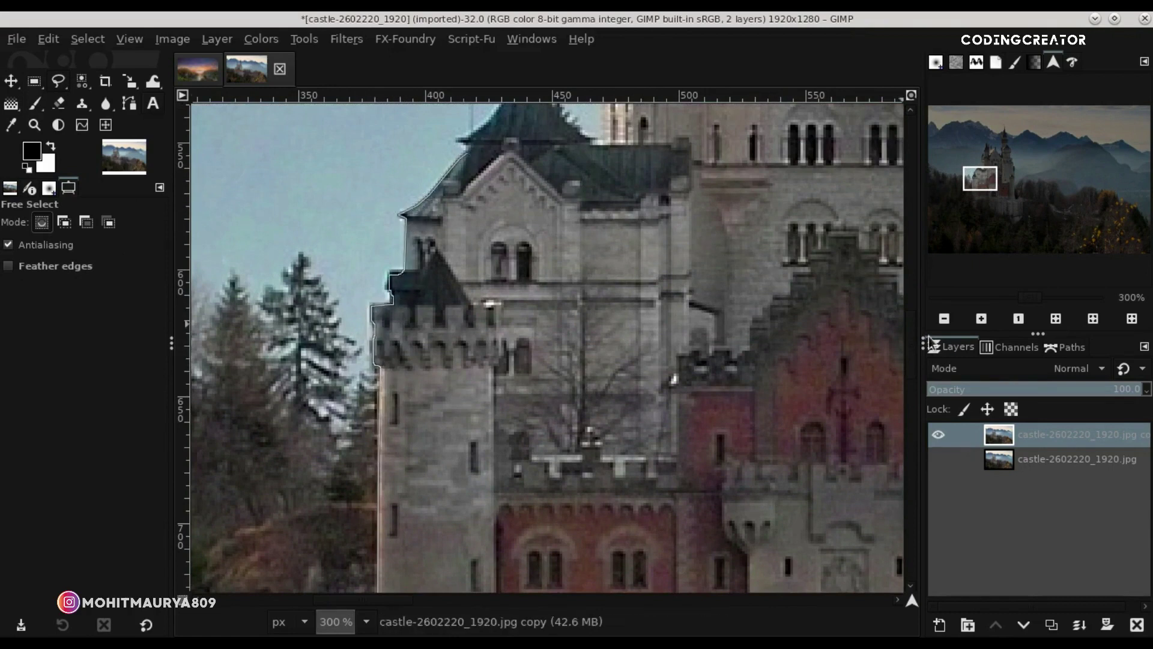
pyautogui.scroll(3, 474, 146)
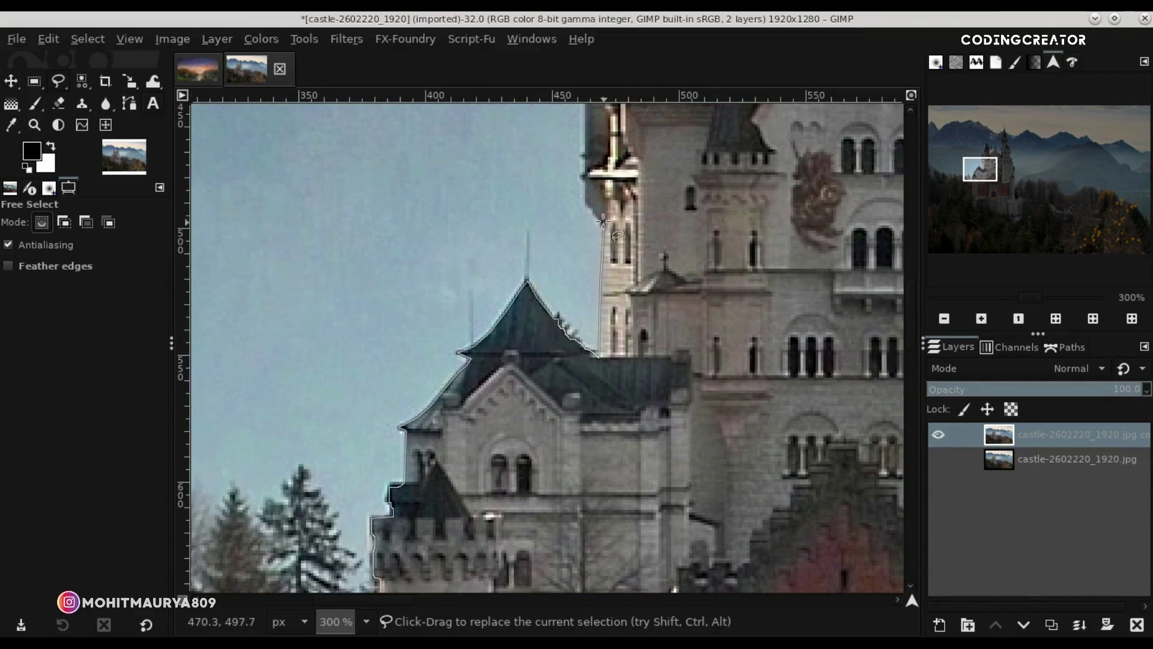
pyautogui.scroll(3, 608, 390)
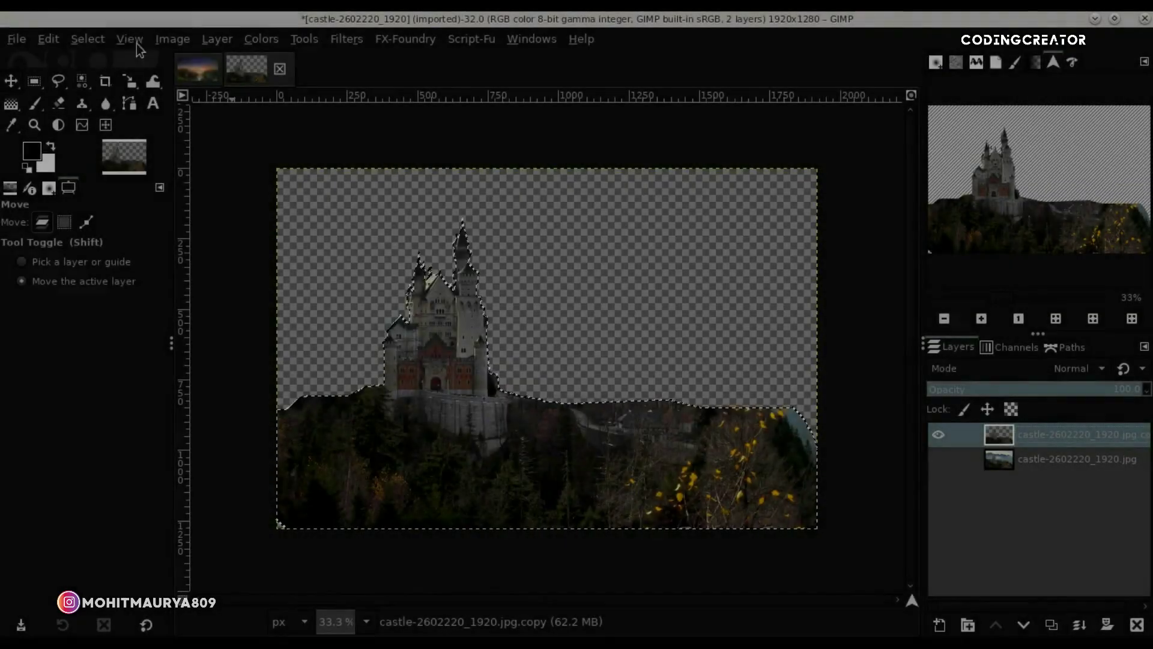
# Deselect the castle cutout and drag its layer onto the Sunset_manipulation image.
pyautogui.click(101, 39)
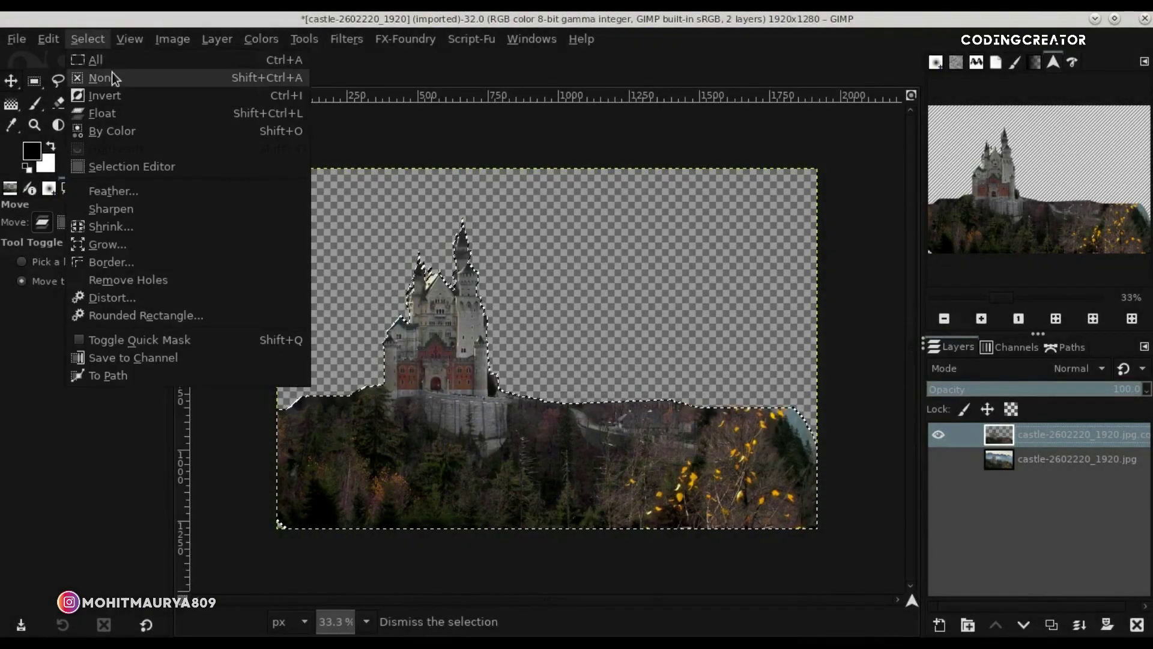
pyautogui.click(102, 77)
pyautogui.moveTo(1015, 448); pyautogui.dragTo(978, 458)
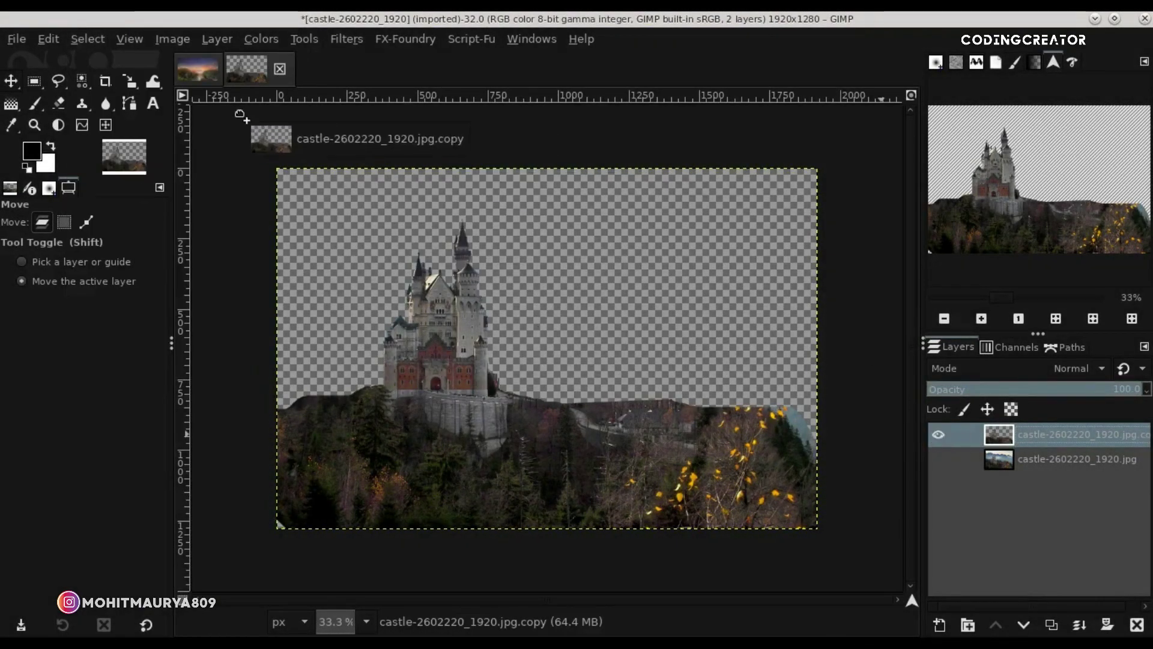
pyautogui.click(1137, 627)
pyautogui.moveTo(998, 434); pyautogui.dragTo(210, 87)
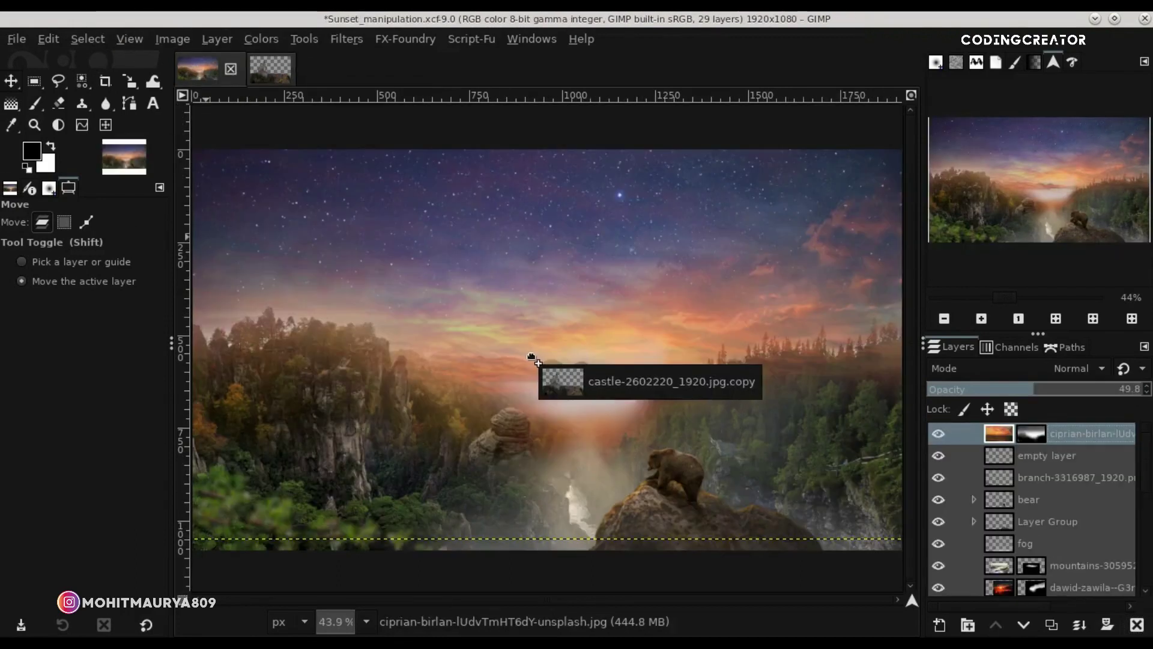
# Drop the castle into the sunset scene, move it right, and set opacity to about 42.7.
pyautogui.moveTo(506, 343); pyautogui.dragTo(529, 360)
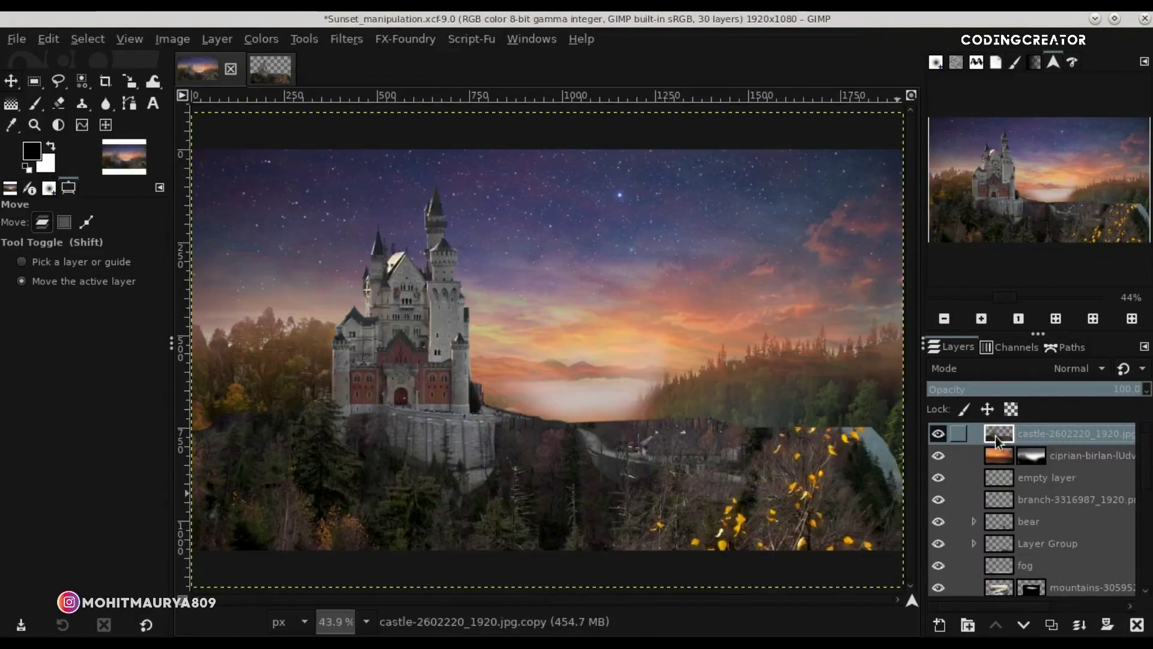
pyautogui.moveTo(531, 501); pyautogui.dragTo(865, 452)
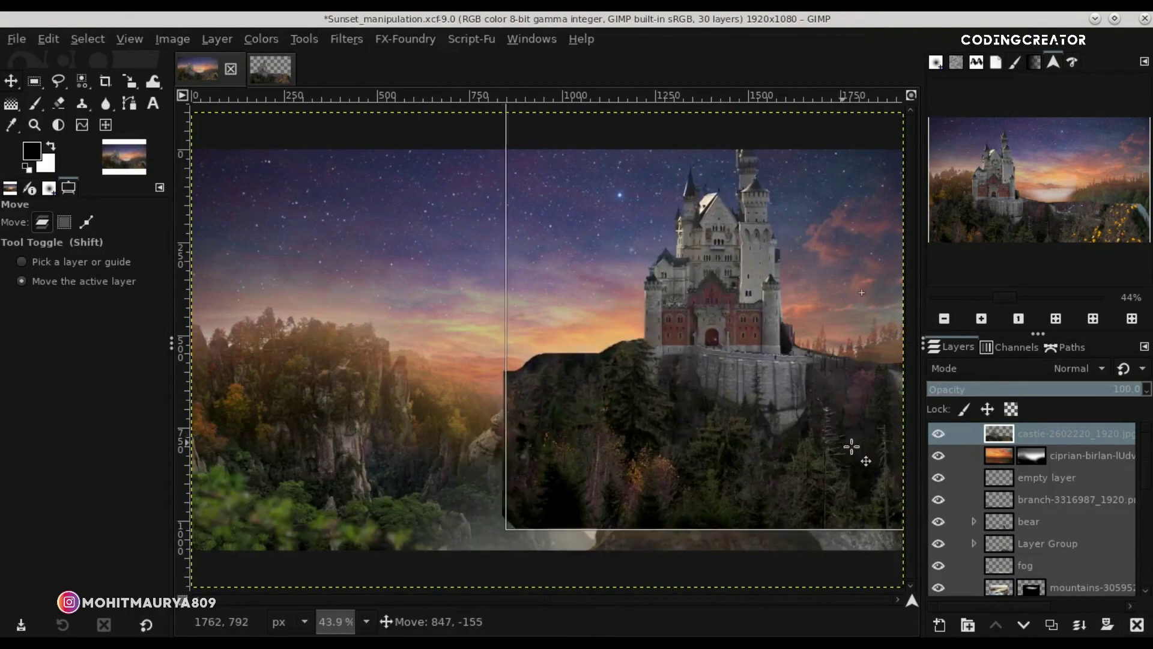
pyautogui.click(998, 388)
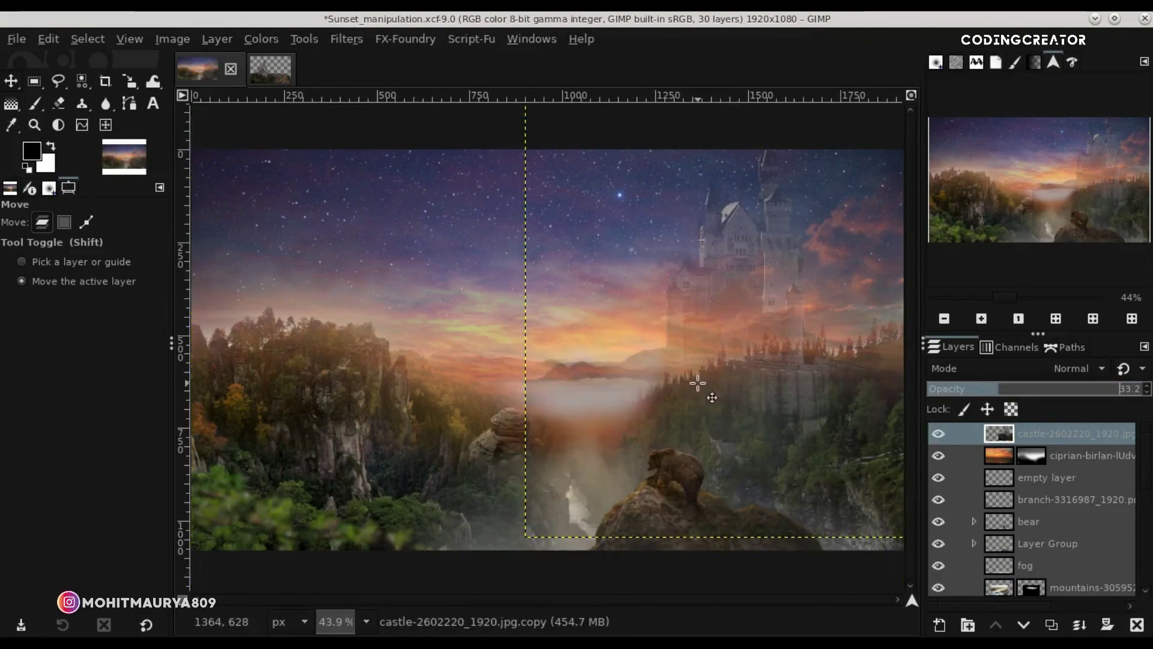
pyautogui.click(1018, 389)
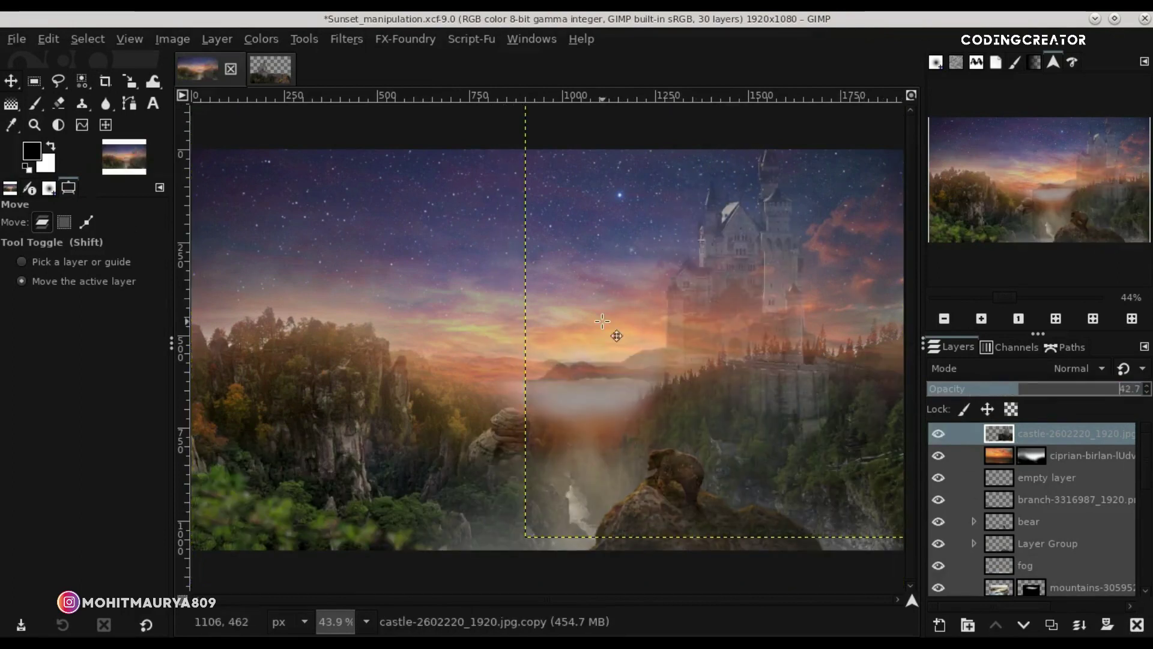
pyautogui.click(130, 82)
pyautogui.click(570, 198)
# Scale the castle layer down to 1236×824.
pyautogui.moveTo(569, 162); pyautogui.dragTo(653, 217)
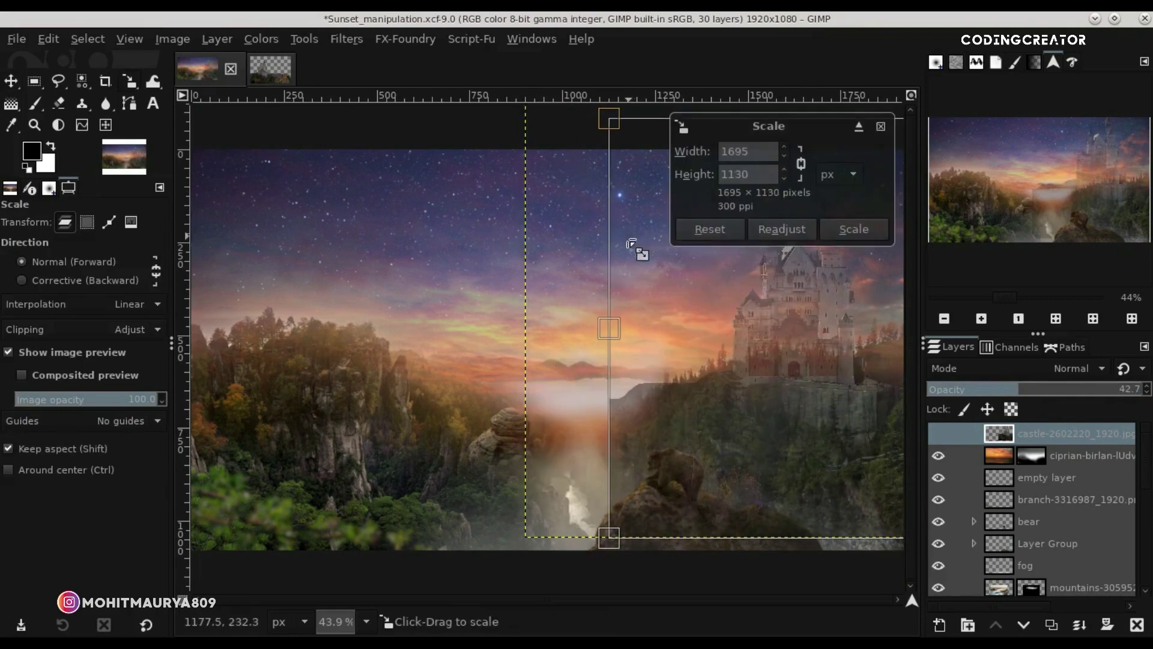
pyautogui.moveTo(898, 539); pyautogui.dragTo(613, 388)
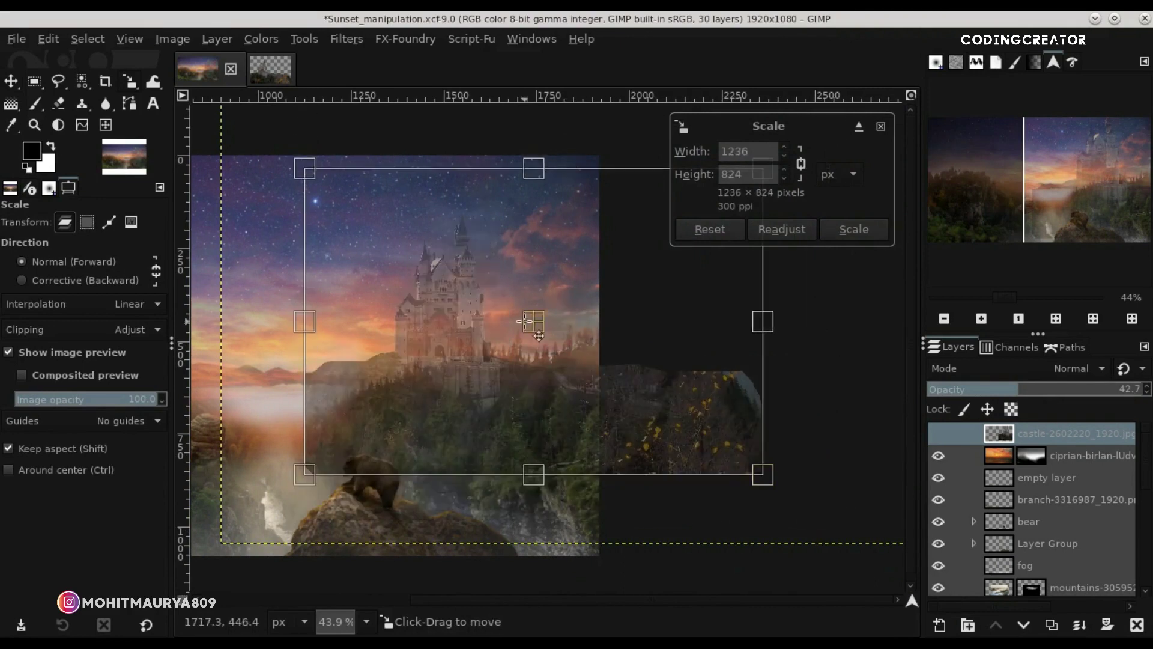
pyautogui.moveTo(526, 322); pyautogui.dragTo(548, 344)
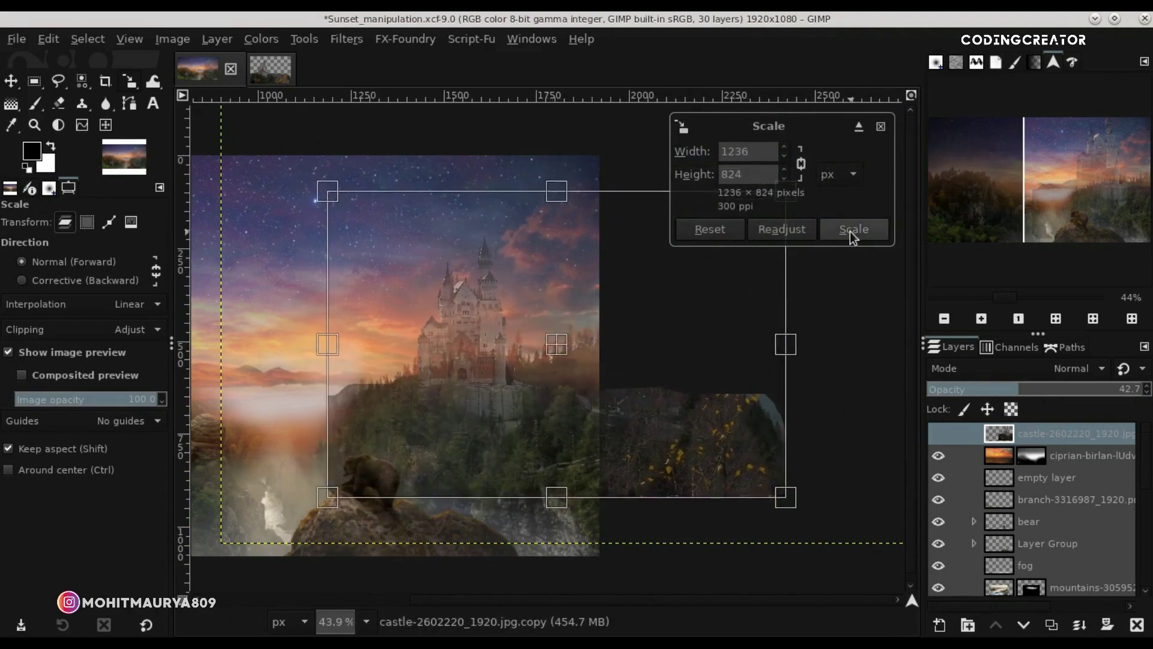
pyautogui.click(851, 232)
# Reposition the castle on the right cliff beside the bear and restore its opacity to 100.
pyautogui.click(13, 83)
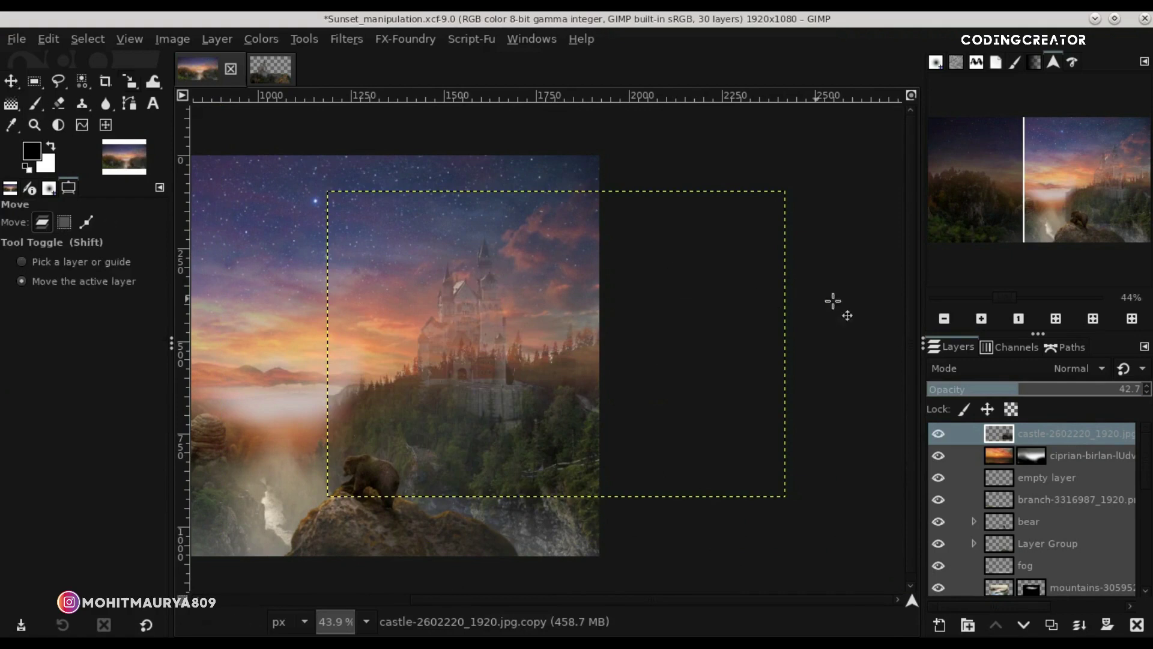
pyautogui.moveTo(765, 601); pyautogui.dragTo(574, 599)
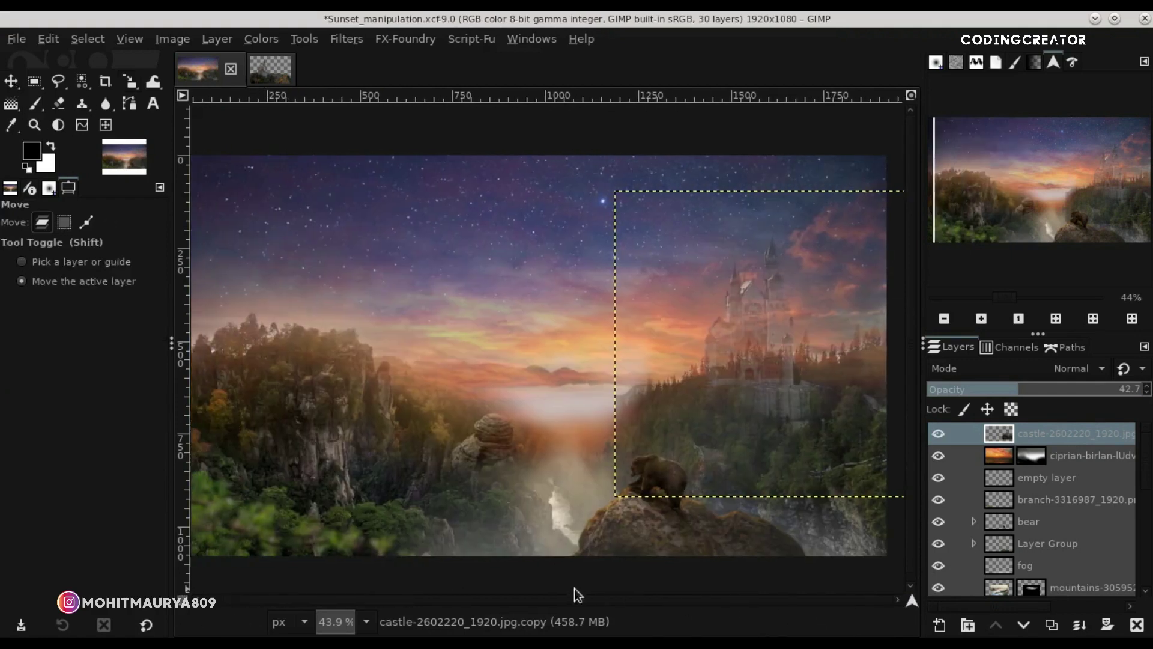
pyautogui.click(945, 320)
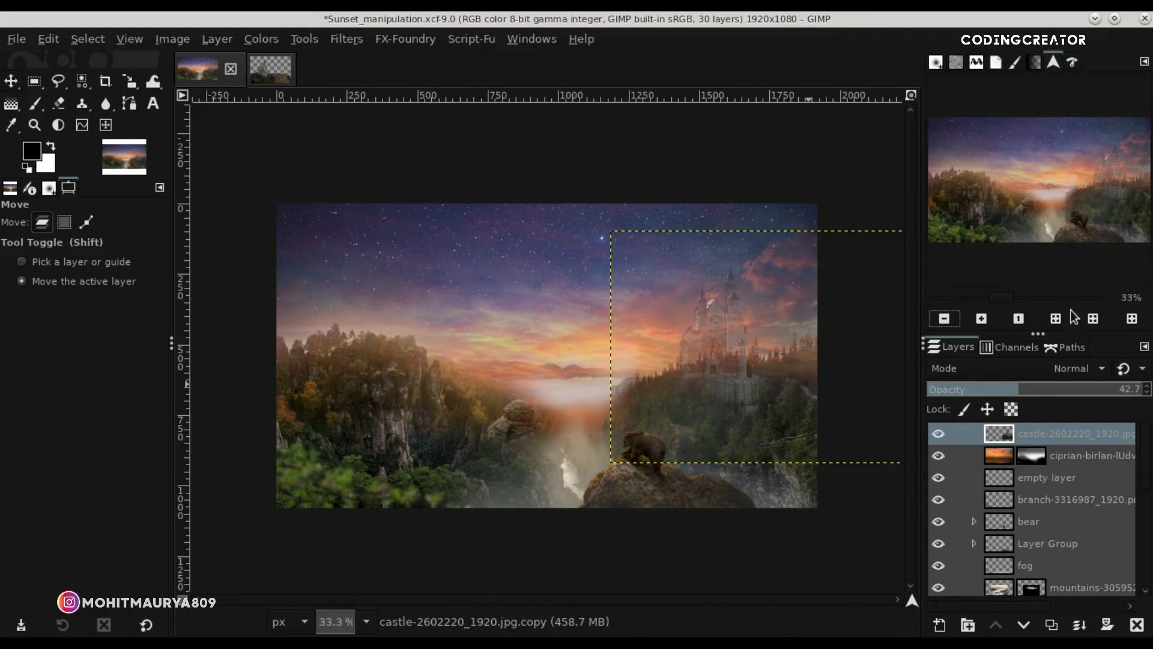
pyautogui.click(1055, 319)
pyautogui.click(1049, 455)
pyautogui.click(1049, 432)
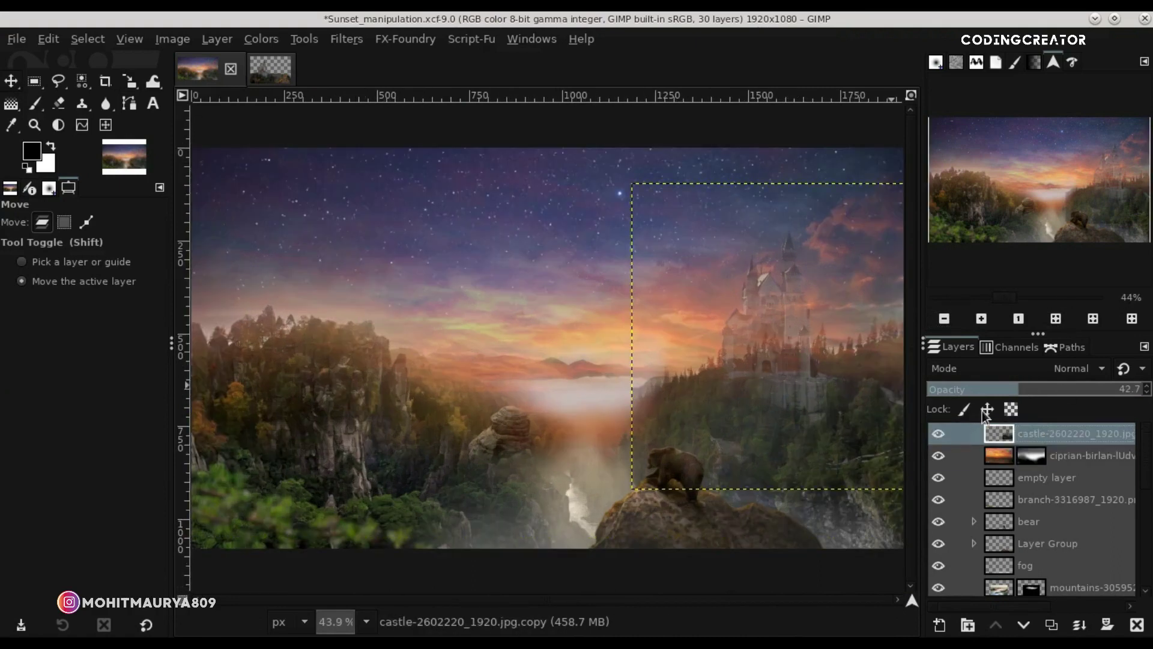
pyautogui.moveTo(1031, 390); pyautogui.dragTo(1151, 394)
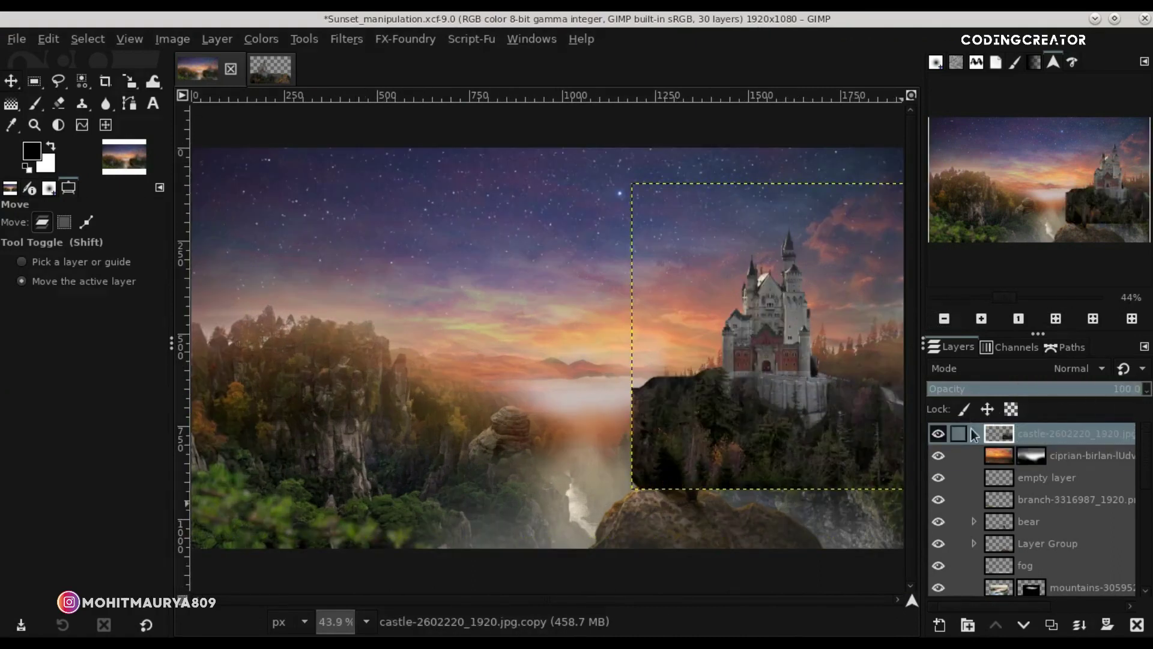
pyautogui.moveTo(821, 425); pyautogui.dragTo(834, 417)
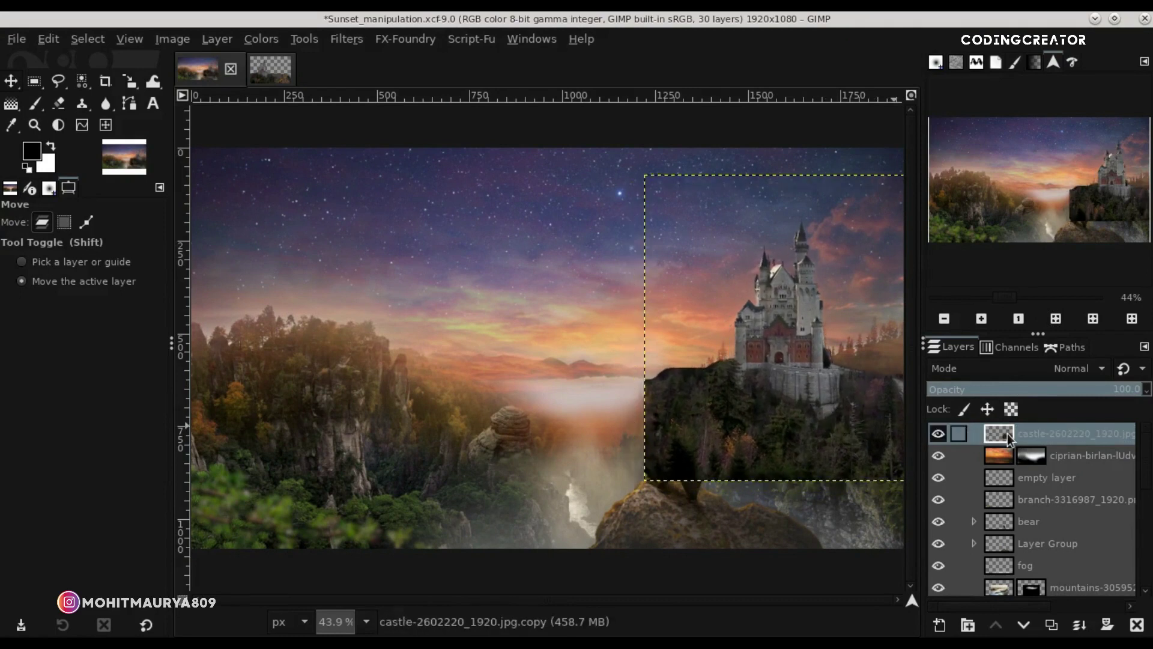
# Add a white layer mask to the castle and paint out the dark cliffs covering the bear and rock.
pyautogui.click(1105, 627)
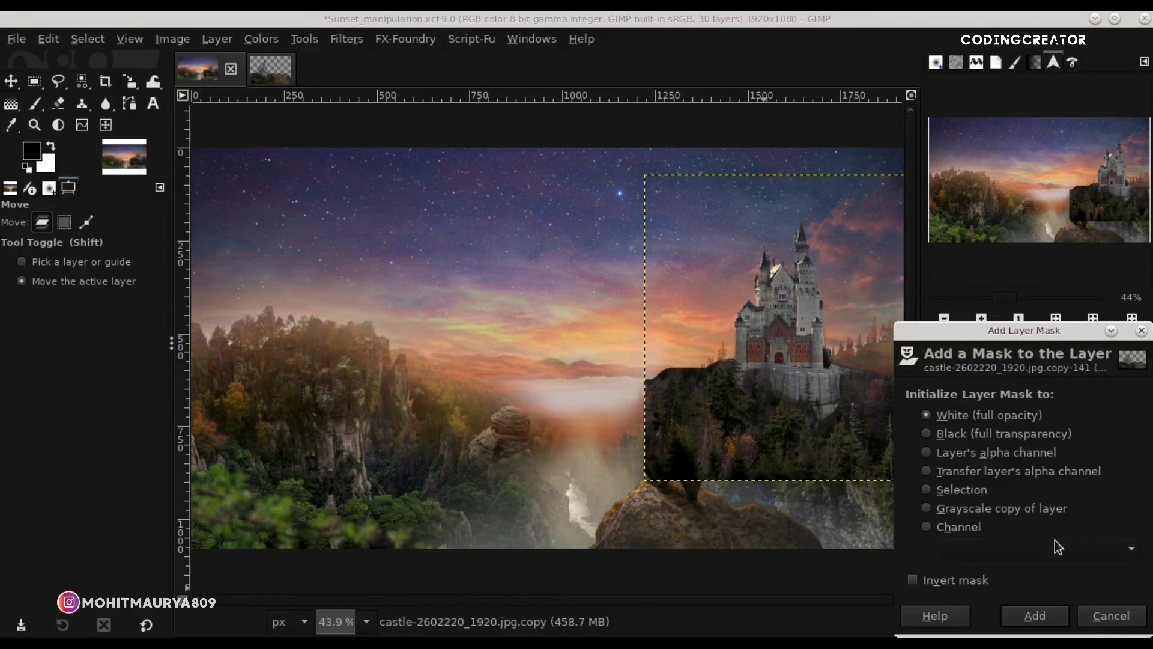
pyautogui.click(1034, 617)
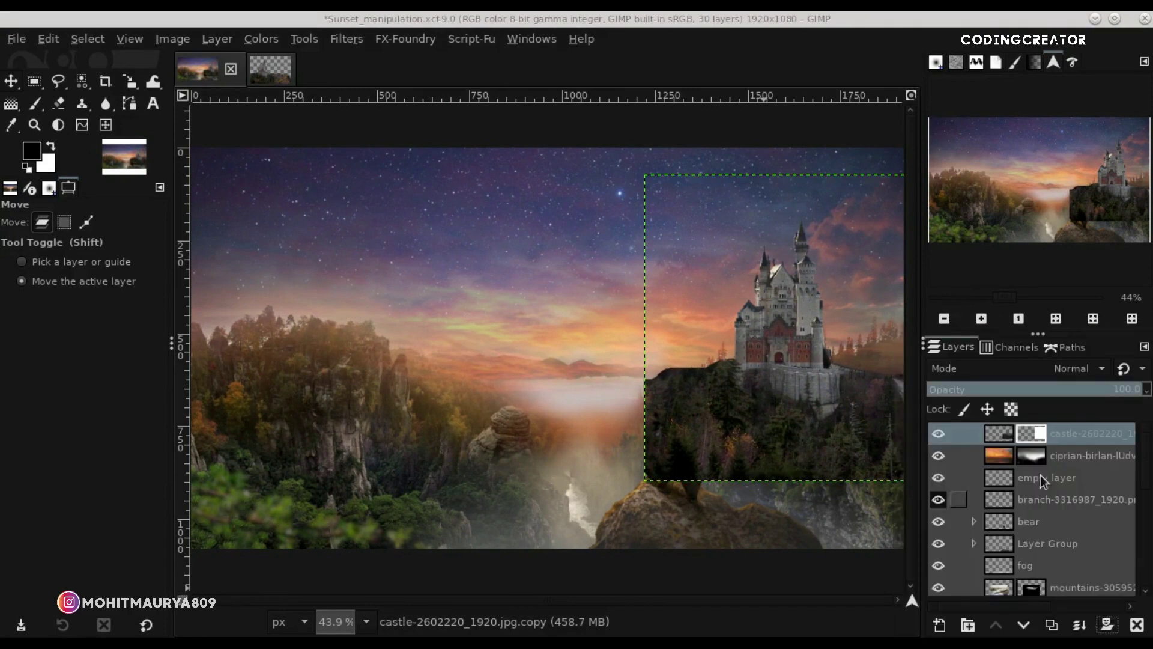
pyautogui.click(36, 105)
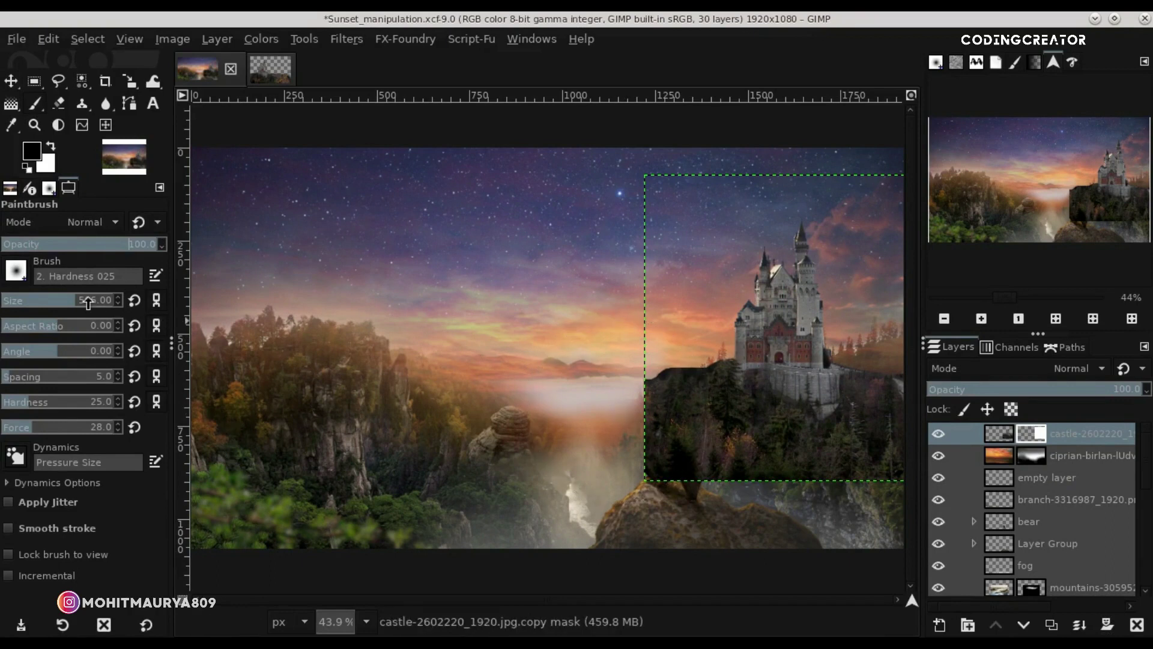
pyautogui.moveTo(690, 425)
pyautogui.mouseDown()
pyautogui.moveTo(656, 471)
pyautogui.moveTo(785, 471)
pyautogui.moveTo(895, 508)
pyautogui.mouseUp()
pyautogui.moveTo(648, 391); pyautogui.dragTo(681, 359)
pyautogui.moveTo(768, 501); pyautogui.dragTo(895, 474)
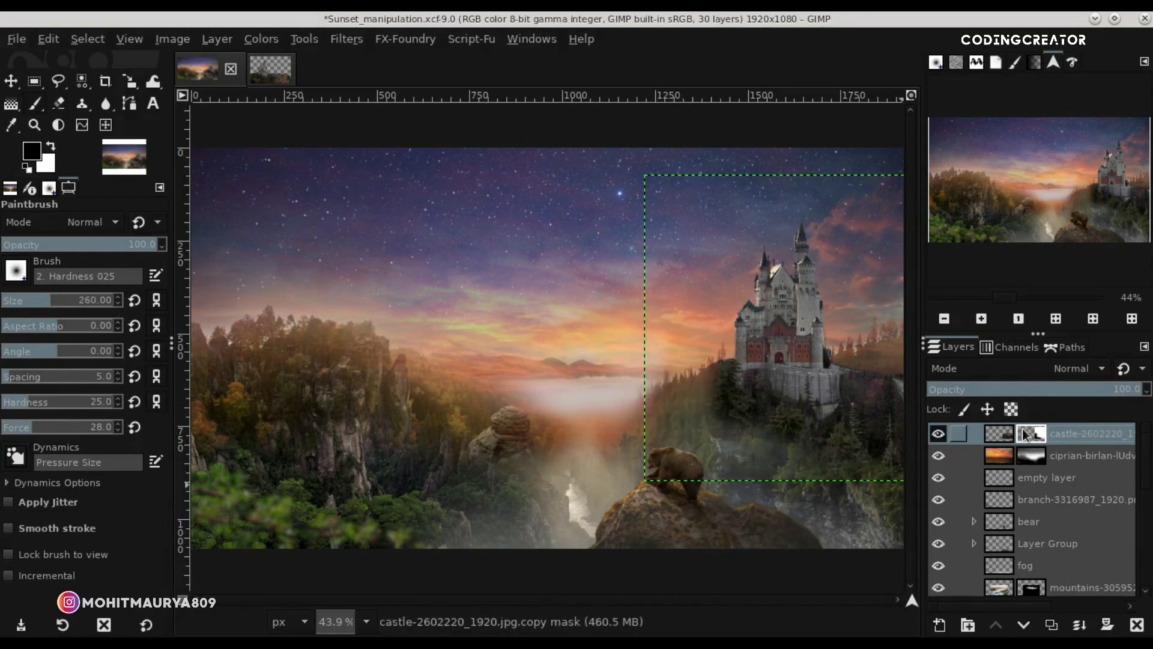
# Nudge the castle slightly left and down, then reselect its layer mask.
pyautogui.click(11, 81)
pyautogui.click(775, 357)
pyautogui.click(767, 364)
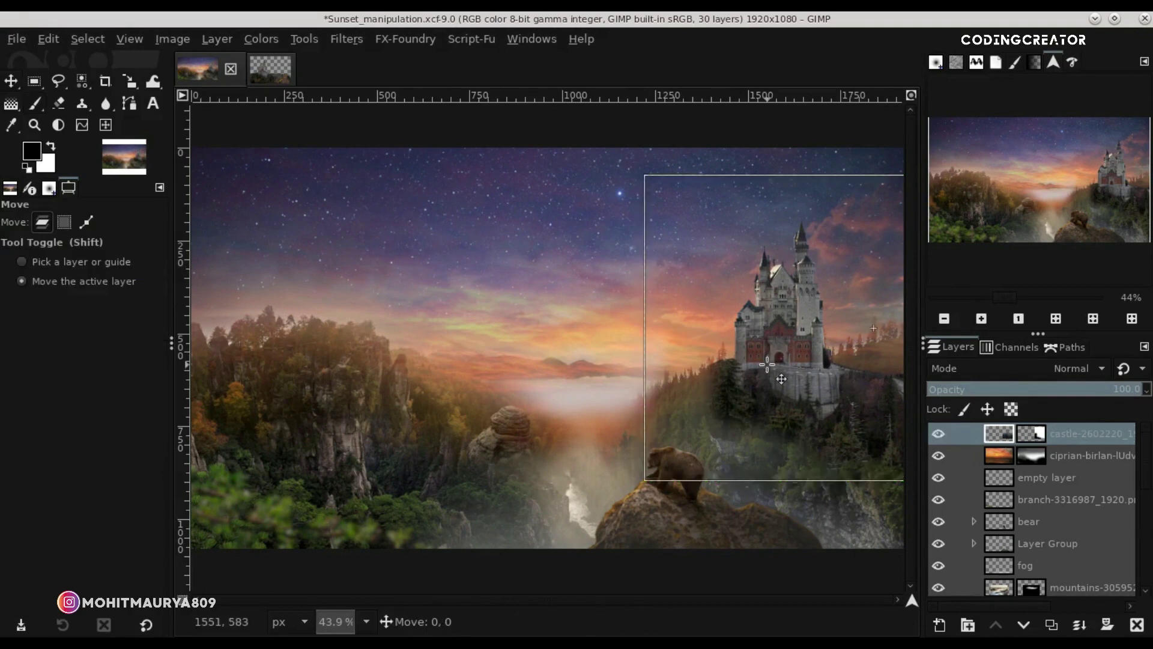
pyautogui.moveTo(767, 364); pyautogui.dragTo(751, 372)
pyautogui.moveTo(765, 386); pyautogui.dragTo(767, 386)
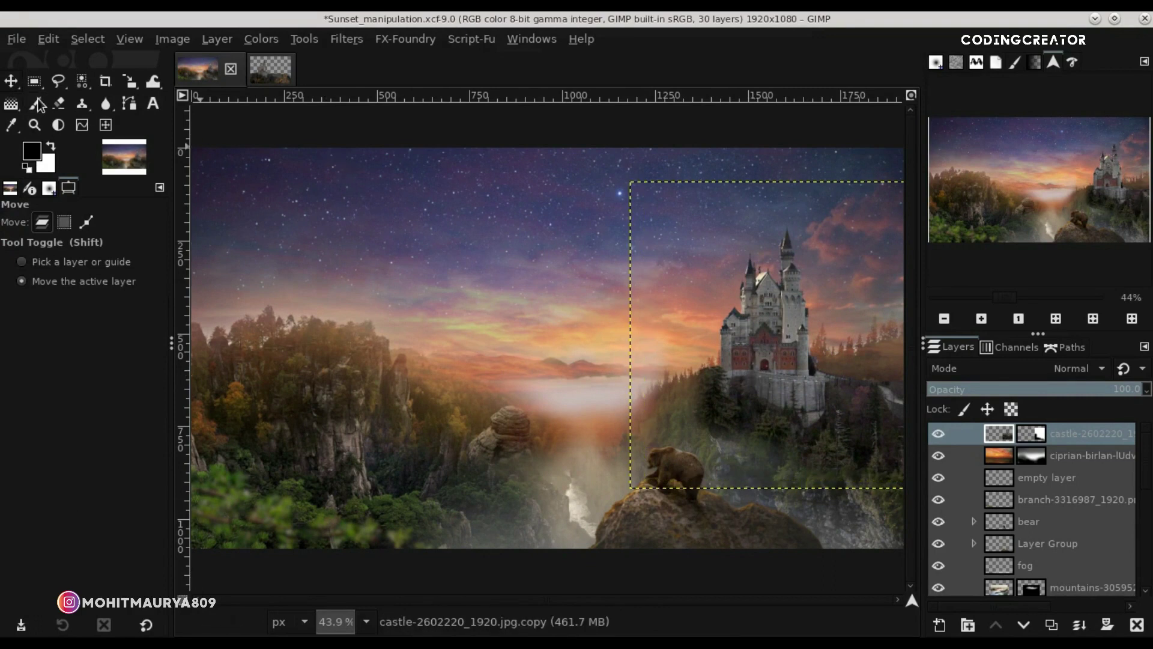
pyautogui.click(38, 103)
pyautogui.click(1029, 455)
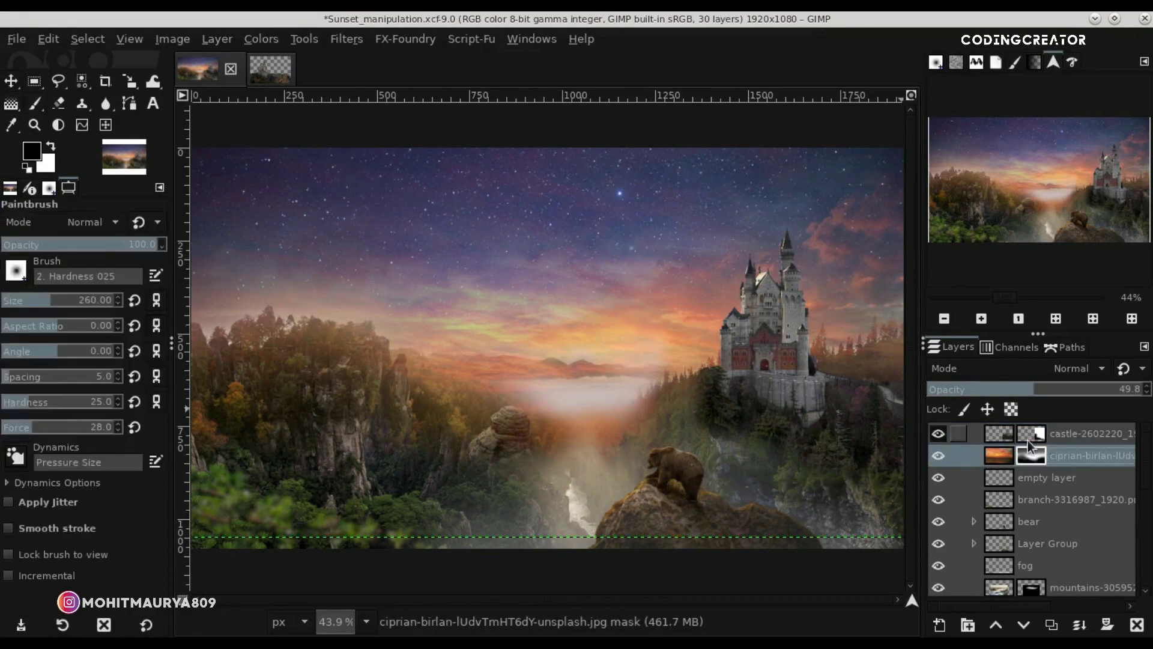
pyautogui.click(949, 433)
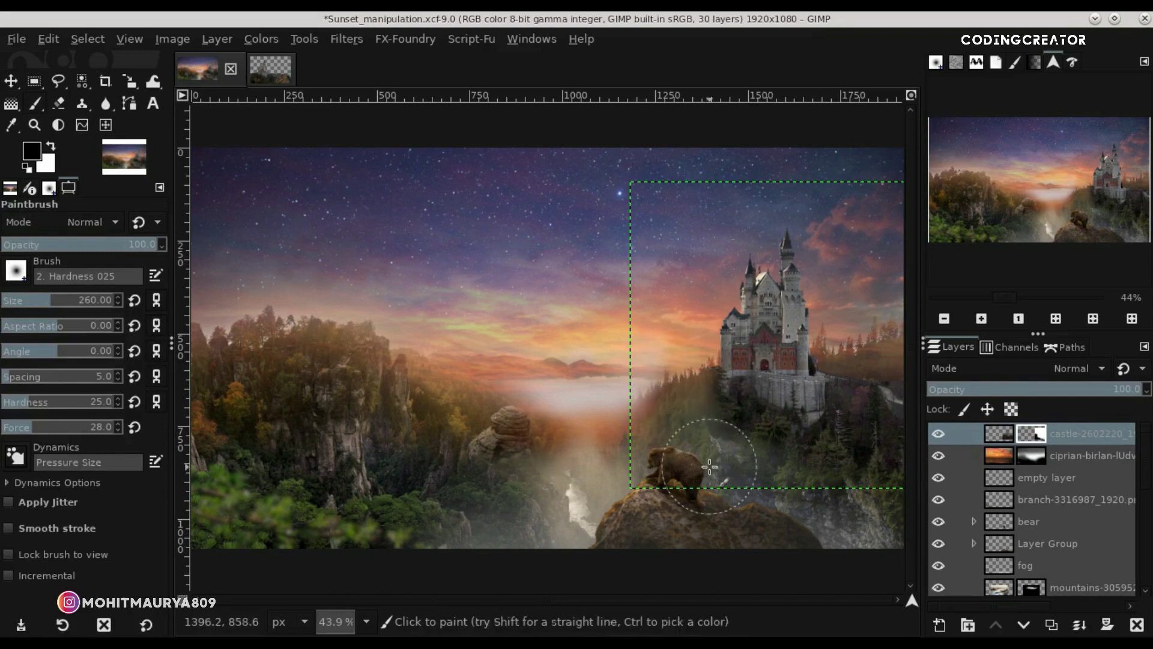
# Paint soft, low-opacity black on the mask to fade the castle's lower cliffs into the haze.
pyautogui.click(37, 245)
pyautogui.click(60, 301)
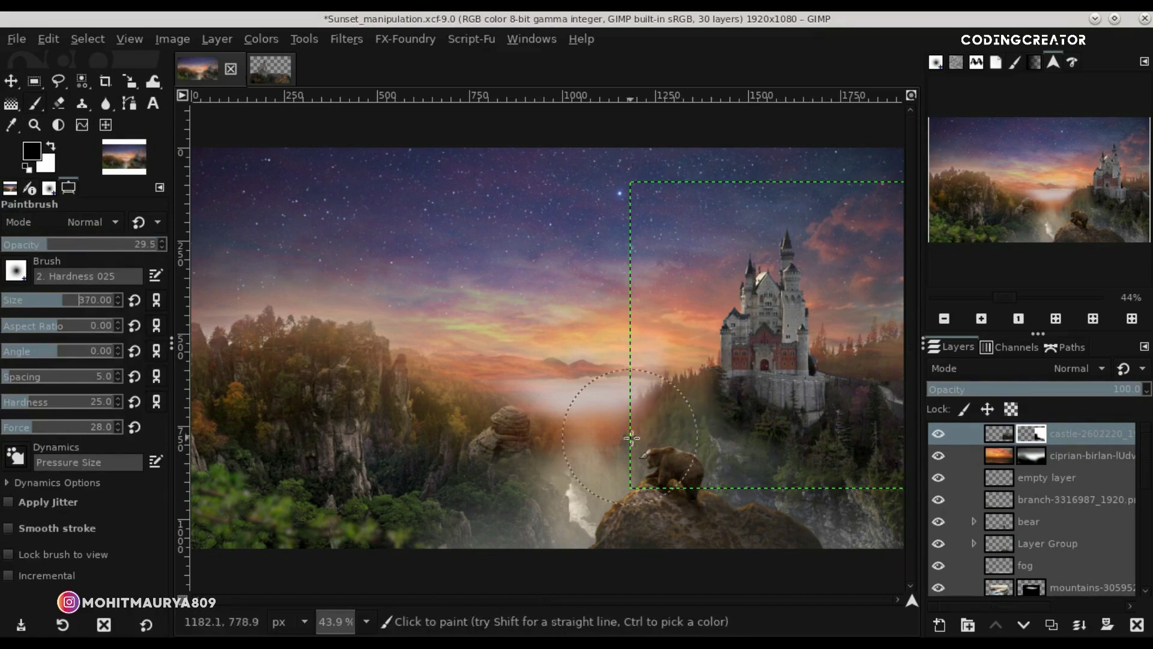
pyautogui.moveTo(824, 500); pyautogui.dragTo(850, 484)
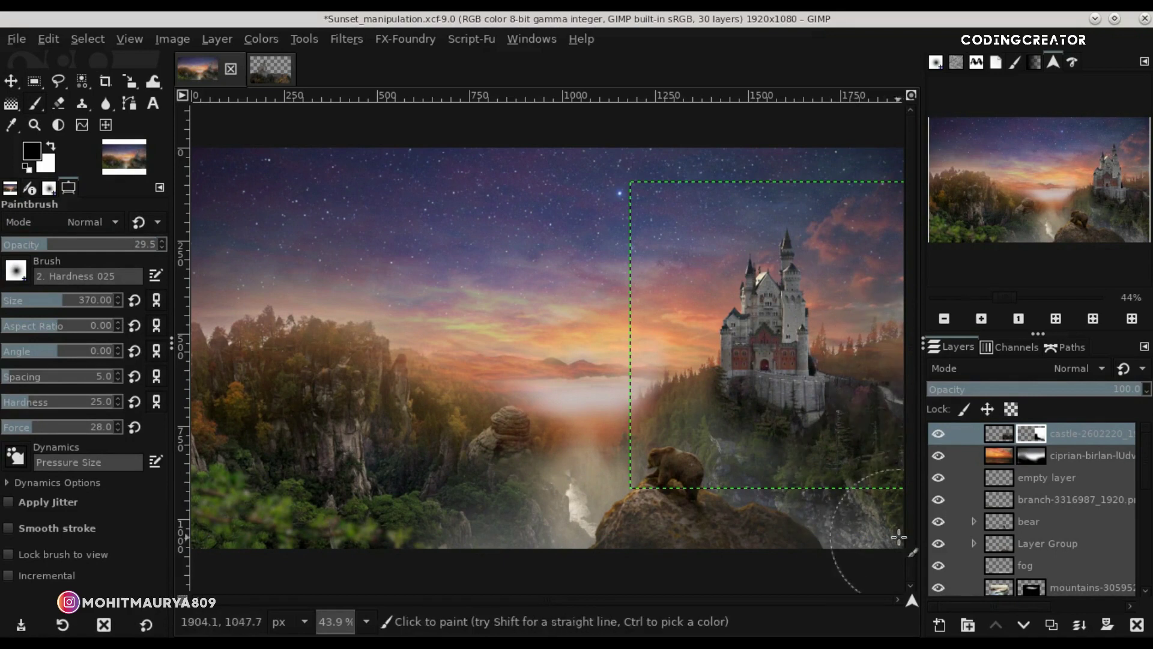
pyautogui.moveTo(912, 601); pyautogui.dragTo(920, 601)
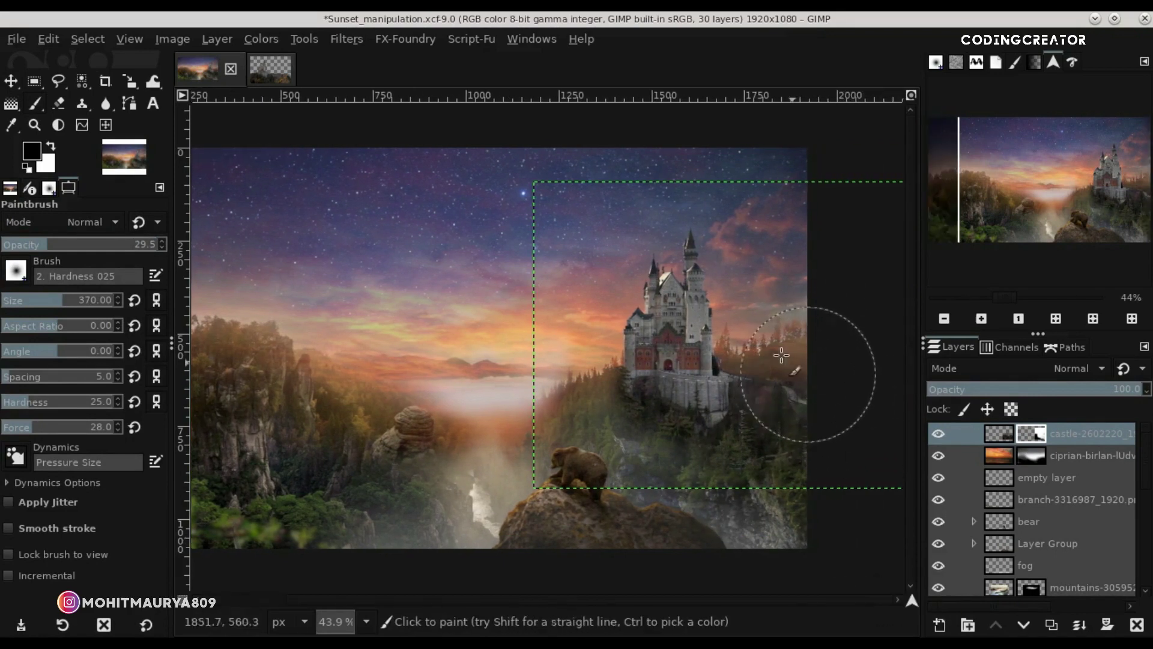
pyautogui.moveTo(813, 472); pyautogui.dragTo(578, 416)
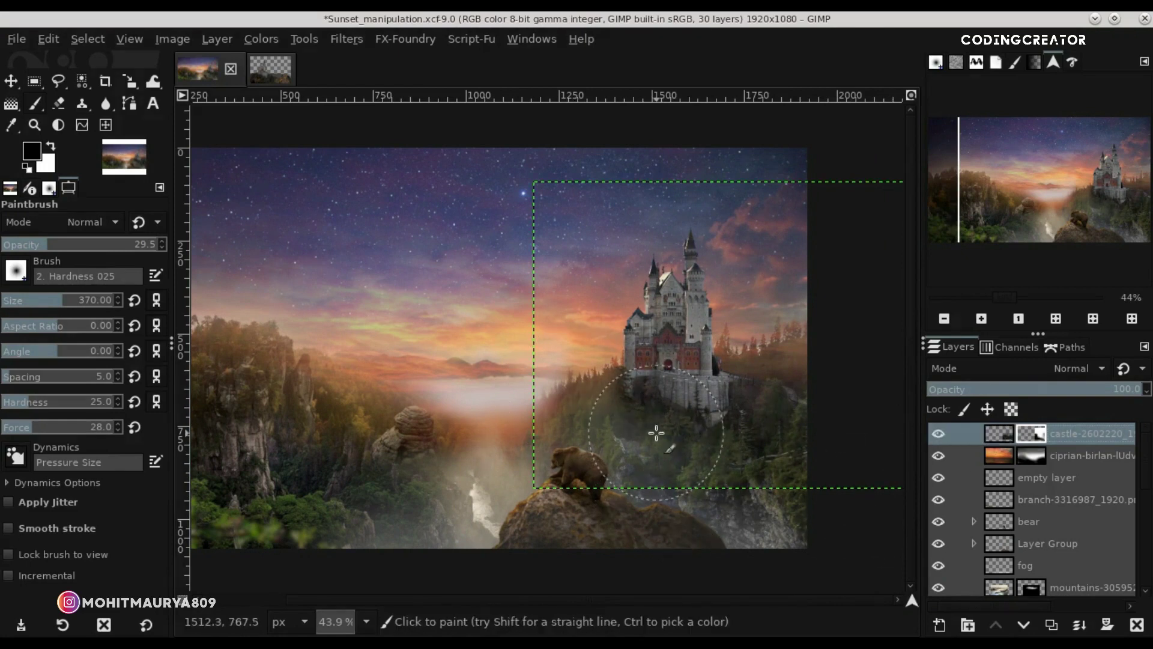
# Zoom in and touch up the mask with a smaller brush, toggling the castle to compare.
pyautogui.press('1')
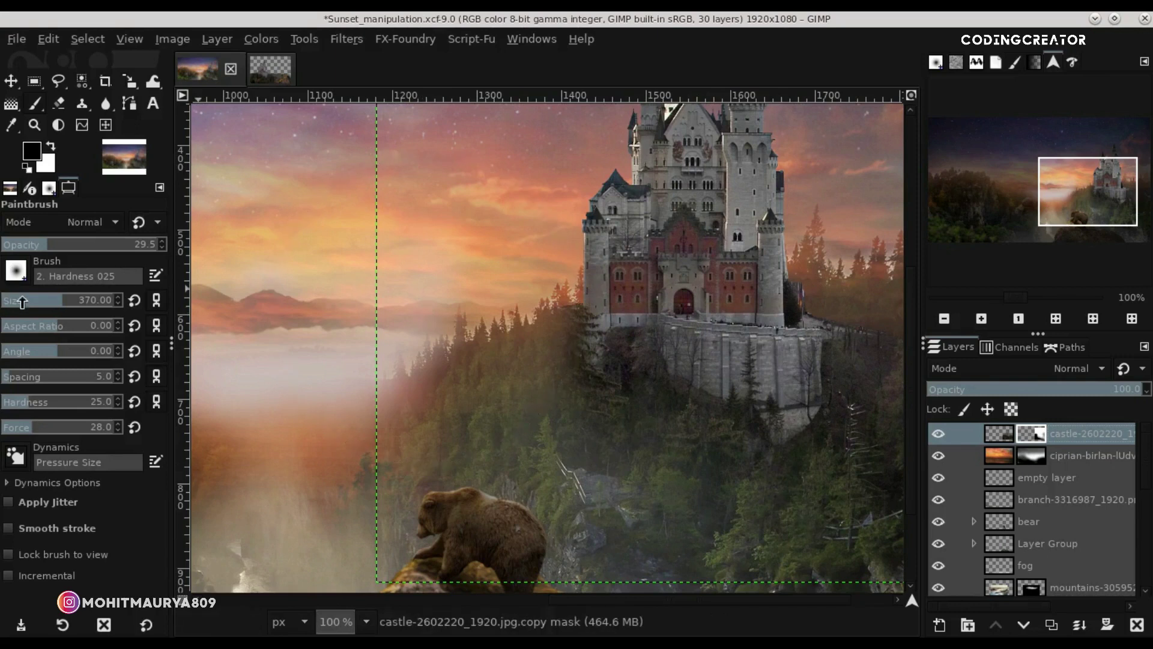
pyautogui.click(22, 301)
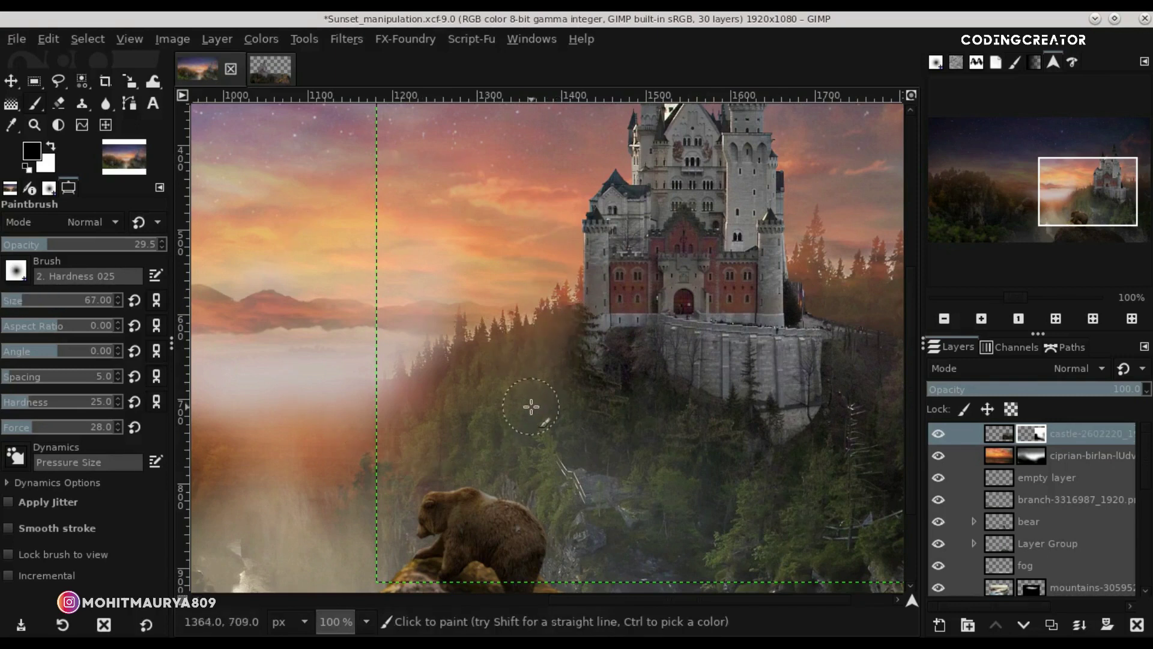
pyautogui.moveTo(628, 603); pyautogui.dragTo(705, 604)
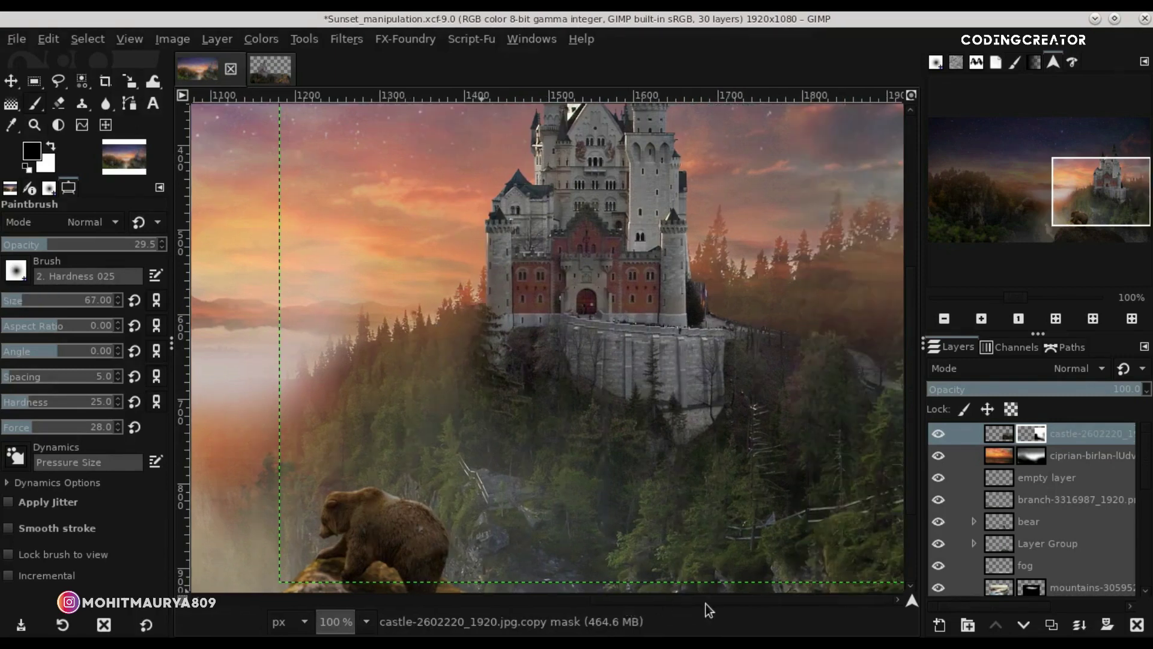
pyautogui.click(939, 434)
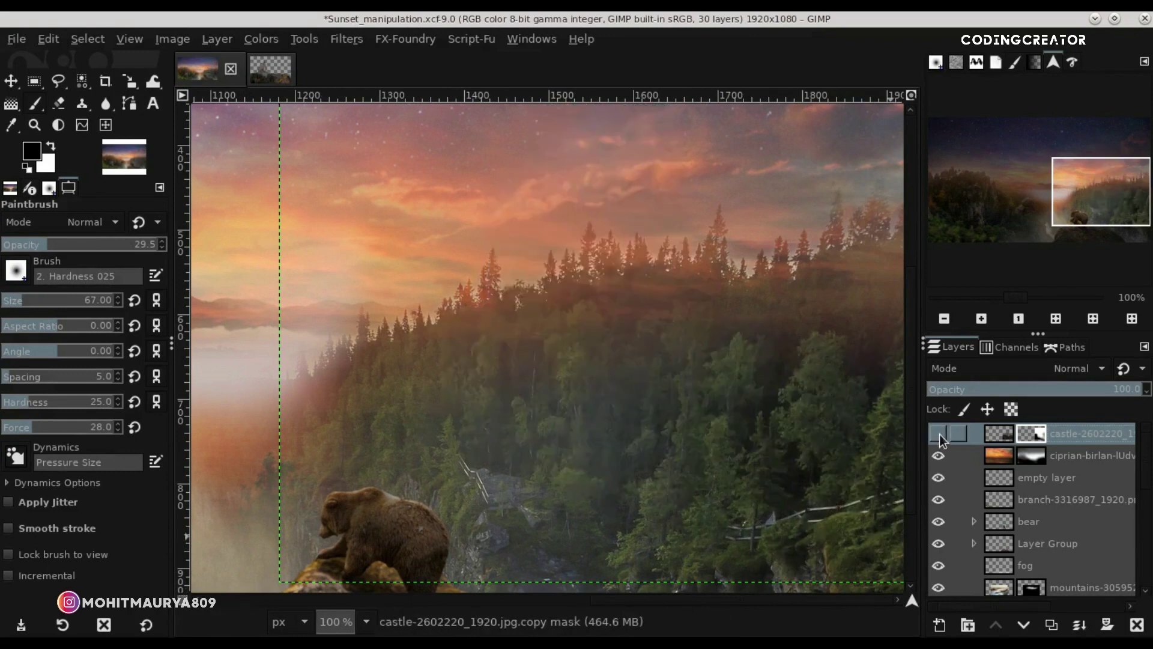
pyautogui.click(938, 433)
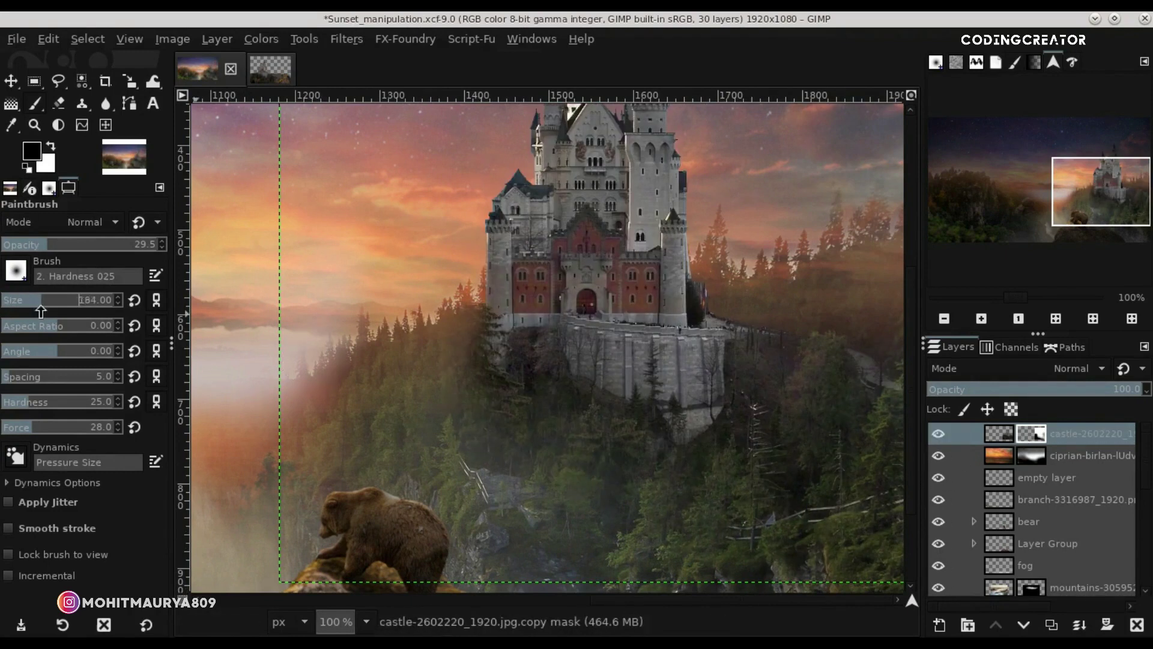
# Fade the castle's right edge into the forest with a larger soft brush and check the blend.
pyautogui.moveTo(40, 311); pyautogui.dragTo(51, 311)
pyautogui.moveTo(529, 508); pyautogui.dragTo(567, 490)
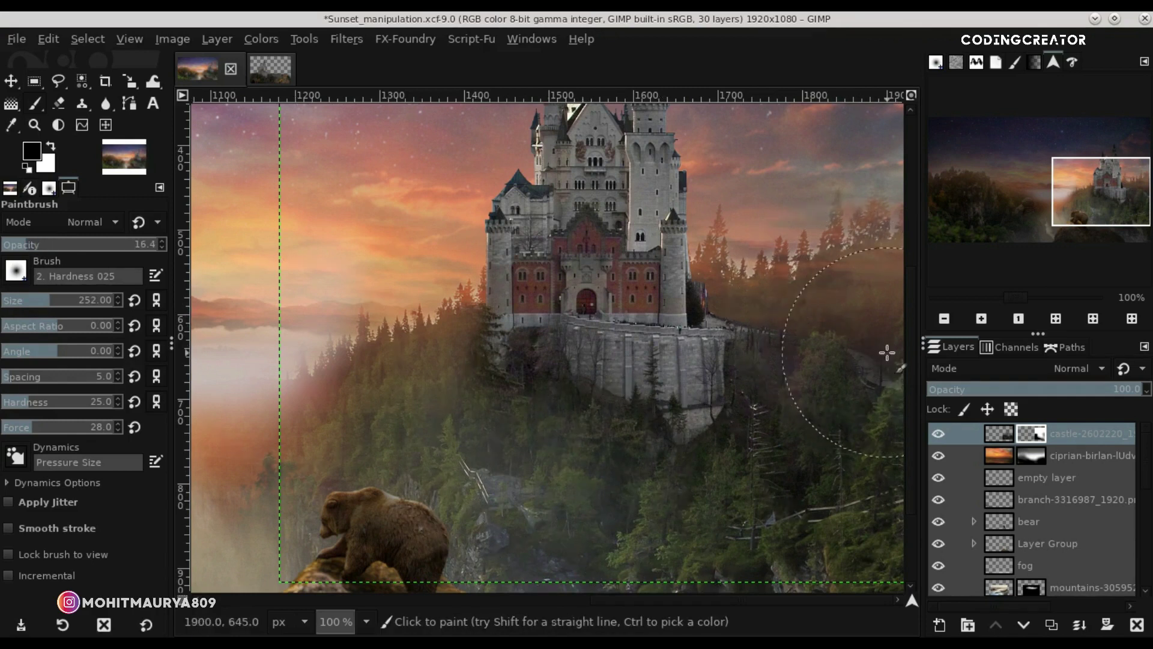
pyautogui.click(939, 433)
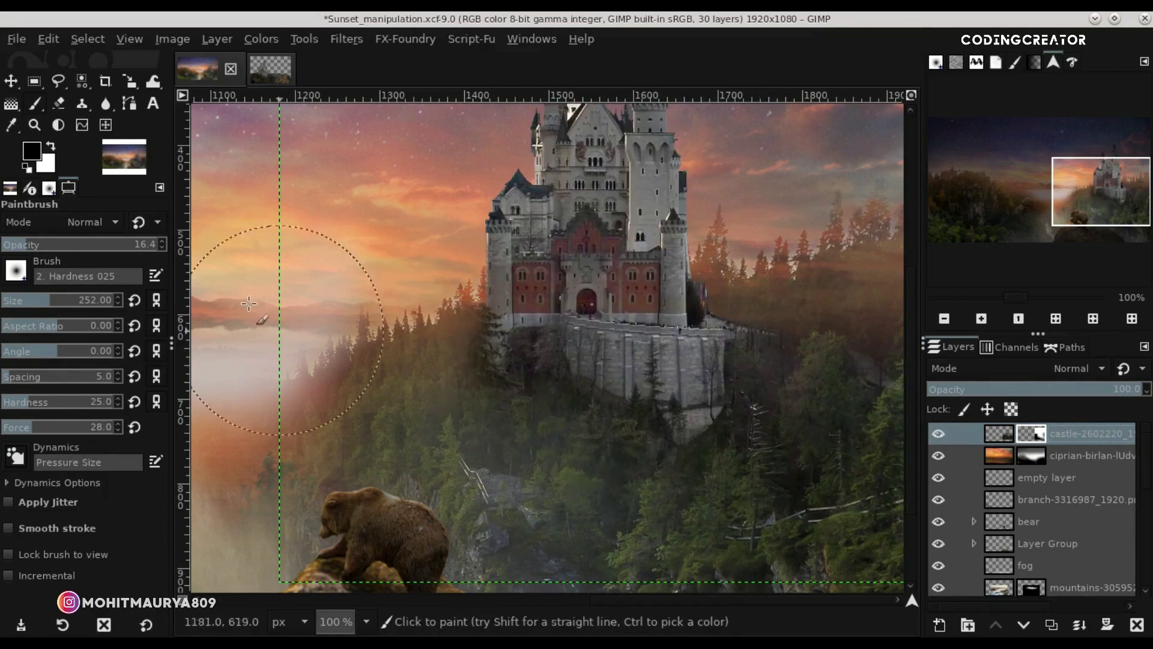
pyautogui.click(11, 102)
pyautogui.click(11, 81)
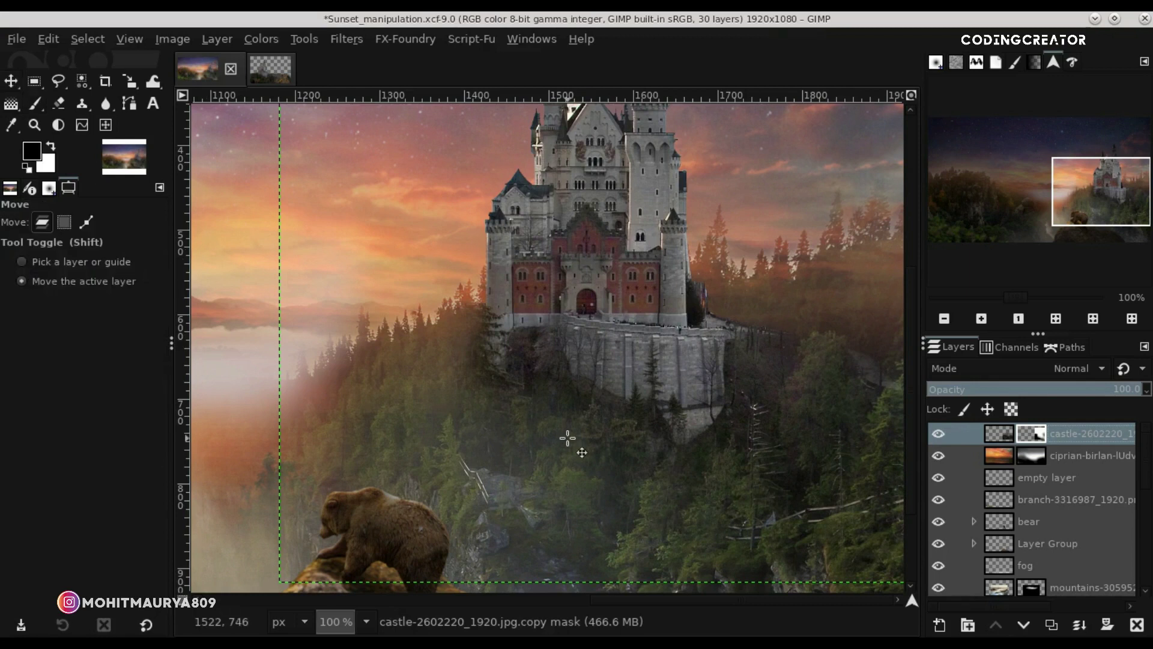
pyautogui.press('-')
pyautogui.press('-')
pyautogui.press('-')
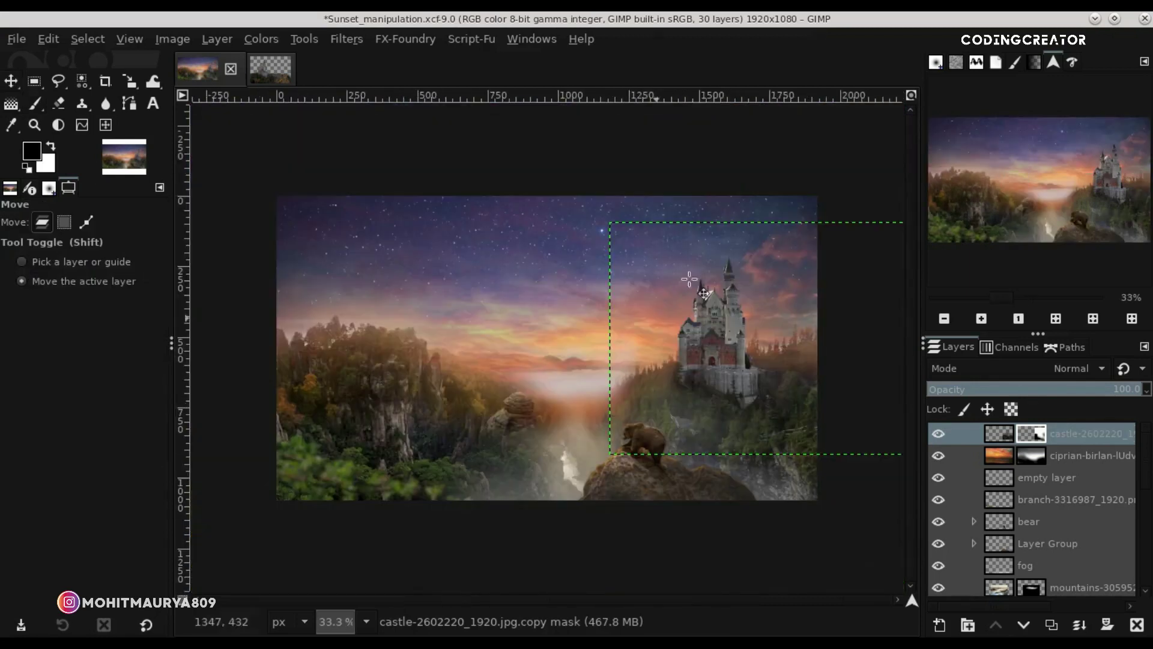
# Reselect the castle layer mask and bring the area beside the right tower into view.
pyautogui.click(910, 96)
pyautogui.click(997, 438)
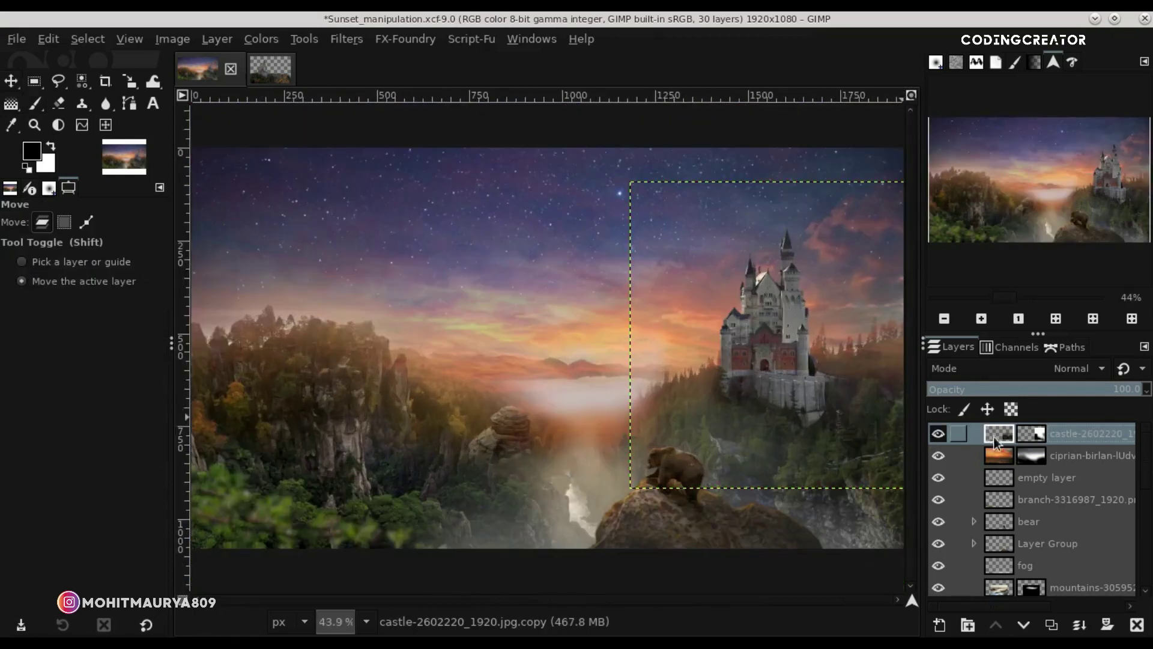
pyautogui.click(1026, 434)
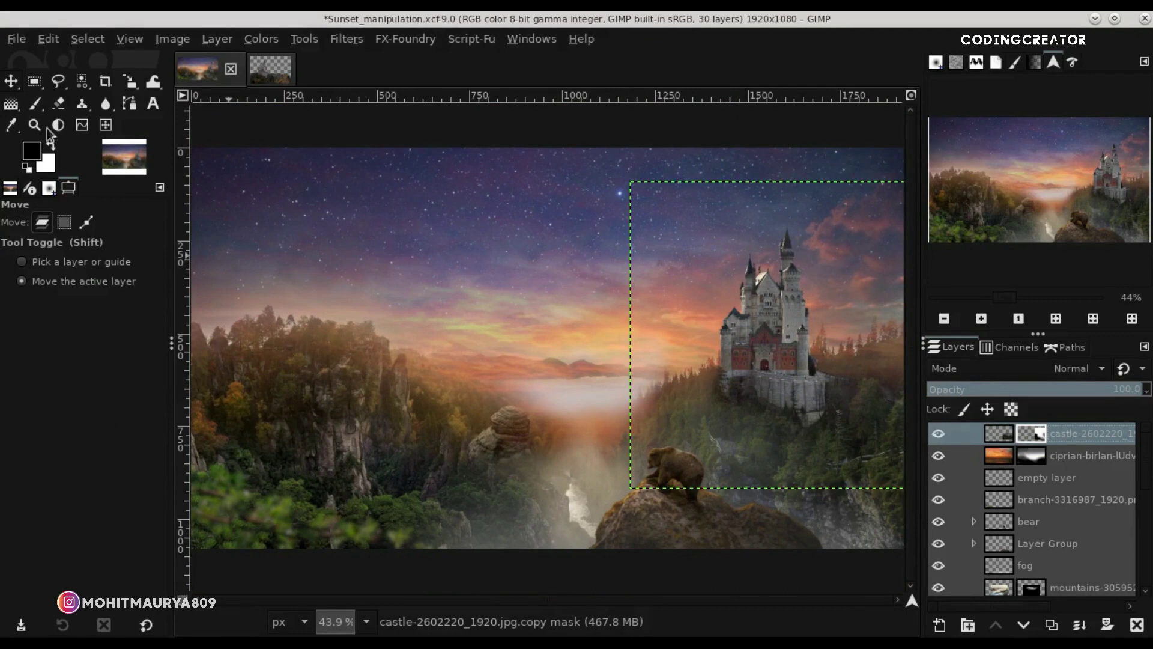
pyautogui.click(33, 105)
pyautogui.scroll(1, 772, 438)
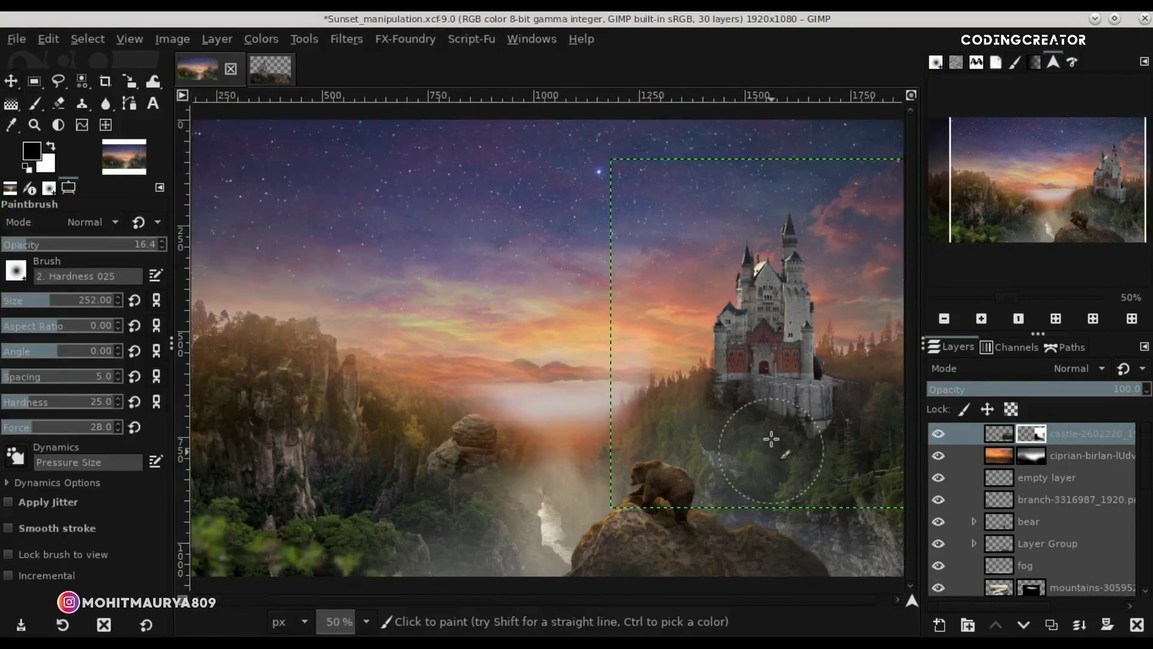
pyautogui.scroll(2, 773, 438)
pyautogui.moveTo(703, 601); pyautogui.dragTo(827, 601)
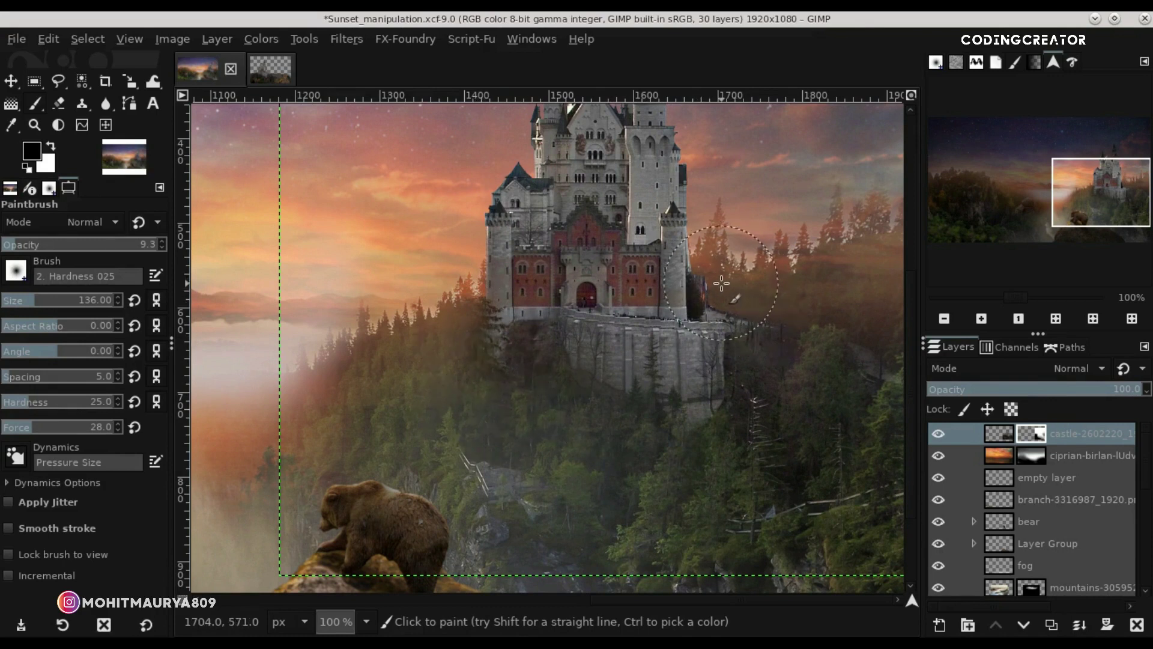
# Paint black beside the right tower with a small brush at about a third opacity to blend the trees.
pyautogui.press('3')
pyautogui.moveTo(13, 249); pyautogui.dragTo(99, 261)
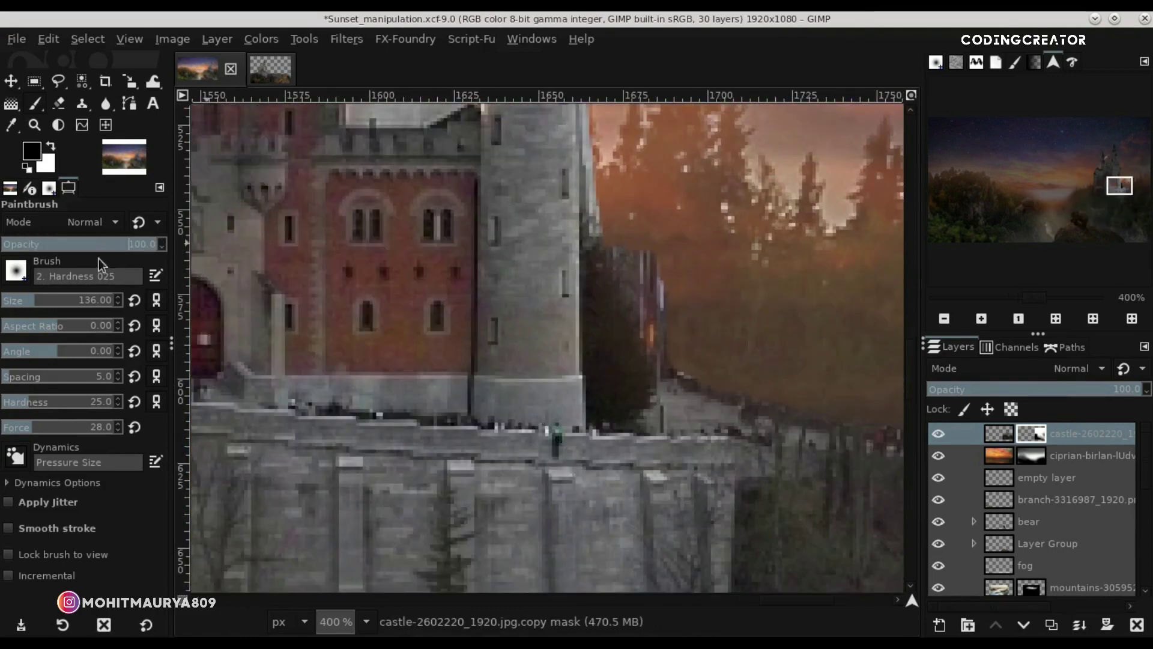
pyautogui.click(22, 301)
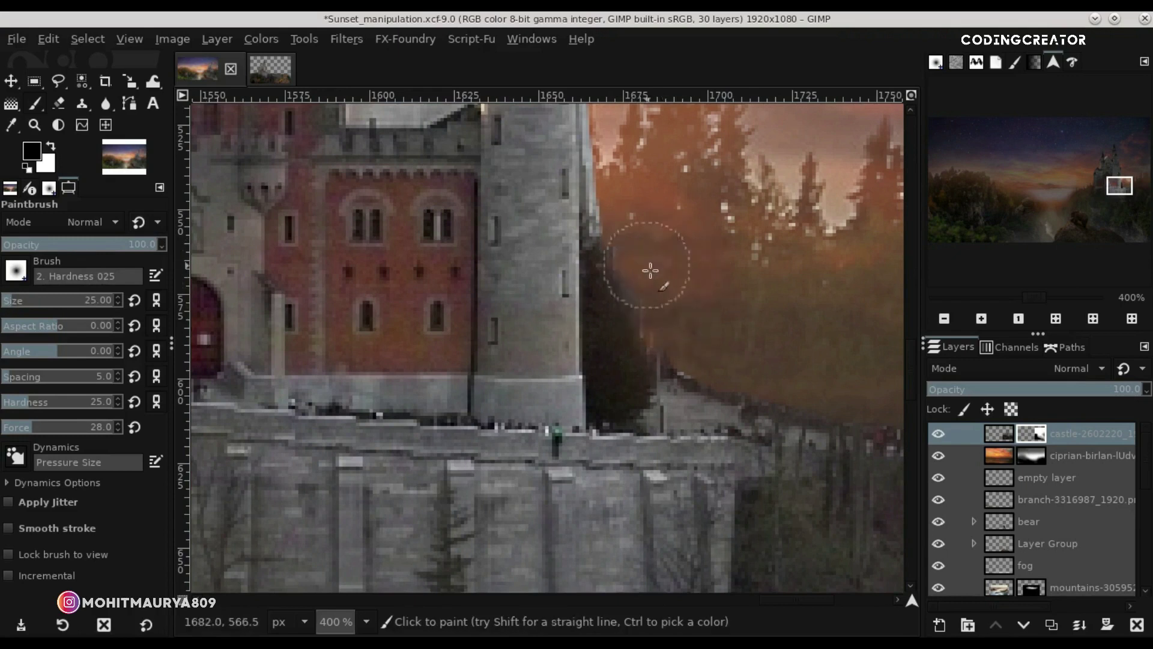
pyautogui.press('1')
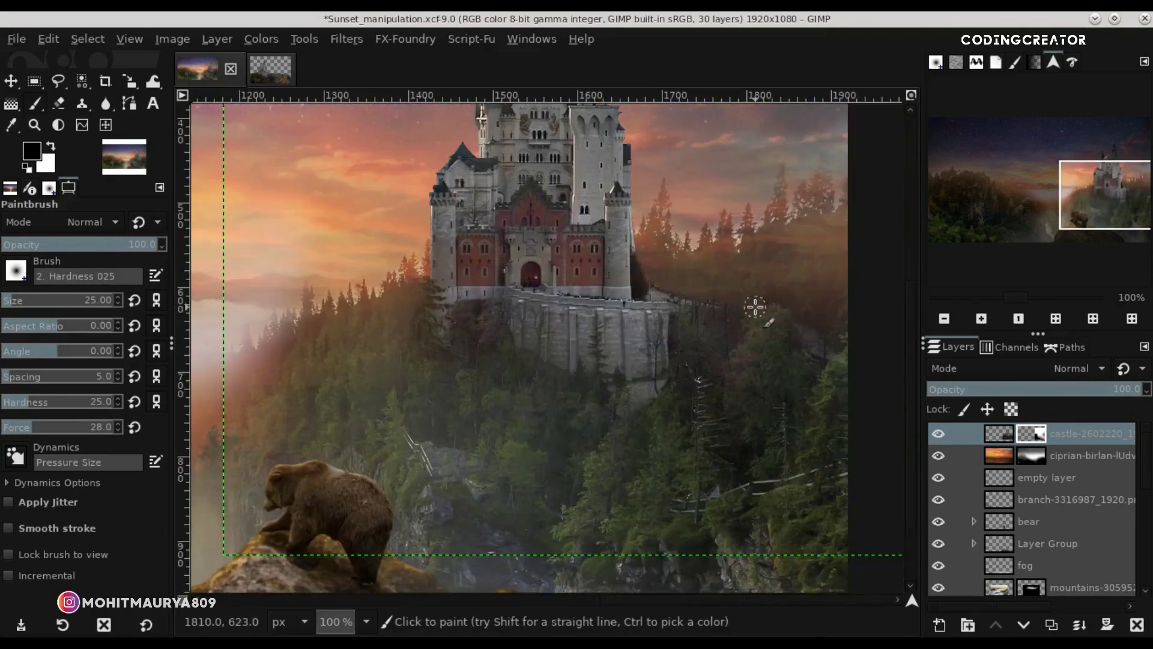
pyautogui.scroll(3, 756, 307)
pyautogui.moveTo(99, 248); pyautogui.dragTo(49, 248)
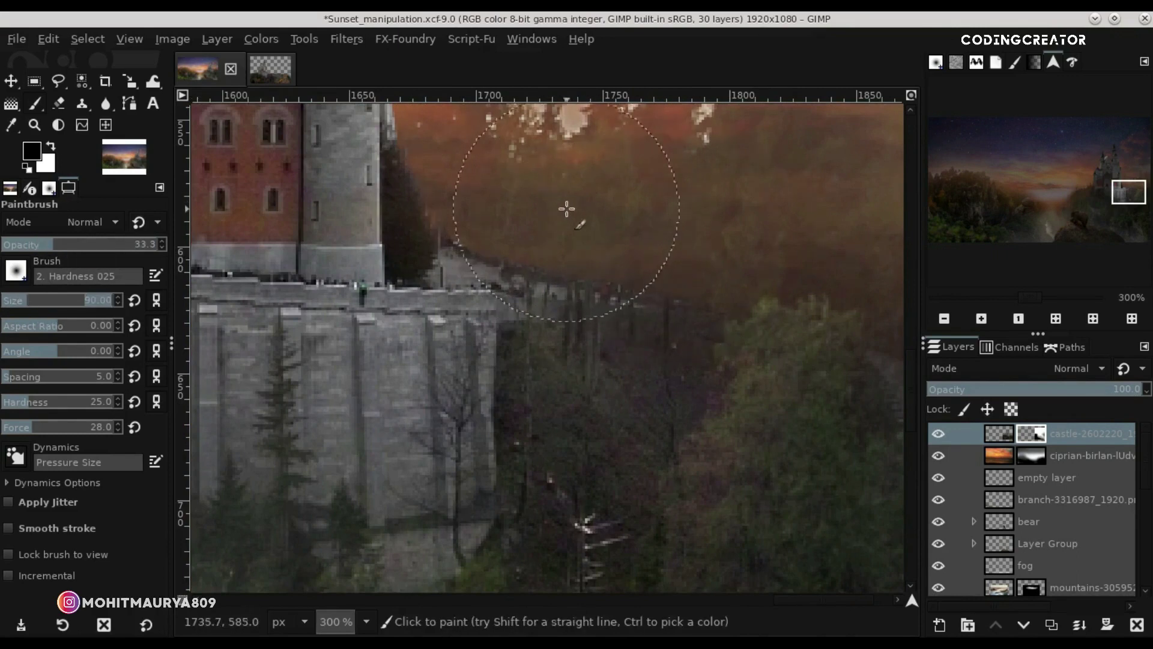
pyautogui.scroll(-2, 651, 237)
pyautogui.scroll(-2, 654, 234)
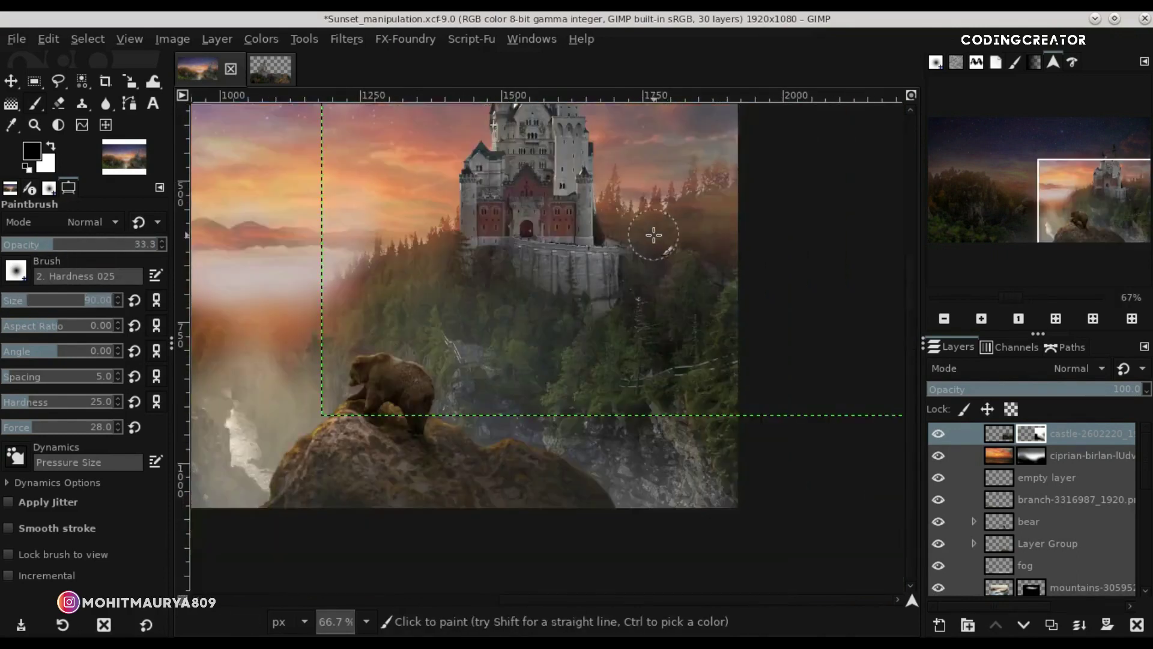
pyautogui.scroll(-2, 654, 235)
pyautogui.click(11, 82)
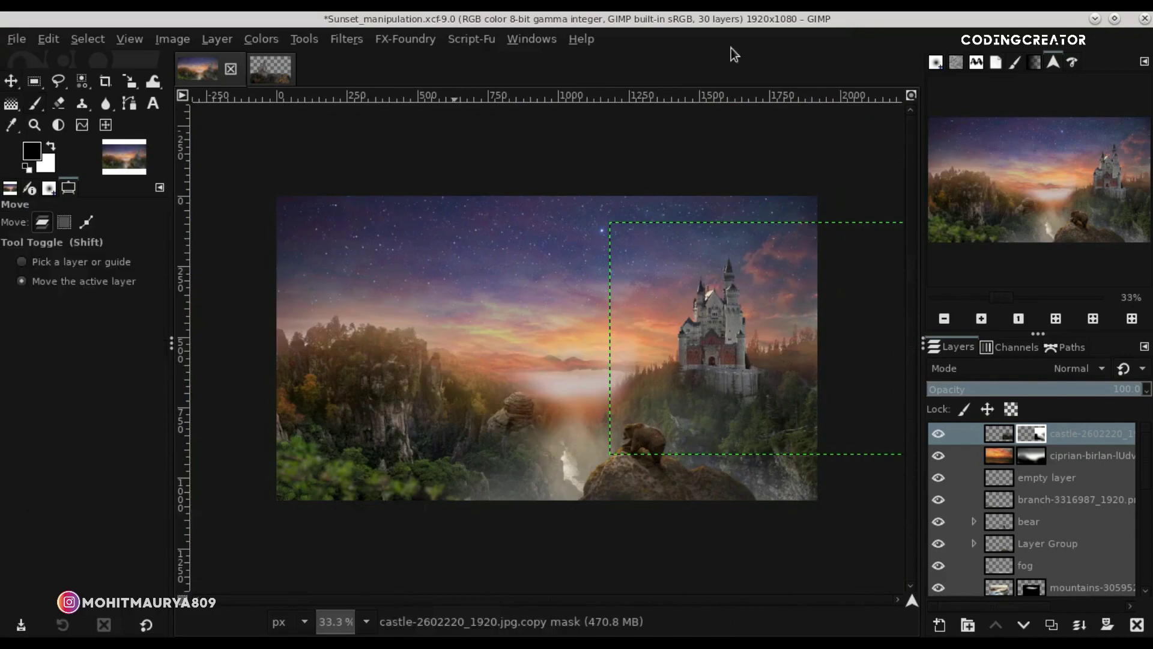
pyautogui.hotkey('shift', 'ctrl', 'j')
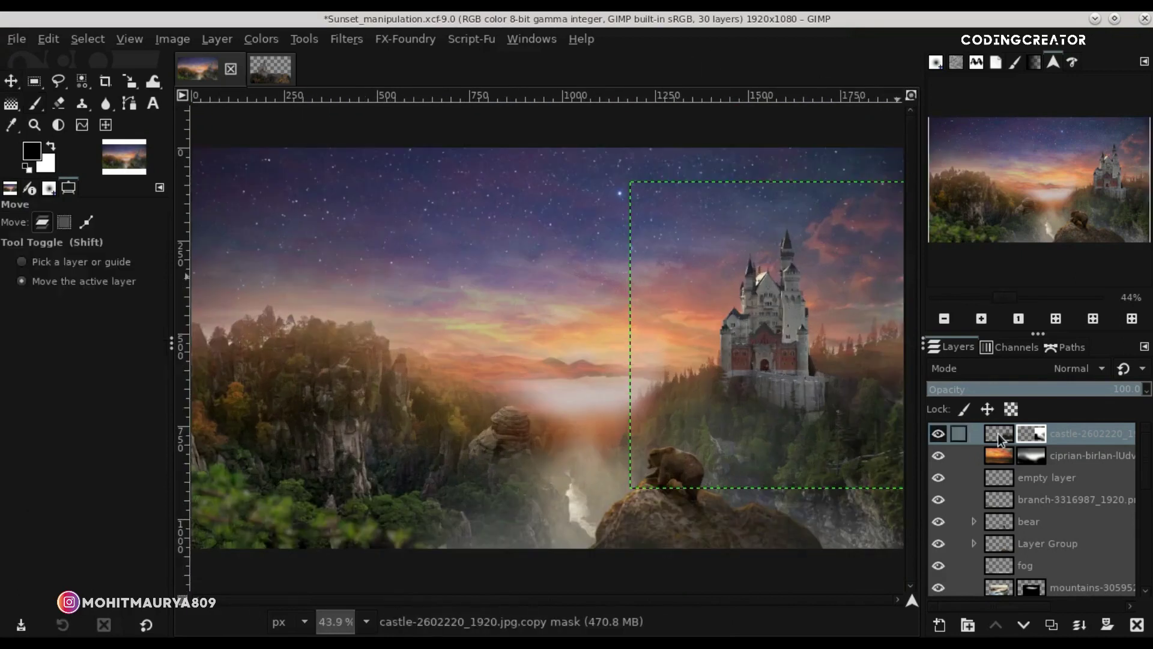
# Duplicate the castle layer and reorder the copy in the layer stack.
pyautogui.click(999, 439)
pyautogui.click(1051, 625)
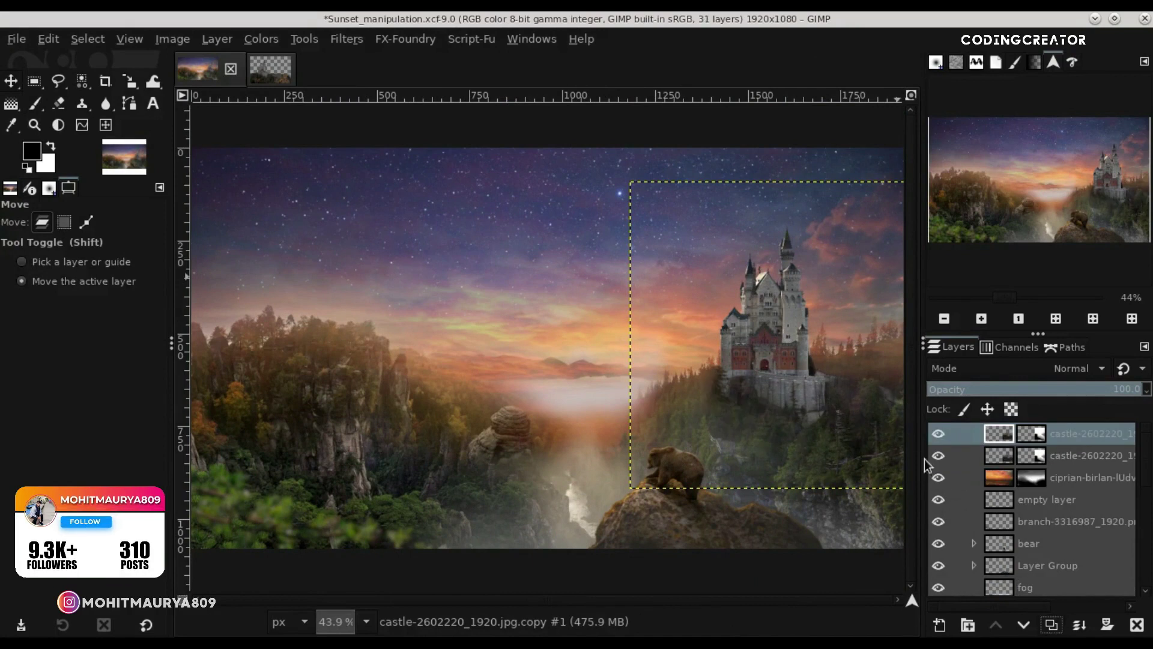
pyautogui.moveTo(999, 455)
pyautogui.mouseDown()
pyautogui.moveTo(1009, 597)
pyautogui.moveTo(1086, 591)
pyautogui.mouseUp()
pyautogui.scroll(10, 1145, 571)
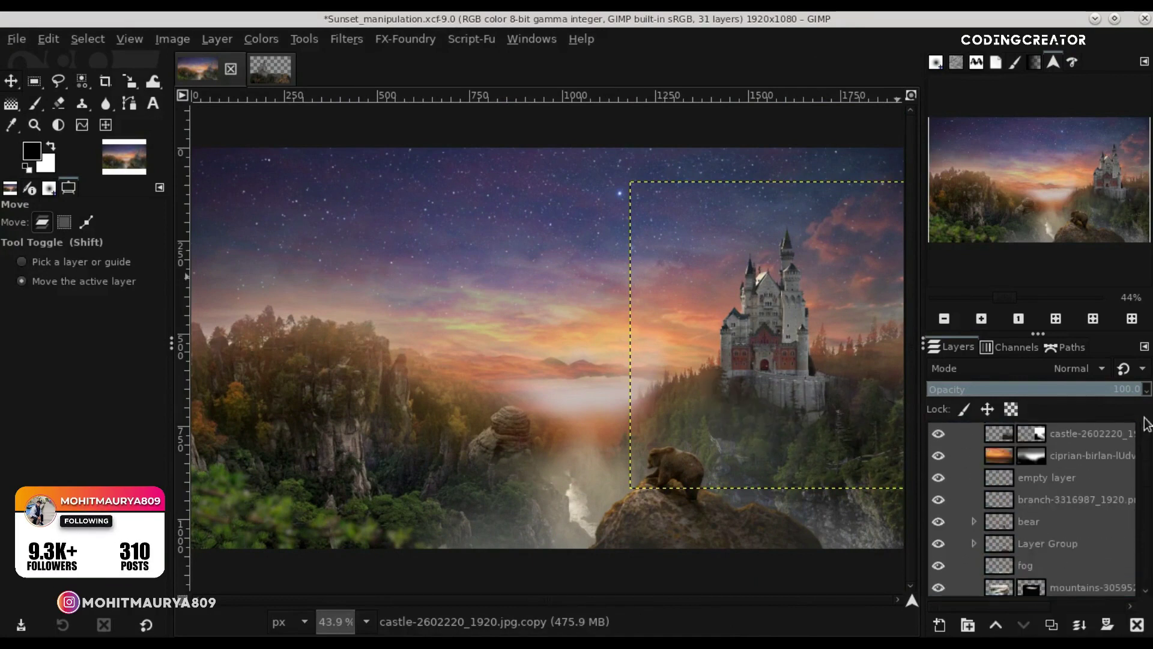
# Create a new layer group named 'castle' holding two copies of the castle layer.
pyautogui.click(1009, 433)
pyautogui.click(979, 623)
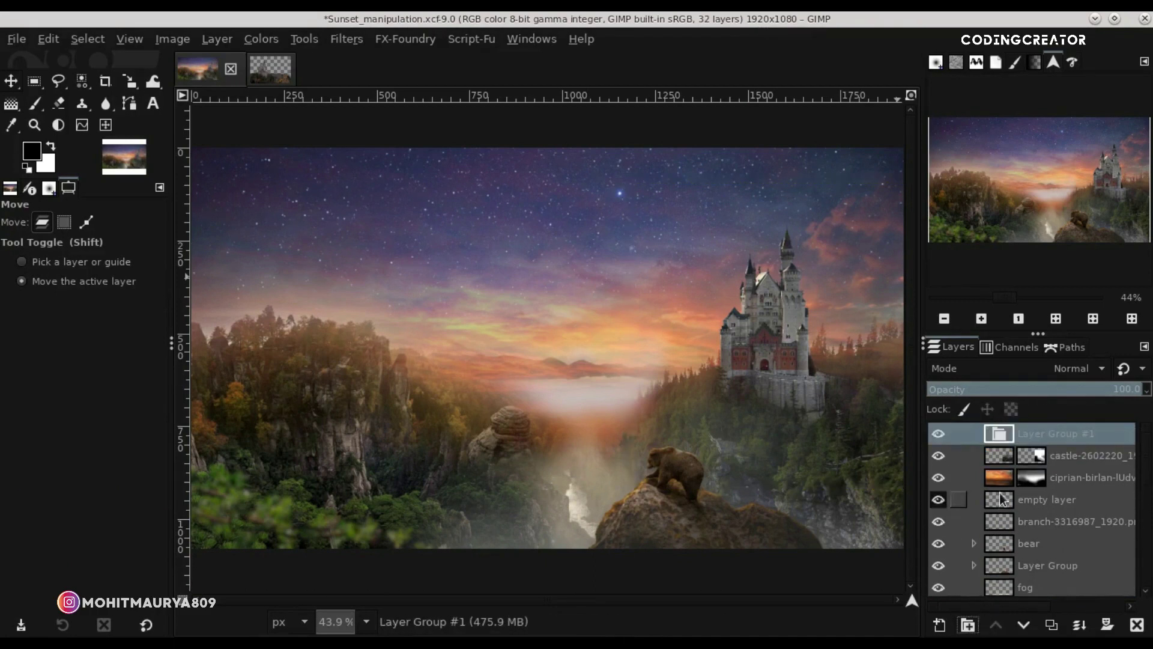
pyautogui.moveTo(999, 455); pyautogui.dragTo(1001, 434)
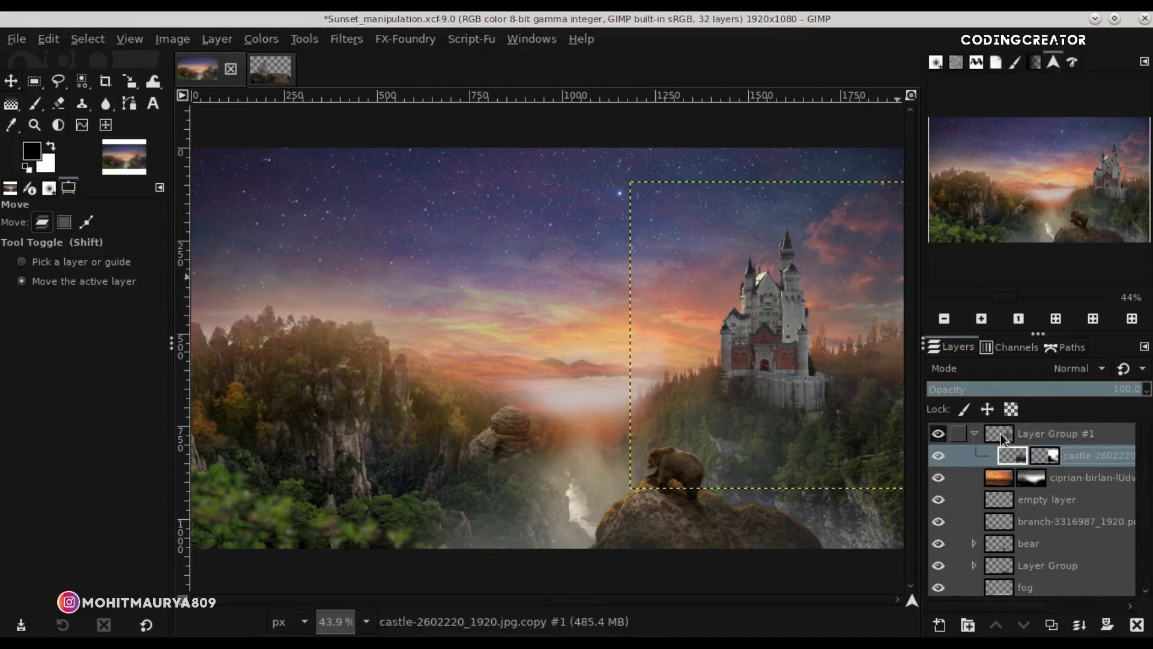
pyautogui.click(1051, 625)
pyautogui.doubleClick(1068, 432)
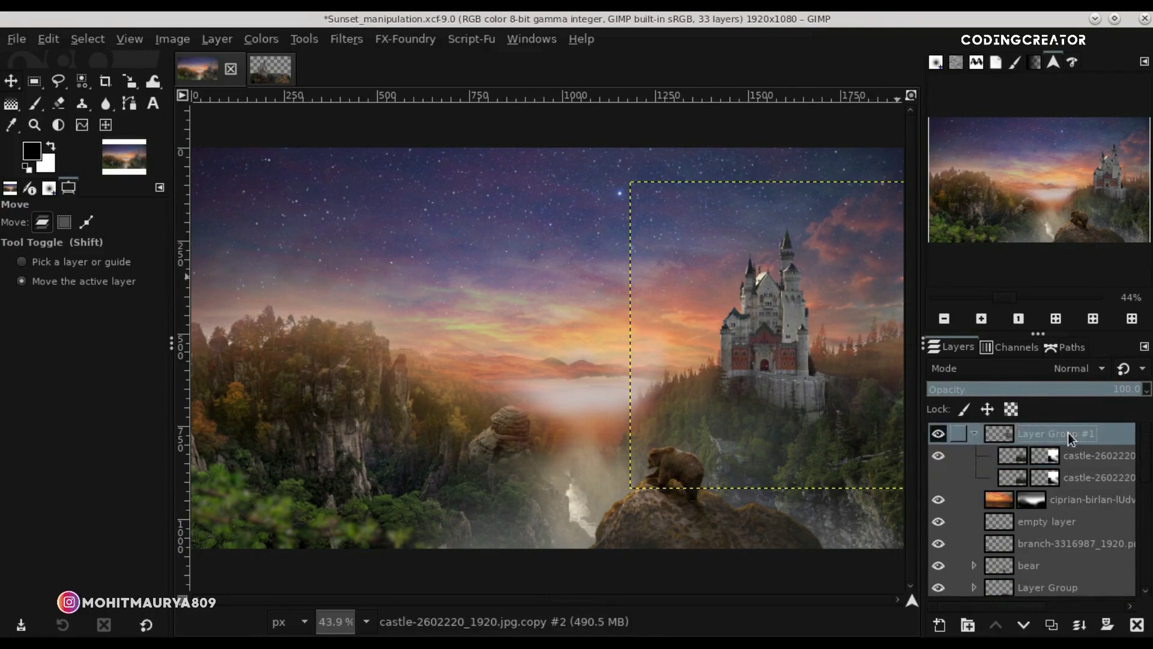
pyautogui.press('BackSpace')
pyautogui.write('castl')
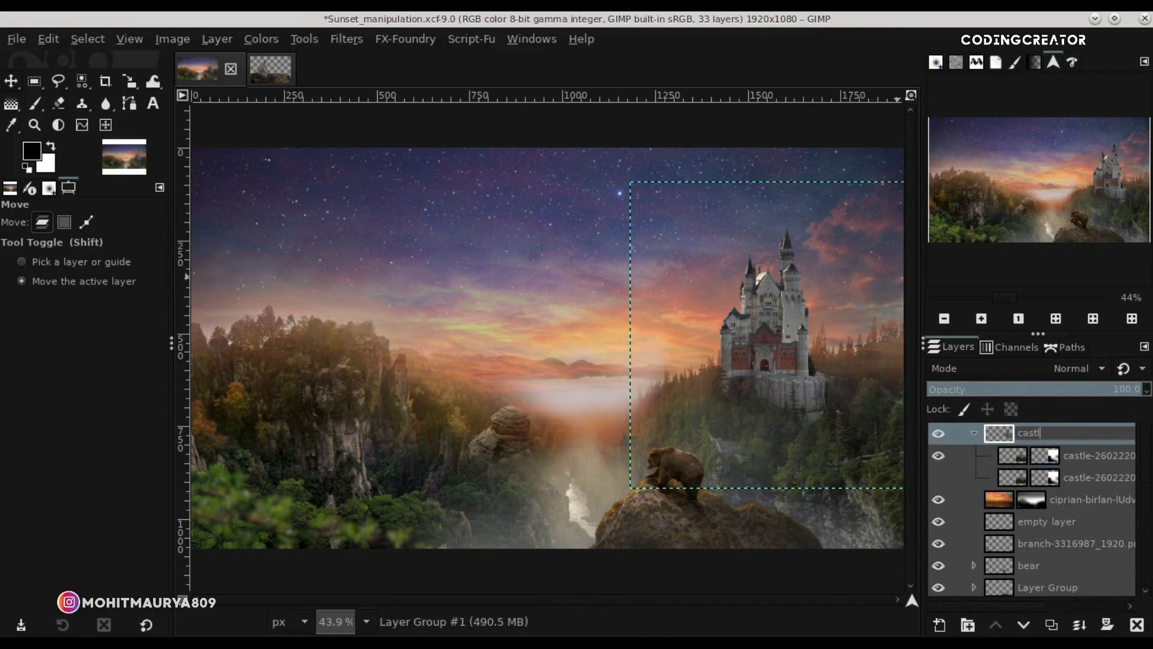
pyautogui.write('e')
pyautogui.press('Return')
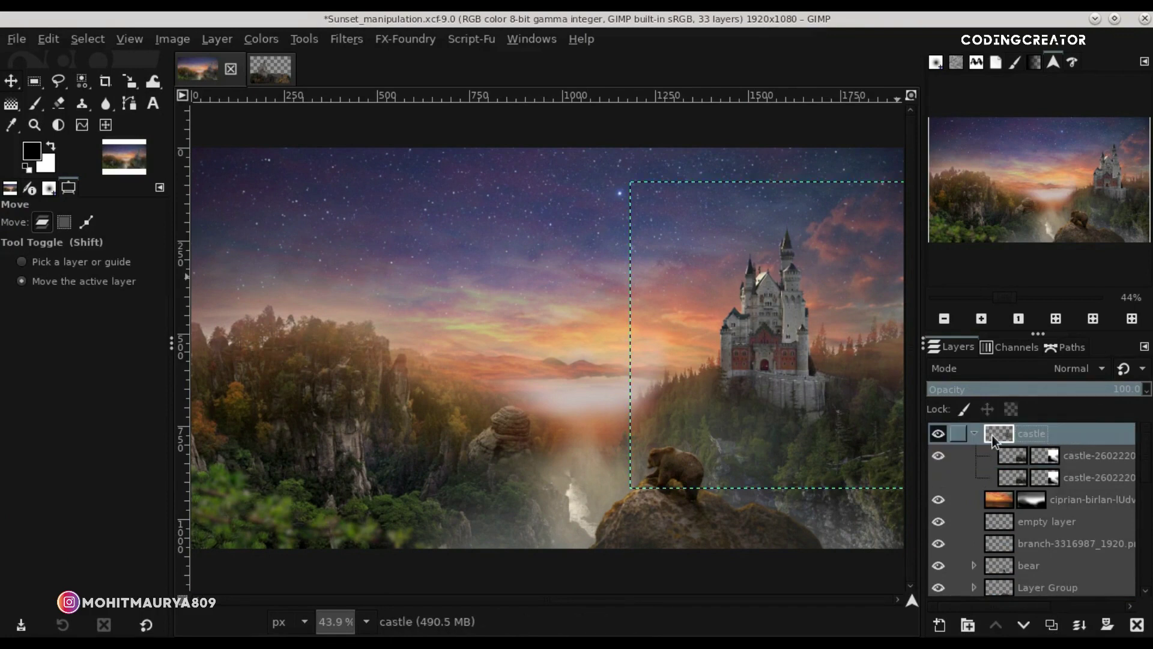
# Apply Curves to the top castle copy, raising the black point output to 26 and lowering the highlights.
pyautogui.click(1012, 456)
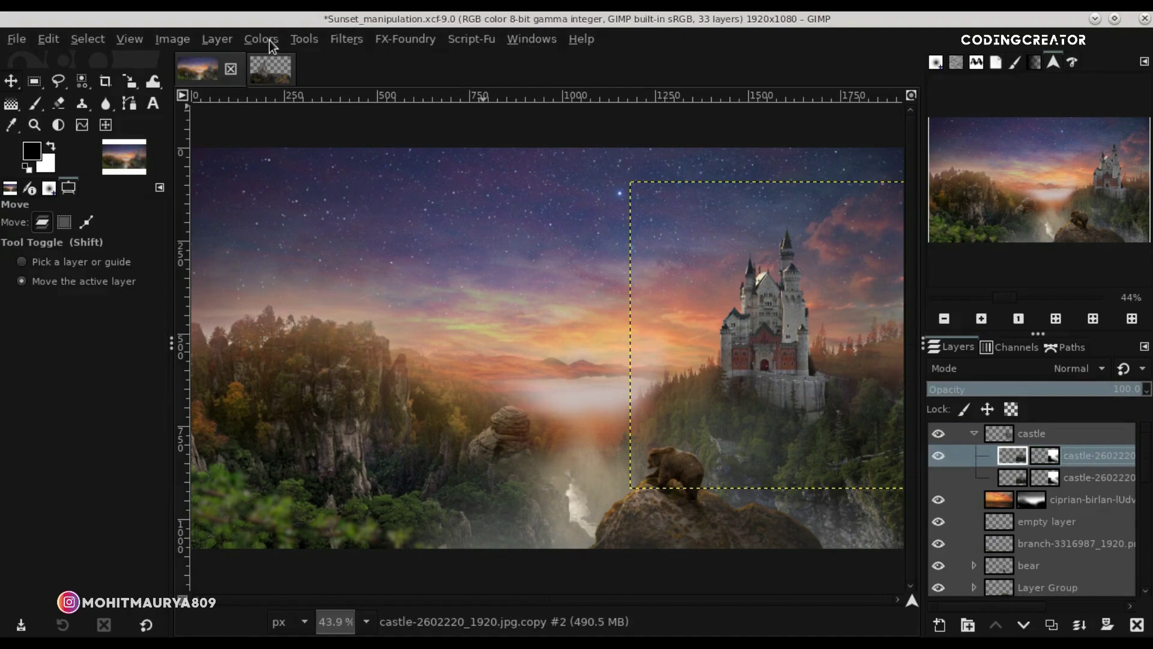
pyautogui.click(262, 39)
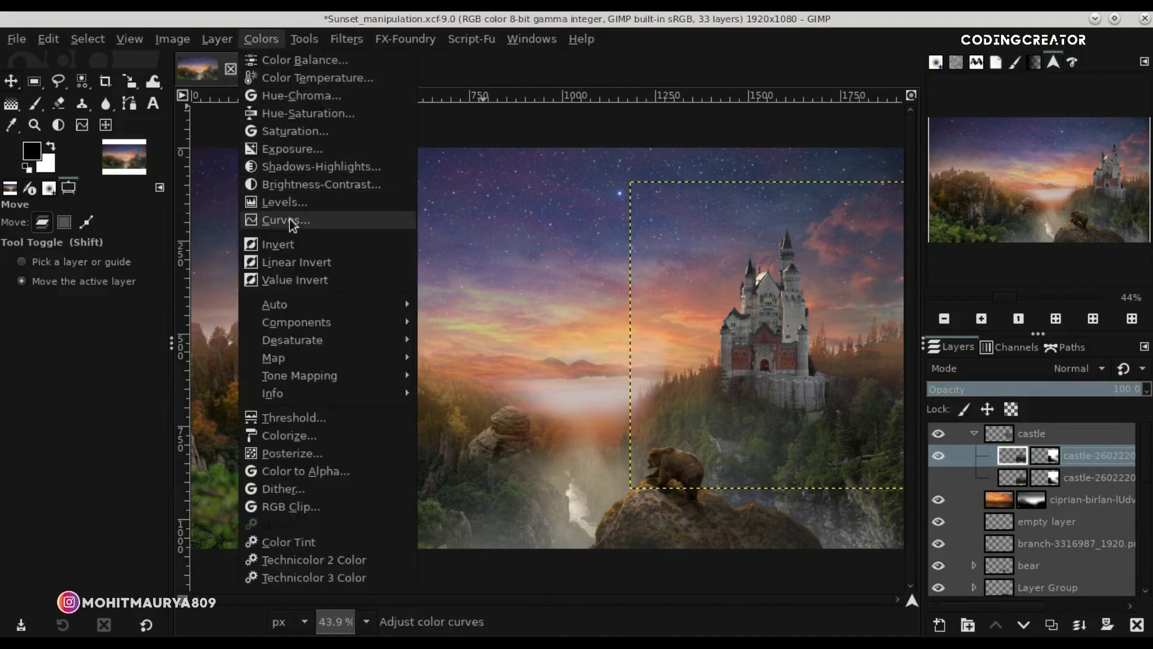
pyautogui.press('Return')
pyautogui.moveTo(343, 66); pyautogui.dragTo(275, 63)
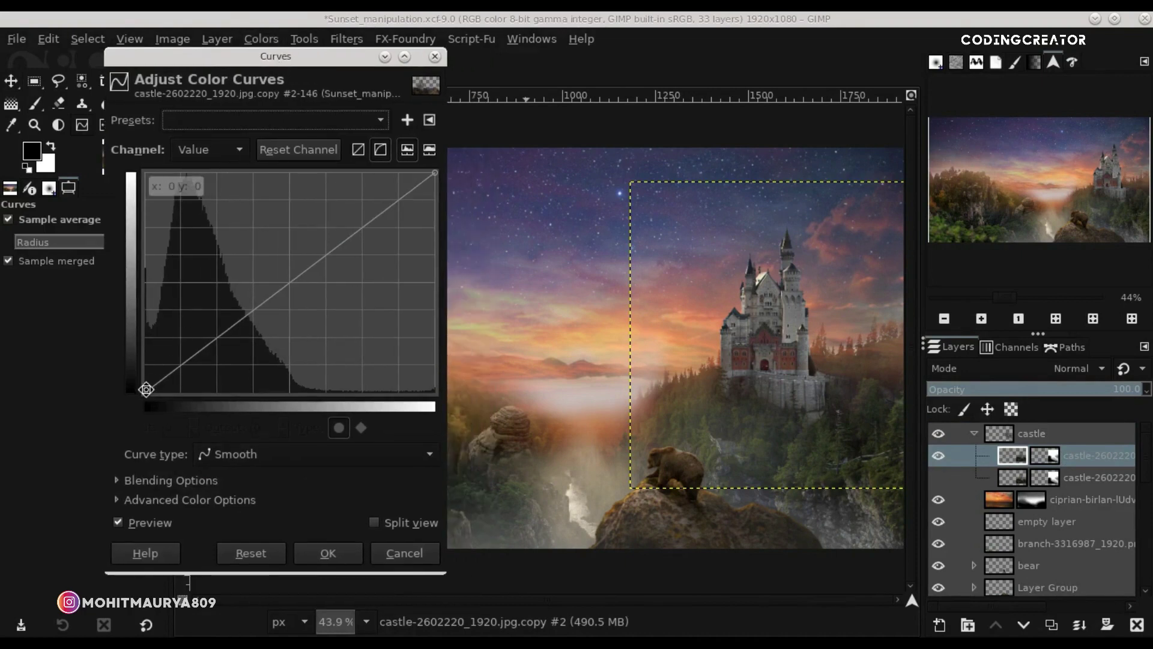
pyautogui.click(146, 390)
pyautogui.moveTo(145, 383); pyautogui.dragTo(139, 367)
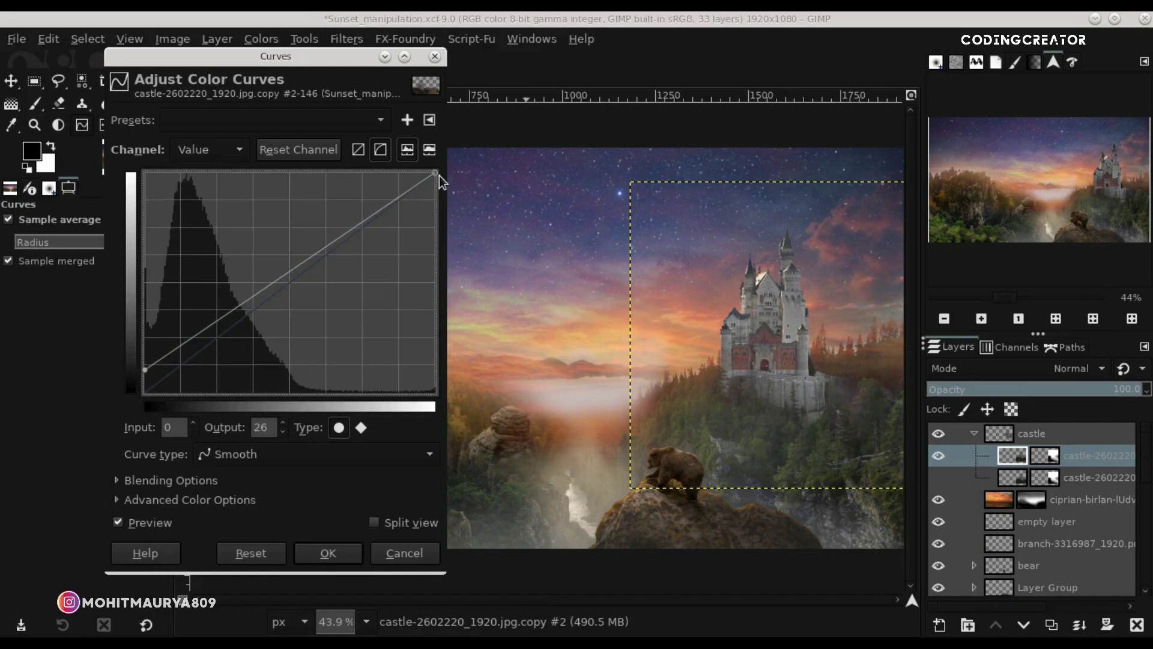
pyautogui.moveTo(435, 174); pyautogui.dragTo(459, 221)
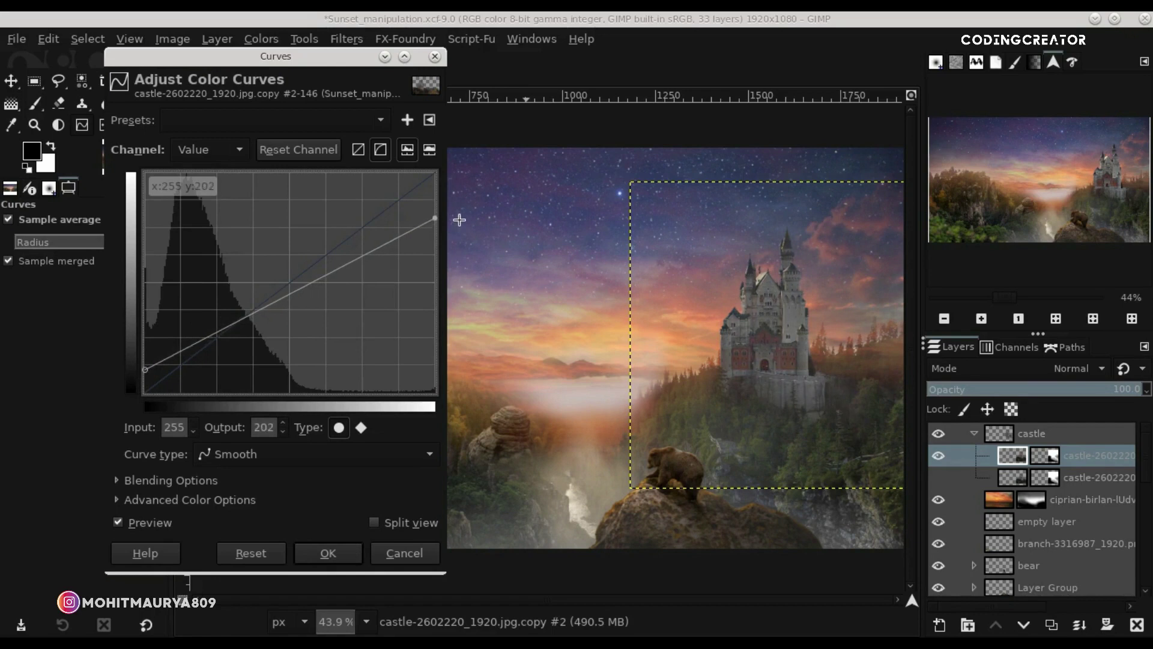
pyautogui.moveTo(143, 370); pyautogui.dragTo(143, 374)
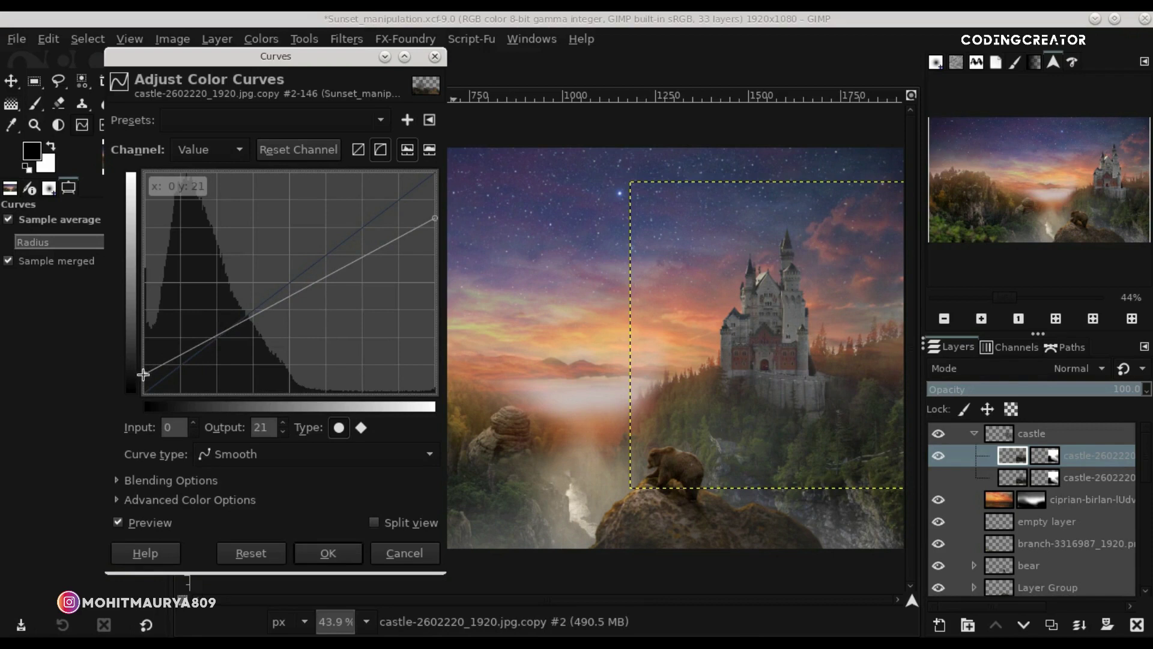
pyautogui.click(132, 526)
pyautogui.click(132, 527)
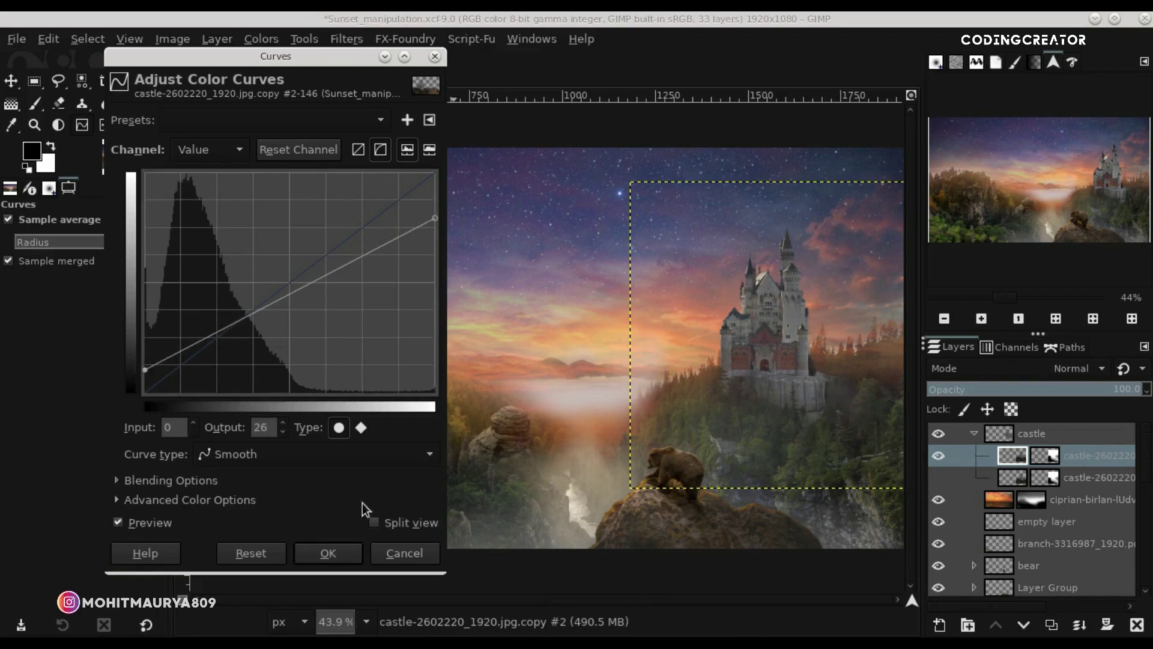
pyautogui.click(328, 553)
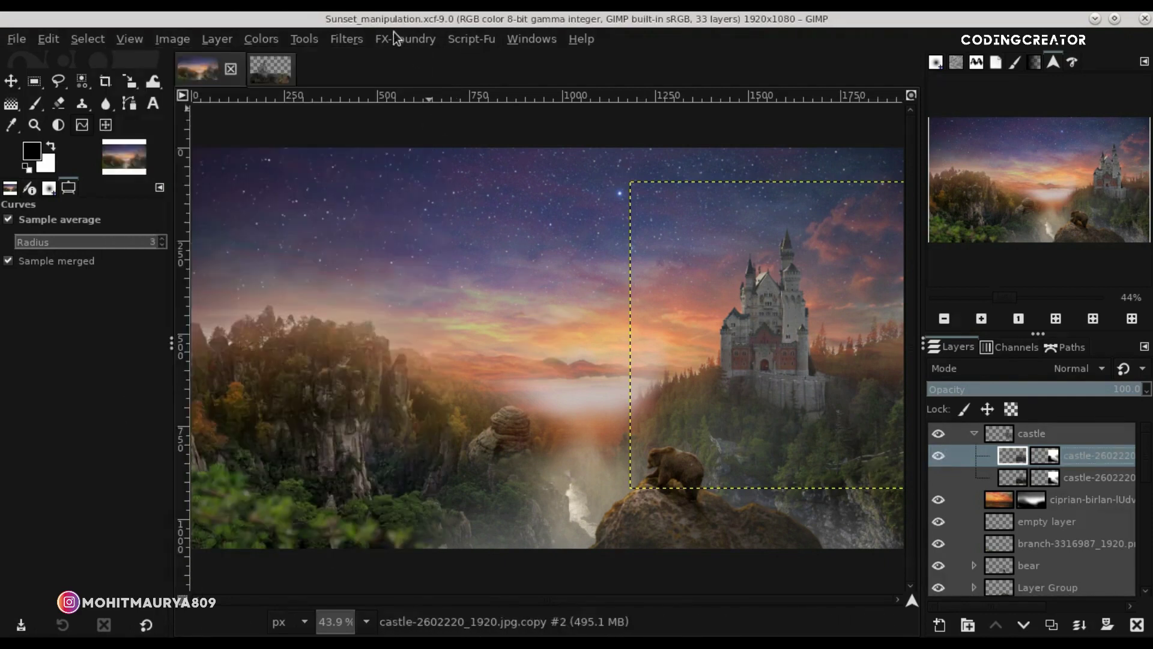
# Apply Color Balance to the castle copy, shifting Cyan–Red toward Red and Yellow–Blue toward Yellow.
pyautogui.click(265, 38)
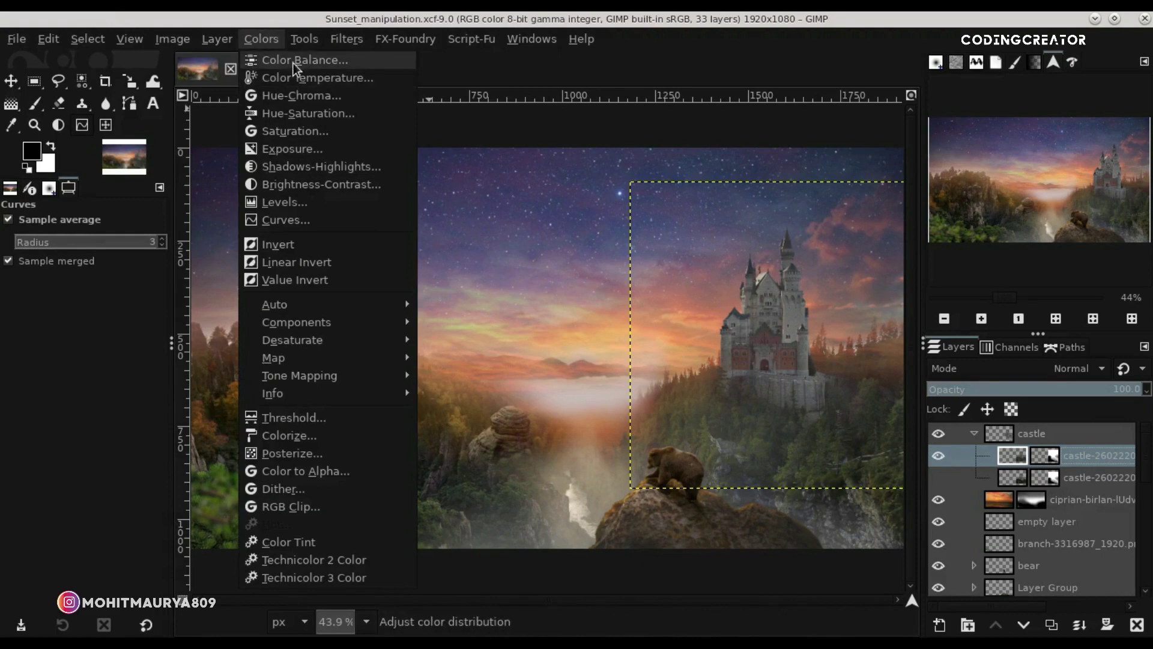
pyautogui.click(293, 62)
pyautogui.moveTo(279, 297); pyautogui.dragTo(280, 297)
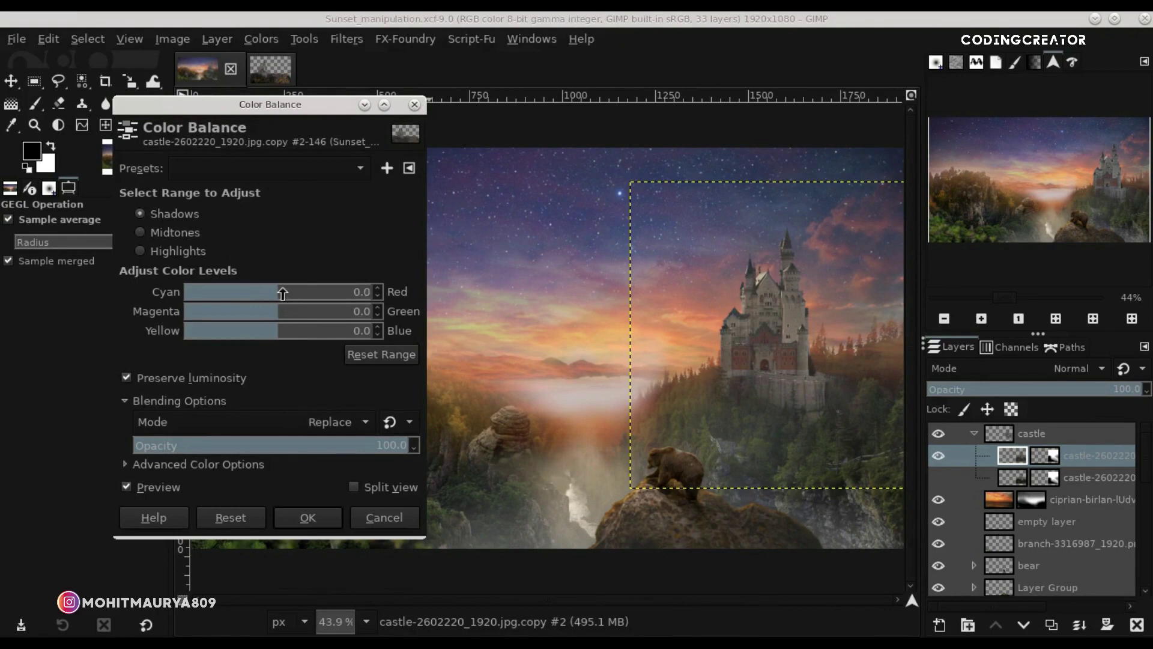
pyautogui.moveTo(283, 294); pyautogui.dragTo(281, 293)
pyautogui.moveTo(280, 332); pyautogui.dragTo(275, 332)
pyautogui.moveTo(279, 332); pyautogui.dragTo(274, 331)
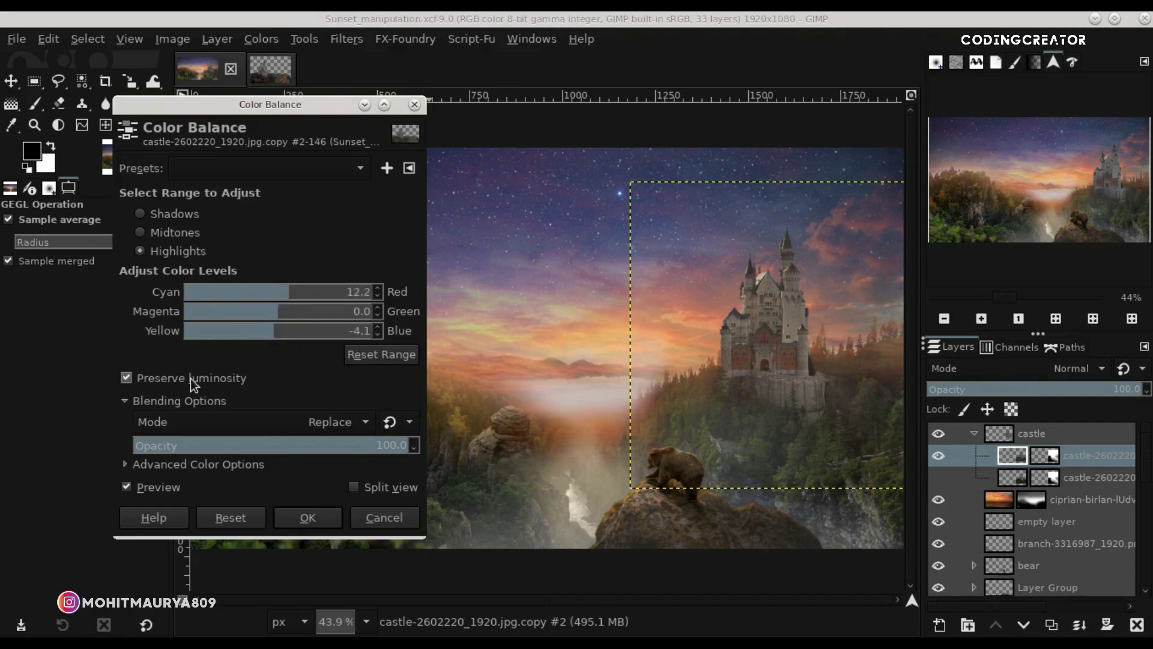
pyautogui.click(160, 488)
pyautogui.click(297, 516)
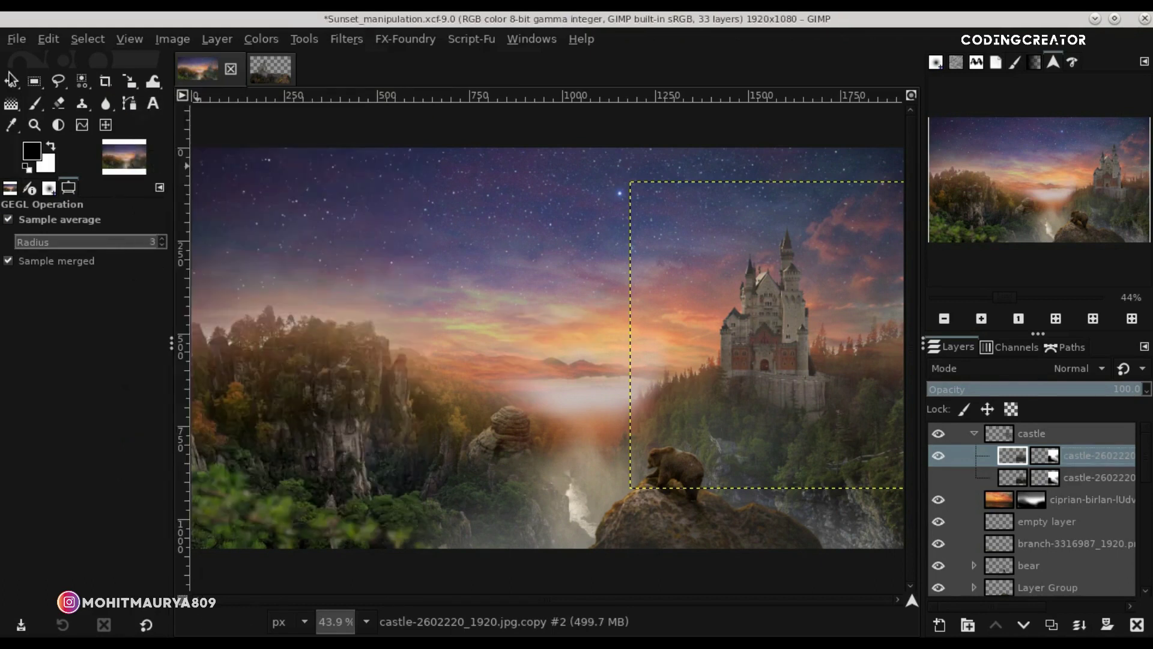
# Switch to the Move tool and fit the whole image in the window.
pyautogui.click(11, 81)
pyautogui.scroll(-1, 459, 322)
pyautogui.scroll(-1, 459, 321)
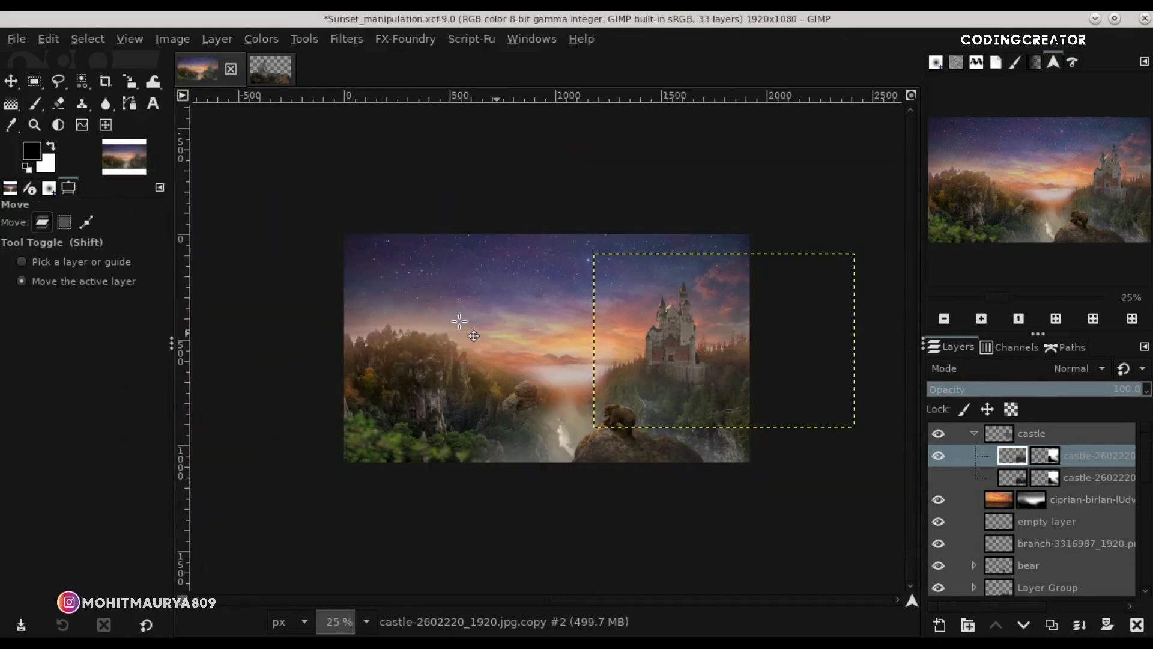
pyautogui.click(1053, 321)
pyautogui.click(1013, 456)
# Close the separate castle image, discarding its changes.
pyautogui.click(270, 68)
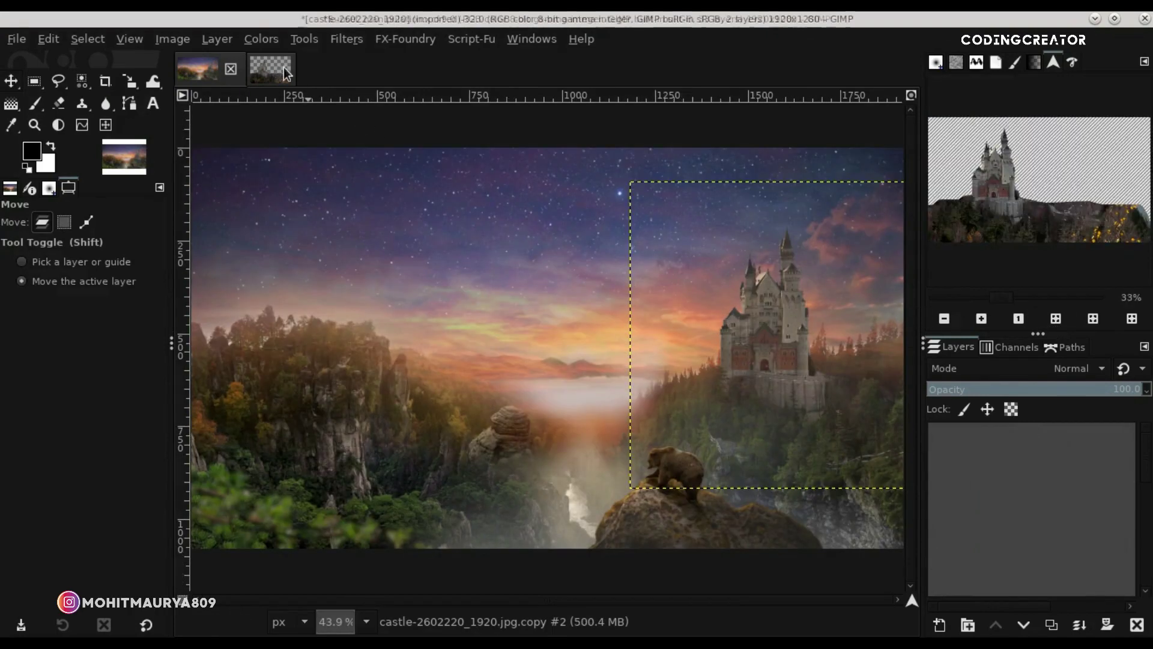
pyautogui.click(280, 69)
pyautogui.click(528, 425)
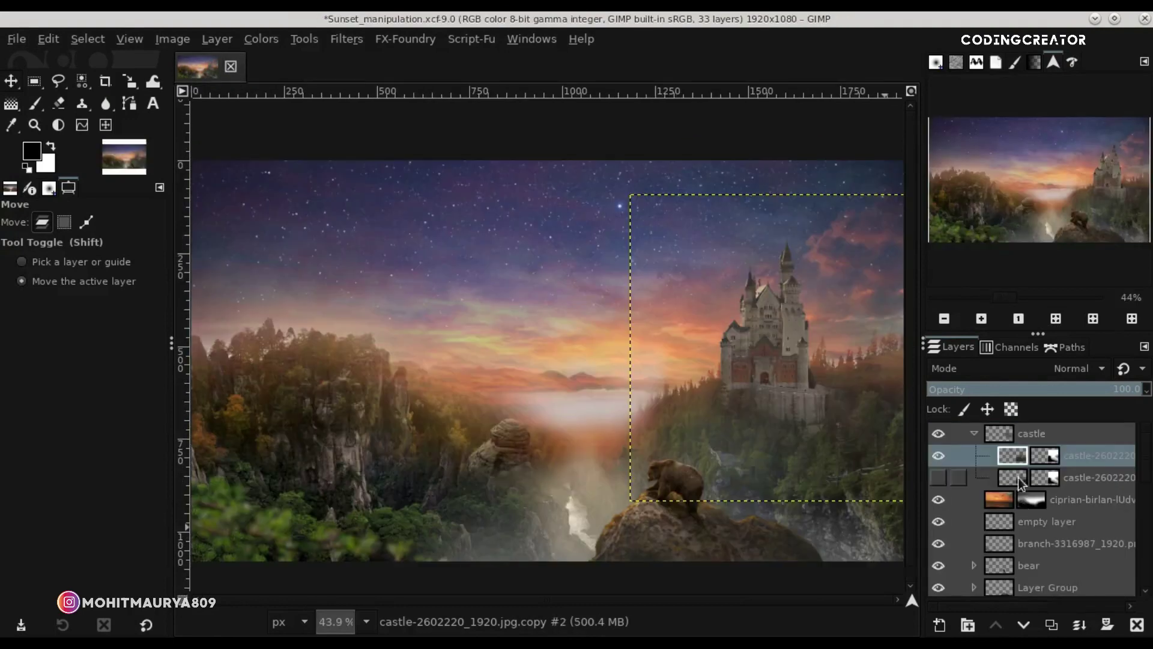
# Select the castle layer's outline via Alpha to Selection, then invert the selection.
pyautogui.scroll(-1, 913, 373)
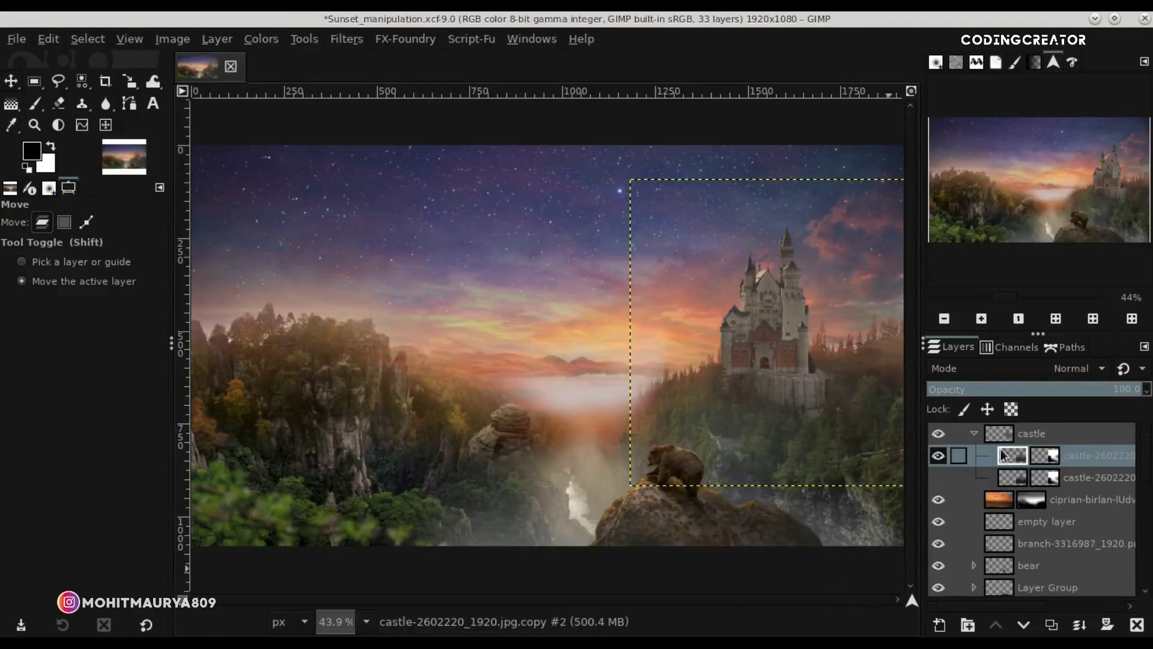
pyautogui.rightClick(1017, 453)
pyautogui.click(937, 465)
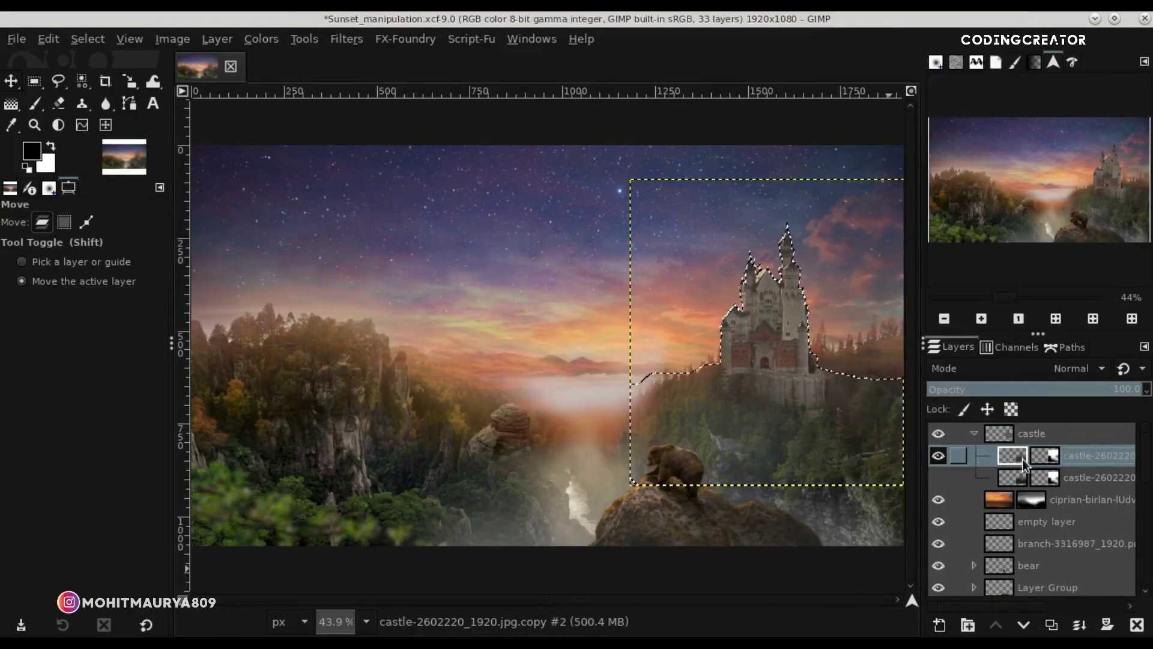
pyautogui.click(86, 40)
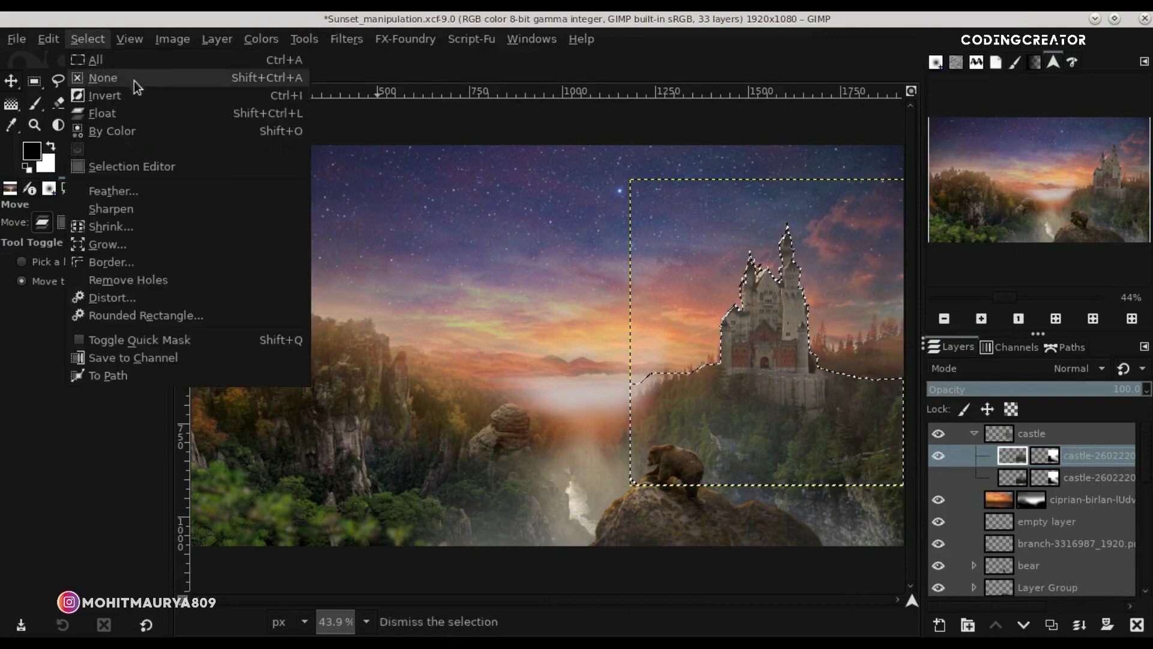
pyautogui.click(146, 99)
# Add a yellow legacy Drop Shadow with blur radius 1 around the castle.
pyautogui.click(363, 38)
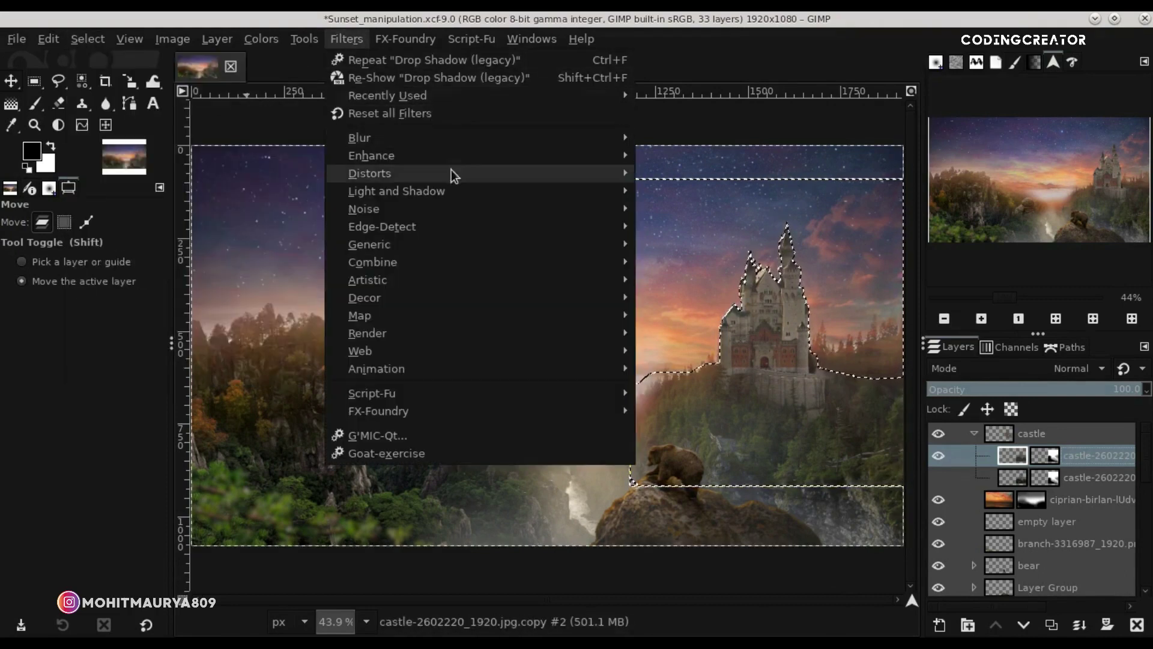
pyautogui.click(721, 357)
pyautogui.click(529, 277)
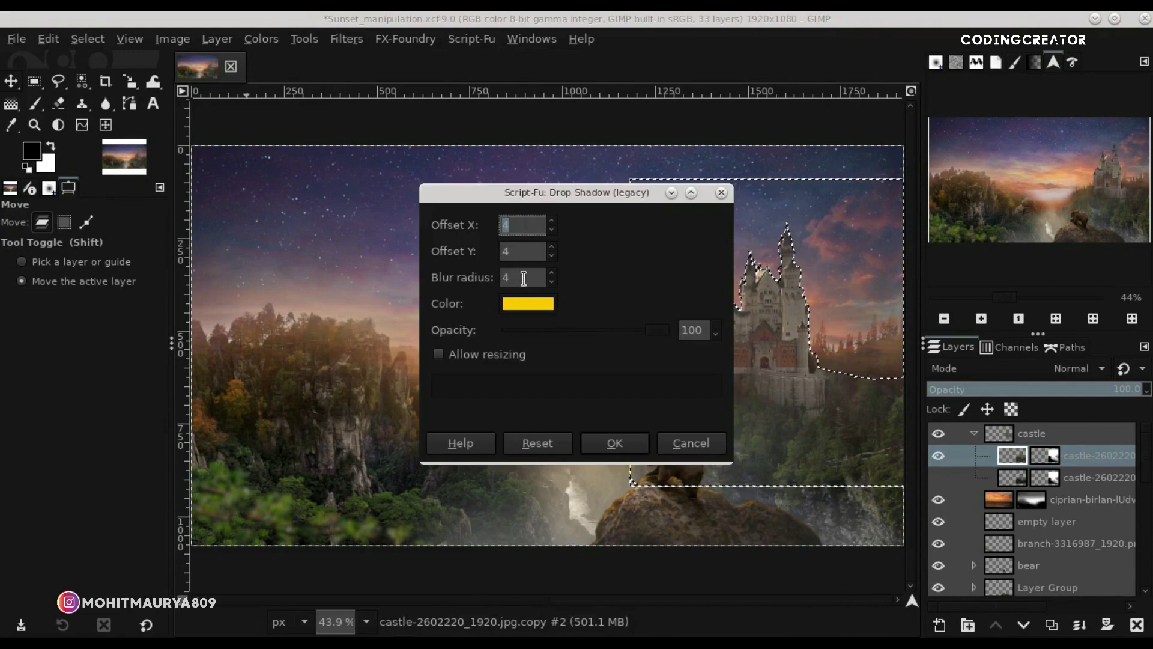
pyautogui.click(552, 282)
pyautogui.click(551, 282)
pyautogui.click(552, 282)
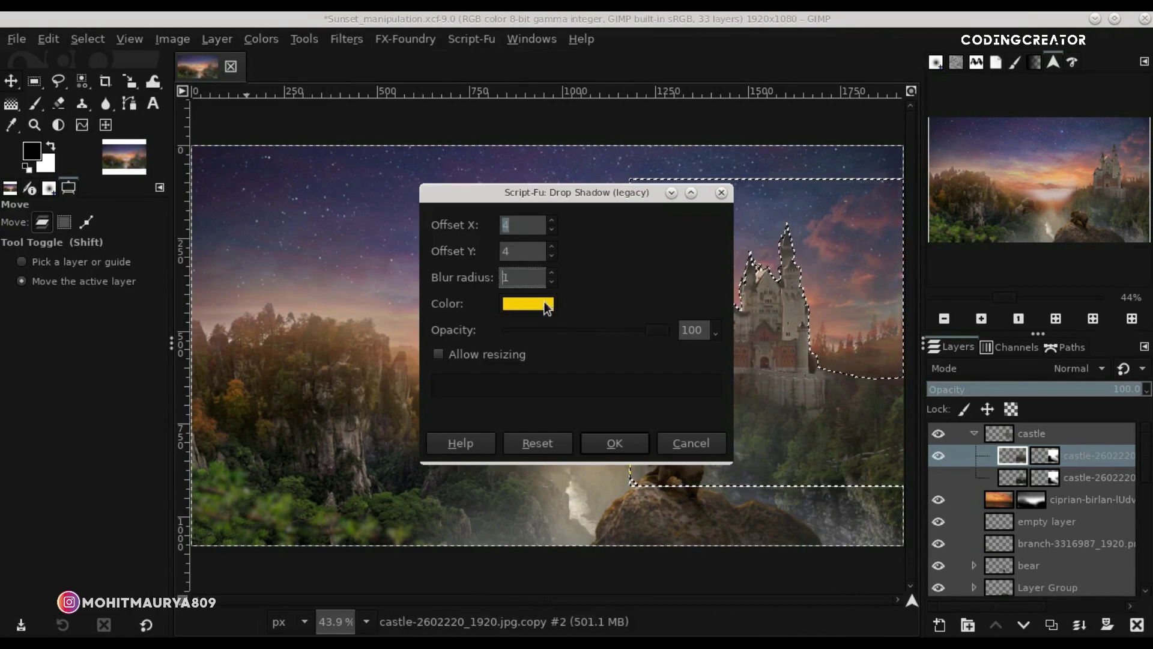
pyautogui.click(547, 304)
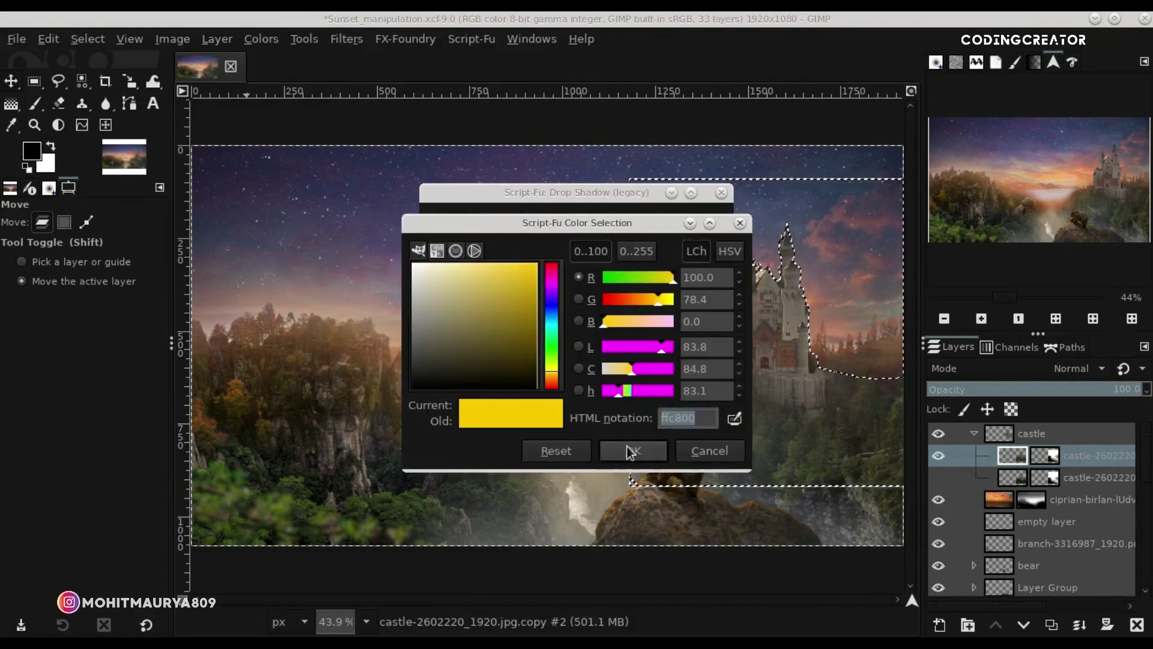
pyautogui.click(631, 451)
pyautogui.click(618, 435)
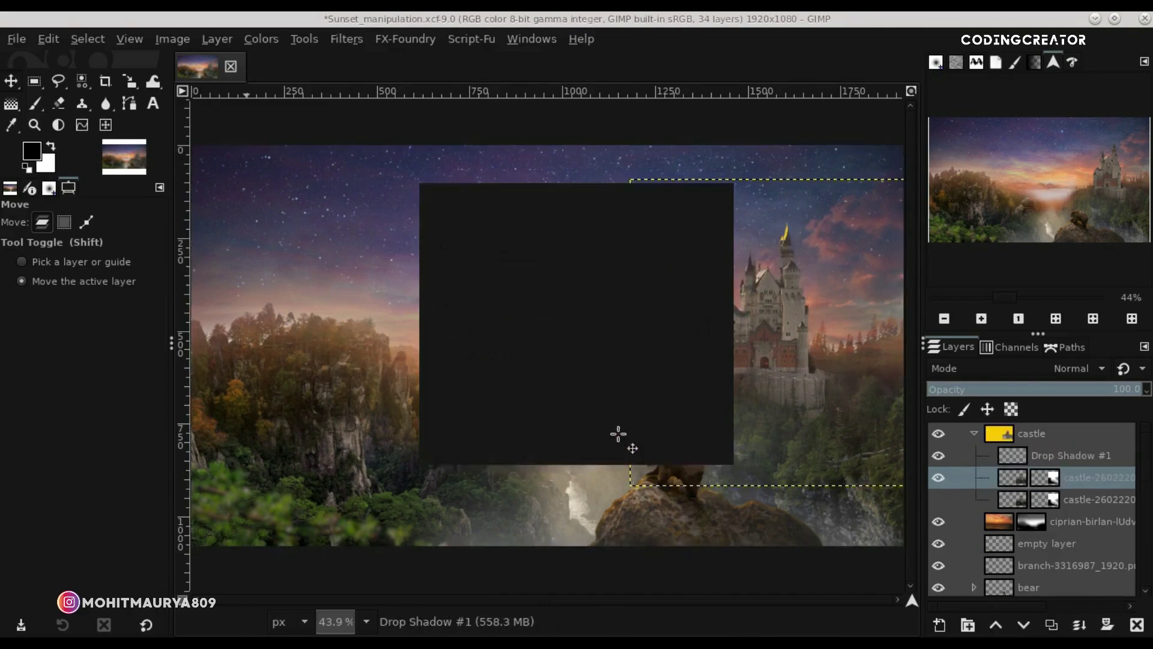
pyautogui.click(87, 38)
# Clear the selection and set up a full-opacity Eraser on the Drop Shadow #1 layer.
pyautogui.click(90, 92)
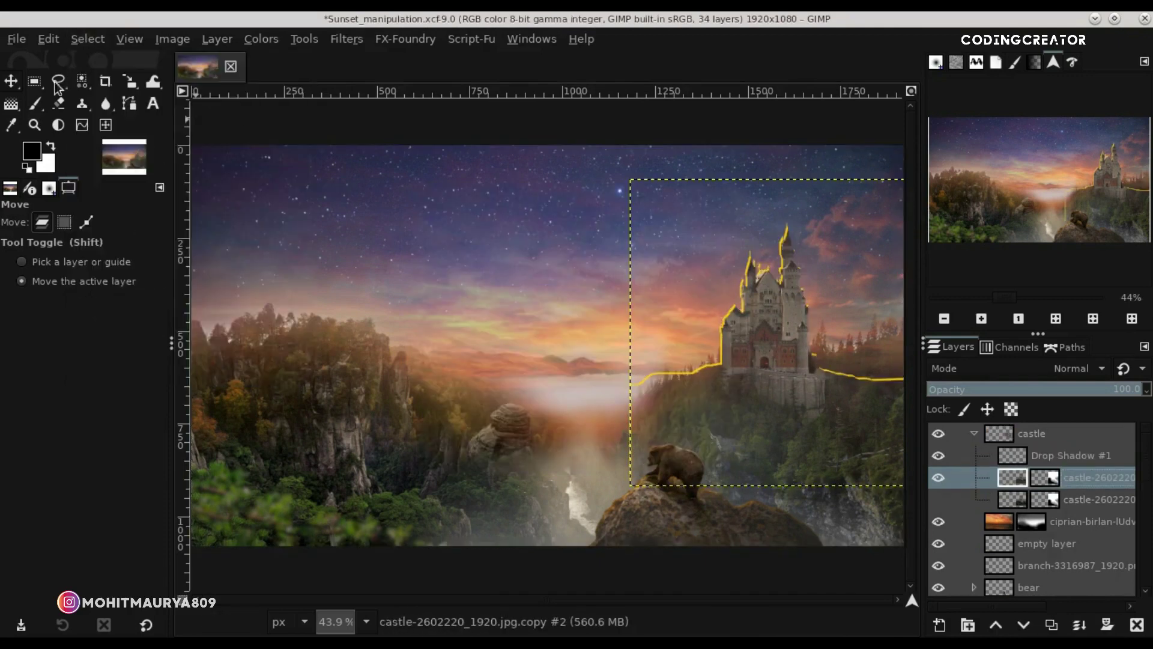
pyautogui.click(1022, 457)
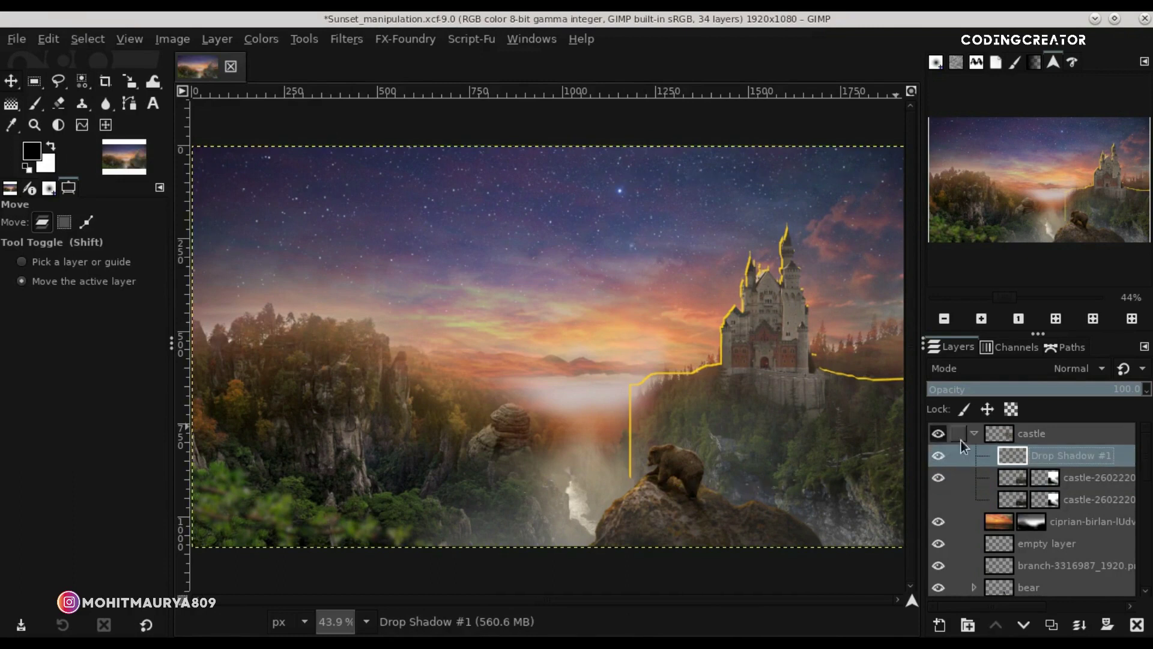
pyautogui.click(33, 106)
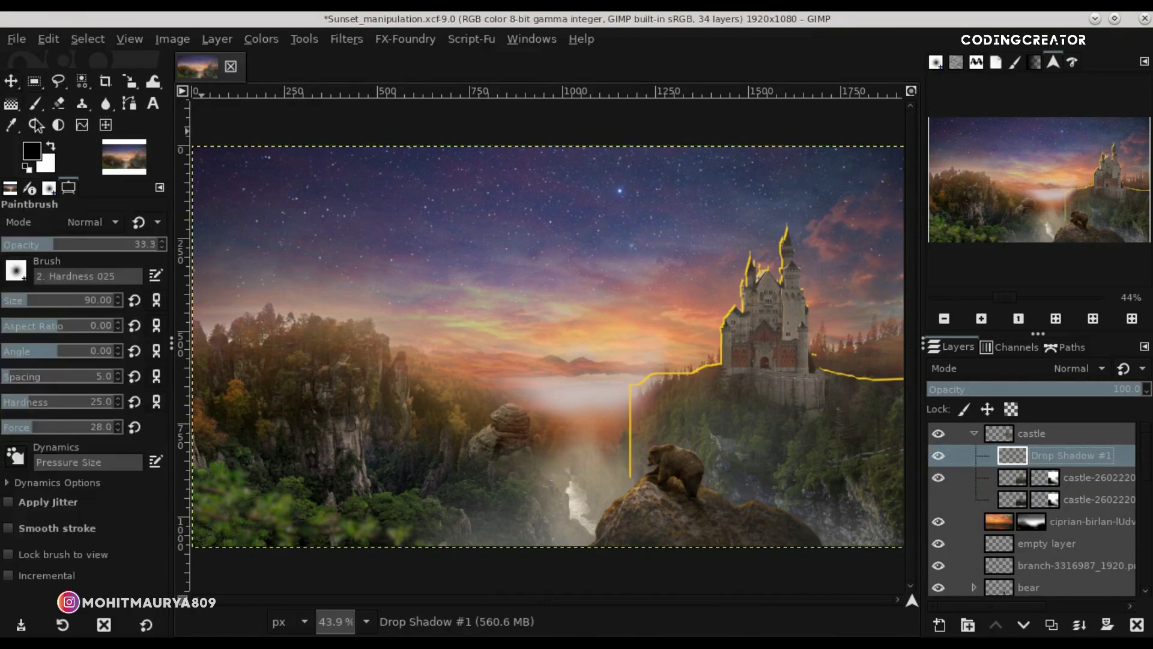
pyautogui.moveTo(57, 247); pyautogui.dragTo(165, 245)
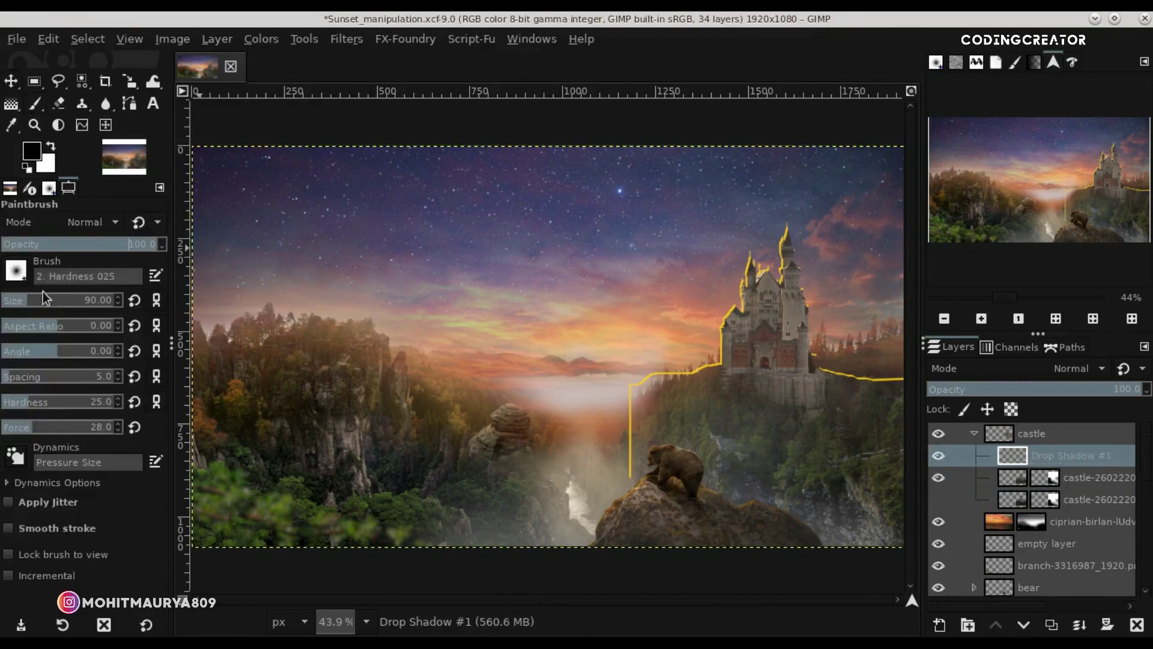
pyautogui.click(59, 100)
# Erase the stray yellow lines along the treetops, frame edge and both sides of the castle with a hard brush.
pyautogui.moveTo(629, 415); pyautogui.dragTo(688, 375)
pyautogui.scroll(2, 687, 375)
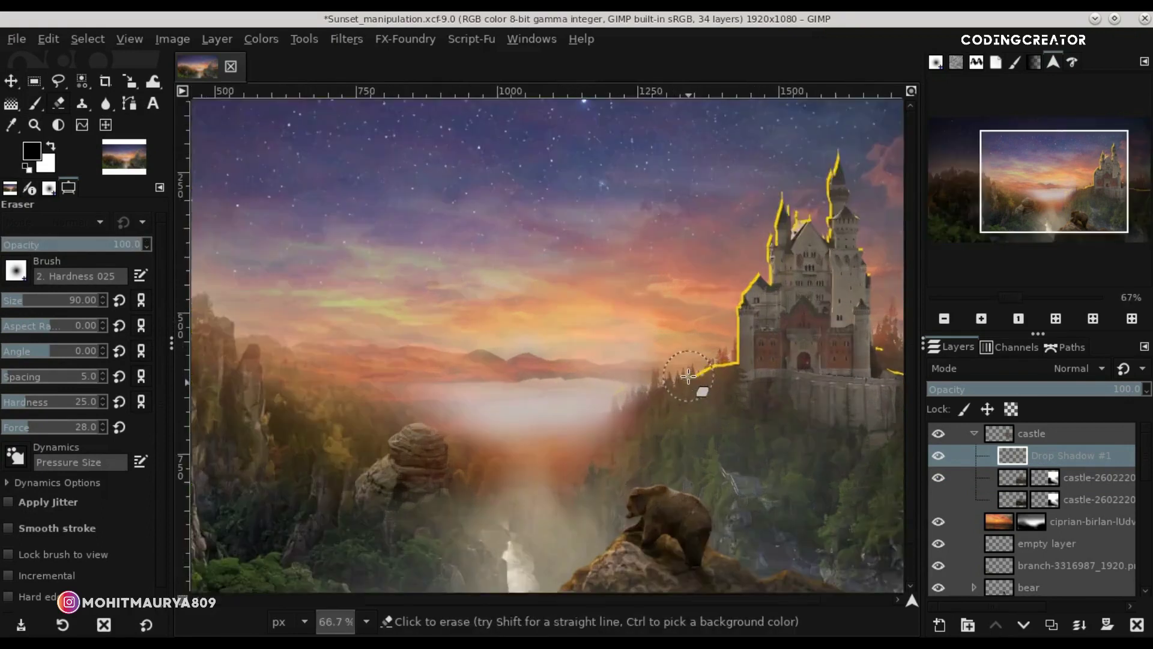
pyautogui.scroll(4, 687, 375)
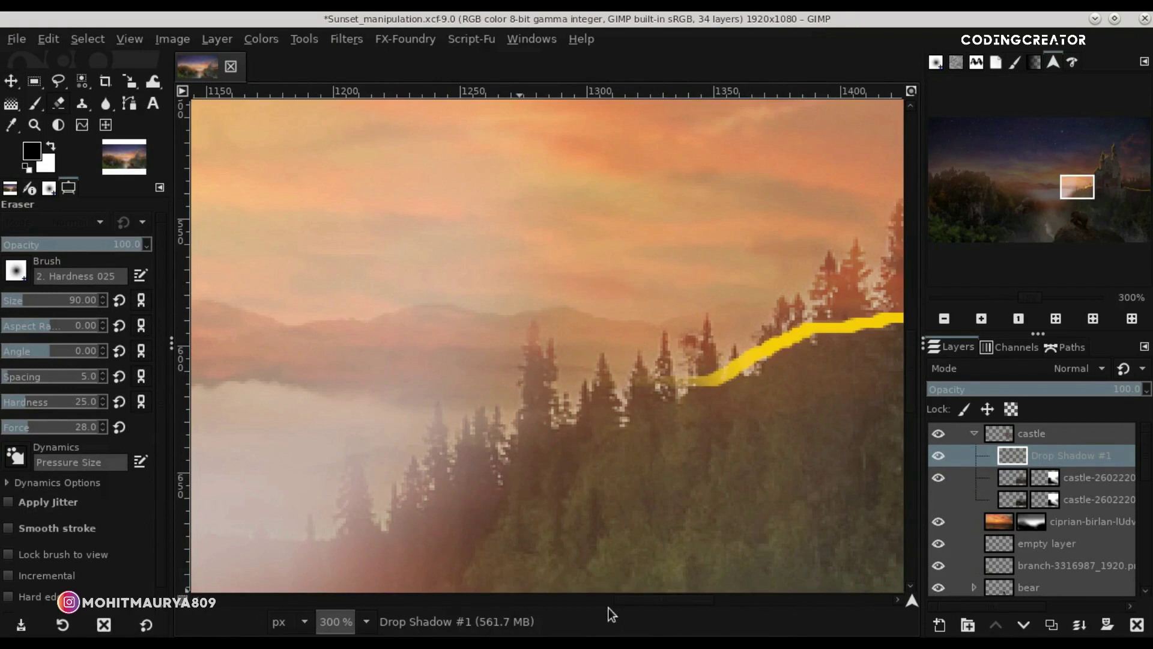
pyautogui.moveTo(608, 601); pyautogui.dragTo(653, 601)
pyautogui.moveTo(528, 412); pyautogui.dragTo(522, 327)
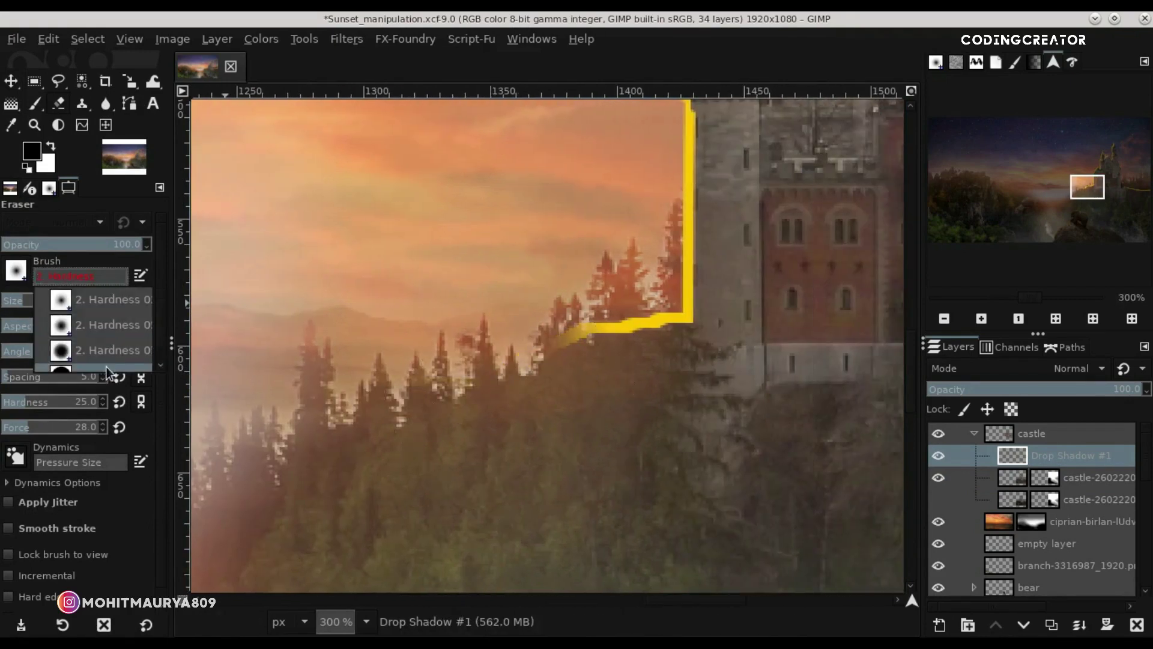
pyautogui.click(106, 366)
pyautogui.moveTo(476, 330)
pyautogui.mouseDown()
pyautogui.moveTo(618, 334)
pyautogui.moveTo(612, 351)
pyautogui.mouseUp()
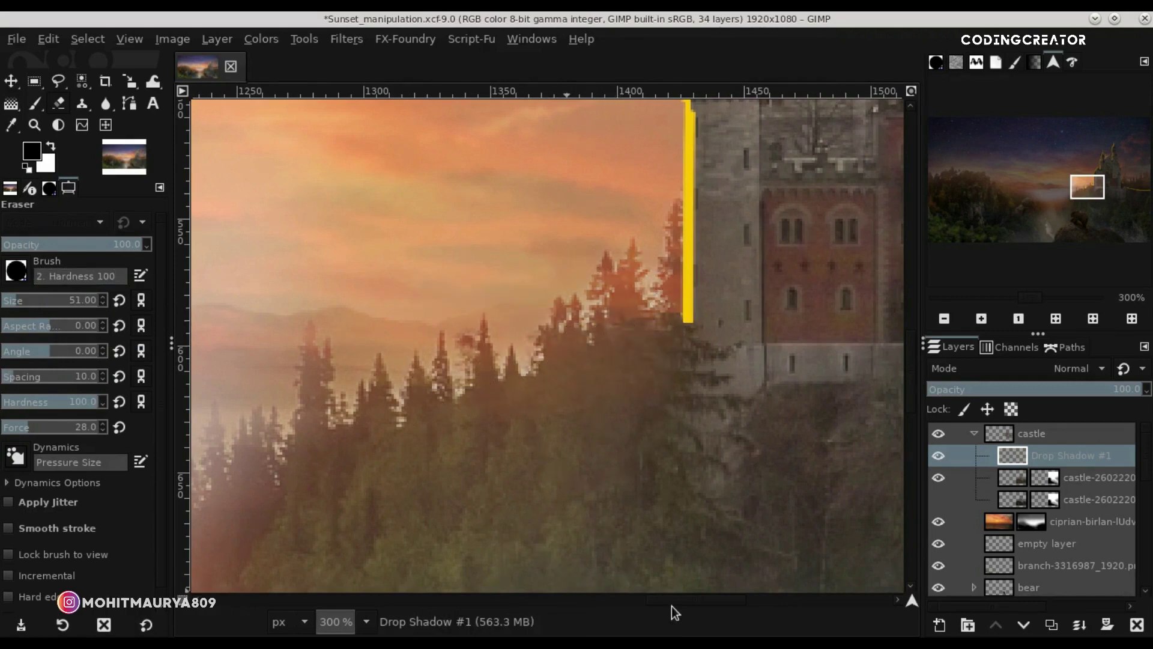
pyautogui.moveTo(683, 603); pyautogui.dragTo(824, 600)
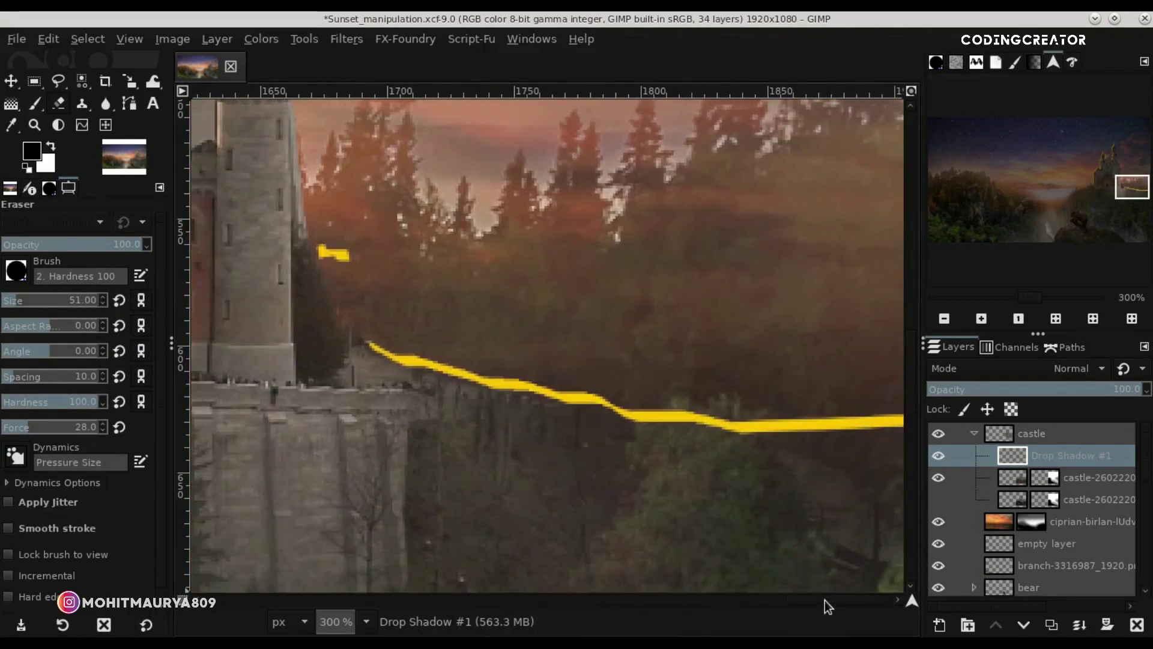
pyautogui.click(334, 253)
pyautogui.moveTo(369, 346)
pyautogui.mouseDown()
pyautogui.moveTo(587, 386)
pyautogui.moveTo(877, 415)
pyautogui.mouseUp()
pyautogui.keyDown('ctrl'); pyautogui.scroll(-4, 838, 410); pyautogui.keyUp('ctrl')
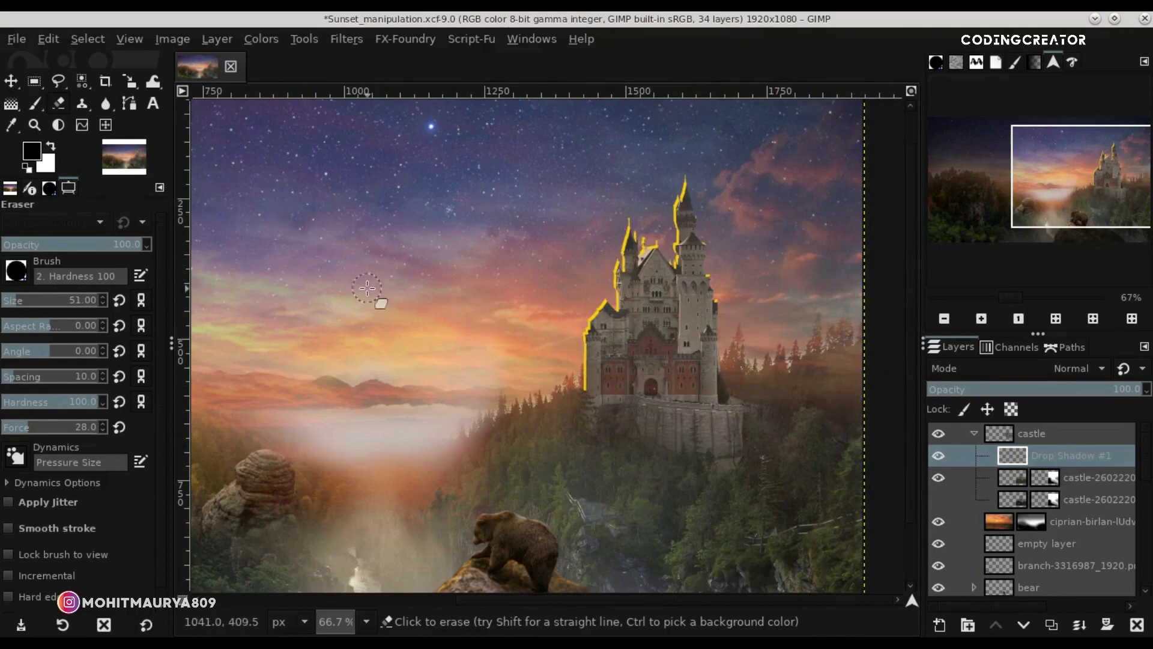
# Make the eraser very faint and switch to the soft Hardness 025 brush.
pyautogui.click(9, 247)
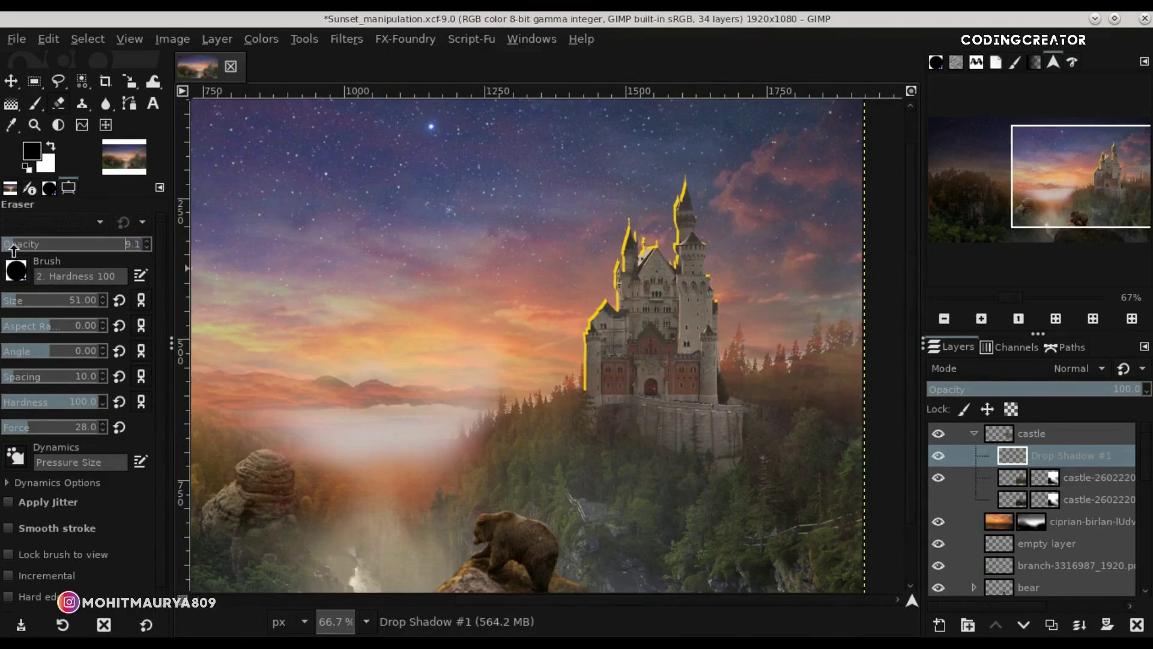
pyautogui.press('BackSpace')
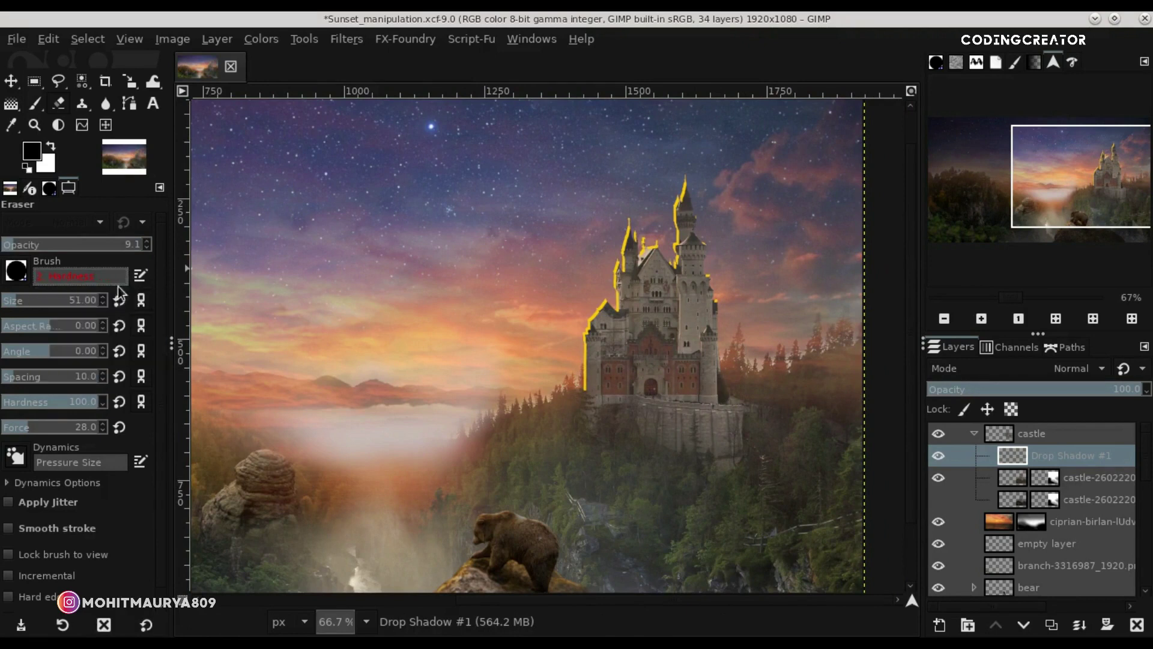
pyautogui.press('BackSpace')
pyautogui.click(82, 297)
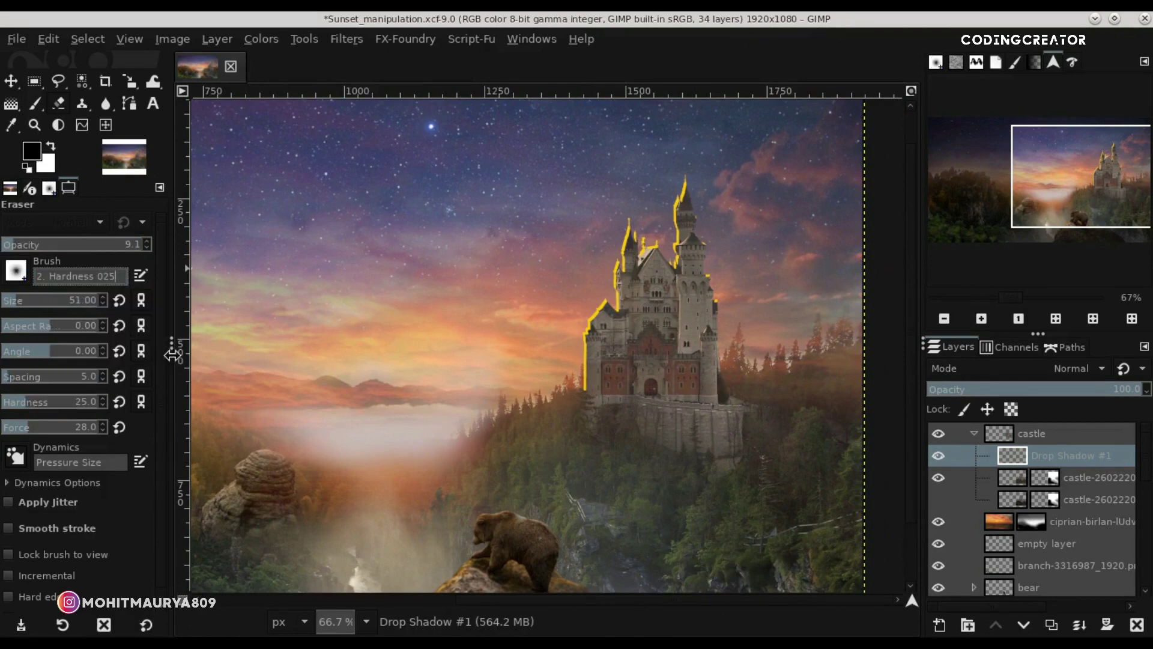
pyautogui.scroll(3, 588, 407)
pyautogui.scroll(2, 597, 412)
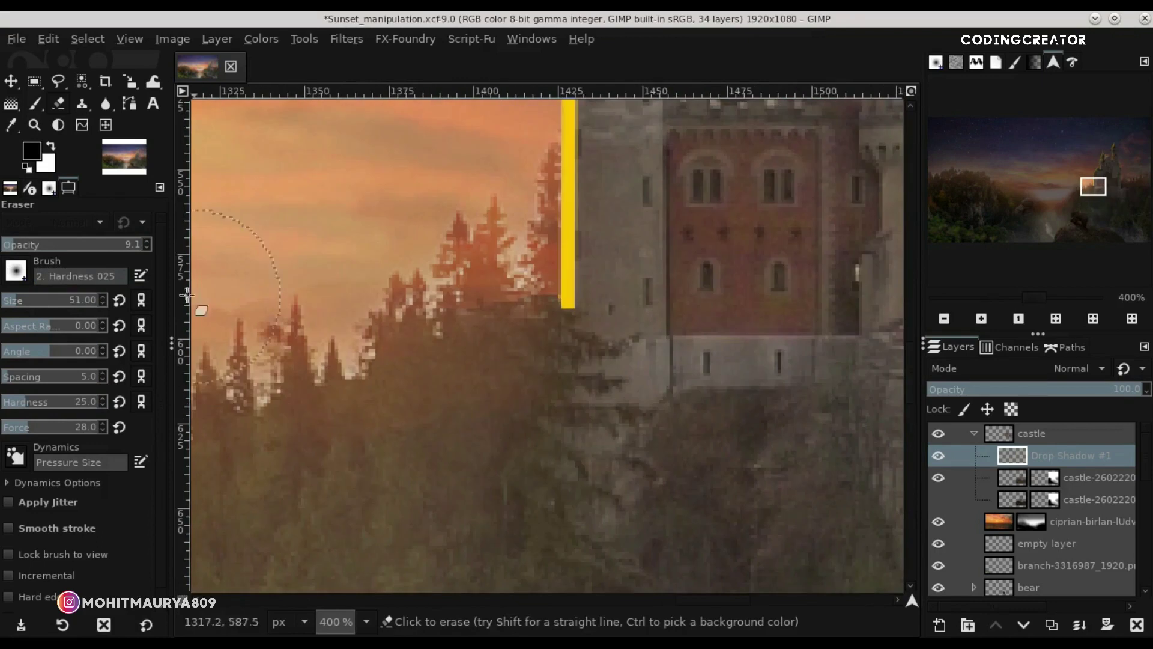
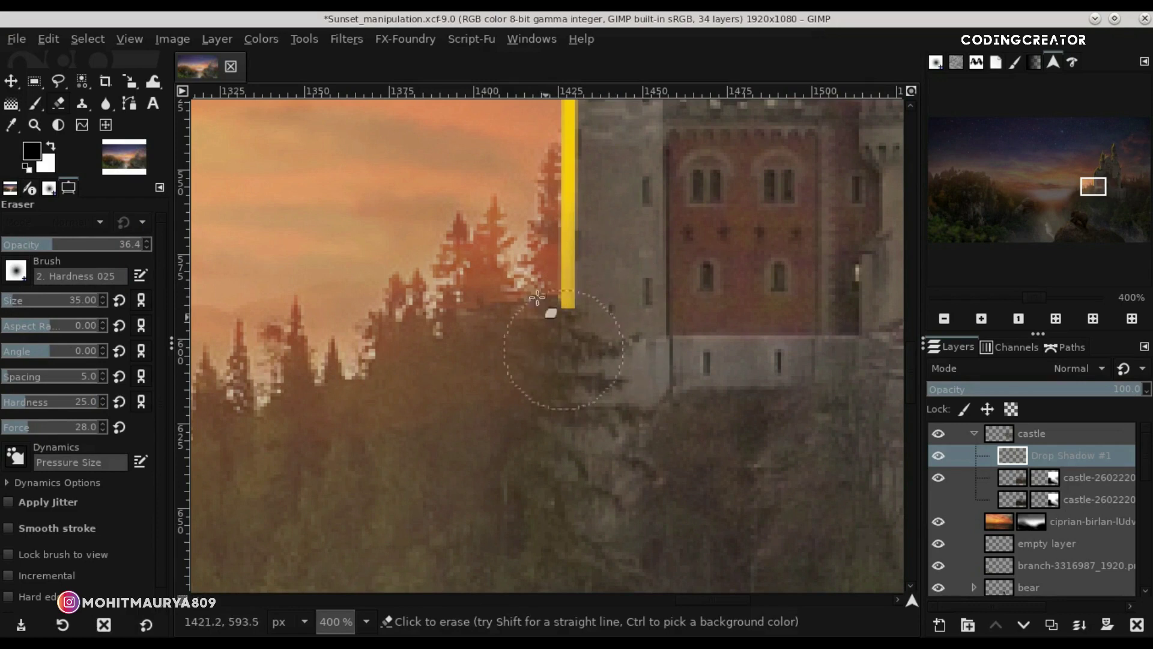
# Erase the yellow glow along the castle's left edge where it runs into the trees.
pyautogui.moveTo(536, 208); pyautogui.dragTo(561, 319)
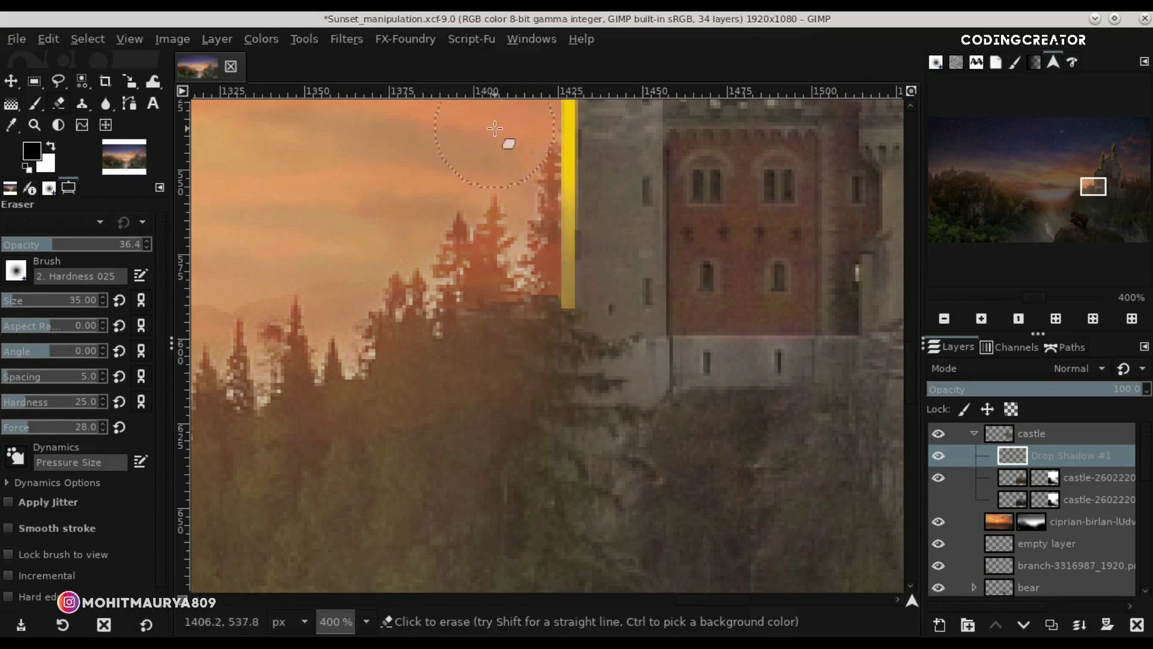
pyautogui.moveTo(567, 379); pyautogui.dragTo(543, 192)
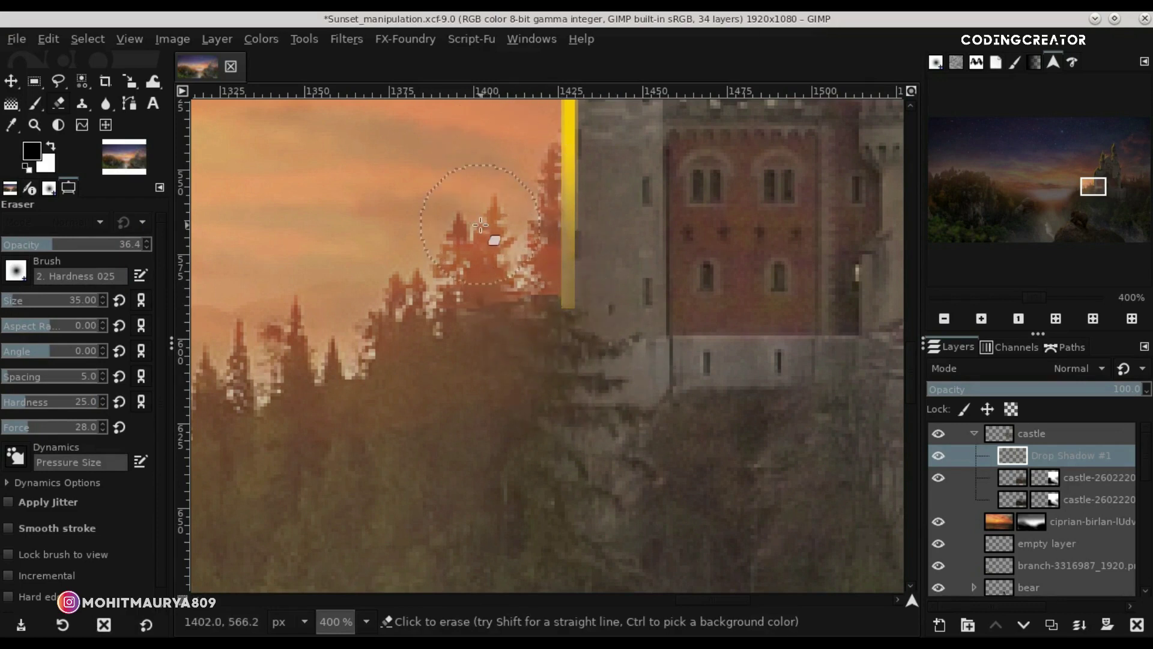
pyautogui.scroll(-5, 481, 226)
pyautogui.scroll(-1, 480, 226)
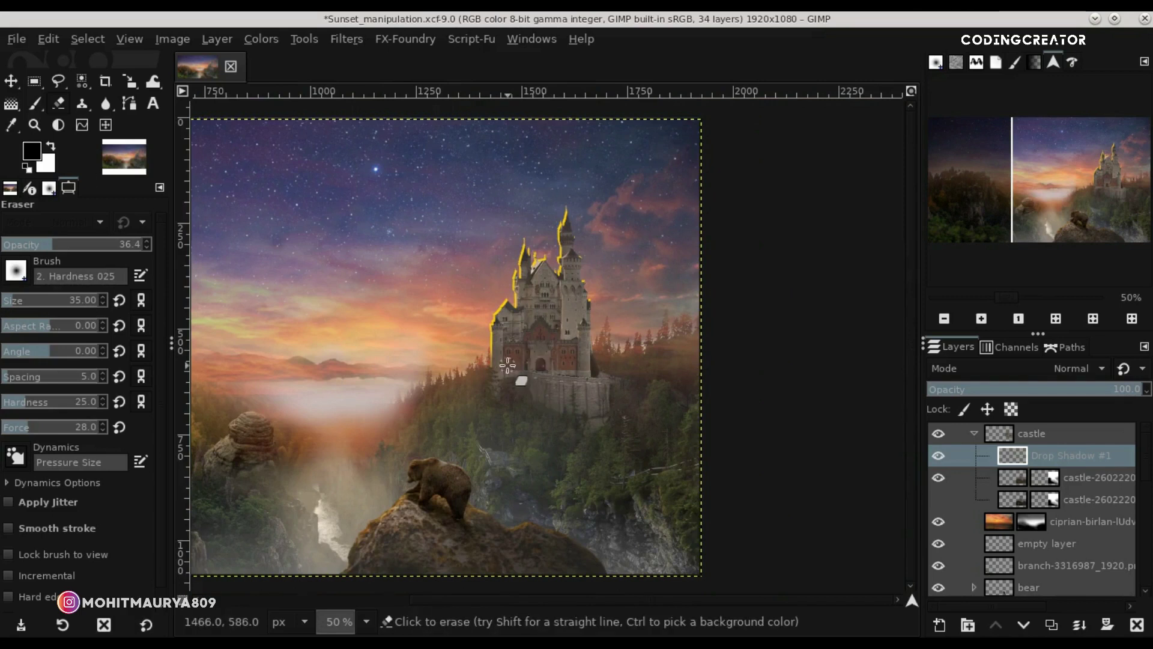
pyautogui.scroll(4, 507, 366)
pyautogui.scroll(2, 450, 381)
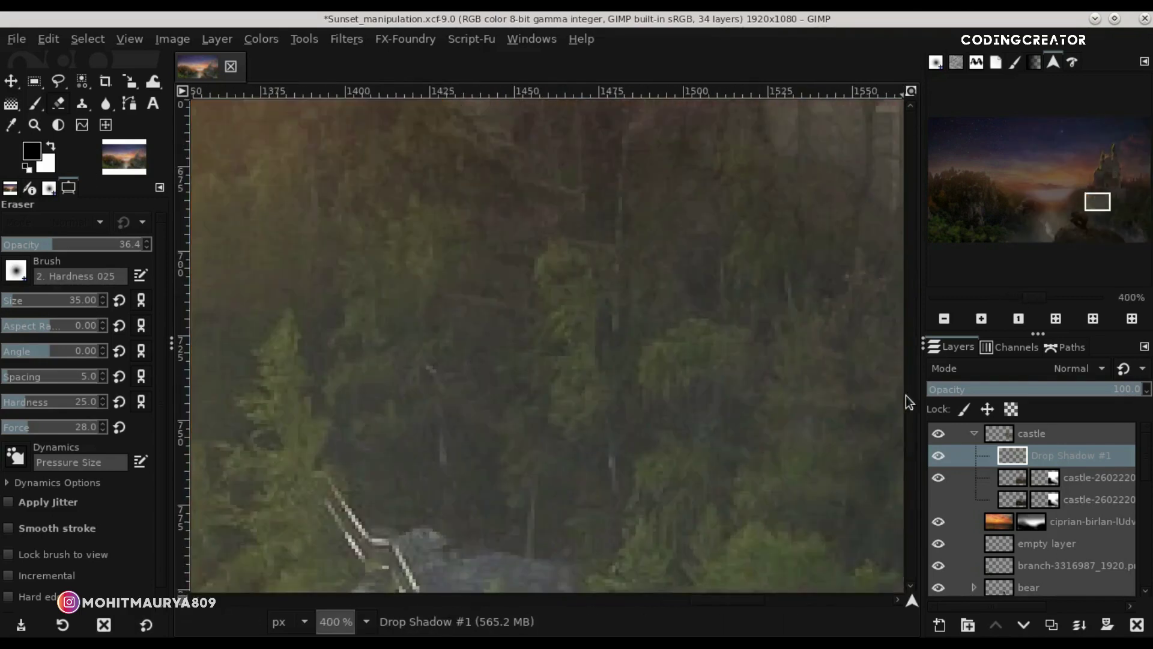
pyautogui.moveTo(903, 380); pyautogui.dragTo(910, 344)
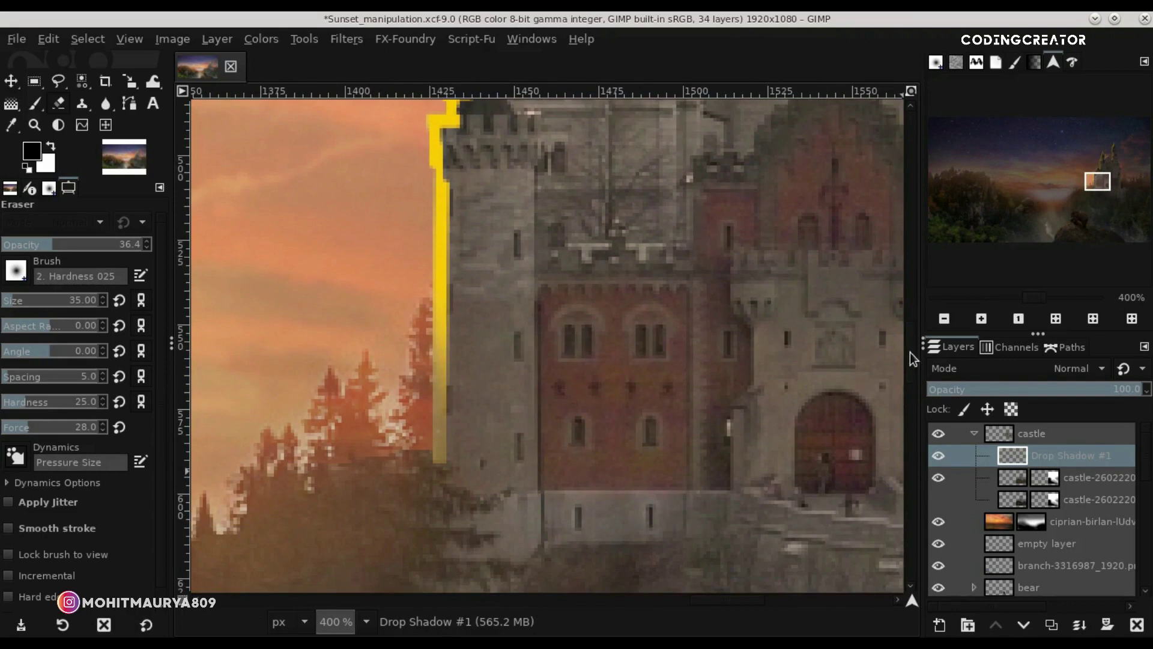
# Switch to the Move tool, zoom out, and select a layer inside the castle group.
pyautogui.press('m')
pyautogui.scroll(-2, 511, 379)
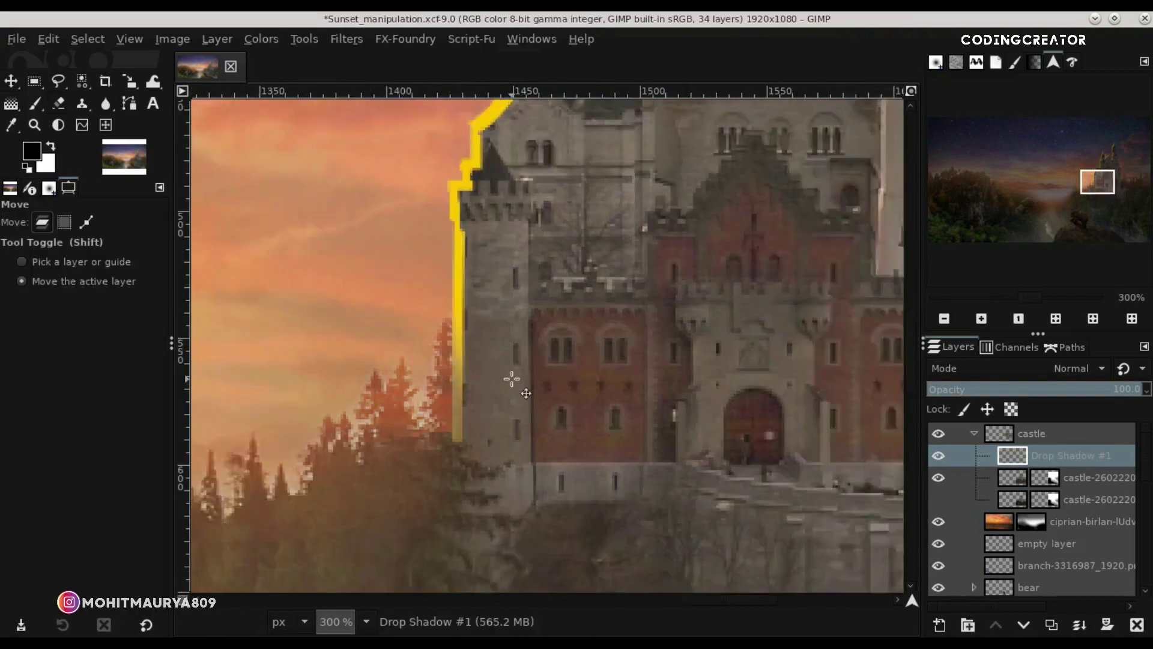
pyautogui.scroll(-4, 511, 379)
pyautogui.scroll(-1, 511, 378)
pyautogui.click(1063, 433)
pyautogui.click(1069, 473)
# Duplicate Drop Shadow #1, hide the original, and move it below the first castle layer.
pyautogui.rightClick(1068, 455)
pyautogui.moveTo(935, 75)
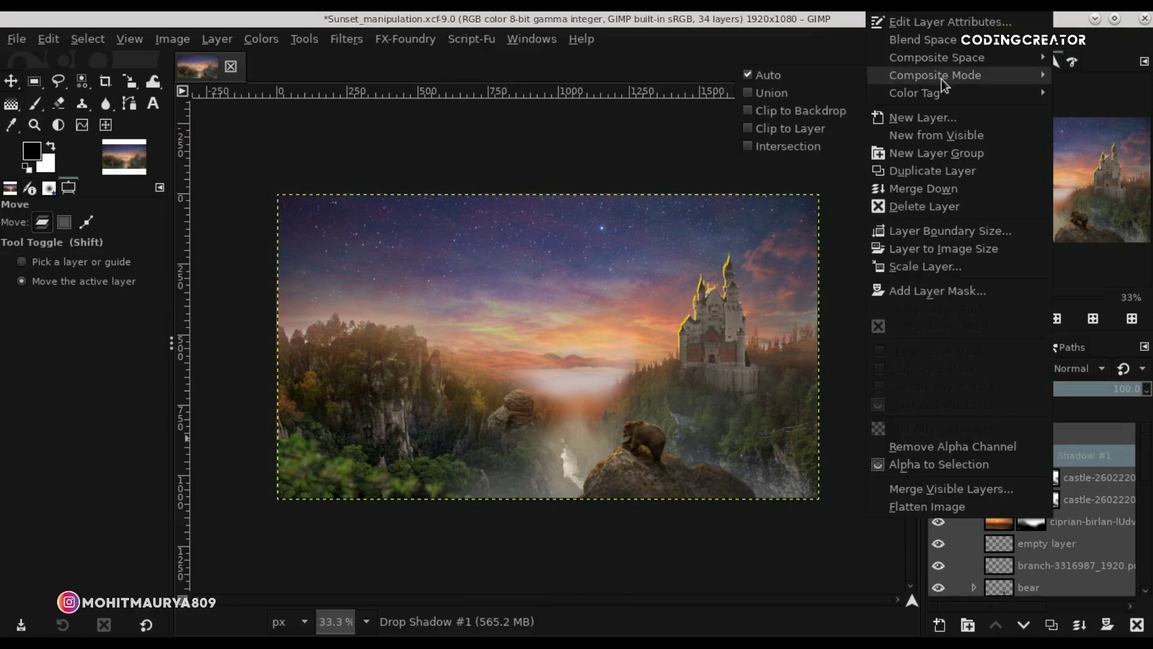
pyautogui.click(783, 119)
pyautogui.click(1051, 625)
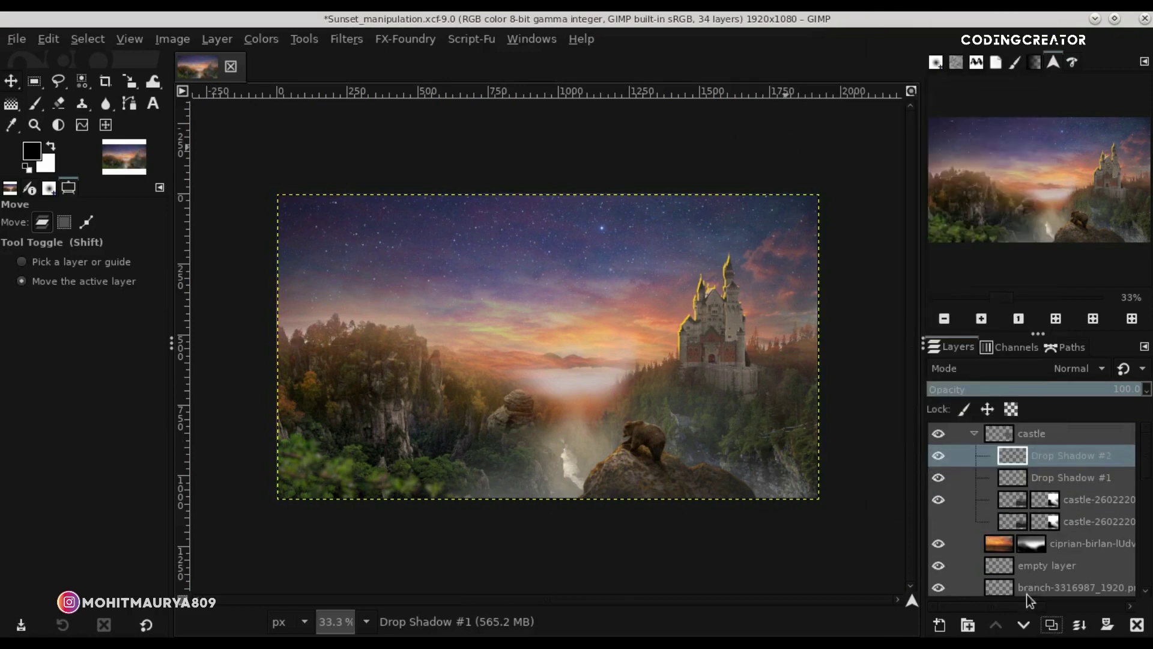
pyautogui.click(938, 477)
pyautogui.moveTo(1066, 478); pyautogui.dragTo(1045, 505)
pyautogui.click(1021, 463)
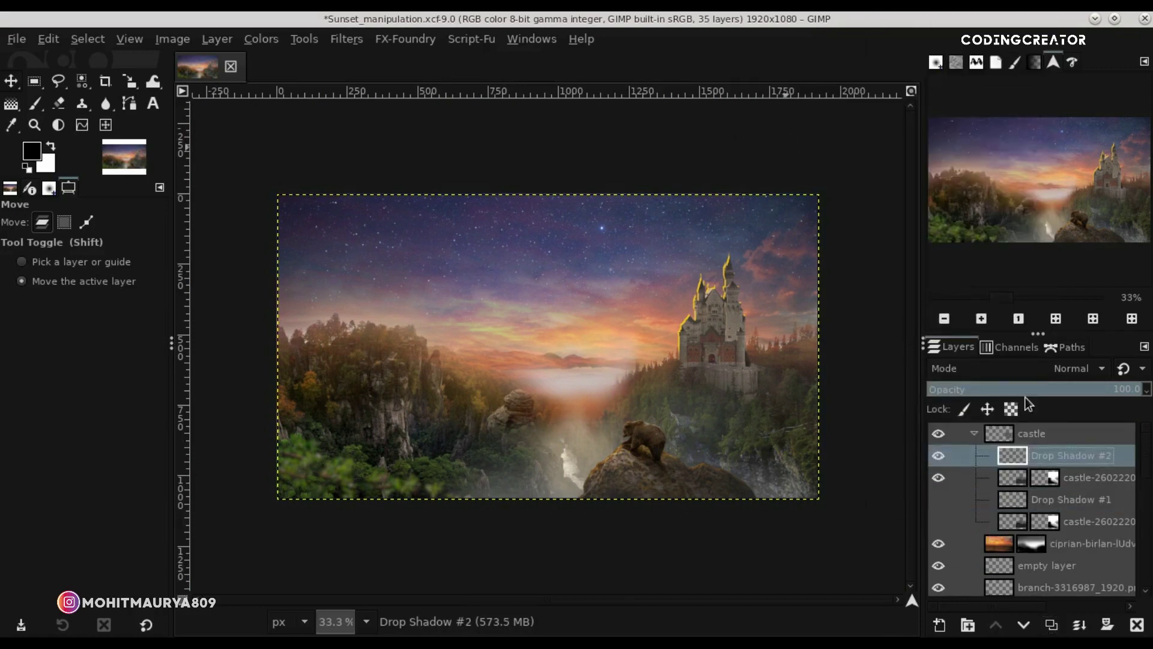
# Set Drop Shadow #2's blending mode to Soft light.
pyautogui.click(1028, 372)
pyautogui.scroll(-2, 961, 409)
pyautogui.click(959, 394)
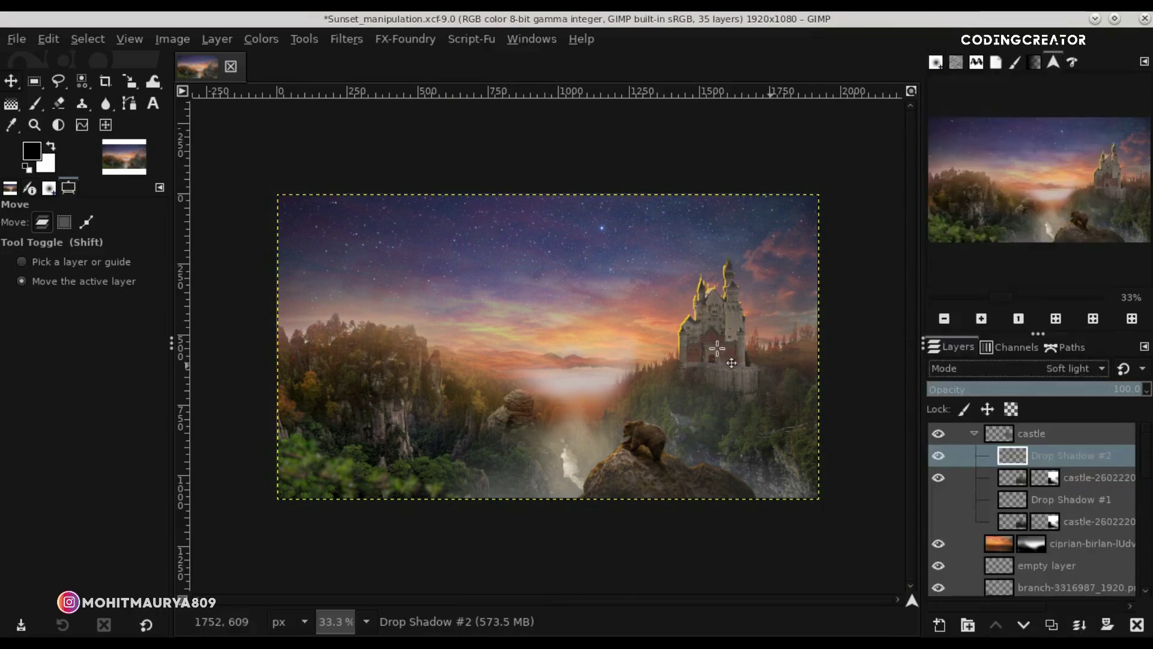
pyautogui.keyDown('ctrl'); pyautogui.scroll(1, 717, 331); pyautogui.keyUp('ctrl')
pyautogui.keyDown('ctrl'); pyautogui.scroll(2, 703, 317); pyautogui.keyUp('ctrl')
pyautogui.keyDown('ctrl'); pyautogui.scroll(2, 697, 316); pyautogui.keyUp('ctrl')
pyautogui.keyDown('ctrl'); pyautogui.scroll(1, 567, 315); pyautogui.keyUp('ctrl')
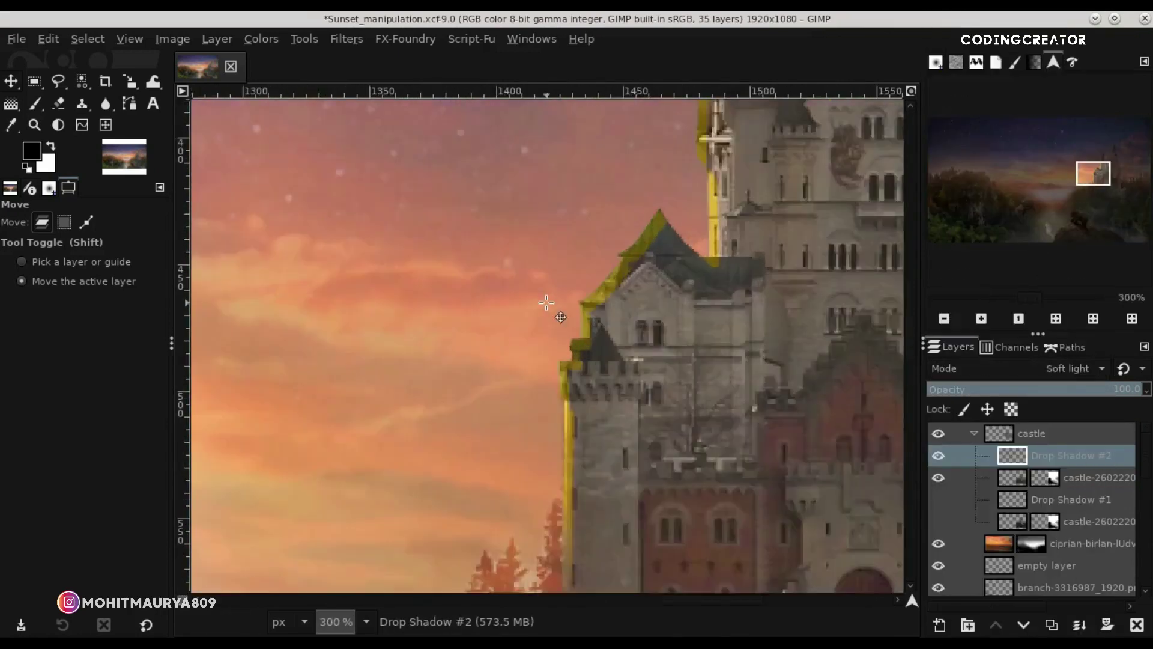
pyautogui.keyDown('ctrl'); pyautogui.scroll(1, 622, 339); pyautogui.keyUp('ctrl')
# Blur the yellow glow along the castle edges with the Blur/Sharpen tool.
pyautogui.click(81, 125)
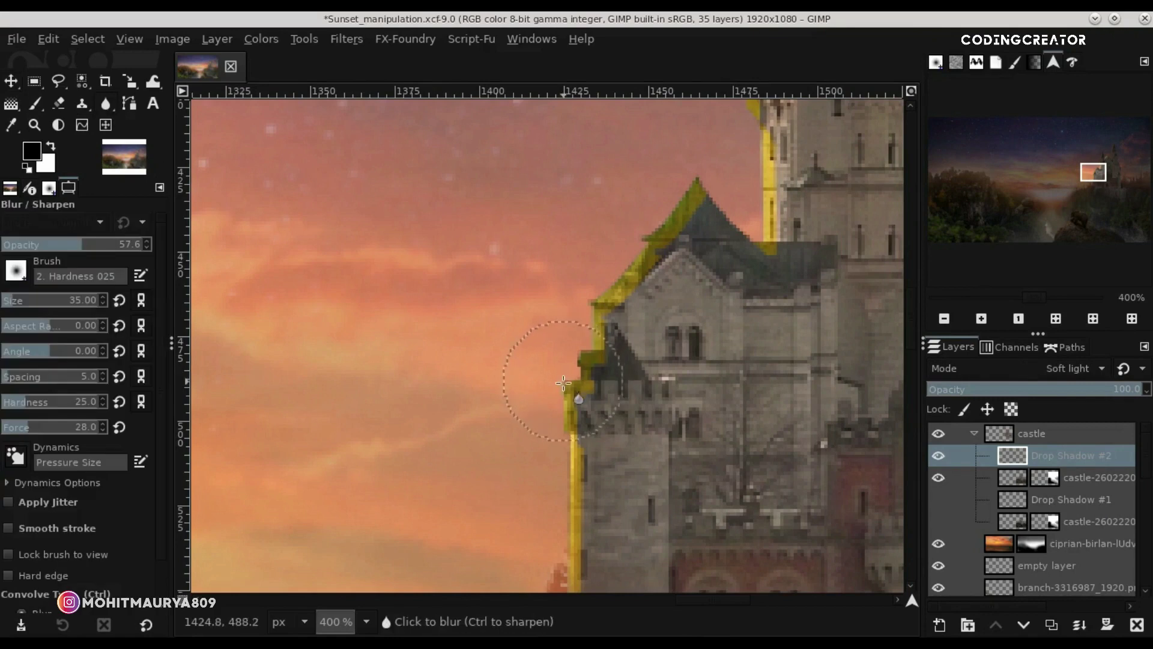
pyautogui.scroll(-1, 910, 329)
pyautogui.scroll(-5, 910, 329)
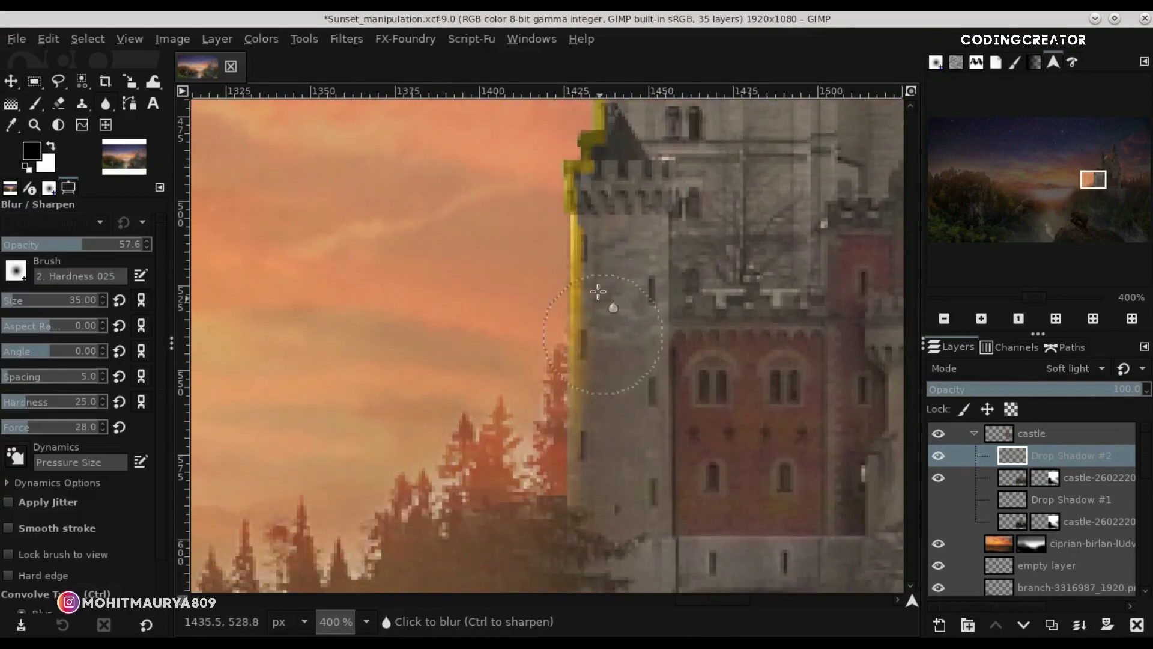
pyautogui.moveTo(582, 263)
pyautogui.mouseDown()
pyautogui.moveTo(580, 475)
pyautogui.moveTo(737, 332)
pyautogui.mouseUp()
pyautogui.scroll(7, 848, 323)
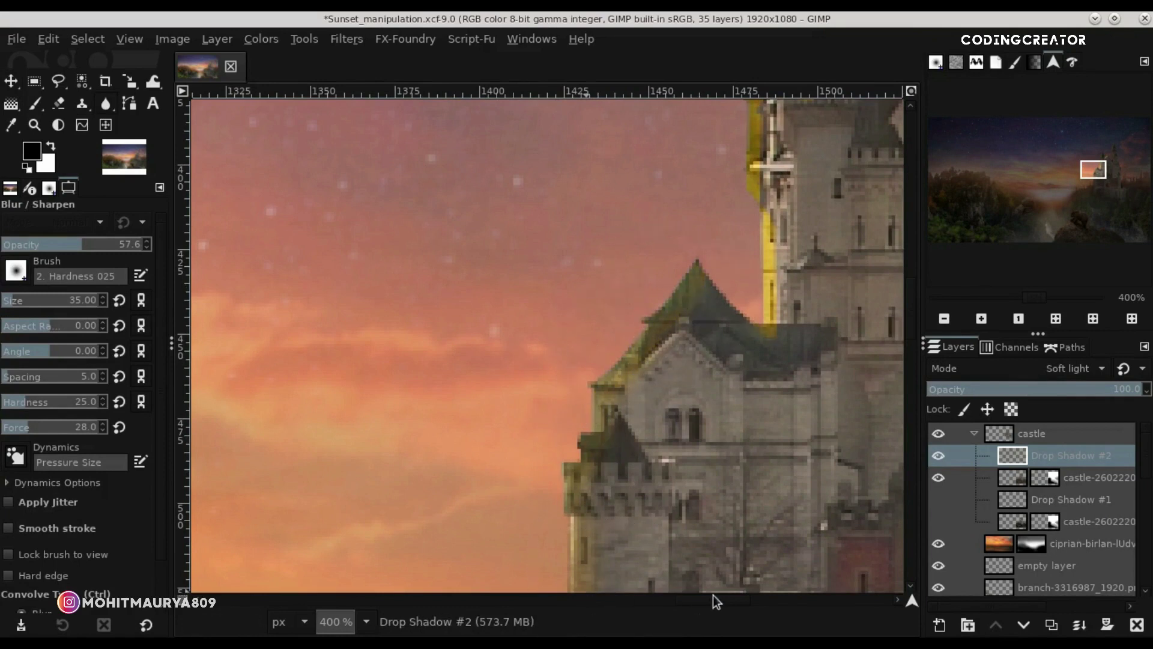
pyautogui.moveTo(712, 600); pyautogui.dragTo(734, 603)
pyautogui.scroll(3, 910, 325)
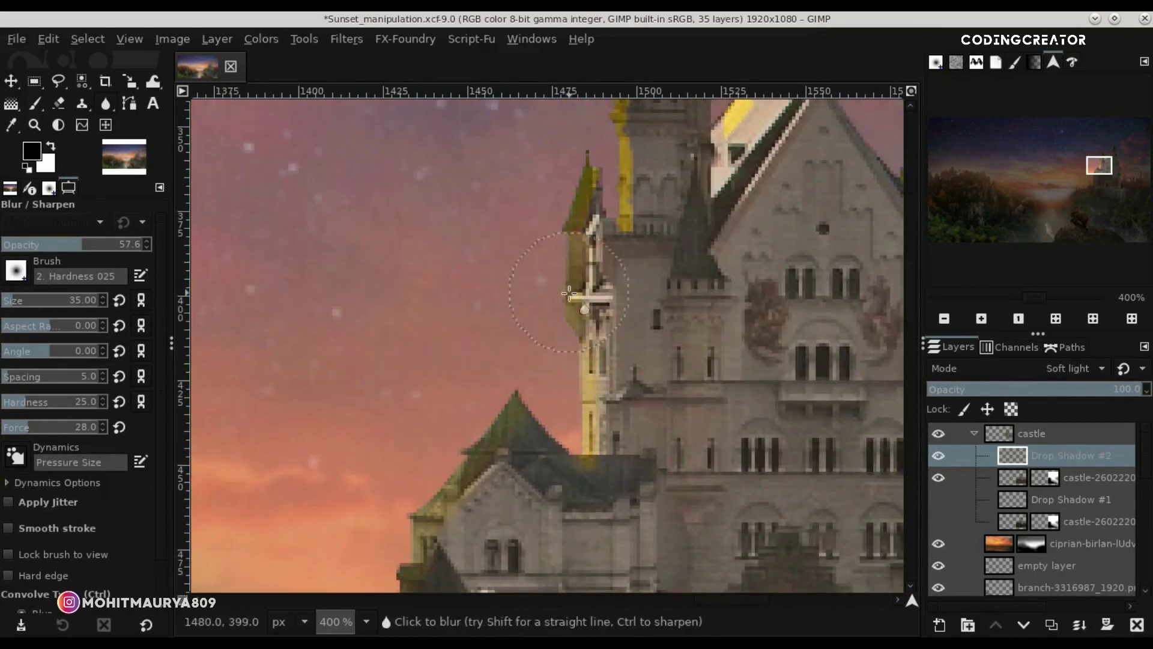
pyautogui.scroll(2, 912, 296)
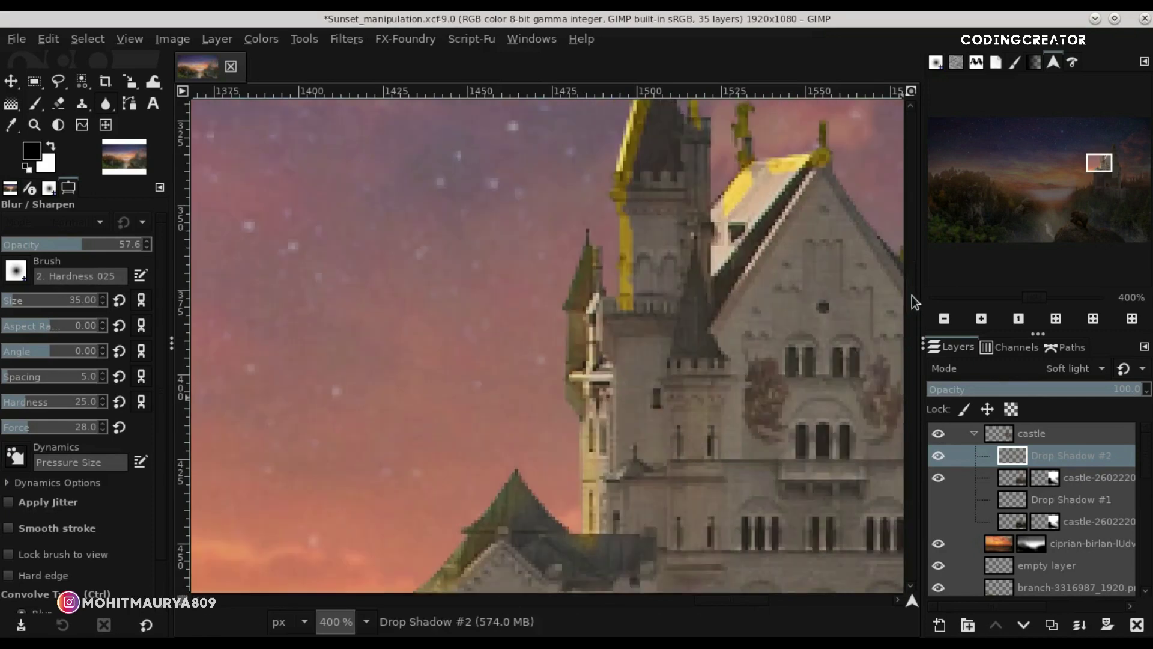
pyautogui.scroll(2, 912, 296)
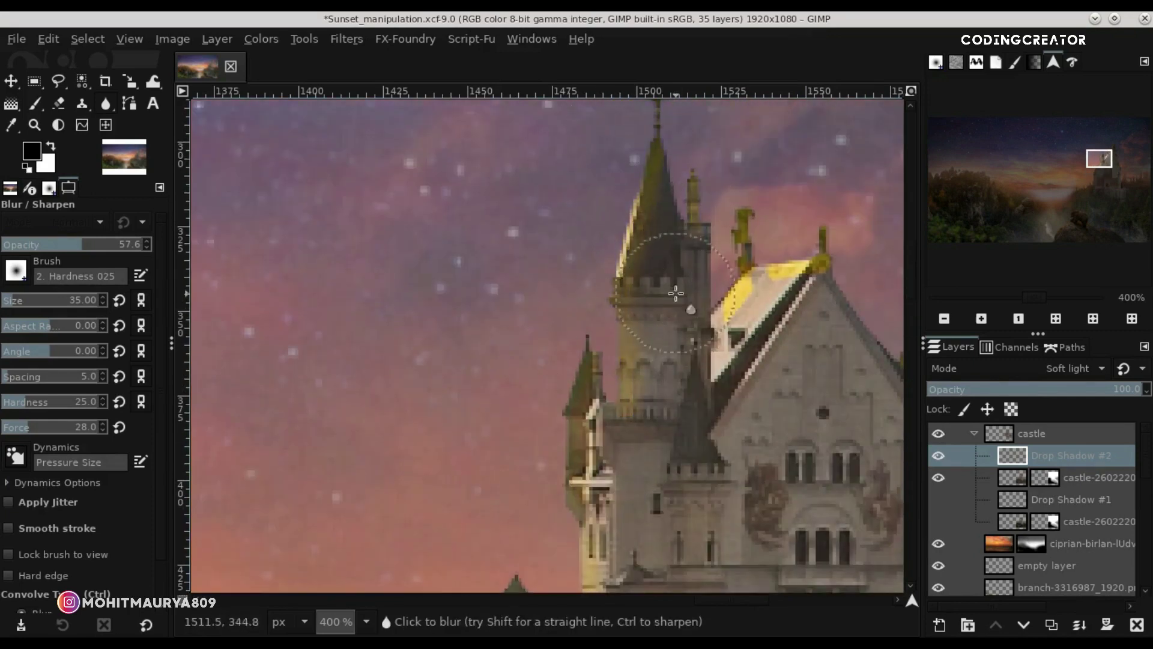
# Blur the yellow glow on the tower roof and inspect the softened edges.
pyautogui.moveTo(739, 279); pyautogui.dragTo(788, 249)
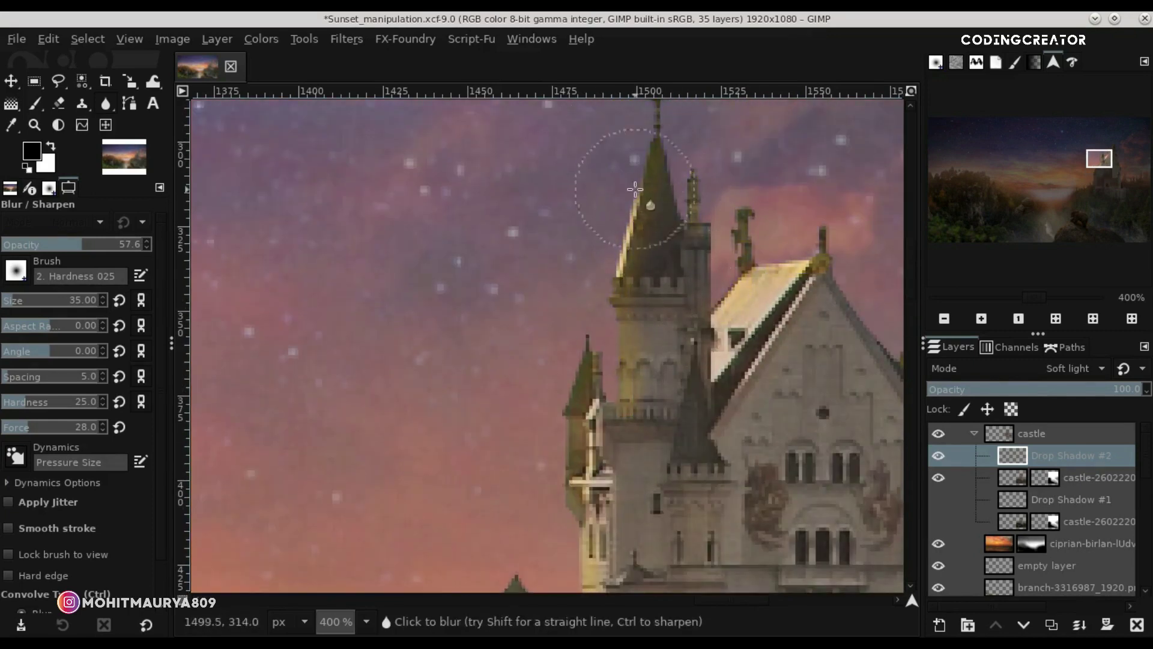
pyautogui.scroll(2, 711, 590)
pyautogui.hscroll(8, 711, 590)
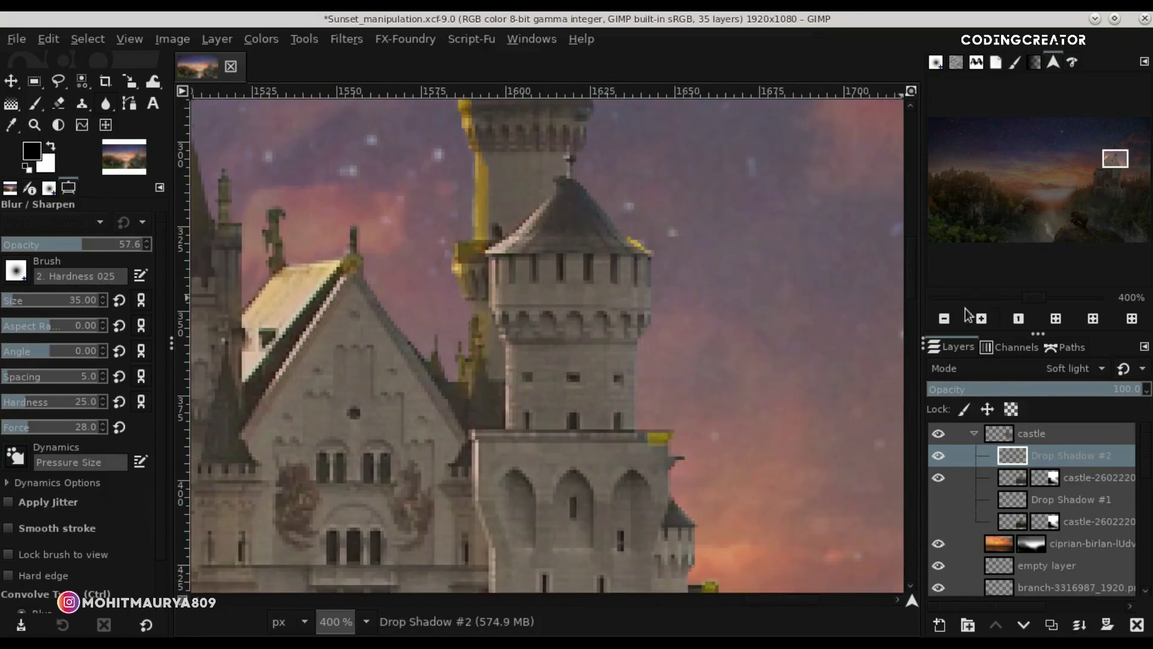
pyautogui.scroll(2, 841, 289)
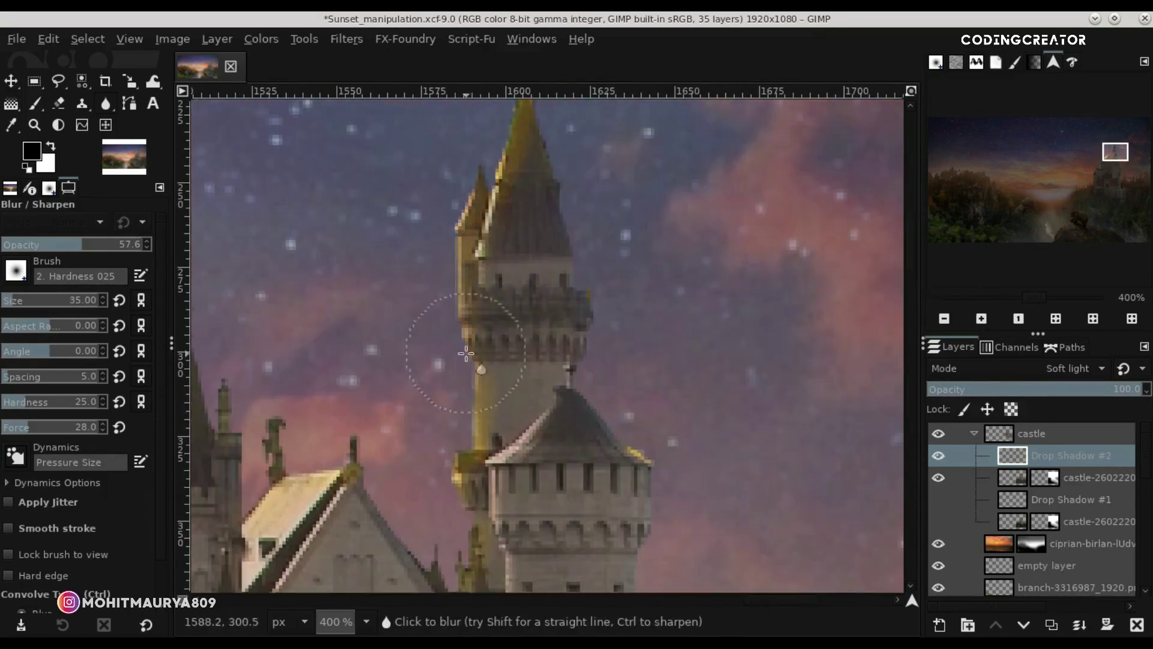
pyautogui.scroll(3, 571, 301)
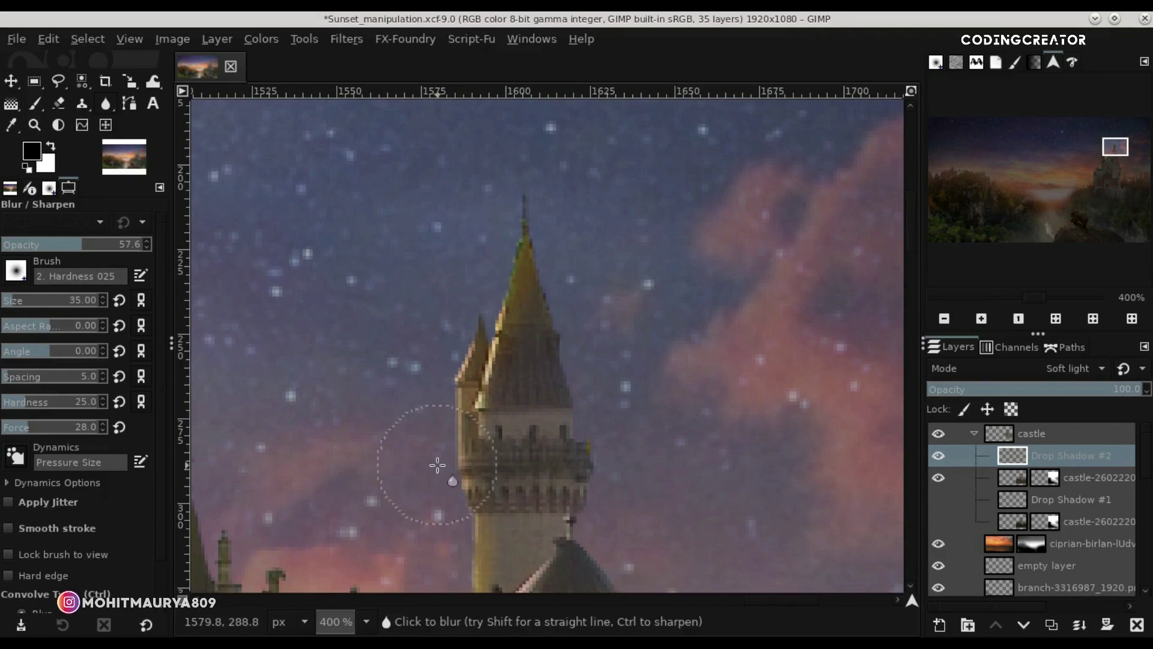
pyautogui.scroll(-7, 913, 228)
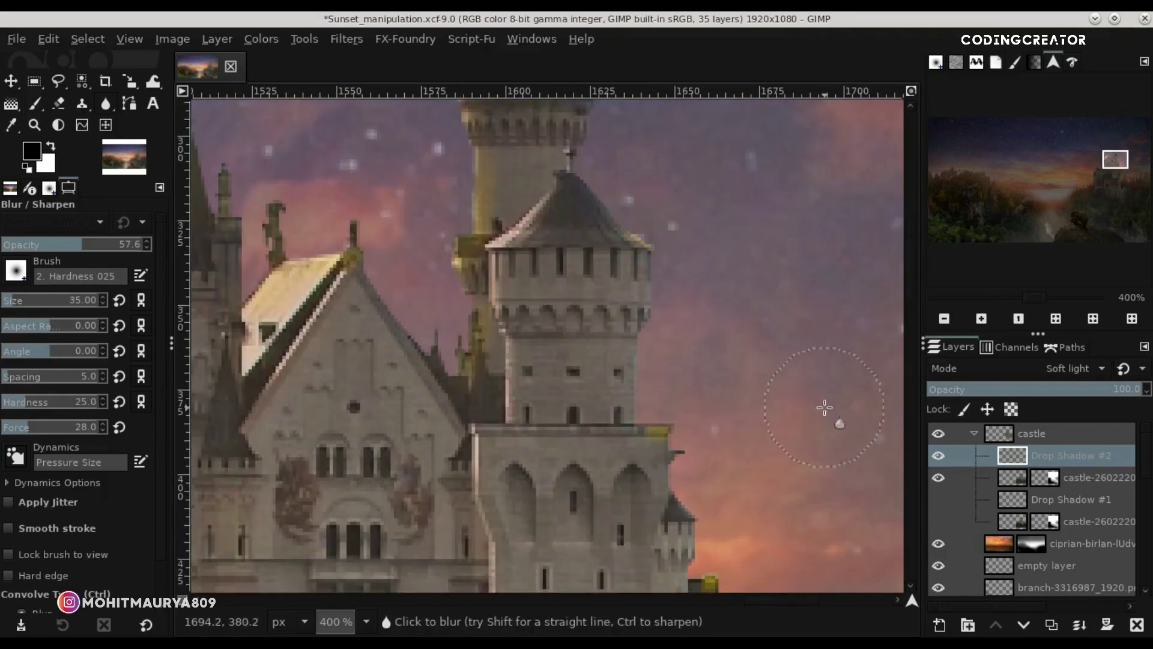
pyautogui.scroll(-6, 824, 408)
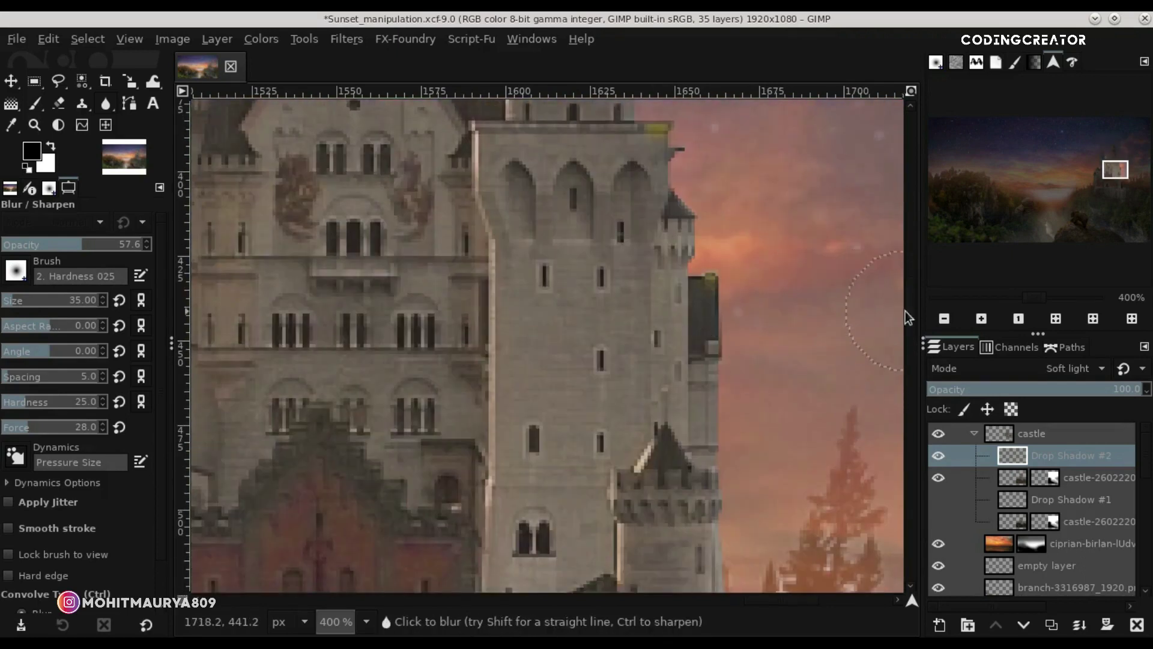
pyautogui.scroll(-4, 906, 313)
pyautogui.scroll(8, 903, 294)
pyautogui.keyDown('ctrl'); pyautogui.scroll(-1, 765, 589); pyautogui.keyUp('ctrl')
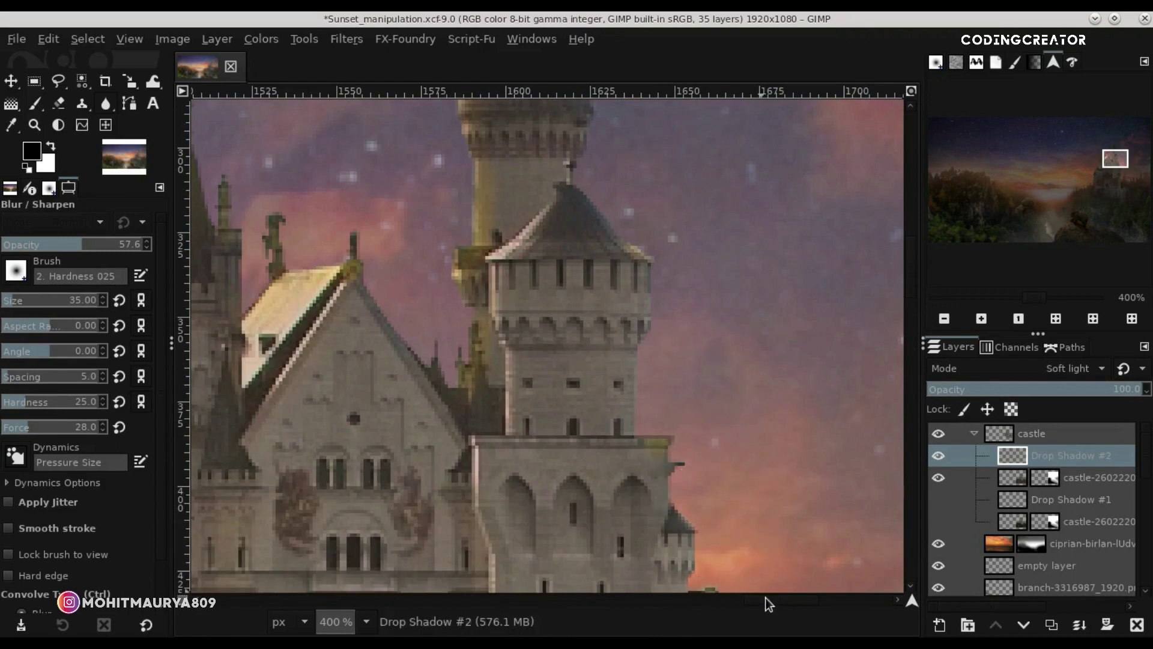
pyautogui.keyDown('ctrl'); pyautogui.scroll(-1, 716, 588); pyautogui.keyUp('ctrl')
pyautogui.keyDown('ctrl'); pyautogui.scroll(-1, 726, 588); pyautogui.keyUp('ctrl')
pyautogui.keyDown('ctrl'); pyautogui.scroll(-1, 727, 589); pyautogui.keyUp('ctrl')
# Show Drop Shadow #1, move it above Drop Shadow #2, and set it to Soft light.
pyautogui.click(938, 499)
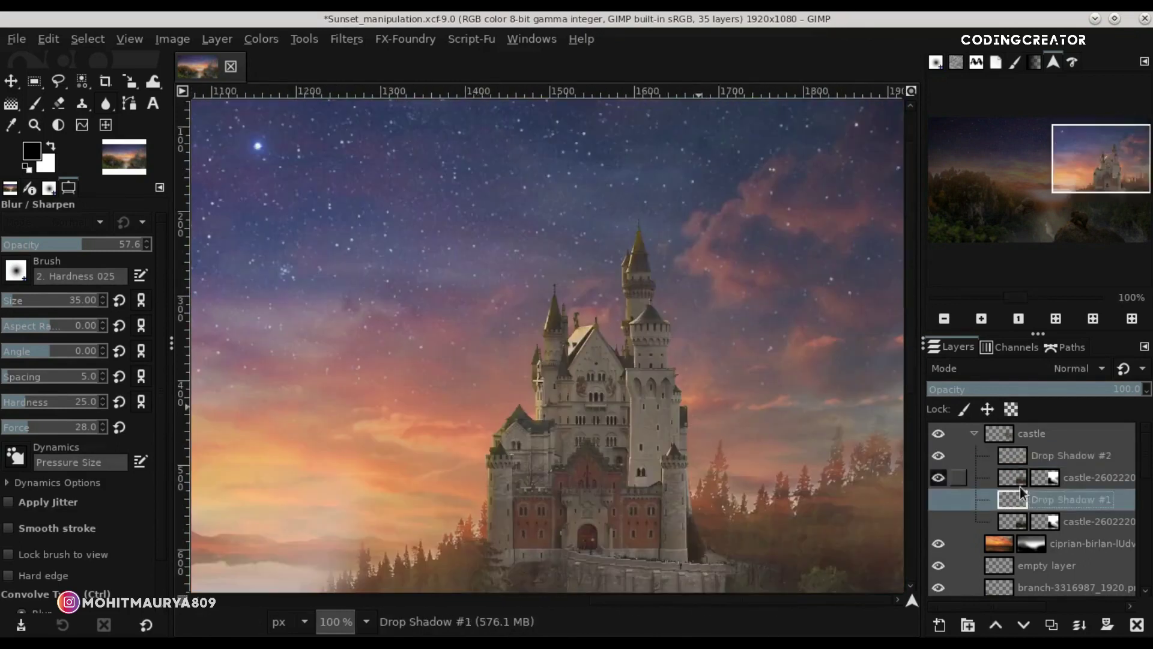
pyautogui.moveTo(1020, 499); pyautogui.dragTo(1014, 456)
pyautogui.click(1036, 370)
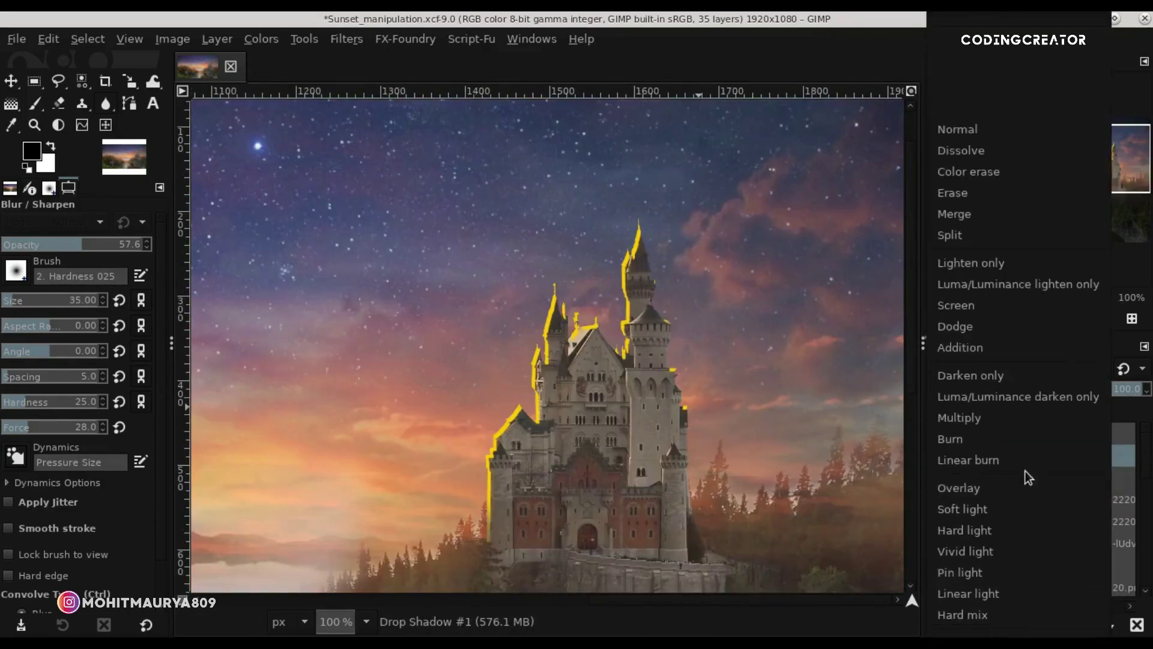
pyautogui.click(1025, 480)
pyautogui.click(1033, 368)
# Copy Drop Shadow #1 as Drop Shadow #3, move #1 below the castle layer, and blur the left edge.
pyautogui.click(1025, 388)
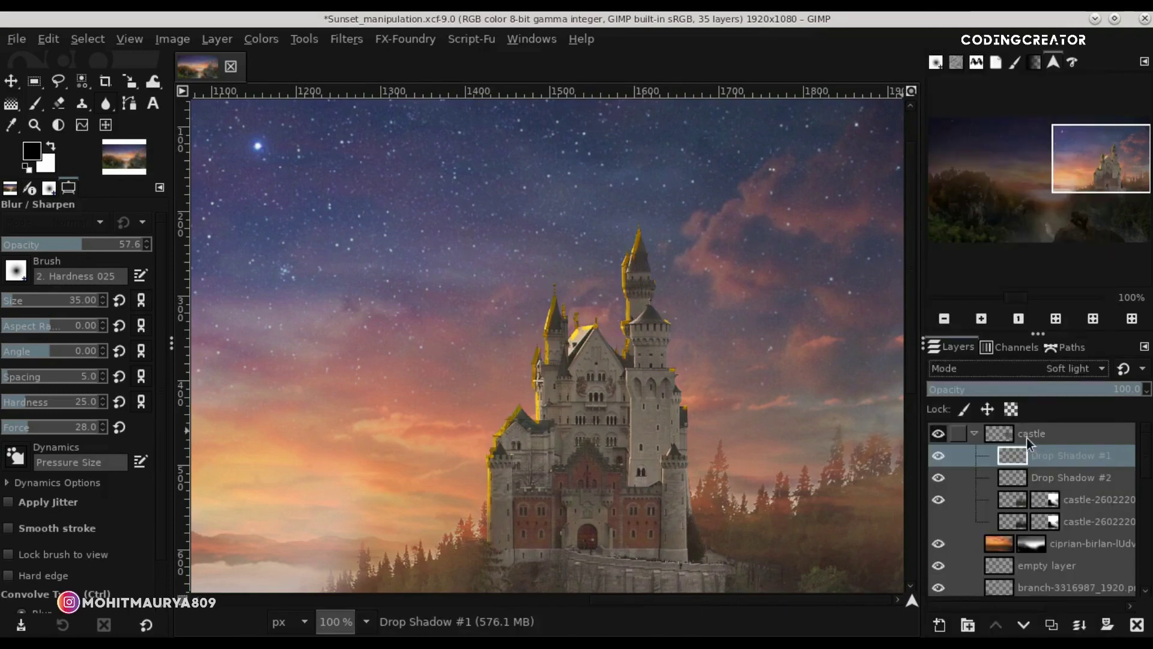
pyautogui.click(1051, 624)
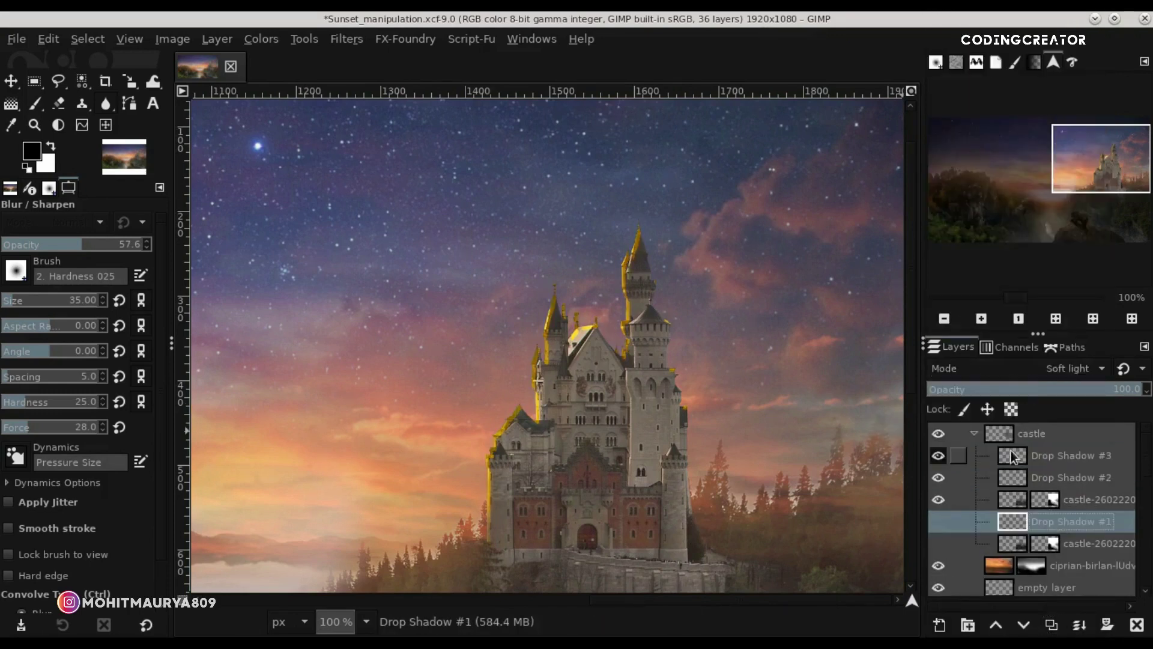
pyautogui.moveTo(1021, 477); pyautogui.dragTo(1021, 530)
pyautogui.press('3')
pyautogui.scroll(1, 481, 541)
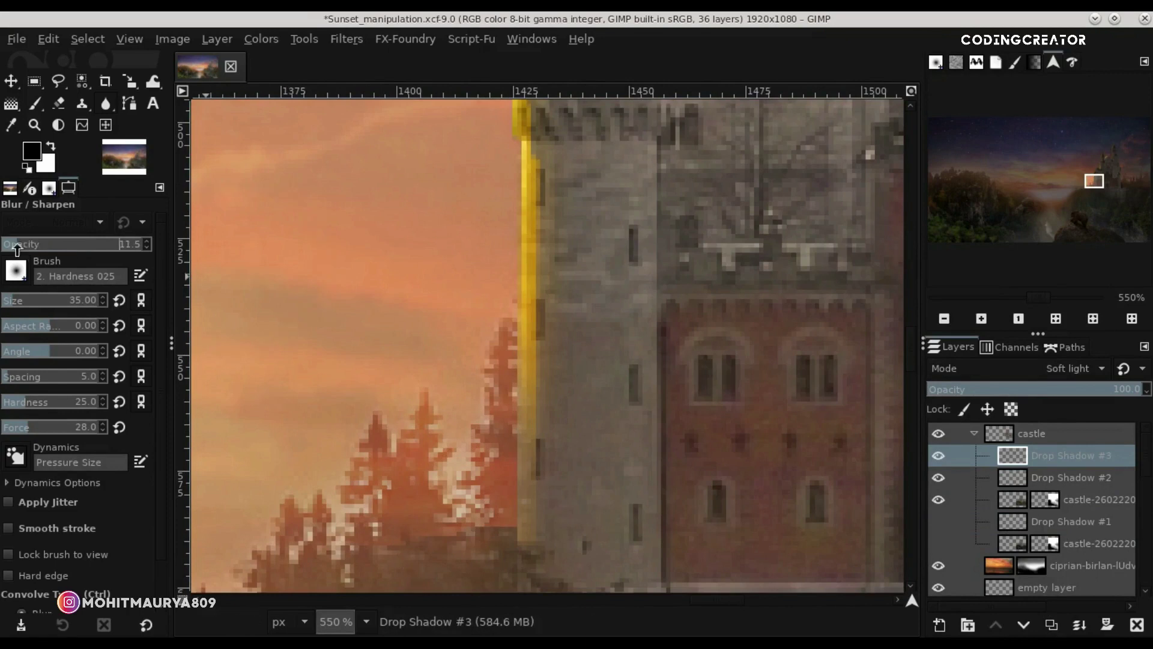
pyautogui.moveTo(520, 327)
pyautogui.mouseDown()
pyautogui.moveTo(522, 252)
pyautogui.moveTo(528, 386)
pyautogui.moveTo(536, 265)
pyautogui.mouseUp()
pyautogui.scroll(3, 528, 386)
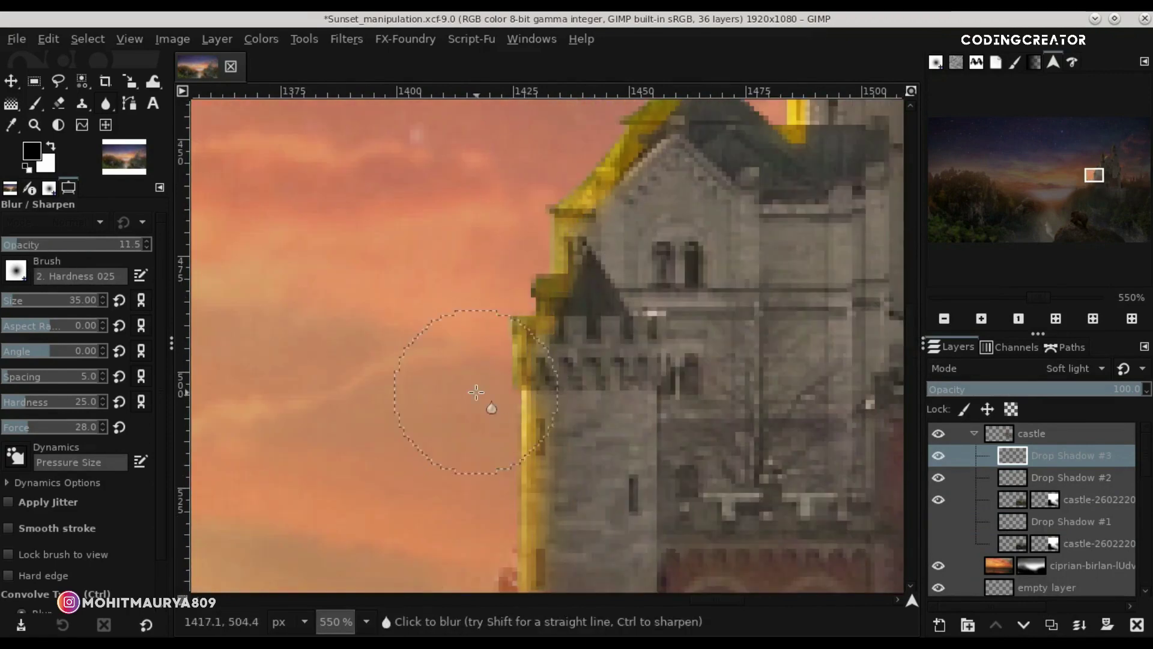
# Adjust Drop Shadow #3's layer options and blur the left edge of the tall tower's spire.
pyautogui.rightClick(1040, 462)
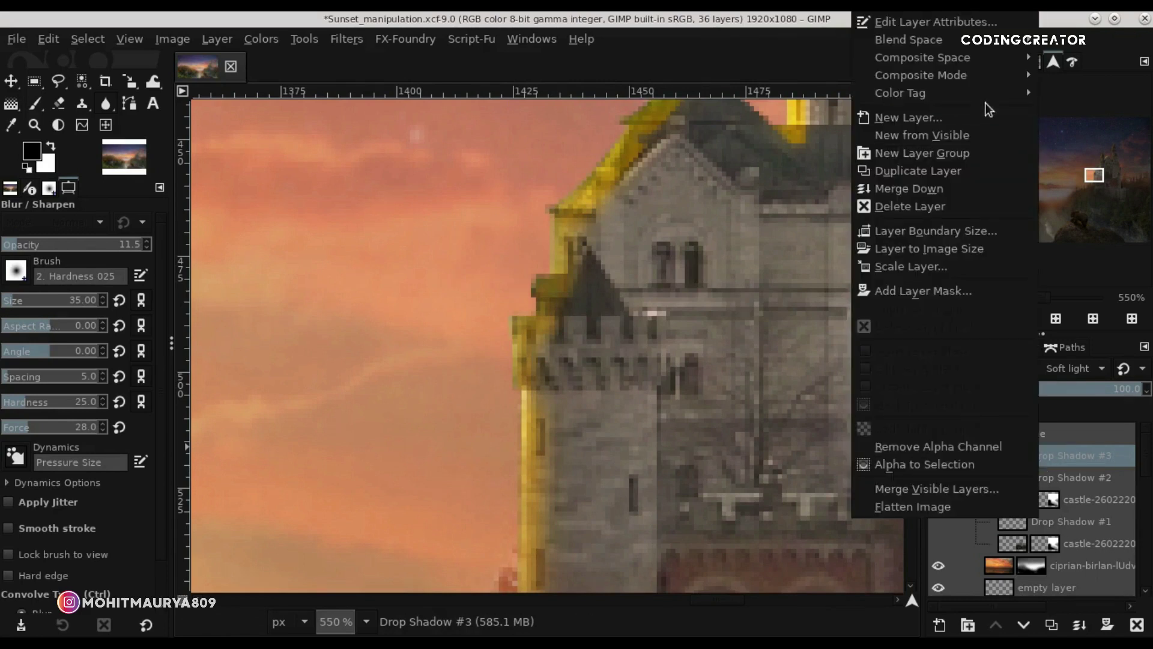
pyautogui.click(786, 111)
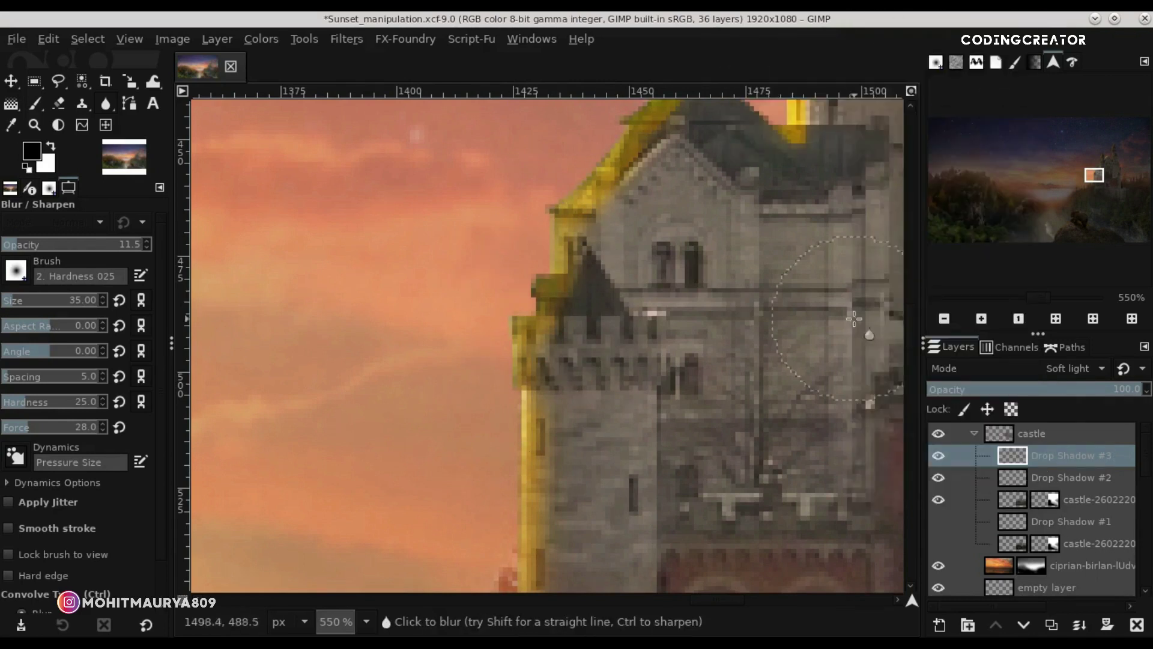
pyautogui.scroll(5, 913, 329)
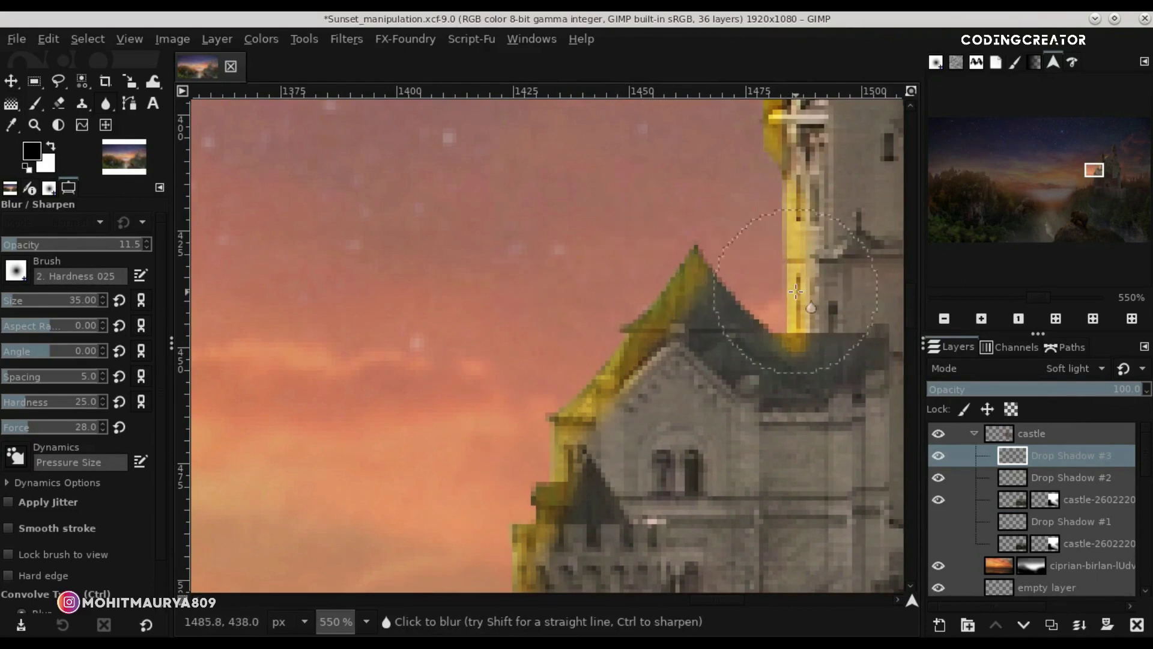
pyautogui.scroll(9, 876, 164)
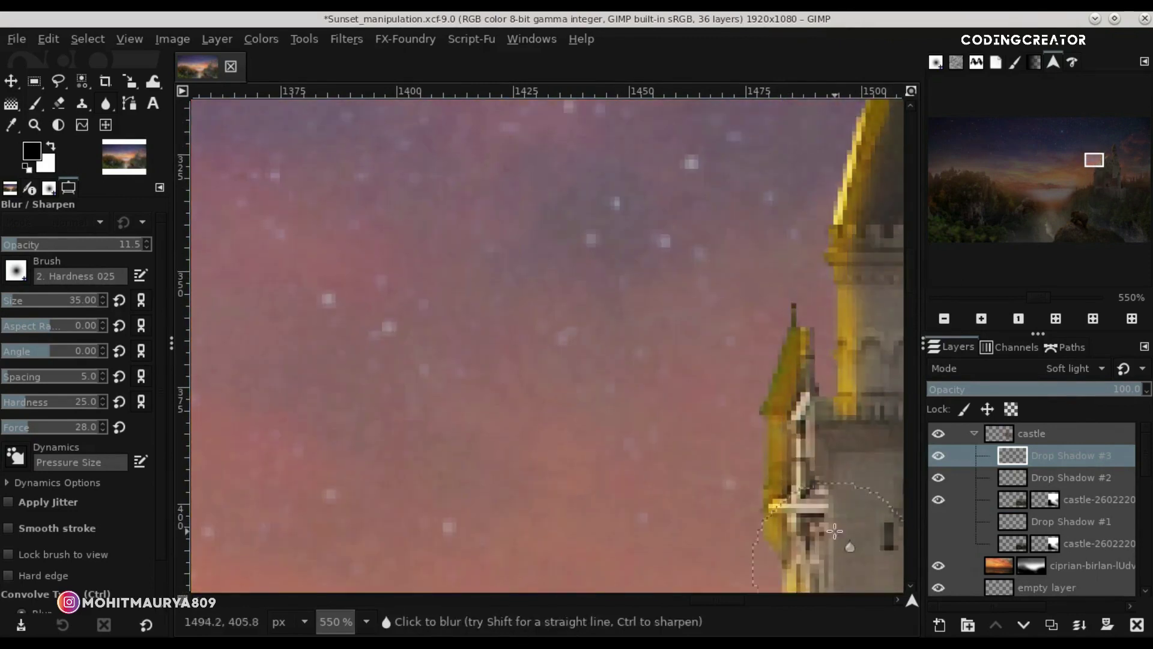
pyautogui.hscroll(10, 729, 462)
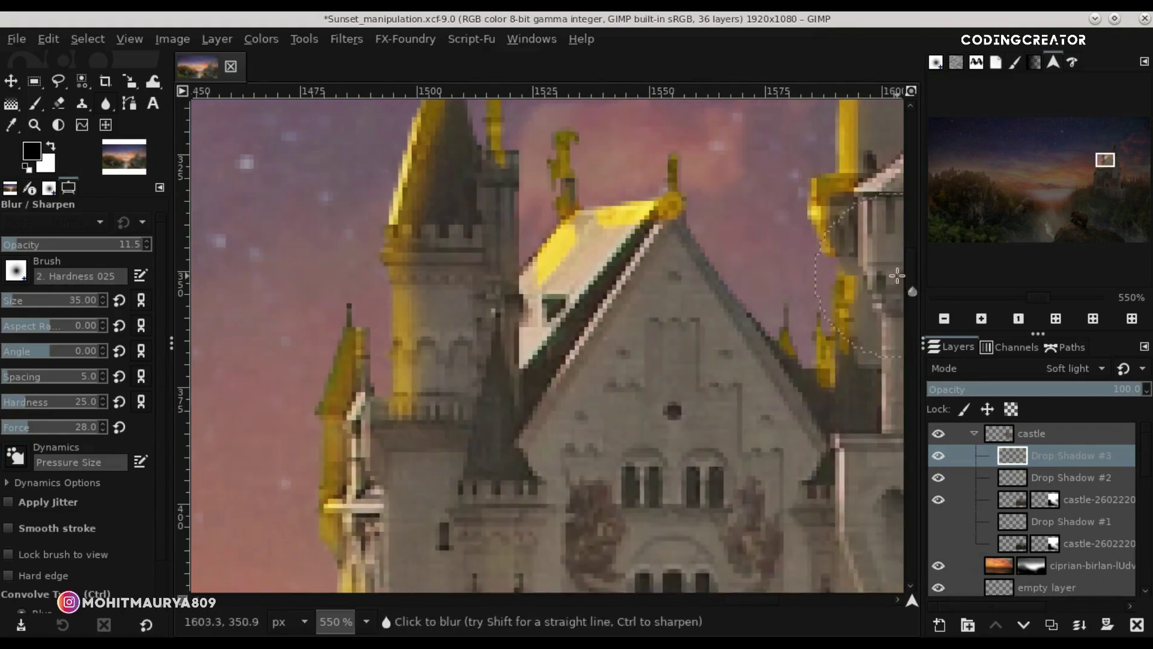
pyautogui.scroll(2, 402, 267)
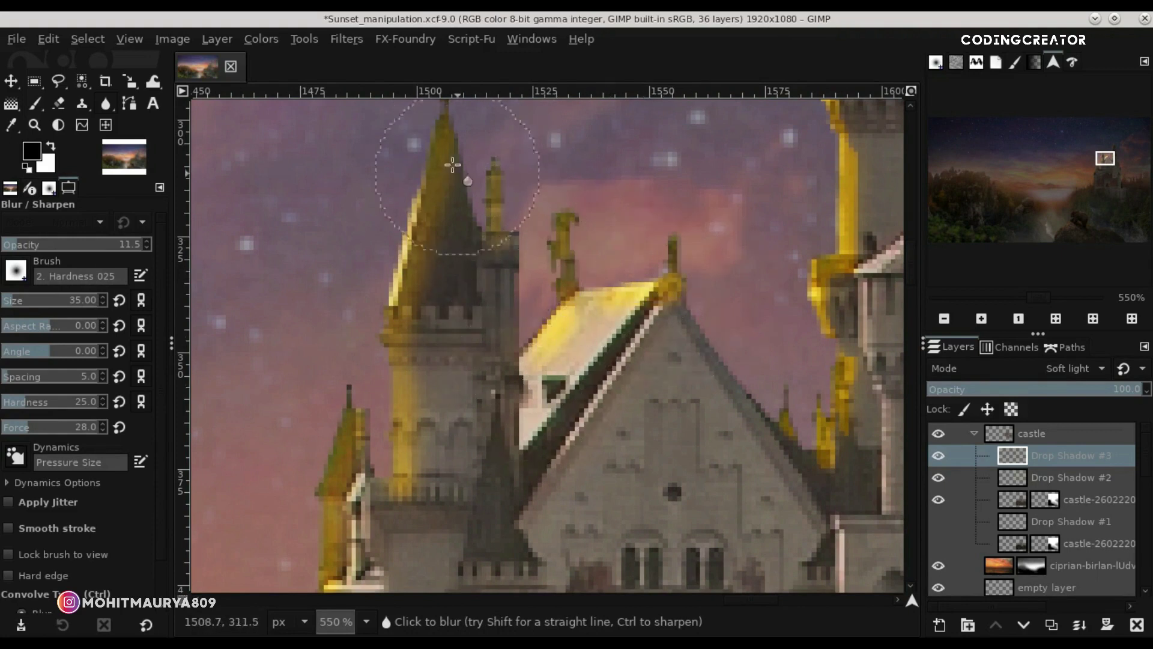
pyautogui.hscroll(2, 751, 600)
pyautogui.hscroll(5, 751, 599)
pyautogui.scroll(-1, 882, 513)
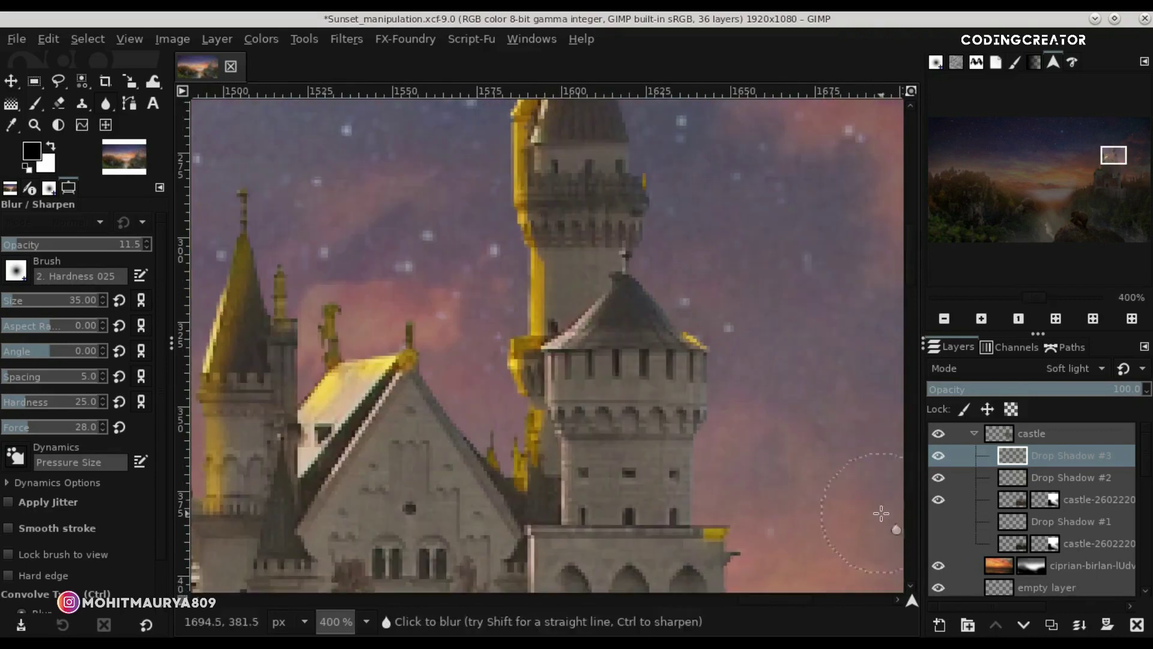
pyautogui.scroll(1, 680, 430)
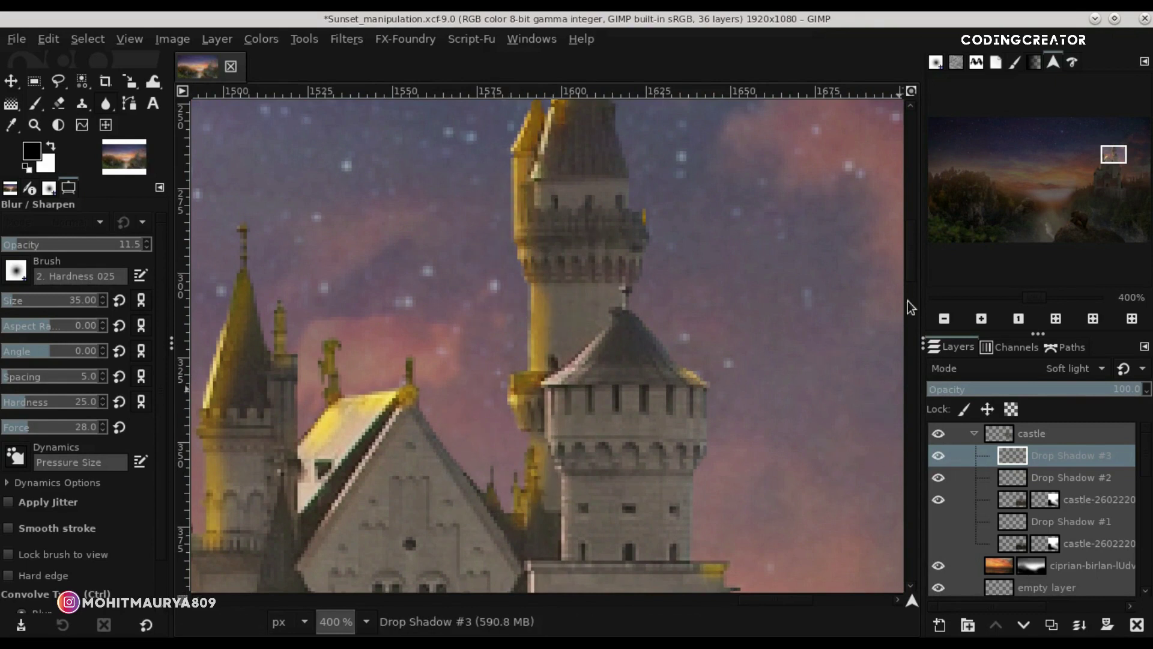
pyautogui.scroll(7, 709, 309)
pyautogui.moveTo(584, 266); pyautogui.dragTo(581, 312)
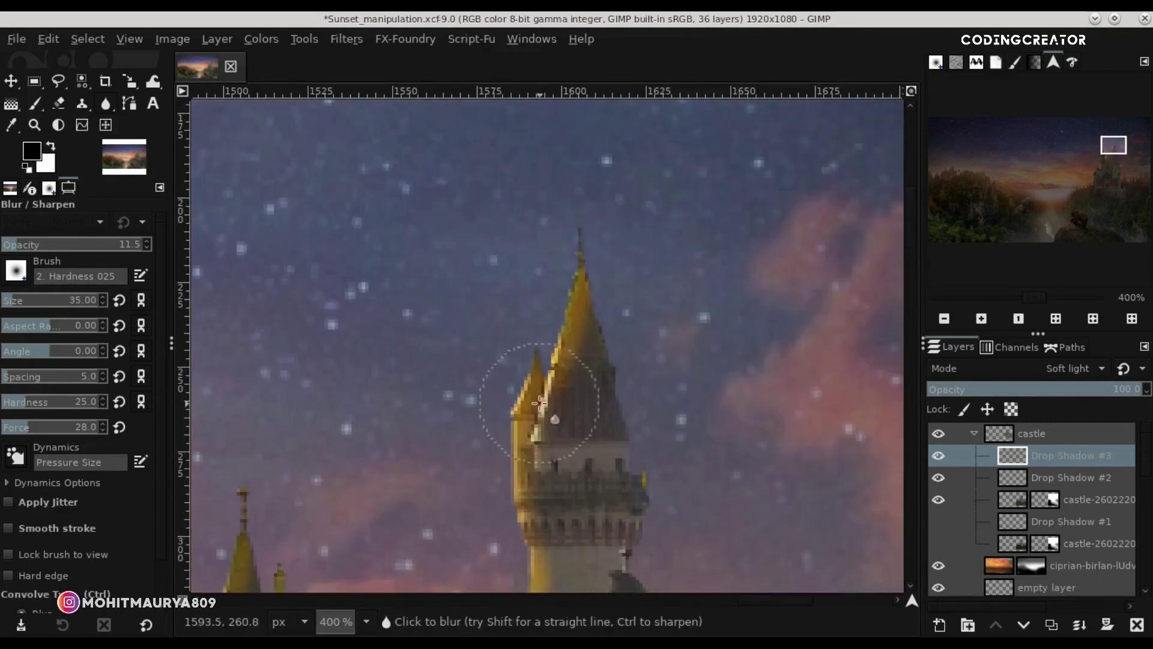
pyautogui.scroll(-6, 523, 497)
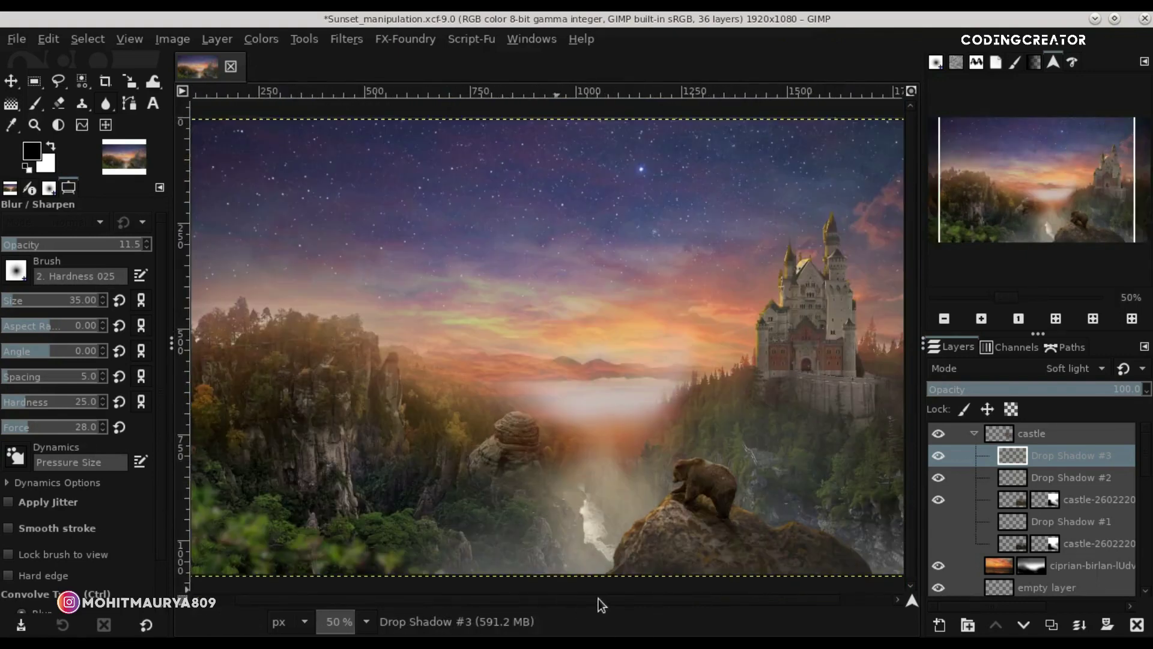
# Lower Drop Shadow #3's opacity to about 35.6.
pyautogui.moveTo(598, 599); pyautogui.dragTo(652, 599)
pyautogui.click(1081, 389)
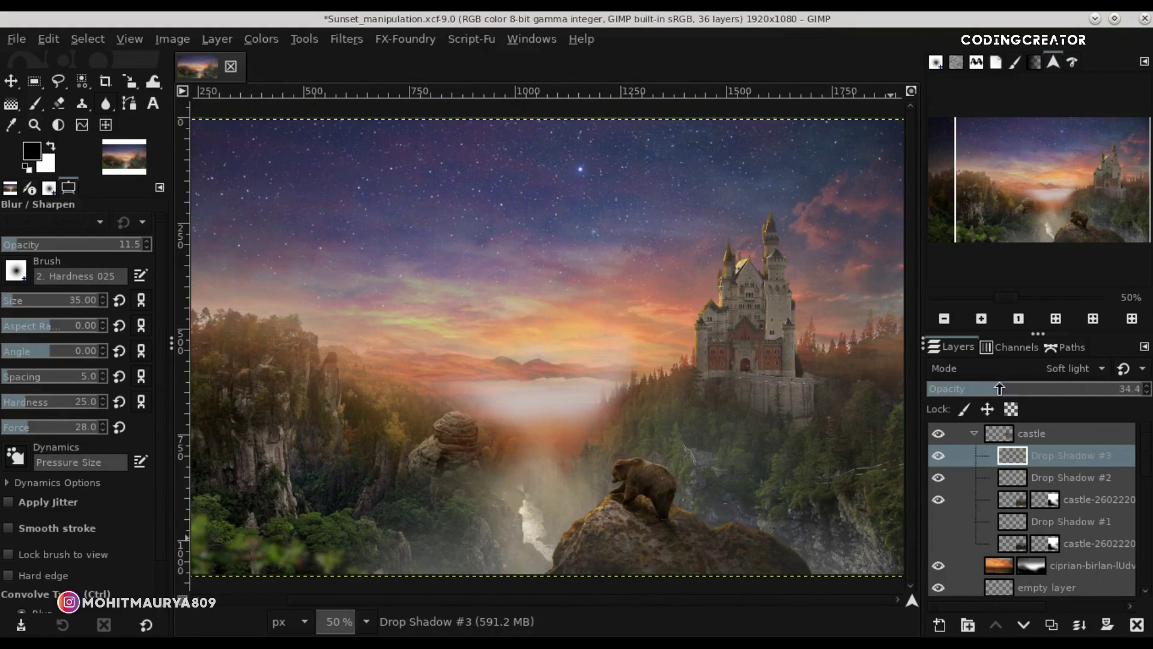
pyautogui.moveTo(1004, 391); pyautogui.dragTo(1002, 391)
# With the Move tool, toggle Drop Shadow #3 off and on to compare, then select the castle group.
pyautogui.click(10, 83)
pyautogui.scroll(6, 701, 312)
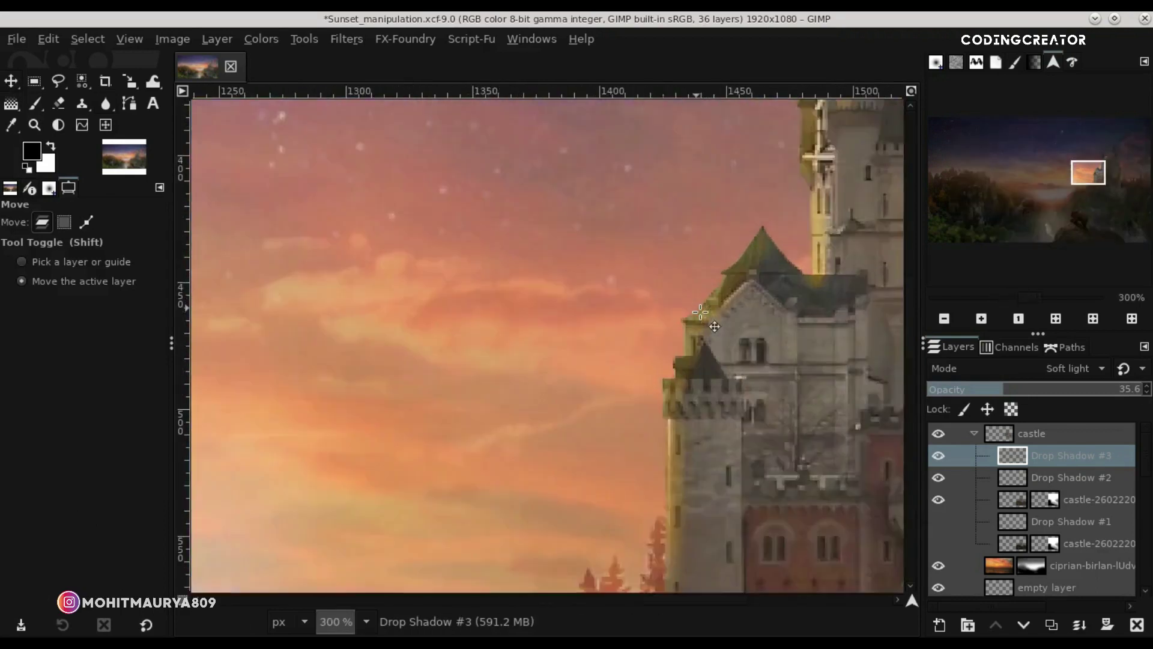
pyautogui.click(938, 456)
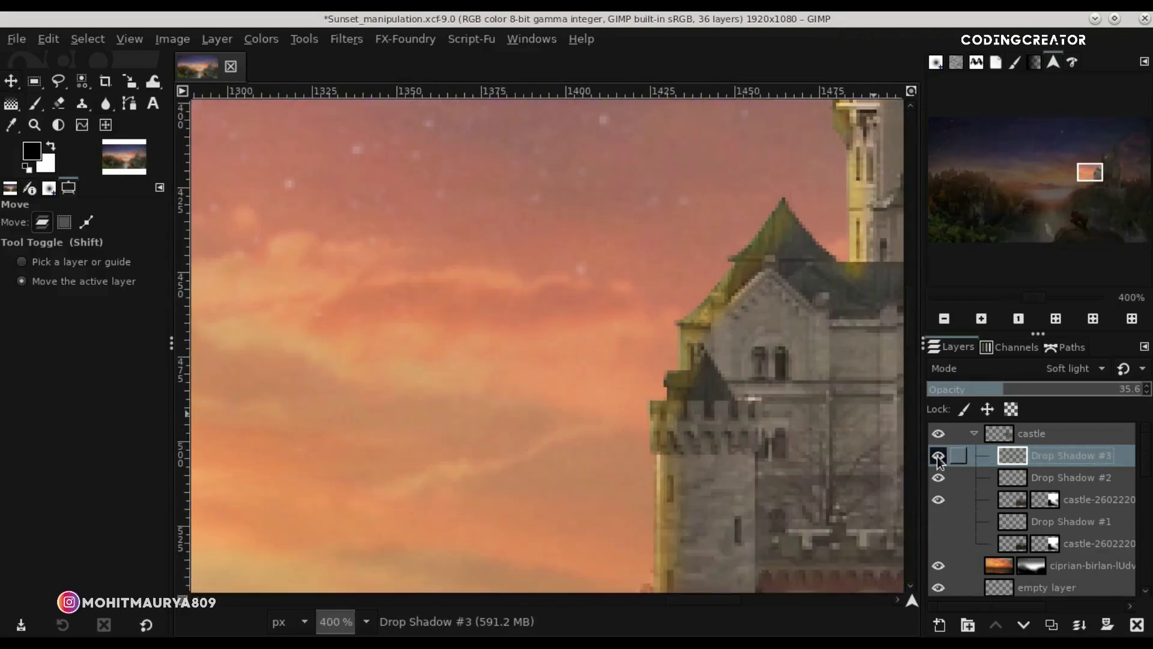
pyautogui.click(1007, 435)
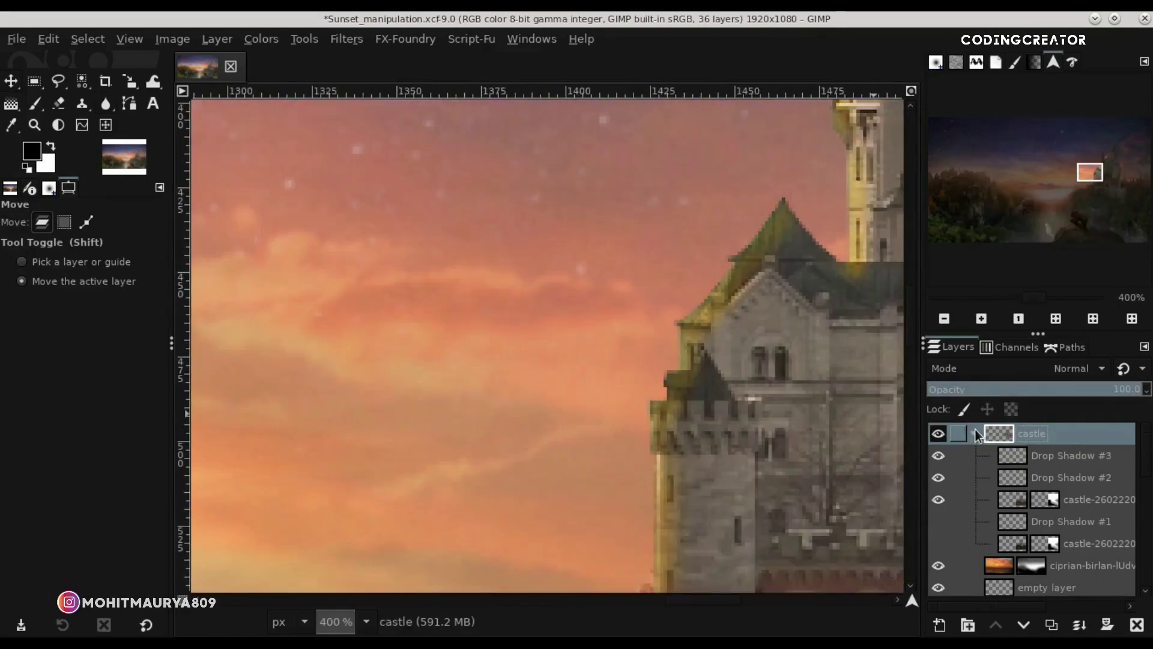
pyautogui.scroll(-1, 696, 408)
pyautogui.scroll(-6, 695, 408)
pyautogui.scroll(-1, 697, 410)
pyautogui.scroll(-2, 697, 410)
pyautogui.scroll(3, 697, 411)
pyautogui.scroll(-1, 697, 410)
pyautogui.scroll(1, 696, 410)
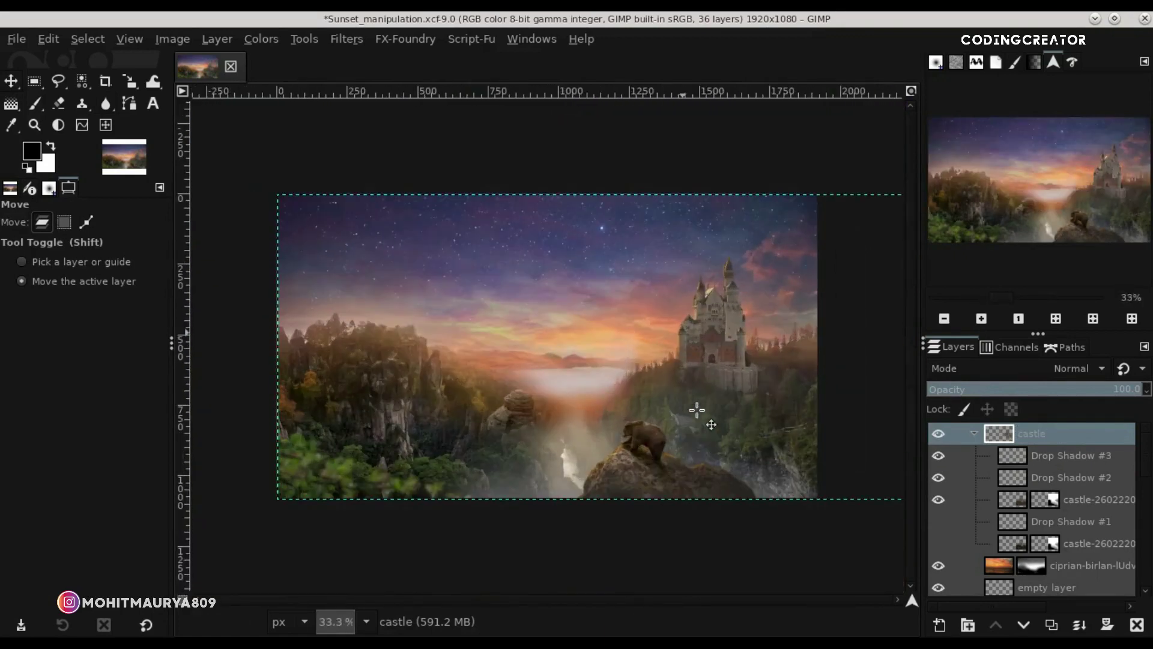
# Step through Drop Shadow #3, Drop Shadow #2, the lower castle layer and Drop Shadow #1, ending on the group.
pyautogui.click(956, 455)
pyautogui.click(1022, 479)
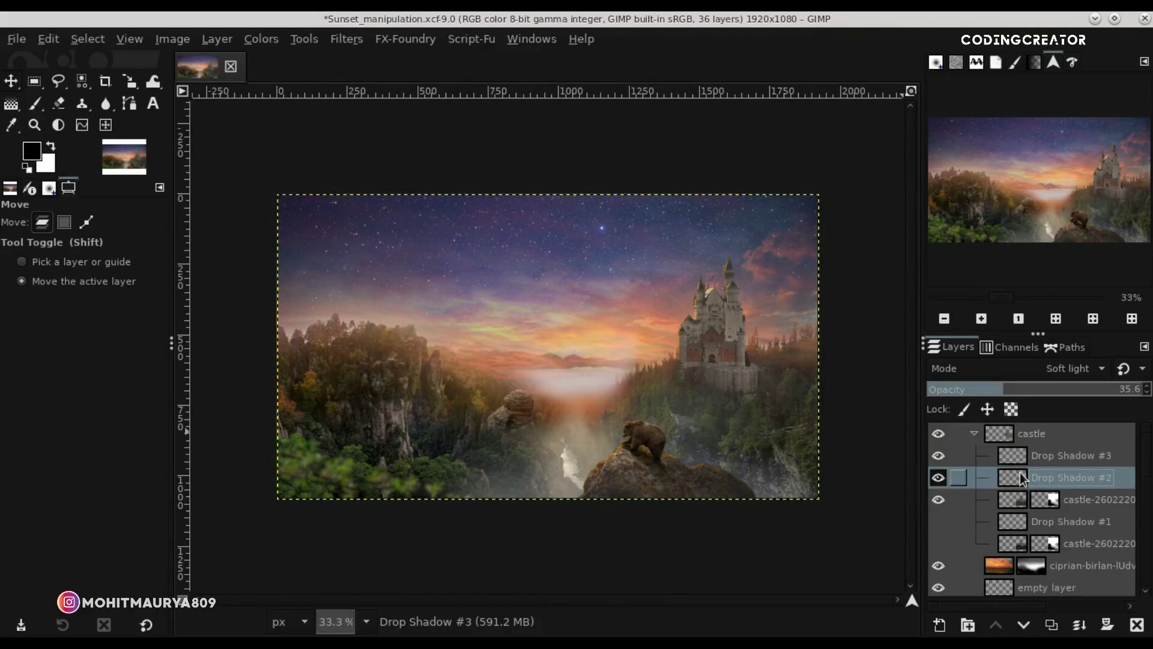
pyautogui.click(1021, 499)
pyautogui.click(1021, 521)
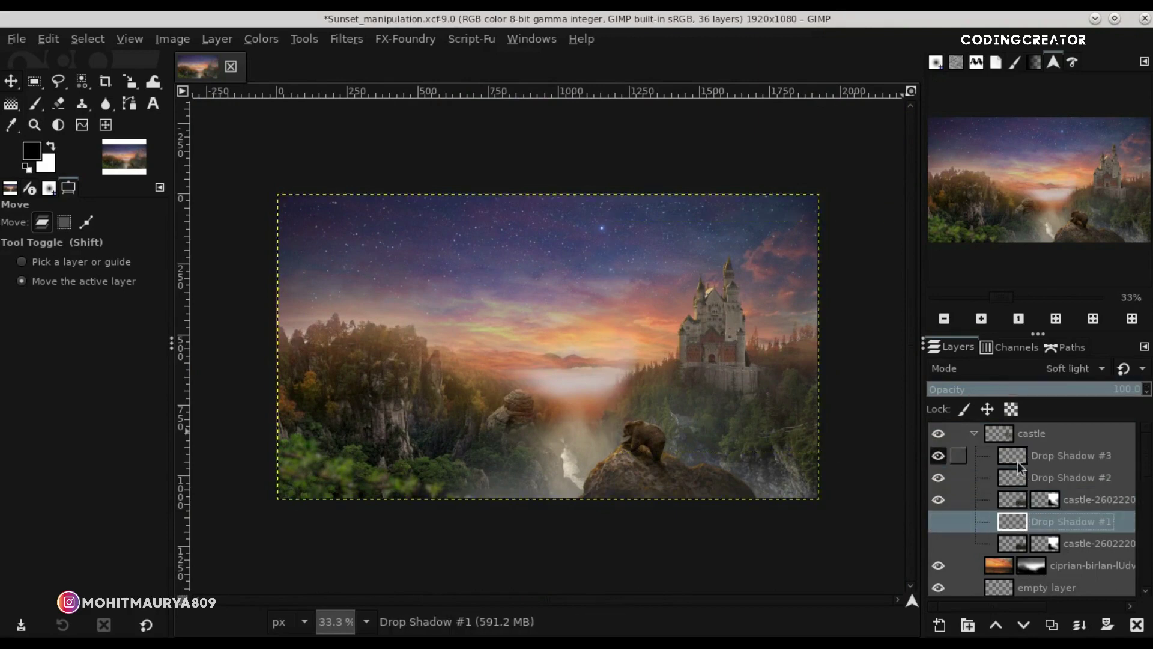
pyautogui.click(1020, 436)
# Enlarge the image to fill the window, expand the castle group, and select Drop Shadow #3.
pyautogui.click(974, 434)
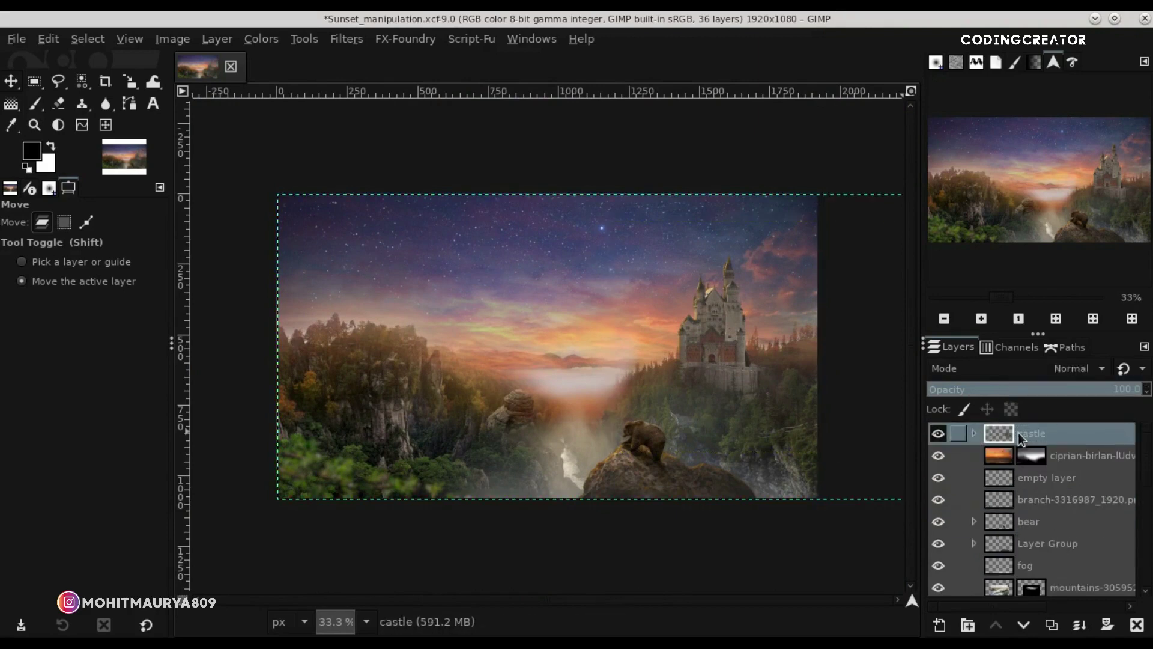
pyautogui.click(911, 91)
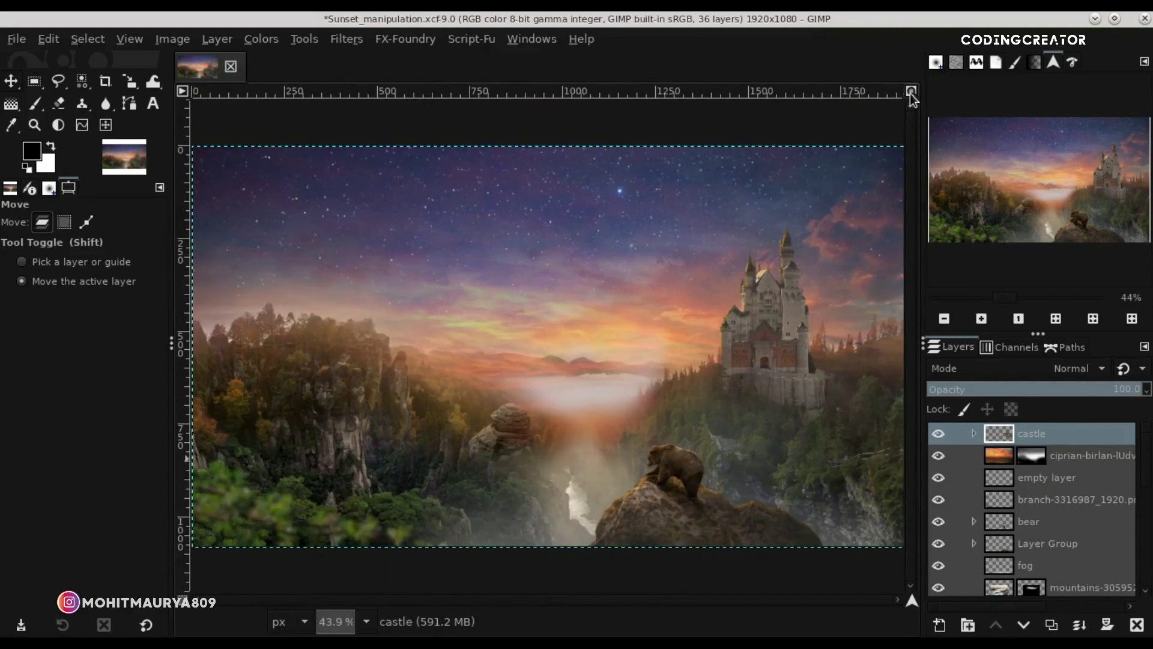
pyautogui.click(974, 433)
pyautogui.click(1043, 456)
# Add new layer #5 above Drop Shadow #3 and set it to Clip to Backdrop.
pyautogui.click(941, 626)
pyautogui.click(1030, 612)
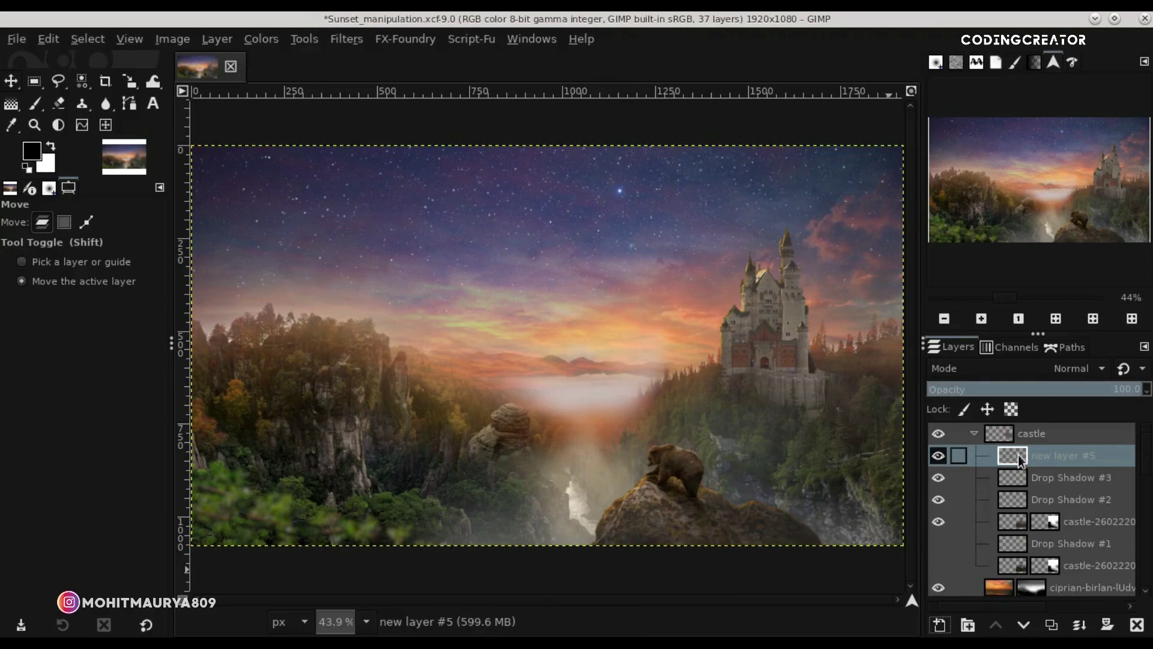
pyautogui.rightClick(992, 460)
pyautogui.moveTo(889, 56)
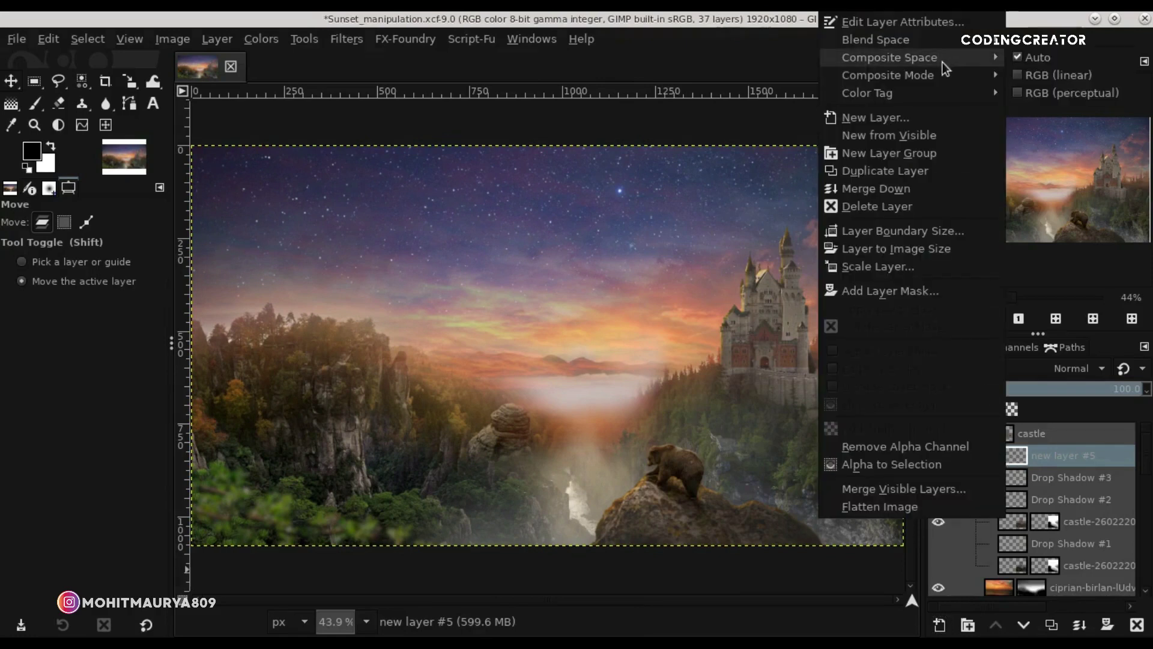
pyautogui.click(1069, 110)
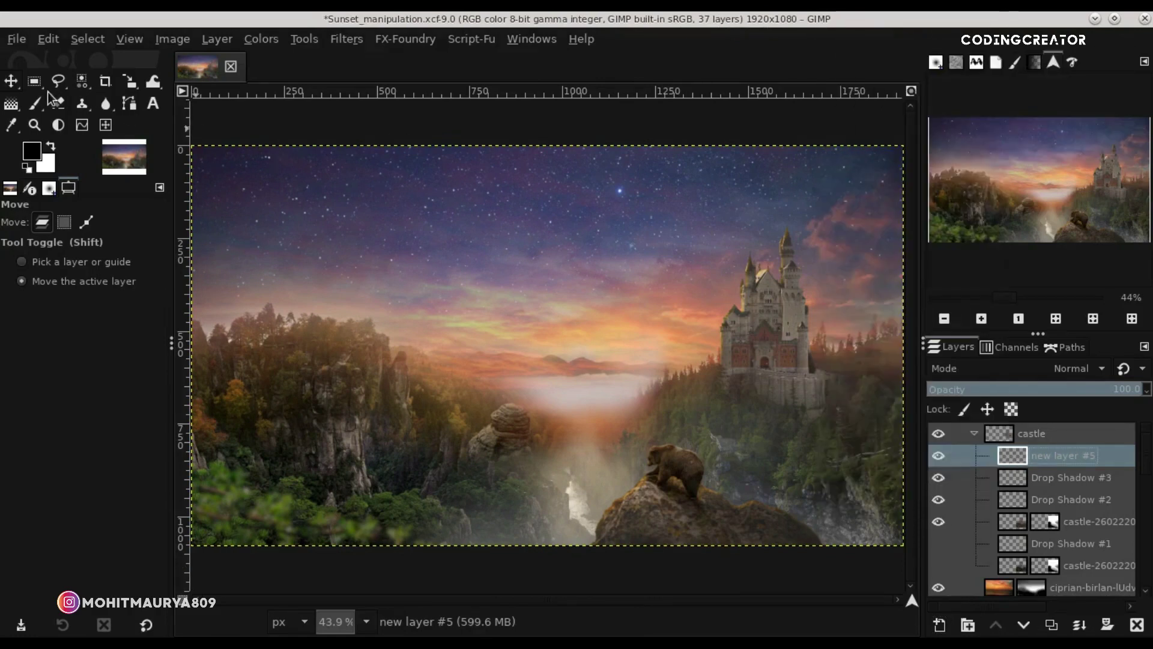
pyautogui.click(36, 103)
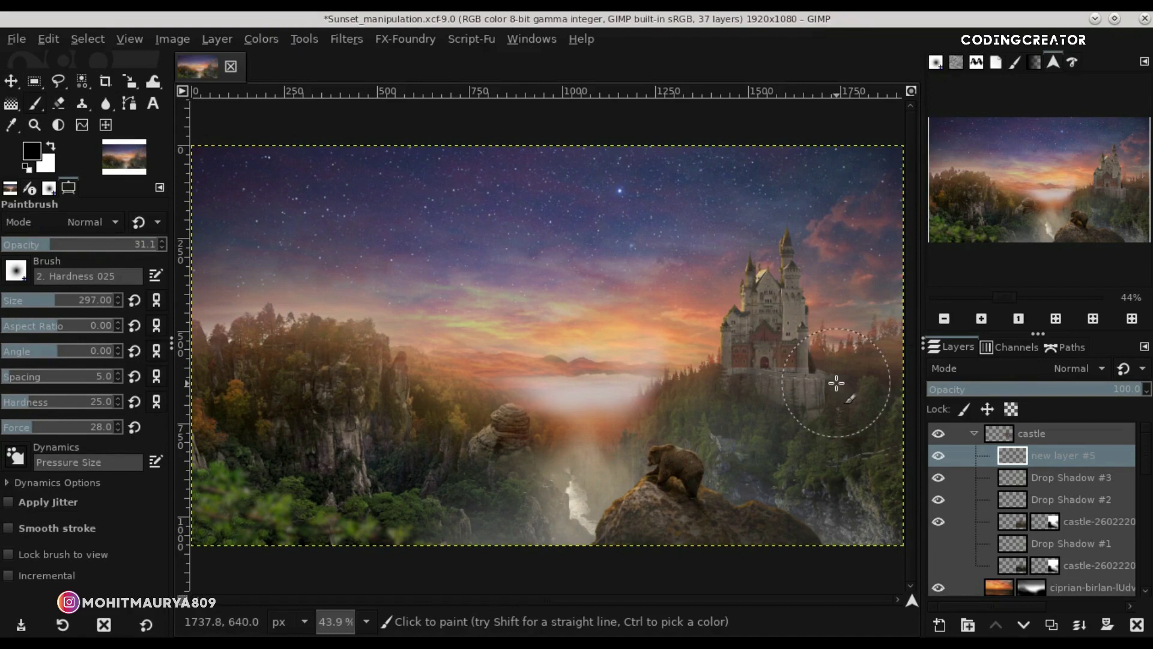
# Set the black Paintbrush to about 22 opacity and size 191, then shade the castle base on layer #5.
pyautogui.press('1')
pyautogui.moveTo(910, 604); pyautogui.dragTo(920, 602)
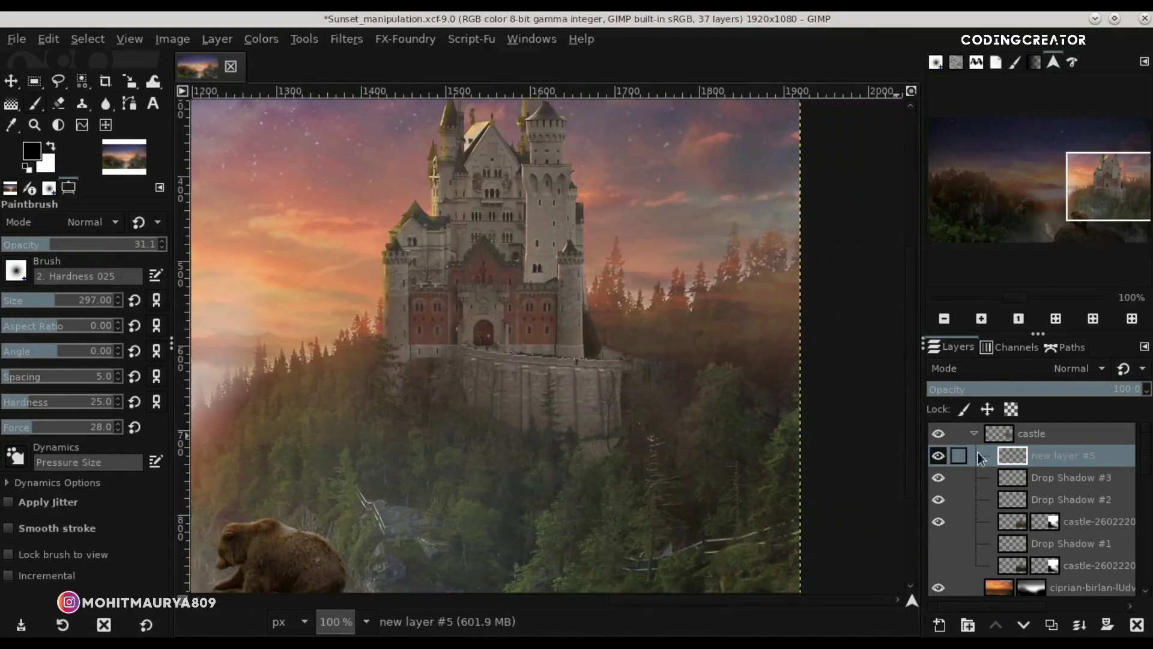
pyautogui.click(938, 455)
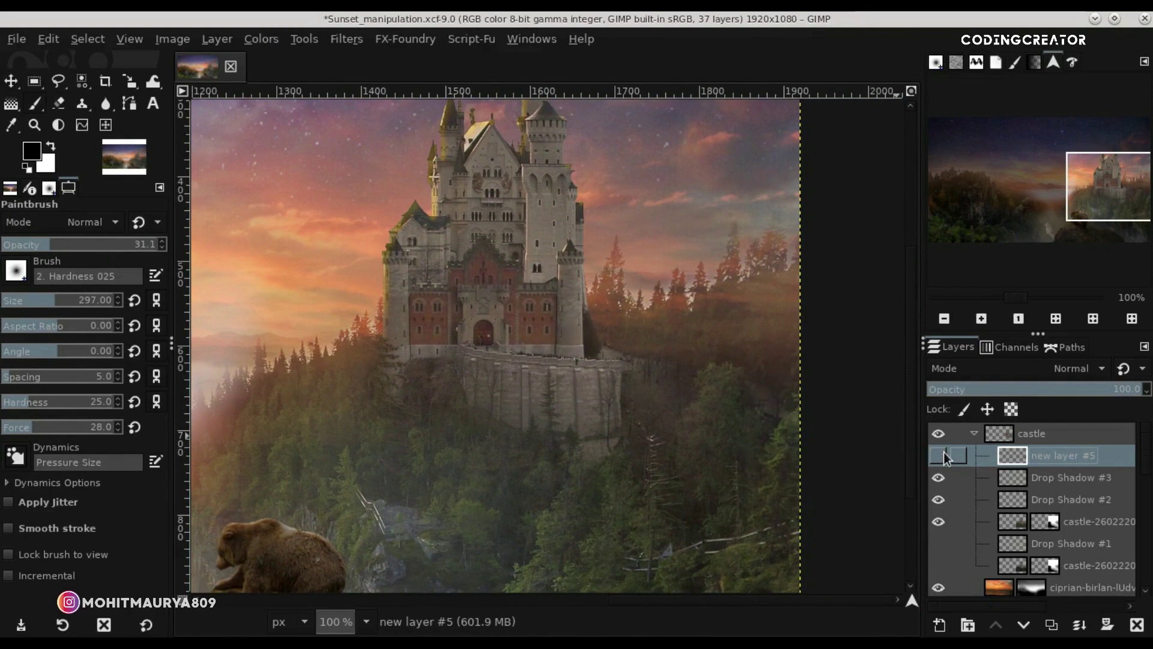
pyautogui.moveTo(53, 244); pyautogui.dragTo(39, 245)
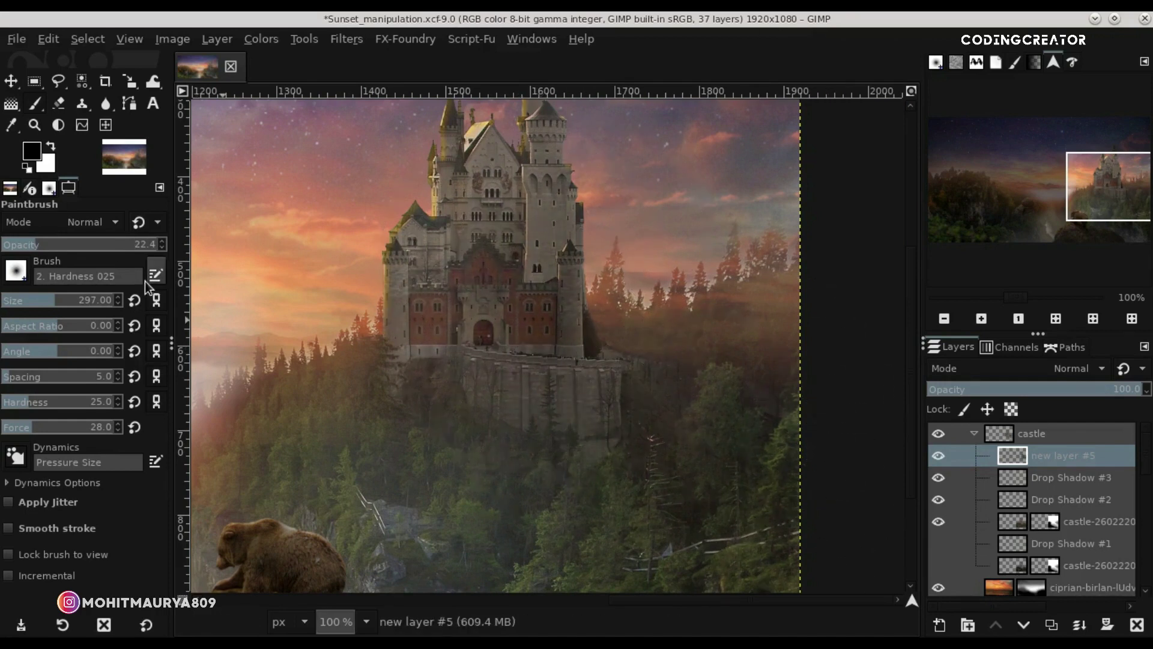
pyautogui.scroll(5, 571, 252)
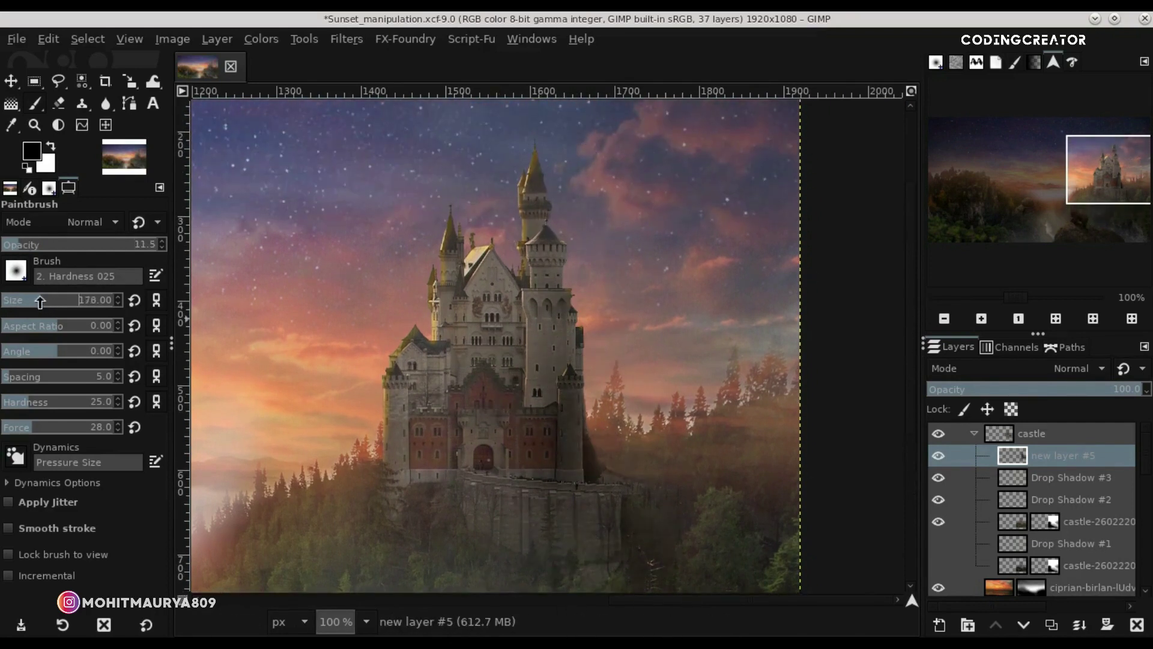
pyautogui.moveTo(39, 301); pyautogui.dragTo(42, 301)
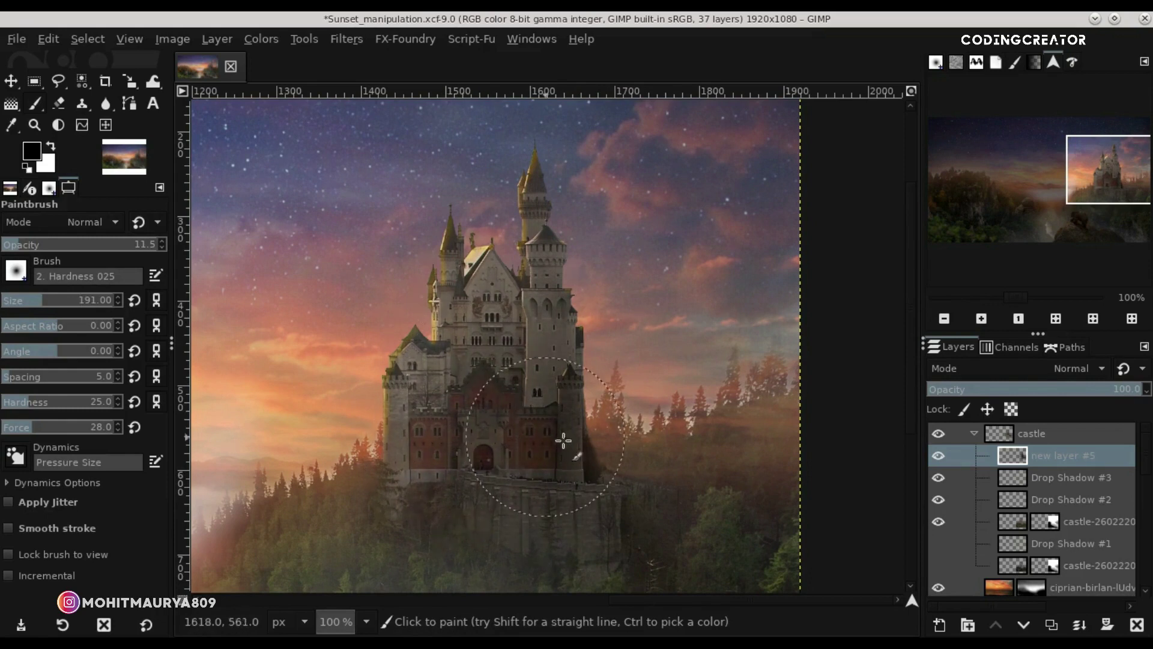
pyautogui.scroll(-2, 563, 441)
pyautogui.scroll(2, 713, 368)
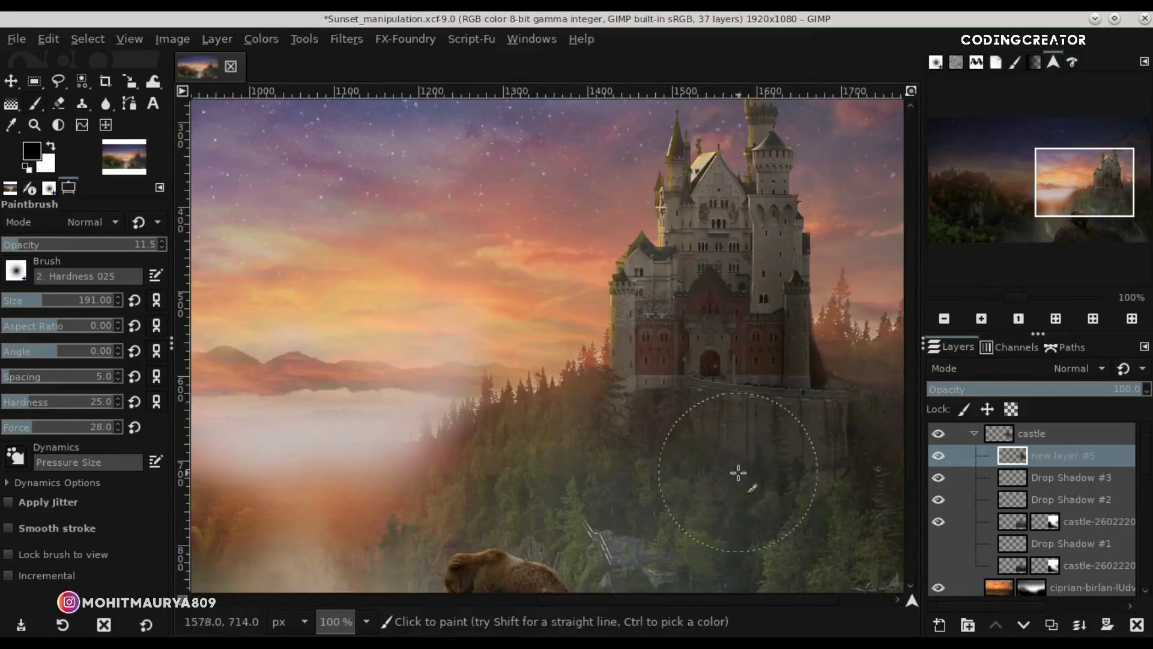
pyautogui.moveTo(766, 601); pyautogui.dragTo(834, 600)
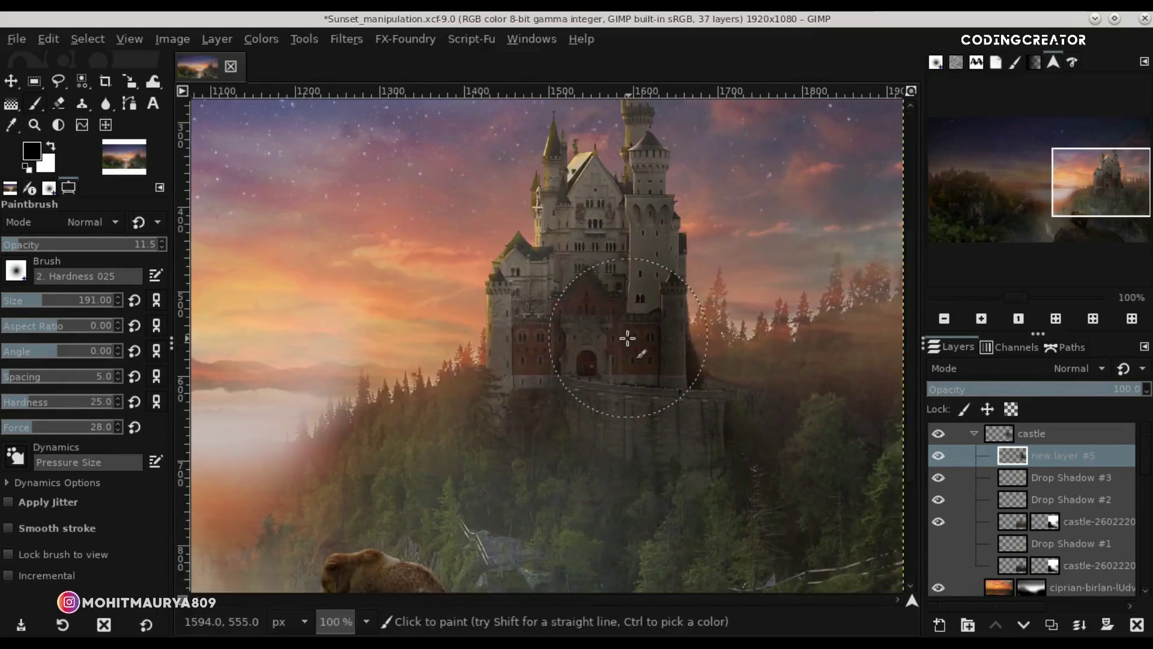
pyautogui.scroll(5, 911, 385)
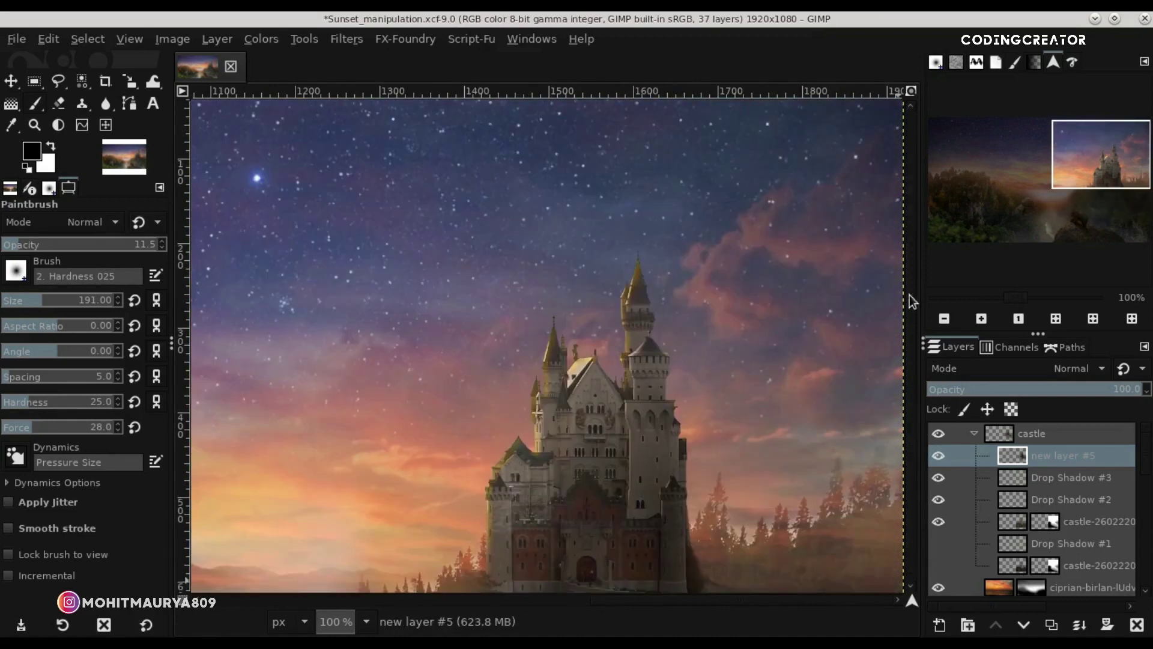
pyautogui.scroll(-3, 745, 450)
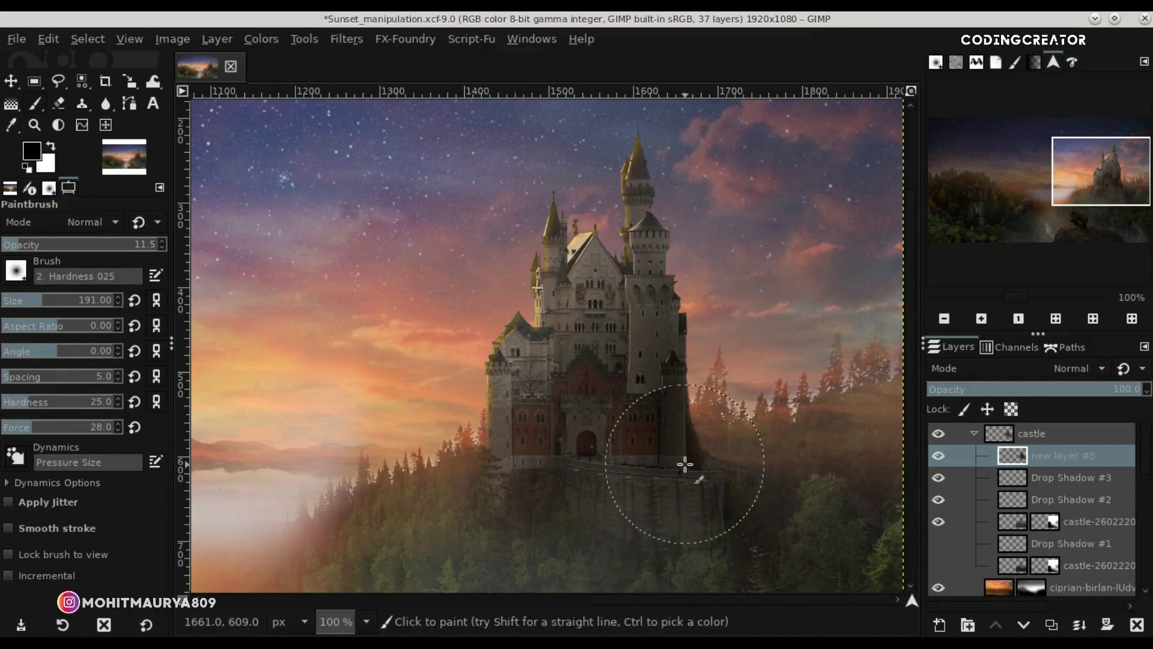
# Enlarge the brush for broader shading and recentre the castle at actual pixel size.
pyautogui.press('2')
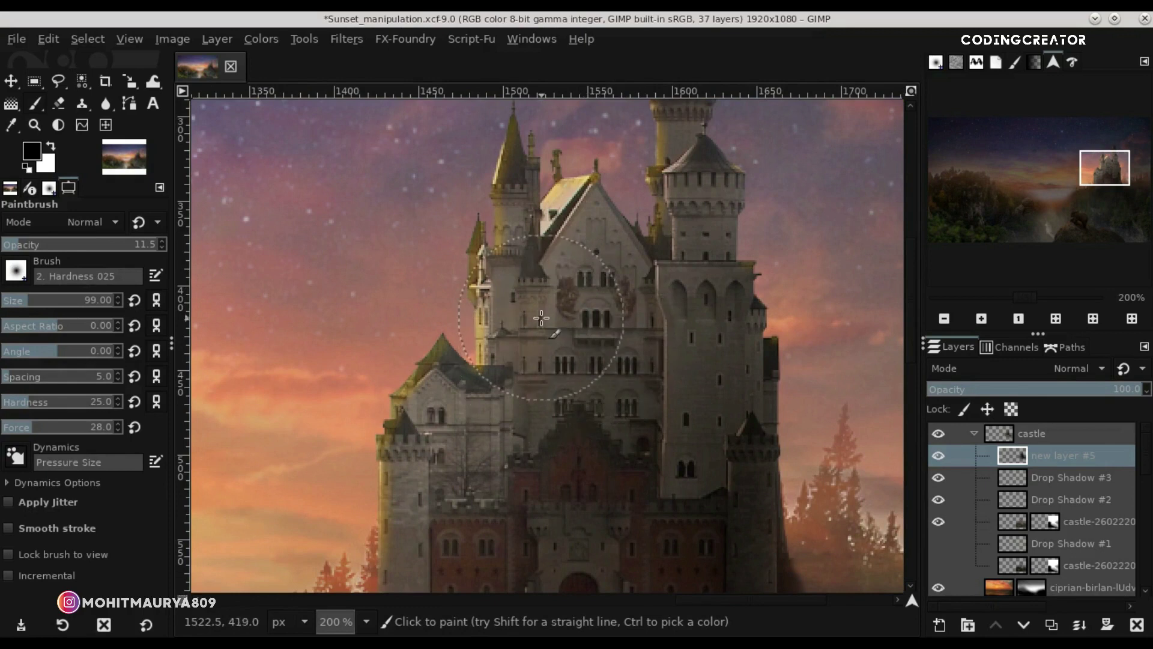
pyautogui.scroll(-3, 598, 449)
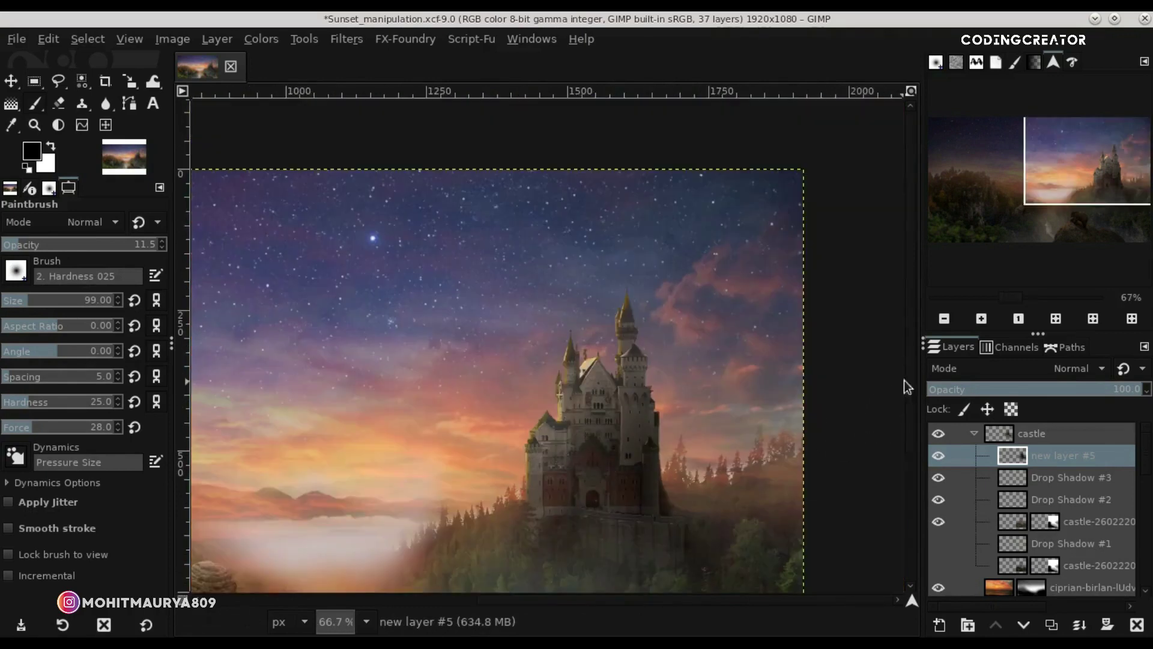
pyautogui.scroll(-3, 499, 345)
pyautogui.moveTo(34, 308); pyautogui.dragTo(39, 308)
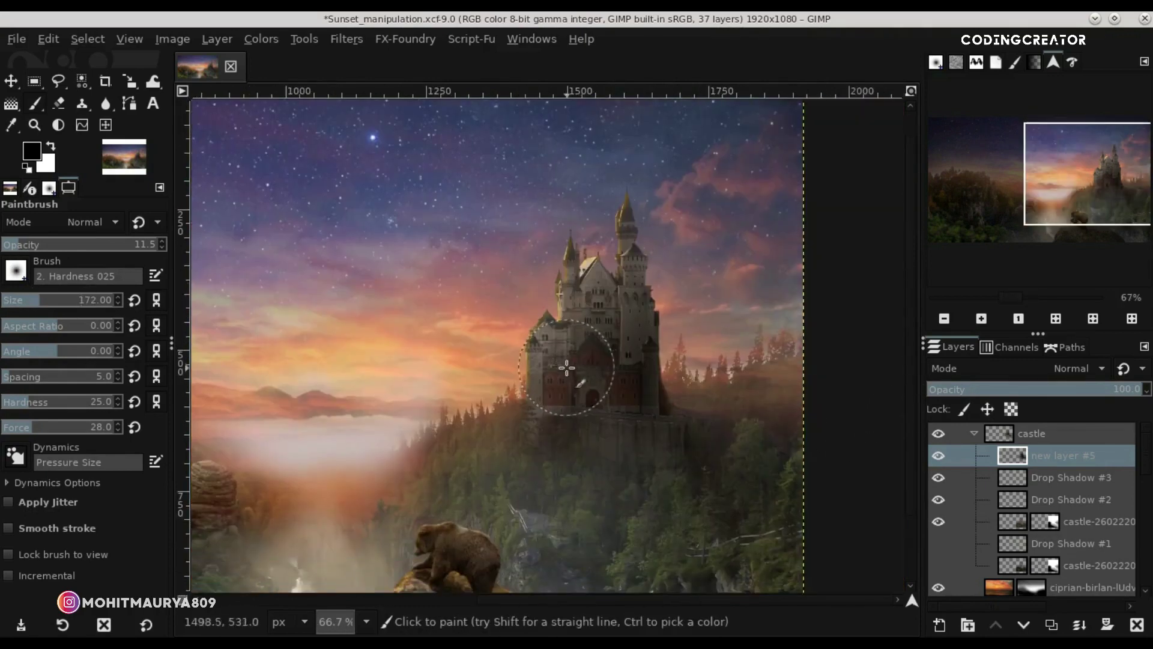
pyautogui.hotkey('shift', 'ctrl', 'j')
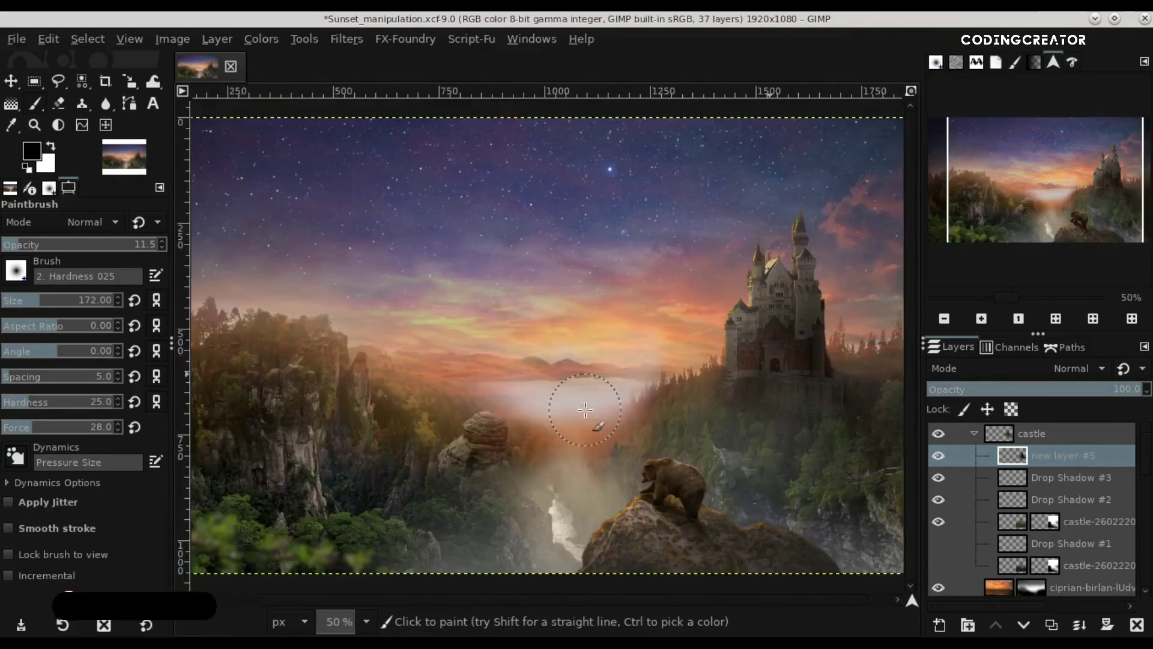
pyautogui.press('1')
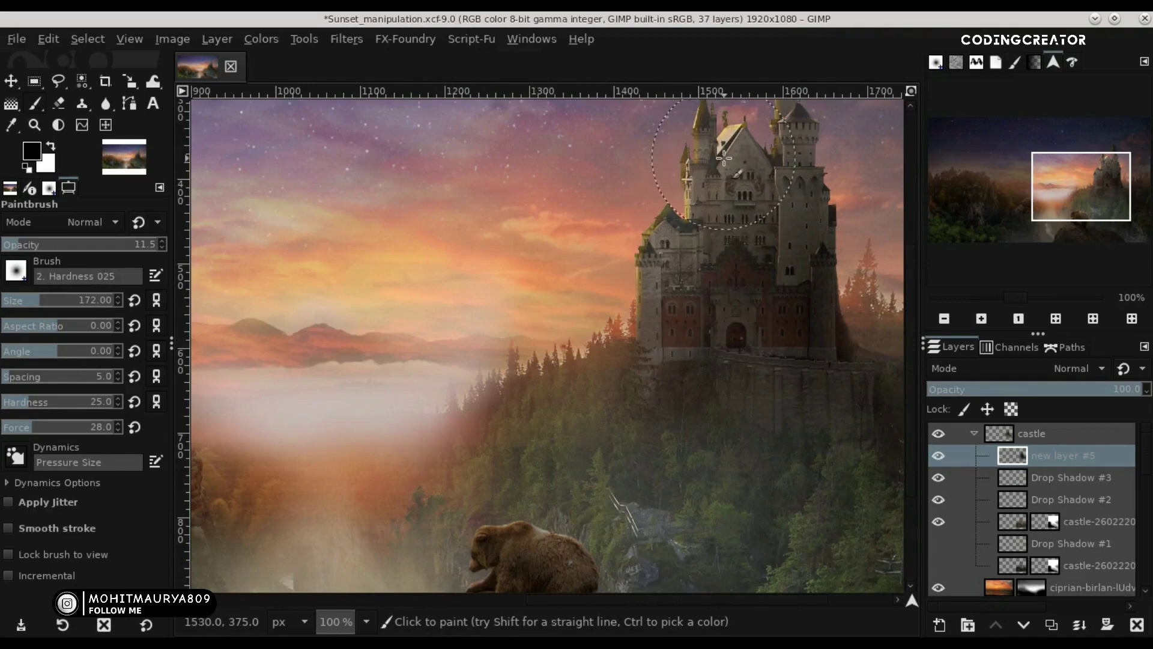
pyautogui.moveTo(686, 599); pyautogui.dragTo(751, 599)
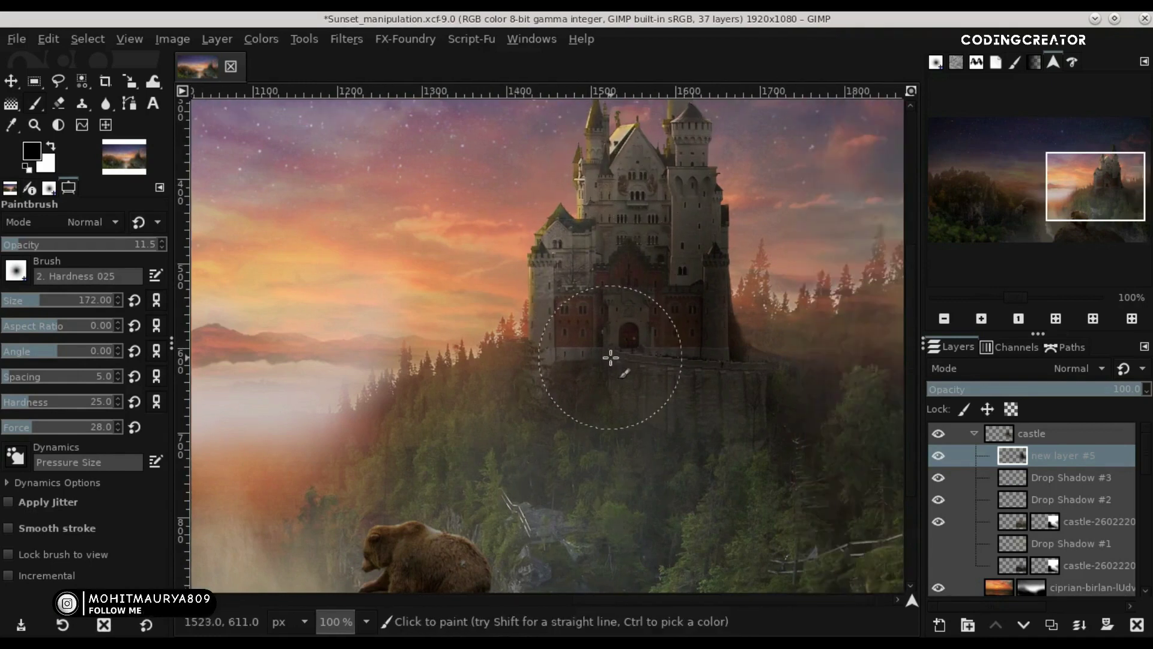
pyautogui.click(12, 84)
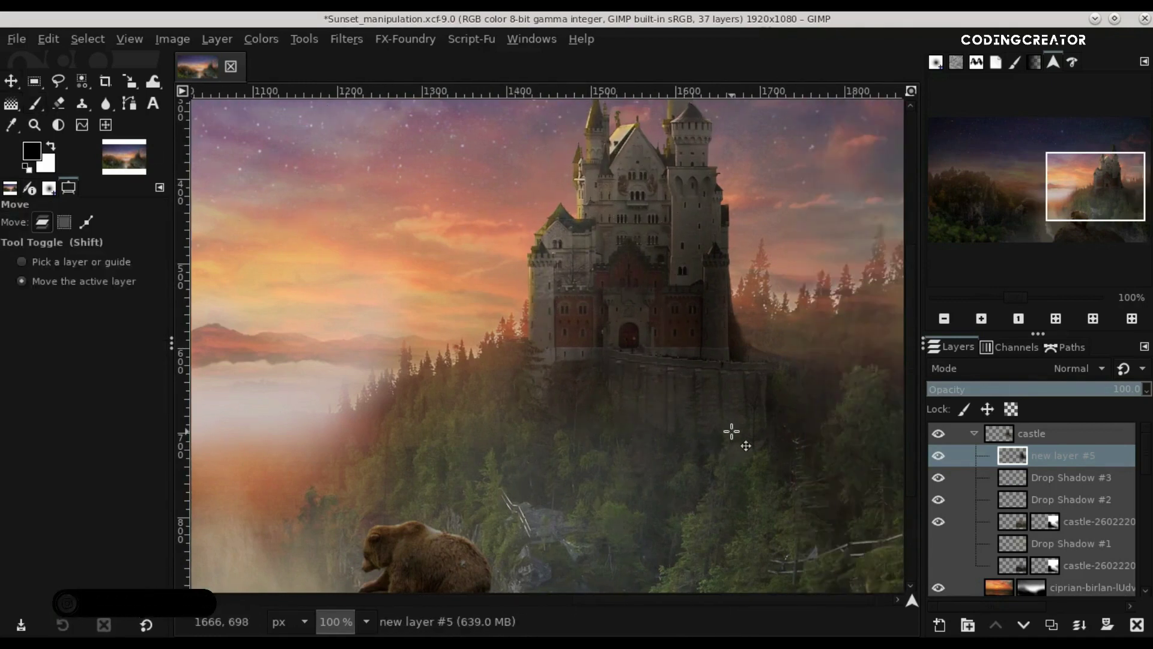
# Compare layer #5's shading by toggling its visibility, then raise its opacity to about 99.6.
pyautogui.click(931, 456)
pyautogui.click(931, 456)
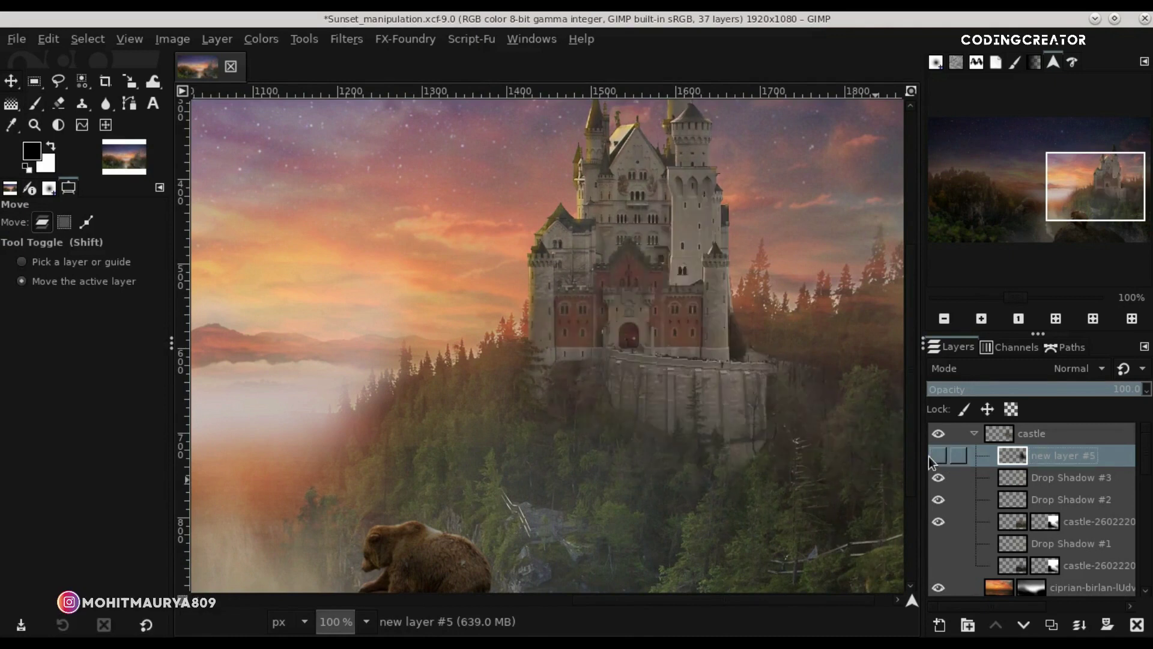
pyautogui.moveTo(1110, 389); pyautogui.dragTo(1140, 390)
# Fold the castle group, fit the image in the window, and make new layer #5 active.
pyautogui.click(984, 434)
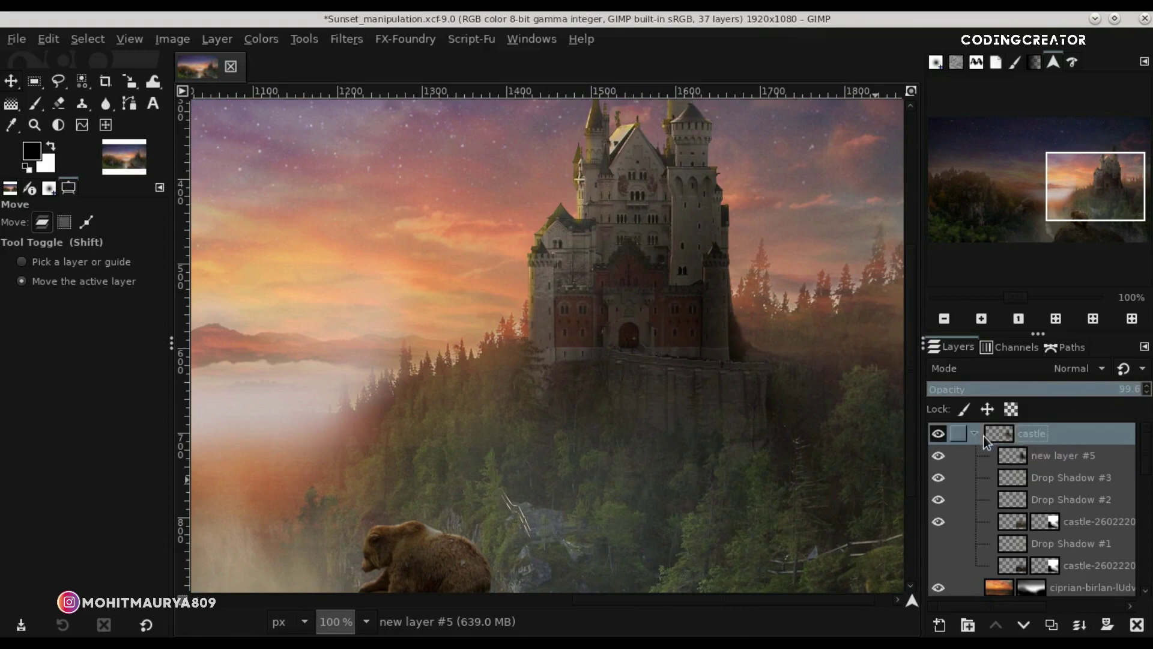
pyautogui.click(975, 434)
pyautogui.keyDown('ctrl'); pyautogui.scroll(-3, 758, 443); pyautogui.keyUp('ctrl')
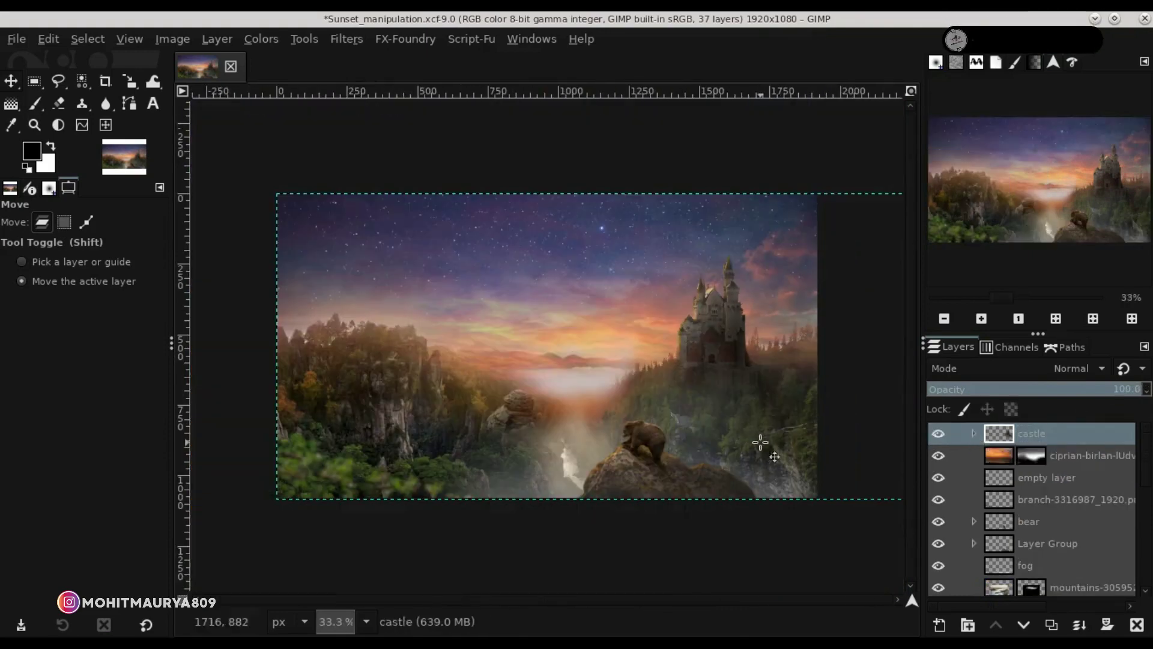
pyautogui.click(916, 97)
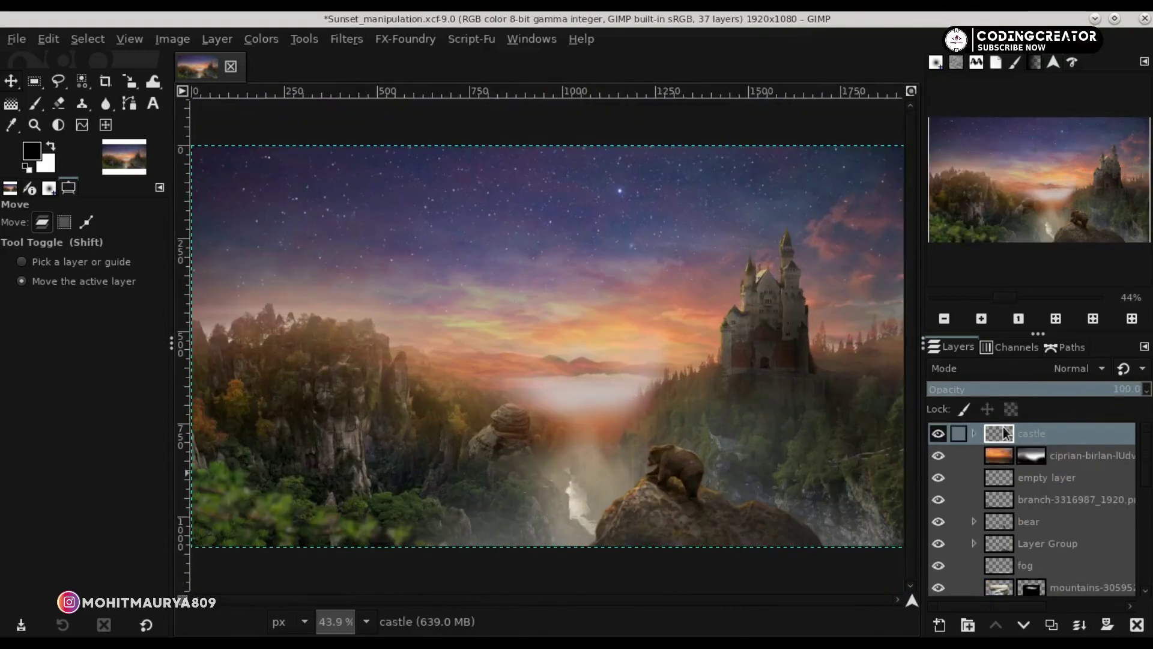
pyautogui.click(974, 433)
pyautogui.click(1012, 455)
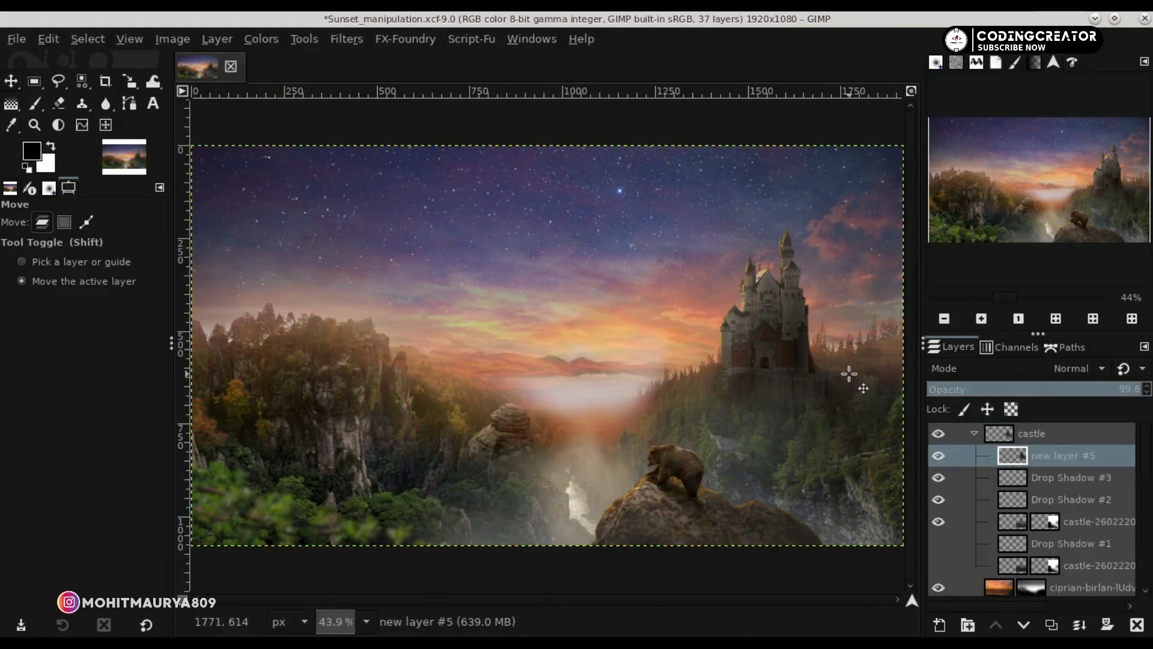
# Erase some of layer #5's shading below the castle base with a size-359 eraser.
pyautogui.click(58, 103)
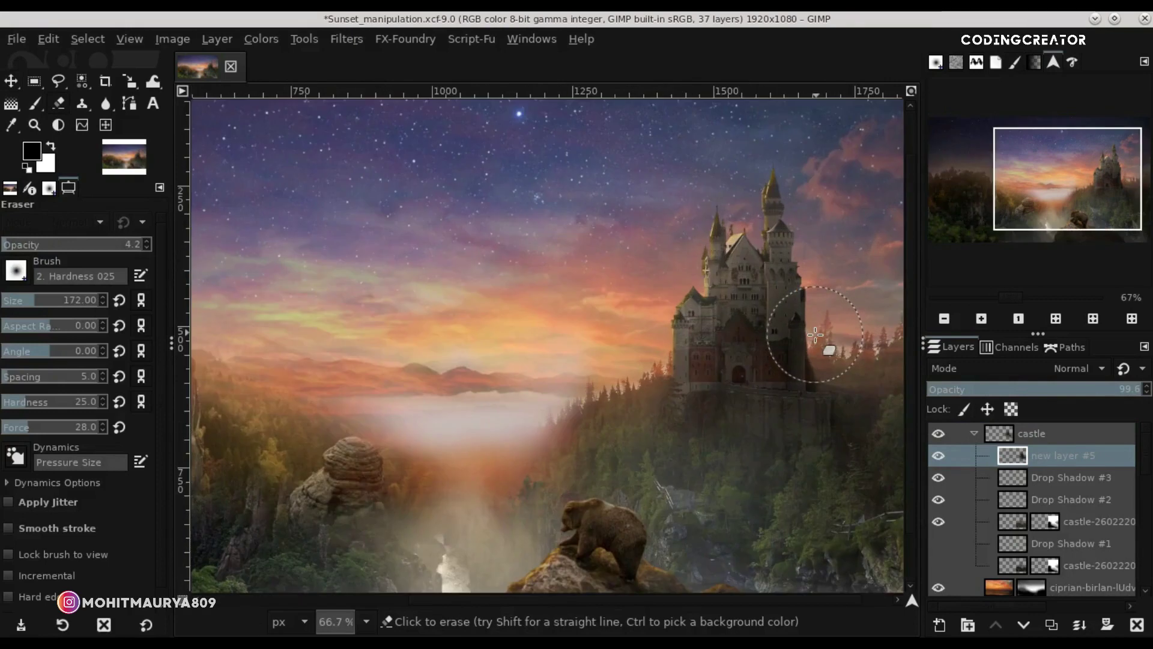
pyautogui.keyDown('ctrl'); pyautogui.scroll(4, 792, 322); pyautogui.keyUp('ctrl')
pyautogui.keyDown('ctrl'); pyautogui.scroll(-2, 835, 463); pyautogui.keyUp('ctrl')
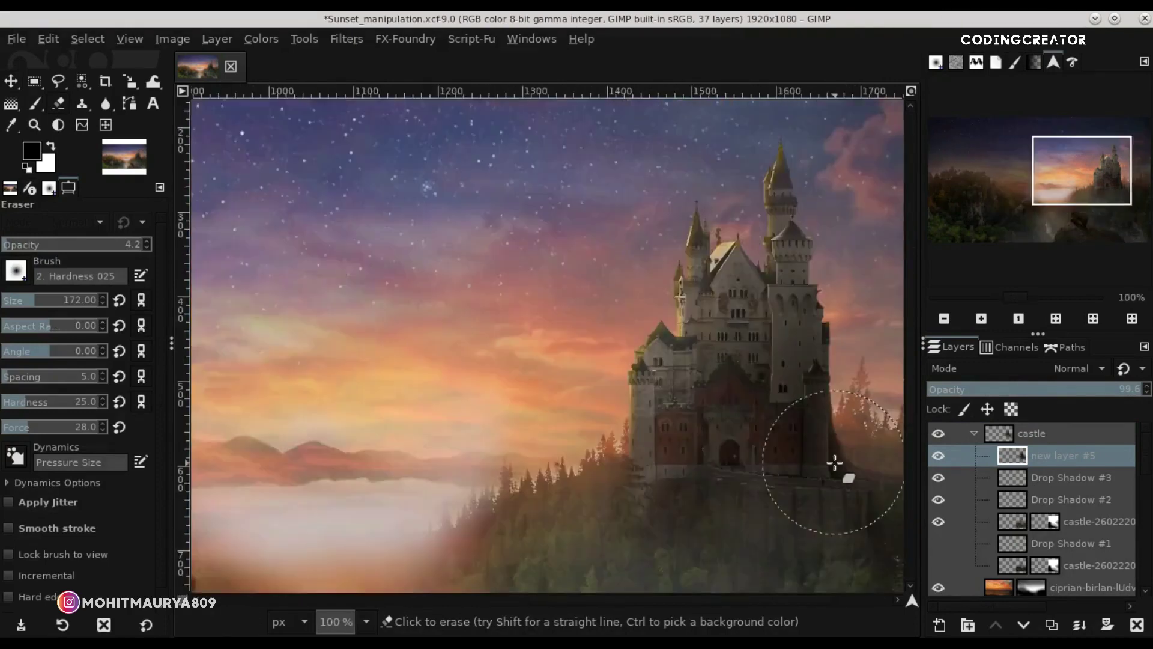
pyautogui.keyDown('ctrl'); pyautogui.scroll(-1, 801, 482); pyautogui.keyUp('ctrl')
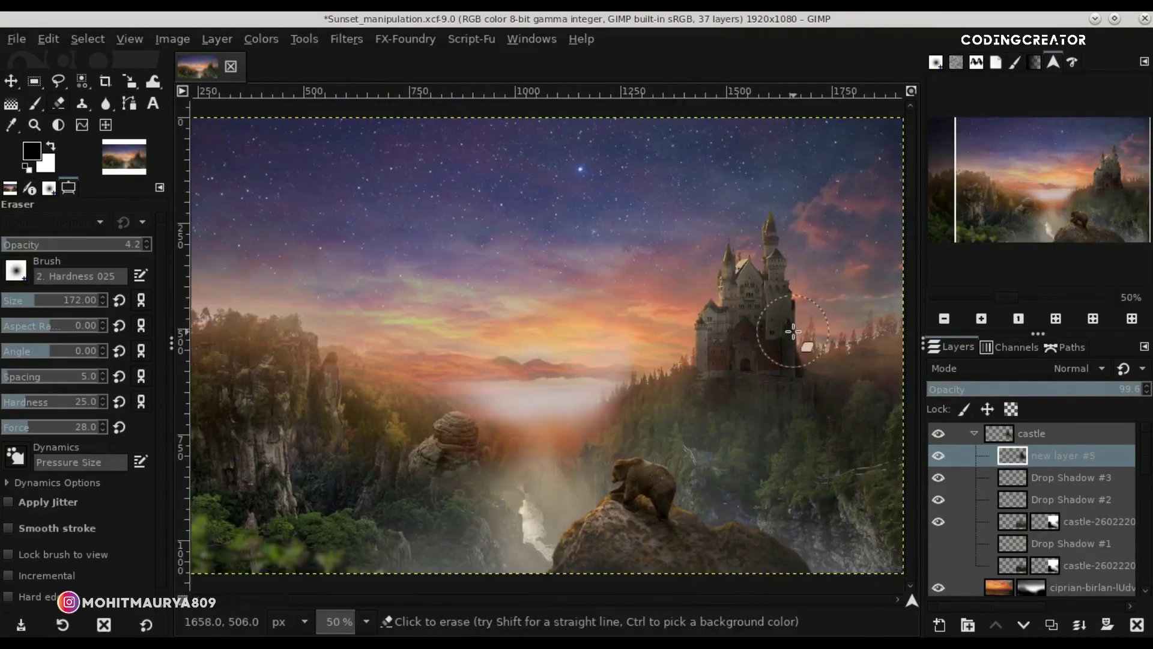
pyautogui.moveTo(50, 299); pyautogui.dragTo(60, 300)
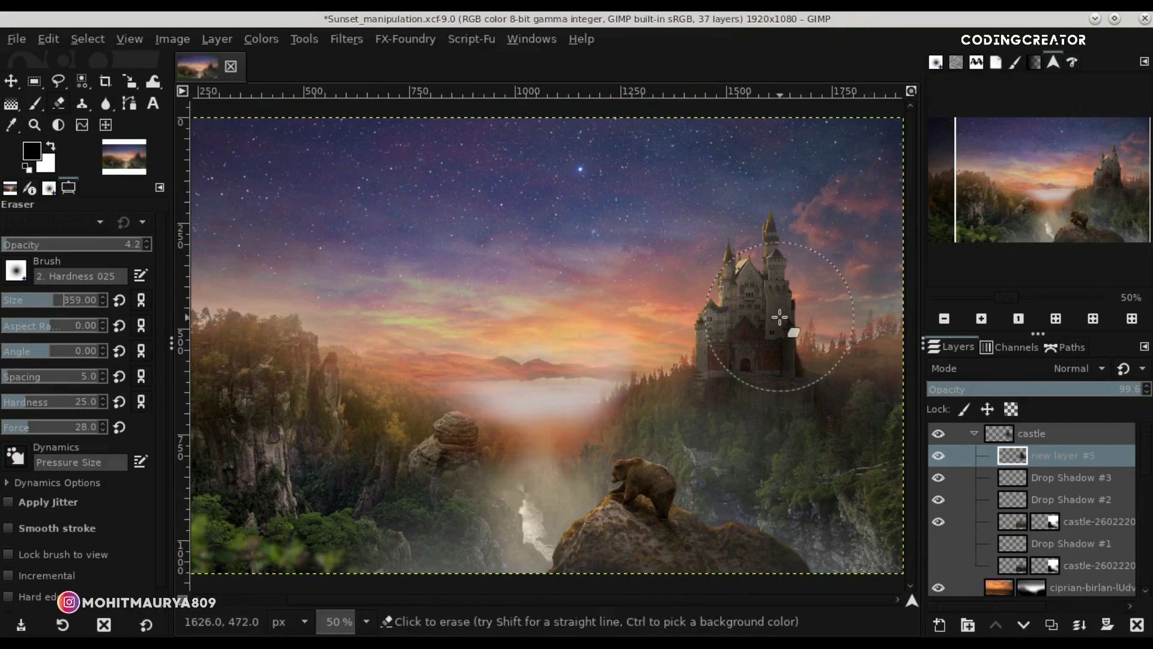
pyautogui.moveTo(791, 359); pyautogui.dragTo(761, 350)
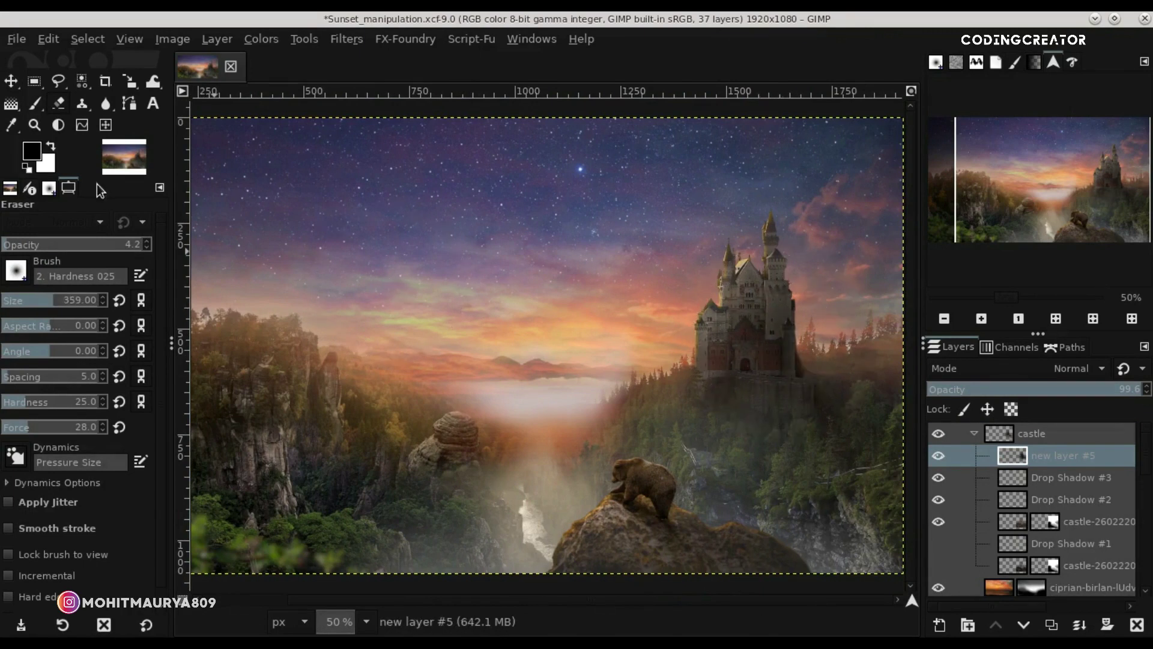
# Return to the Move tool and fit the whole image in the window.
pyautogui.press('m')
pyautogui.scroll(-2, 695, 457)
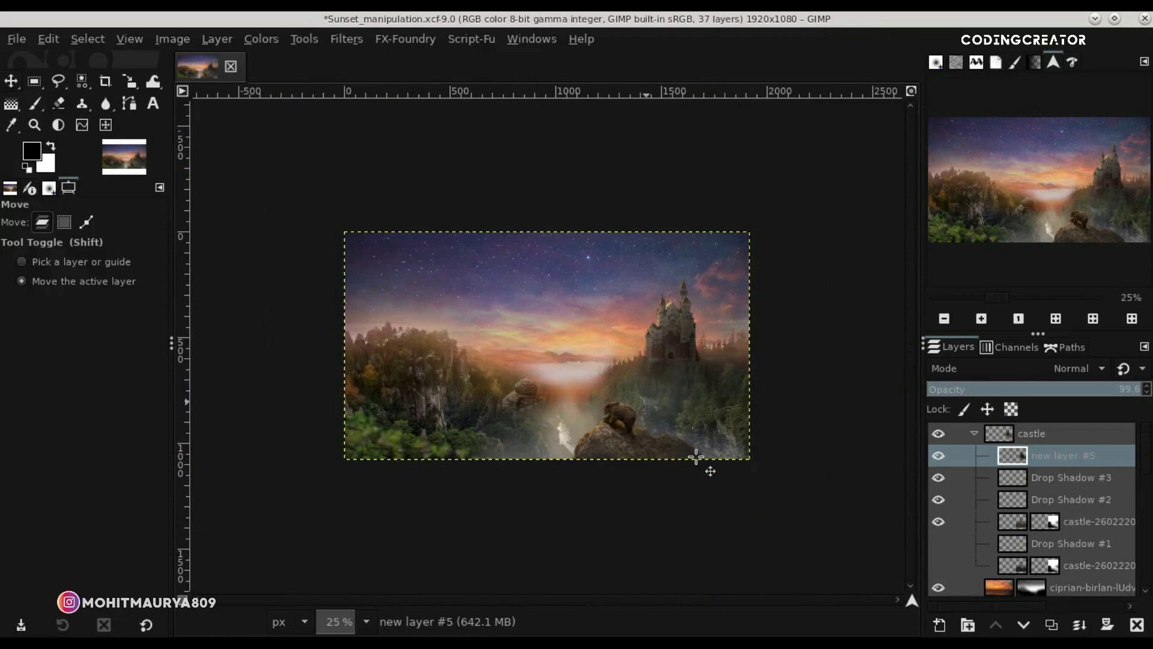
pyautogui.scroll(-2, 695, 457)
pyautogui.scroll(1, 695, 456)
pyautogui.scroll(1, 695, 457)
pyautogui.hotkey('shift', 'ctrl', 'j')
# Move the empty layer above the castle group and open the leaf photo.
pyautogui.click(973, 433)
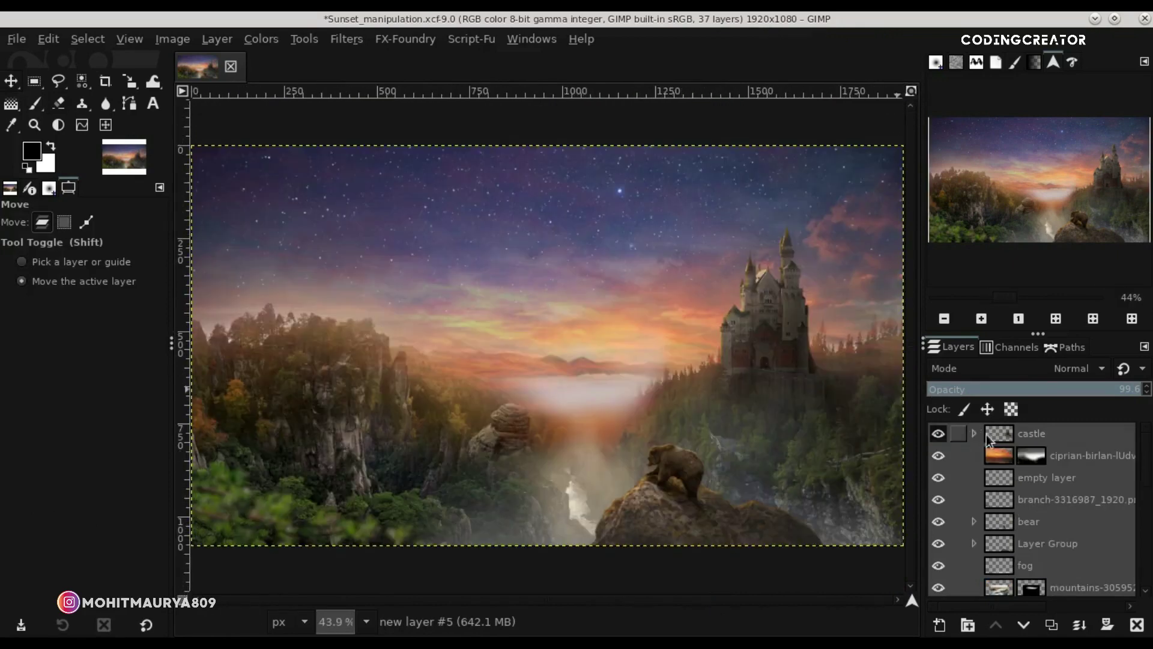
pyautogui.moveTo(1021, 478)
pyautogui.mouseDown()
pyautogui.moveTo(1007, 437)
pyautogui.moveTo(995, 433)
pyautogui.mouseUp()
pyautogui.click(28, 38)
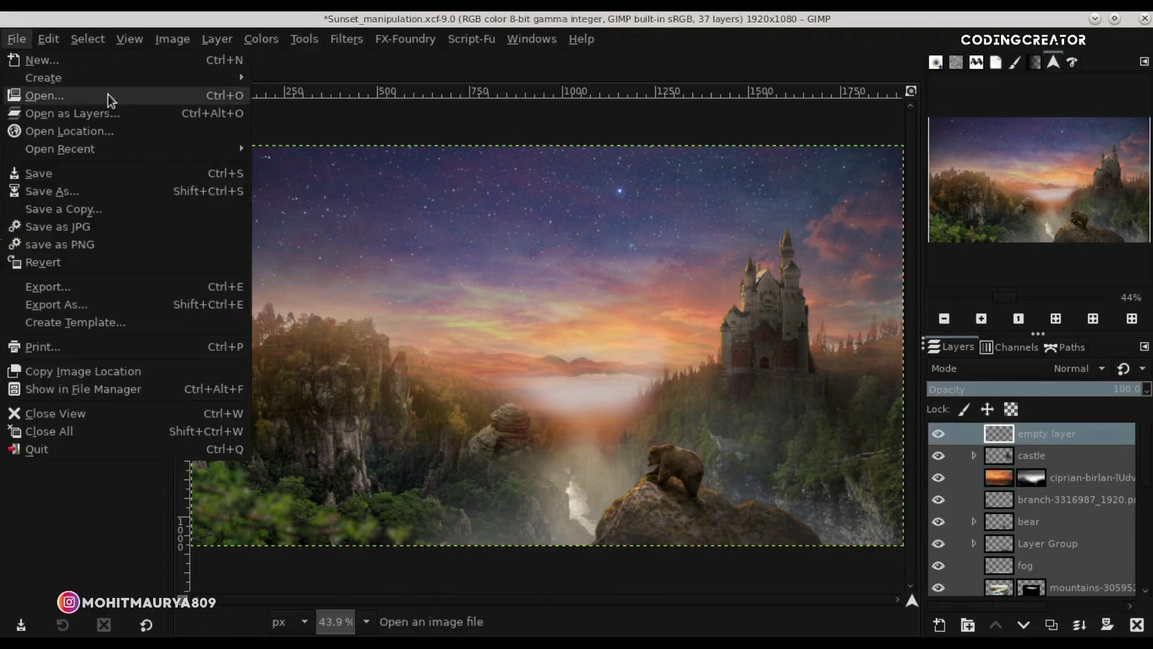
pyautogui.click(109, 95)
pyautogui.click(334, 430)
pyautogui.click(625, 617)
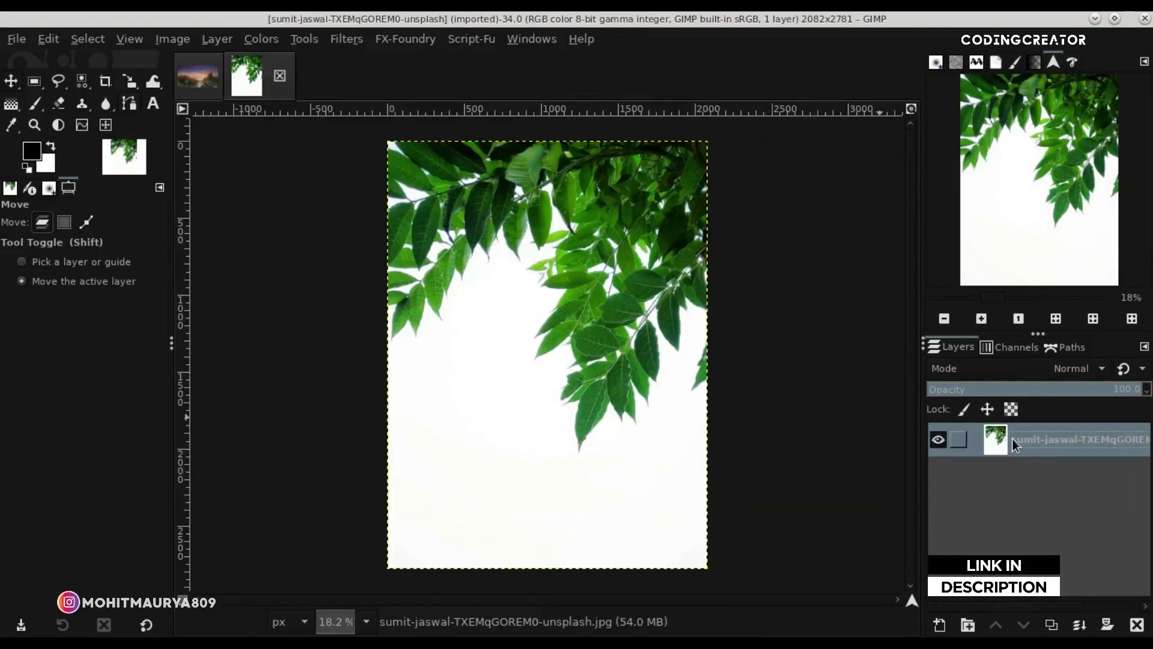
# Duplicate the leaf photo layer and hide the original.
pyautogui.rightClick(1012, 439)
pyautogui.click(910, 433)
pyautogui.click(1051, 625)
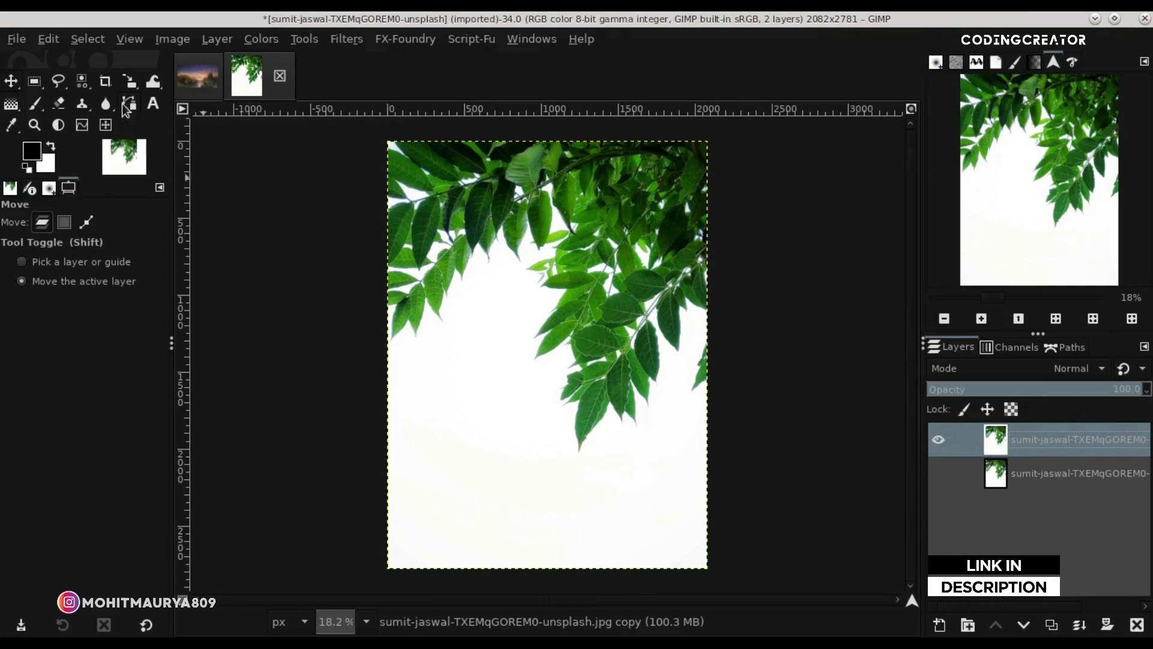
# Select the white background by colour, clear it to transparency, and deselect.
pyautogui.click(89, 87)
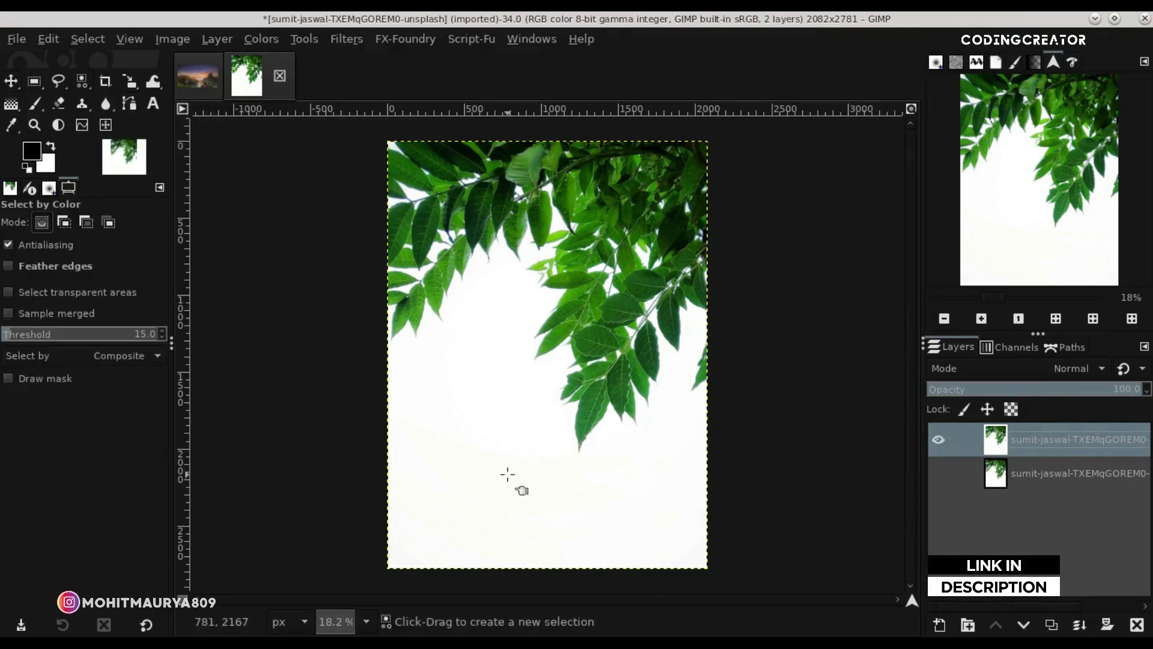
pyautogui.click(510, 479)
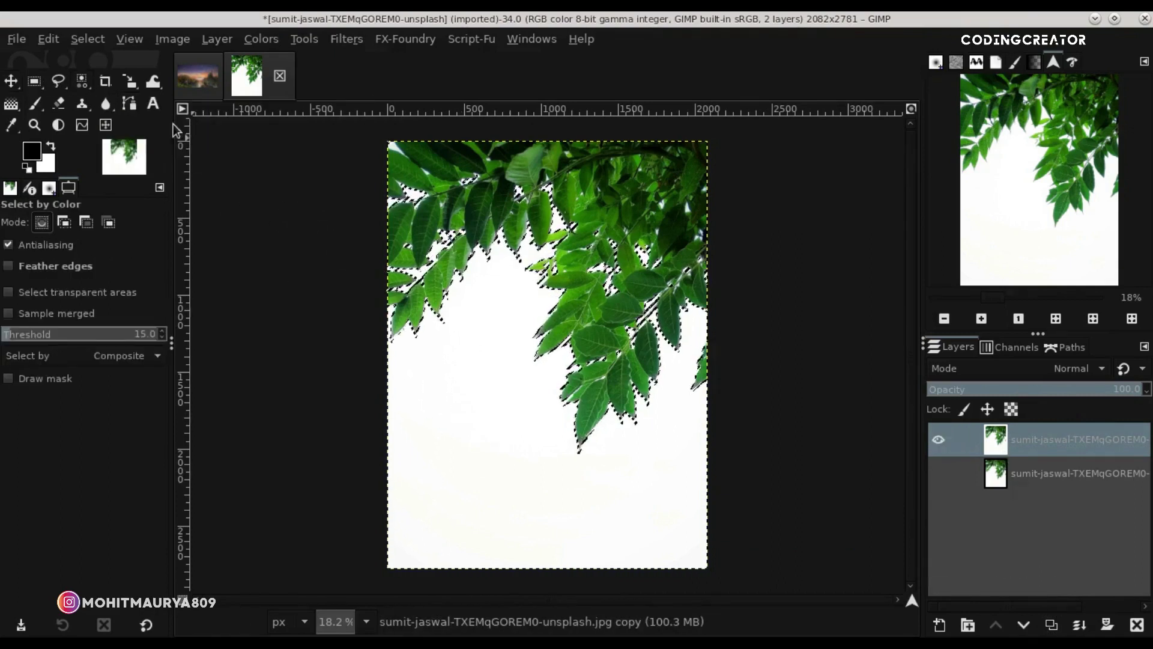
pyautogui.click(48, 38)
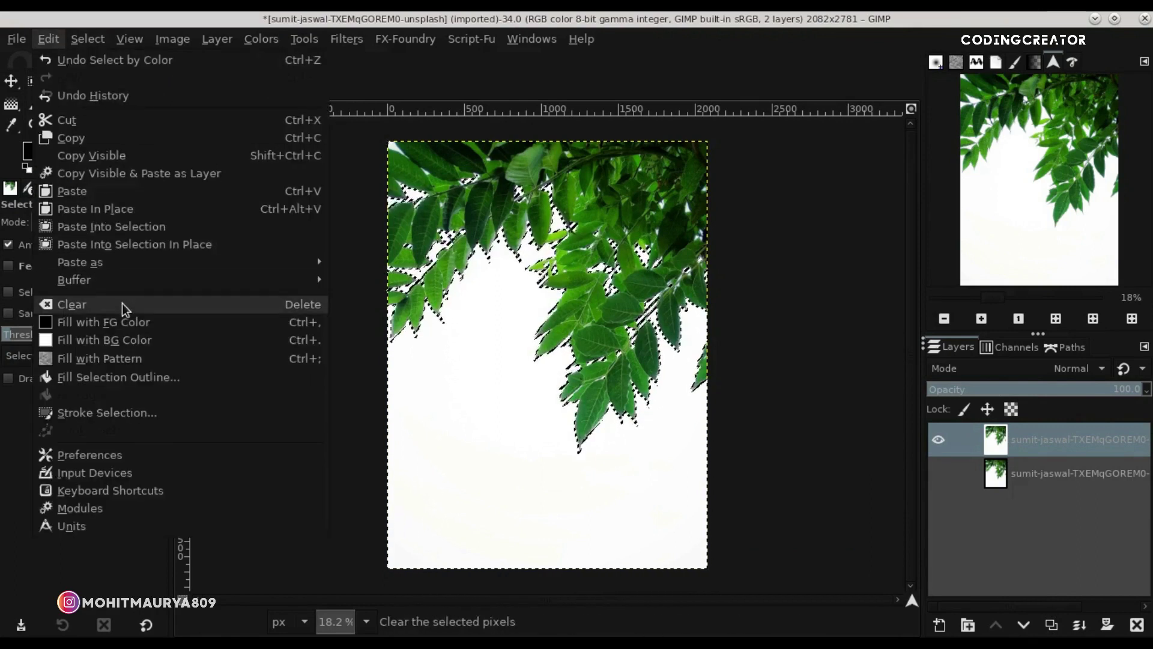
pyautogui.click(122, 304)
pyautogui.click(85, 38)
pyautogui.click(89, 73)
pyautogui.click(11, 83)
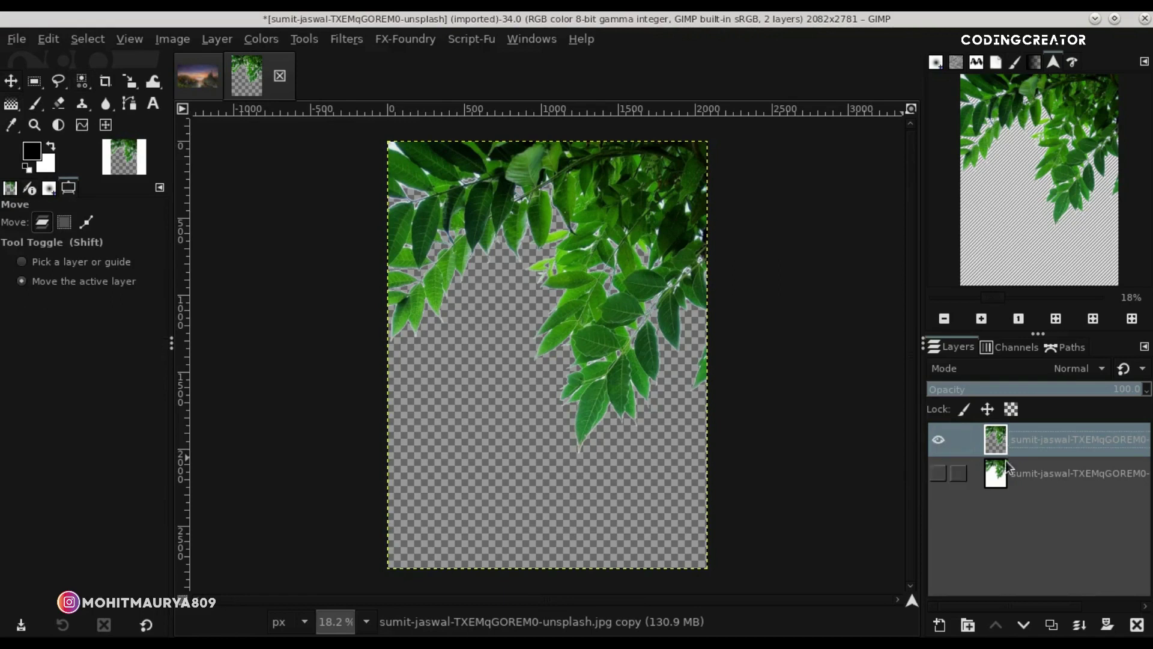
# Add a new empty layer above the white-background bottom layer.
pyautogui.click(1053, 624)
pyautogui.click(1136, 626)
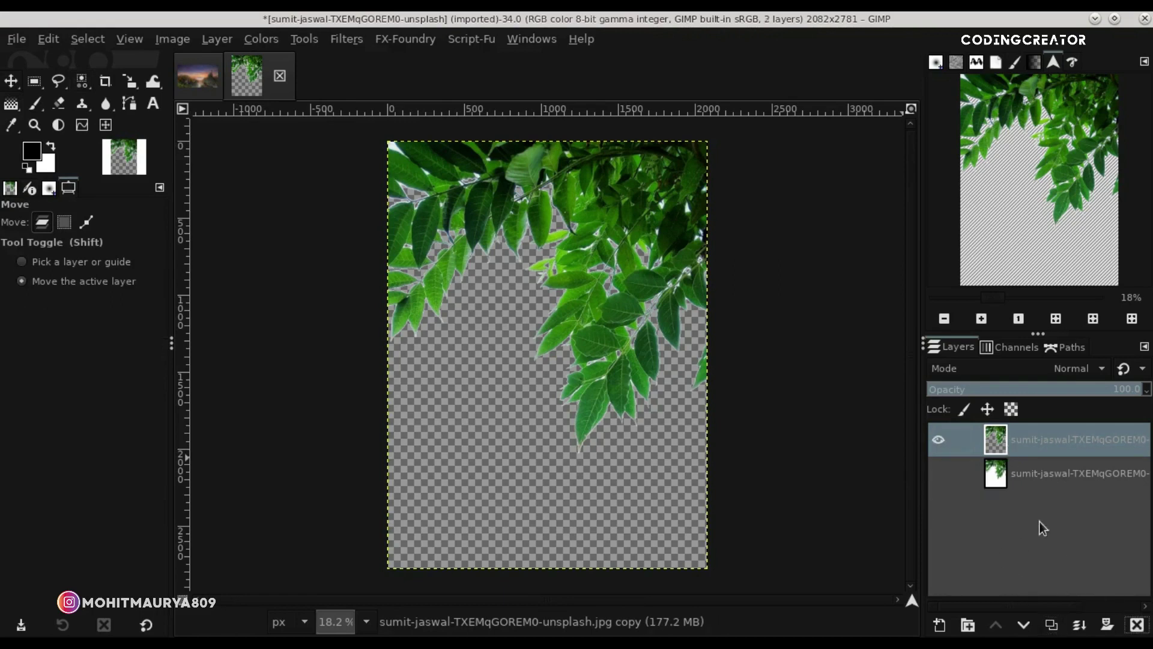
pyautogui.click(970, 474)
pyautogui.click(940, 626)
pyautogui.click(1027, 616)
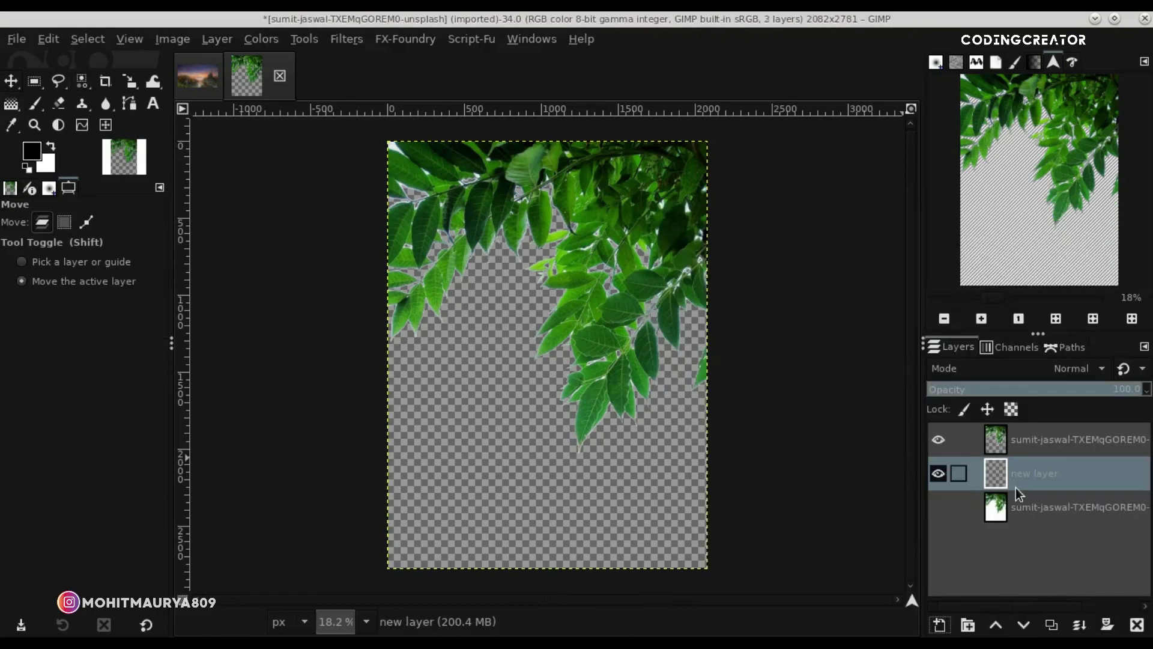
# Fill the new layer with black to reveal the leaf cutout's edges.
pyautogui.click(55, 43)
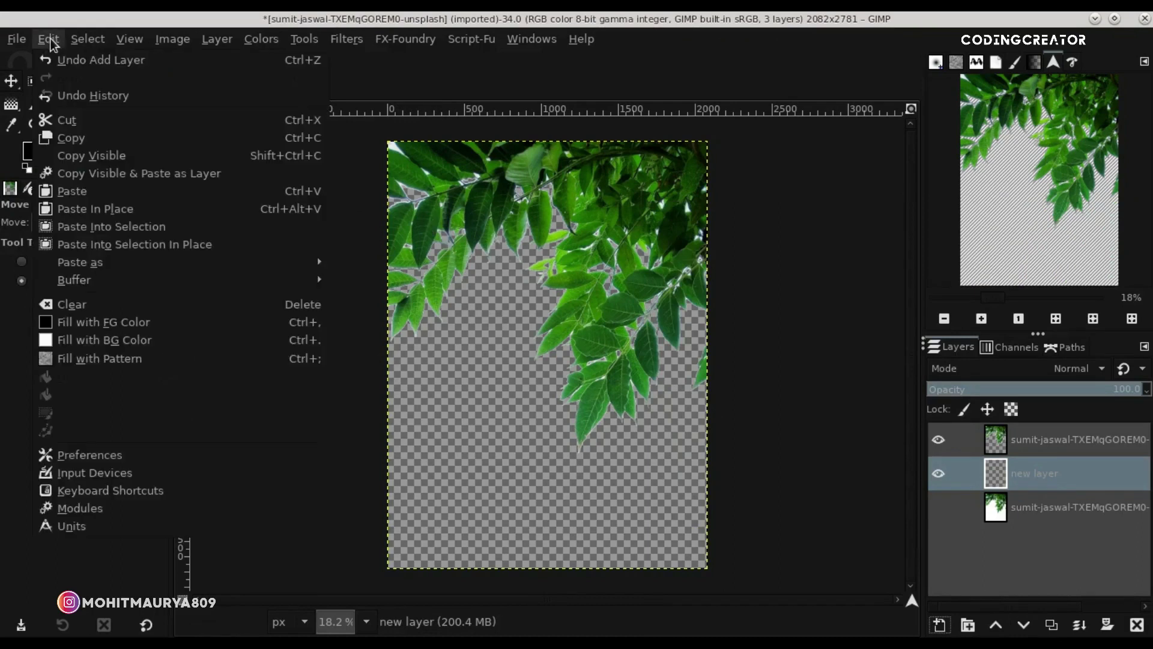
pyautogui.click(114, 326)
pyautogui.keyDown('ctrl'); pyautogui.scroll(4, 408, 248); pyautogui.keyUp('ctrl')
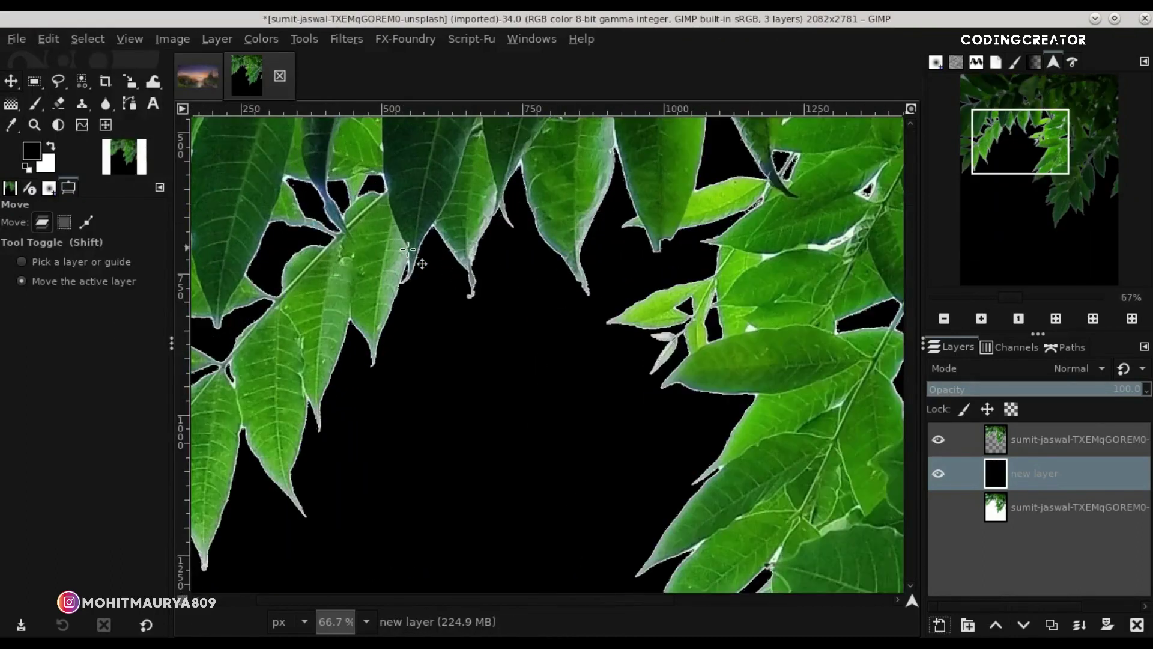
pyautogui.keyDown('ctrl'); pyautogui.scroll(2, 373, 308); pyautogui.keyUp('ctrl')
pyautogui.keyDown('ctrl'); pyautogui.scroll(2, 374, 308); pyautogui.keyUp('ctrl')
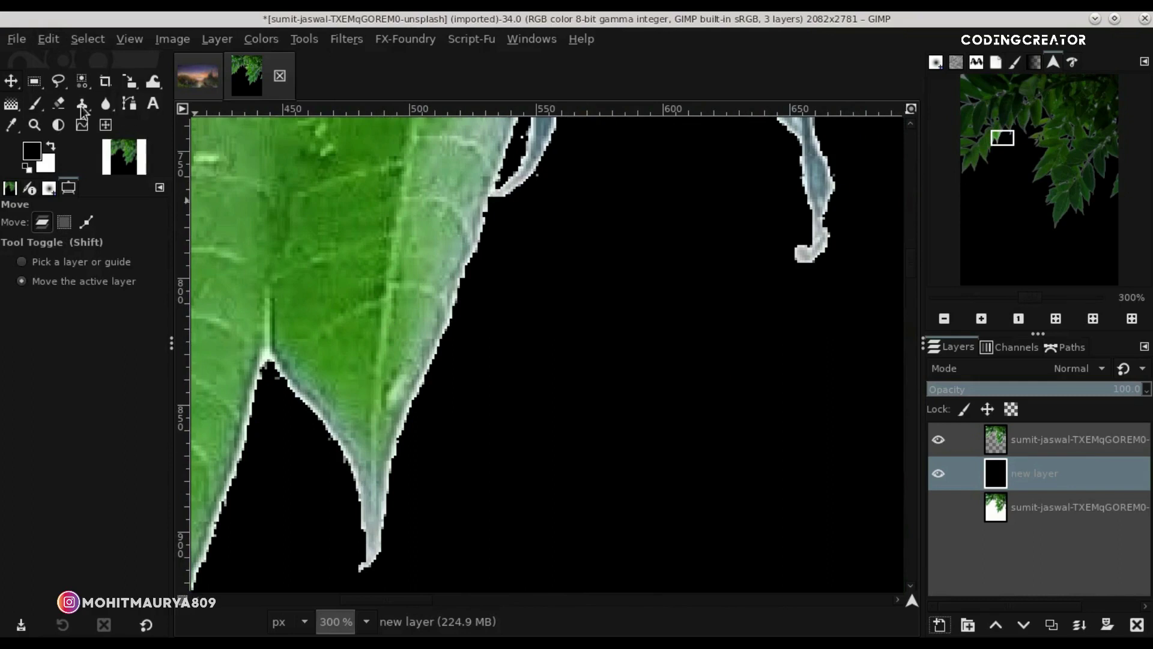
# On the cut-out leaf layer, select the remaining background between the leaves by colour.
pyautogui.click(82, 83)
pyautogui.keyDown('ctrl'); pyautogui.scroll(2, 511, 206); pyautogui.keyUp('ctrl')
pyautogui.keyDown('ctrl'); pyautogui.scroll(2, 481, 210); pyautogui.keyUp('ctrl')
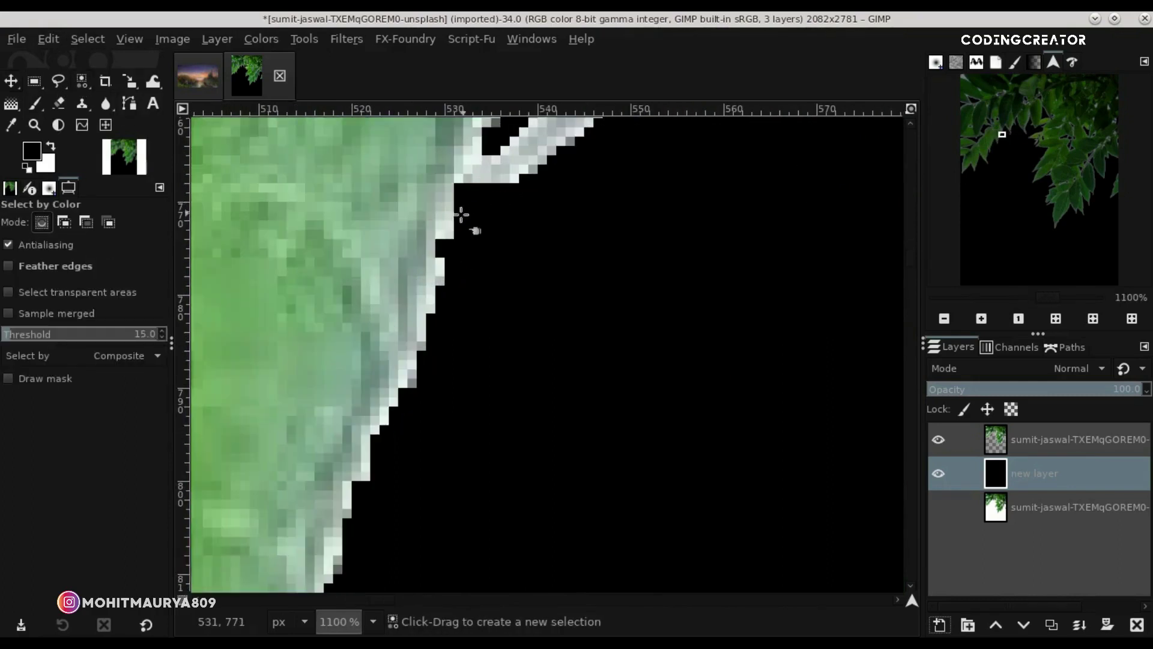
pyautogui.keyDown('ctrl'); pyautogui.scroll(-3, 448, 230); pyautogui.keyUp('ctrl')
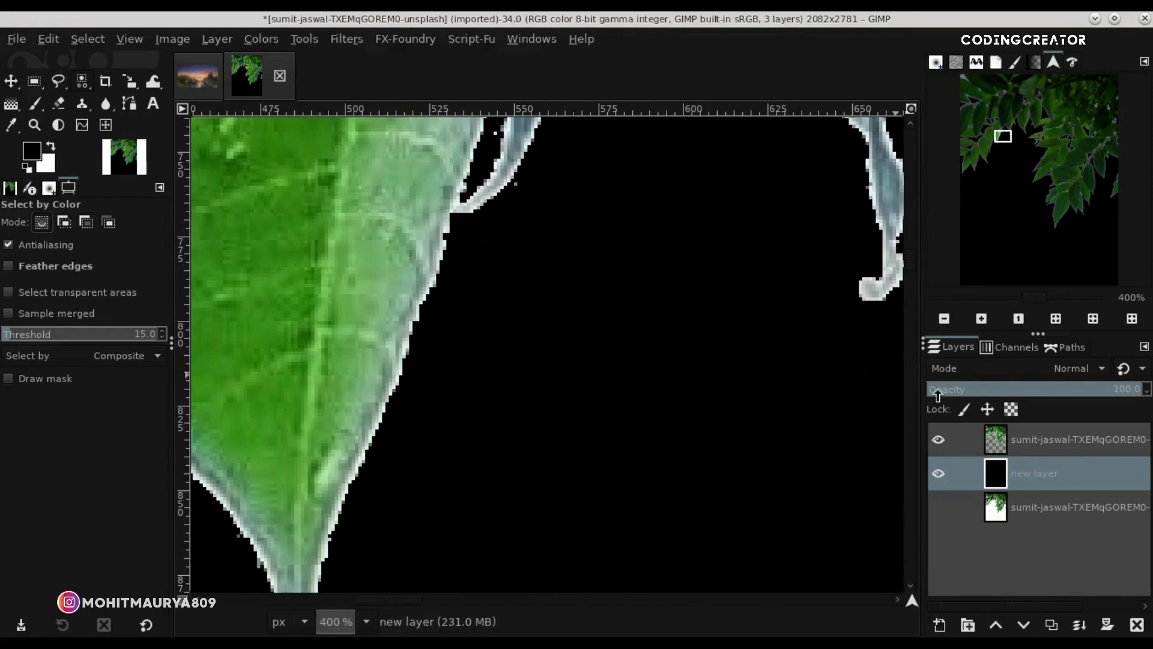
pyautogui.click(961, 439)
pyautogui.keyDown('ctrl'); pyautogui.scroll(-3, 453, 241); pyautogui.keyUp('ctrl')
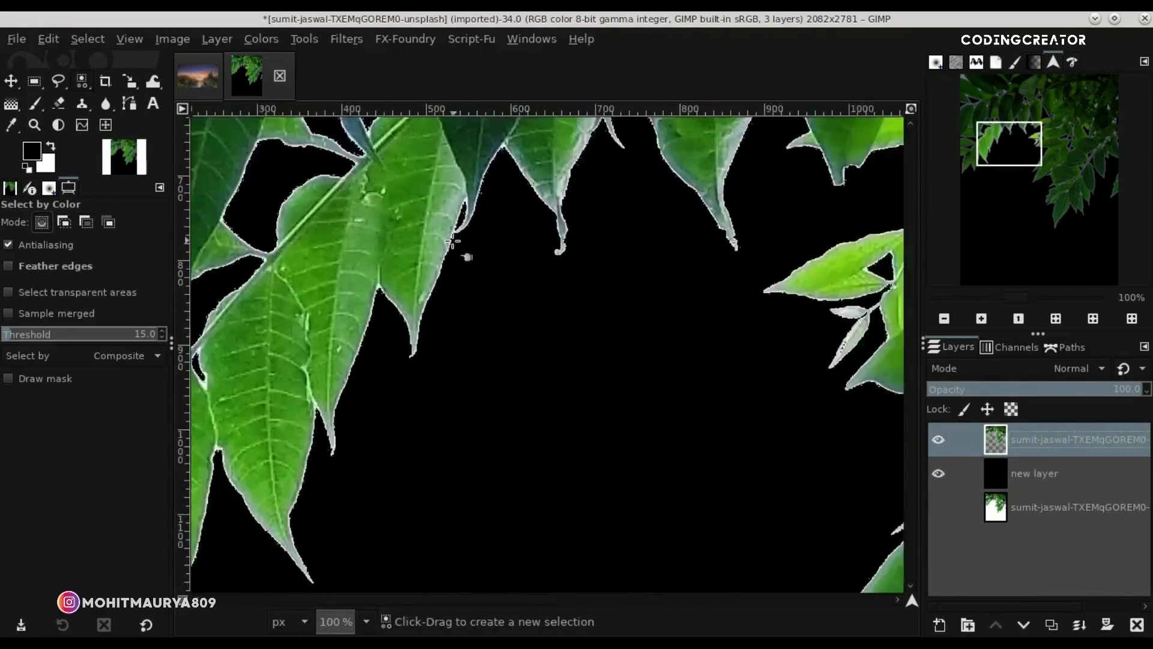
pyautogui.keyDown('ctrl'); pyautogui.scroll(-2, 453, 241); pyautogui.keyUp('ctrl')
pyautogui.keyDown('ctrl'); pyautogui.scroll(2, 451, 241); pyautogui.keyUp('ctrl')
pyautogui.keyDown('ctrl'); pyautogui.scroll(3, 453, 244); pyautogui.keyUp('ctrl')
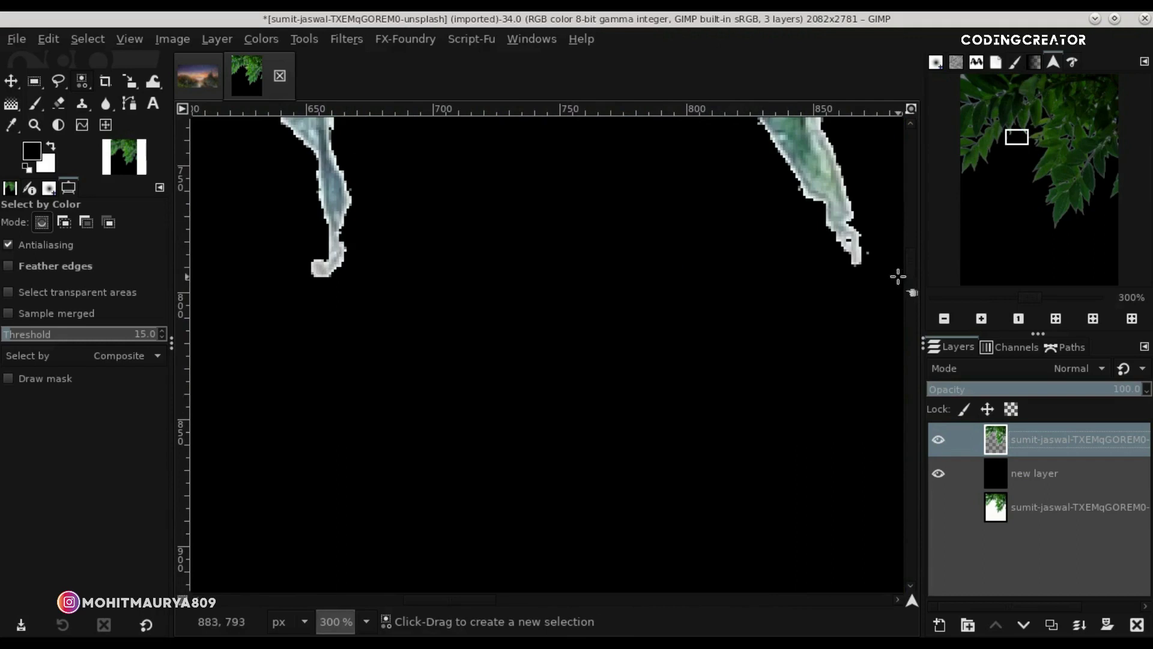
pyautogui.scroll(5, 871, 265)
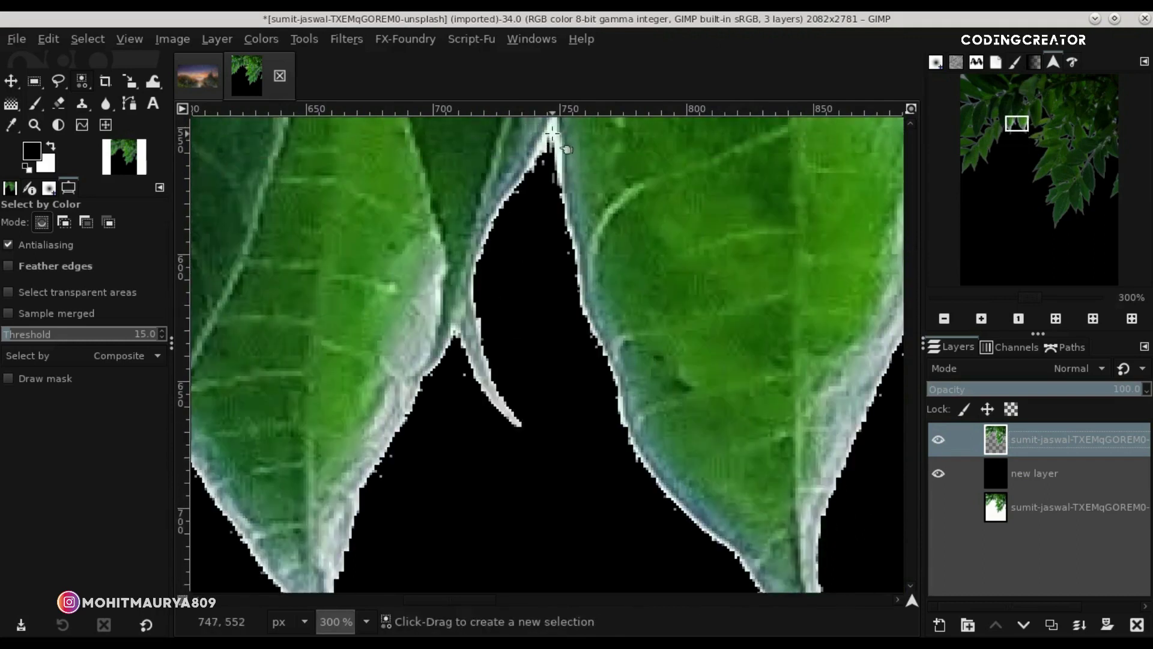
pyautogui.click(551, 132)
# Clear the selected background, deselect, and hide the black backing layer.
pyautogui.keyDown('ctrl'); pyautogui.scroll(-2, 552, 234); pyautogui.keyUp('ctrl')
pyautogui.keyDown('ctrl'); pyautogui.scroll(-2, 551, 234); pyautogui.keyUp('ctrl')
pyautogui.keyDown('ctrl'); pyautogui.scroll(-1, 552, 236); pyautogui.keyUp('ctrl')
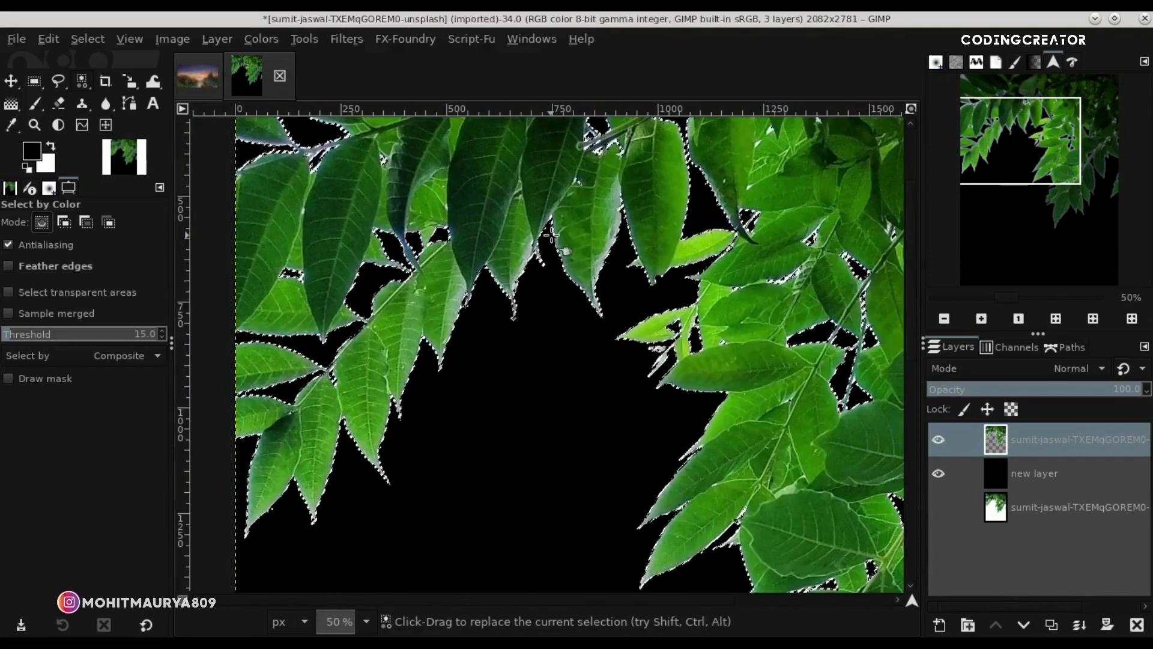
pyautogui.keyDown('ctrl'); pyautogui.scroll(-3, 552, 234); pyautogui.keyUp('ctrl')
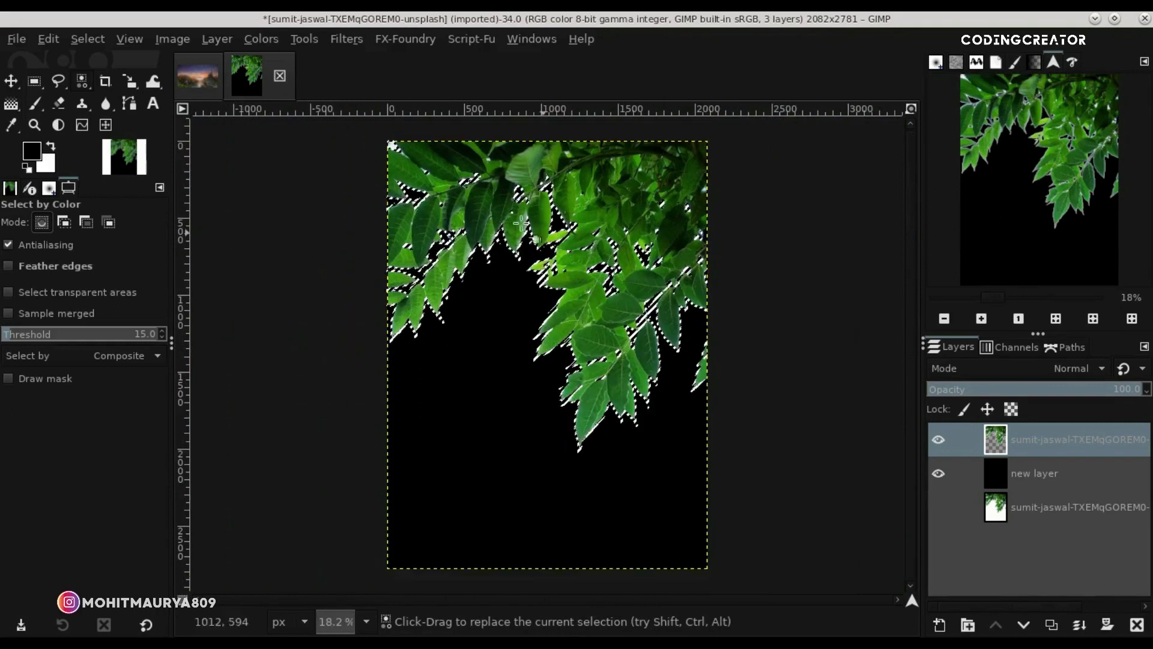
pyautogui.click(48, 38)
pyautogui.click(119, 301)
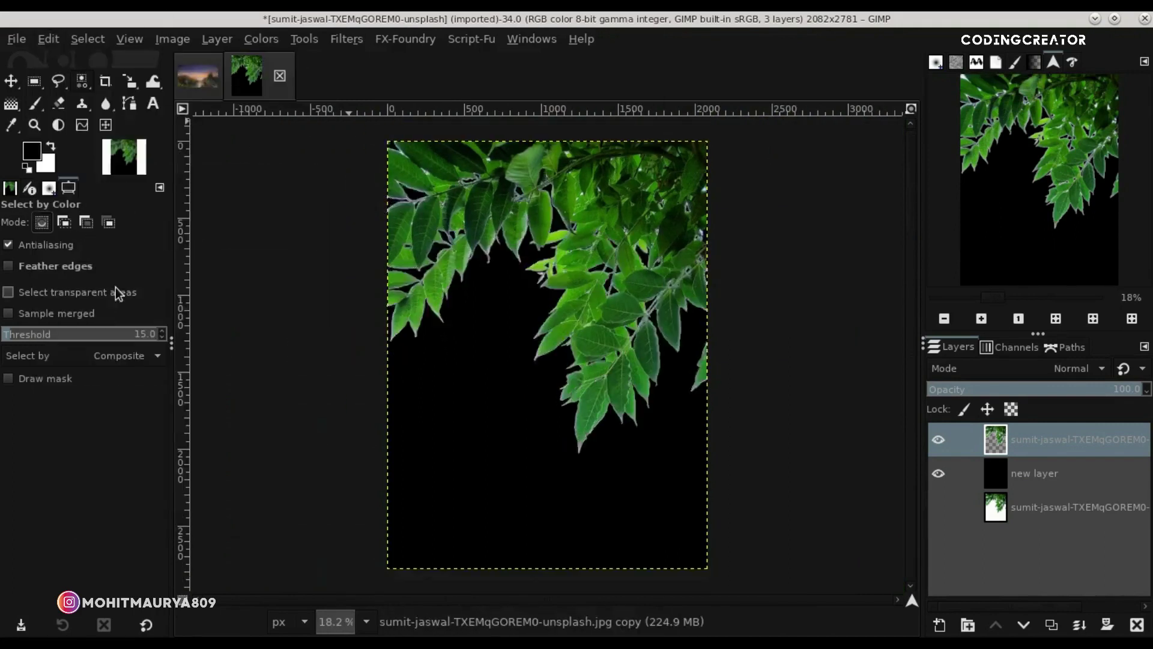
pyautogui.click(88, 38)
pyautogui.click(19, 83)
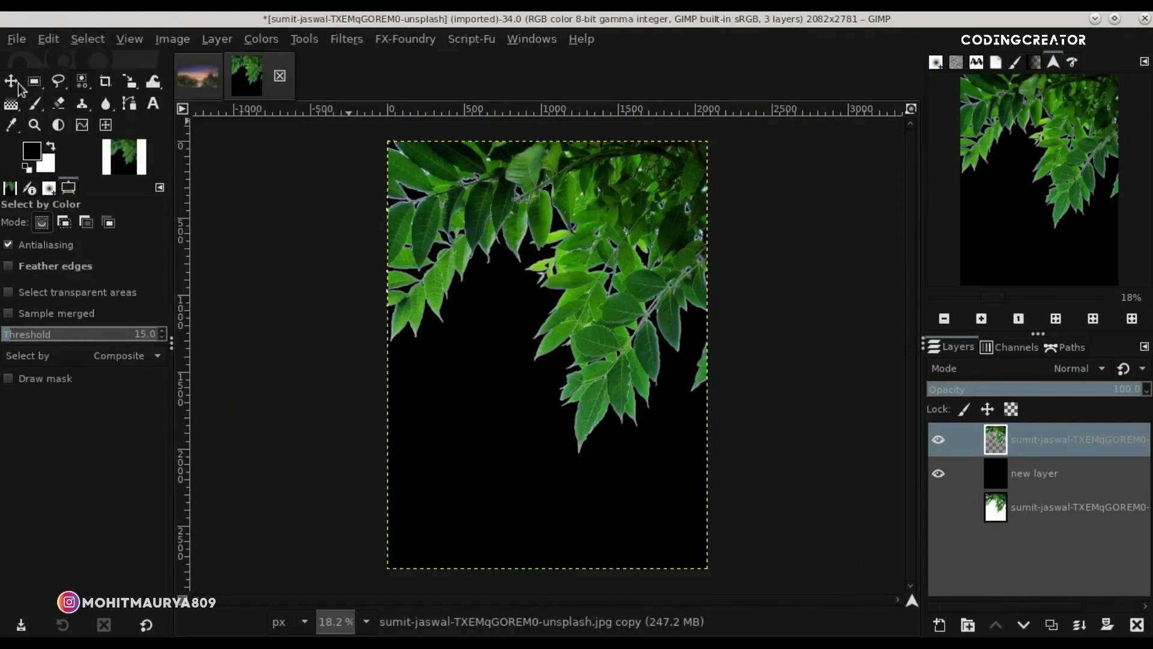
pyautogui.click(939, 474)
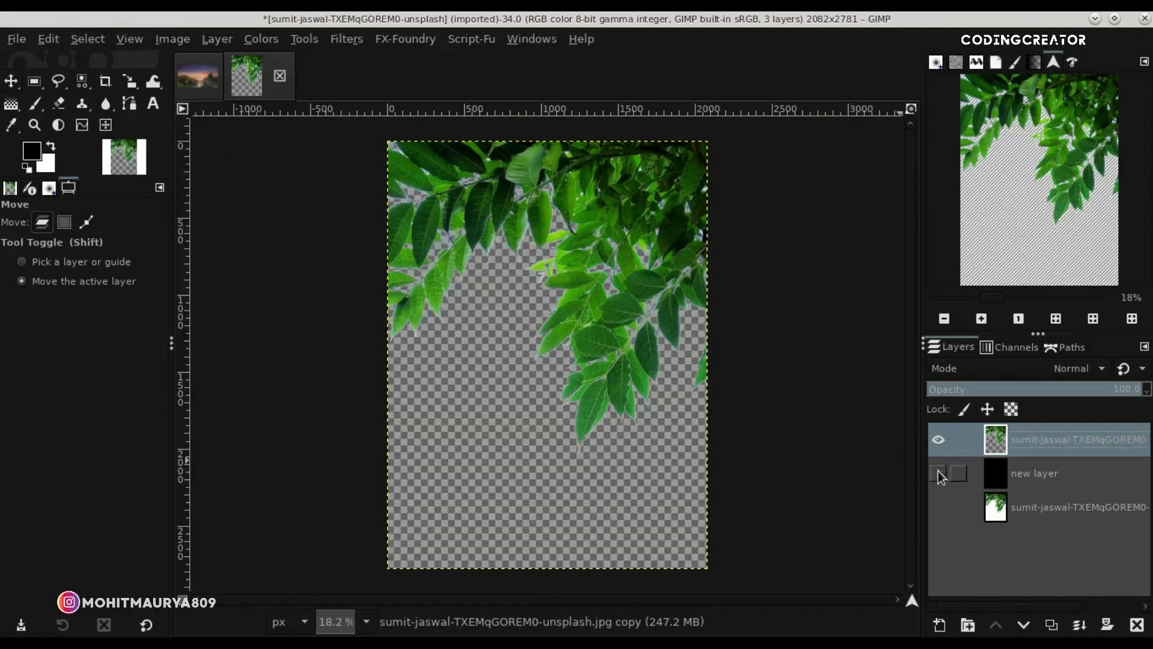
# Drag the leaves layer into the sunset composite and scale it down to fit the scene.
pyautogui.moveTo(995, 439); pyautogui.dragTo(618, 478)
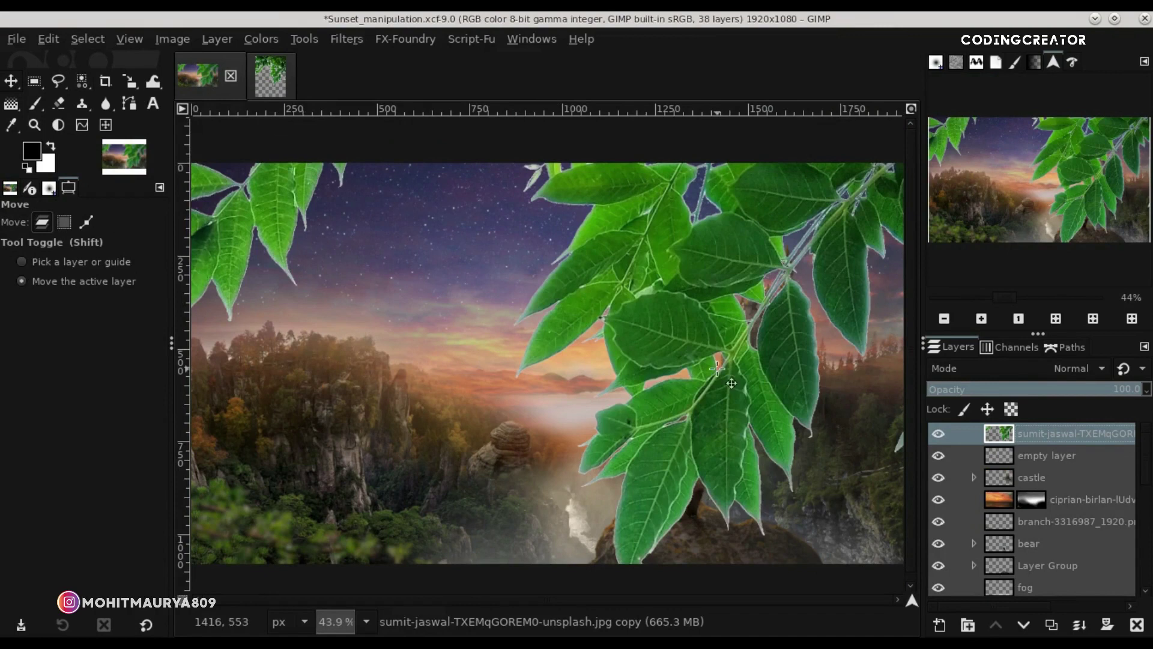
pyautogui.press('-')
pyautogui.press('-')
pyautogui.press('-')
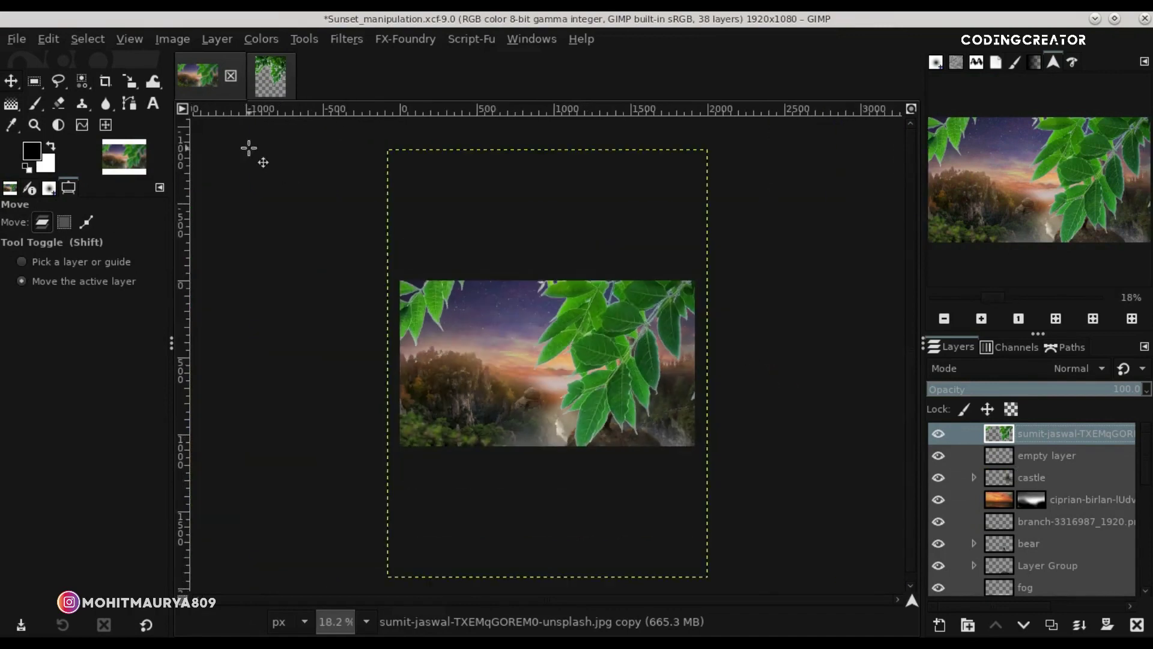
pyautogui.click(129, 81)
pyautogui.moveTo(390, 576); pyautogui.dragTo(460, 585)
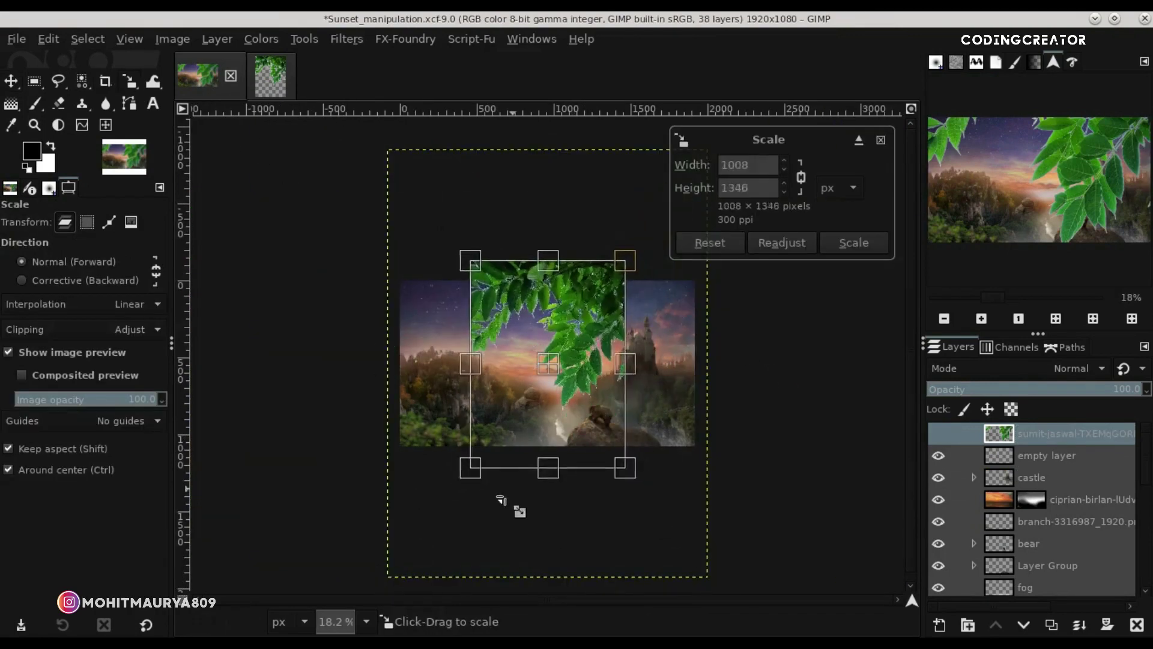
pyautogui.click(880, 243)
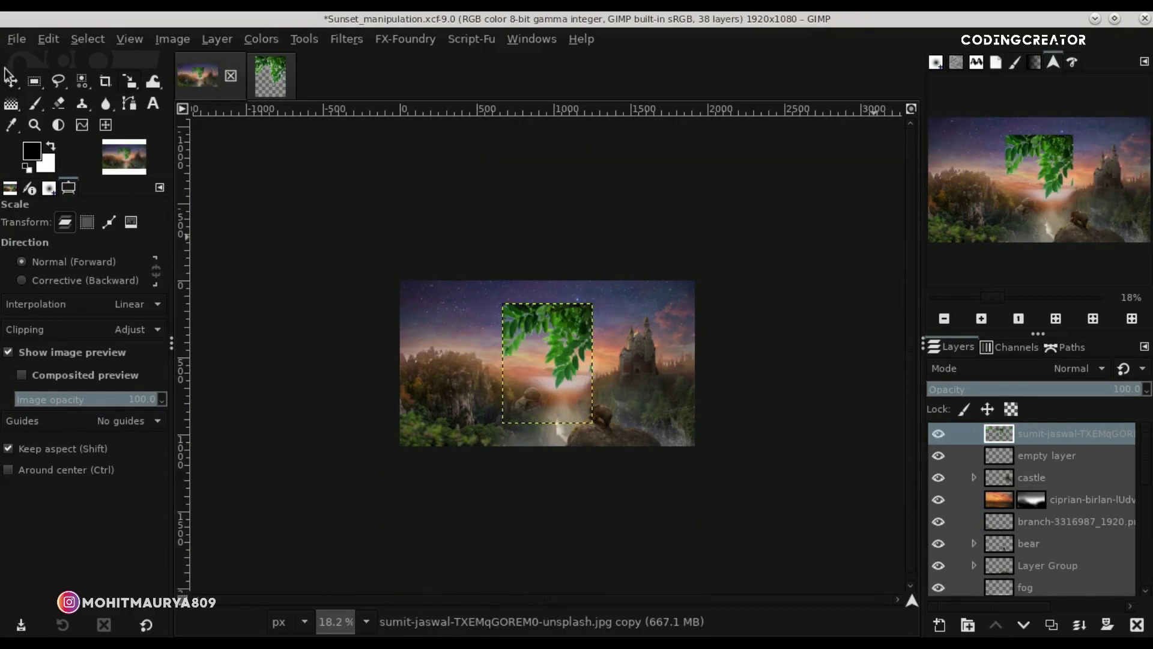
pyautogui.press('m')
pyautogui.click(1056, 320)
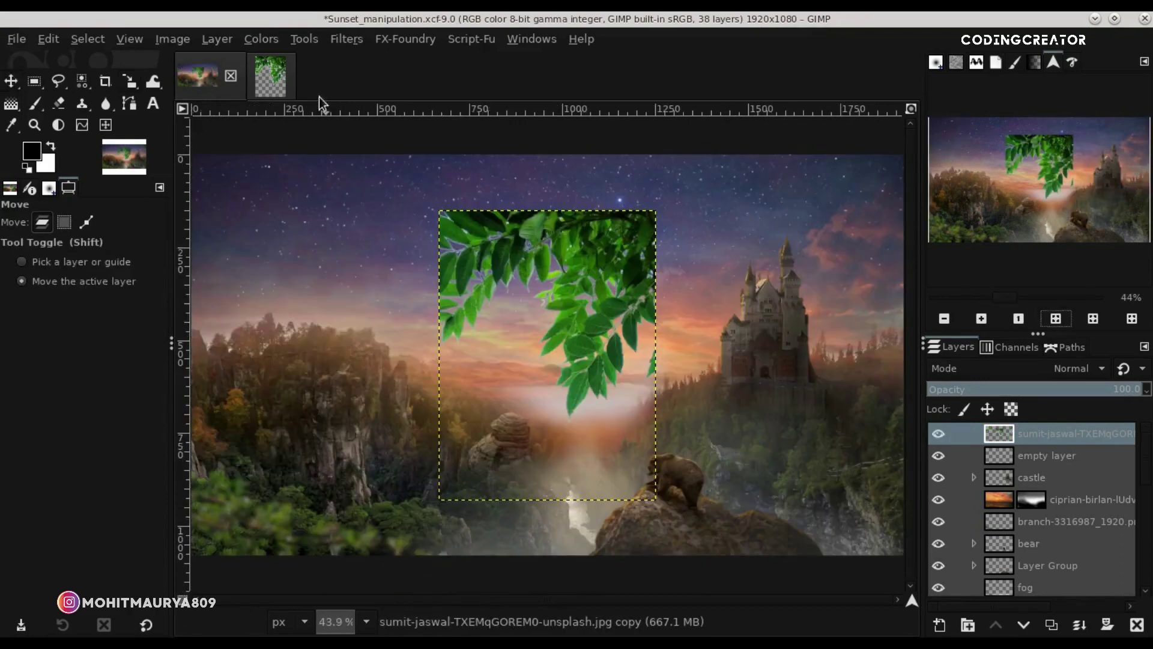
# Close the leaves image, discarding its changes.
pyautogui.click(270, 76)
pyautogui.click(280, 76)
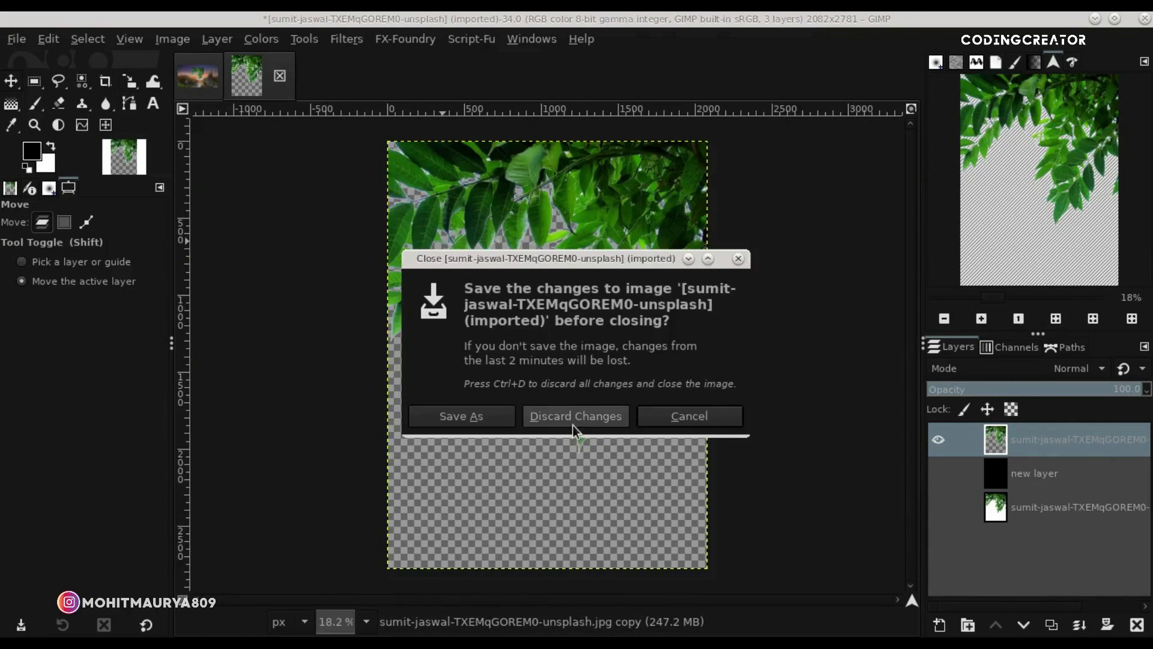
pyautogui.click(574, 416)
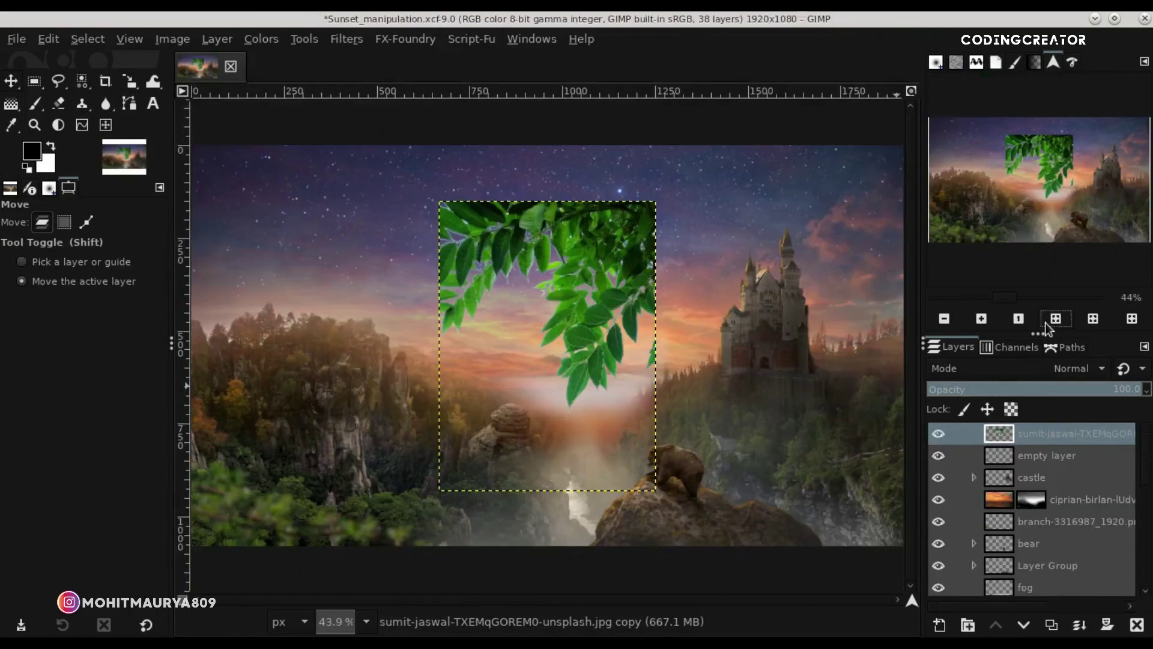
# Move the empty layer above the leaves, rename the leaves layer 'Leafe', and duplicate it.
pyautogui.click(1014, 447)
pyautogui.moveTo(1010, 454); pyautogui.dragTo(1011, 428)
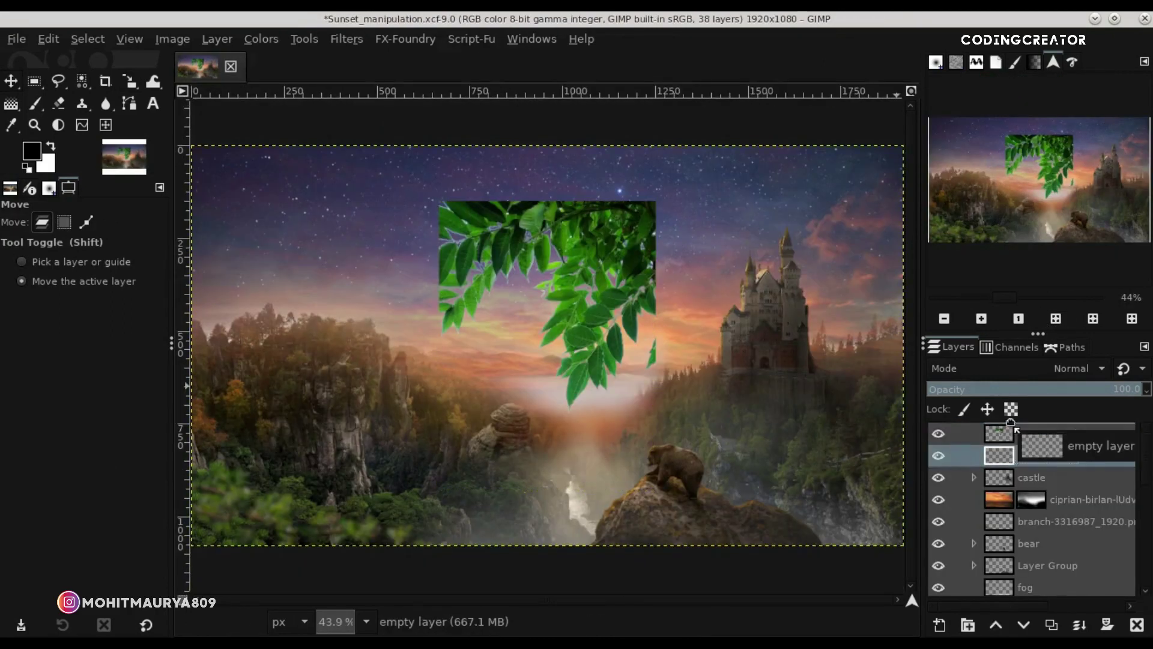
pyautogui.click(1041, 460)
pyautogui.press('BackSpace')
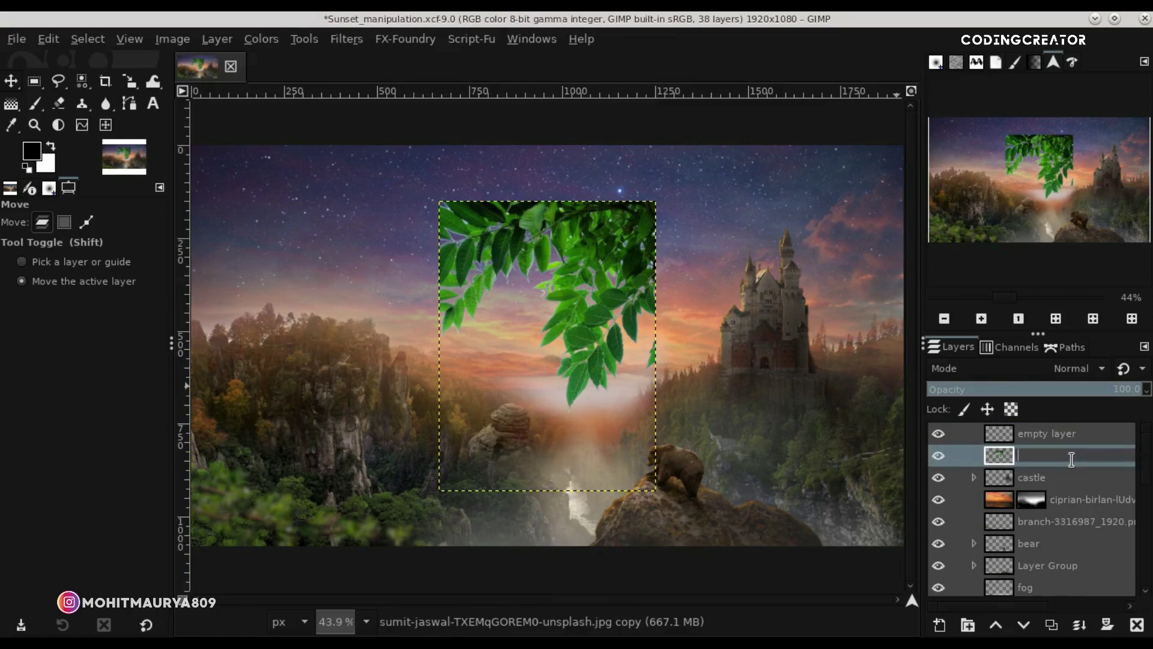
pyautogui.write('Leafe')
pyautogui.press('Return')
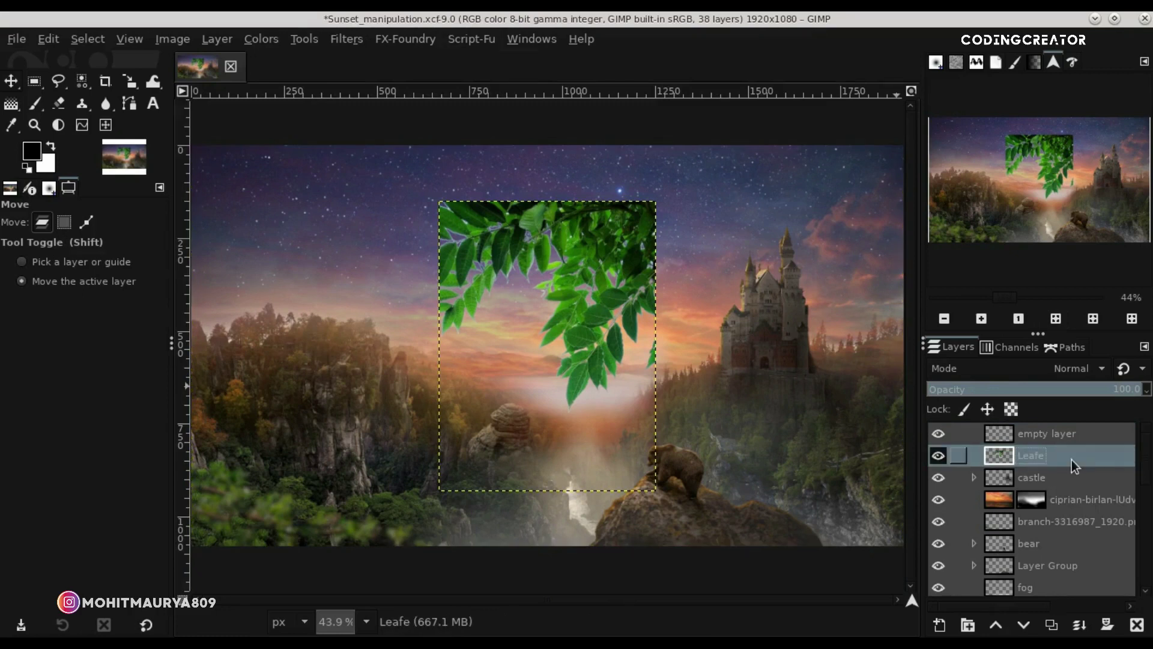
pyautogui.click(1051, 625)
pyautogui.moveTo(938, 478); pyautogui.dragTo(1073, 588)
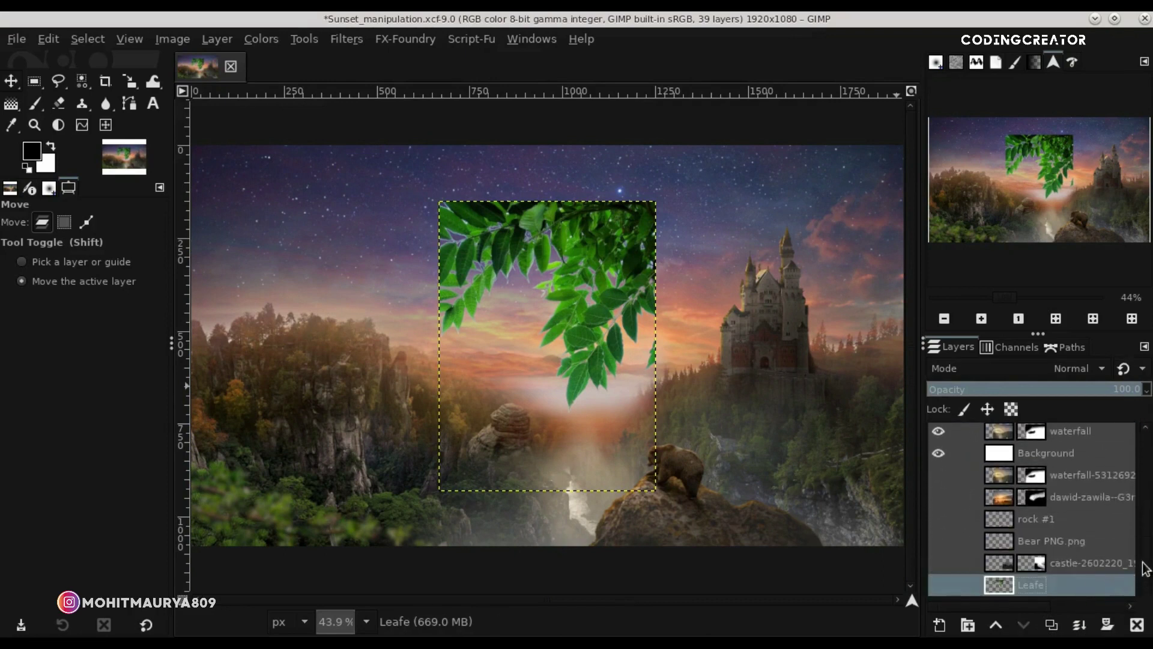
# Move the Leafe copy down and right and rotate it about 115 degrees.
pyautogui.click(1062, 469)
pyautogui.moveTo(618, 318); pyautogui.dragTo(780, 435)
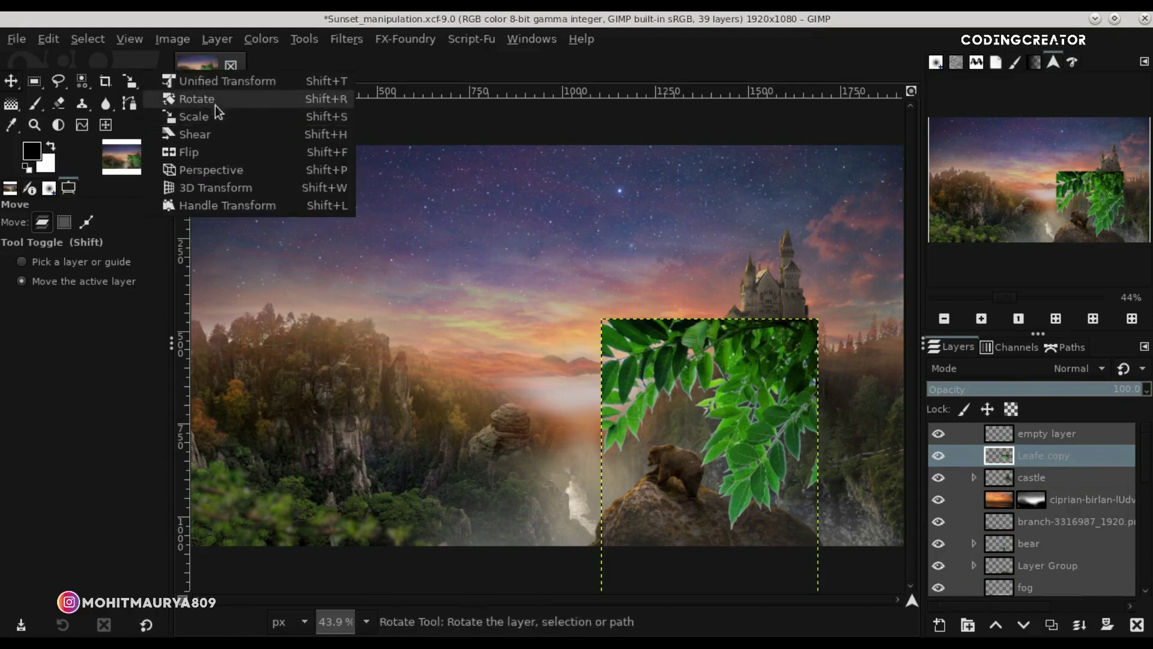
pyautogui.moveTo(148, 82); pyautogui.dragTo(198, 95)
pyautogui.click(752, 376)
pyautogui.moveTo(752, 377); pyautogui.dragTo(811, 576)
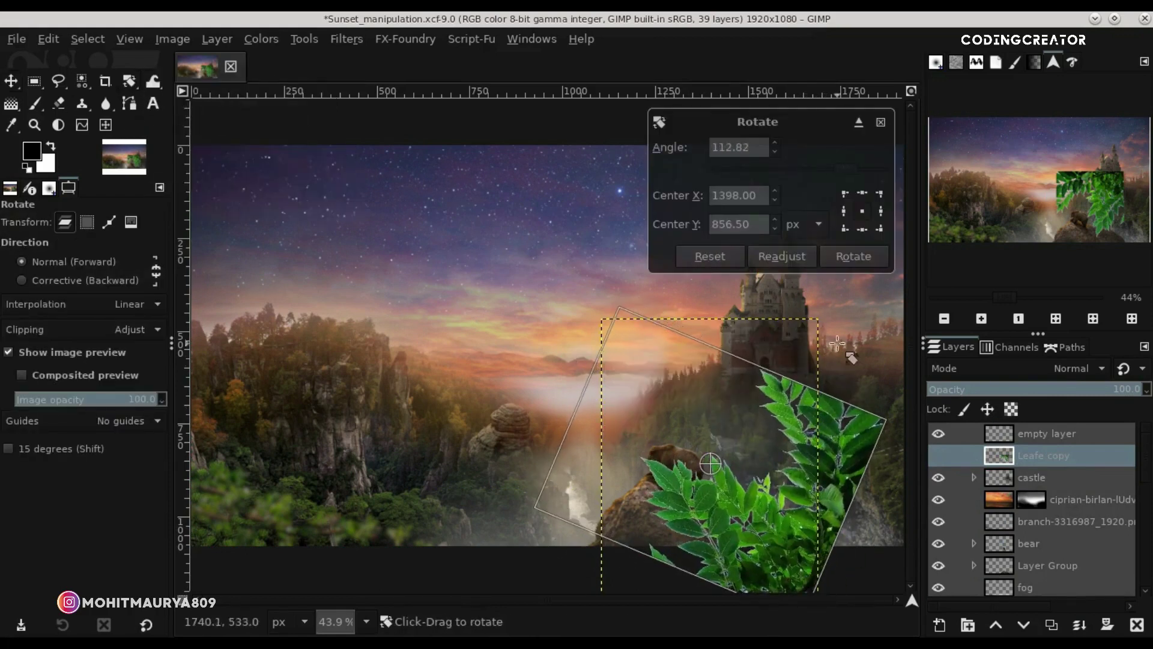
pyautogui.click(854, 256)
# Reposition the rotated leaves and crop the Leafe copy layer to its content.
pyautogui.click(15, 83)
pyautogui.moveTo(713, 443)
pyautogui.mouseDown()
pyautogui.moveTo(834, 489)
pyautogui.moveTo(820, 481)
pyautogui.mouseUp()
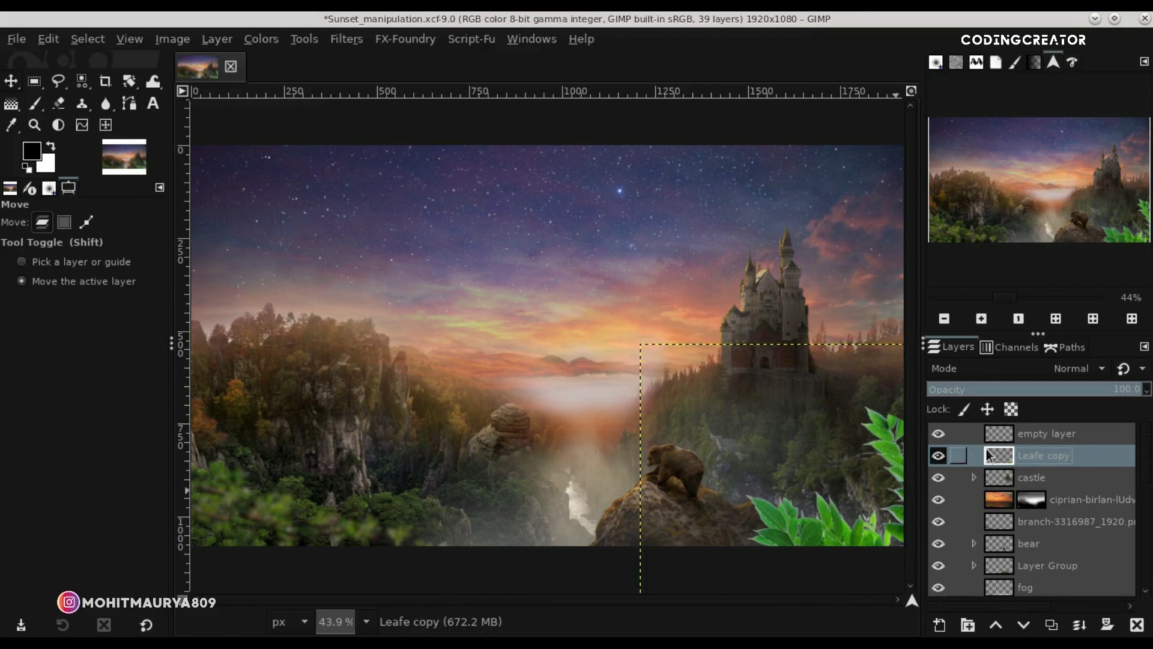
pyautogui.moveTo(833, 523); pyautogui.dragTo(721, 423)
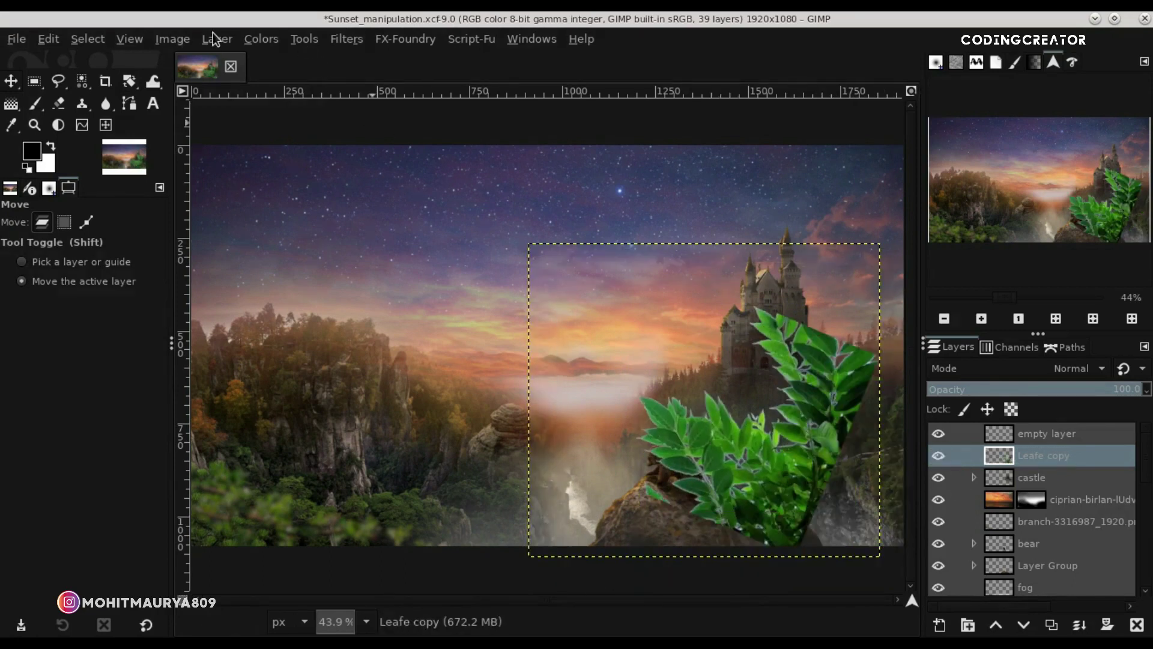
pyautogui.click(213, 39)
pyautogui.click(297, 322)
pyautogui.moveTo(825, 456)
pyautogui.mouseDown()
pyautogui.moveTo(822, 440)
pyautogui.moveTo(883, 496)
pyautogui.mouseUp()
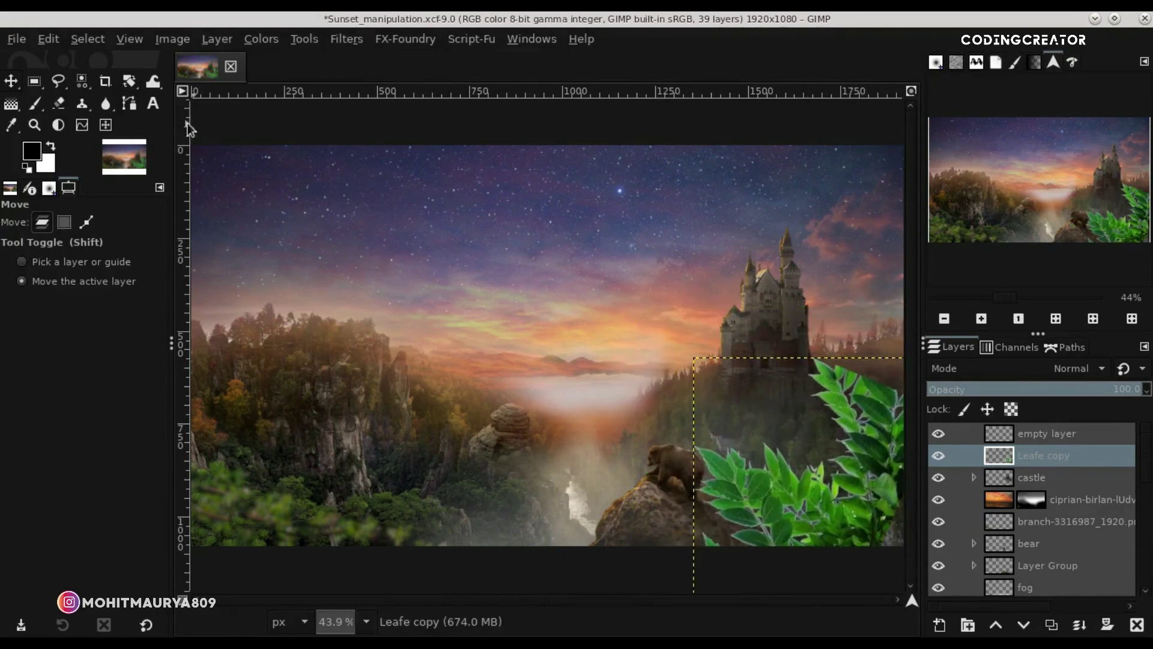
# Enlarge the Leafe copy leaves and move them into the lower-right corner.
pyautogui.moveTo(139, 79); pyautogui.dragTo(242, 119)
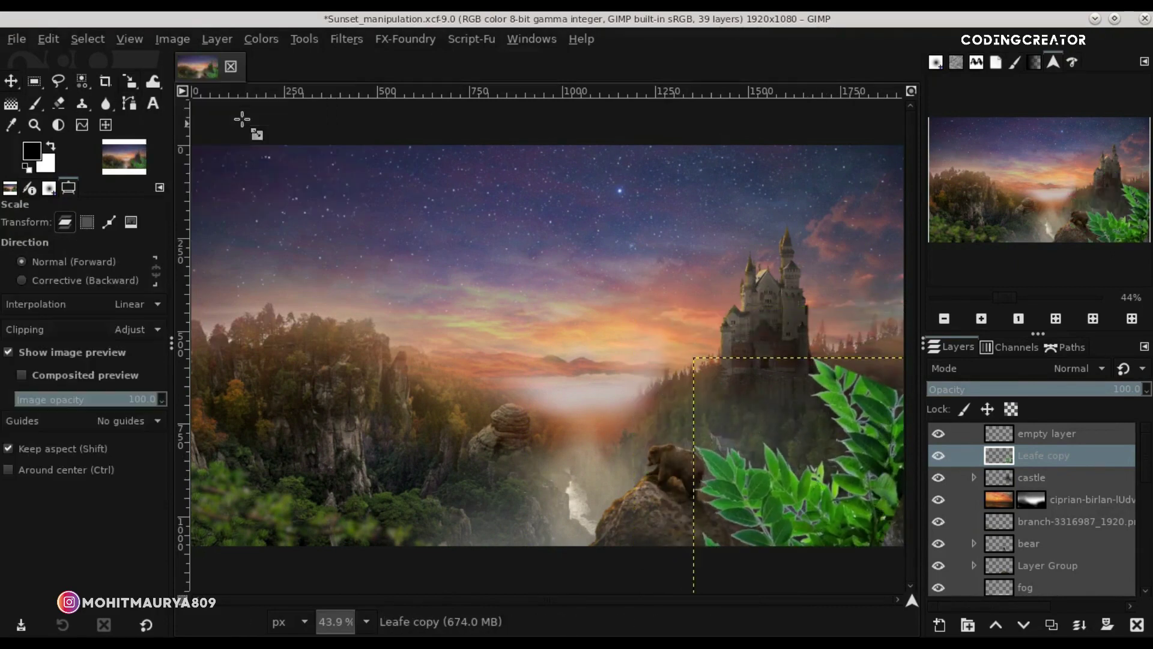
pyautogui.click(777, 440)
pyautogui.moveTo(721, 376); pyautogui.dragTo(664, 326)
pyautogui.click(852, 224)
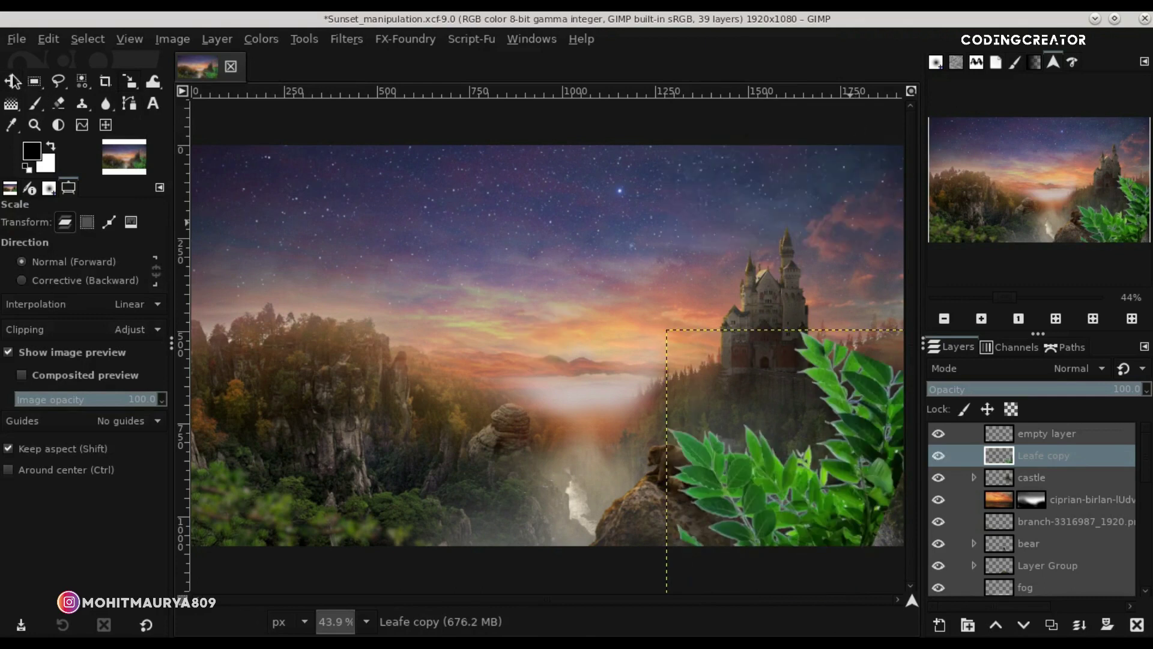
pyautogui.click(12, 81)
pyautogui.moveTo(745, 517)
pyautogui.mouseDown()
pyautogui.moveTo(797, 585)
pyautogui.moveTo(806, 538)
pyautogui.moveTo(818, 537)
pyautogui.moveTo(813, 551)
pyautogui.moveTo(759, 559)
pyautogui.moveTo(797, 559)
pyautogui.mouseUp()
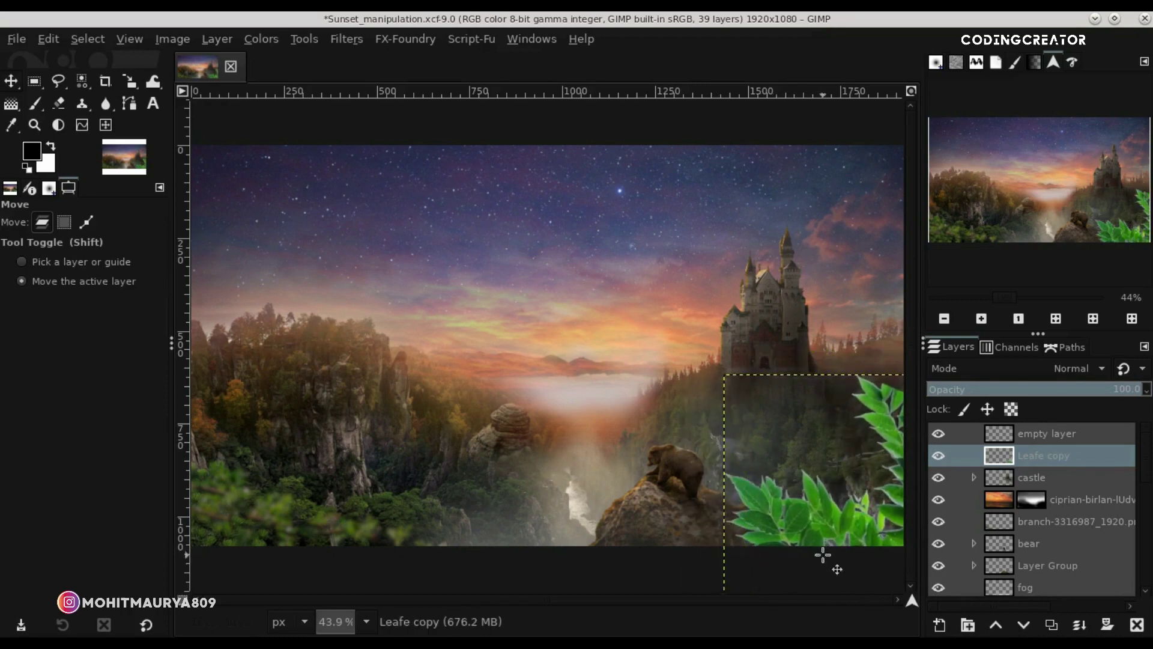
# Duplicate the Leafe copy layer, move the new copy, and flip it horizontally.
pyautogui.click(1048, 626)
pyautogui.moveTo(846, 516)
pyautogui.mouseDown()
pyautogui.moveTo(887, 466)
pyautogui.moveTo(507, 344)
pyautogui.mouseUp()
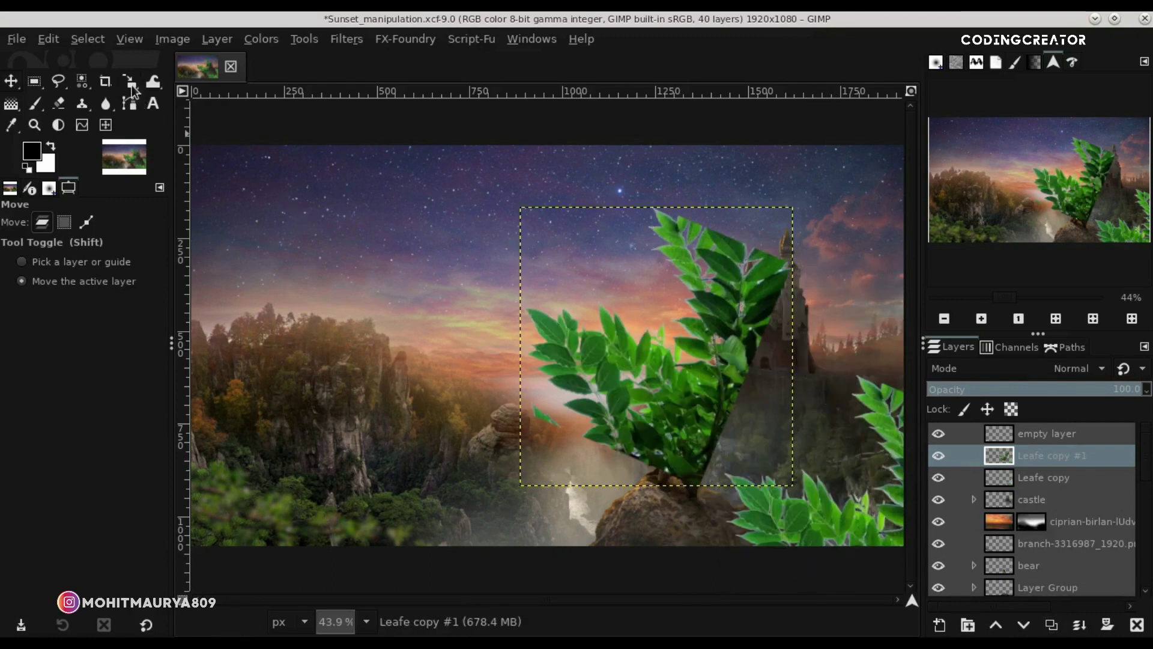
pyautogui.moveTo(132, 89); pyautogui.dragTo(187, 154)
pyautogui.click(674, 374)
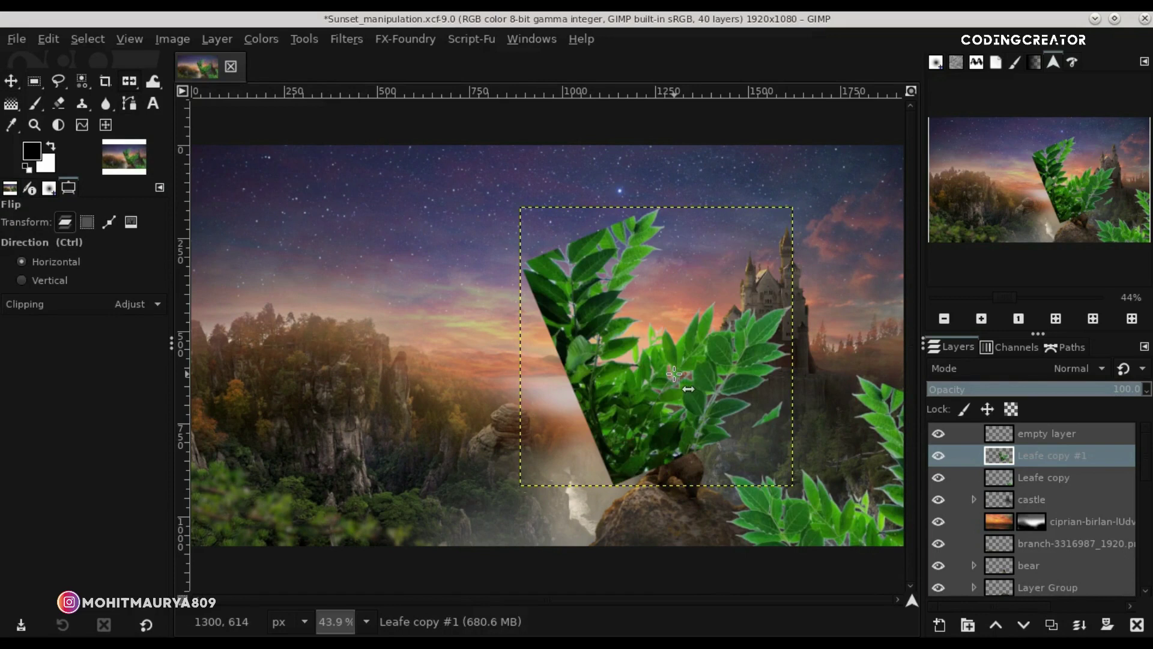
pyautogui.click(639, 376)
# Rotate Leafe copy #1 to tilt it and move it into the lower-right corner.
pyautogui.moveTo(131, 87); pyautogui.dragTo(191, 98)
pyautogui.moveTo(605, 467)
pyautogui.mouseDown()
pyautogui.moveTo(572, 340)
pyautogui.moveTo(570, 350)
pyautogui.moveTo(651, 406)
pyautogui.mouseUp()
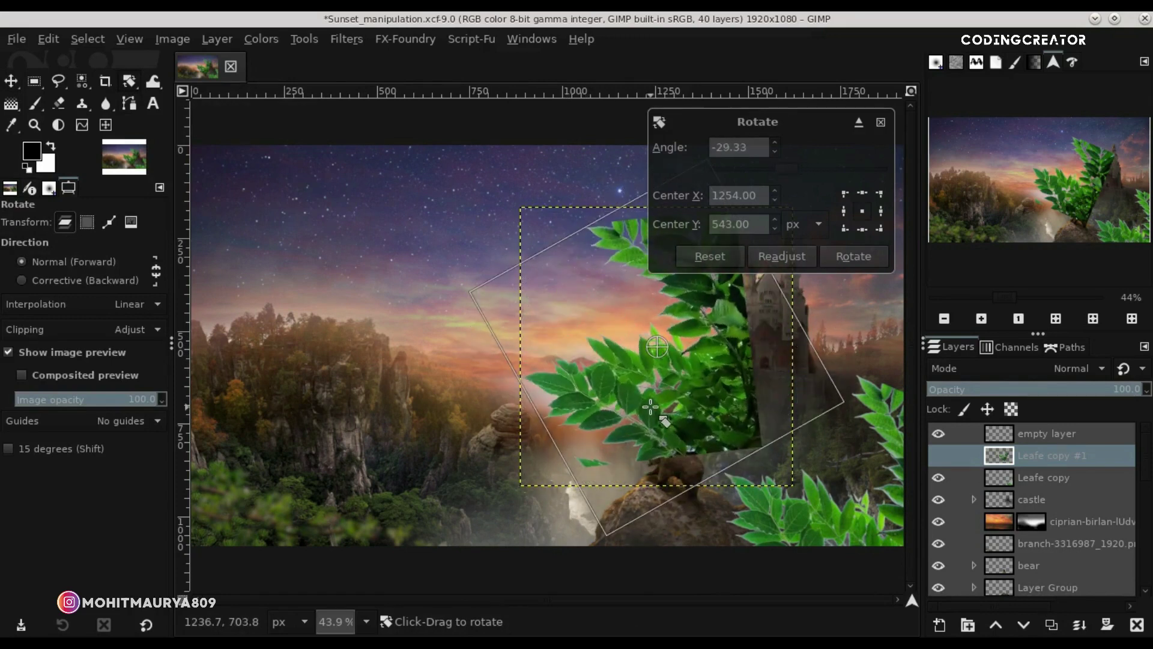
pyautogui.press('Return')
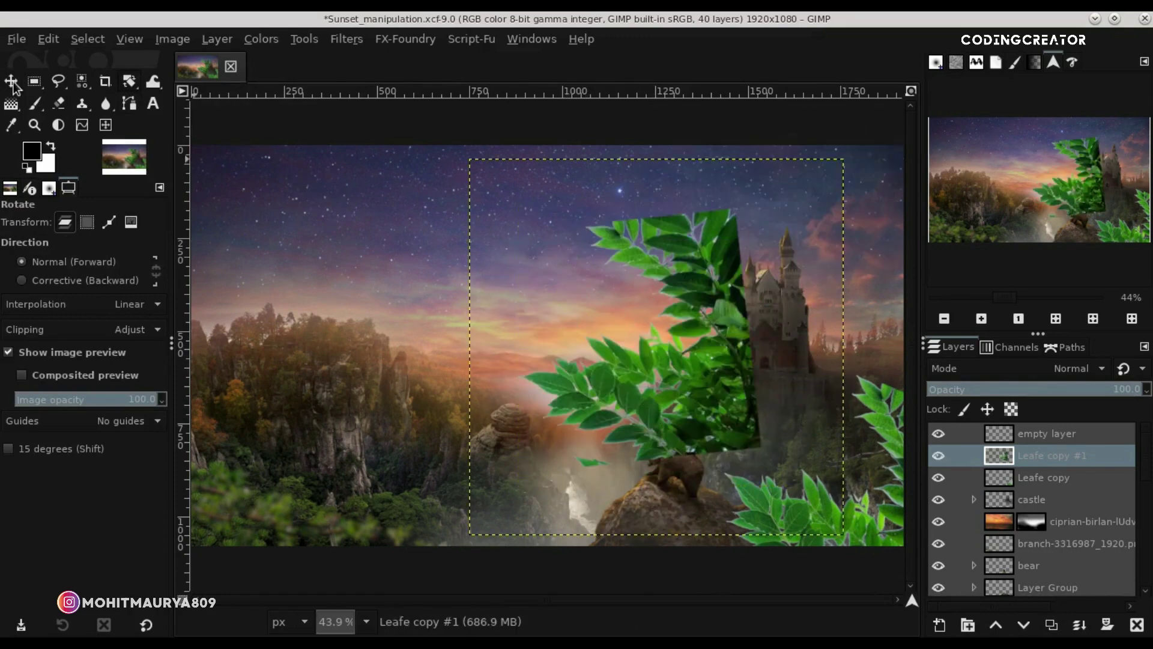
pyautogui.click(10, 81)
pyautogui.moveTo(594, 383); pyautogui.dragTo(885, 534)
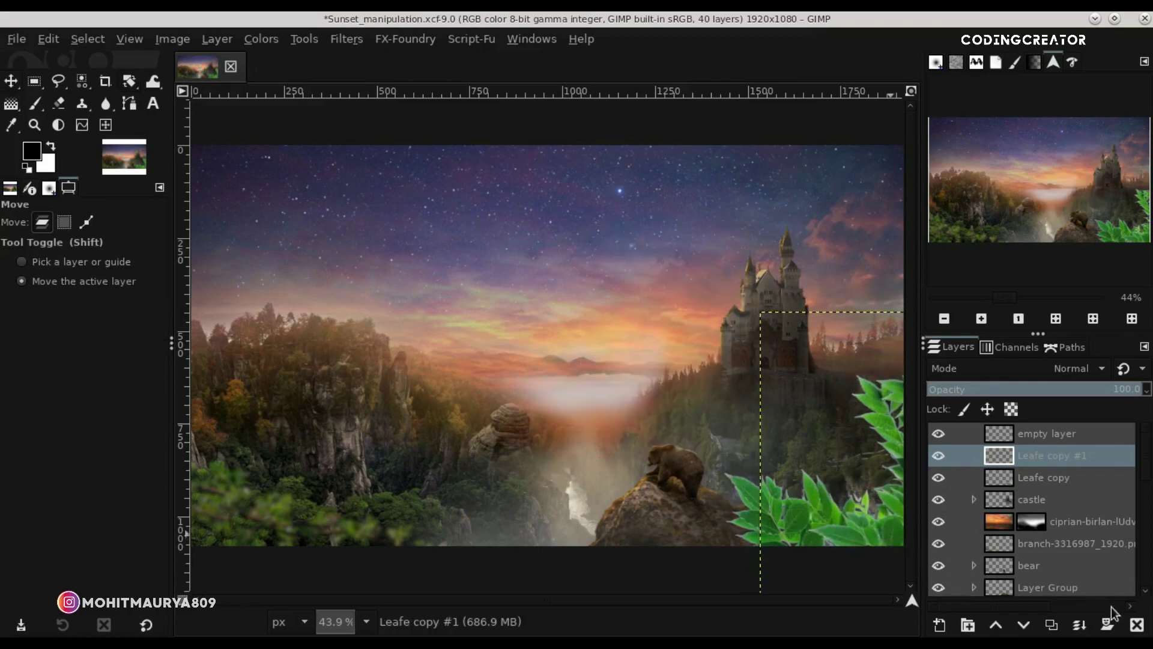
# Add a white mask to Leafe copy #1 and paint part of the leaves out in black.
pyautogui.click(1108, 623)
pyautogui.click(1035, 619)
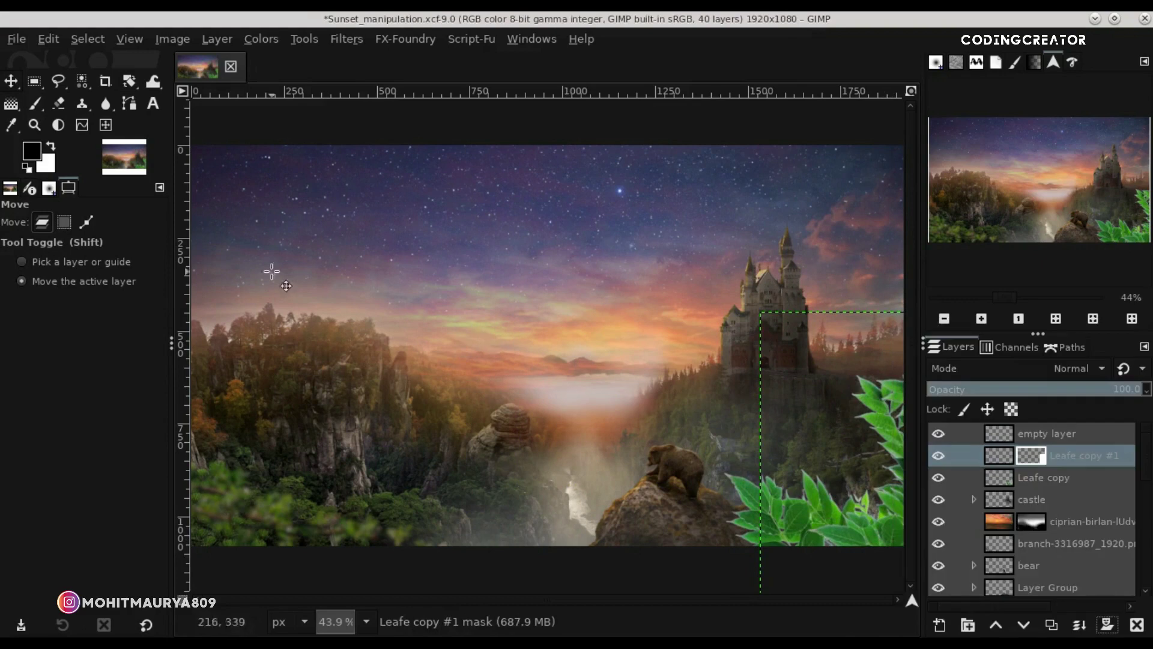
pyautogui.click(37, 104)
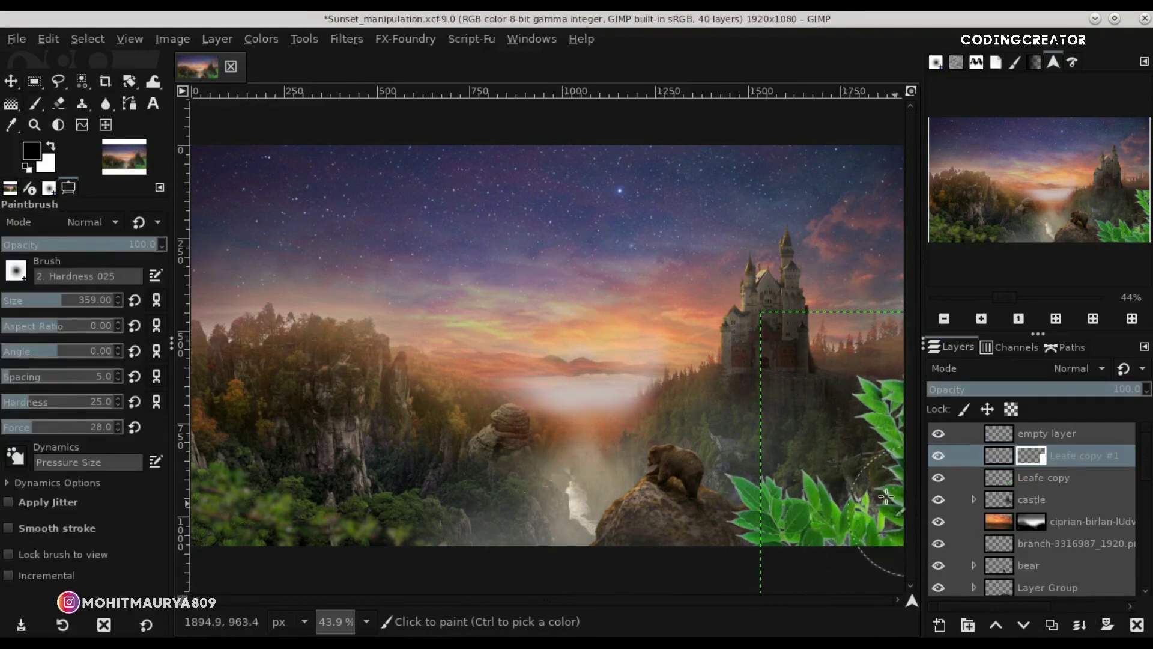
pyautogui.click(797, 535)
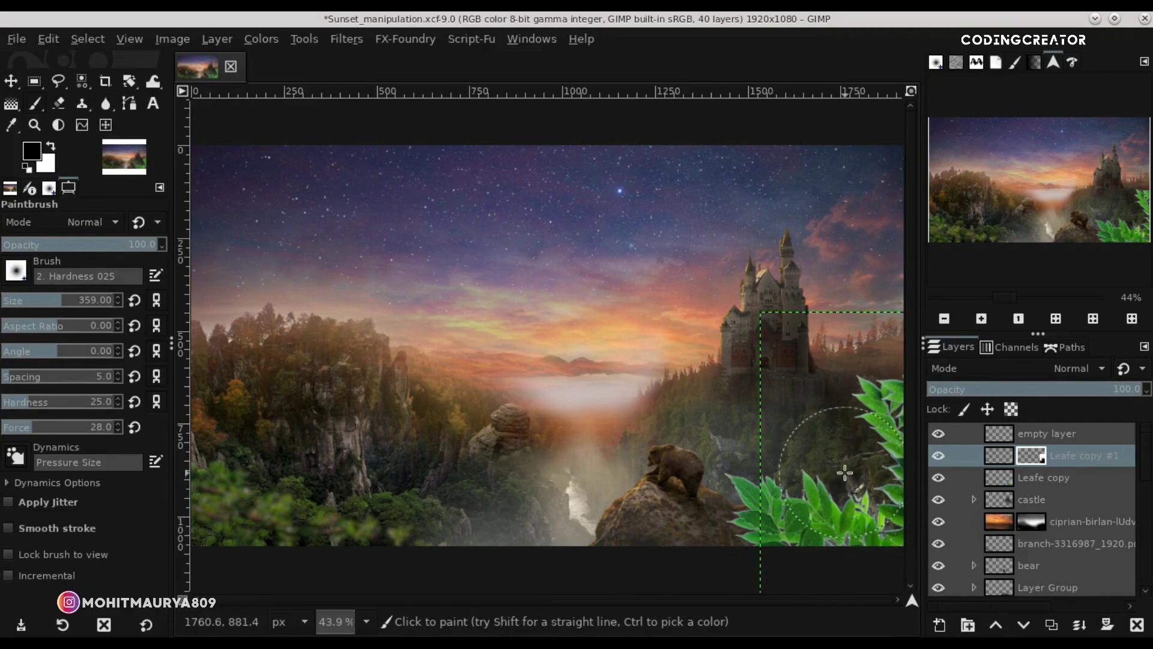
pyautogui.press('m')
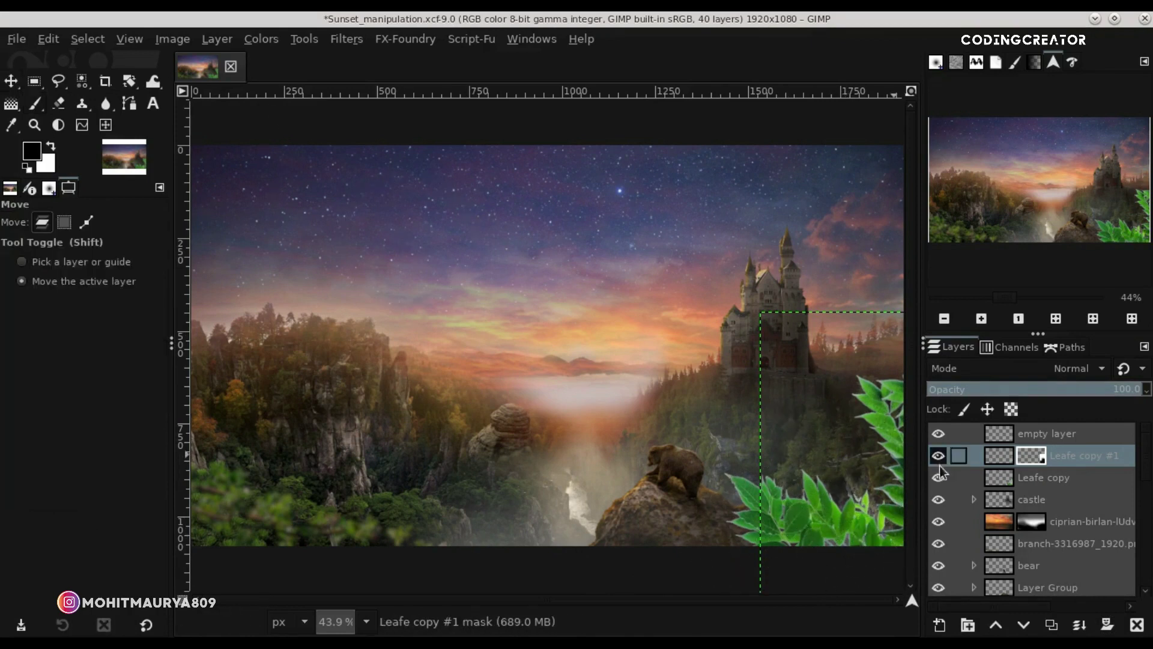
pyautogui.click(937, 459)
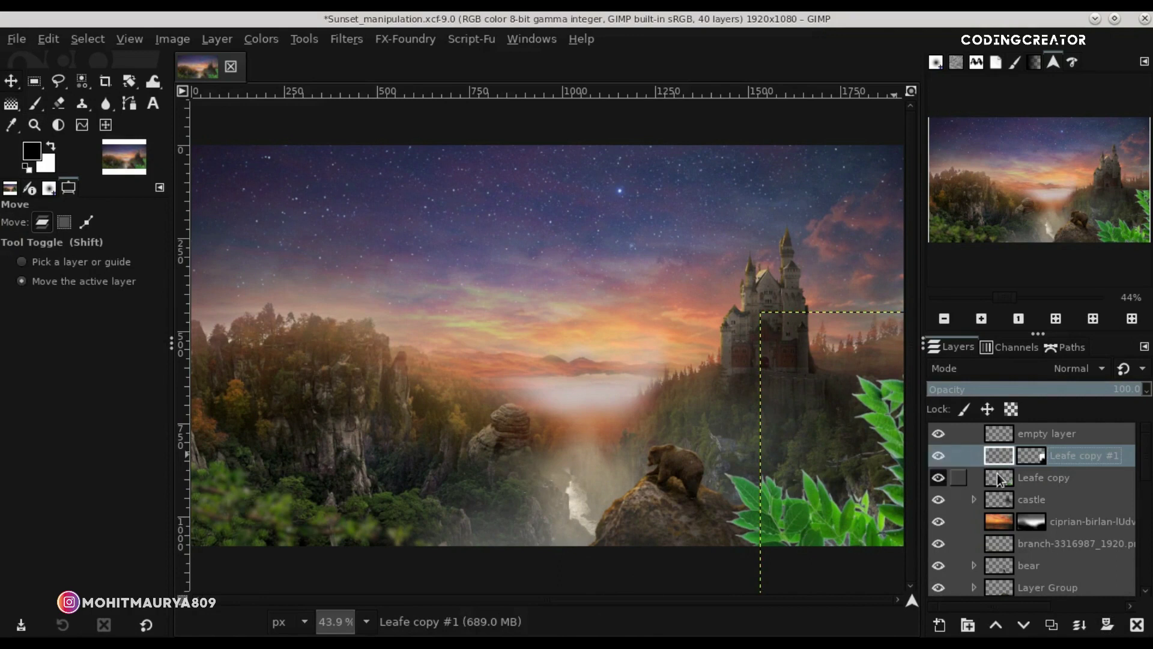
# Apply the mask, merge Leafe copy #1 down into Leafe copy, and crop it to content.
pyautogui.rightClick(997, 452)
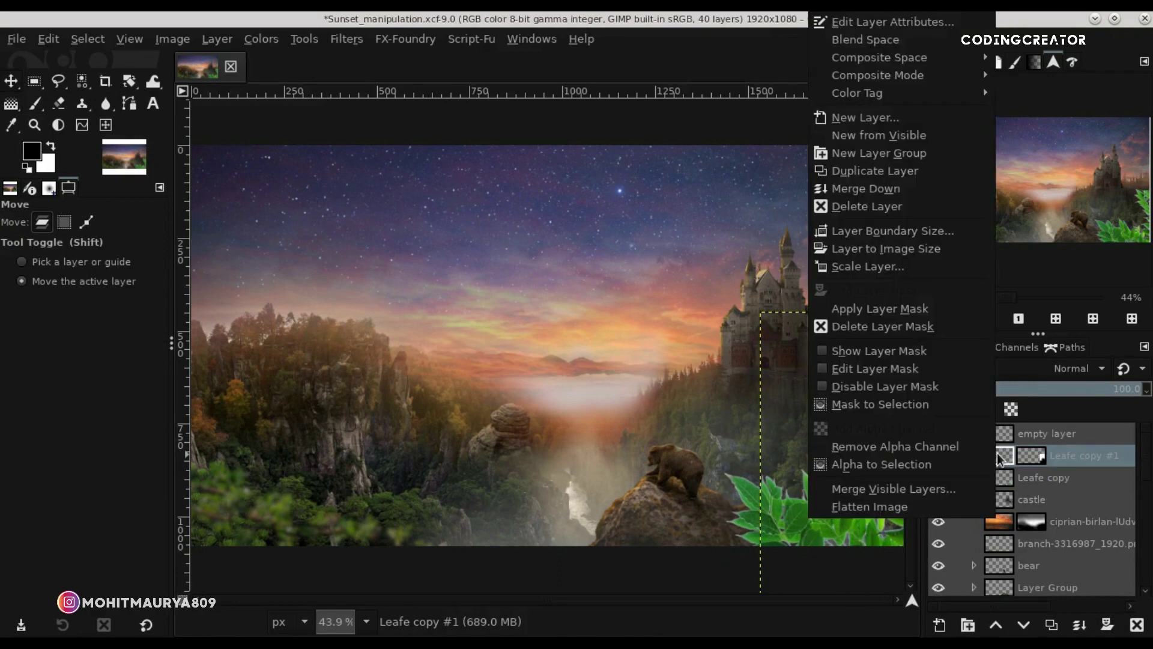
pyautogui.click(894, 308)
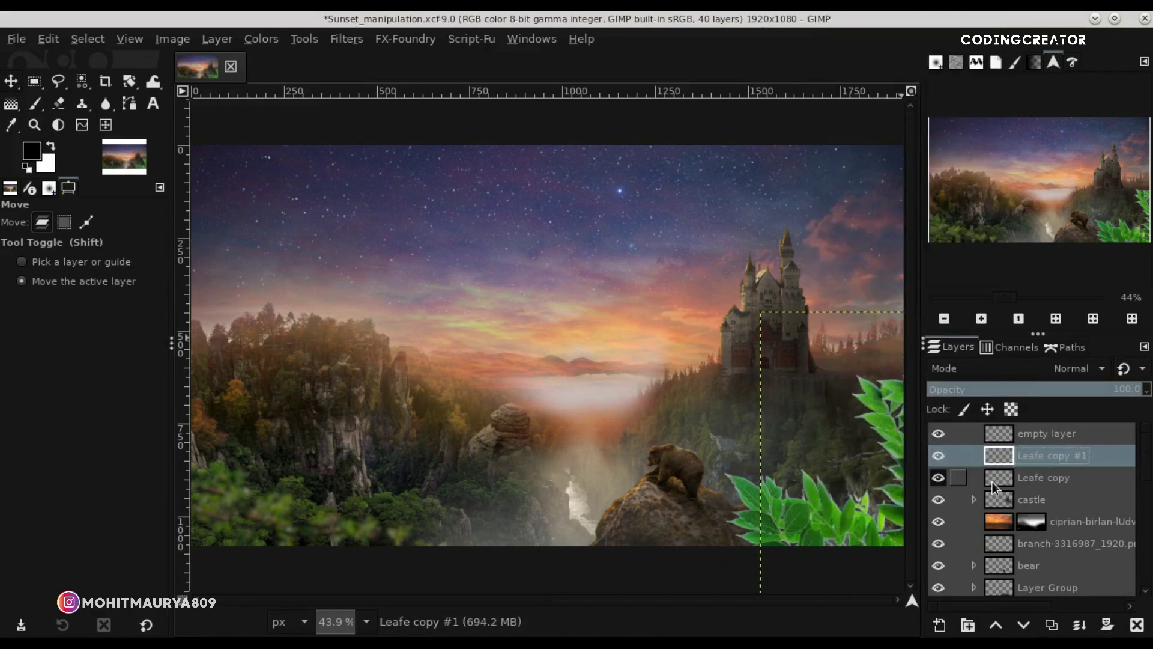
pyautogui.click(1090, 628)
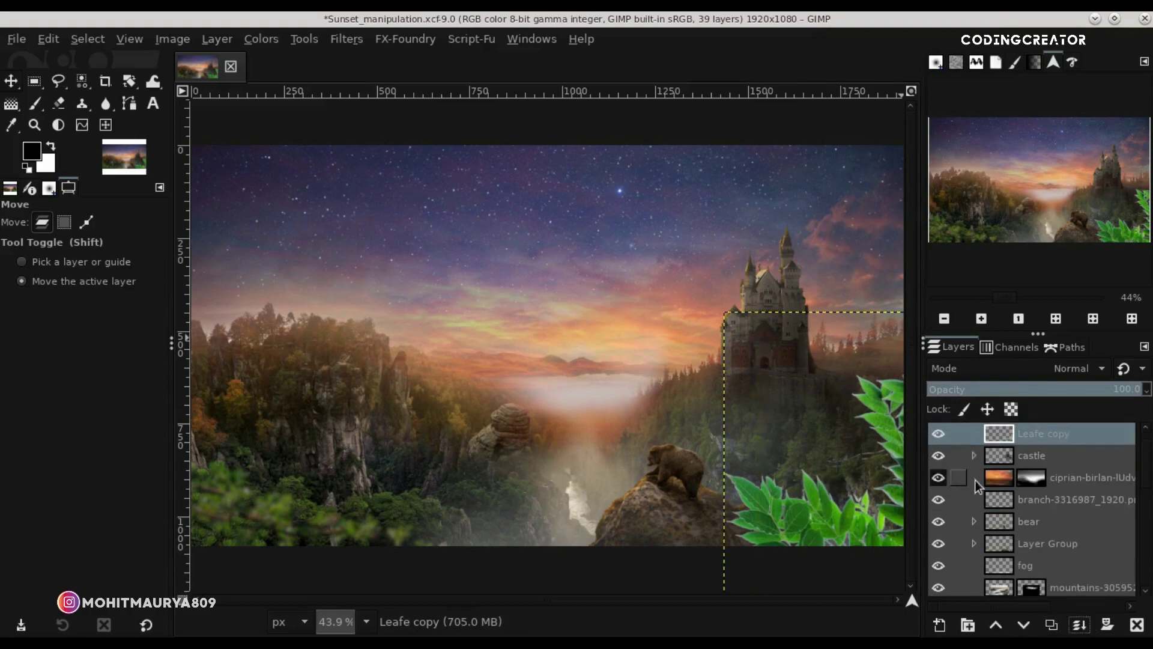
pyautogui.click(207, 42)
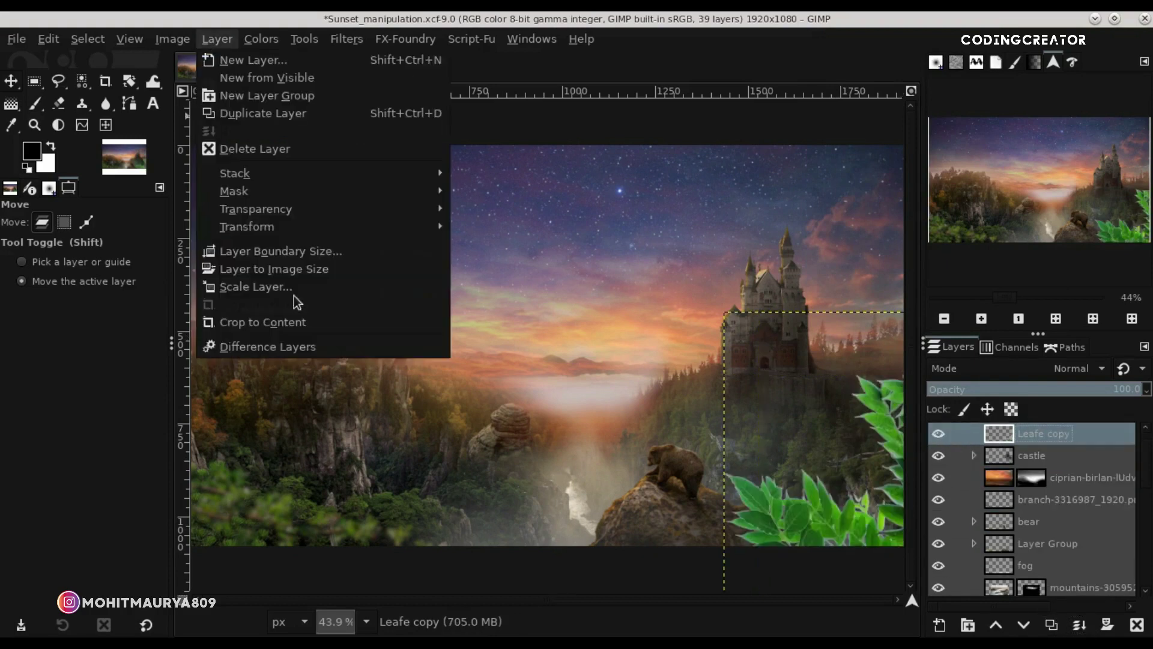
pyautogui.click(258, 324)
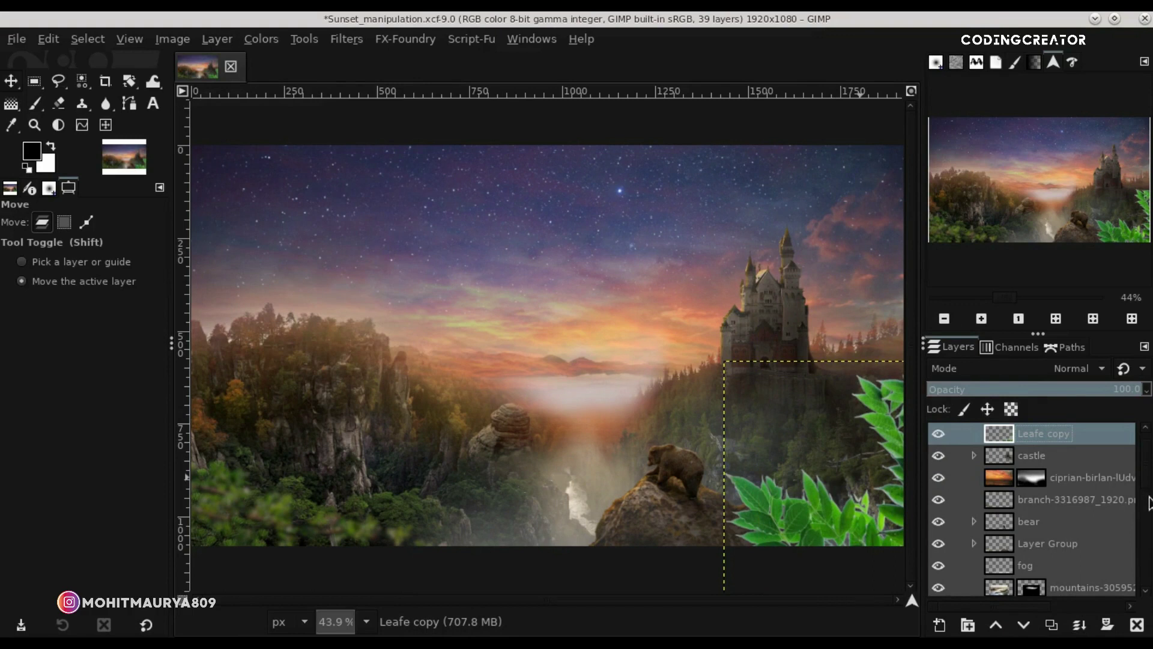
pyautogui.scroll(1, 1140, 435)
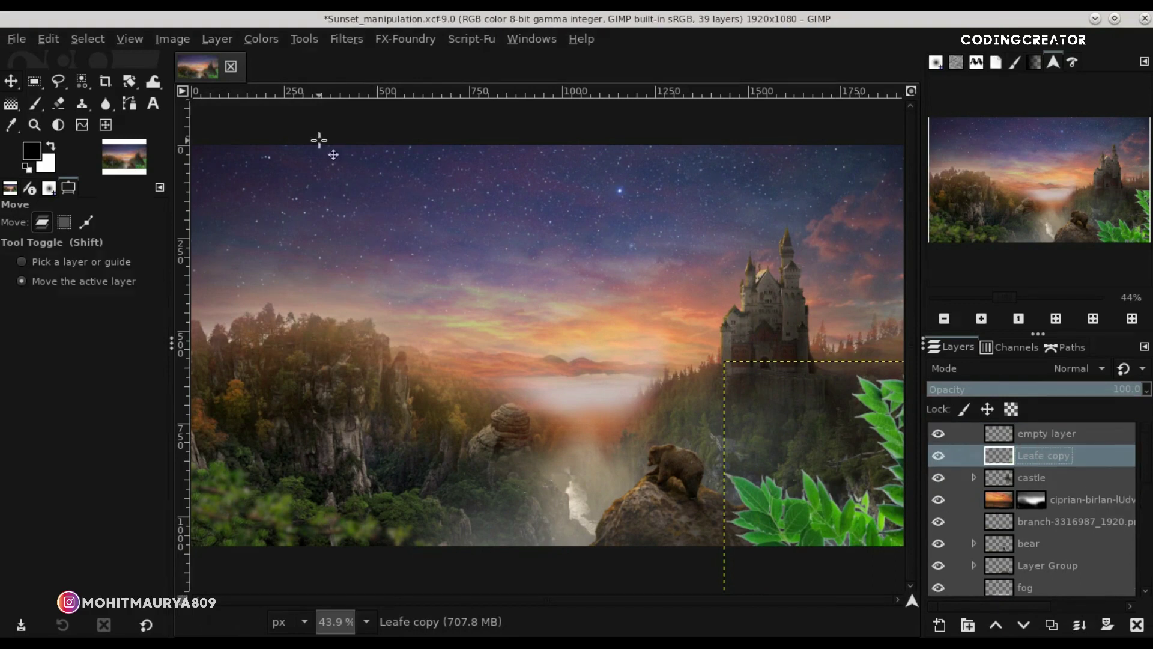
pyautogui.click(263, 39)
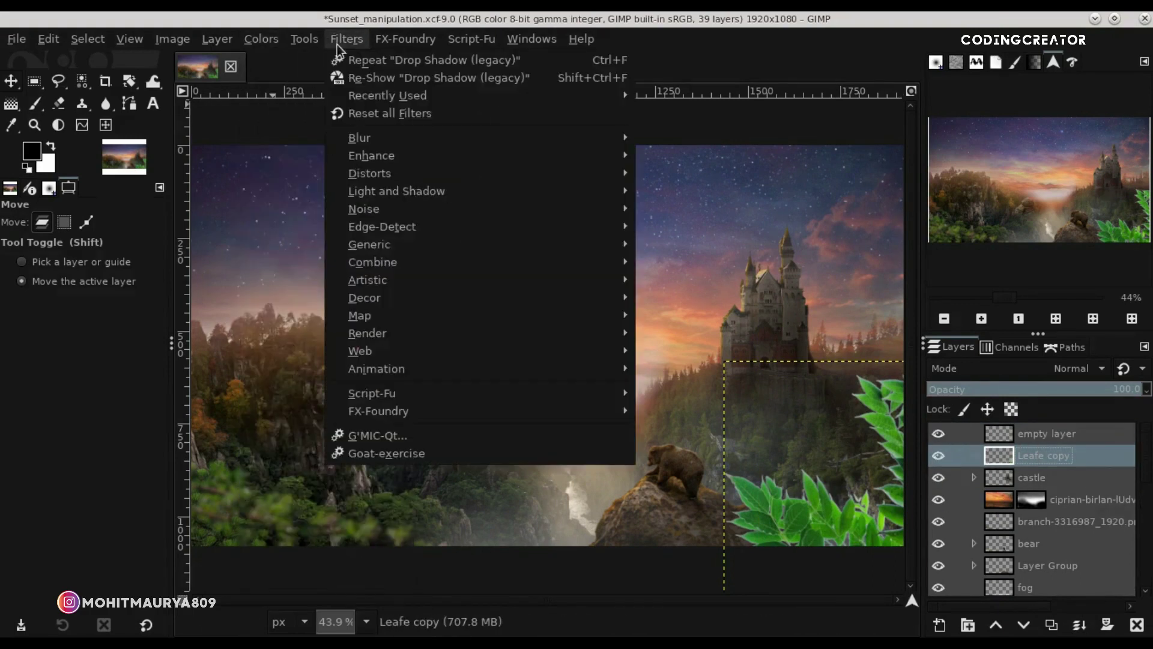
pyautogui.moveTo(273, 268)
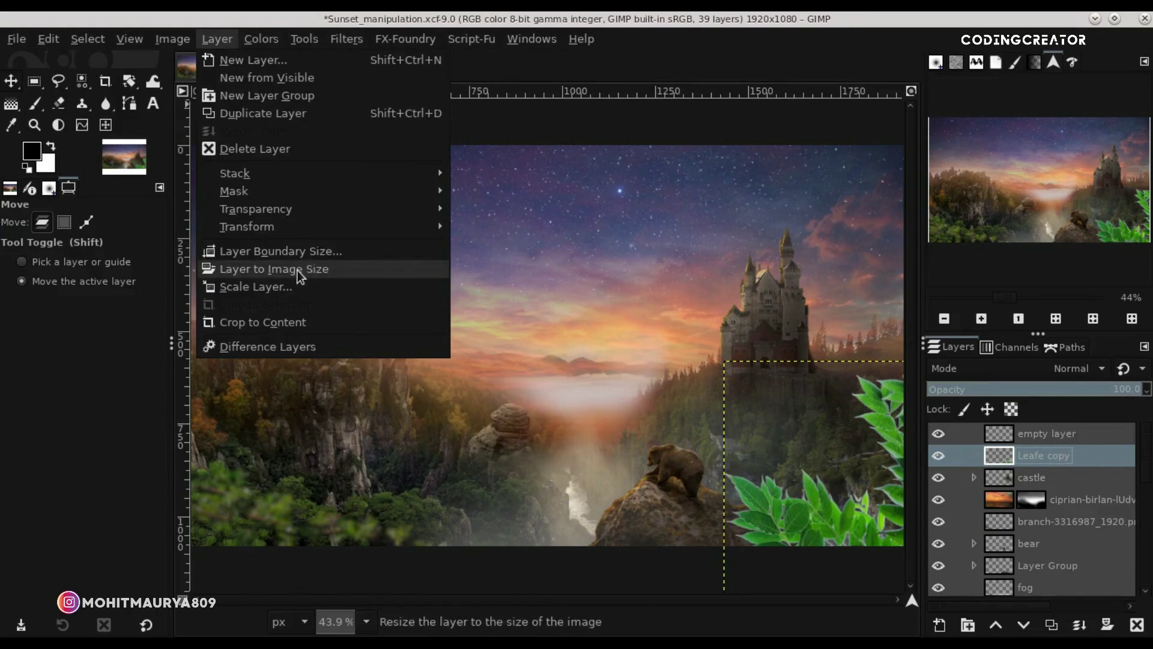
pyautogui.click(299, 275)
# Expand Leafe copy to image size and set a Gaussian blur of 4.50 on it.
pyautogui.click(347, 39)
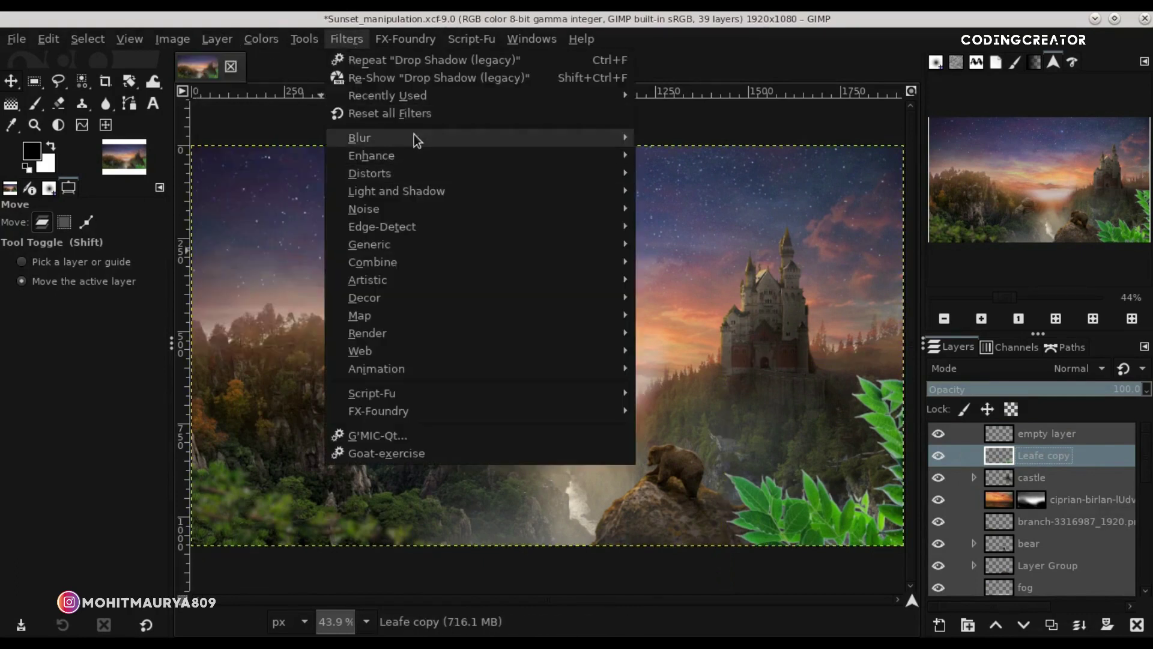
pyautogui.moveTo(361, 138)
pyautogui.click(675, 157)
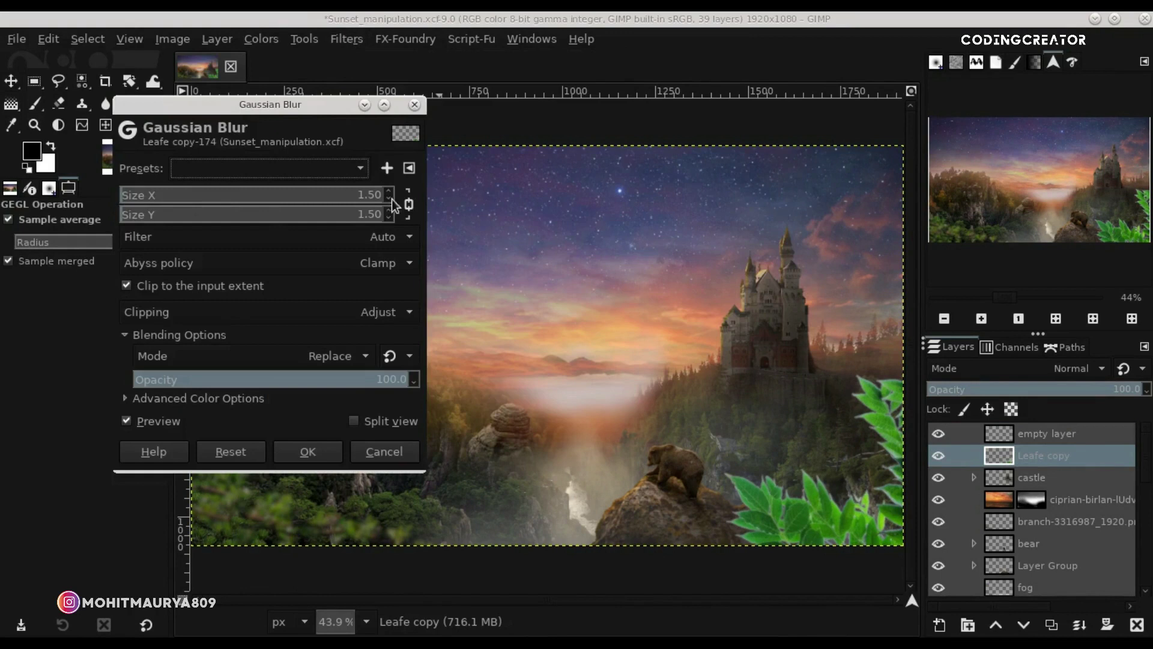
pyautogui.click(389, 192)
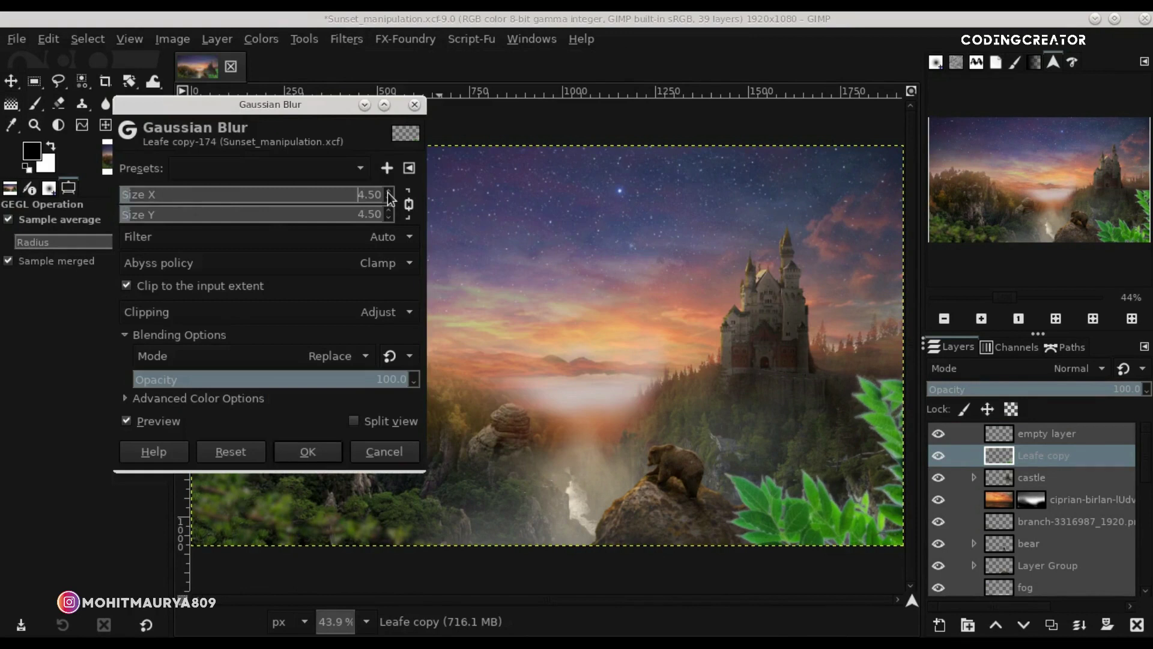
pyautogui.click(389, 191)
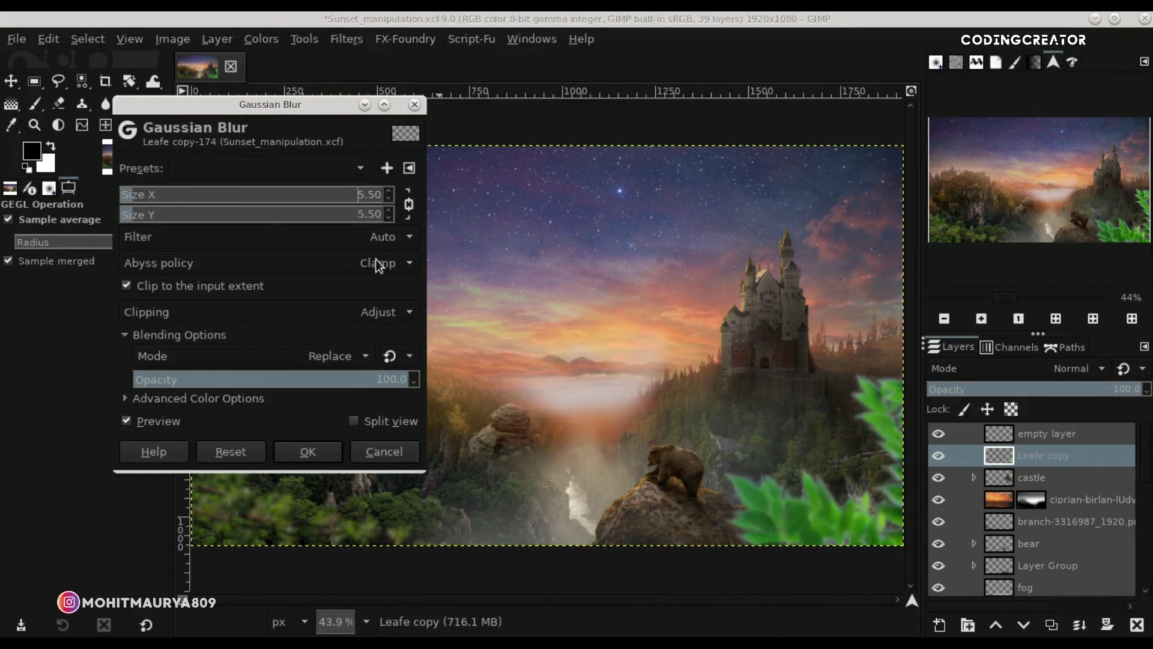
pyautogui.click(389, 198)
# Apply the Gaussian blur, then set brightness -117 and contrast 1 on the leaves.
pyautogui.click(307, 451)
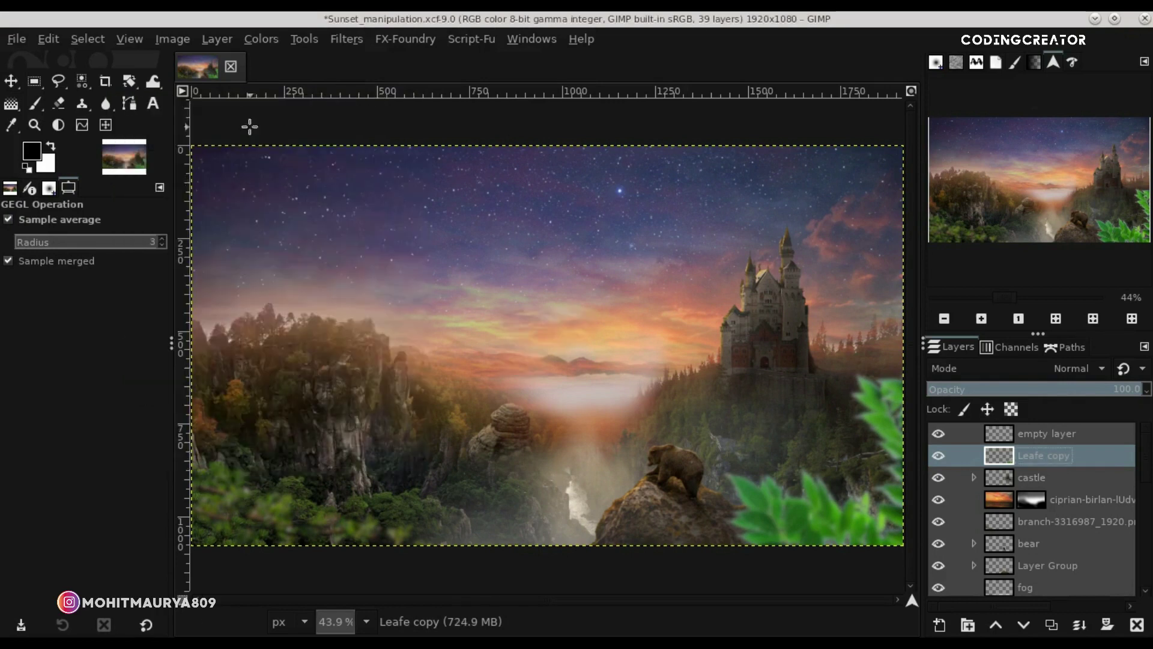
pyautogui.click(274, 39)
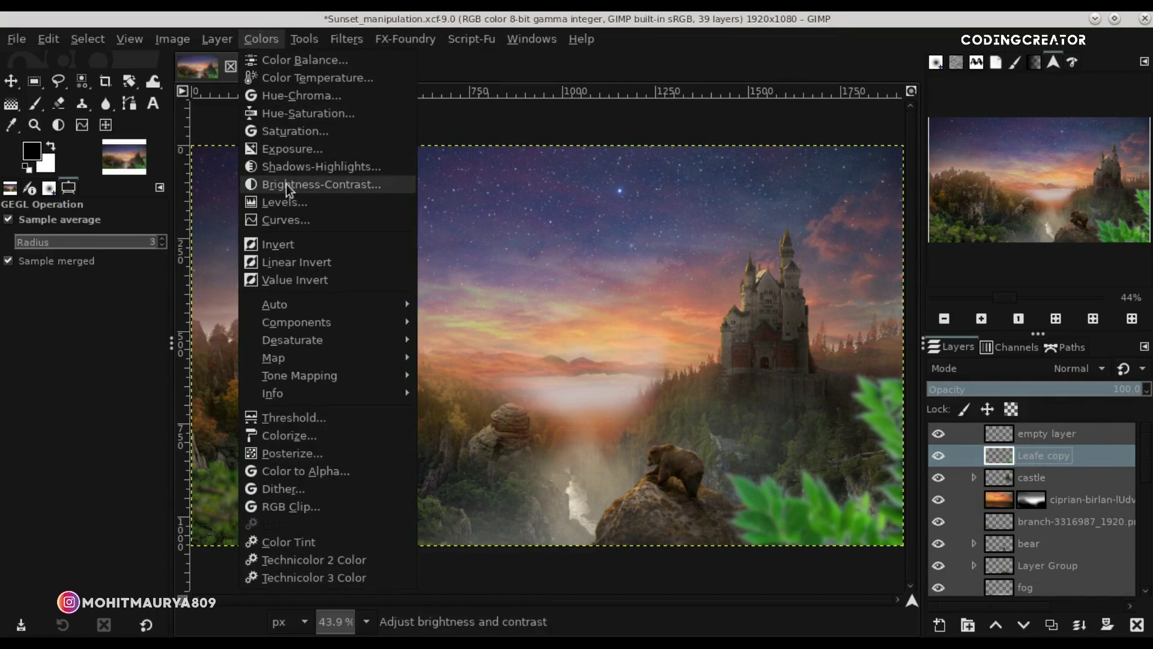
pyautogui.click(287, 184)
pyautogui.moveTo(871, 189)
pyautogui.mouseDown()
pyautogui.moveTo(692, 194)
pyautogui.moveTo(740, 196)
pyautogui.mouseUp()
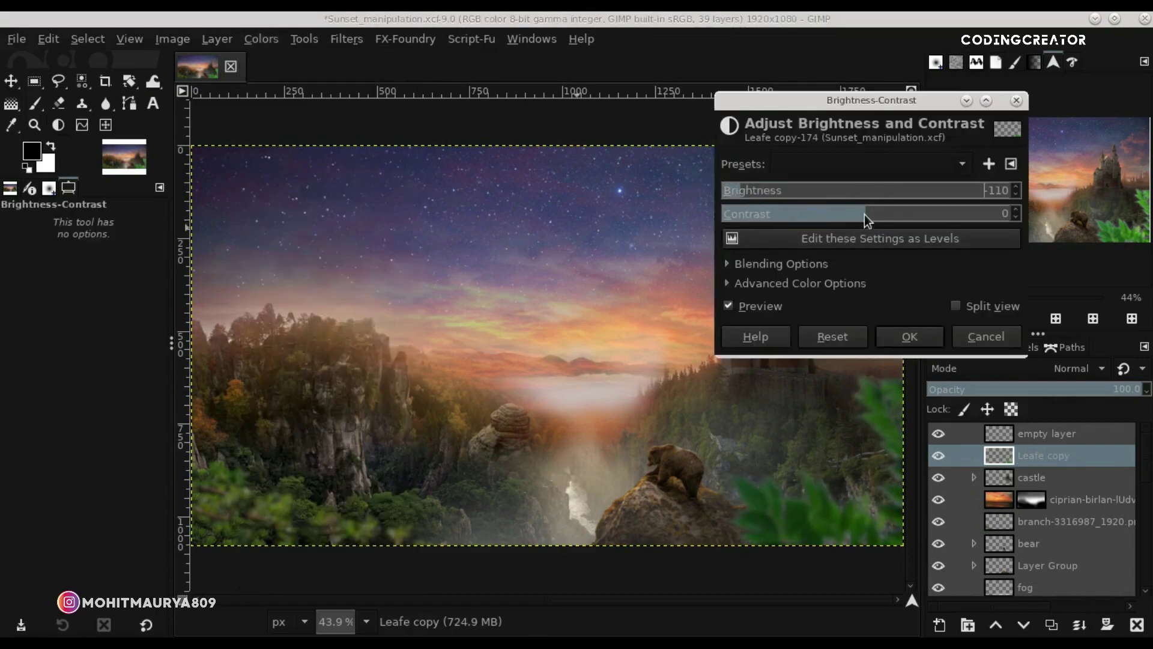
pyautogui.moveTo(878, 218); pyautogui.dragTo(728, 193)
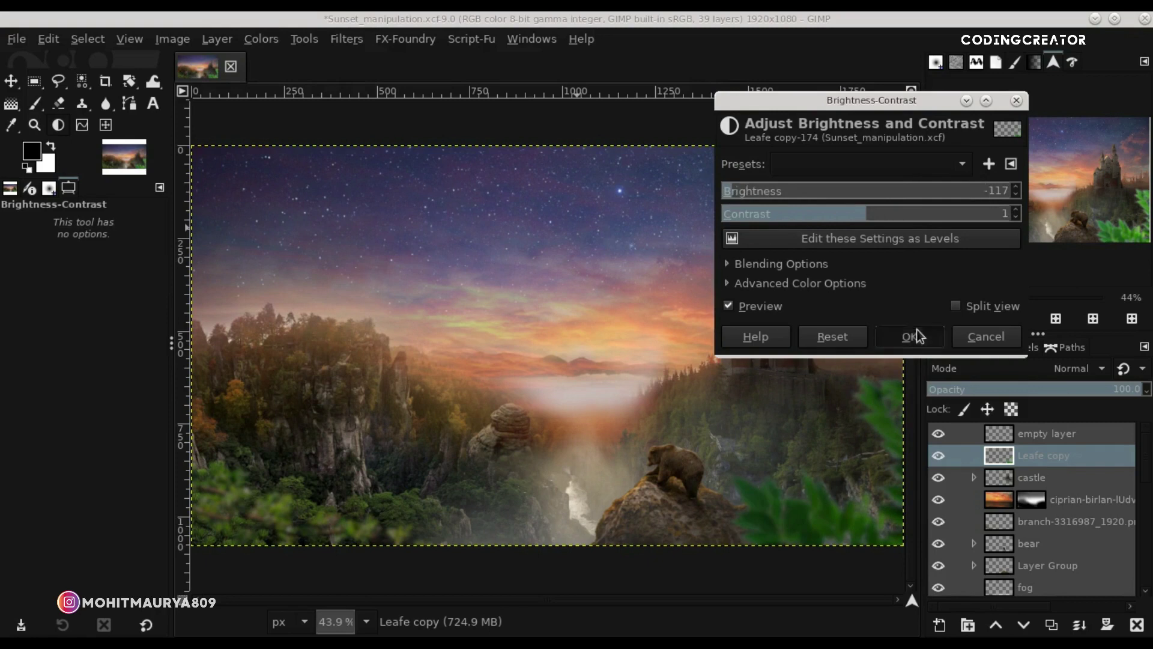
pyautogui.click(912, 335)
pyautogui.click(991, 438)
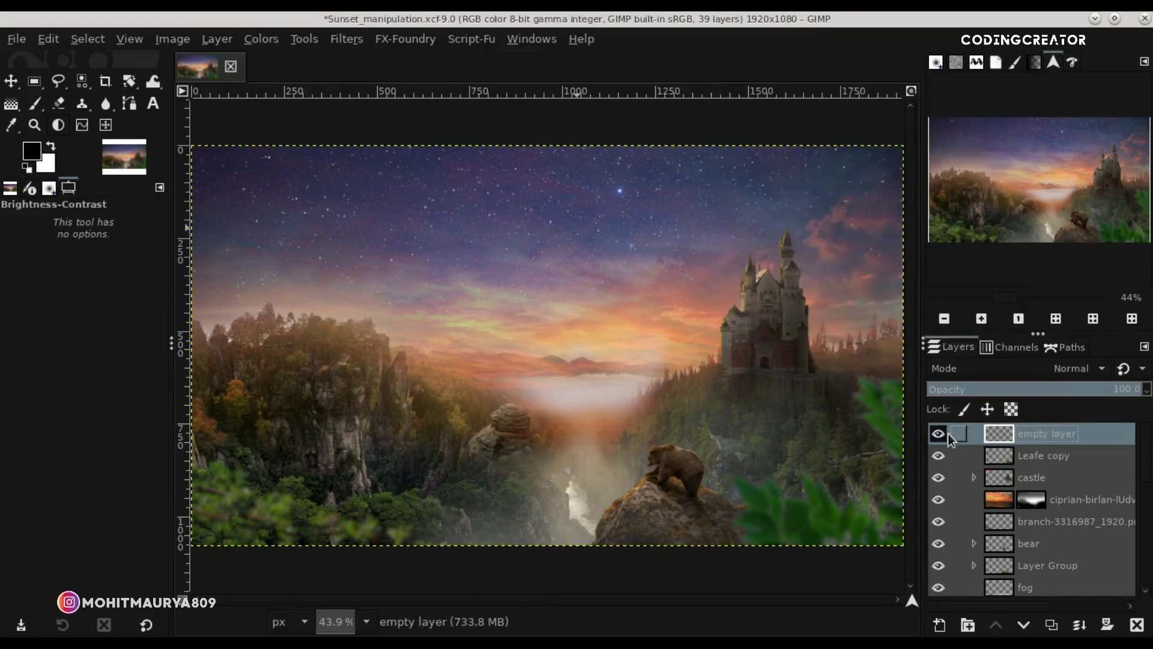
# Open tree PNG.png as a new layer above the Leafe copy layer.
pyautogui.click(1007, 457)
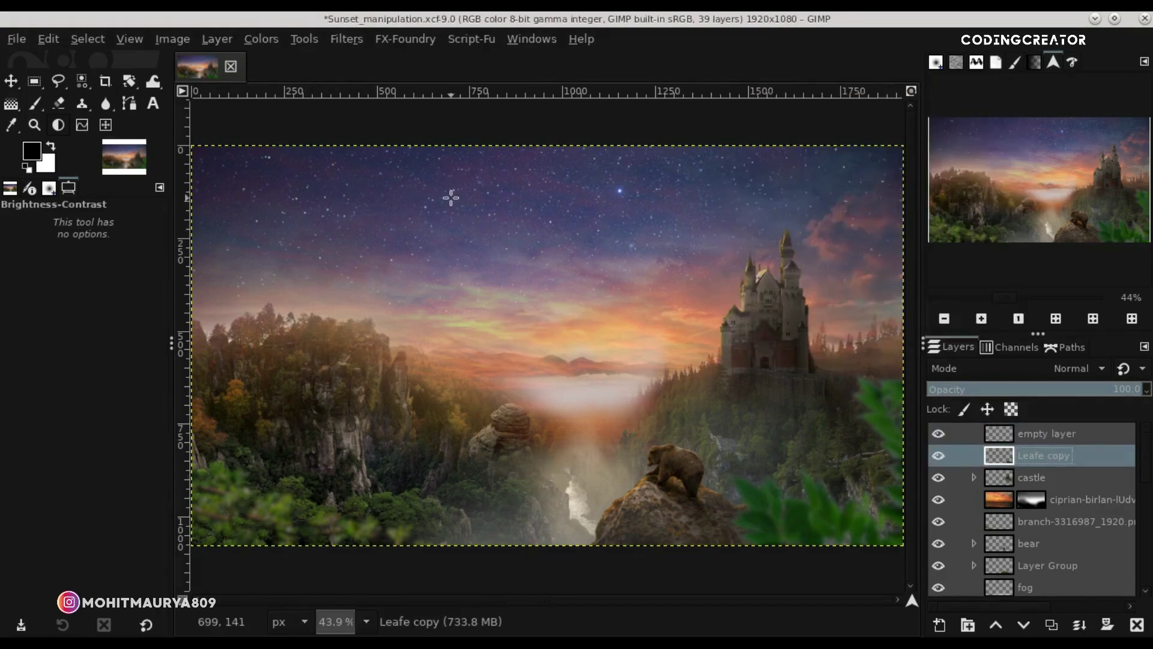
pyautogui.click(14, 39)
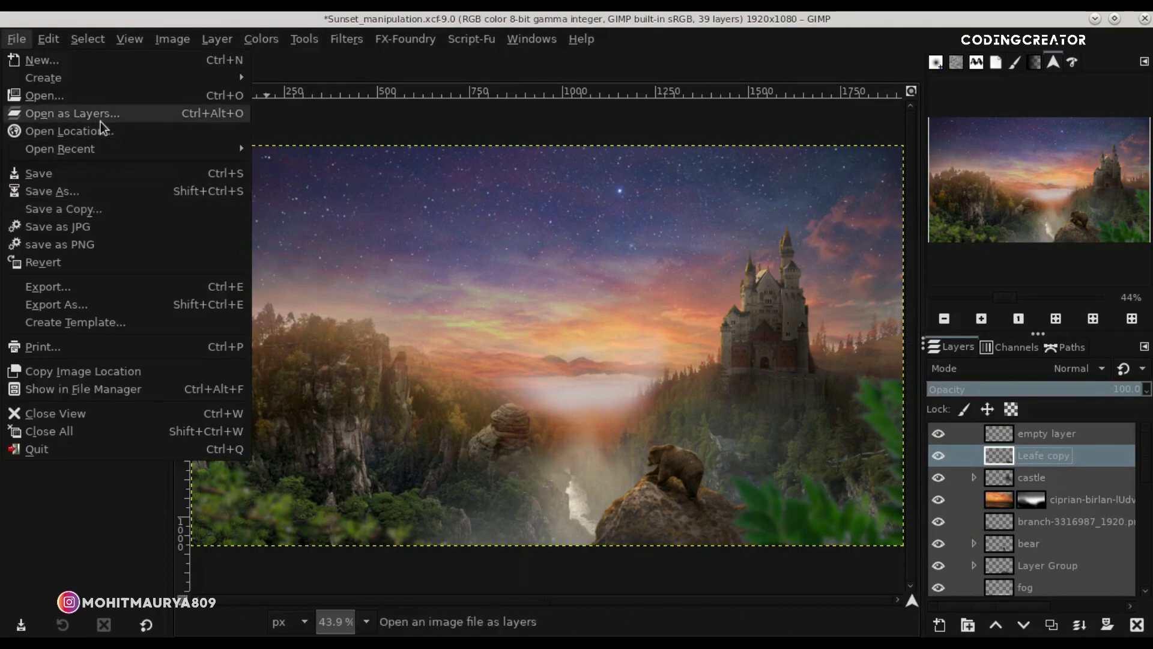
pyautogui.click(100, 121)
pyautogui.scroll(-2, 276, 349)
pyautogui.click(386, 474)
pyautogui.click(605, 609)
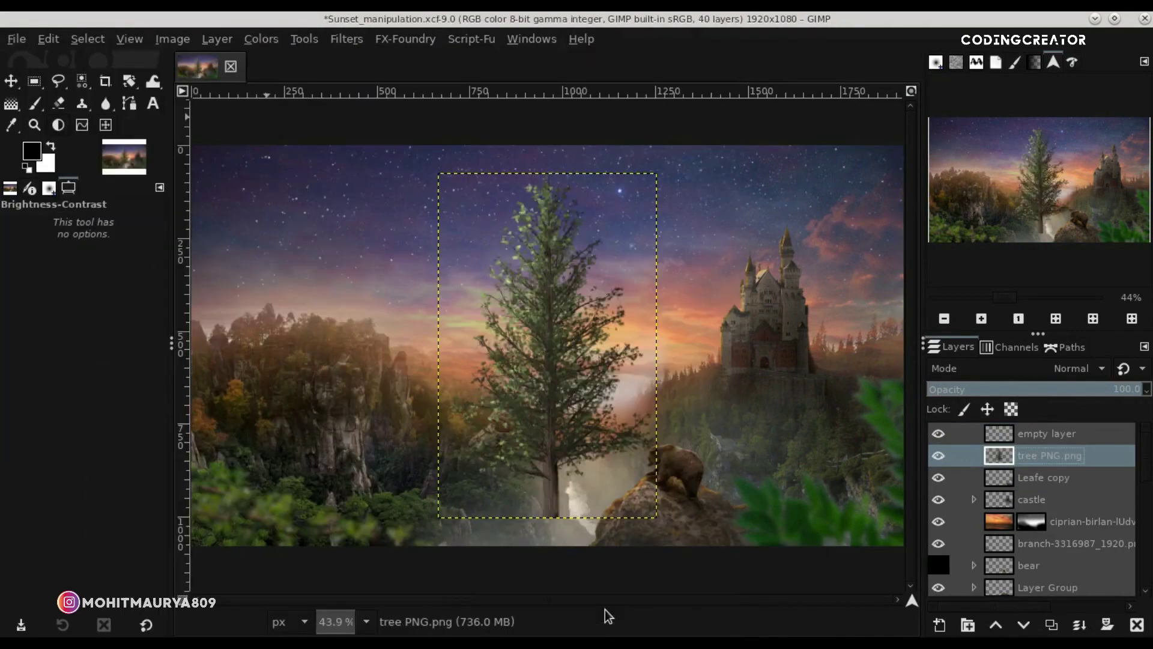
# Move the tree over the castle and shrink it to about 69 × 108 px.
pyautogui.click(980, 337)
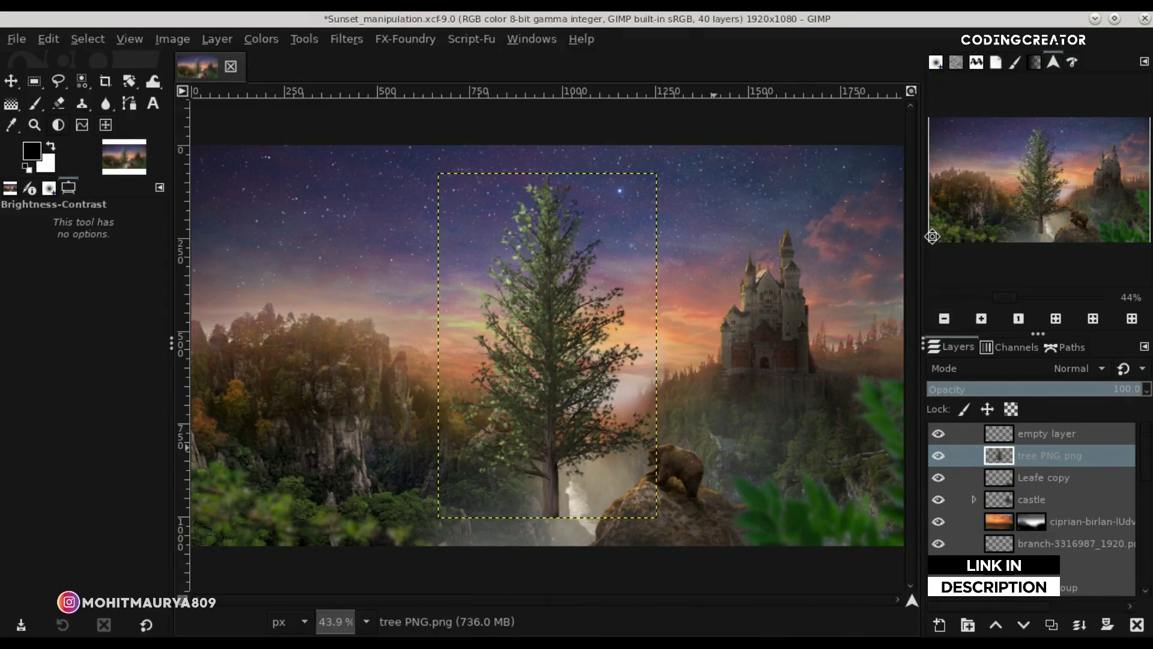
pyautogui.click(11, 80)
pyautogui.moveTo(507, 388); pyautogui.dragTo(609, 385)
pyautogui.click(129, 81)
pyautogui.click(193, 117)
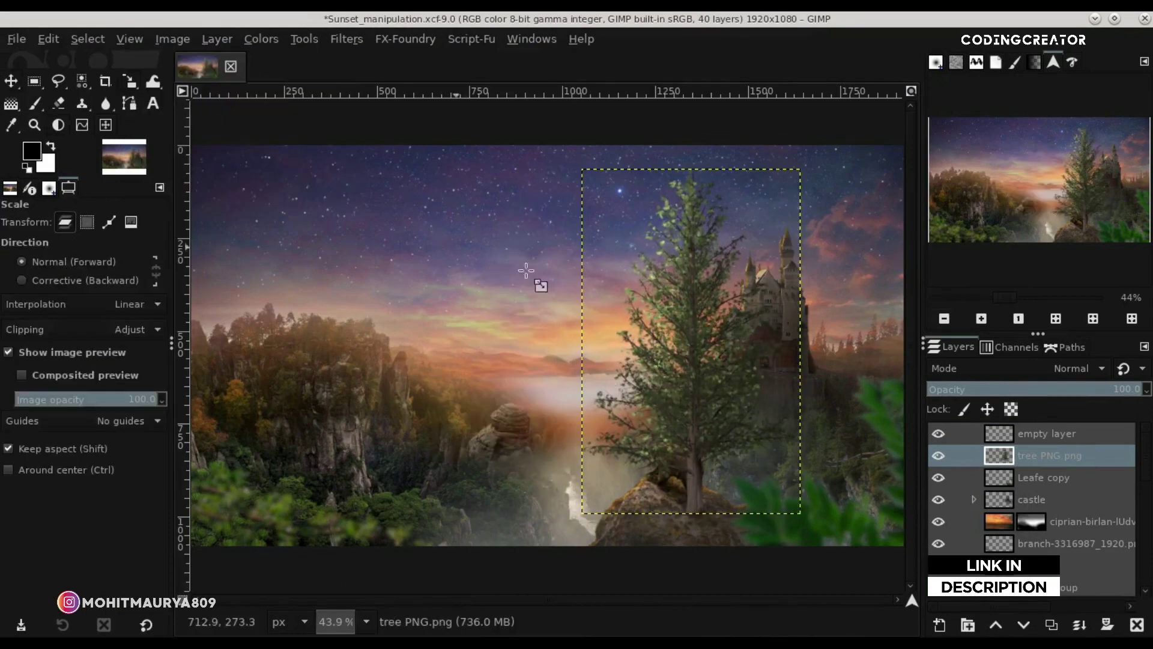
pyautogui.click(589, 193)
pyautogui.moveTo(588, 193)
pyautogui.mouseDown()
pyautogui.moveTo(760, 450)
pyautogui.moveTo(714, 337)
pyautogui.mouseUp()
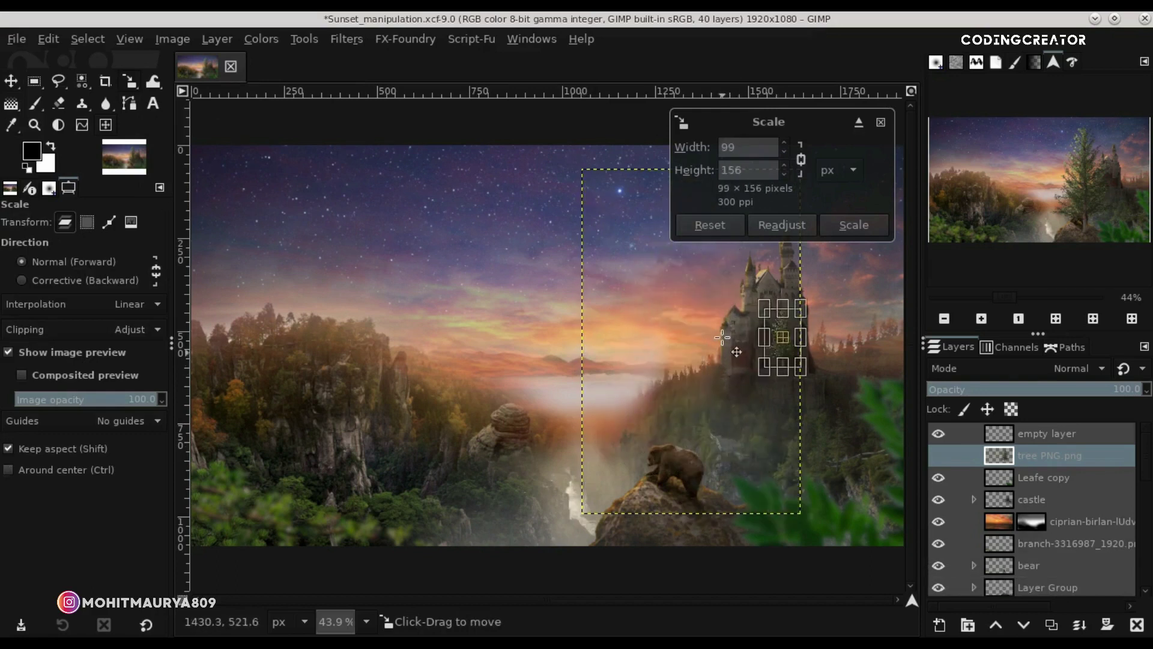
# Place the small tree against the castle's left wall and apply the scaling.
pyautogui.moveTo(666, 366); pyautogui.dragTo(726, 365)
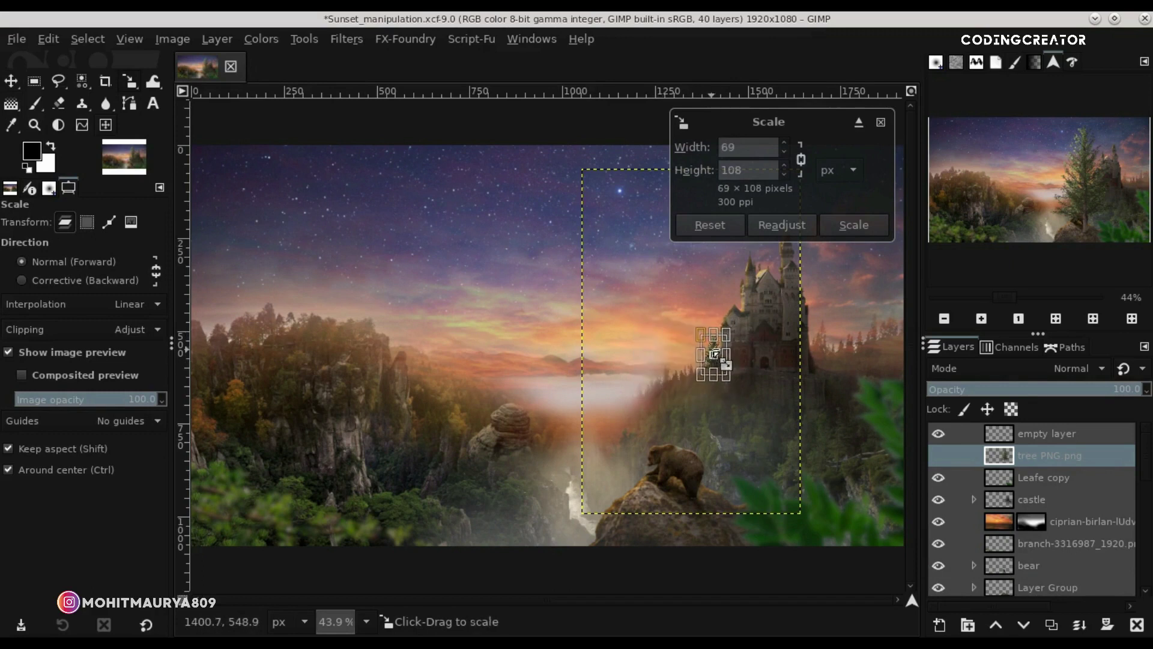
pyautogui.scroll(1, 712, 355)
pyautogui.scroll(2, 712, 354)
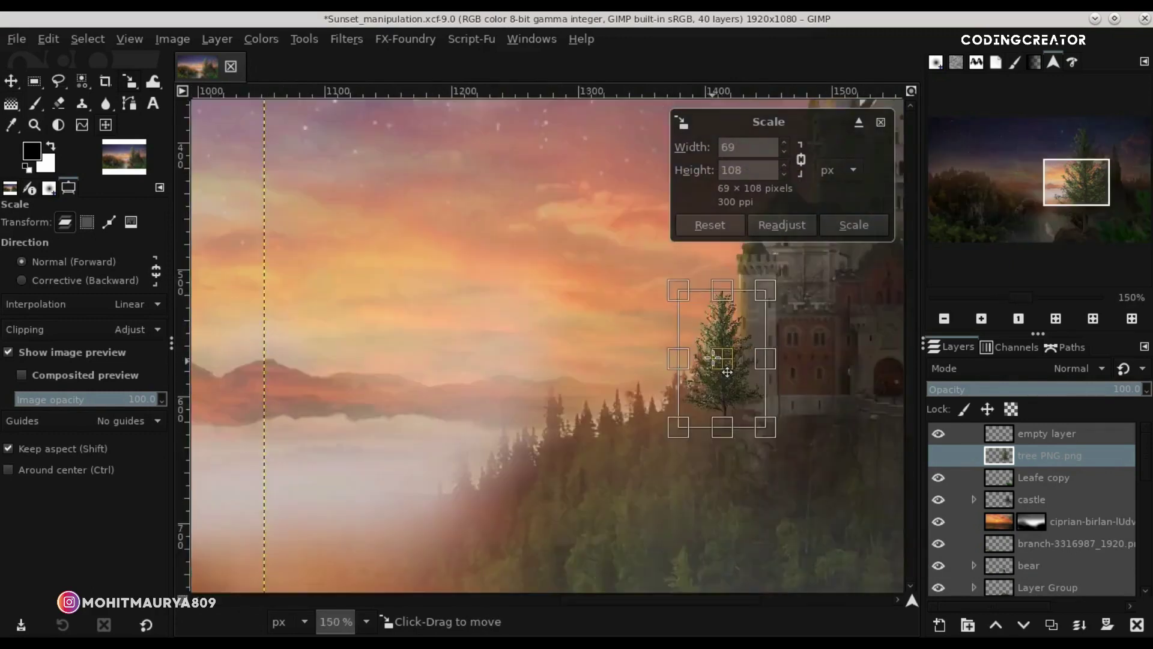
pyautogui.scroll(2, 715, 360)
pyautogui.moveTo(719, 362); pyautogui.dragTo(734, 362)
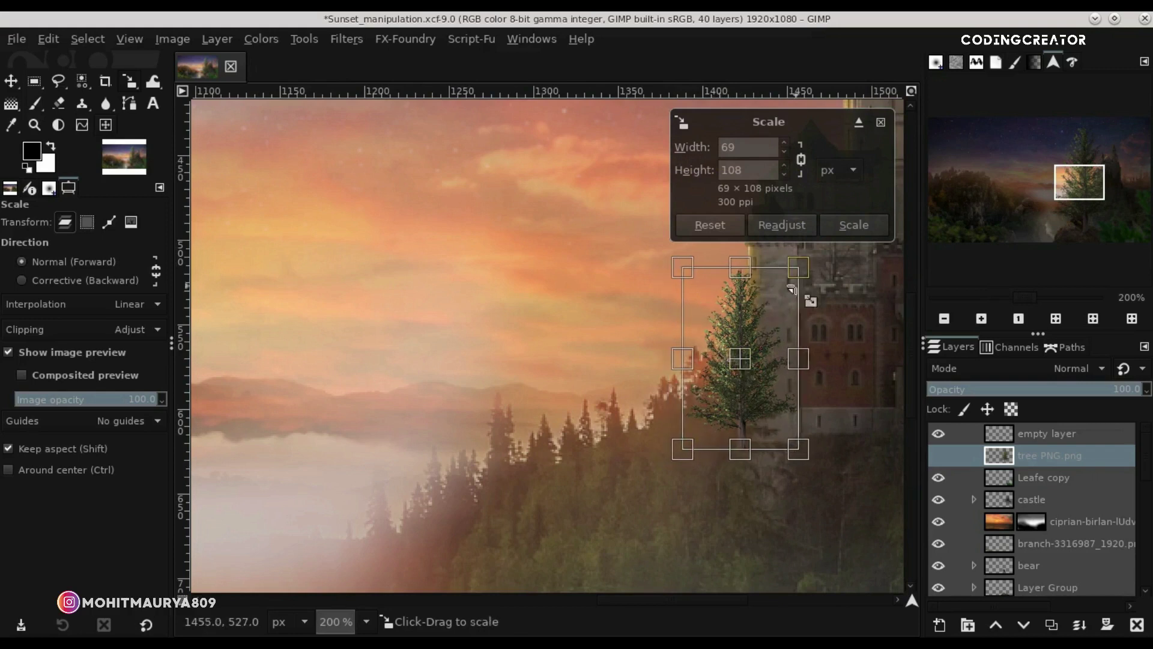
pyautogui.click(855, 225)
pyautogui.click(11, 84)
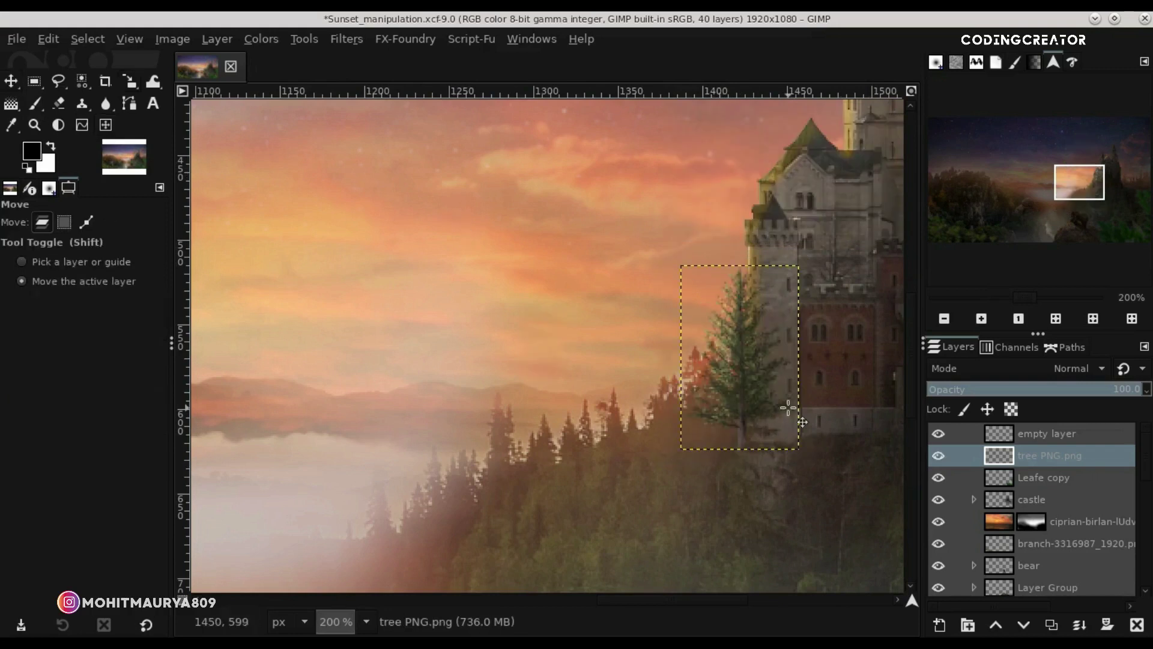
pyautogui.click(1045, 433)
# Rotate the tree PNG.png layer by about 1.93° and nudge it beside the castle wall.
pyautogui.scroll(-5, 744, 387)
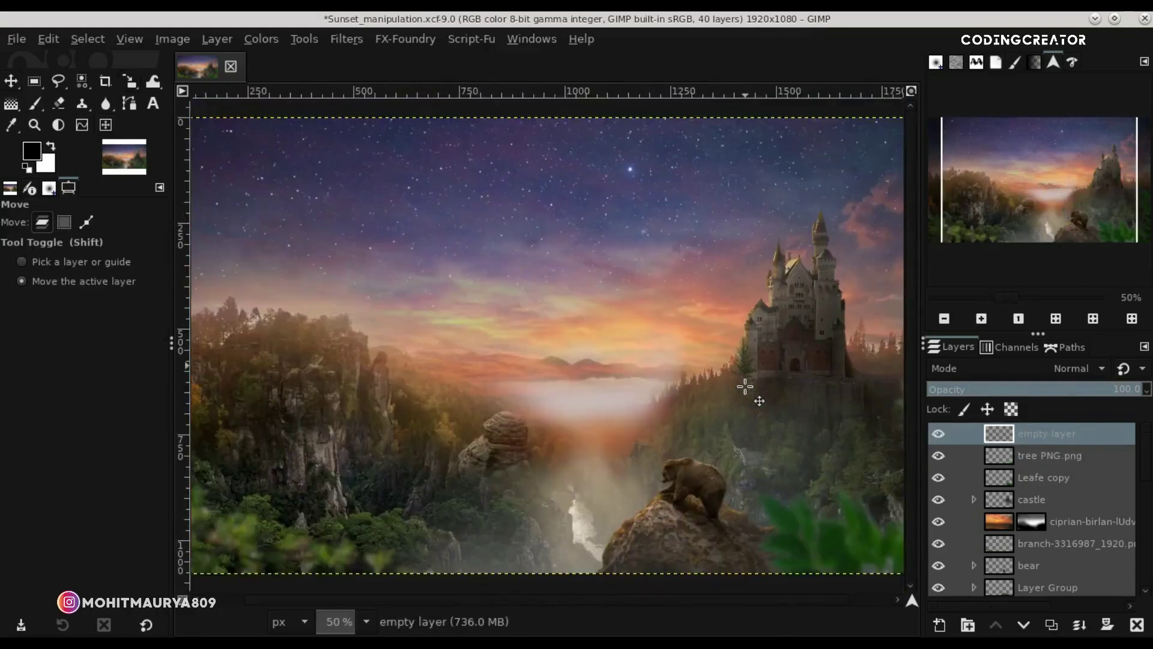
pyautogui.scroll(1, 684, 372)
pyautogui.scroll(4, 685, 372)
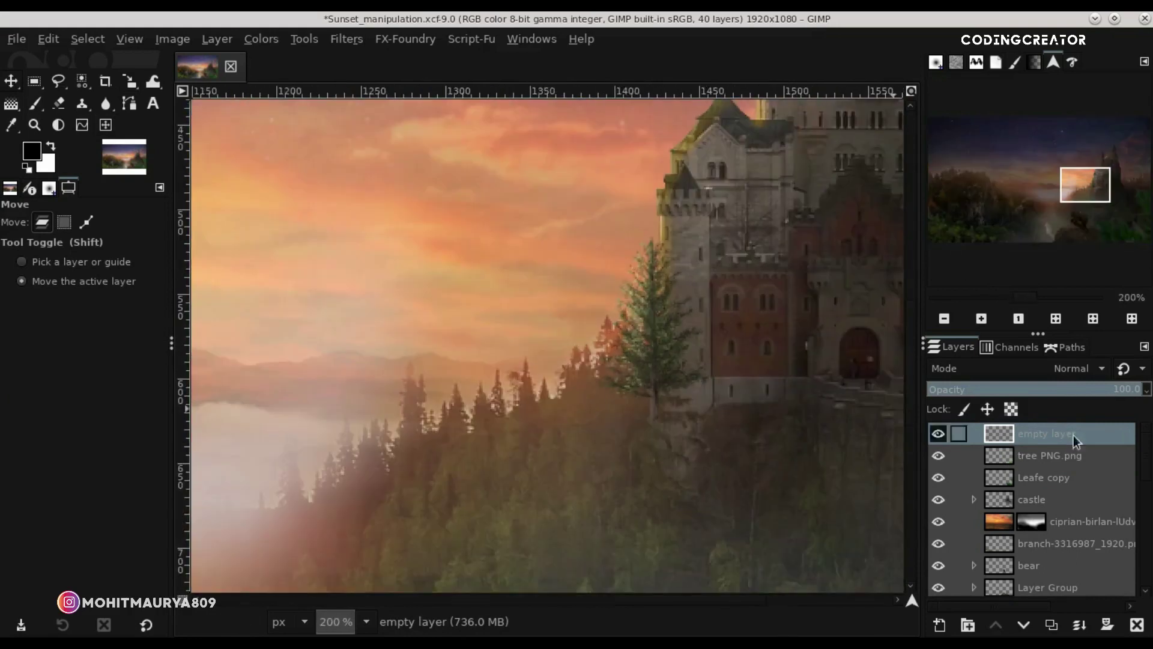
pyautogui.click(1058, 455)
pyautogui.moveTo(657, 375); pyautogui.dragTo(656, 377)
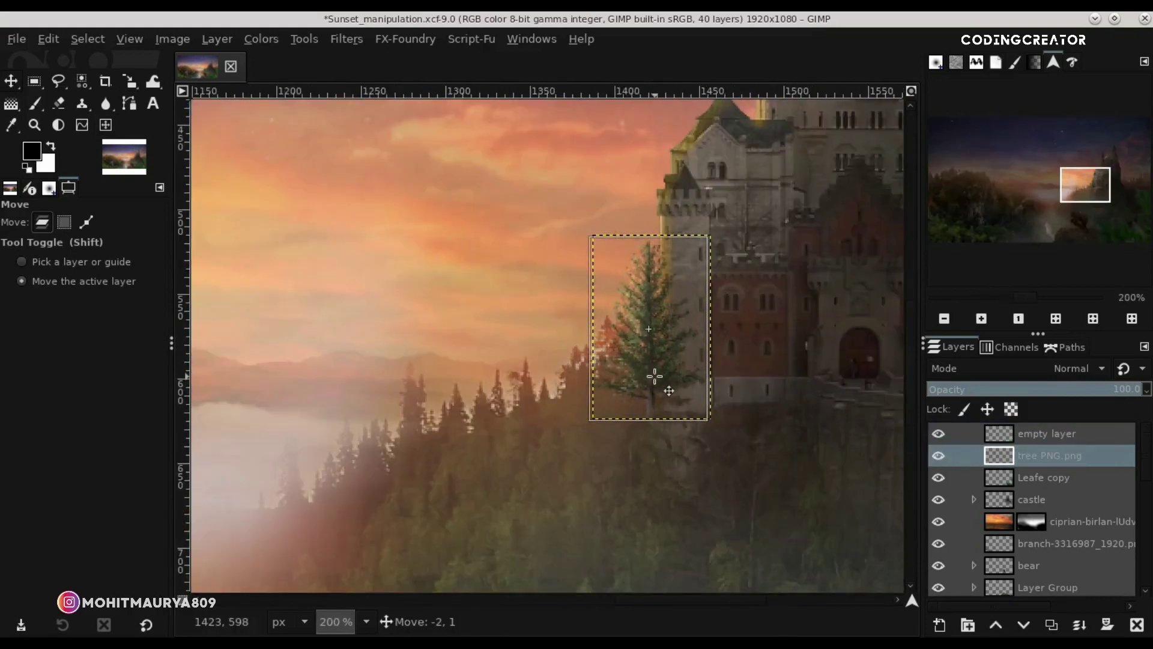
pyautogui.click(129, 81)
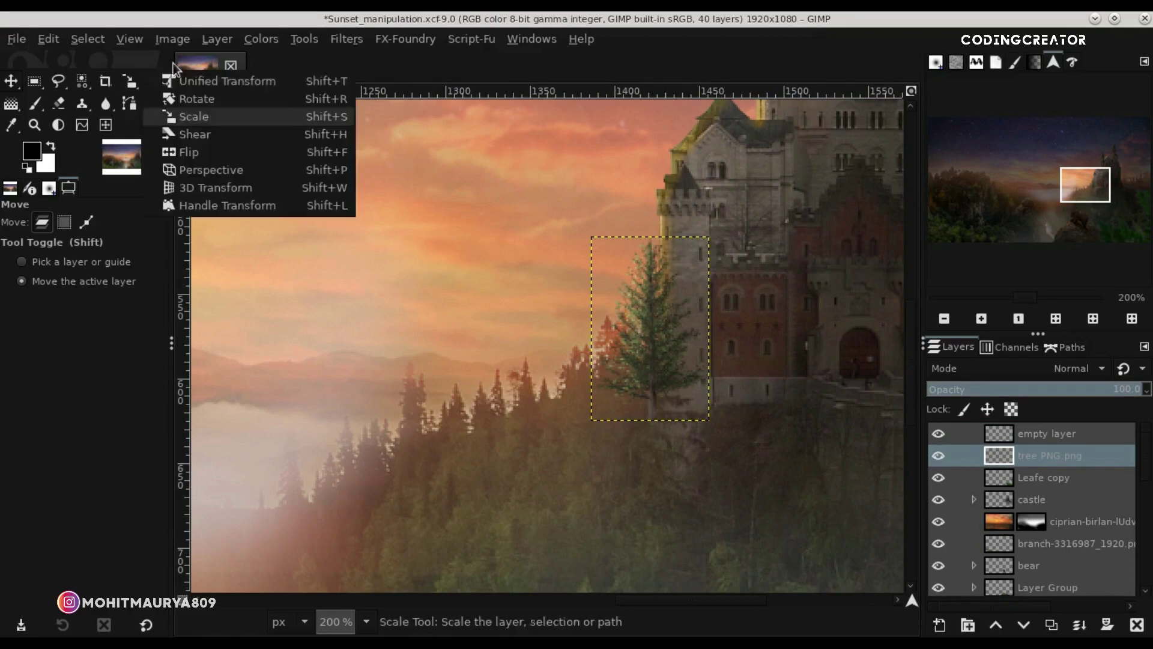
pyautogui.click(205, 105)
pyautogui.moveTo(792, 386); pyautogui.dragTo(789, 372)
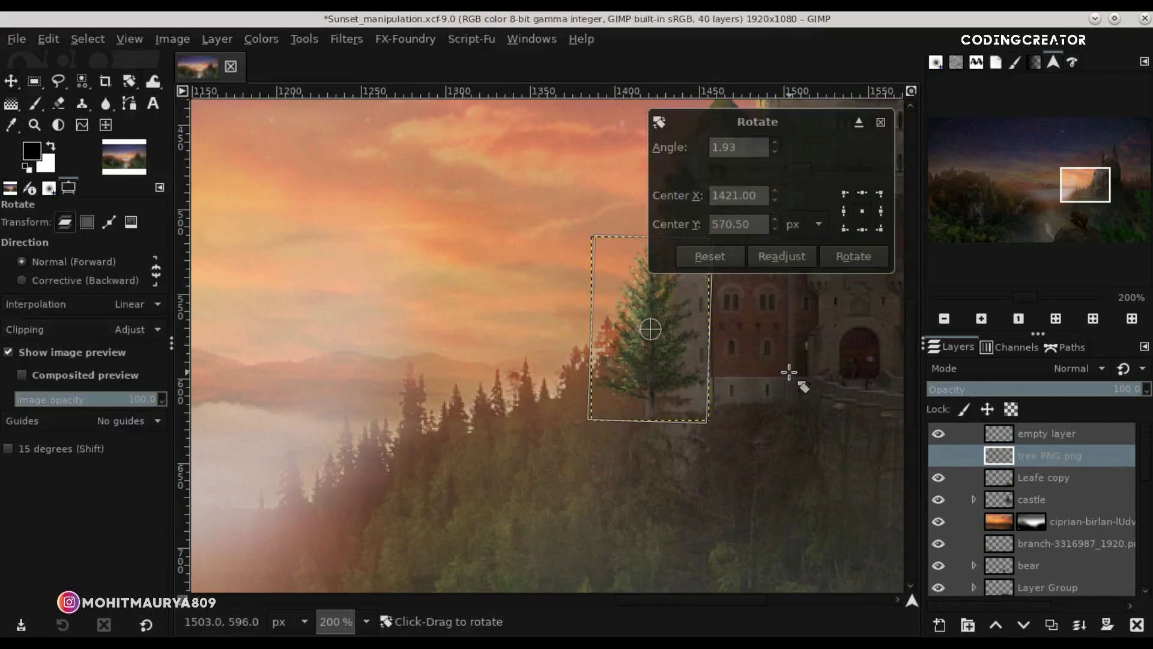
pyautogui.click(853, 256)
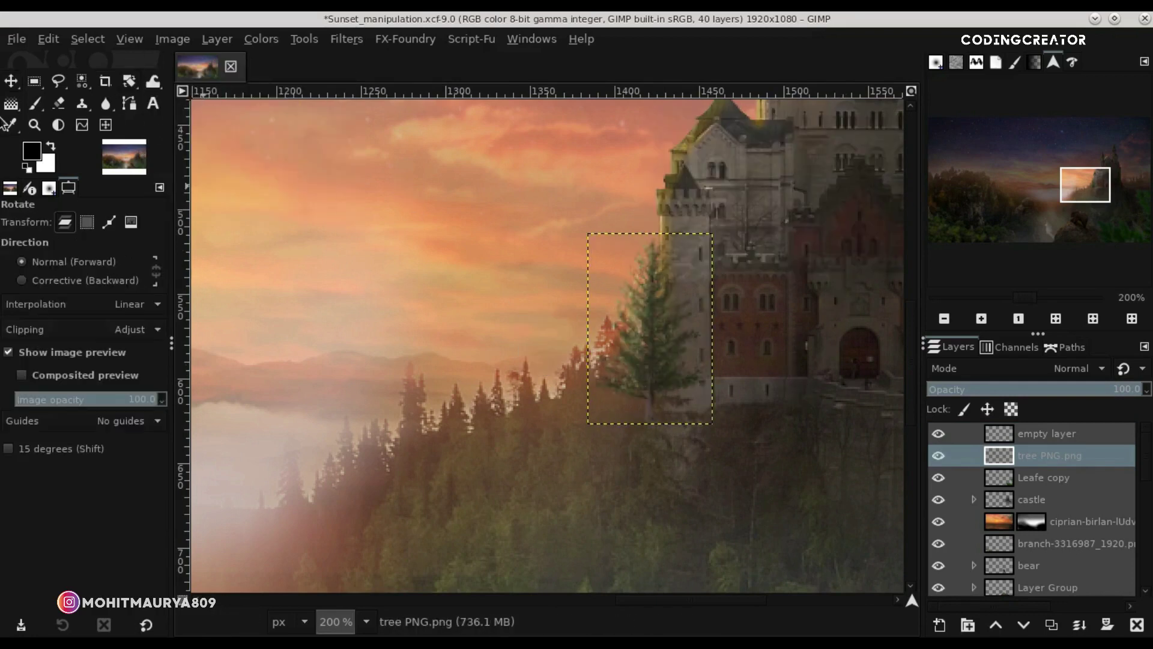
pyautogui.click(11, 83)
pyautogui.moveTo(621, 358); pyautogui.dragTo(621, 364)
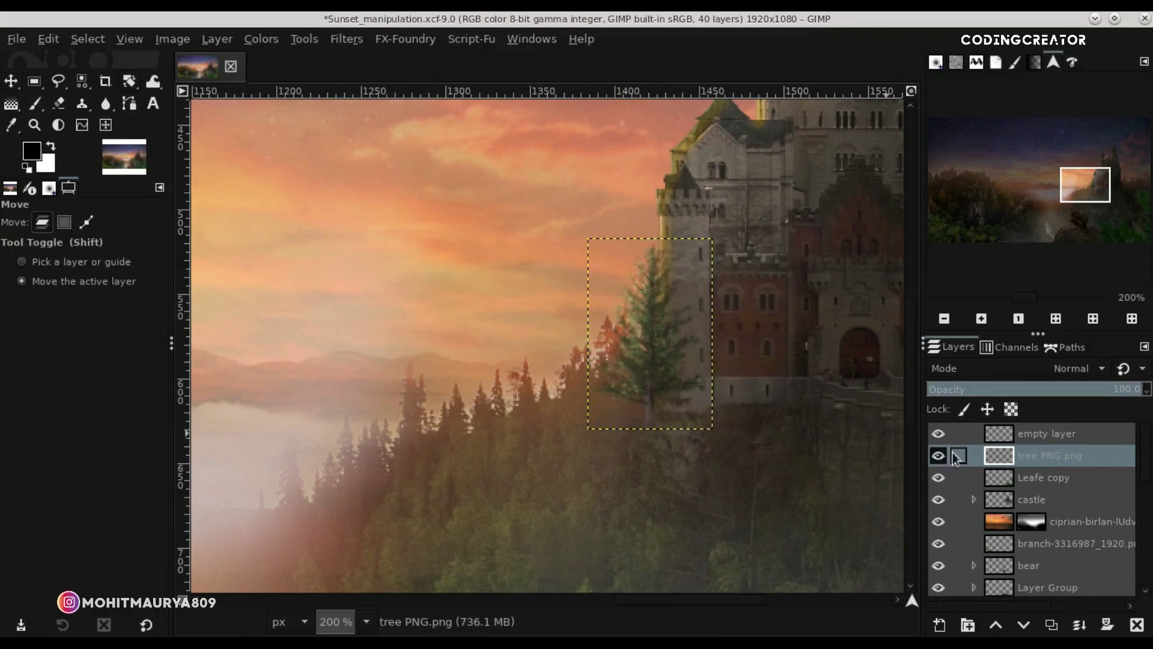
# Set the Eraser to the GrassBrushes_PsychoDarkLife.abr-002 brush at 100 opacity, size 7.
pyautogui.hotkey('shift', 'e')
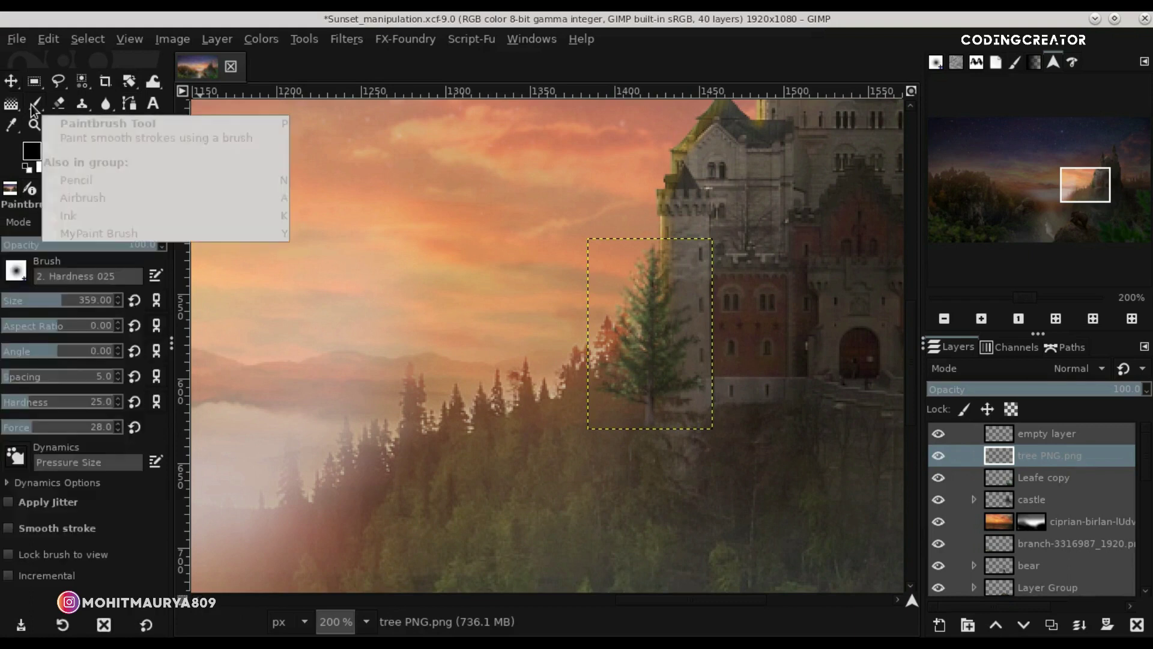
pyautogui.tripleClick(117, 278)
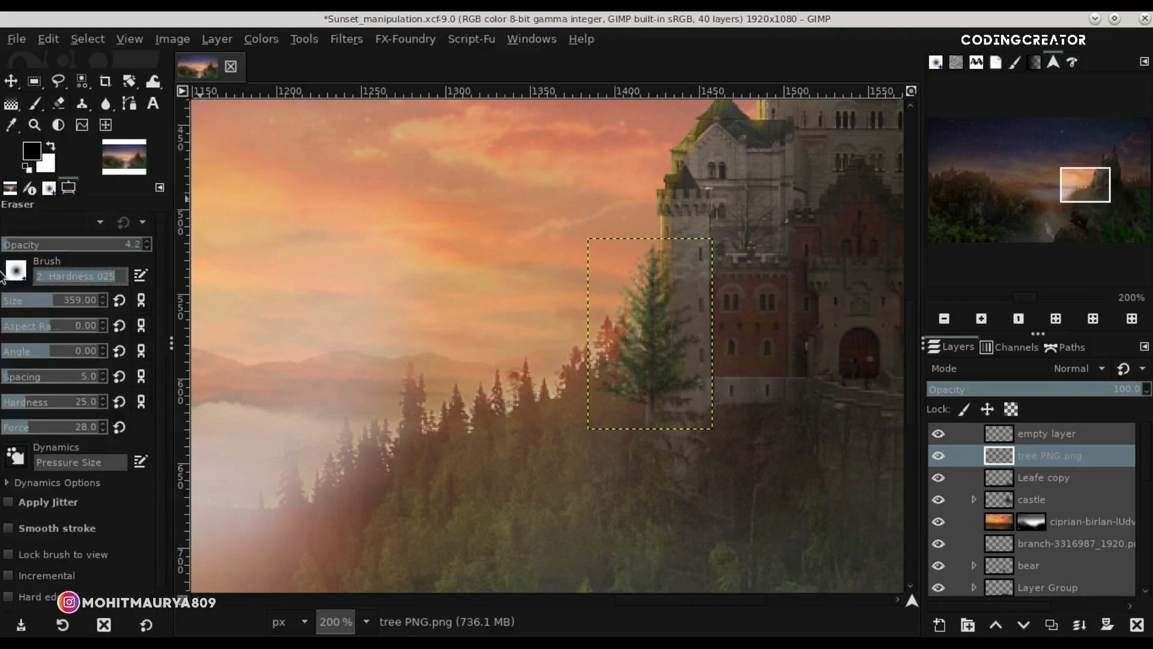
pyautogui.write('gra')
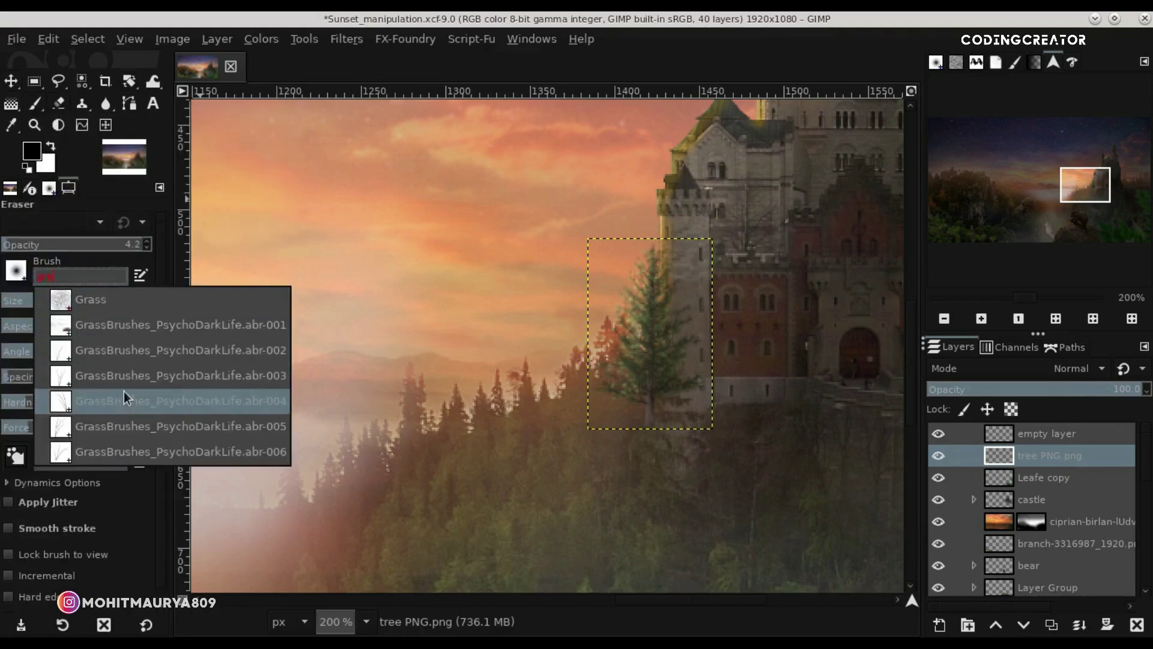
pyautogui.click(105, 351)
pyautogui.moveTo(13, 246); pyautogui.dragTo(202, 255)
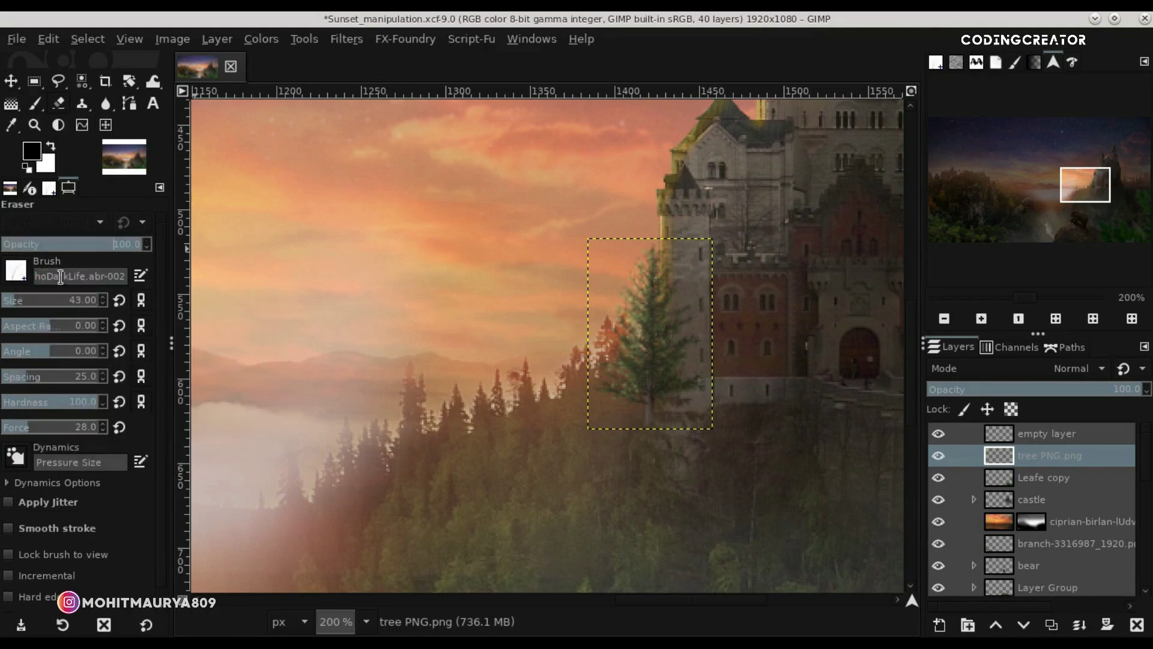
# Erase around the tree trunk's base with the grass brush, then reset brush force.
pyautogui.scroll(-4, 6, 299)
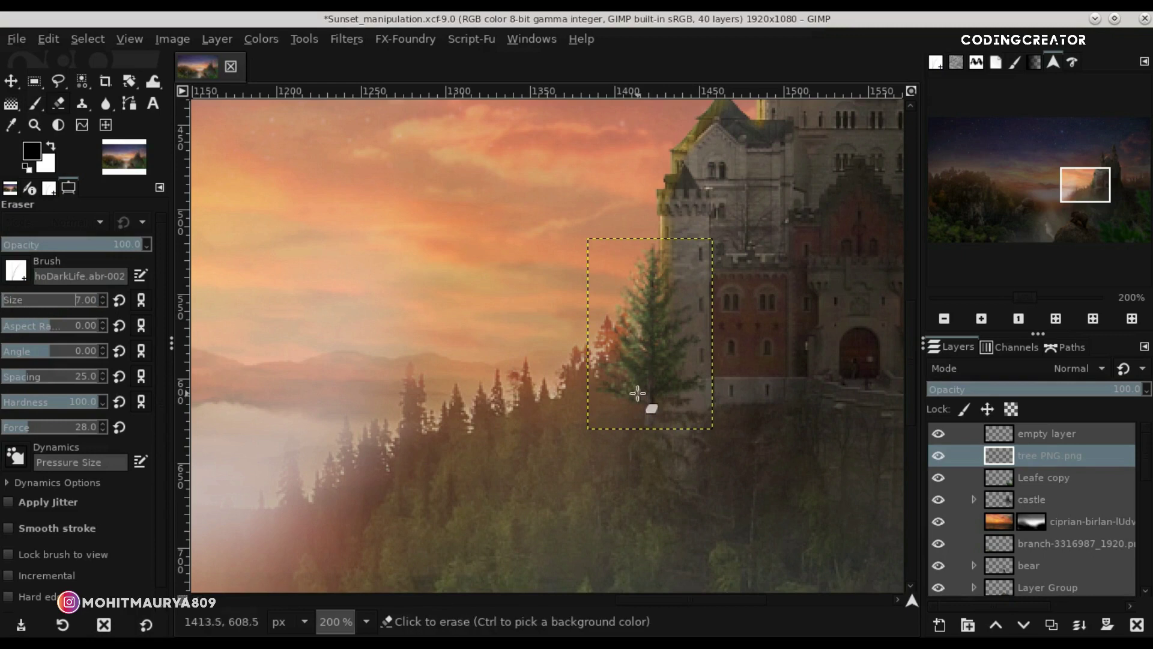
pyautogui.keyDown('ctrl'); pyautogui.scroll(2, 646, 421); pyautogui.keyUp('ctrl')
pyautogui.keyDown('ctrl'); pyautogui.scroll(3, 647, 423); pyautogui.keyUp('ctrl')
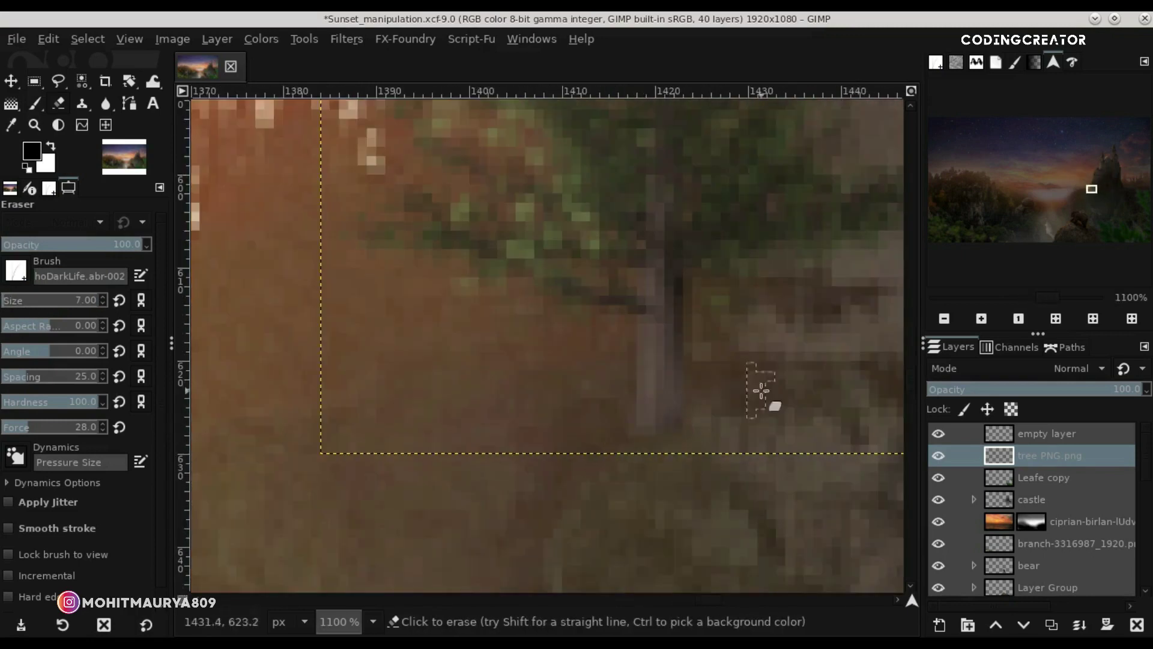
pyautogui.click(938, 455)
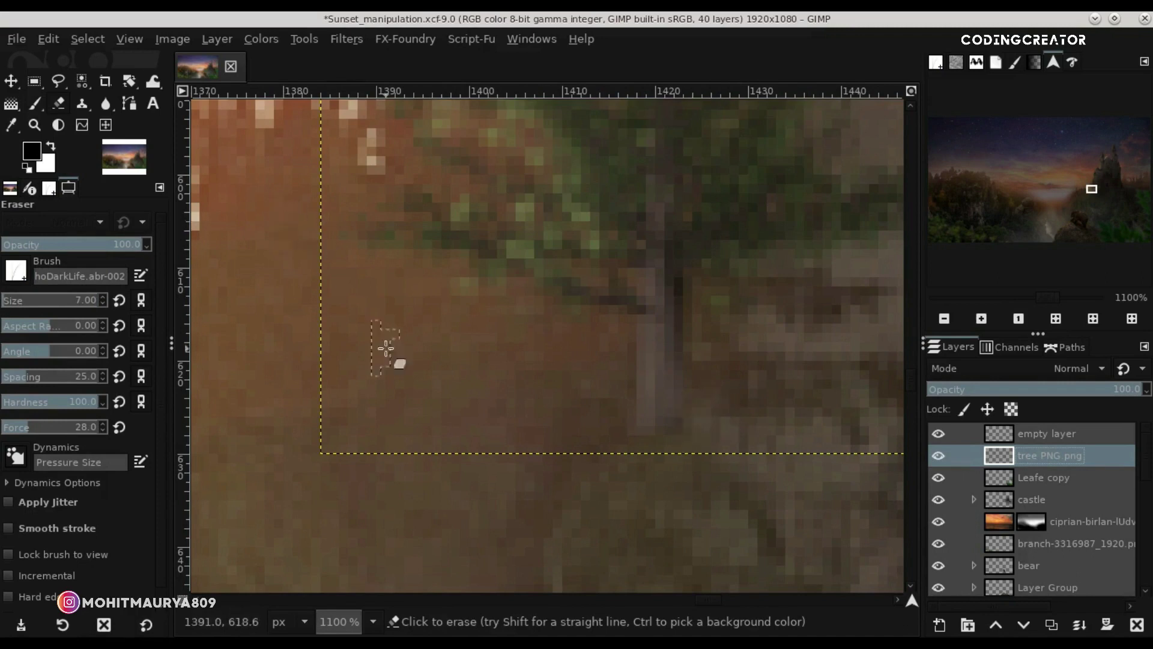
pyautogui.click(120, 427)
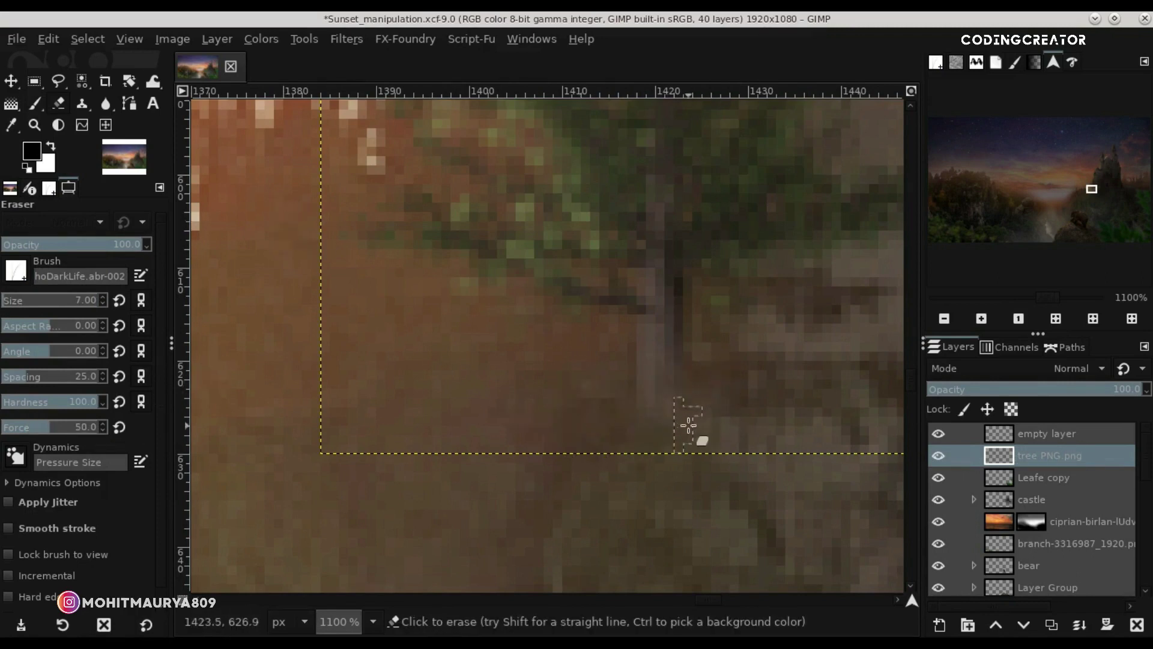
pyautogui.click(12, 82)
pyautogui.scroll(-2, 772, 373)
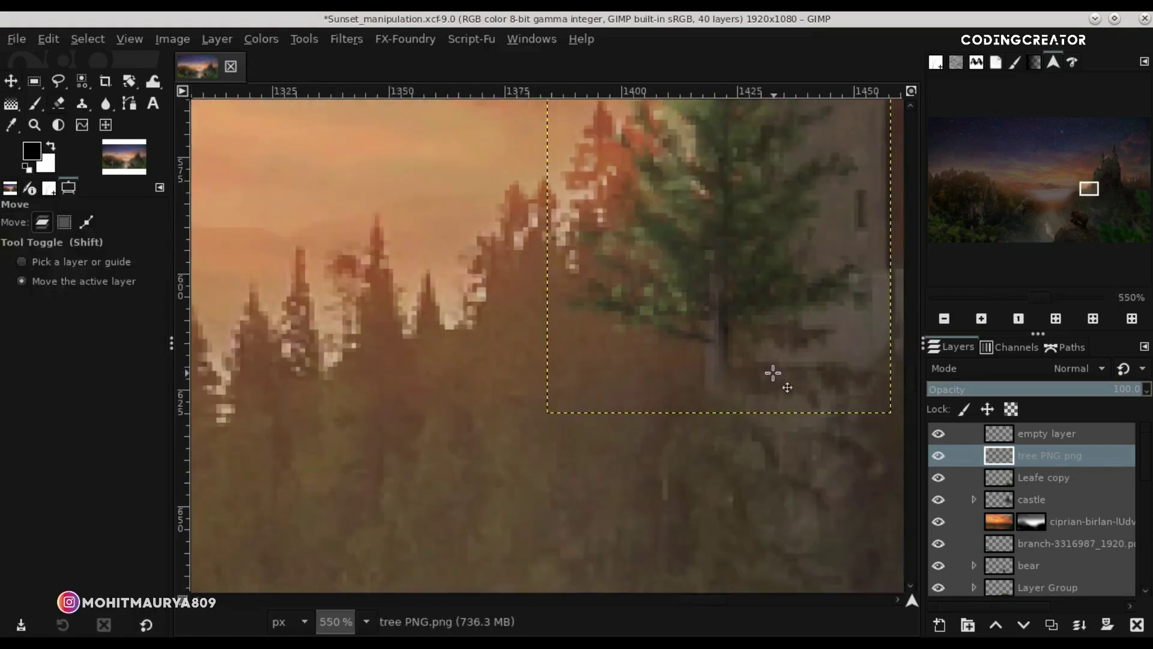
pyautogui.scroll(-3, 772, 373)
# Try a Curves adjustment on the original tree layer, then cancel it.
pyautogui.click(261, 39)
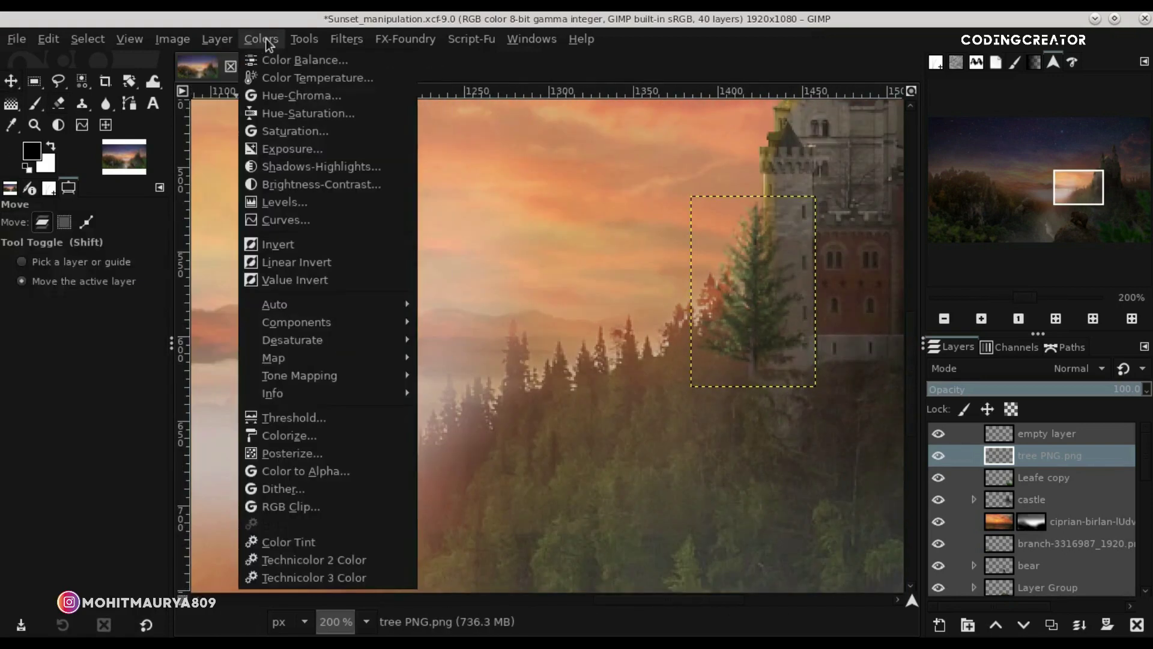
pyautogui.click(286, 220)
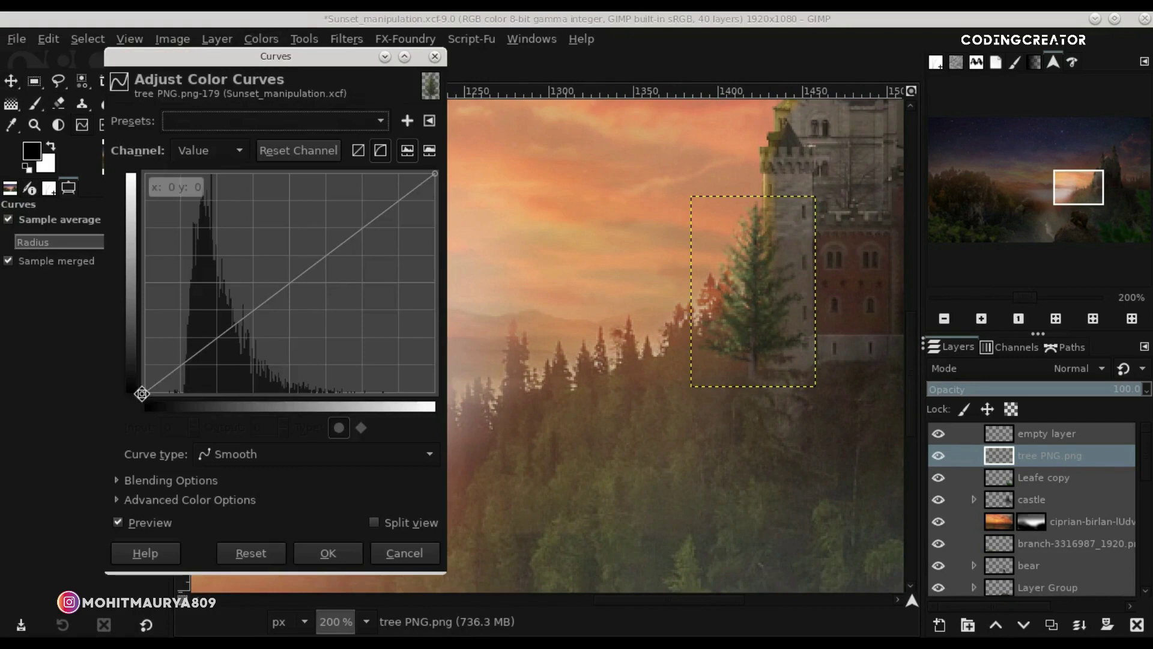
pyautogui.moveTo(144, 392); pyautogui.dragTo(138, 361)
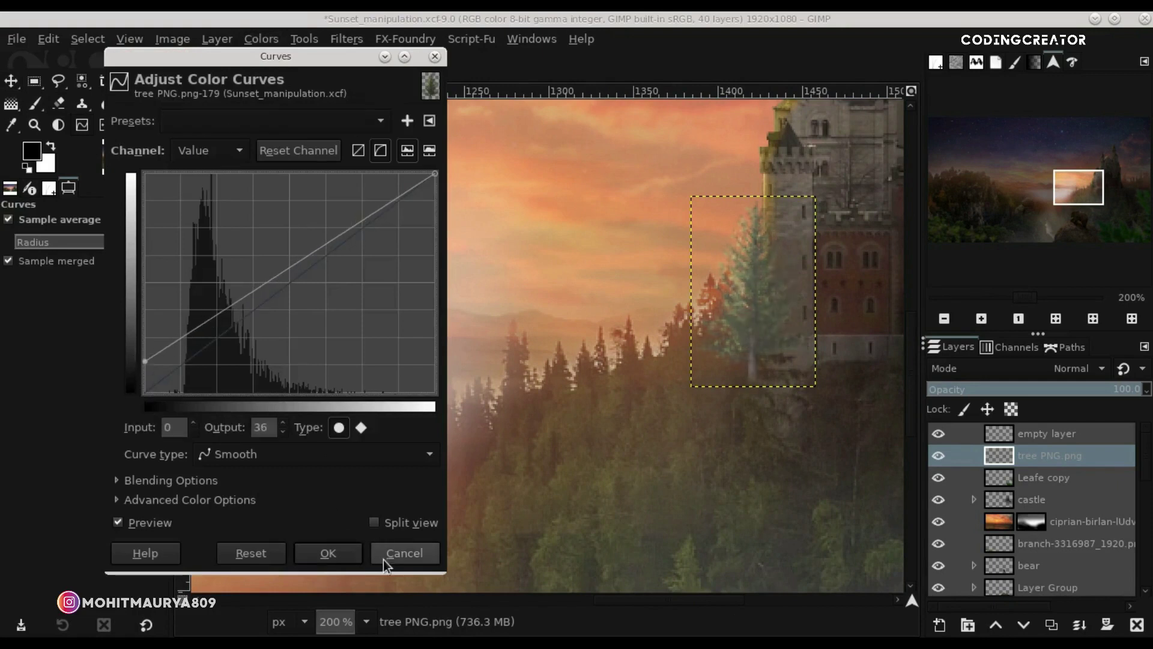
pyautogui.click(383, 556)
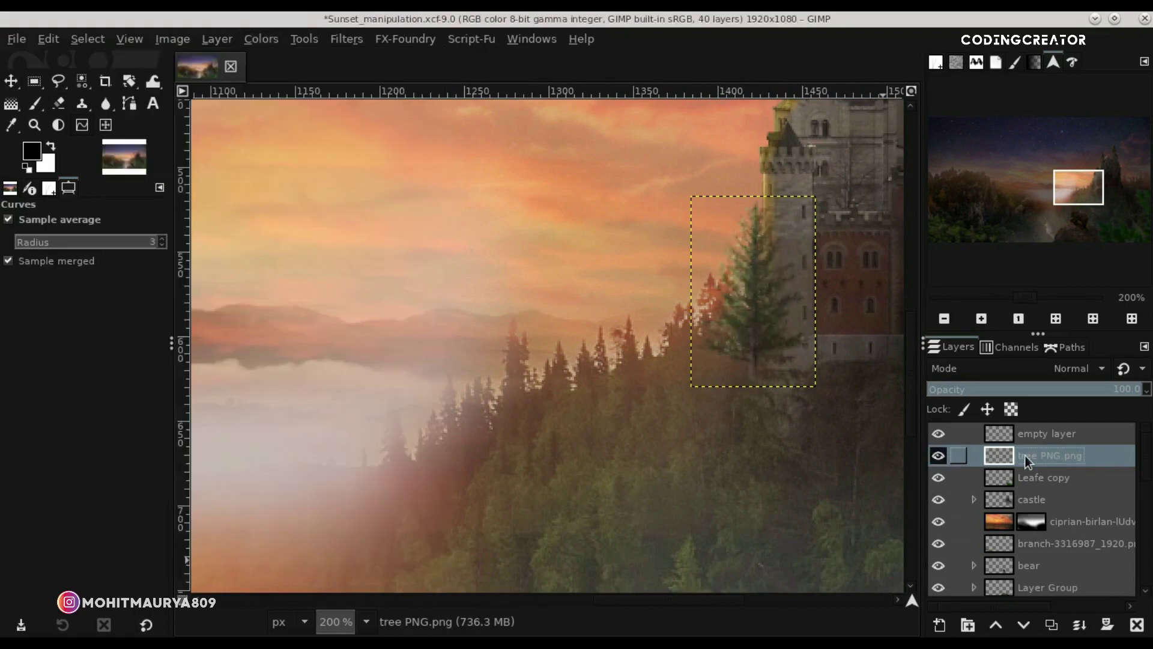
# Duplicate the tree layer, hide the original, and select tree PNG.png copy.
pyautogui.hotkey('shift', 'ctrl', 'd')
pyautogui.click(939, 478)
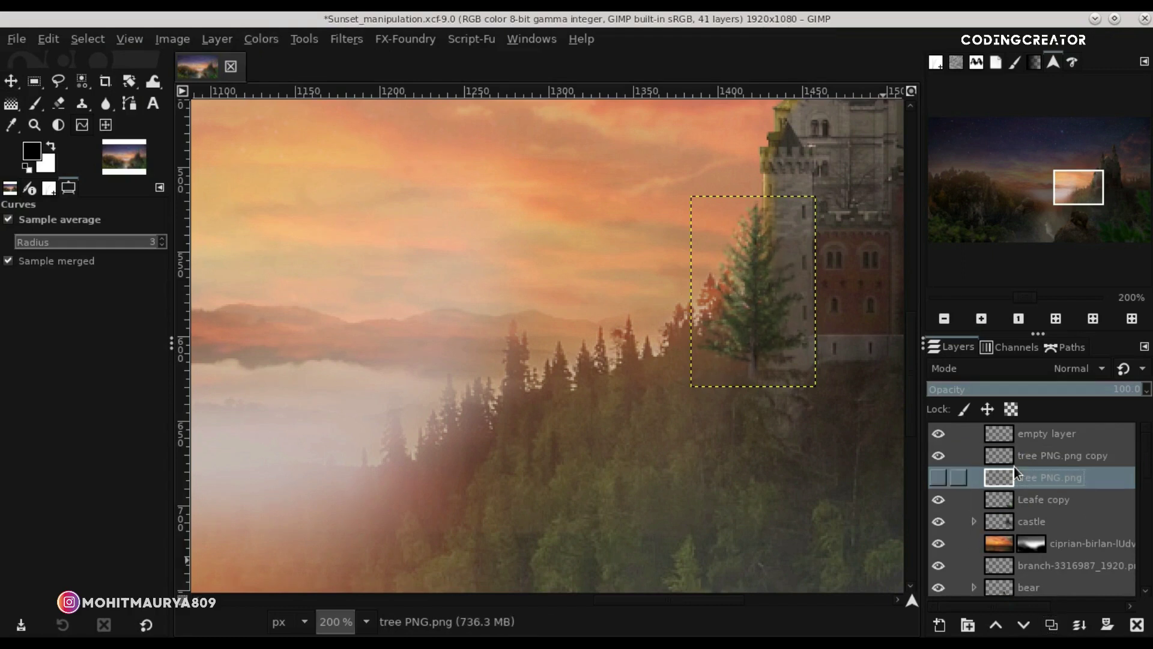
pyautogui.click(263, 39)
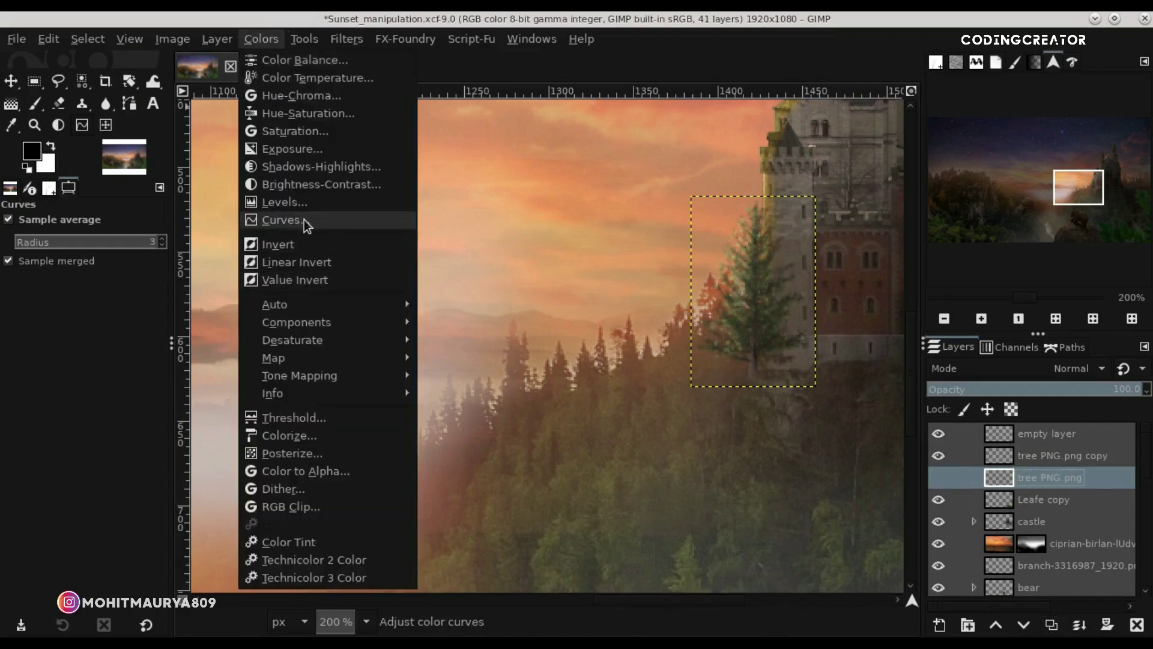
pyautogui.click(305, 221)
pyautogui.click(1033, 455)
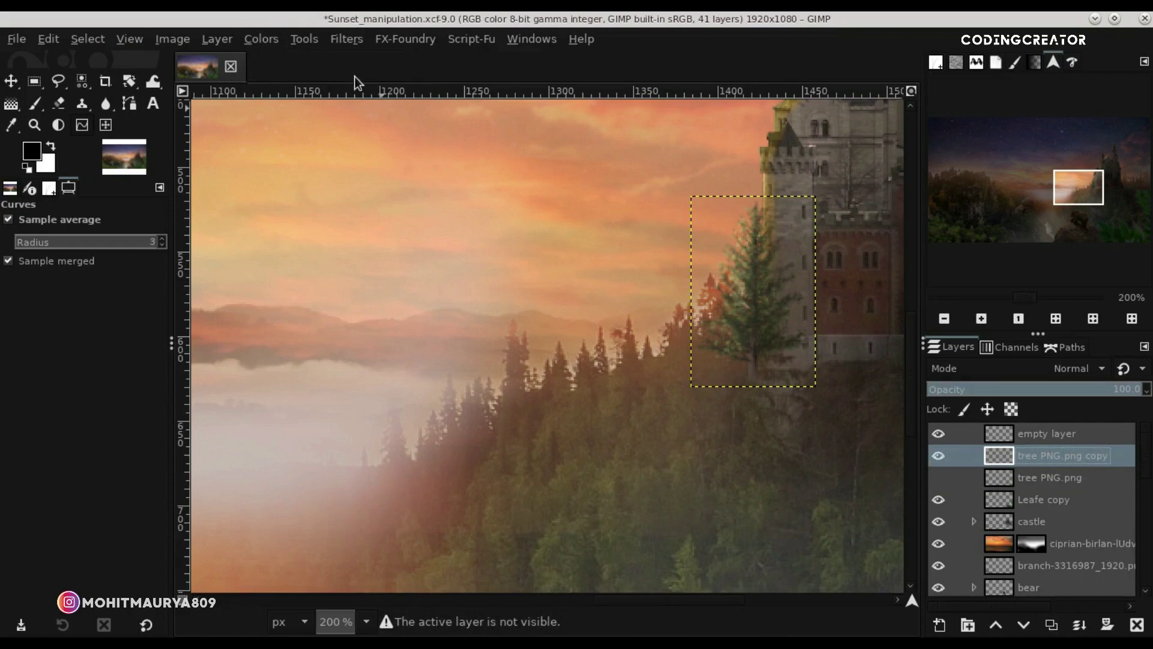
# Apply Curves to the copy, raising the black point and lowering the white point.
pyautogui.click(261, 39)
pyautogui.click(296, 221)
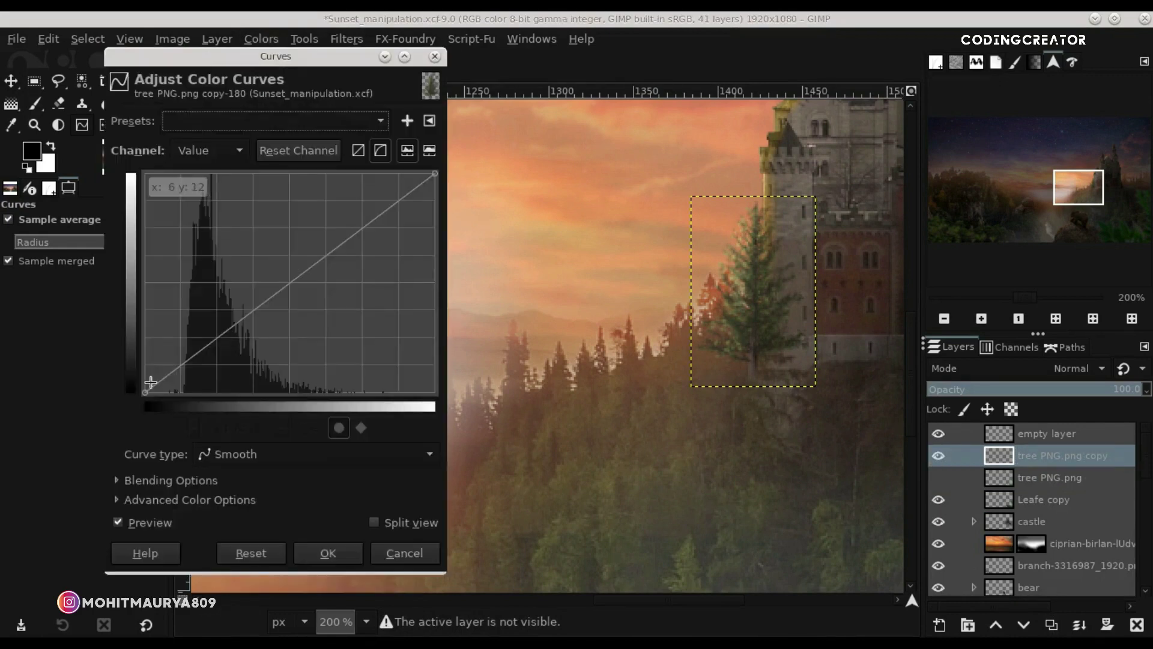
pyautogui.moveTo(144, 391); pyautogui.dragTo(133, 358)
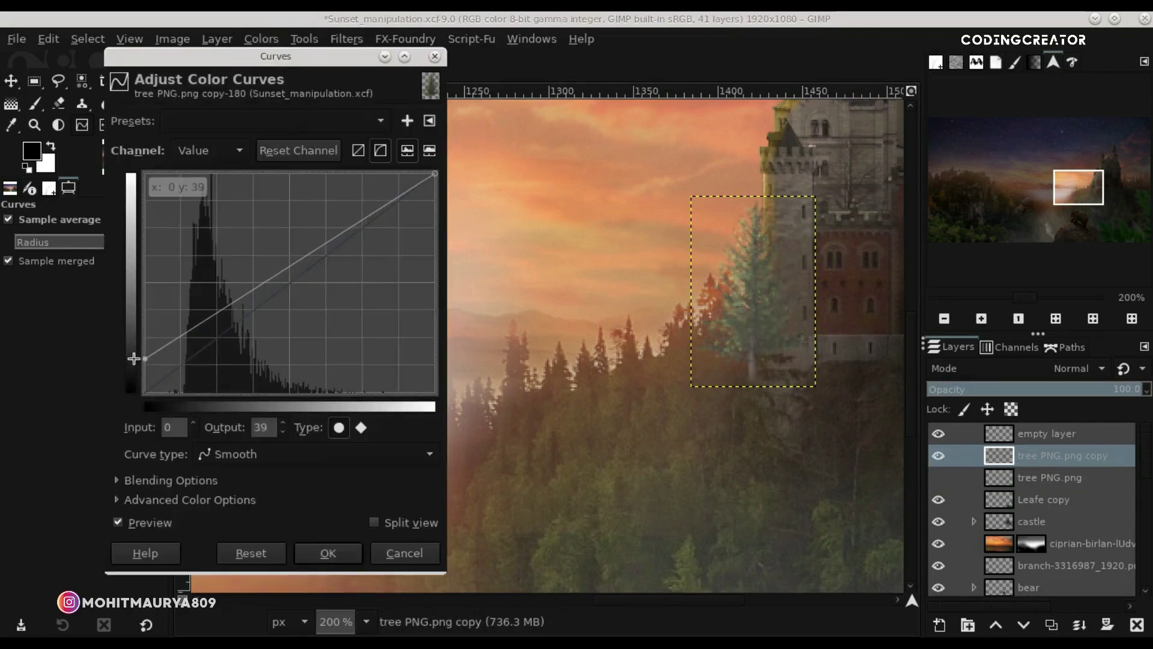
pyautogui.moveTo(435, 174)
pyautogui.mouseDown()
pyautogui.moveTo(448, 240)
pyautogui.moveTo(448, 229)
pyautogui.mouseUp()
pyautogui.click(128, 523)
pyautogui.click(128, 523)
pyautogui.click(128, 522)
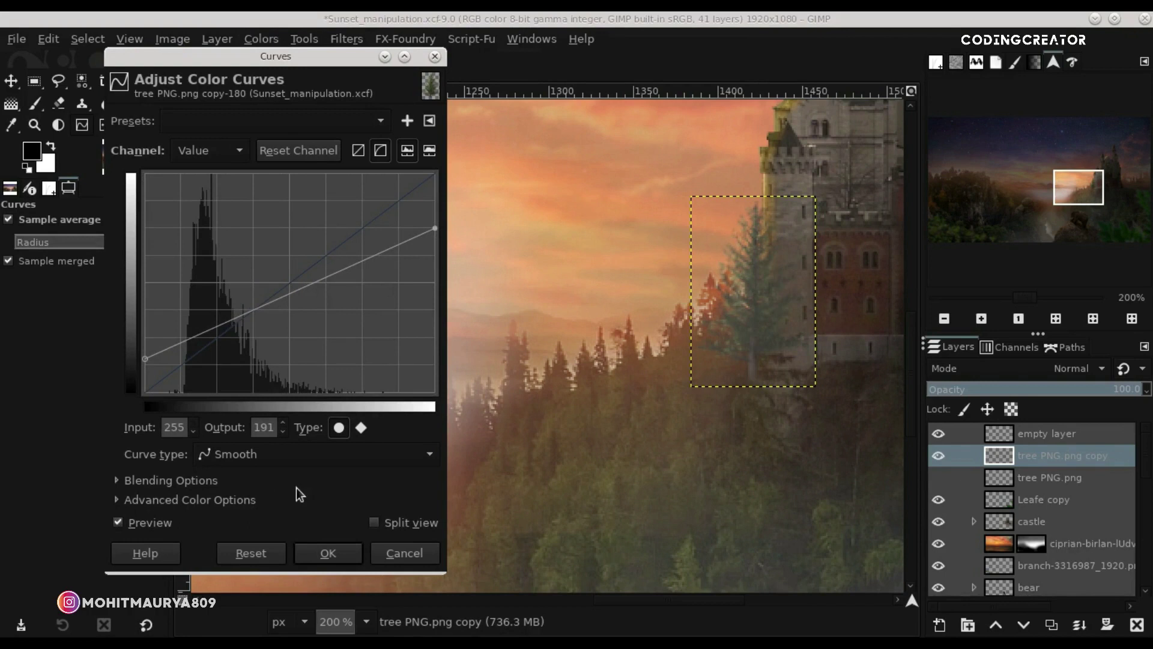
pyautogui.click(340, 543)
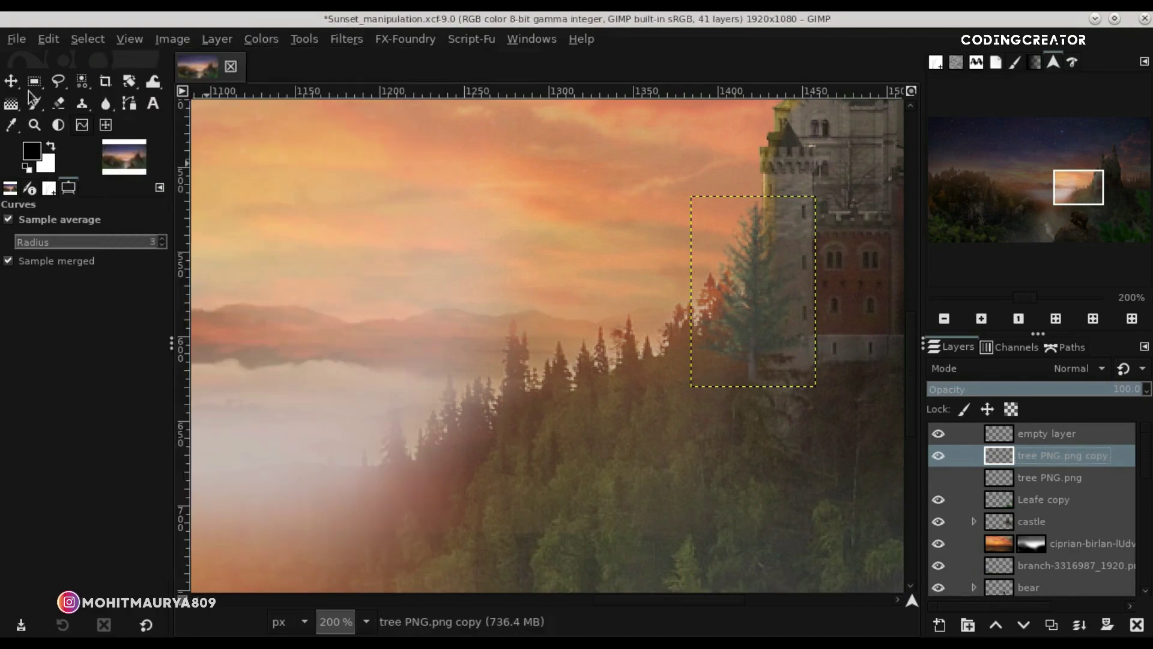
pyautogui.click(16, 84)
# Select the tree PNG.png copy layer, zoom to the castle, and toggle it to compare.
pyautogui.click(1056, 318)
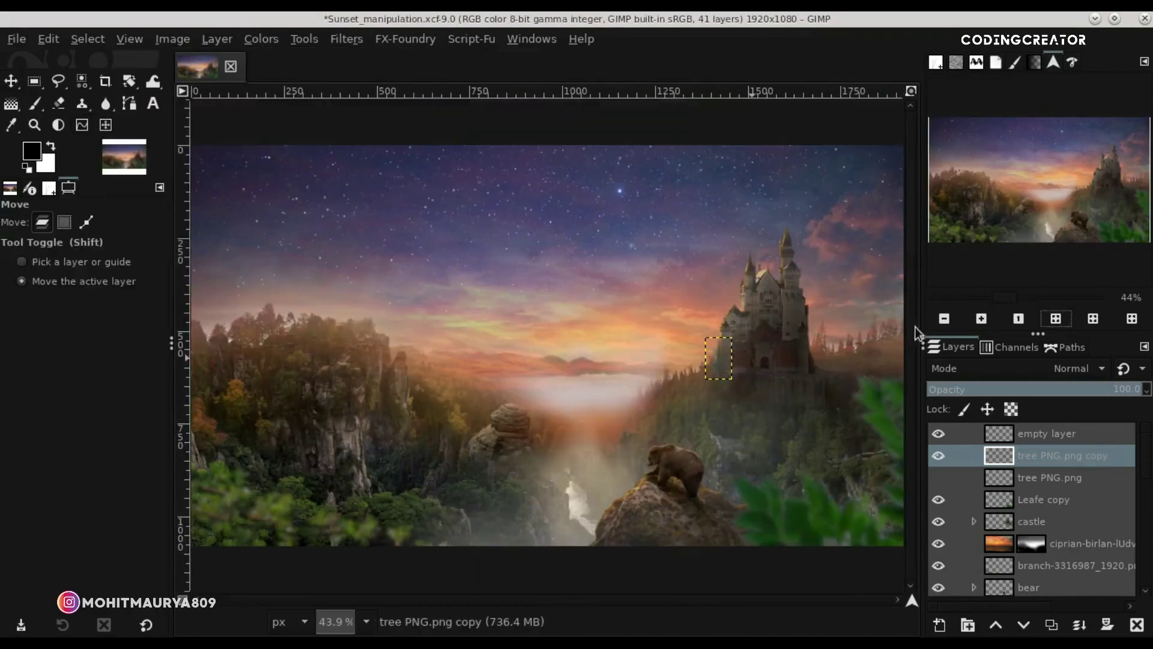
pyautogui.click(1002, 429)
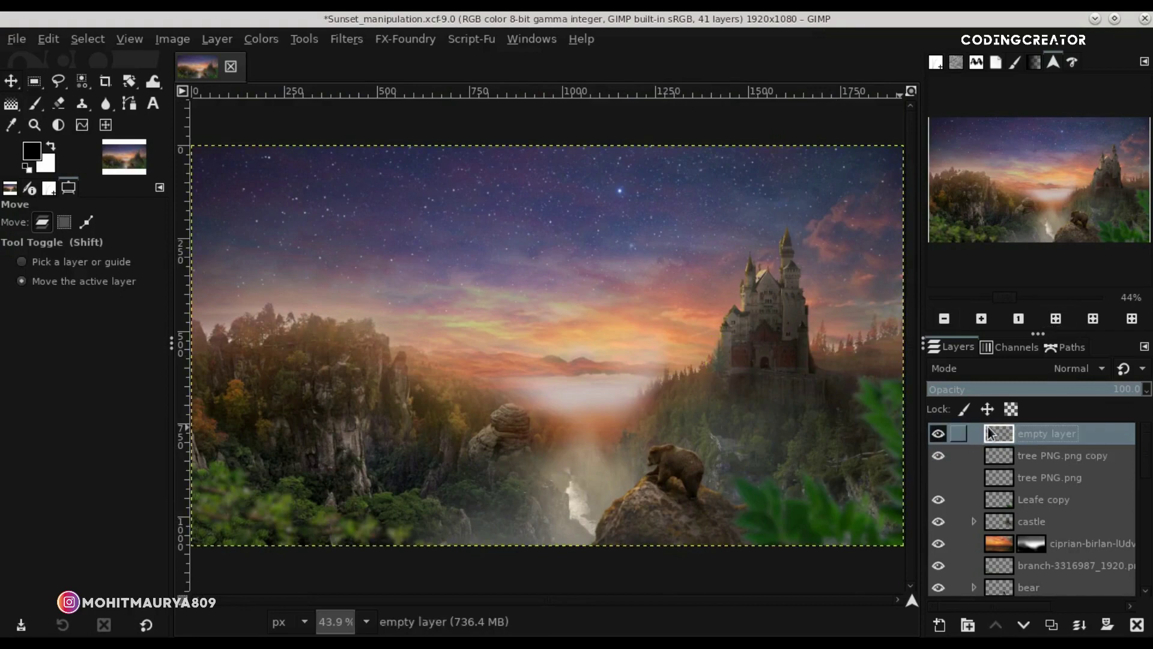
pyautogui.click(1002, 454)
pyautogui.press('2')
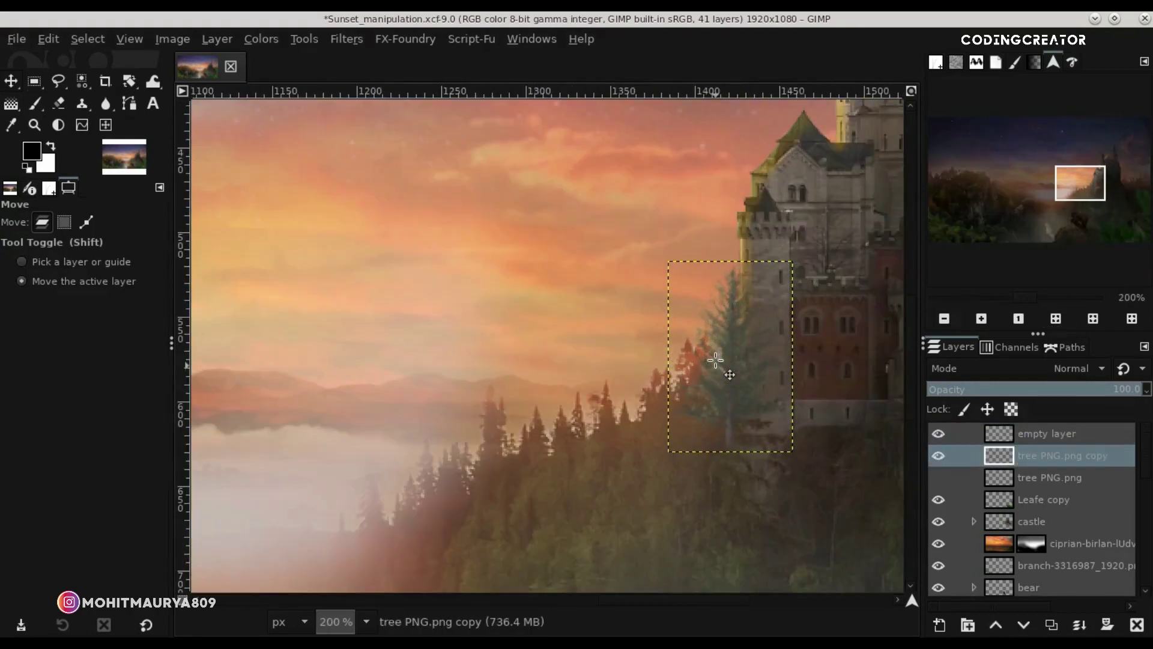
pyautogui.hscroll(2, 734, 601)
pyautogui.hscroll(2, 730, 599)
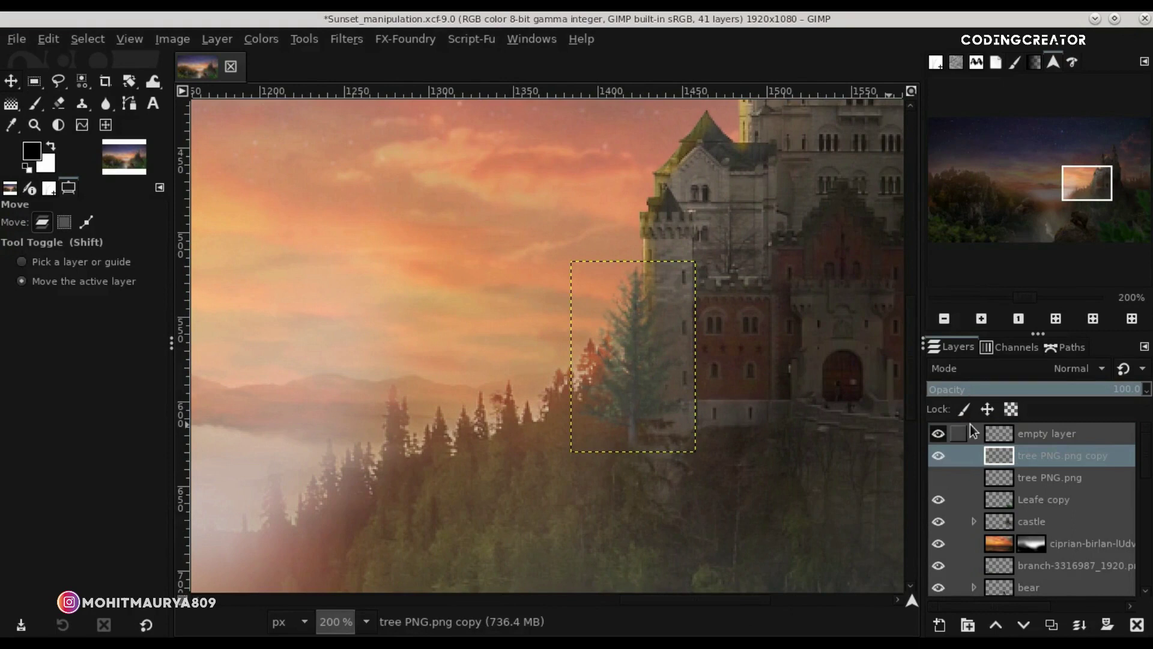
pyautogui.click(937, 457)
pyautogui.click(937, 456)
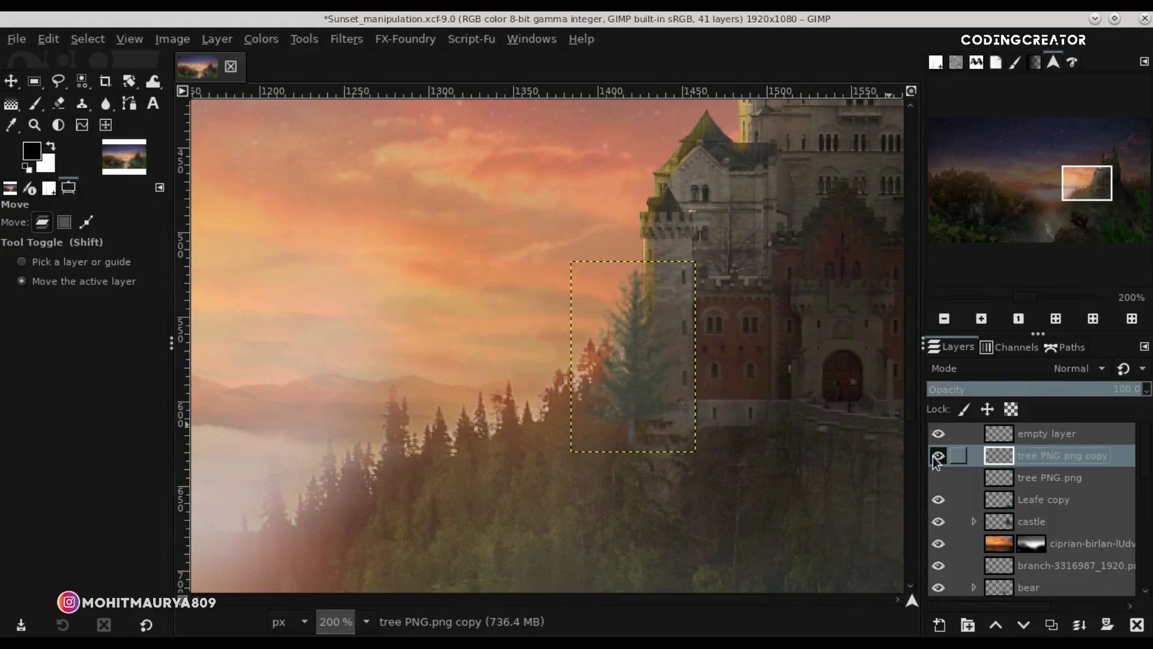
# Apply a warm Color Balance to the tree copy, tweaking midtone and shadow sliders.
pyautogui.click(261, 41)
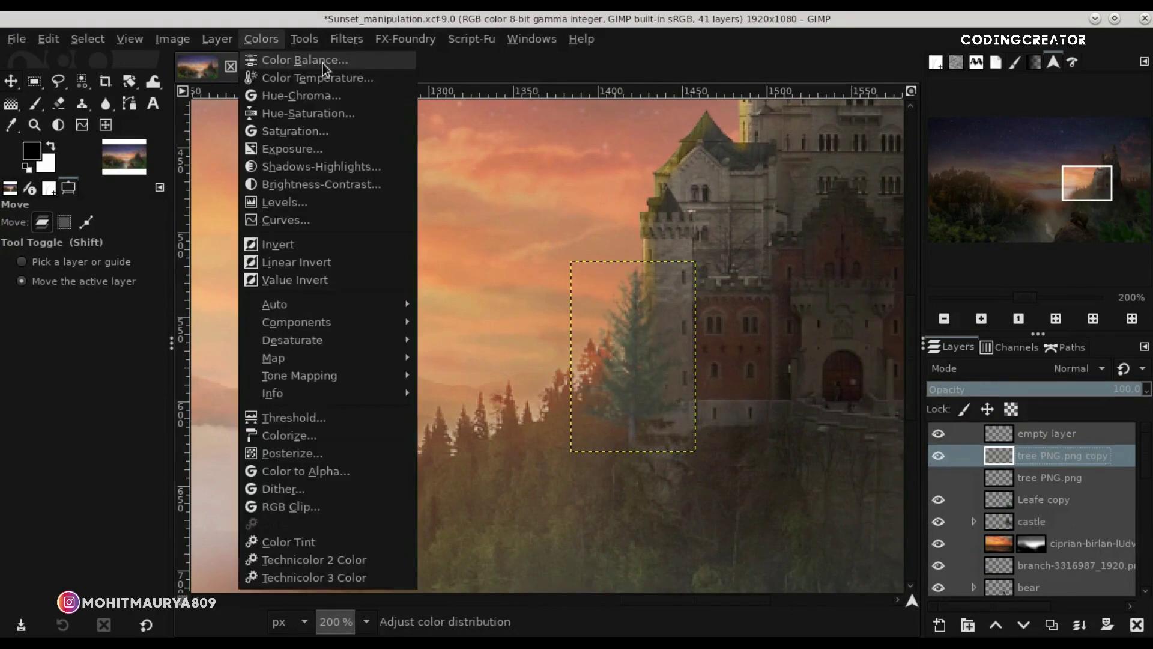
pyautogui.click(323, 62)
pyautogui.moveTo(255, 341); pyautogui.dragTo(258, 338)
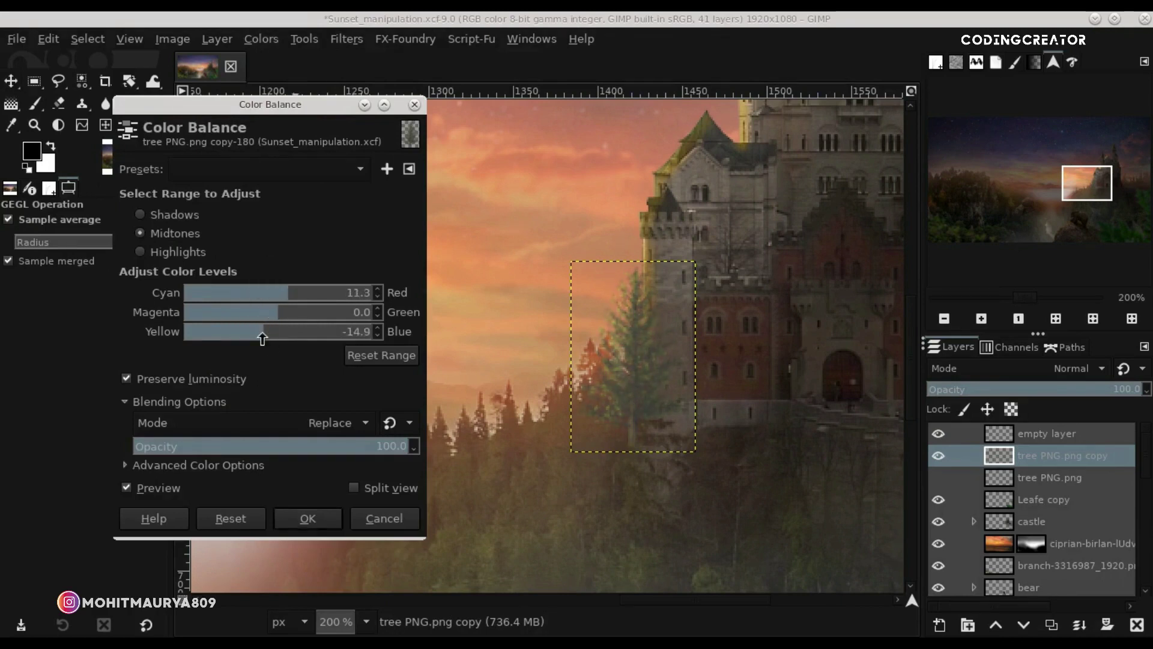
pyautogui.moveTo(276, 317)
pyautogui.mouseDown()
pyautogui.moveTo(288, 318)
pyautogui.moveTo(278, 322)
pyautogui.mouseUp()
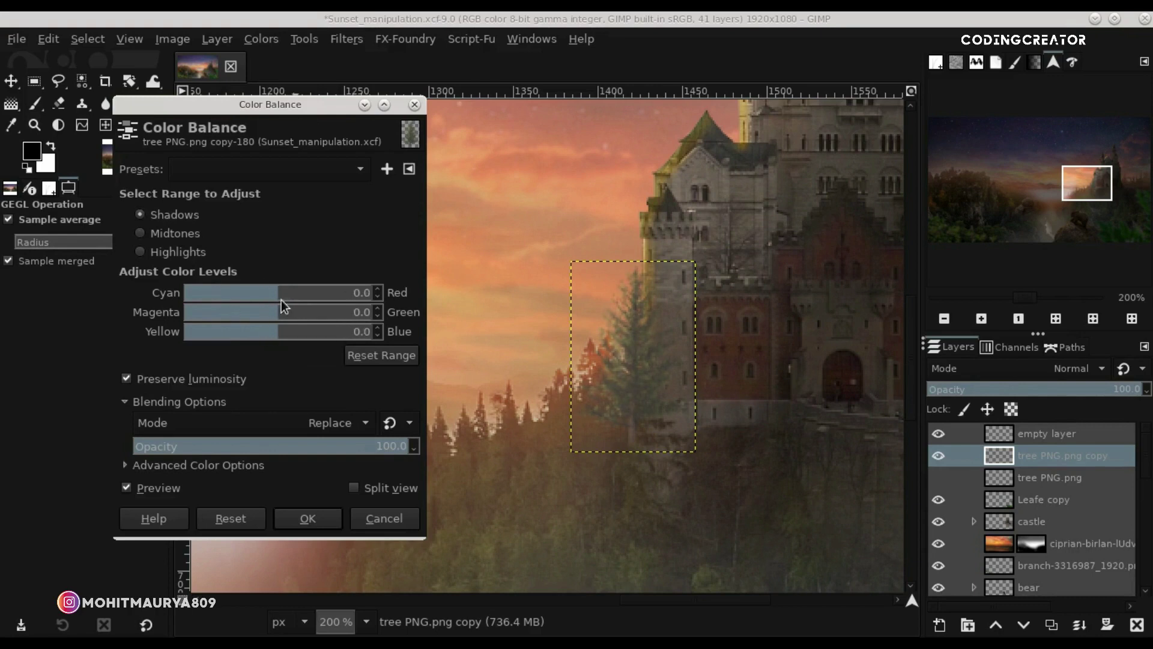
pyautogui.moveTo(284, 302); pyautogui.dragTo(281, 304)
pyautogui.click(281, 301)
pyautogui.moveTo(272, 334); pyautogui.dragTo(285, 335)
pyautogui.click(182, 219)
pyautogui.keyDown('ctrl'); pyautogui.scroll(-5, 763, 395); pyautogui.keyUp('ctrl')
pyautogui.click(157, 491)
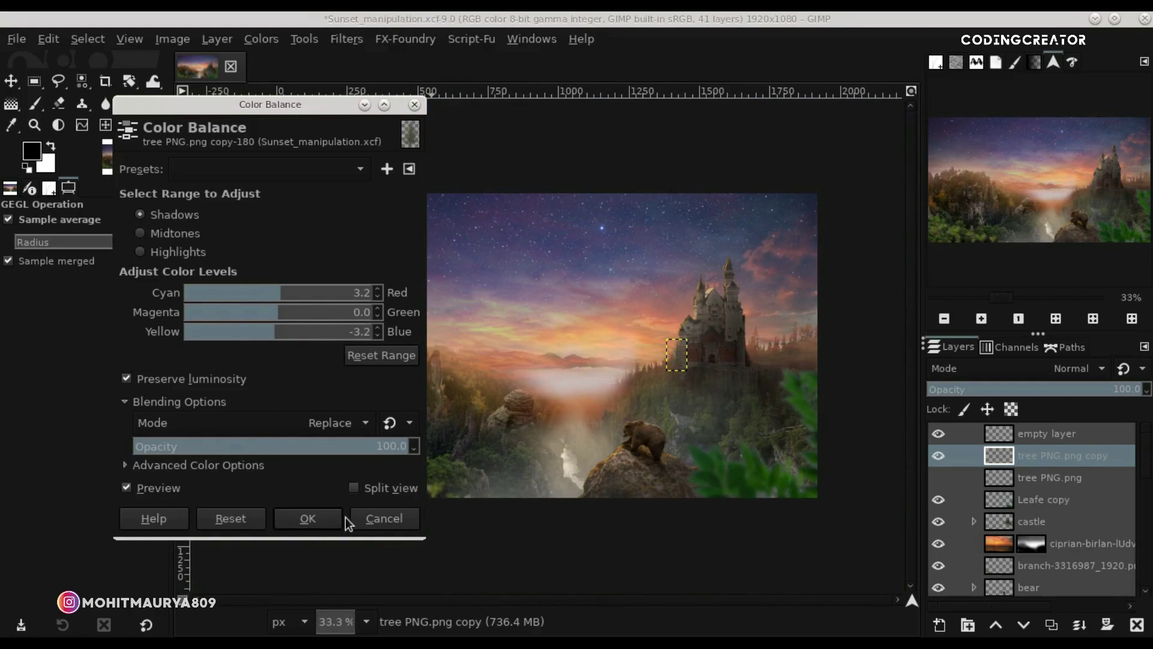
pyautogui.click(319, 518)
# Add lens flare.jpg as a new layer above the empty layer.
pyautogui.click(10, 80)
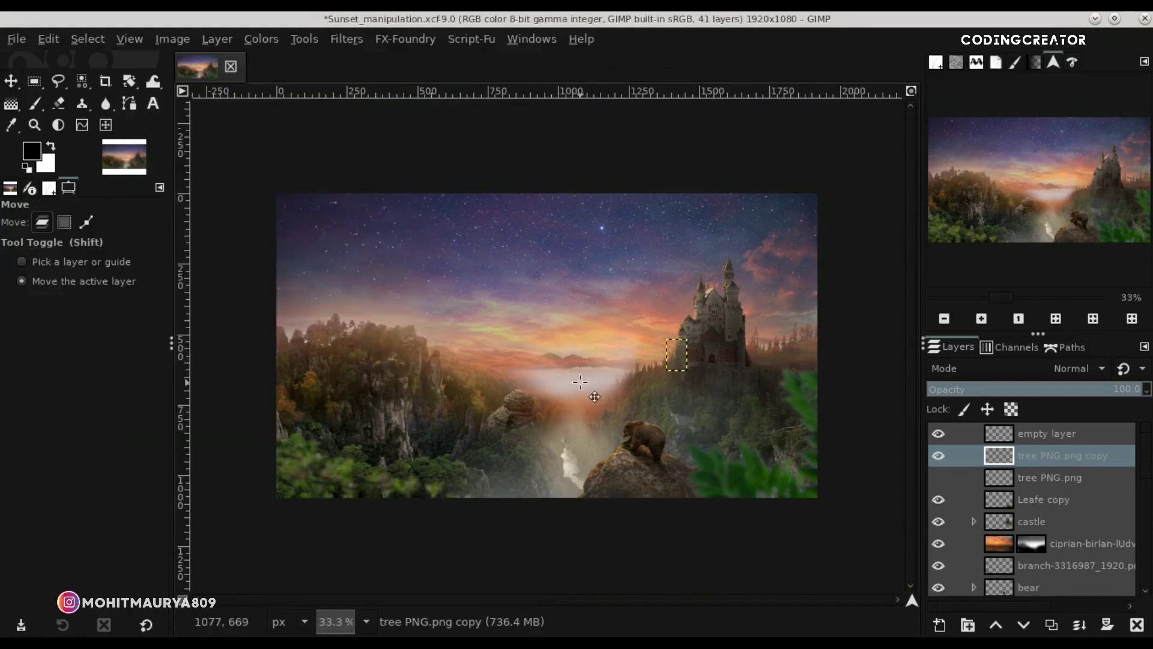
pyautogui.click(1056, 319)
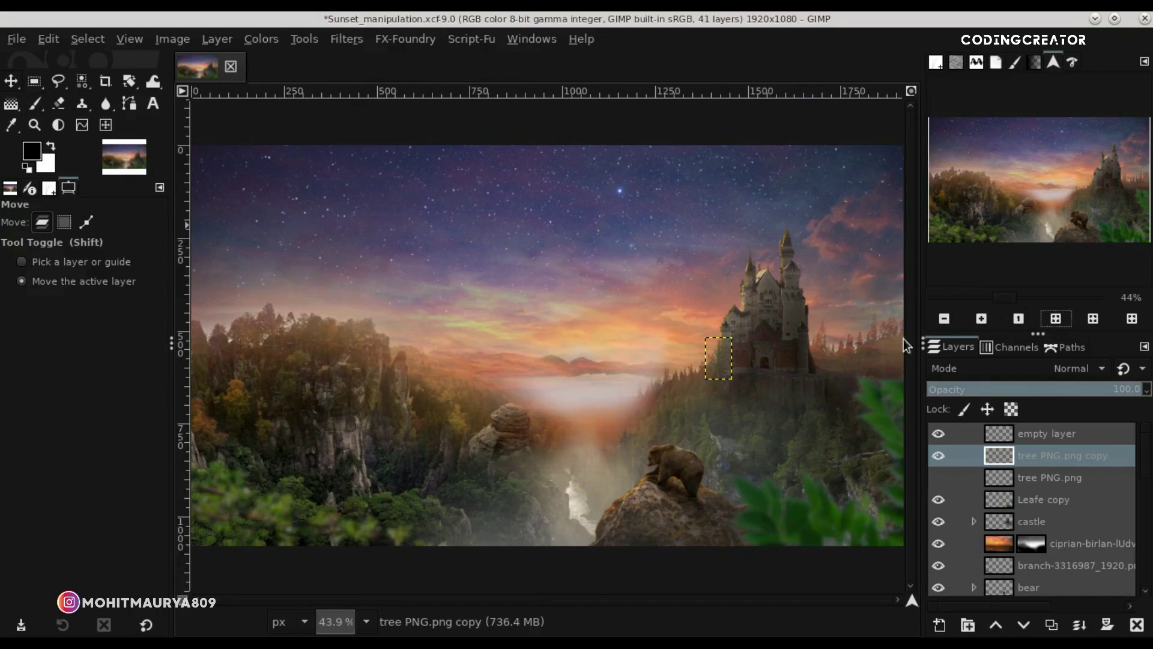
pyautogui.click(999, 431)
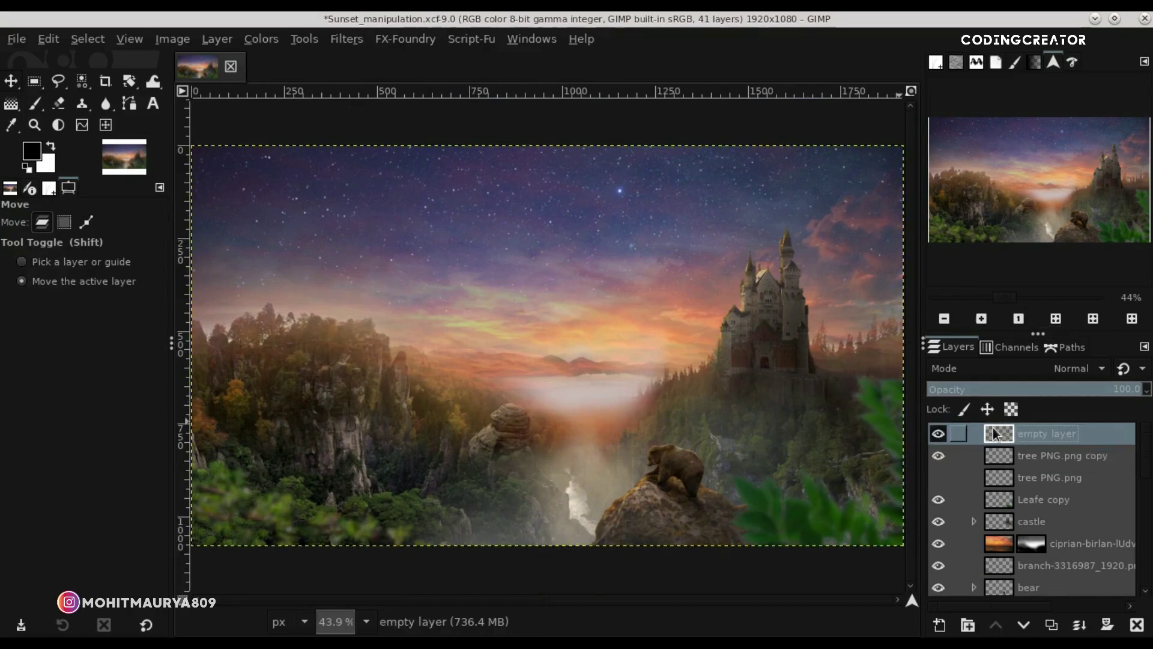
pyautogui.click(17, 39)
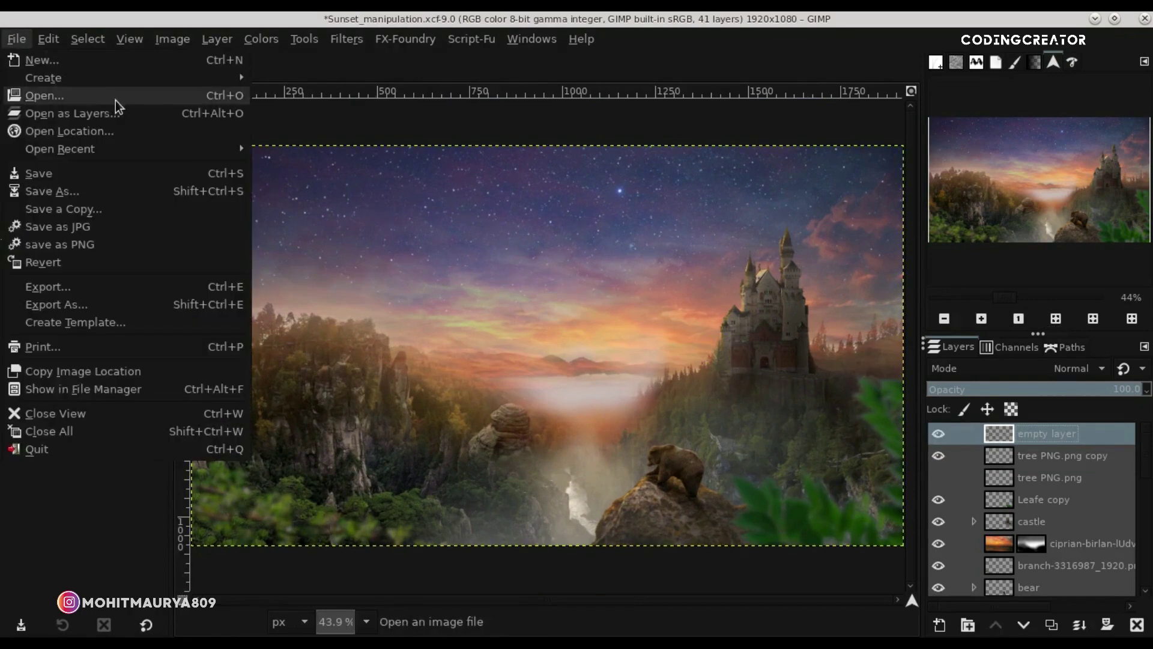
pyautogui.click(114, 111)
pyautogui.click(408, 388)
pyautogui.doubleClick(407, 368)
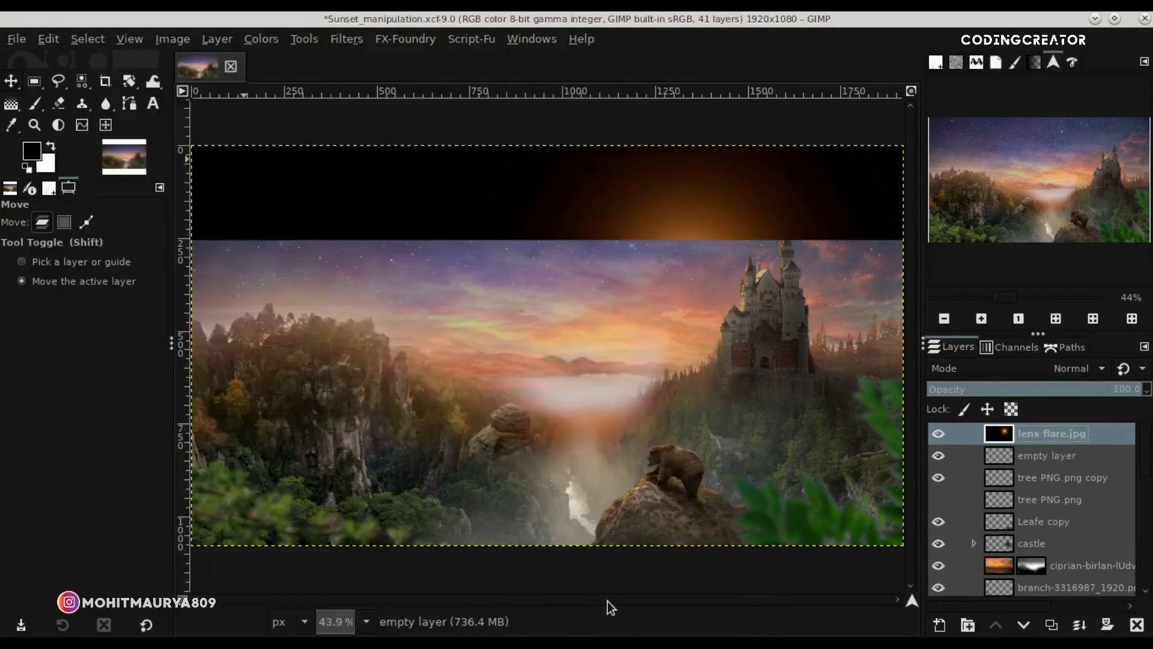
# Set the lens flare to Screen mode over the valley and move the empty layer to the top.
pyautogui.click(1068, 368)
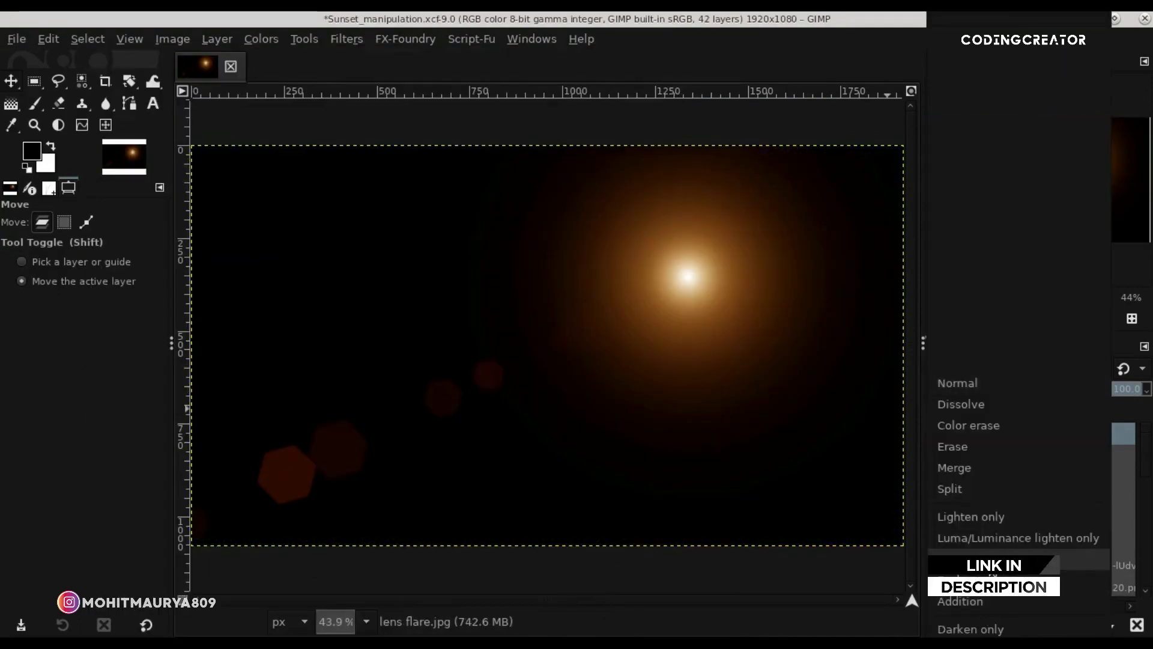
pyautogui.click(1009, 559)
pyautogui.moveTo(834, 394); pyautogui.dragTo(733, 503)
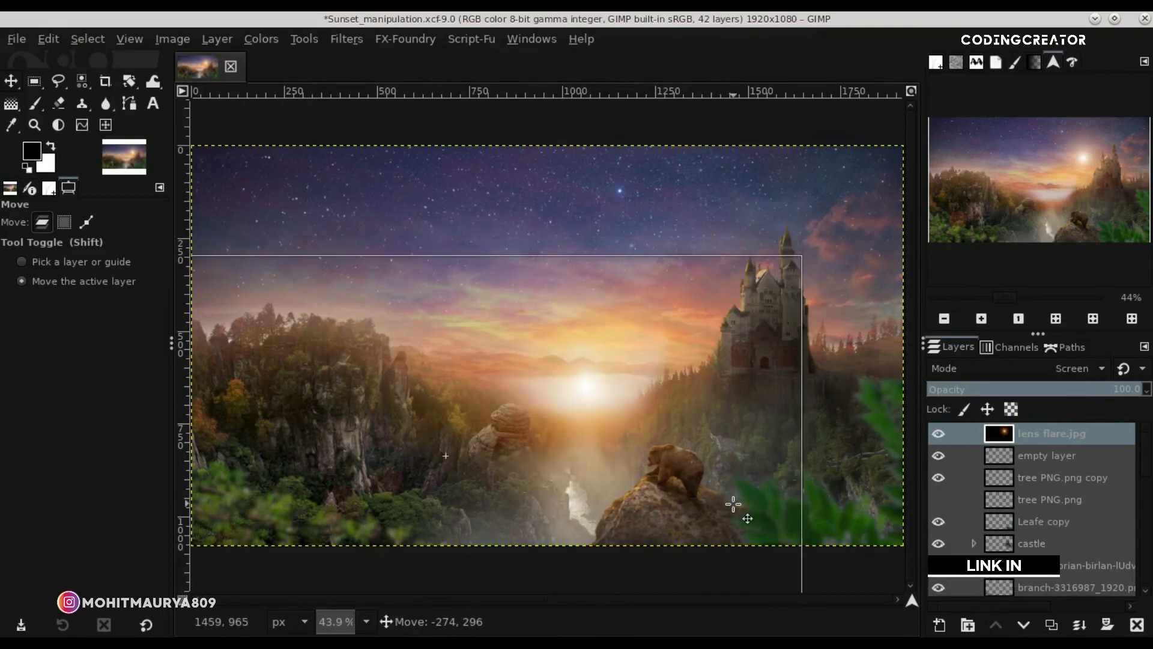
pyautogui.moveTo(752, 530); pyautogui.dragTo(752, 526)
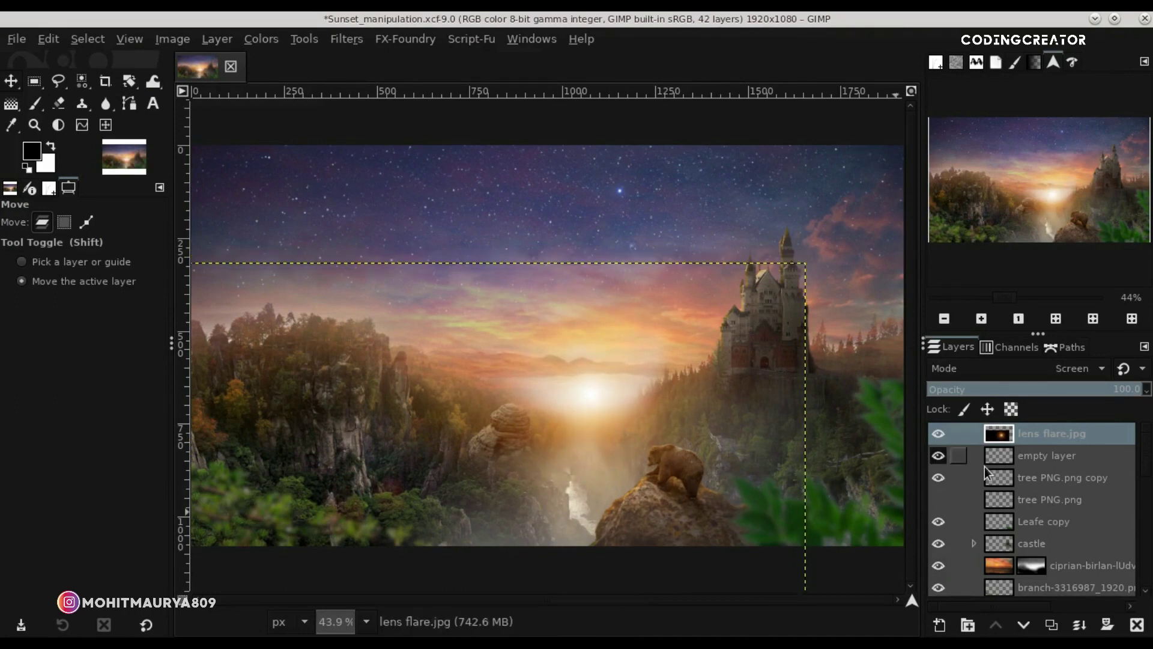
pyautogui.moveTo(989, 458); pyautogui.dragTo(940, 431)
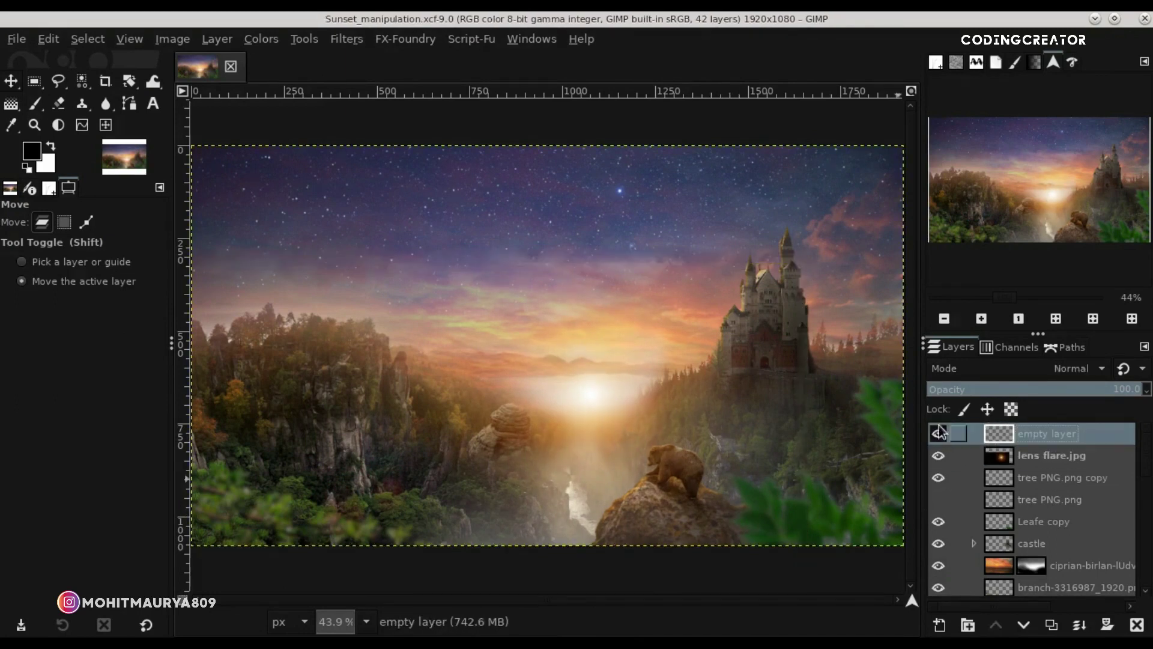
# Add sun.jpg as a new layer and flip it horizontally.
pyautogui.click(16, 39)
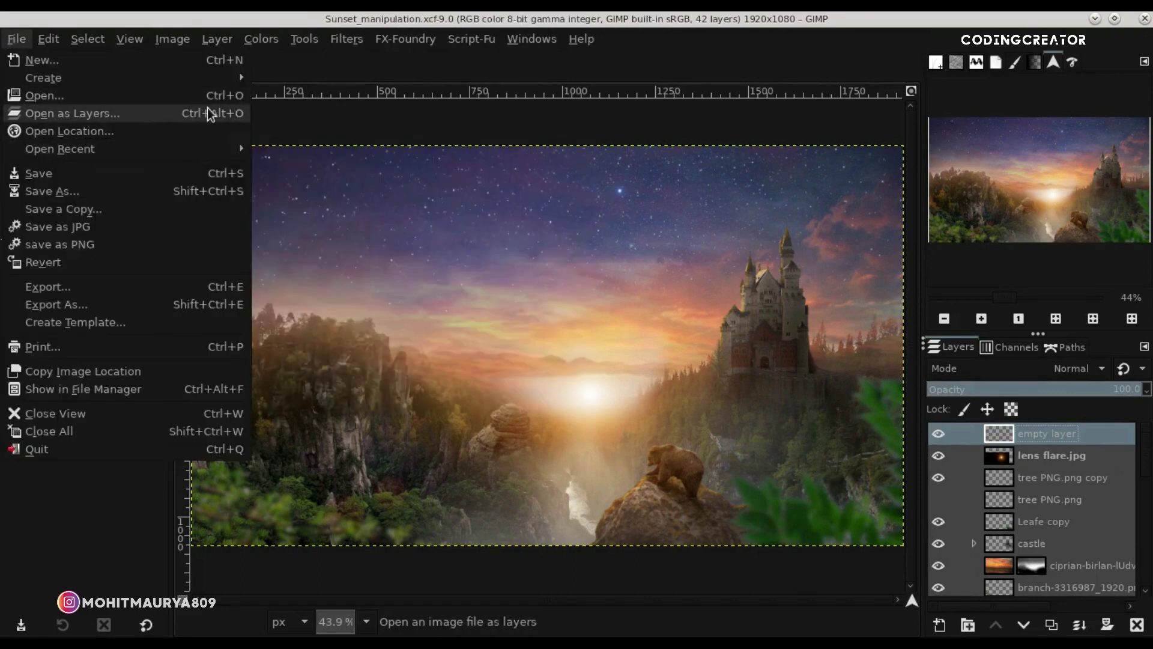
pyautogui.click(213, 113)
pyautogui.click(326, 455)
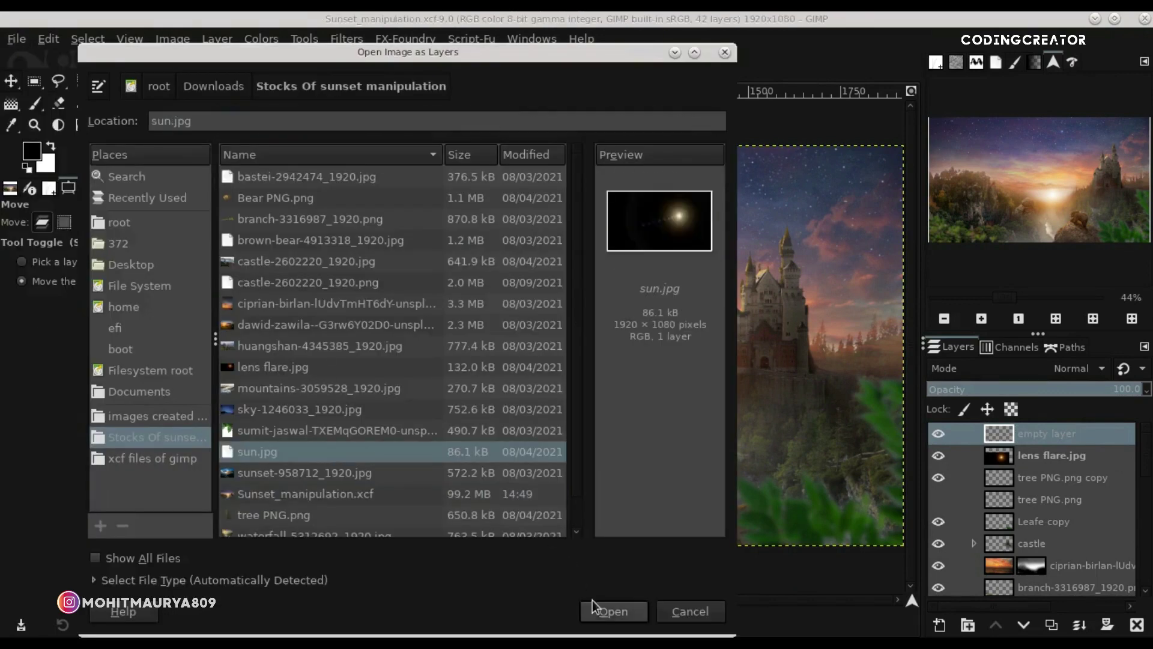
pyautogui.click(603, 610)
pyautogui.rightClick(129, 81)
pyautogui.click(192, 134)
pyautogui.click(594, 336)
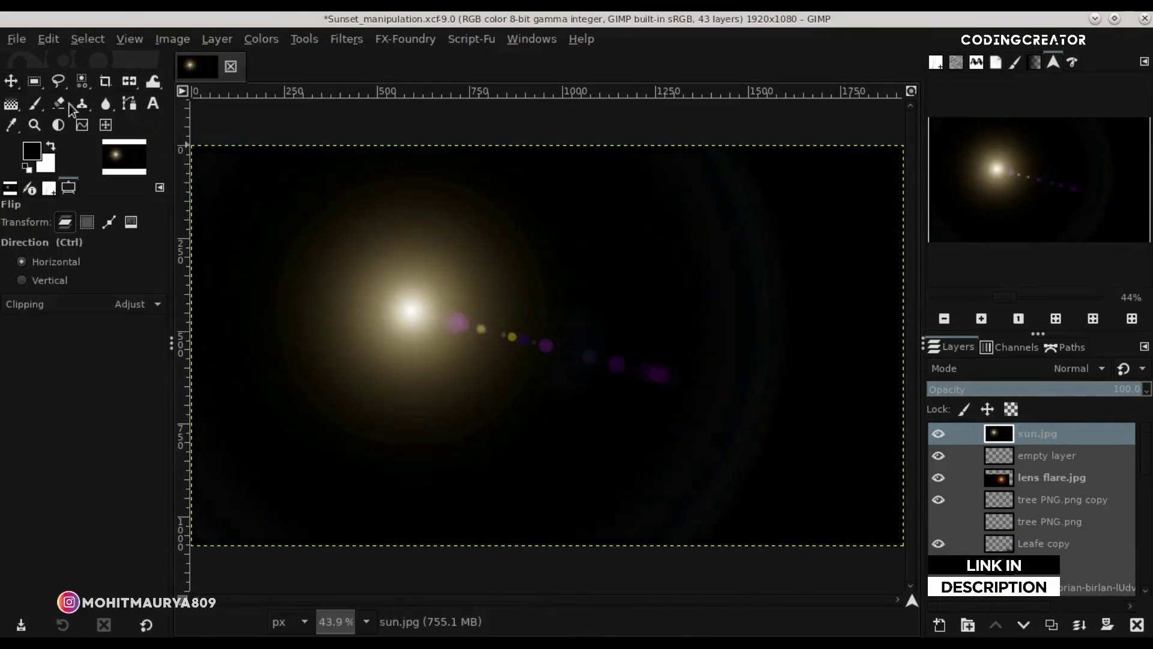
pyautogui.press('m')
# Blend the sun layer in Screen mode above the valley centre and raise the lens flare.
pyautogui.click(1075, 369)
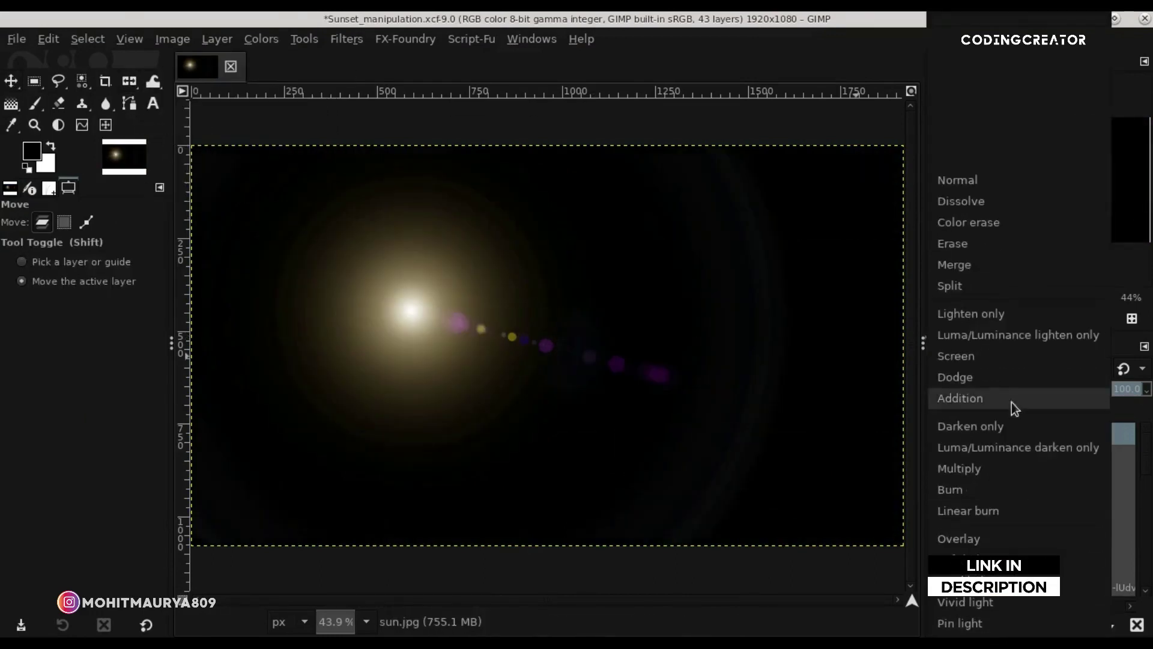
pyautogui.click(999, 356)
pyautogui.moveTo(556, 335); pyautogui.dragTo(624, 392)
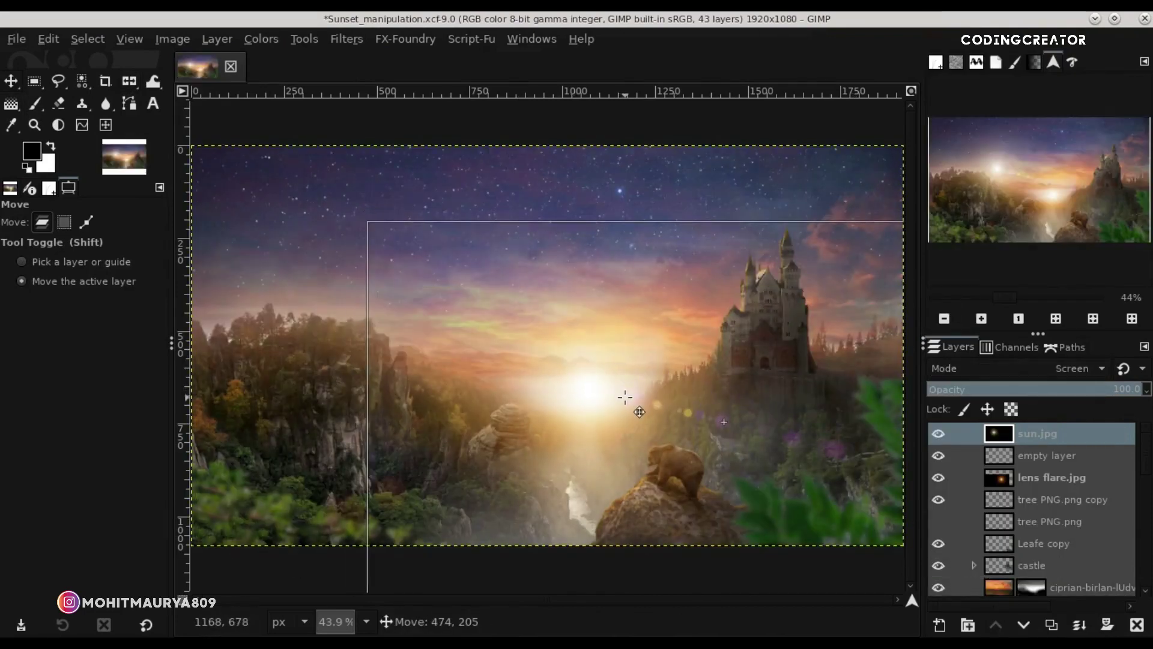
pyautogui.moveTo(624, 392); pyautogui.dragTo(626, 398)
pyautogui.click(1029, 487)
pyautogui.moveTo(526, 446); pyautogui.dragTo(525, 417)
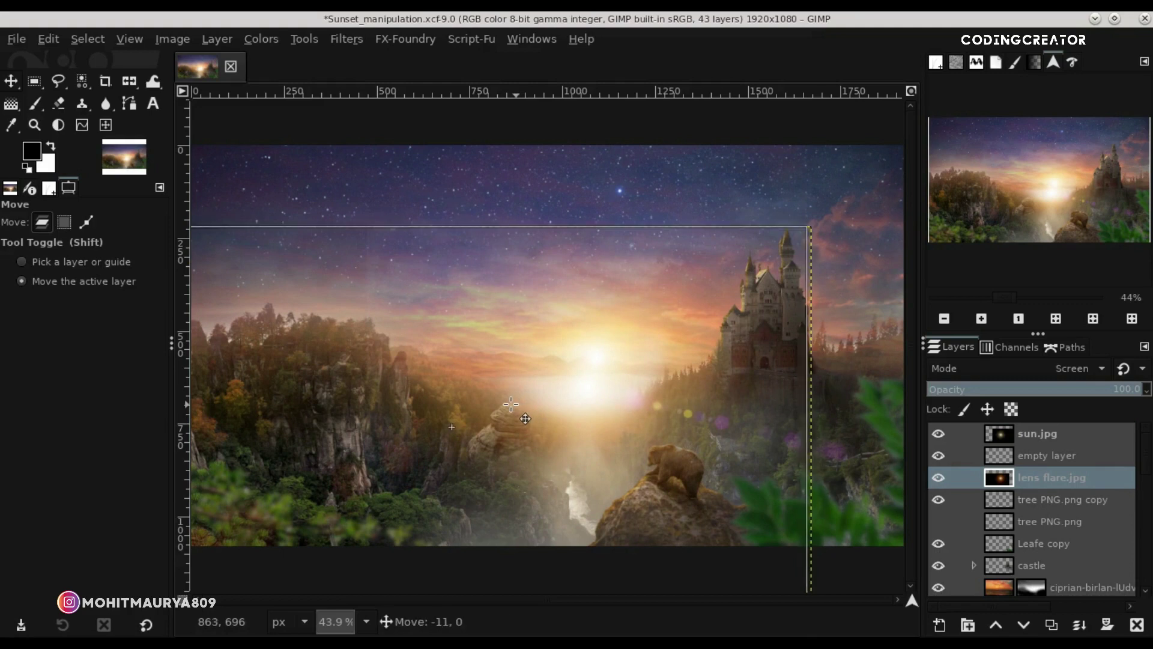
# Add a white mask to the lens flare layer and pick the 2. Hardness 025 paintbrush.
pyautogui.click(1106, 622)
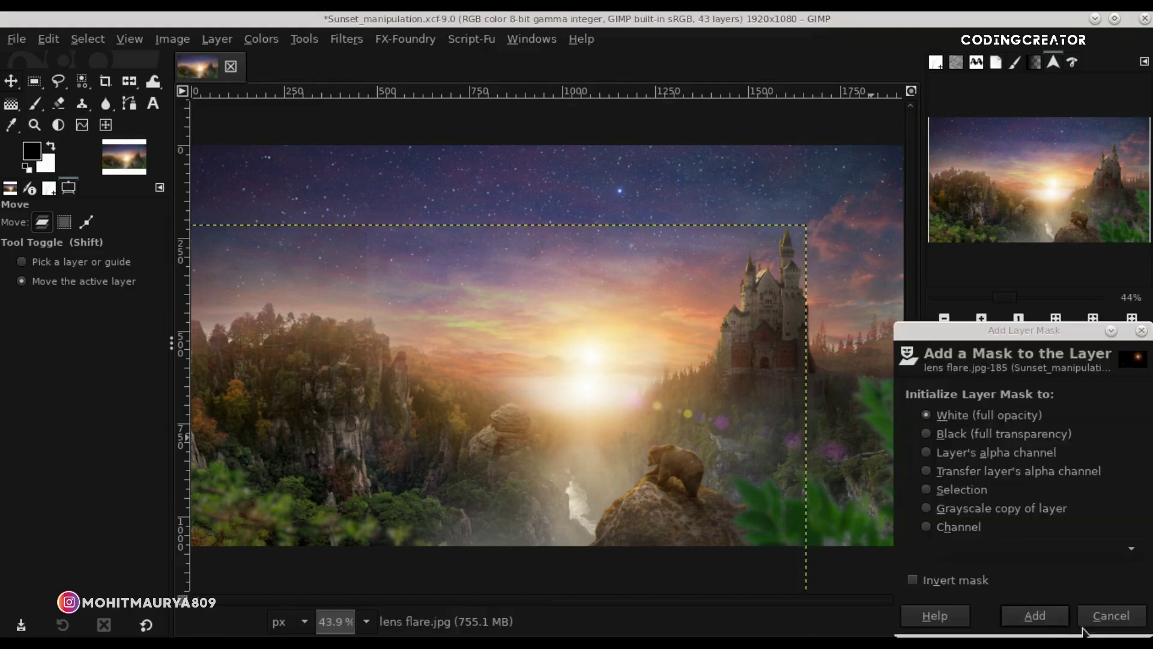
pyautogui.click(1045, 622)
pyautogui.click(36, 106)
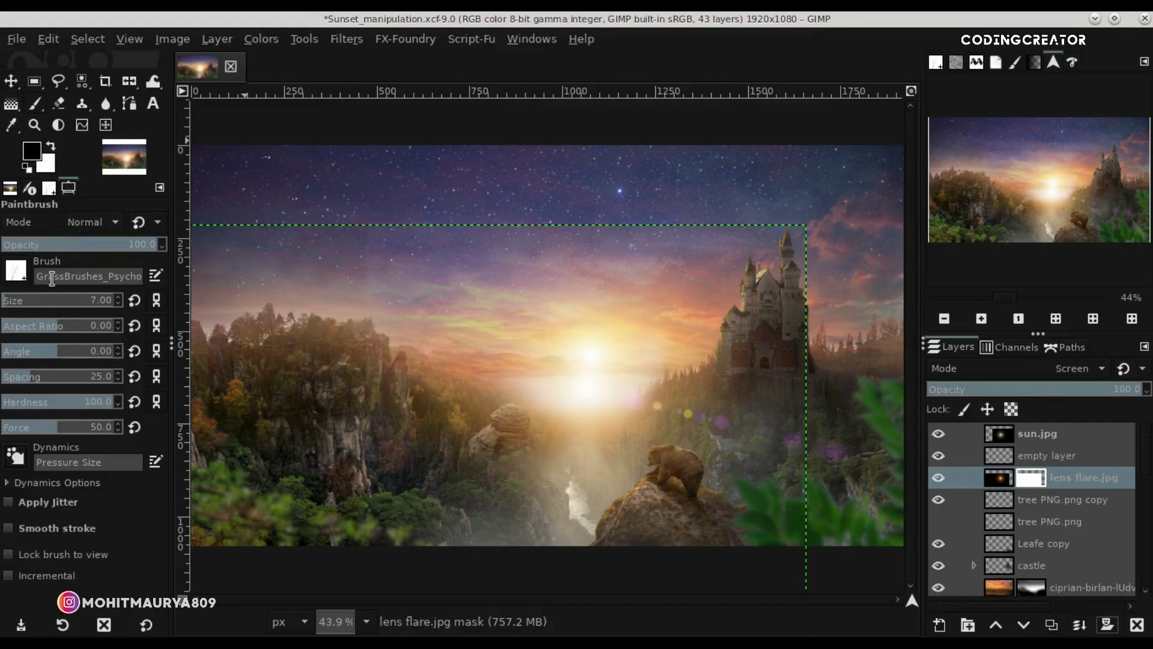
pyautogui.click(135, 272)
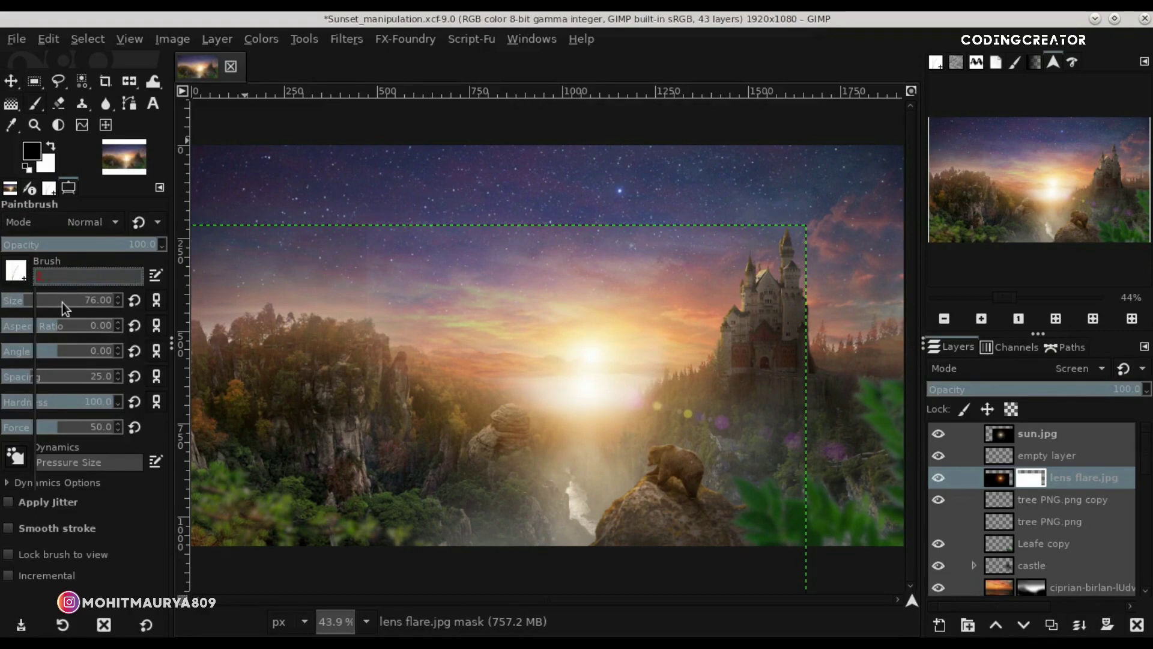
pyautogui.write('2')
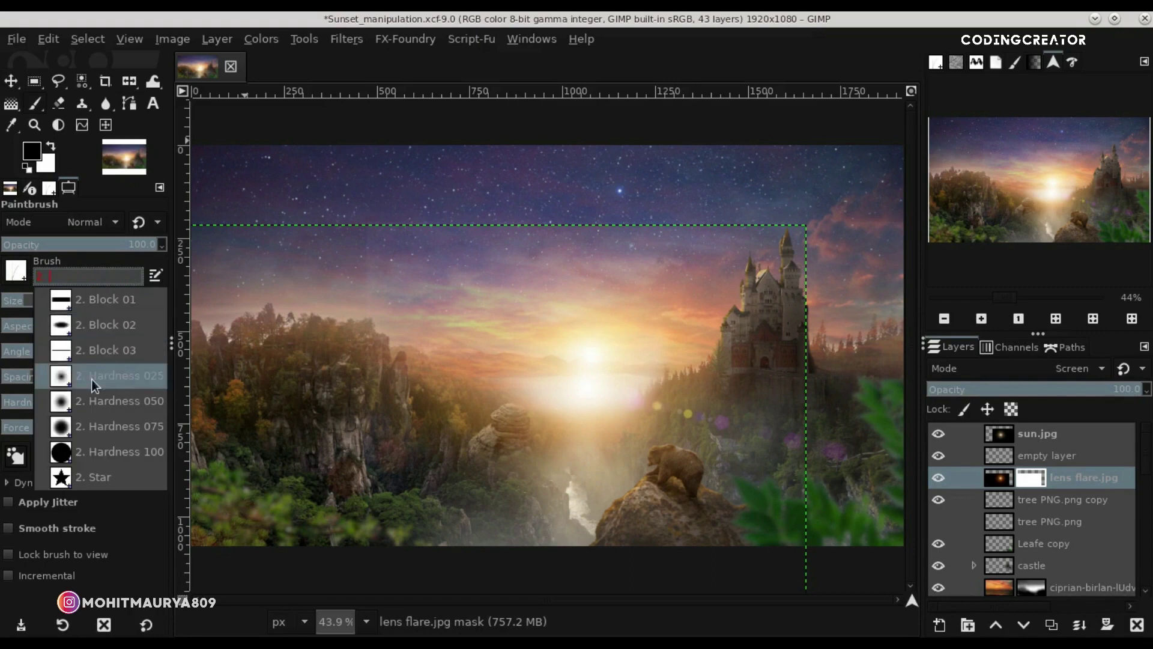
pyautogui.click(90, 378)
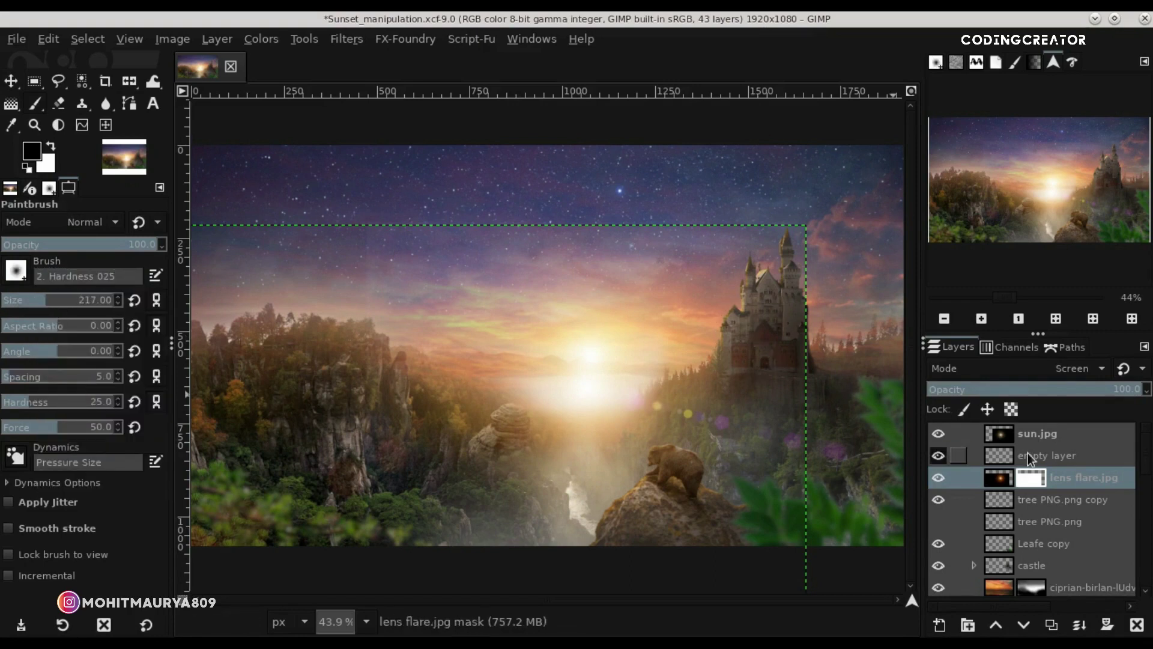
# Move the empty layer to the top and toggle the sun and lens flare to compare.
pyautogui.moveTo(1028, 455); pyautogui.dragTo(1022, 434)
pyautogui.click(945, 456)
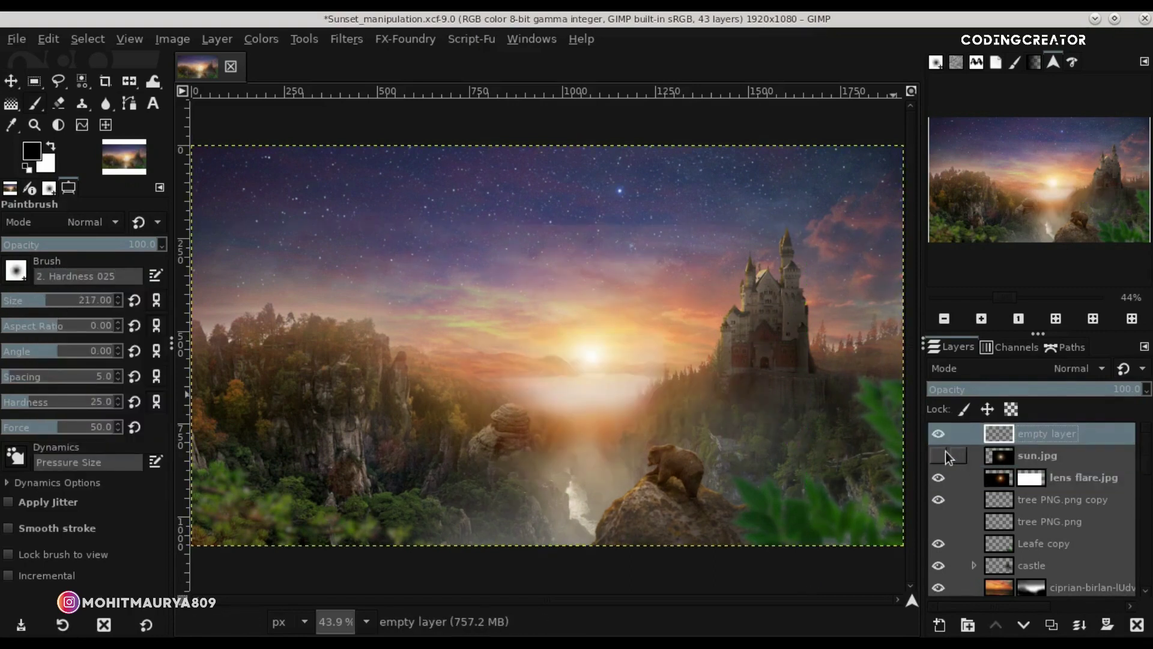
pyautogui.click(945, 456)
pyautogui.click(946, 457)
pyautogui.click(989, 481)
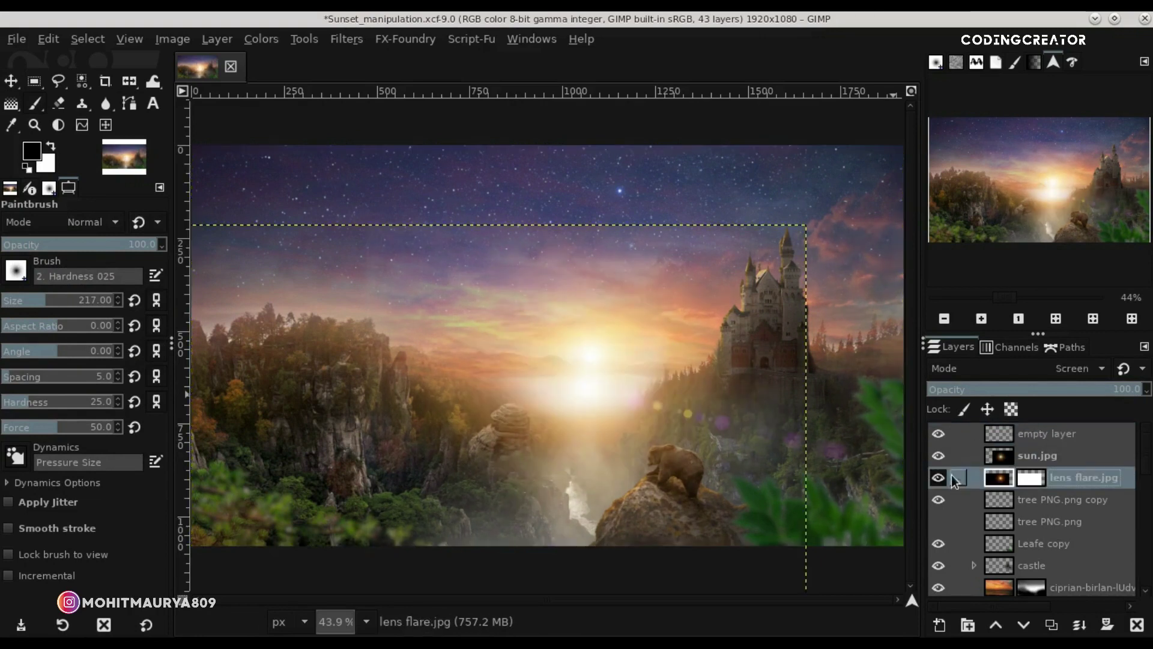
pyautogui.click(958, 433)
pyautogui.click(939, 478)
pyautogui.click(939, 478)
pyautogui.click(938, 478)
# Paint the lens flare out of the top sky on its mask with a size-387 brush.
pyautogui.click(993, 481)
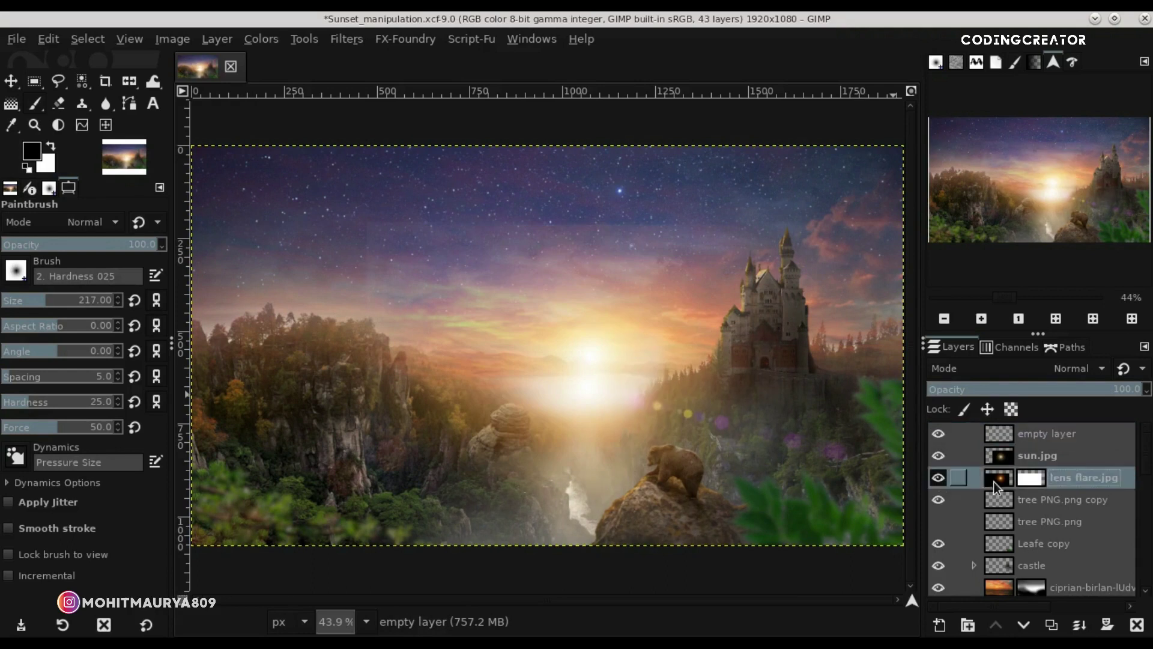
pyautogui.click(1031, 477)
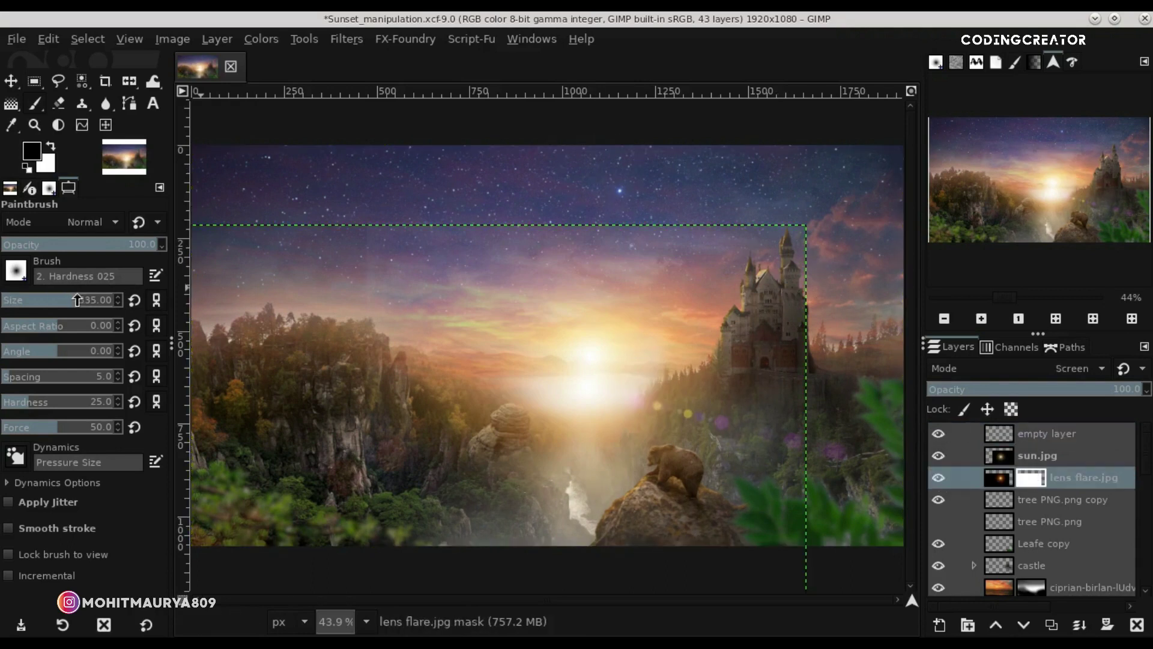
pyautogui.moveTo(73, 300); pyautogui.dragTo(77, 300)
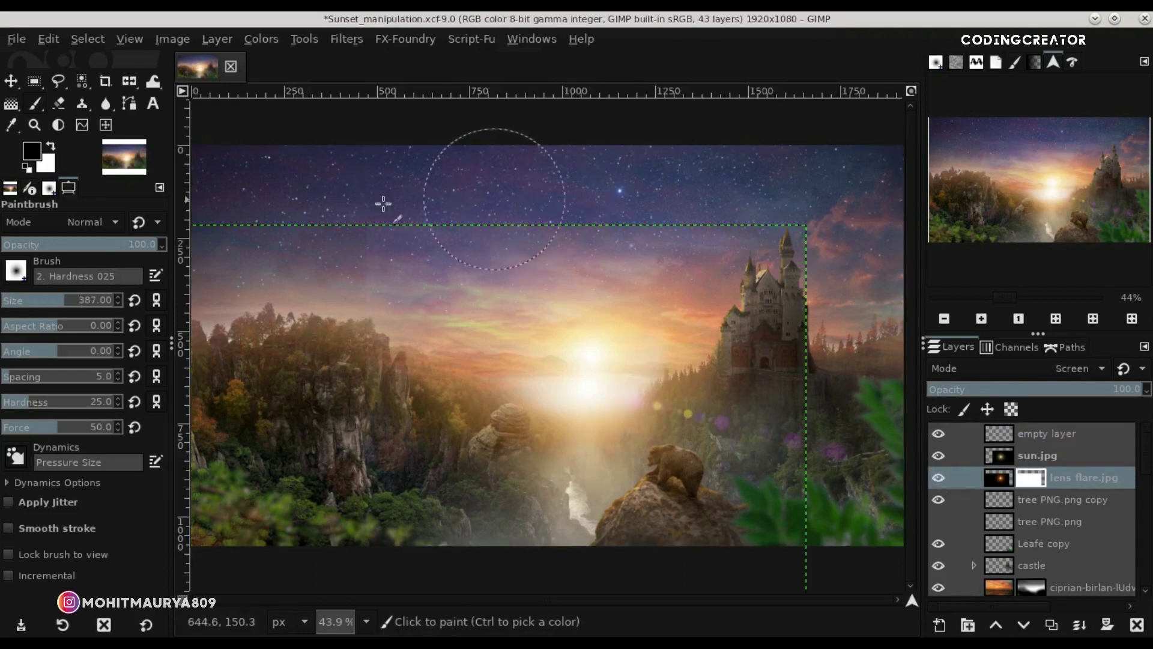
pyautogui.moveTo(383, 204); pyautogui.dragTo(719, 206)
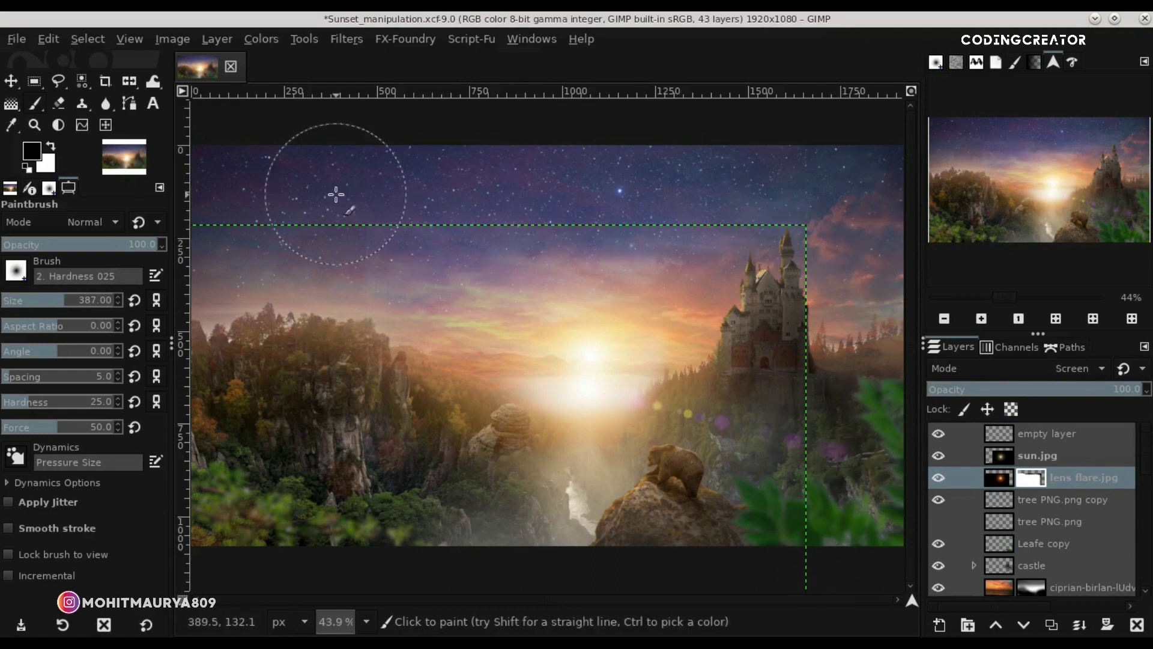
pyautogui.click(1006, 434)
pyautogui.click(939, 479)
pyautogui.doubleClick(939, 479)
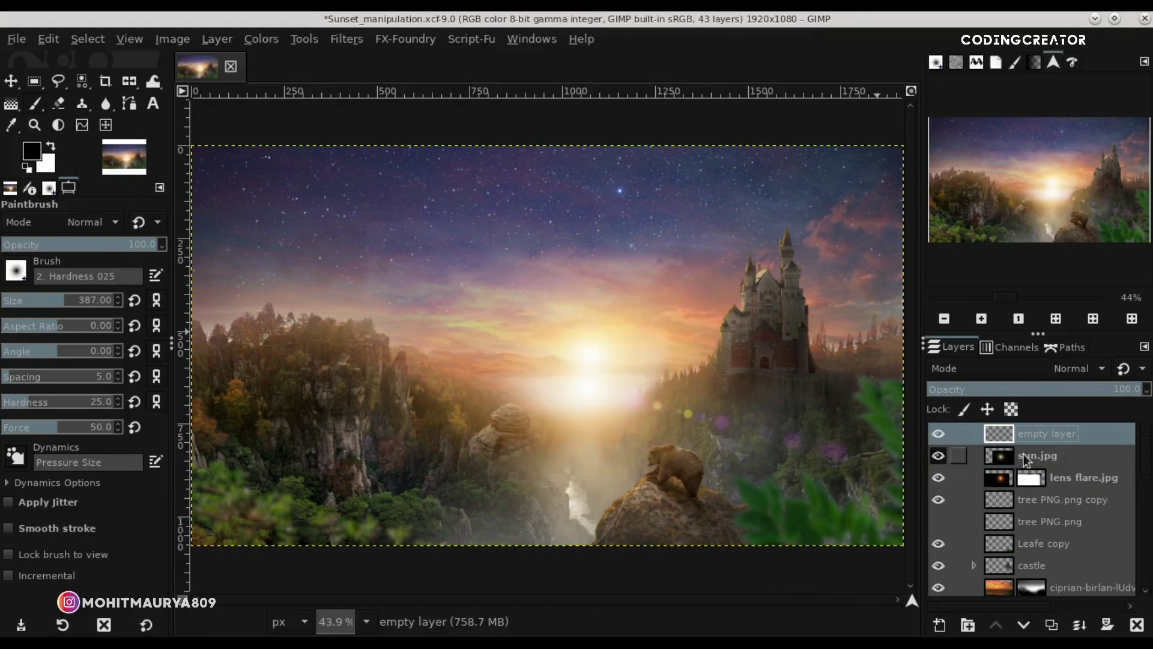
# Add a white mask to the sun layer and toggle its visibility to compare.
pyautogui.click(1025, 460)
pyautogui.click(1108, 629)
pyautogui.click(1028, 615)
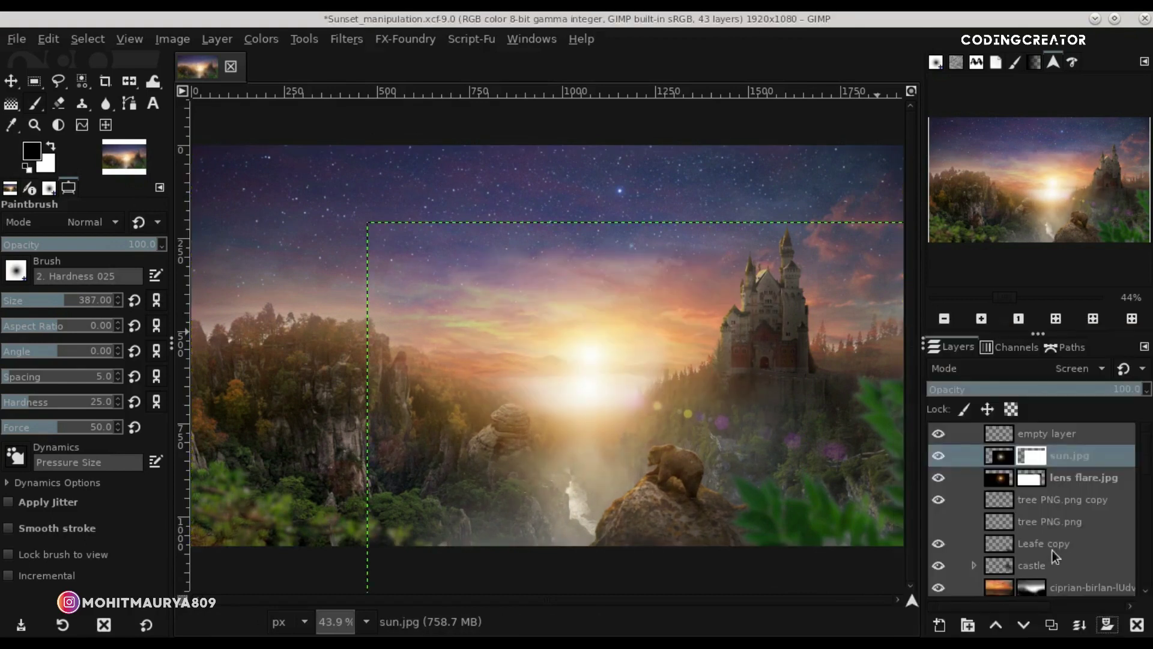
pyautogui.click(996, 439)
pyautogui.click(939, 457)
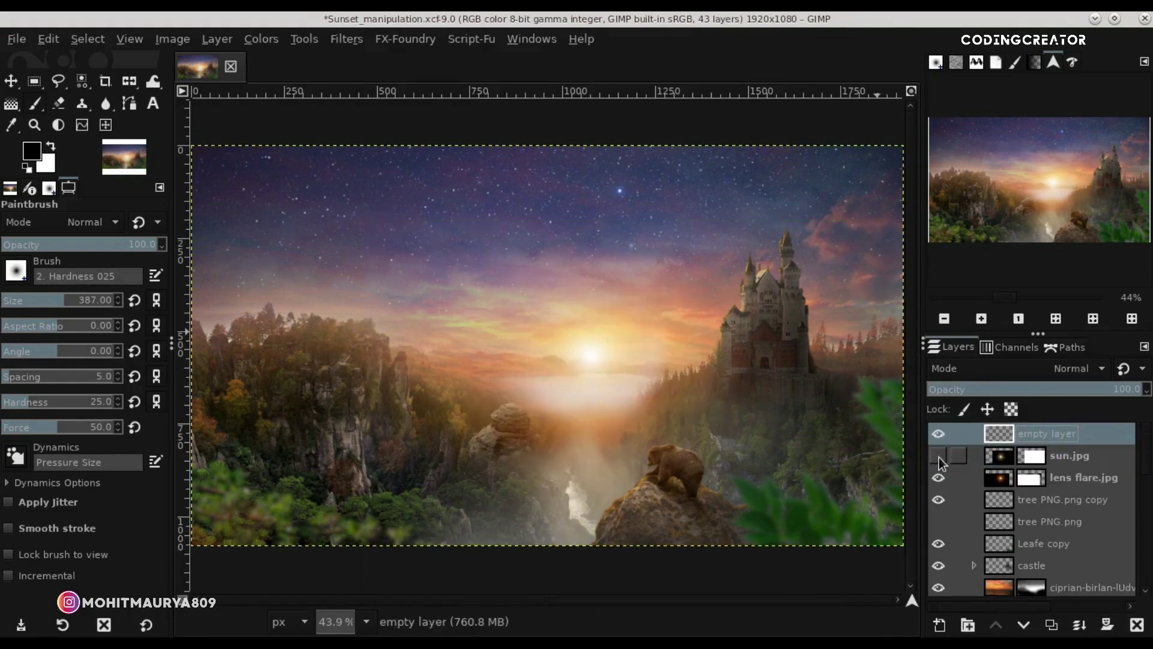
pyautogui.click(939, 456)
pyautogui.click(1010, 455)
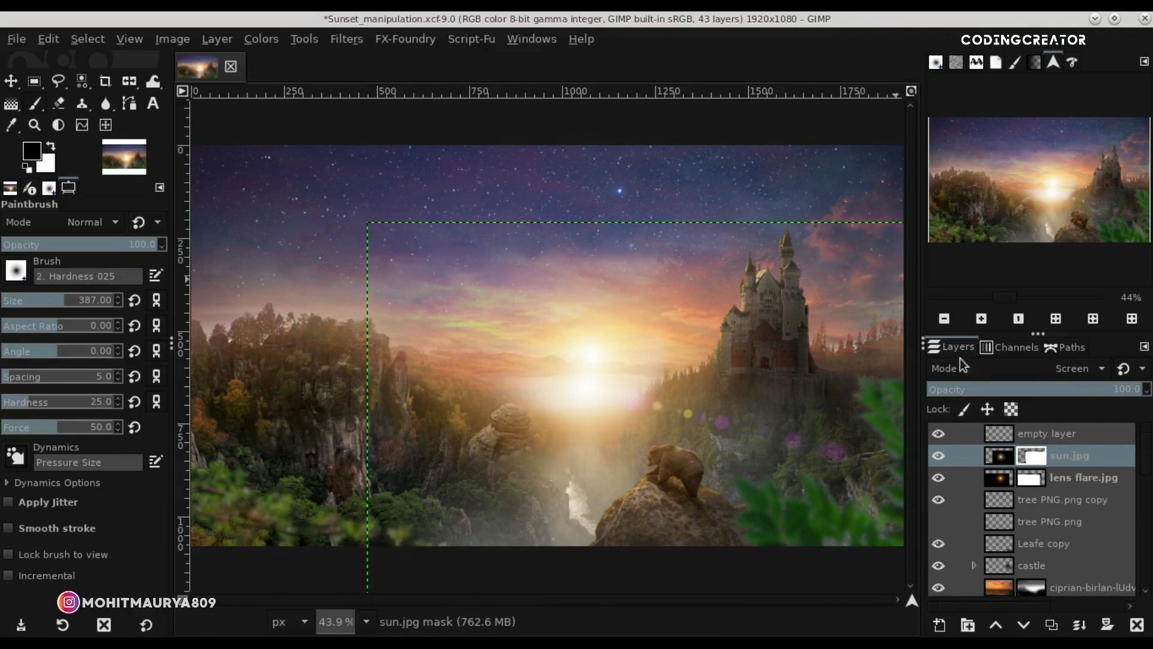
pyautogui.click(999, 433)
pyautogui.click(937, 455)
pyautogui.click(937, 455)
# Move the Leafe copy layer into a new Layer Group #1 and add a new layer inside it.
pyautogui.press('m')
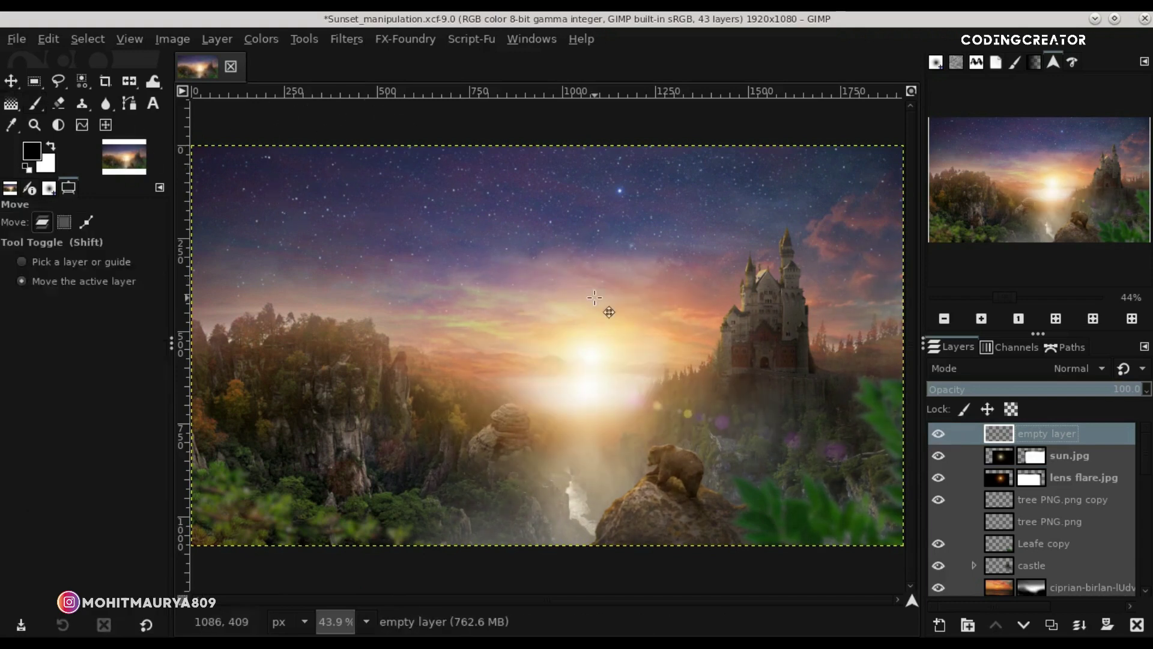
pyautogui.click(1040, 527)
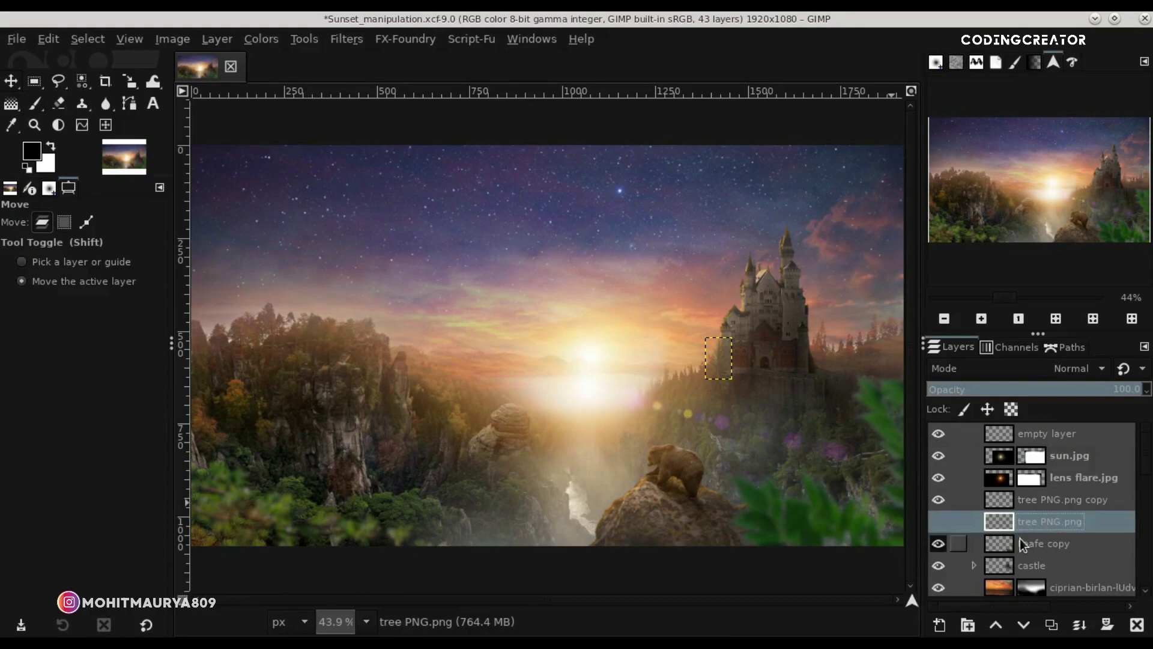
pyautogui.click(967, 625)
pyautogui.click(1015, 566)
pyautogui.moveTo(1015, 565); pyautogui.dragTo(1012, 571)
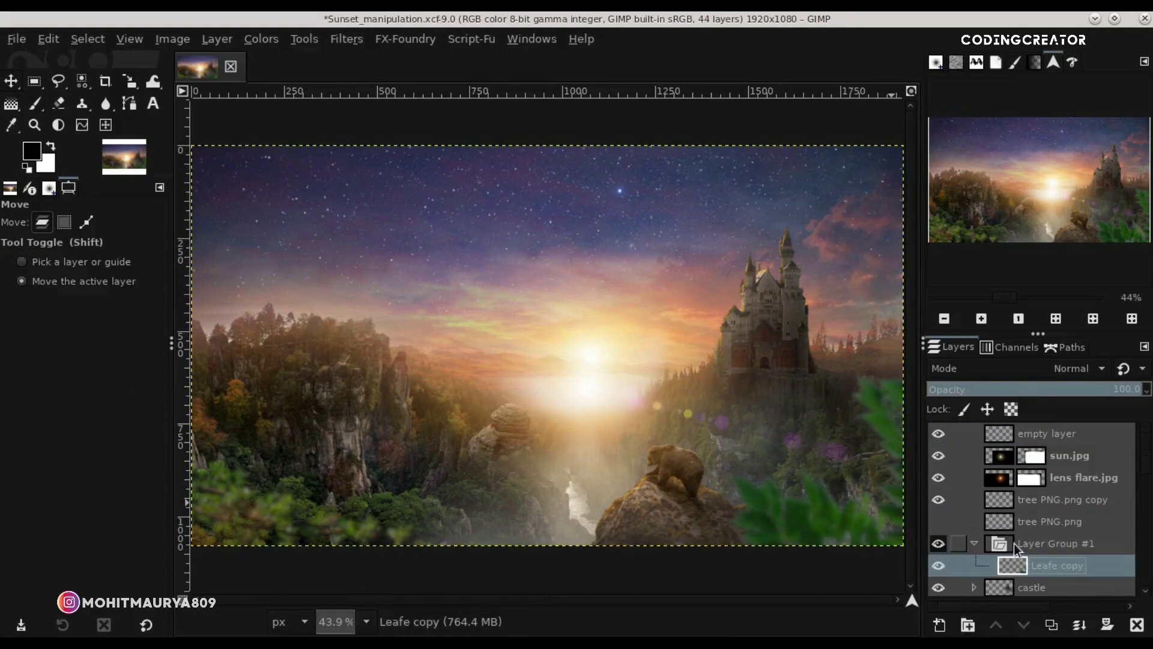
pyautogui.click(941, 626)
pyautogui.click(1030, 616)
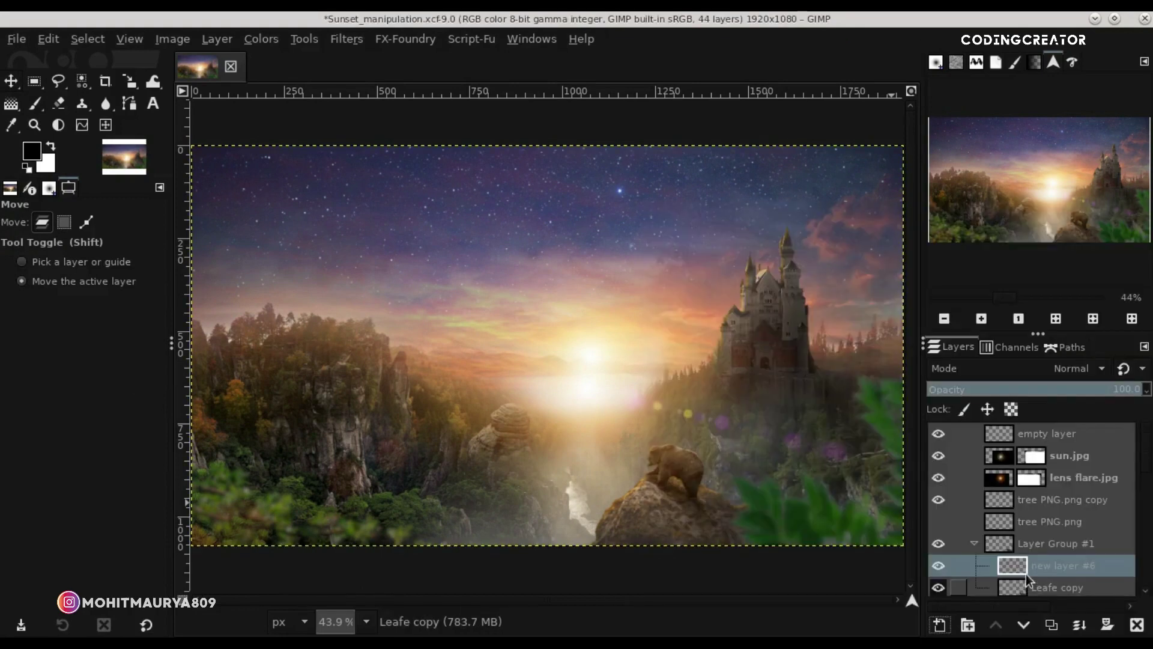
# Clip new layer #6 to the layers beneath and set the Paintbrush opacity to 34.4.
pyautogui.rightClick(1024, 565)
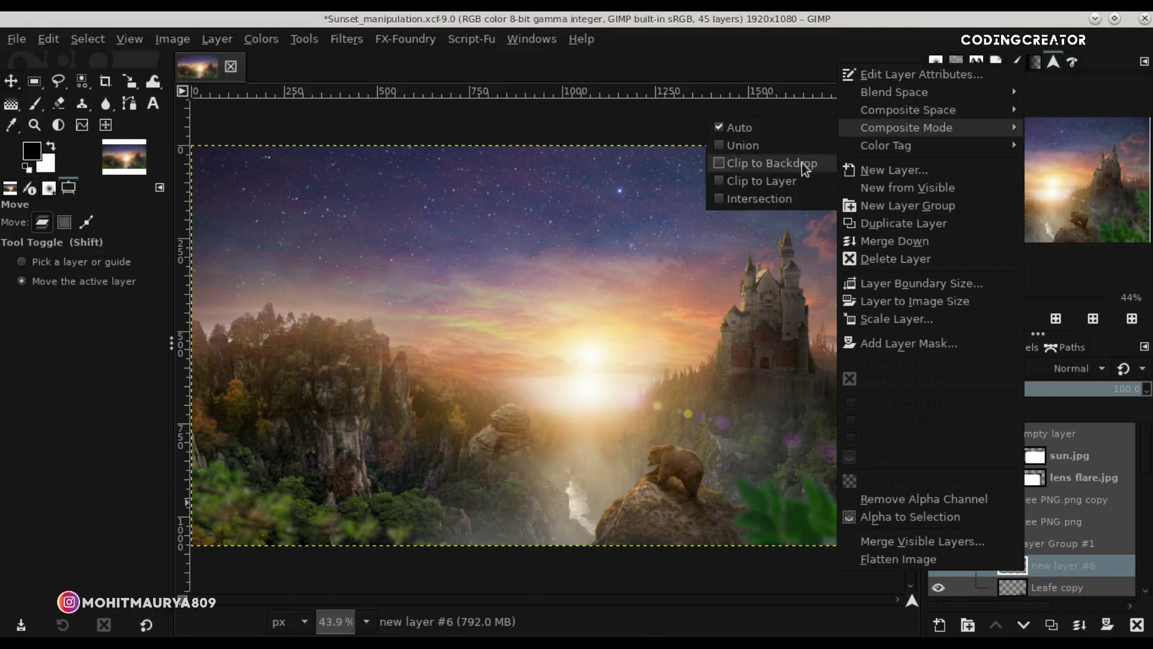
pyautogui.moveTo(906, 127)
pyautogui.click(802, 164)
pyautogui.press('p')
pyautogui.moveTo(63, 253); pyautogui.dragTo(56, 254)
pyautogui.scroll(-2, 772, 528)
pyautogui.hscroll(3, 771, 529)
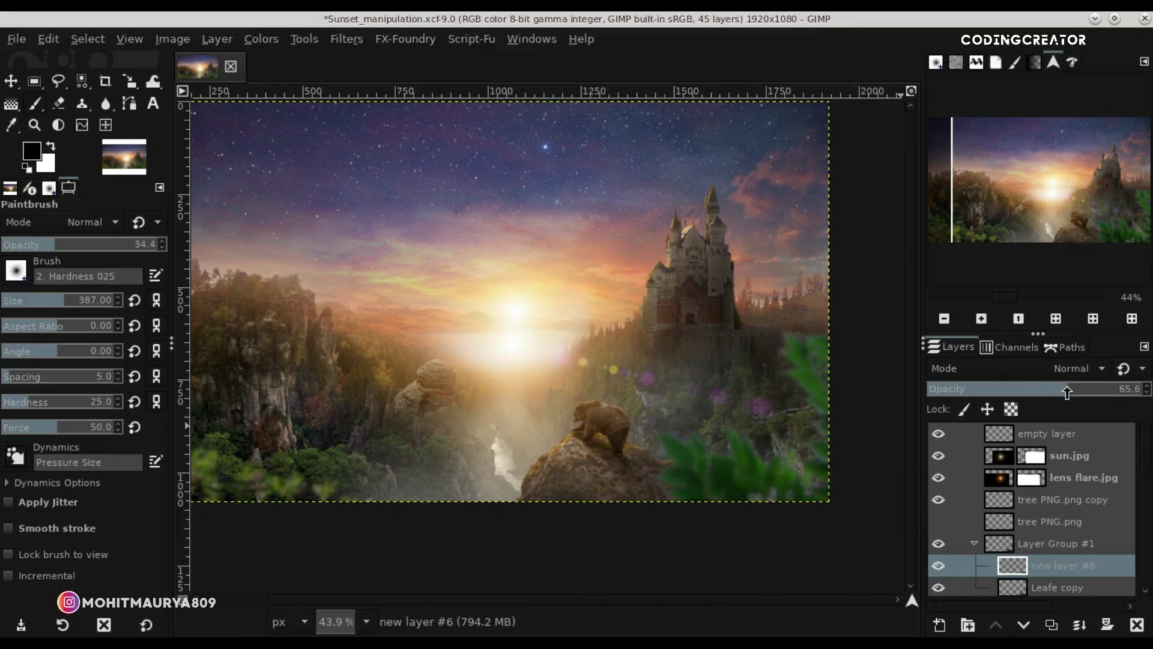
# Make new layer #6 visible, fit the image to the window, and collapse Layer Group #1.
pyautogui.click(938, 566)
pyautogui.hscroll(-3, 824, 604)
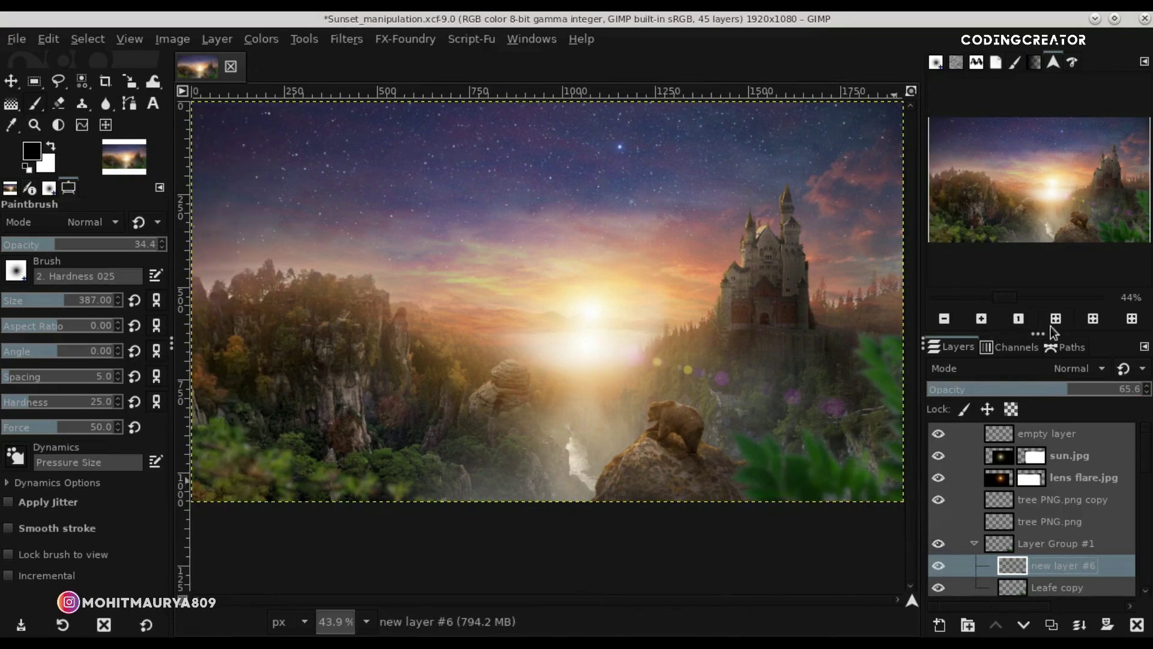
pyautogui.click(1055, 319)
pyautogui.press('m')
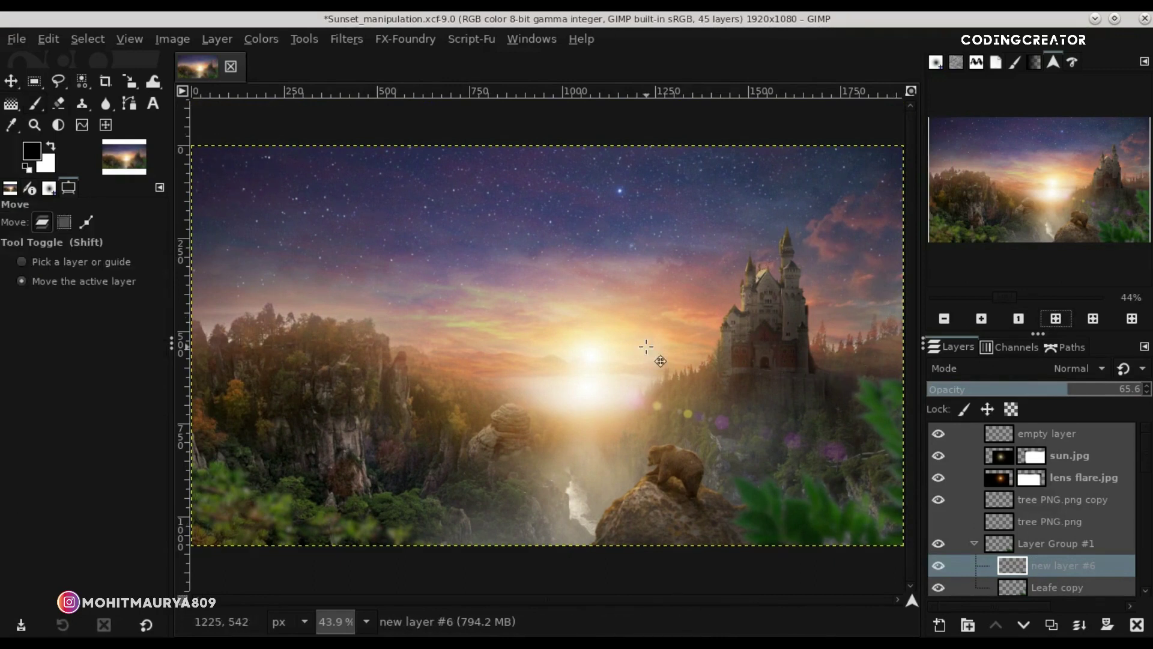
pyautogui.click(973, 543)
# Compare the sun glow and lens flare layers, then add a merged New from Visible layer on top.
pyautogui.click(934, 543)
pyautogui.click(1018, 435)
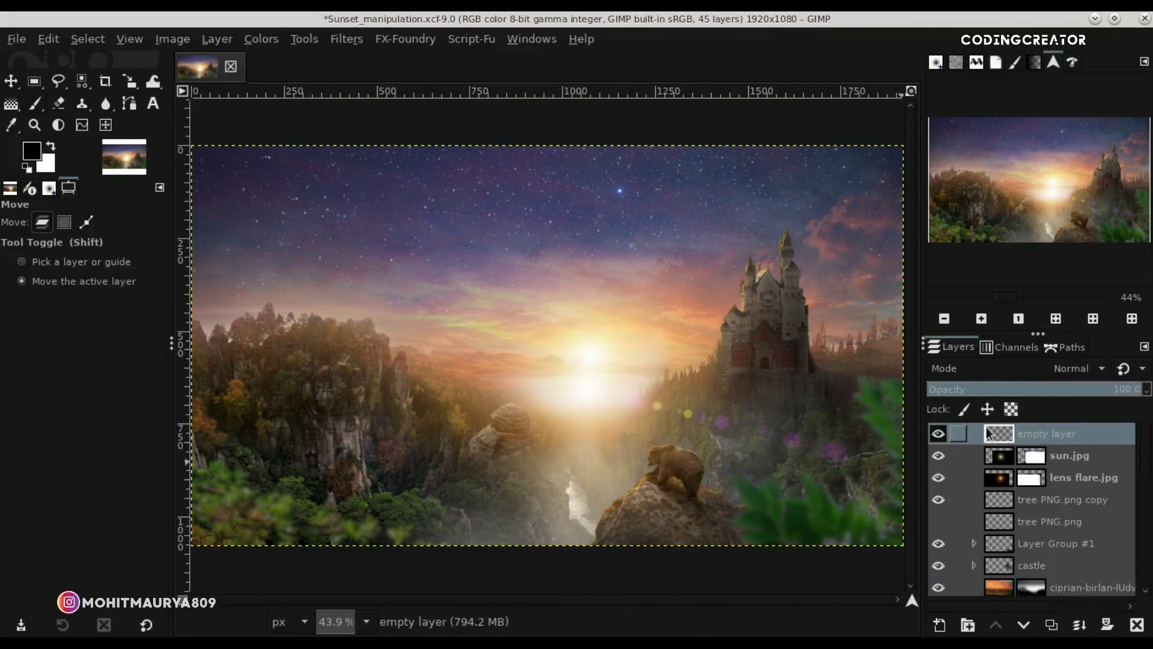
pyautogui.click(1001, 460)
pyautogui.click(935, 460)
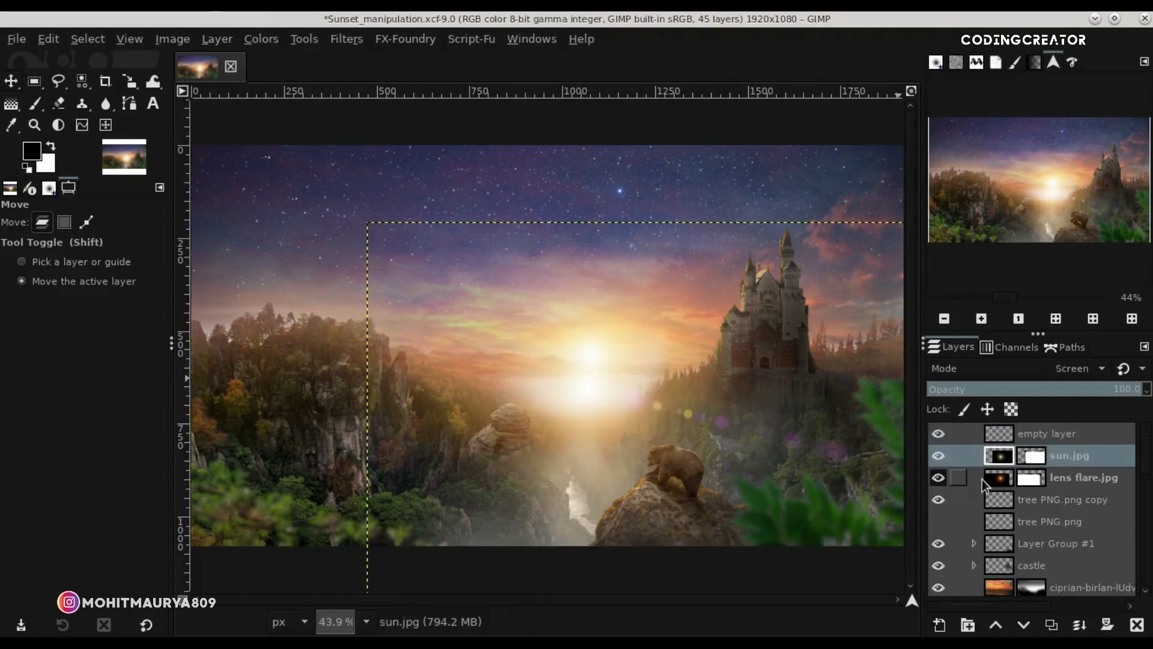
pyautogui.click(982, 480)
pyautogui.click(937, 479)
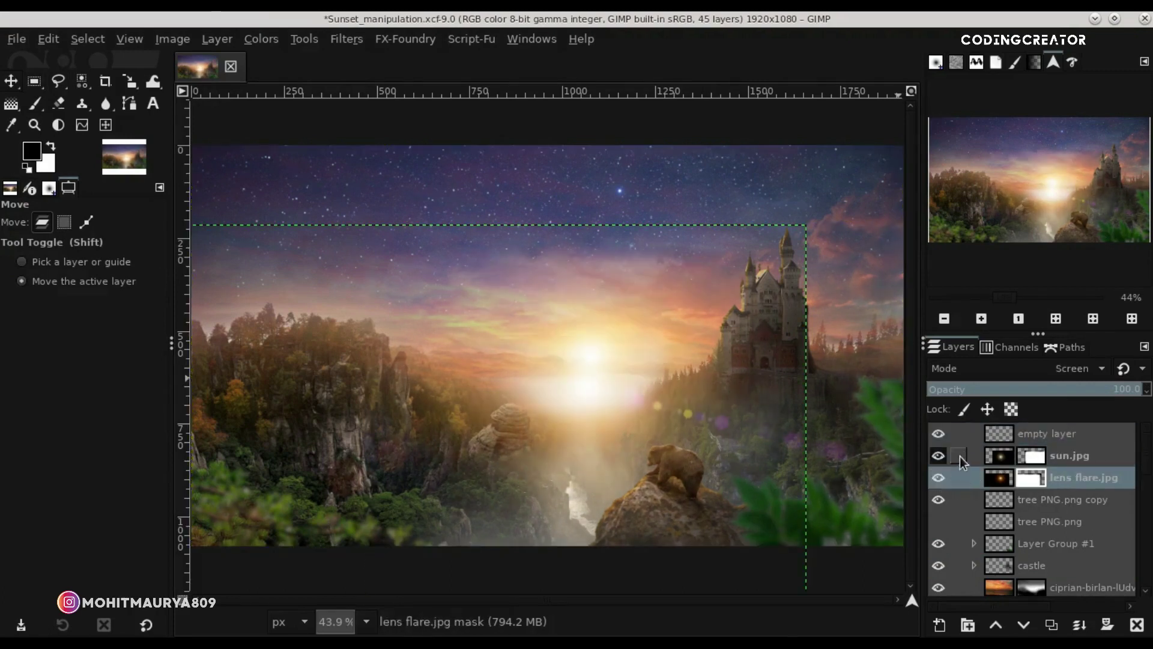
pyautogui.click(1001, 430)
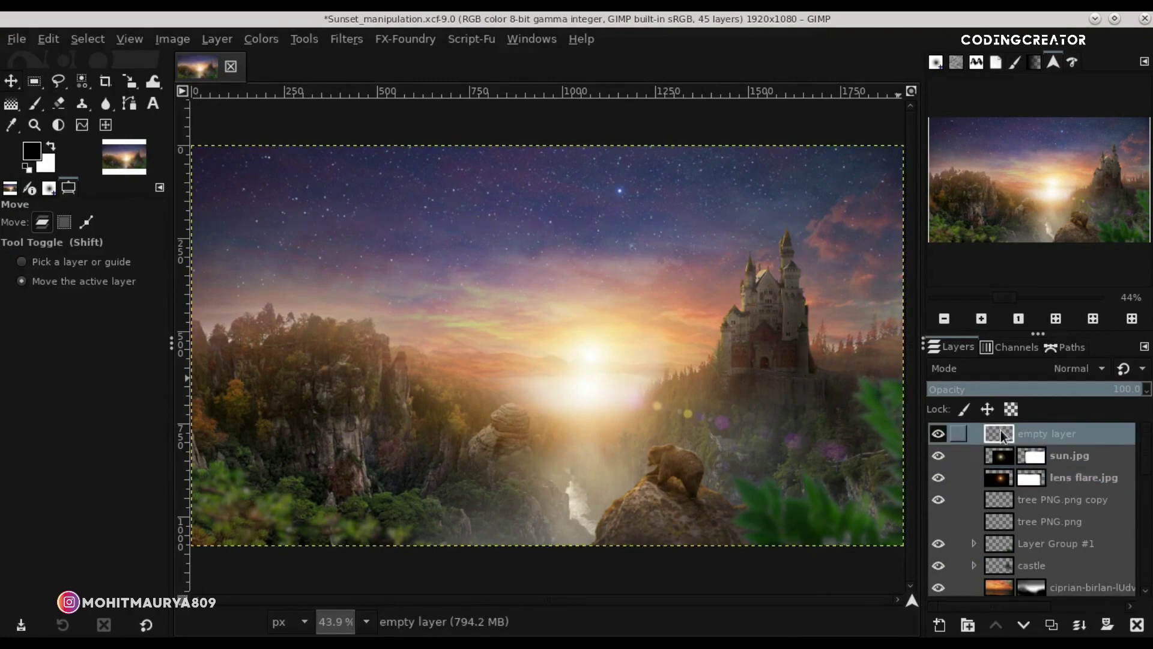
pyautogui.rightClick(1001, 430)
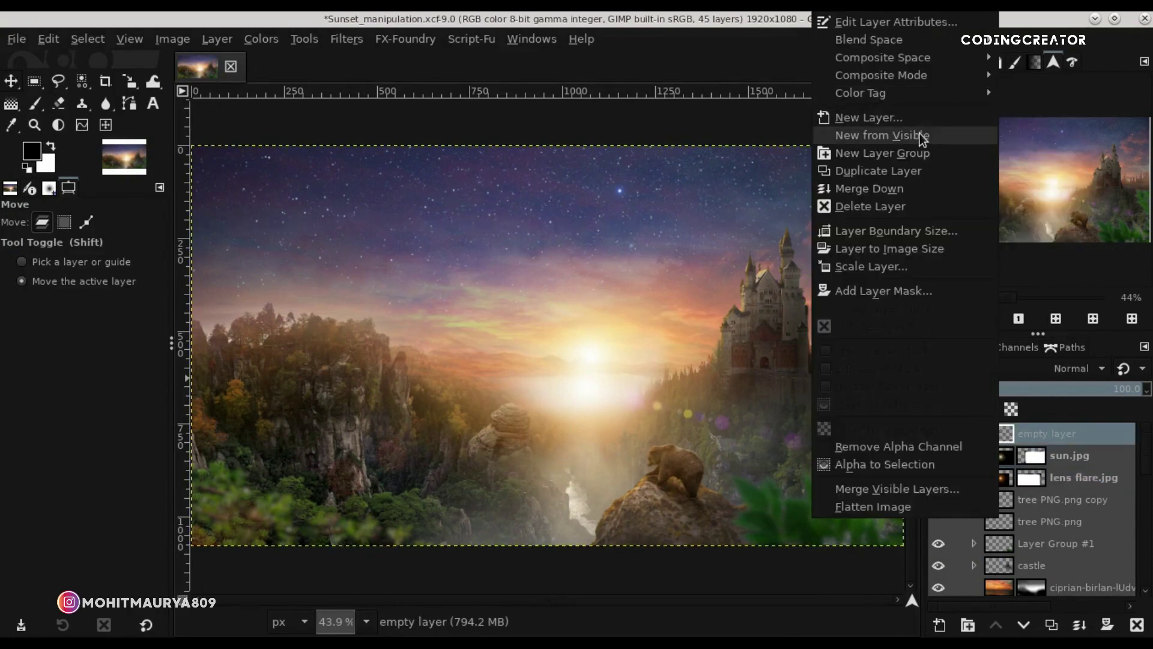
pyautogui.click(922, 137)
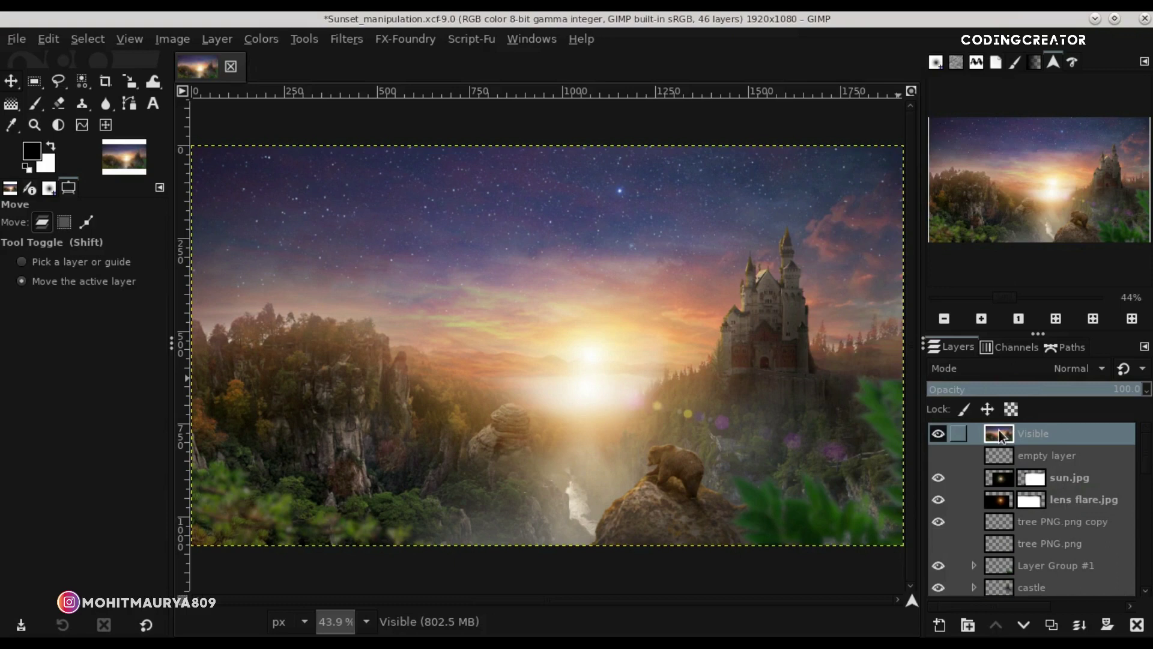
# Start a Focus Blur with a widened circular focus area centred on the sun.
pyautogui.click(340, 41)
pyautogui.moveTo(361, 138)
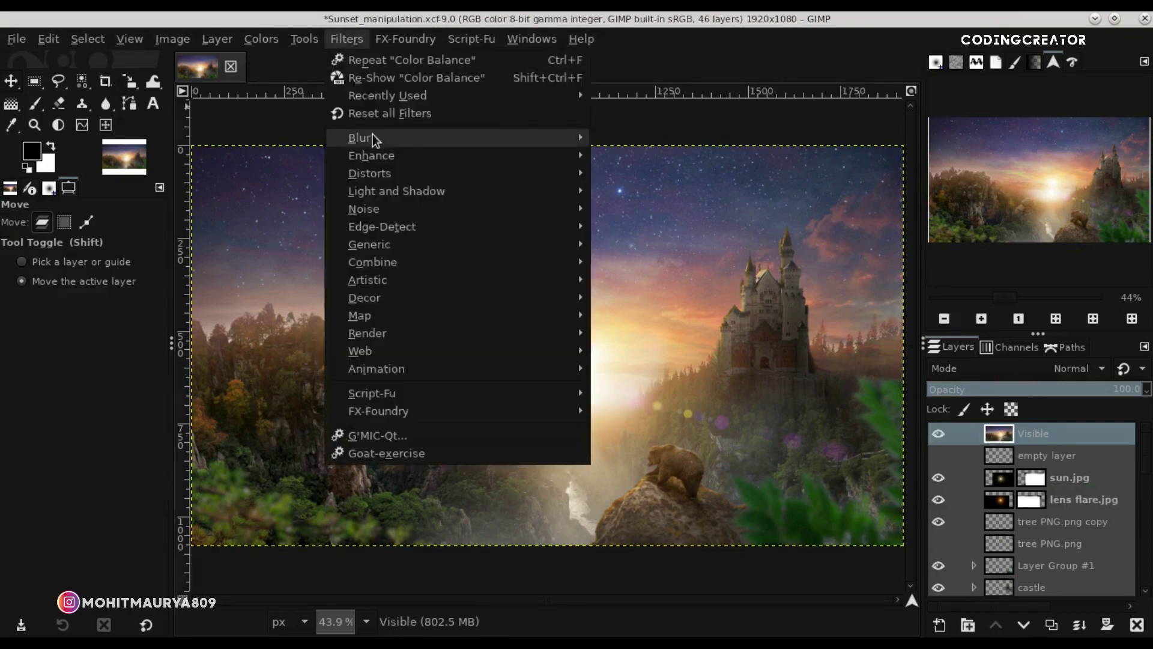
pyautogui.click(647, 139)
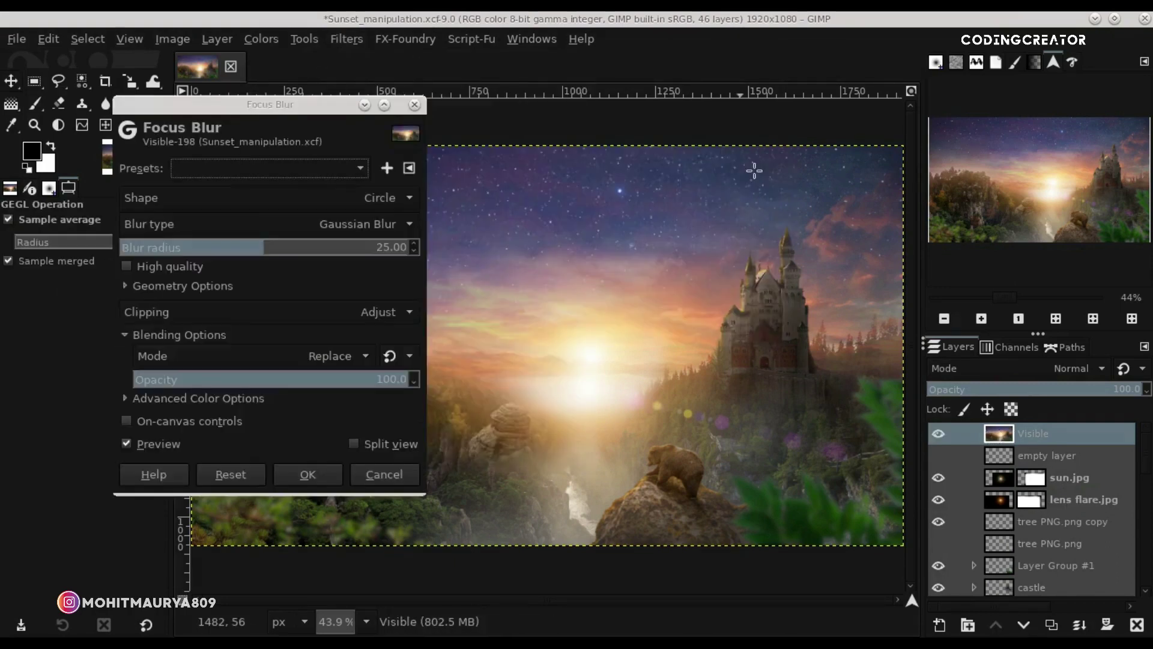
pyautogui.moveTo(152, 249); pyautogui.dragTo(149, 247)
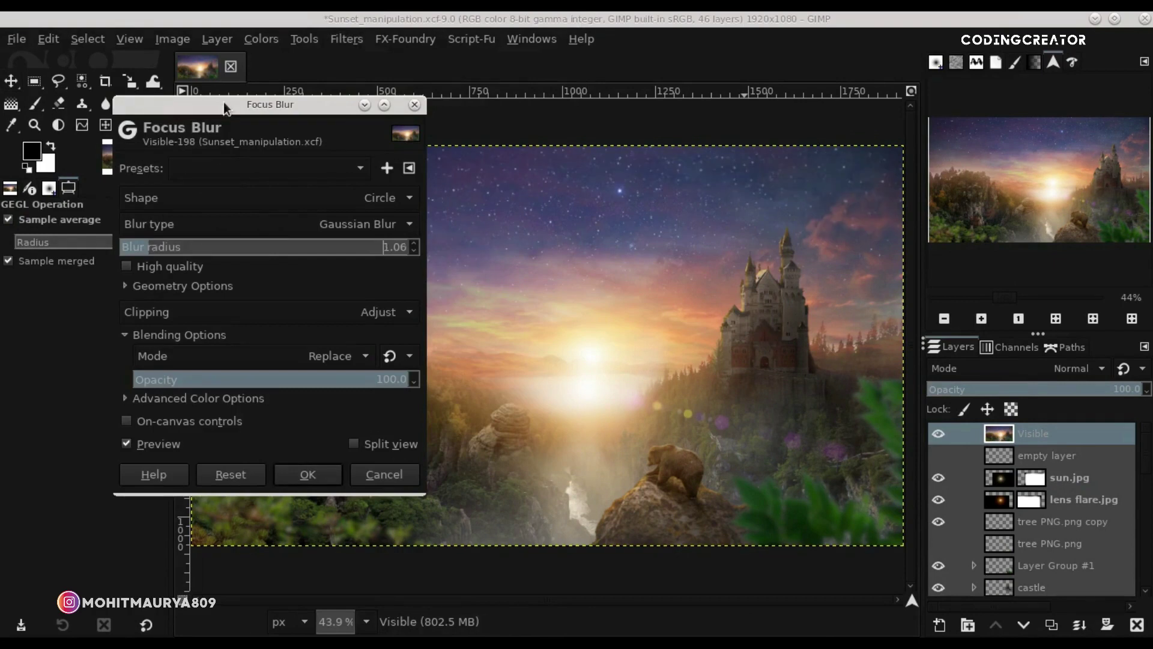
pyautogui.moveTo(223, 102); pyautogui.dragTo(963, 91)
pyautogui.click(866, 409)
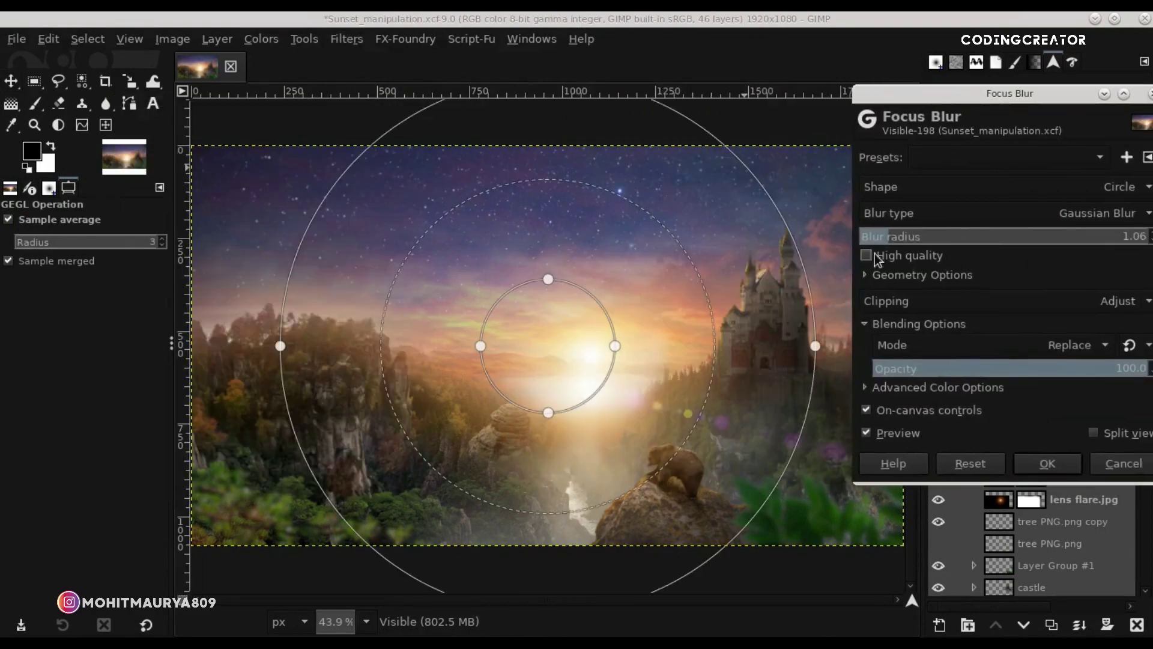
pyautogui.moveTo(1010, 93)
pyautogui.mouseDown()
pyautogui.moveTo(728, 132)
pyautogui.moveTo(963, 117)
pyautogui.mouseUp()
pyautogui.click(952, 322)
pyautogui.moveTo(700, 346)
pyautogui.mouseDown()
pyautogui.moveTo(814, 347)
pyautogui.moveTo(639, 334)
pyautogui.mouseUp()
pyautogui.moveTo(664, 443); pyautogui.dragTo(802, 540)
pyautogui.moveTo(583, 365); pyautogui.dragTo(665, 402)
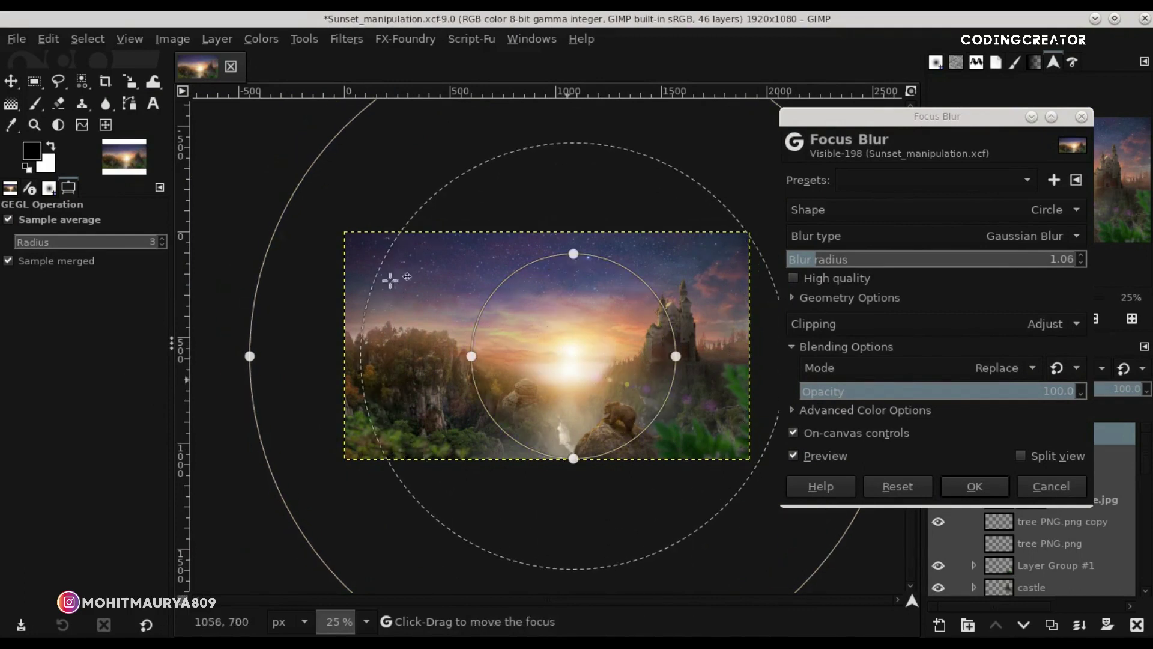
# Set the focus blur radius to about 10, compare with the original, and apply it.
pyautogui.moveTo(352, 265); pyautogui.dragTo(347, 257)
pyautogui.click(885, 258)
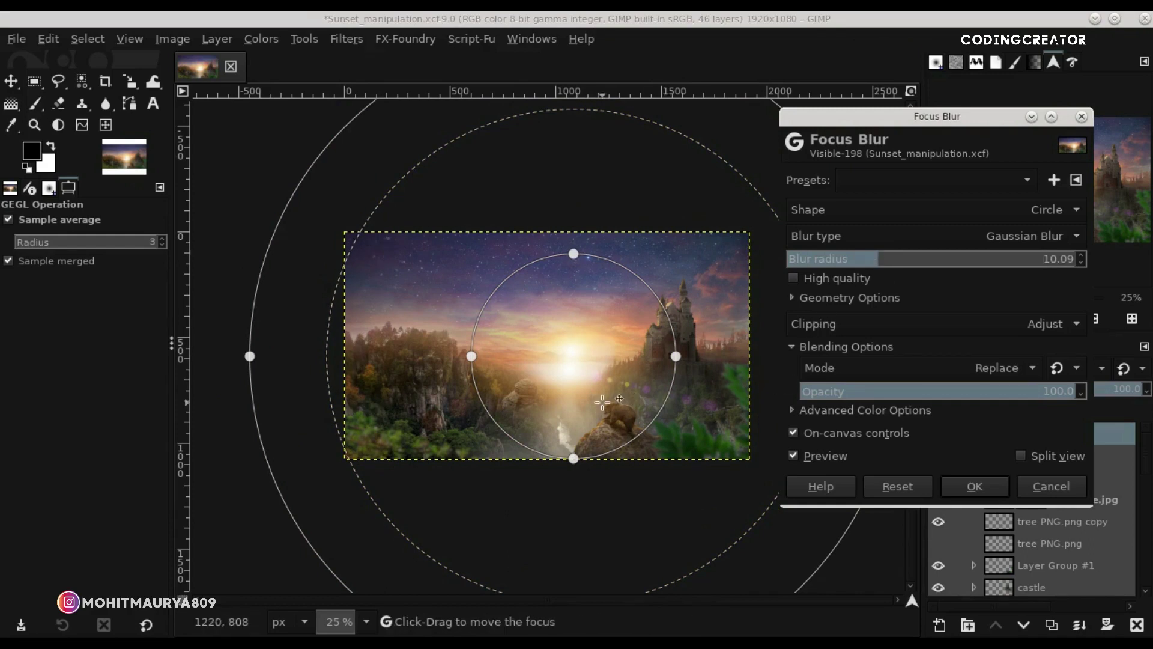
pyautogui.click(793, 432)
pyautogui.scroll(2, 544, 379)
pyautogui.scroll(-1, 542, 377)
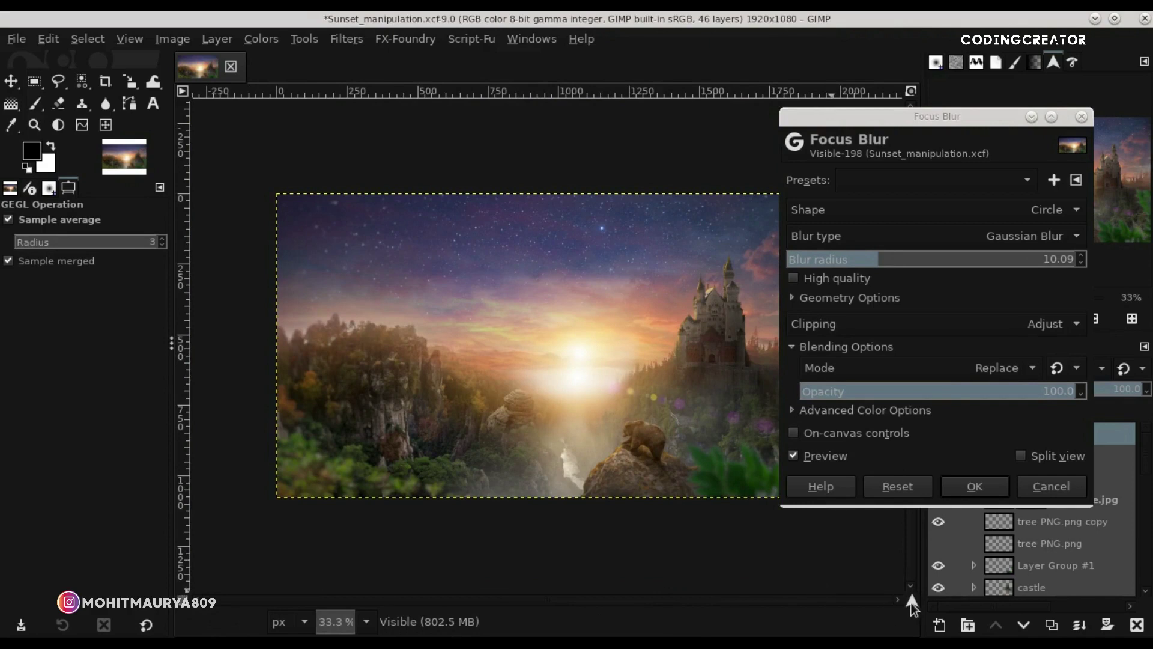
pyautogui.moveTo(911, 606); pyautogui.dragTo(925, 606)
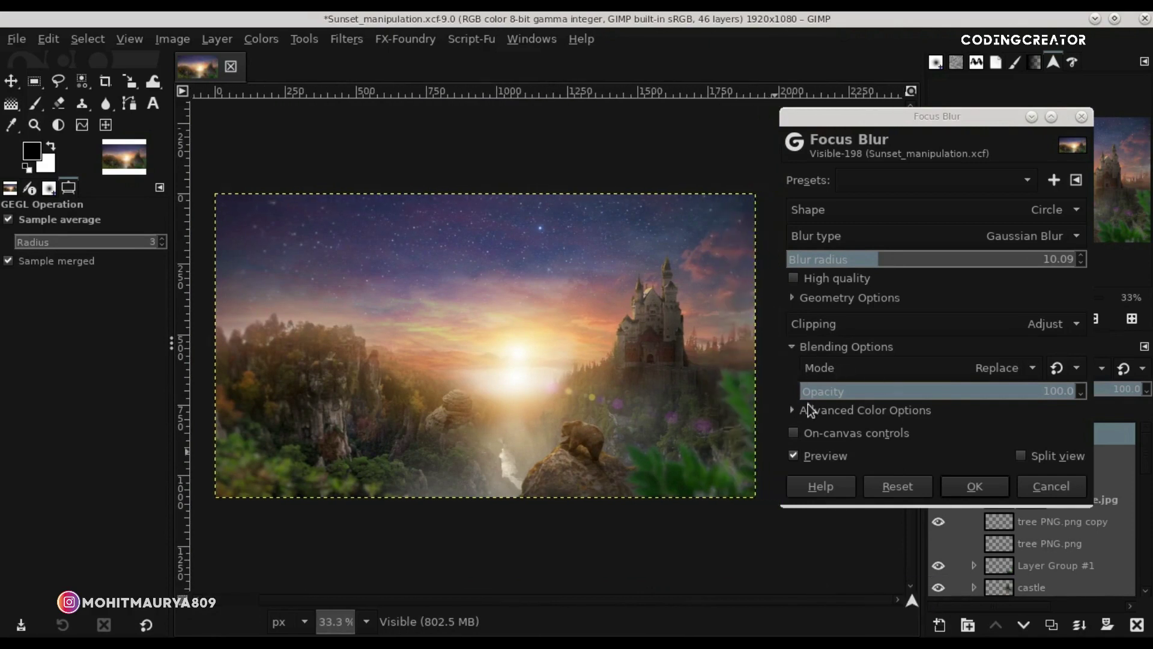
pyautogui.click(804, 432)
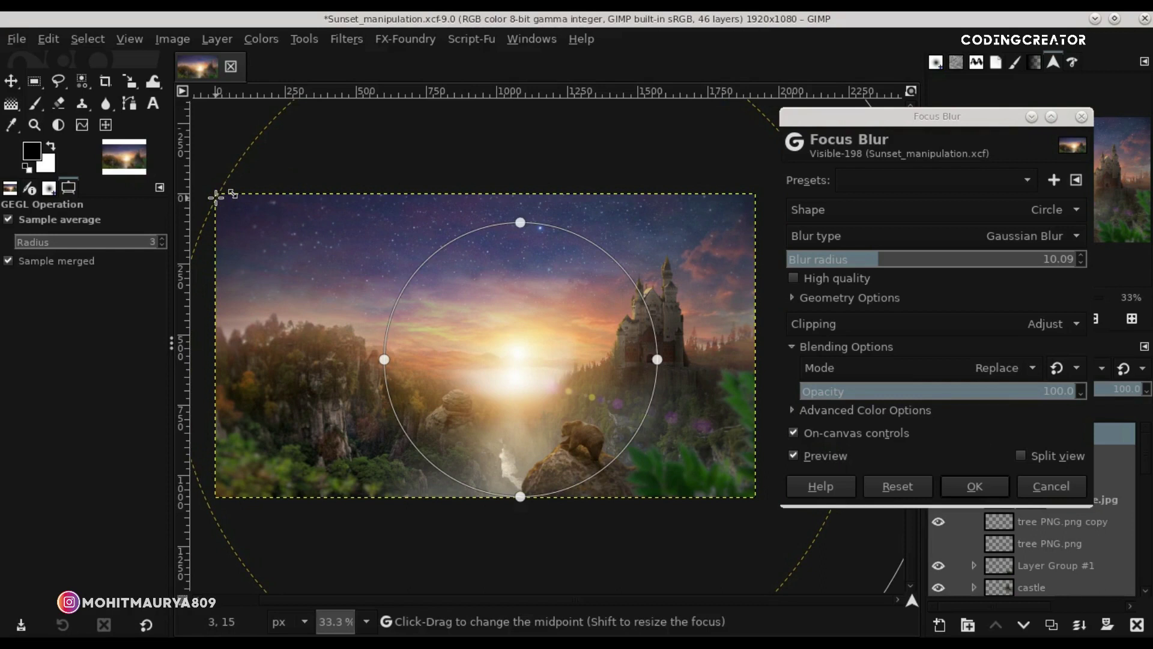
pyautogui.click(807, 433)
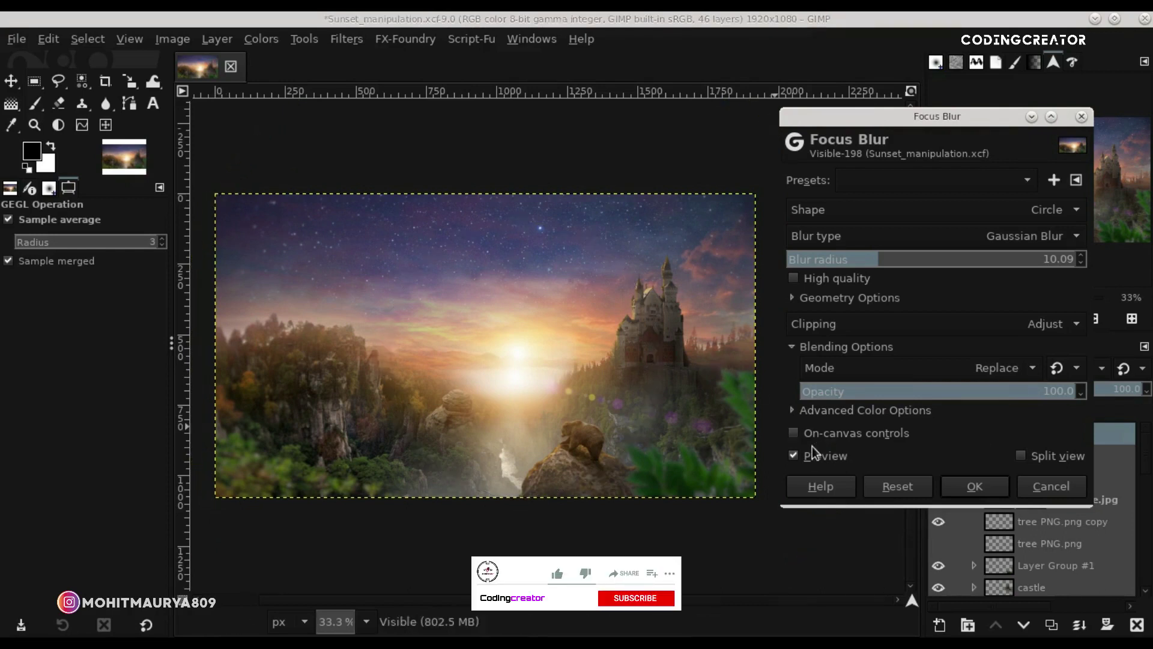
pyautogui.click(812, 456)
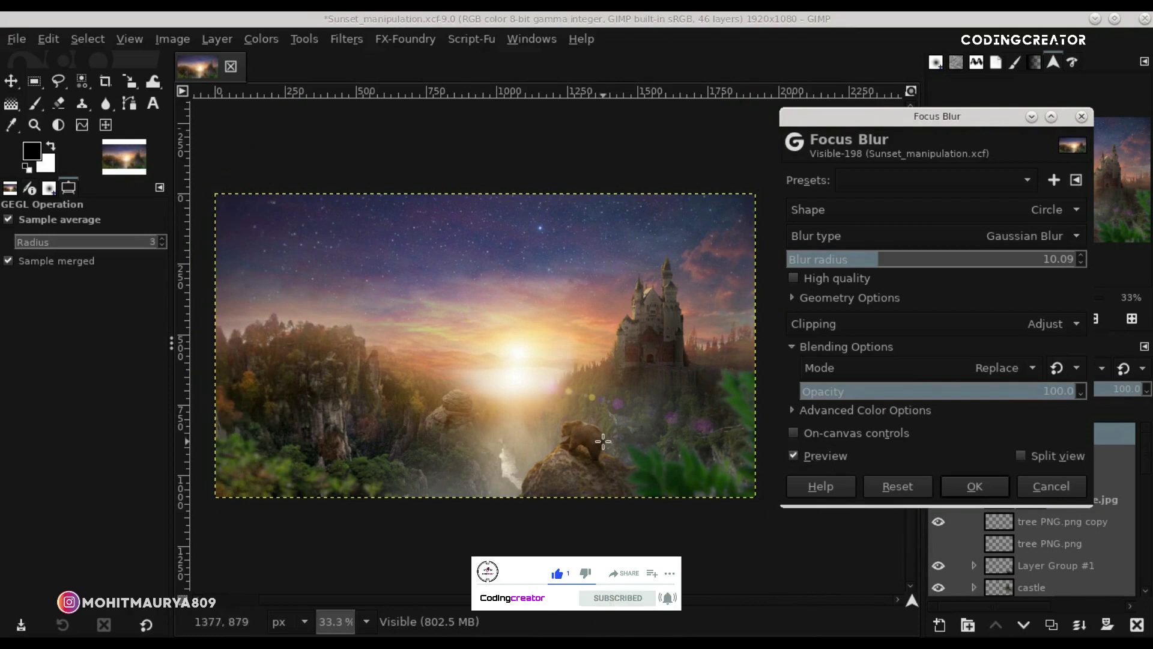
pyautogui.click(964, 485)
pyautogui.click(1056, 318)
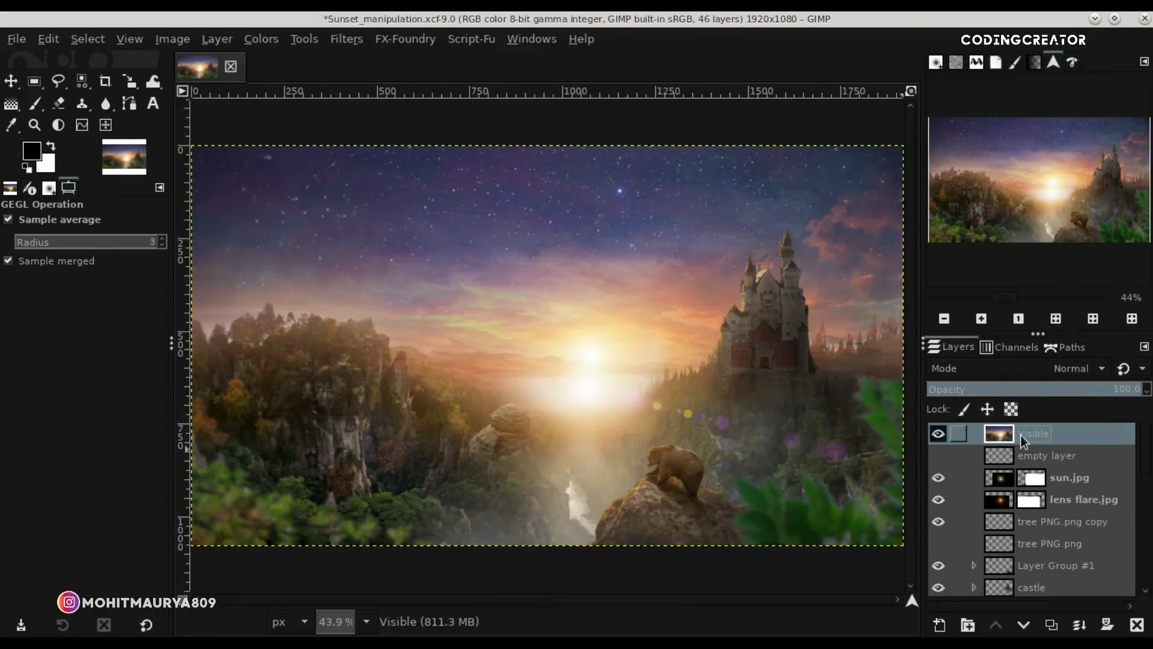
# Duplicate the Visible layer and run High Pass with standard deviation 2.3 and contrast 0.382.
pyautogui.click(1051, 626)
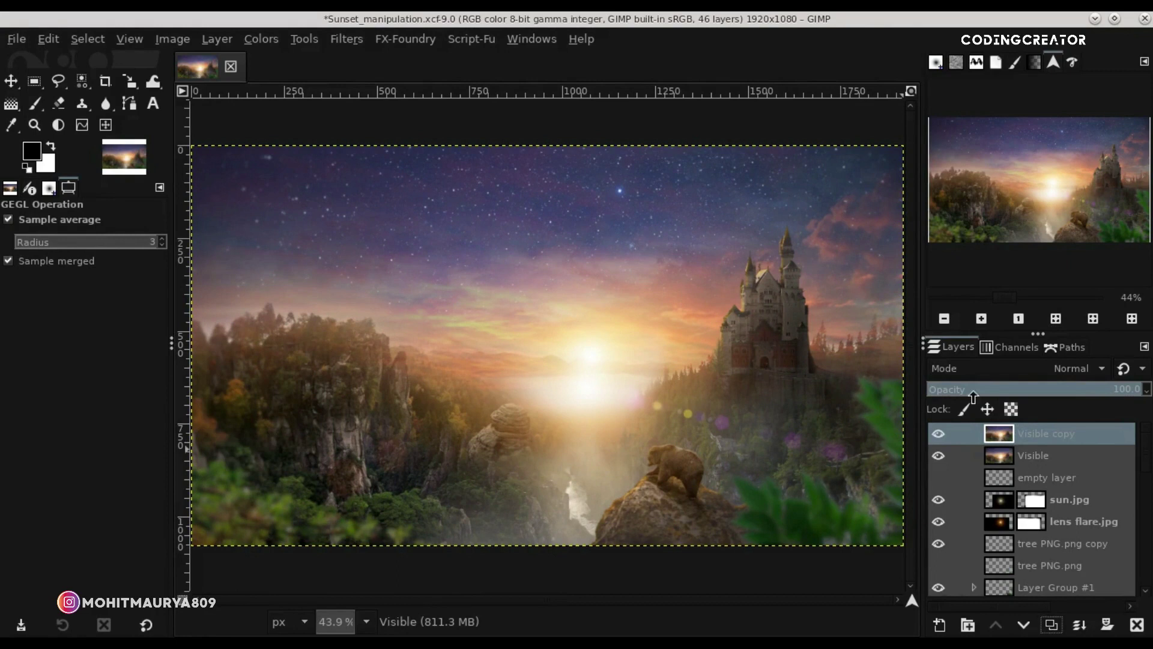
pyautogui.click(346, 38)
pyautogui.moveTo(372, 155)
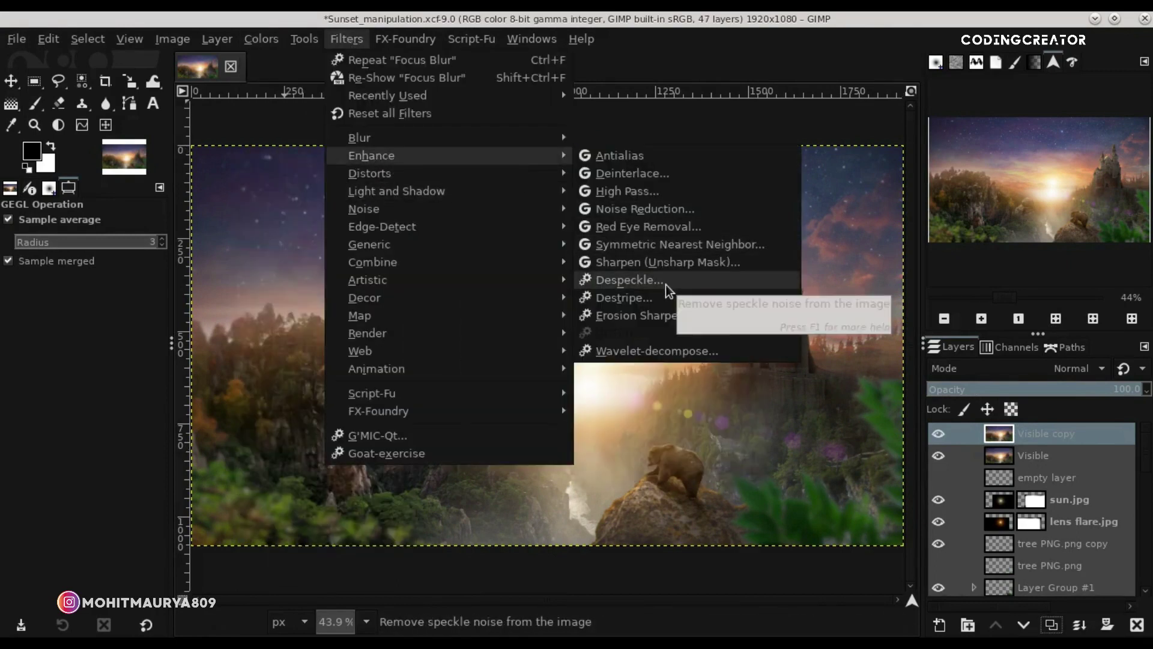
pyautogui.click(625, 191)
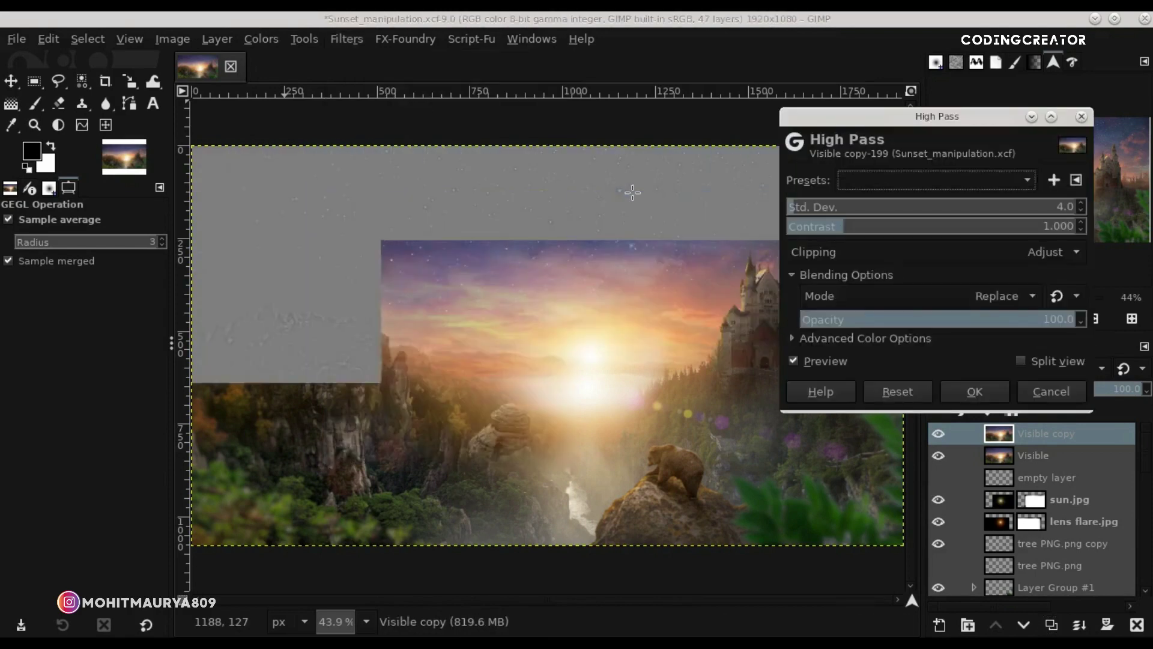
pyautogui.write('1.3')
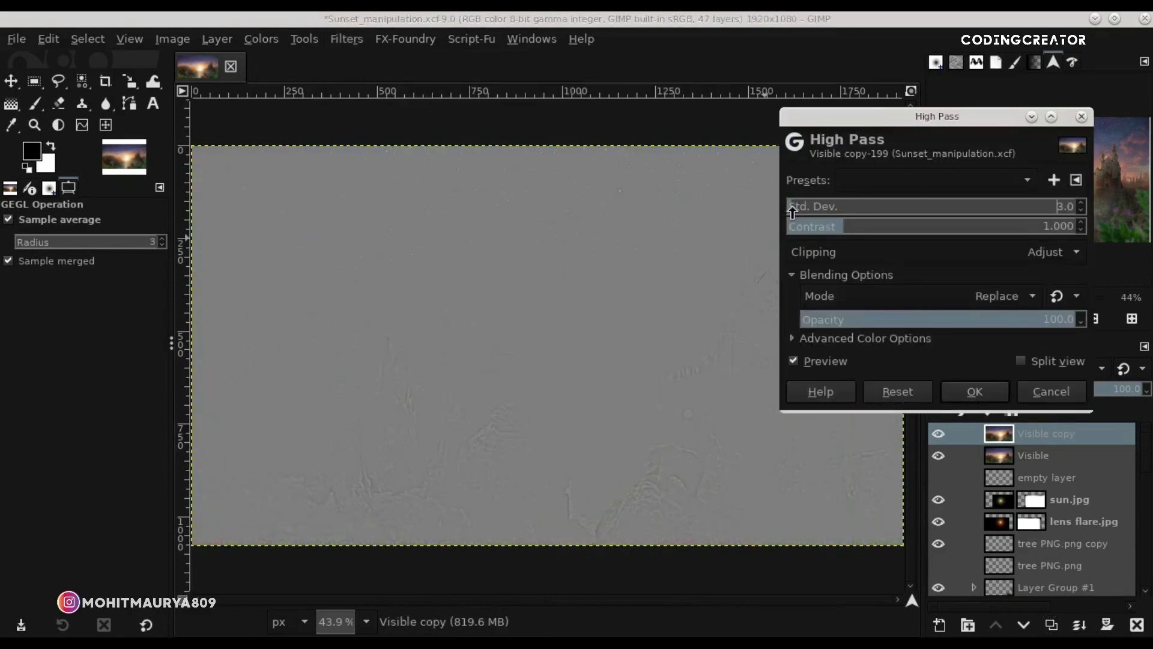
pyautogui.click(808, 226)
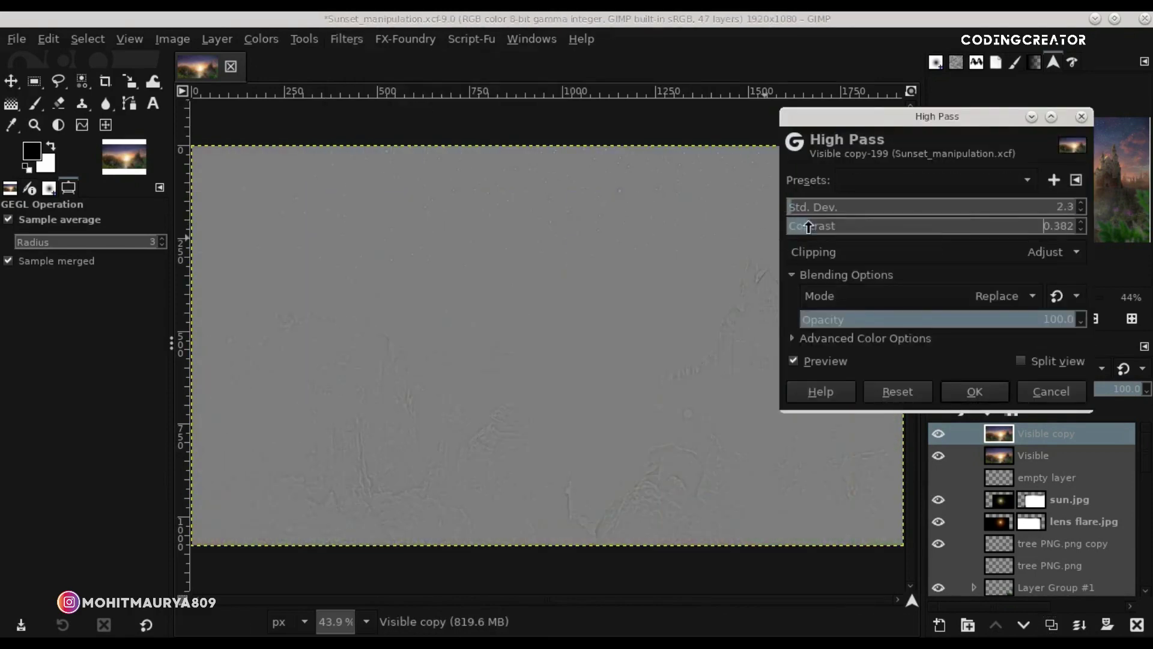
pyautogui.click(793, 361)
pyautogui.press('1')
pyautogui.press('2')
# Raise the High Pass contrast to about 0.65 and preview Soft light filter blending.
pyautogui.moveTo(811, 227); pyautogui.dragTo(822, 226)
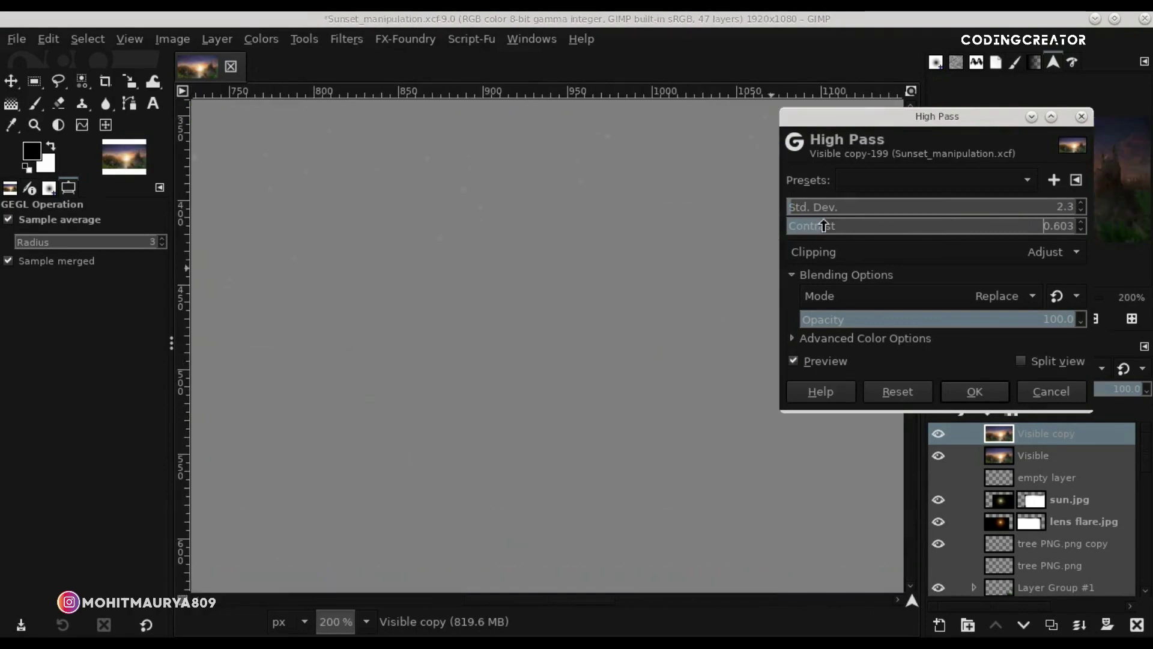
pyautogui.hotkey('shift', 'ctrl', 'j')
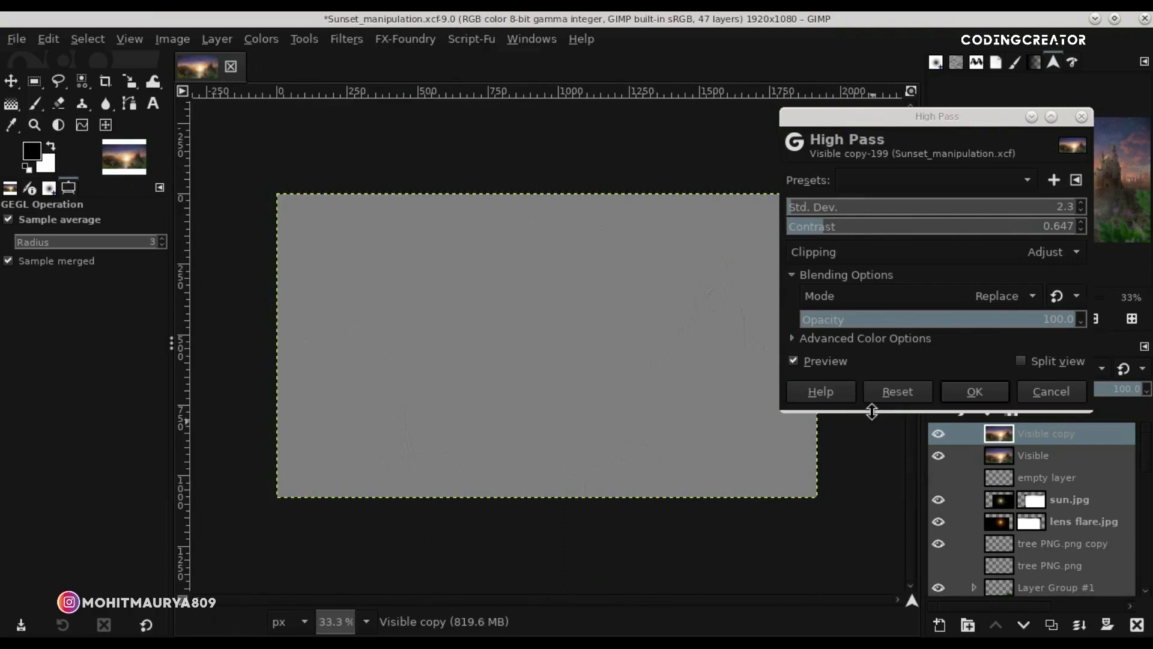
pyautogui.scroll(4, 648, 469)
pyautogui.moveTo(825, 234)
pyautogui.mouseDown()
pyautogui.moveTo(840, 234)
pyautogui.moveTo(821, 234)
pyautogui.mouseUp()
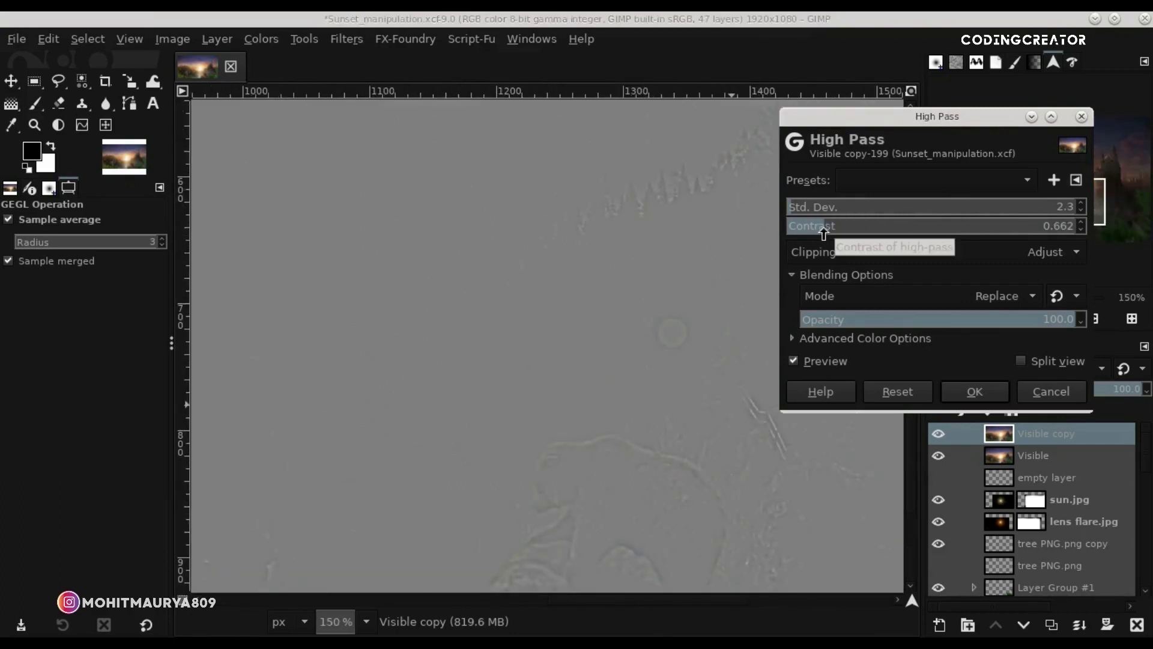
pyautogui.click(935, 302)
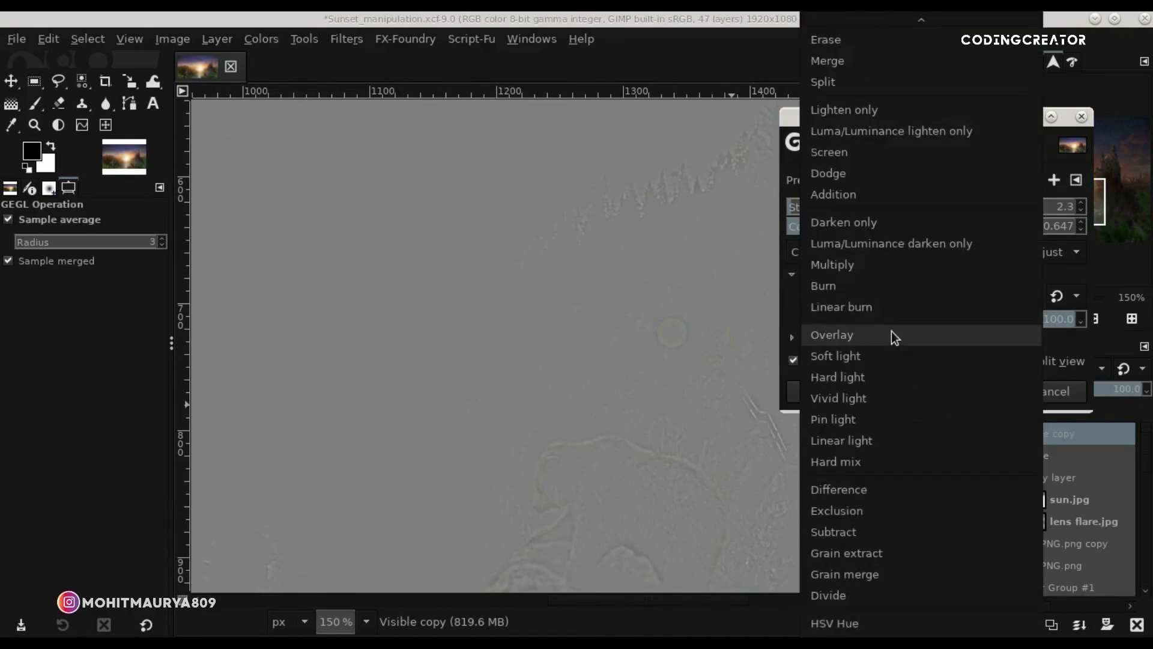
pyautogui.click(862, 362)
pyautogui.click(831, 362)
pyautogui.click(831, 363)
# Compare the preview, try Linear light blending, then return the filter blending to Replace.
pyautogui.scroll(-2, 592, 379)
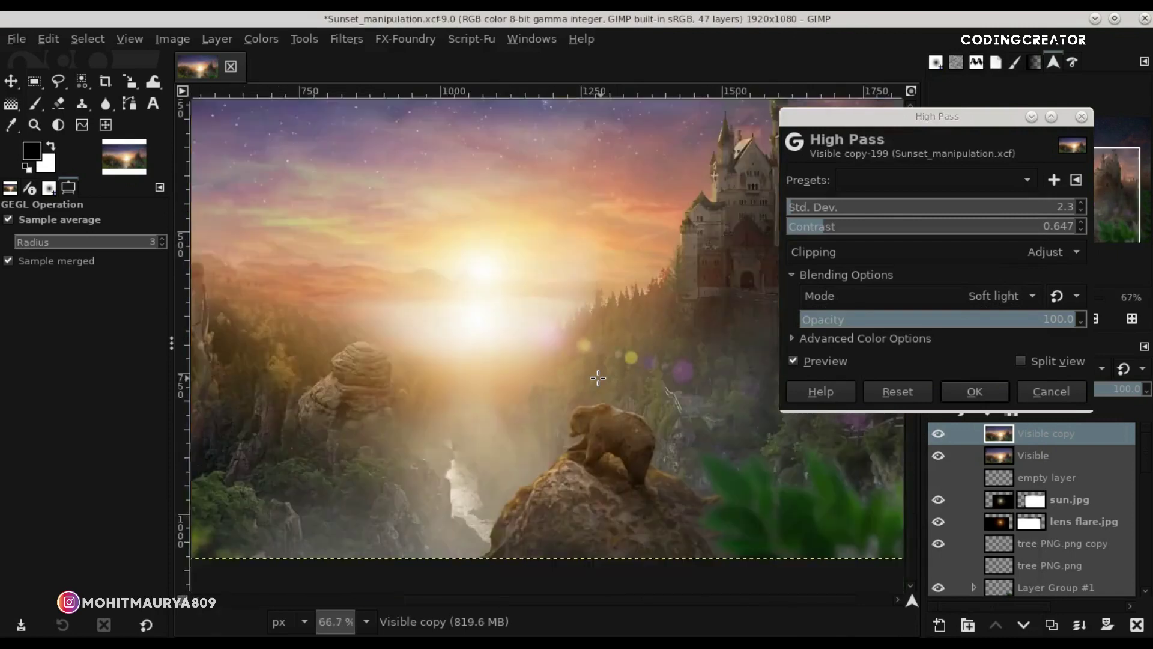
pyautogui.scroll(-2, 599, 378)
pyautogui.click(793, 361)
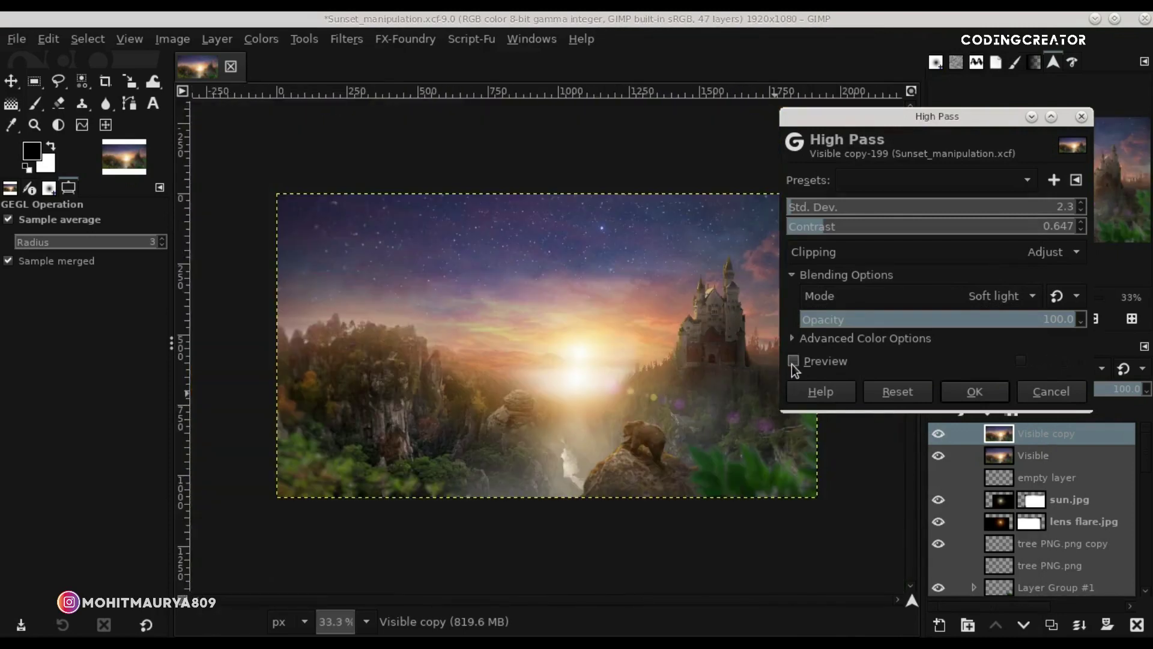
pyautogui.click(793, 361)
pyautogui.scroll(3, 728, 300)
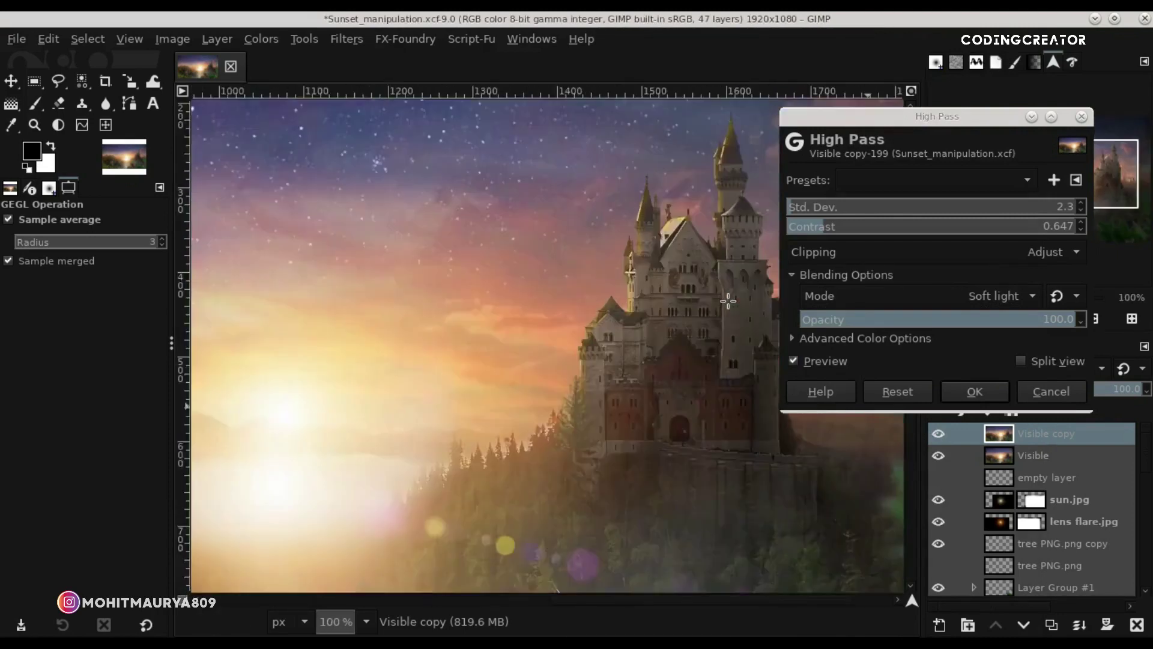
pyautogui.scroll(3, 728, 301)
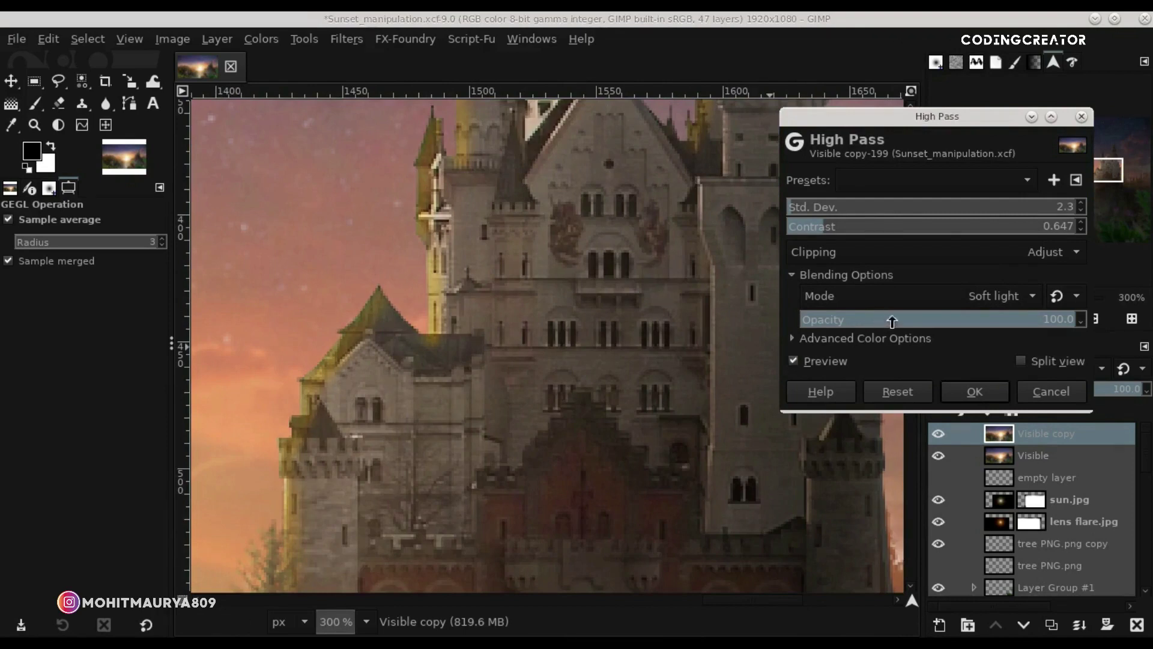
pyautogui.click(929, 296)
pyautogui.click(918, 379)
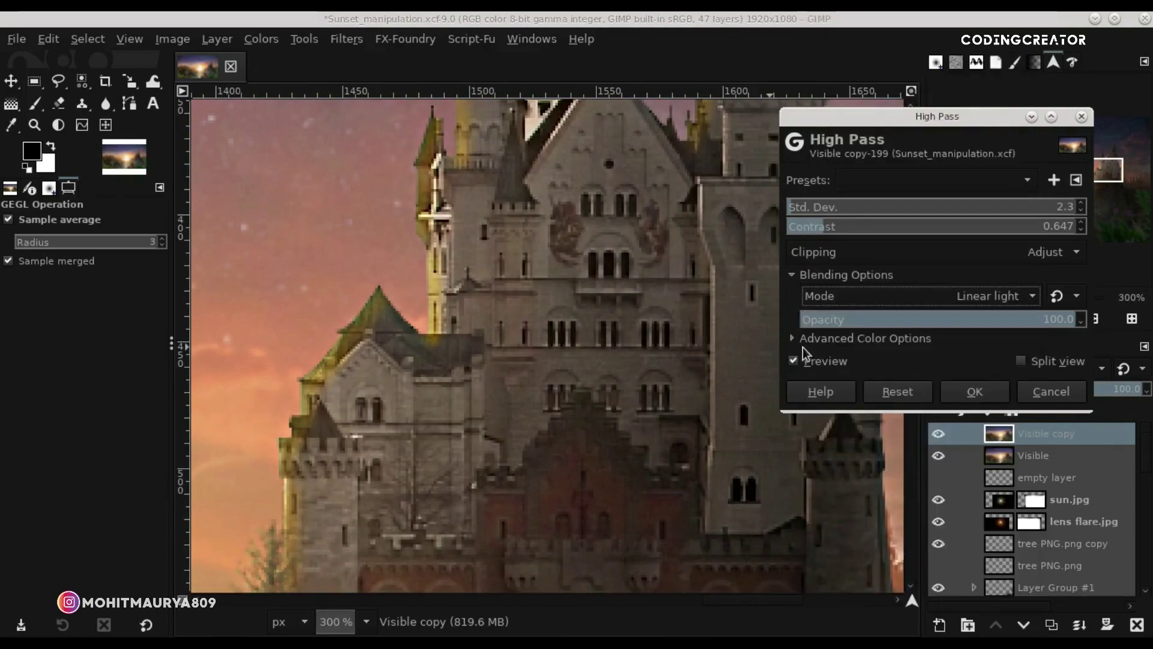
pyautogui.scroll(-4, 626, 347)
pyautogui.scroll(-1, 627, 347)
pyautogui.scroll(-1, 627, 347)
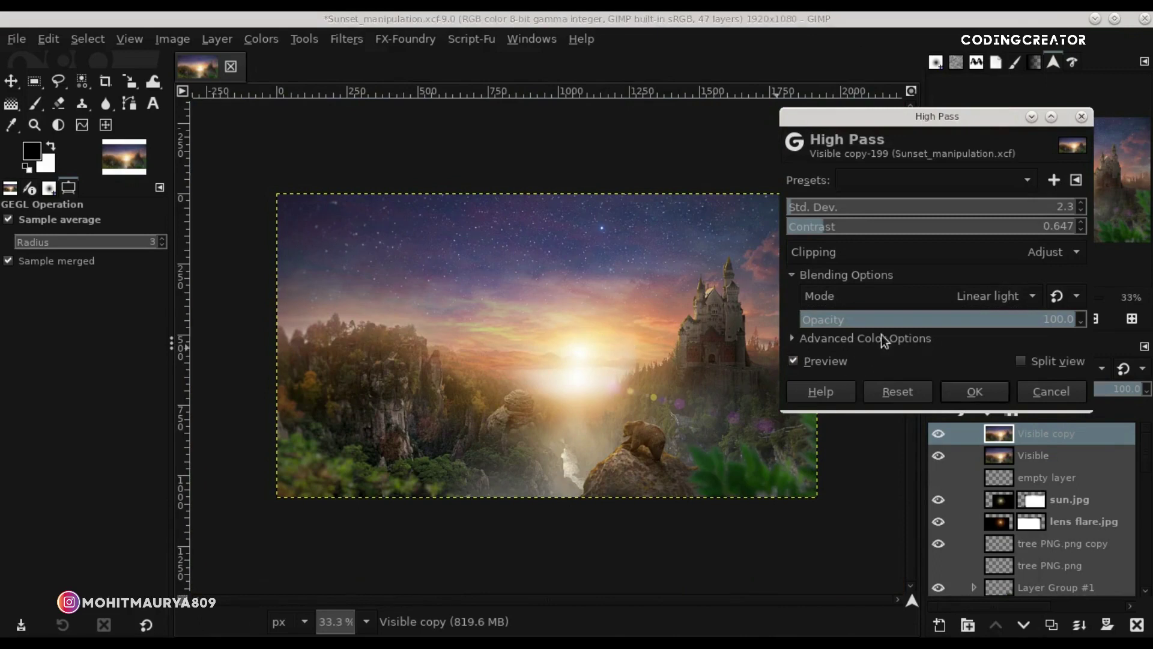
pyautogui.click(939, 297)
pyautogui.click(868, 33)
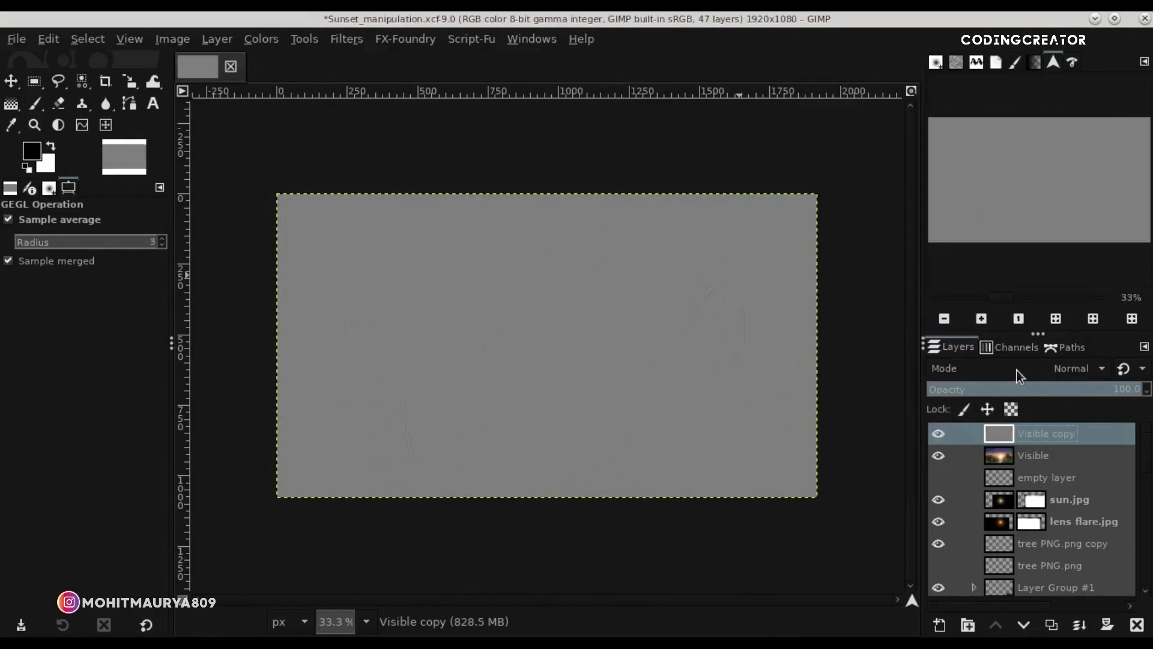
# Try Overlay mode on the high-pass Visible copy layer and toggle it to compare.
pyautogui.click(1016, 370)
pyautogui.scroll(-3, 998, 291)
pyautogui.click(998, 309)
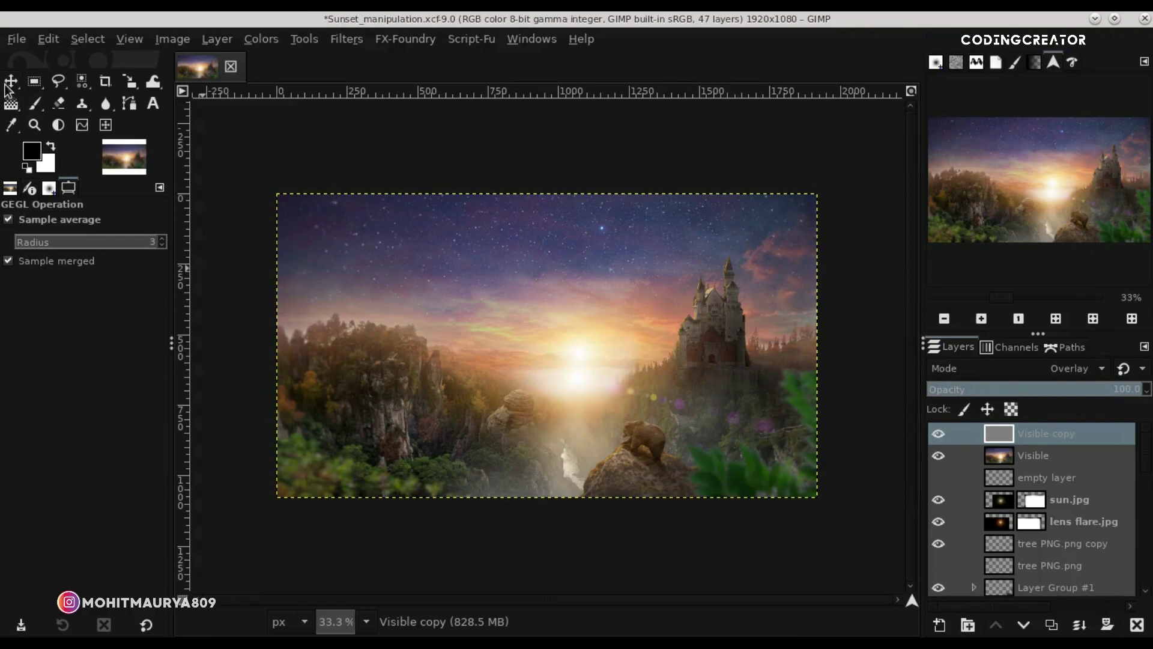
pyautogui.press('m')
pyautogui.keyDown('ctrl'); pyautogui.scroll(2, 649, 368); pyautogui.keyUp('ctrl')
pyautogui.keyDown('ctrl'); pyautogui.scroll(3, 649, 369); pyautogui.keyUp('ctrl')
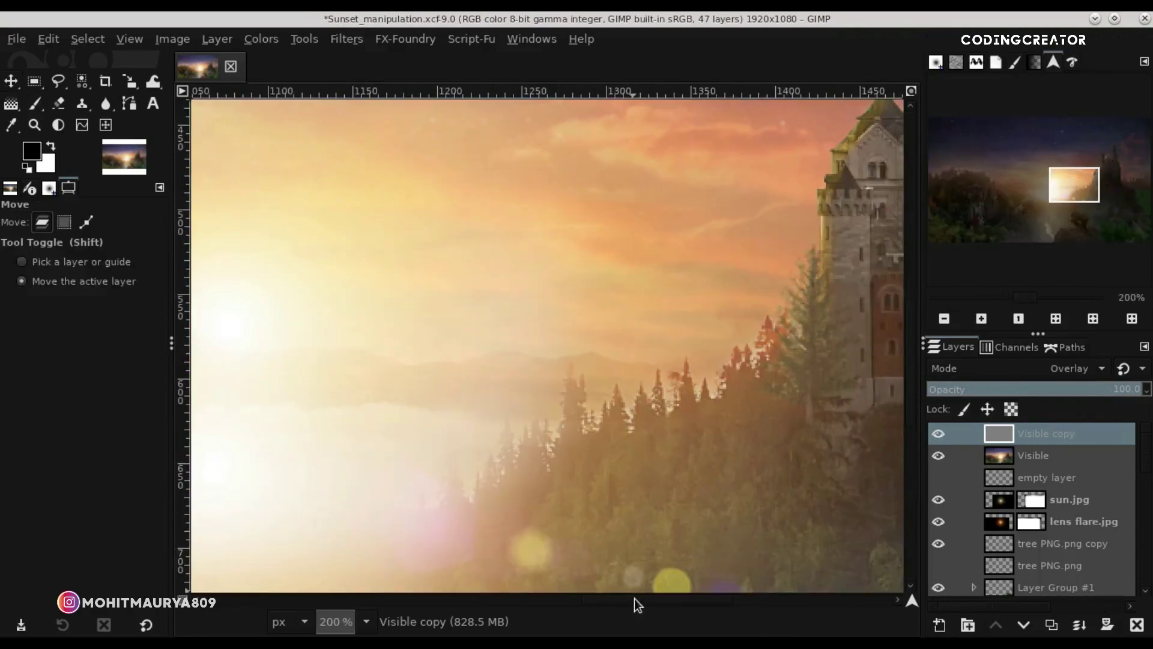
pyautogui.moveTo(633, 600); pyautogui.dragTo(734, 599)
pyautogui.moveTo(912, 392); pyautogui.dragTo(913, 348)
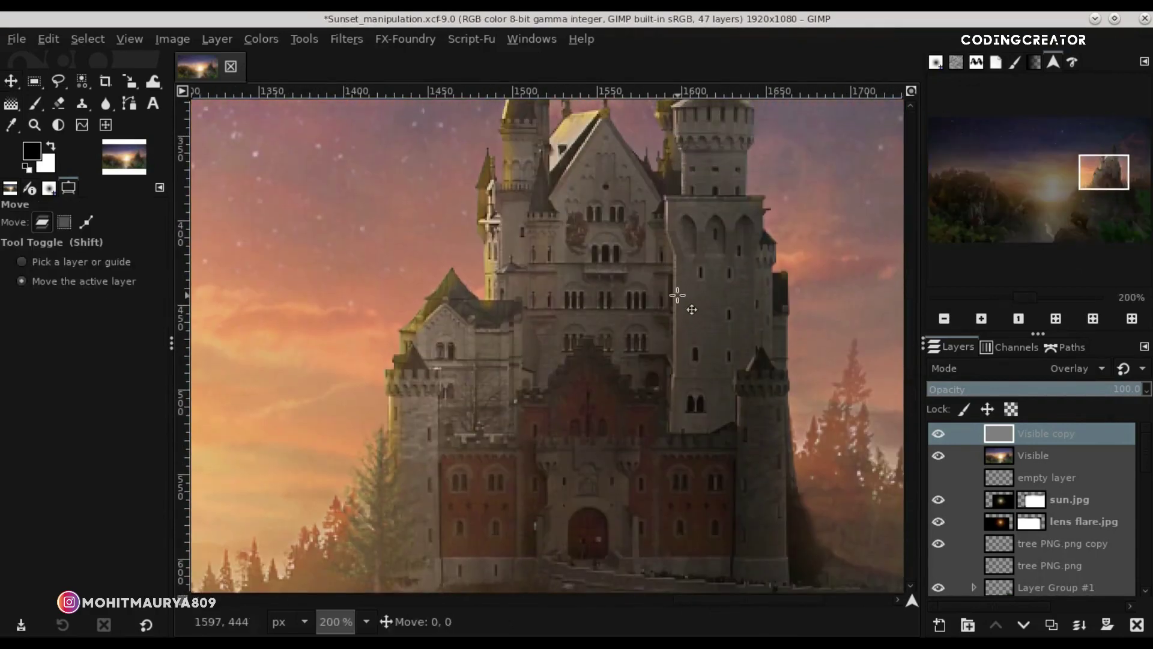
pyautogui.keyDown('ctrl'); pyautogui.scroll(1, 679, 298); pyautogui.keyUp('ctrl')
pyautogui.click(937, 434)
pyautogui.click(937, 434)
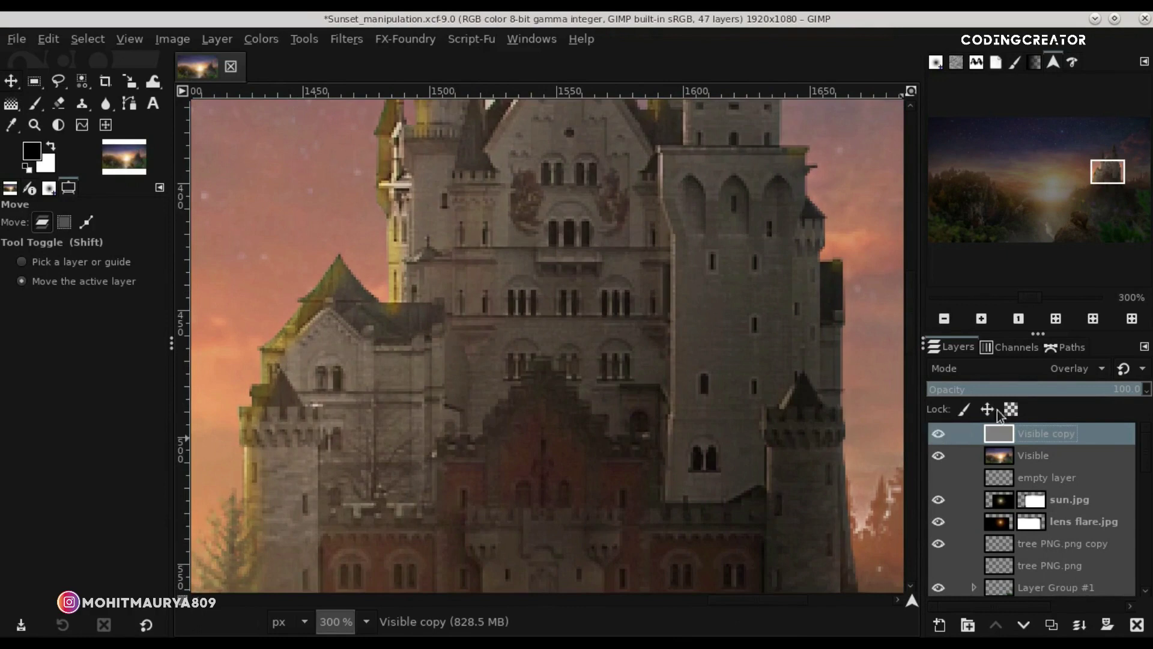
# After trying Soft light, set Visible copy to Linear light at about 50% opacity.
pyautogui.click(1048, 369)
pyautogui.click(993, 389)
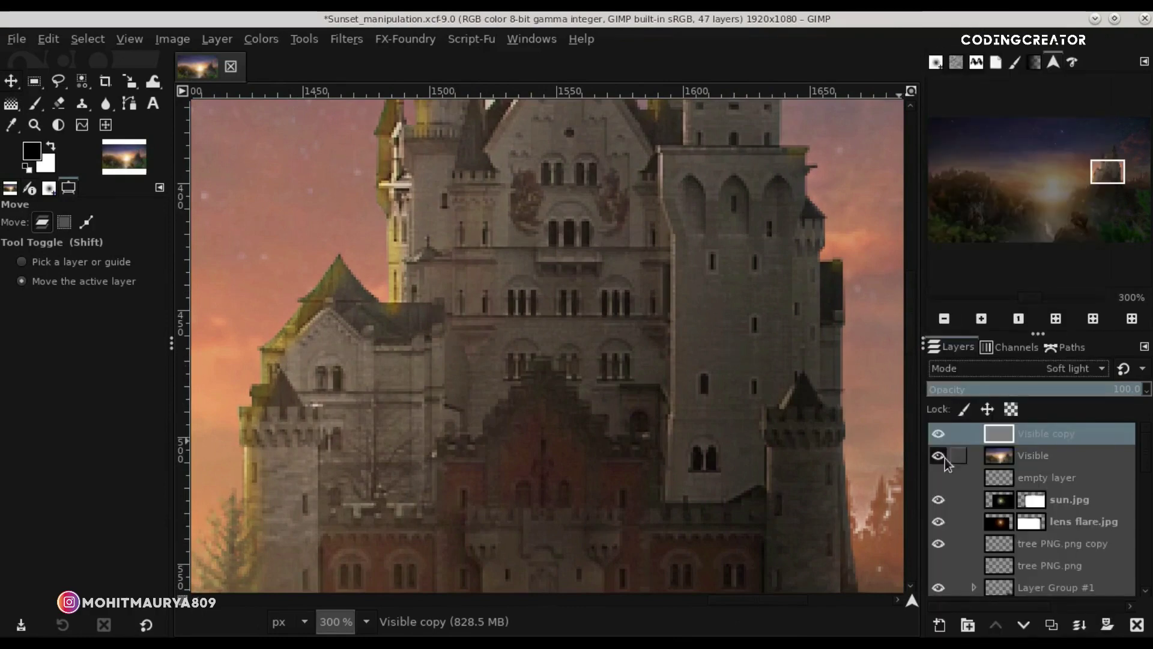
pyautogui.keyDown('ctrl'); pyautogui.scroll(-3, 586, 436); pyautogui.keyUp('ctrl')
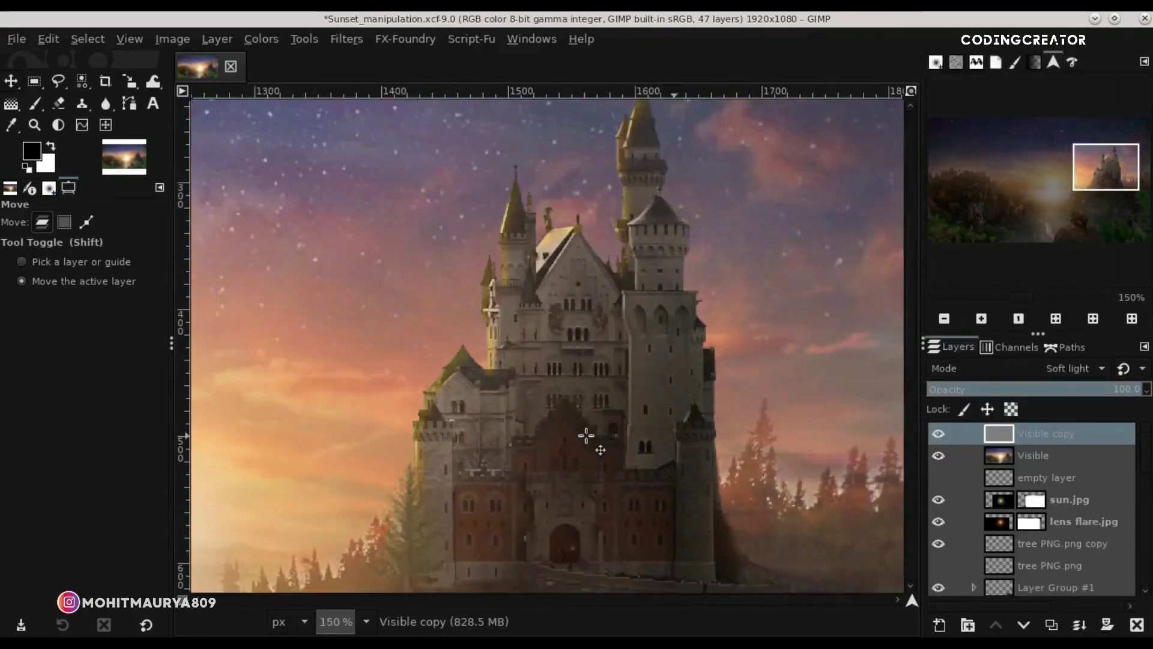
pyautogui.keyDown('ctrl'); pyautogui.scroll(-2, 586, 435); pyautogui.keyUp('ctrl')
pyautogui.keyDown('ctrl'); pyautogui.scroll(-1, 586, 436); pyautogui.keyUp('ctrl')
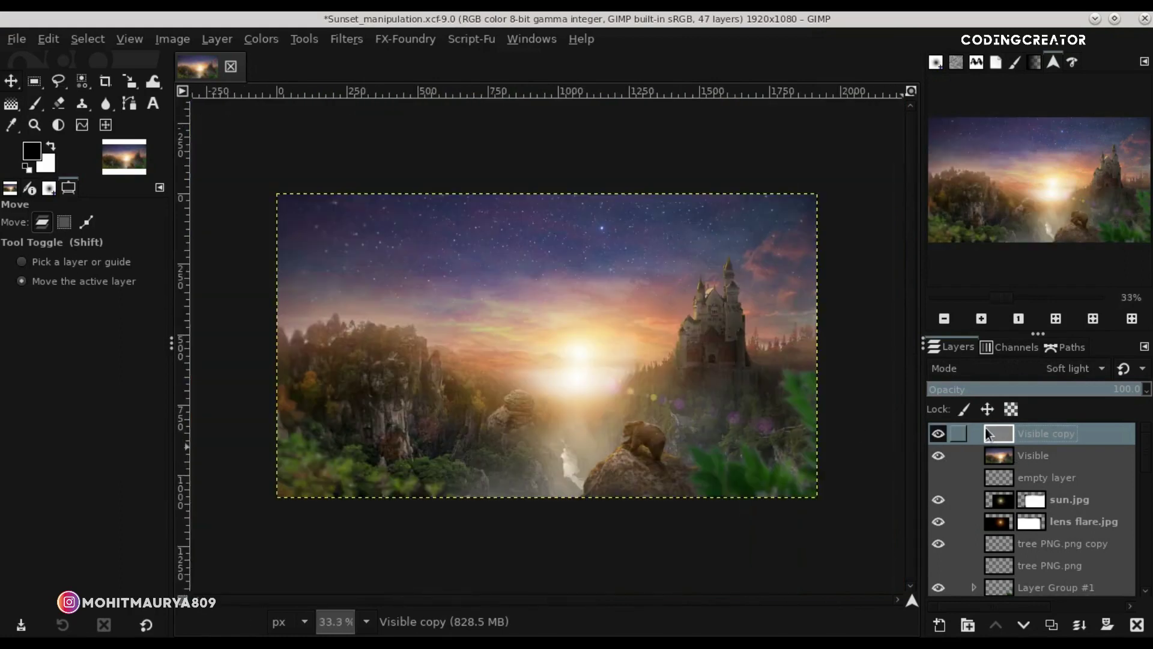
pyautogui.click(1032, 369)
pyautogui.click(1003, 453)
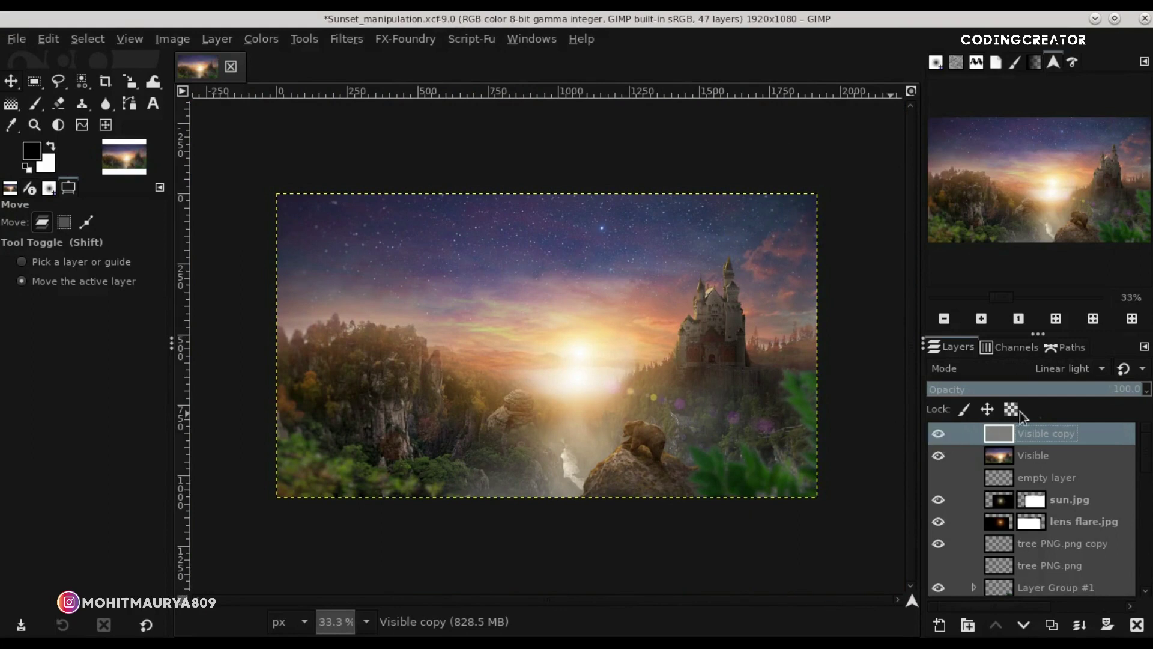
pyautogui.click(1040, 394)
pyautogui.click(939, 434)
pyautogui.press('2')
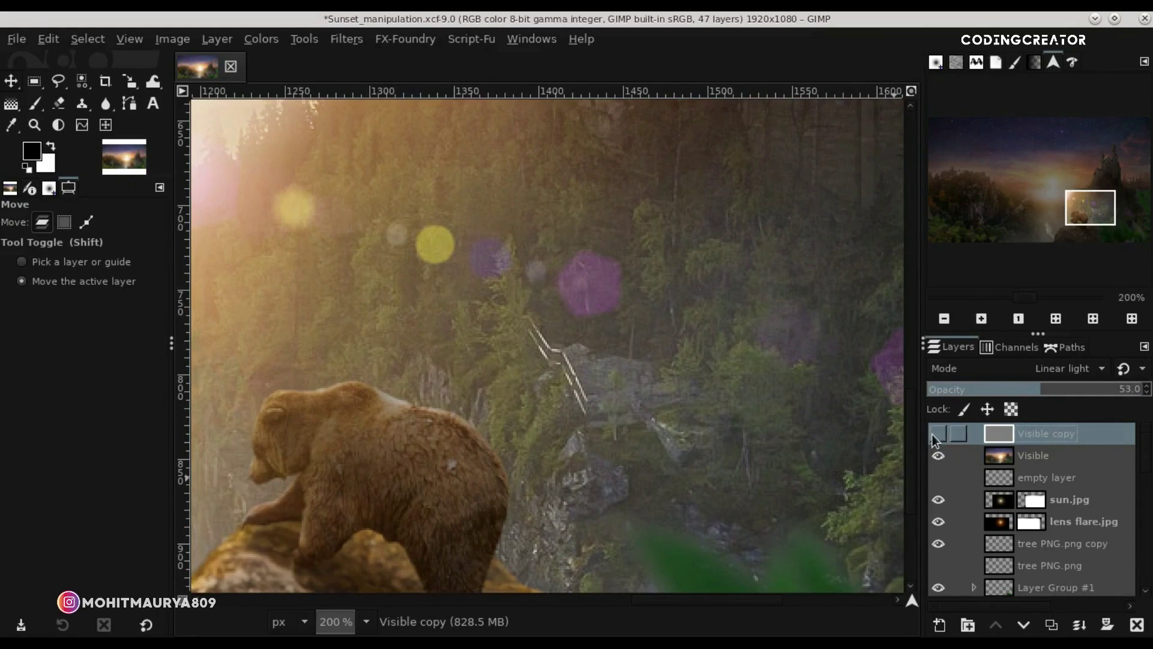
pyautogui.click(1035, 391)
pyautogui.click(1056, 318)
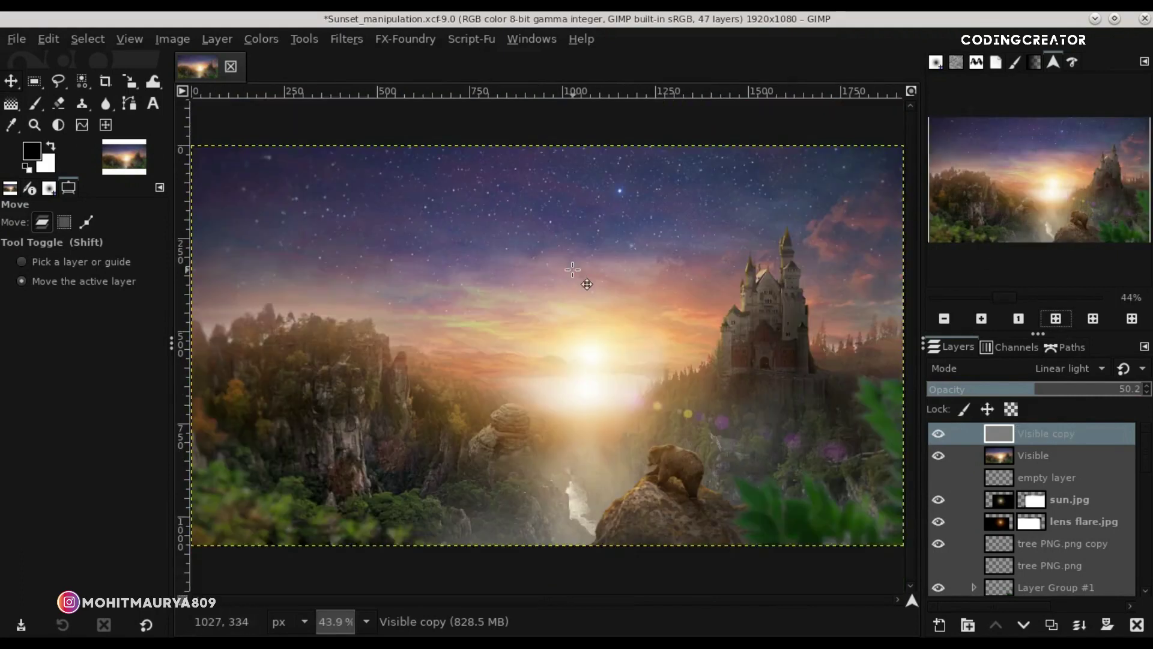
# Add an empty new layer #7 above Visible copy.
pyautogui.click(998, 439)
pyautogui.click(938, 625)
pyautogui.click(1035, 615)
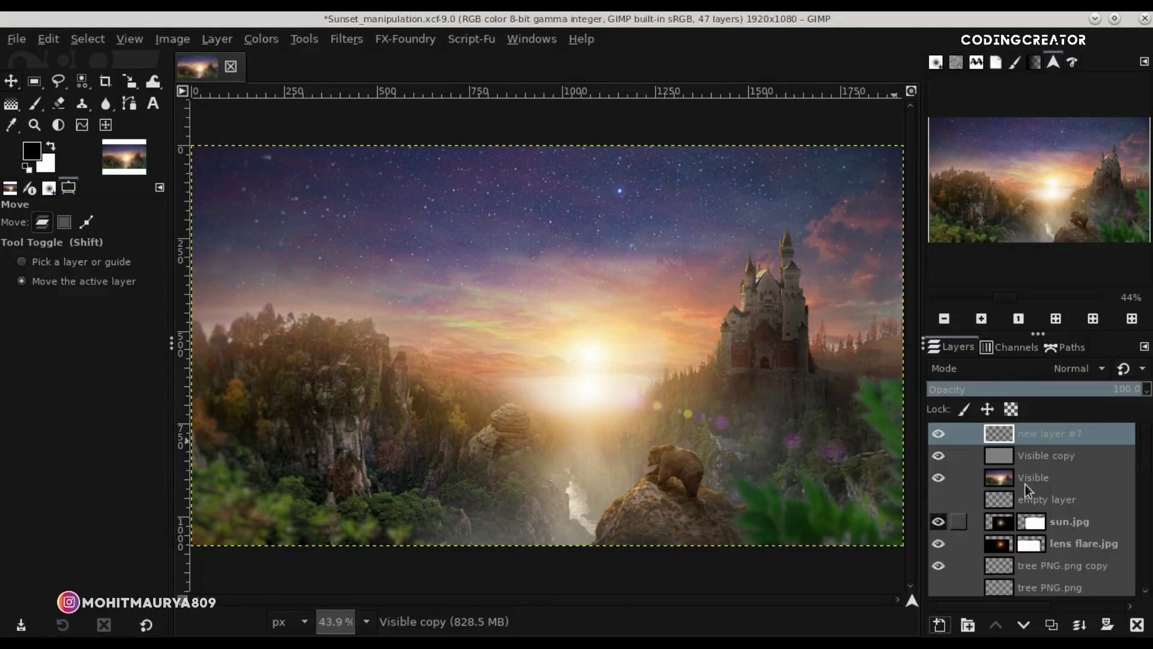
# Stamp the 'mm creation' brush at 100 opacity and size 154 in the top-left corner.
pyautogui.click(33, 106)
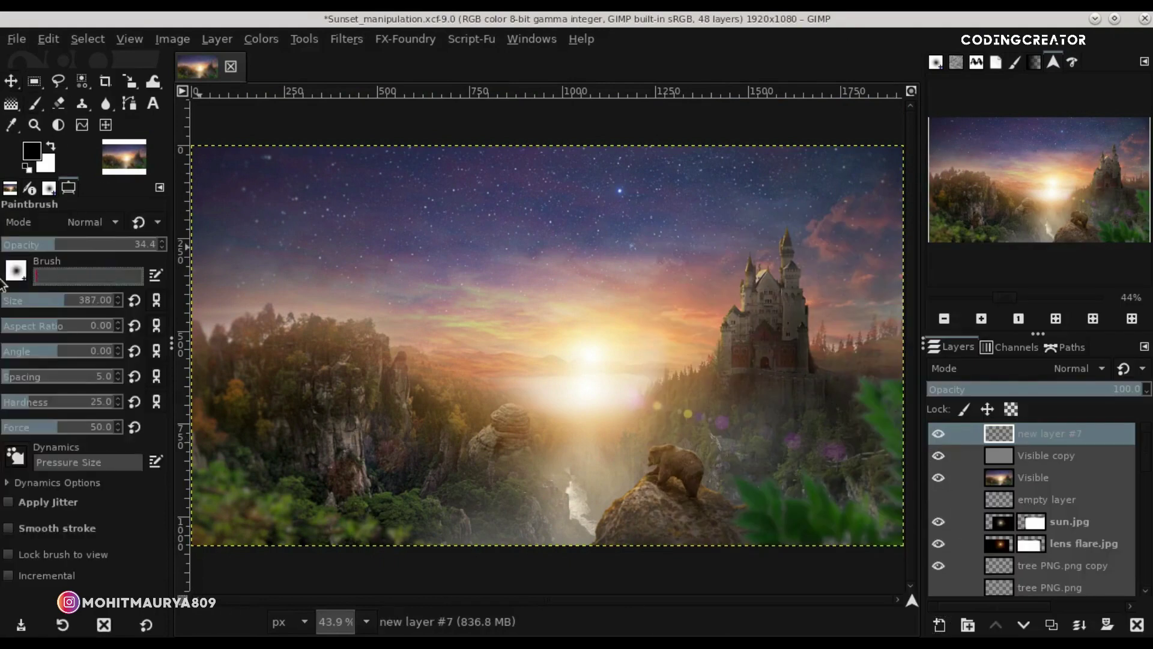
pyautogui.write('mm creation')
pyautogui.press('Return')
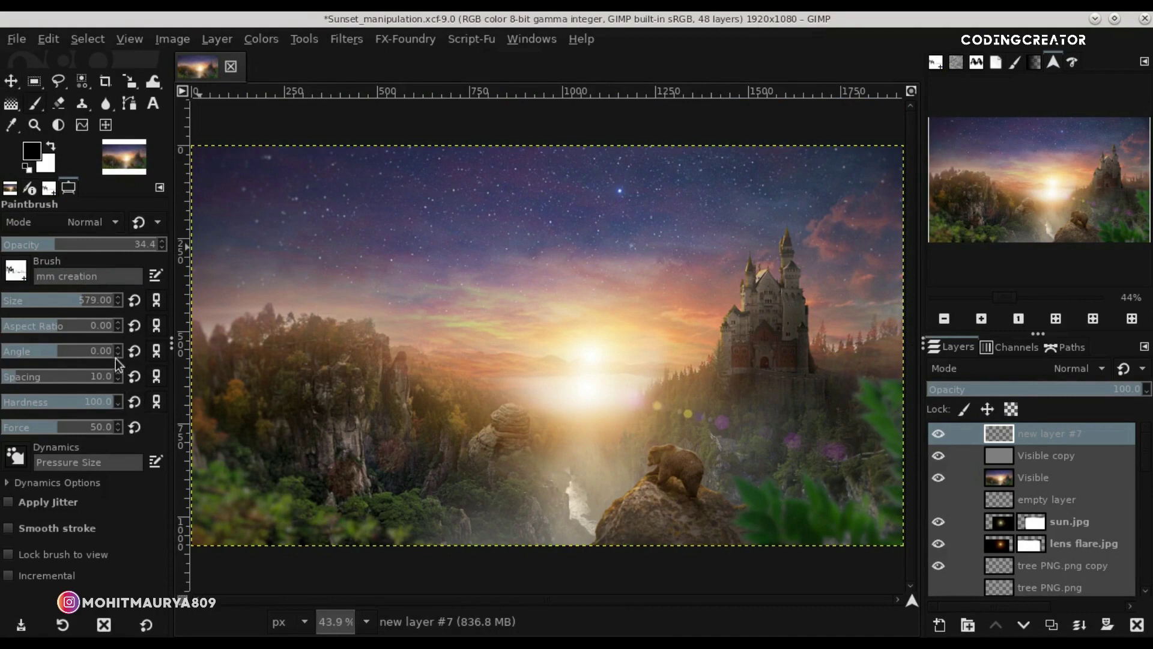
pyautogui.moveTo(63, 245); pyautogui.dragTo(162, 244)
pyautogui.click(50, 307)
pyautogui.click(39, 302)
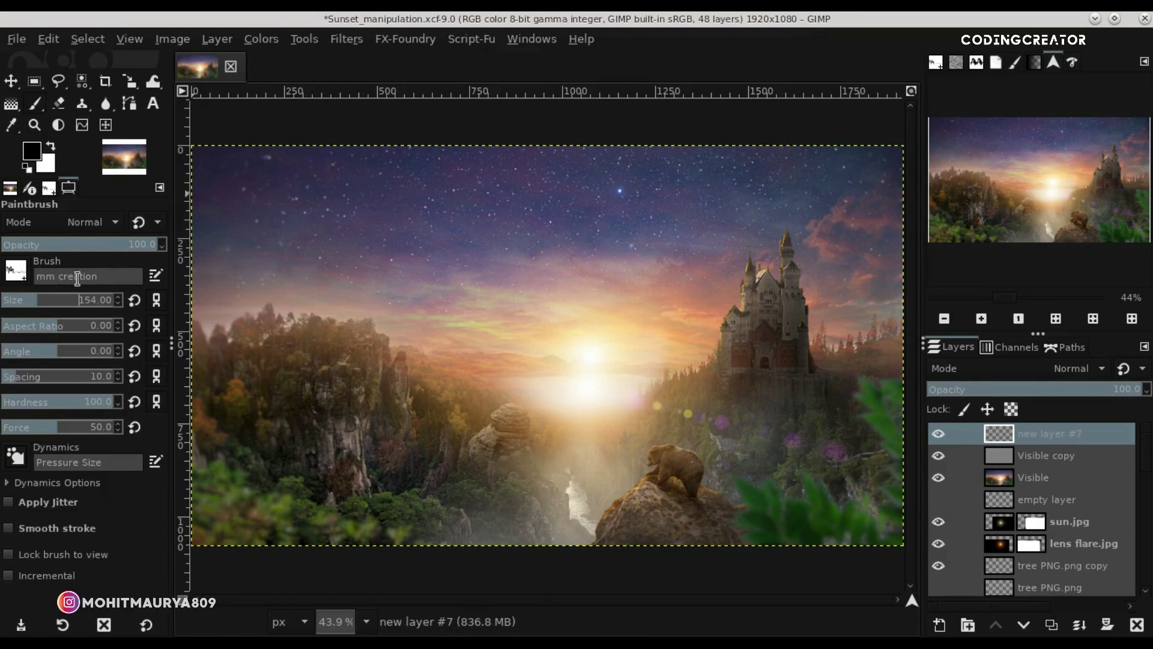
pyautogui.click(228, 167)
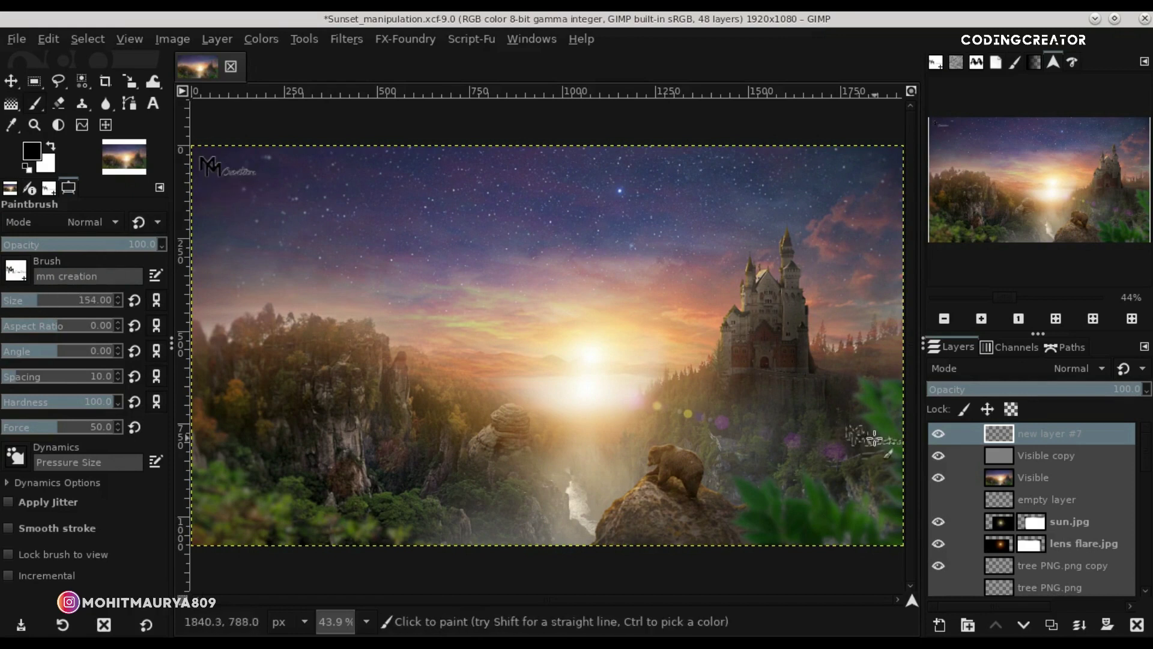
# Select the watermark shape with Alpha to Selection on layer #7 and refit the view.
pyautogui.rightClick(1029, 434)
pyautogui.click(918, 463)
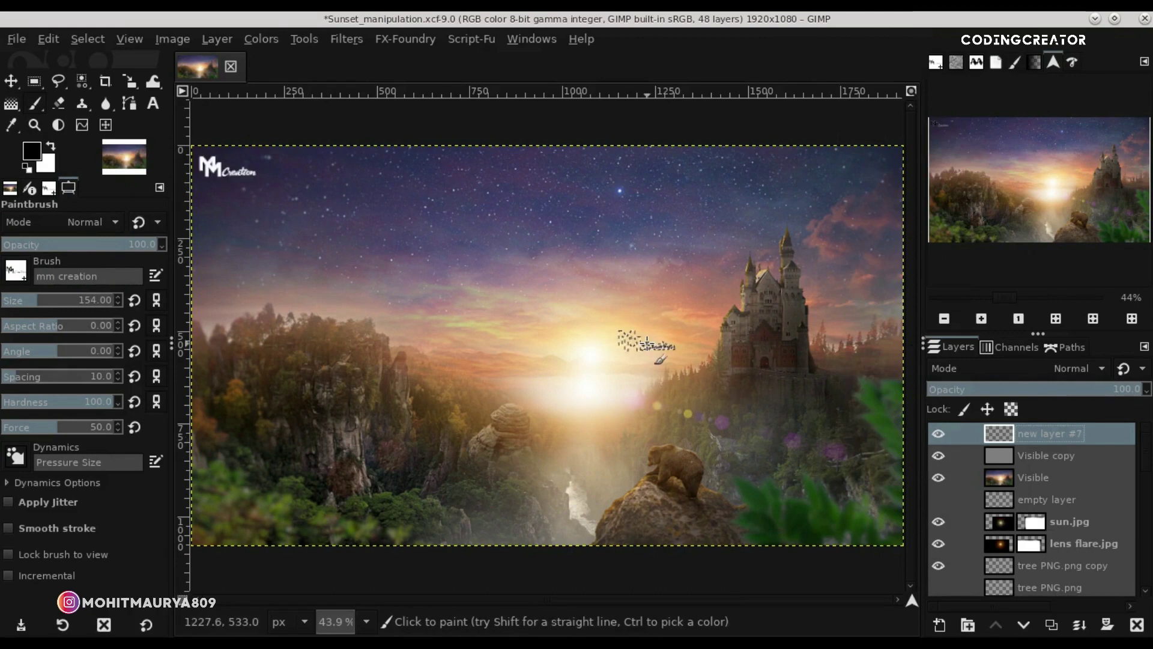
pyautogui.press('m')
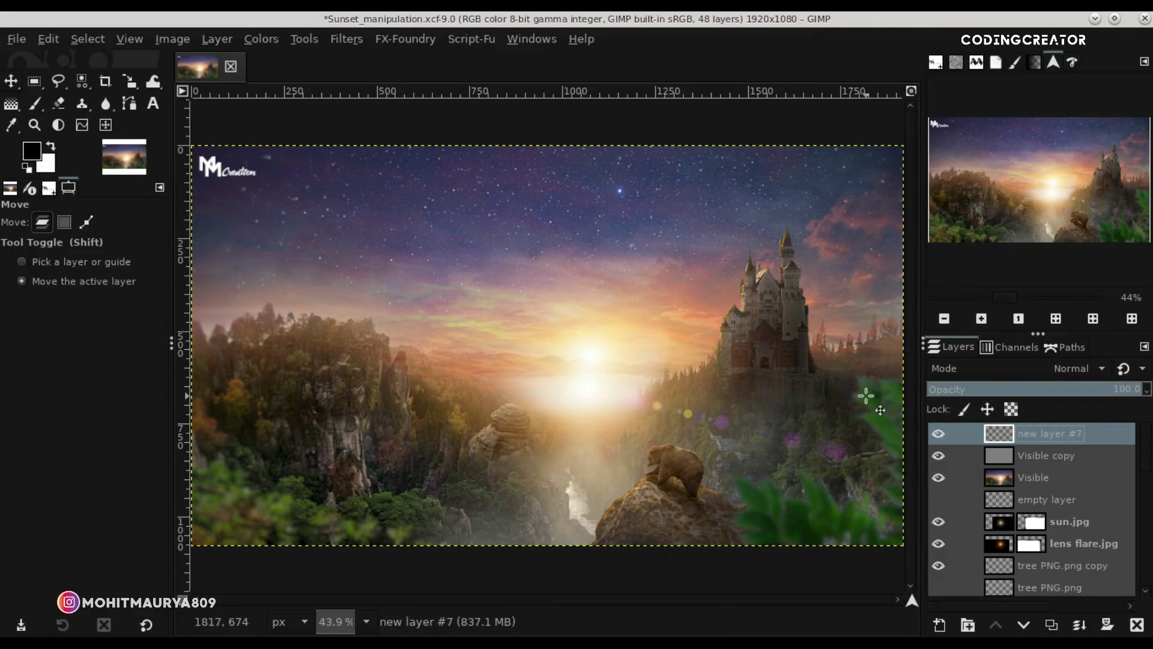
pyautogui.scroll(-2, 1003, 297)
pyautogui.scroll(-2, 1003, 297)
pyautogui.moveTo(1002, 298); pyautogui.dragTo(1008, 300)
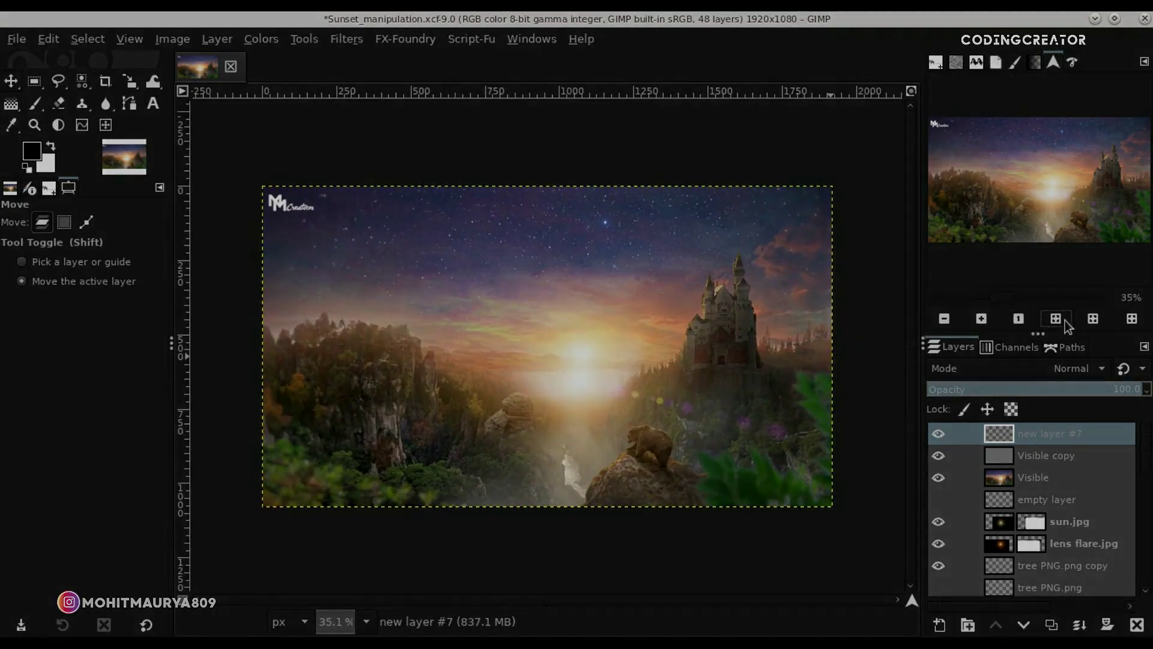
pyautogui.click(1063, 320)
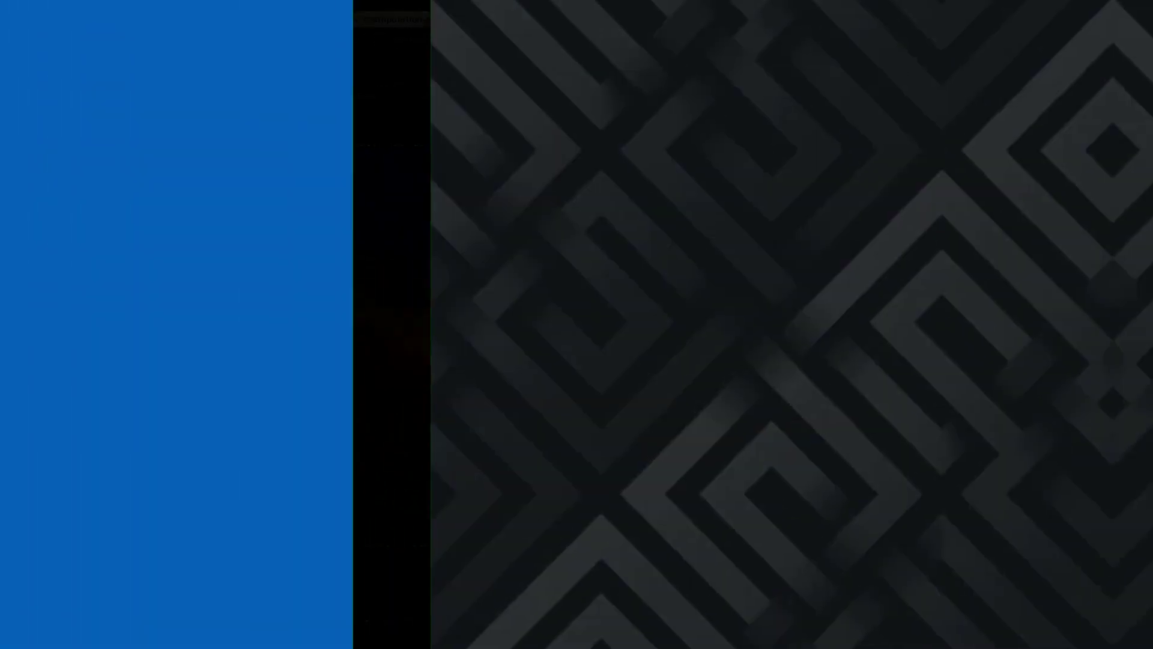